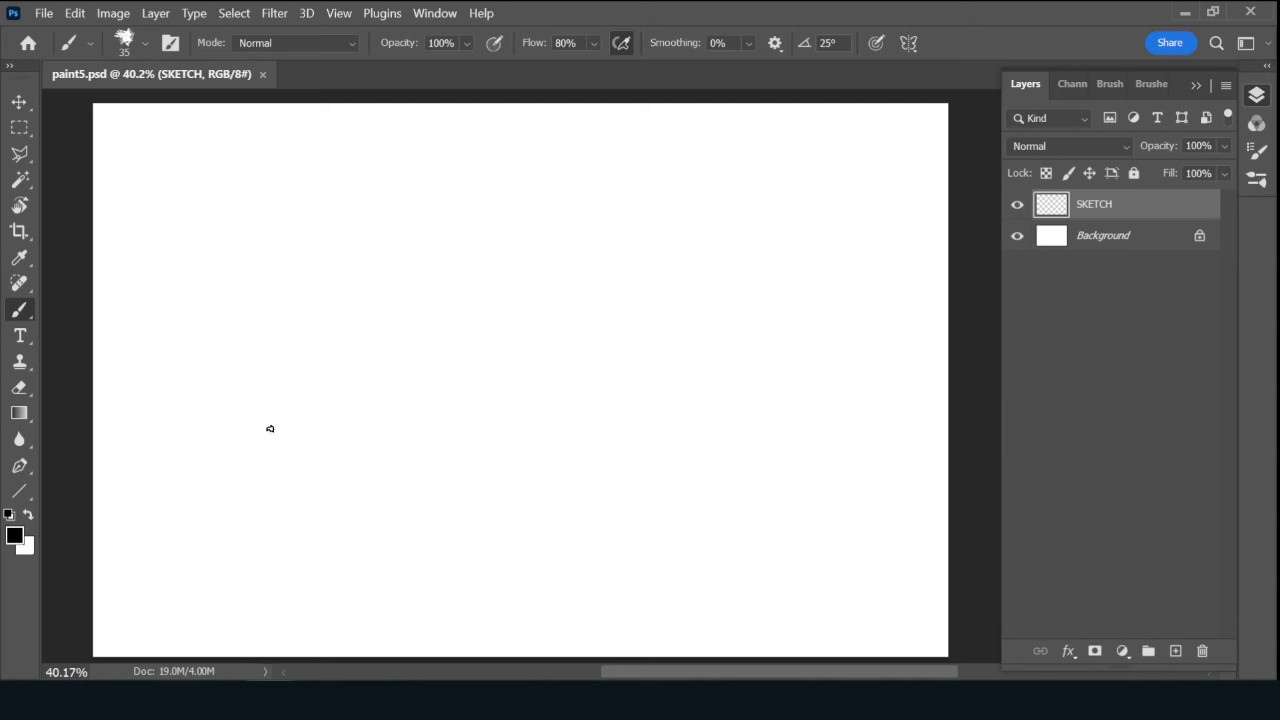
Sketch the sloping ground line across the lower part of the canvas.
click(122, 460)
mouse_move(201, 465)
mouse_down()
mouse_move(99, 441)
mouse_move(209, 461)
mouse_move(153, 446)
mouse_up()
drag(290, 480, 467, 558)
drag(237, 463, 360, 507)
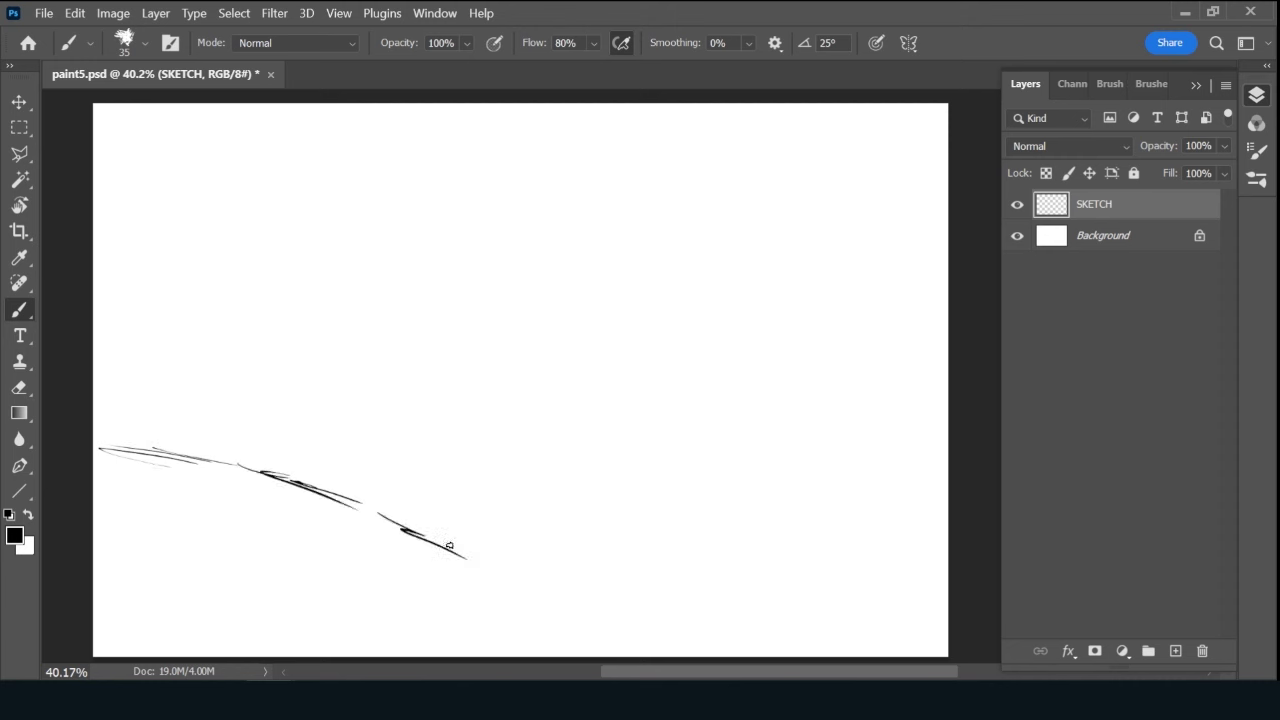
drag(507, 578, 551, 588)
Draw and thicken the first tall tree trunk rising from the ground.
drag(316, 277, 300, 414)
drag(318, 224, 288, 466)
drag(322, 168, 291, 468)
drag(325, 150, 288, 444)
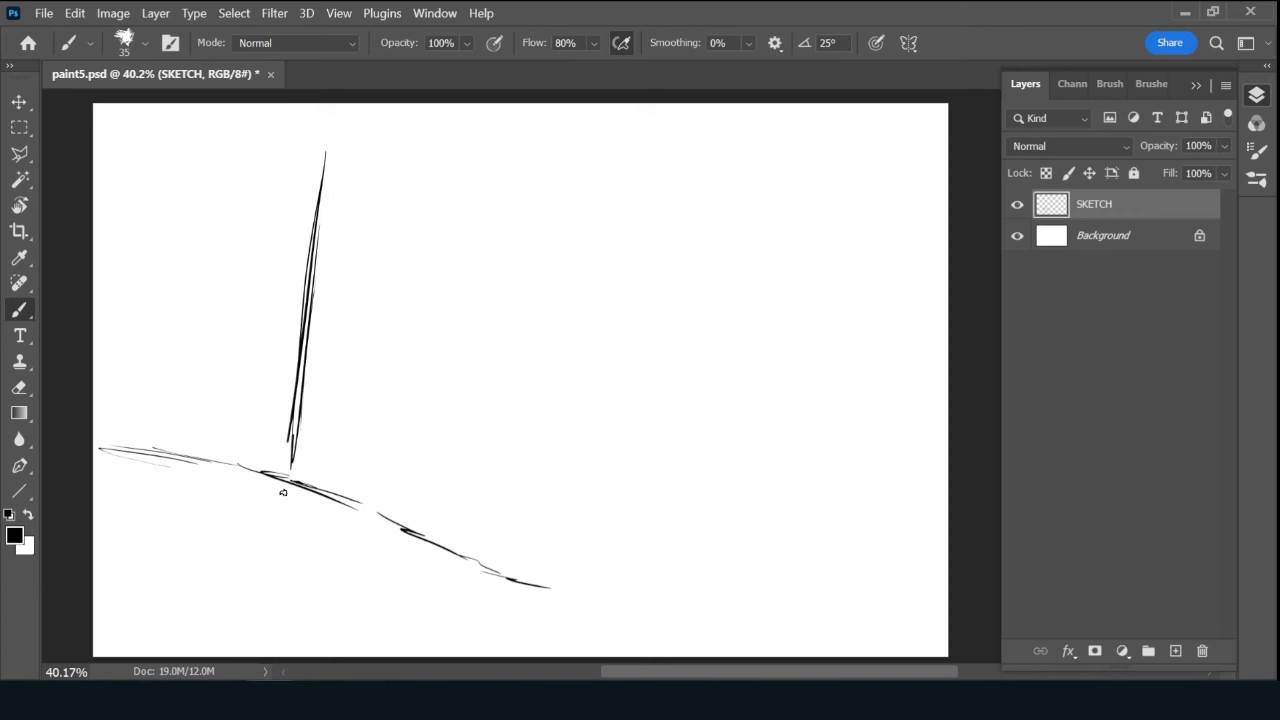
drag(283, 493, 321, 195)
drag(318, 150, 276, 518)
mouse_move(296, 330)
mouse_down()
mouse_move(272, 545)
mouse_move(316, 118)
mouse_up()
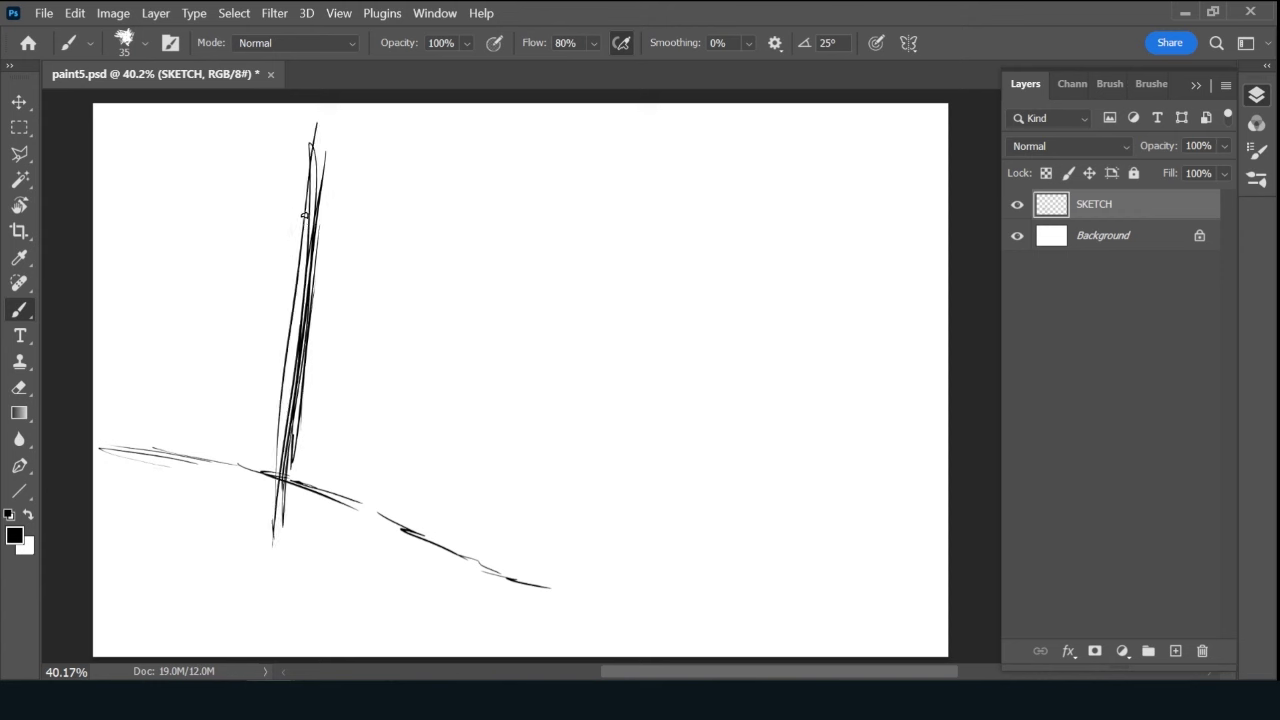
drag(300, 260, 320, 104)
Draw a second tall trunk on the left, extending it down to the ground.
drag(234, 125, 228, 215)
drag(252, 104, 207, 330)
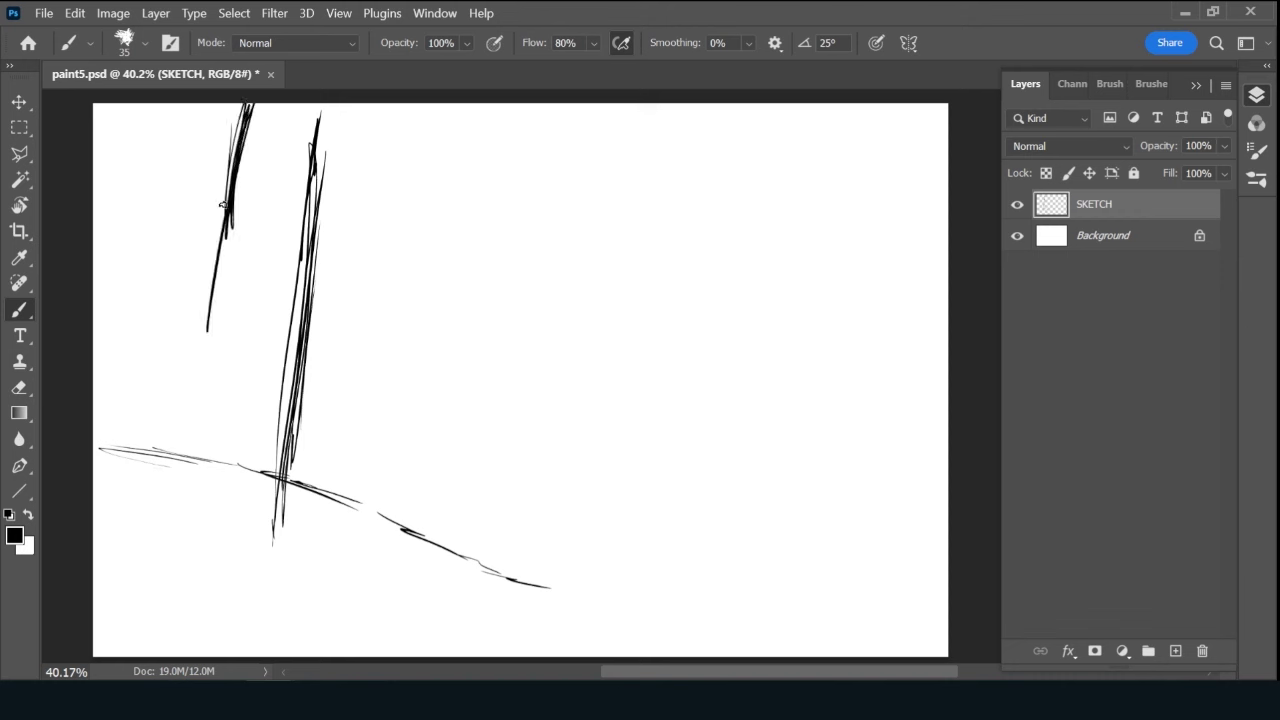
drag(224, 204, 194, 366)
drag(212, 292, 186, 386)
drag(204, 332, 172, 464)
mouse_move(188, 412)
mouse_down()
mouse_move(163, 488)
mouse_move(172, 456)
mouse_up()
Thicken both trunks and their bases, and add branch stubs to each.
mouse_move(285, 462)
mouse_down()
mouse_move(292, 527)
mouse_move(320, 525)
mouse_up()
mouse_move(310, 345)
mouse_down()
mouse_move(286, 463)
mouse_move(332, 104)
mouse_up()
drag(166, 456, 128, 494)
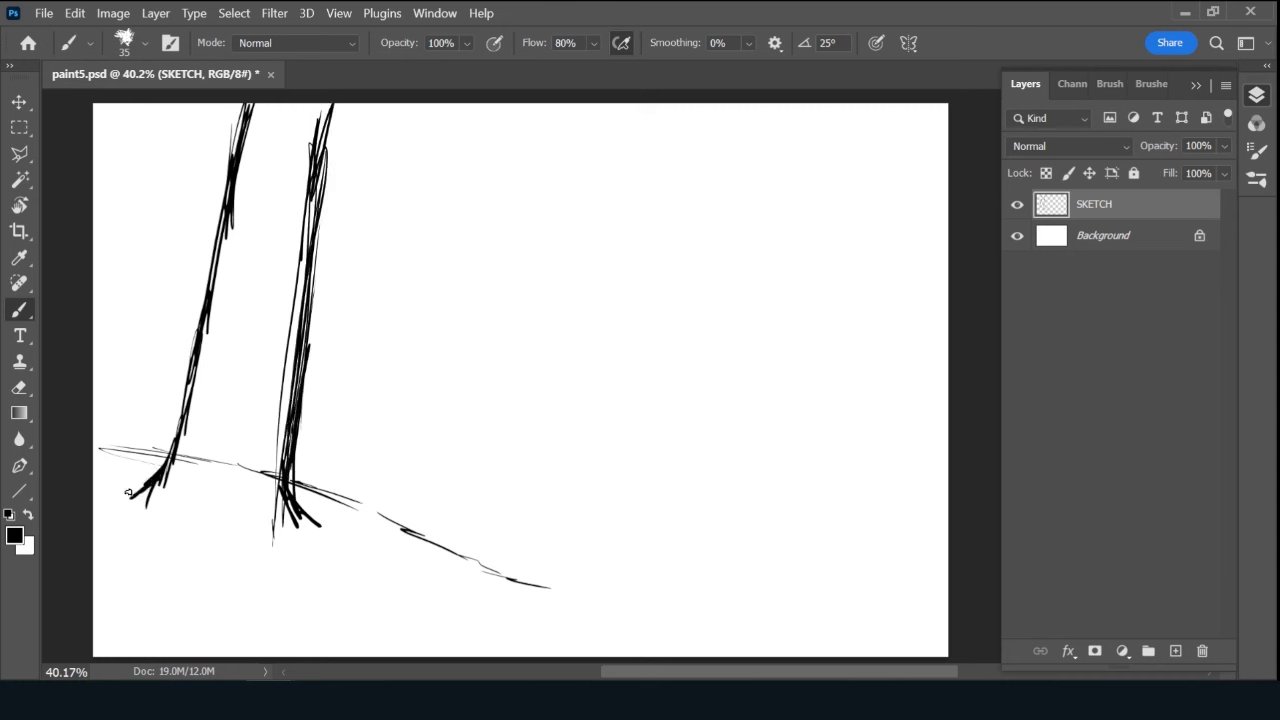
drag(240, 118, 200, 312)
drag(188, 376, 162, 470)
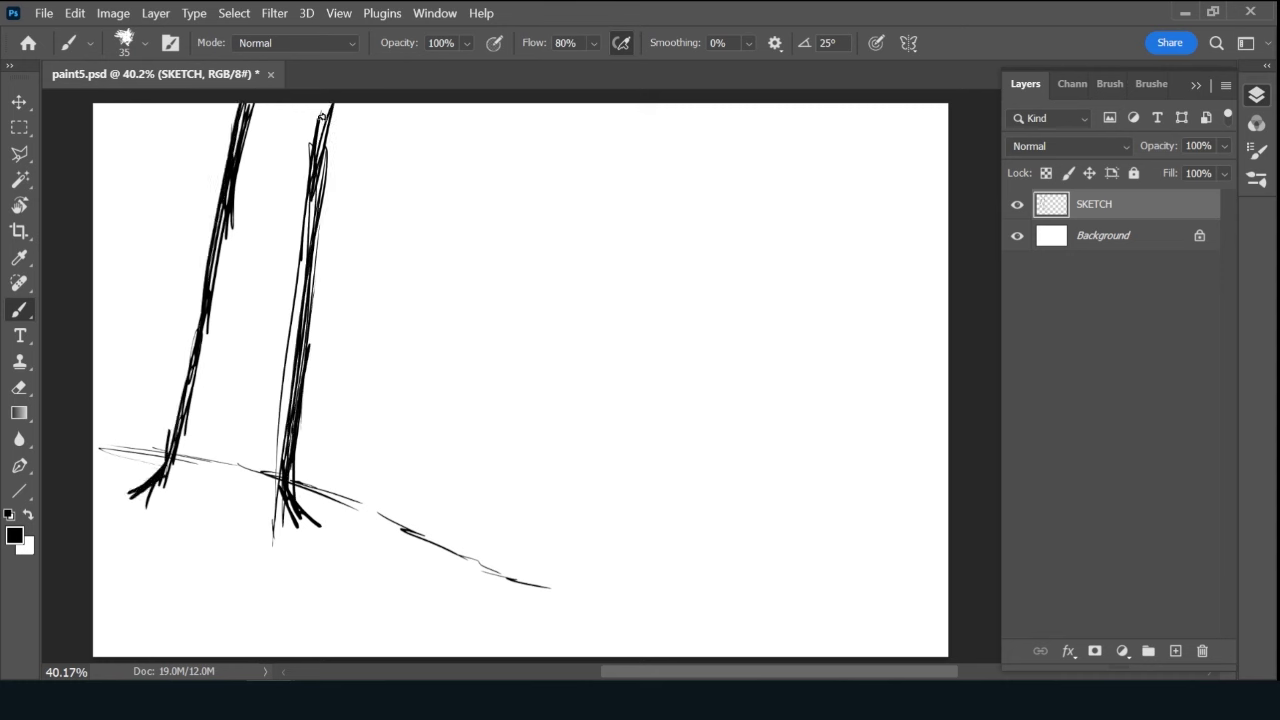
drag(322, 117, 272, 500)
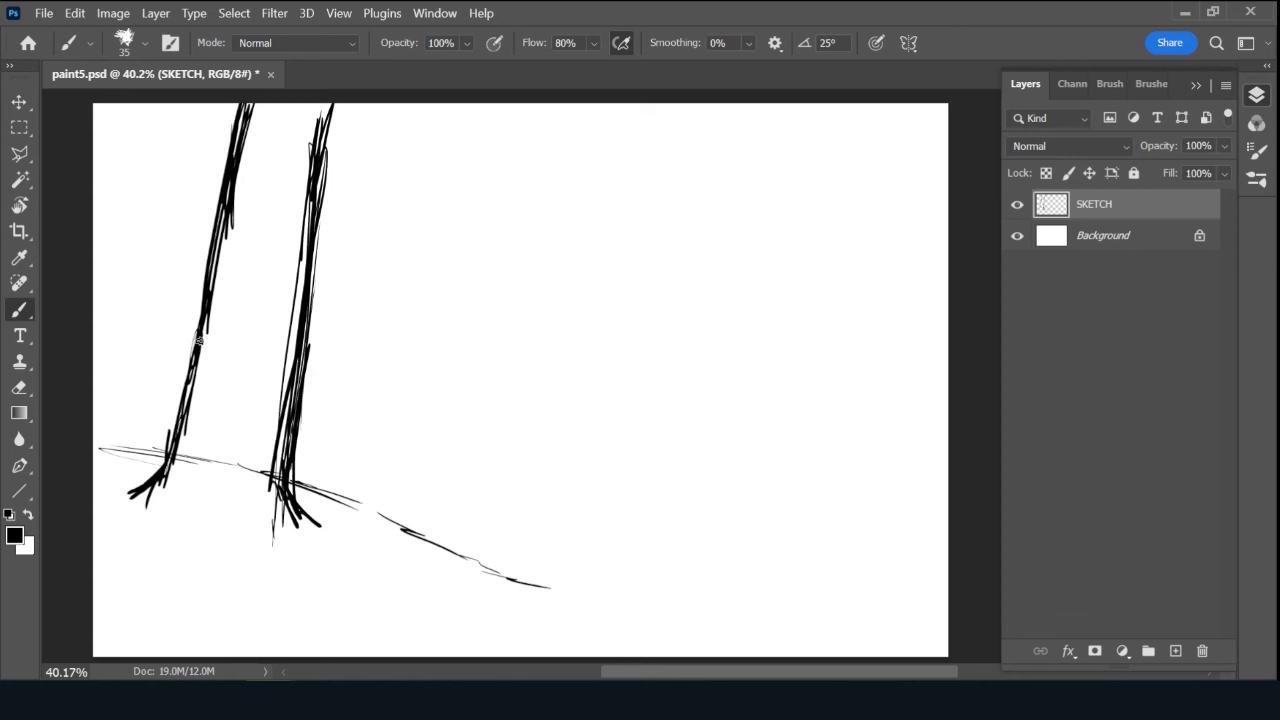
drag(164, 322, 204, 310)
drag(316, 232, 372, 264)
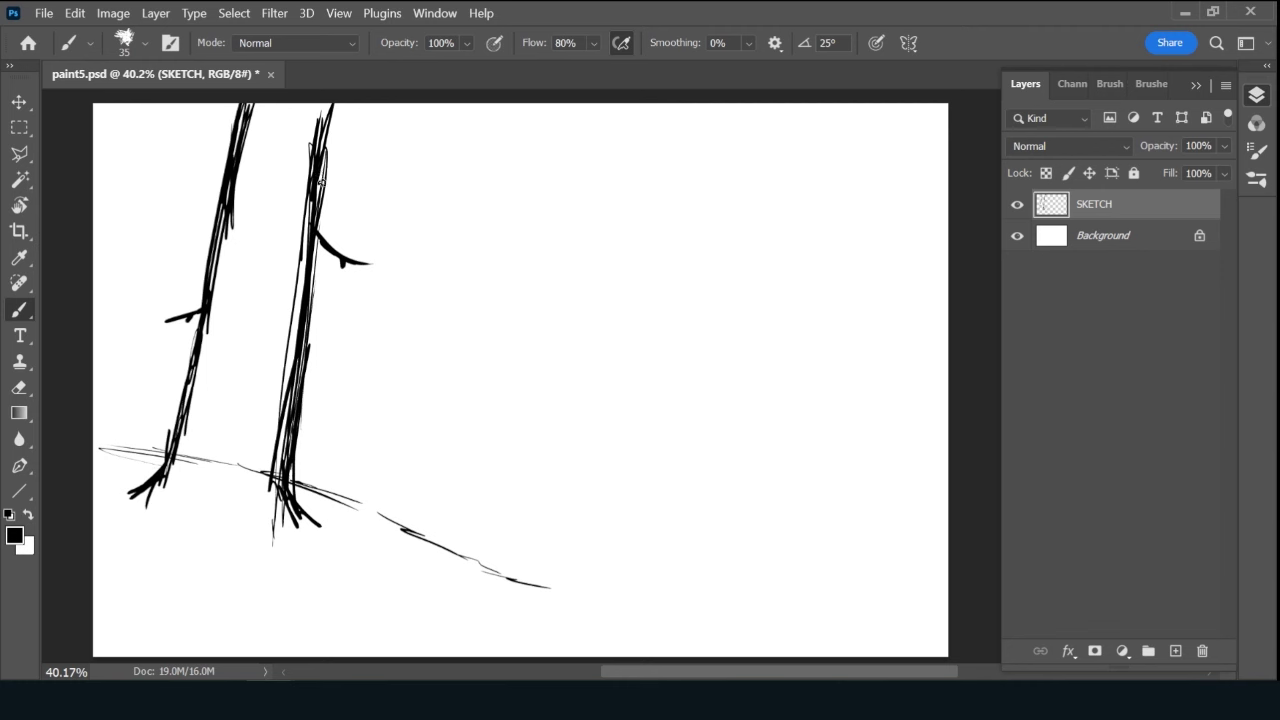
Add a small branch mark on the right trunk and thicken the ground line.
drag(319, 181, 332, 205)
drag(318, 494, 388, 520)
drag(448, 556, 542, 587)
Draw thick fence posts joined by crossbars running along the ground past both trunks.
mouse_move(354, 500)
mouse_down()
mouse_move(360, 420)
mouse_move(352, 505)
mouse_up()
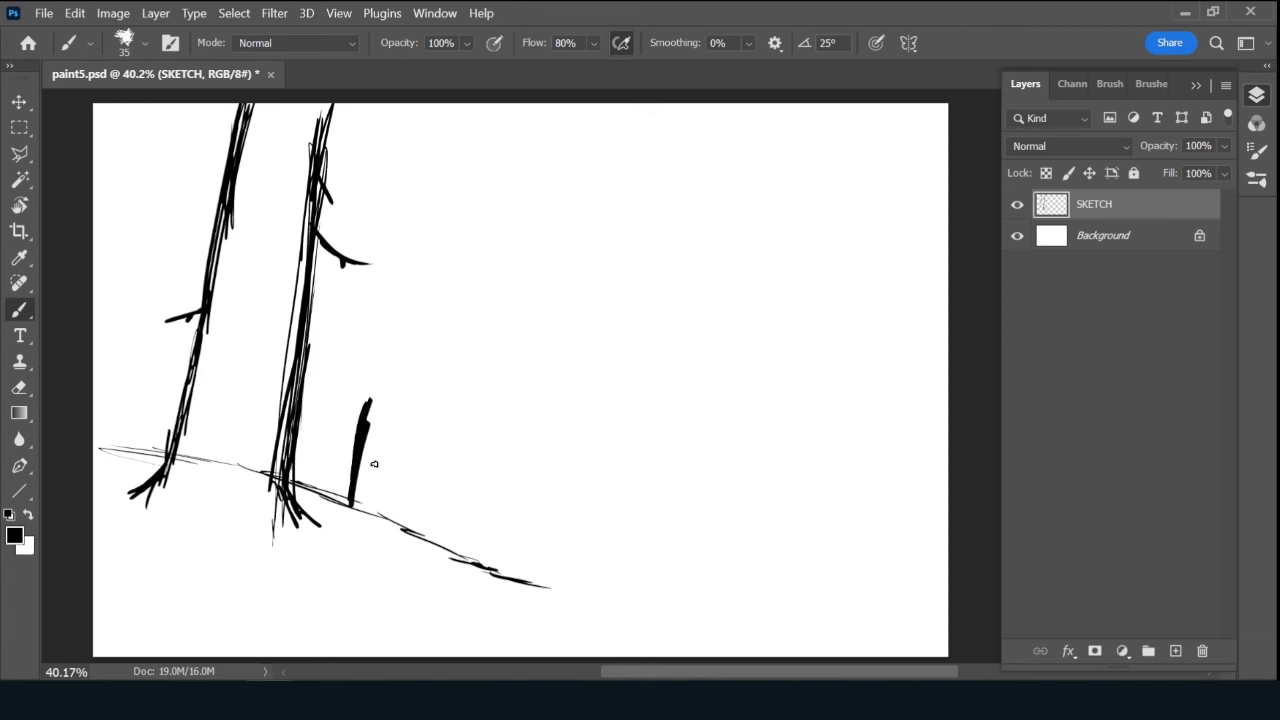
drag(352, 455, 500, 510)
drag(490, 464, 472, 532)
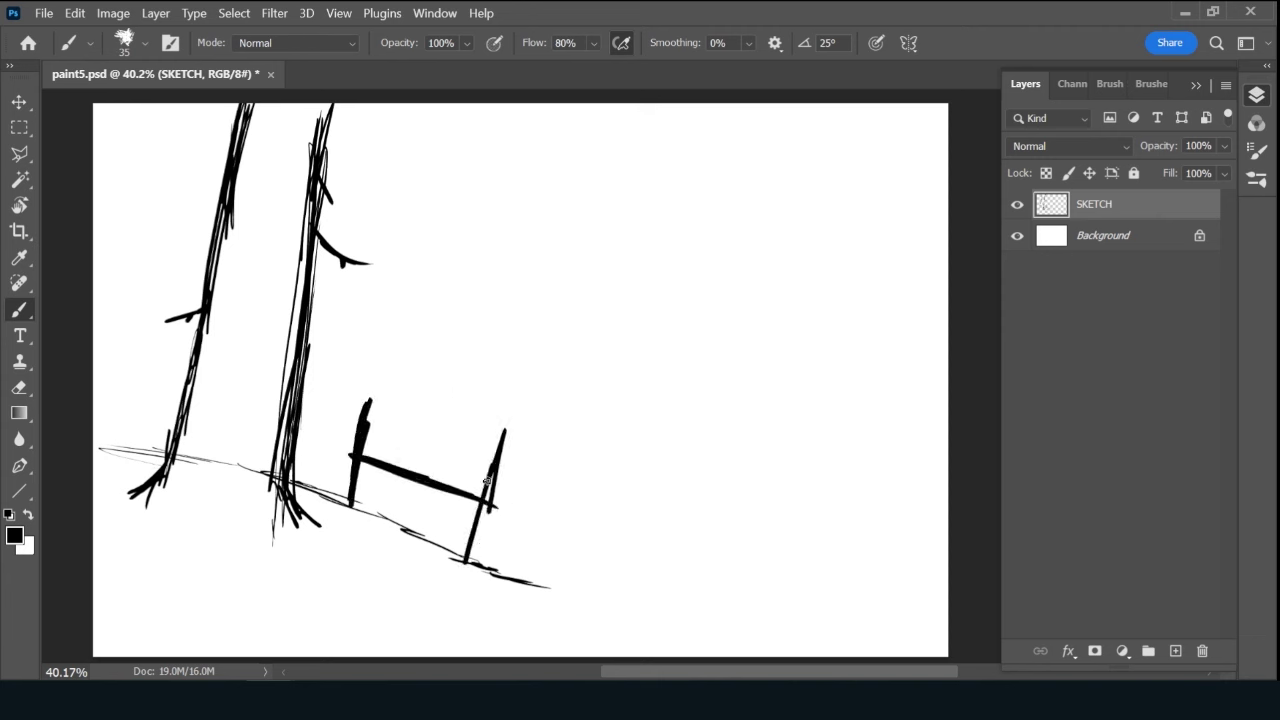
drag(505, 428, 470, 558)
drag(494, 474, 472, 558)
drag(350, 431, 214, 394)
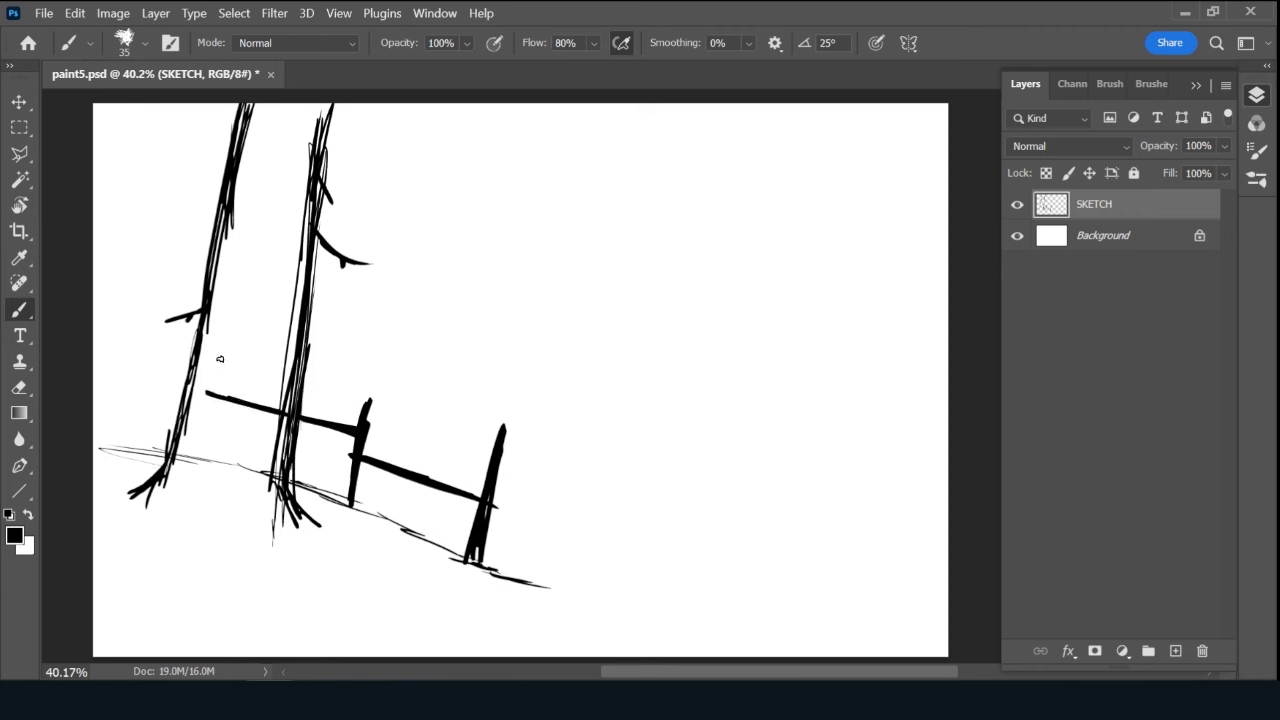
mouse_move(220, 345)
mouse_down()
mouse_move(205, 460)
mouse_move(207, 431)
mouse_move(93, 390)
mouse_up()
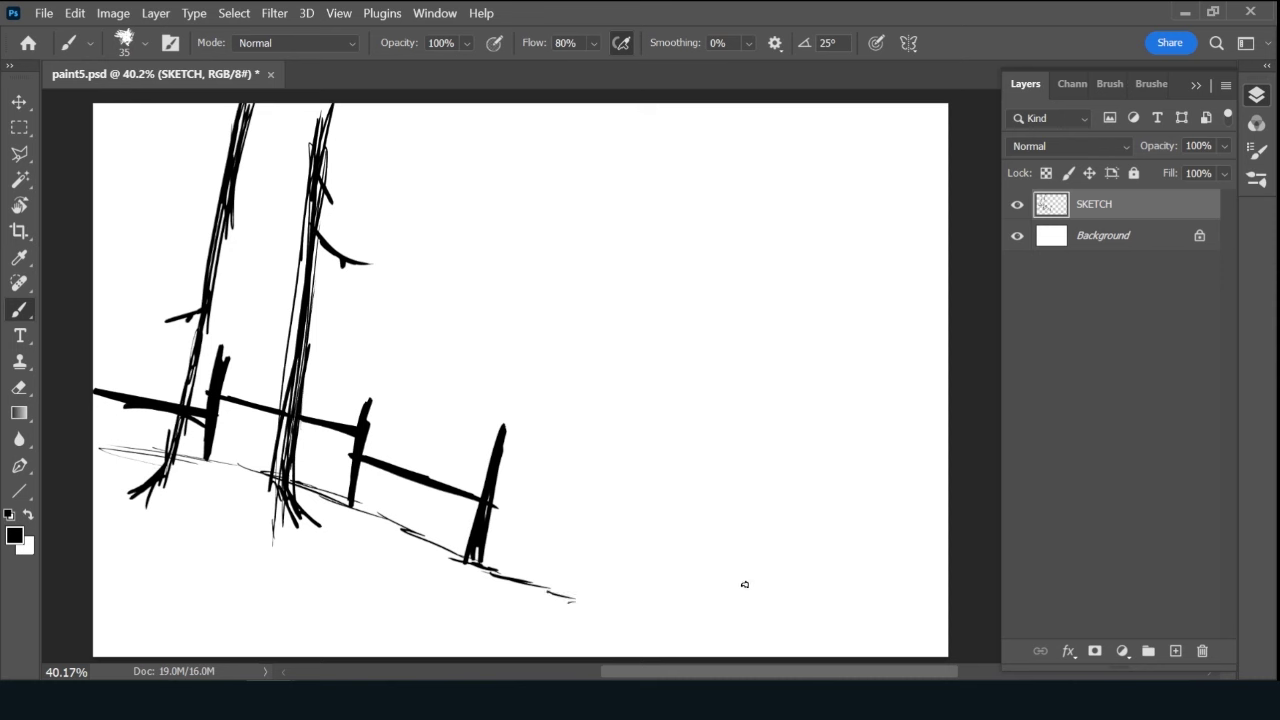
Extend the ground line right, sketch the rising hill slope, and add wavy path strokes.
drag(762, 587, 614, 573)
mouse_move(807, 599)
mouse_down()
mouse_move(742, 588)
mouse_move(772, 542)
mouse_move(914, 470)
mouse_up()
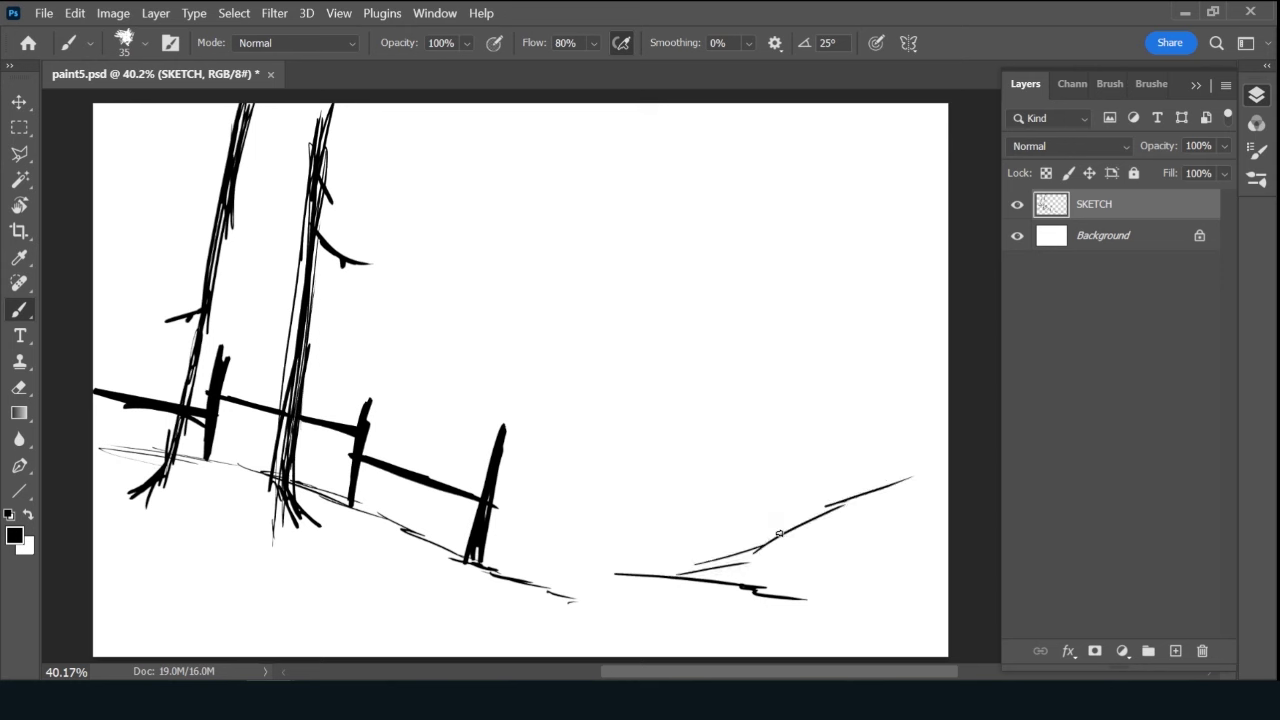
drag(780, 535, 922, 465)
mouse_move(678, 569)
mouse_down()
mouse_move(750, 552)
mouse_move(846, 608)
mouse_move(536, 552)
mouse_up()
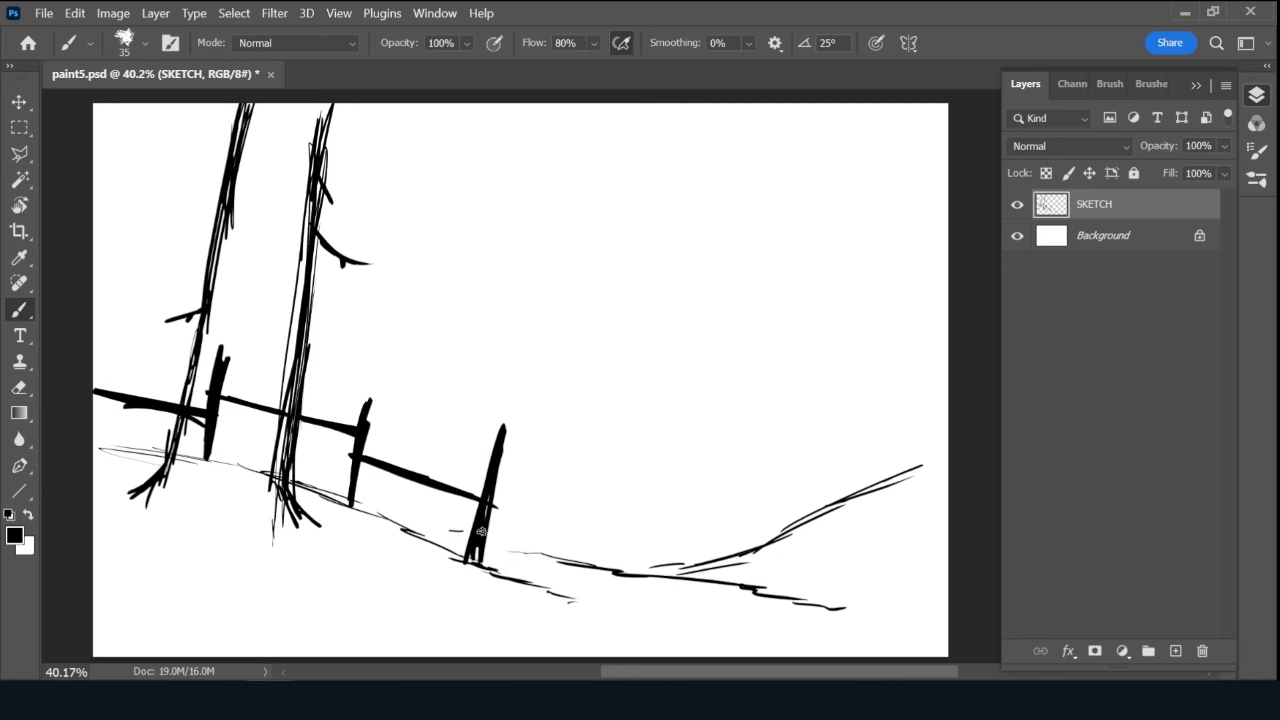
mouse_move(420, 529)
mouse_down()
mouse_move(548, 534)
mouse_move(552, 502)
mouse_move(678, 498)
mouse_move(632, 533)
mouse_move(528, 551)
mouse_up()
drag(625, 514, 668, 506)
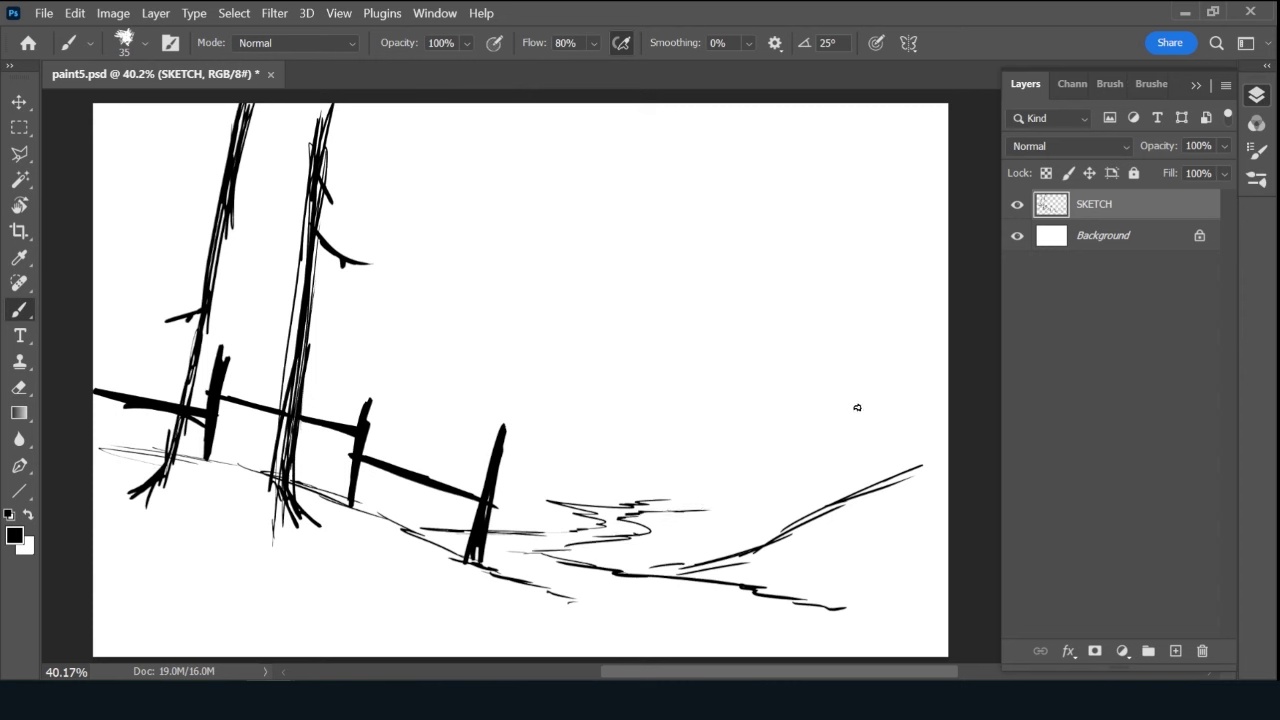
Sketch diagonal lines above the hill, erase them, and begin a small lower-left rock.
drag(891, 393, 815, 420)
drag(888, 402, 803, 430)
mouse_move(866, 402)
mouse_down()
mouse_move(804, 428)
mouse_move(844, 428)
mouse_move(829, 413)
mouse_up()
mouse_move(190, 555)
mouse_down()
mouse_move(148, 540)
mouse_move(155, 587)
mouse_move(215, 582)
mouse_move(240, 627)
mouse_up()
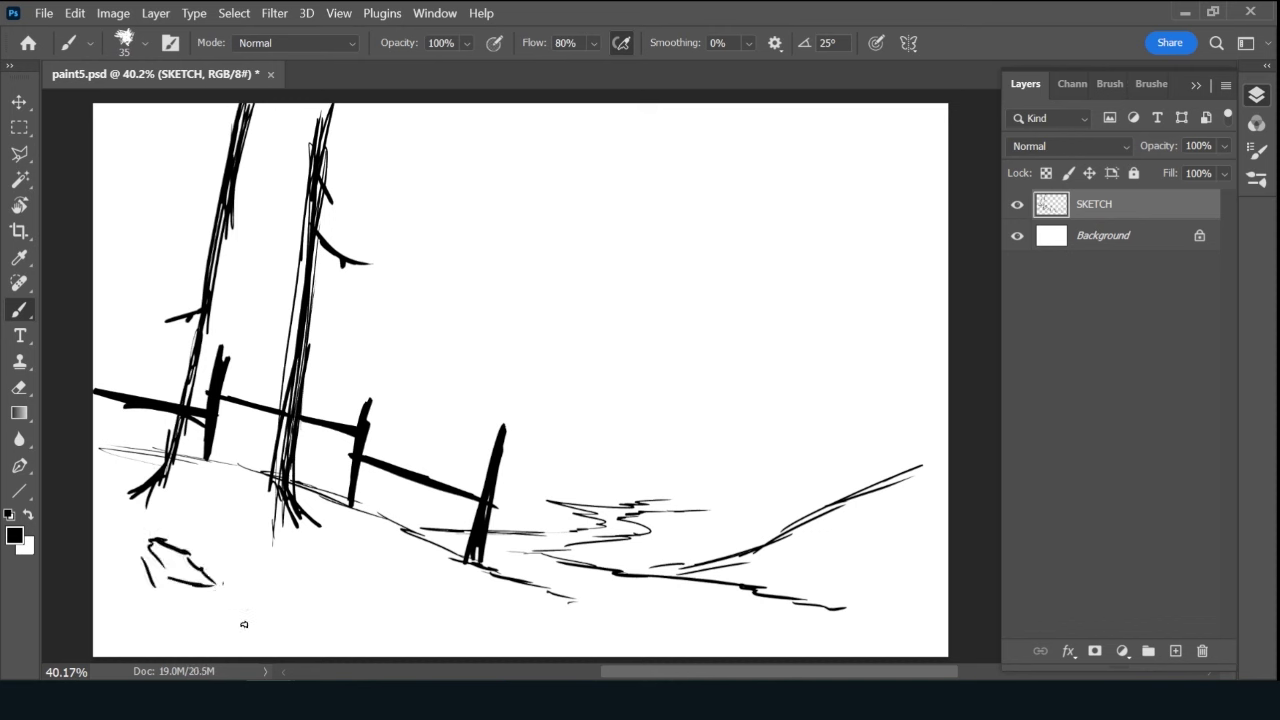
Add edge, detail and base curve to the lower-left rock, plus a mark near the fence.
drag(148, 547, 118, 577)
drag(196, 570, 170, 556)
drag(242, 630, 286, 630)
drag(190, 608, 186, 622)
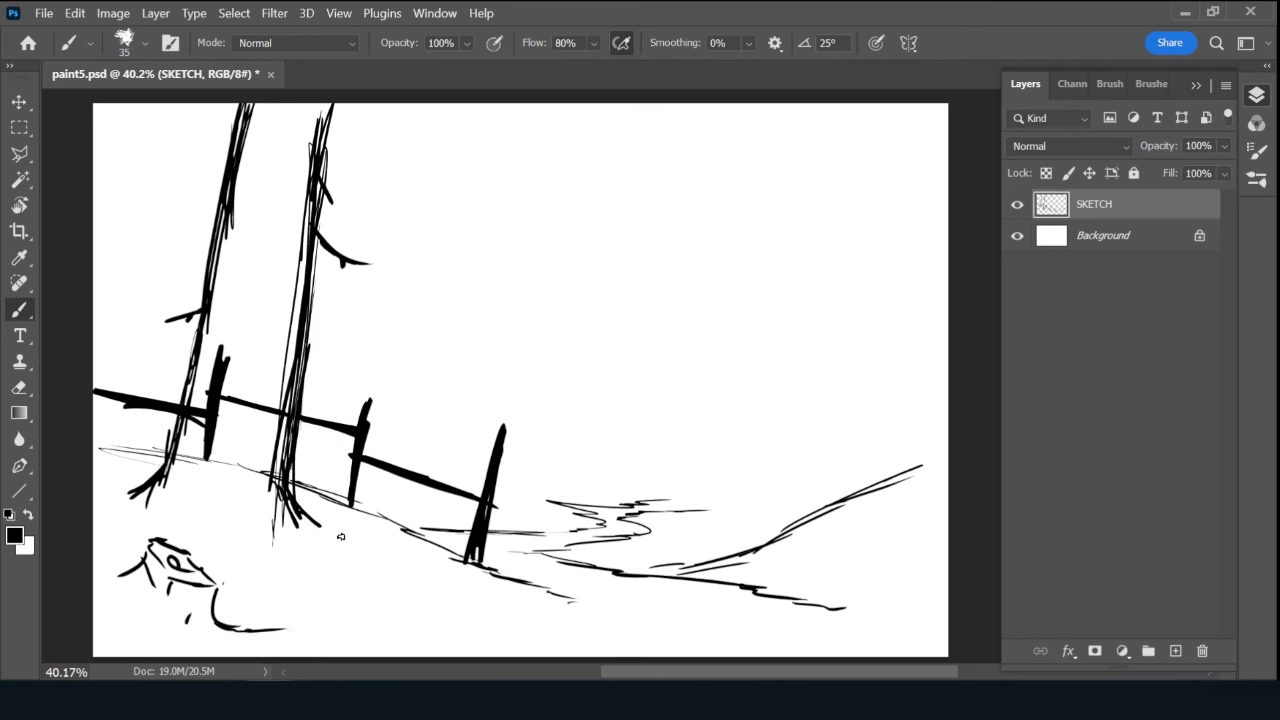
drag(352, 528, 338, 574)
Draw a small sapling at lower right and a tall trunk along the right edge.
mouse_move(904, 606)
mouse_down()
mouse_move(904, 512)
mouse_move(904, 572)
mouse_up()
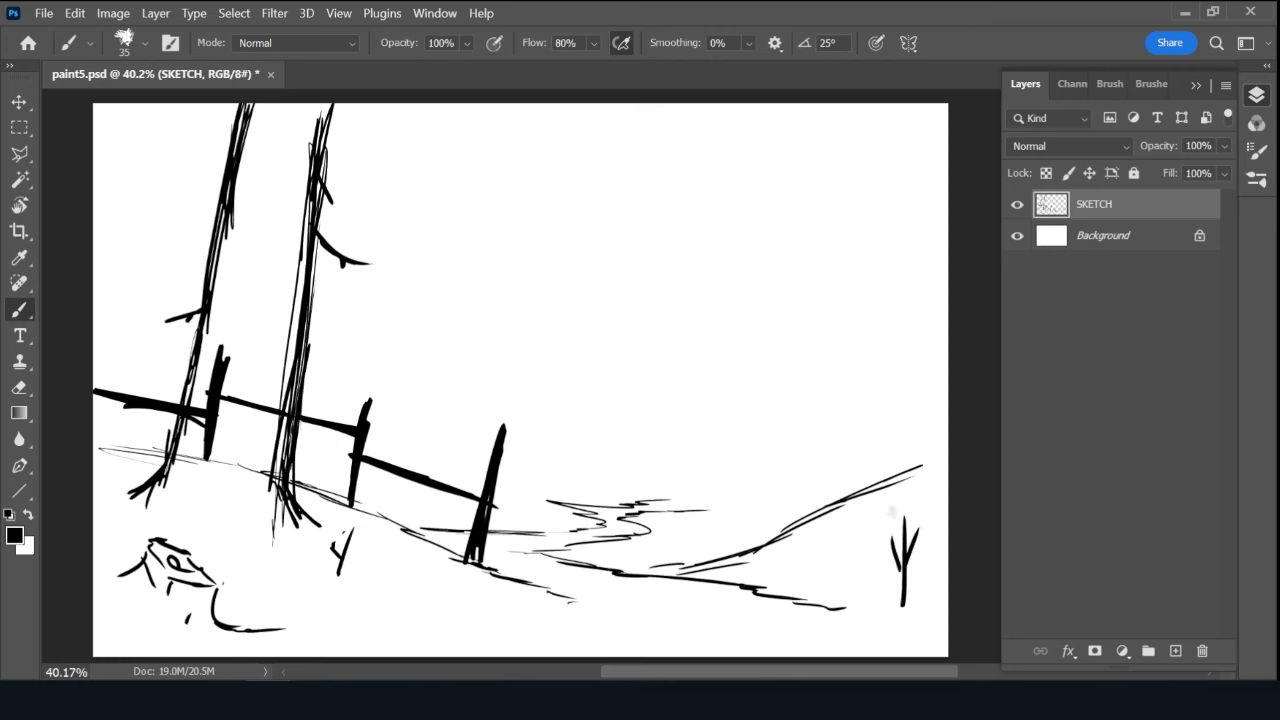
drag(890, 508, 902, 548)
drag(914, 510, 904, 530)
drag(909, 449, 886, 168)
drag(878, 122, 906, 442)
drag(916, 108, 947, 246)
mouse_move(906, 394)
mouse_down()
mouse_move(910, 462)
mouse_move(894, 177)
mouse_move(874, 103)
mouse_up()
drag(888, 331, 885, 274)
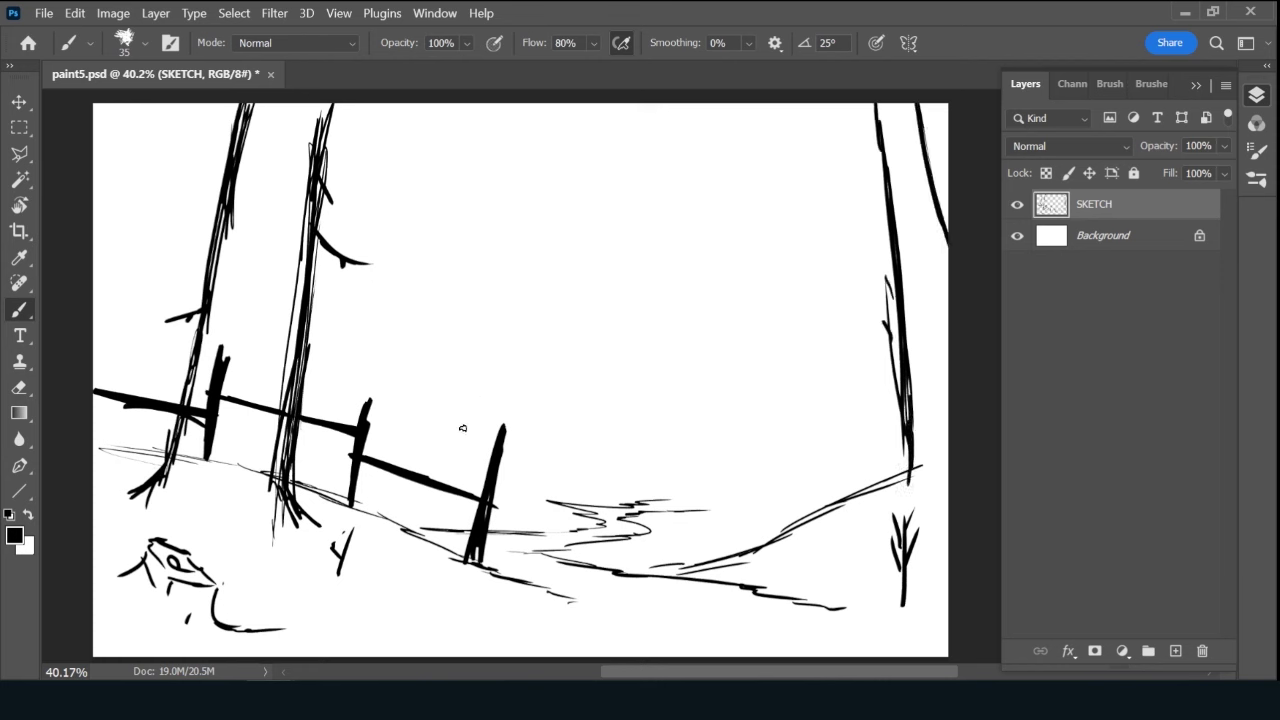
Draw two slender leaning trunks behind the fence.
mouse_move(416, 508)
mouse_down()
mouse_move(504, 152)
mouse_move(478, 282)
mouse_up()
drag(420, 474, 506, 146)
mouse_move(437, 318)
mouse_down()
mouse_move(488, 162)
mouse_move(416, 380)
mouse_up()
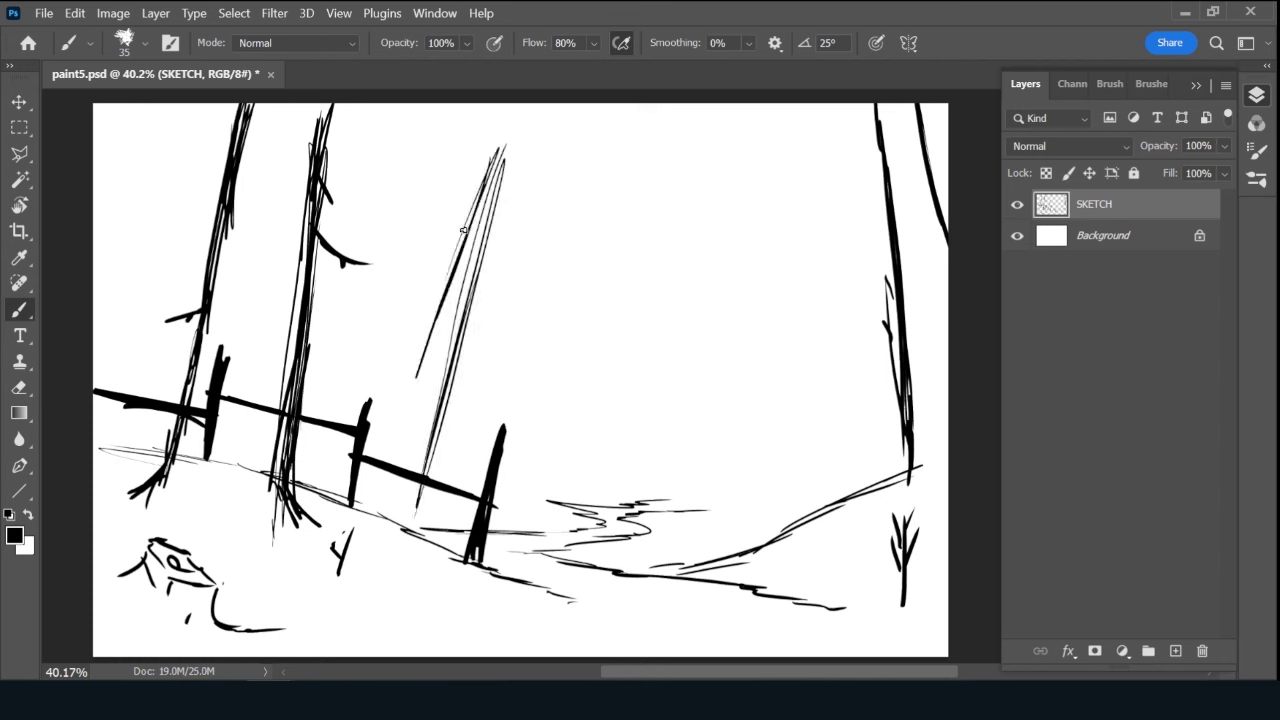
mouse_move(482, 198)
mouse_down()
mouse_move(374, 504)
mouse_move(508, 122)
mouse_move(413, 510)
mouse_up()
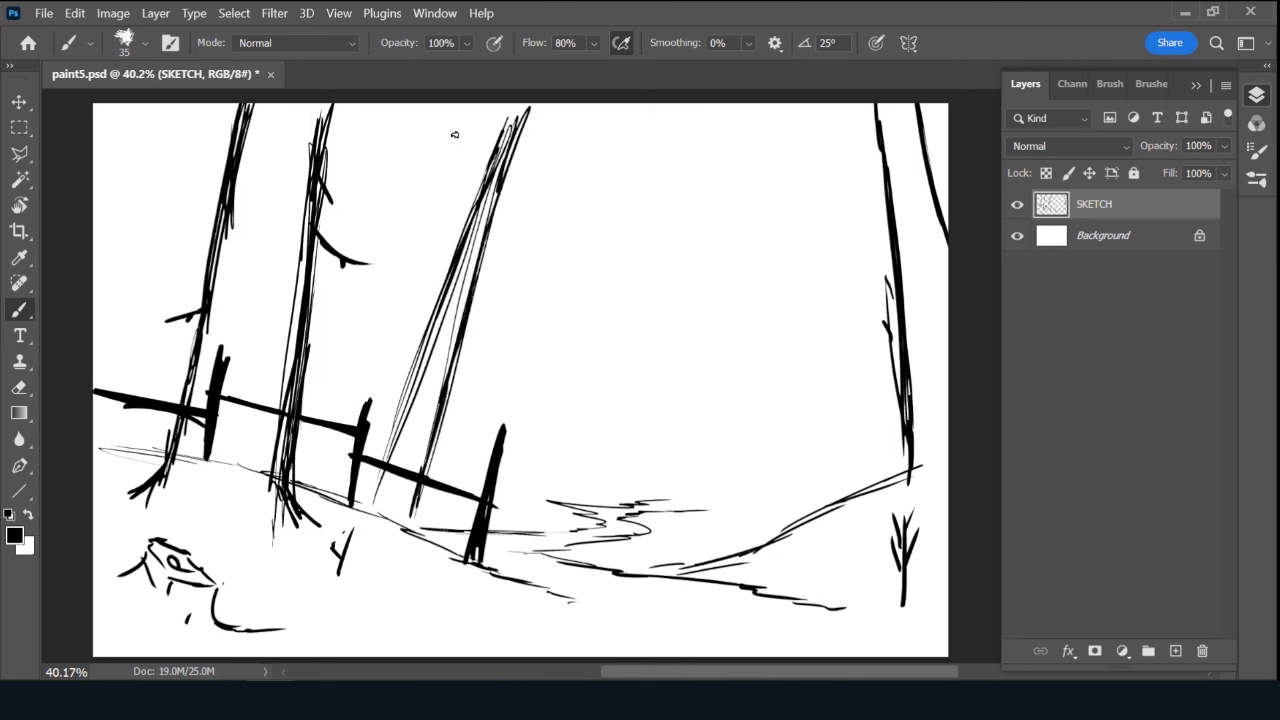
drag(443, 150, 362, 396)
drag(458, 116, 332, 476)
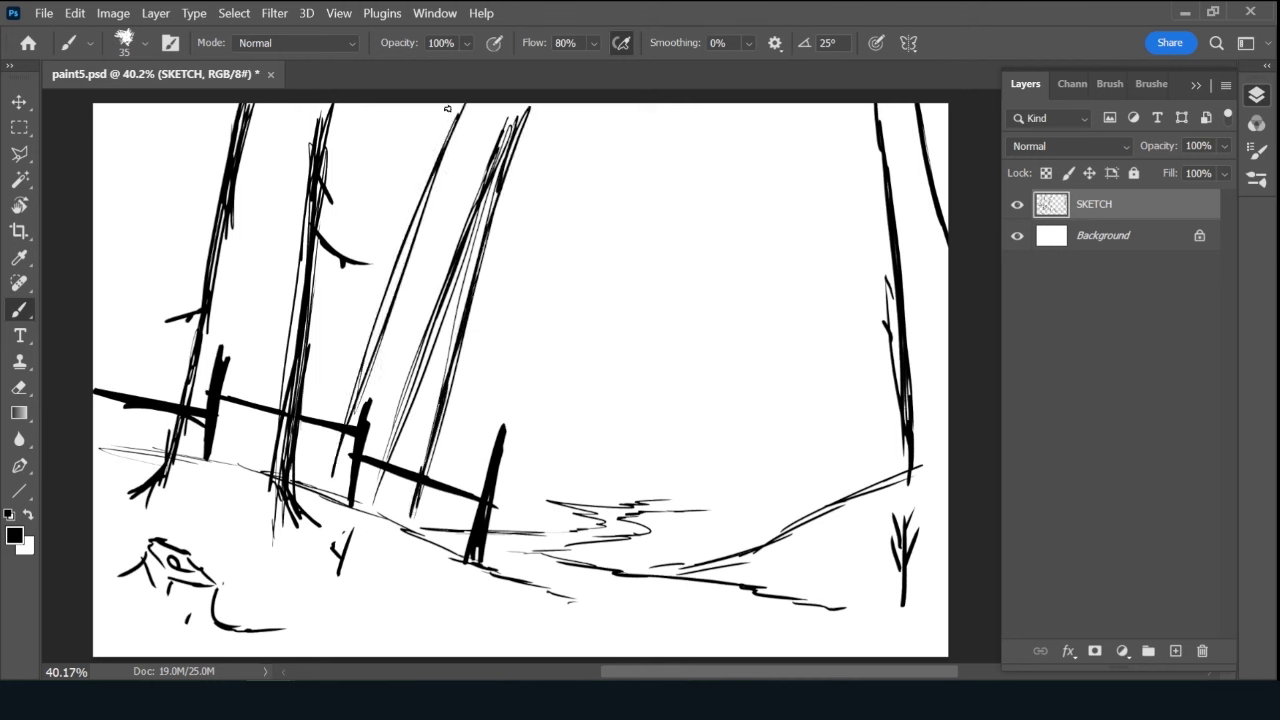
drag(450, 104, 284, 462)
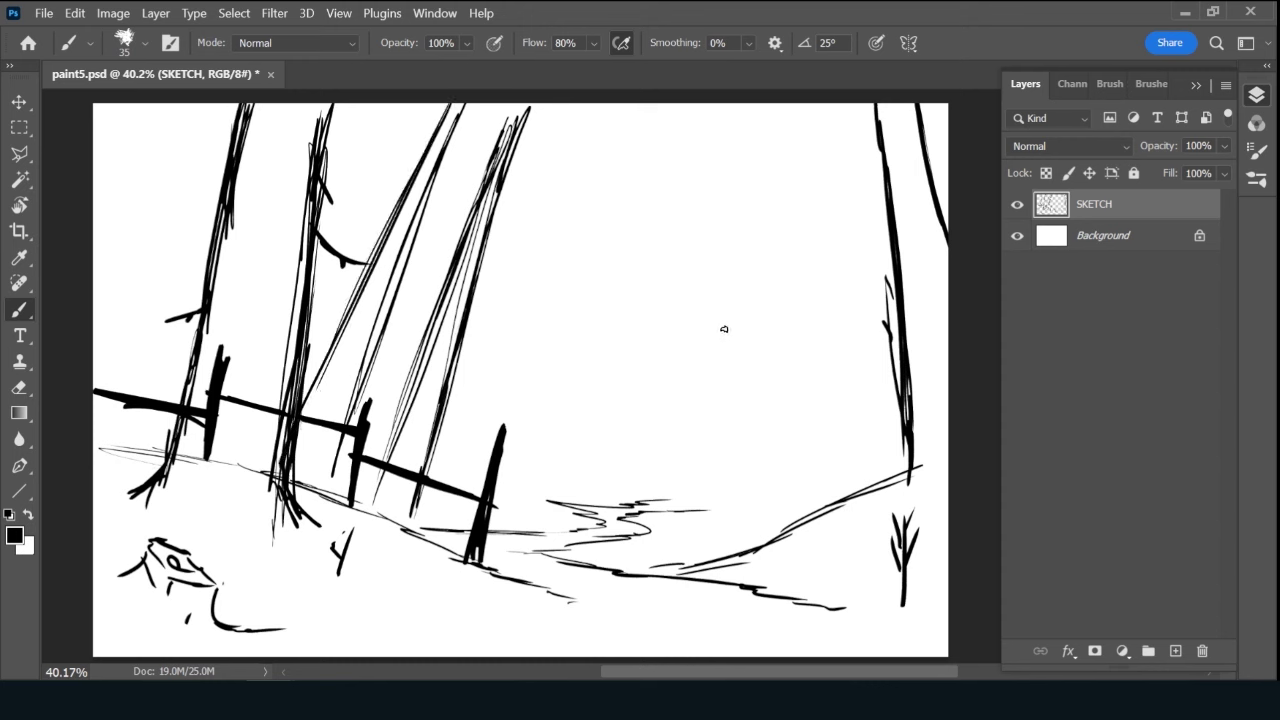
Start an oval rock outline right of centre.
mouse_move(730, 334)
mouse_down()
mouse_move(756, 338)
mouse_move(664, 344)
mouse_move(756, 343)
mouse_up()
drag(690, 370, 756, 373)
drag(650, 349, 676, 367)
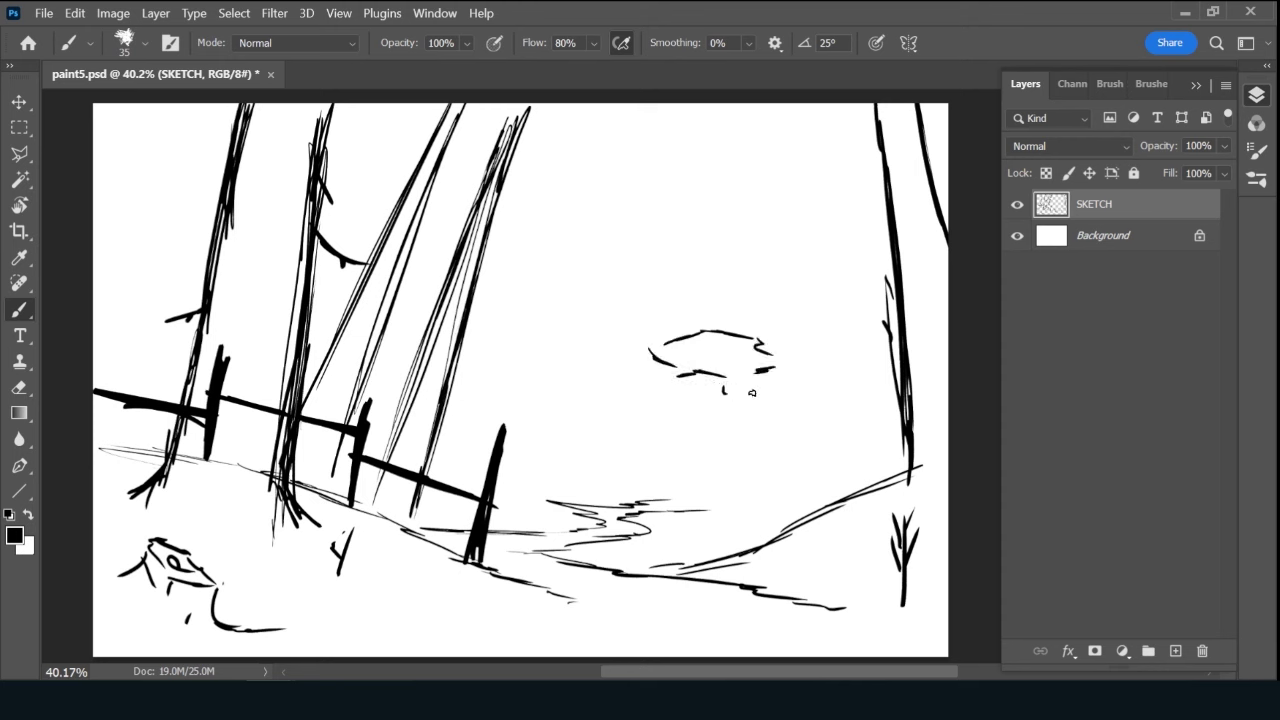
Add rocky texture marks and extend the rock outline to the left.
mouse_move(780, 371)
mouse_down()
mouse_move(796, 377)
mouse_move(748, 396)
mouse_move(750, 415)
mouse_up()
mouse_move(812, 388)
mouse_down()
mouse_move(830, 442)
mouse_move(810, 450)
mouse_up()
mouse_move(672, 396)
mouse_down()
mouse_move(614, 401)
mouse_move(592, 377)
mouse_move(604, 405)
mouse_move(560, 398)
mouse_move(576, 394)
mouse_move(618, 426)
mouse_up()
mouse_move(590, 429)
mouse_down()
mouse_move(636, 429)
mouse_move(618, 443)
mouse_up()
Draw the hill edges, ground line and winding path to the rock, plus a tall trunk behind.
mouse_move(556, 410)
mouse_down()
mouse_move(644, 448)
mouse_move(452, 385)
mouse_up()
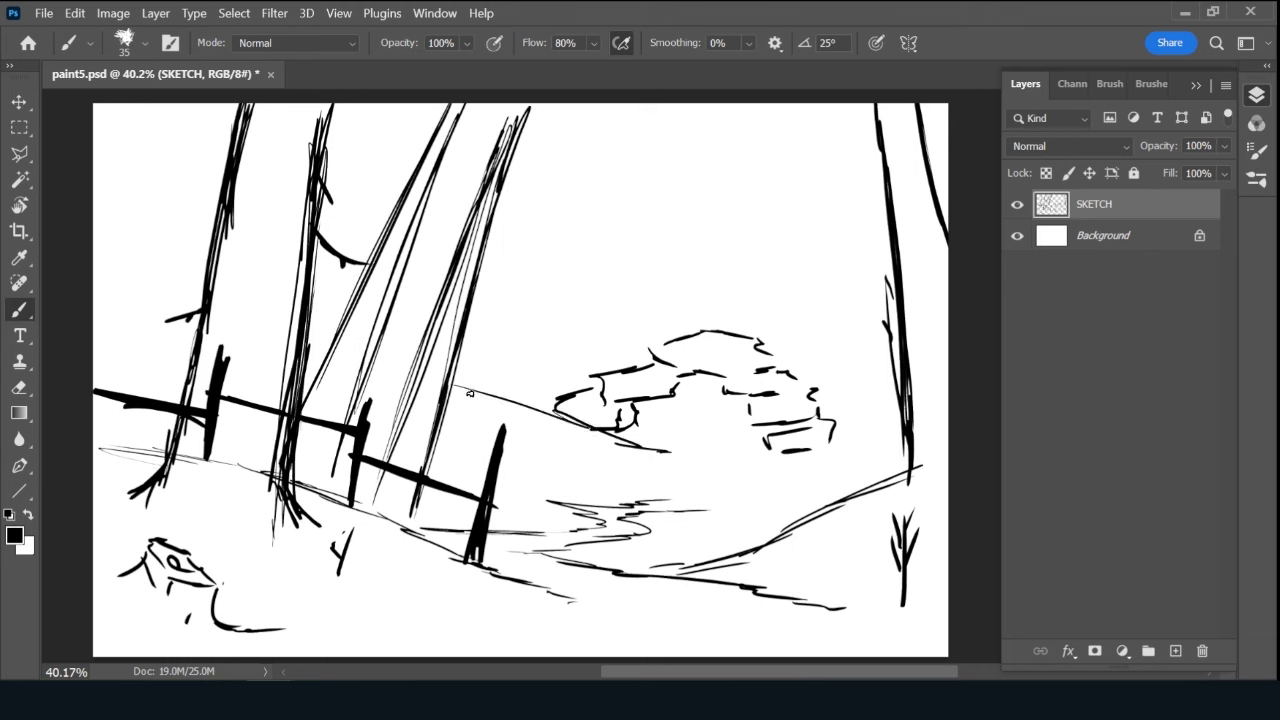
drag(690, 460, 654, 455)
drag(776, 453, 896, 426)
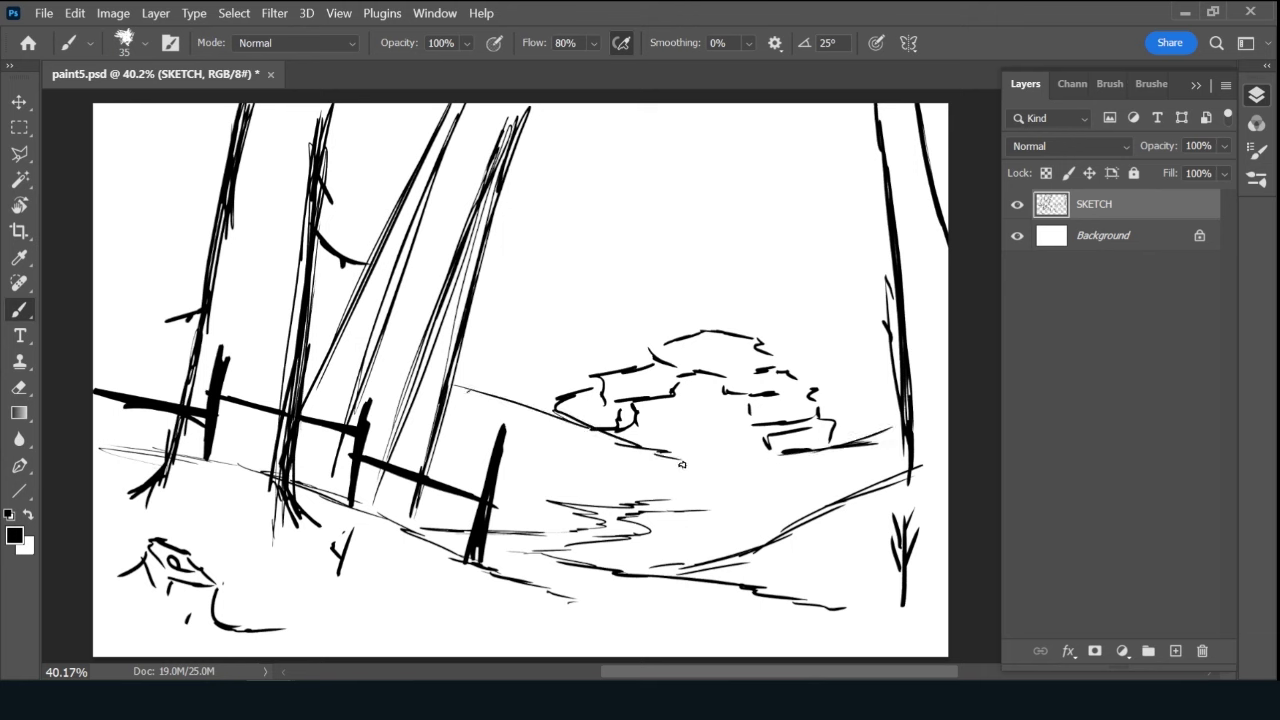
drag(710, 472, 688, 488)
drag(782, 460, 676, 510)
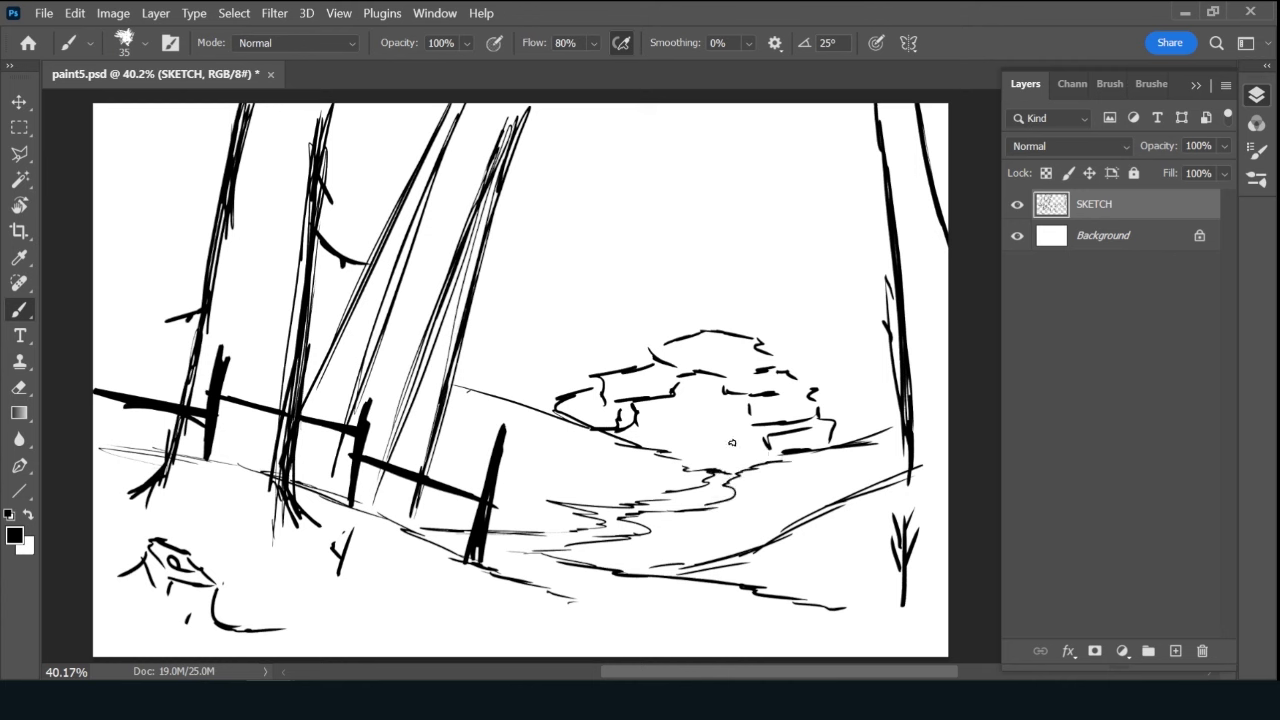
drag(797, 104, 821, 366)
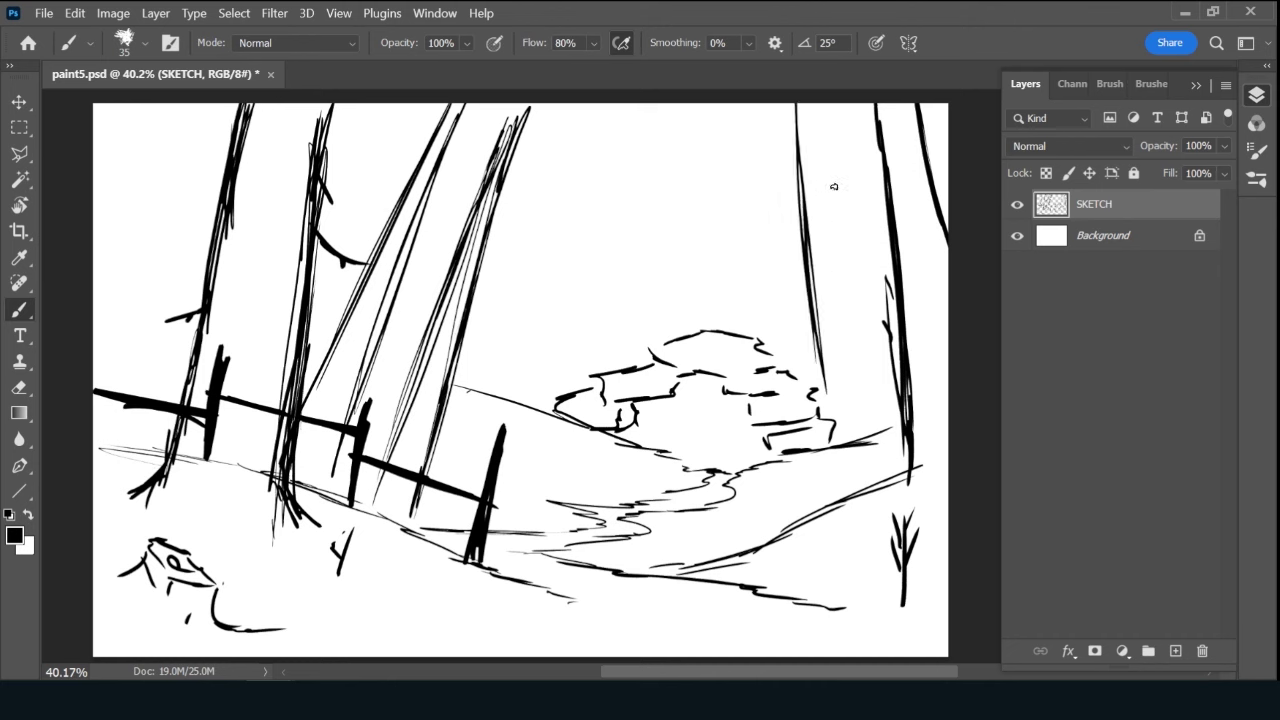
Add a tall trunk behind the rock and thin distant trunks around it.
drag(833, 188, 856, 412)
drag(726, 202, 718, 322)
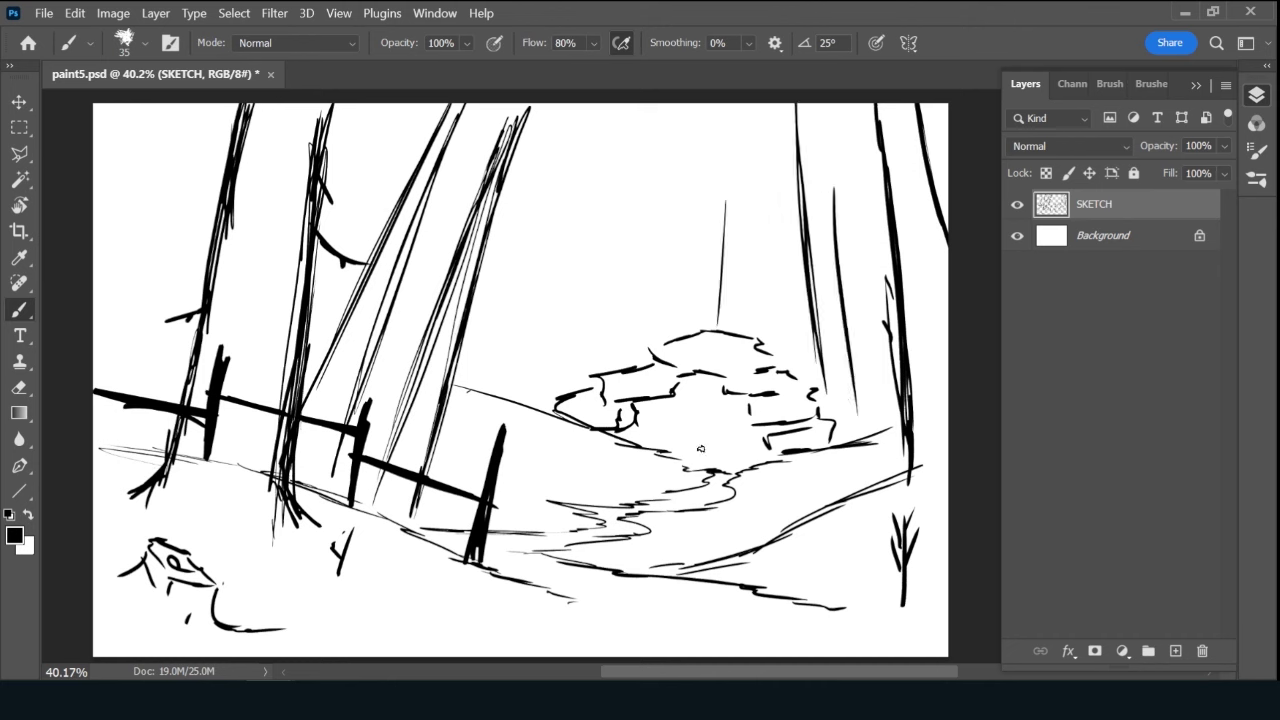
drag(714, 368, 702, 450)
drag(677, 170, 623, 366)
drag(521, 370, 612, 173)
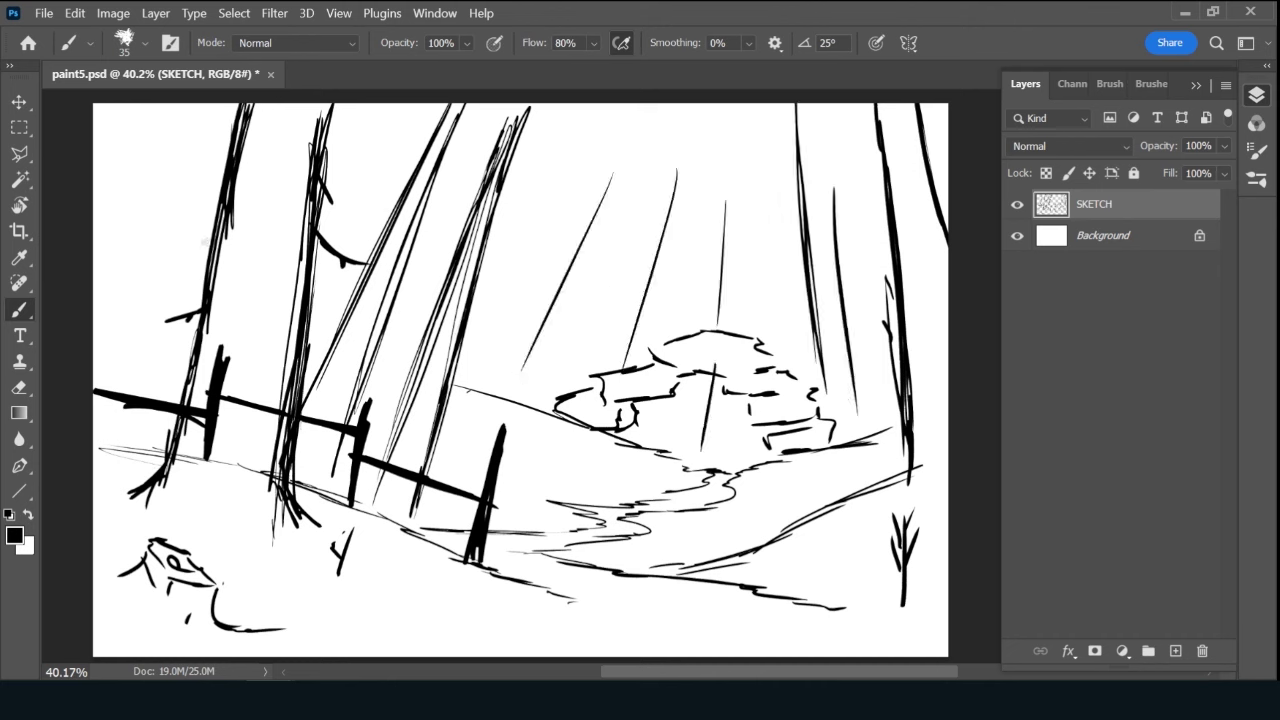
Sketch long leaning trunks at upper left, plus more trunks on the right and centre.
drag(107, 326, 212, 102)
drag(92, 352, 220, 100)
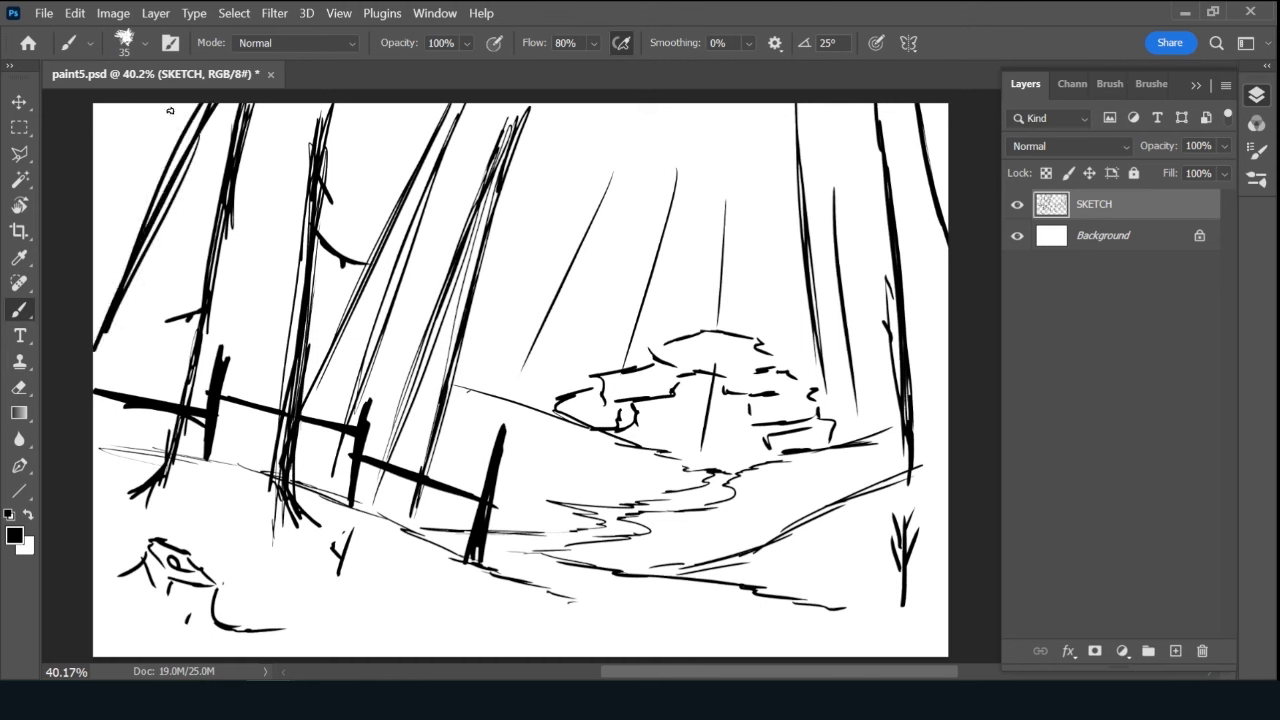
drag(92, 238, 180, 102)
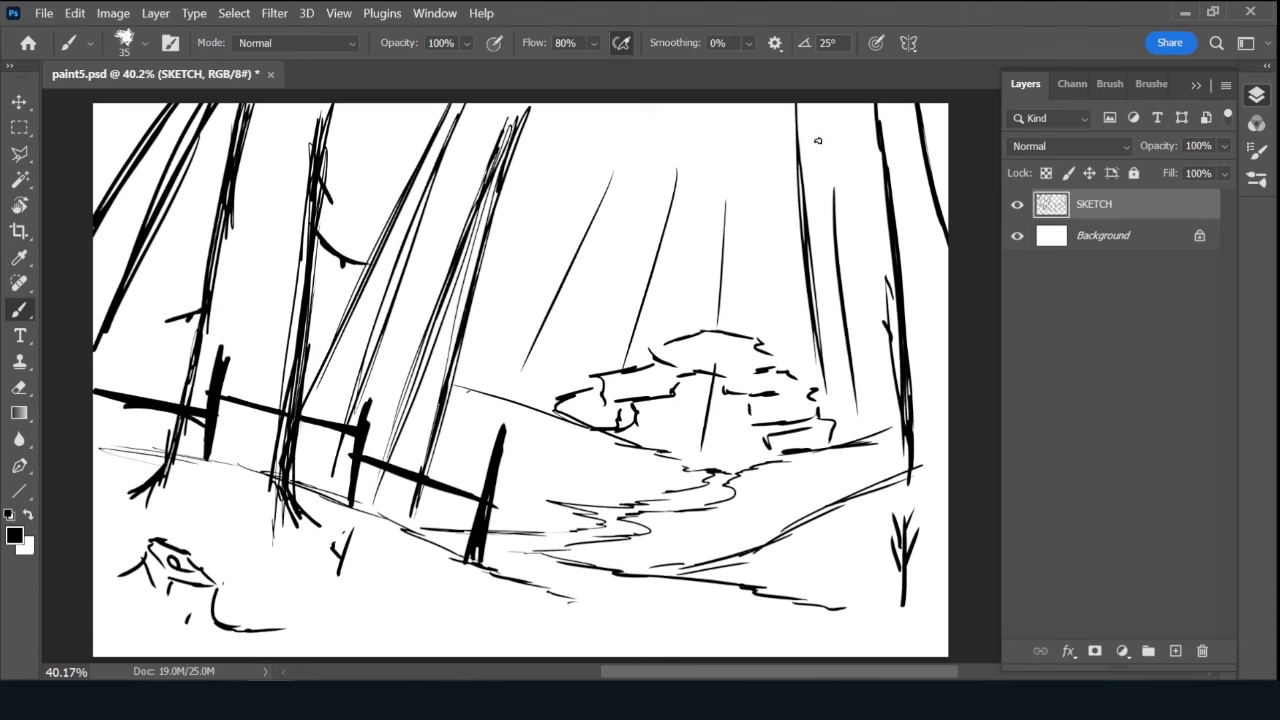
drag(818, 141, 840, 436)
mouse_move(840, 490)
mouse_down()
mouse_move(813, 121)
mouse_move(880, 460)
mouse_up()
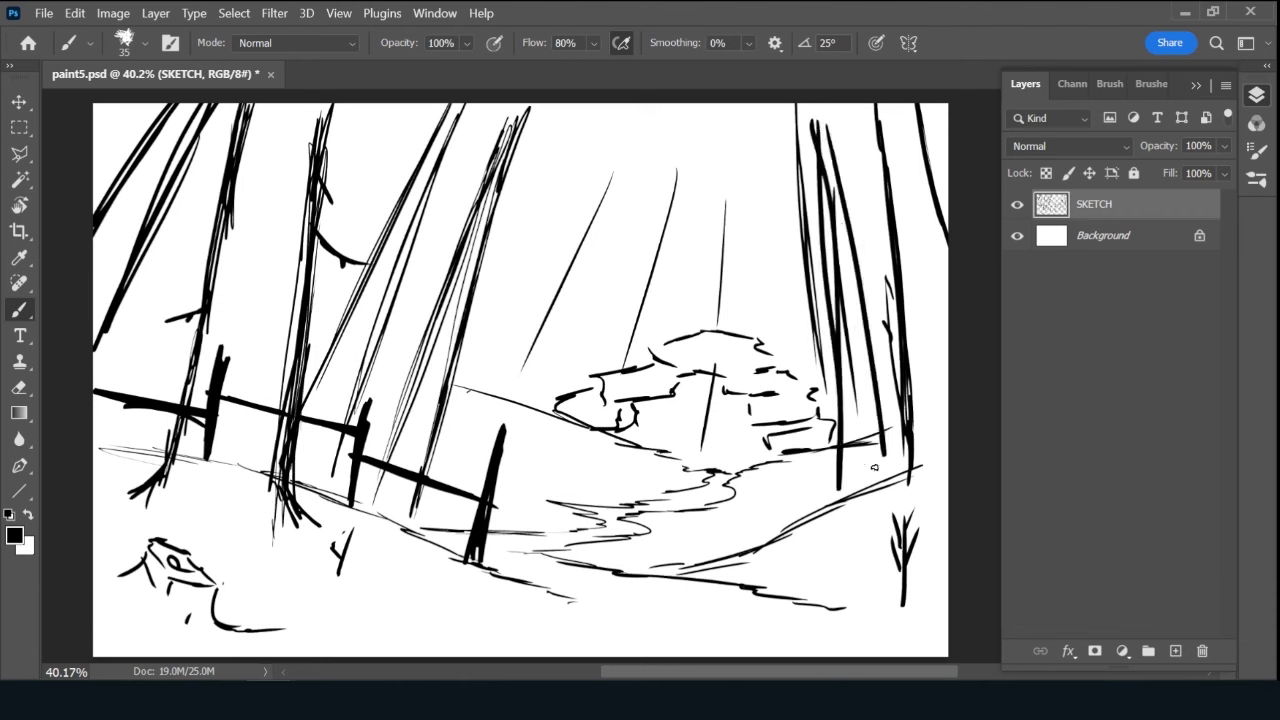
mouse_move(600, 146)
mouse_down()
mouse_move(466, 426)
mouse_move(586, 126)
mouse_move(532, 427)
mouse_up()
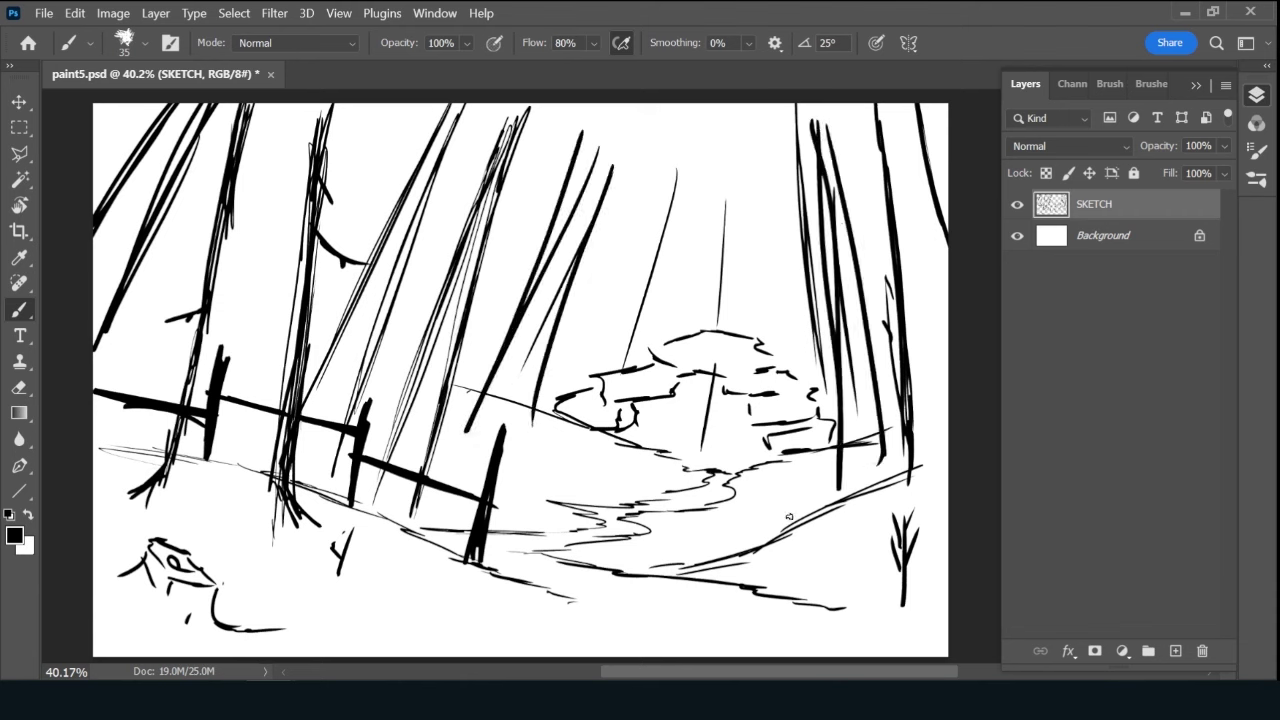
Draw a curved bank line along the bottom, small snow marks, and thin trunks above the rocks.
mouse_move(566, 602)
mouse_down()
mouse_move(540, 623)
mouse_move(255, 648)
mouse_up()
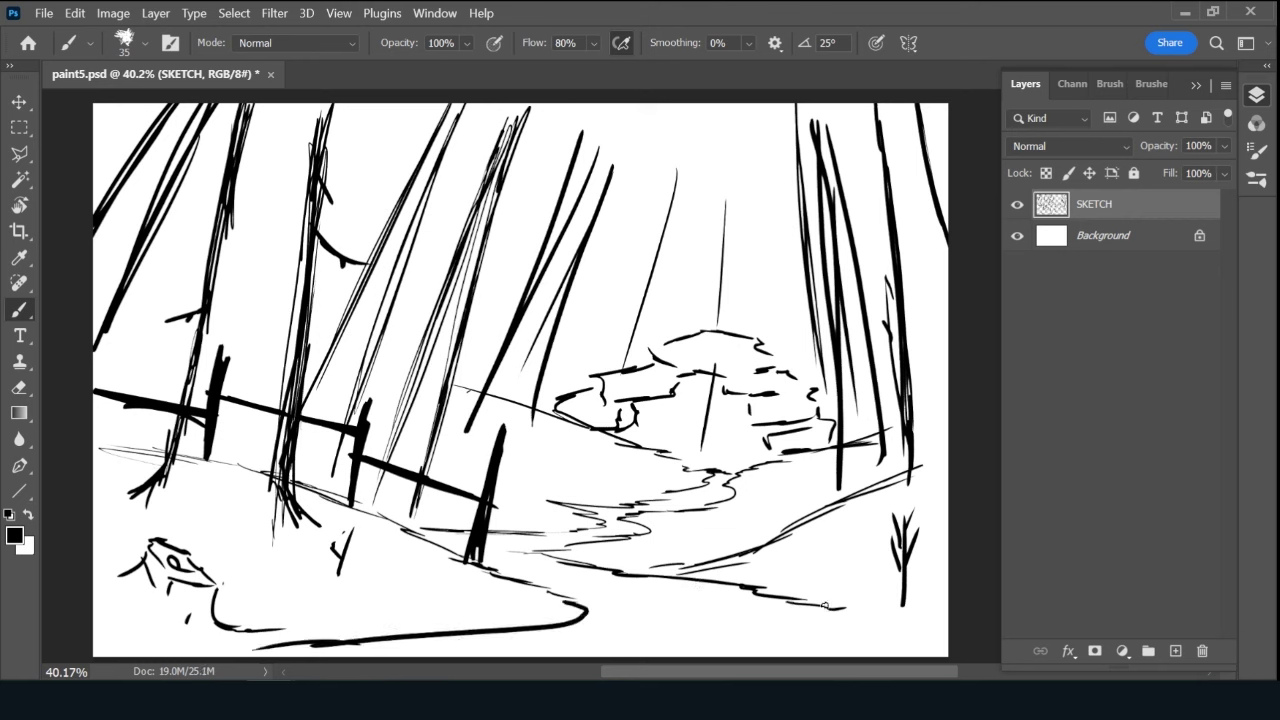
mouse_move(724, 516)
mouse_down()
mouse_move(746, 514)
mouse_move(728, 522)
mouse_up()
drag(600, 475, 589, 470)
drag(826, 554, 826, 565)
drag(373, 582, 355, 590)
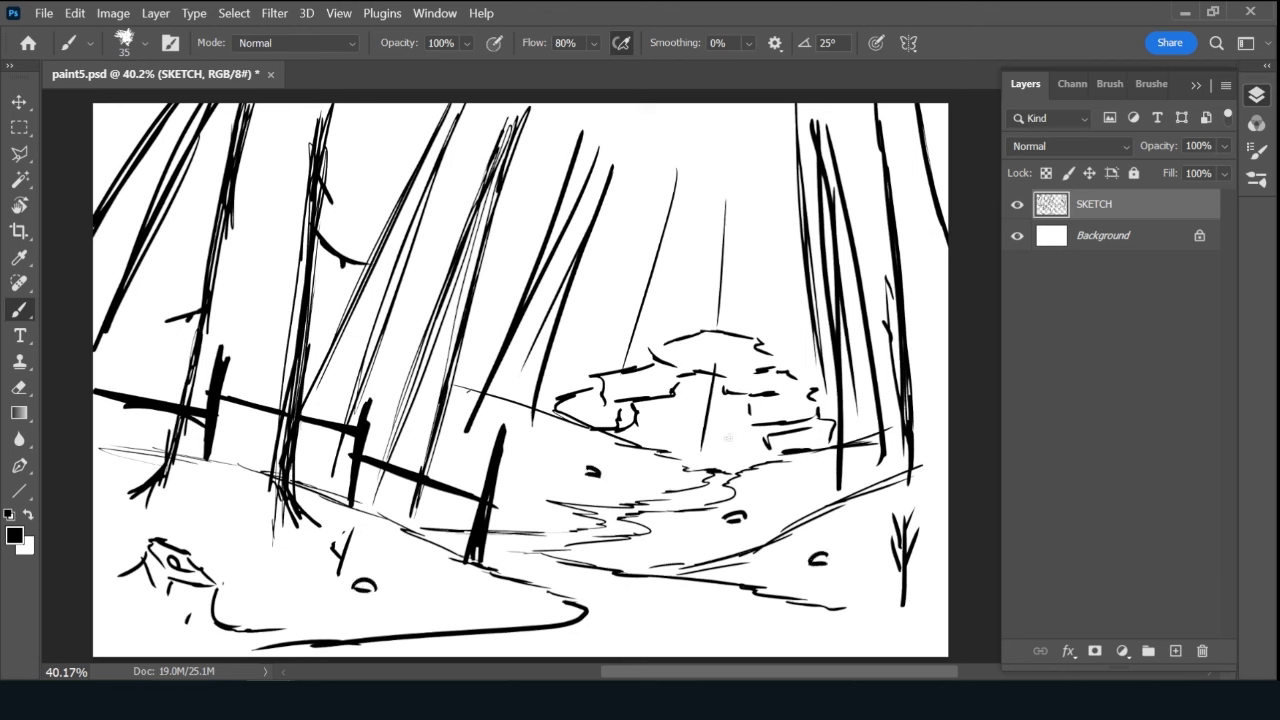
drag(746, 464, 774, 202)
drag(676, 444, 688, 252)
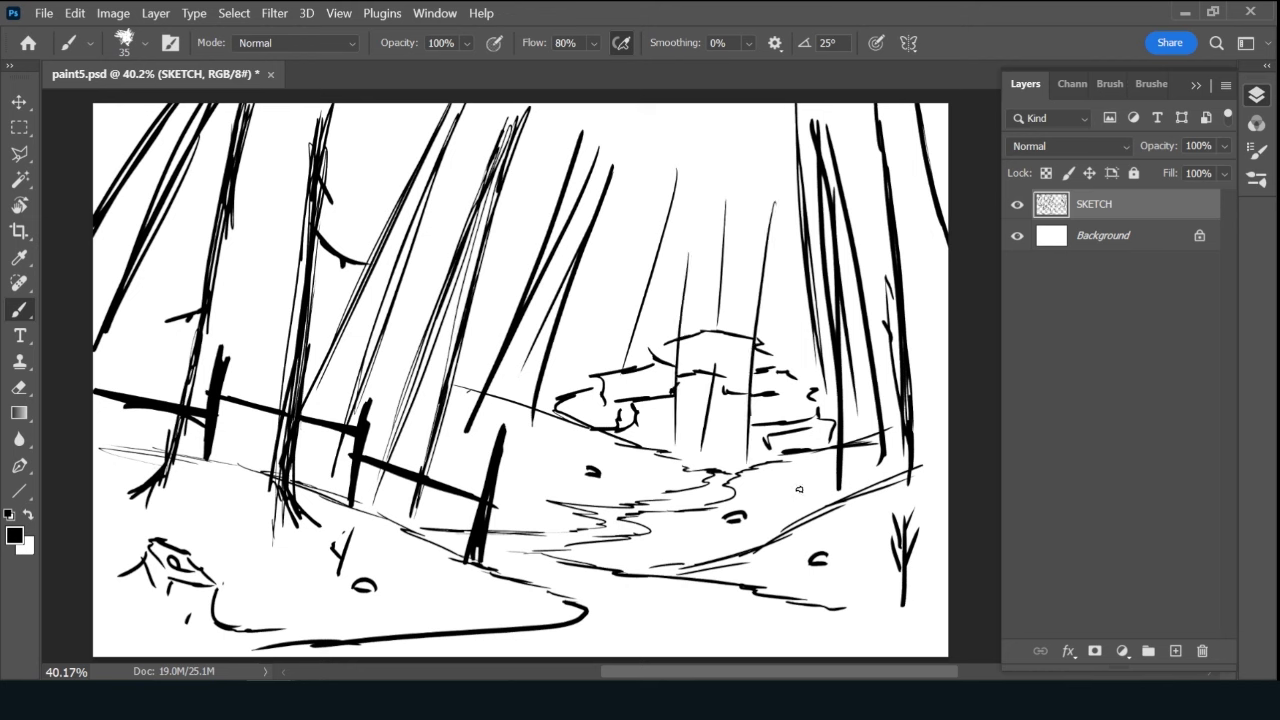
drag(799, 489, 798, 499)
Add a curved stroke on the right slope, fade SKETCH, add a SKY layer beneath it, and save.
drag(908, 462, 878, 522)
drag(870, 588, 858, 594)
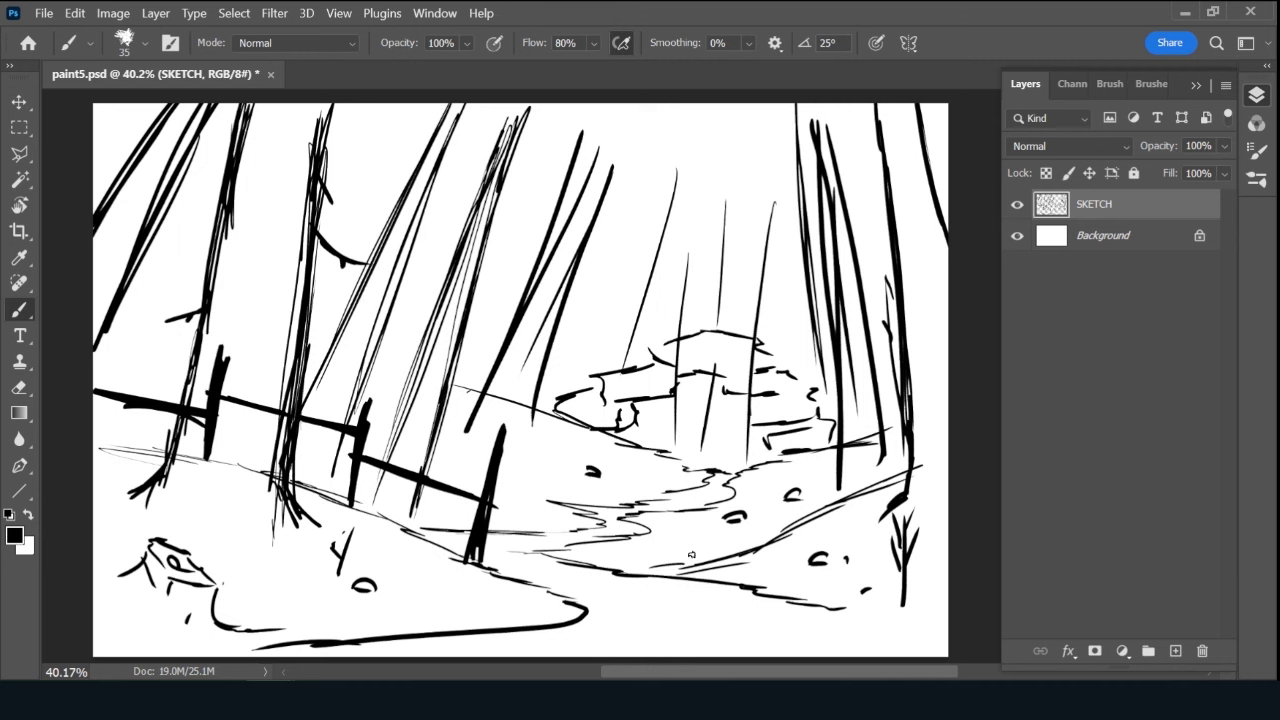
drag(1165, 145, 1146, 153)
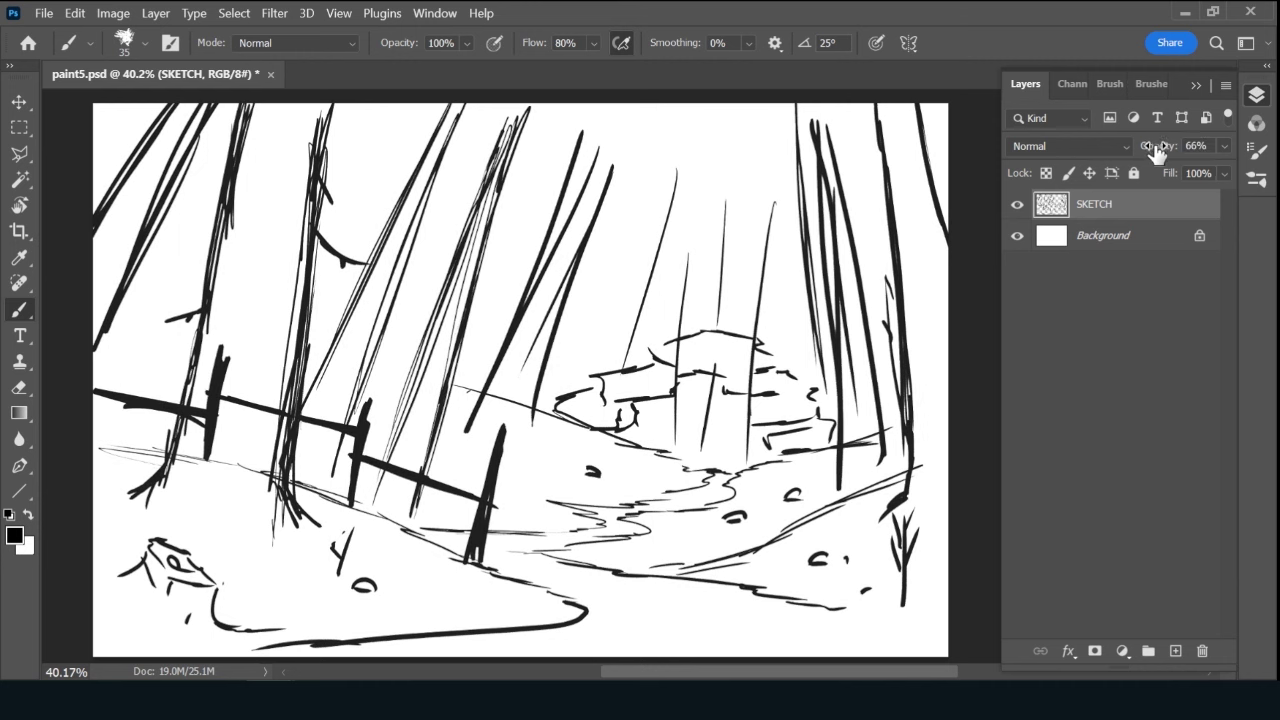
click(1176, 651)
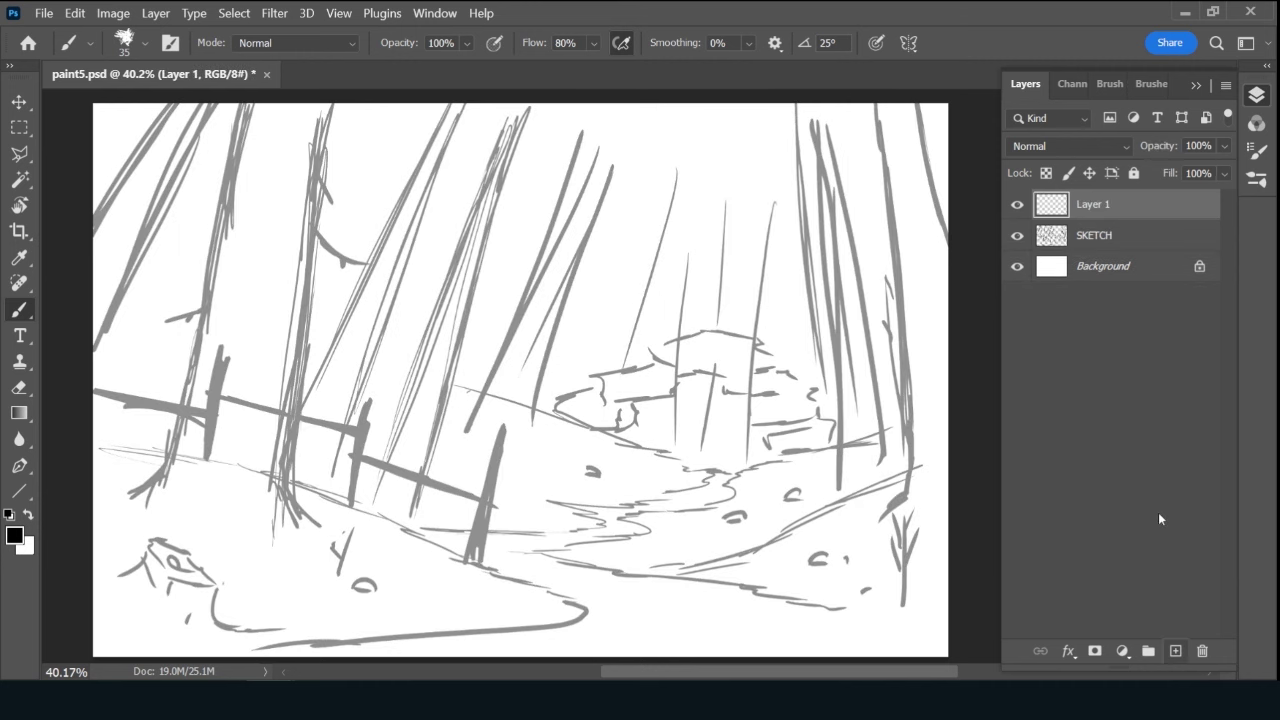
drag(1150, 206, 1140, 242)
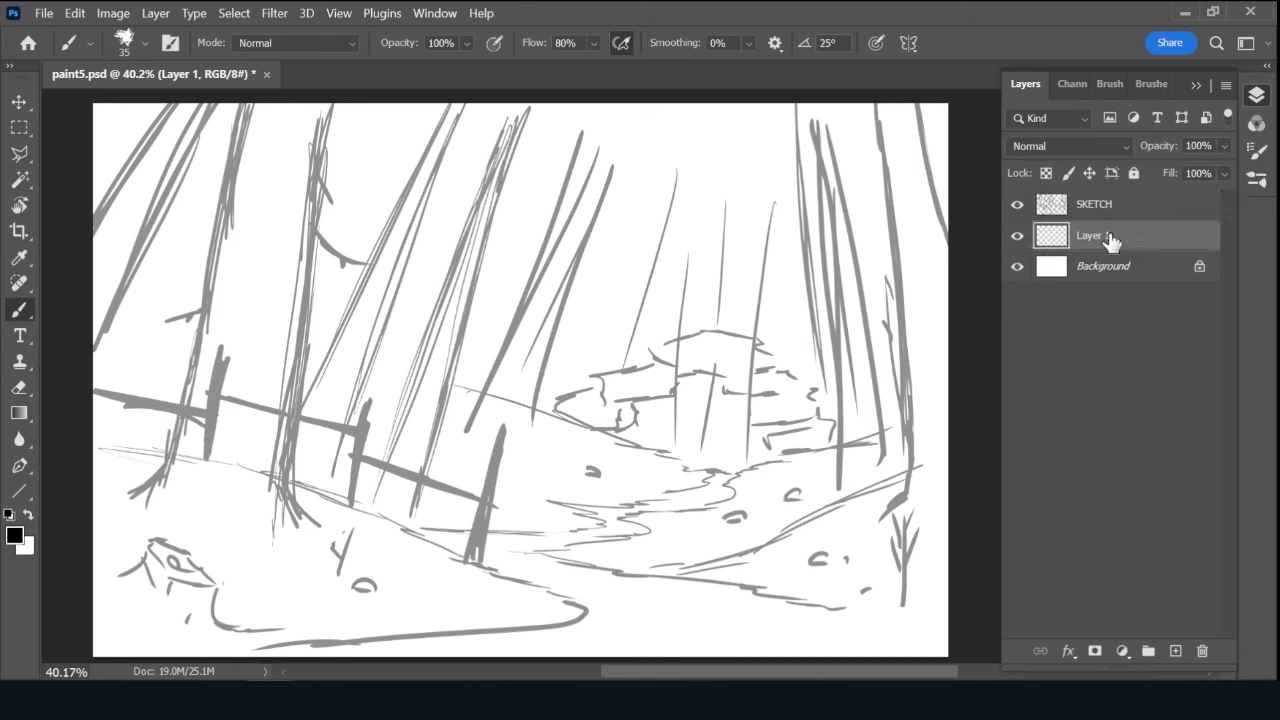
double_click(1106, 238)
text(SKY)
key(Return)
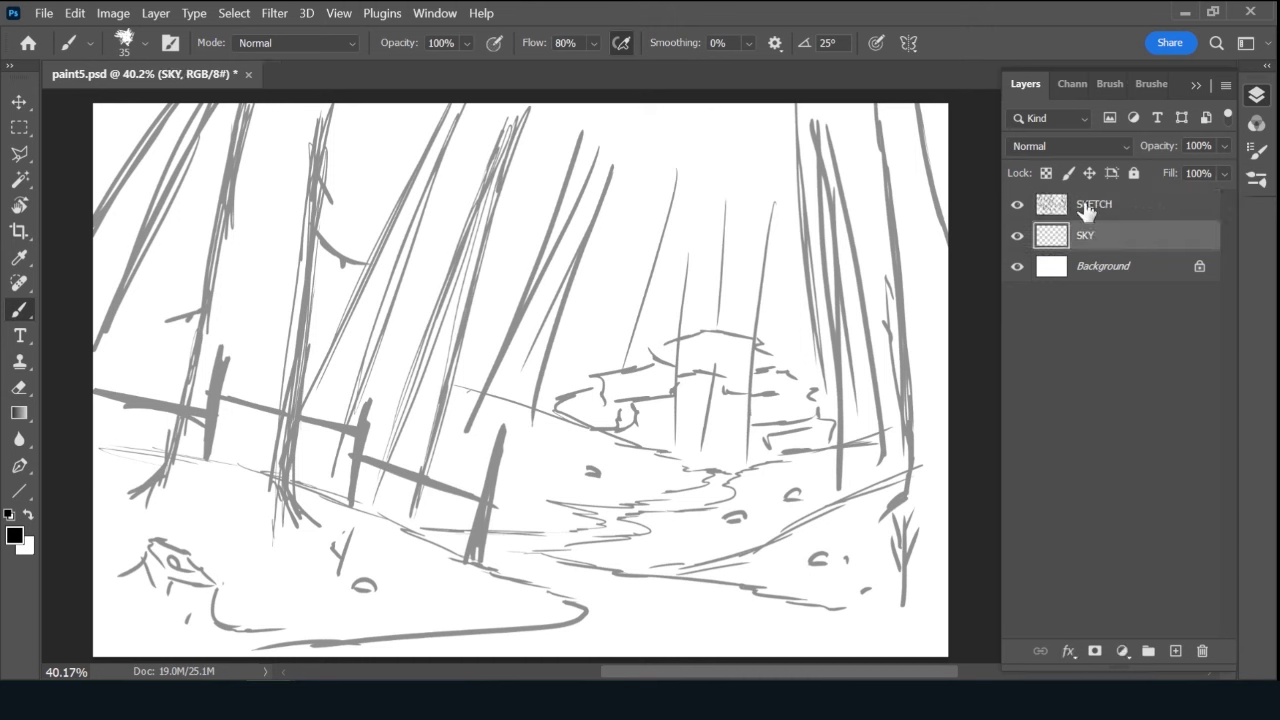
key(ctrl+s)
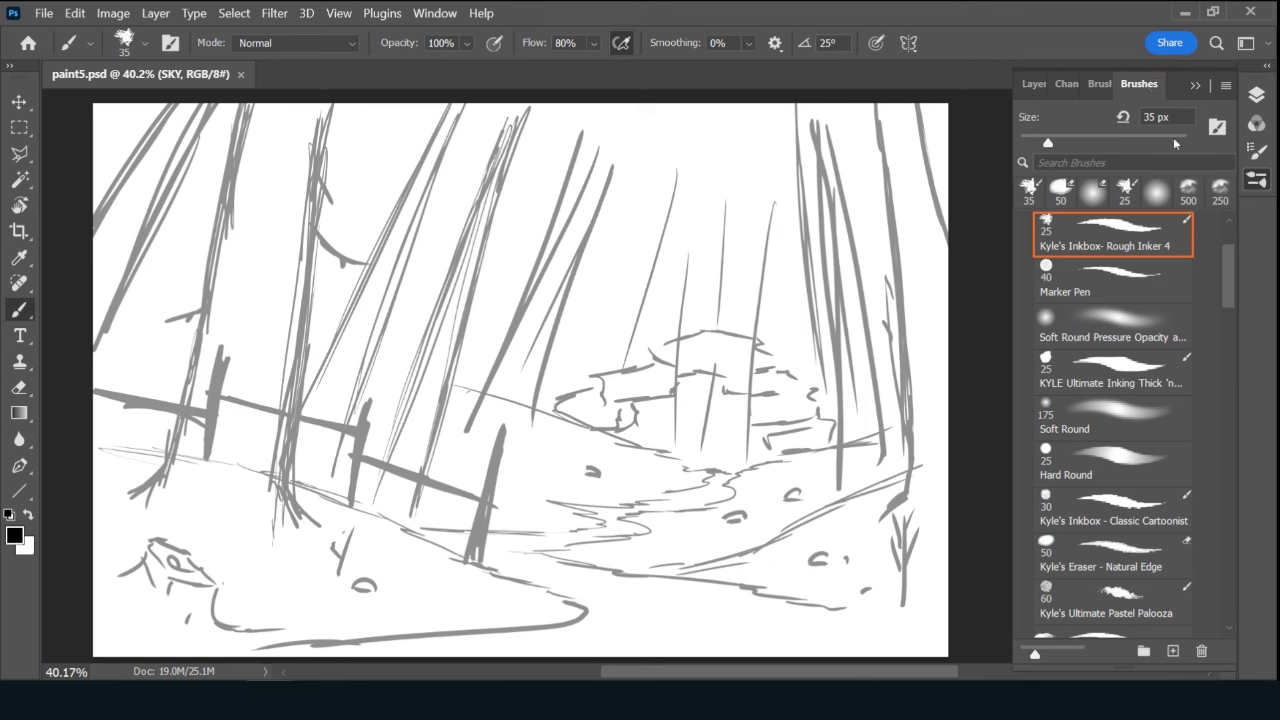
Select the Ink 2 brush from the brush library.
click(1155, 84)
drag(1225, 262, 1219, 375)
click(1110, 490)
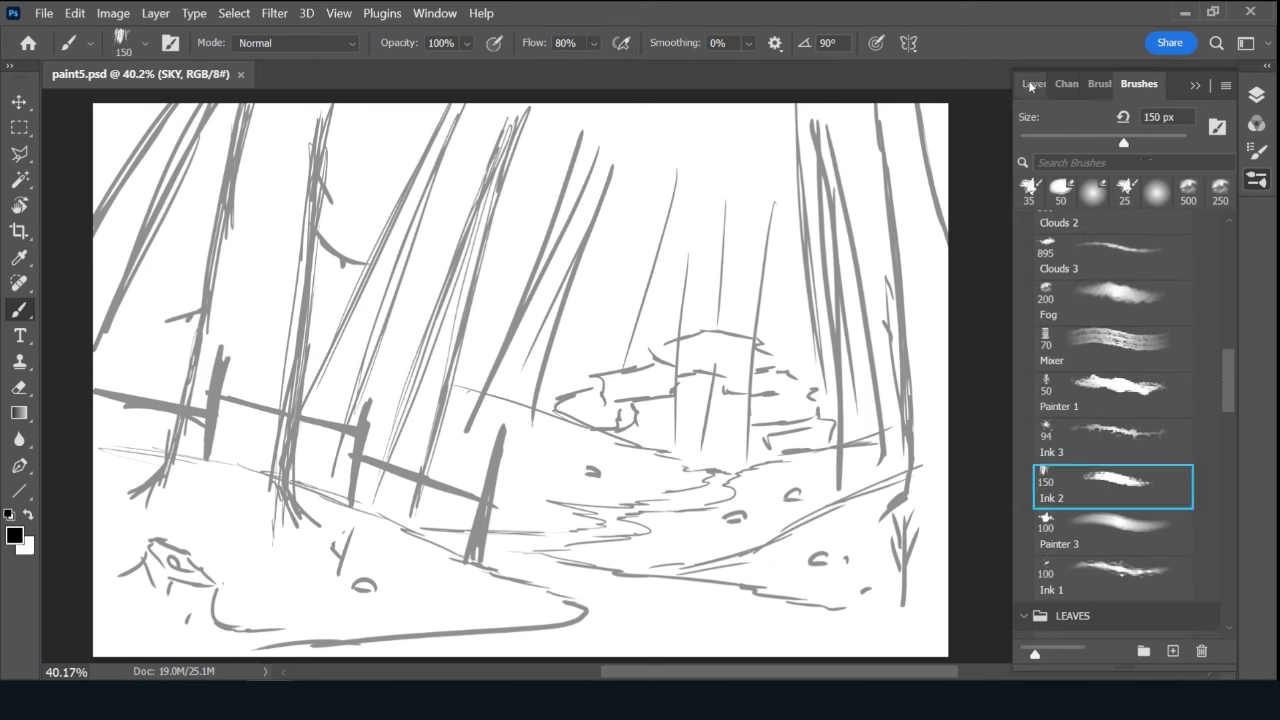
click(1035, 84)
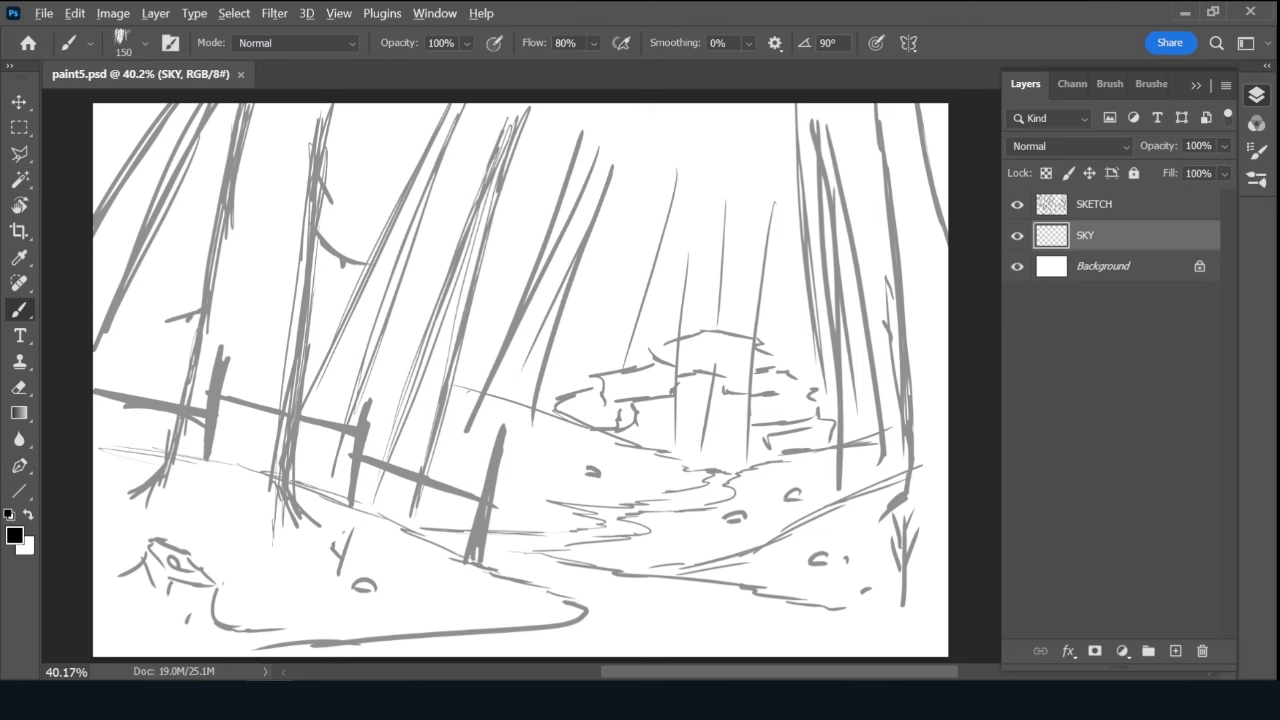
Fill the SKY layer with light blue, enlarge the brush, and swap colours.
key(alt+BackSpace)
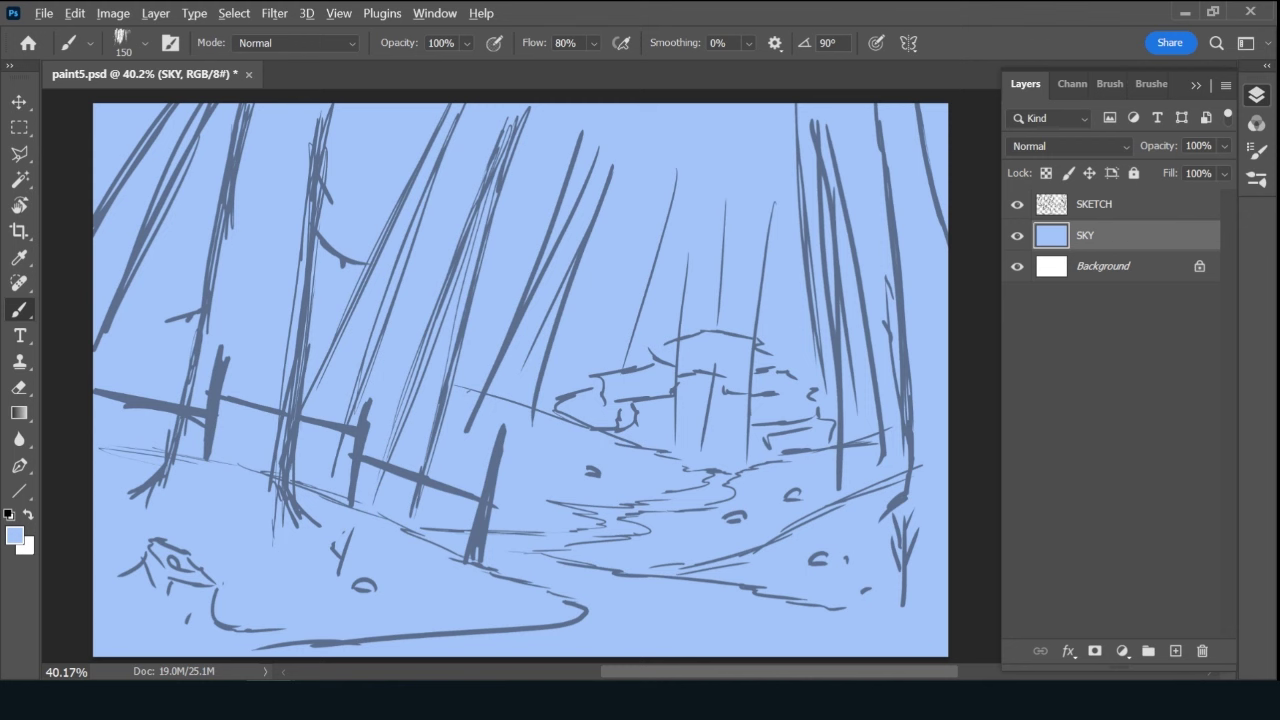
key(bracketright)
key(bracketright)
key(bracketright)
key(x)
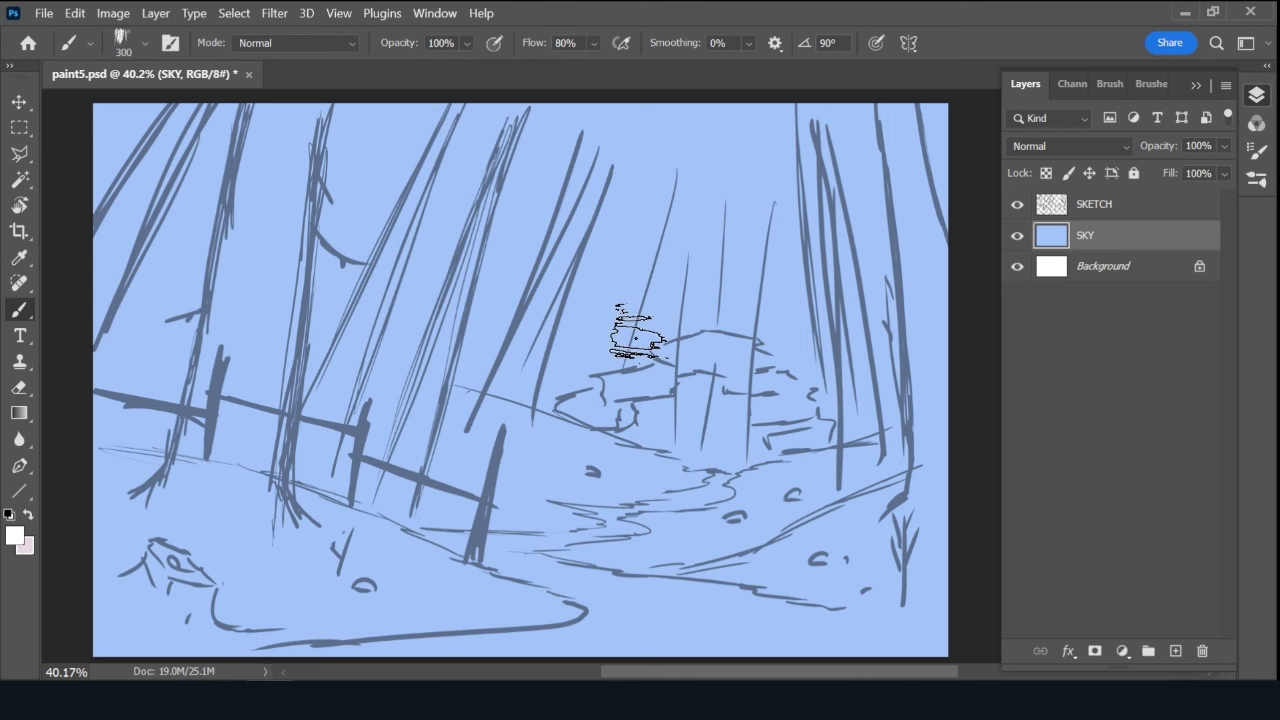
key(g)
Drag a vertical blue gradient on SKY, lighter toward the bottom, then add a new layer above.
click(257, 46)
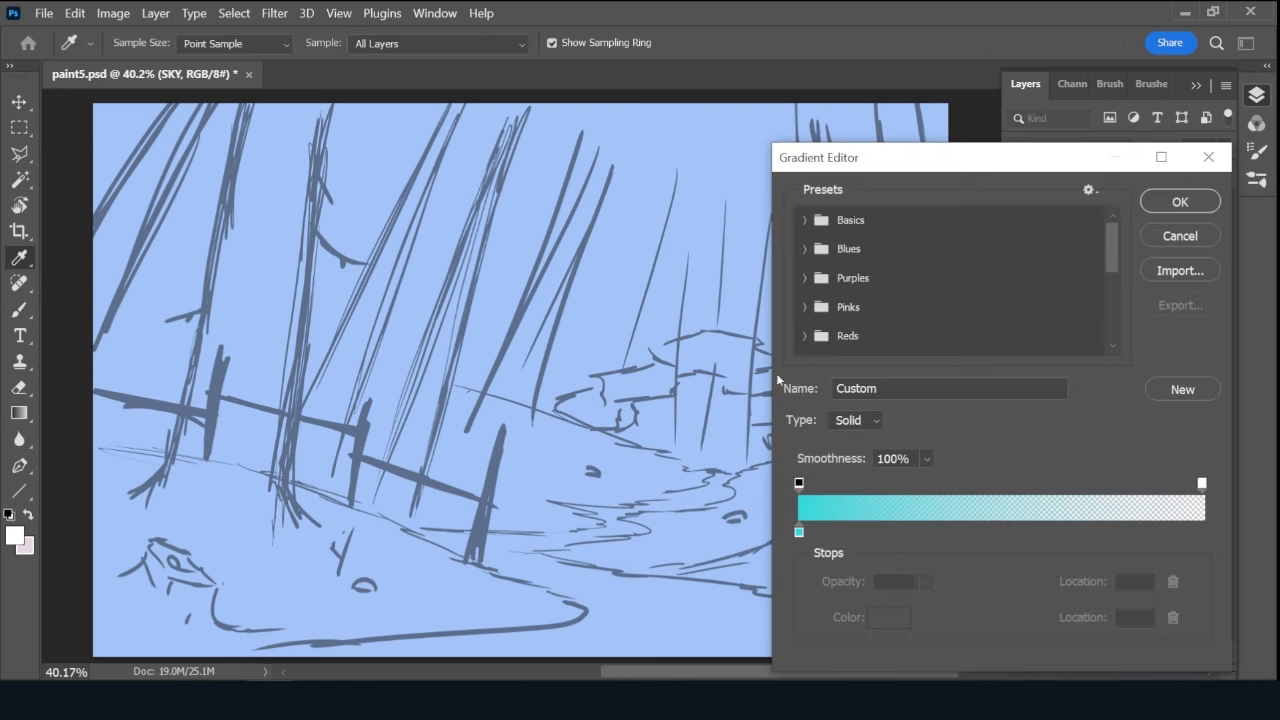
click(798, 531)
click(684, 436)
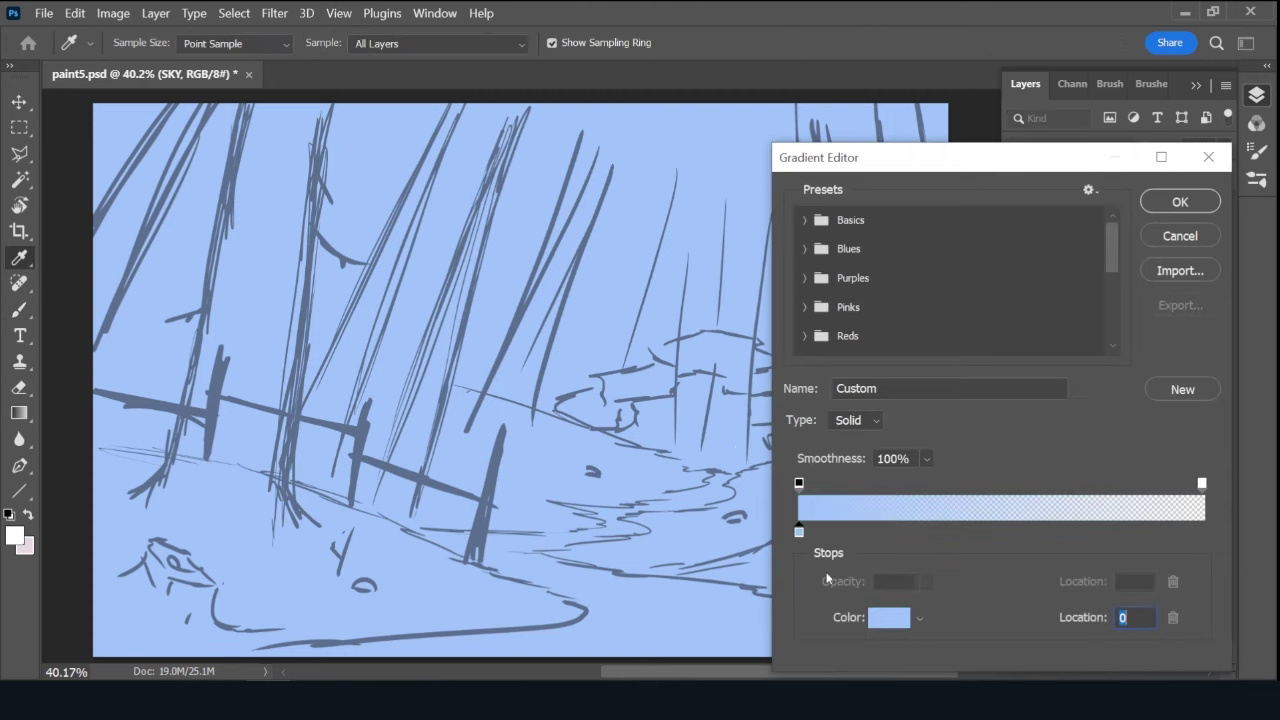
click(887, 619)
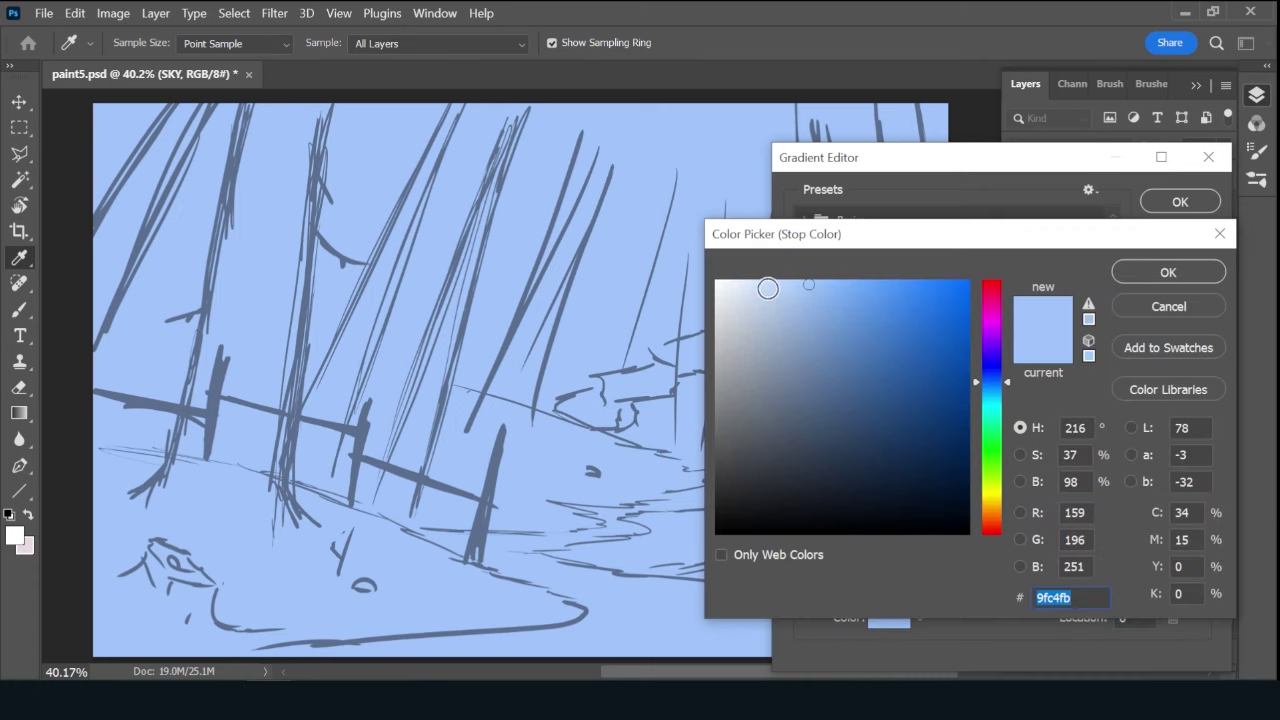
click(764, 285)
click(1166, 271)
click(1180, 201)
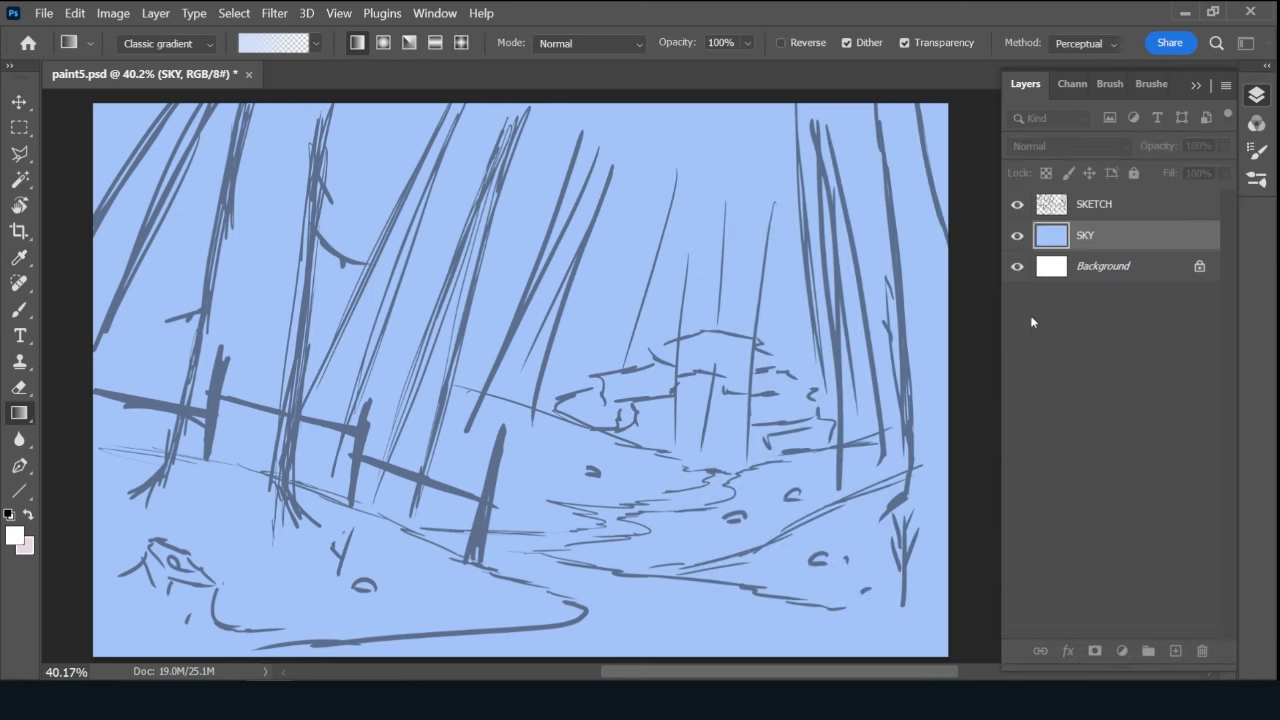
drag(703, 465, 722, 204)
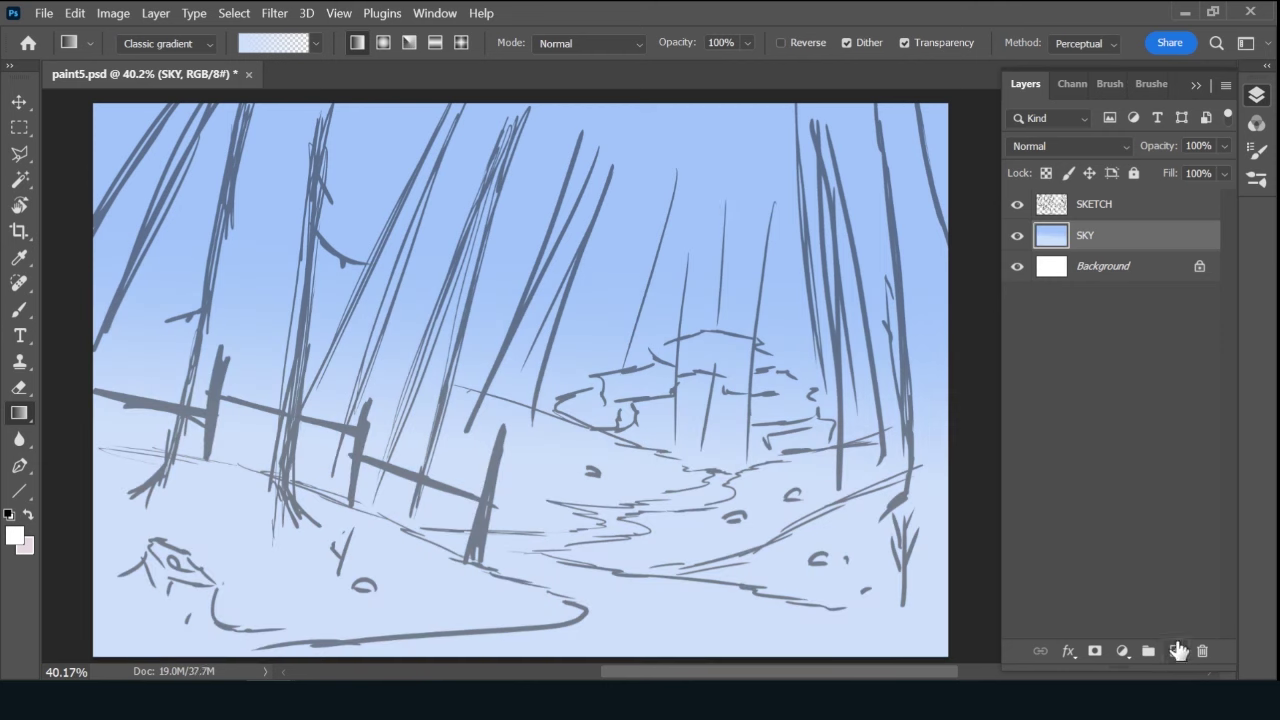
click(1175, 651)
text(CLOUDS)
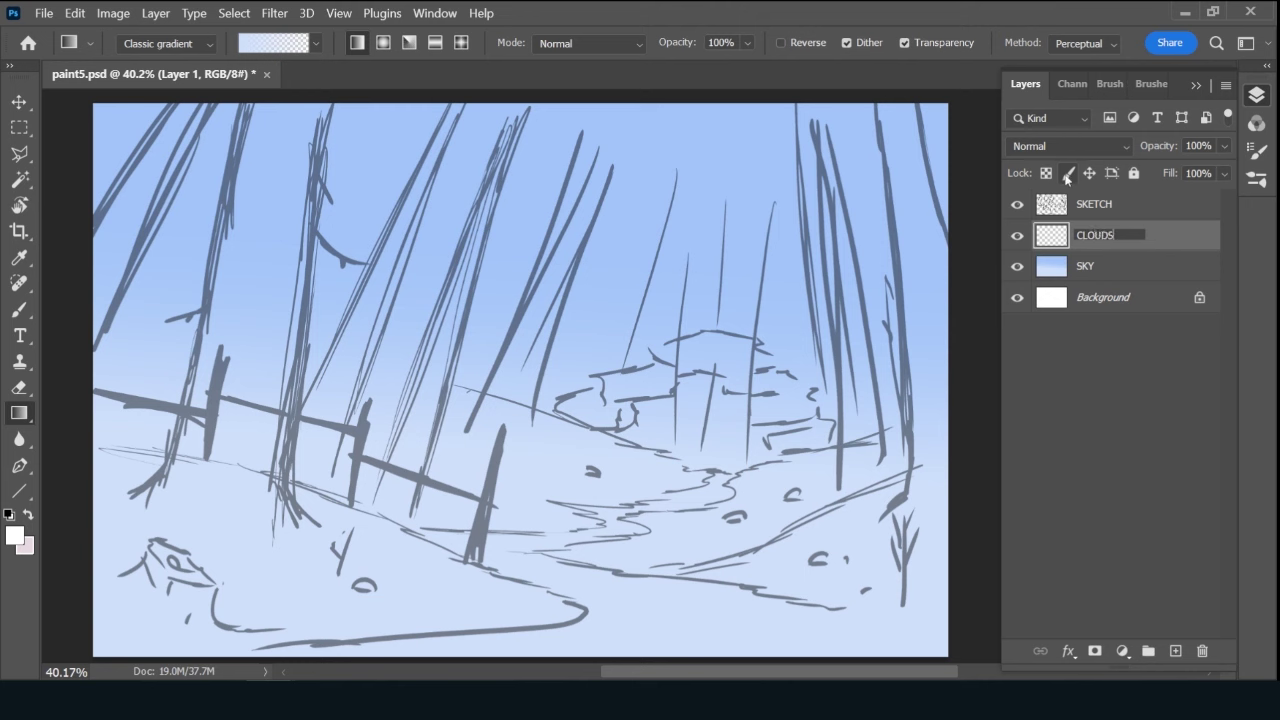
Name the new layer CLOUDS, save, and set up the brush with pink as the colour.
key(Return)
key(ctrl+s)
key(b)
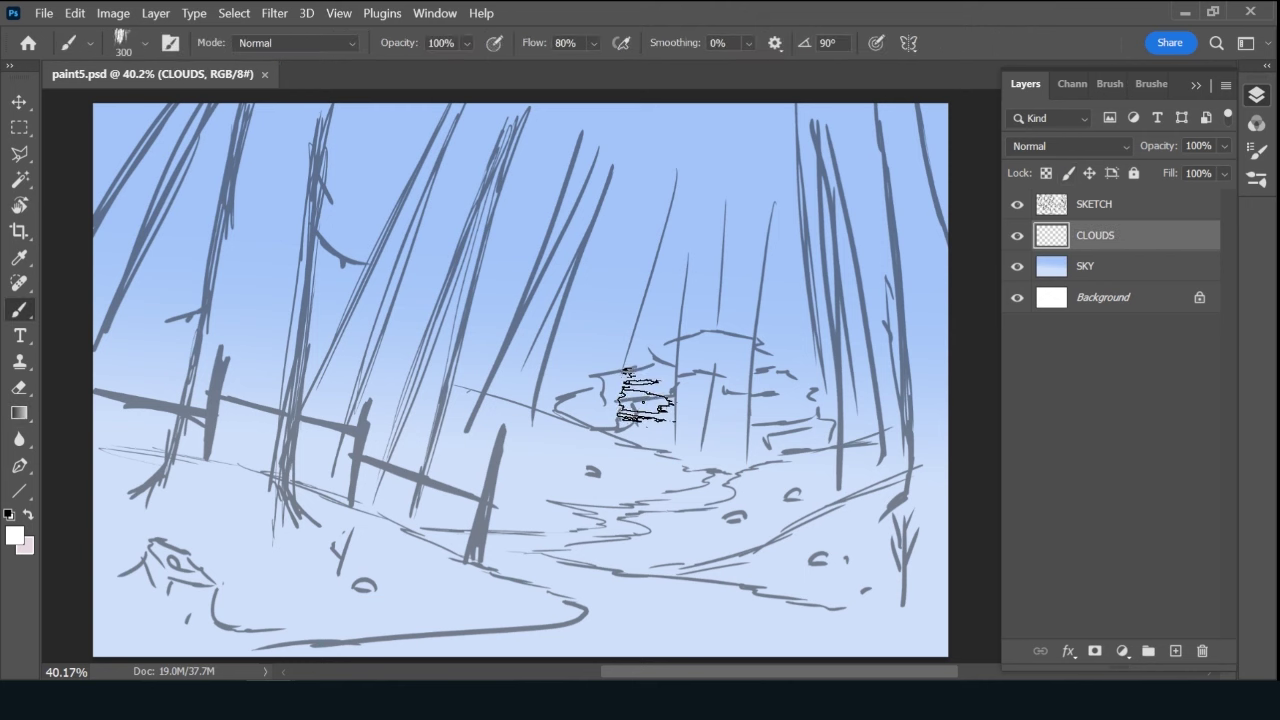
key(bracketleft)
key(bracketleft)
key(bracketleft)
key(bracketleft)
key(x)
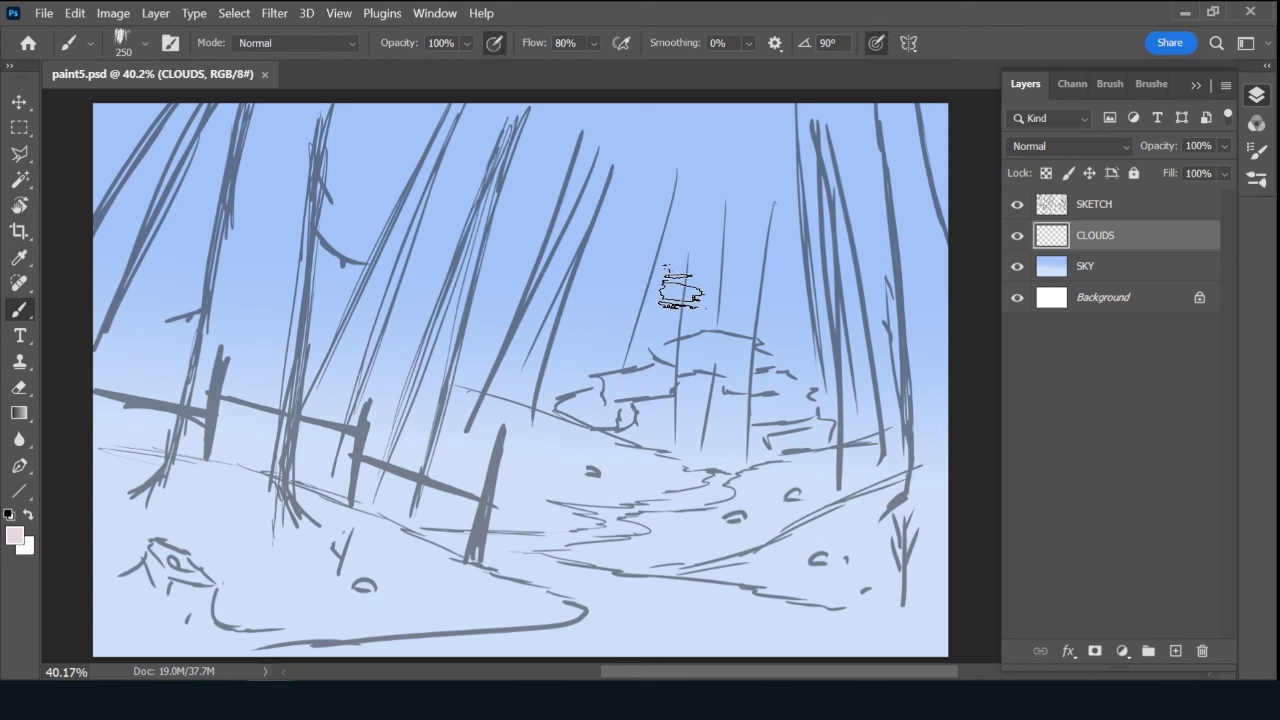
key(bracketright)
Paint soft pink clouds from centre-left to the upper right, then sample a near-white colour.
mouse_move(650, 295)
mouse_down()
mouse_move(632, 305)
mouse_move(657, 249)
mouse_move(690, 278)
mouse_move(550, 330)
mouse_move(657, 277)
mouse_move(623, 286)
mouse_move(663, 309)
mouse_up()
mouse_move(717, 203)
mouse_down()
mouse_move(691, 206)
mouse_move(720, 243)
mouse_move(751, 166)
mouse_move(774, 211)
mouse_move(709, 163)
mouse_move(677, 257)
mouse_move(786, 200)
mouse_move(600, 323)
mouse_move(560, 292)
mouse_move(523, 320)
mouse_move(534, 354)
mouse_move(480, 330)
mouse_move(480, 294)
mouse_move(449, 363)
mouse_move(369, 350)
mouse_up()
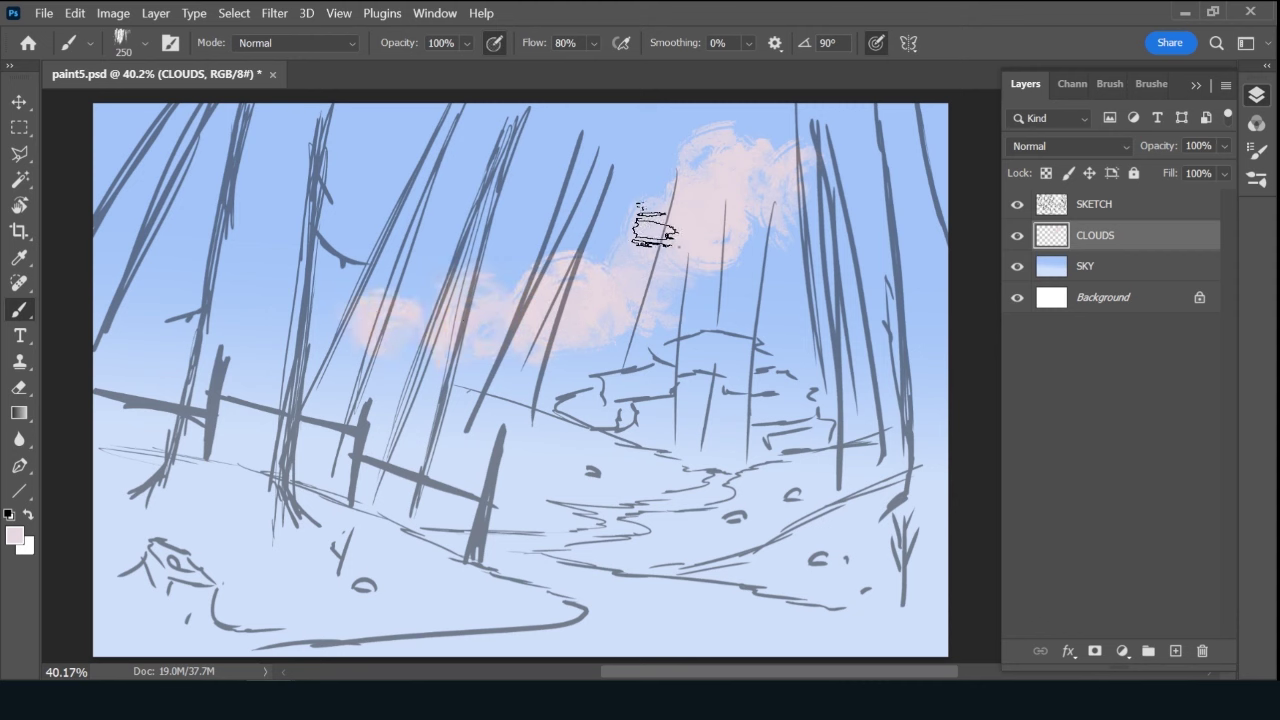
mouse_move(651, 223)
mouse_down()
mouse_move(708, 177)
mouse_move(823, 166)
mouse_move(800, 205)
mouse_up()
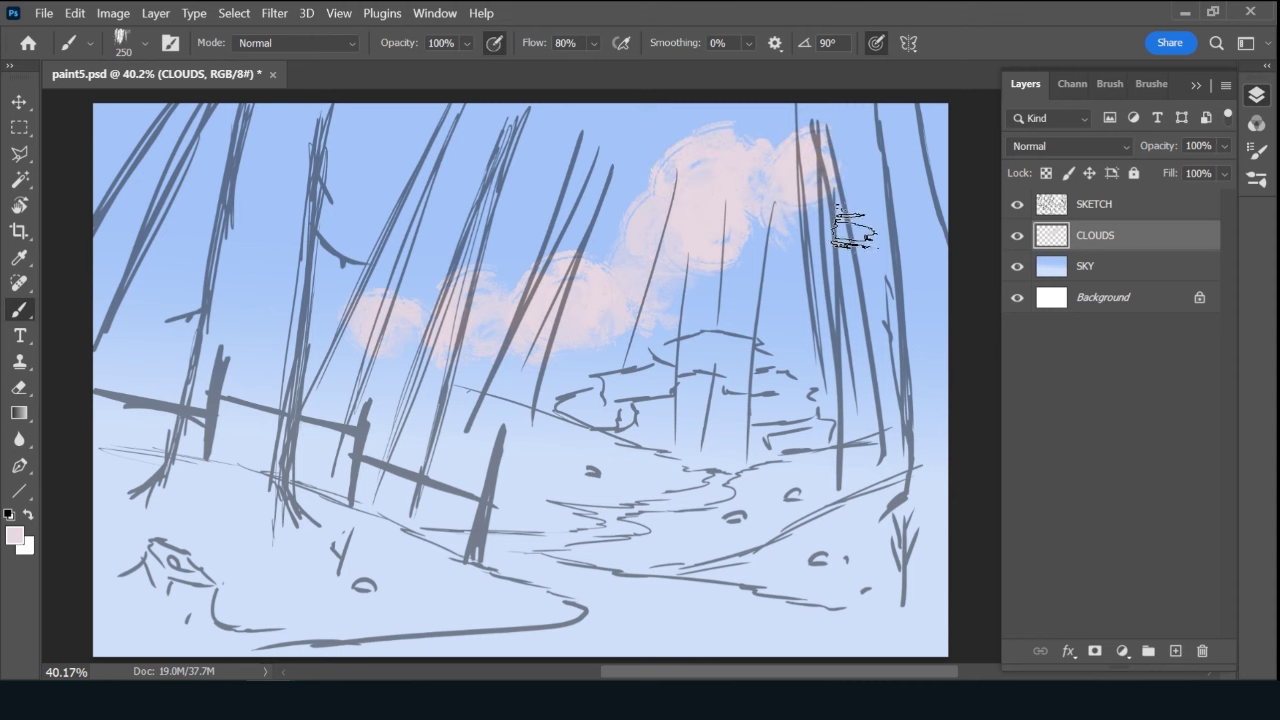
key(bracketright)
key(bracketright)
key(bracketright)
mouse_move(890, 145)
mouse_down()
mouse_move(828, 155)
mouse_move(771, 125)
mouse_up()
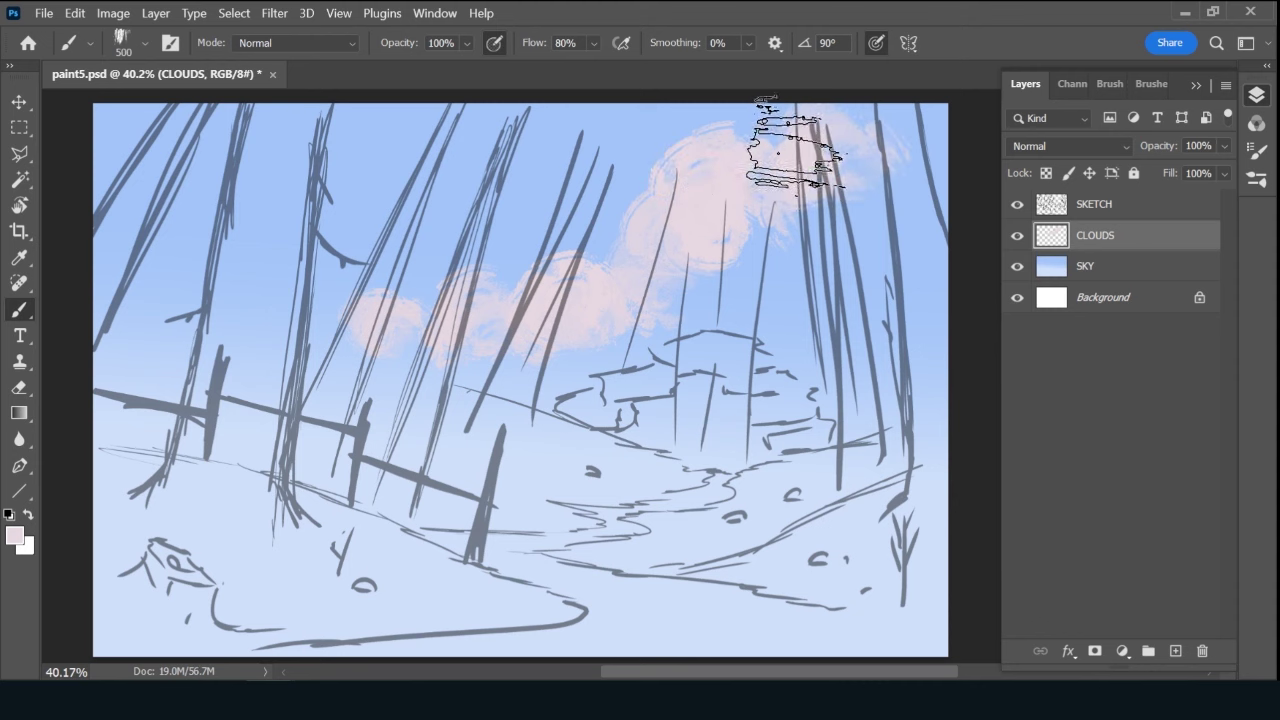
key(bracketleft)
key(bracketleft)
key(bracketleft)
key(bracketleft)
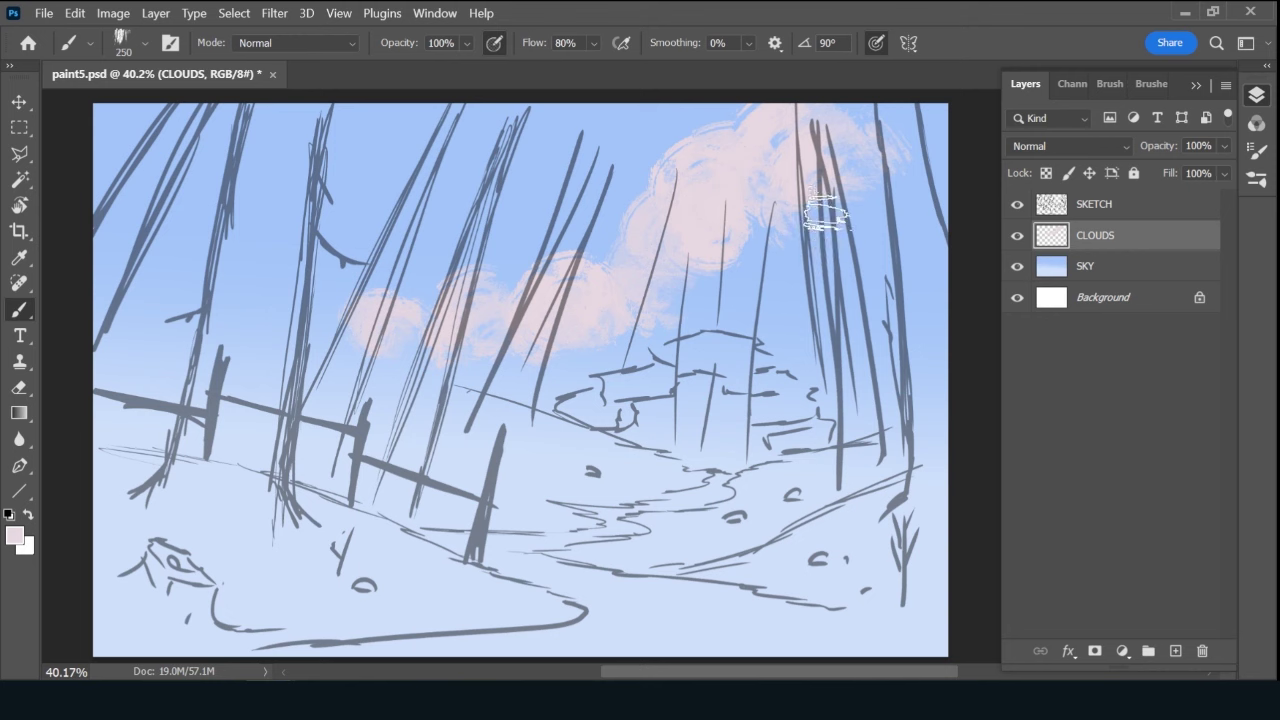
alt+click(827, 208)
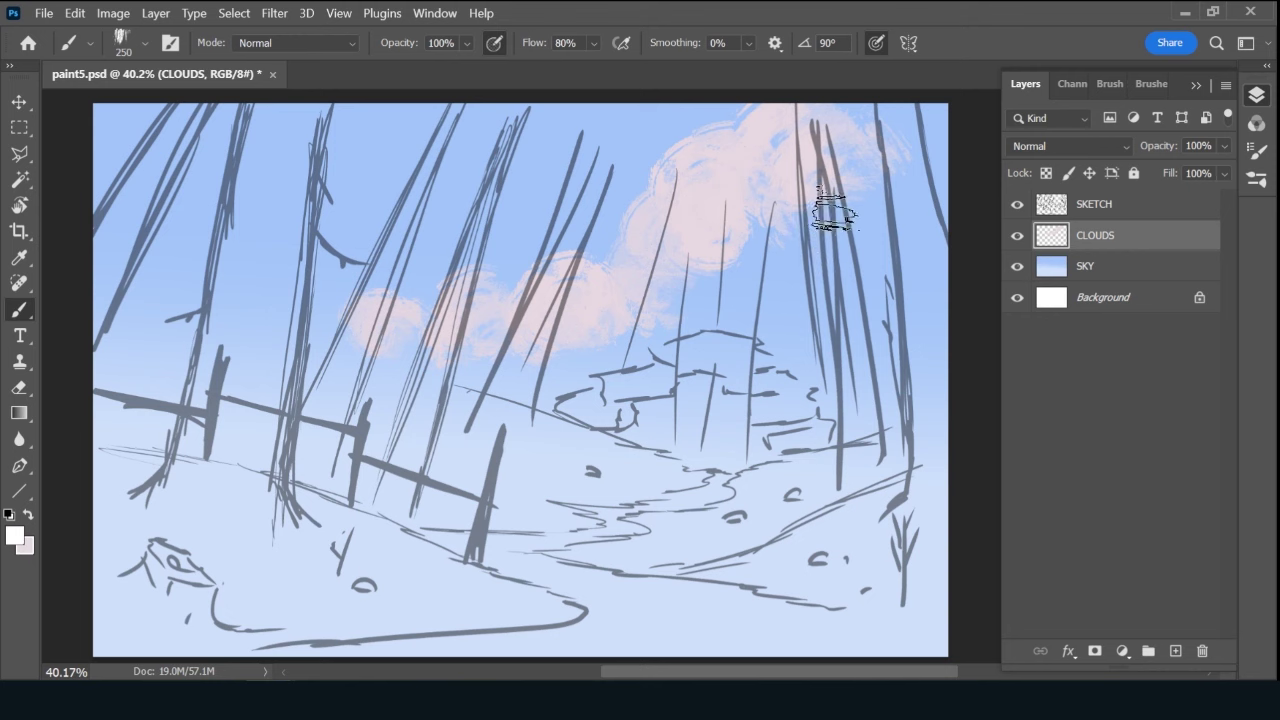
Soften the pink cloud edges with sampled light sky blues and pale pinks.
alt+click(785, 236)
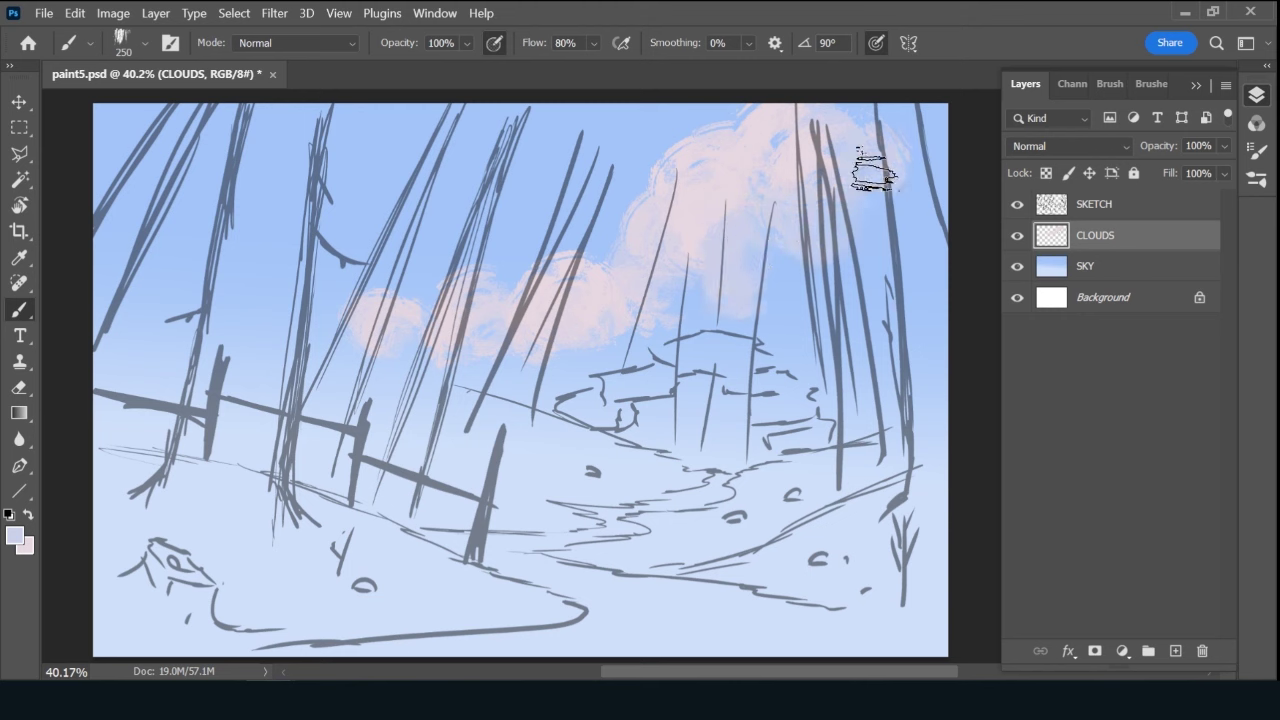
alt+click(708, 180)
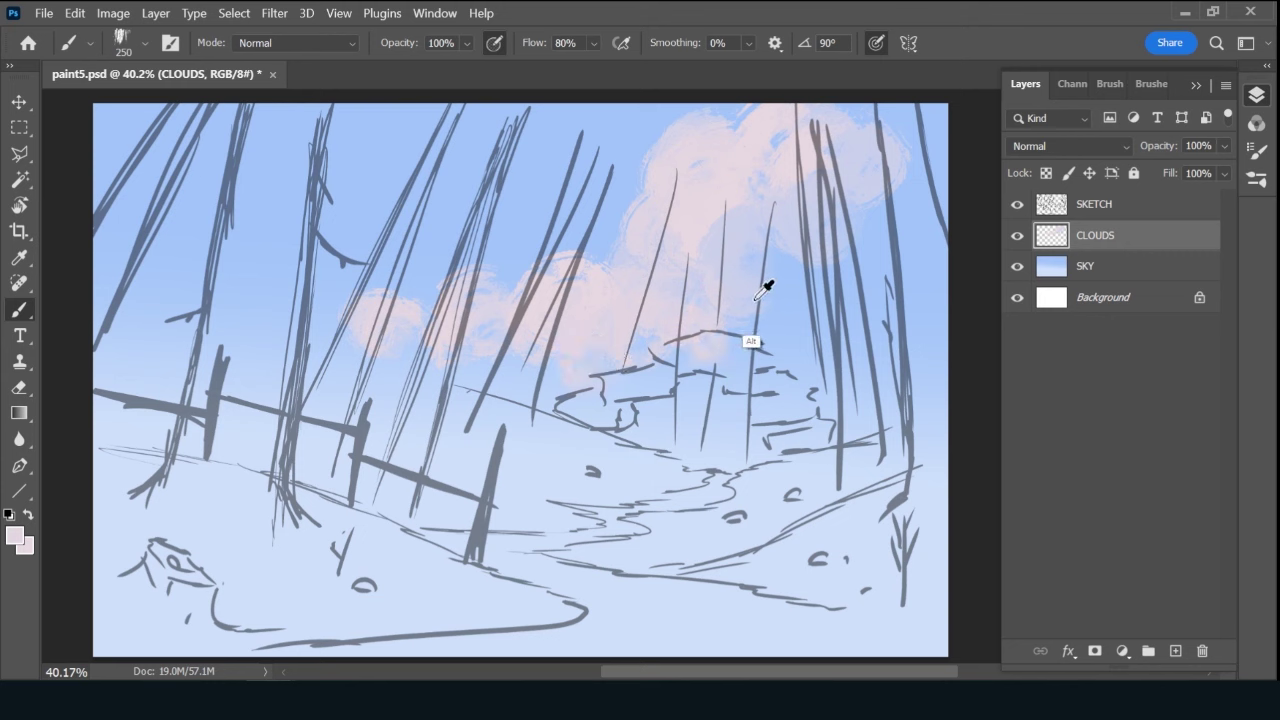
alt+click(740, 342)
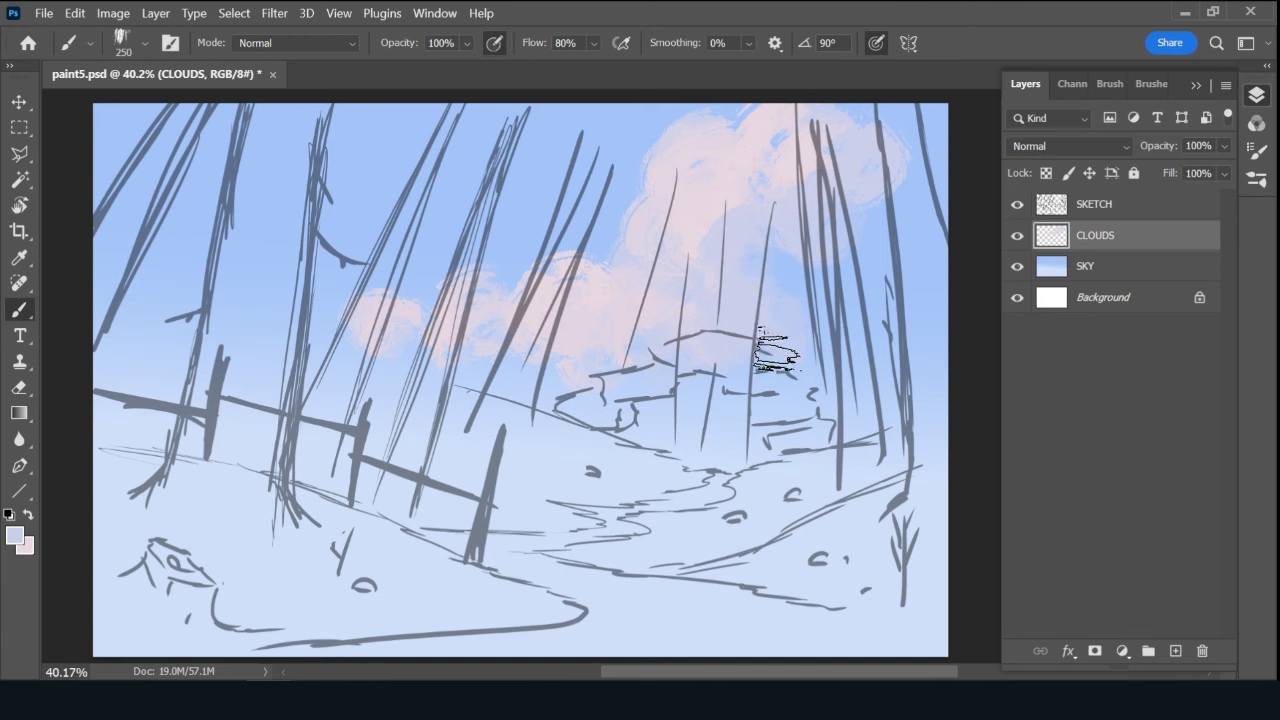
alt+click(796, 268)
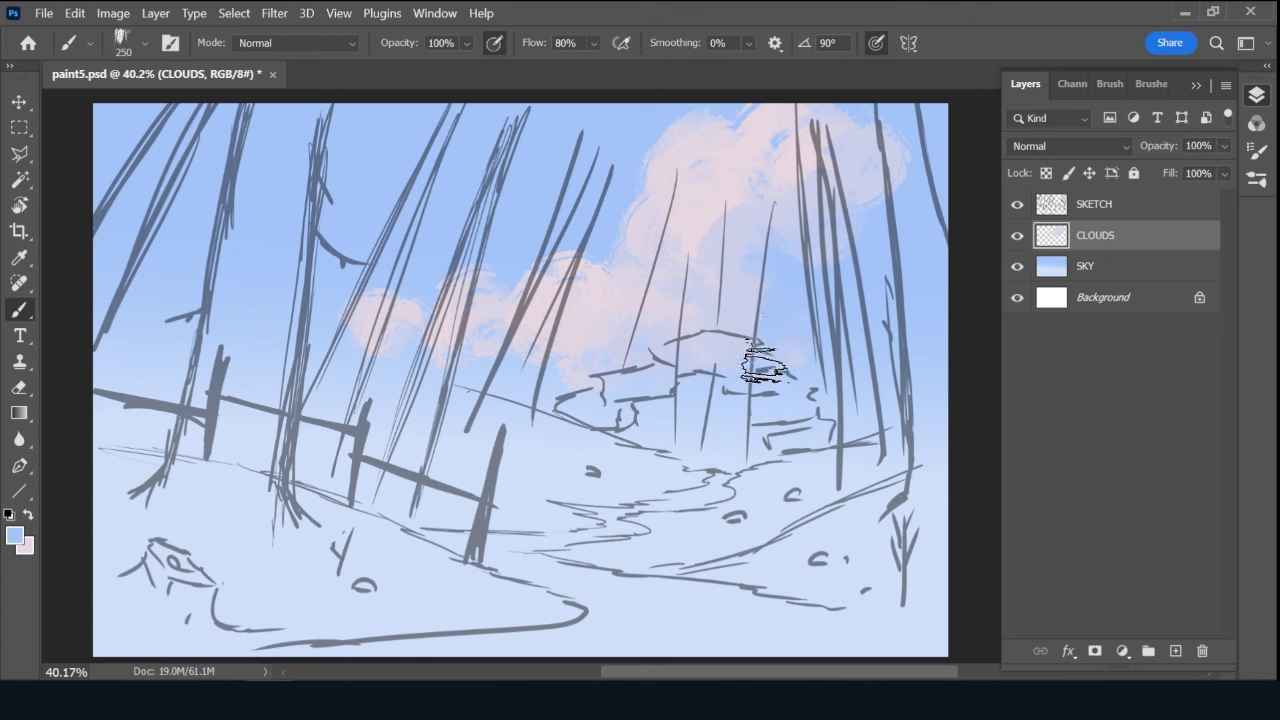
alt+click(735, 326)
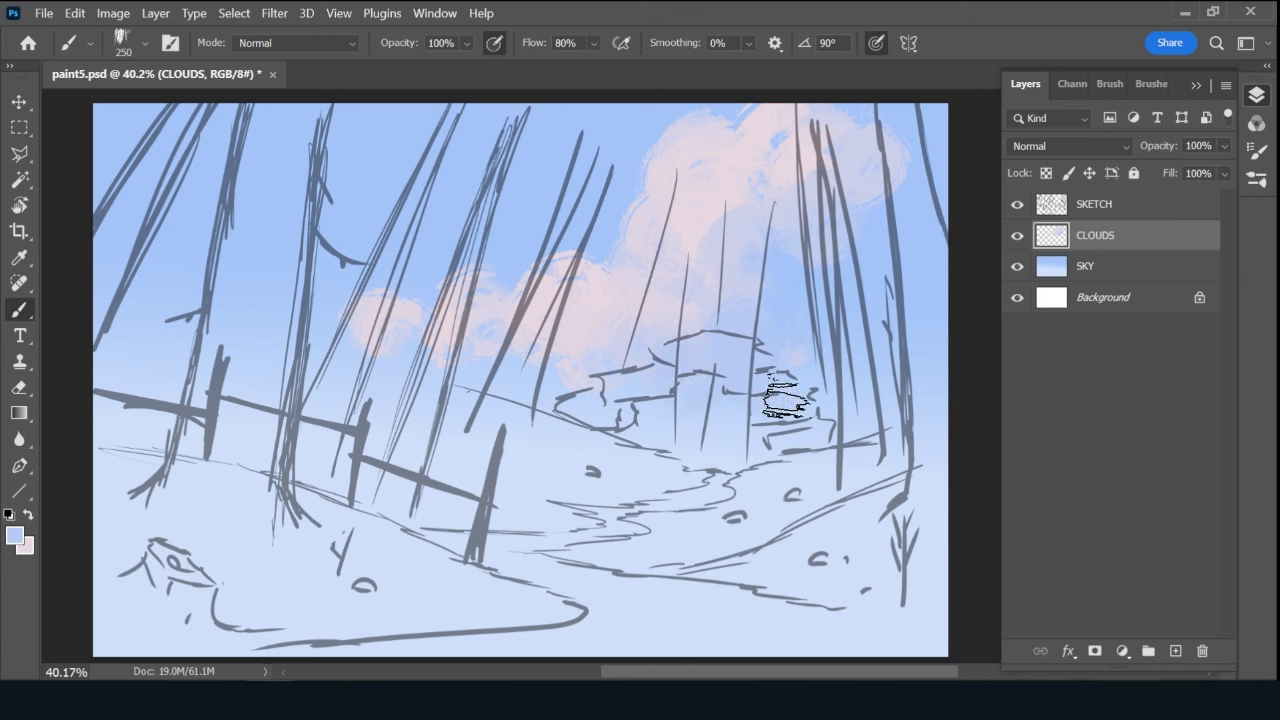
alt+click(719, 399)
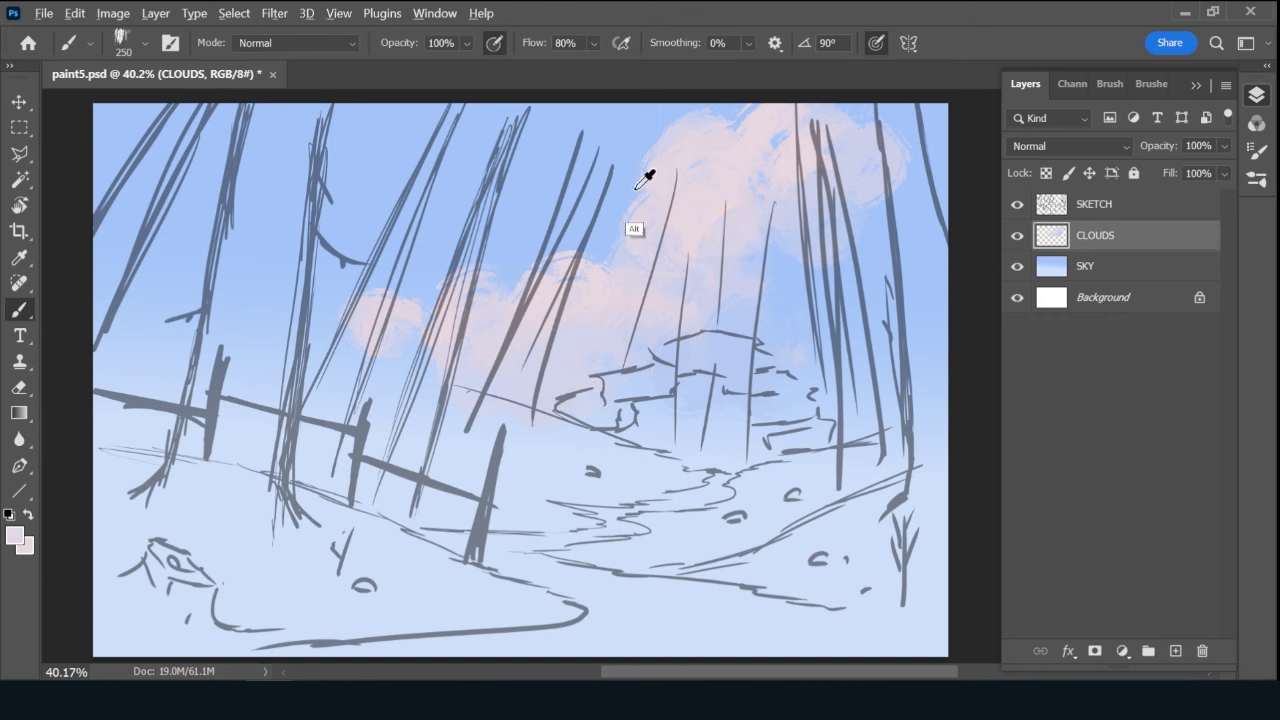
Extend the cloud mass on the left with sampled lavender and cloud pink.
alt+click(647, 148)
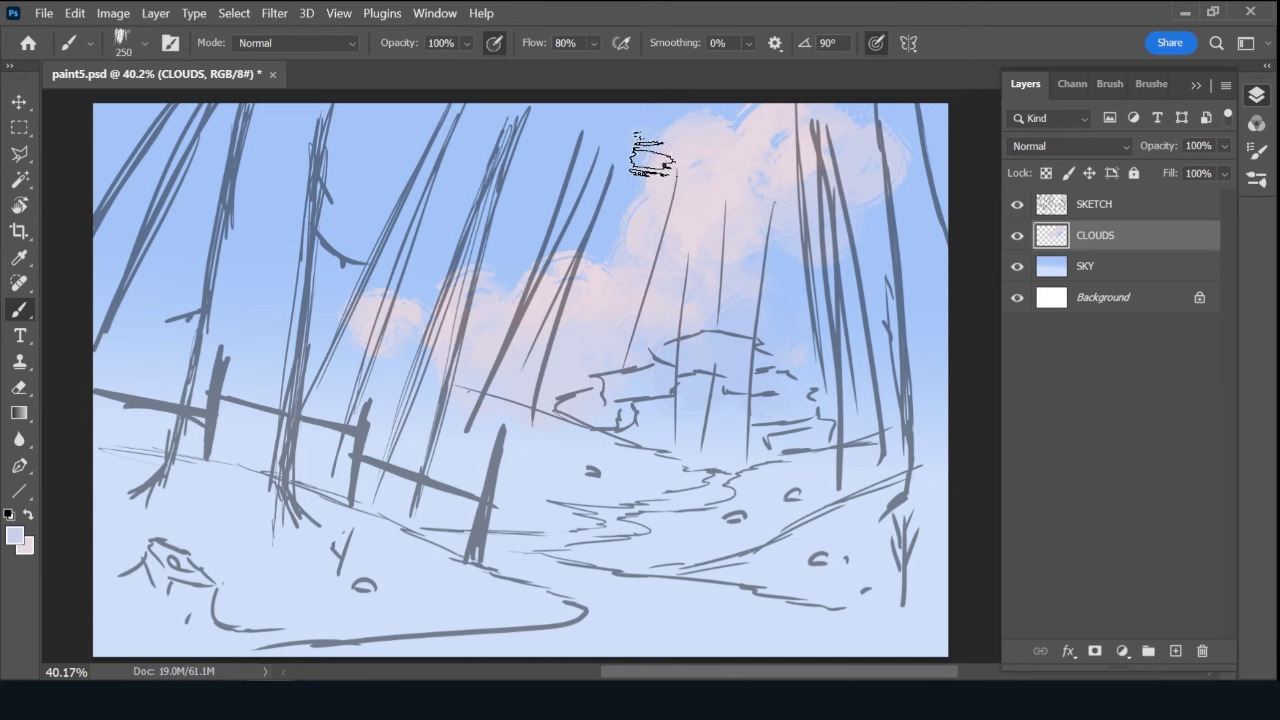
alt+click(656, 212)
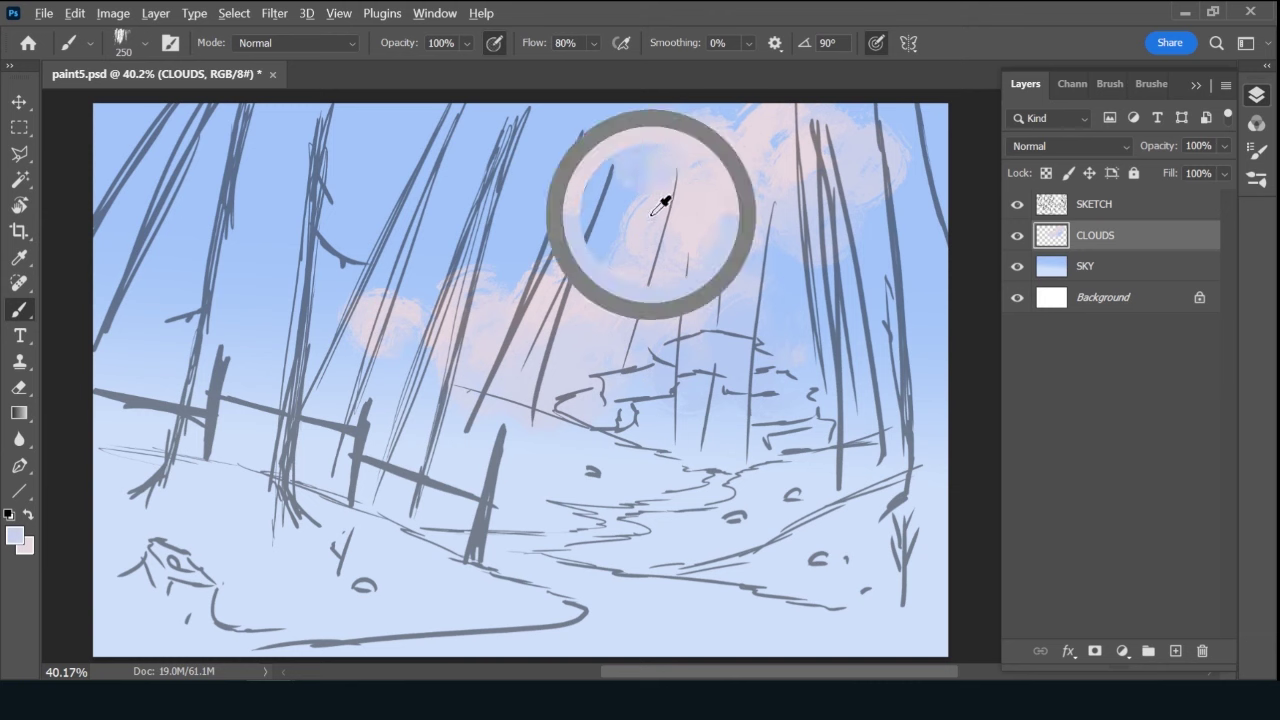
alt+click(498, 284)
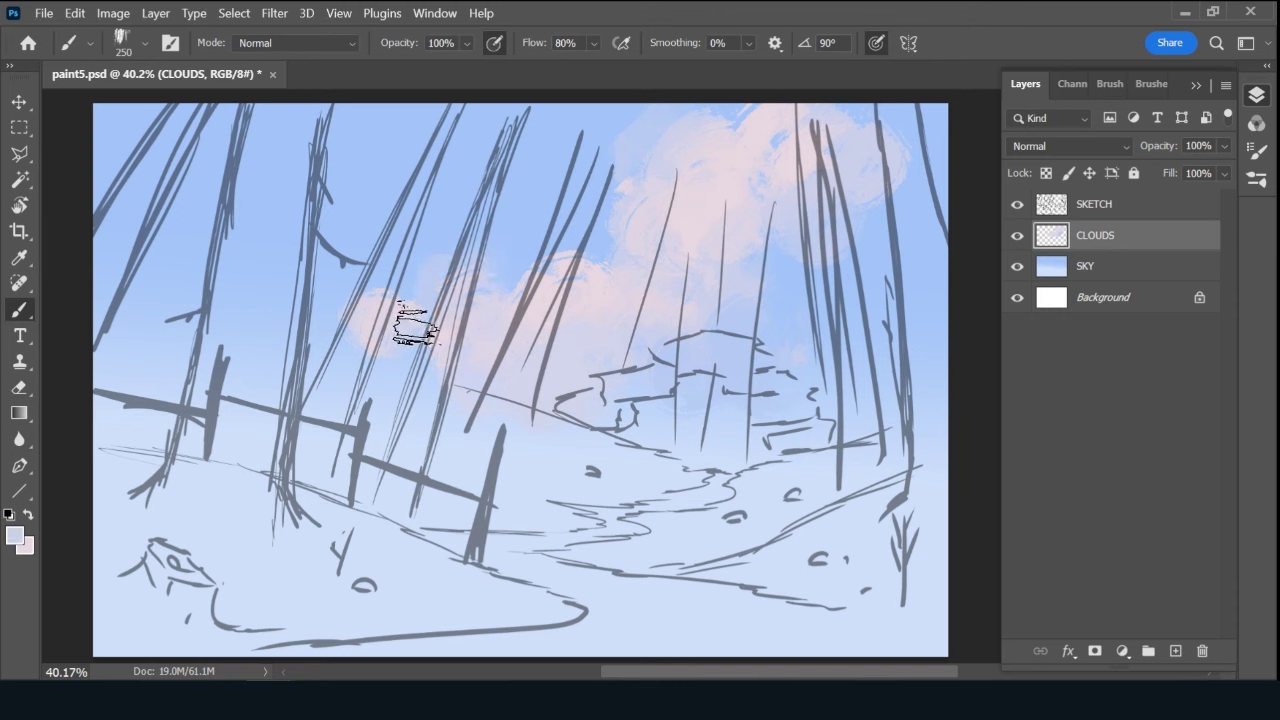
alt+click(360, 318)
mouse_move(340, 333)
mouse_down()
mouse_move(320, 343)
mouse_move(320, 323)
mouse_move(368, 380)
mouse_up()
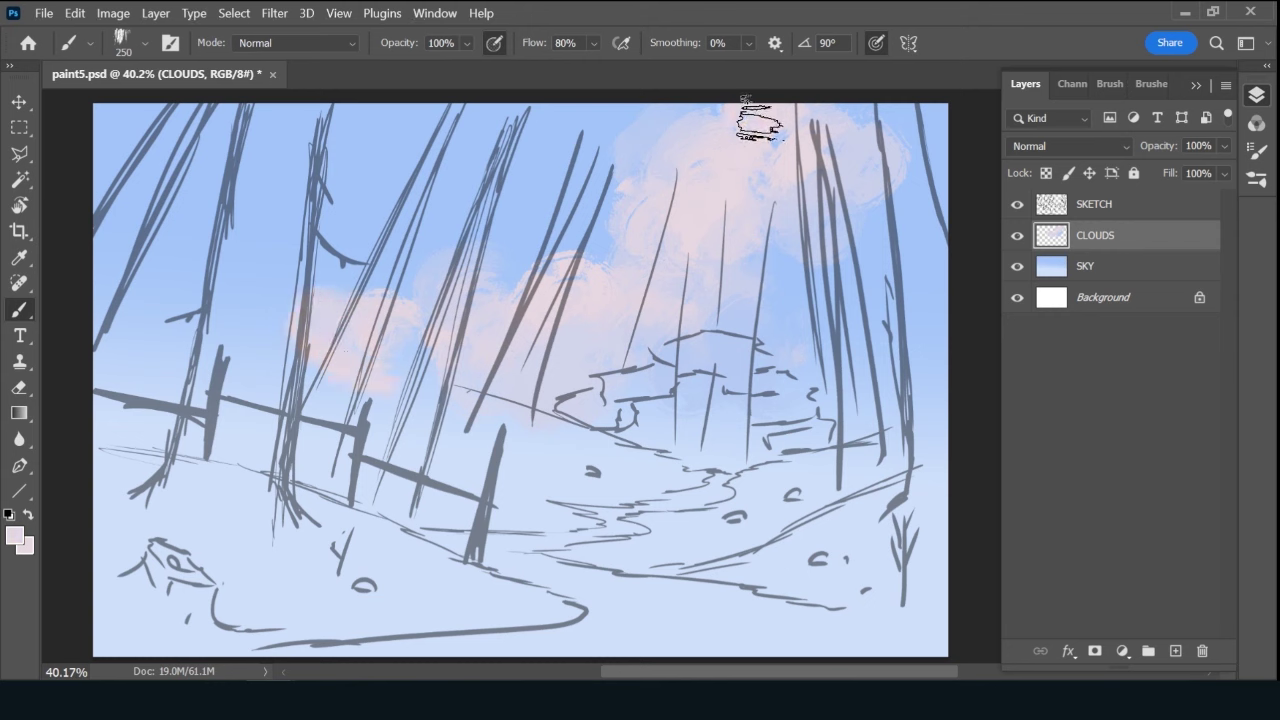
Blend the upper-right clouds into the sky with resampled pinks and light blues.
alt+click(760, 184)
drag(770, 176, 757, 177)
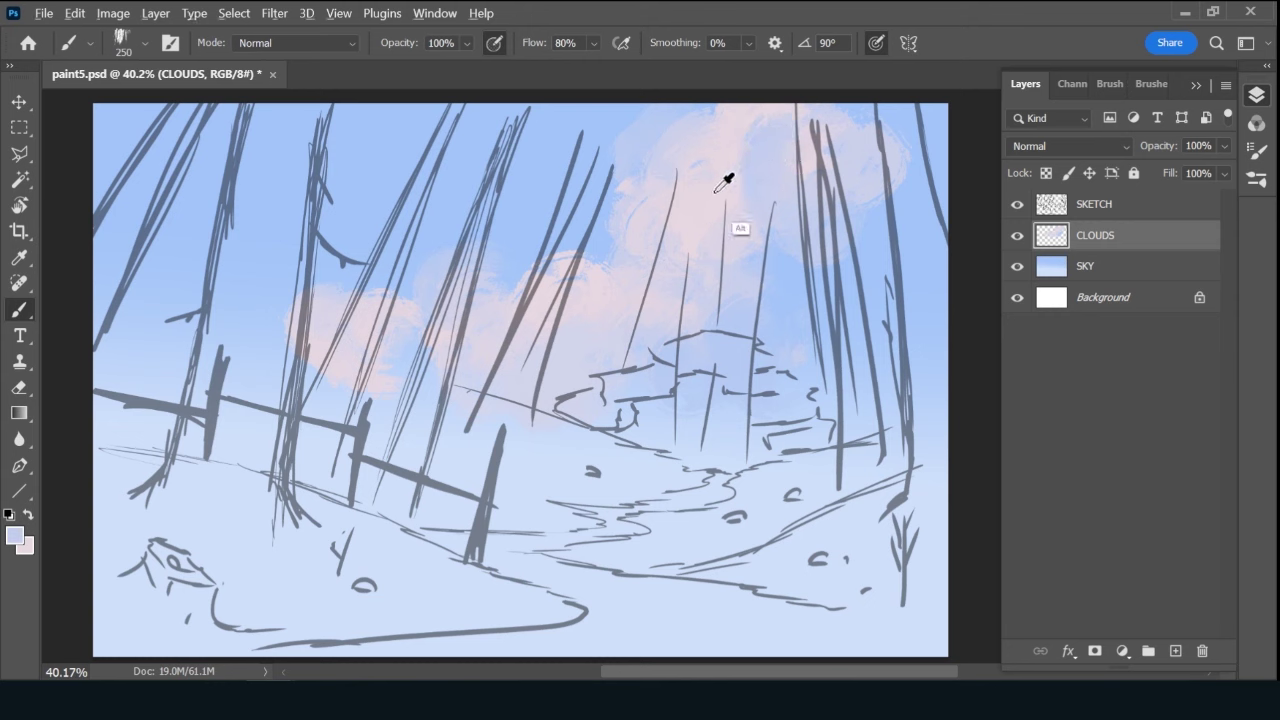
alt+click(814, 162)
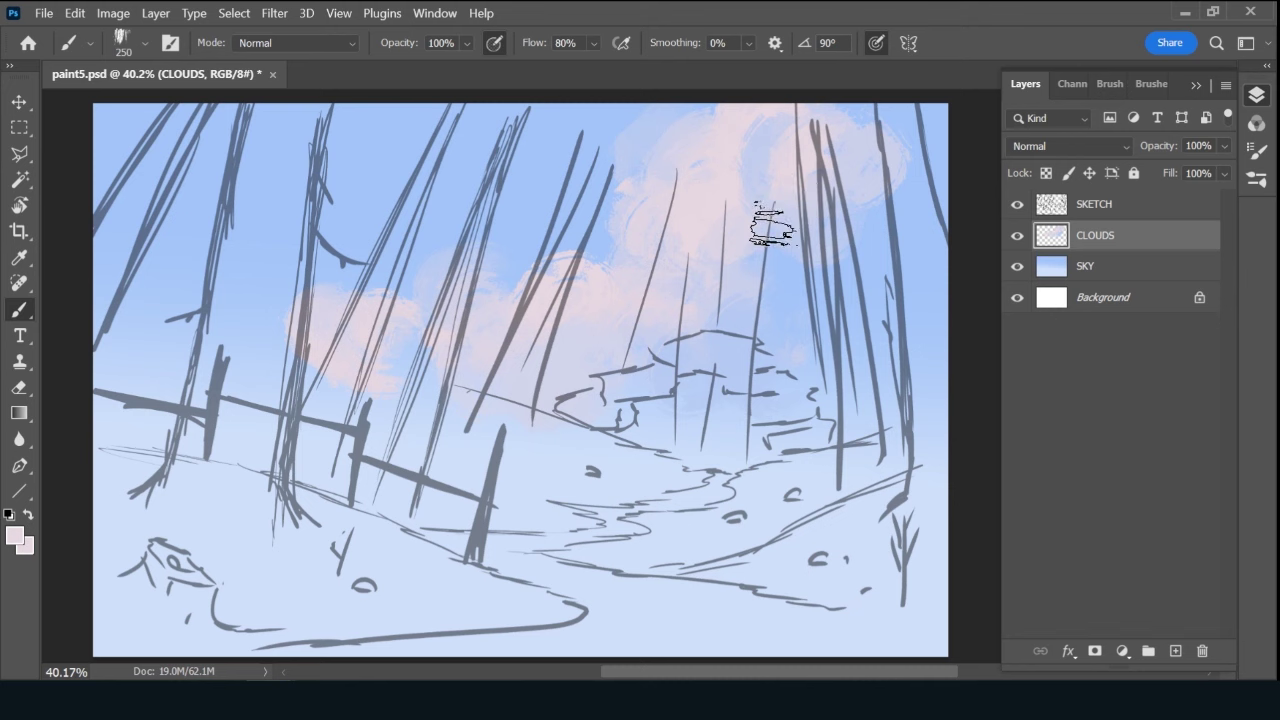
alt+click(740, 316)
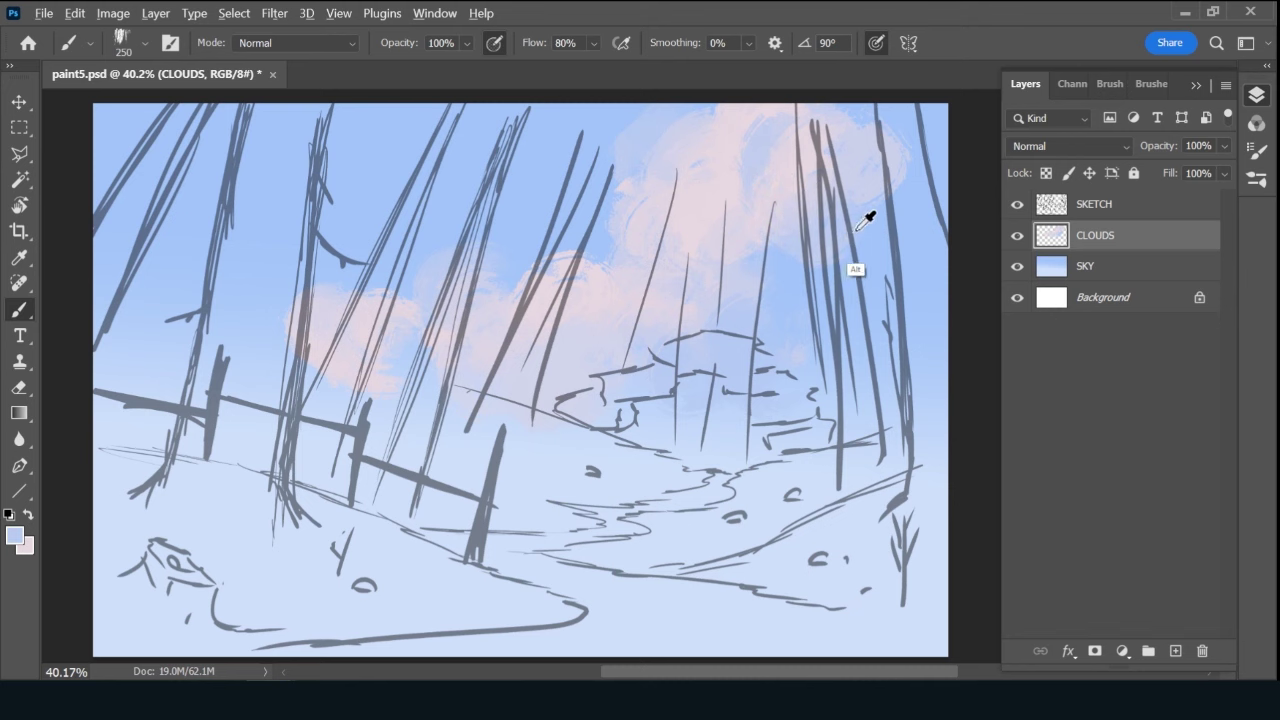
alt+click(857, 227)
alt+click(897, 184)
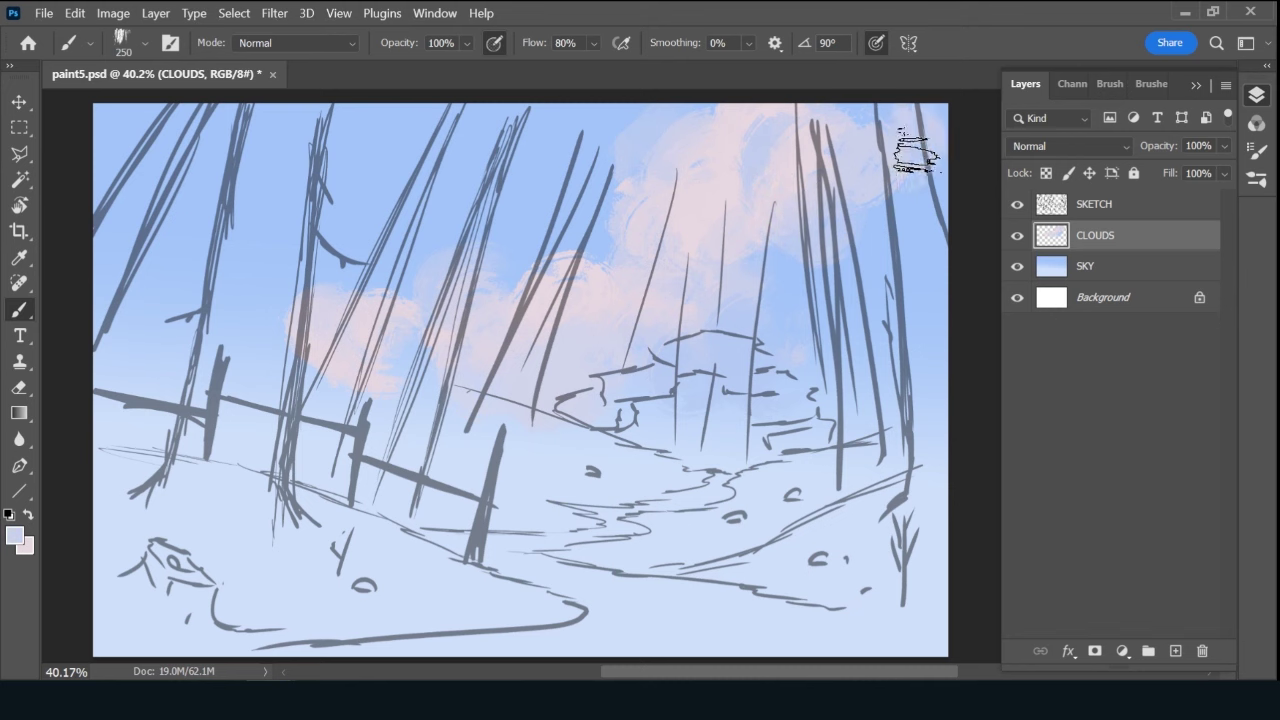
alt+click(910, 229)
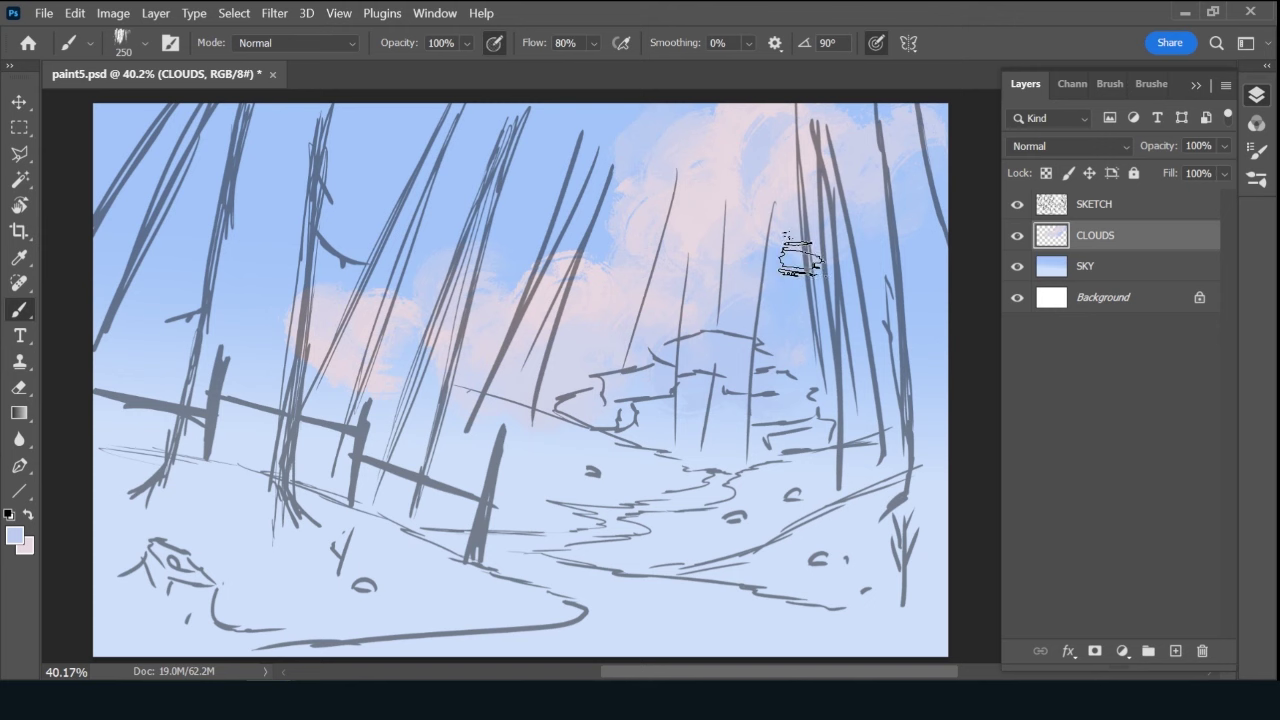
alt+click(565, 276)
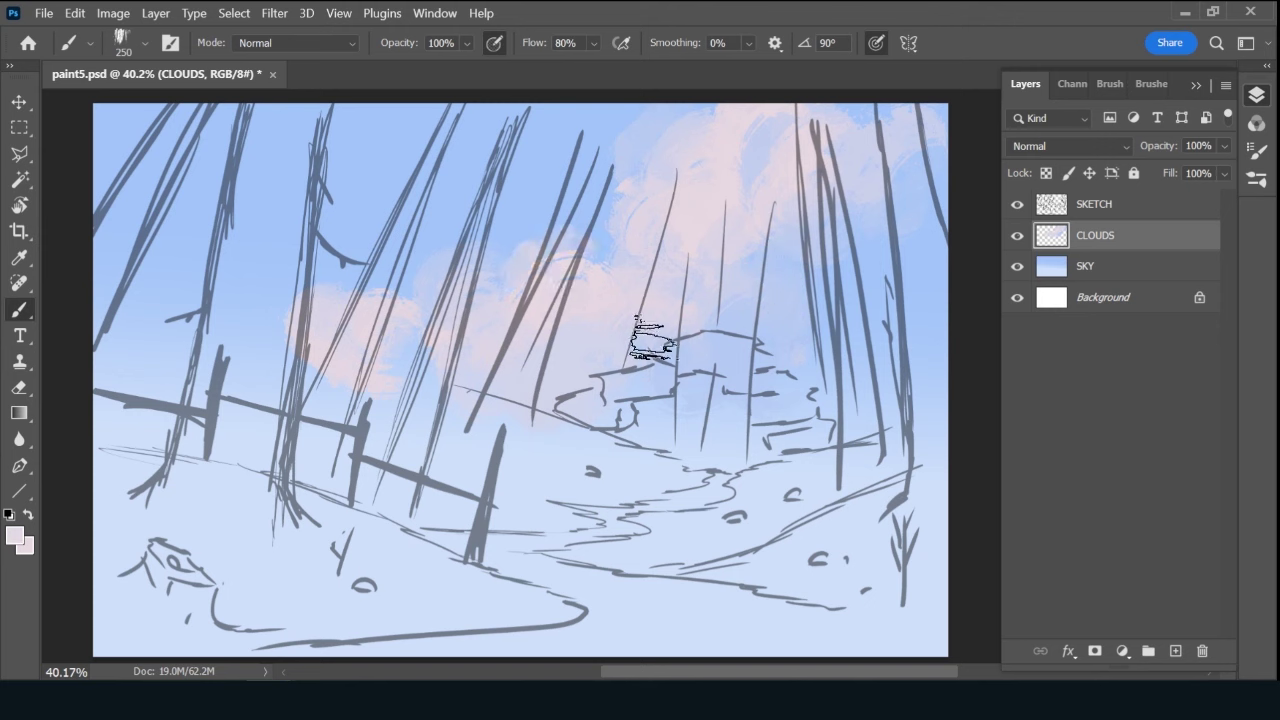
Save the painting and add a FAR_BACK_TREES layer above CLOUDS.
key(ctrl+s)
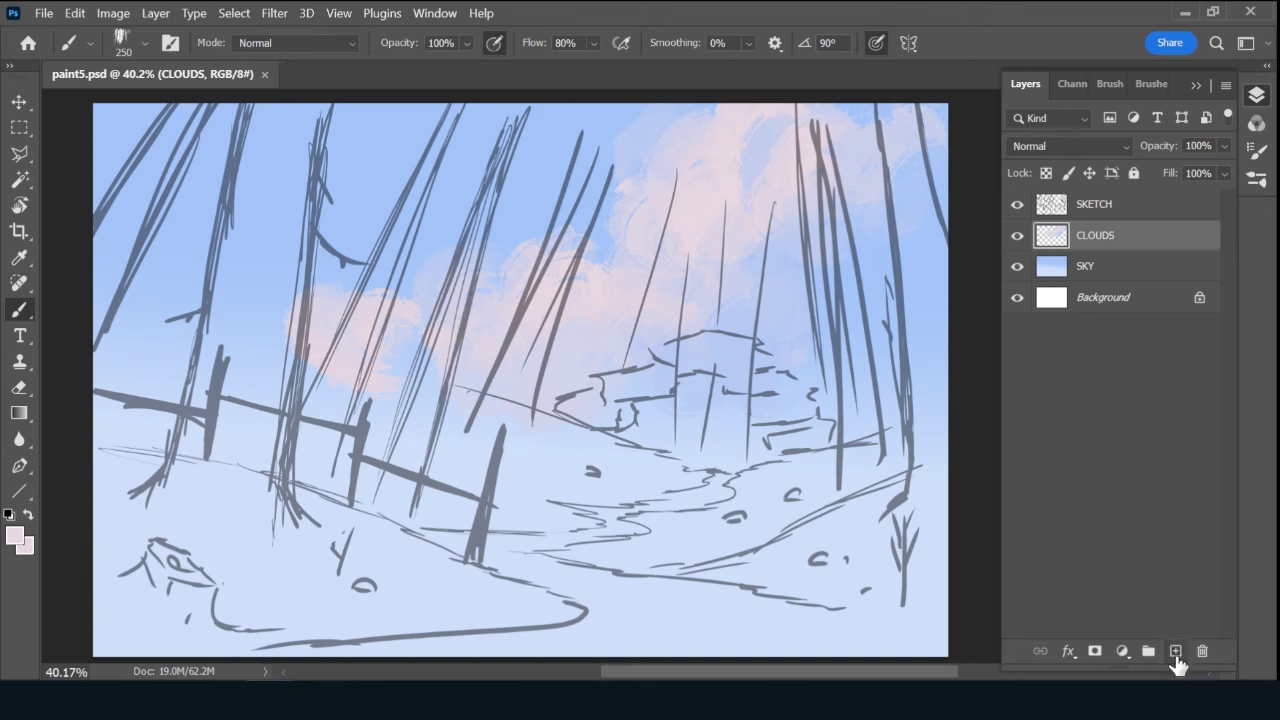
click(1175, 651)
double_click(1100, 238)
text(FAR BACK TREES)
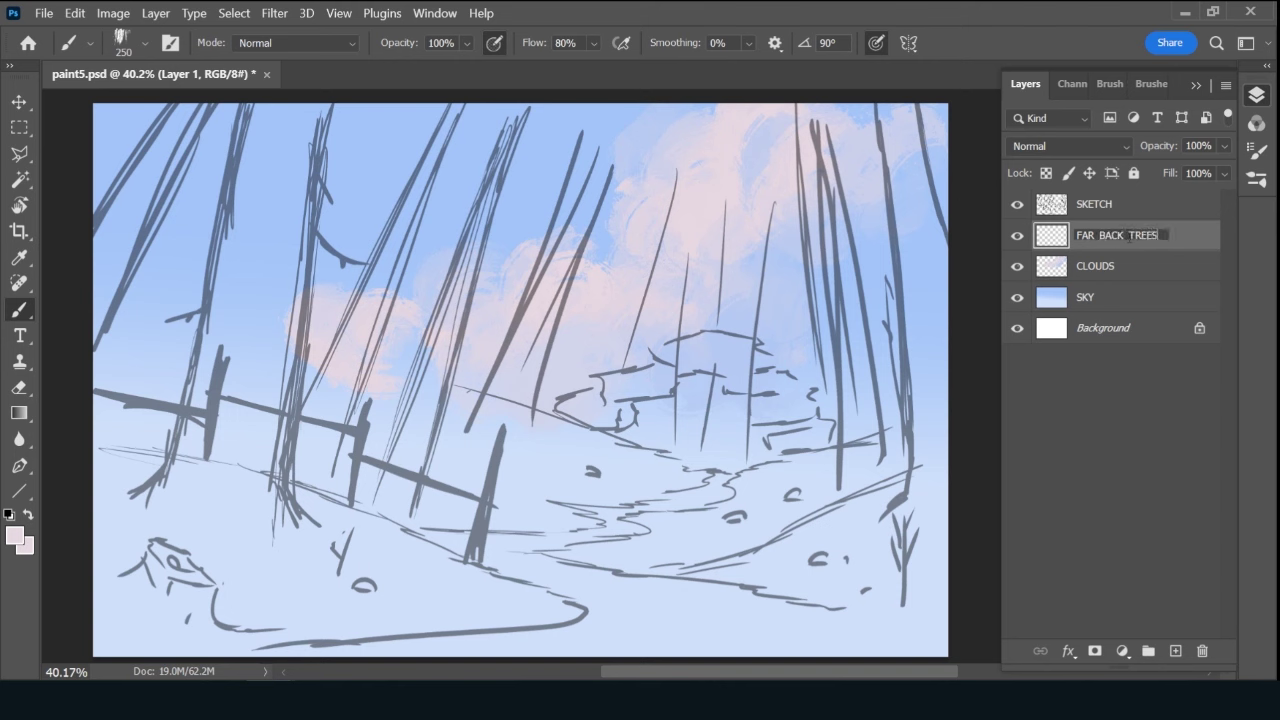
key(Return)
Switch to a 25 px angled brush with dark grey-blue 515563 as foreground.
click(1151, 84)
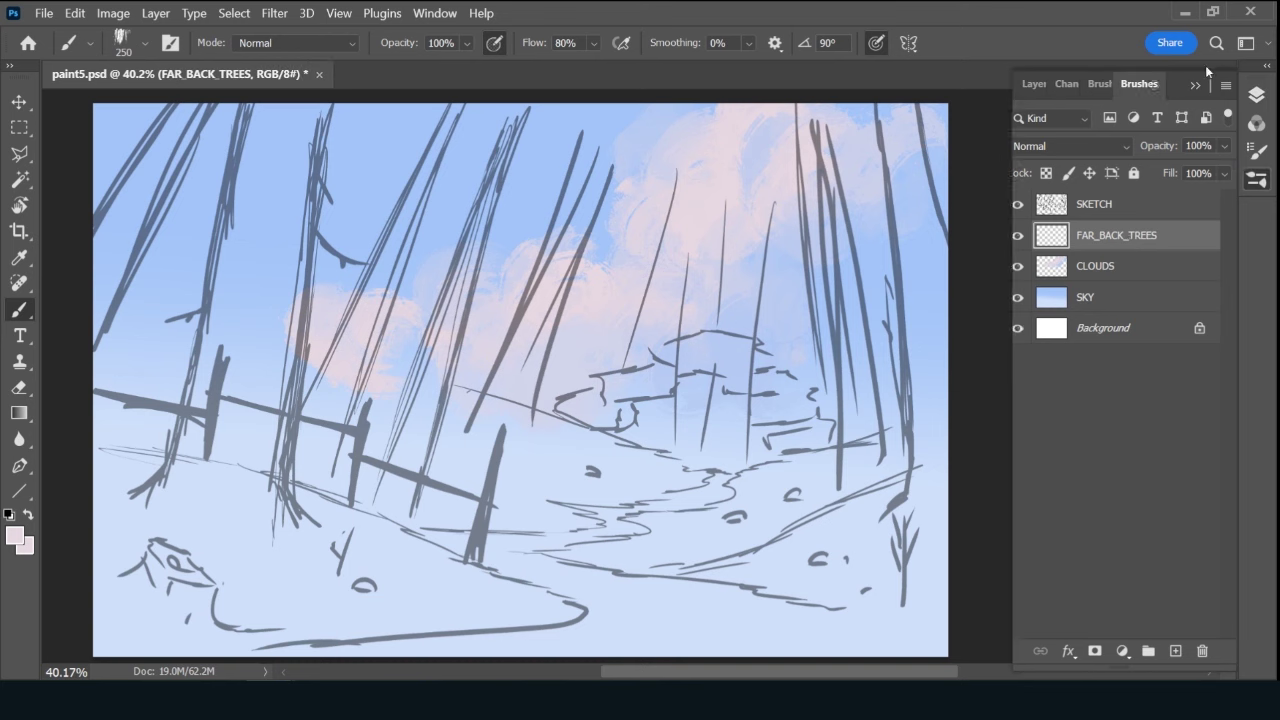
click(1188, 196)
click(1036, 88)
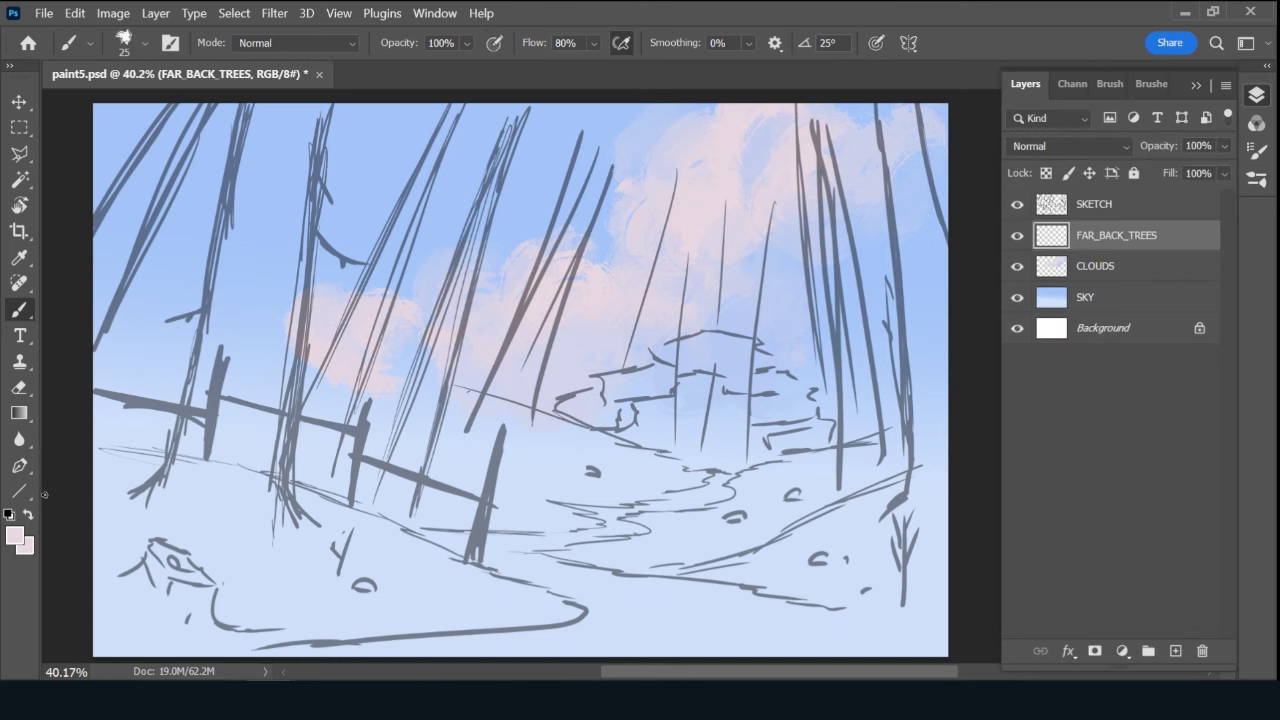
click(14, 535)
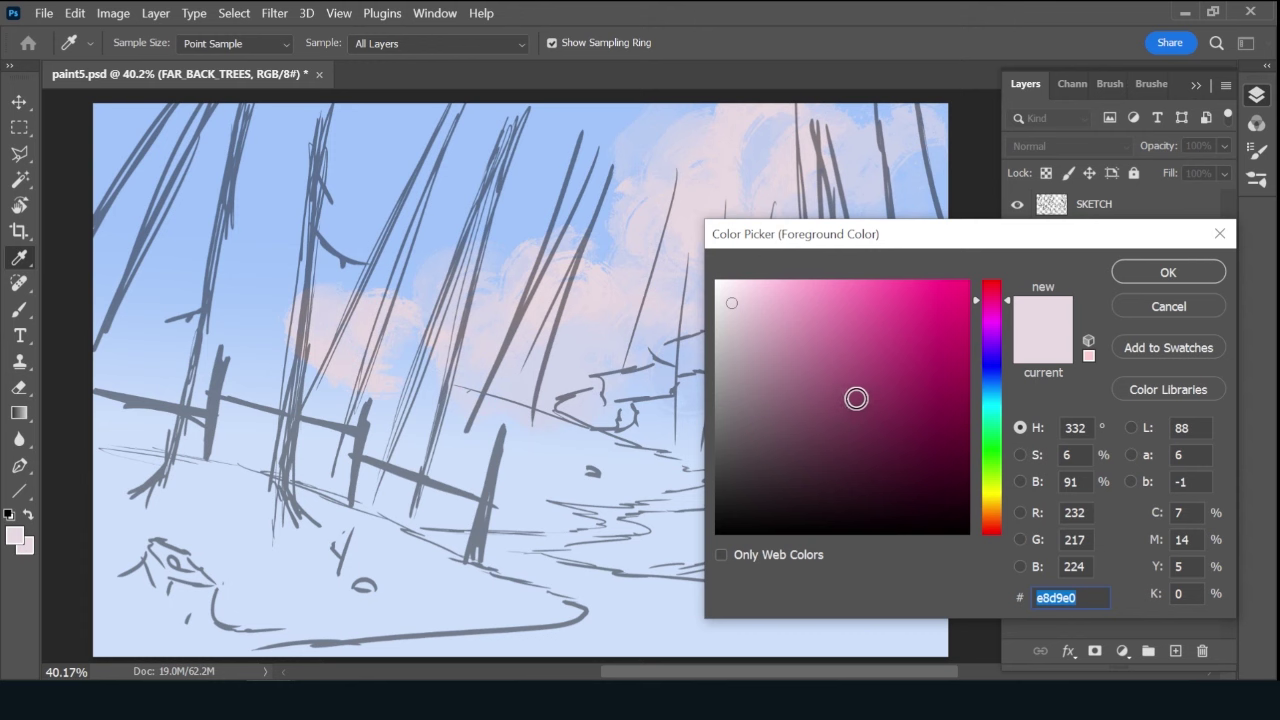
click(764, 432)
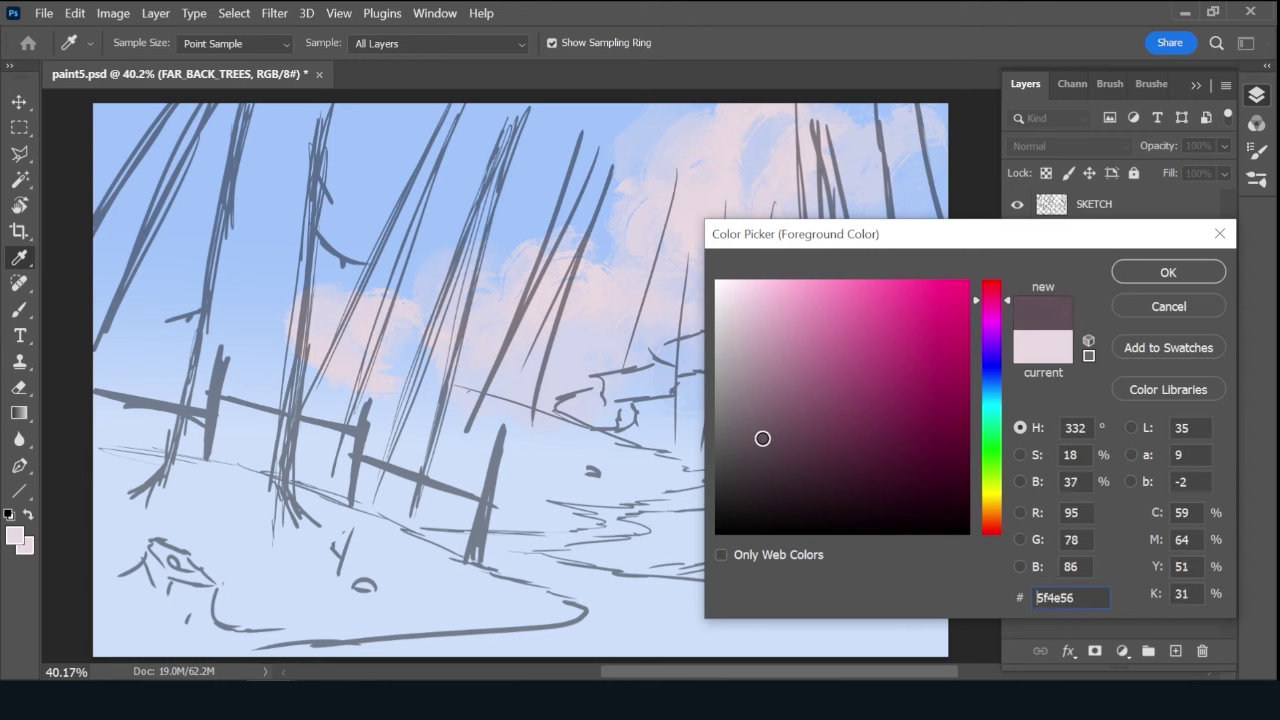
drag(992, 365, 991, 373)
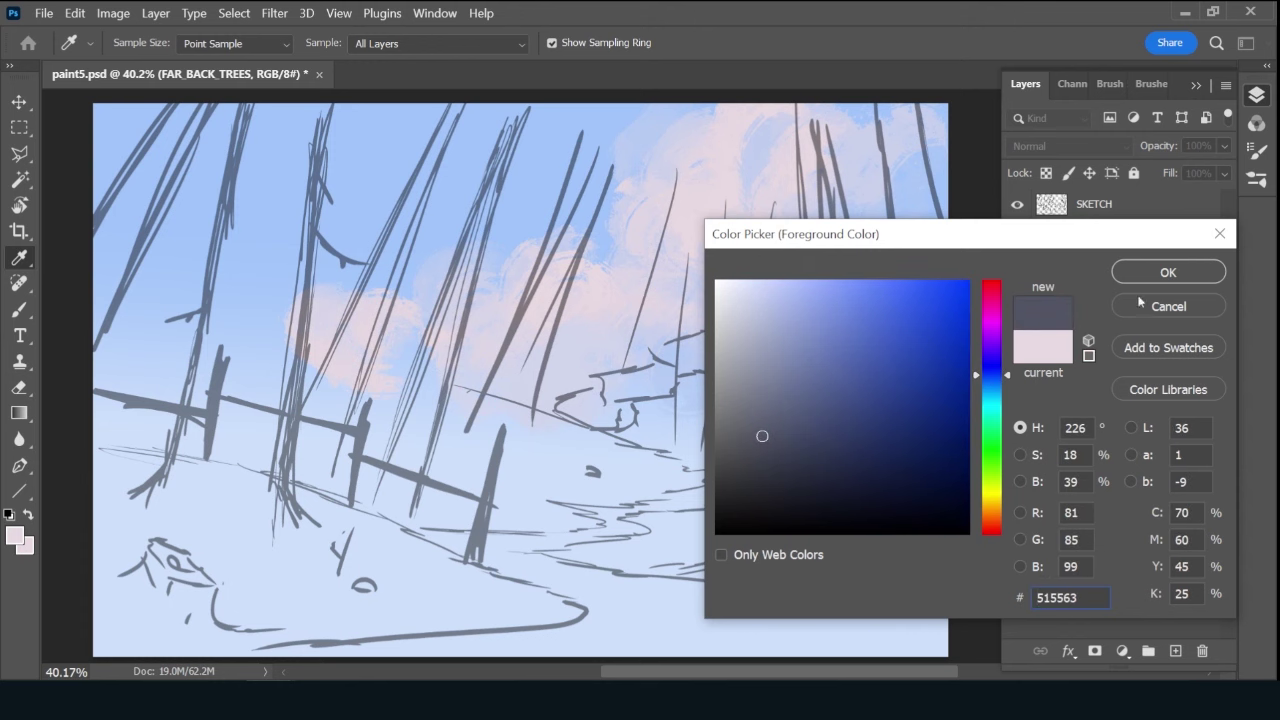
click(1167, 276)
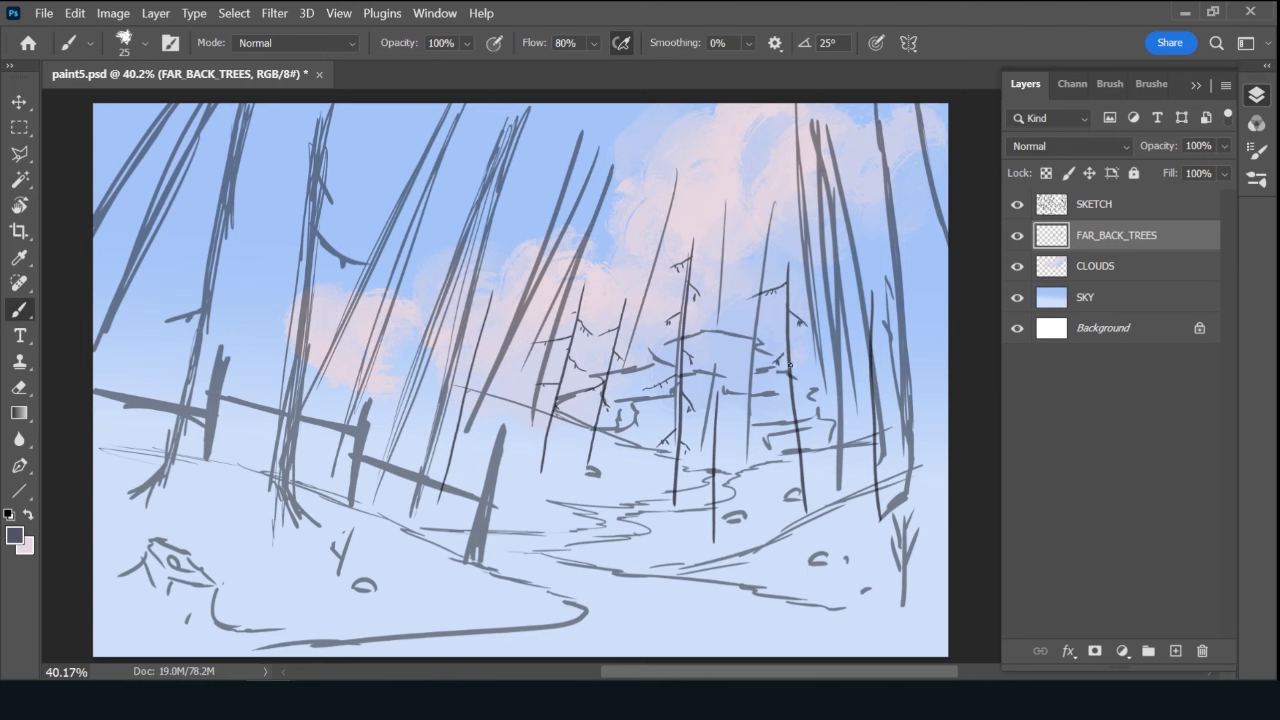
Paint thin dark distant trunks and branches around the rock arch on FAR_BACK_TREES.
drag(789, 364, 800, 378)
Add a new layer named LEAVES and tag it green.
click(1175, 651)
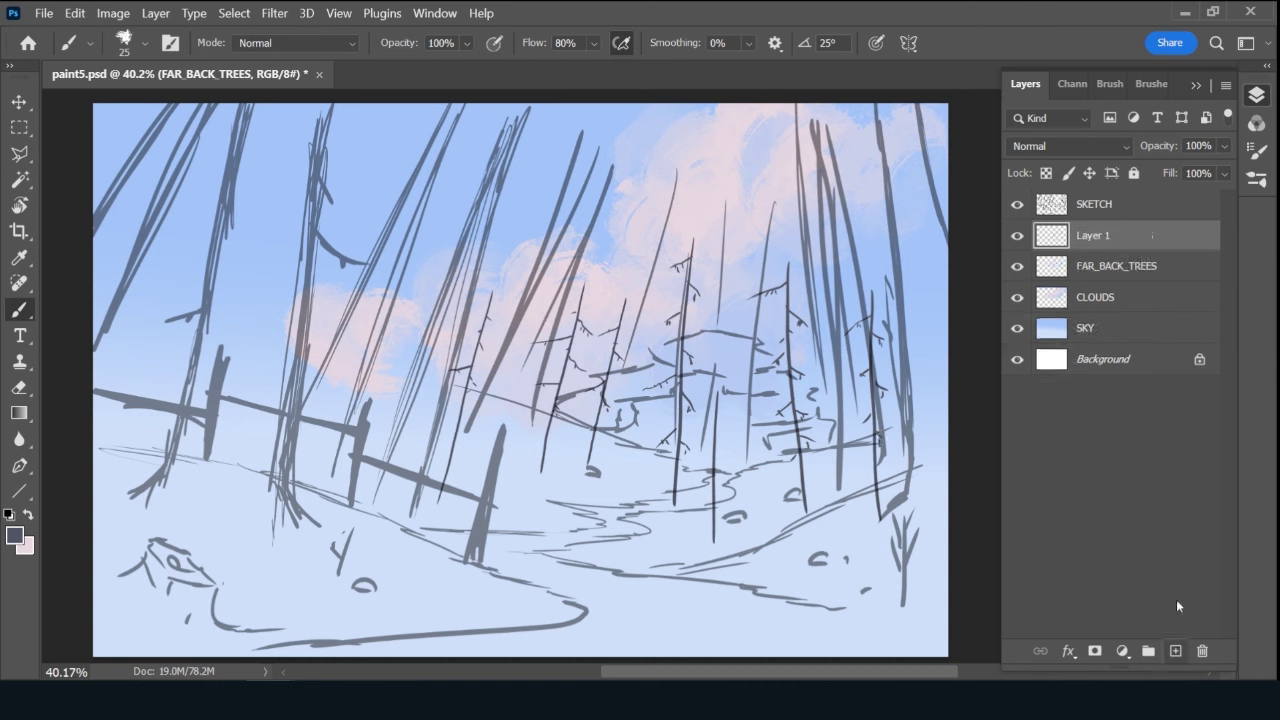
double_click(1093, 235)
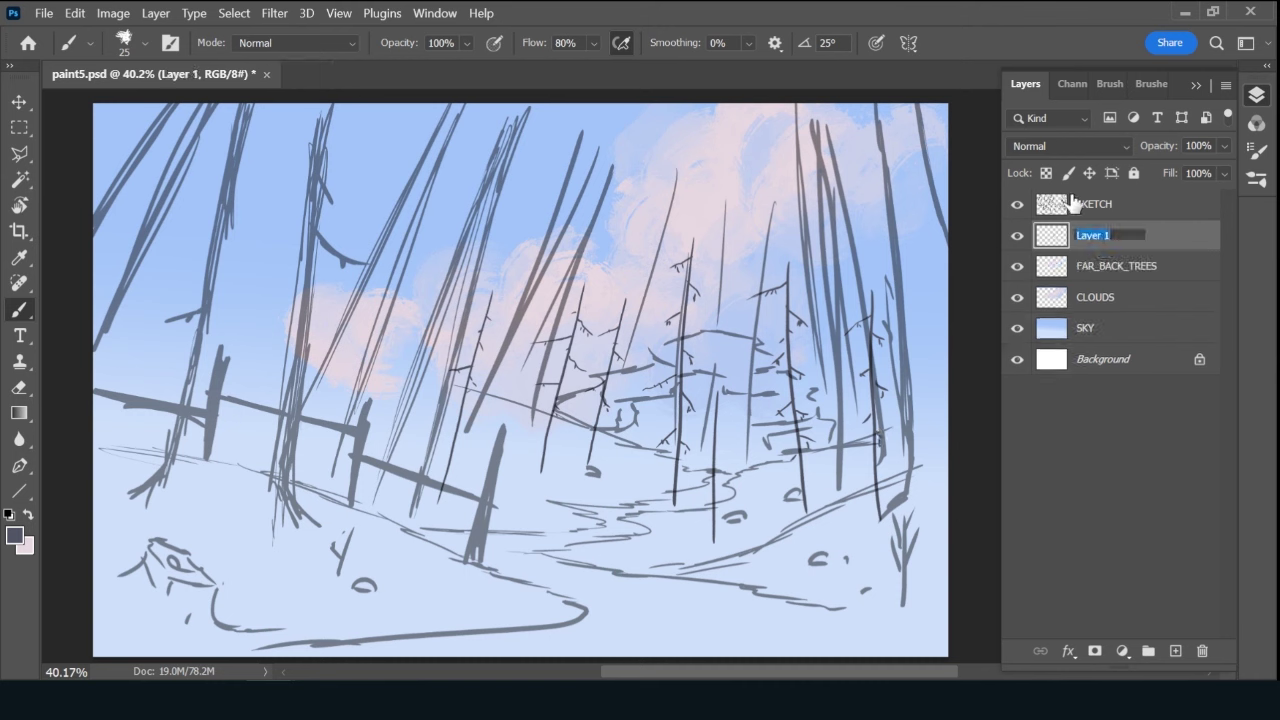
text(LEAVES)
key(Return)
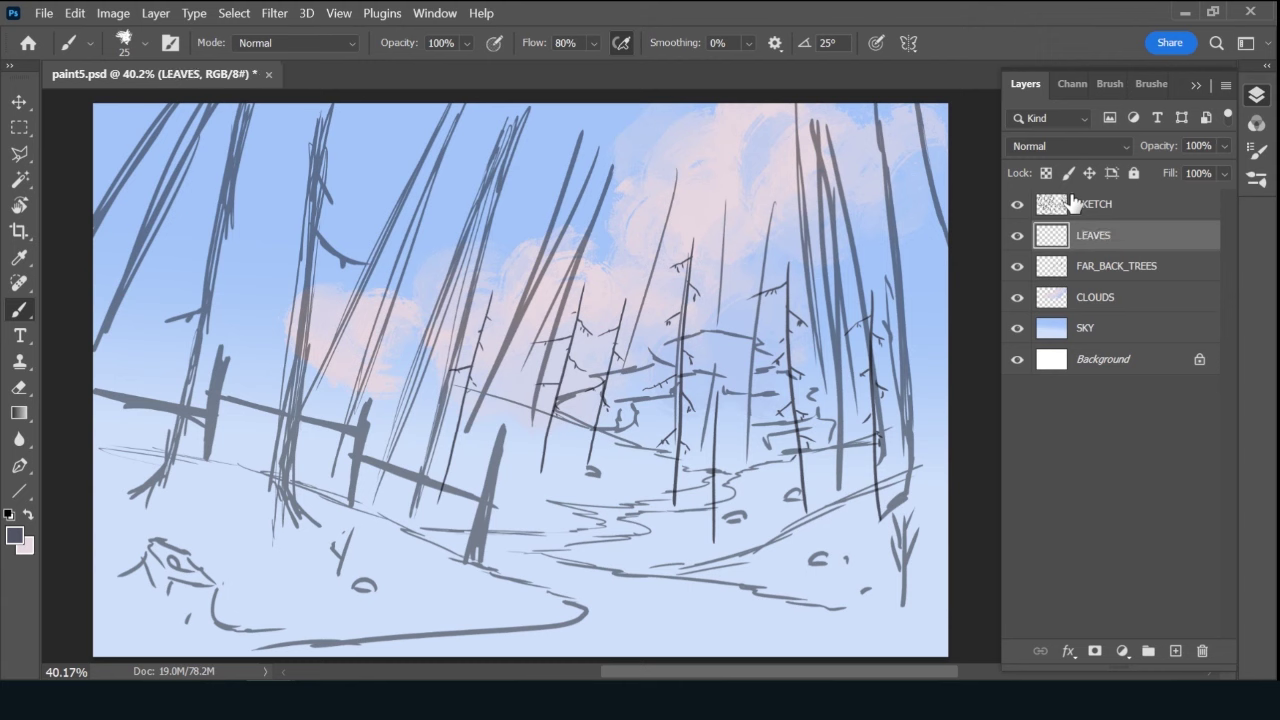
right_click(1011, 239)
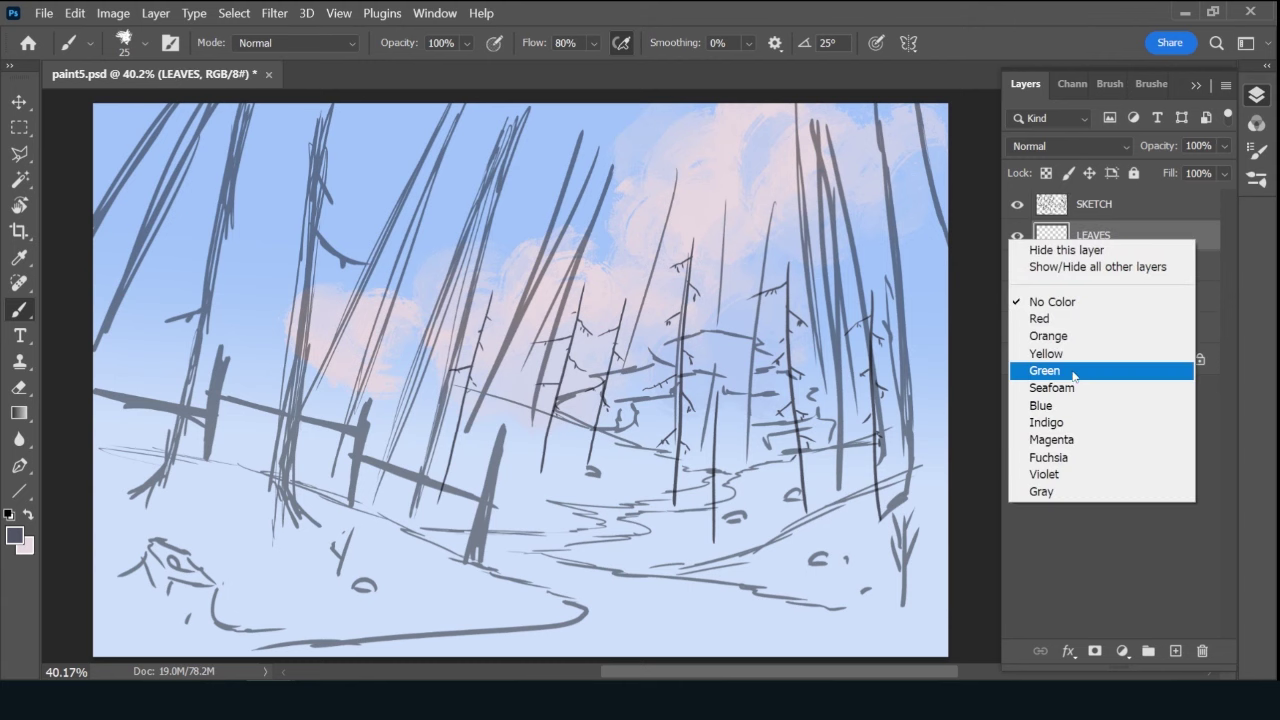
click(1073, 372)
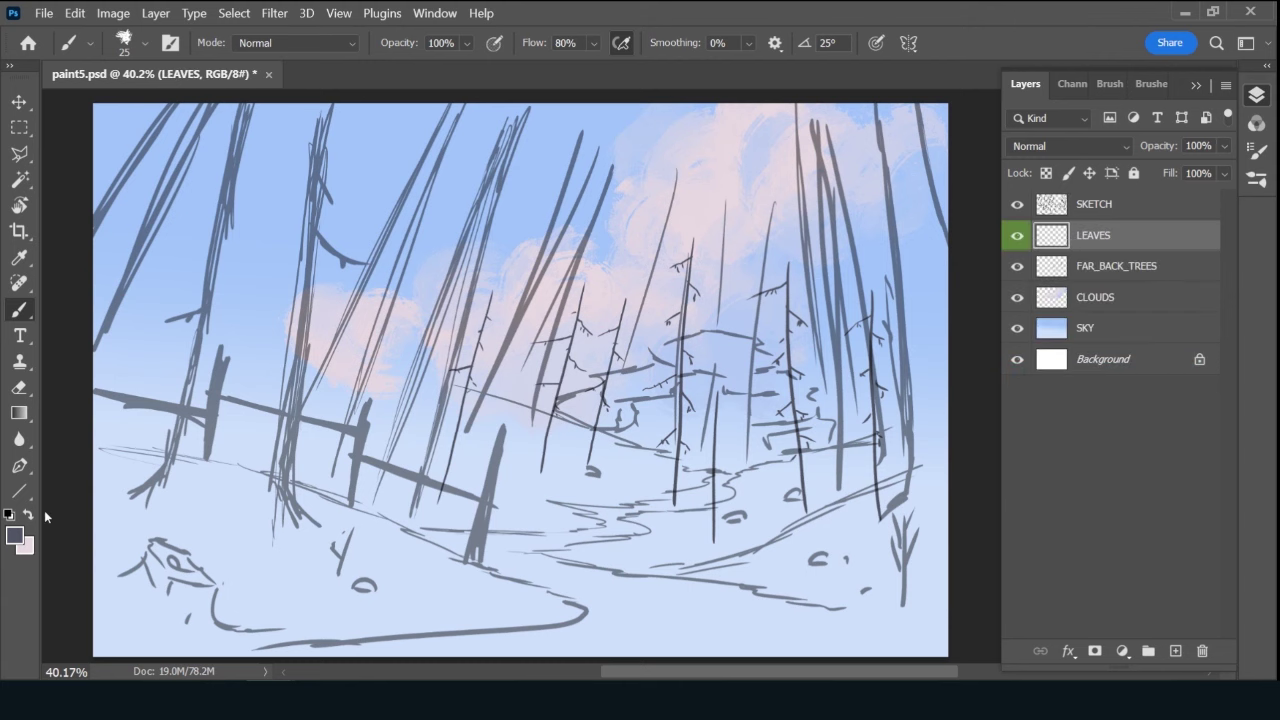
Set the foreground colour to a muted teal (437067) for foliage.
click(14, 535)
drag(997, 392, 995, 416)
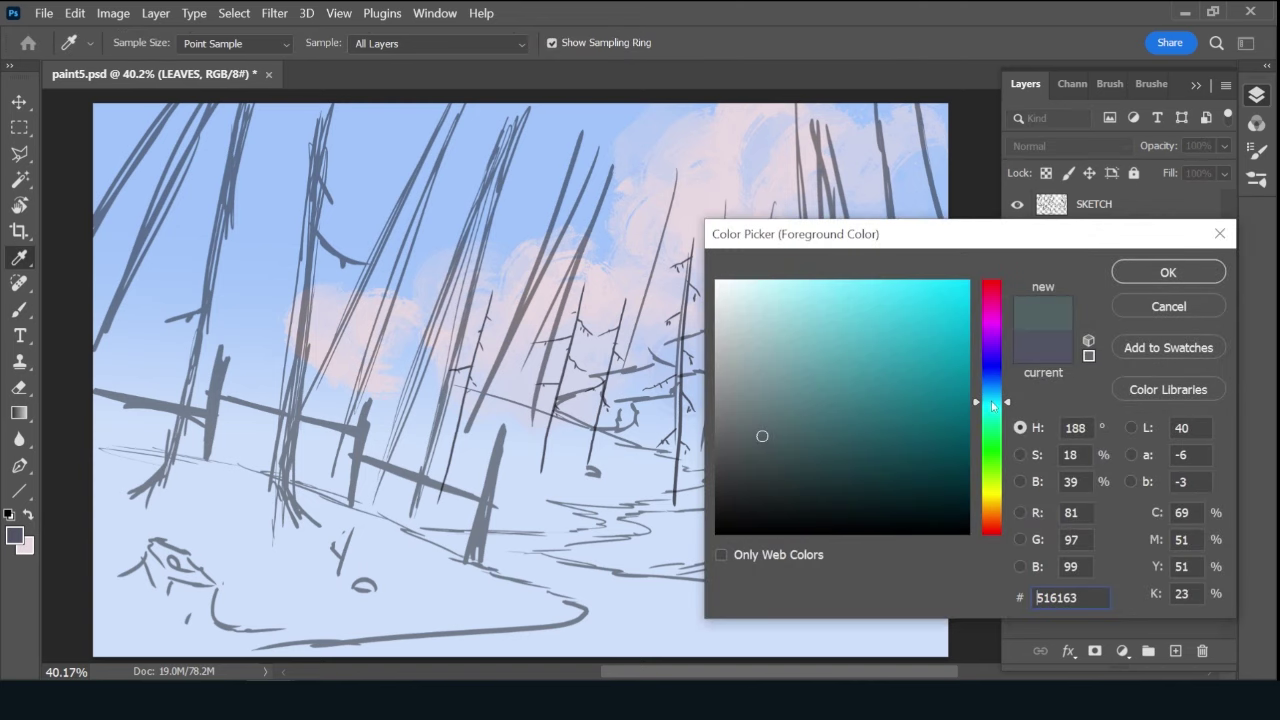
drag(812, 427, 820, 426)
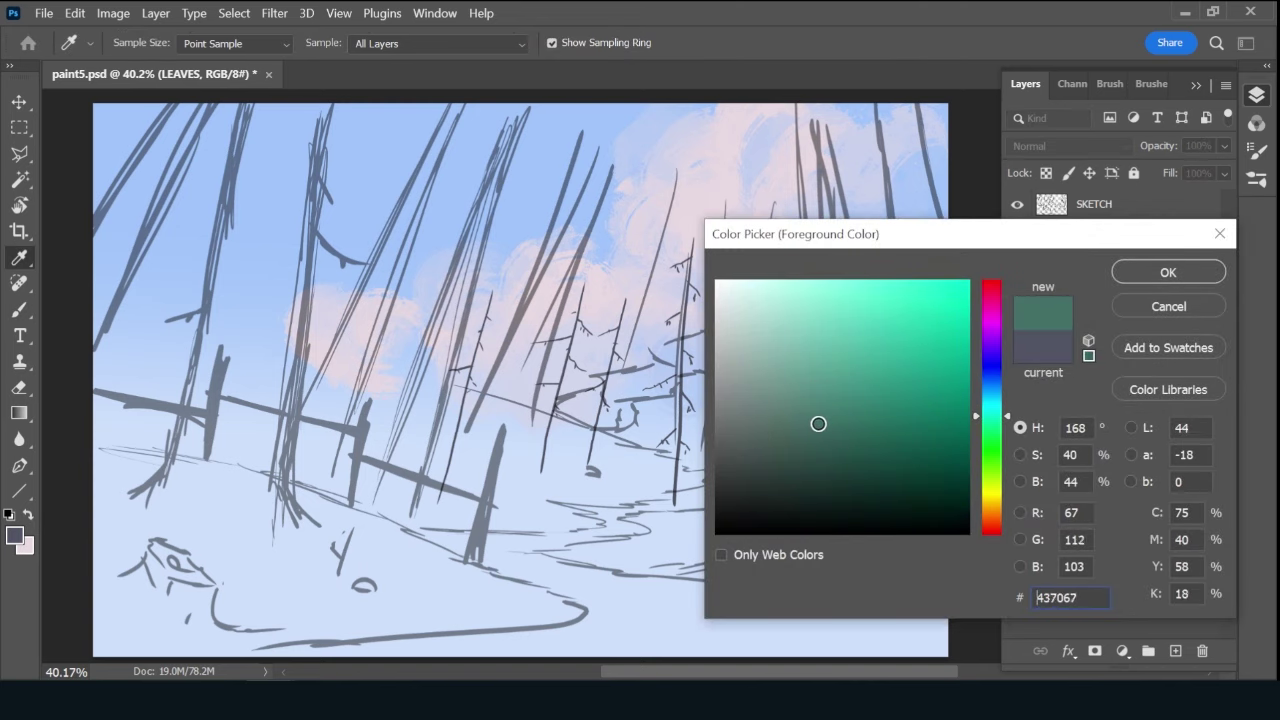
click(1137, 281)
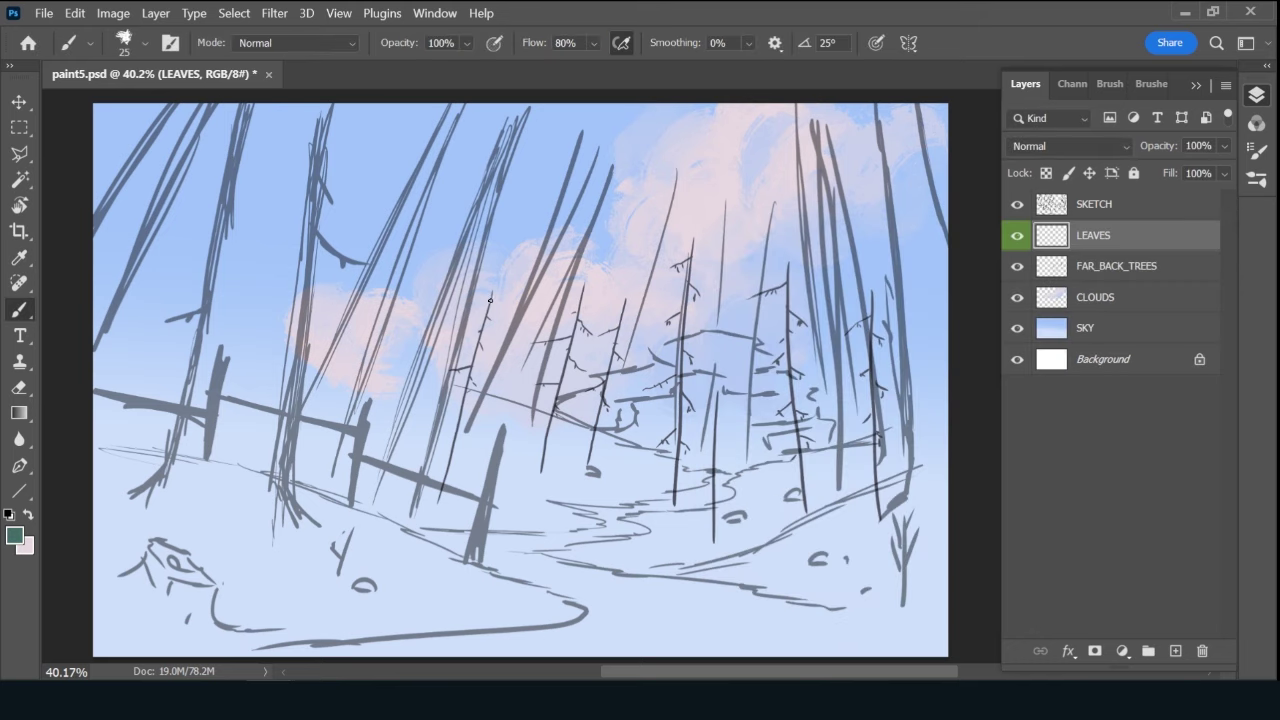
With a slightly larger brush, paint teal foliage on the small left-hand pines.
key(bracketright)
drag(491, 304, 492, 308)
drag(483, 318, 478, 350)
drag(470, 368, 454, 379)
mouse_move(583, 290)
mouse_down()
mouse_move(590, 303)
mouse_move(565, 323)
mouse_up()
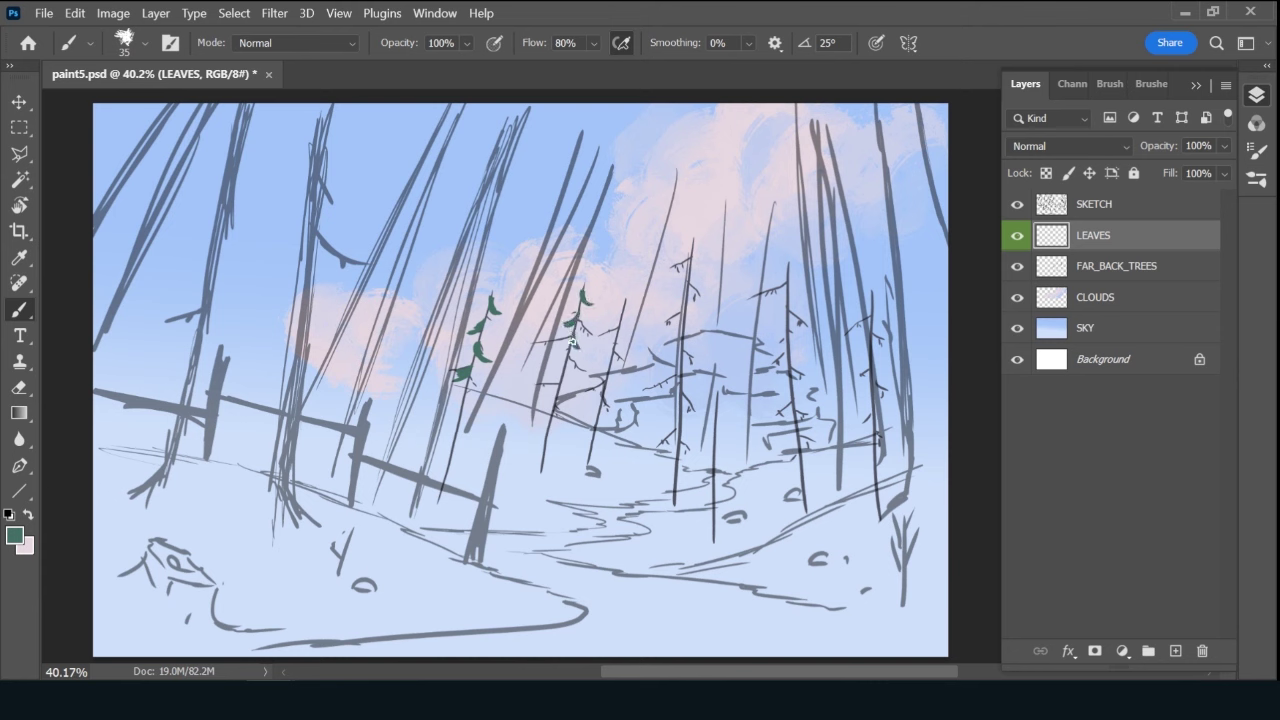
mouse_move(572, 344)
mouse_down()
mouse_move(583, 355)
mouse_move(549, 369)
mouse_move(542, 417)
mouse_up()
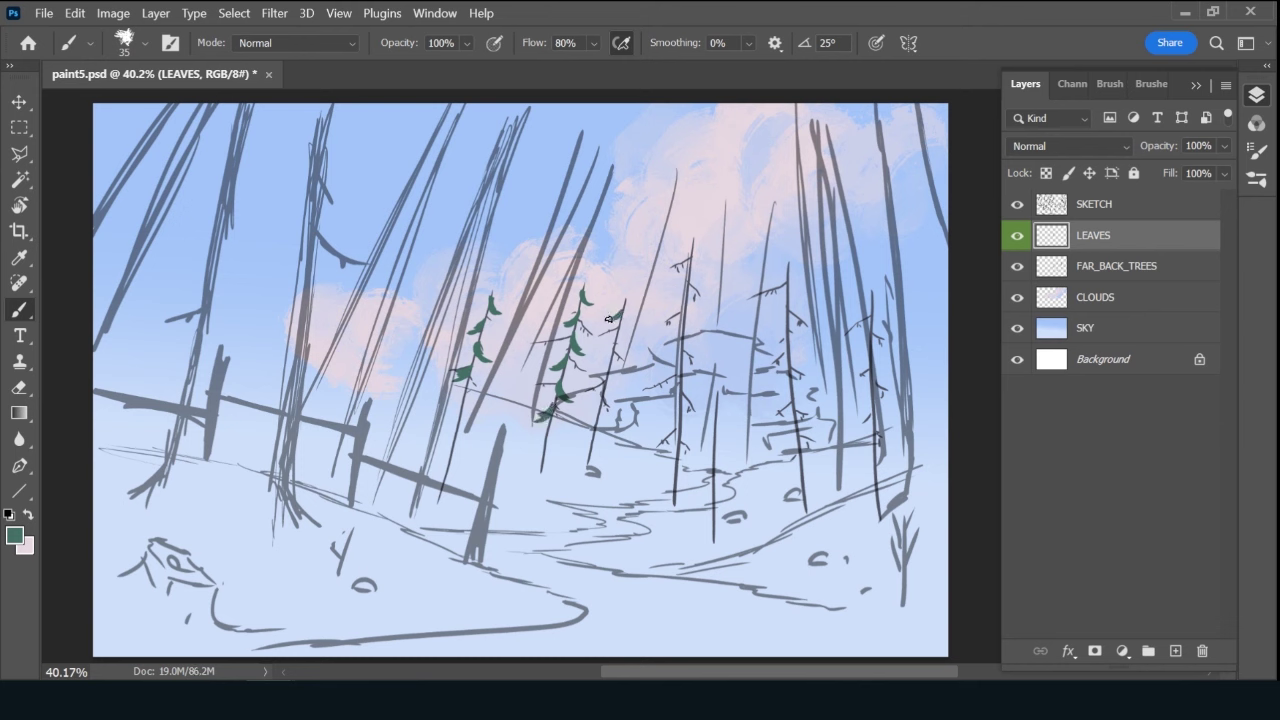
drag(620, 325, 630, 338)
drag(596, 392, 590, 396)
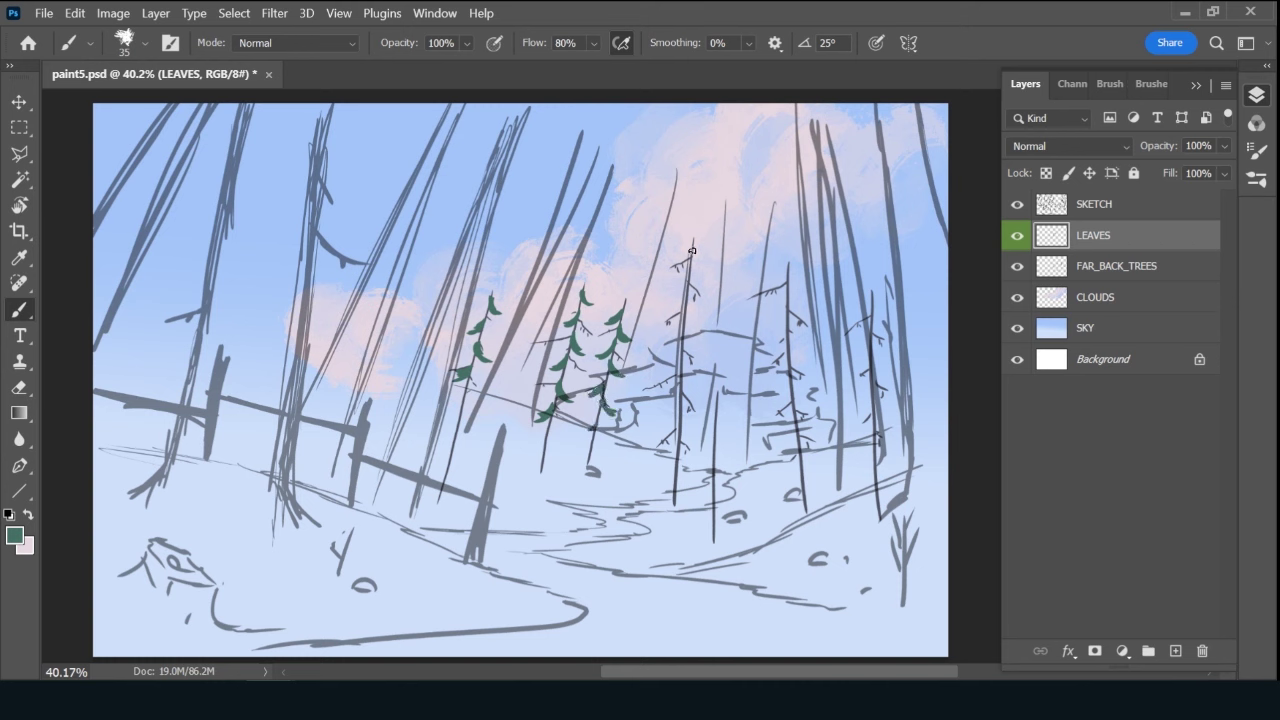
Paint green needles on the central pine and the two right-hand pines.
mouse_move(692, 246)
mouse_down()
mouse_move(684, 260)
mouse_move(704, 296)
mouse_move(670, 322)
mouse_up()
mouse_move(680, 343)
mouse_down()
mouse_move(706, 358)
mouse_move(654, 400)
mouse_move(704, 430)
mouse_move(660, 466)
mouse_up()
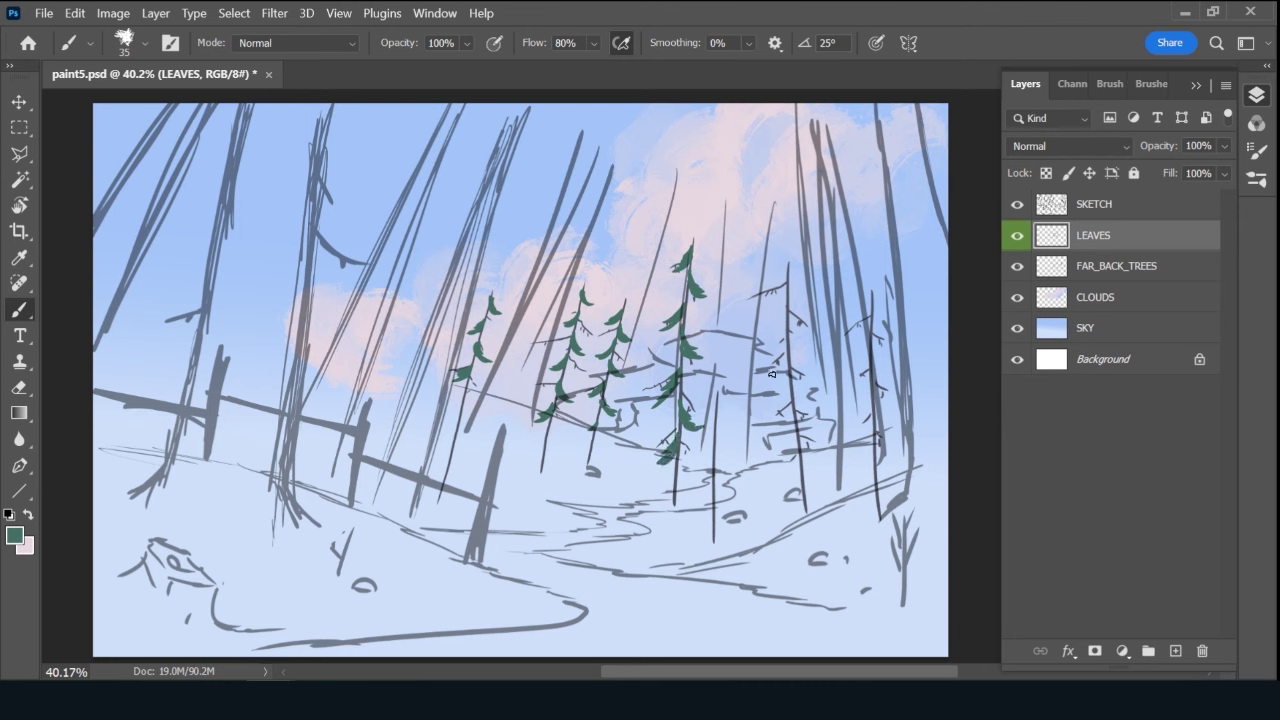
mouse_move(788, 278)
mouse_down()
mouse_move(806, 304)
mouse_move(766, 348)
mouse_move(806, 366)
mouse_move(772, 404)
mouse_up()
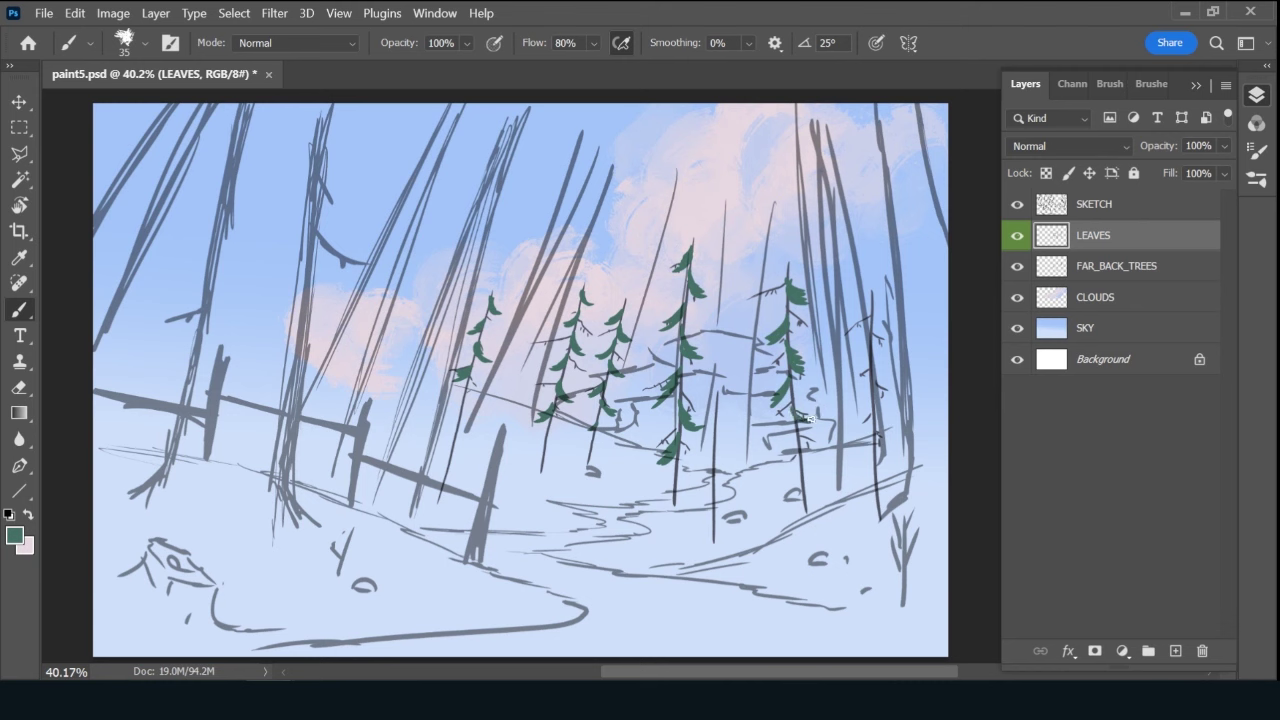
drag(807, 417, 785, 472)
drag(879, 311, 850, 362)
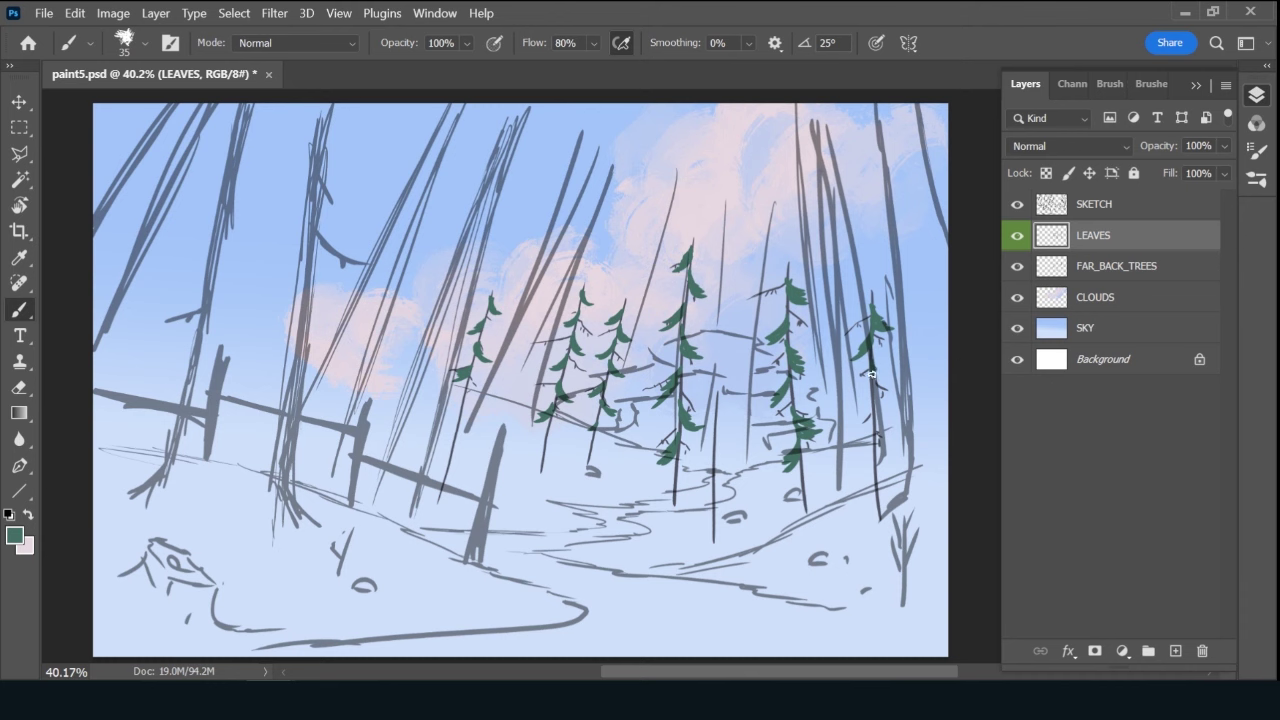
mouse_move(873, 374)
mouse_down()
mouse_move(893, 381)
mouse_move(850, 414)
mouse_move(900, 428)
mouse_move(852, 470)
mouse_move(896, 488)
mouse_up()
Add a layer clipped to LEAVES, name it SNOW, and give it a blue label.
click(1175, 651)
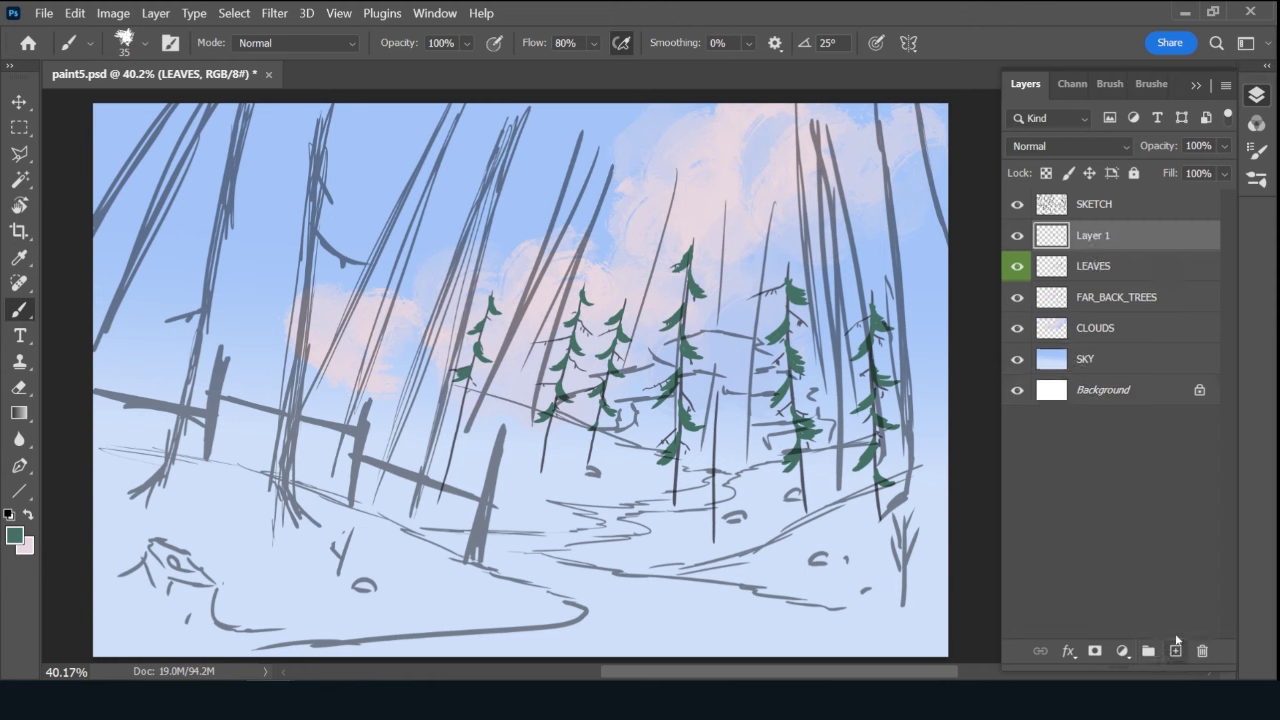
alt+click(1118, 248)
double_click(1108, 237)
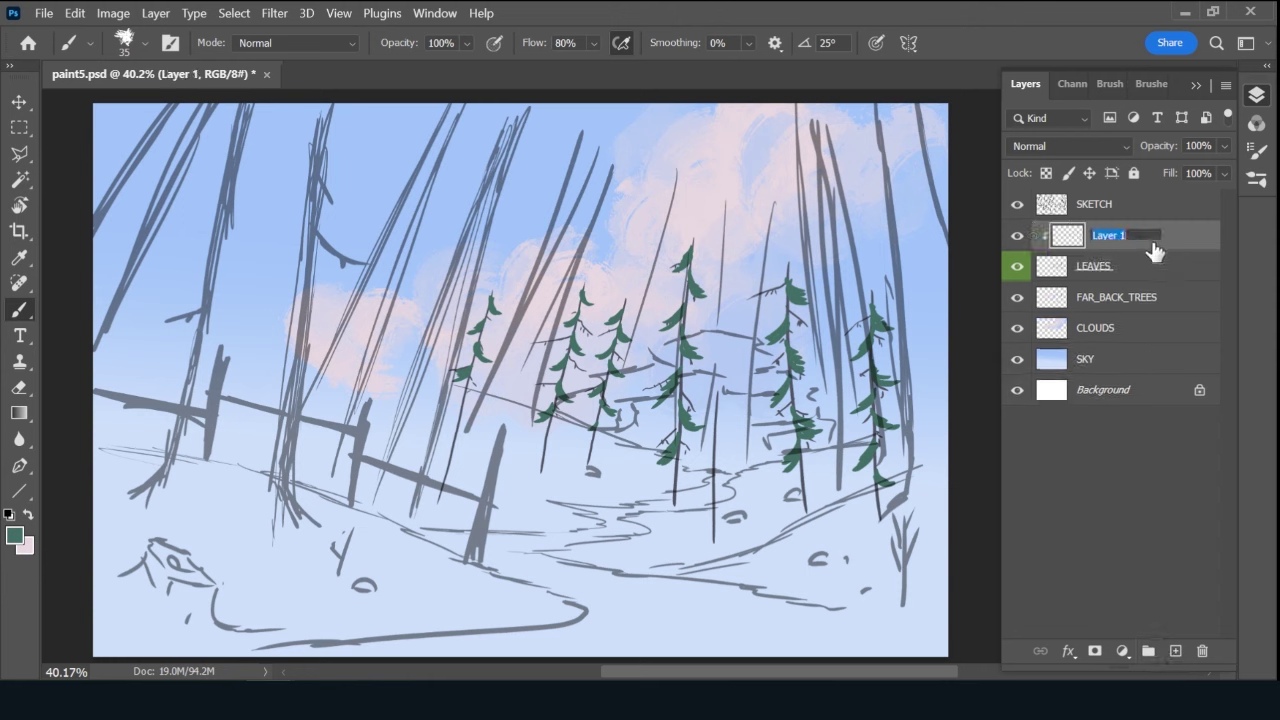
text(SNOW)
key(Return)
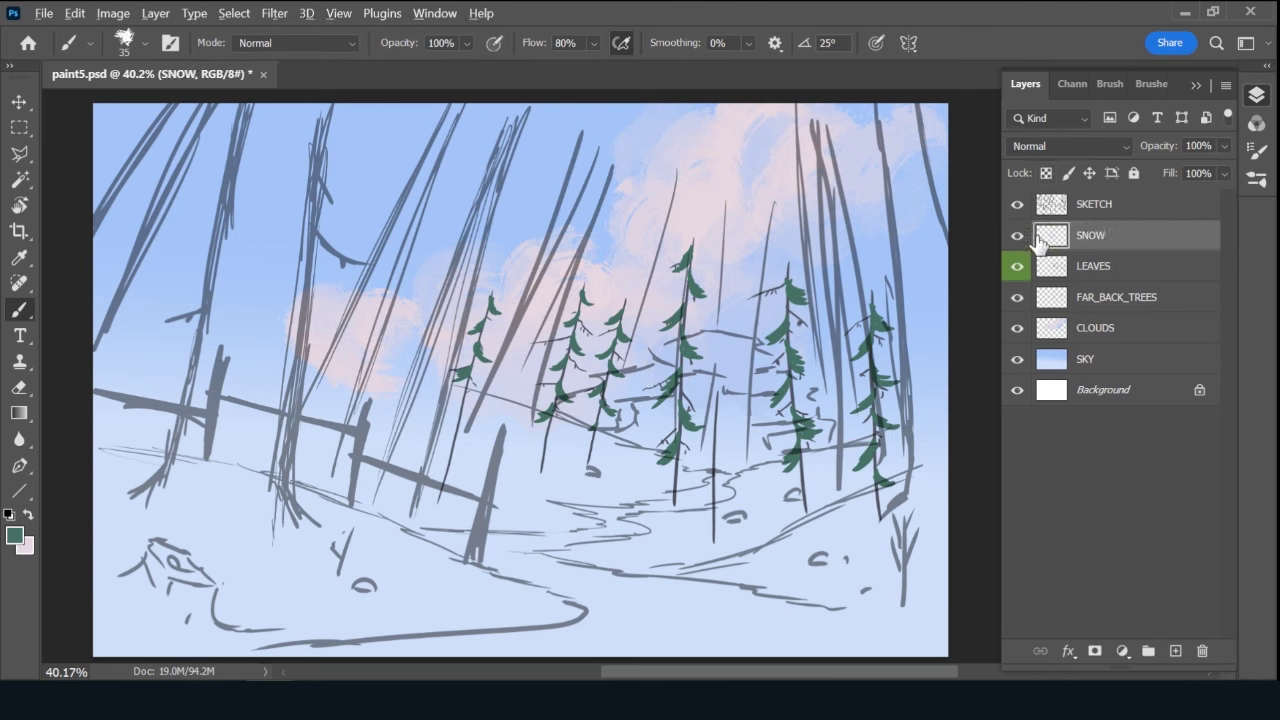
right_click(1024, 237)
click(1050, 401)
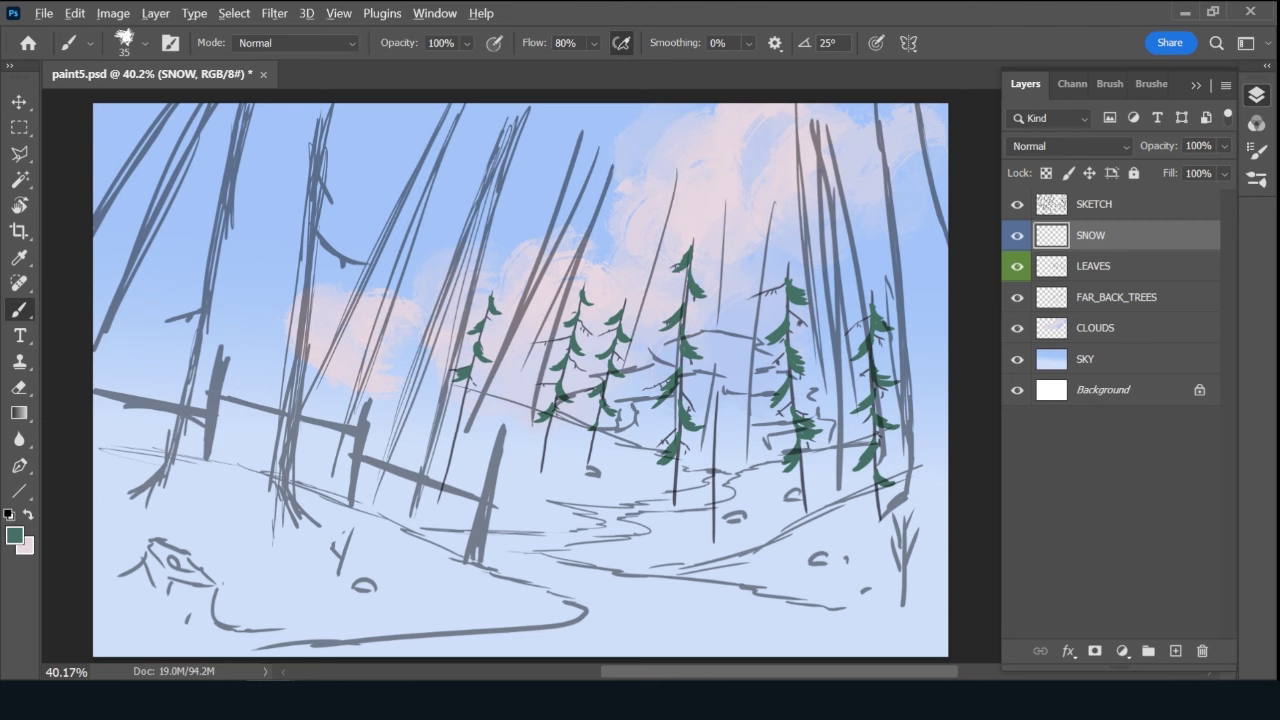
Choose a light blue and dab first snow caps on every pine, left to rightmost.
key(x)
alt+click(621, 334)
drag(482, 357, 480, 338)
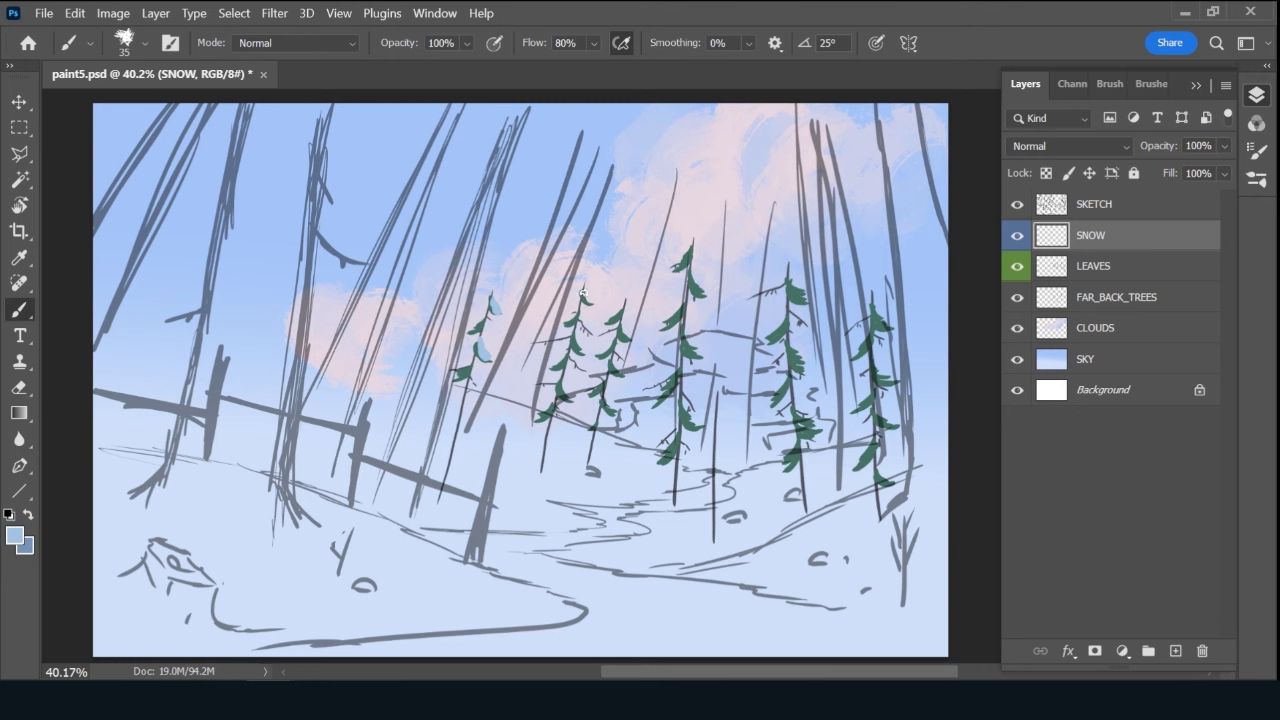
drag(583, 294, 588, 301)
click(689, 265)
drag(693, 282, 703, 290)
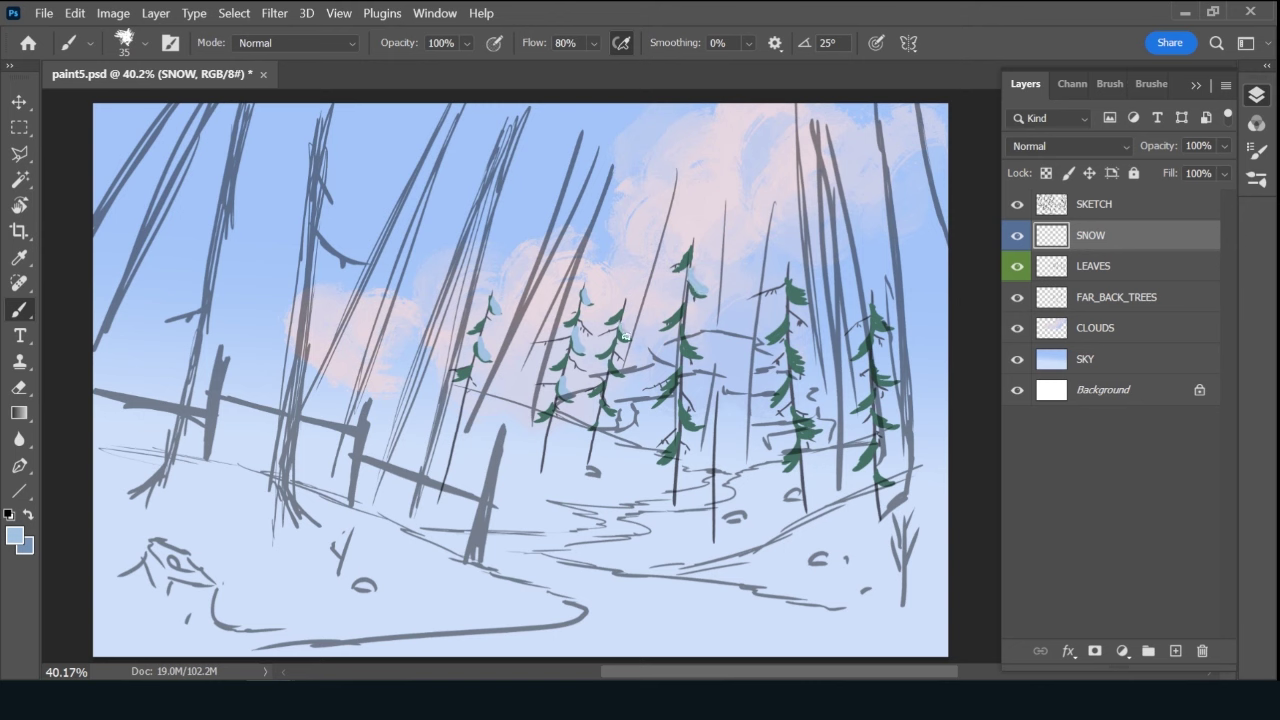
click(622, 320)
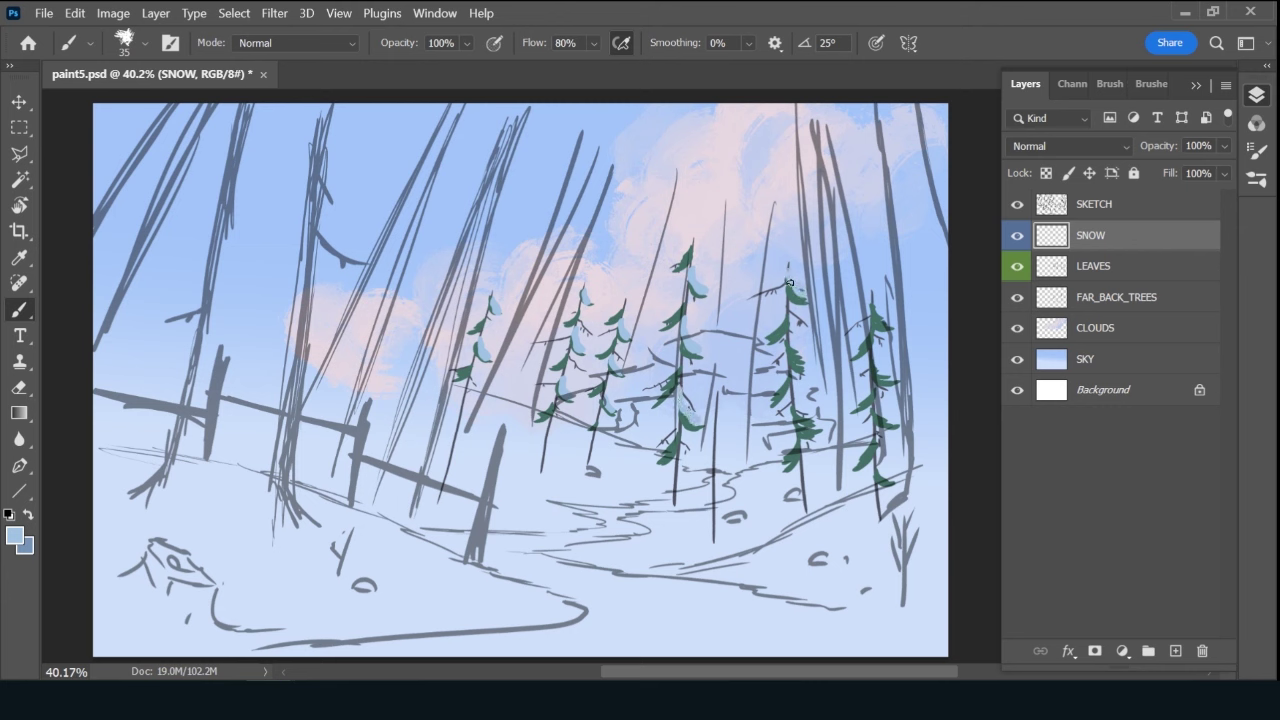
drag(787, 270, 800, 288)
drag(786, 338, 787, 340)
drag(795, 411, 805, 420)
drag(886, 303, 886, 376)
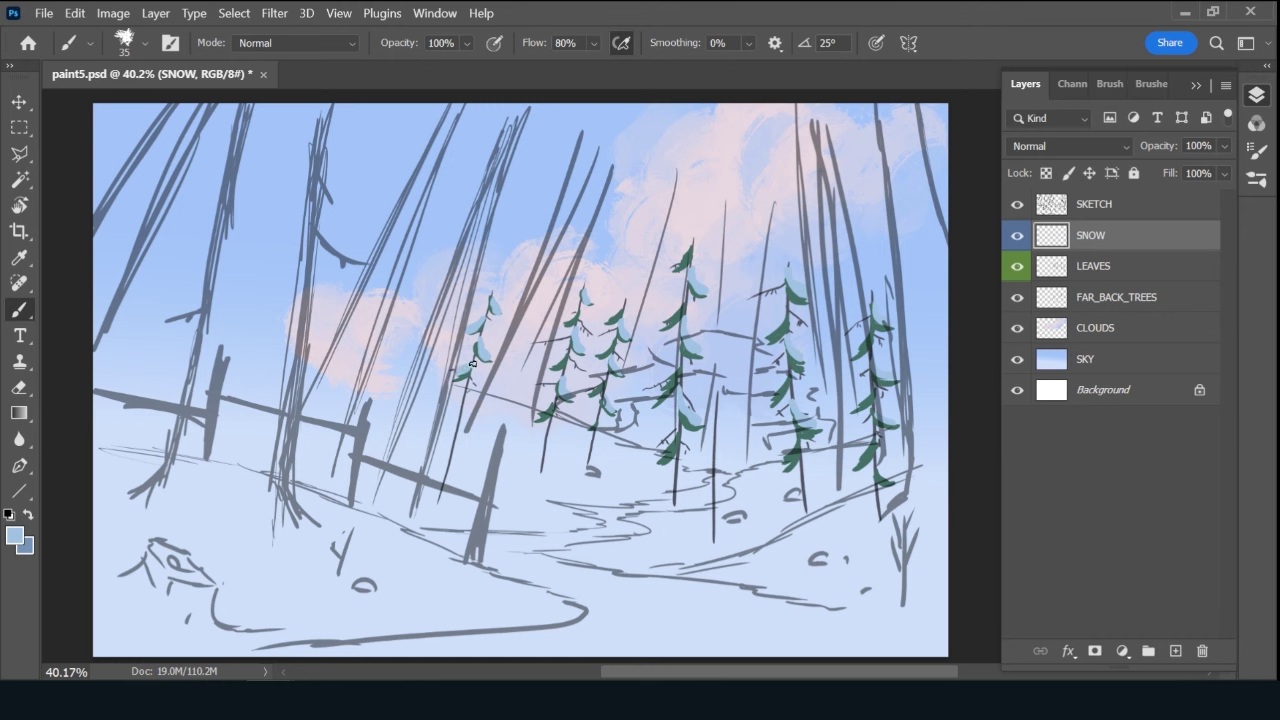
Add more snow to the small, tall, right and far-right pines' branches.
drag(565, 321, 580, 312)
drag(555, 364, 568, 350)
drag(548, 408, 557, 397)
drag(615, 316, 626, 303)
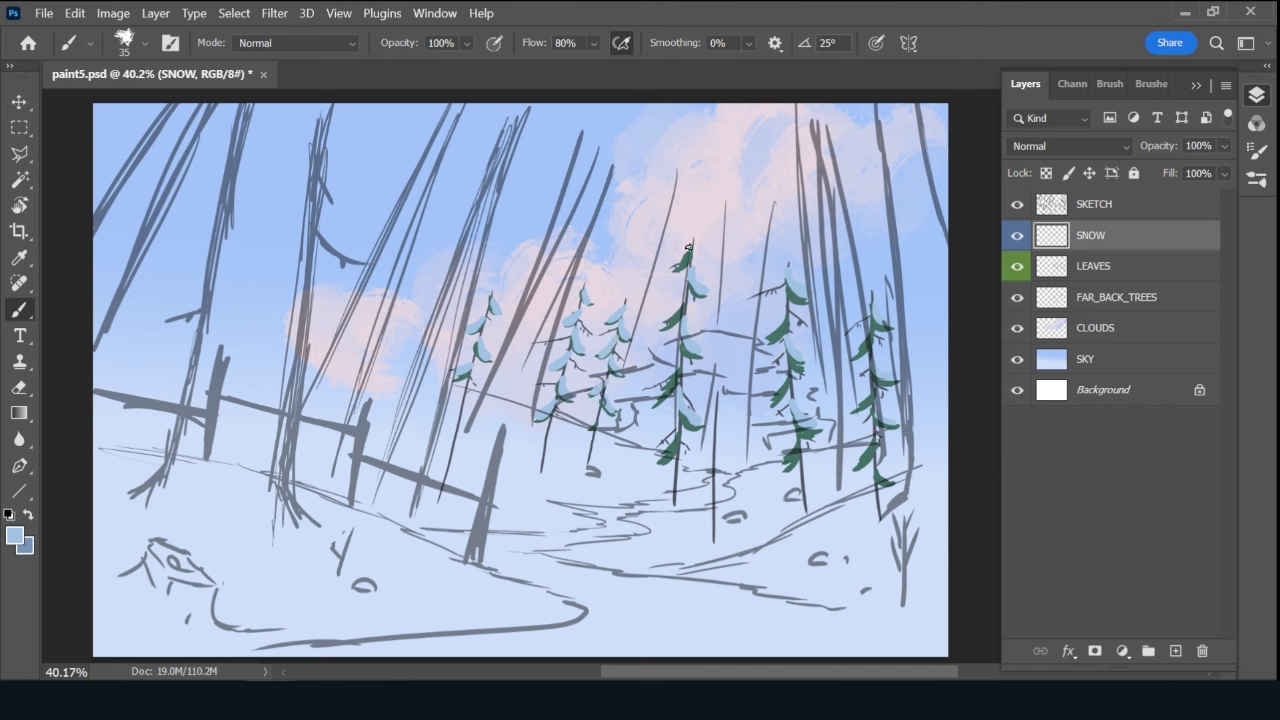
drag(678, 264, 689, 248)
drag(676, 311, 685, 293)
drag(660, 456, 684, 428)
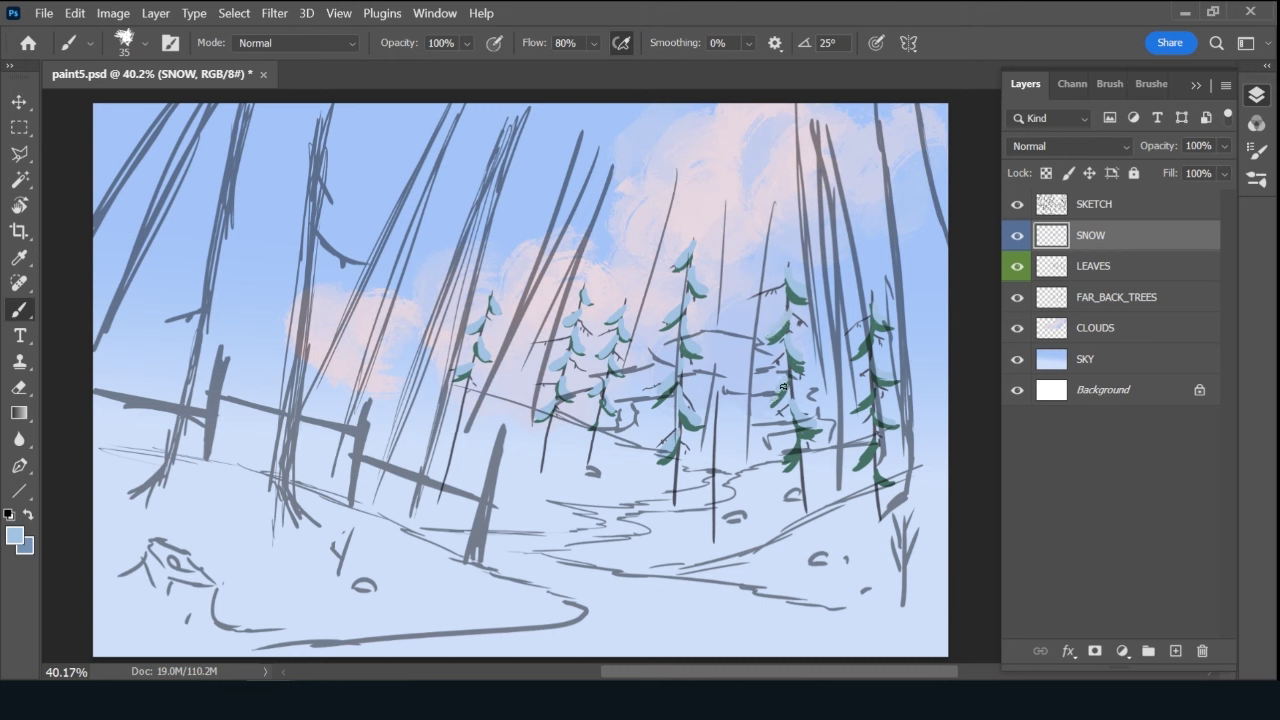
drag(794, 447, 800, 437)
mouse_move(866, 398)
mouse_down()
mouse_move(860, 408)
mouse_move(874, 381)
mouse_move(856, 466)
mouse_move(878, 428)
mouse_up()
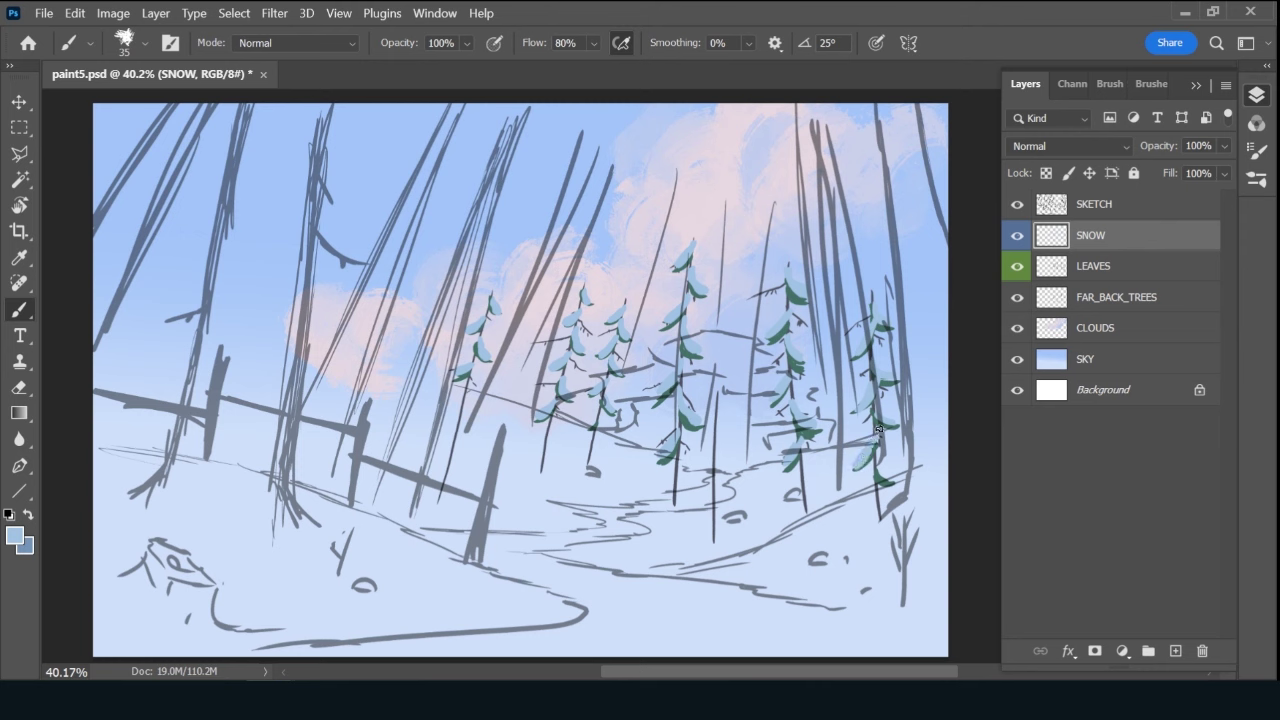
Lock SNOW's transparency and shade the pine snow with sampled lighter and darker blues.
key(slash)
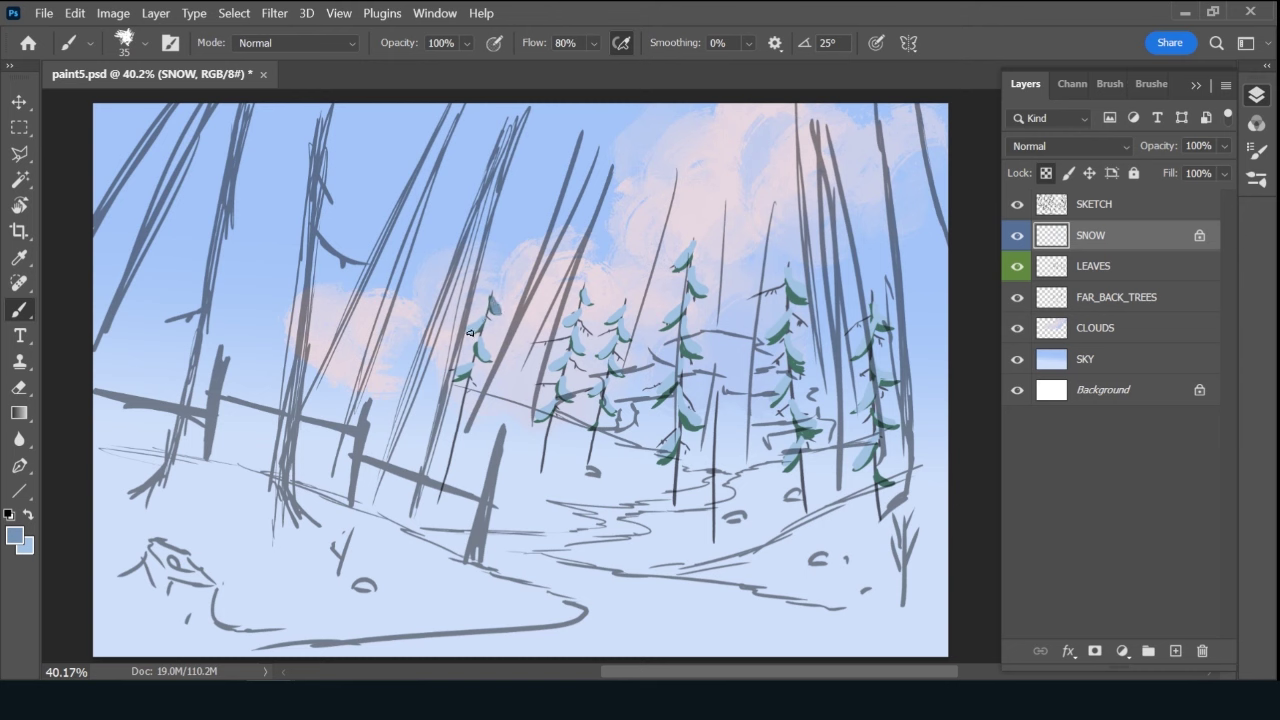
drag(480, 334, 490, 353)
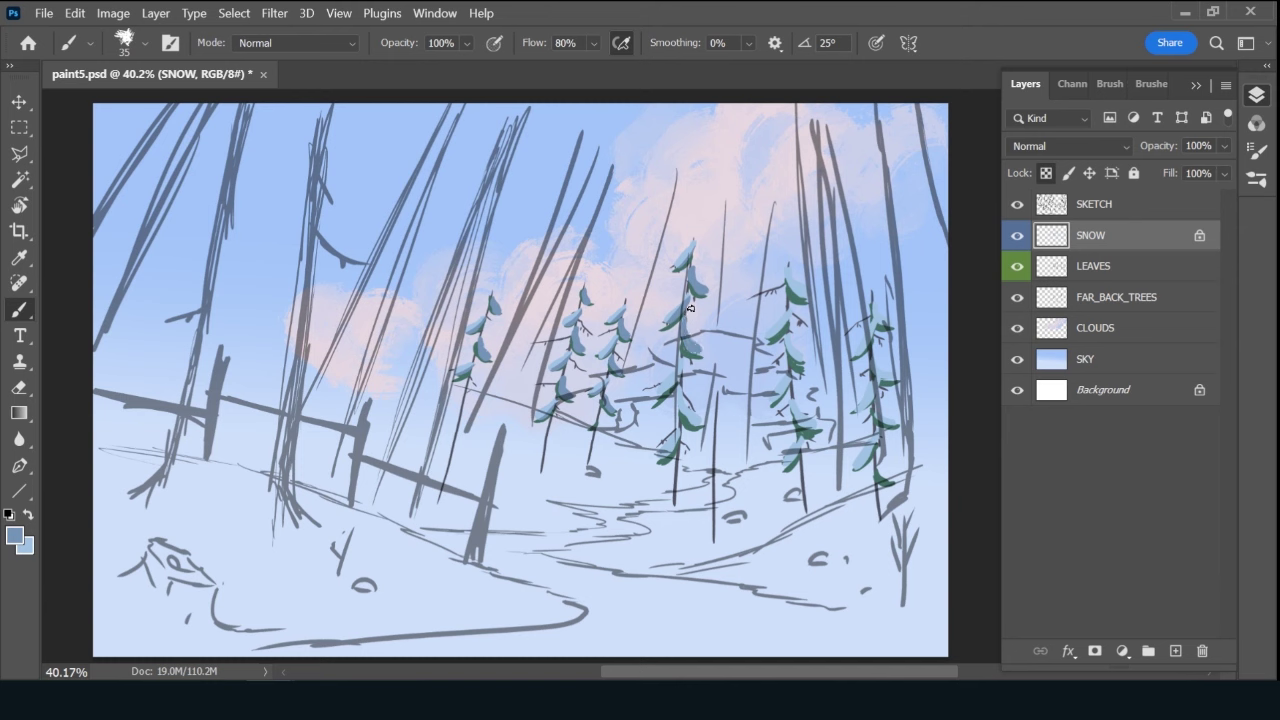
alt+click(685, 300)
alt+click(680, 363)
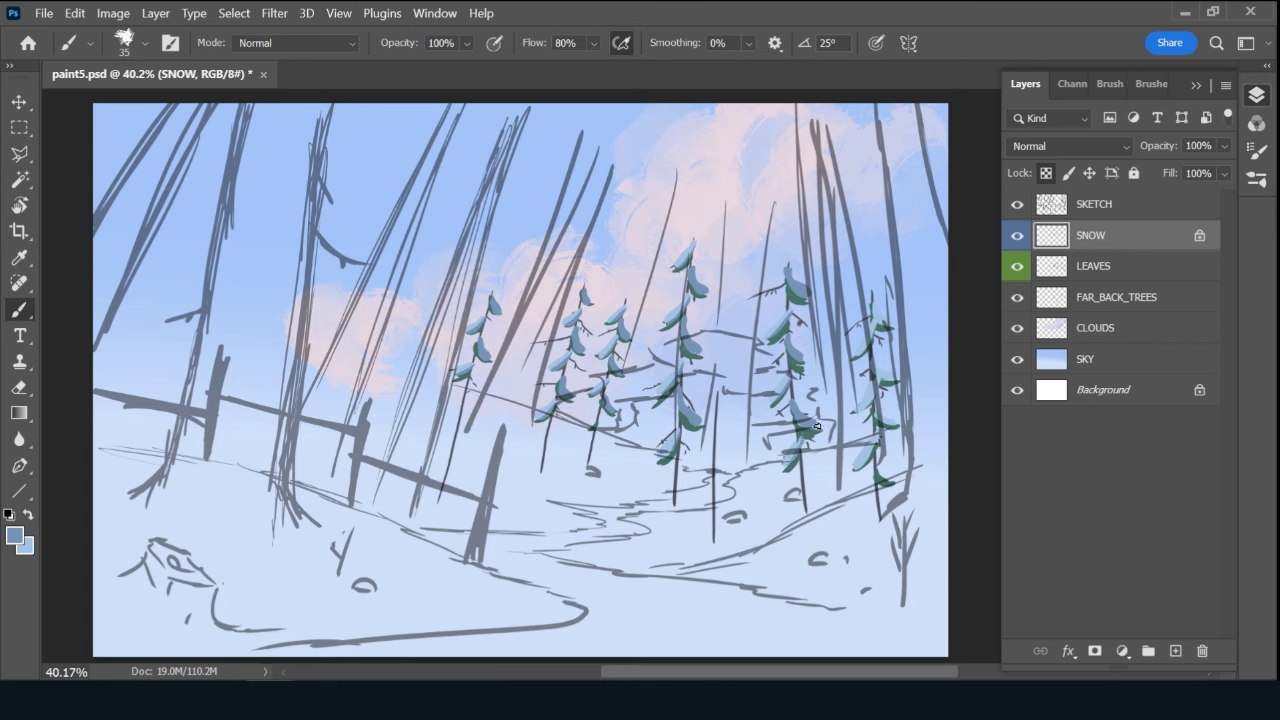
alt+click(878, 326)
drag(877, 326, 866, 346)
drag(868, 386, 877, 404)
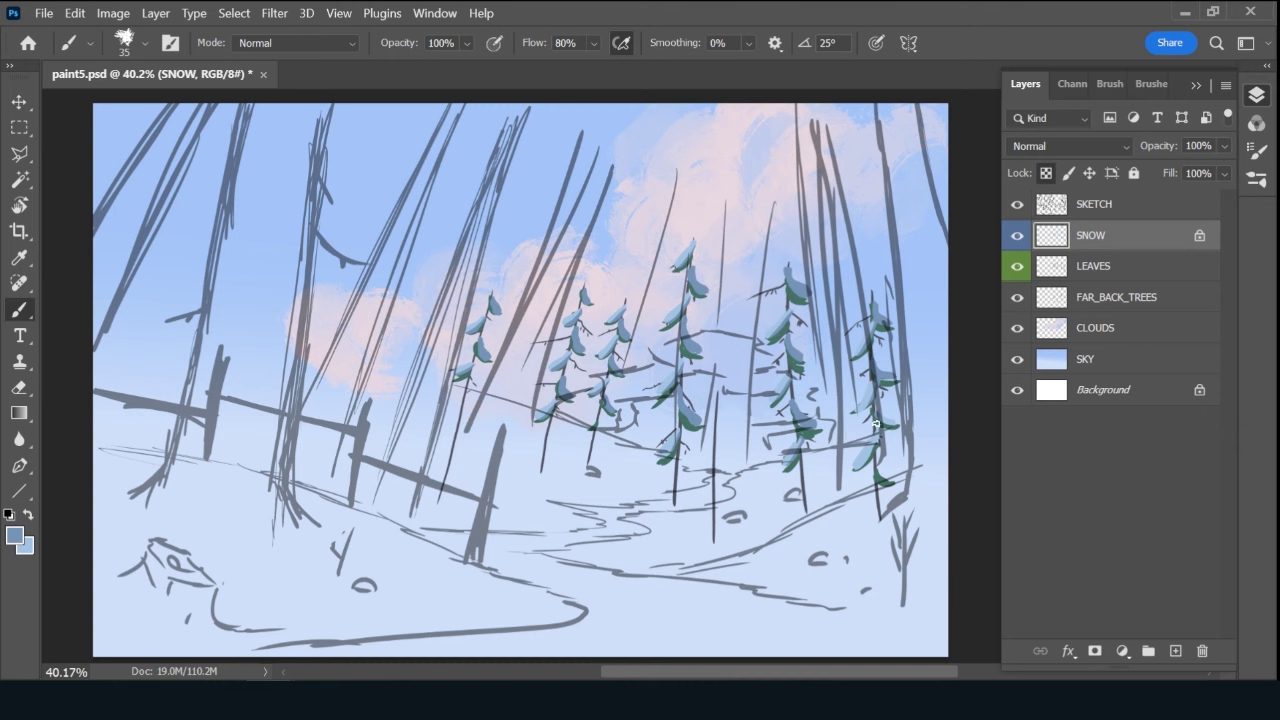
drag(859, 470, 880, 441)
Set the foreground colour to the pale cloud pink.
key(x)
click(14, 536)
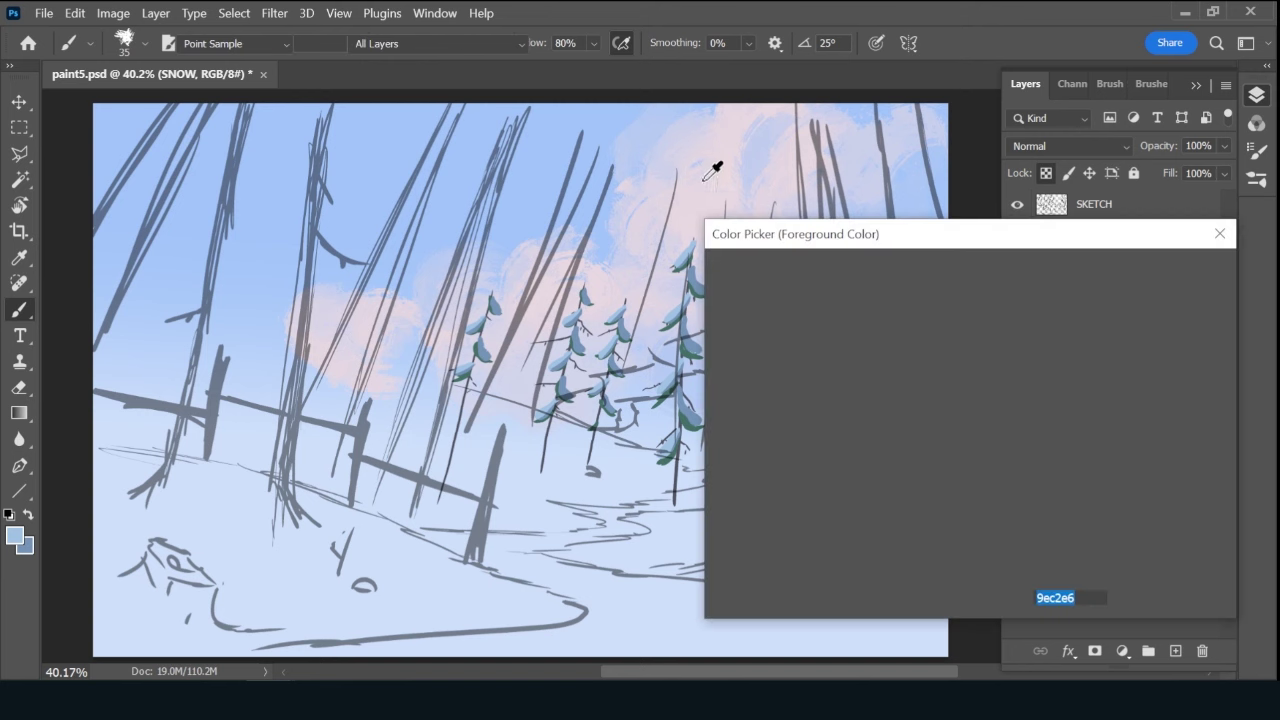
click(734, 165)
click(1198, 268)
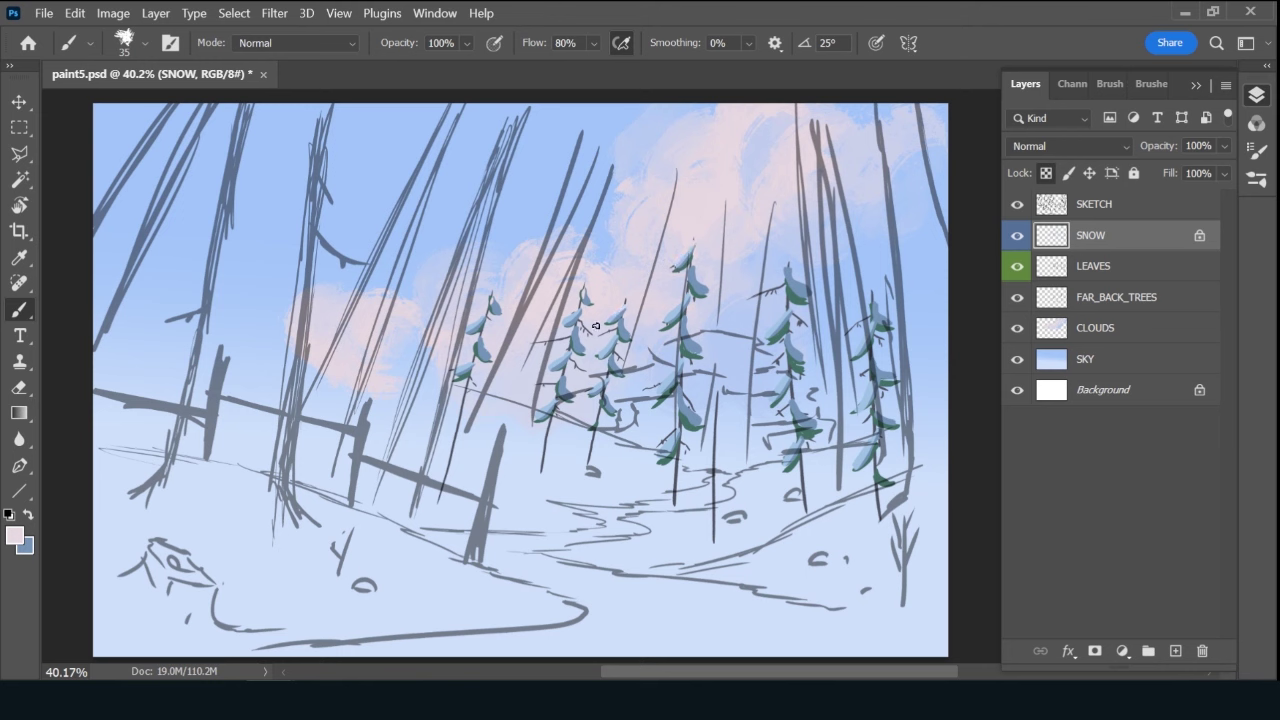
Add a new layer named ROCK above SNOW.
click(1175, 651)
double_click(1095, 236)
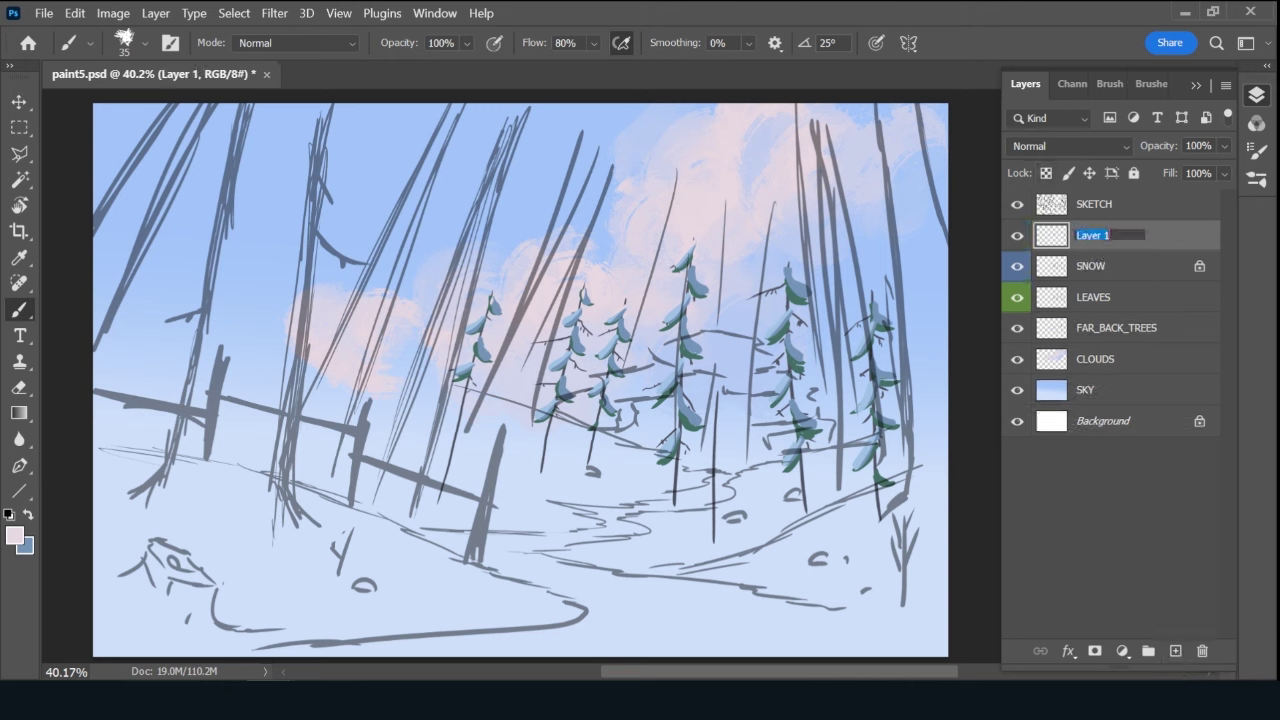
text(ROCK)
key(Return)
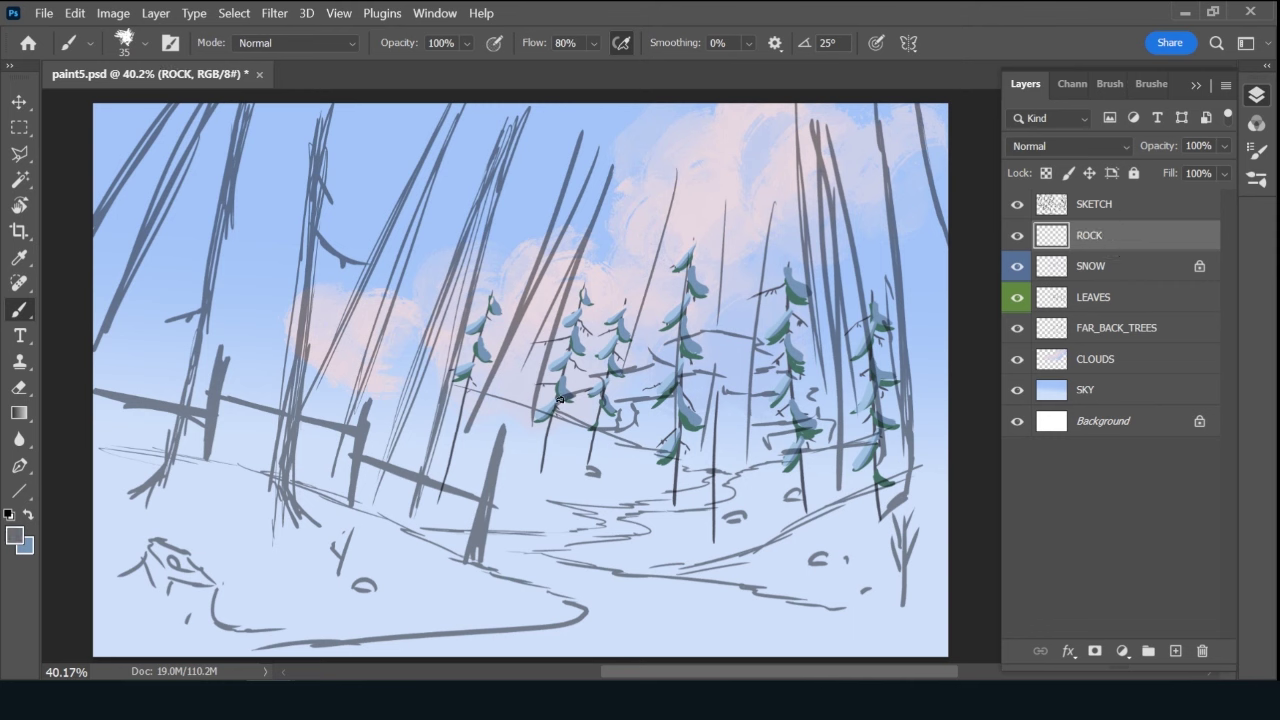
Outline and fill a grey rock arch spanning the middle trees.
drag(591, 388, 538, 413)
mouse_move(600, 386)
mouse_down()
mouse_move(755, 340)
mouse_move(862, 458)
mouse_up()
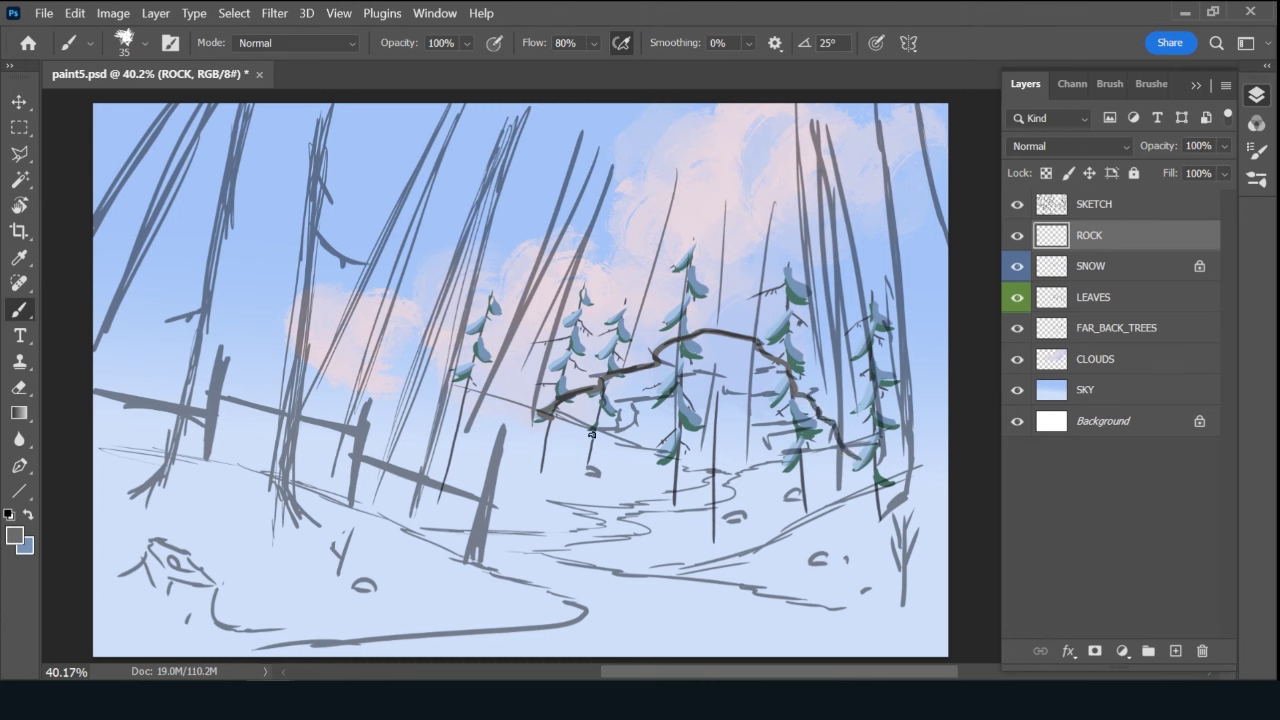
mouse_move(591, 433)
mouse_down()
mouse_move(628, 429)
mouse_move(701, 373)
mouse_move(751, 398)
mouse_move(770, 452)
mouse_move(814, 480)
mouse_up()
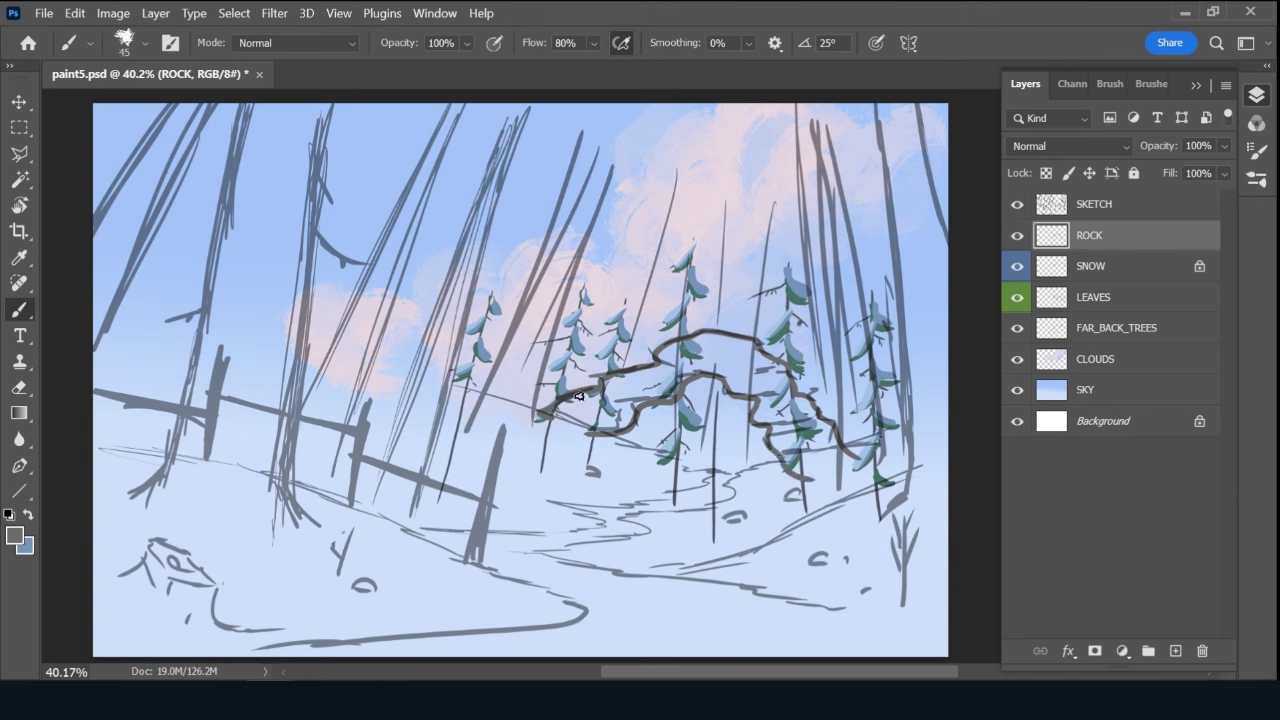
mouse_move(578, 398)
mouse_down()
mouse_move(540, 418)
mouse_move(556, 418)
mouse_move(557, 402)
mouse_move(627, 409)
mouse_move(624, 428)
mouse_move(632, 418)
mouse_move(596, 442)
mouse_move(603, 415)
mouse_move(592, 420)
mouse_move(622, 404)
mouse_move(578, 410)
mouse_move(603, 388)
mouse_move(628, 387)
mouse_move(634, 372)
mouse_move(613, 392)
mouse_move(652, 382)
mouse_move(615, 400)
mouse_move(684, 380)
mouse_move(672, 394)
mouse_move(698, 358)
mouse_move(648, 366)
mouse_move(664, 345)
mouse_move(695, 337)
mouse_move(690, 360)
mouse_move(674, 343)
mouse_move(718, 341)
mouse_move(718, 370)
mouse_move(748, 358)
mouse_move(722, 370)
mouse_move(772, 388)
mouse_move(757, 384)
mouse_move(768, 400)
mouse_move(756, 418)
mouse_move(805, 476)
mouse_move(828, 440)
mouse_move(841, 449)
mouse_move(828, 424)
mouse_move(768, 408)
mouse_move(780, 383)
mouse_move(812, 410)
mouse_move(781, 368)
mouse_move(730, 337)
mouse_move(752, 344)
mouse_up()
Lock ROCK's transparency and dab dark blue-grey on the rock with a reduced brush.
key(slash)
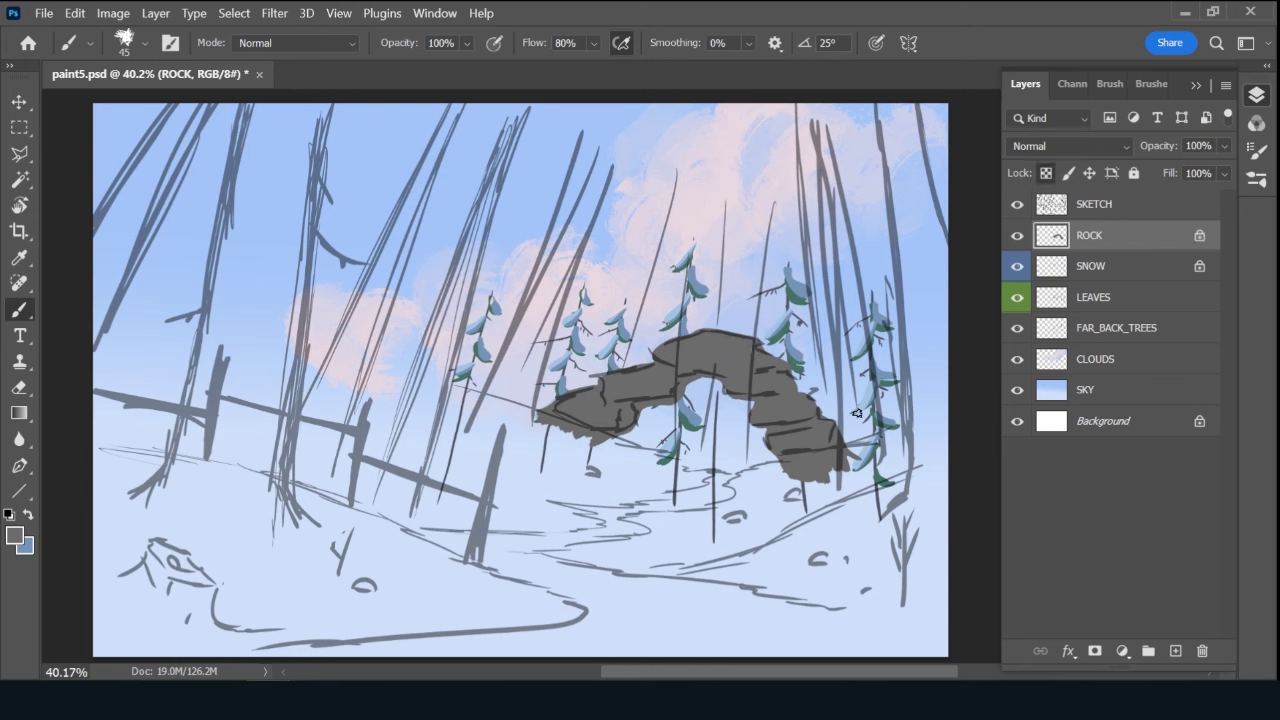
click(1151, 84)
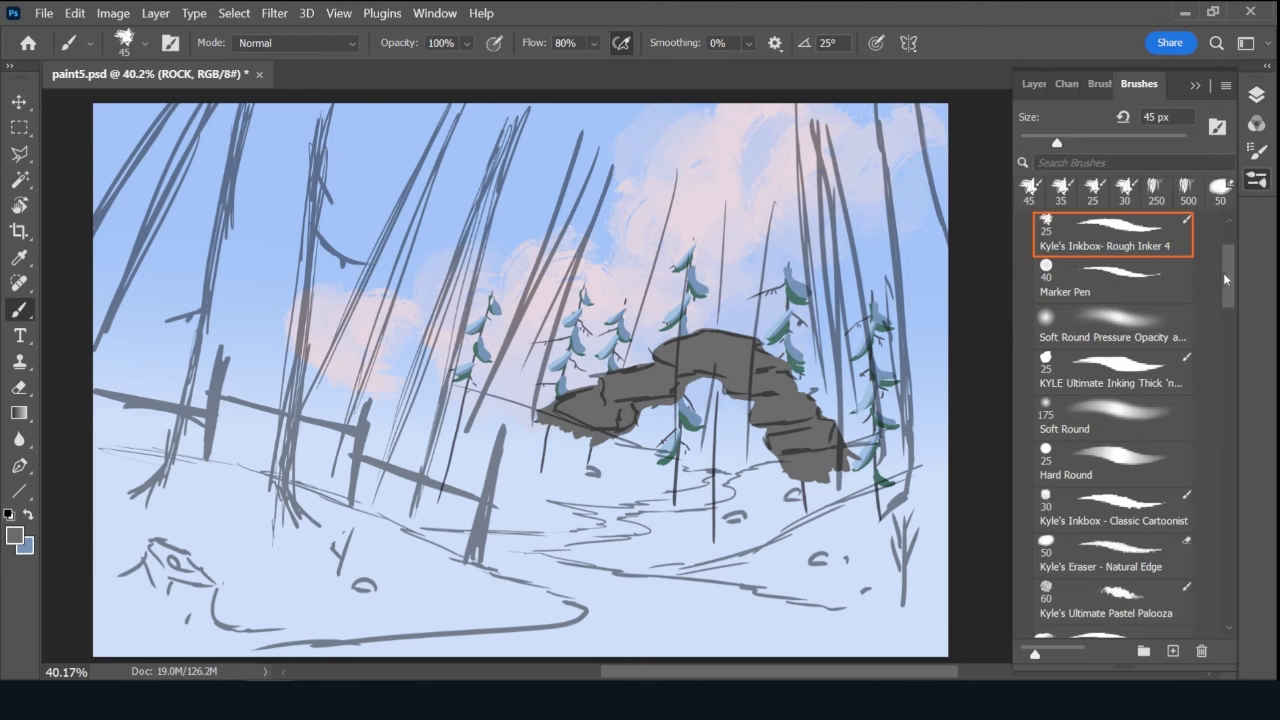
click(1183, 190)
click(1034, 84)
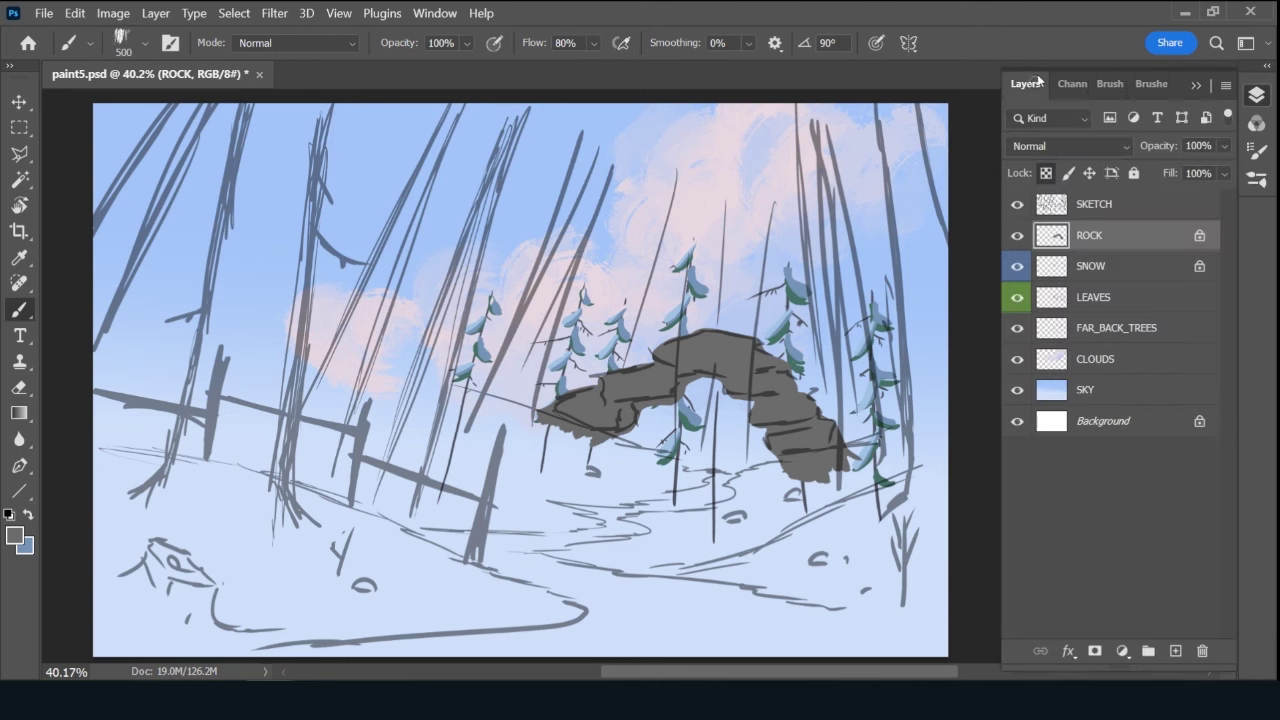
key(bracketleft)
key(bracketleft)
key(bracketleft)
key(bracketleft)
key(bracketleft)
key(bracketleft)
key(bracketleft)
key(bracketleft)
alt+click(618, 386)
drag(640, 412, 626, 418)
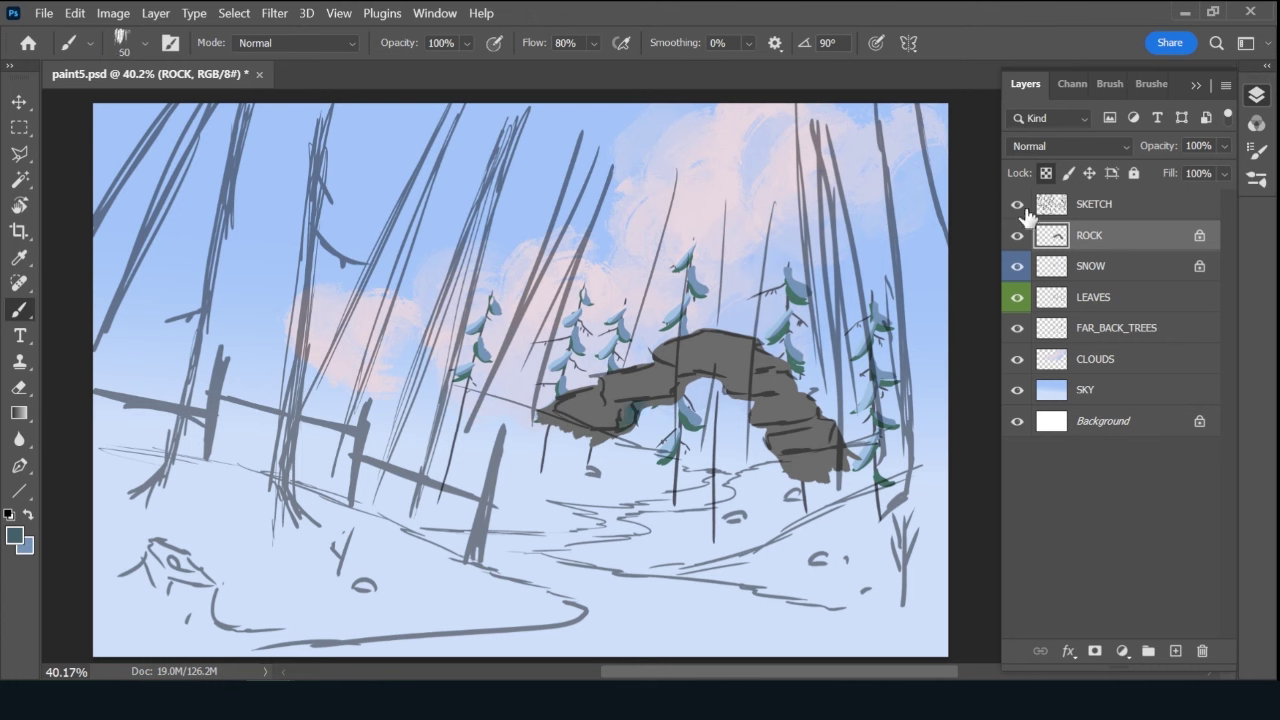
Shade the rock's left end with sampled blue-grey and teal, then switch to reddish grey and SKETCH.
key(bracketleft)
key(bracketleft)
key(bracketleft)
alt+click(580, 312)
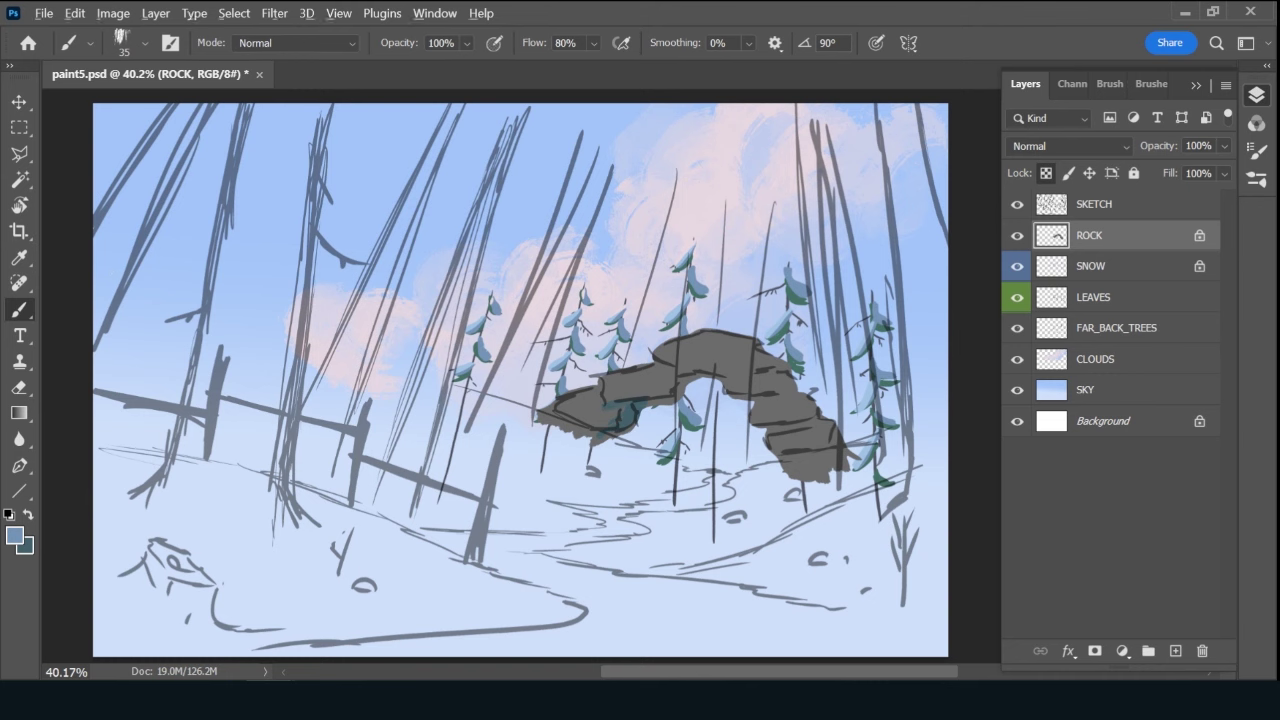
alt+click(665, 455)
alt+click(633, 366)
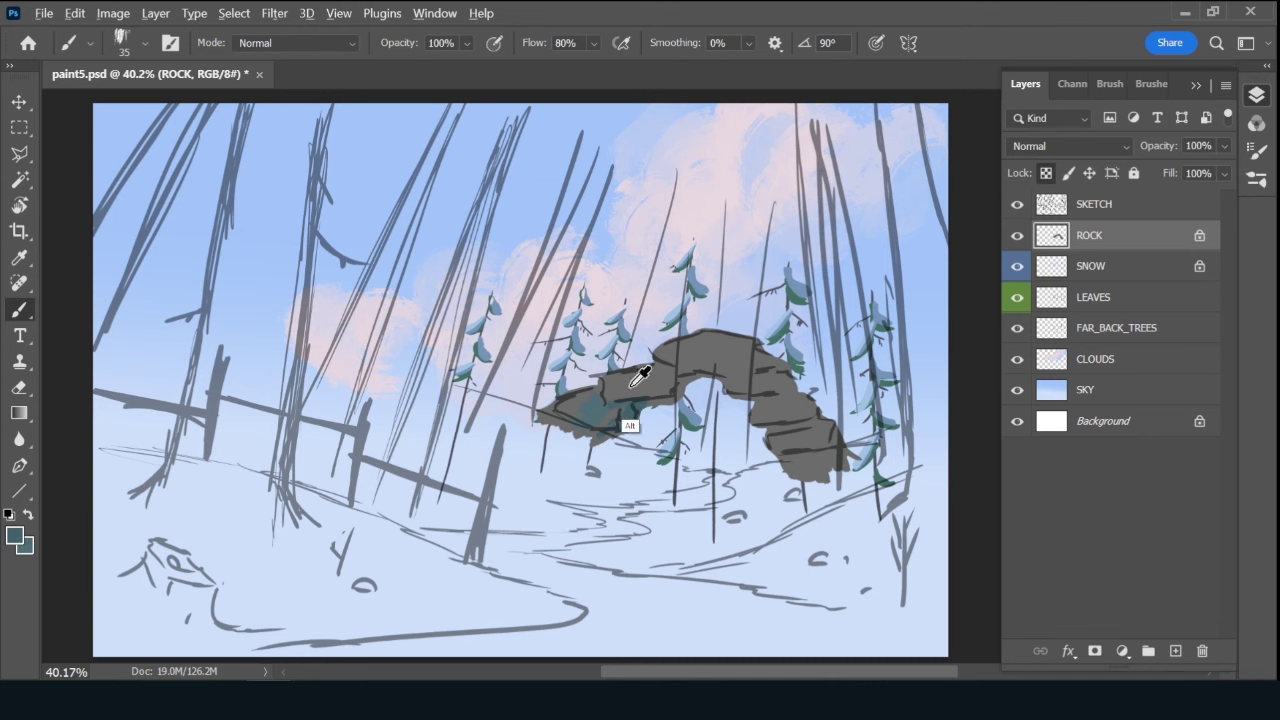
click(15, 536)
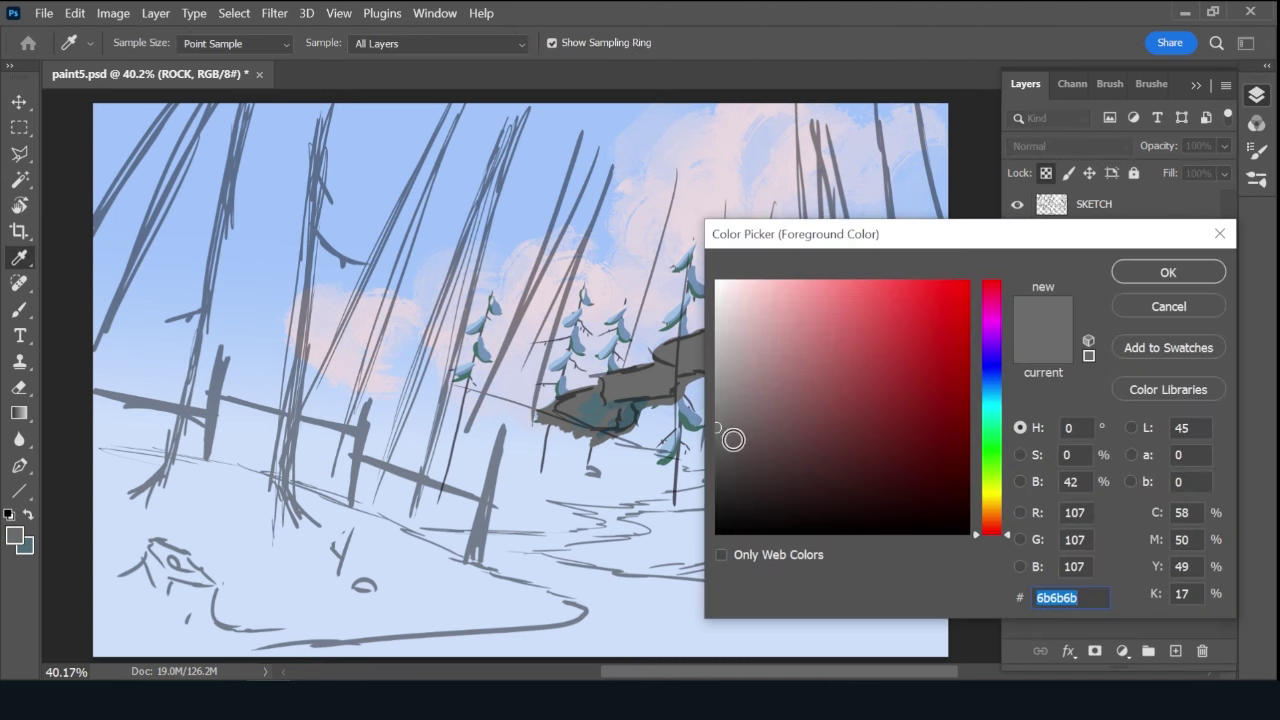
click(914, 363)
click(1168, 272)
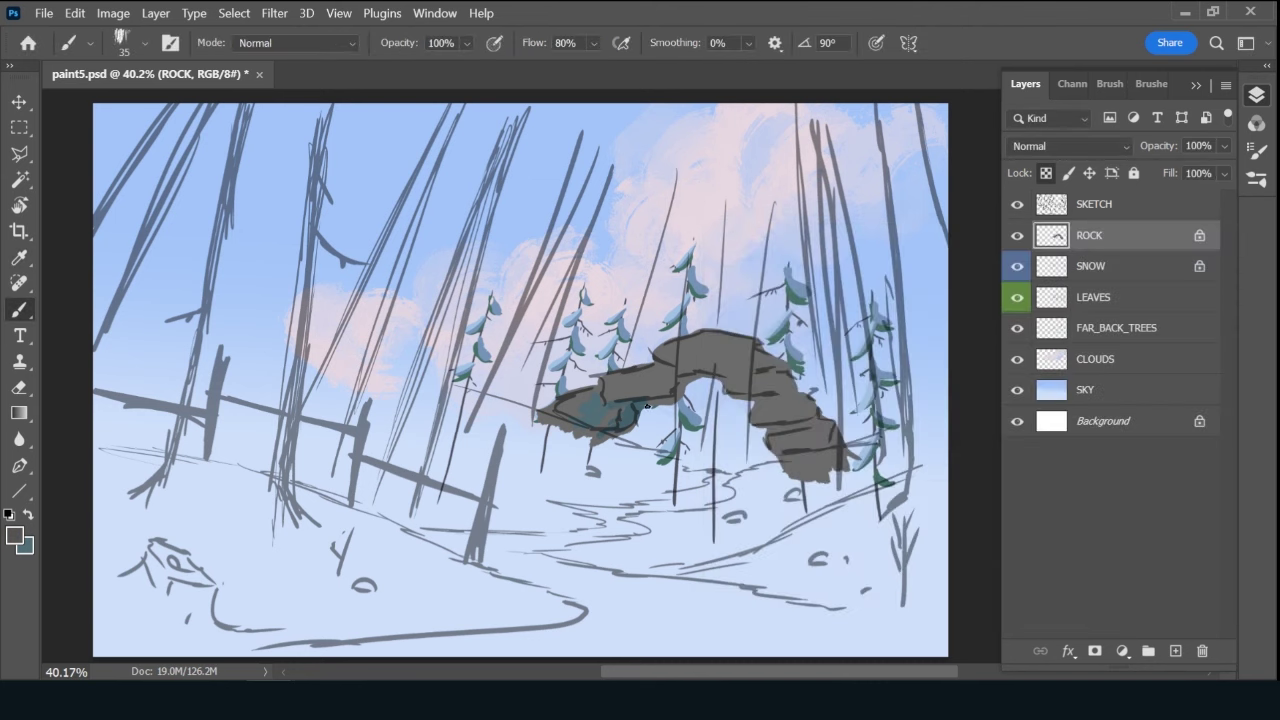
key(bracketleft)
key(bracketleft)
click(1132, 205)
Fade the SKETCH layer to 31% opacity and paint dark strokes across the arch on ROCK.
drag(1167, 141, 1160, 152)
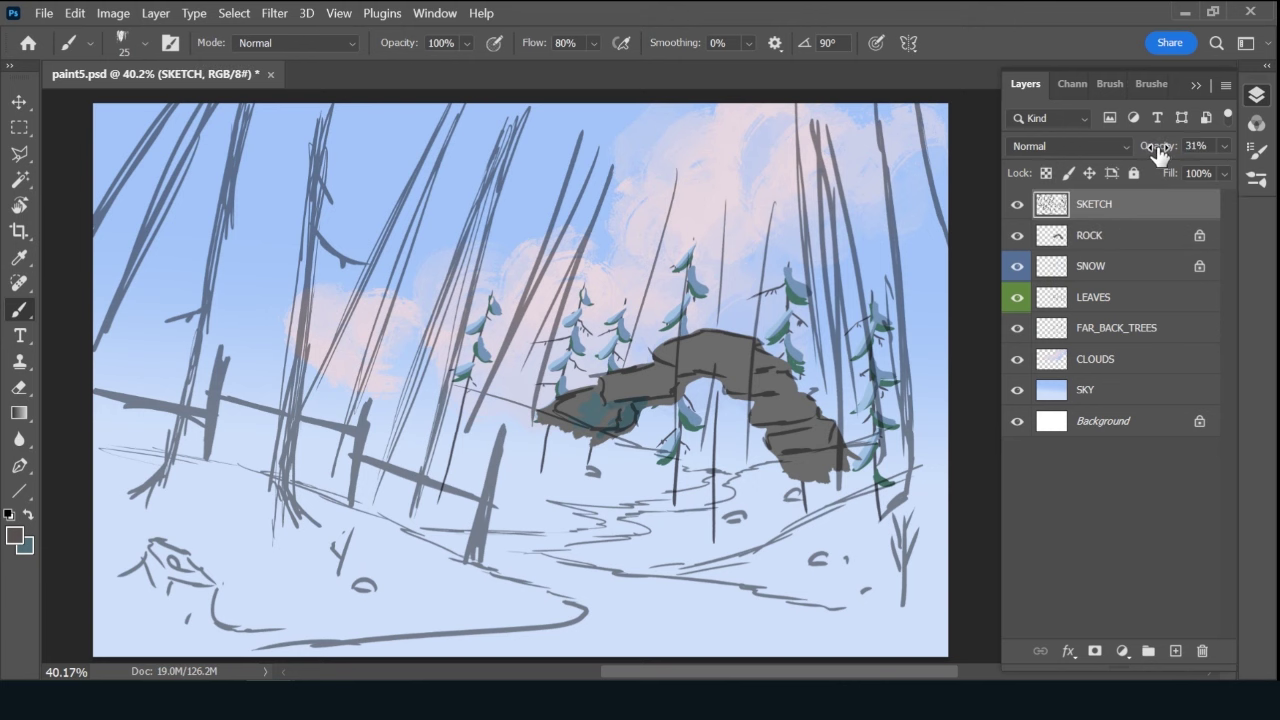
click(1140, 238)
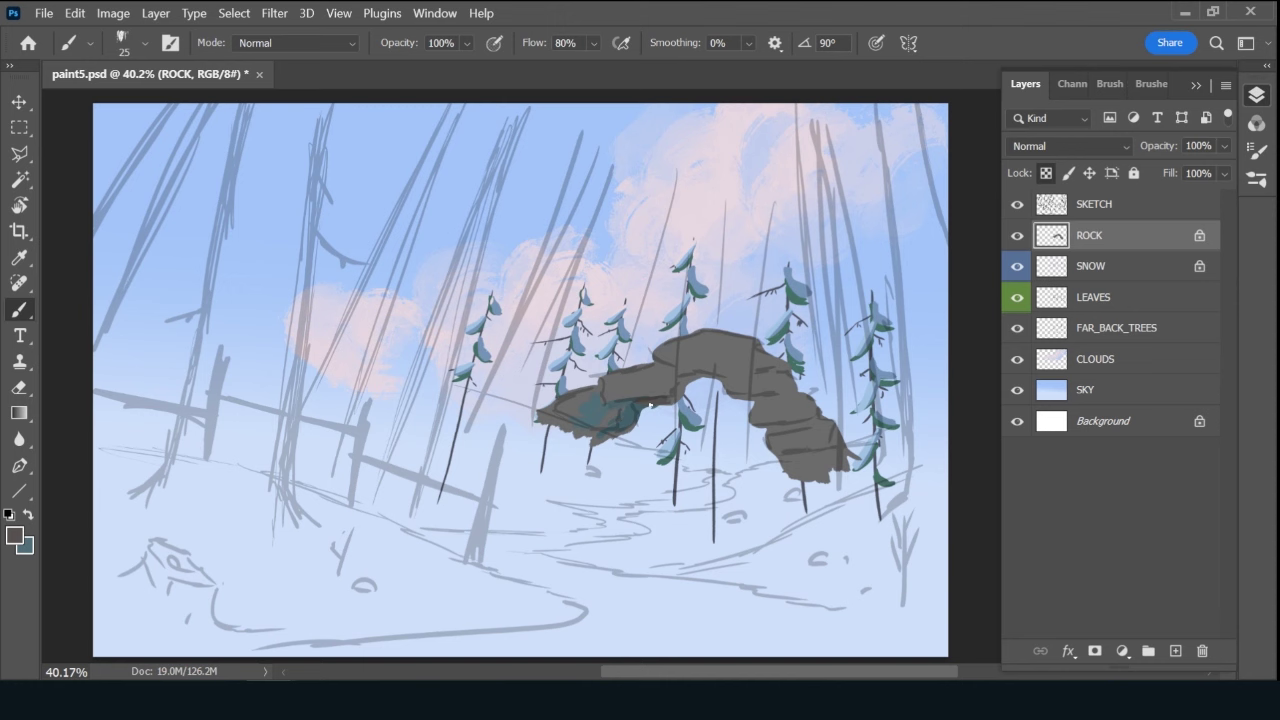
key(bracketright)
key(bracketright)
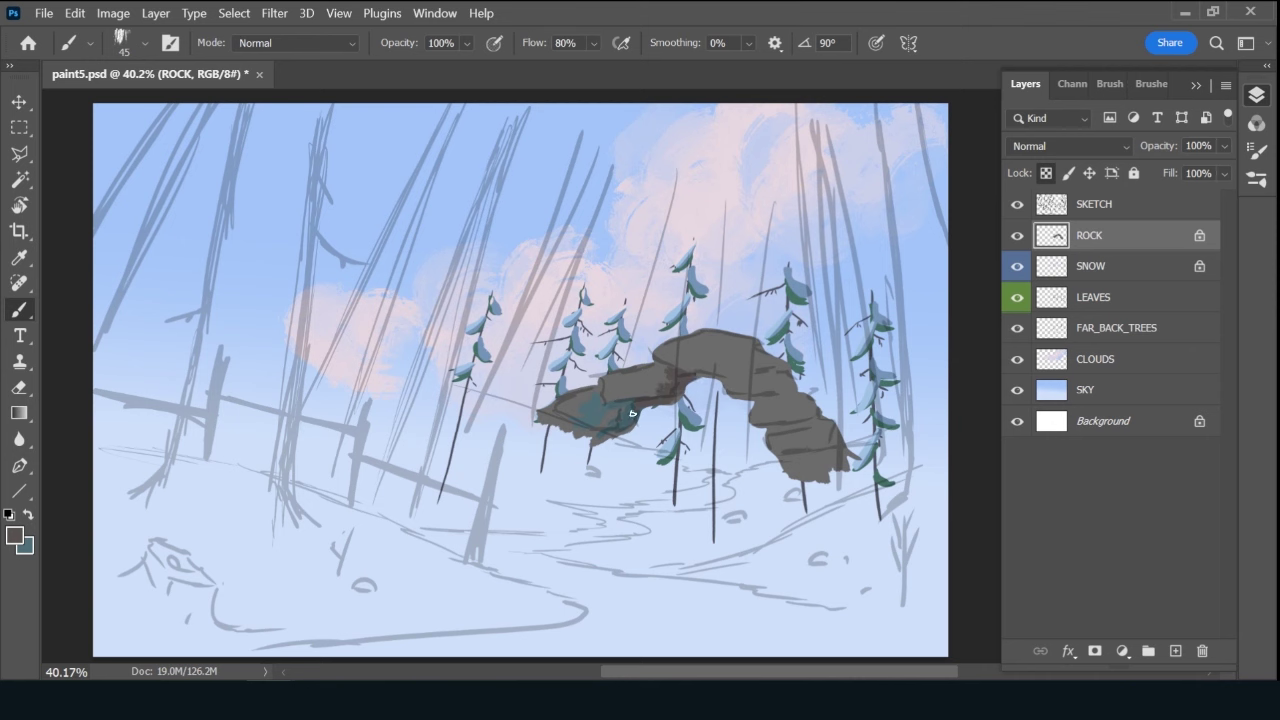
mouse_move(630, 406)
mouse_down()
mouse_move(606, 410)
mouse_move(632, 412)
mouse_move(608, 437)
mouse_move(610, 422)
mouse_up()
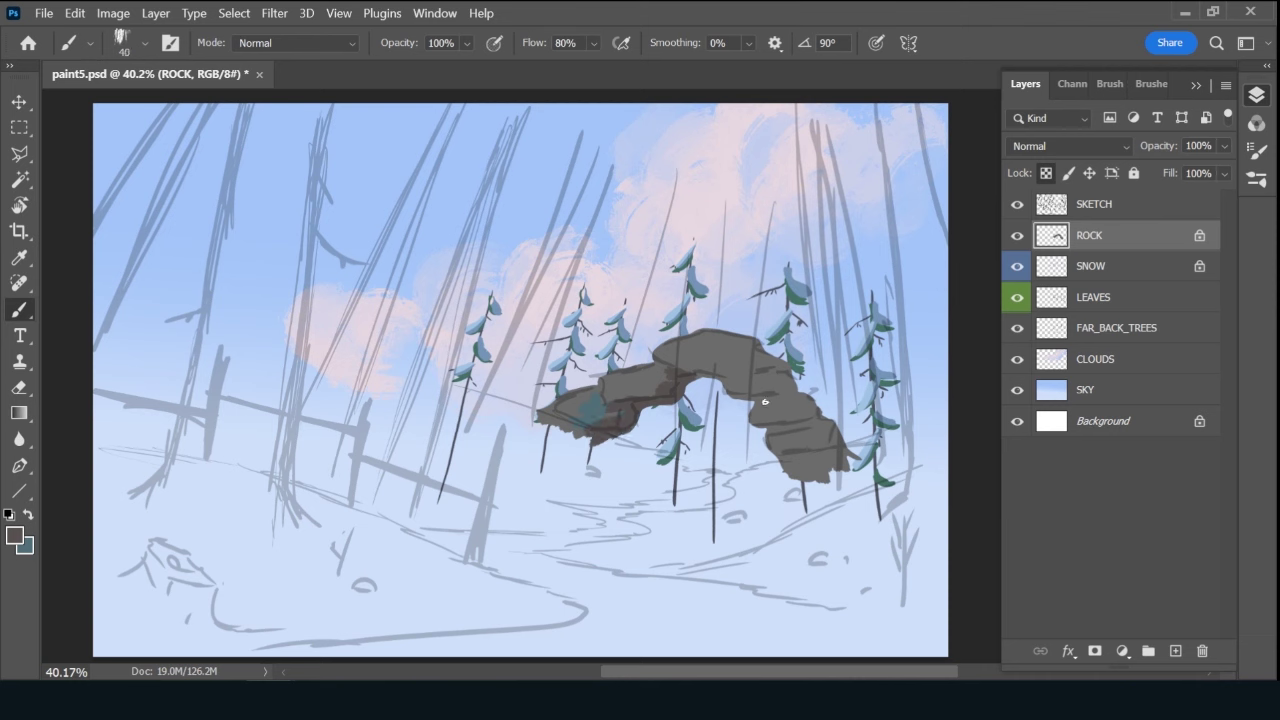
key(bracketleft)
key(bracketleft)
key(bracketleft)
drag(820, 416, 776, 430)
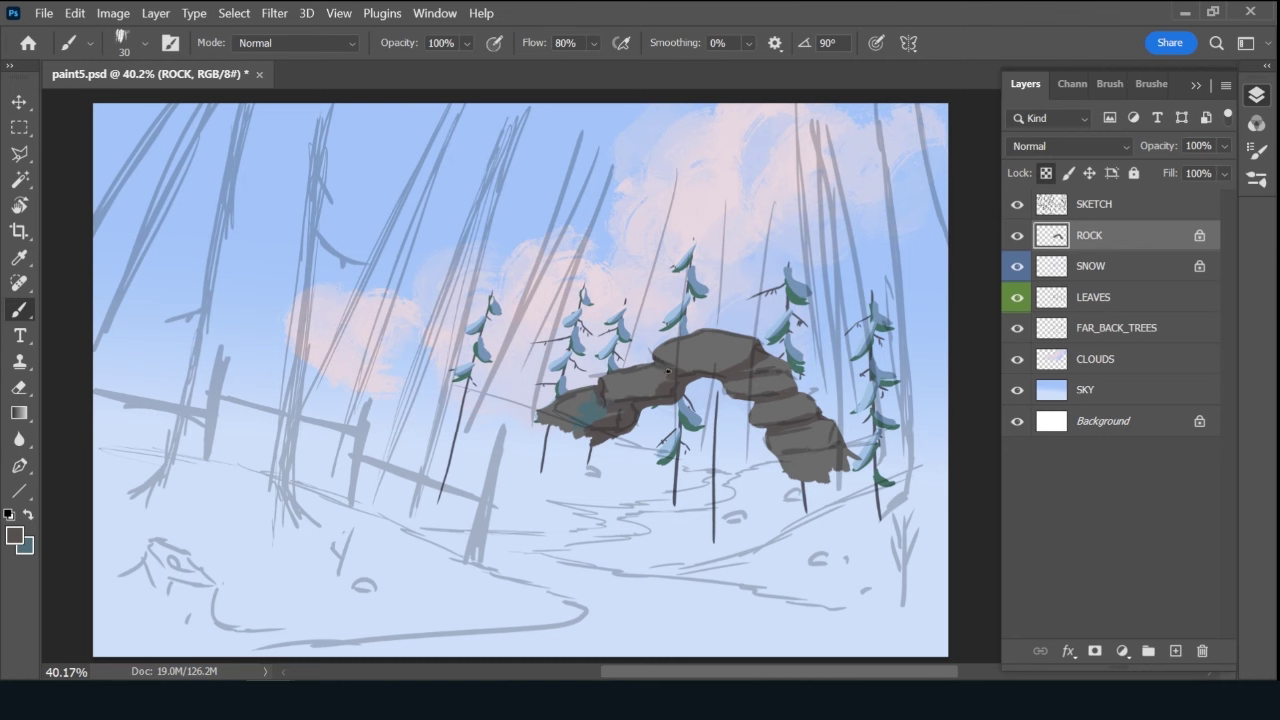
Cover the teal patch on the arch's left end with sampled grey rock colour.
key(bracketright)
key(bracketright)
key(bracketright)
drag(593, 419, 570, 428)
key(x)
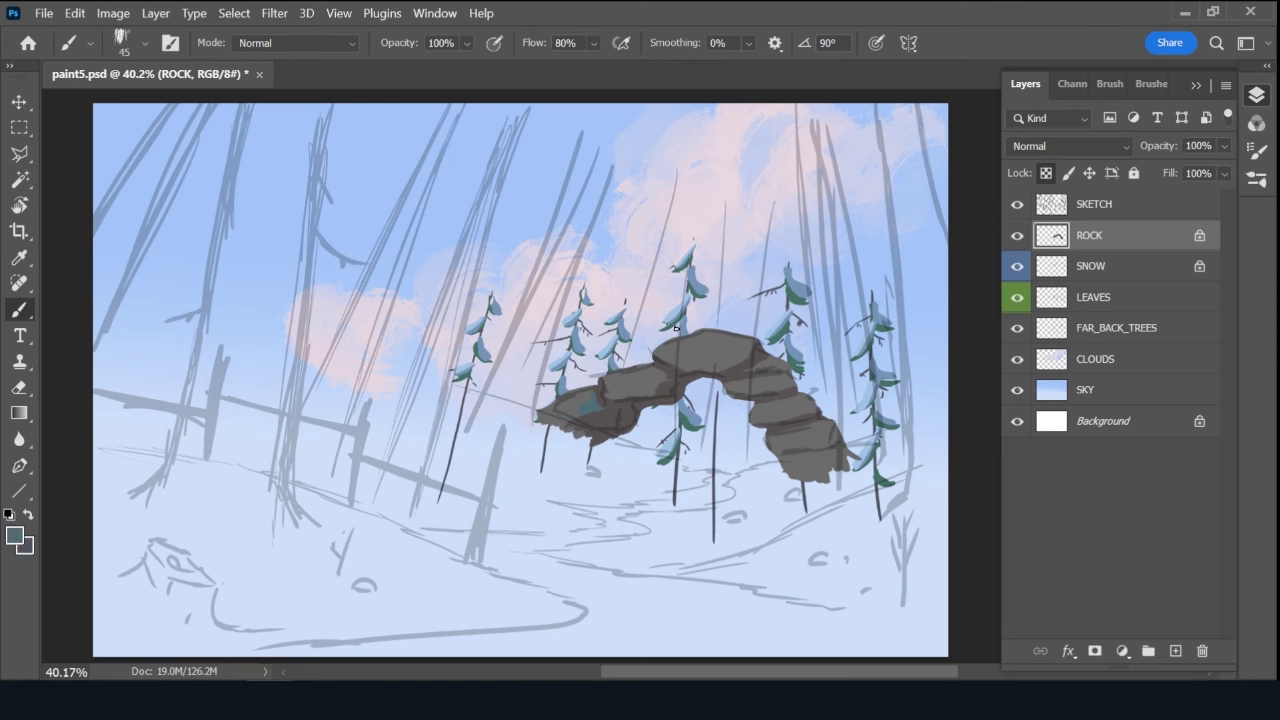
alt+click(600, 412)
drag(566, 417, 589, 399)
Sample several rock colours from the arch's left end and lower edge.
alt+click(605, 410)
alt+click(587, 442)
alt+click(588, 415)
alt+click(590, 418)
key(alt)
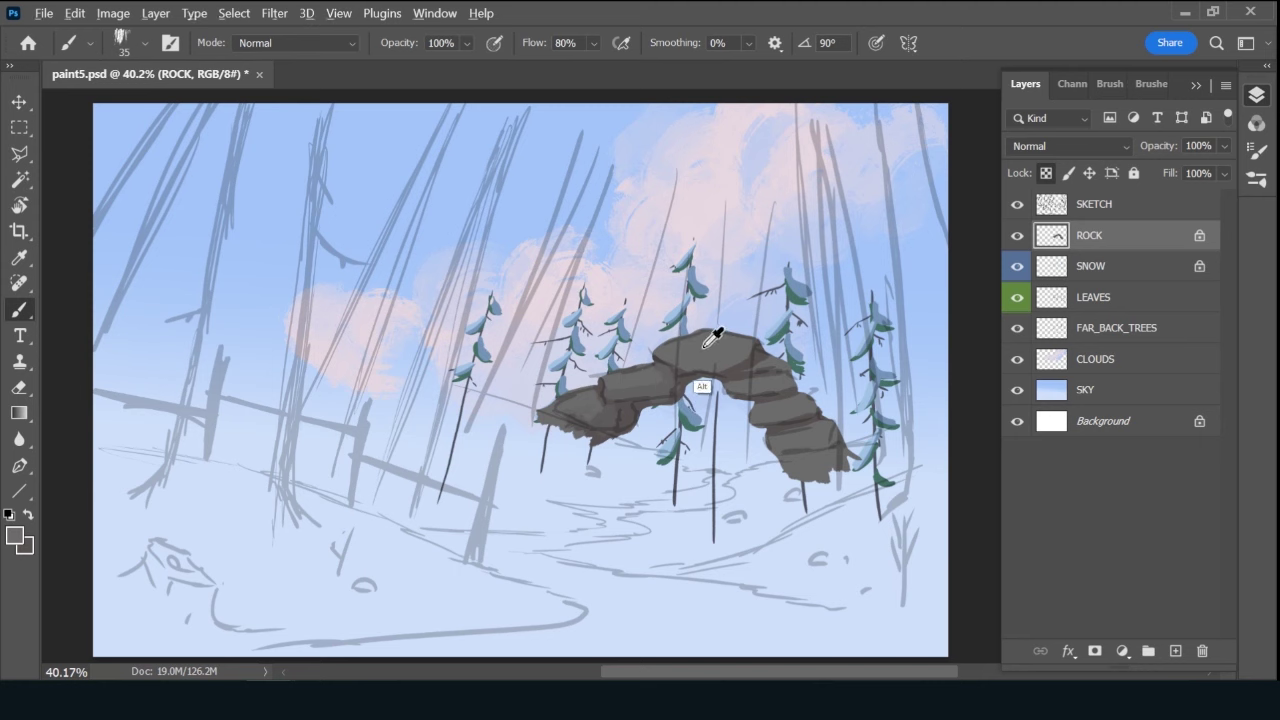
Pick mid grey 6b6b6b and fill out the rock arch's top-left edge.
click(15, 537)
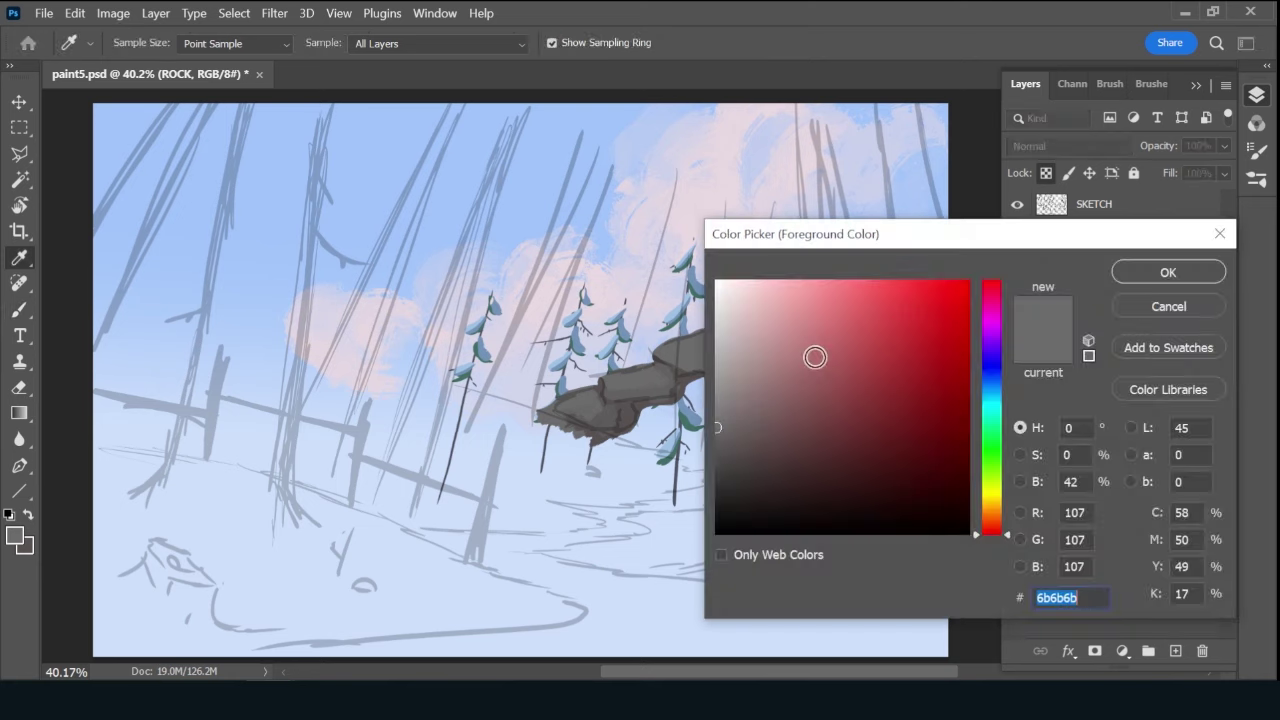
drag(814, 354, 723, 405)
click(1168, 272)
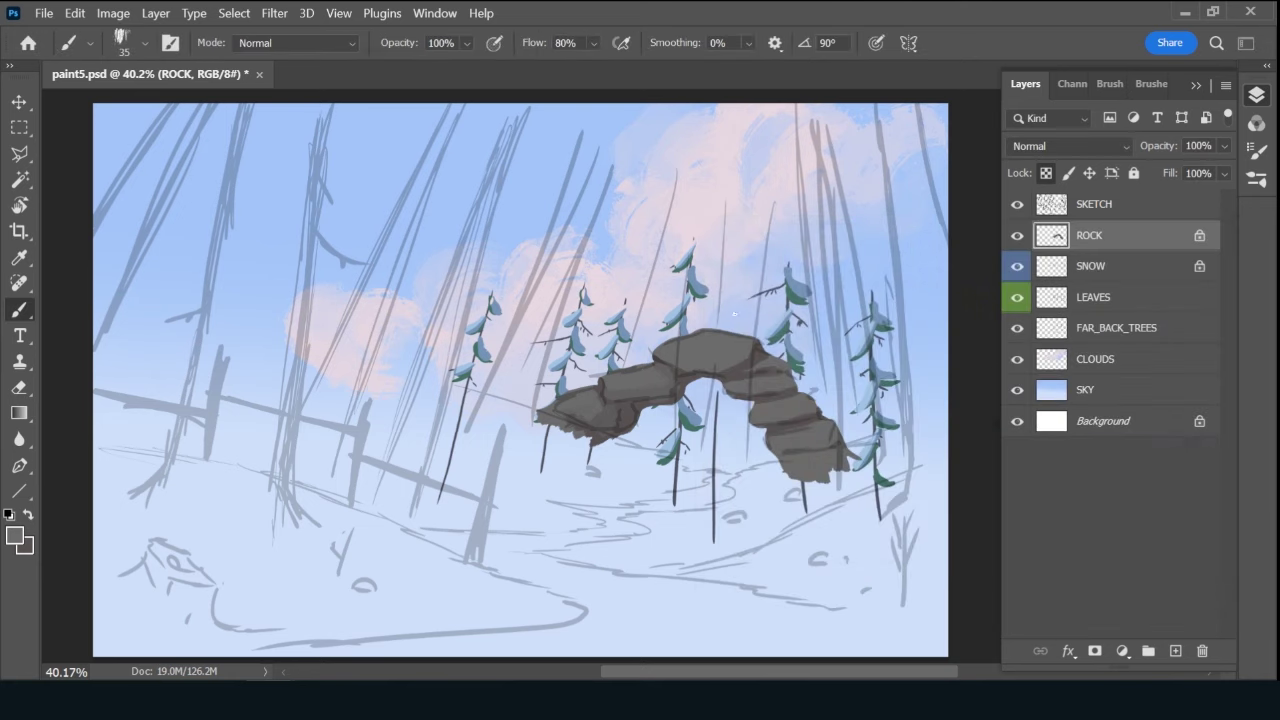
drag(707, 334, 663, 349)
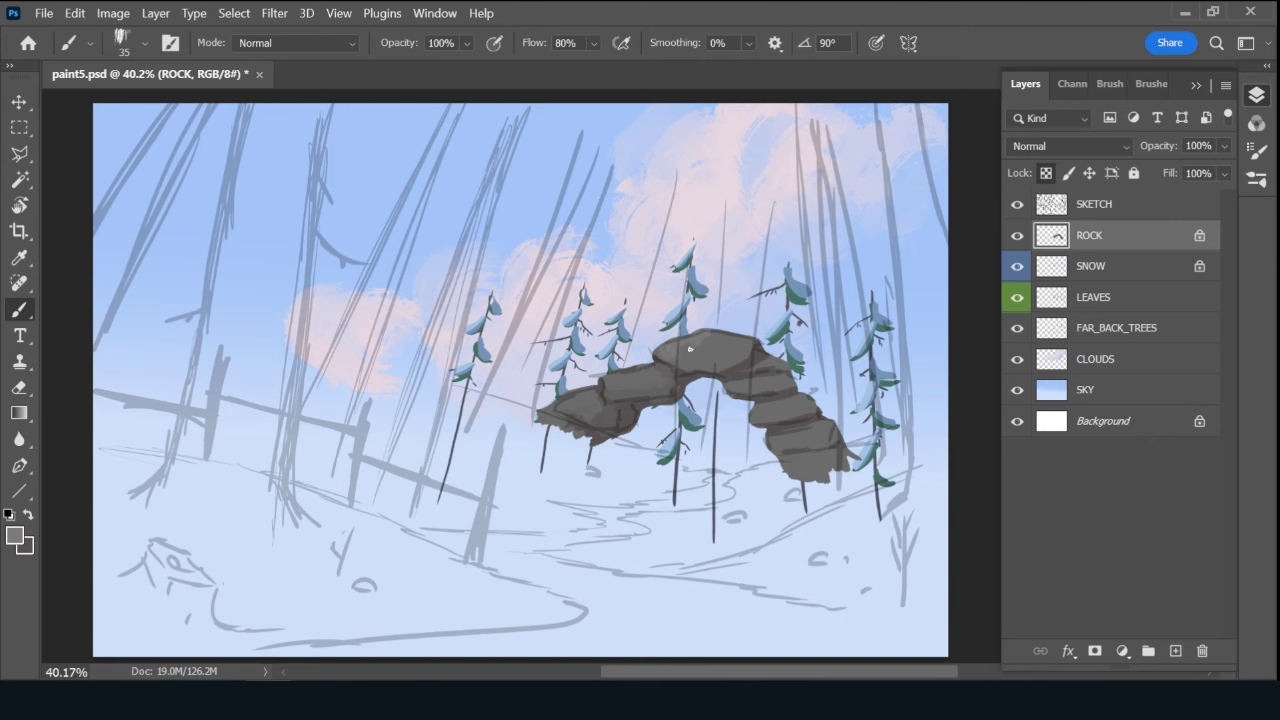
drag(663, 349, 695, 341)
Sample rock greys, add a darker stroke on the rock top, and save.
key(alt)
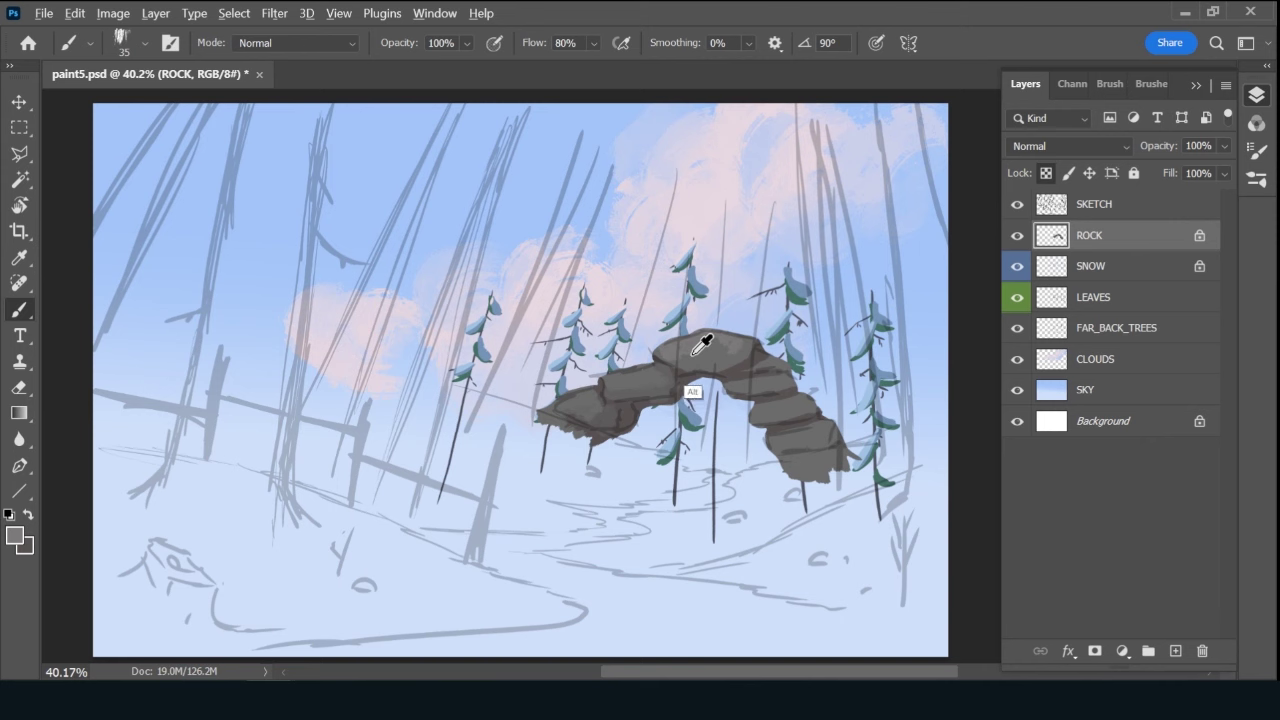
alt+click(702, 345)
alt+click(690, 340)
drag(617, 389, 647, 388)
alt+click(769, 360)
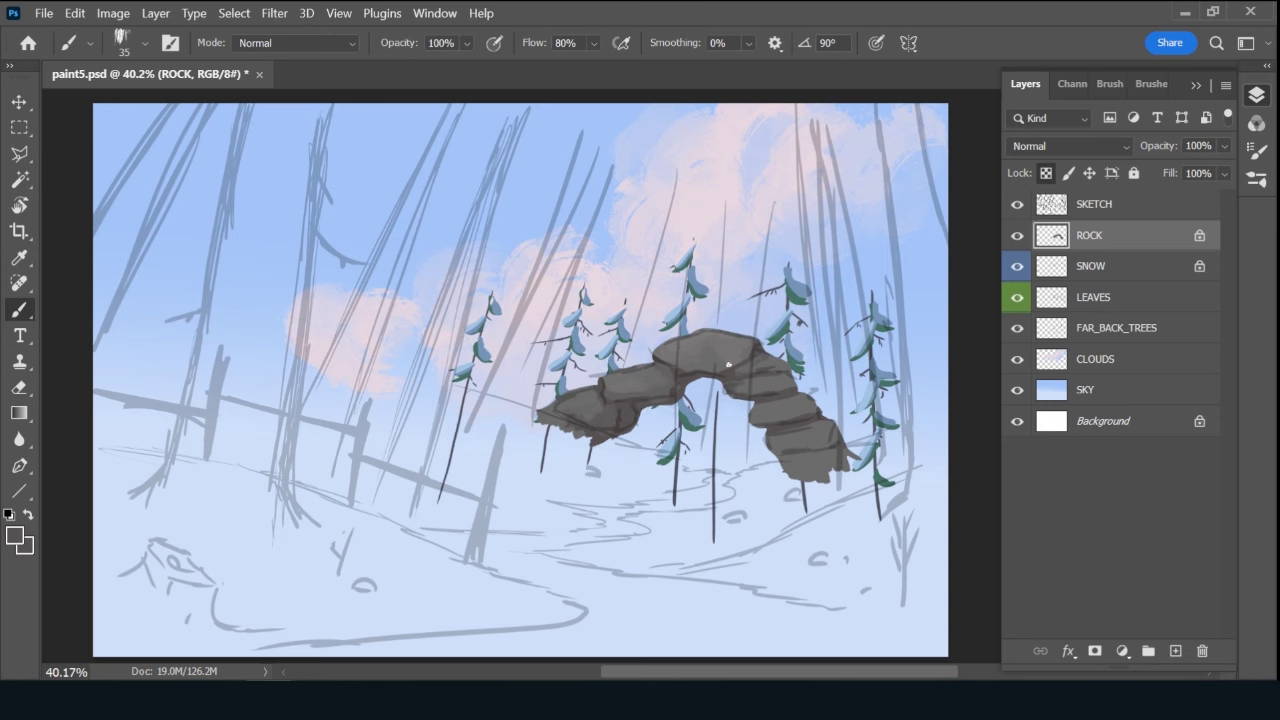
key(ctrl+s)
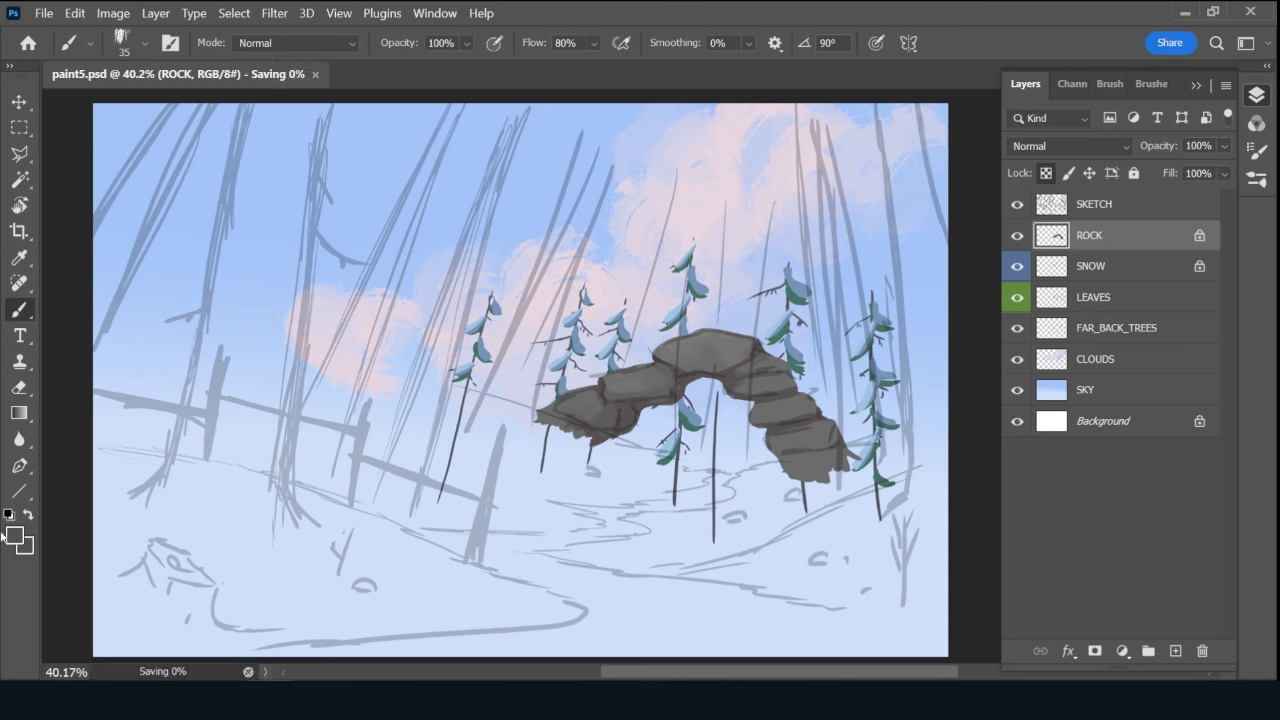
Paint a short dark crack with a size-20 brush, then hide the SKETCH layer.
click(14, 536)
click(745, 451)
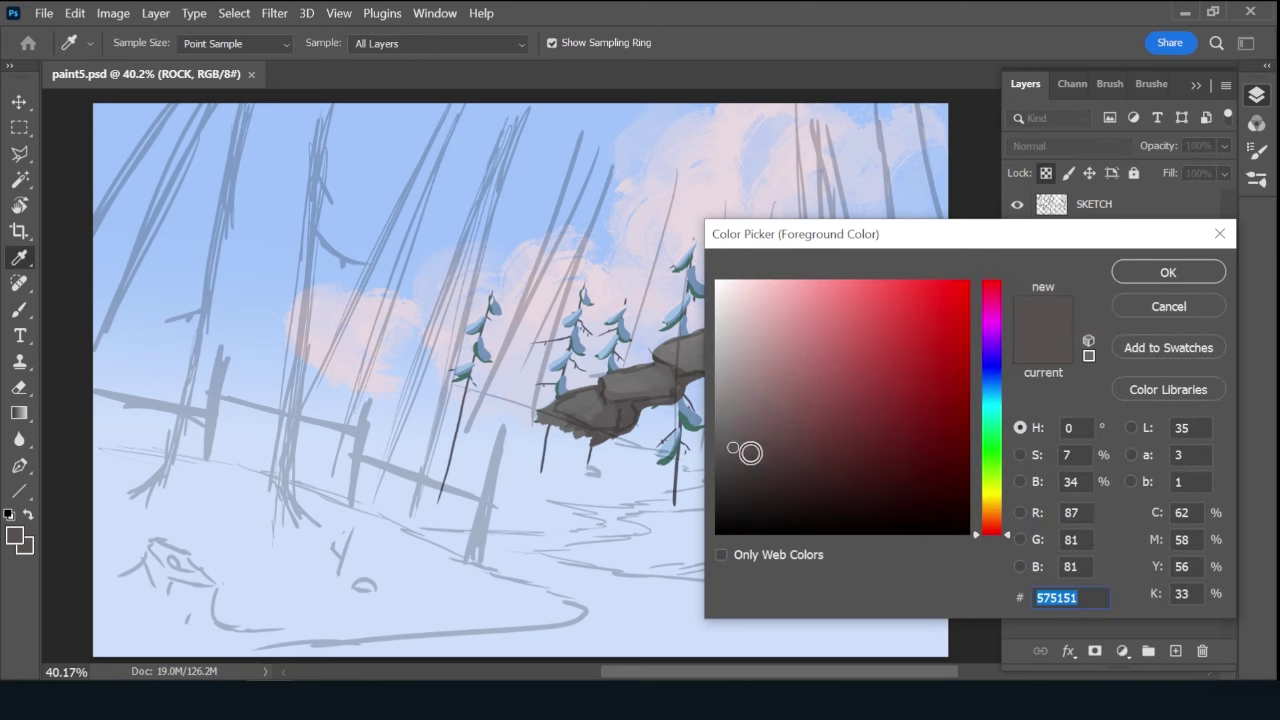
click(1155, 280)
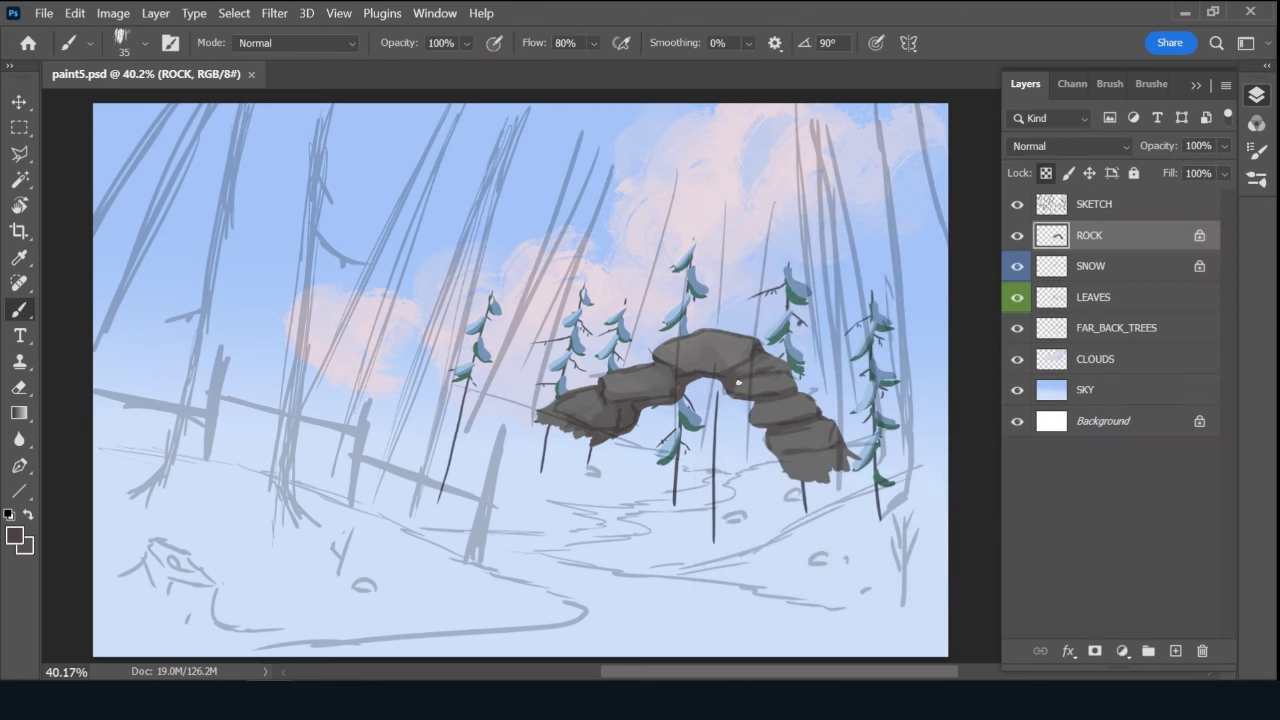
key(bracketleft)
key(bracketleft)
key(bracketleft)
mouse_move(790, 370)
mouse_down()
mouse_move(728, 381)
mouse_move(752, 358)
mouse_up()
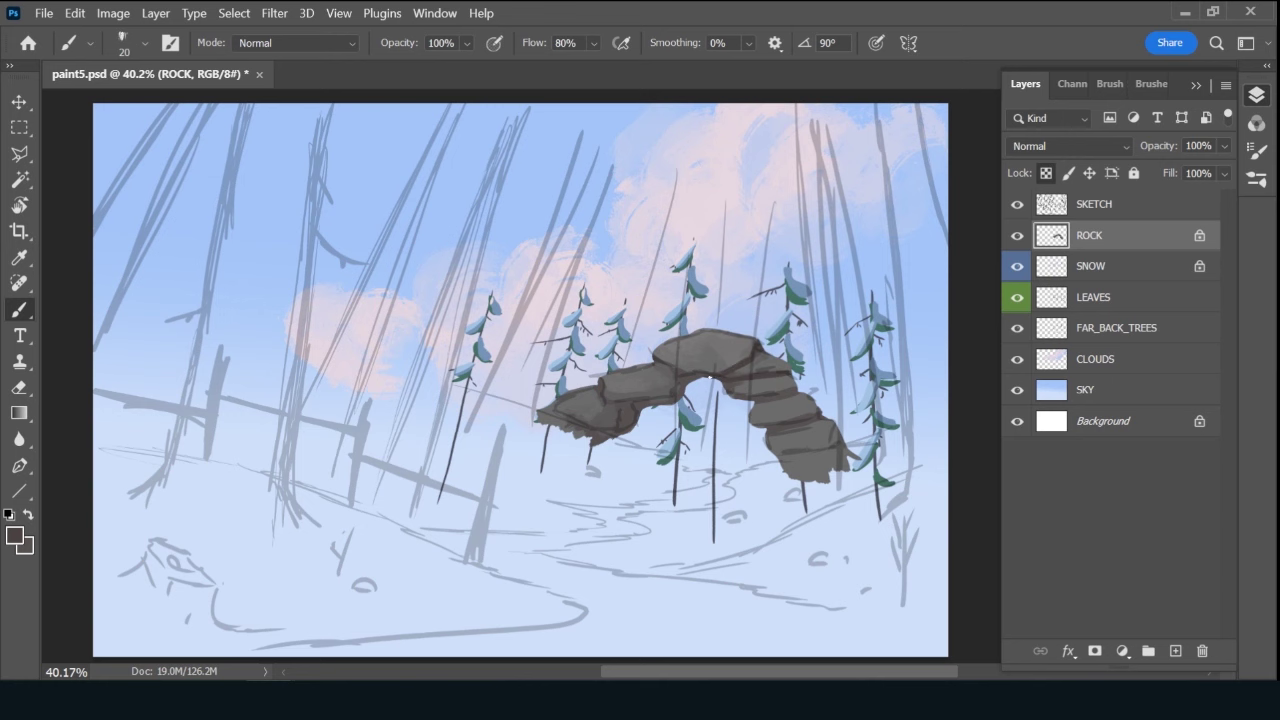
click(1017, 204)
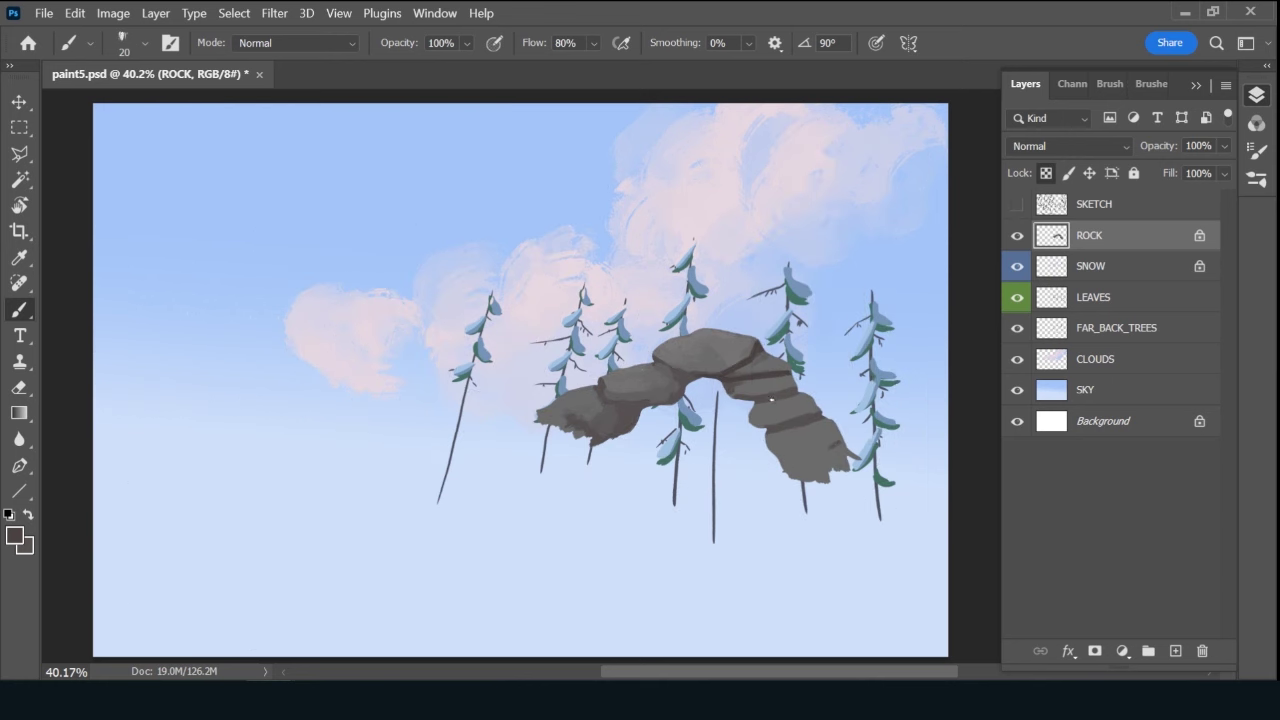
Toggle ROCK's transparency lock and sample several rock greys with a size-40 brush.
key(bracketright)
key(bracketright)
key(slash)
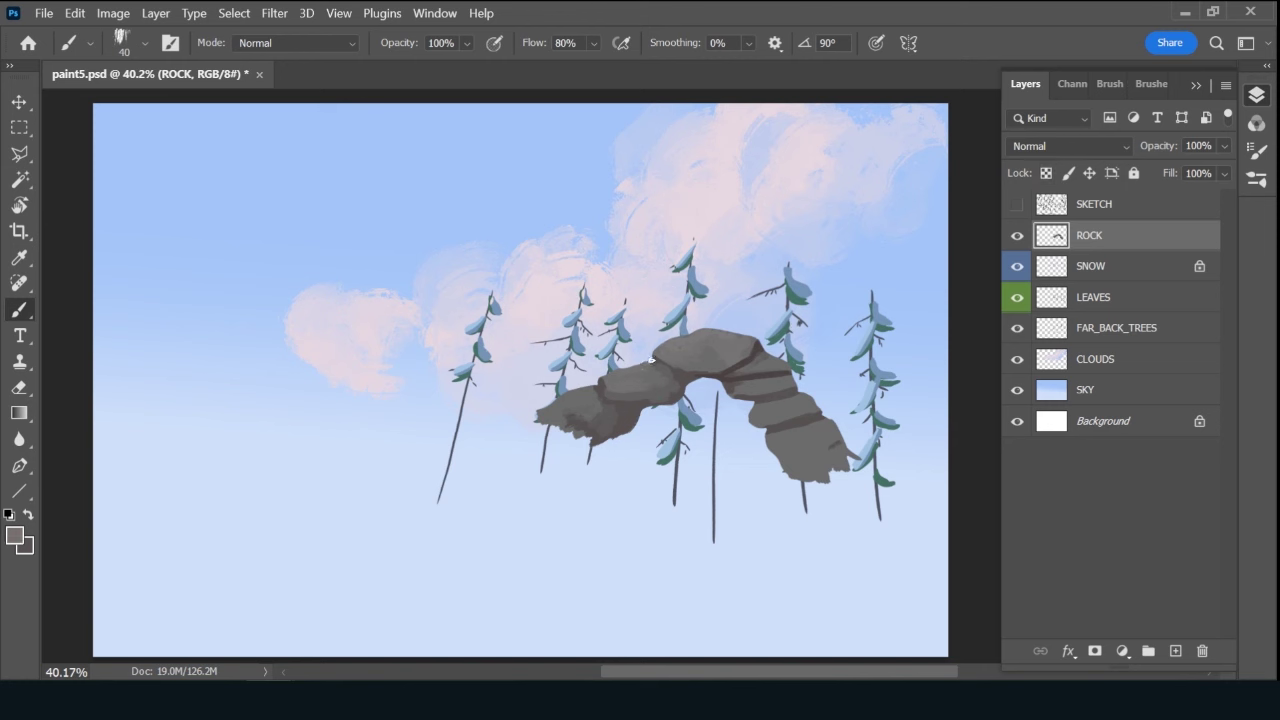
key(slash)
alt+click(611, 388)
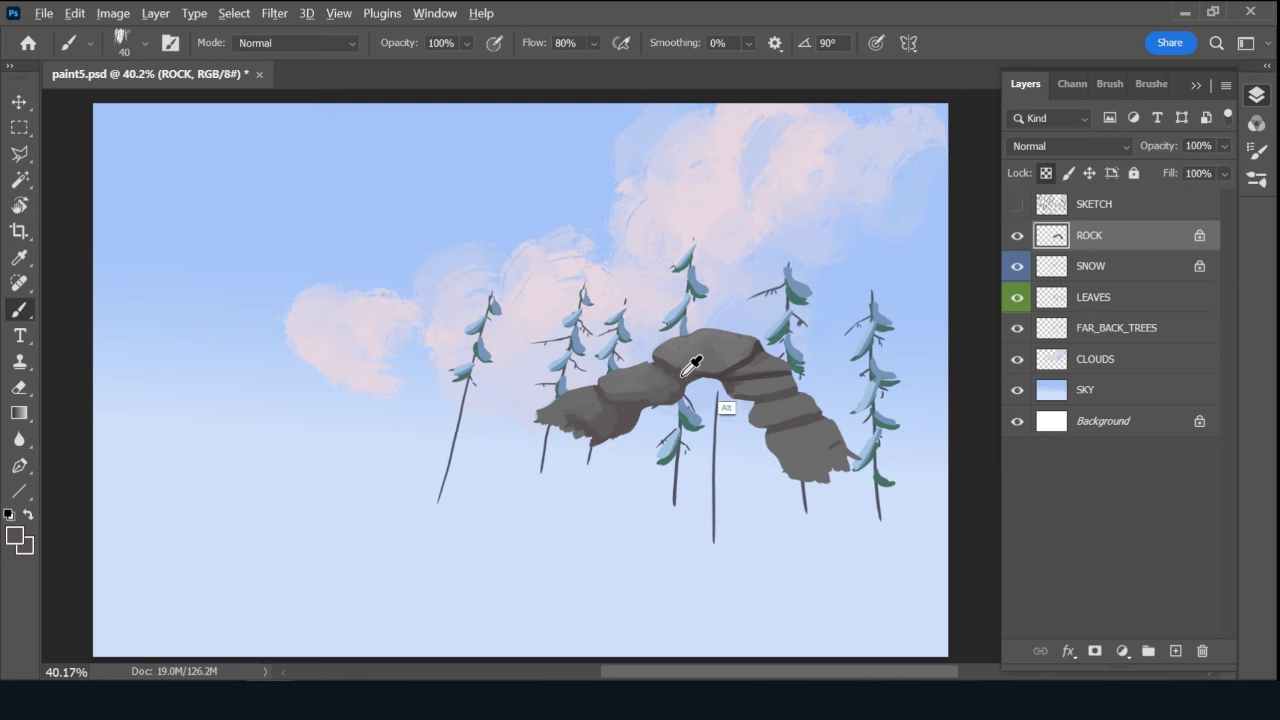
alt+click(682, 370)
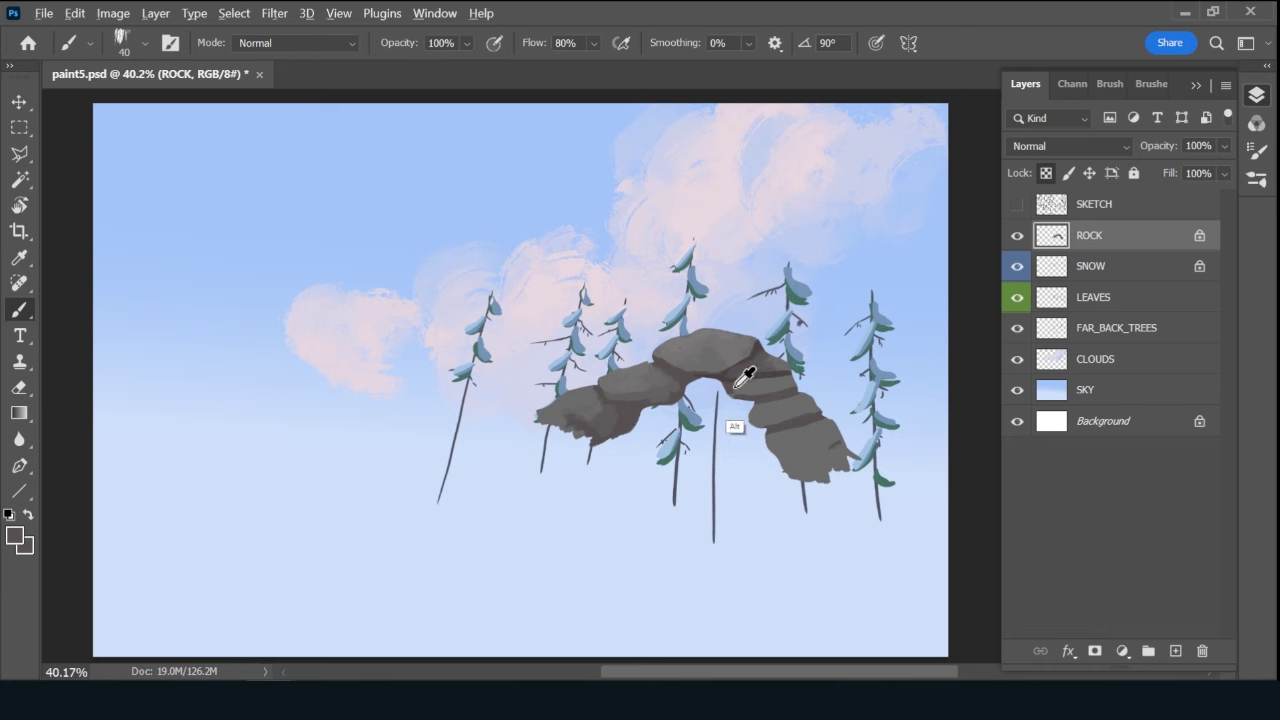
alt+click(738, 384)
alt+click(665, 387)
Brush darker grey over the lower-right rock chunk, shrinking the brush to 25.
key(slash)
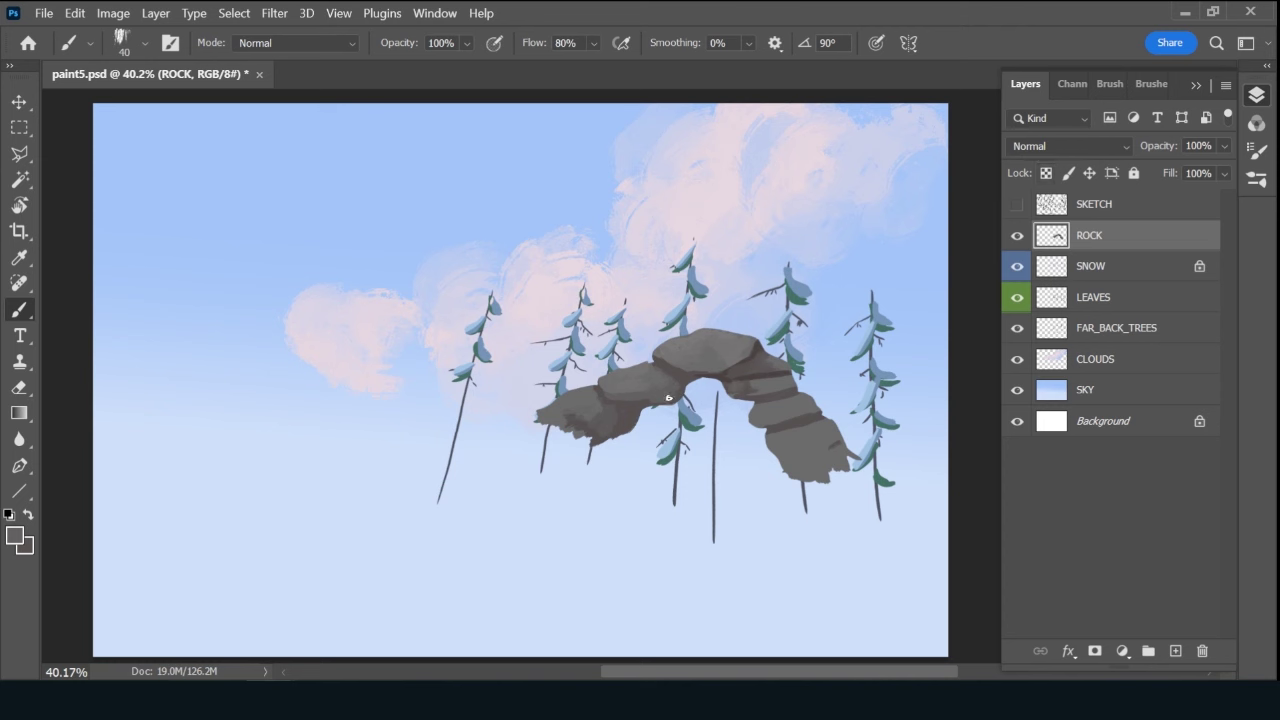
key(slash)
key(alt)
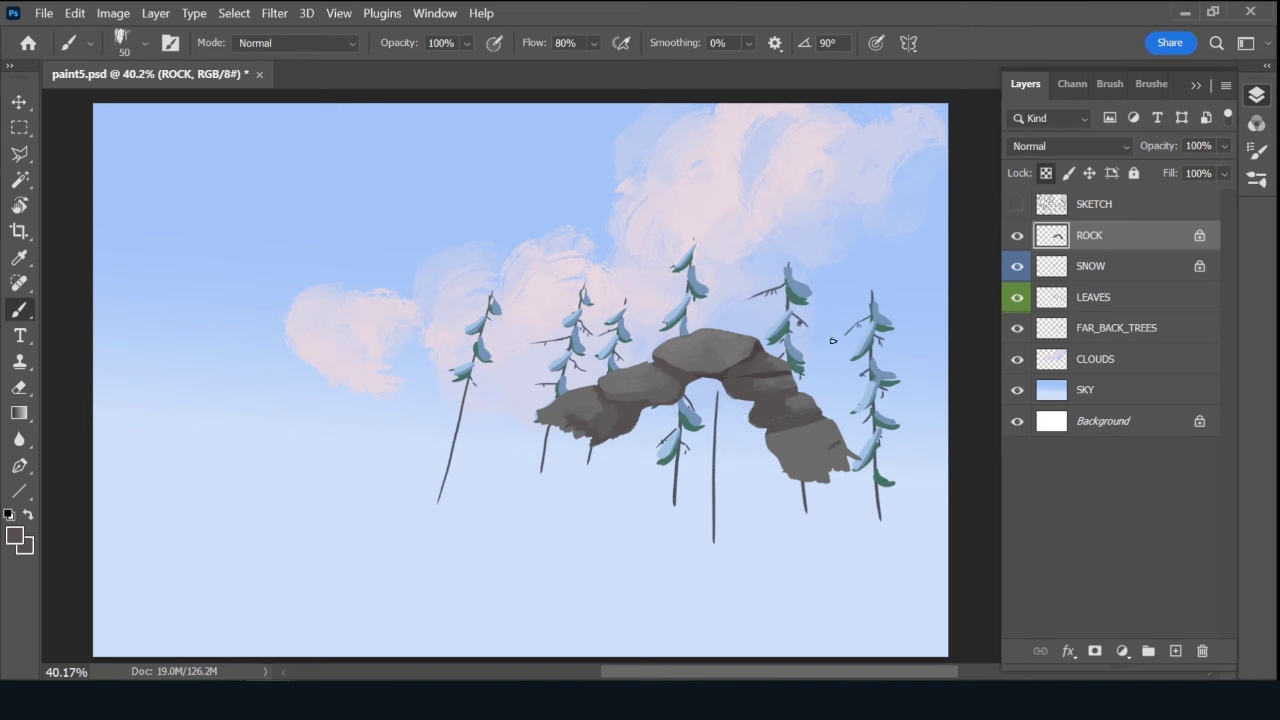
mouse_move(792, 432)
mouse_down()
mouse_move(810, 477)
mouse_move(820, 462)
mouse_up()
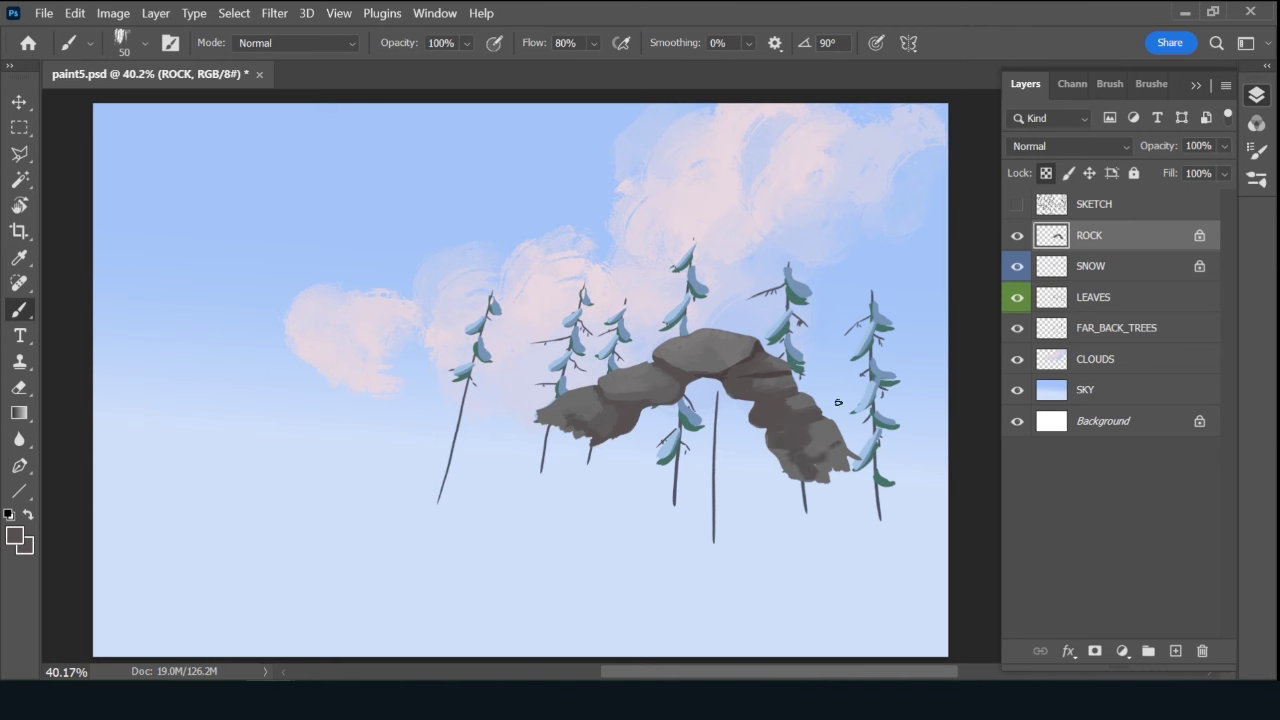
key(bracketleft)
key(bracketleft)
key(bracketleft)
alt+click(757, 348)
key(bracketleft)
key(bracketleft)
key(bracketleft)
key(bracketleft)
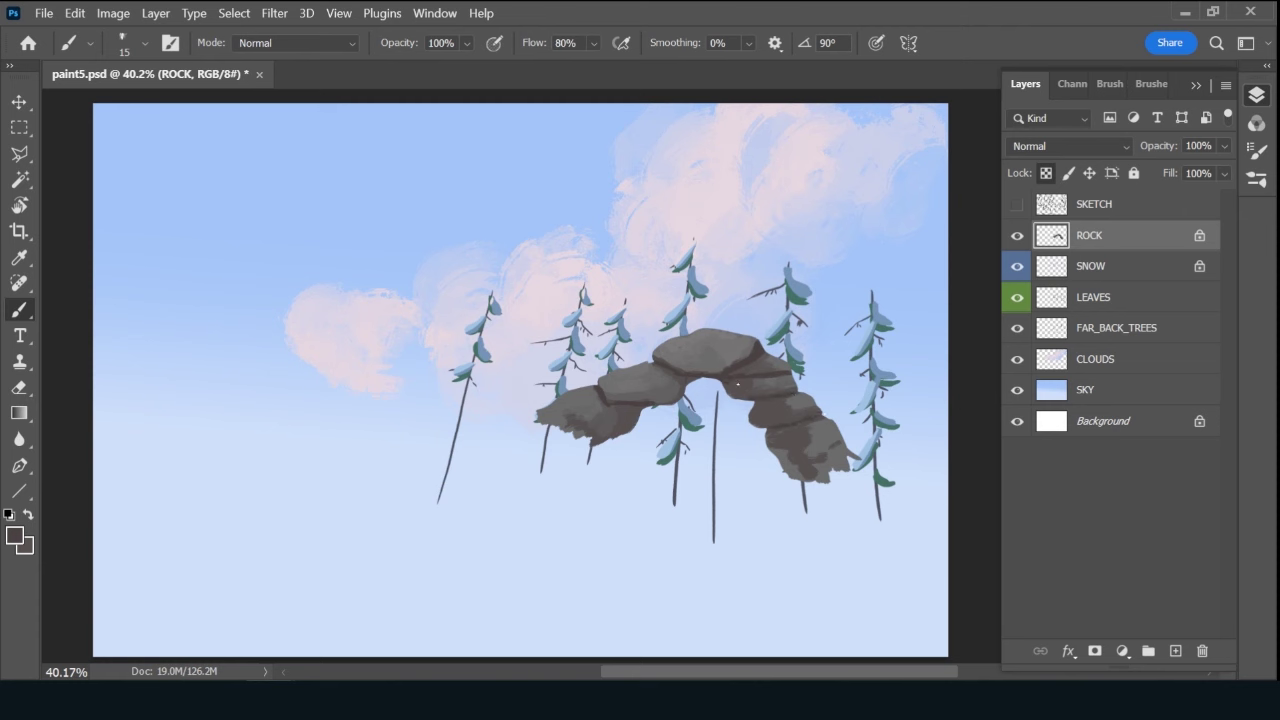
Add short dark crack marks on the left slab, arch top and right side, then save.
key(bracketright)
drag(594, 399, 588, 400)
key(ctrl+z)
key(bracketleft)
drag(629, 383, 645, 378)
drag(692, 344, 700, 340)
drag(806, 433, 822, 439)
key(ctrl+s)
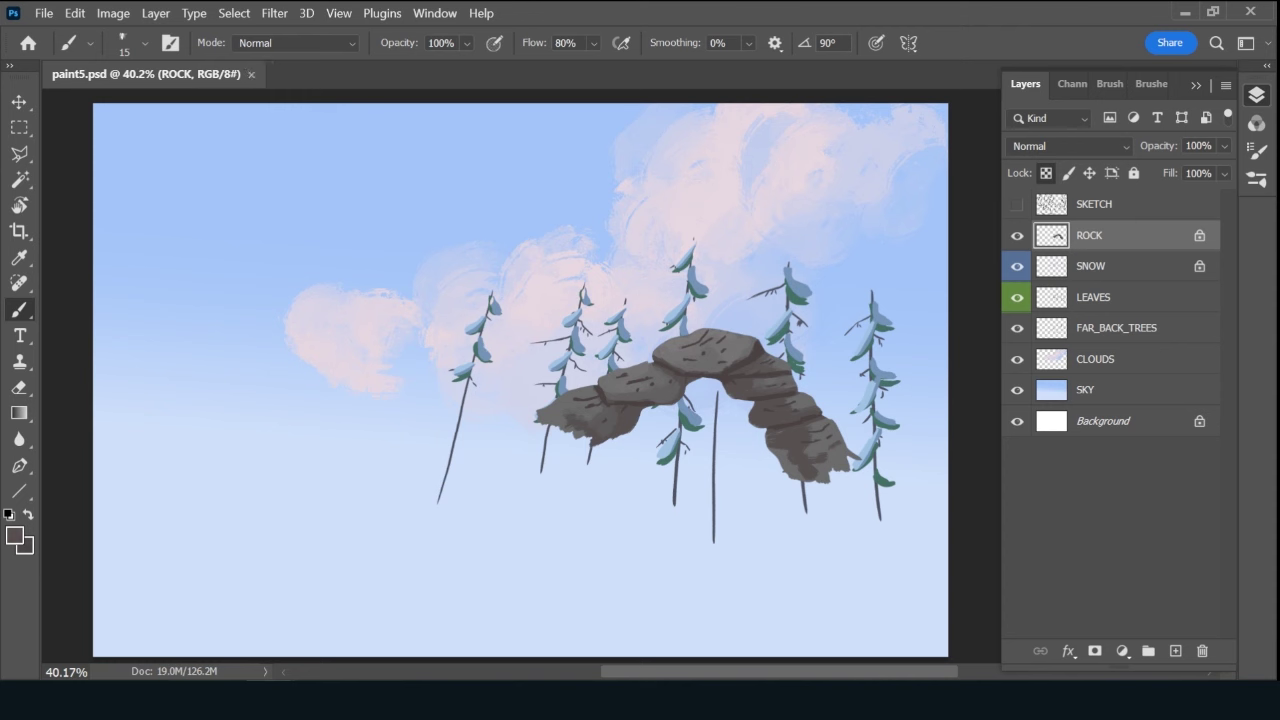
Paint a light grey 979191 highlight along the rock top, undoing a stray blue stroke.
alt+click(372, 175)
drag(688, 346, 705, 342)
key(ctrl+z)
alt+click(678, 337)
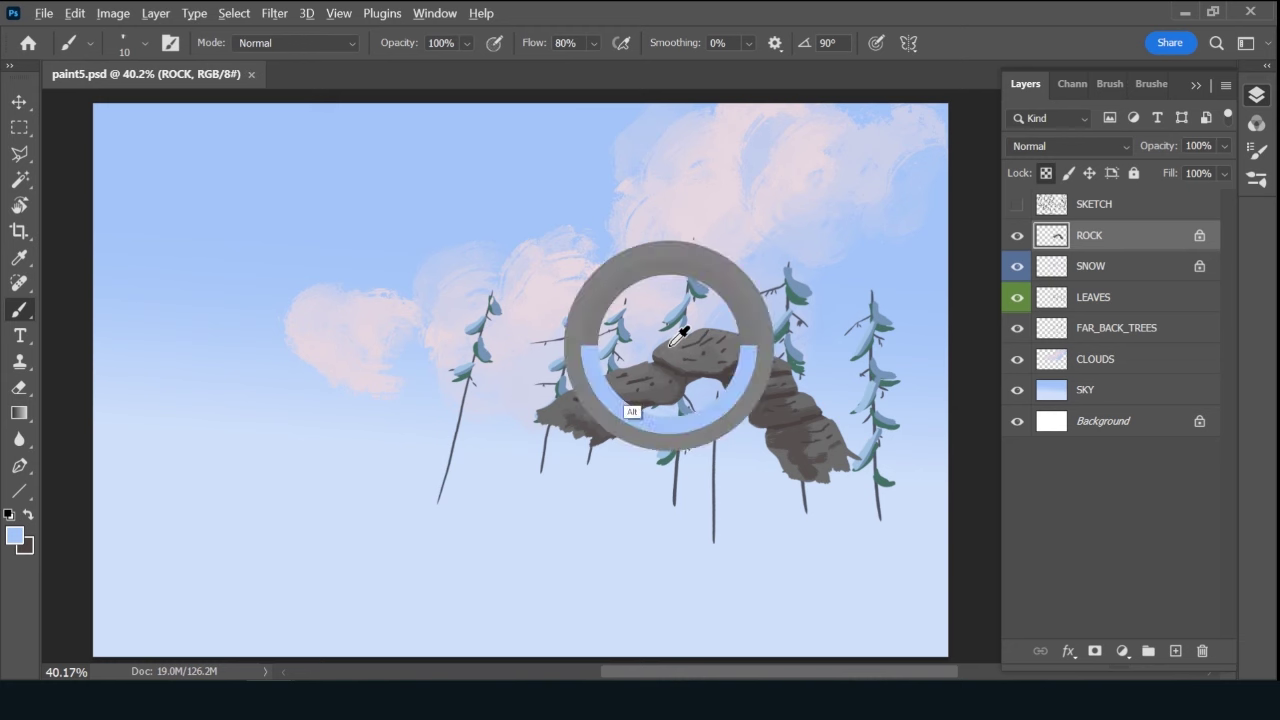
click(15, 538)
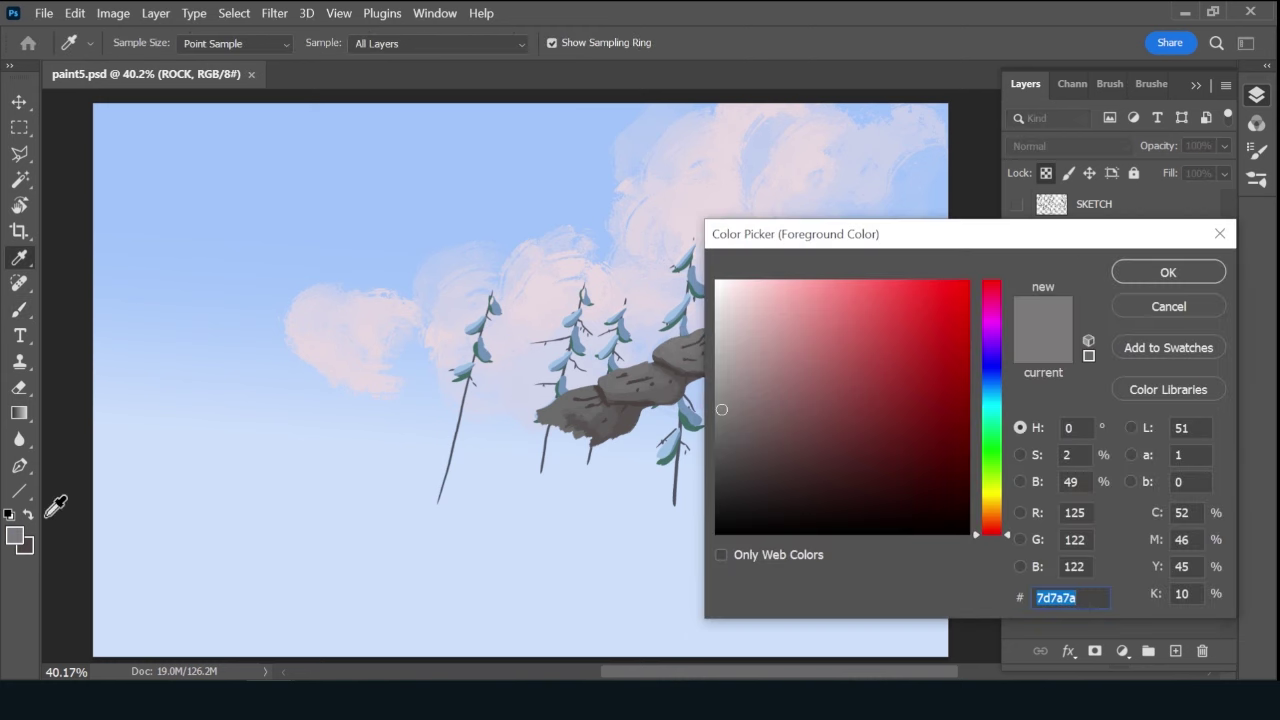
drag(728, 392, 726, 384)
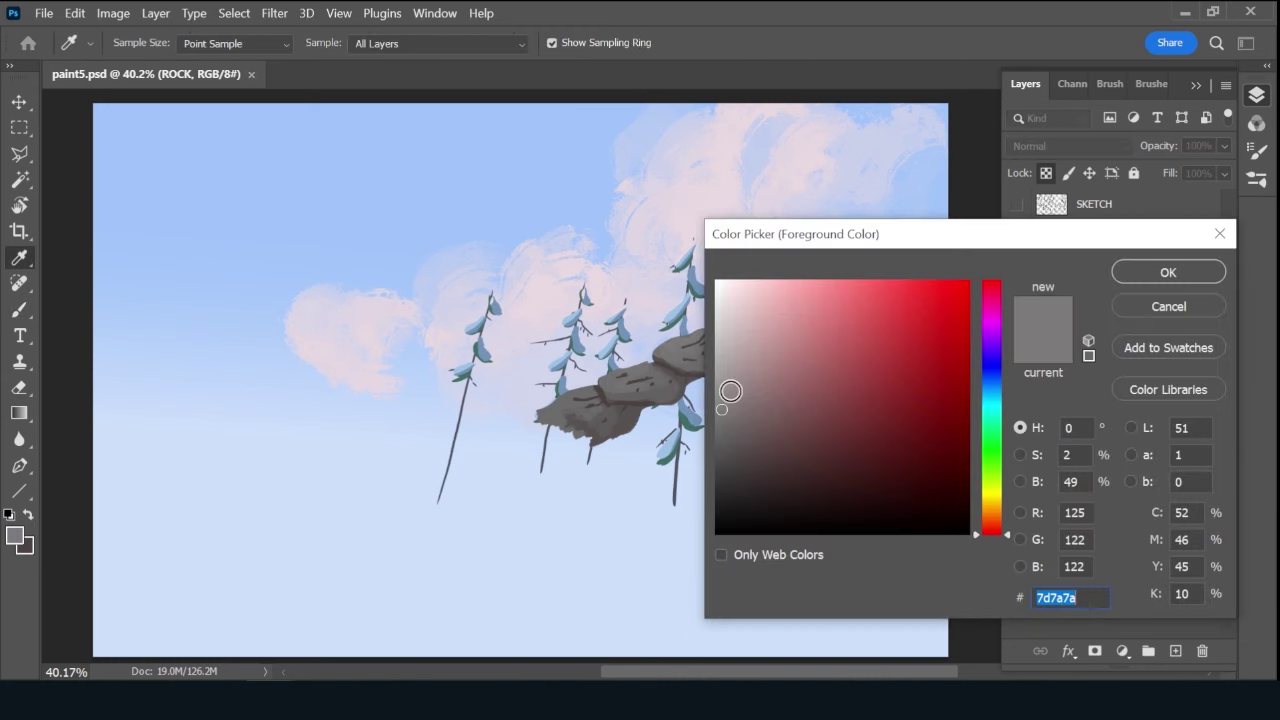
click(1162, 273)
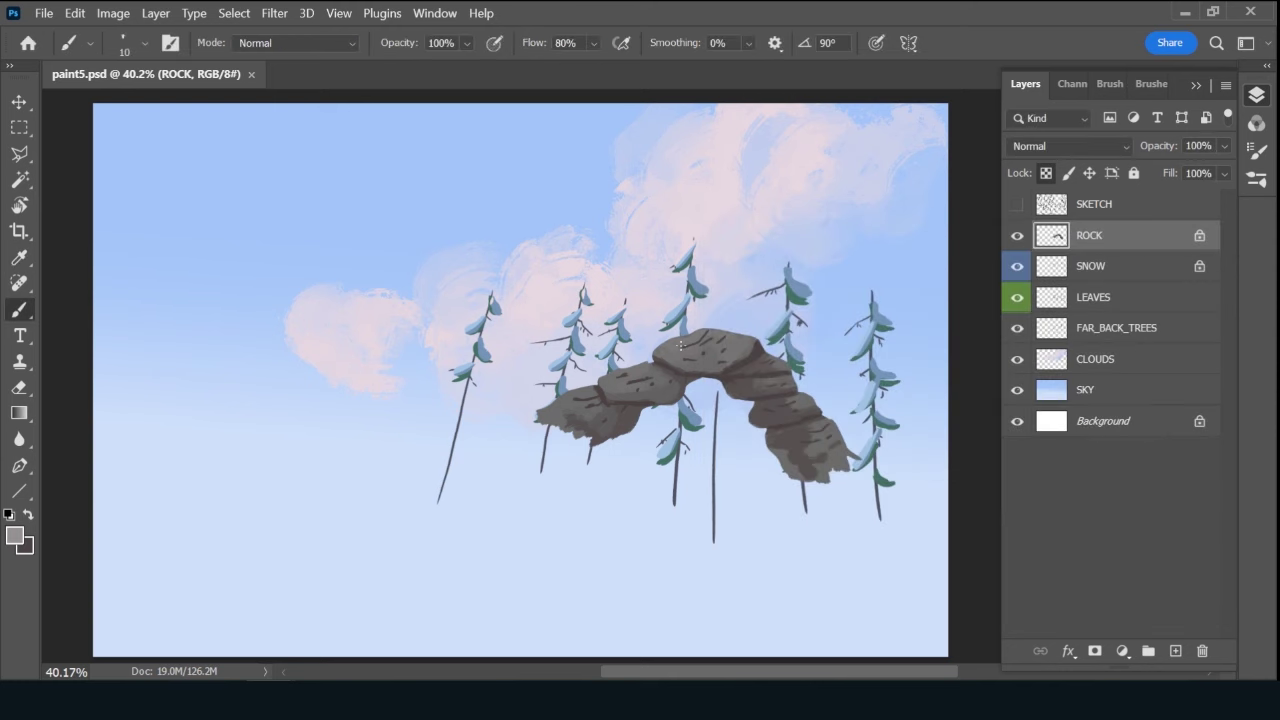
drag(708, 331, 619, 376)
Add a new layer clipped to ROCK and name it SNOW.
click(1175, 651)
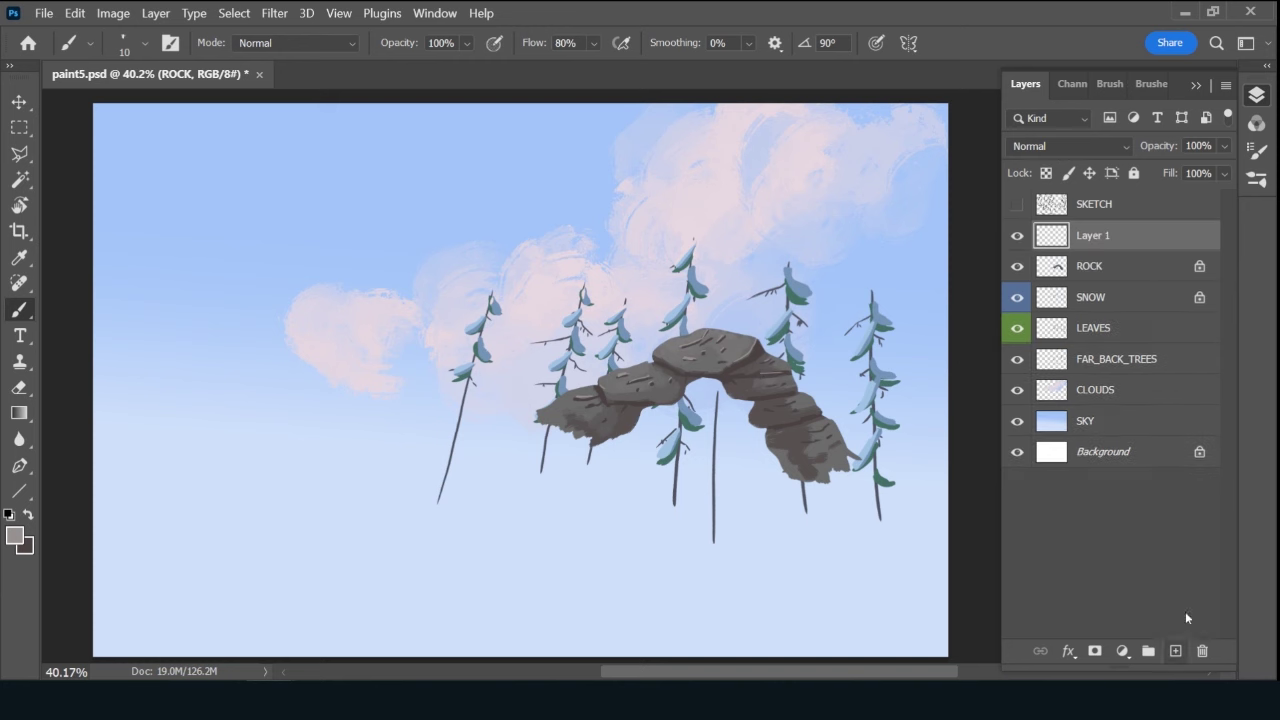
alt+click(1119, 242)
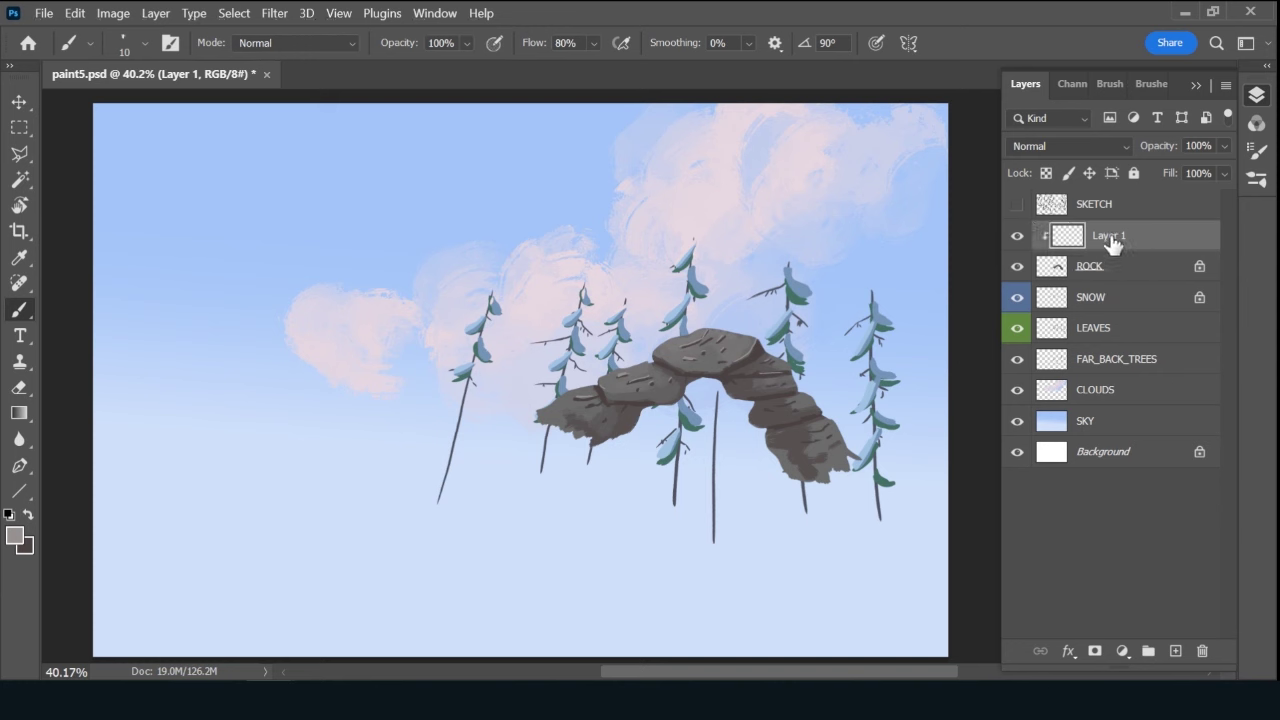
double_click(1098, 236)
text(SNOE)
text(W)
key(Return)
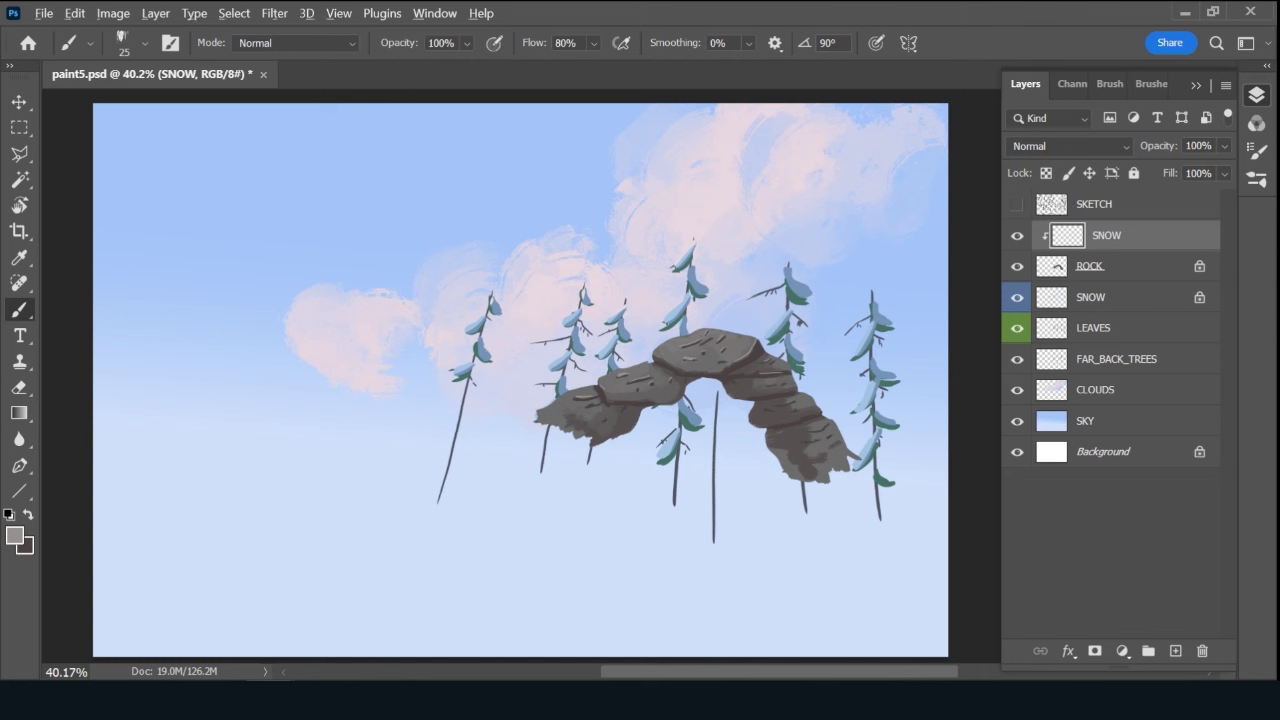
Paint medium blue snow on the arch's lower left and dab some on top.
alt+click(680, 262)
key(bracketright)
drag(627, 427, 622, 430)
drag(619, 431, 607, 437)
key(bracketright)
key(bracketright)
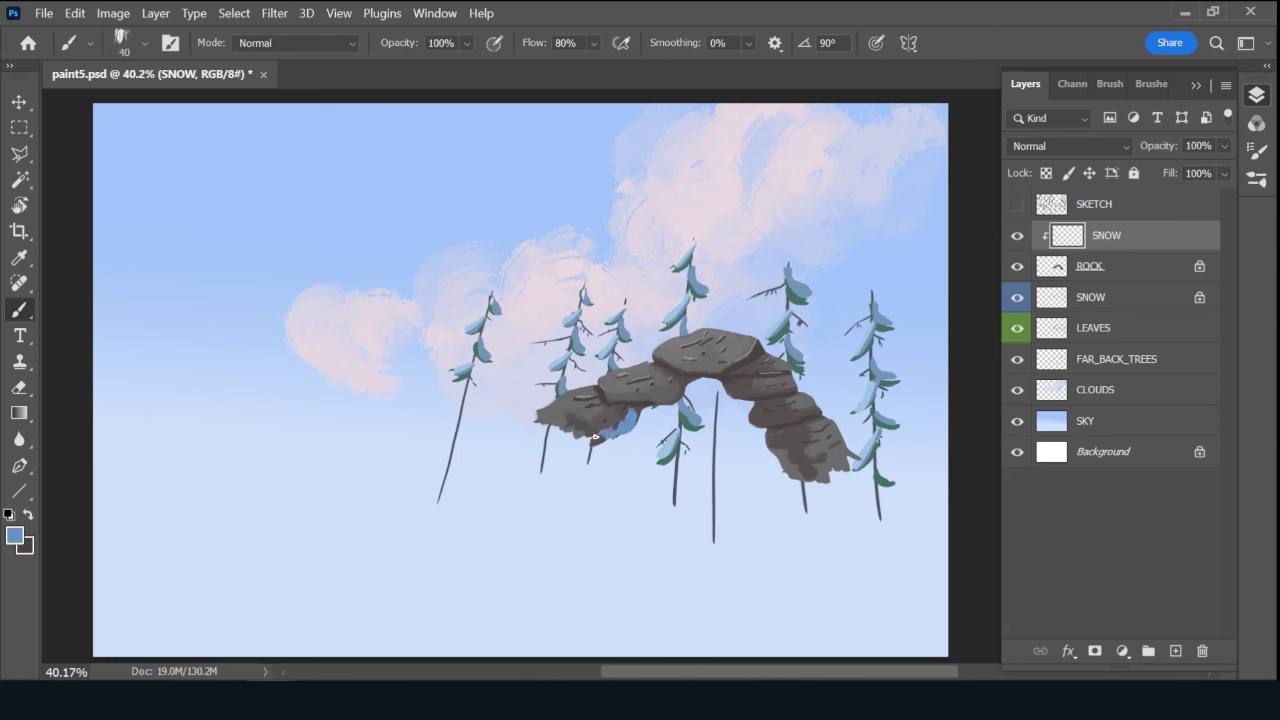
drag(594, 436, 598, 438)
drag(642, 367, 648, 368)
Label SNOW blue and brush snow along the arch top, right rock and left end.
right_click(1017, 236)
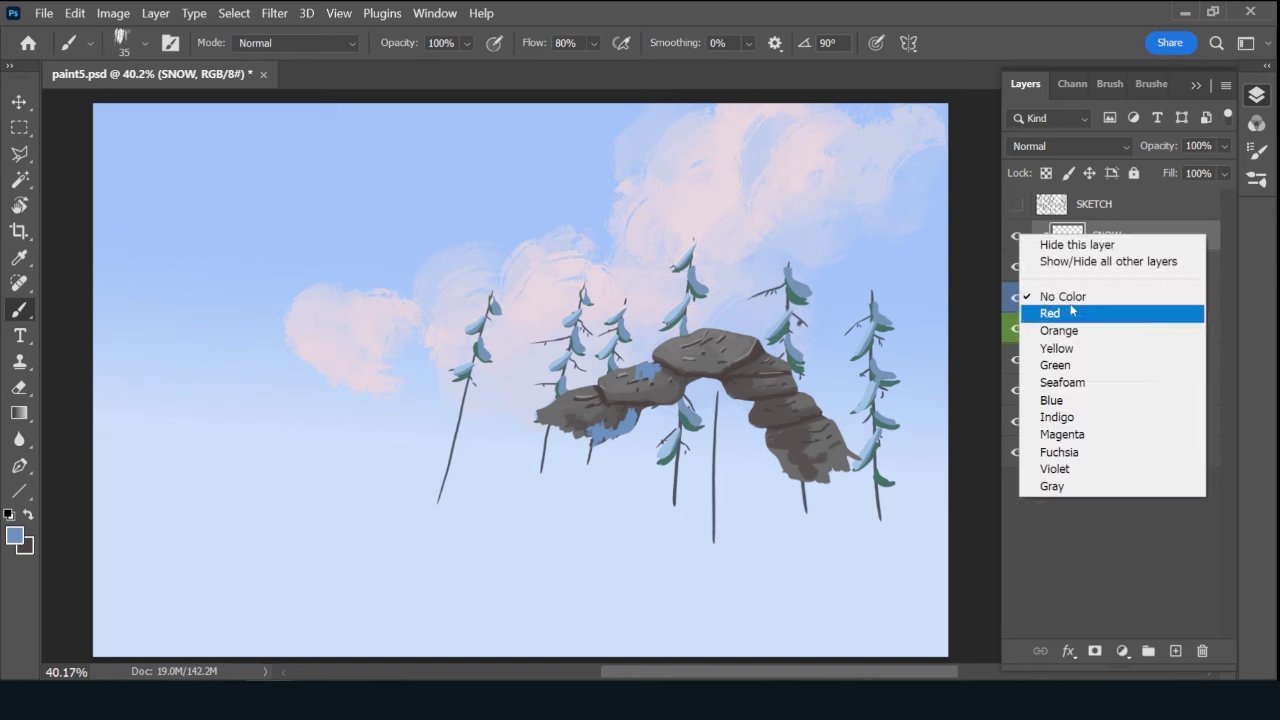
click(1066, 400)
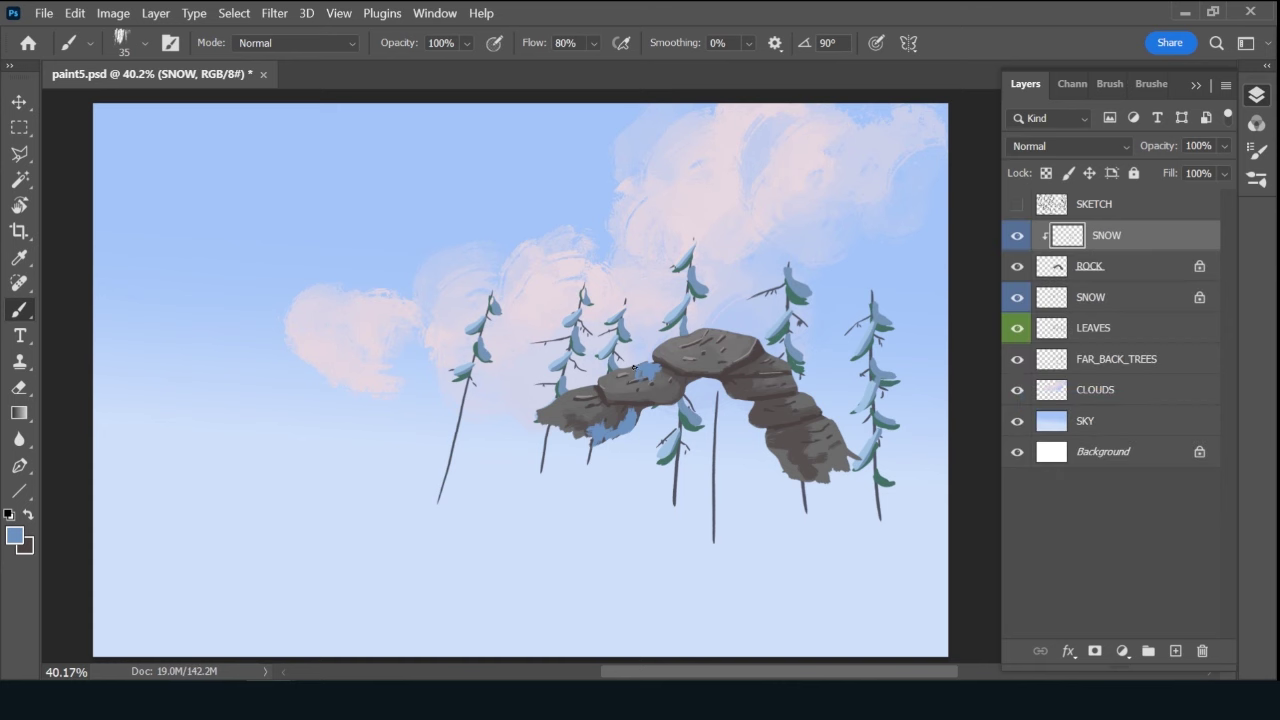
drag(706, 336, 729, 341)
key(bracketright)
mouse_move(731, 338)
mouse_down()
mouse_move(748, 356)
mouse_move(714, 334)
mouse_move(710, 354)
mouse_move(762, 352)
mouse_move(810, 402)
mouse_move(775, 383)
mouse_move(779, 393)
mouse_up()
click(806, 438)
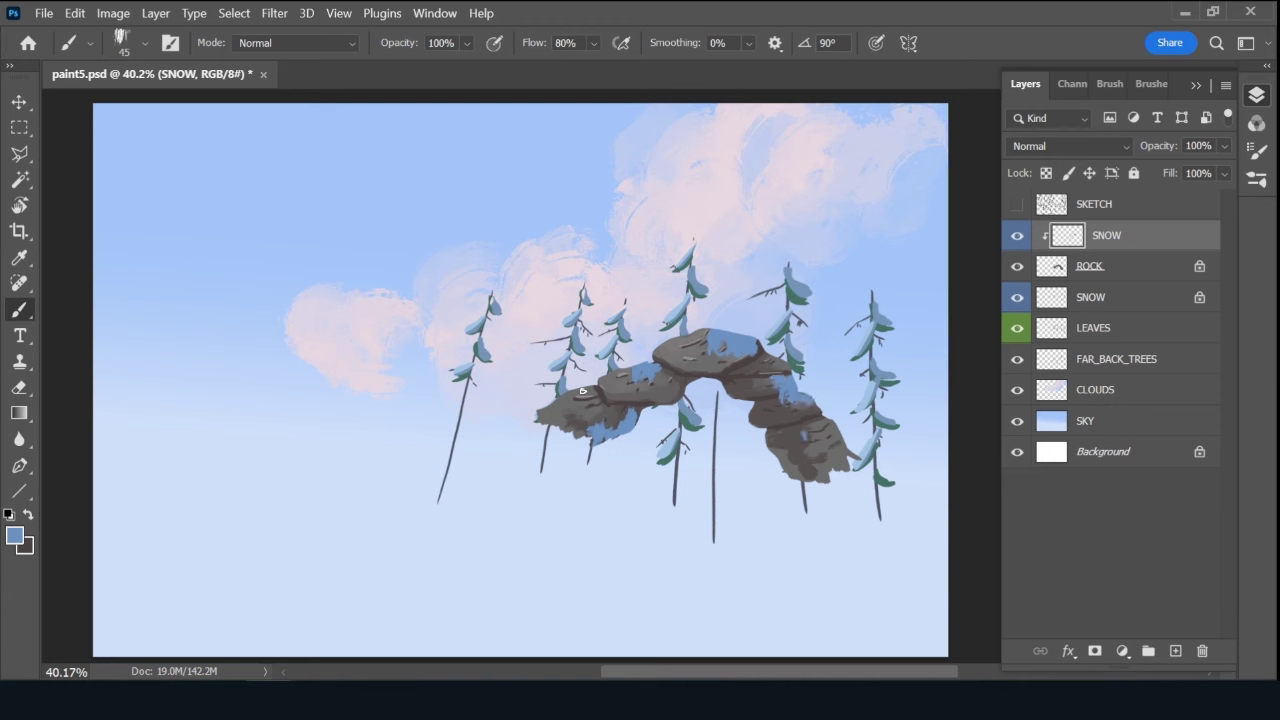
mouse_move(575, 395)
mouse_down()
mouse_move(570, 410)
mouse_move(588, 390)
mouse_move(588, 408)
mouse_up()
Switch to a lighter blue, lock SNOW's transparency, and paint snow on the top and left.
key(x)
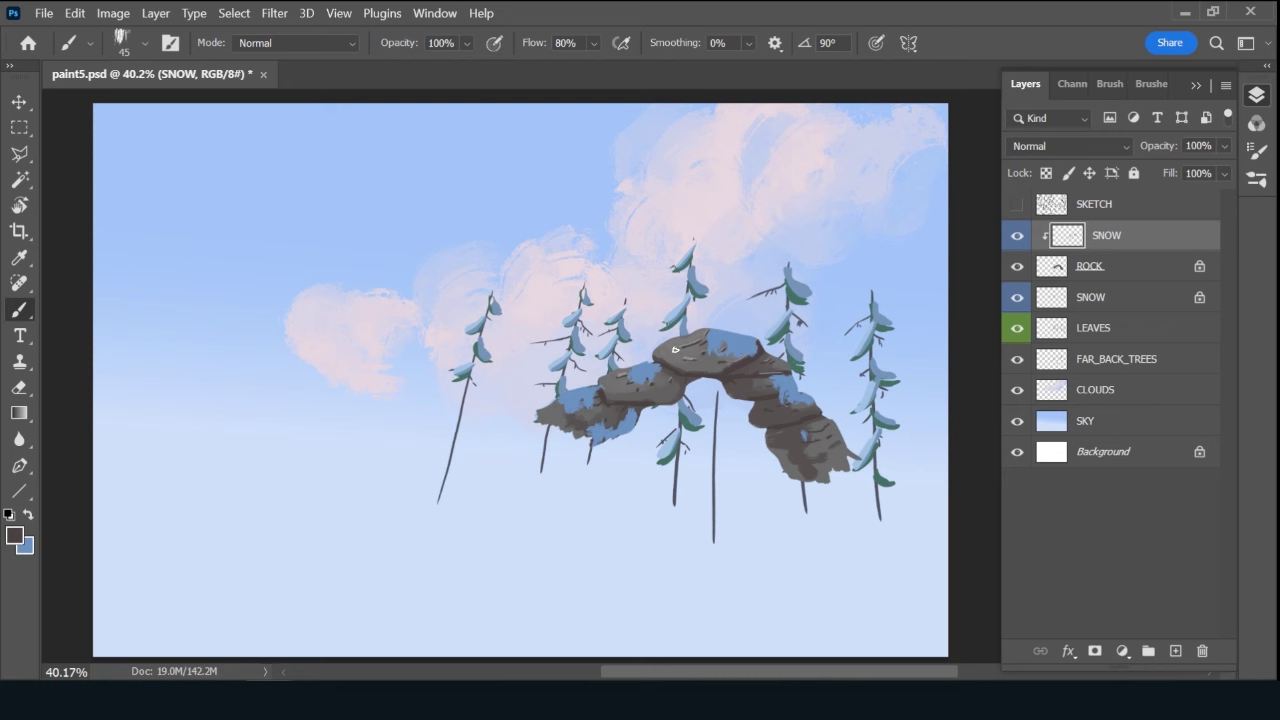
click(16, 537)
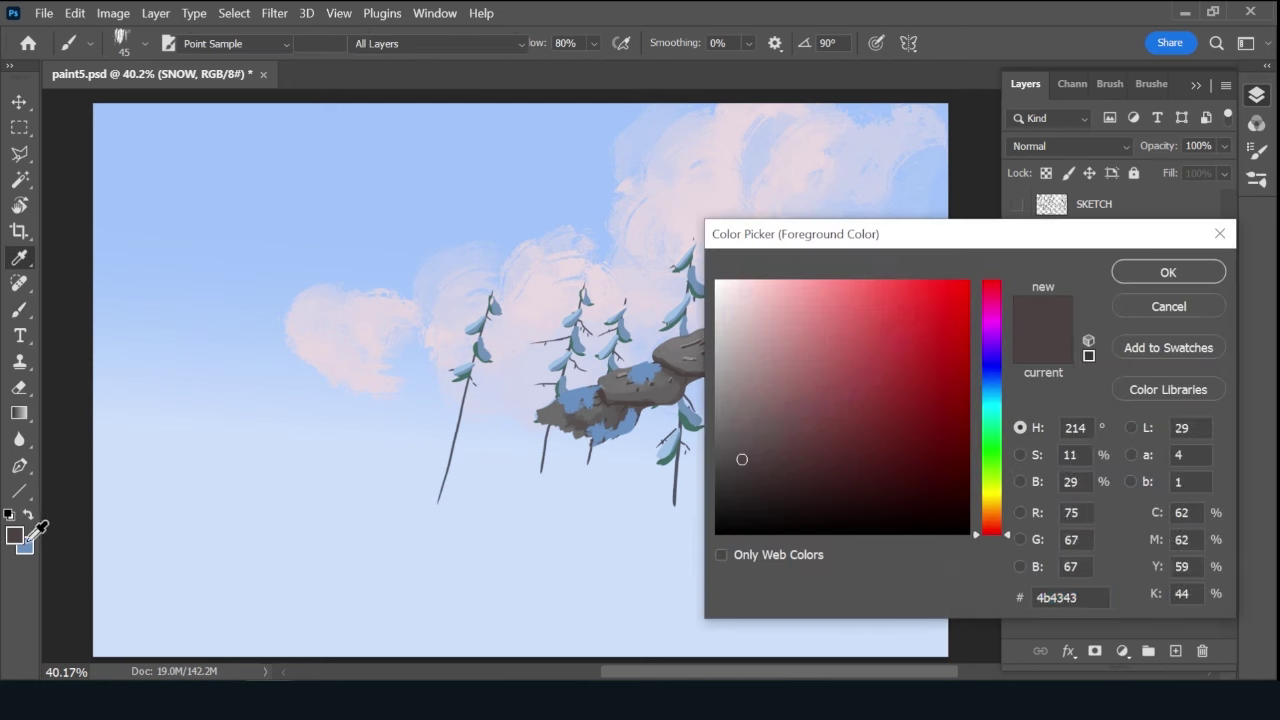
click(34, 537)
click(823, 296)
click(1168, 272)
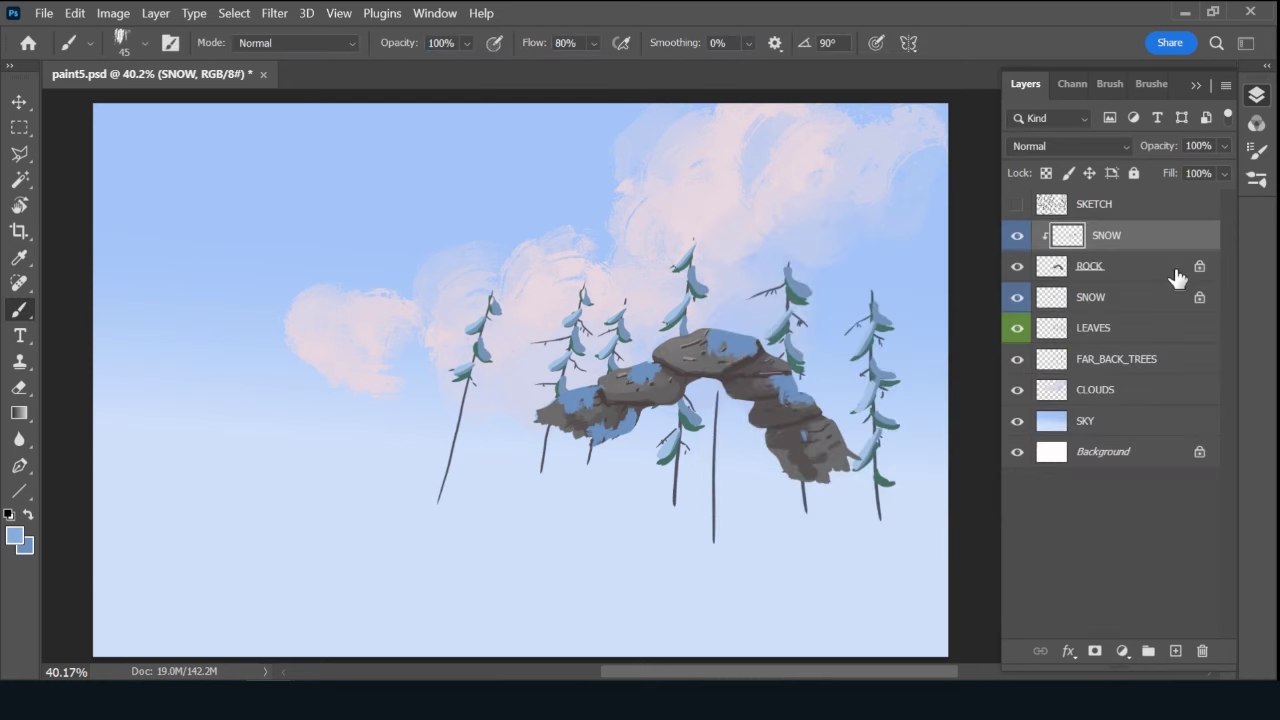
key(slash)
drag(710, 341, 753, 340)
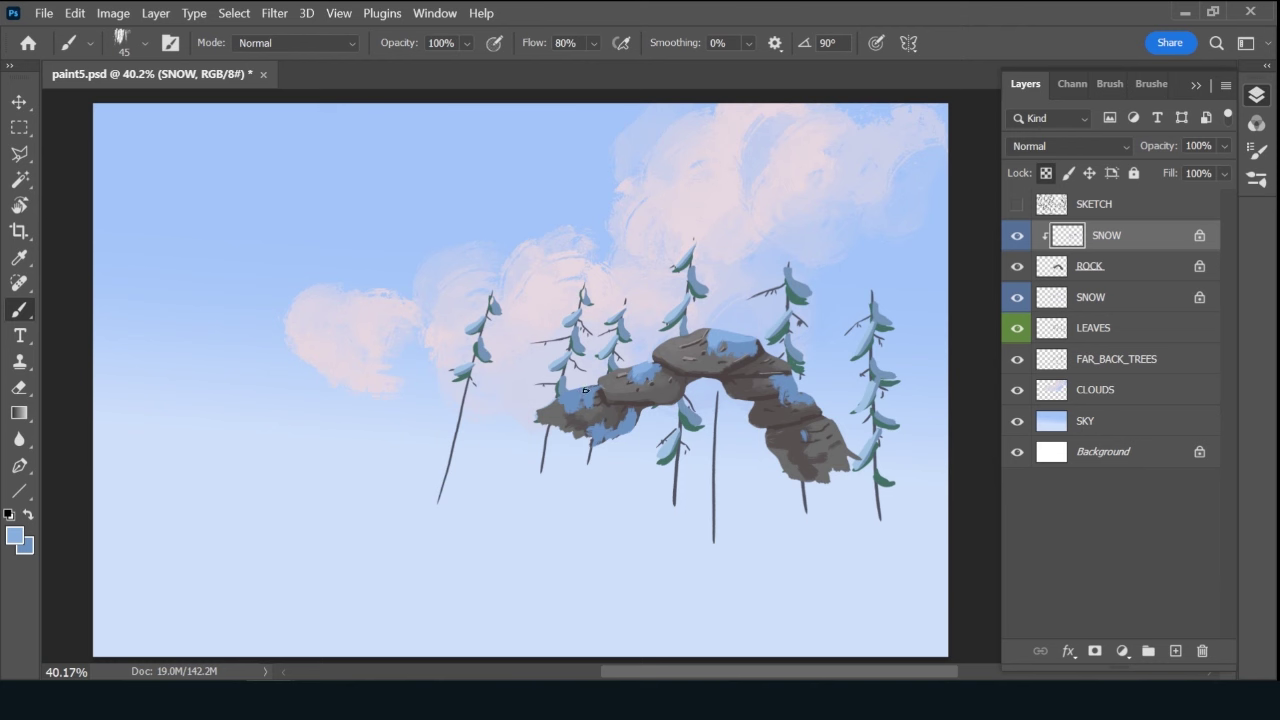
drag(585, 390, 572, 406)
Fine-tune the snow blue and paint snow on the arch's right side.
click(14, 536)
click(845, 363)
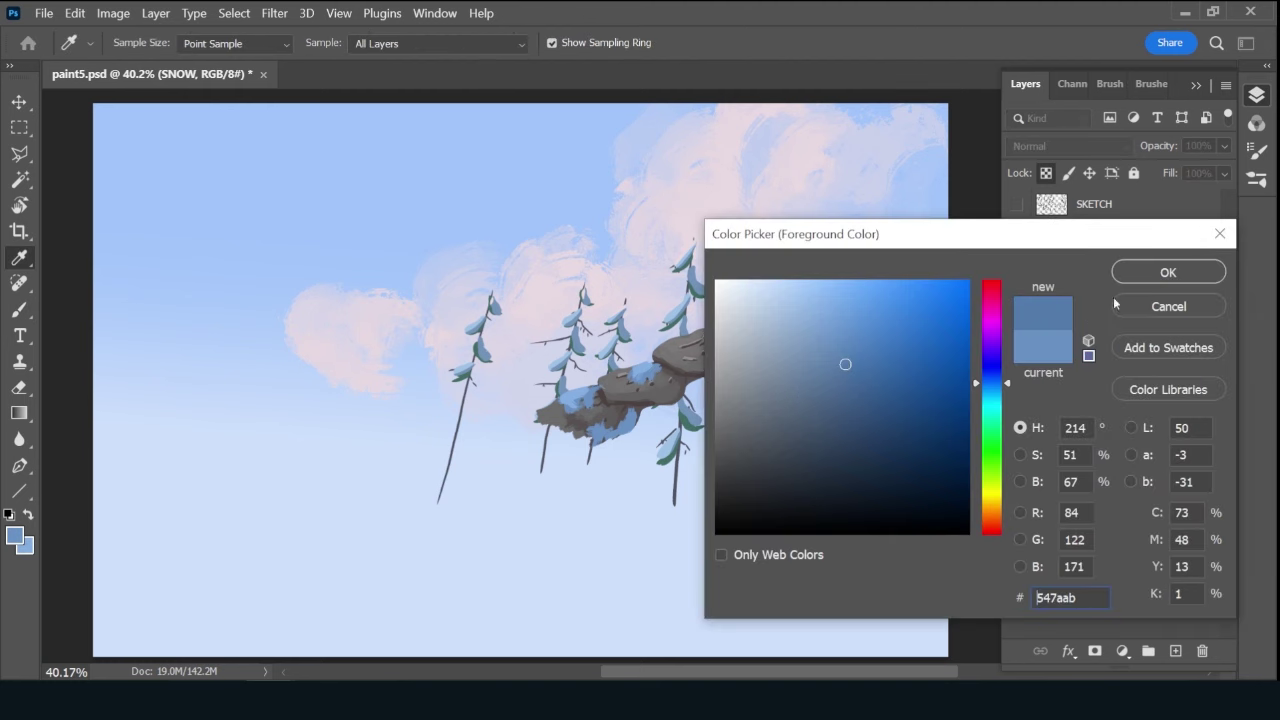
click(1168, 272)
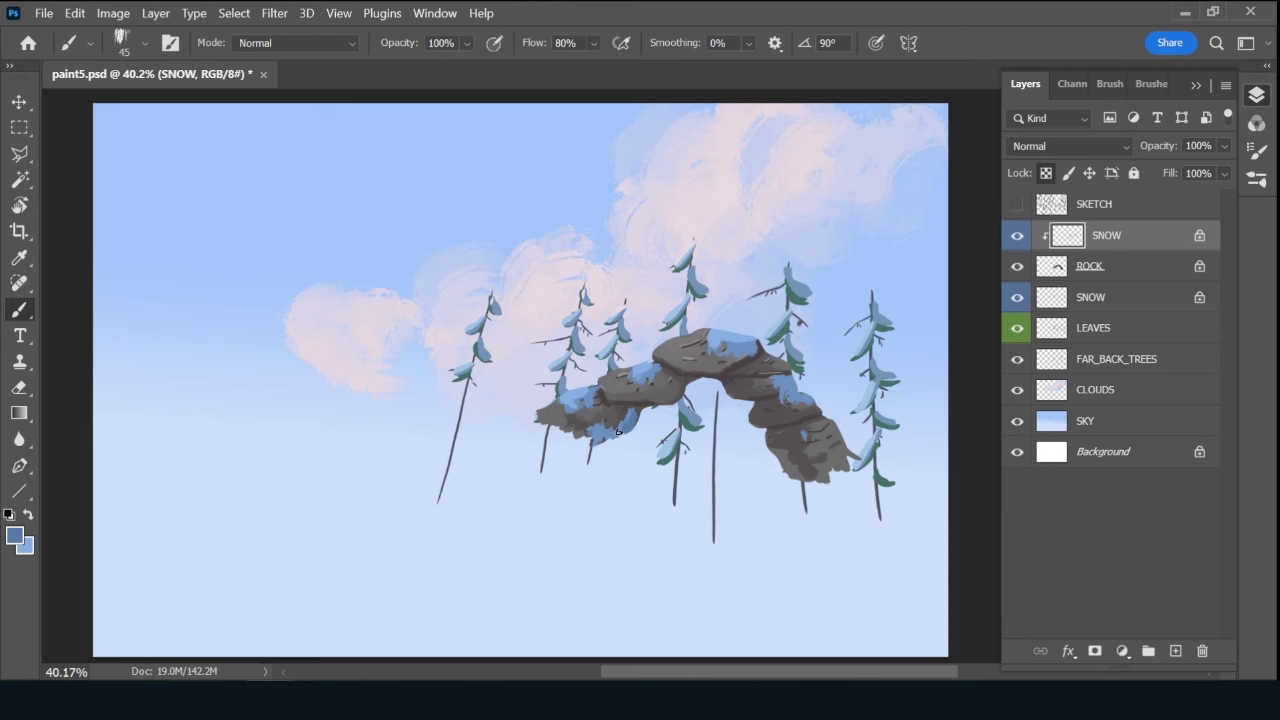
drag(794, 397, 814, 402)
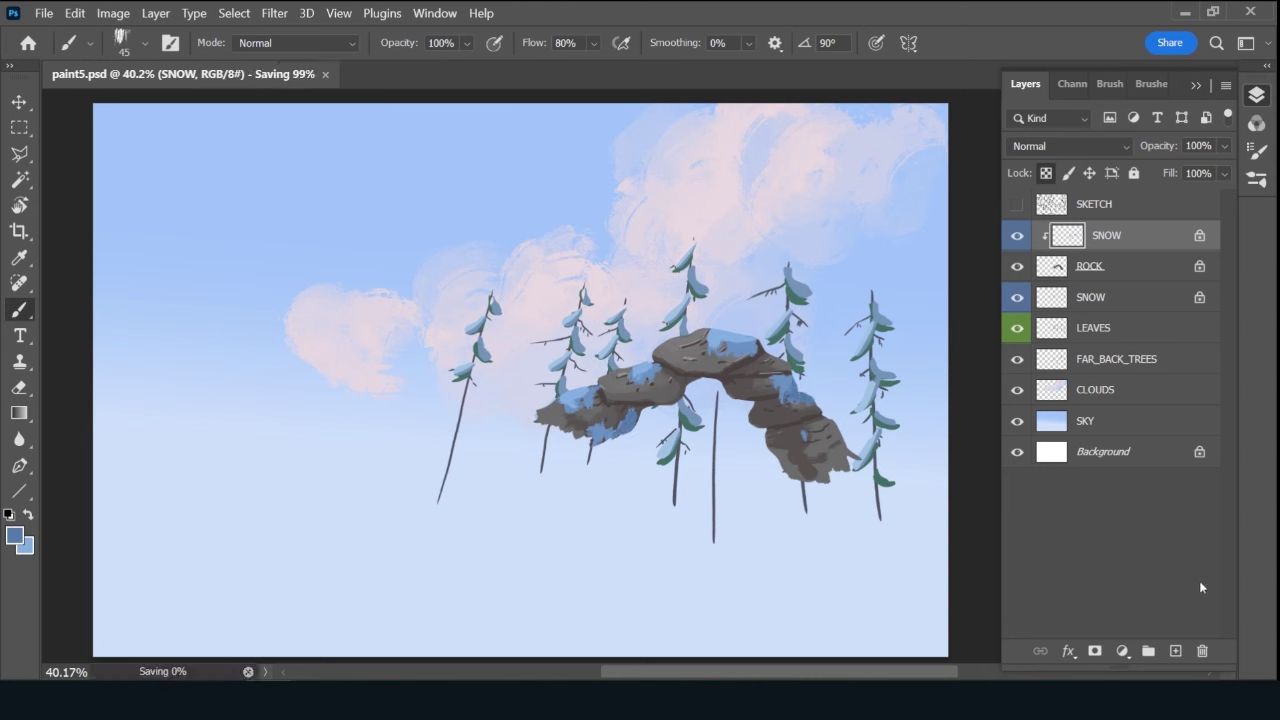
Add a layer clipped to the rock below SNOW, named ATMSO with a yellow label.
click(1017, 204)
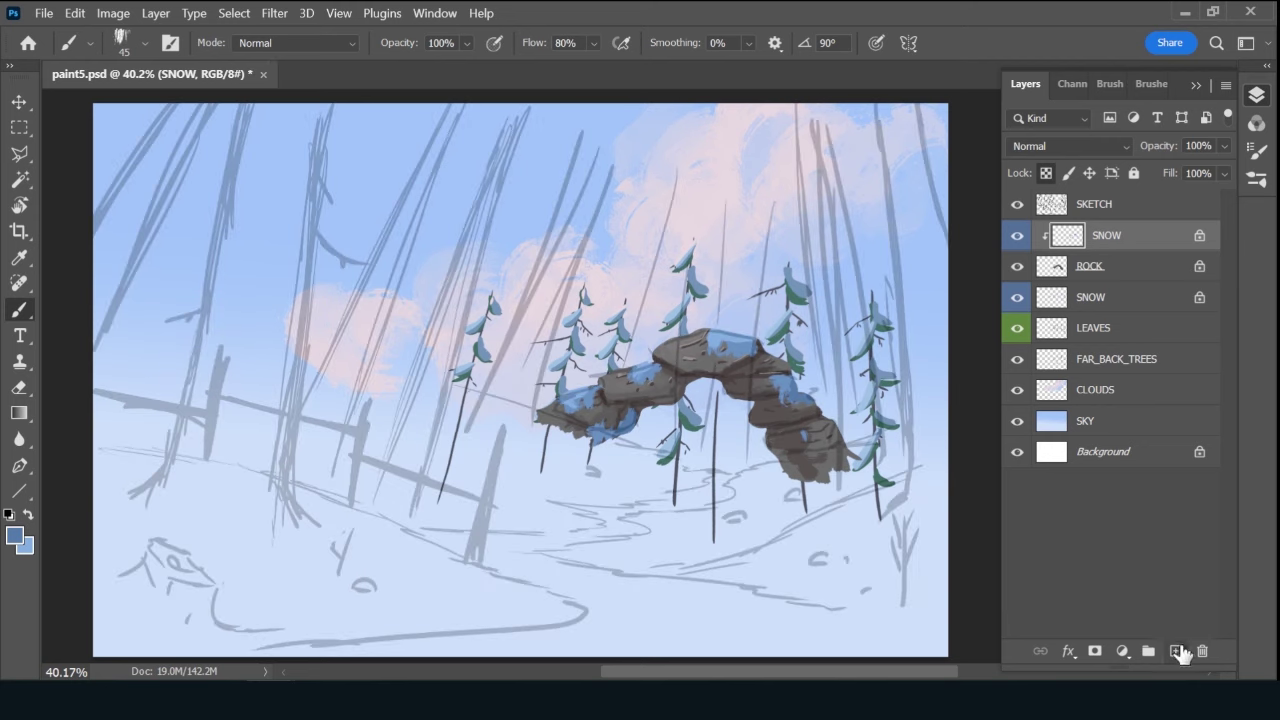
click(1175, 651)
mouse_move(1147, 236)
mouse_down()
mouse_move(1147, 265)
mouse_move(1123, 283)
mouse_up()
double_click(1100, 266)
text(ATM)
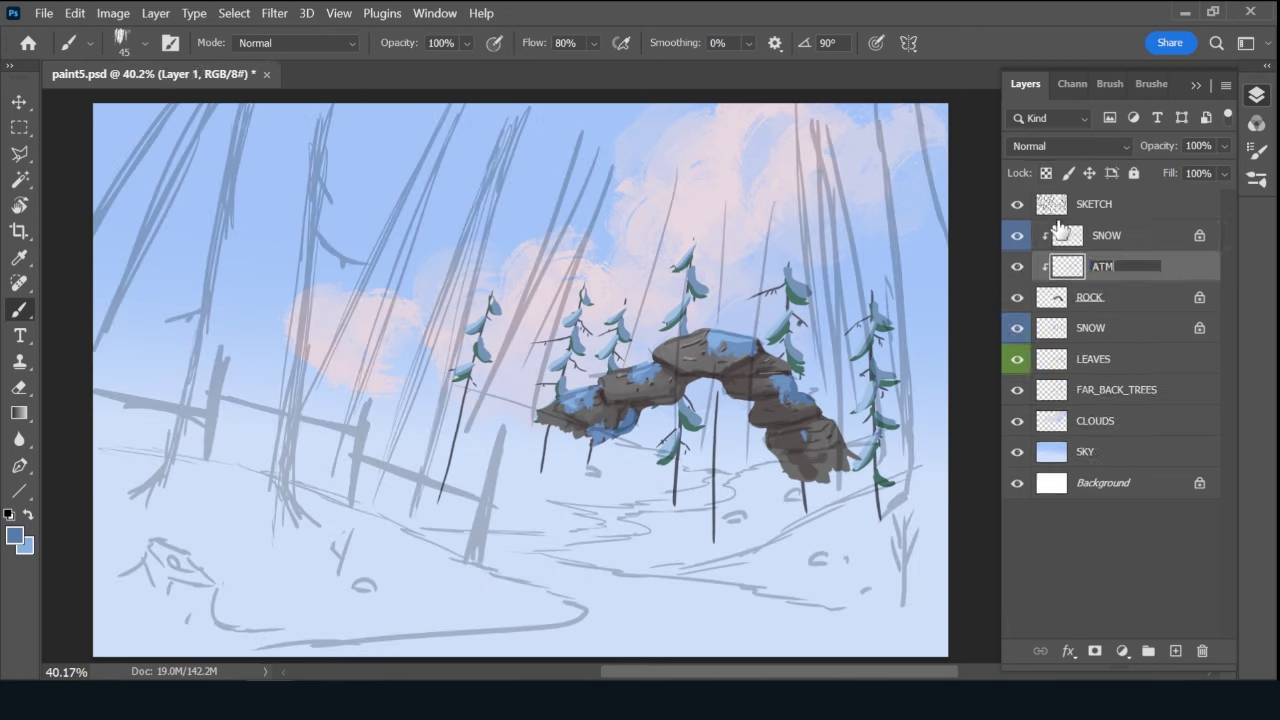
text(SO)
key(Return)
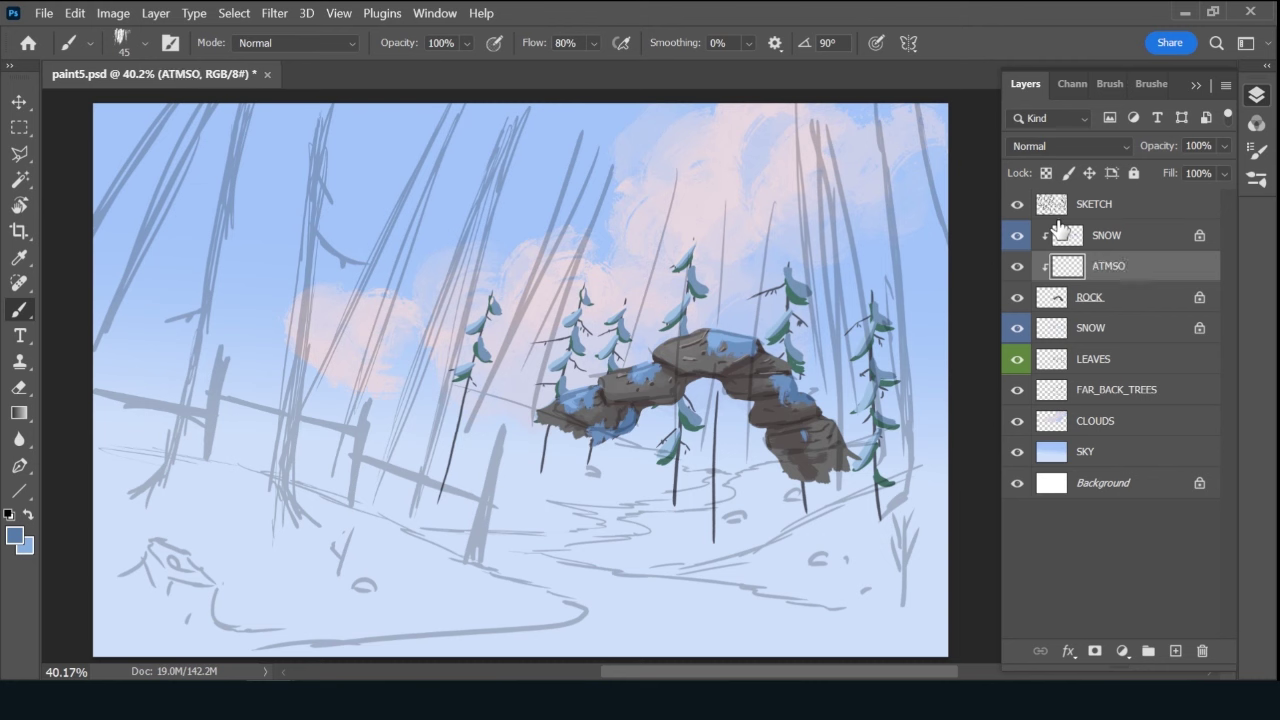
right_click(1017, 266)
click(1075, 381)
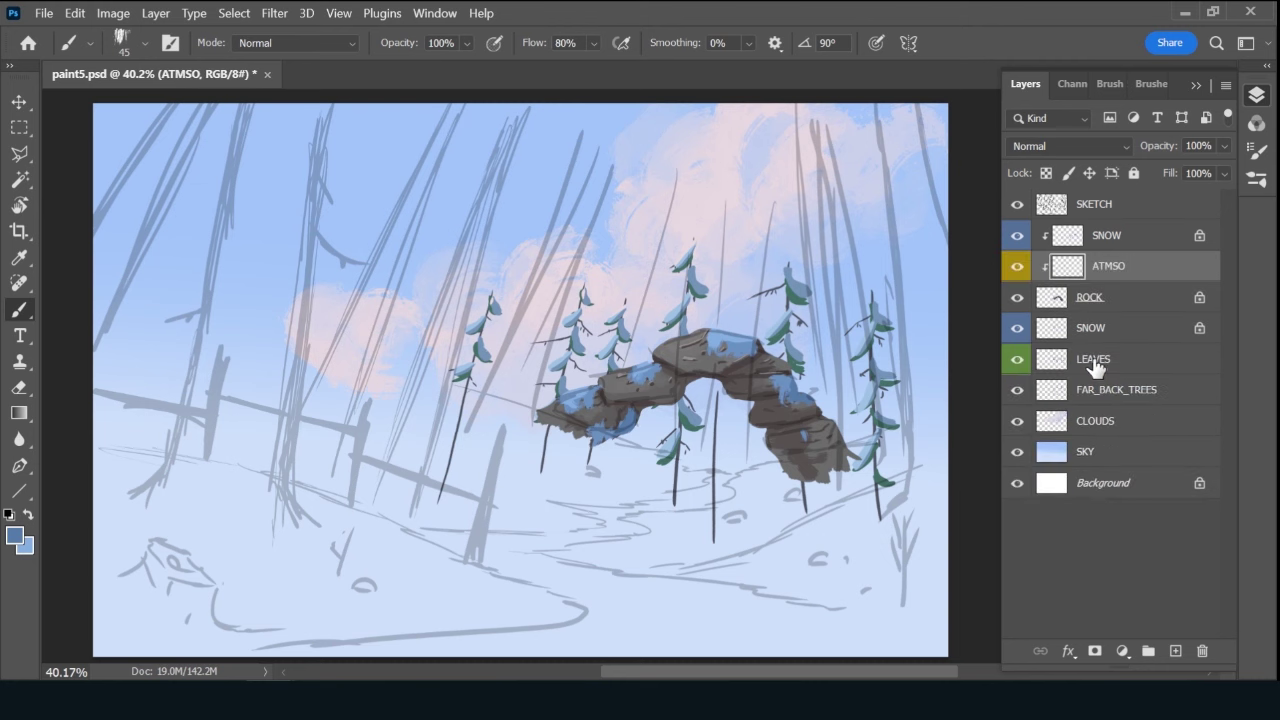
Fill ATMSO with light sky blue and fade it to about 10% opacity.
key(bracketright)
alt+click(381, 134)
key(alt+BackSpace)
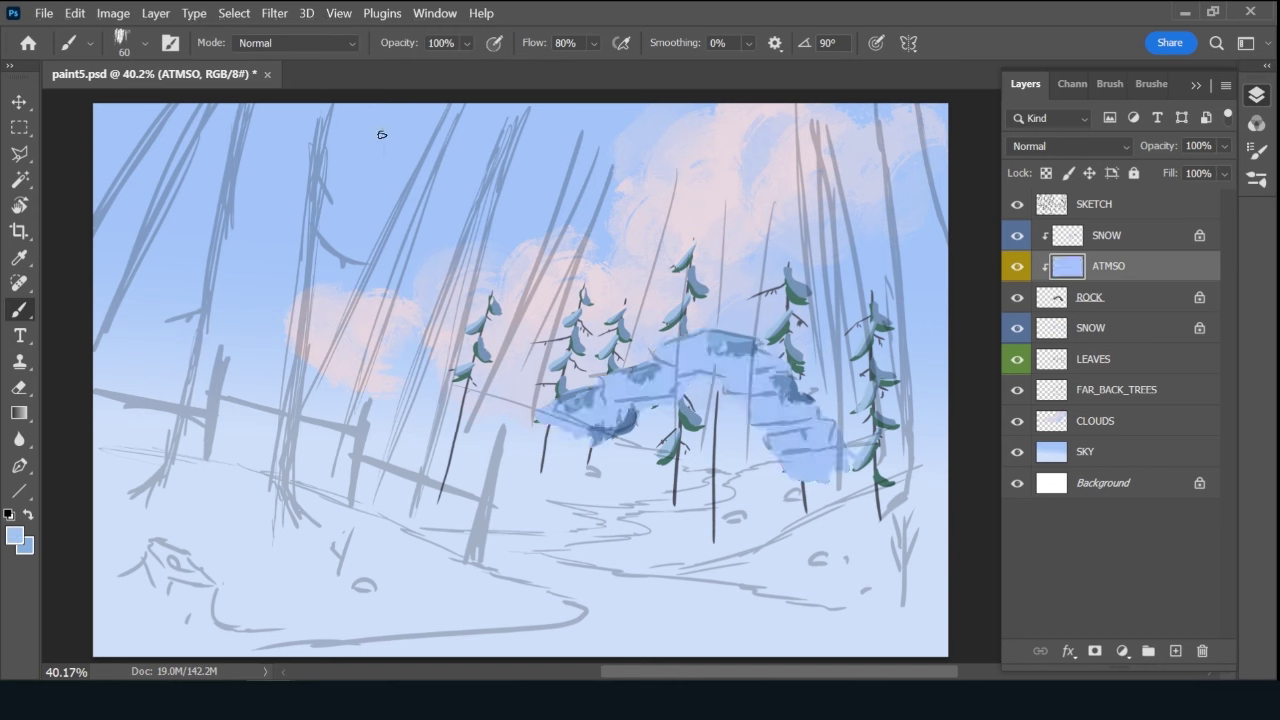
drag(1157, 148, 1164, 150)
click(1017, 204)
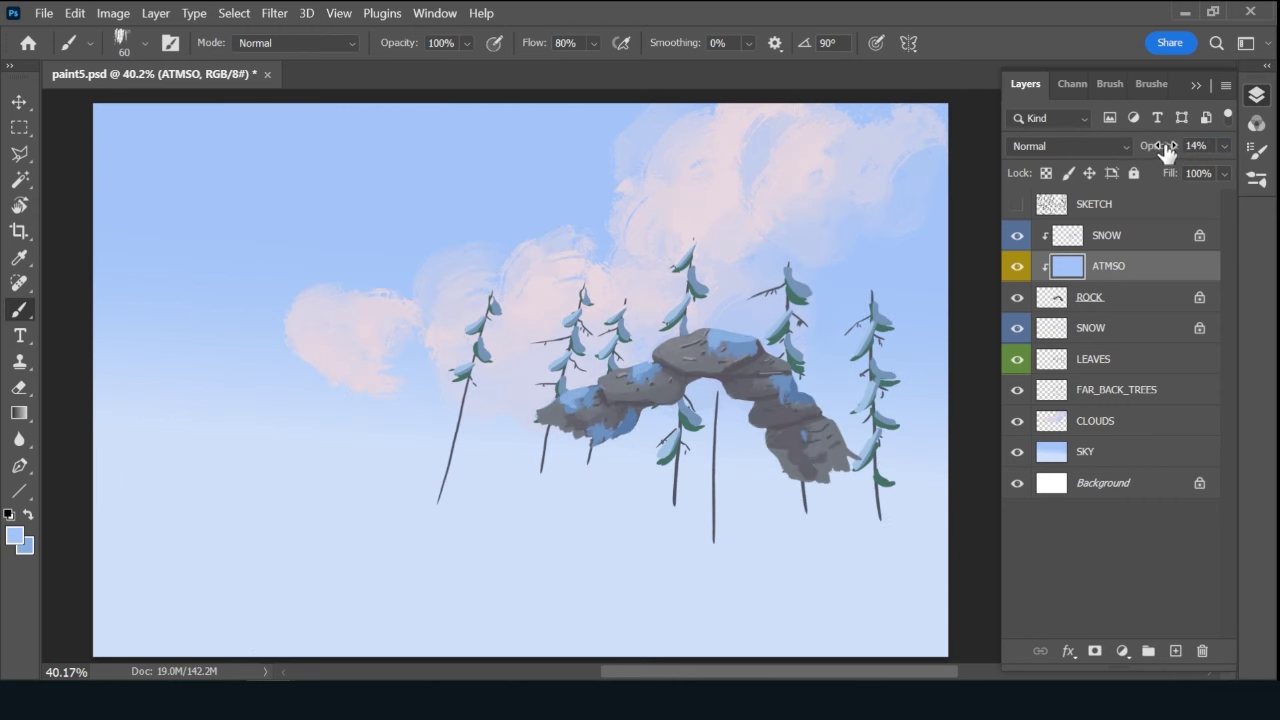
drag(1163, 149, 1170, 149)
Select SNOW, show the sketch again, and add an empty layer above SNOW.
click(1136, 238)
click(1017, 204)
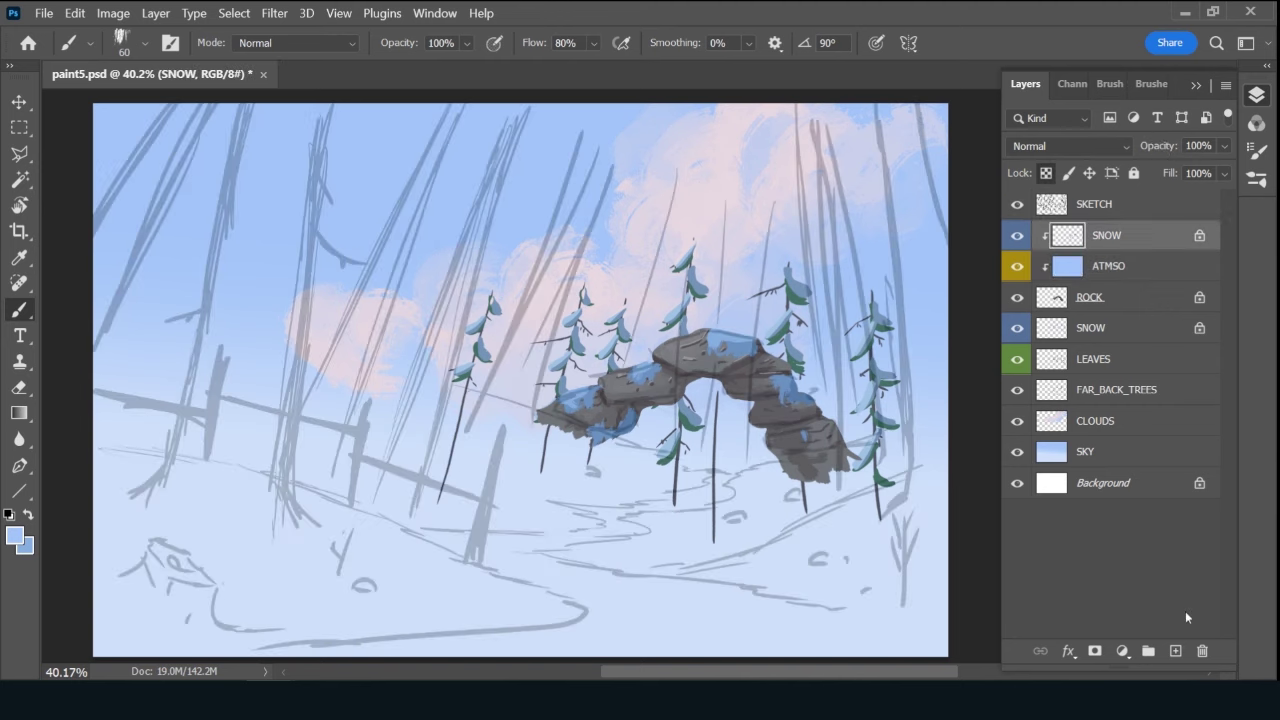
click(1175, 652)
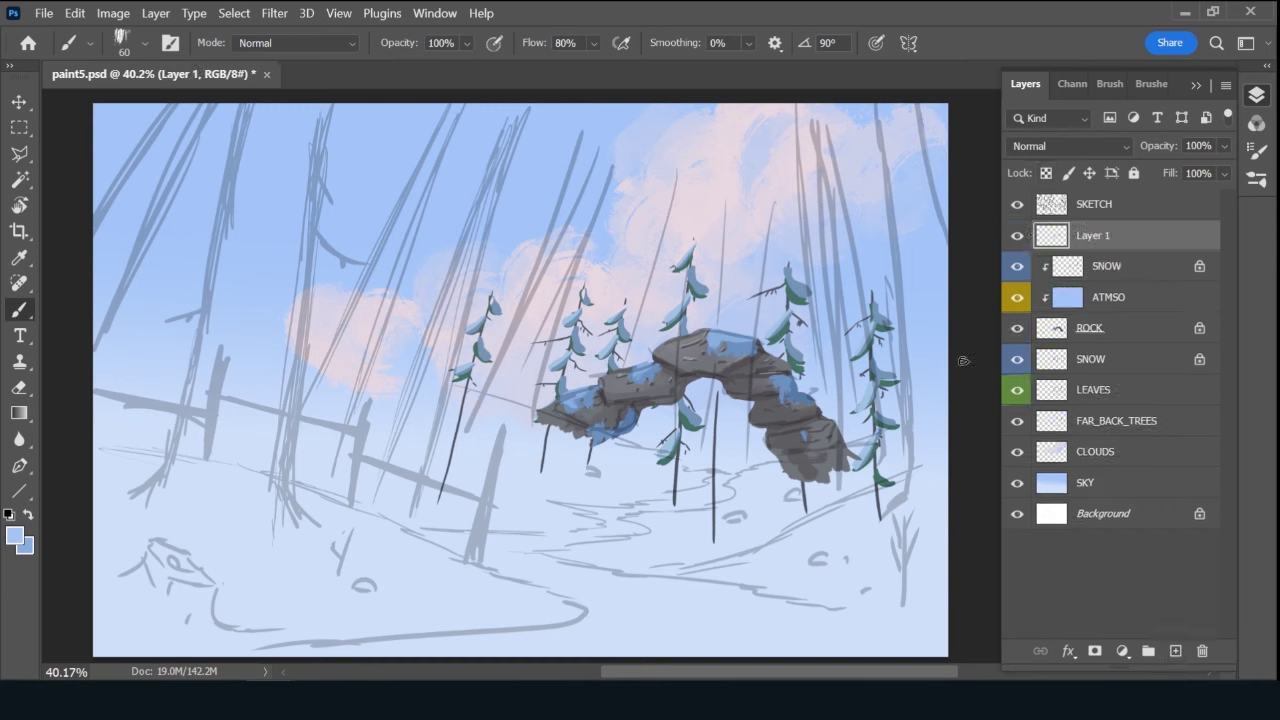
Name the new layer GROUND and choose a rough inking brush at size 70.
double_click(1093, 236)
text(GROUND)
key(Return)
key(bracketright)
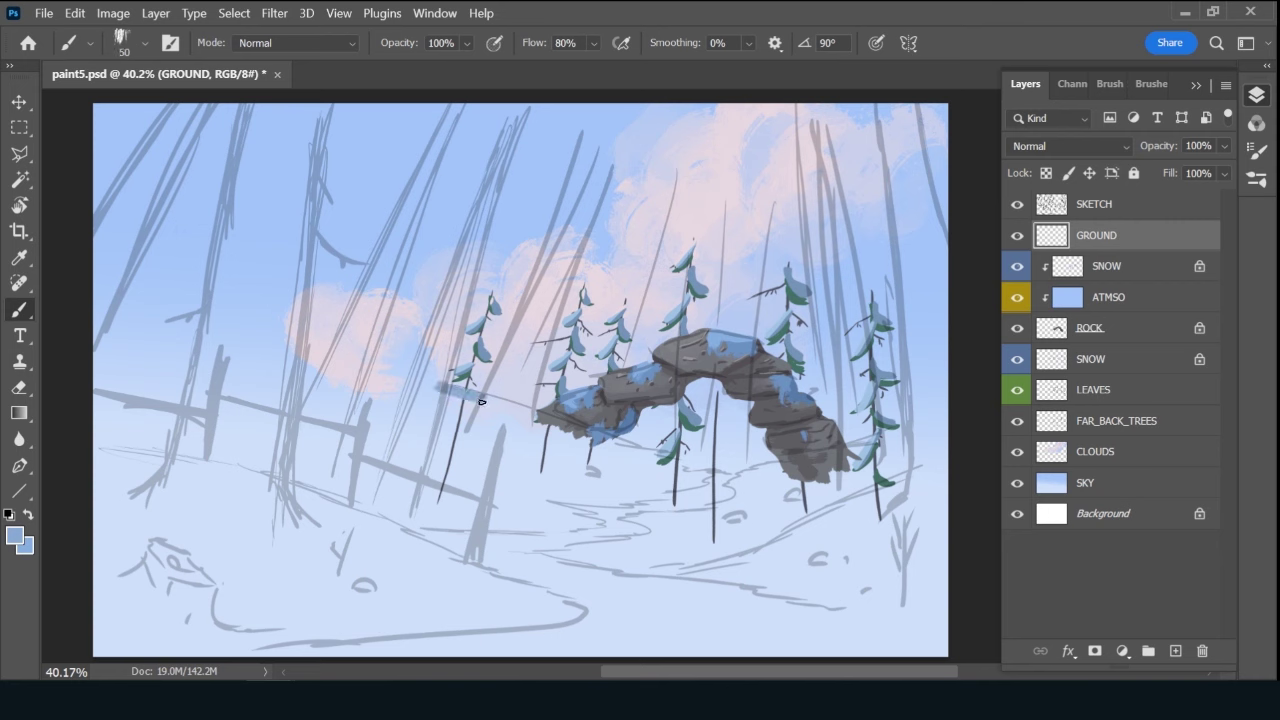
click(1150, 84)
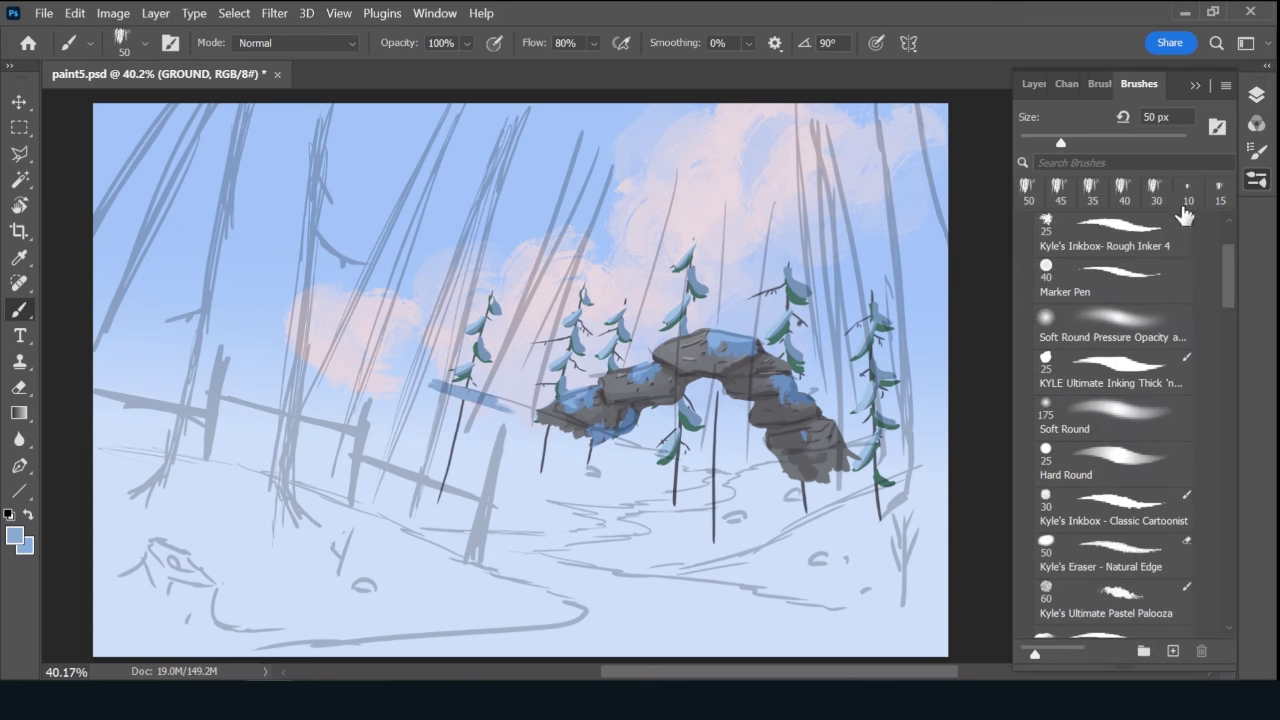
scroll(1225, 270, up, 2)
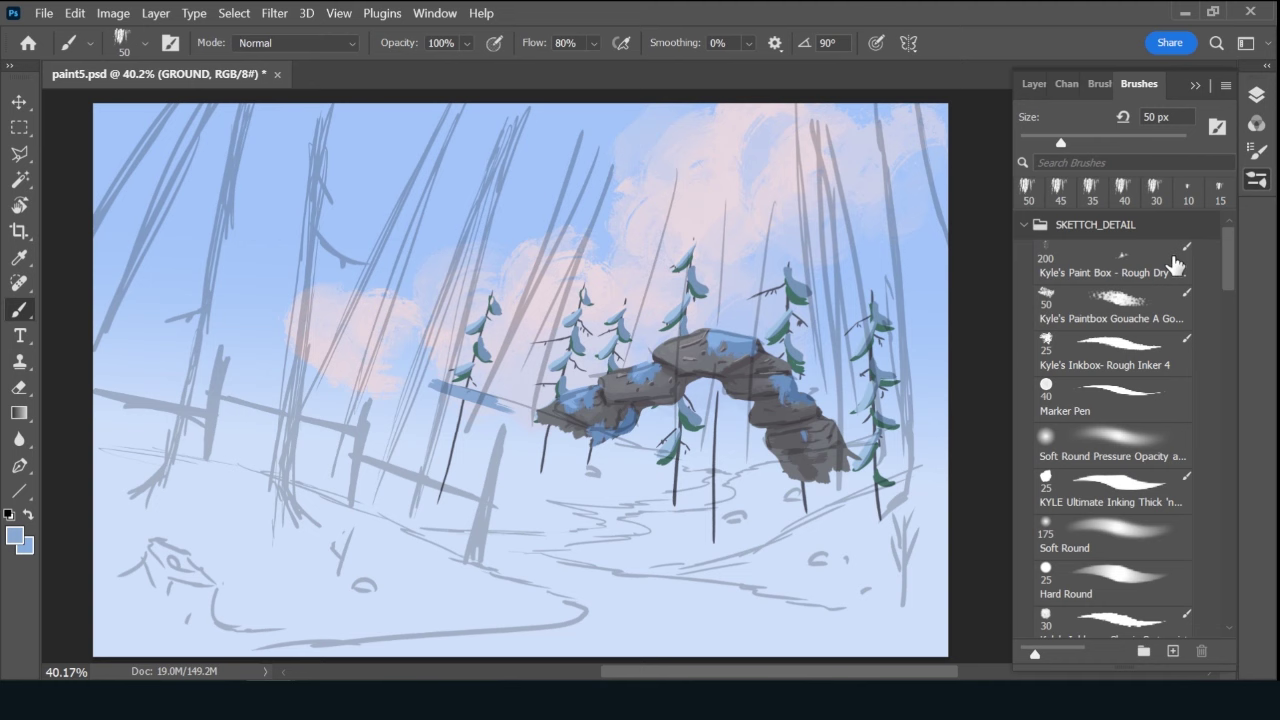
click(1120, 350)
click(1025, 84)
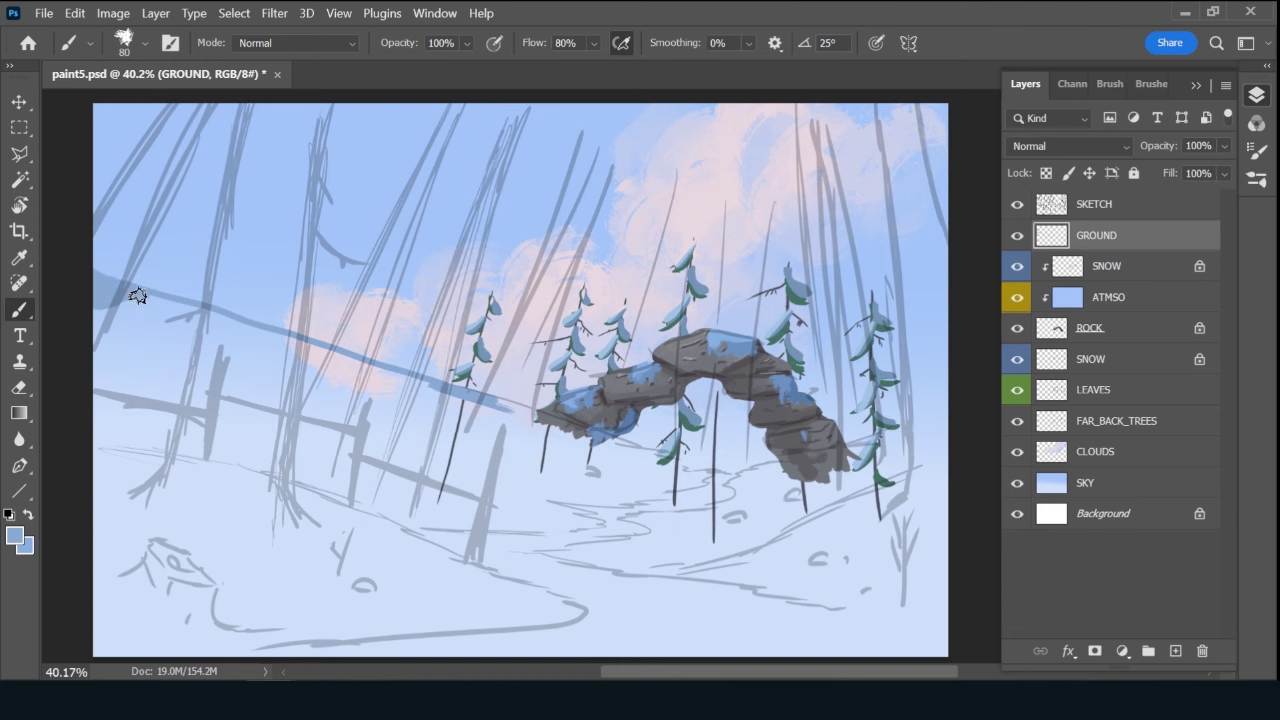
Paint darker blue patches at the left edge and a diagonal band running under the arch.
mouse_move(75, 332)
mouse_down()
mouse_move(149, 326)
mouse_move(151, 343)
mouse_move(101, 374)
mouse_move(180, 371)
mouse_move(183, 391)
mouse_move(235, 389)
mouse_move(206, 420)
mouse_move(242, 395)
mouse_up()
key(bracketright)
key(bracketright)
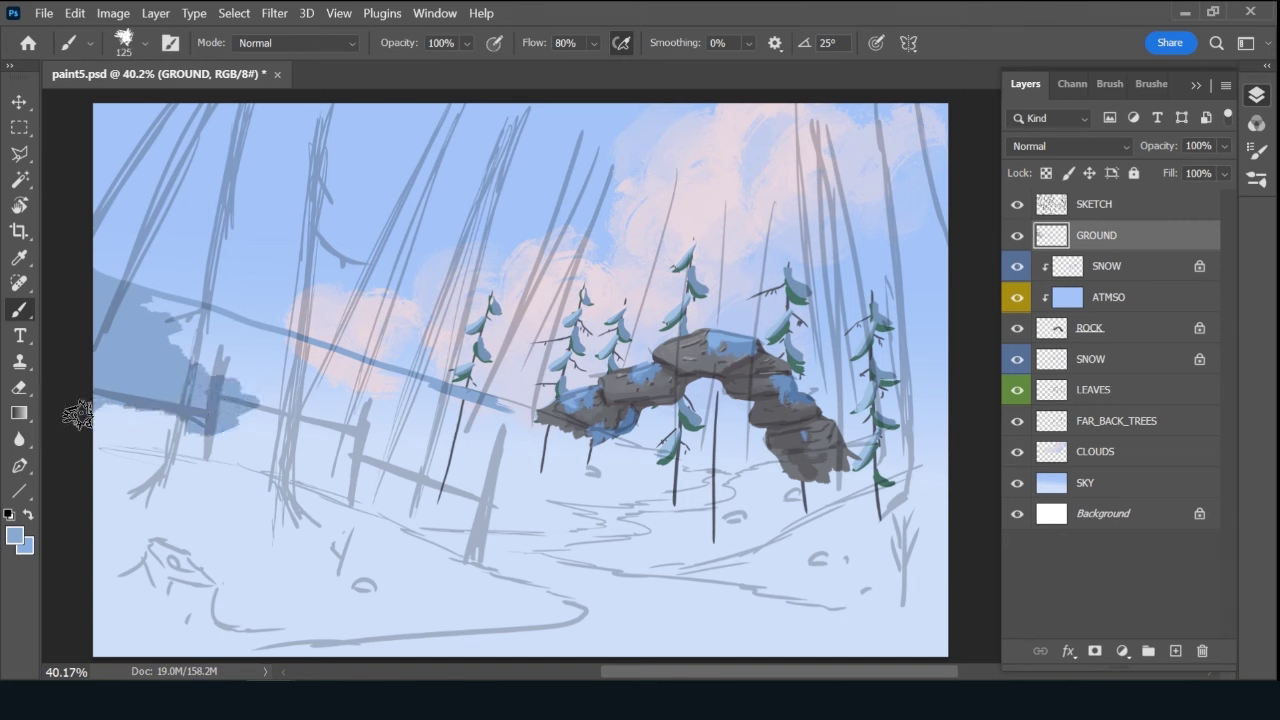
mouse_move(75, 420)
mouse_down()
mouse_move(149, 406)
mouse_move(243, 420)
mouse_move(223, 449)
mouse_move(263, 471)
mouse_move(423, 474)
mouse_move(391, 520)
mouse_move(544, 524)
mouse_up()
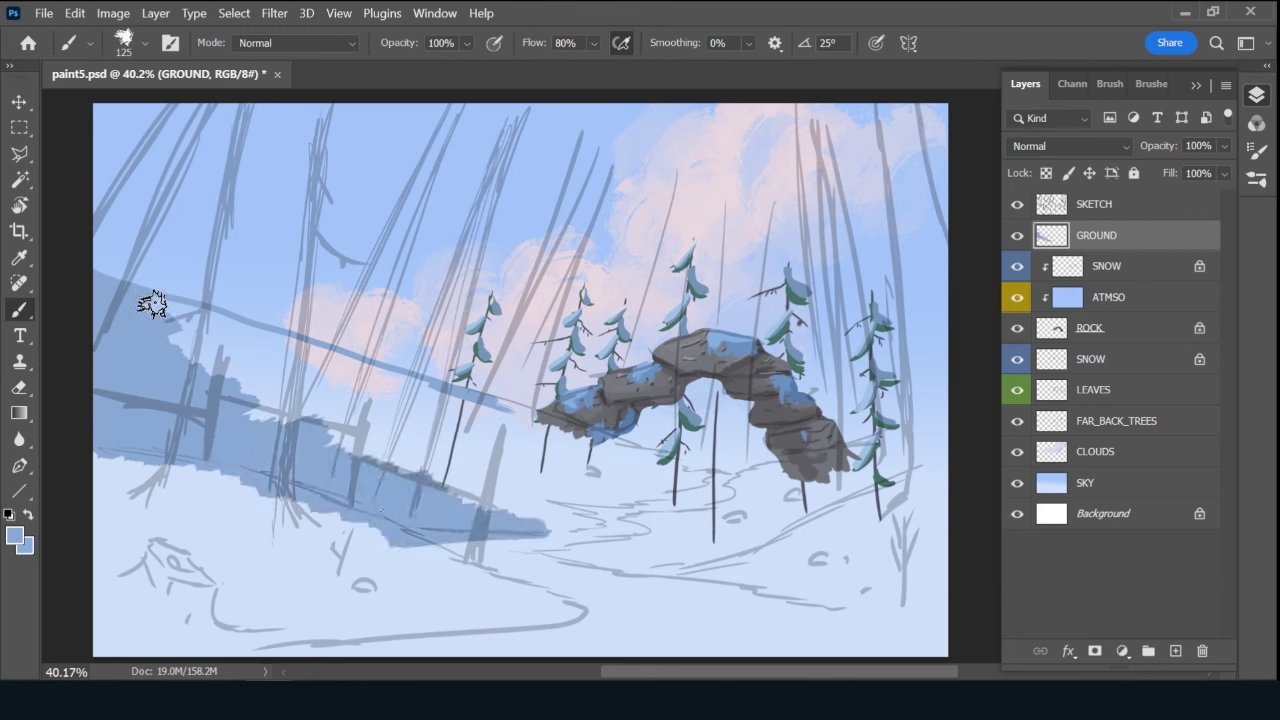
drag(242, 327, 530, 416)
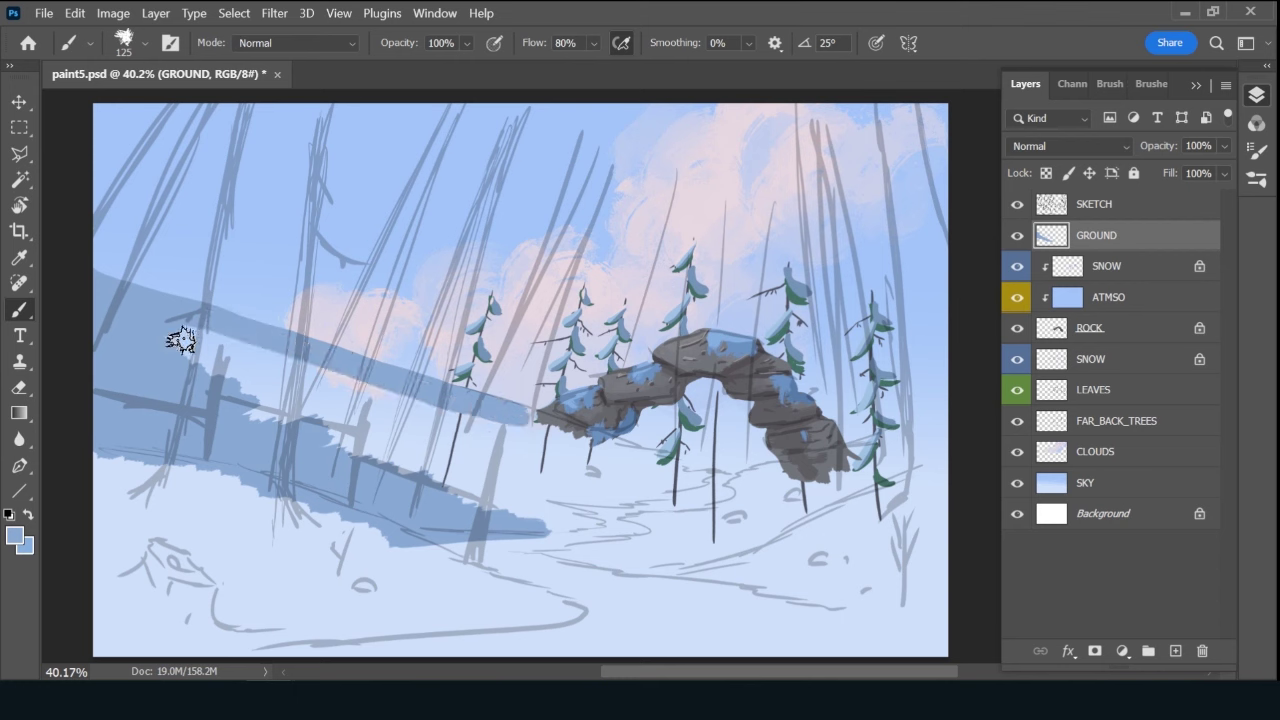
mouse_move(215, 345)
mouse_down()
mouse_move(214, 363)
mouse_move(294, 351)
mouse_move(260, 391)
mouse_move(310, 392)
mouse_move(314, 366)
mouse_move(280, 414)
mouse_move(437, 397)
mouse_move(437, 420)
mouse_move(486, 414)
mouse_move(402, 465)
mouse_move(434, 460)
mouse_move(463, 492)
mouse_move(543, 503)
mouse_move(560, 520)
mouse_move(543, 534)
mouse_move(686, 509)
mouse_move(660, 505)
mouse_up()
key(bracketleft)
key(bracketleft)
key(bracketleft)
mouse_move(546, 473)
mouse_down()
mouse_move(680, 486)
mouse_move(617, 486)
mouse_move(703, 512)
mouse_up()
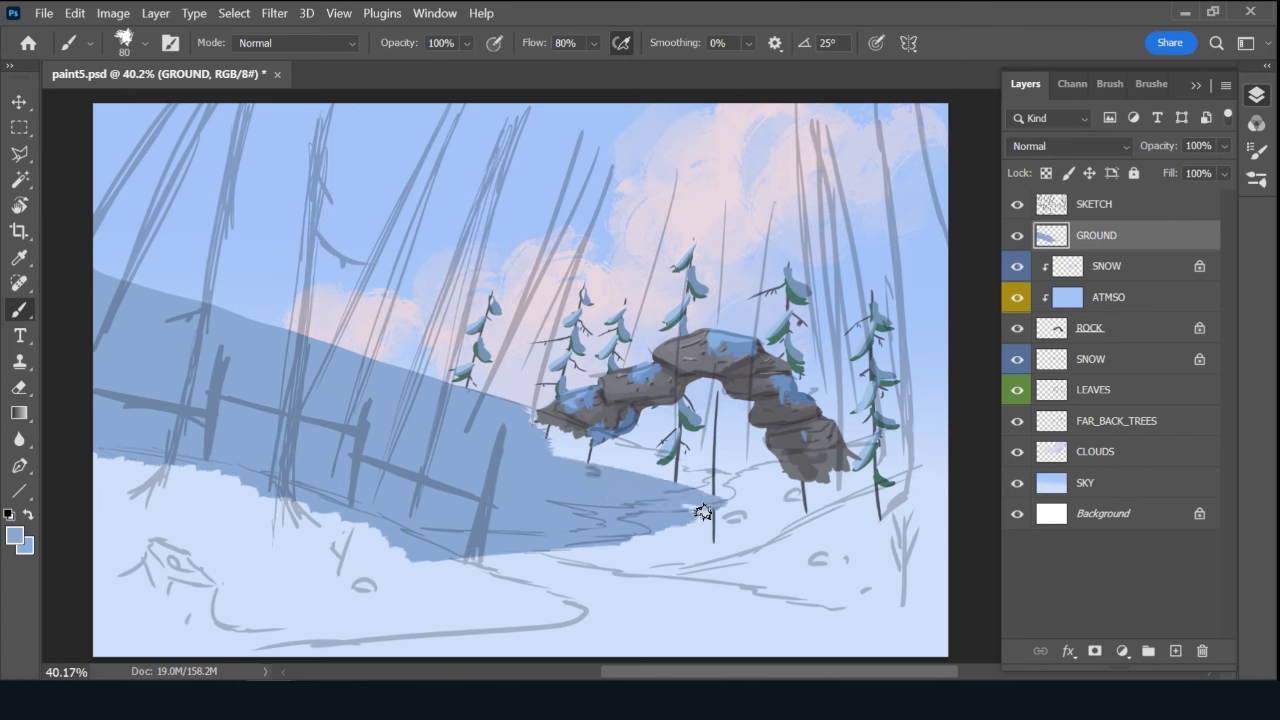
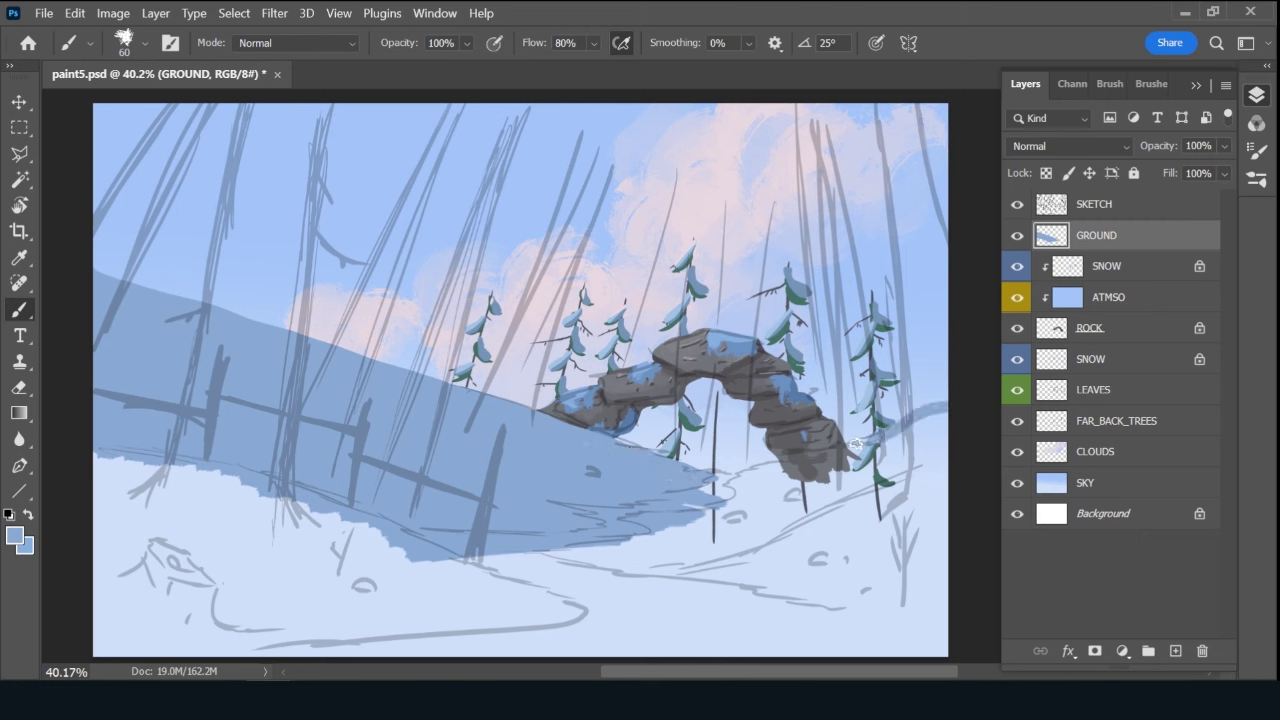
Extend the ground paint over the rock base, then sample dark green on the LEAVES layer.
drag(856, 444, 809, 456)
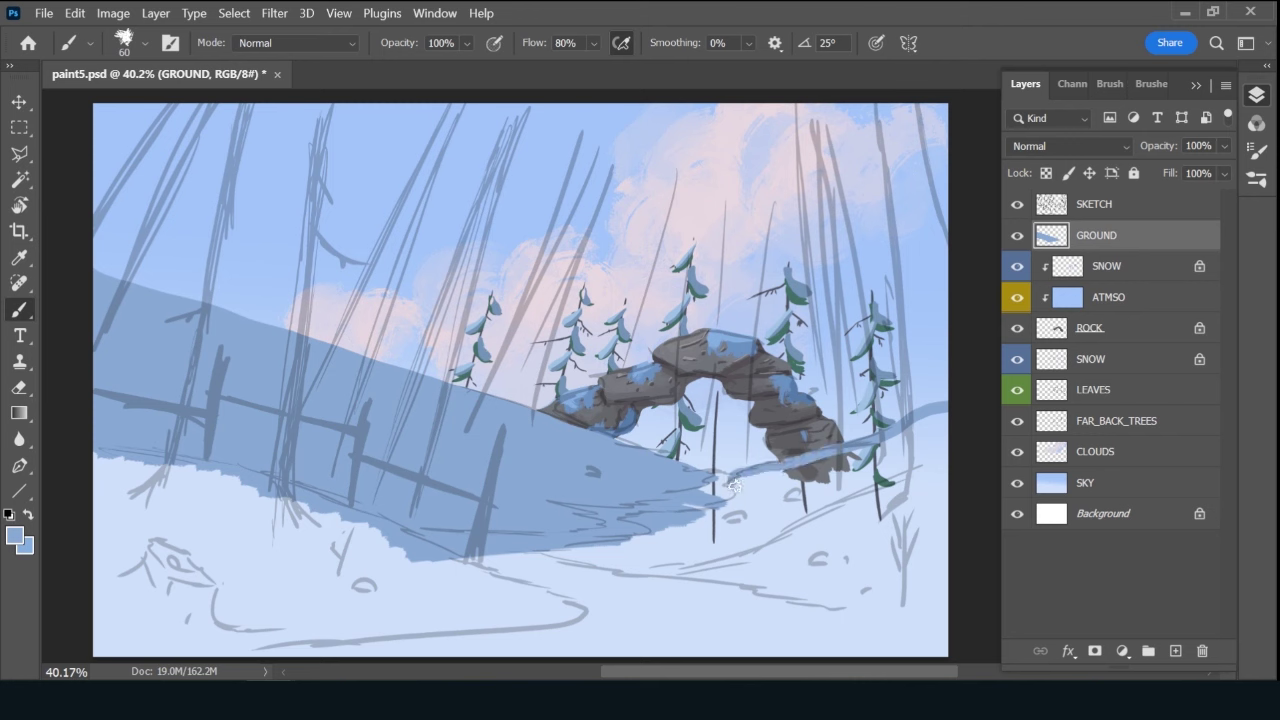
key(bracketright)
key(bracketright)
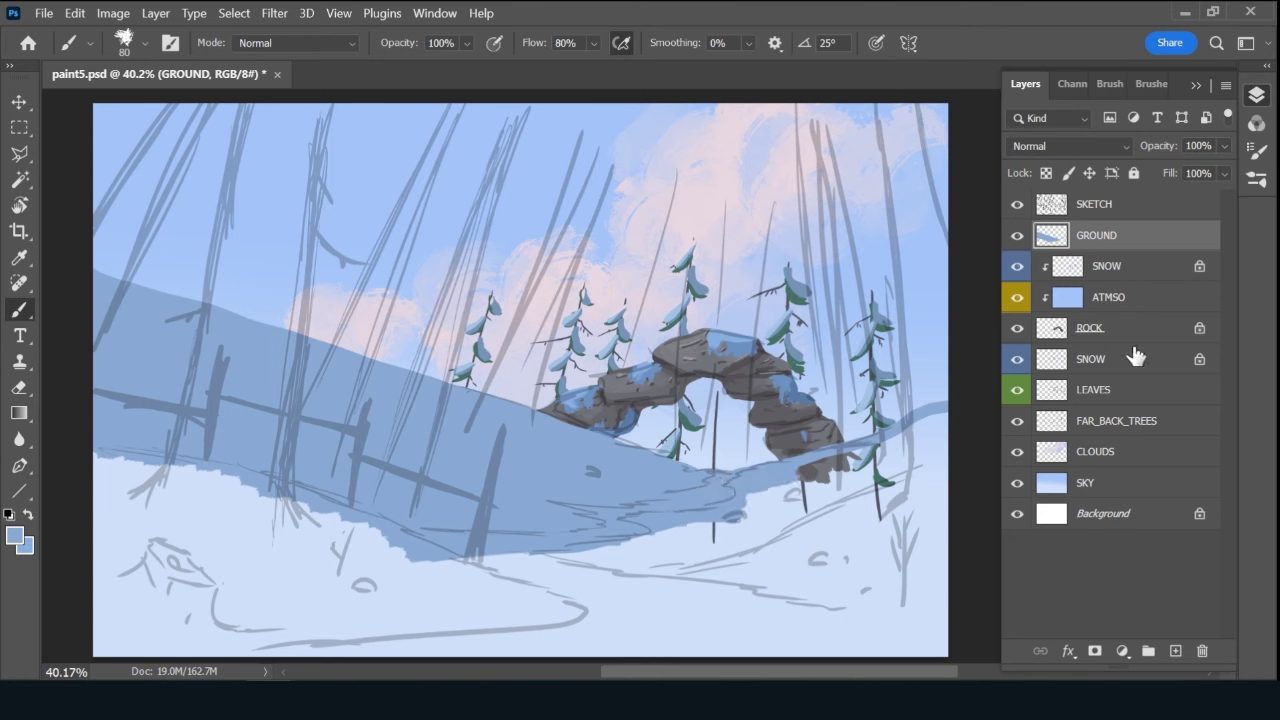
click(1155, 428)
click(1150, 390)
key(bracketleft)
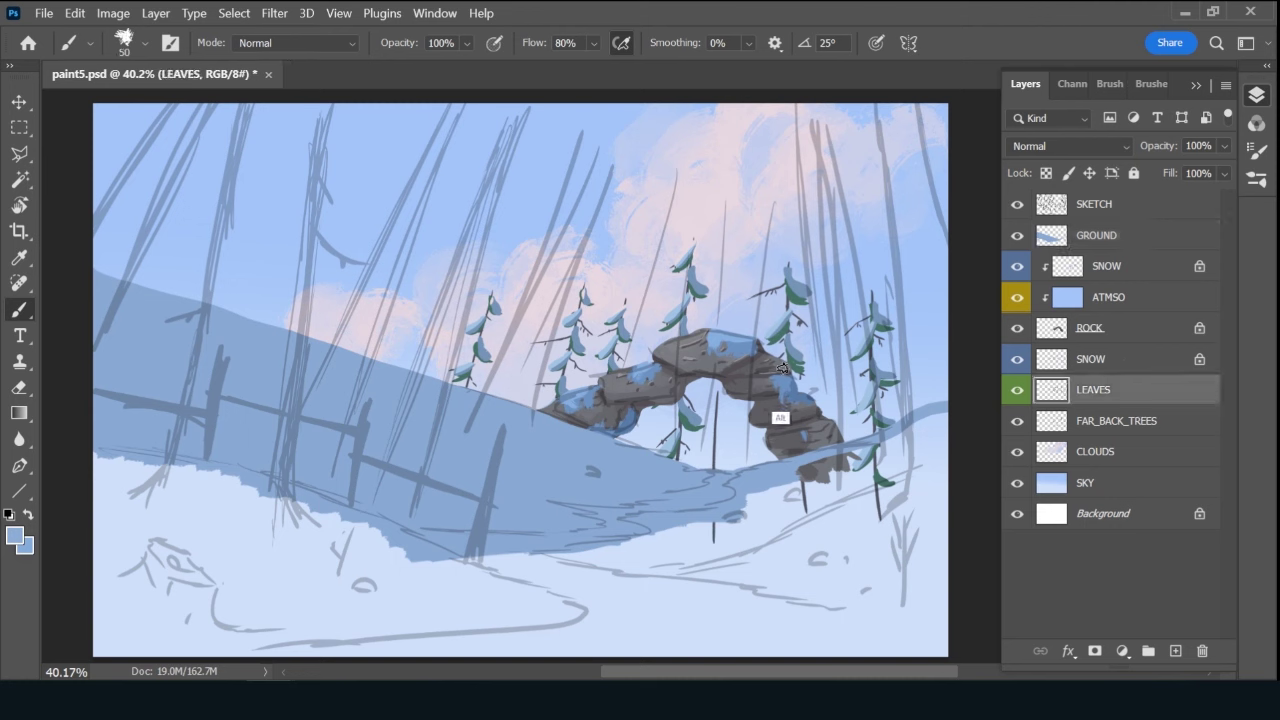
alt+click(796, 367)
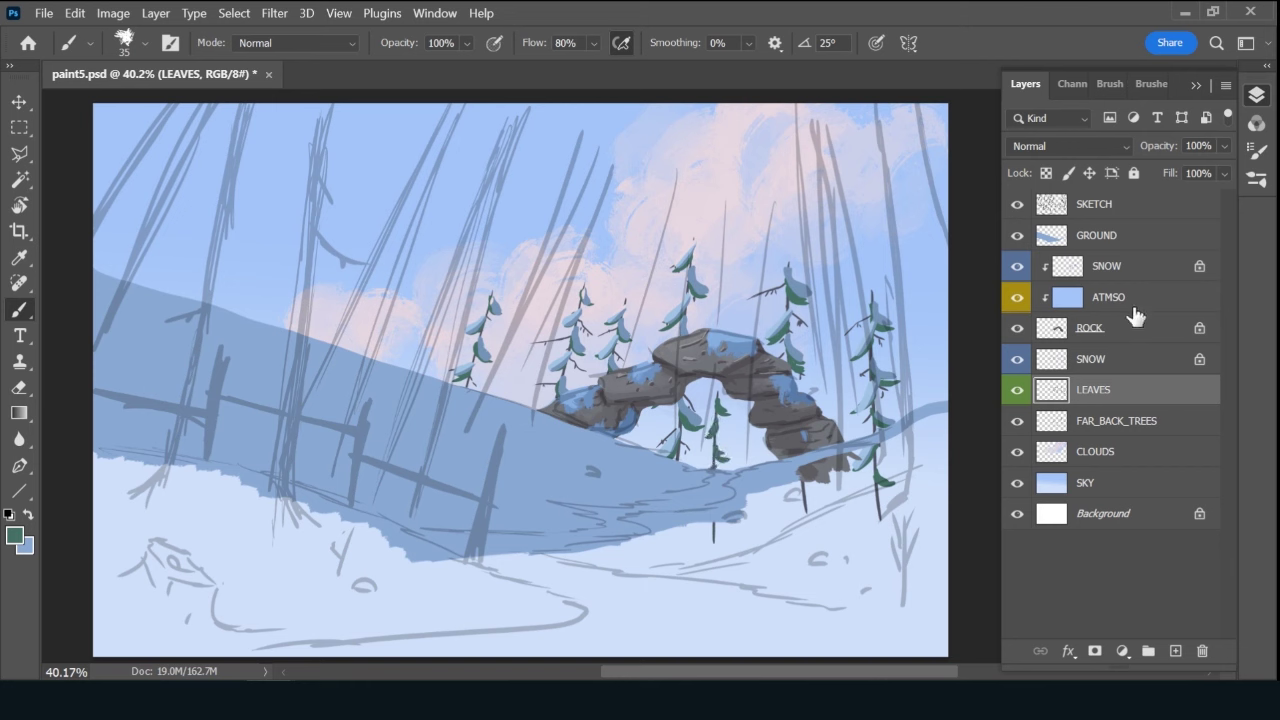
Sample light, brighter and darker snow blues on the SNOW layer, then return to GROUND.
click(1190, 366)
alt+click(735, 386)
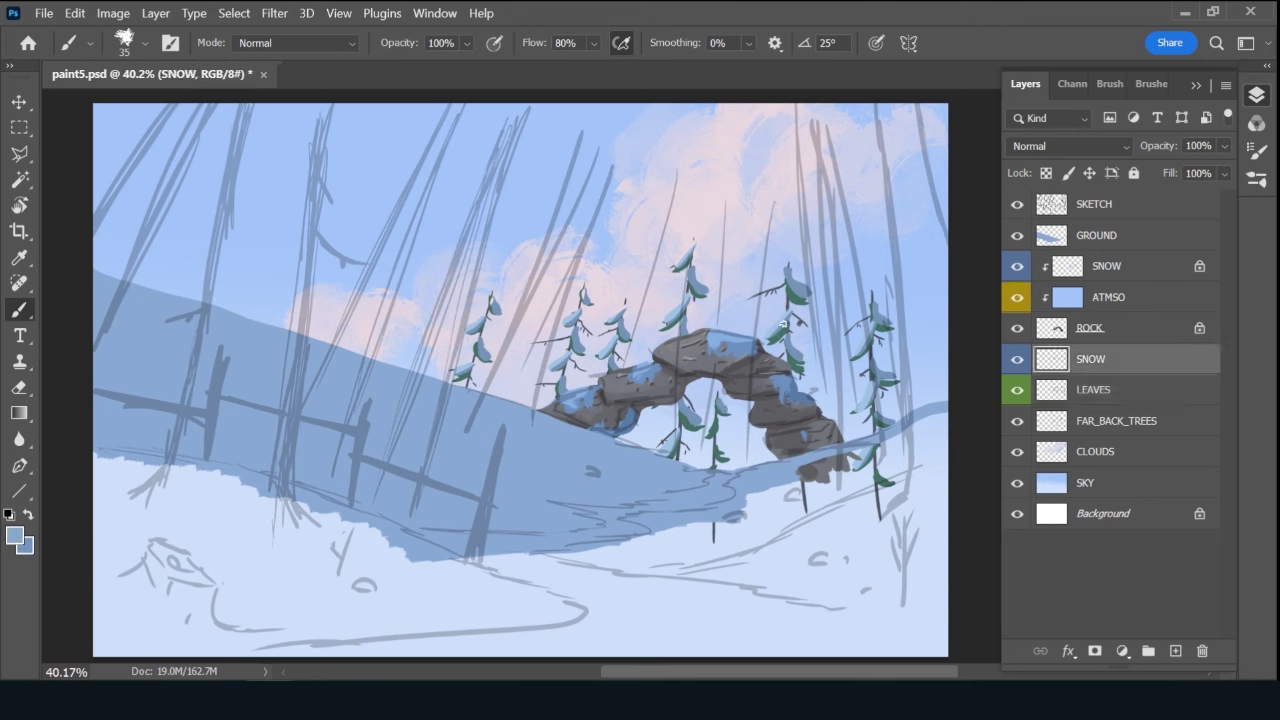
alt+click(676, 315)
alt+click(718, 447)
click(1123, 240)
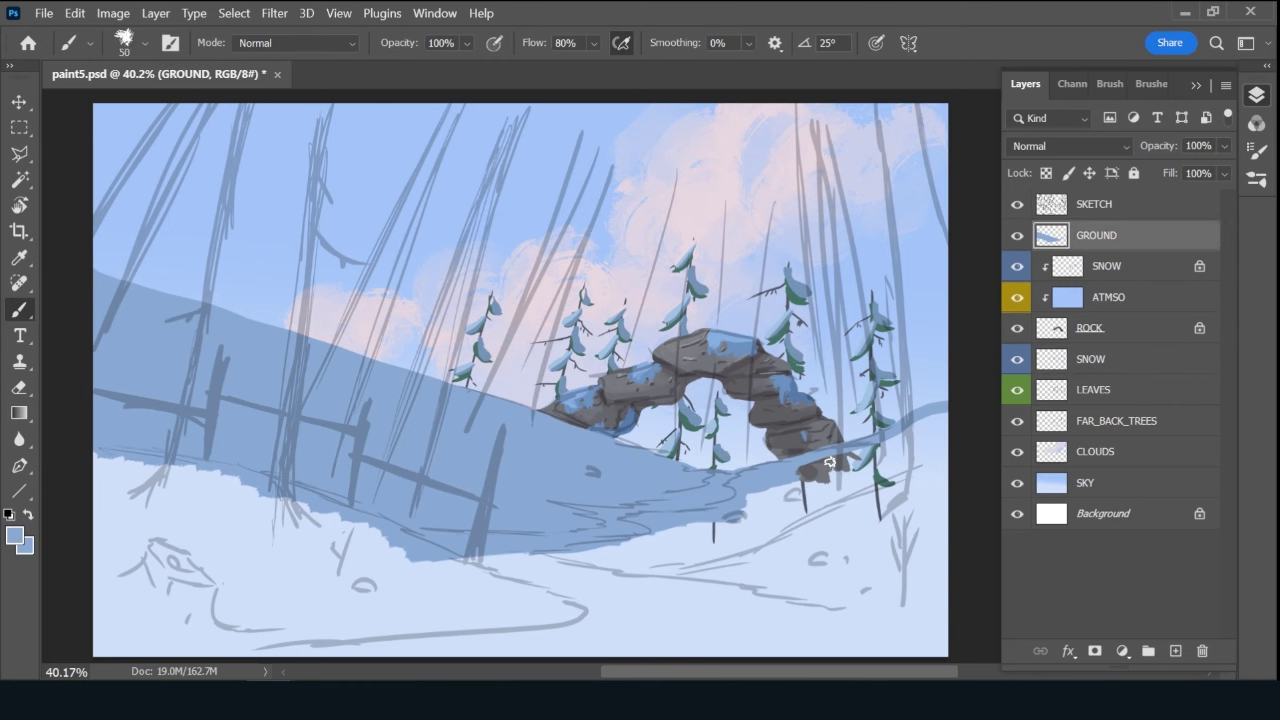
Paint ground blue over the rock base and the lower-left snow with a much larger brush.
drag(823, 463, 674, 525)
key(bracketright)
key(bracketright)
mouse_move(552, 557)
mouse_down()
mouse_move(729, 523)
mouse_move(749, 534)
mouse_move(666, 560)
mouse_move(586, 557)
mouse_move(737, 566)
mouse_move(780, 537)
mouse_move(731, 557)
mouse_move(789, 509)
mouse_move(847, 515)
mouse_move(777, 491)
mouse_move(946, 417)
mouse_move(900, 428)
mouse_move(931, 420)
mouse_move(920, 437)
mouse_move(943, 450)
mouse_move(909, 451)
mouse_move(846, 514)
mouse_move(902, 507)
mouse_up()
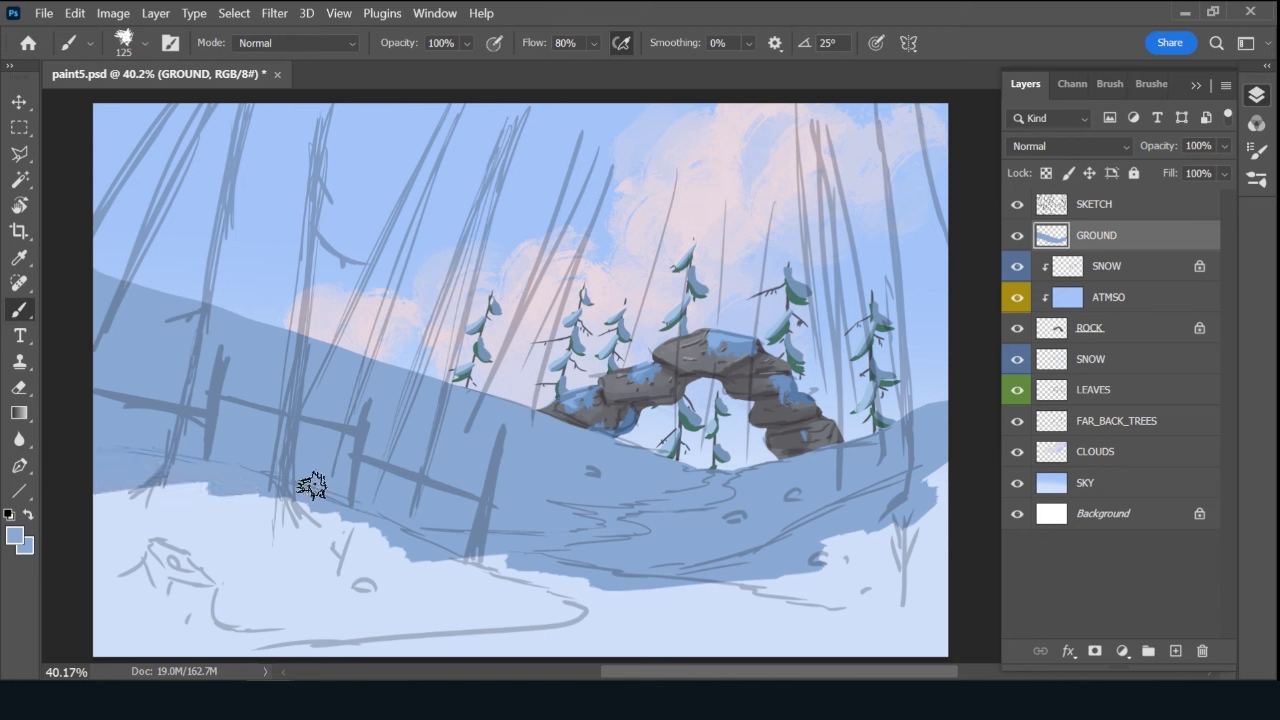
key(bracketright)
key(bracketright)
key(bracketright)
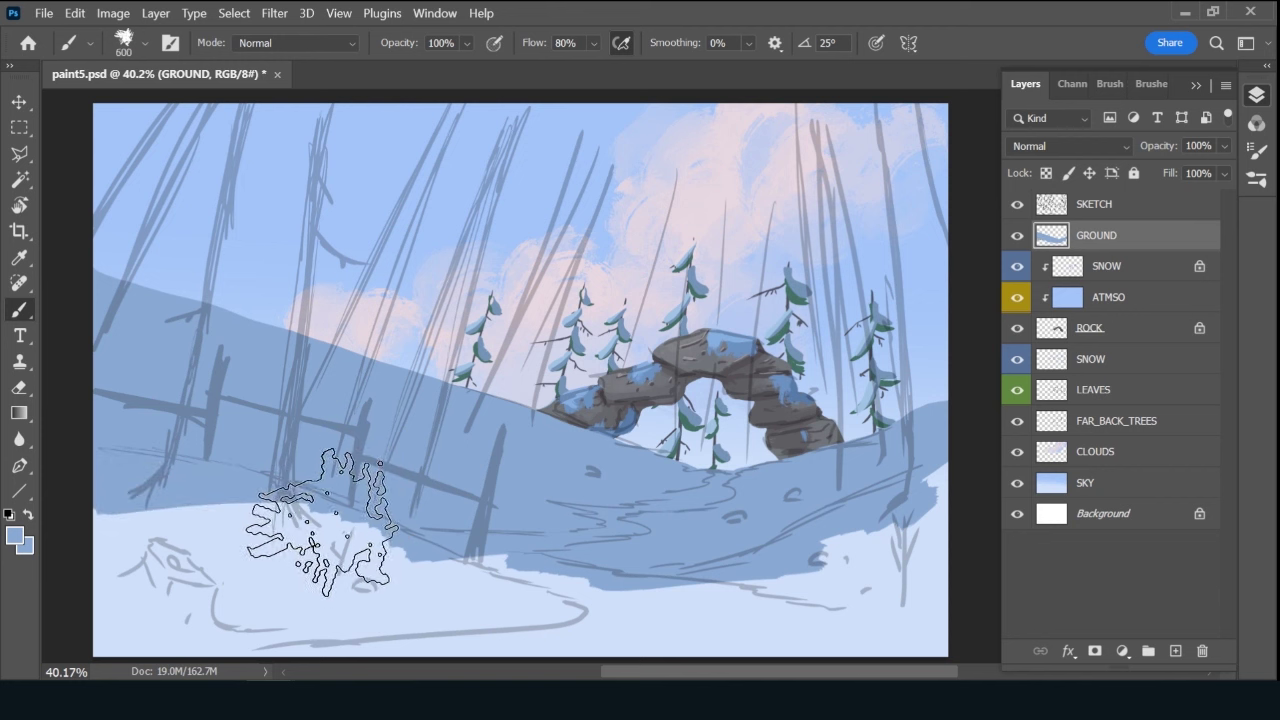
key(bracketright)
key(bracketright)
mouse_move(220, 525)
mouse_down()
mouse_move(385, 532)
mouse_move(55, 560)
mouse_move(270, 545)
mouse_move(95, 615)
mouse_move(100, 624)
mouse_move(229, 605)
mouse_move(563, 620)
mouse_move(871, 614)
mouse_move(914, 643)
mouse_up()
Cover the remaining light snow strips and lock GROUND's transparent pixels.
mouse_move(257, 600)
mouse_down()
mouse_move(829, 586)
mouse_move(886, 557)
mouse_move(957, 586)
mouse_up()
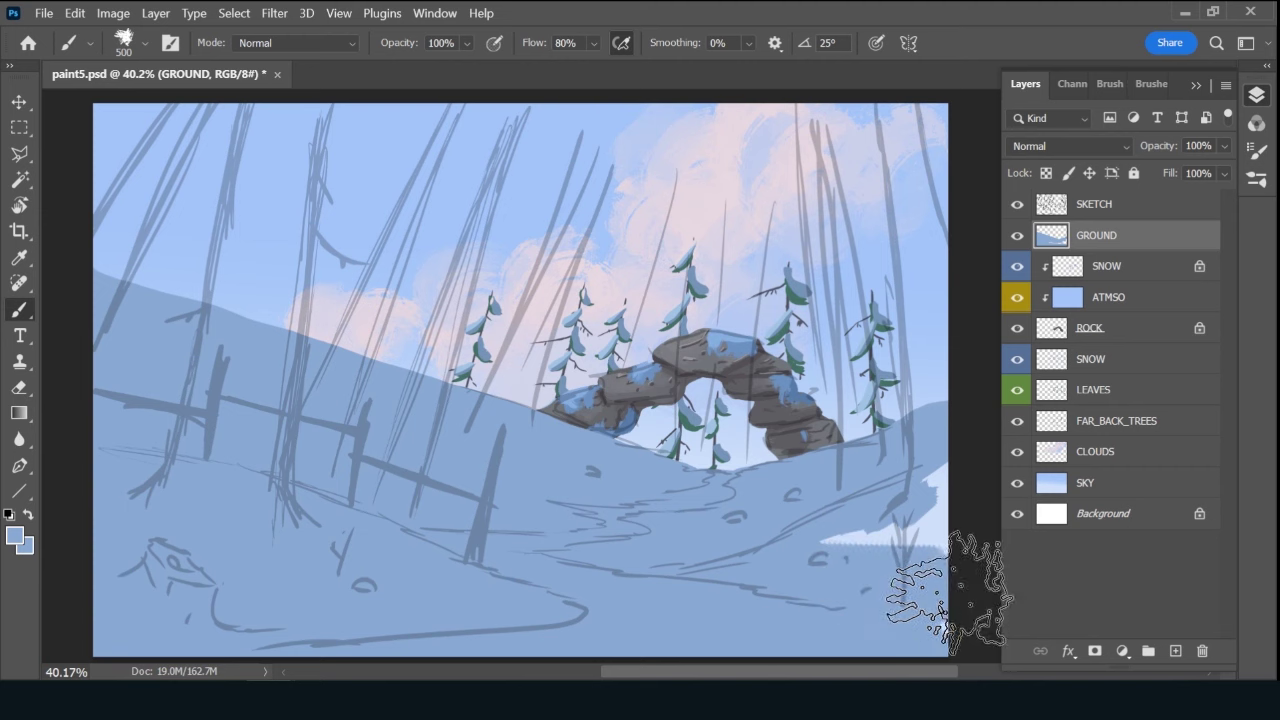
key(bracketleft)
key(bracketleft)
key(bracketleft)
key(bracketleft)
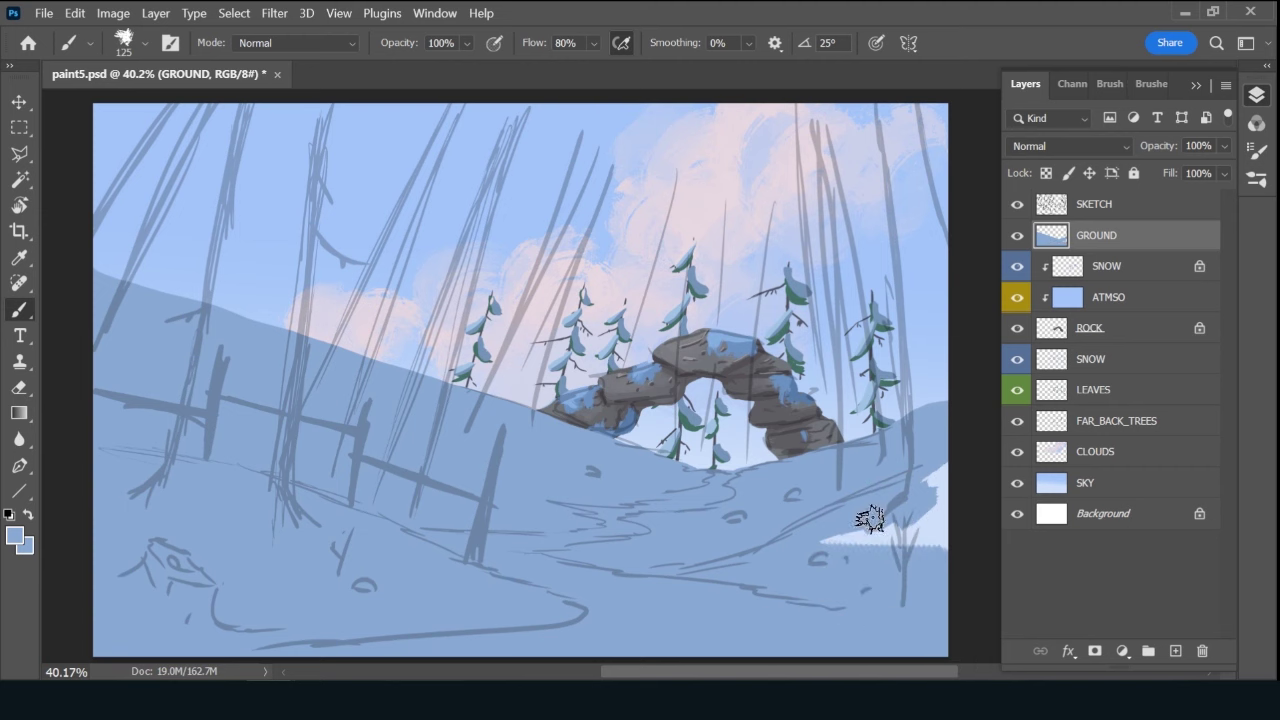
key(bracketleft)
key(bracketleft)
mouse_move(943, 514)
mouse_down()
mouse_move(835, 548)
mouse_move(952, 545)
mouse_up()
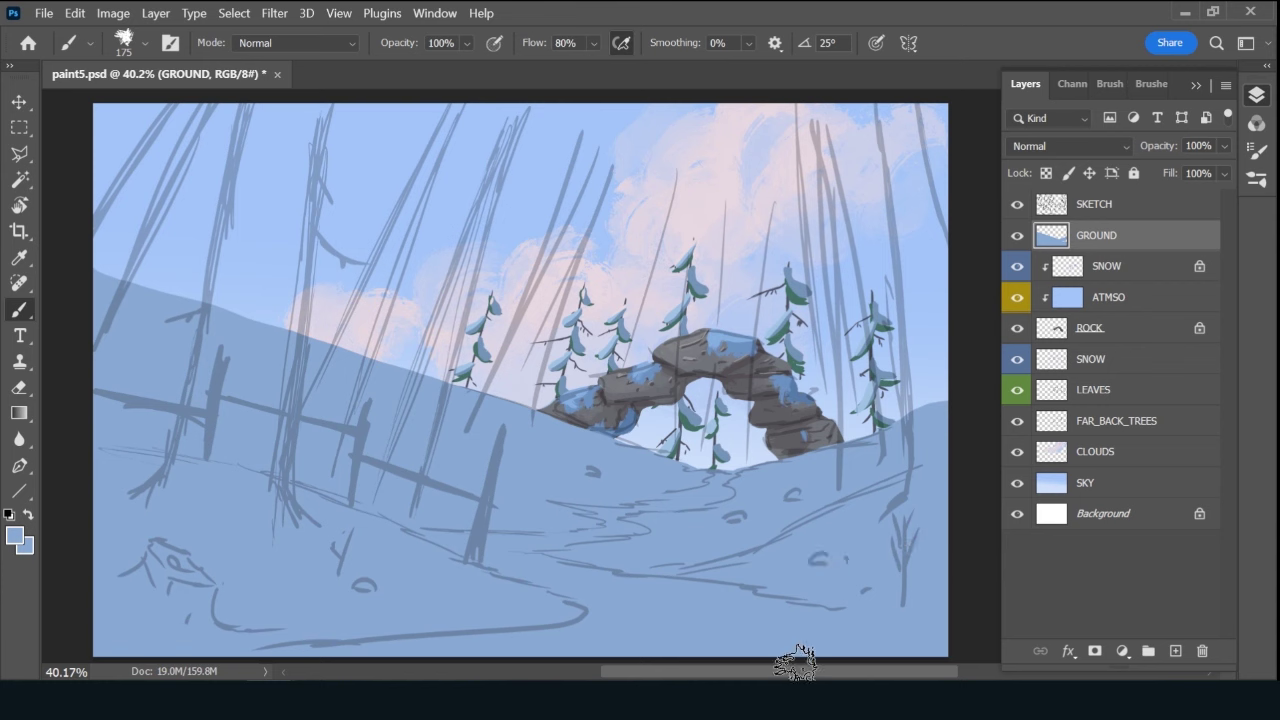
key(slash)
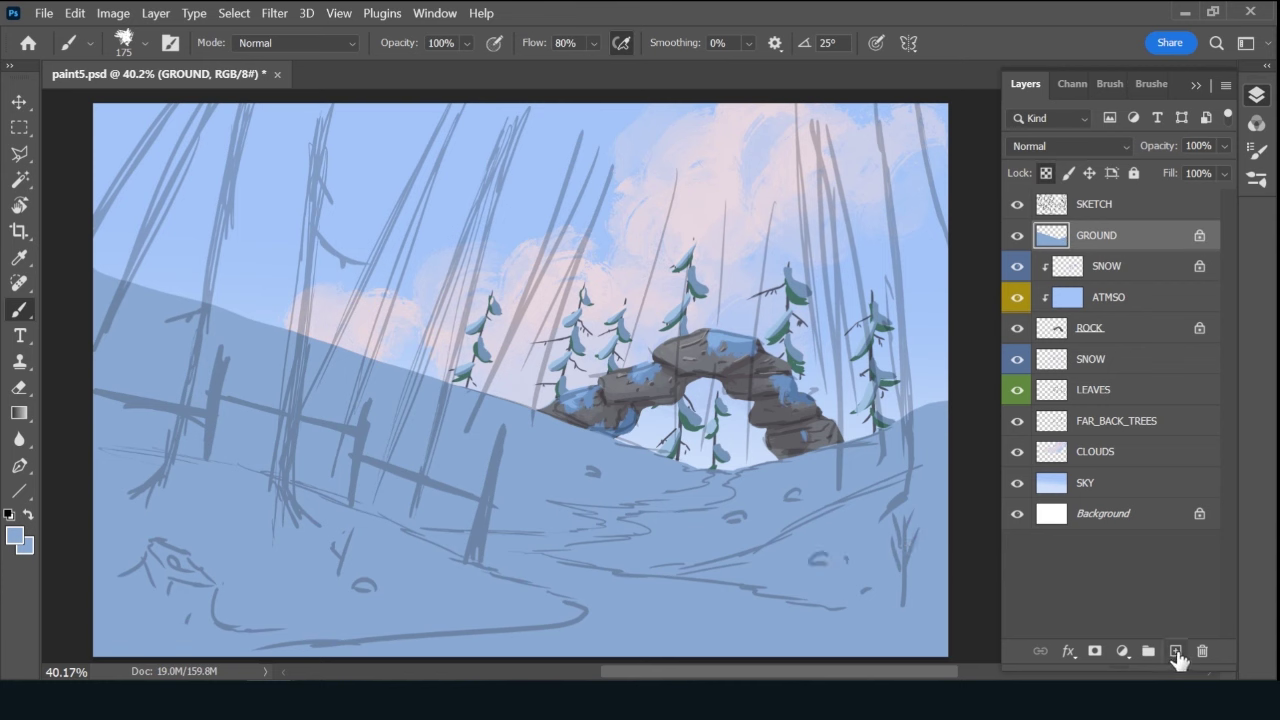
Choose the Ink 2 brush and set the foreground colour to darker blue #4a6e9e.
click(1152, 84)
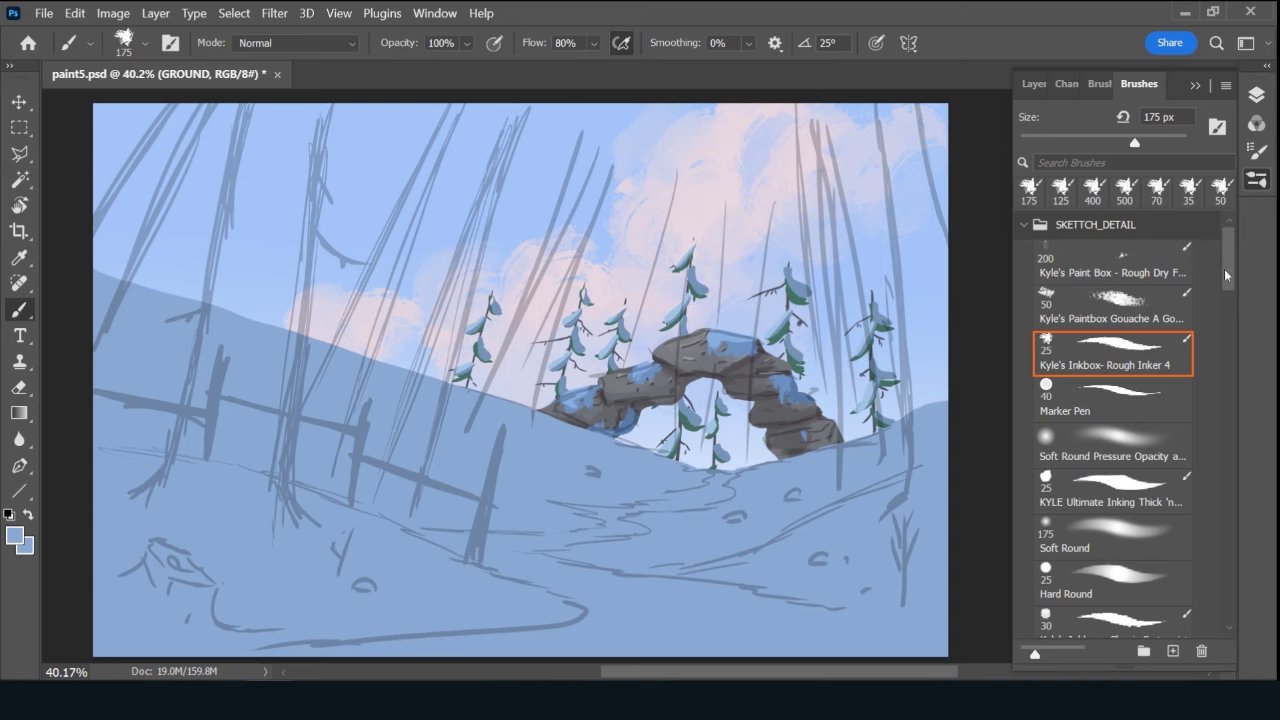
drag(1224, 269, 1207, 391)
click(1128, 505)
click(1025, 84)
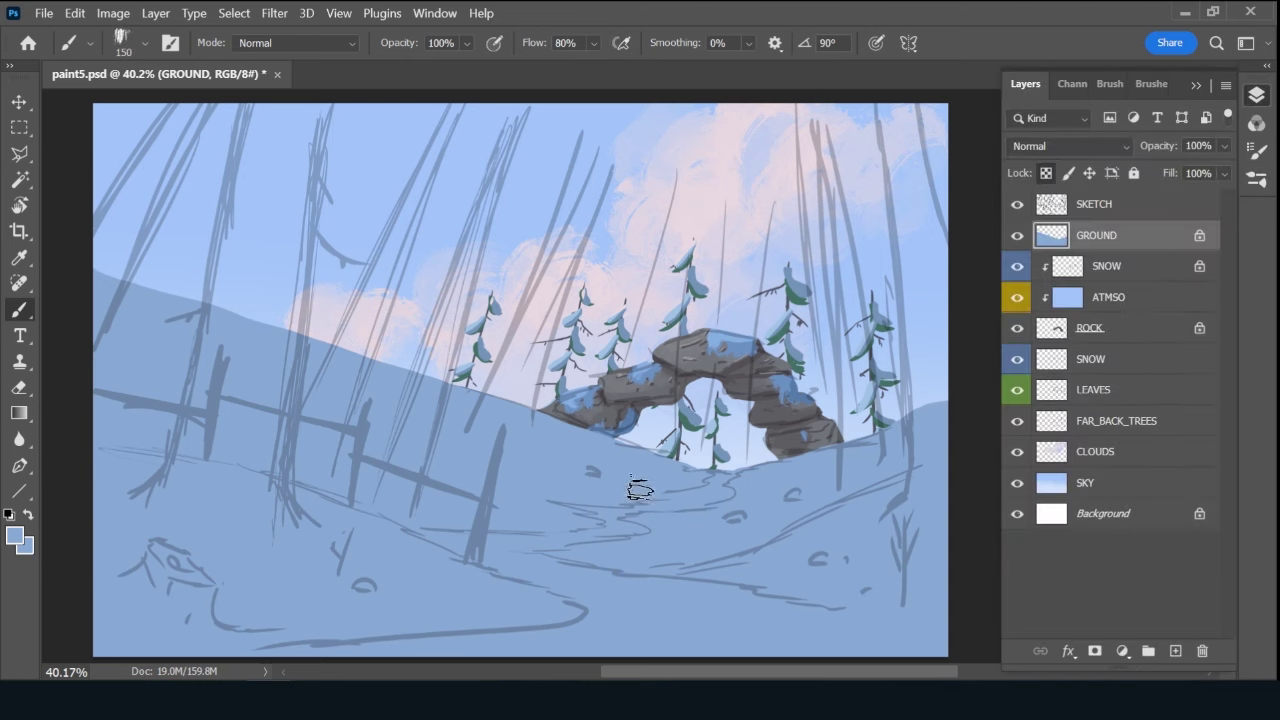
click(15, 538)
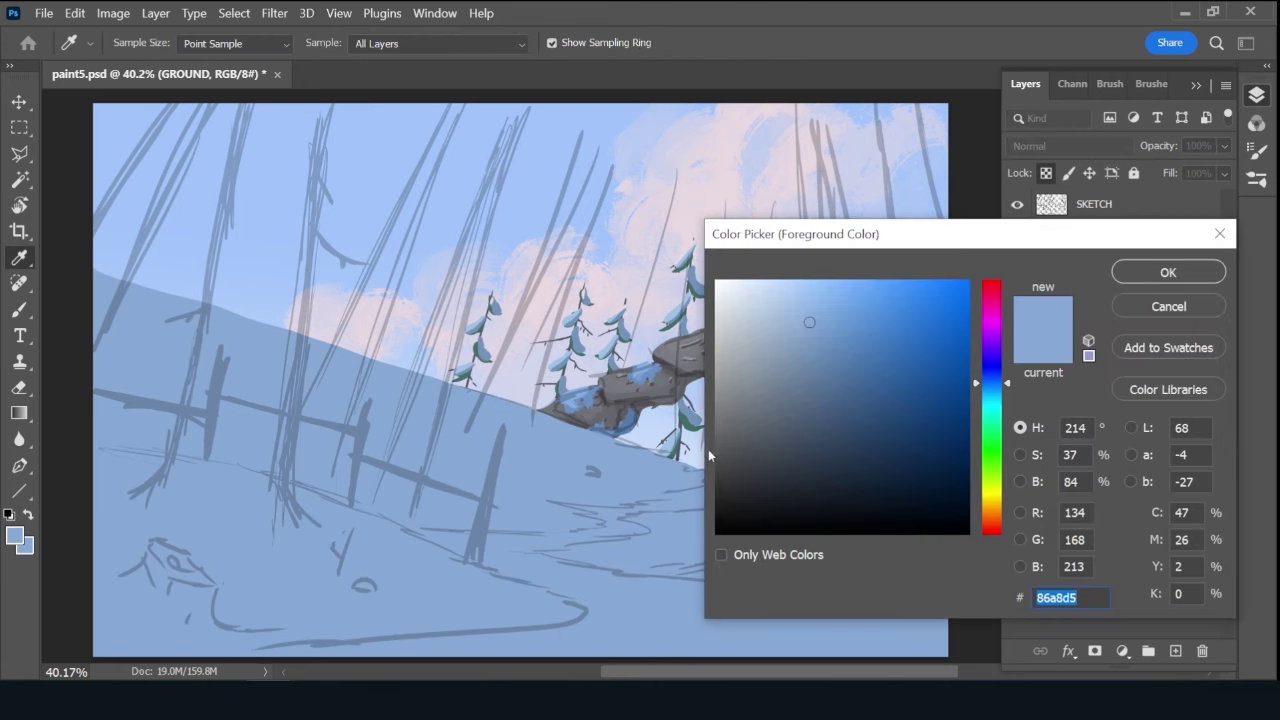
click(850, 376)
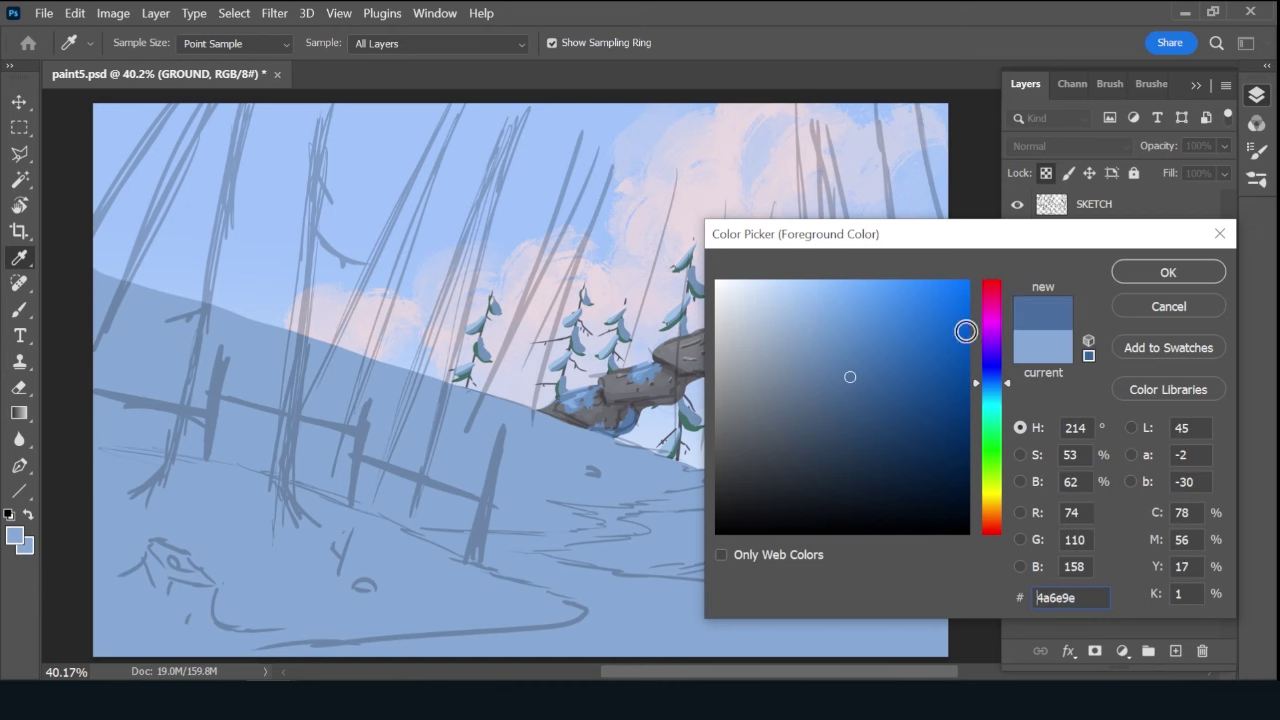
click(1143, 277)
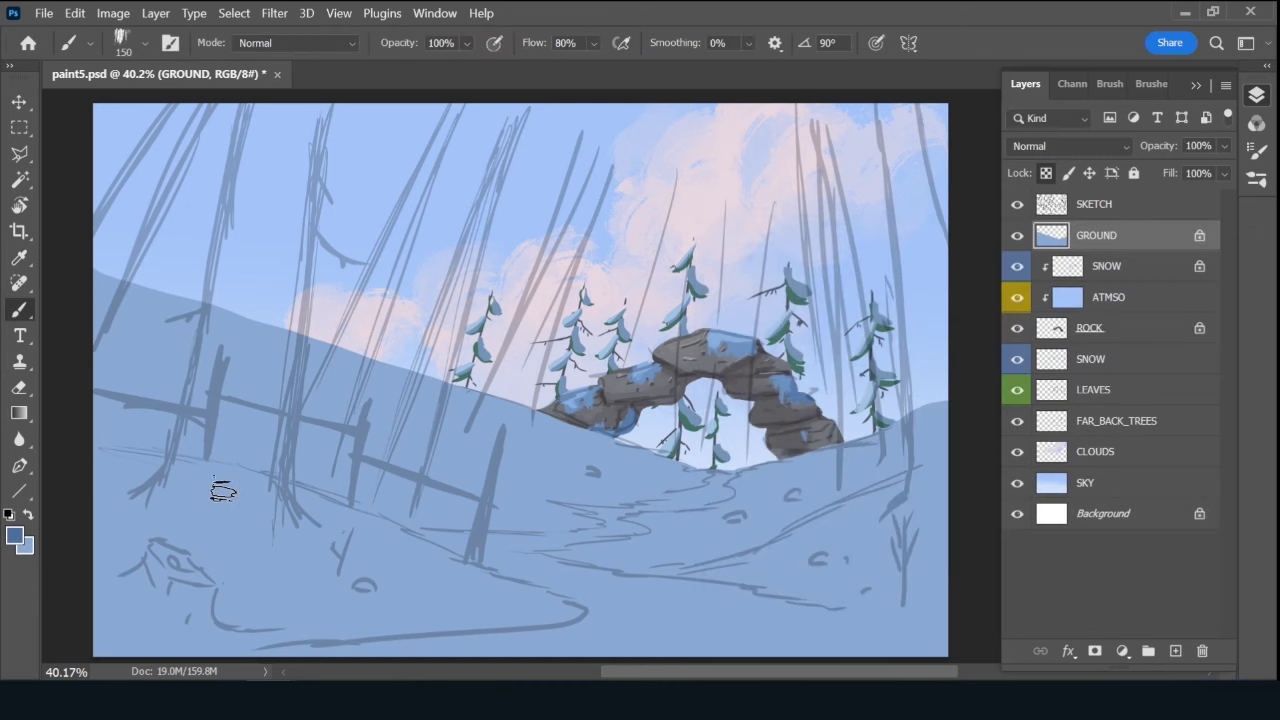
Paint dark blue over the lower-left mound and across the bottom foreground.
mouse_move(172, 478)
mouse_down()
mouse_move(112, 470)
mouse_move(112, 495)
mouse_move(257, 508)
mouse_move(106, 528)
mouse_move(176, 463)
mouse_up()
key(bracketright)
key(bracketright)
key(bracketright)
mouse_move(143, 528)
mouse_down()
mouse_move(300, 506)
mouse_move(177, 529)
mouse_move(129, 557)
mouse_move(137, 591)
mouse_move(180, 580)
mouse_move(191, 591)
mouse_move(97, 510)
mouse_move(106, 626)
mouse_move(171, 614)
mouse_move(106, 634)
mouse_move(255, 630)
mouse_move(357, 600)
mouse_move(247, 617)
mouse_move(500, 628)
mouse_move(451, 614)
mouse_move(453, 625)
mouse_move(543, 608)
mouse_move(523, 623)
mouse_up()
key(bracketleft)
key(bracketleft)
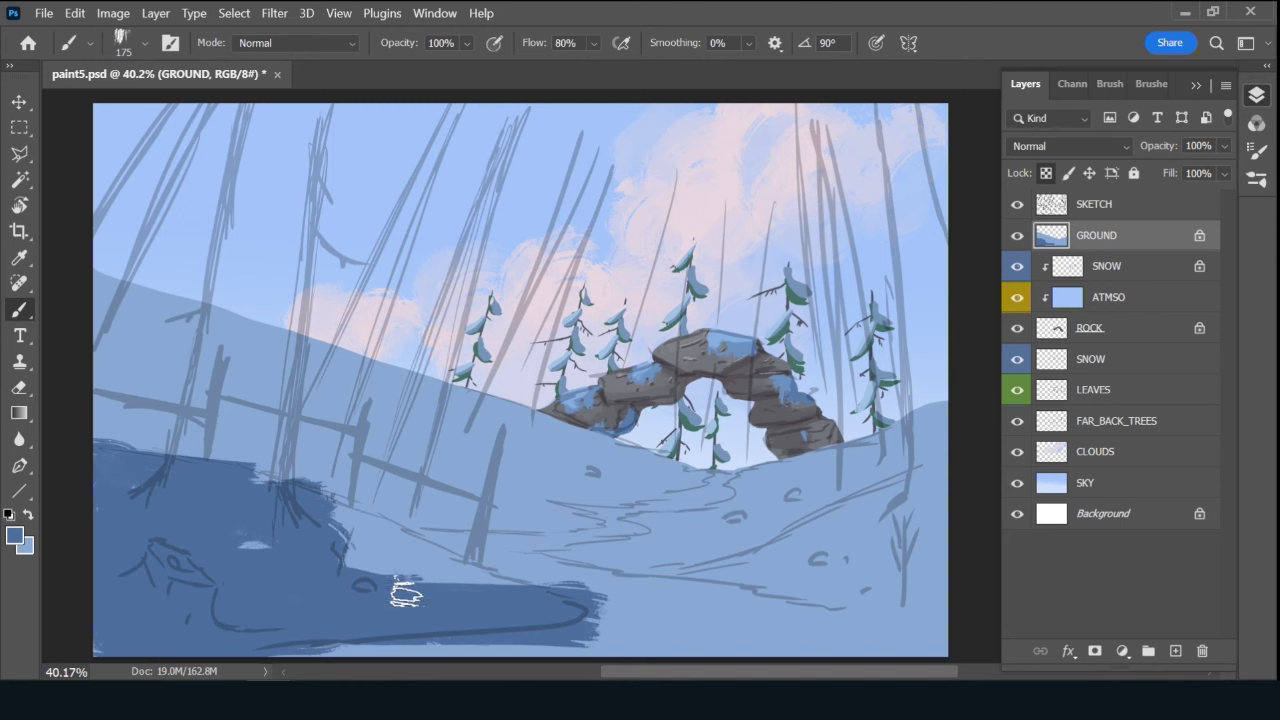
mouse_move(408, 594)
mouse_down()
mouse_move(332, 548)
mouse_move(486, 577)
mouse_move(354, 523)
mouse_move(540, 610)
mouse_move(306, 543)
mouse_move(294, 517)
mouse_move(162, 487)
mouse_move(300, 468)
mouse_up()
Add dark blue strokes down the right slope, the lower-right bank and the bottom band.
key(bracketleft)
key(bracketleft)
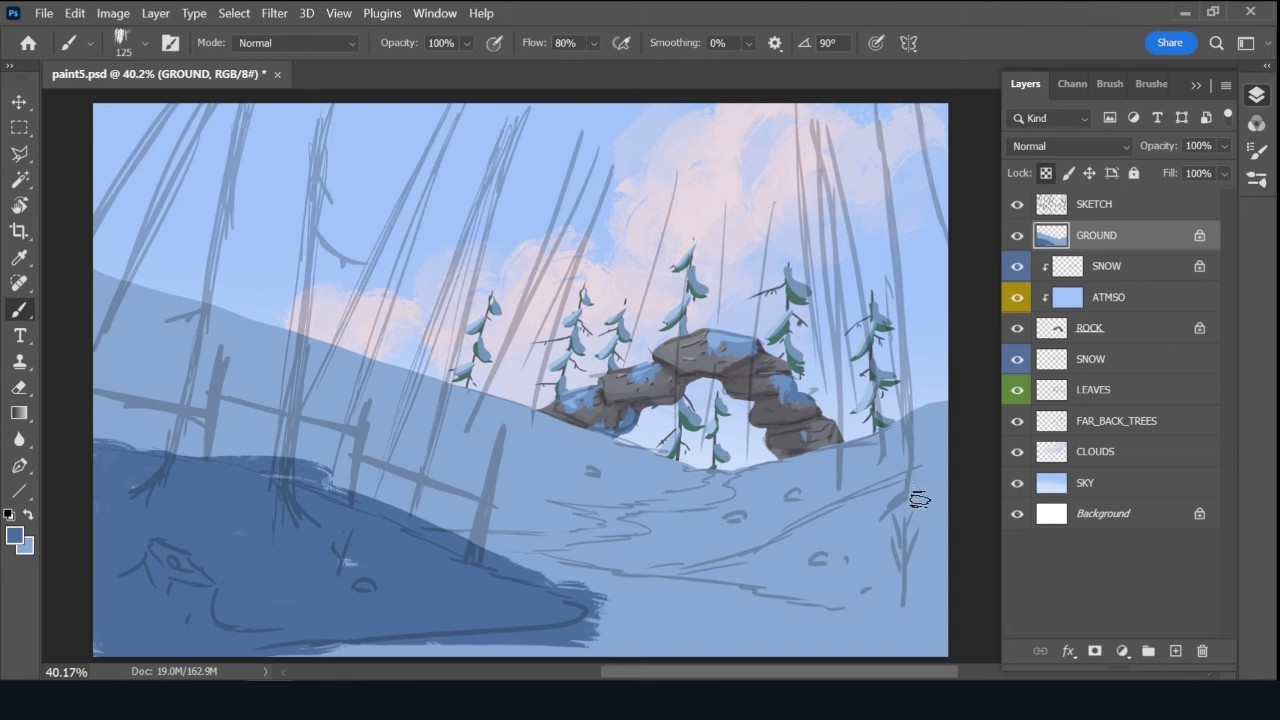
mouse_move(925, 483)
mouse_down()
mouse_move(700, 575)
mouse_move(865, 543)
mouse_move(940, 510)
mouse_move(830, 570)
mouse_move(895, 600)
mouse_move(862, 602)
mouse_up()
mouse_move(922, 576)
mouse_down()
mouse_move(851, 591)
mouse_move(927, 613)
mouse_up()
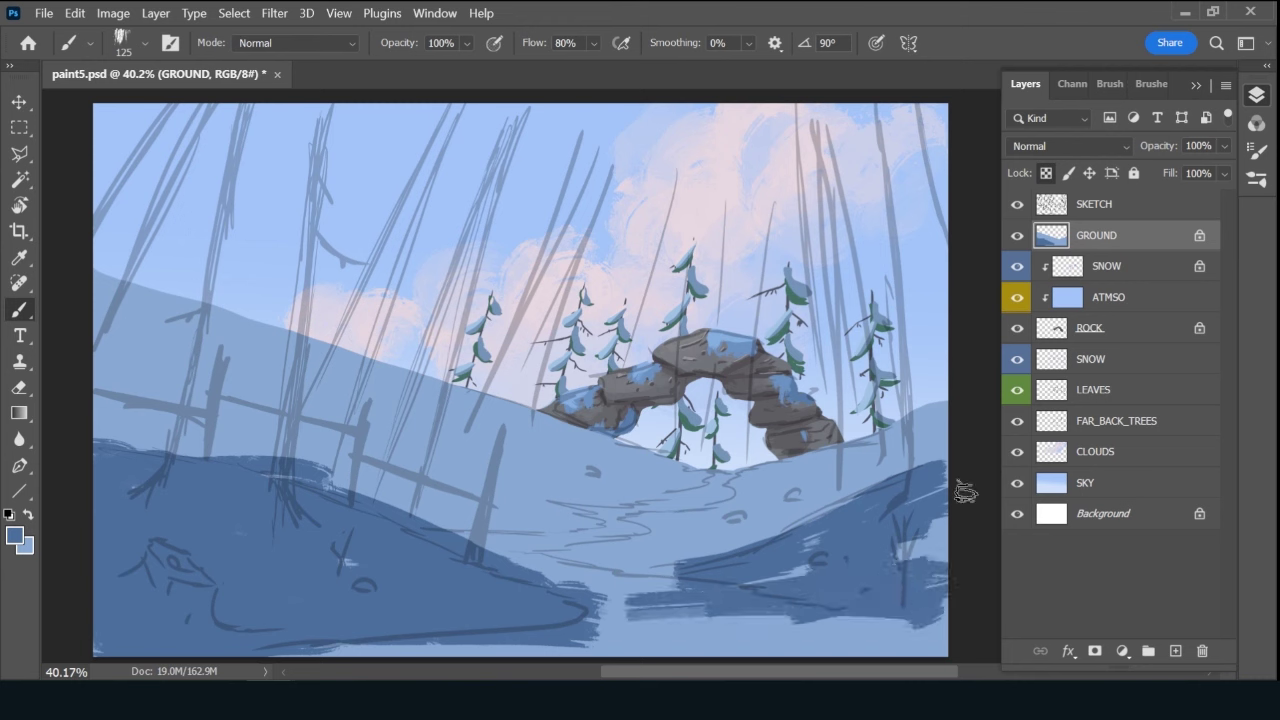
mouse_move(912, 515)
mouse_down()
mouse_move(908, 543)
mouse_move(955, 560)
mouse_up()
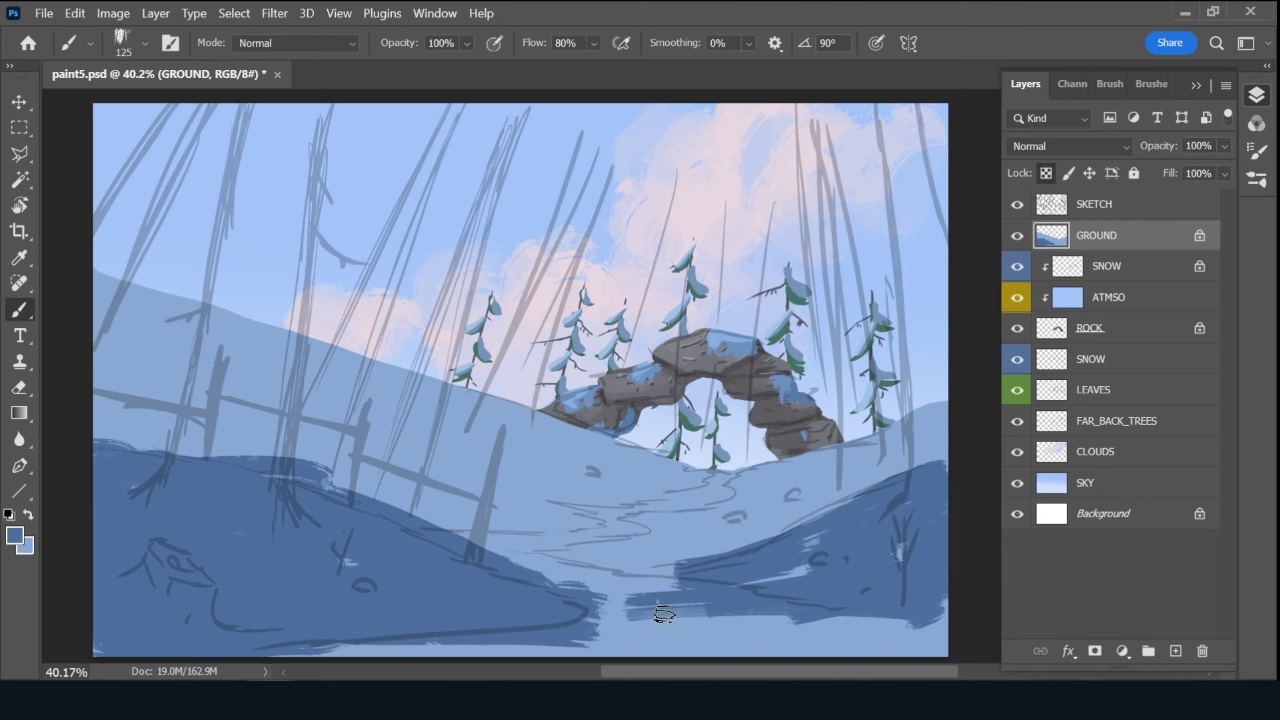
mouse_move(582, 612)
mouse_down()
mouse_move(943, 614)
mouse_move(931, 634)
mouse_move(884, 648)
mouse_up()
Darken the remaining light spots along the bottom band and the snow edge.
key(bracketright)
key(bracketright)
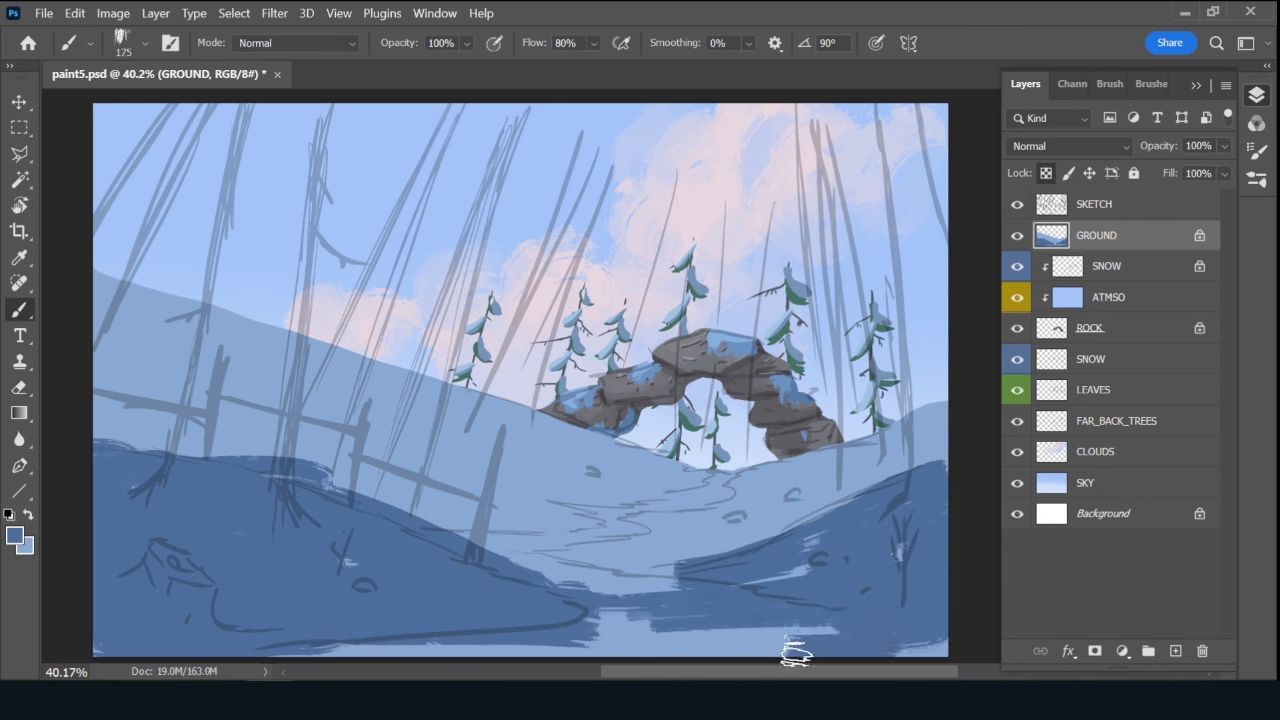
drag(794, 651, 908, 652)
mouse_move(600, 643)
mouse_down()
mouse_move(843, 620)
mouse_move(850, 640)
mouse_up()
drag(649, 620, 594, 612)
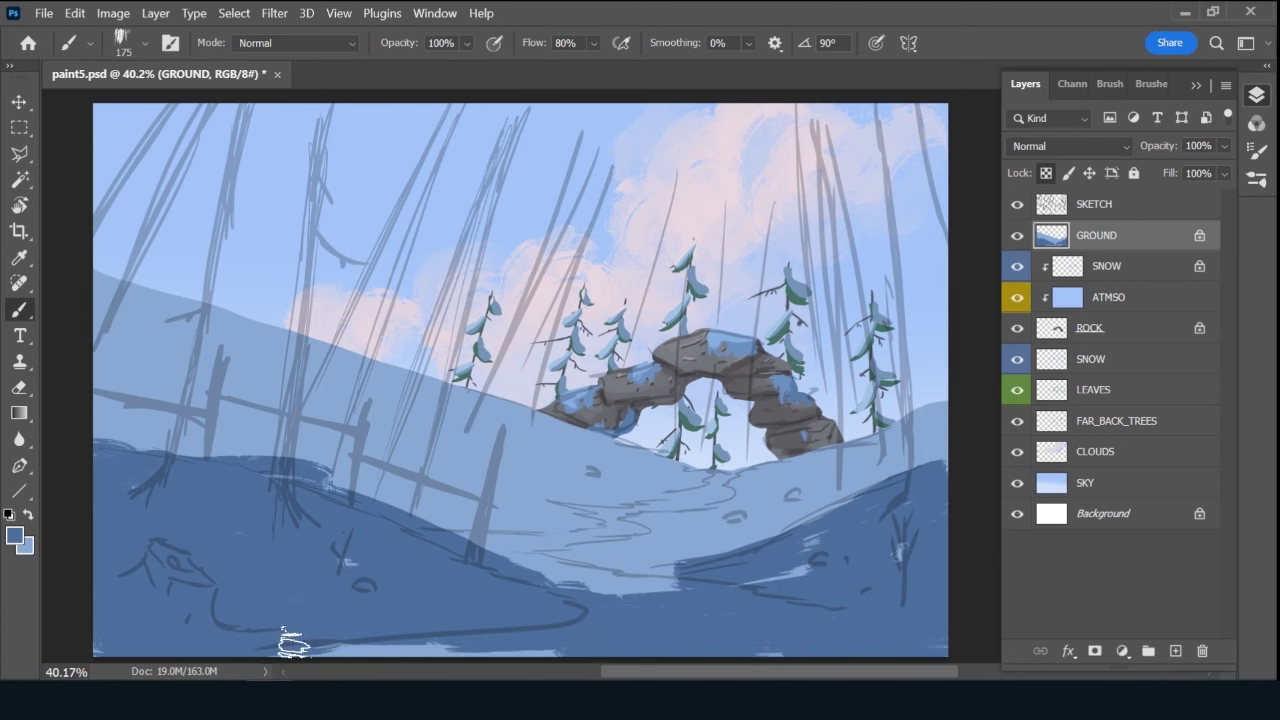
drag(293, 643, 837, 594)
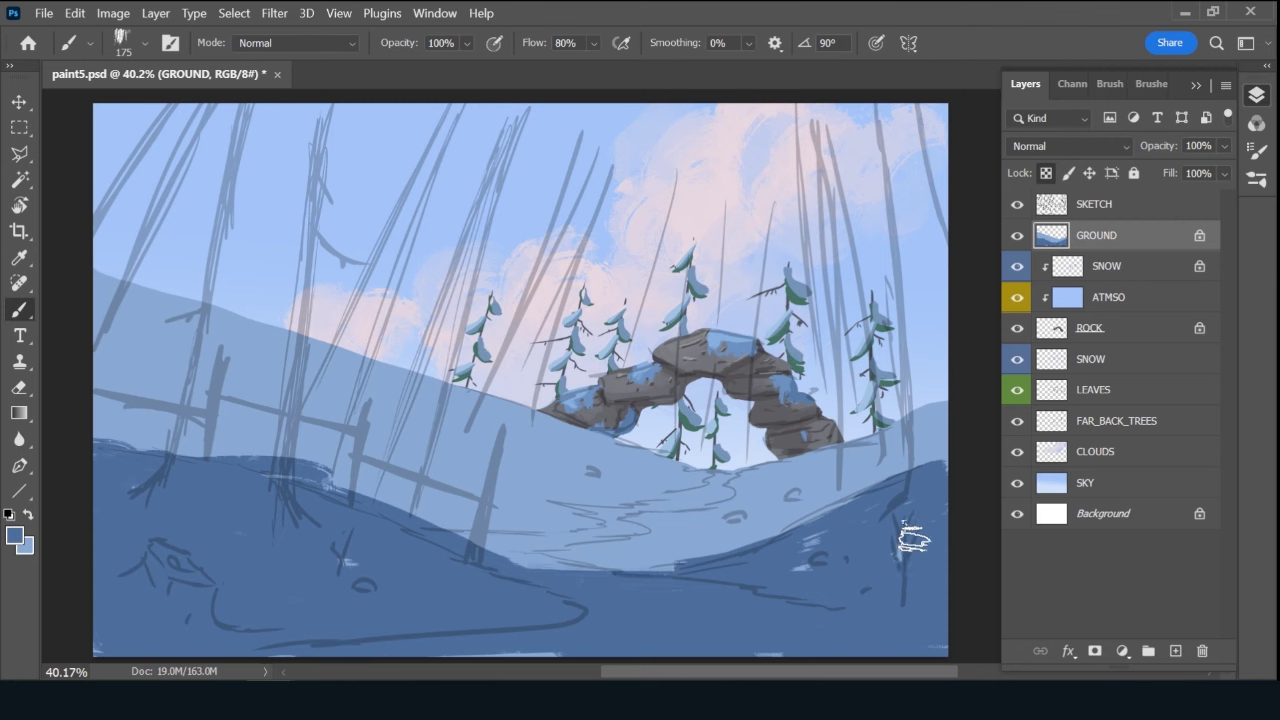
drag(793, 553, 800, 556)
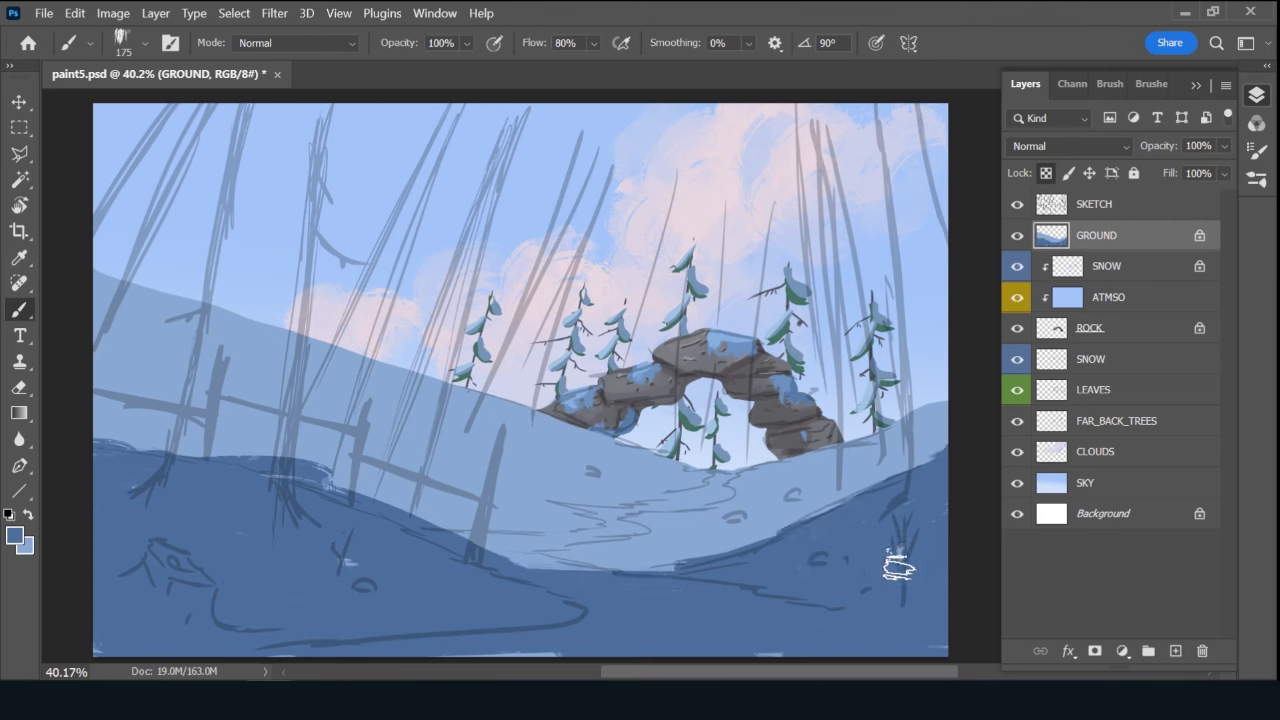
mouse_move(770, 650)
mouse_down()
mouse_move(560, 633)
mouse_move(440, 654)
mouse_up()
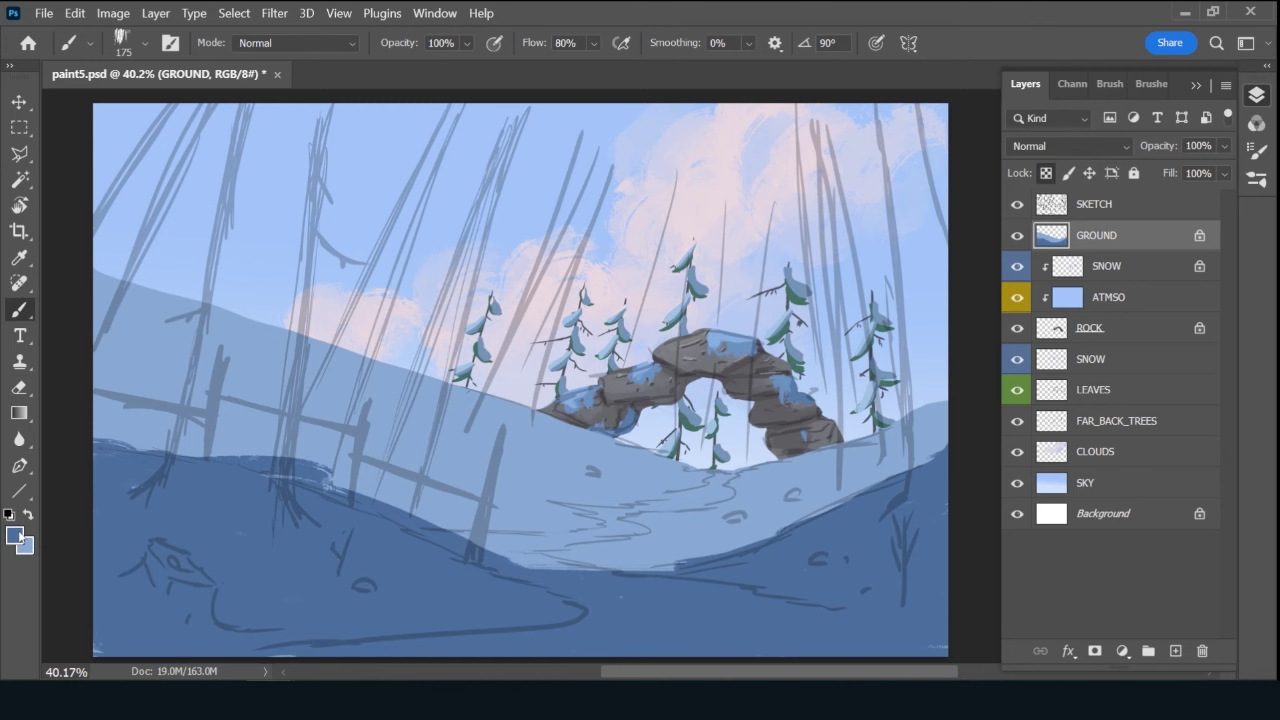
Set a lighter blue foreground colour and undo an accidental Pen shape.
click(15, 537)
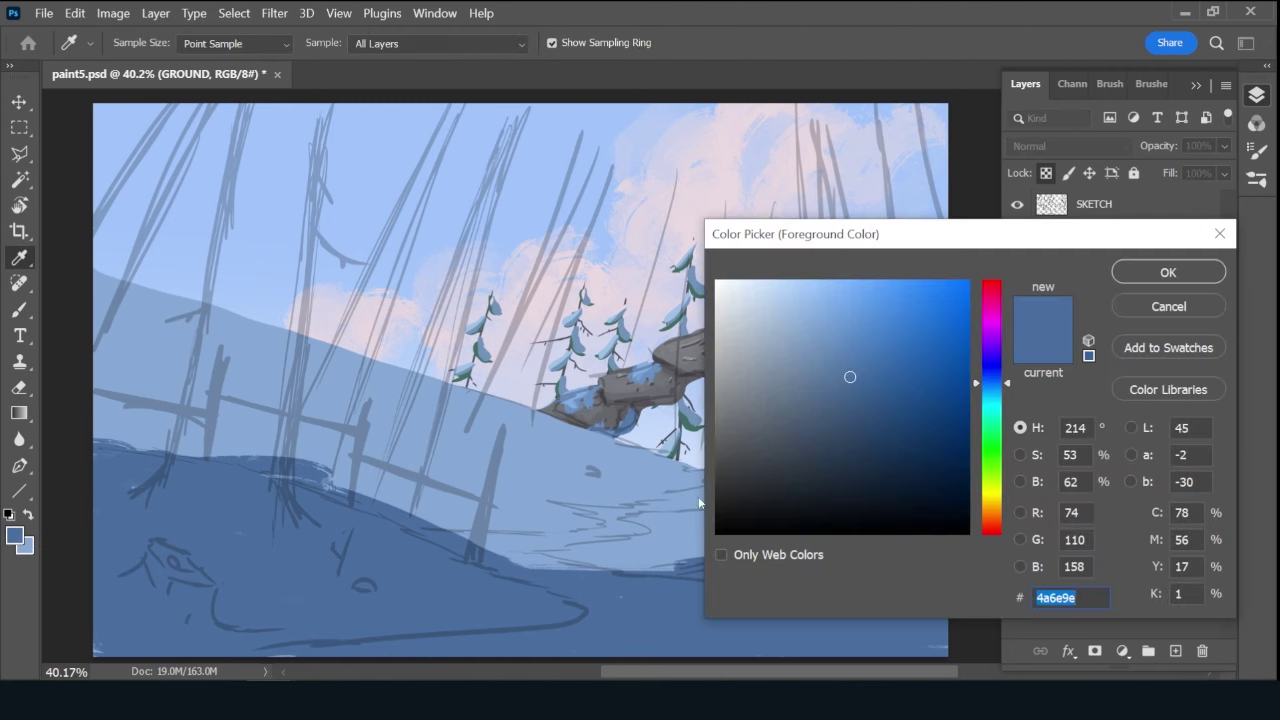
click(839, 347)
click(1164, 276)
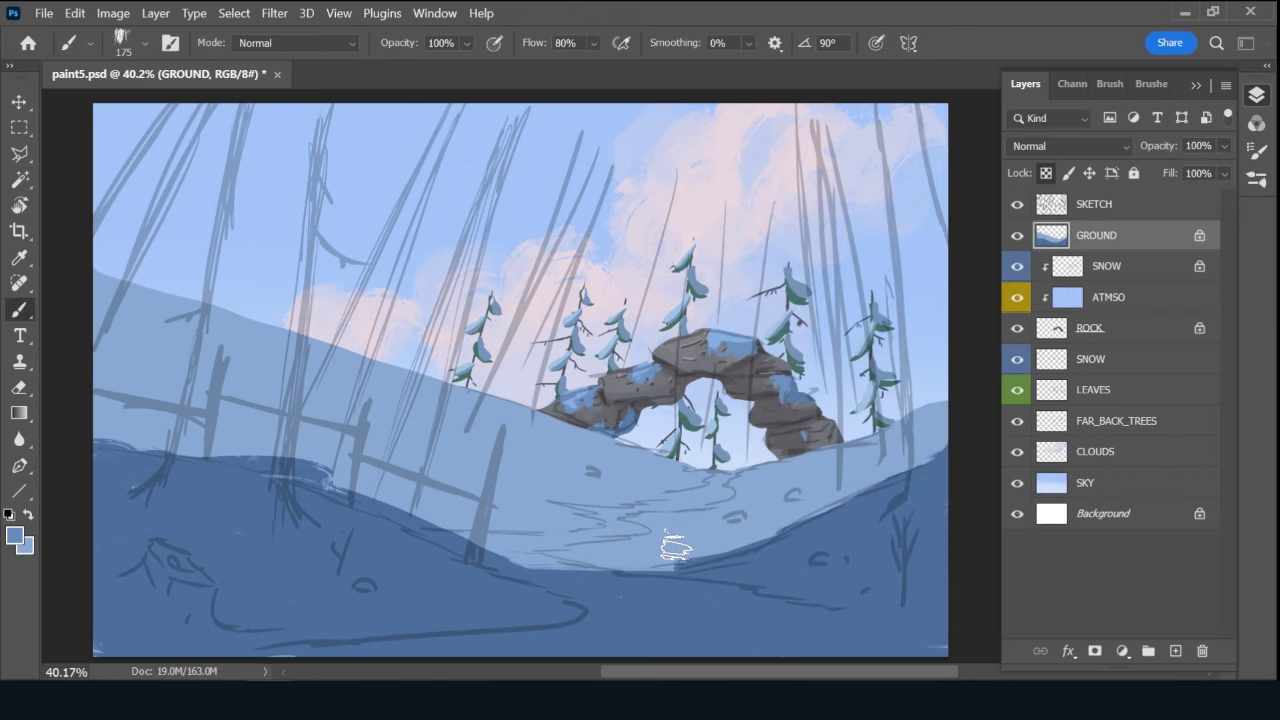
key(p)
click(616, 554)
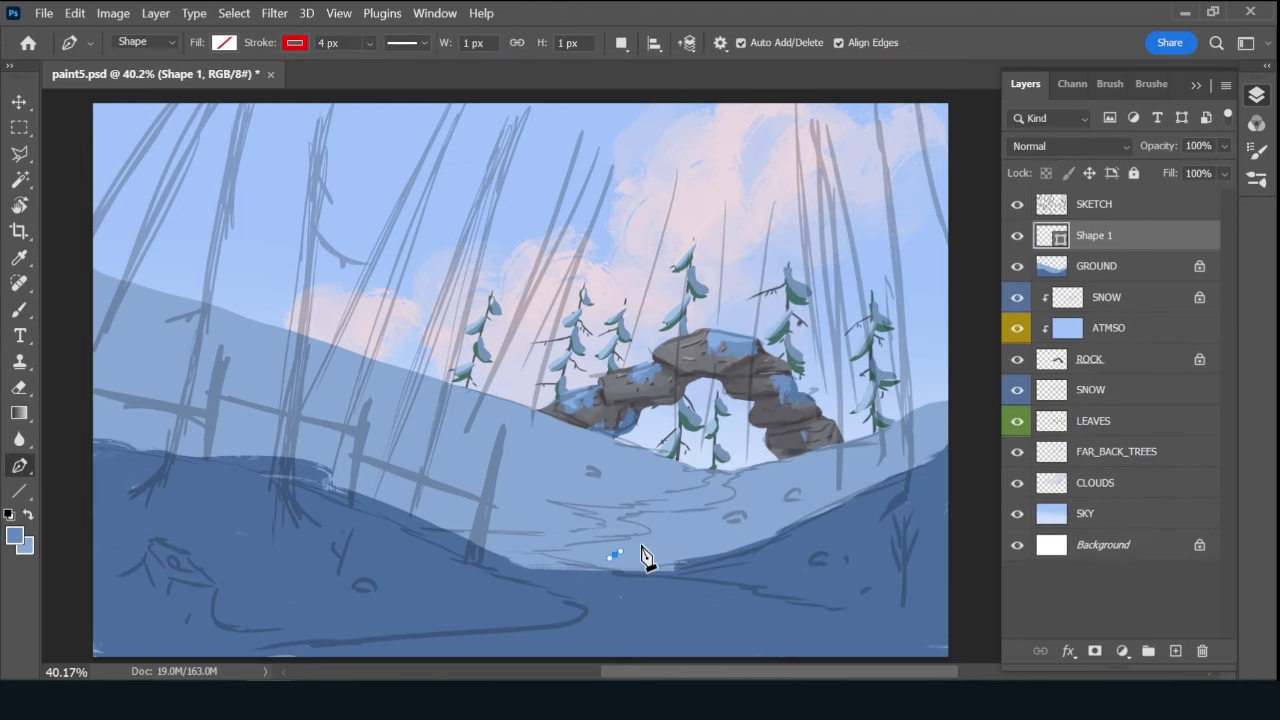
key(ctrl+z)
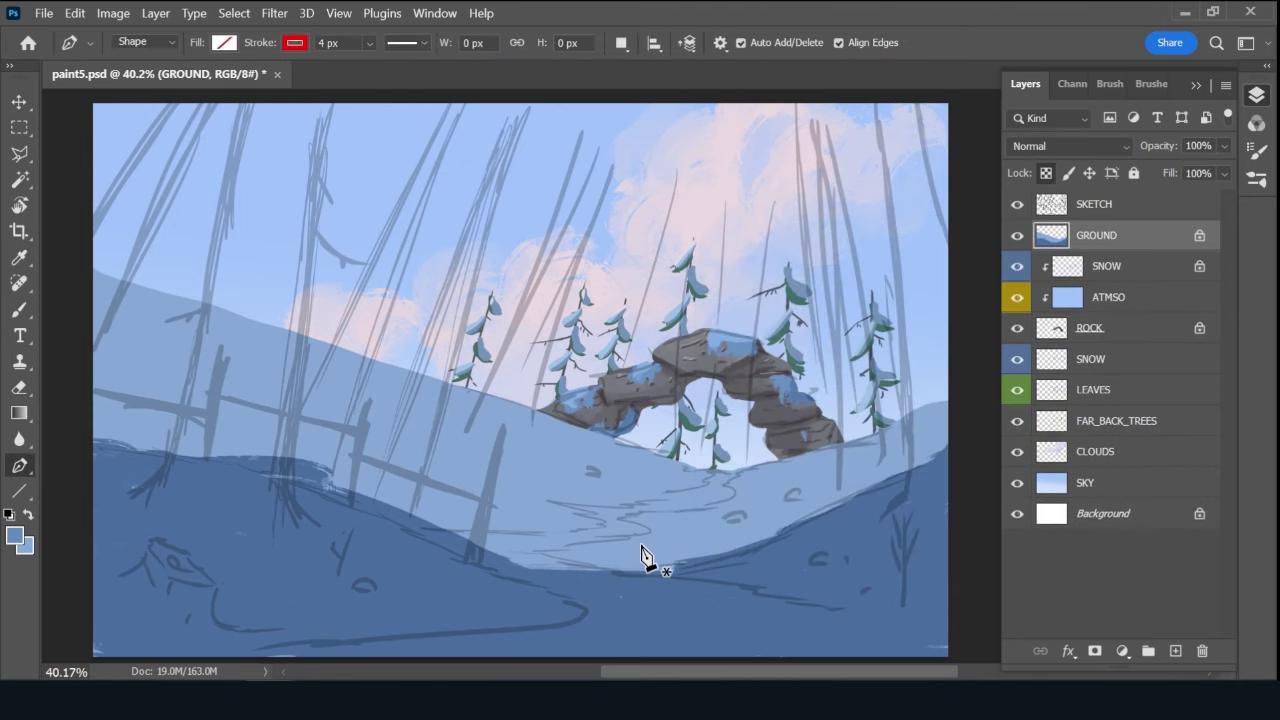
key(b)
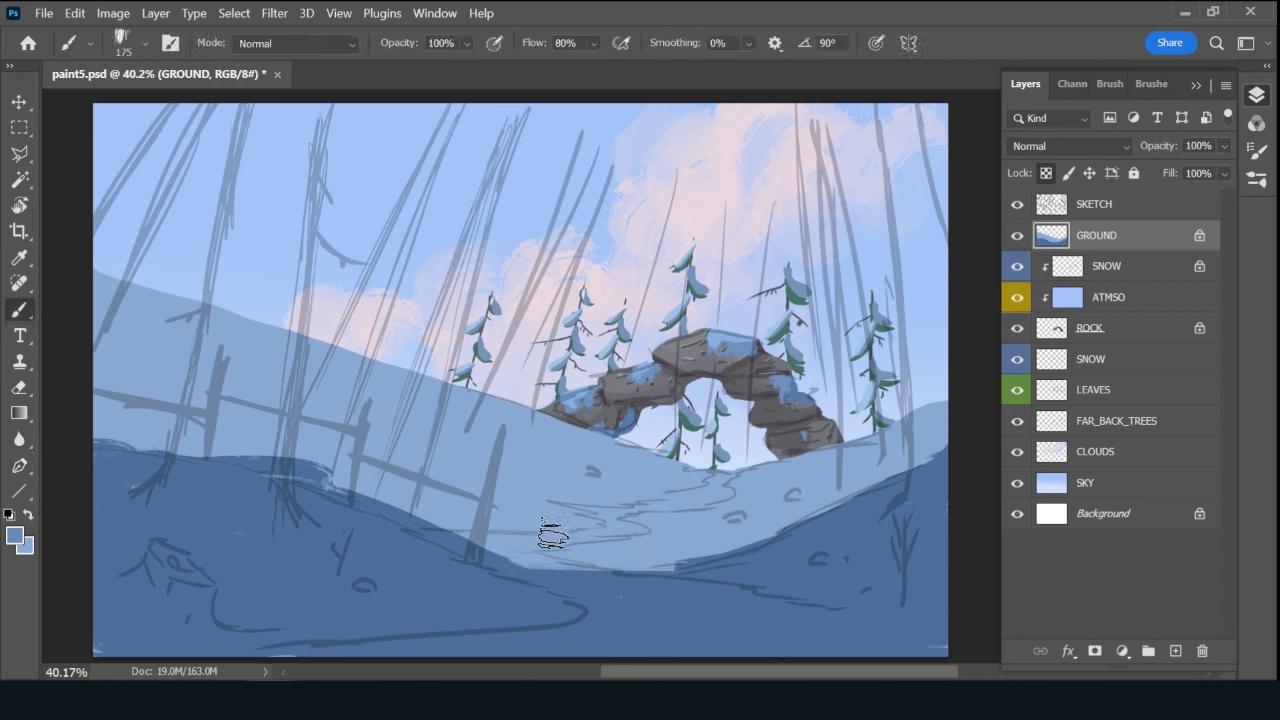
Paint blue strokes over the snow path and left across the ridge, brush at 150.
mouse_move(549, 528)
mouse_down()
mouse_move(602, 557)
mouse_move(466, 523)
mouse_move(500, 530)
mouse_up()
key(p)
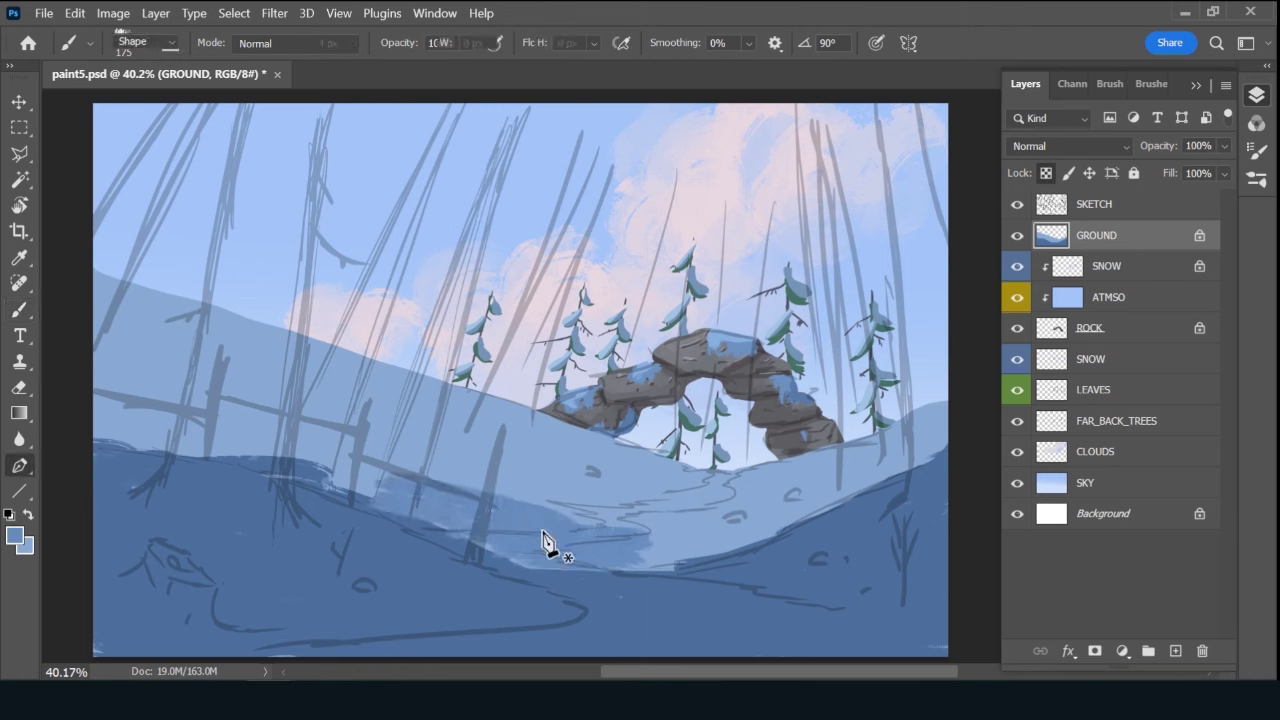
key(b)
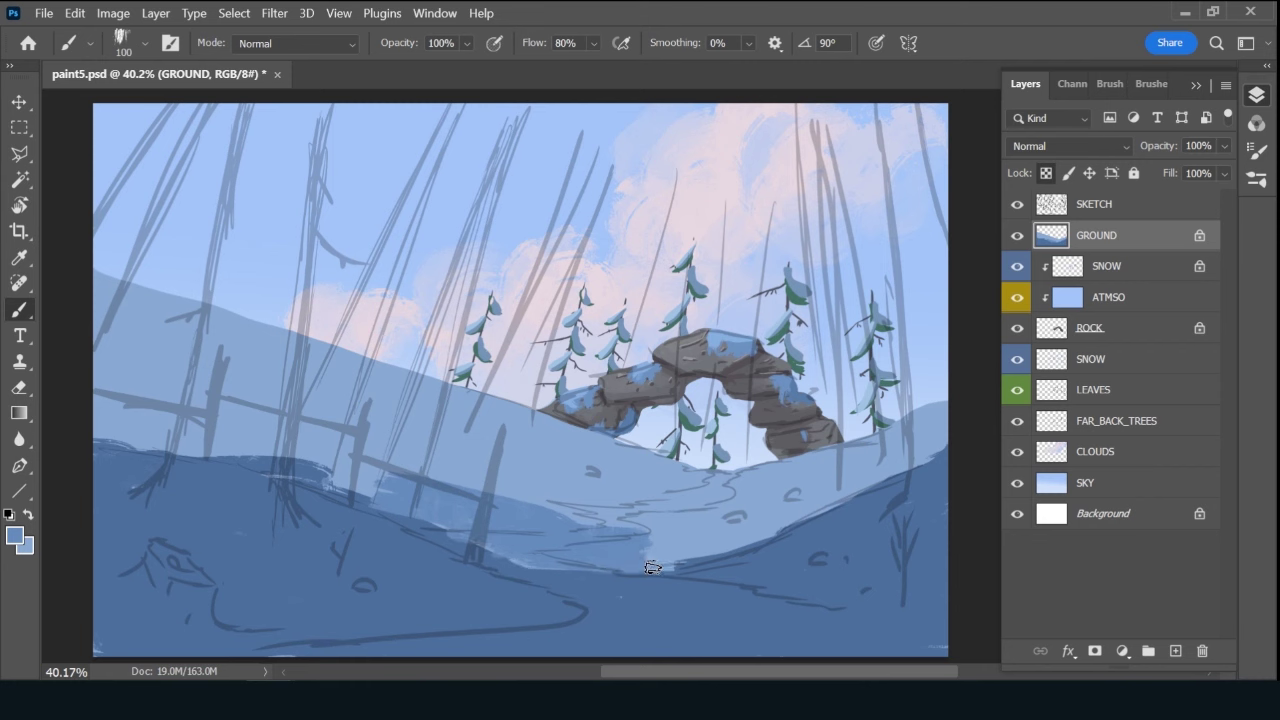
mouse_move(652, 567)
mouse_down()
mouse_move(737, 549)
mouse_move(654, 543)
mouse_move(748, 538)
mouse_move(471, 509)
mouse_move(404, 476)
mouse_move(194, 443)
mouse_move(177, 423)
mouse_move(151, 440)
mouse_up()
key(bracketright)
key(bracketright)
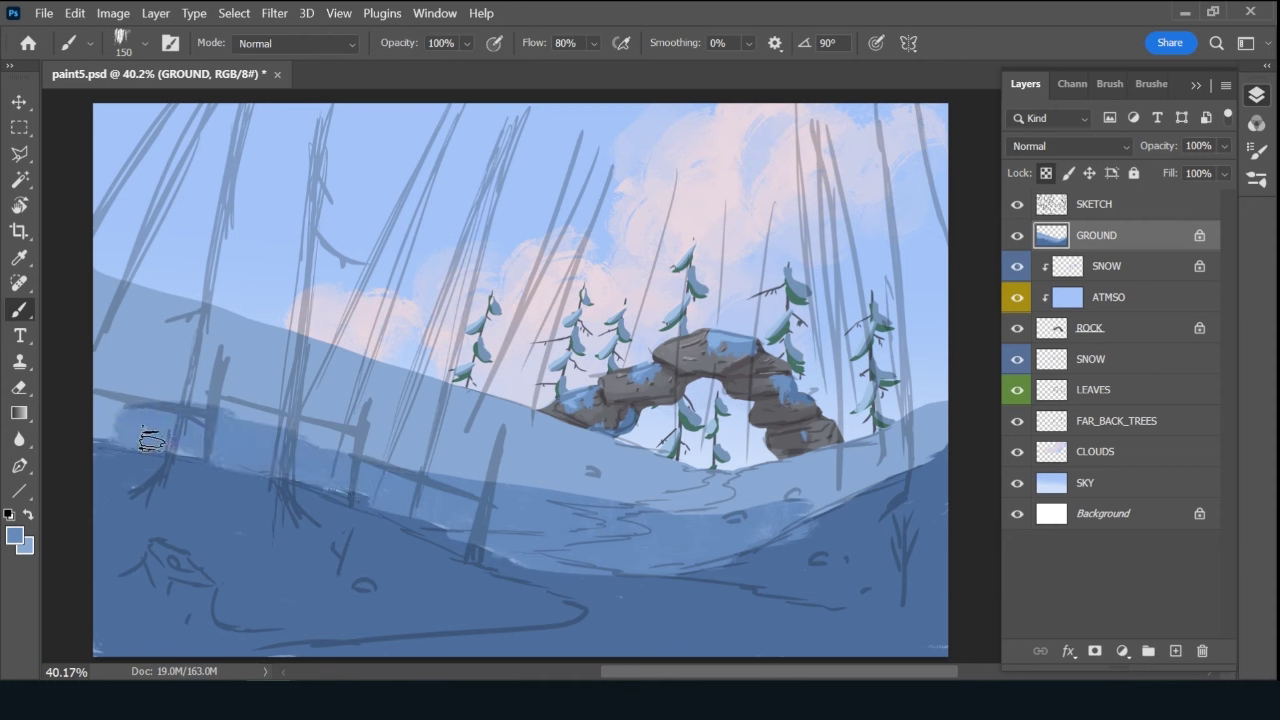
Paint darker blue across the left ground band with a 200 brush, then return to 150.
key(bracketright)
key(bracketright)
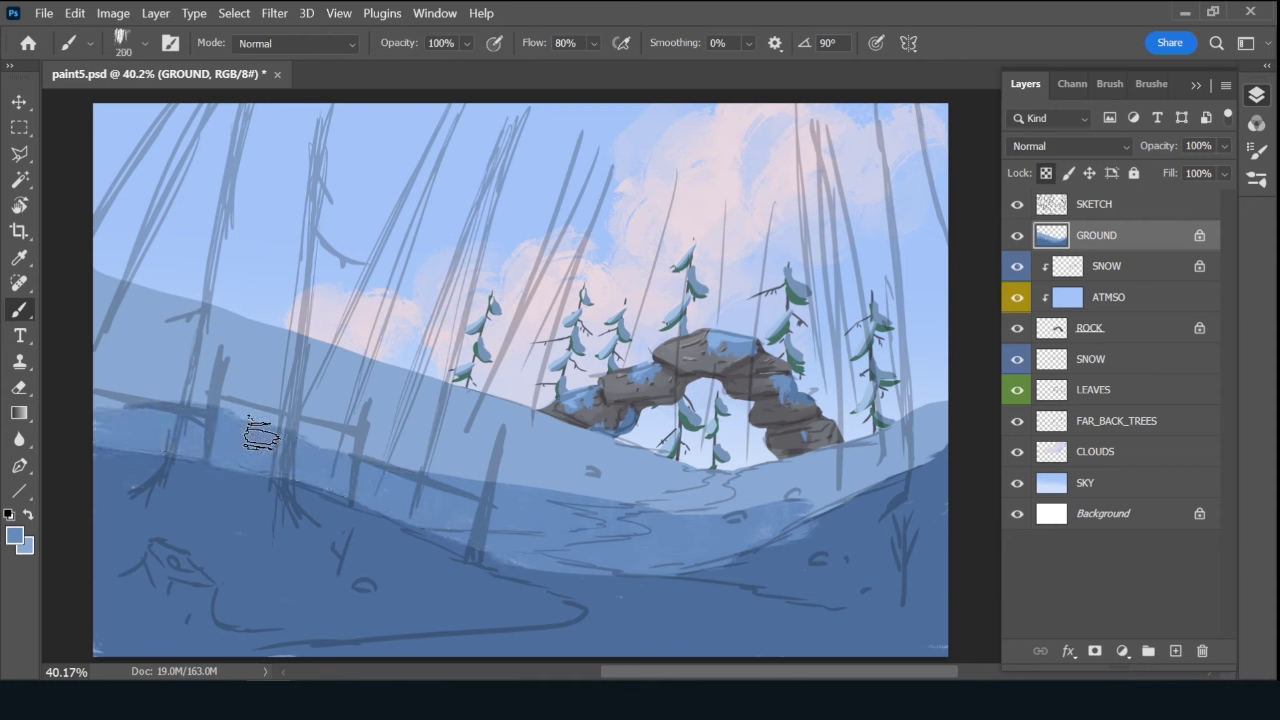
mouse_move(262, 435)
mouse_down()
mouse_move(123, 397)
mouse_move(220, 407)
mouse_move(91, 357)
mouse_move(257, 423)
mouse_move(330, 410)
mouse_move(287, 428)
mouse_move(723, 515)
mouse_move(572, 490)
mouse_move(814, 509)
mouse_move(357, 434)
mouse_move(110, 345)
mouse_up()
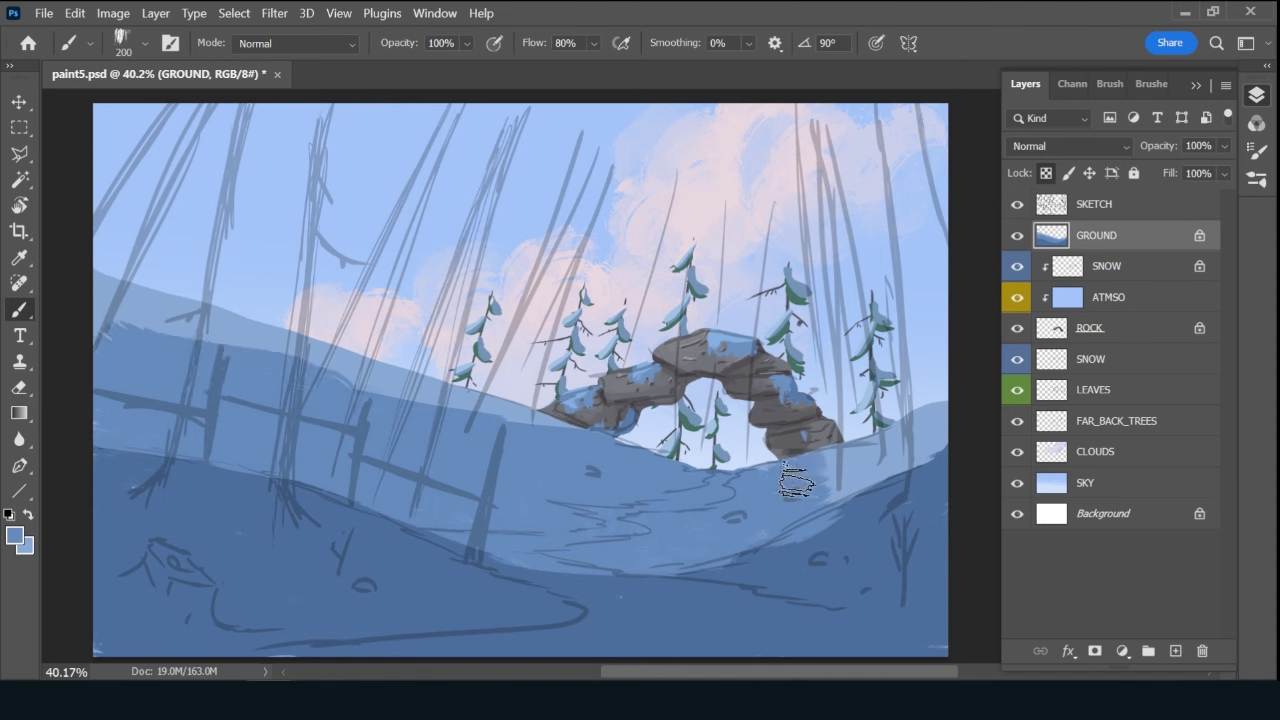
key(bracketleft)
key(bracketleft)
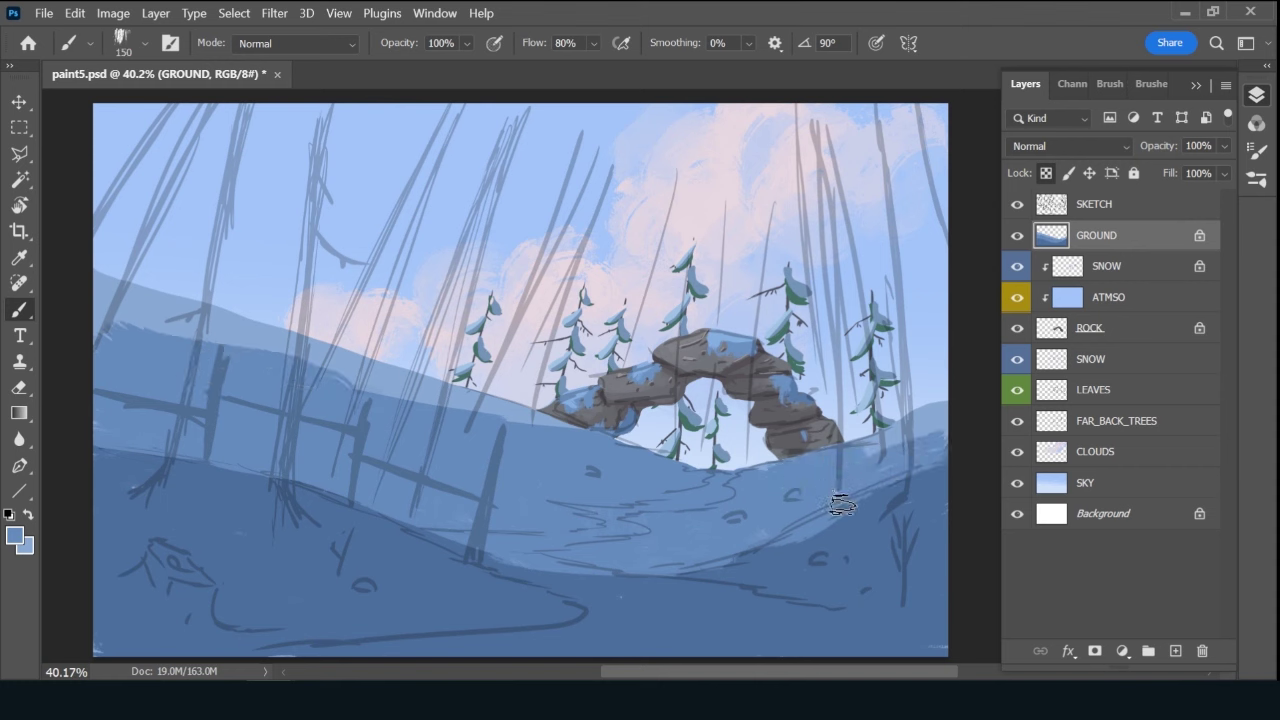
Sample the clouds' pale pink and paint it along the snow ridge edge.
click(15, 537)
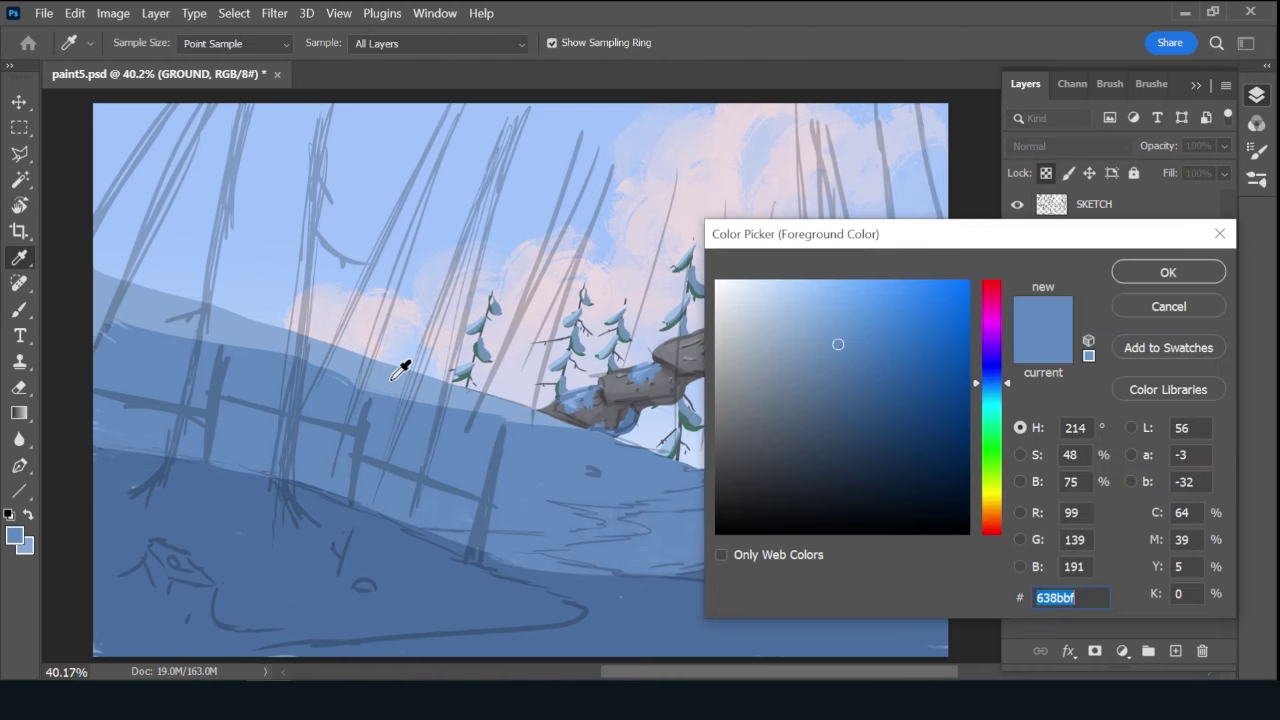
click(400, 366)
click(1160, 272)
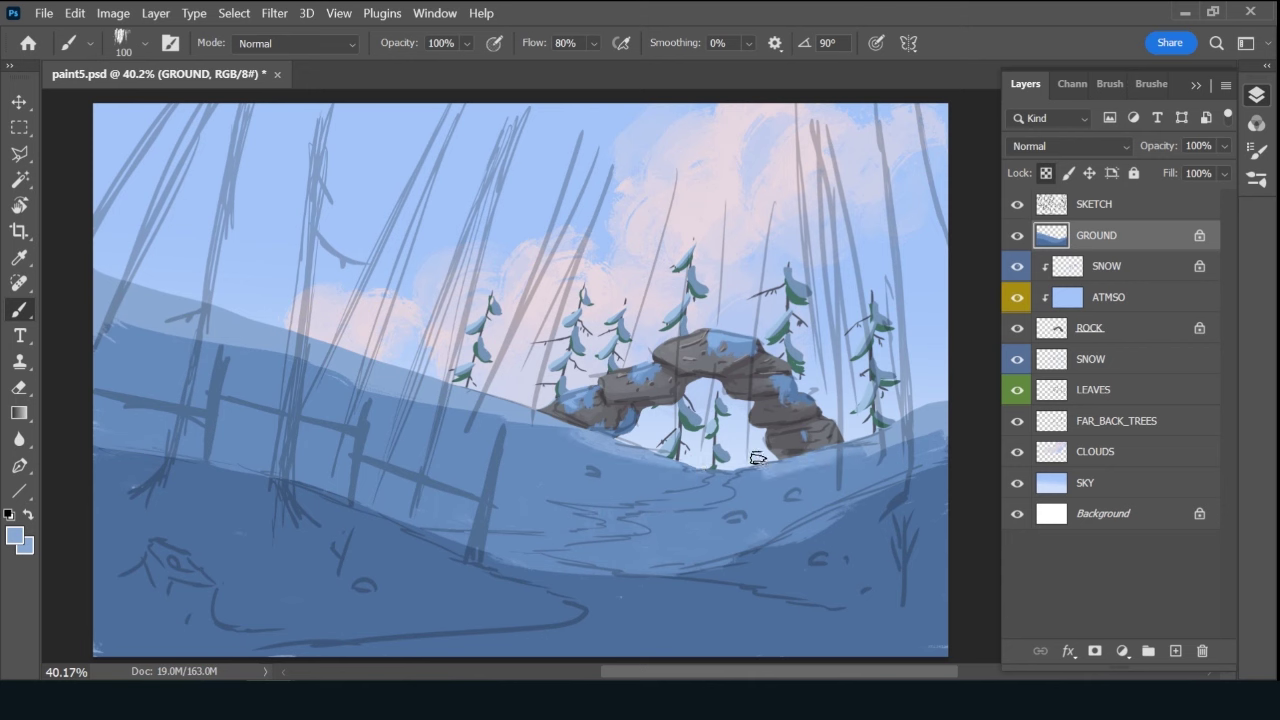
alt+click(657, 203)
drag(912, 425, 921, 427)
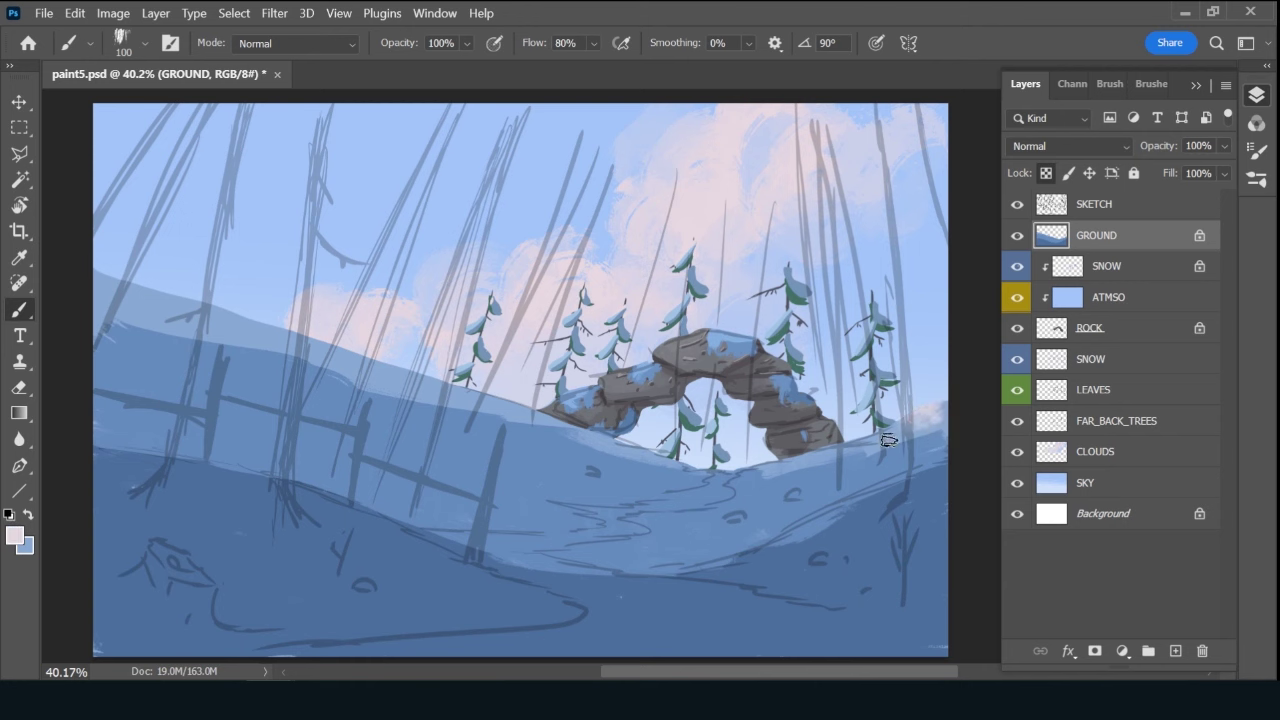
drag(206, 304, 420, 378)
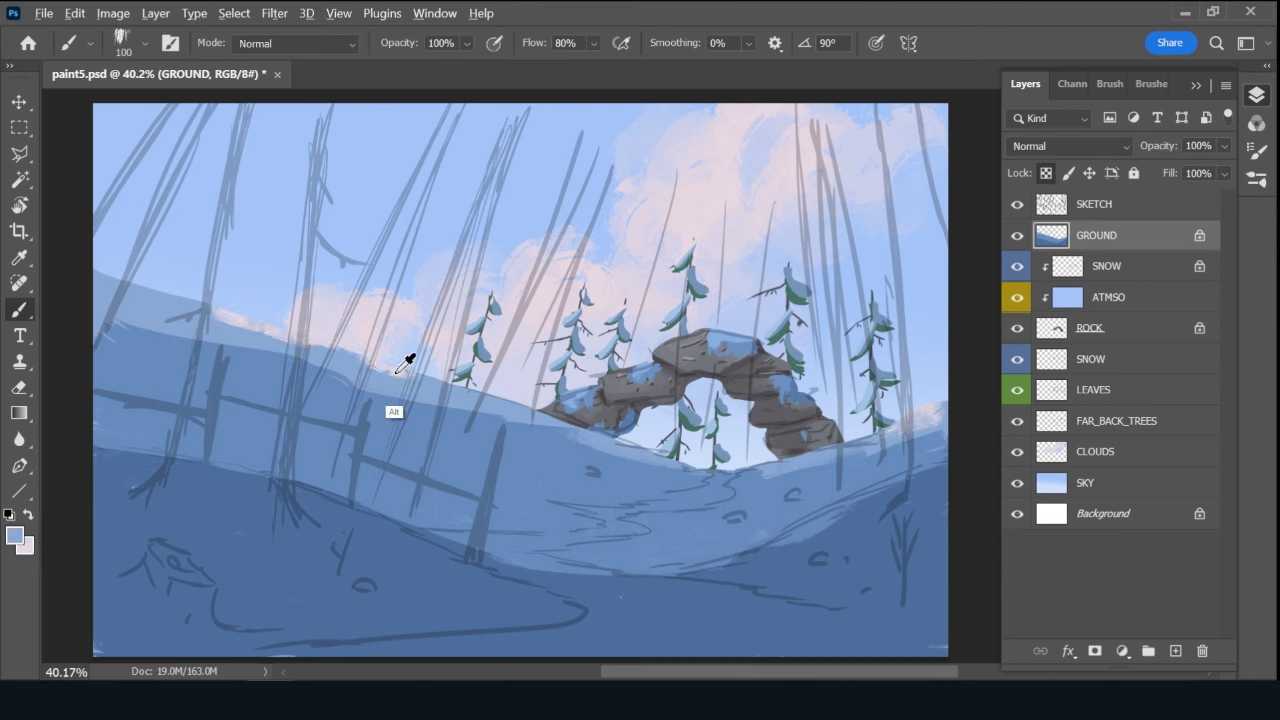
Paint a pale lavender stroke on the upper slope, then resample pink and light blue.
alt+click(219, 312)
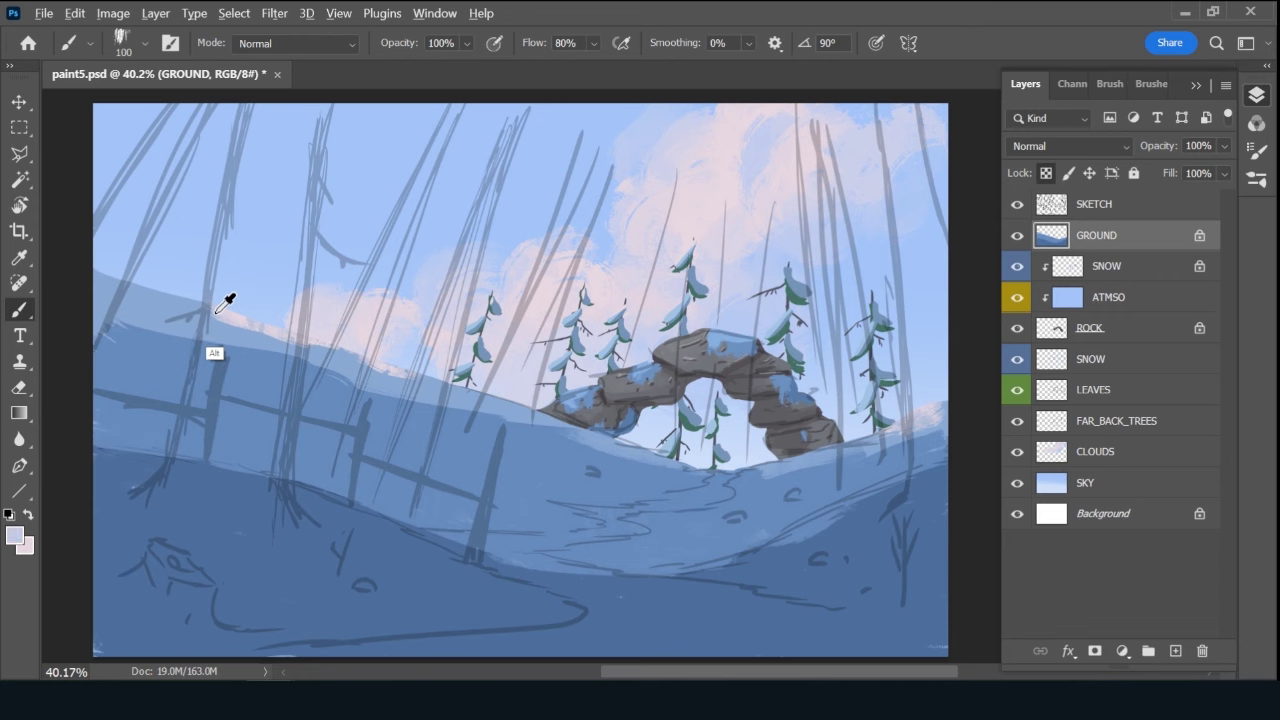
drag(178, 306, 233, 323)
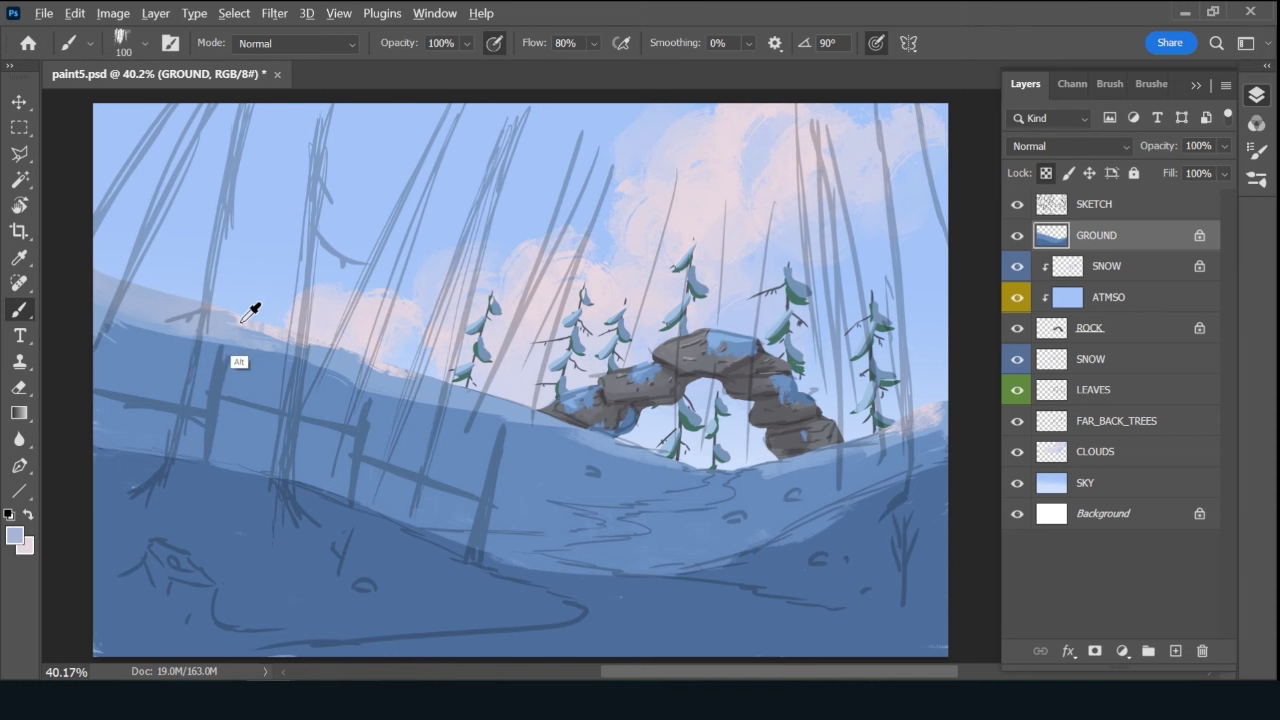
alt+click(241, 322)
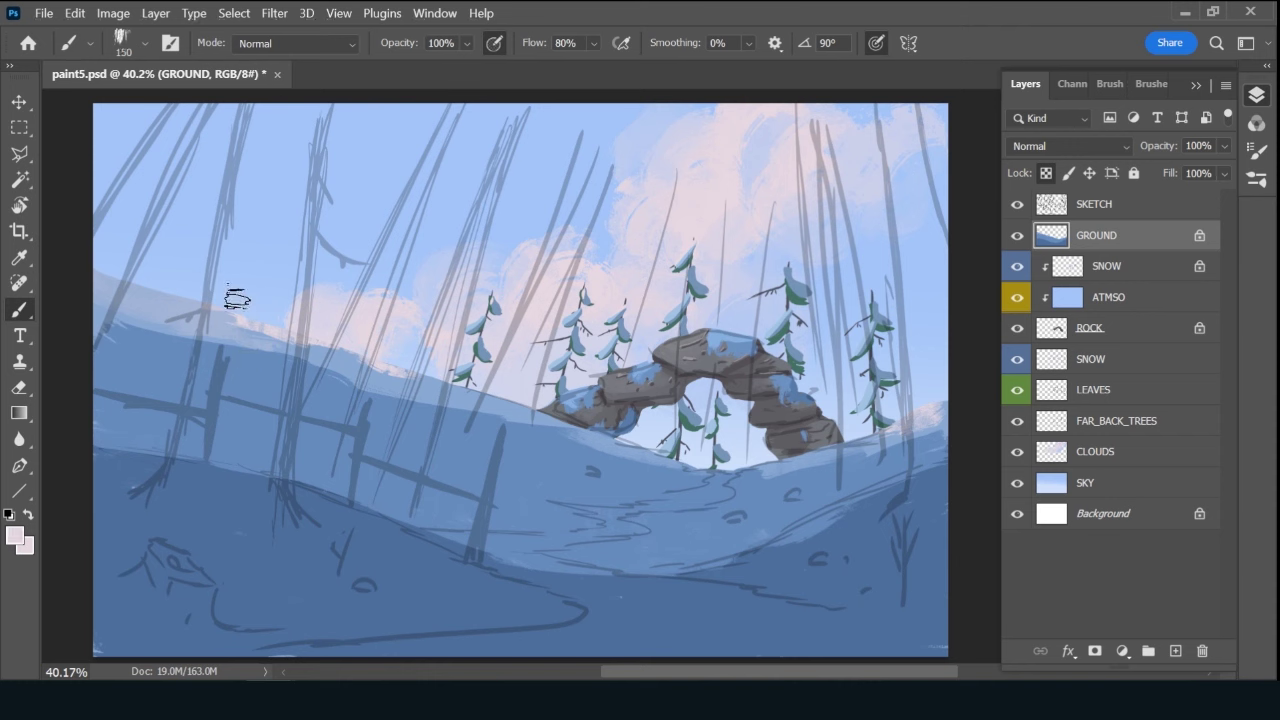
alt+click(152, 332)
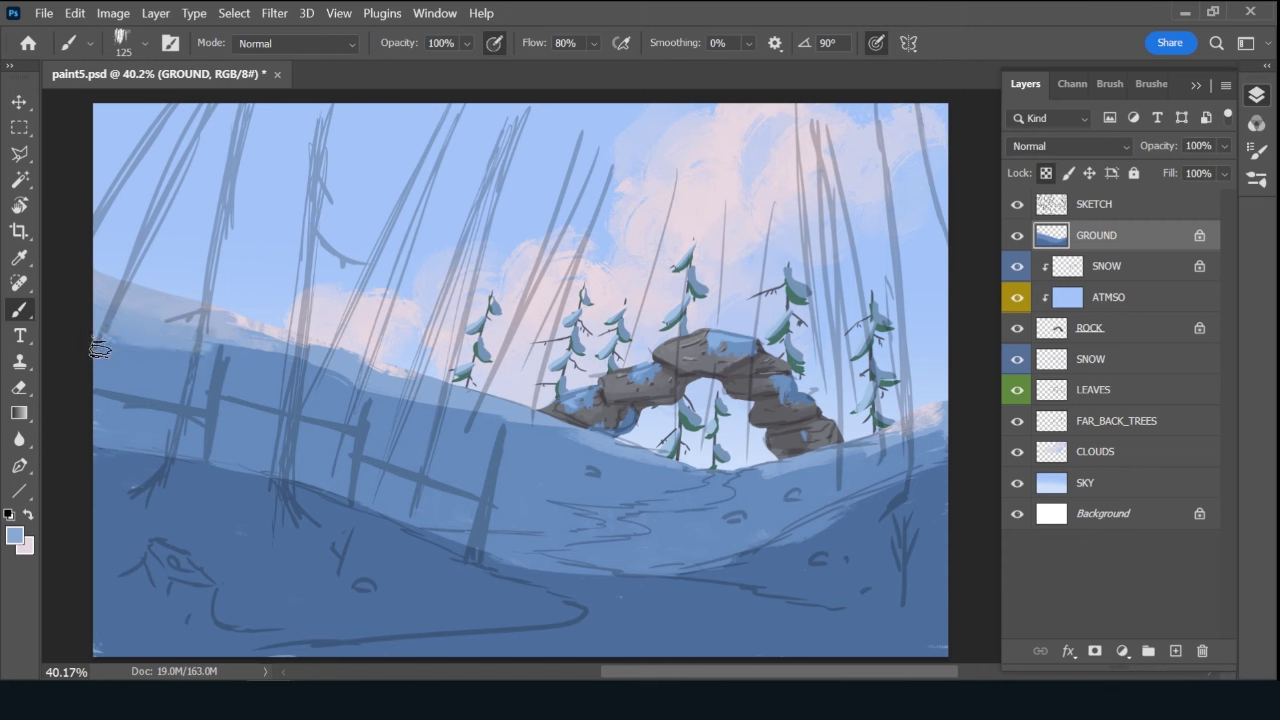
Sample a left-edge blue and paint light snow strokes beneath the arch at brush size 125.
key(bracketright)
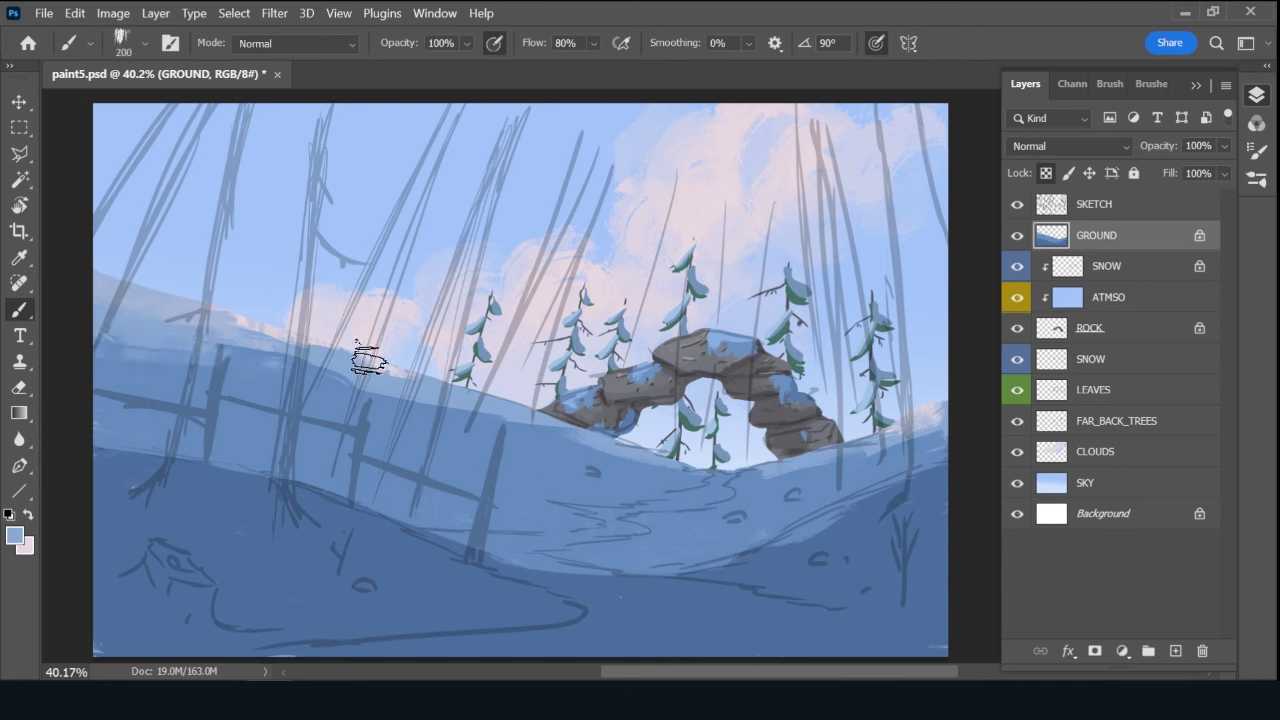
alt+click(163, 335)
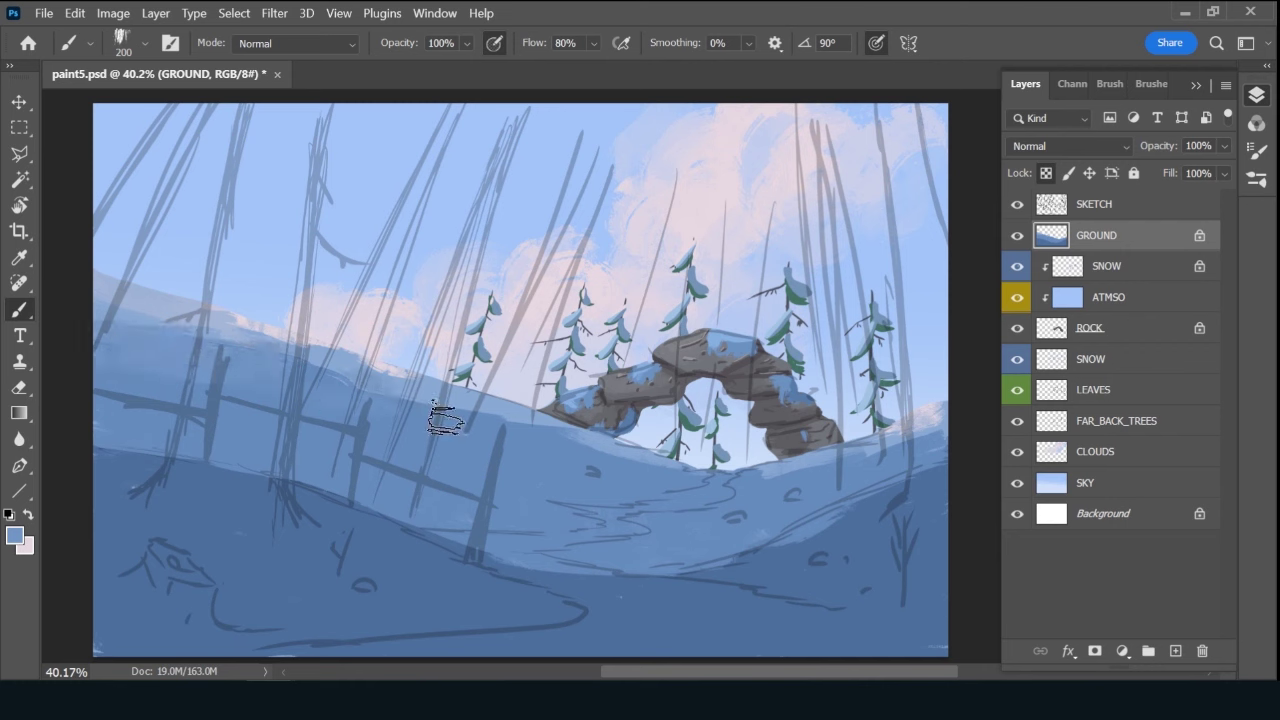
key(bracketleft)
key(bracketleft)
key(bracketleft)
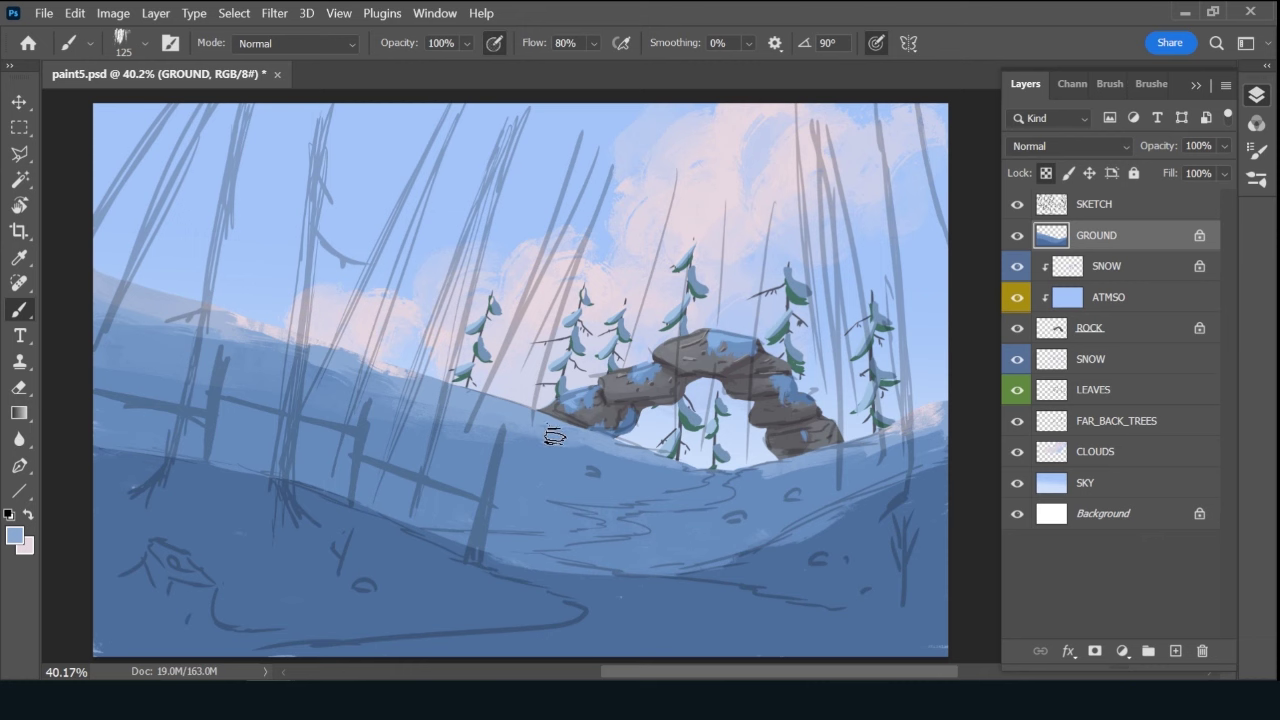
mouse_move(578, 452)
mouse_down()
mouse_move(535, 452)
mouse_move(565, 438)
mouse_up()
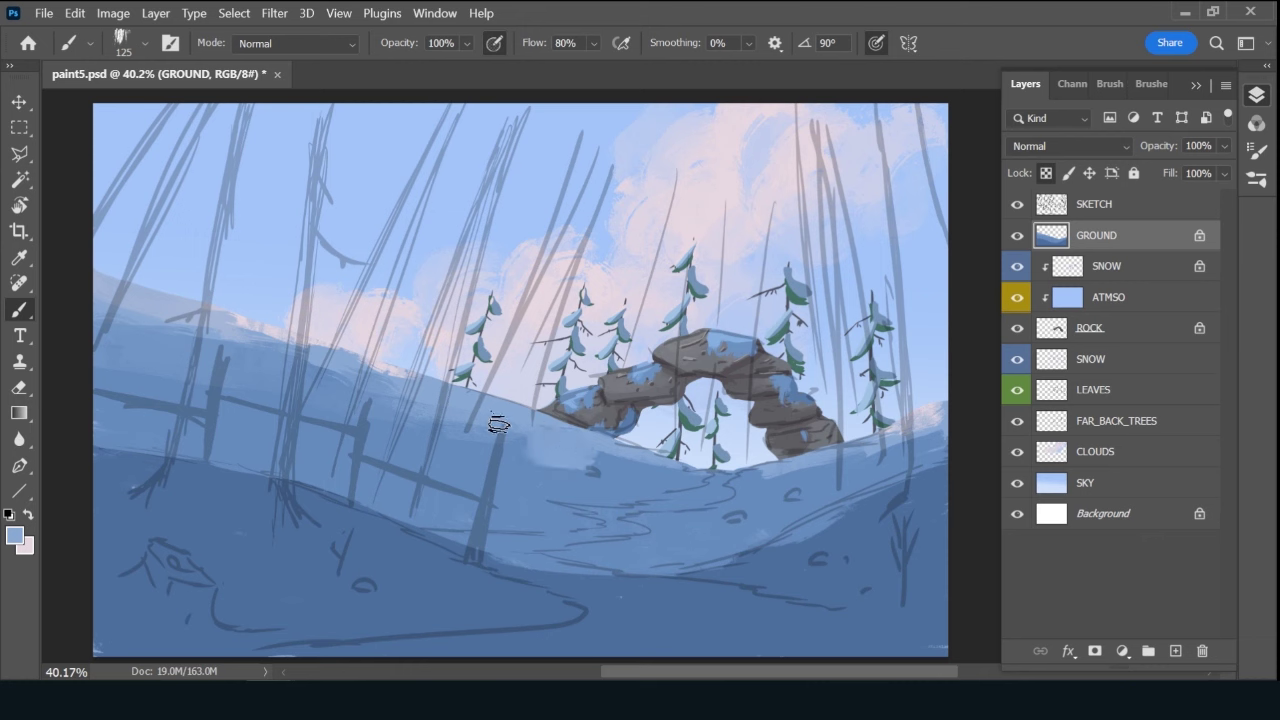
drag(635, 464, 714, 472)
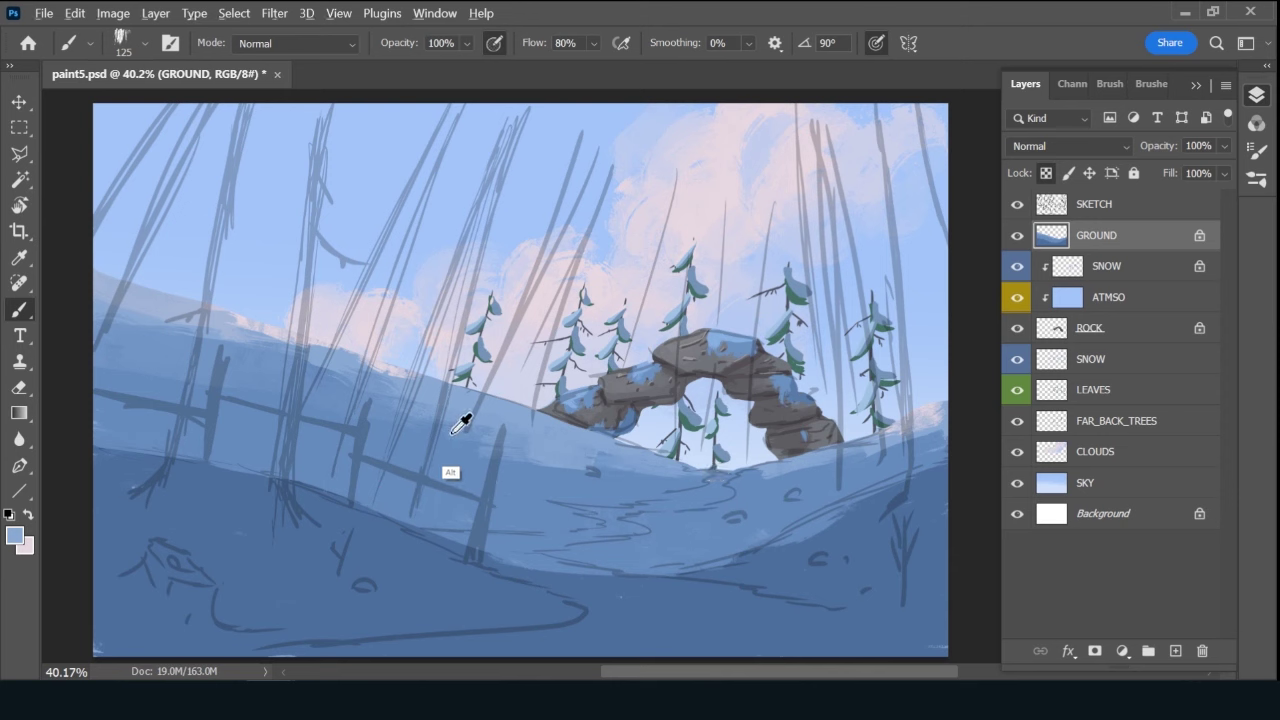
drag(500, 452, 594, 472)
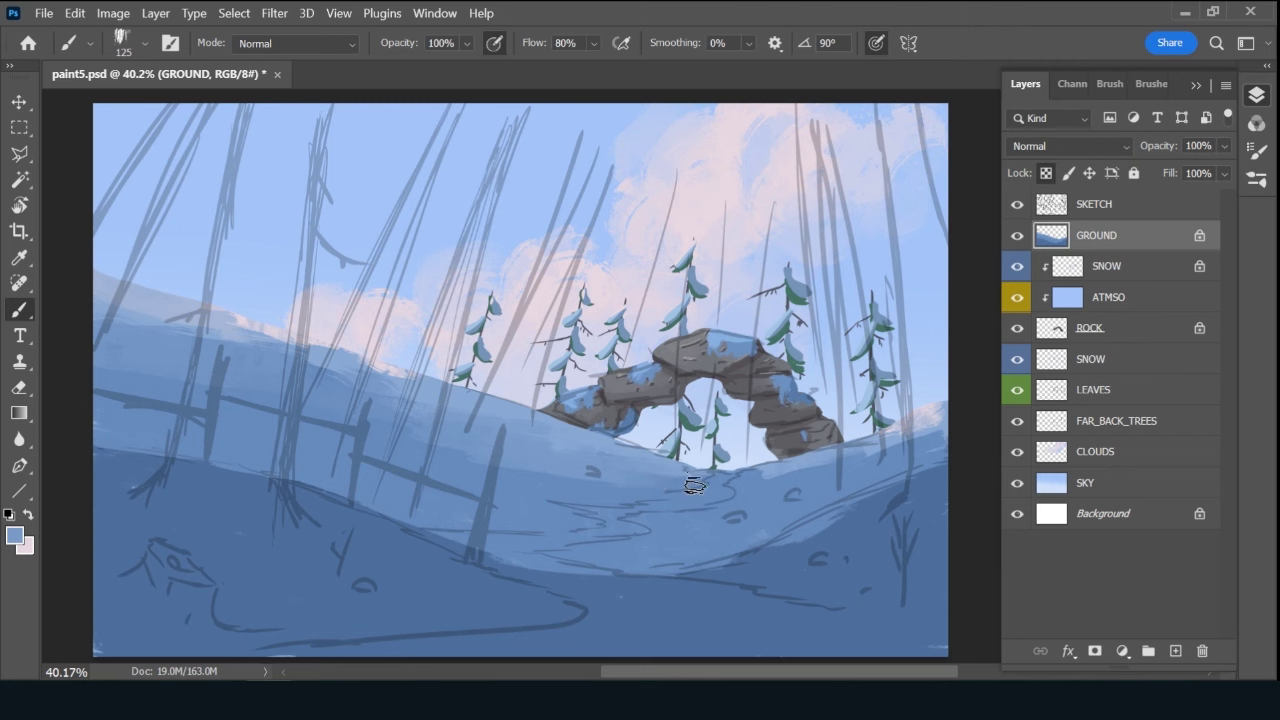
Sample lavenders and paint darker and lighter strokes along the left slope edge.
alt+click(403, 369)
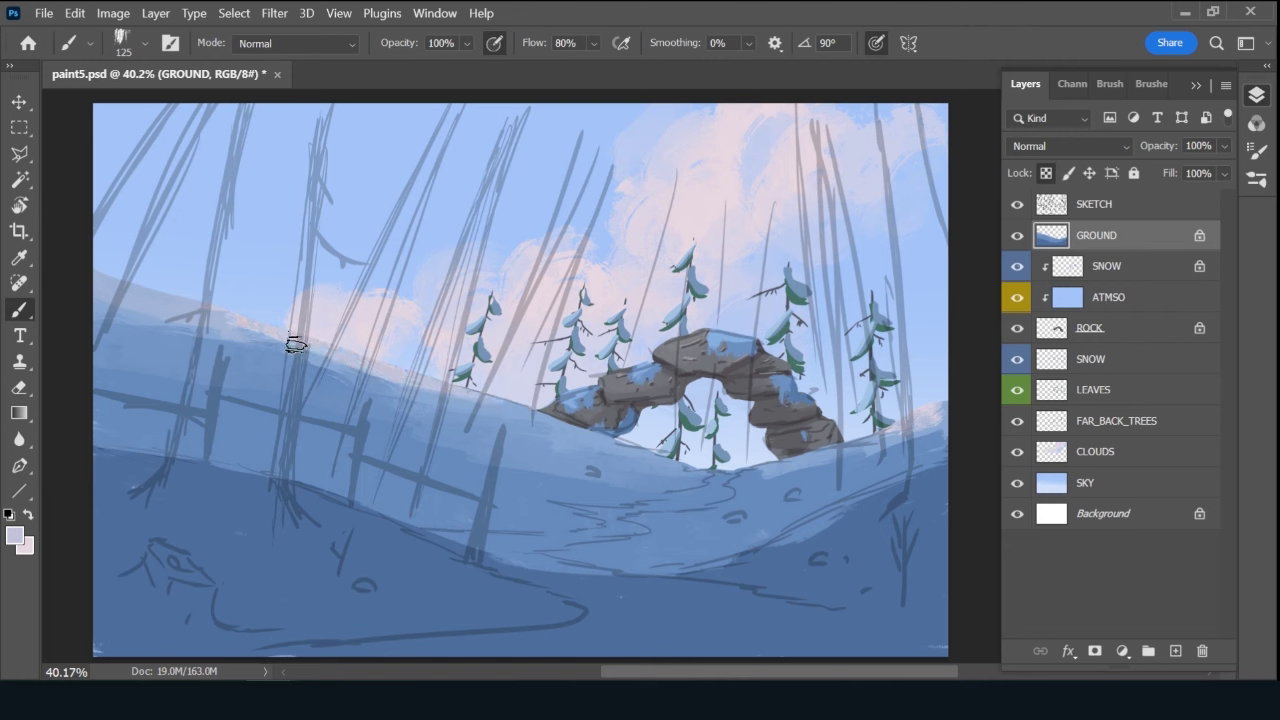
alt+click(497, 400)
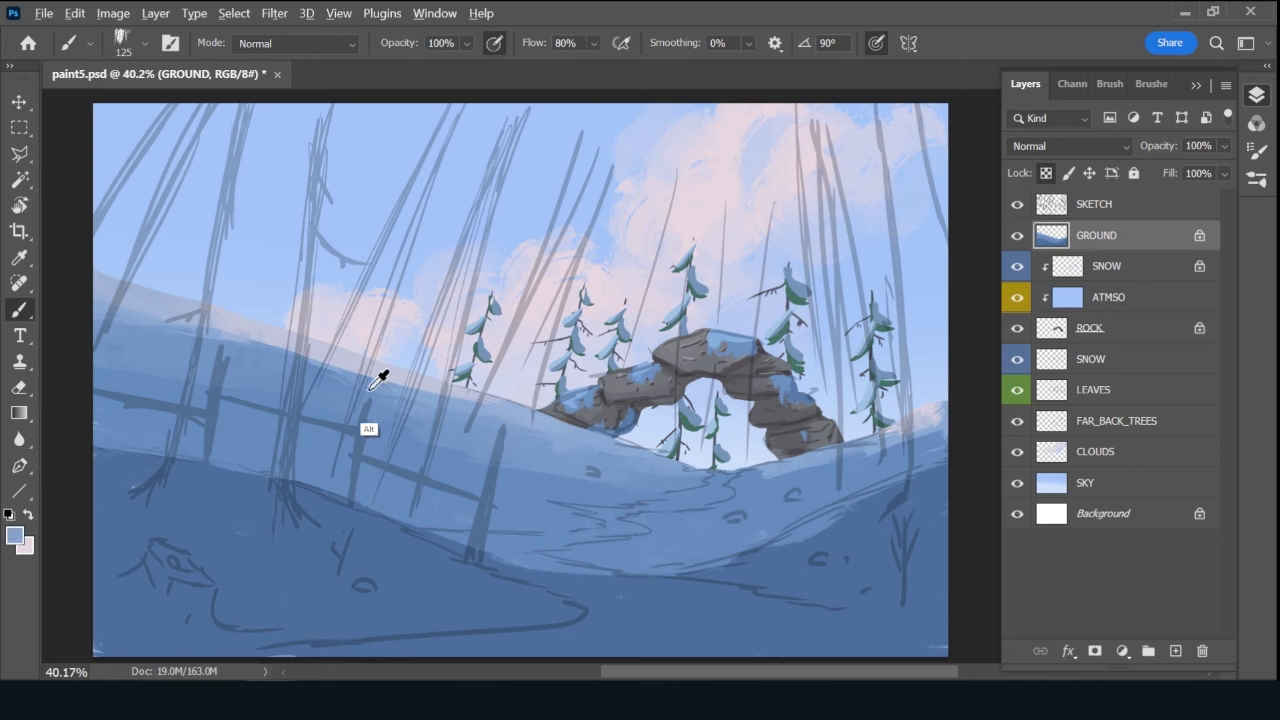
drag(361, 387, 385, 392)
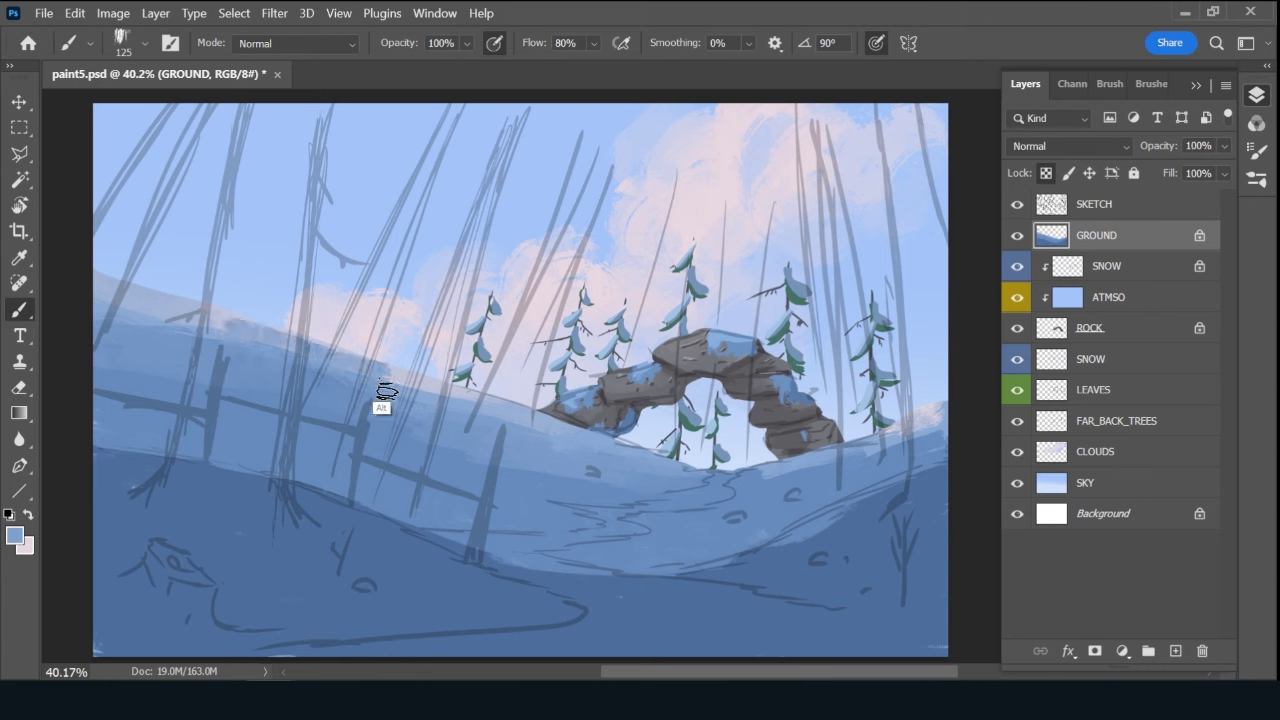
alt+click(240, 310)
alt+click(235, 308)
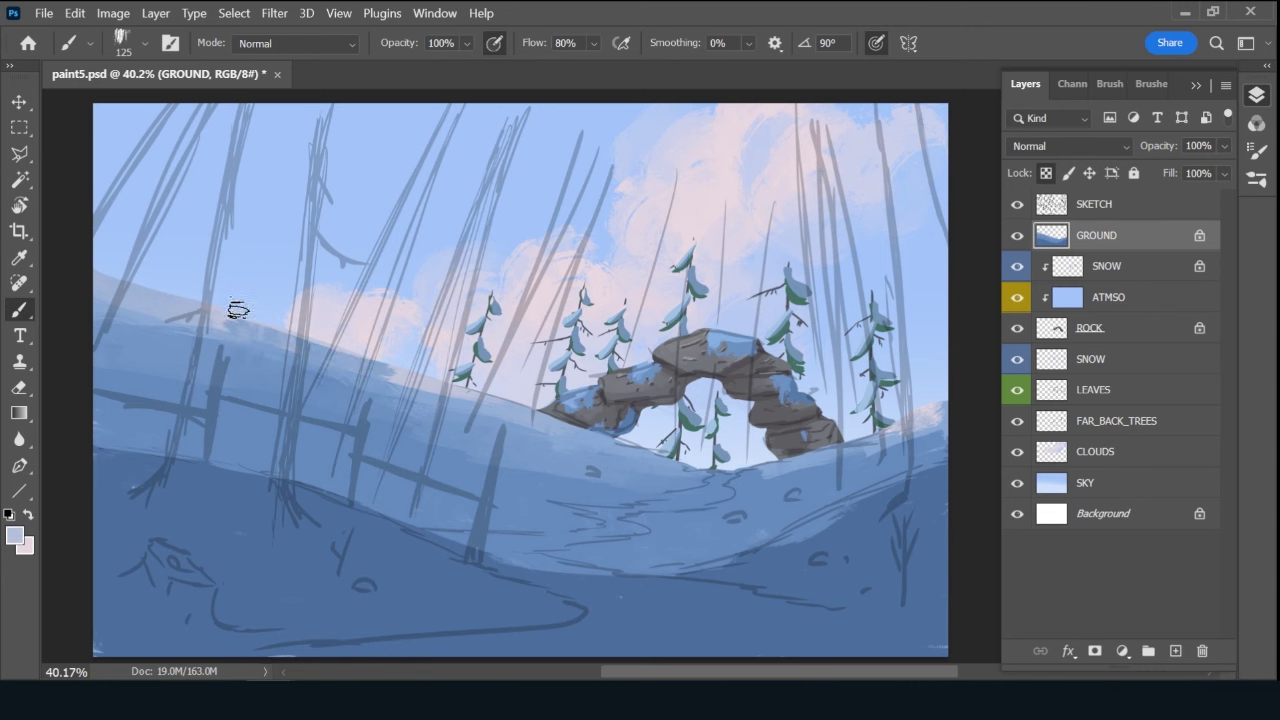
drag(317, 347, 410, 378)
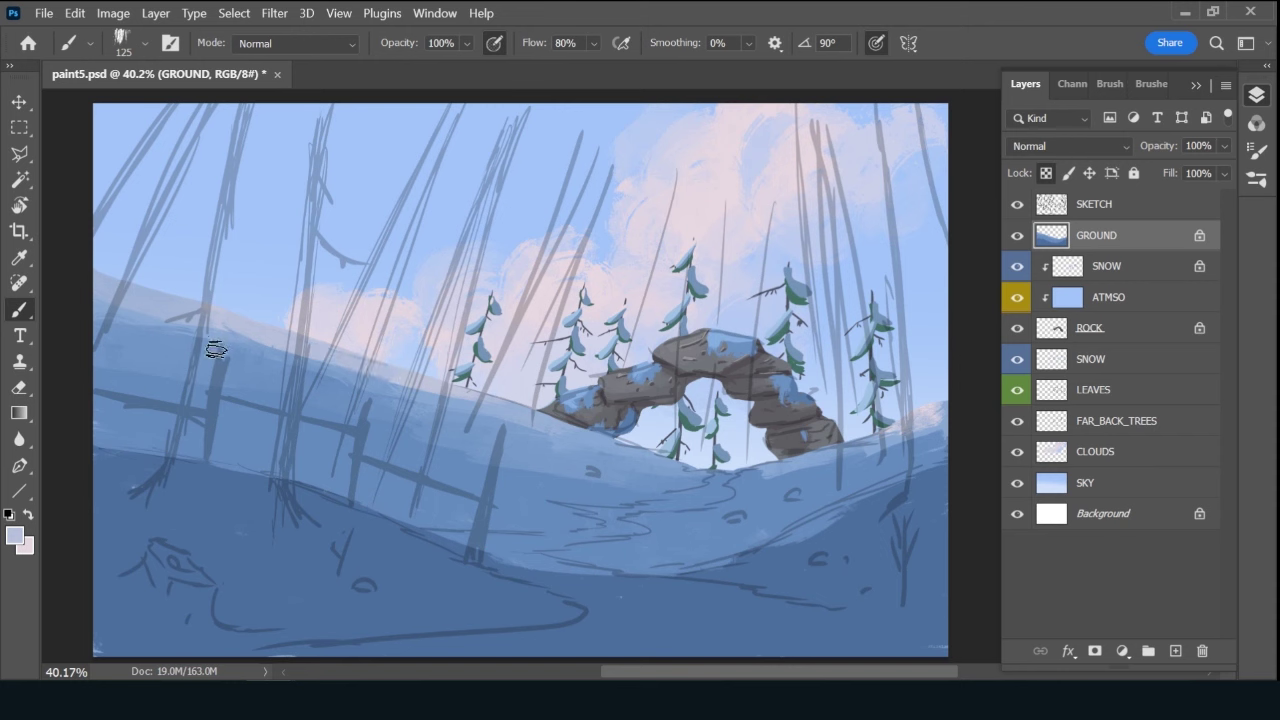
Resample blues and a lighter lavender-blue from the left slope snow.
alt+click(160, 325)
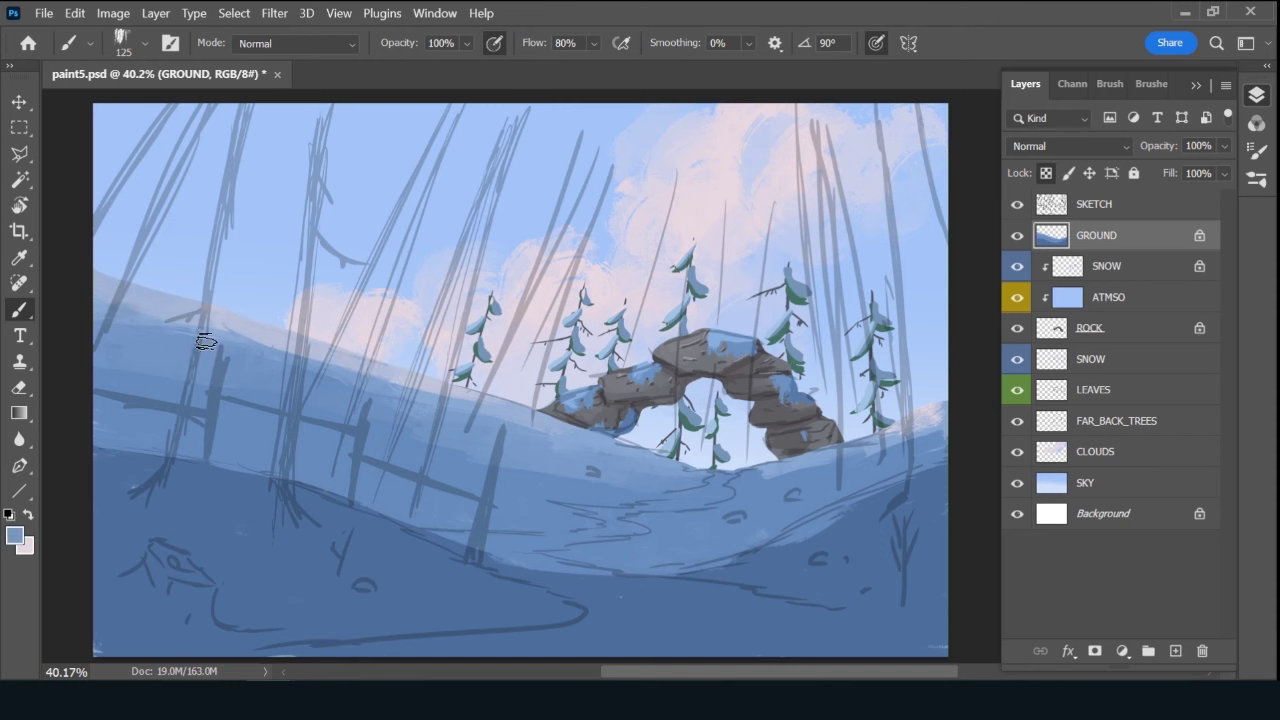
alt+click(138, 314)
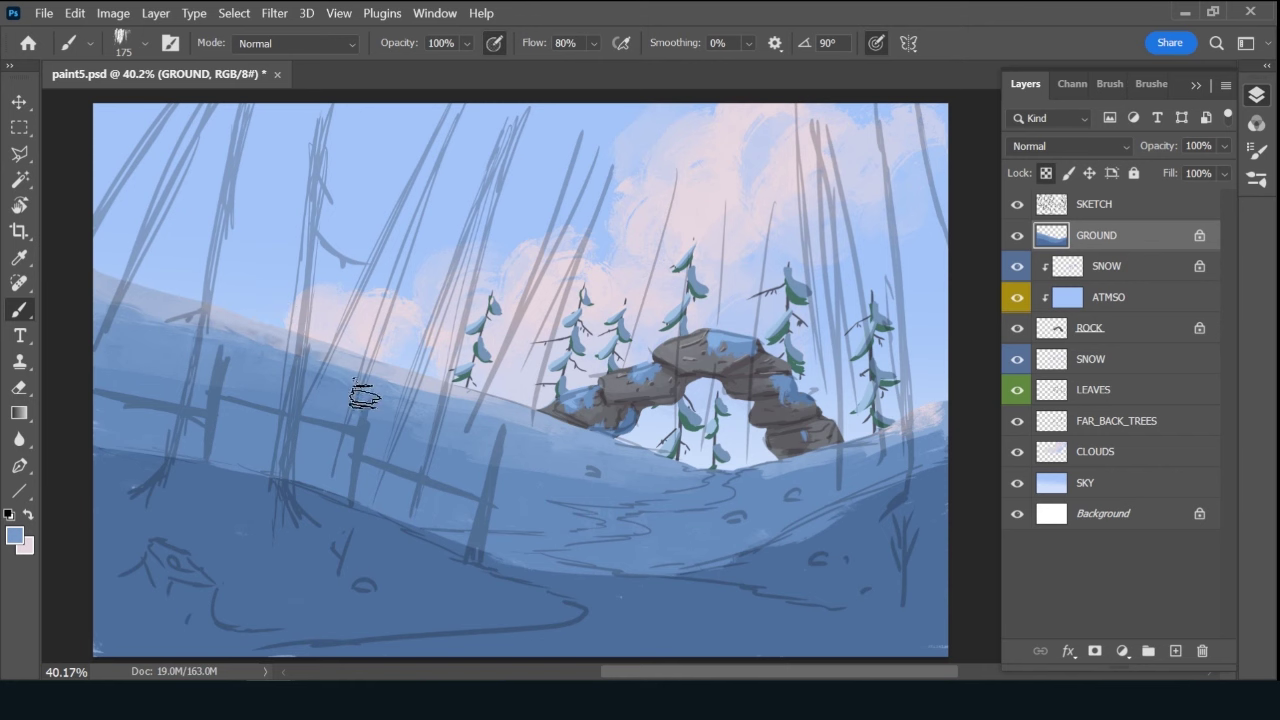
alt+click(257, 343)
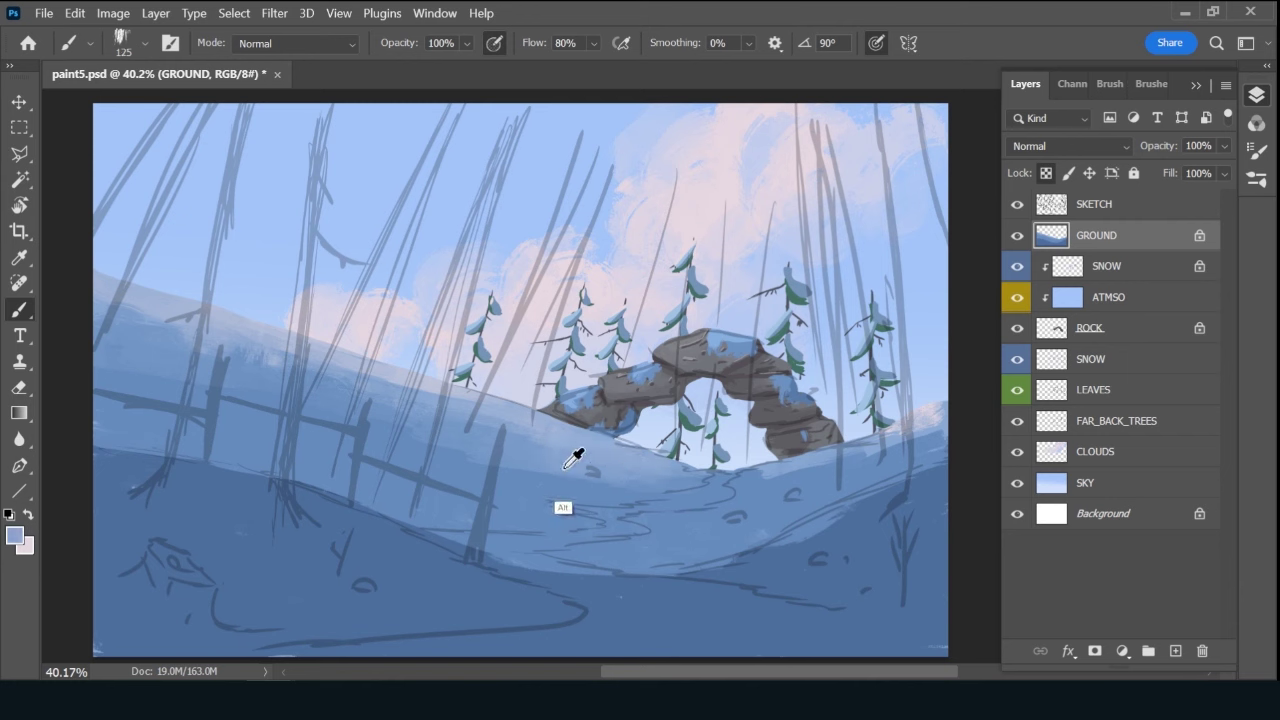
Sample snow blues across the left slope and fence area with the brush at 175.
alt+click(480, 440)
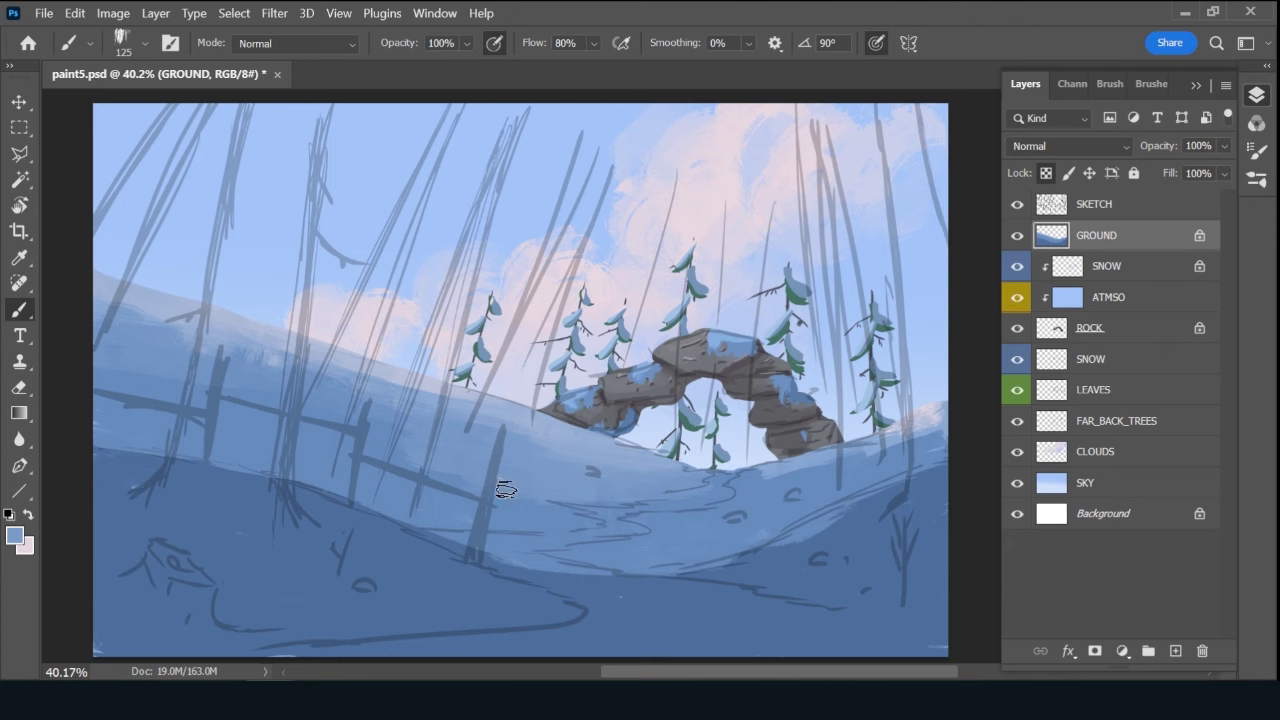
alt+click(252, 418)
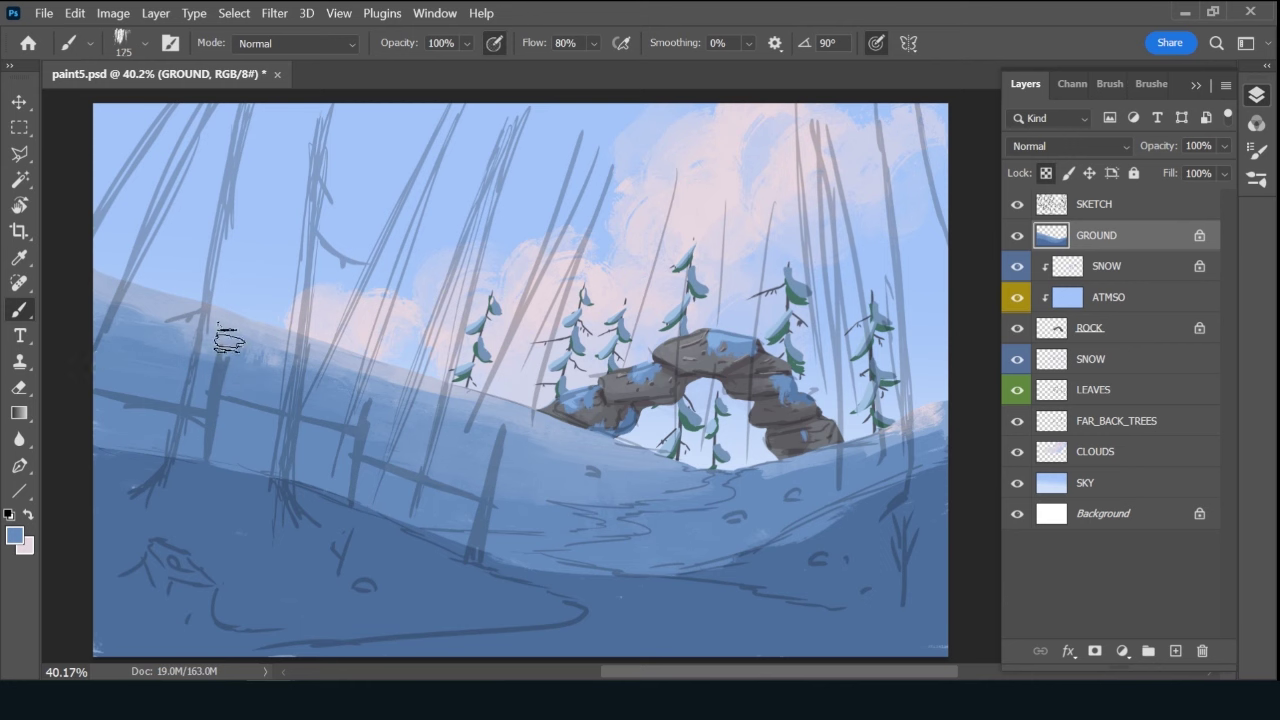
key(bracketright)
key(bracketright)
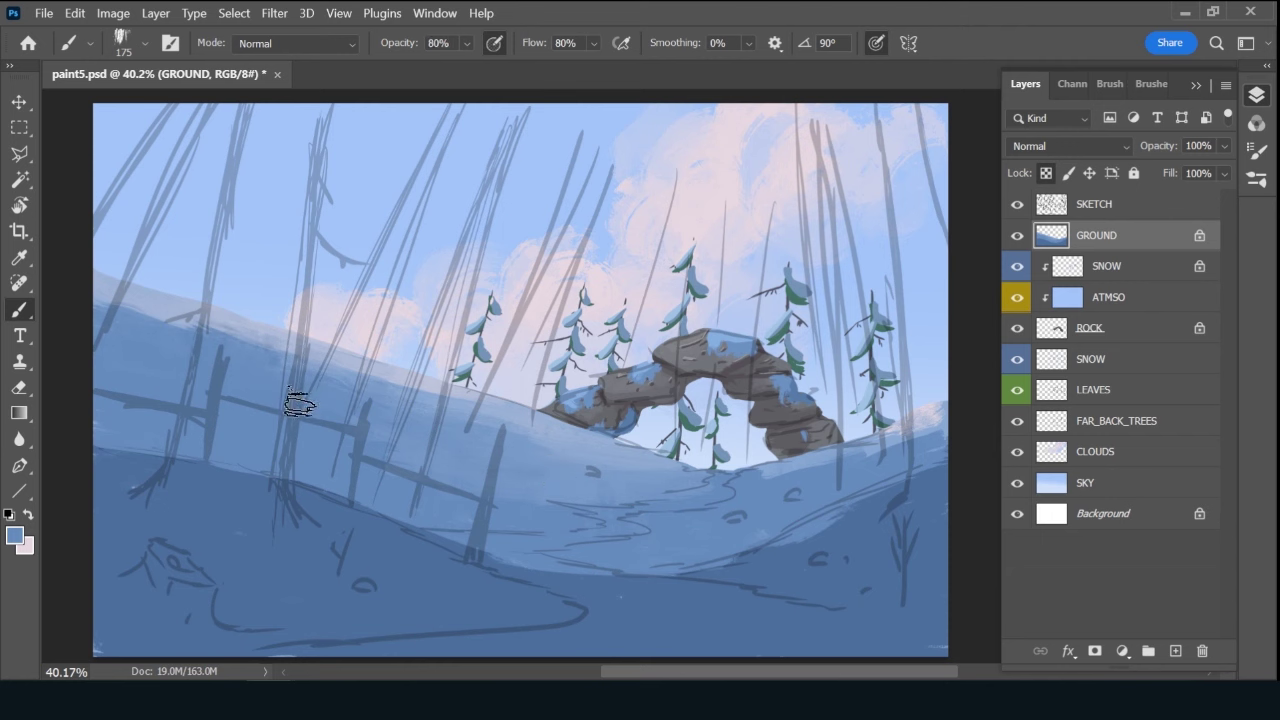
alt+click(231, 313)
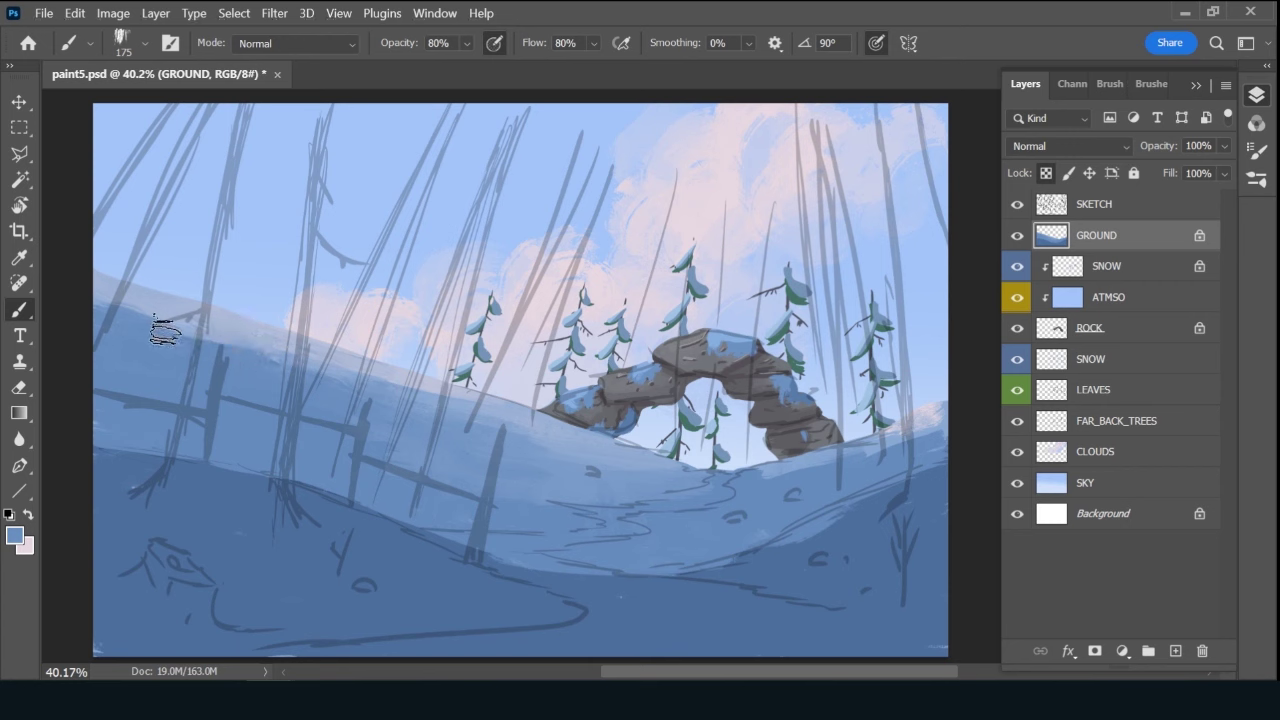
alt+click(326, 373)
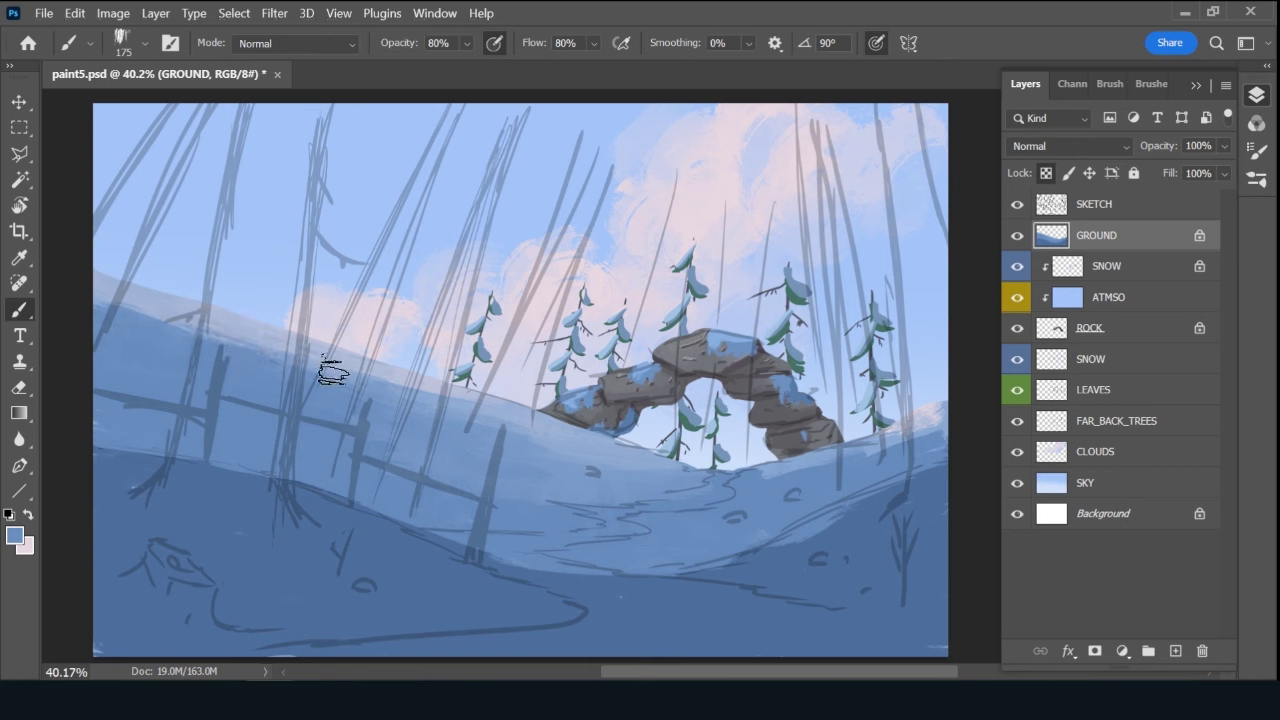
alt+click(783, 458)
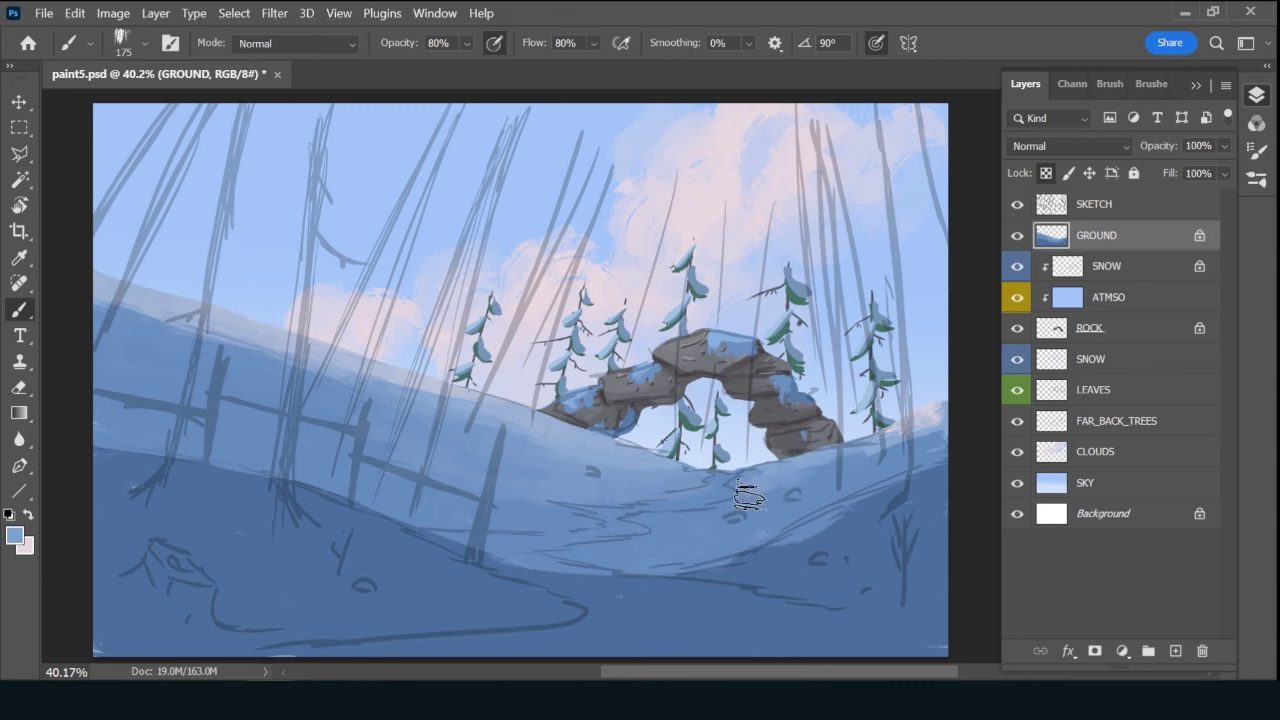
Sample snow blues right of the arch and on the lower ground with the brush at 125.
key(bracketleft)
key(bracketleft)
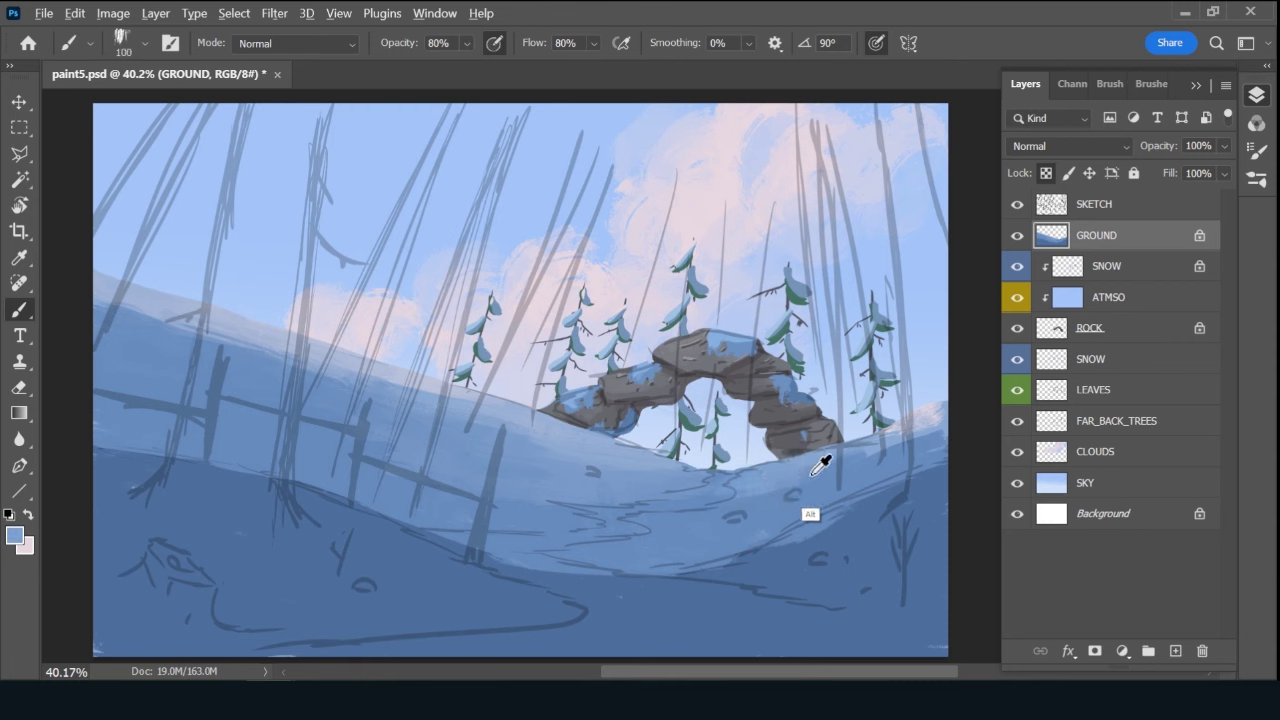
alt+click(812, 470)
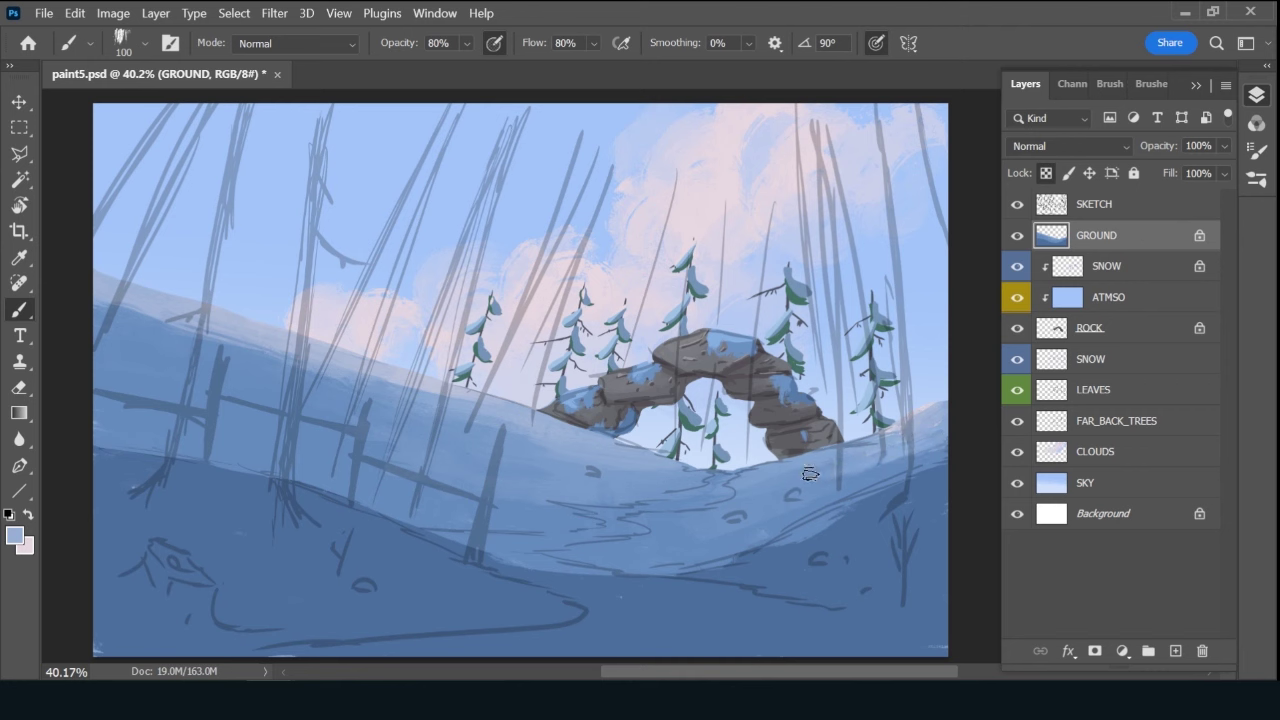
alt+click(857, 522)
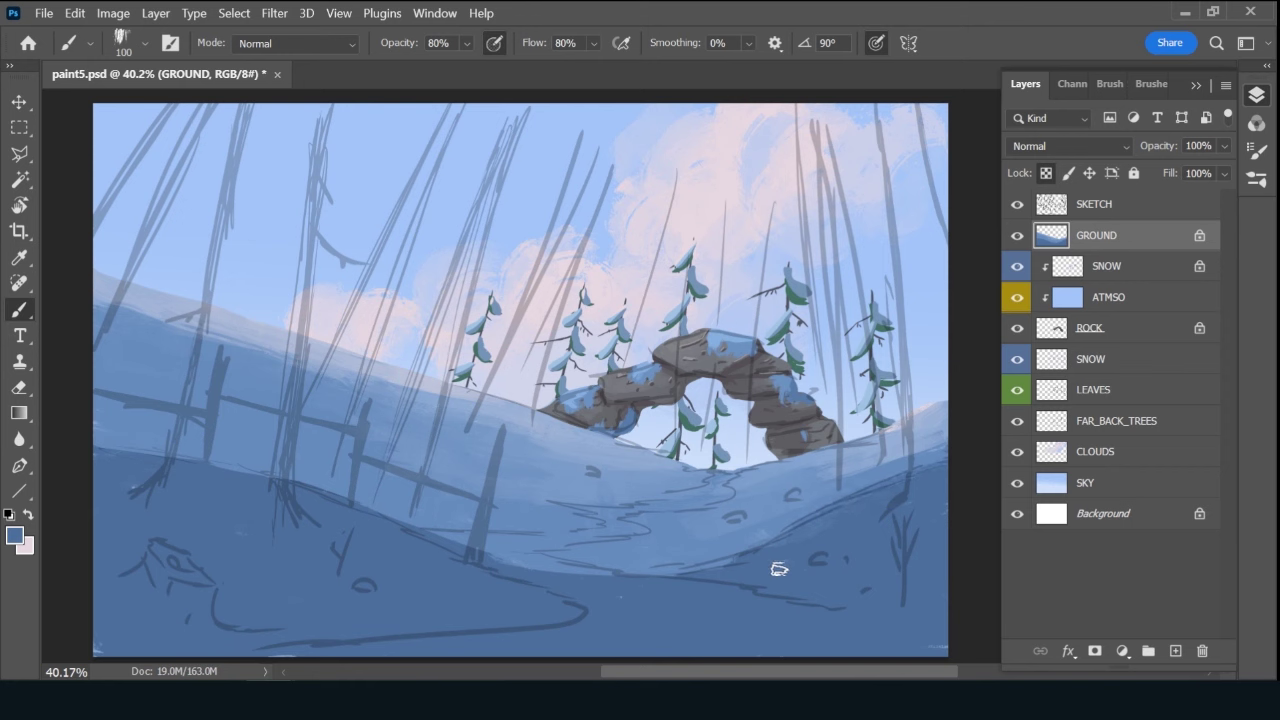
alt+click(737, 485)
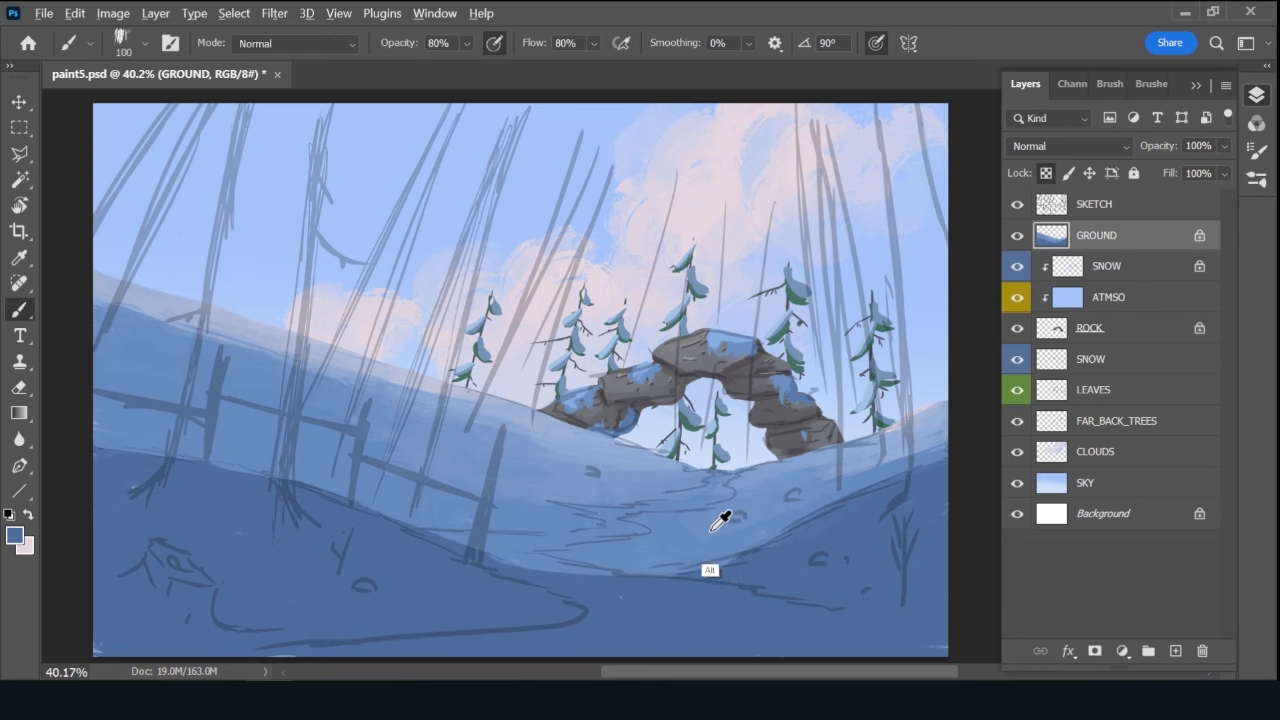
alt+click(712, 528)
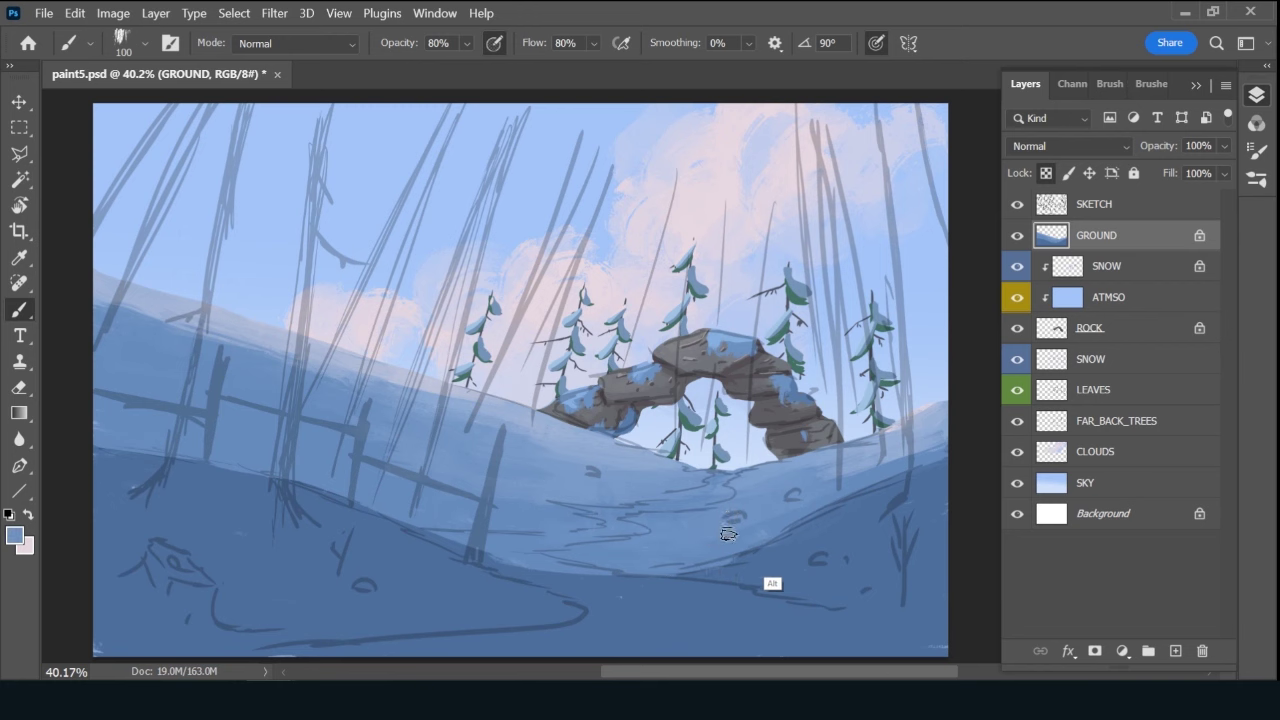
alt+click(790, 558)
click(1146, 302)
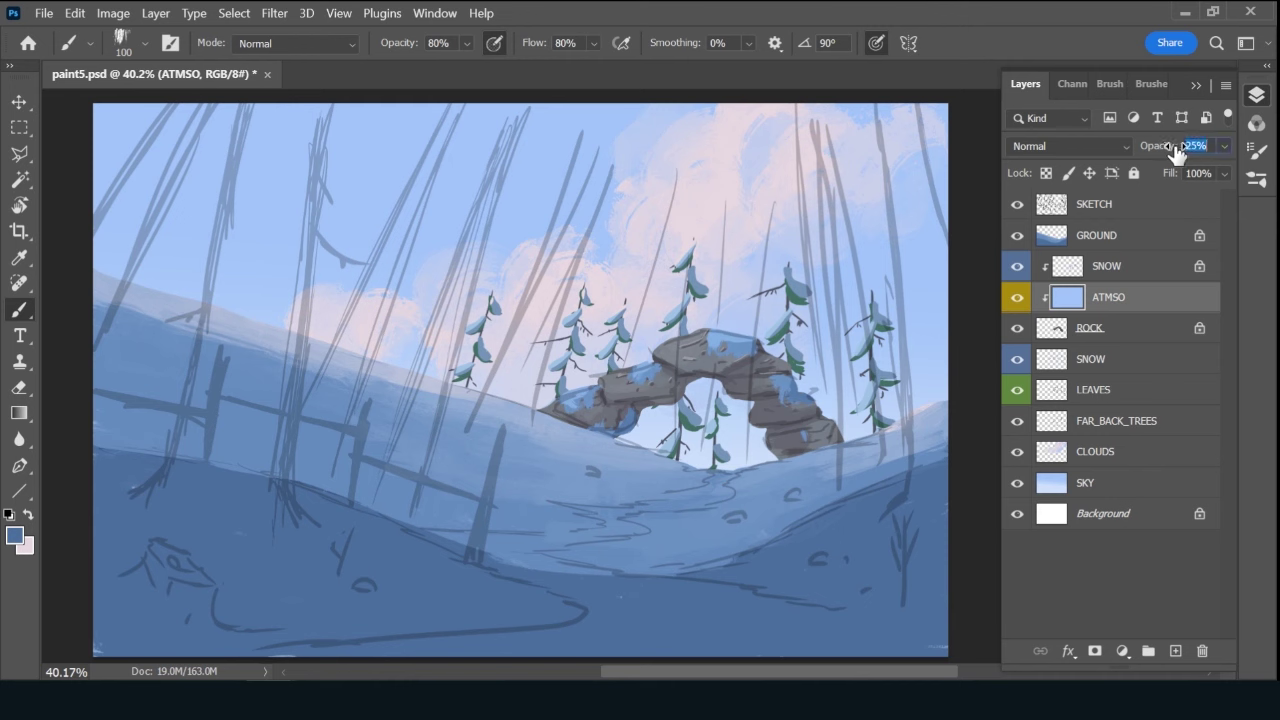
Raise ATMSO opacity to 27%, then sample a lower-ground snow blue on GROUND at brush 175.
drag(1175, 152, 1180, 150)
click(1145, 247)
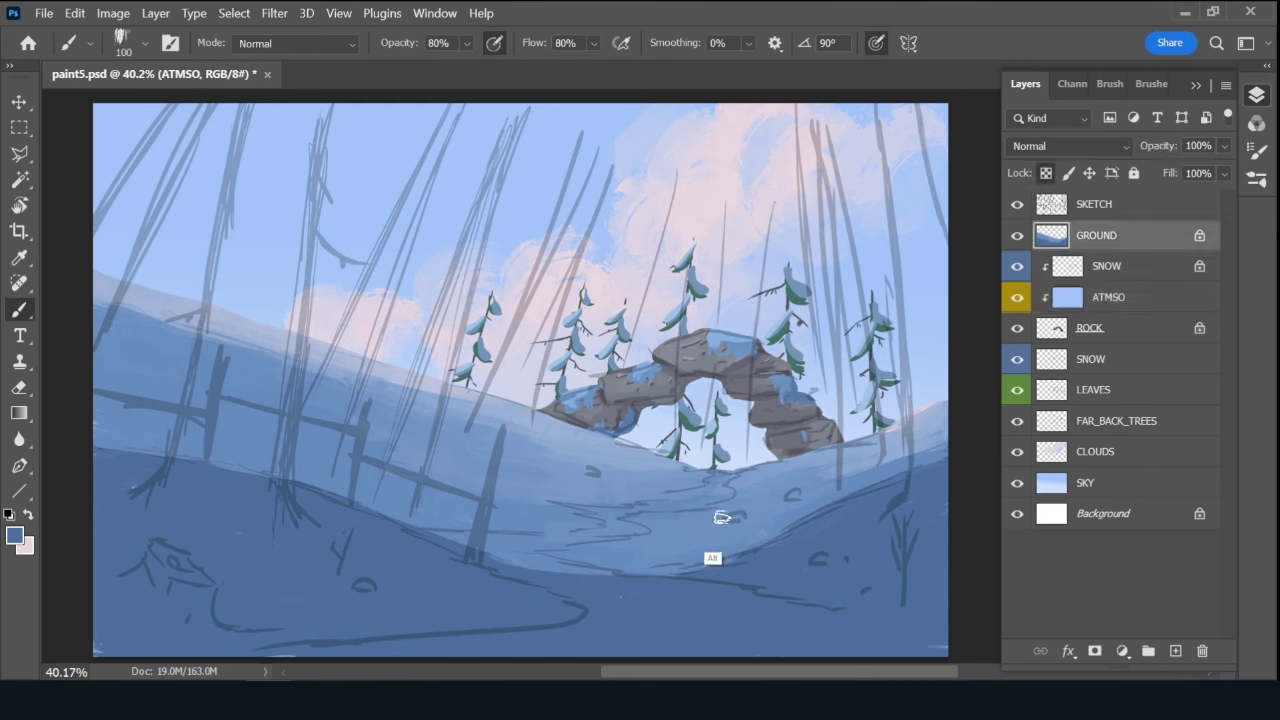
alt+click(667, 545)
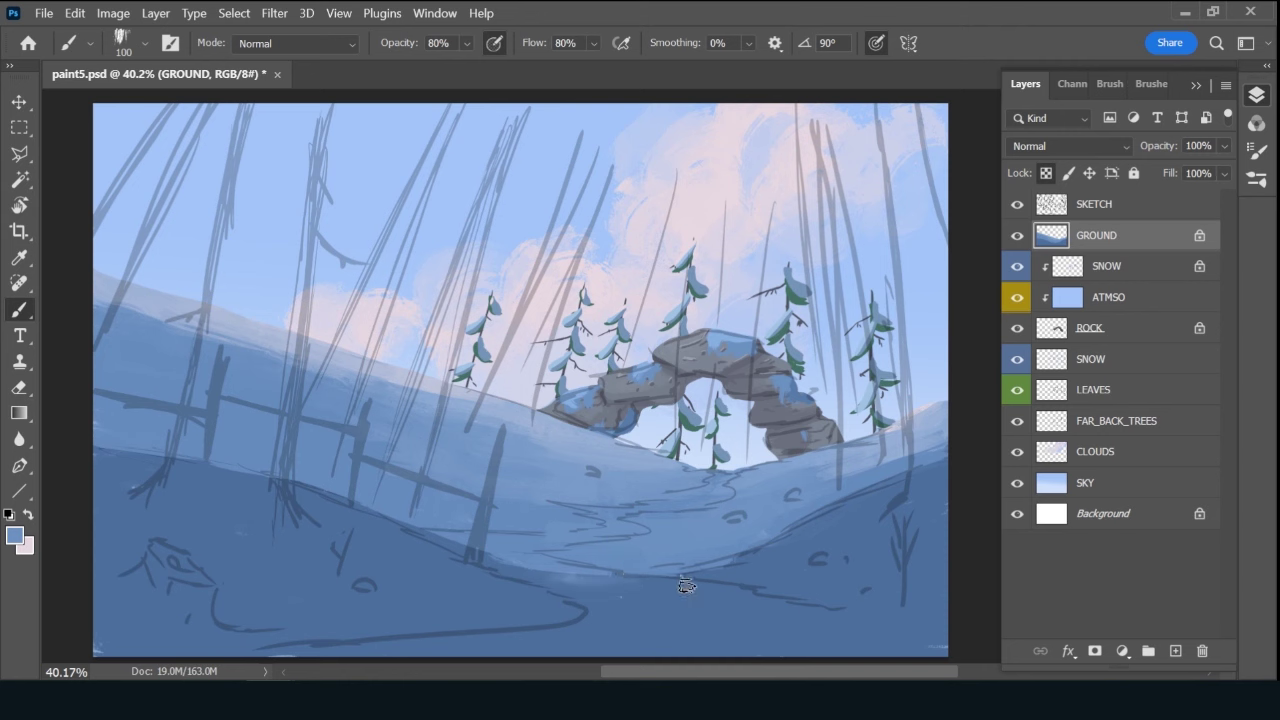
key(bracketright)
alt+click(571, 586)
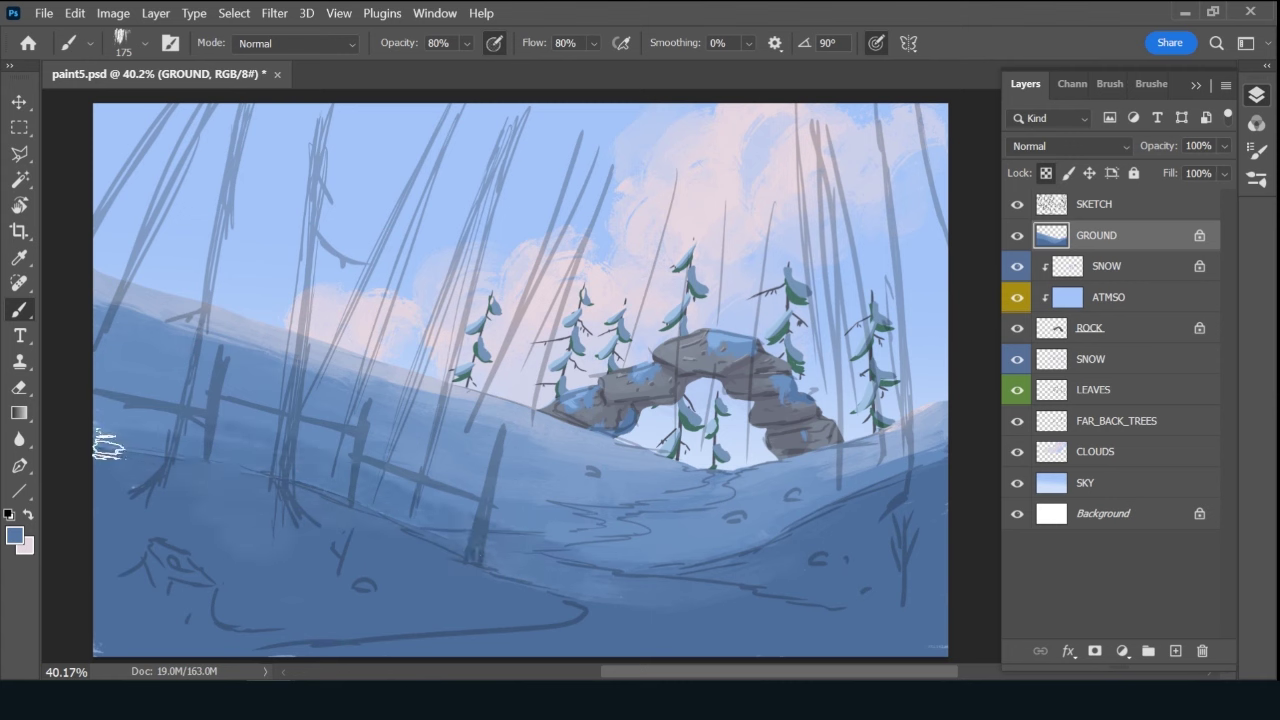
Sample an upper-slope blue and brush a darker band along the left slope.
key(alt)
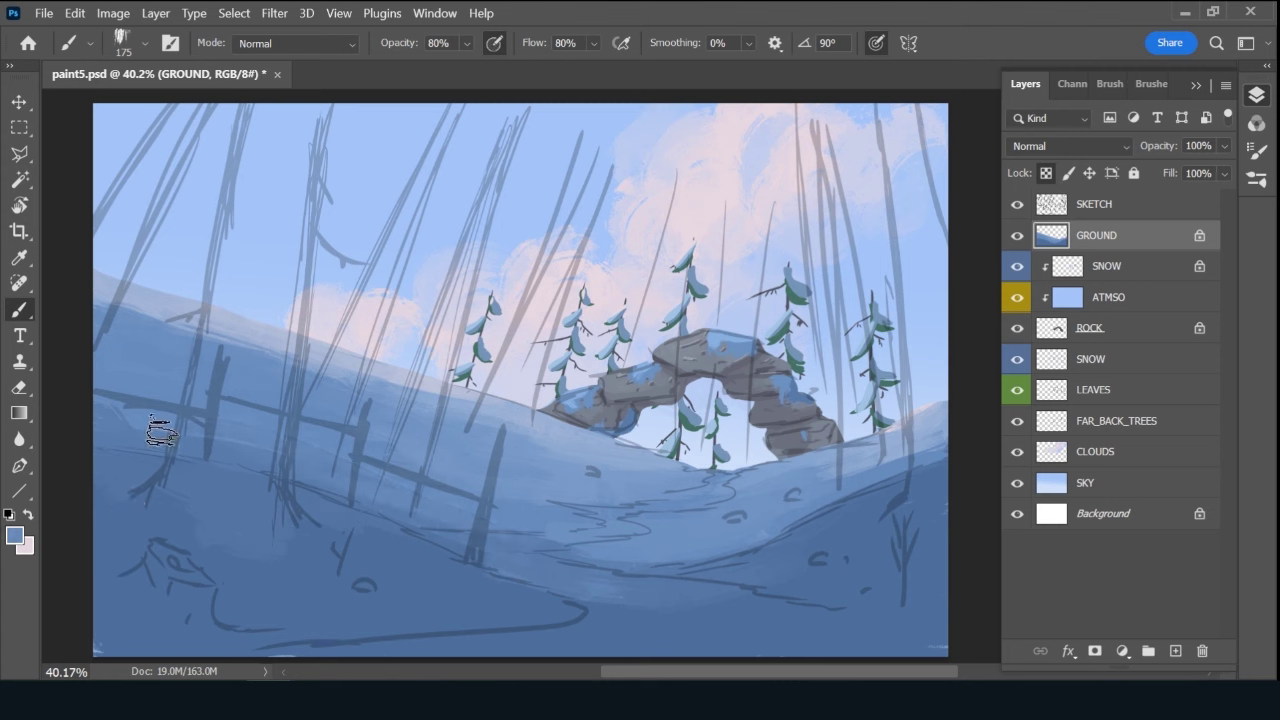
key(alt)
alt+click(181, 331)
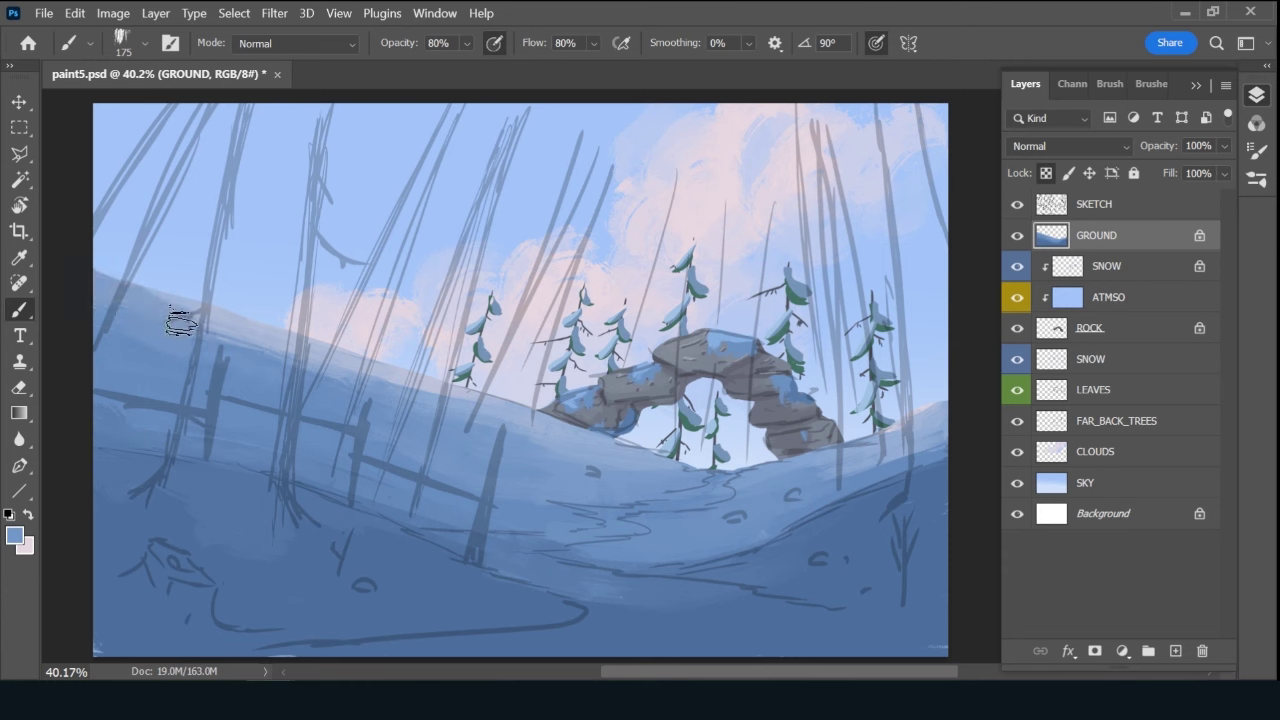
drag(177, 320, 284, 373)
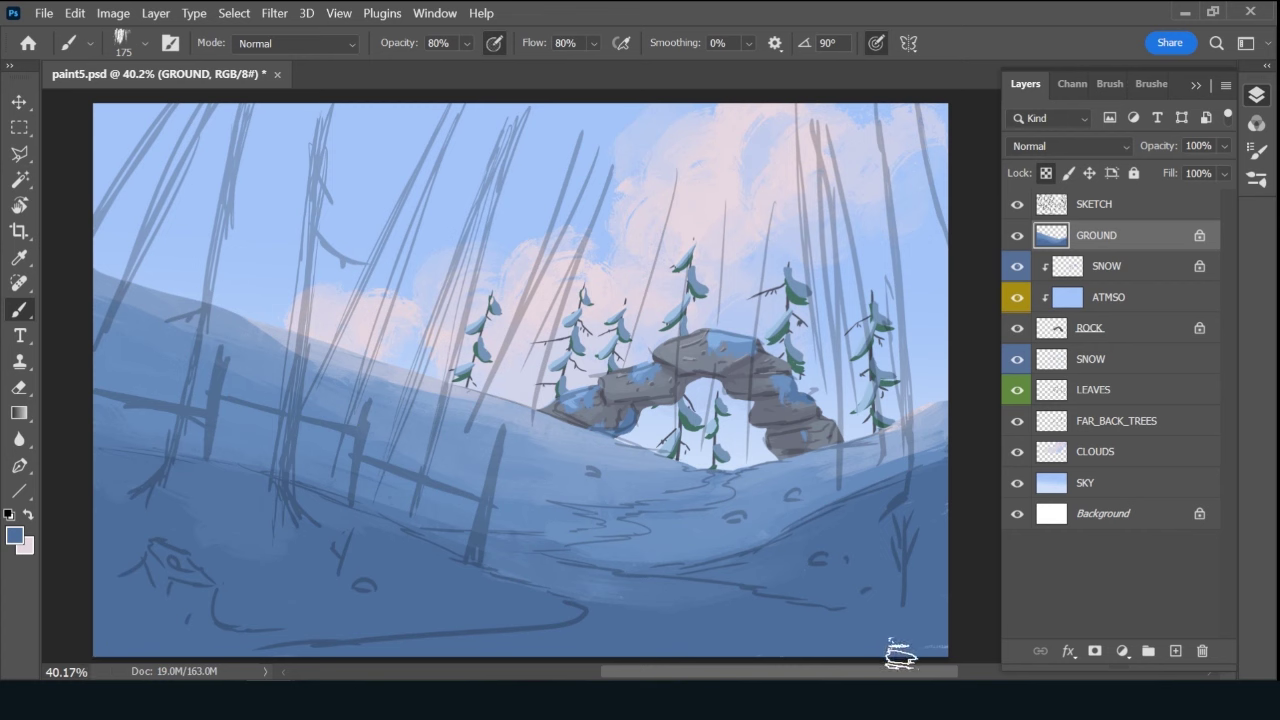
key(alt)
alt+click(645, 588)
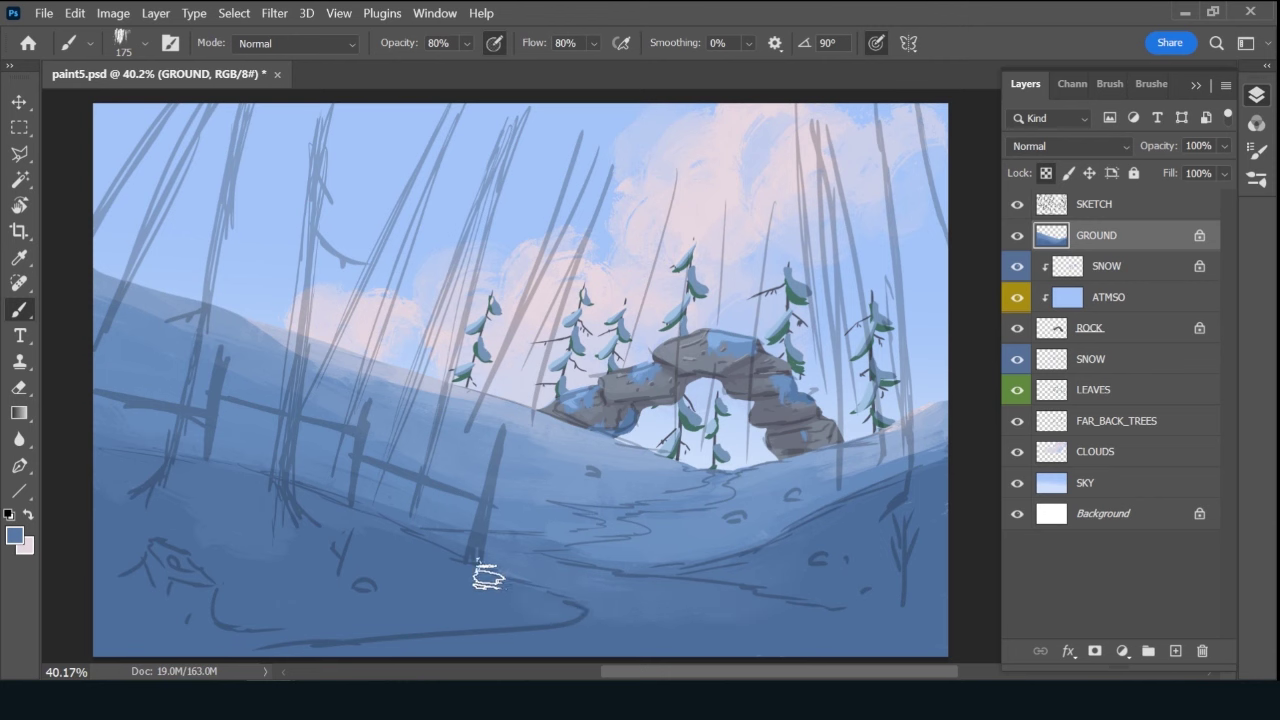
Set the foreground to deep blue 2e4e79 and paint dark shadows in the lower-left and lower-right ground.
click(16, 537)
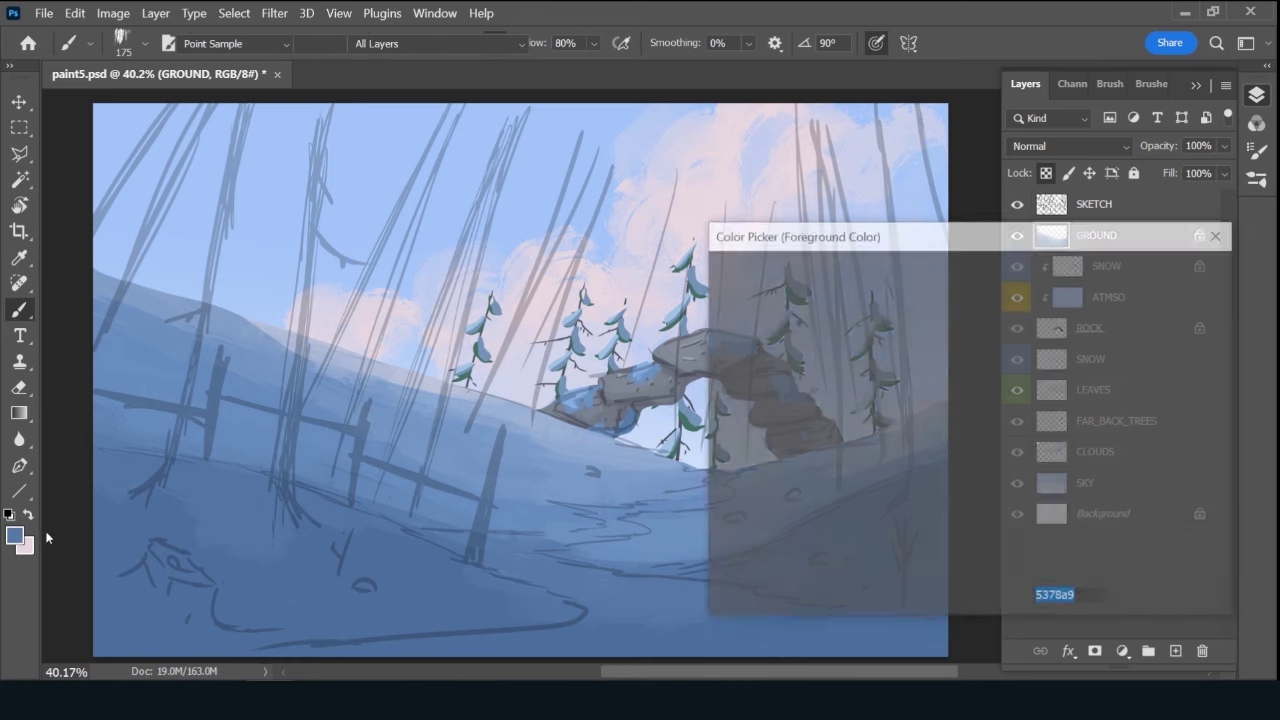
click(873, 414)
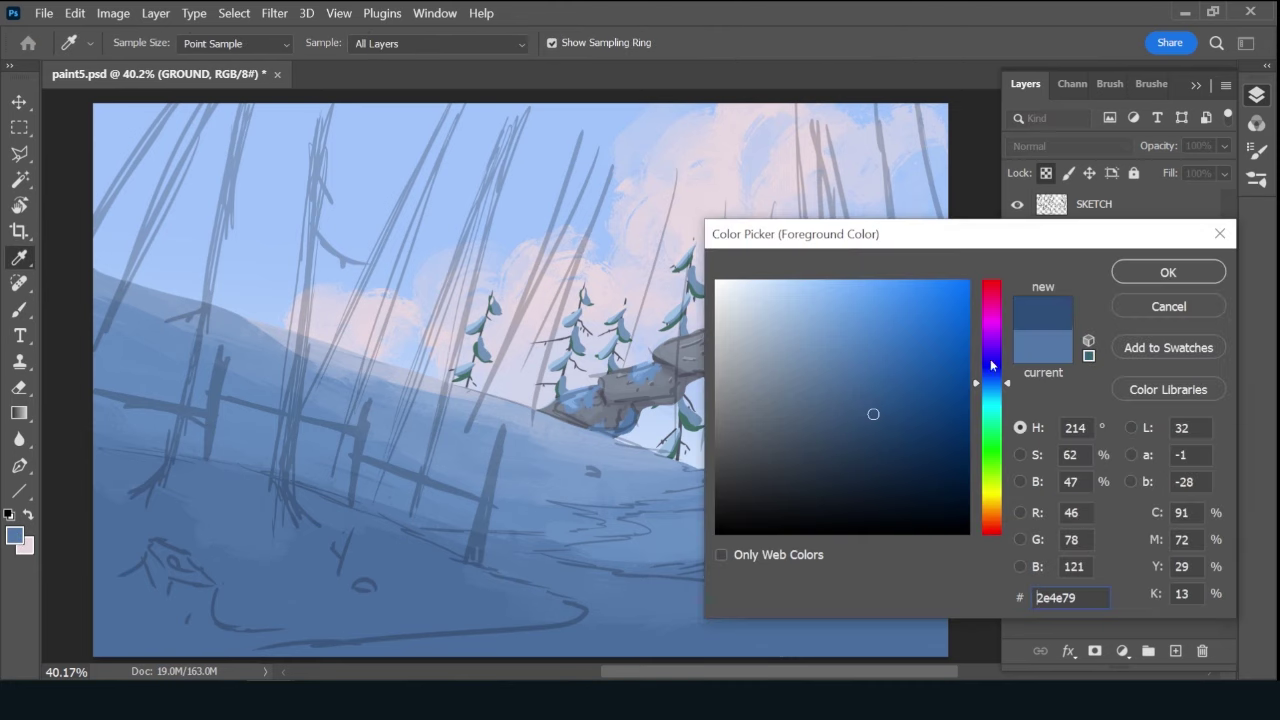
click(1152, 276)
mouse_move(217, 600)
mouse_down()
mouse_move(129, 623)
mouse_move(212, 638)
mouse_move(127, 628)
mouse_move(114, 600)
mouse_move(140, 590)
mouse_move(129, 600)
mouse_move(277, 606)
mouse_move(345, 632)
mouse_move(362, 612)
mouse_move(171, 571)
mouse_move(135, 550)
mouse_move(214, 571)
mouse_up()
key(bracketright)
key(bracketright)
key(bracketright)
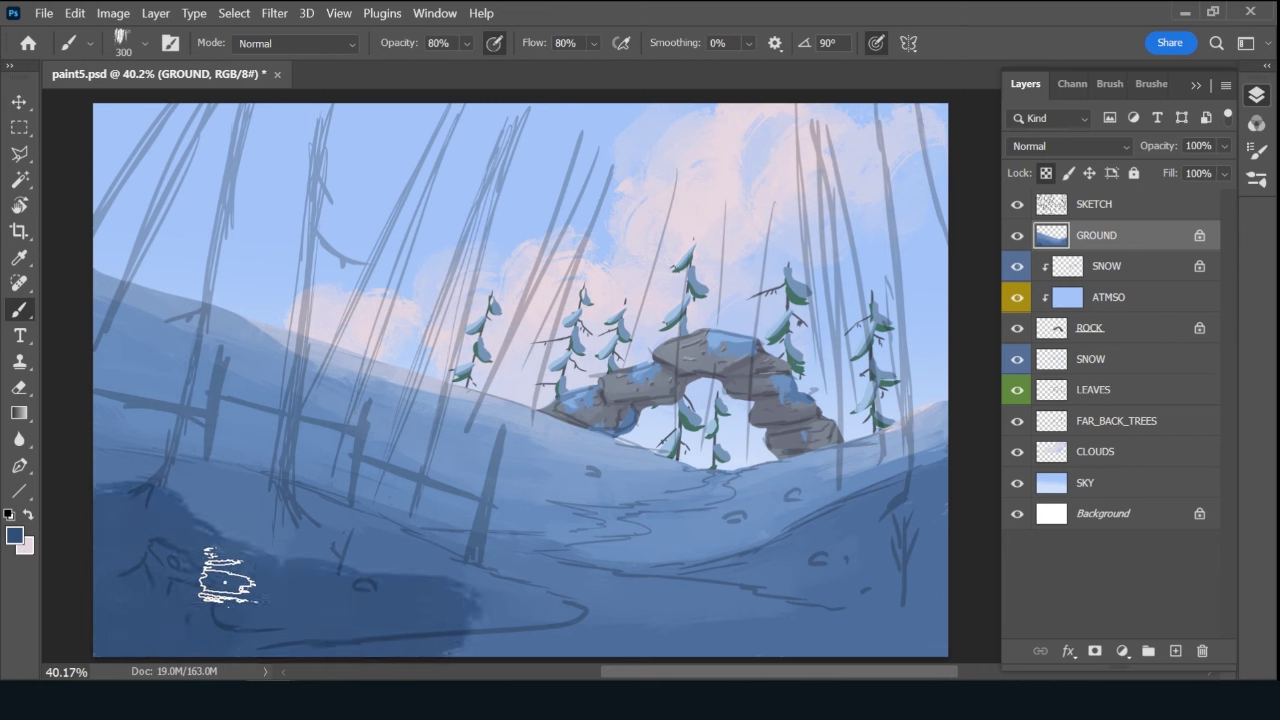
mouse_move(933, 542)
mouse_down()
mouse_move(940, 563)
mouse_move(849, 606)
mouse_move(864, 631)
mouse_move(920, 623)
mouse_move(950, 640)
mouse_up()
key(bracketleft)
key(bracketleft)
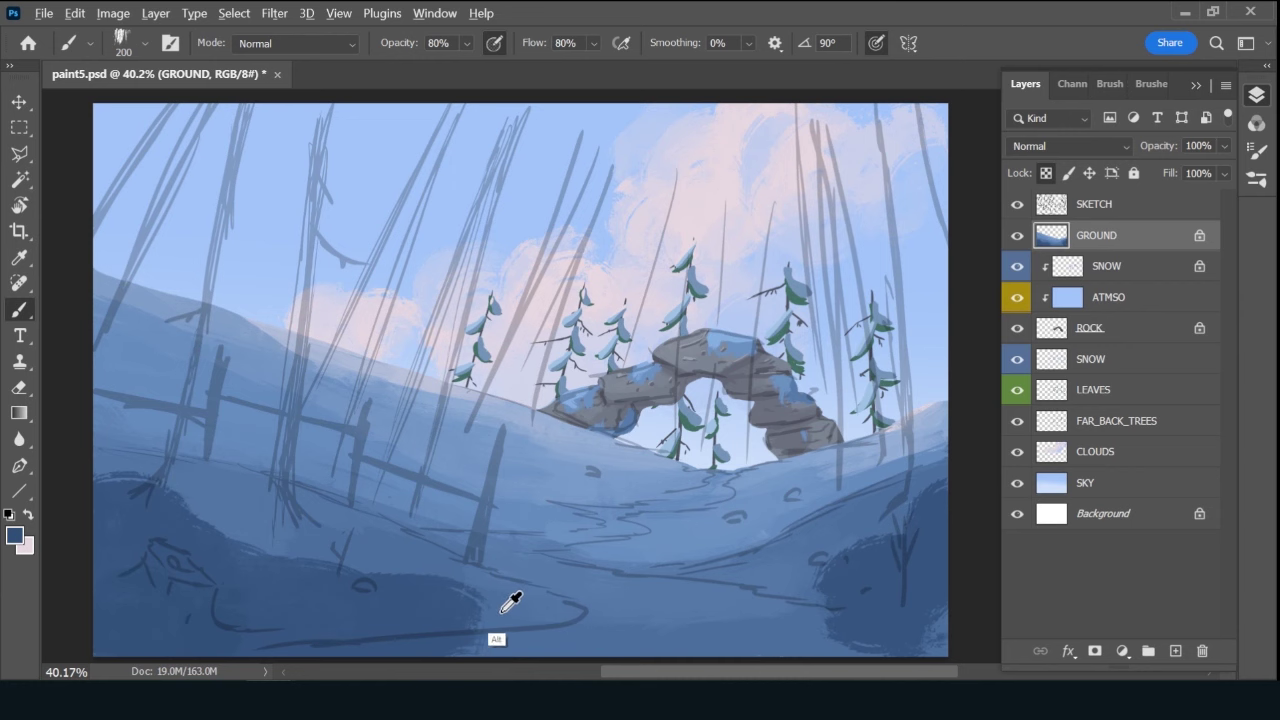
Sample ground colours to darken the lower-right ground bank, then save paint5.psd.
alt+click(485, 588)
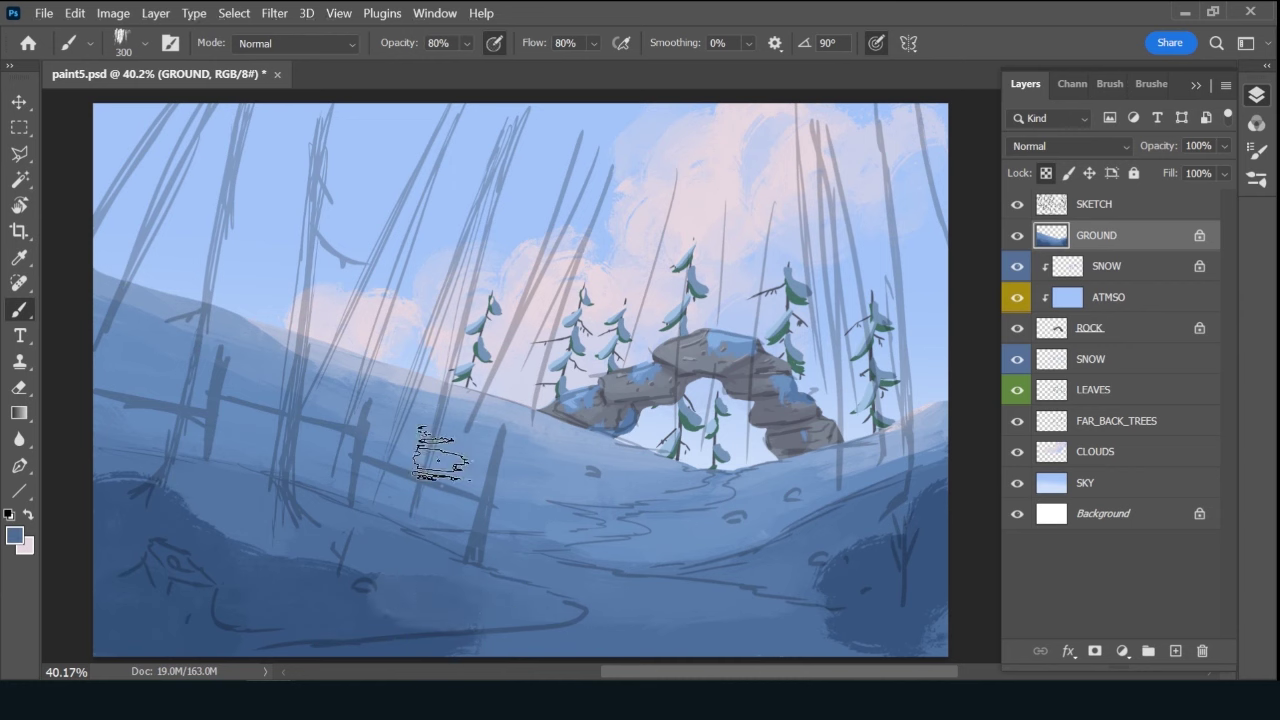
key(bracketright)
key(bracketright)
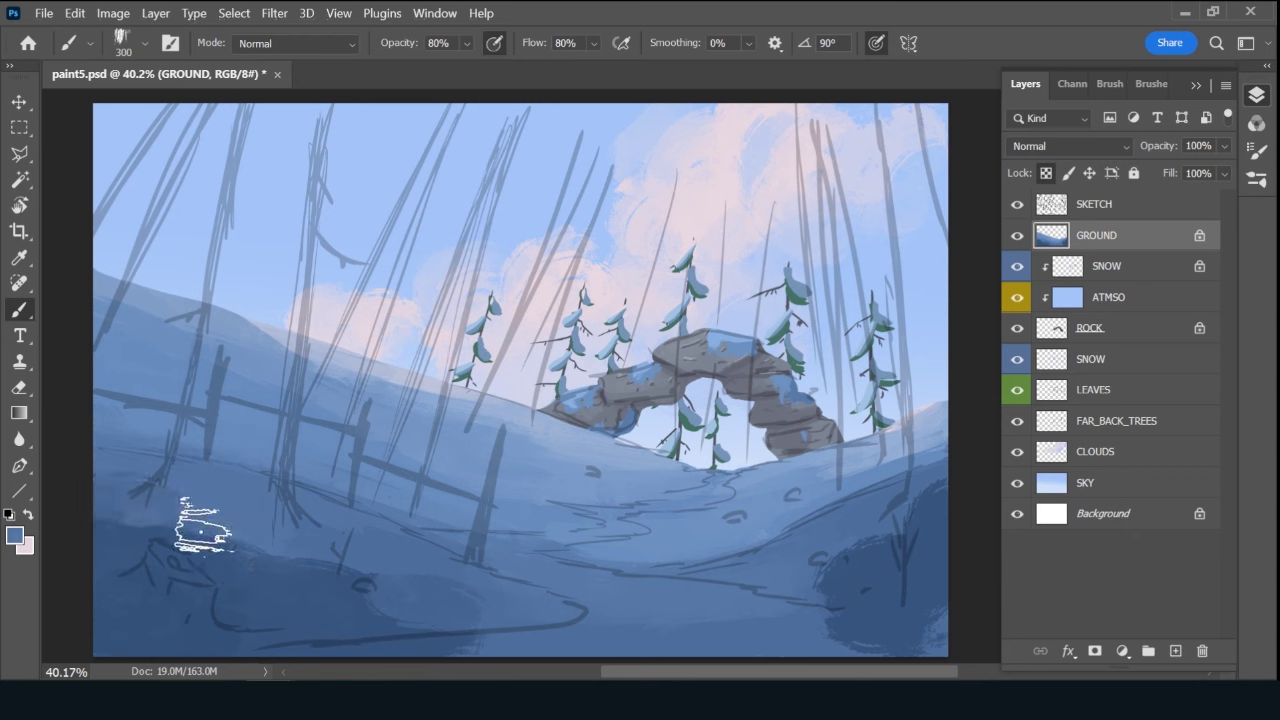
alt+click(130, 538)
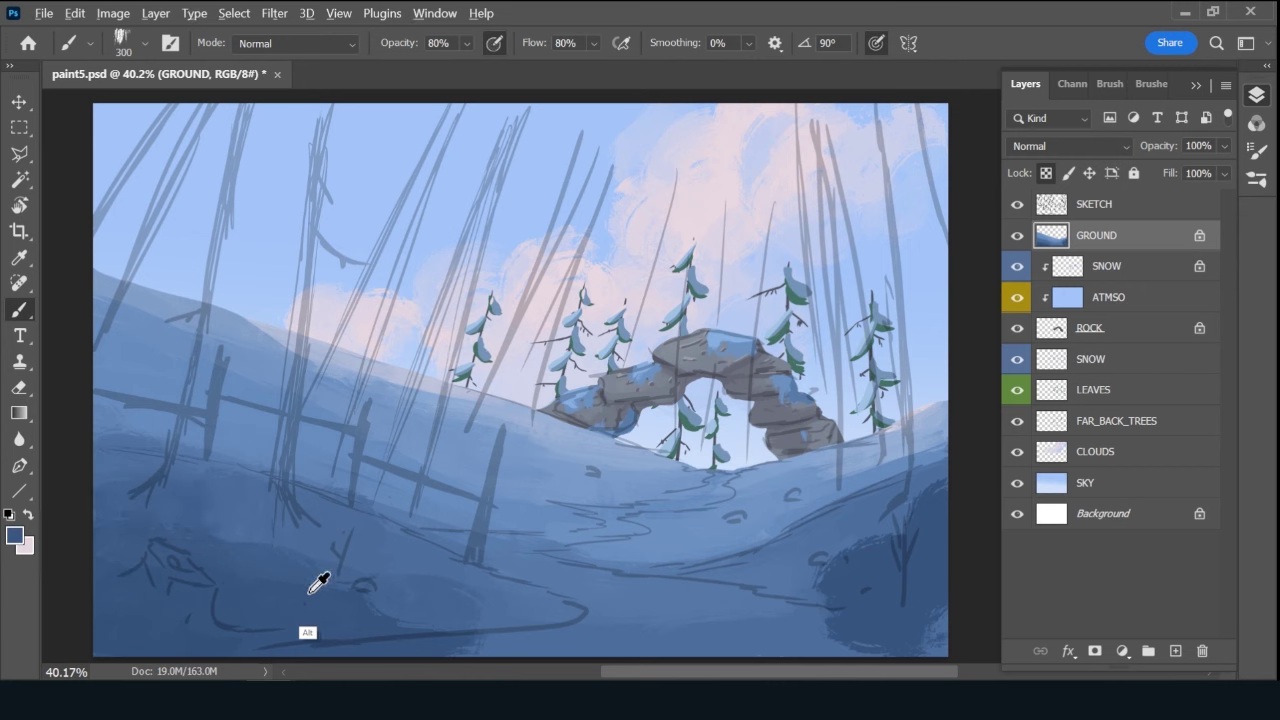
alt+click(300, 565)
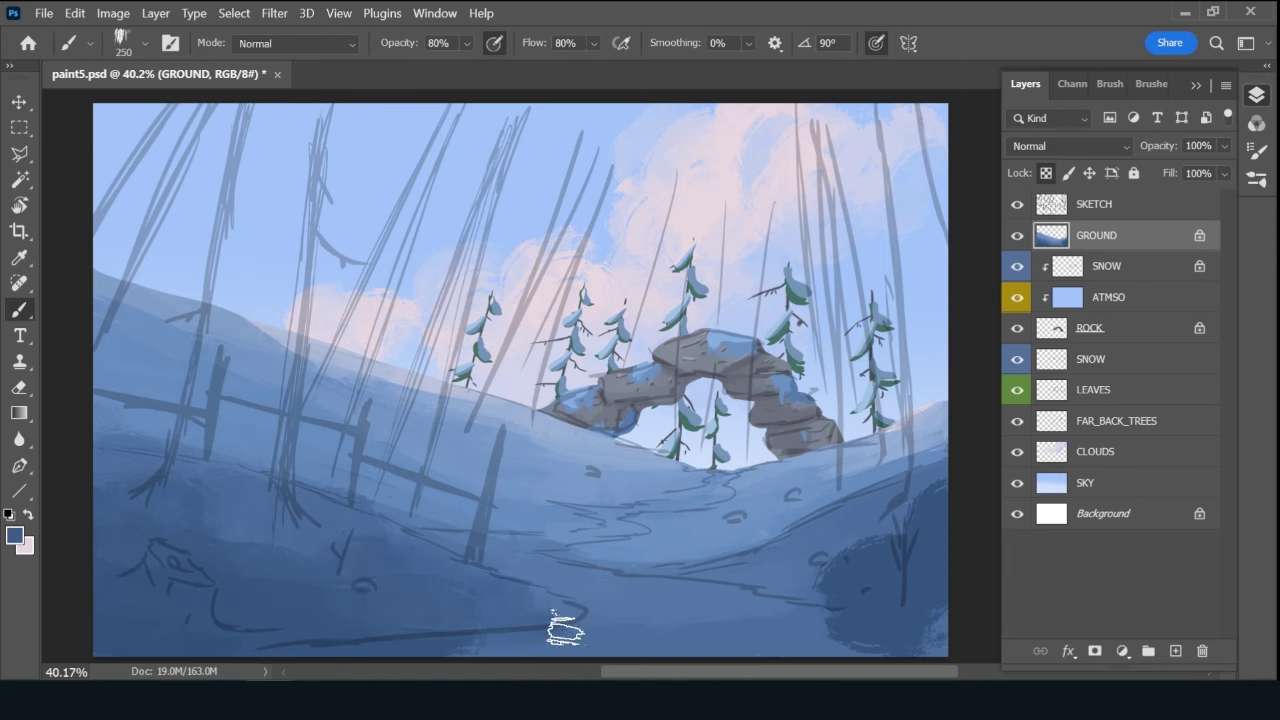
key(bracketleft)
key(bracketleft)
key(bracketleft)
alt+click(345, 520)
alt+click(860, 515)
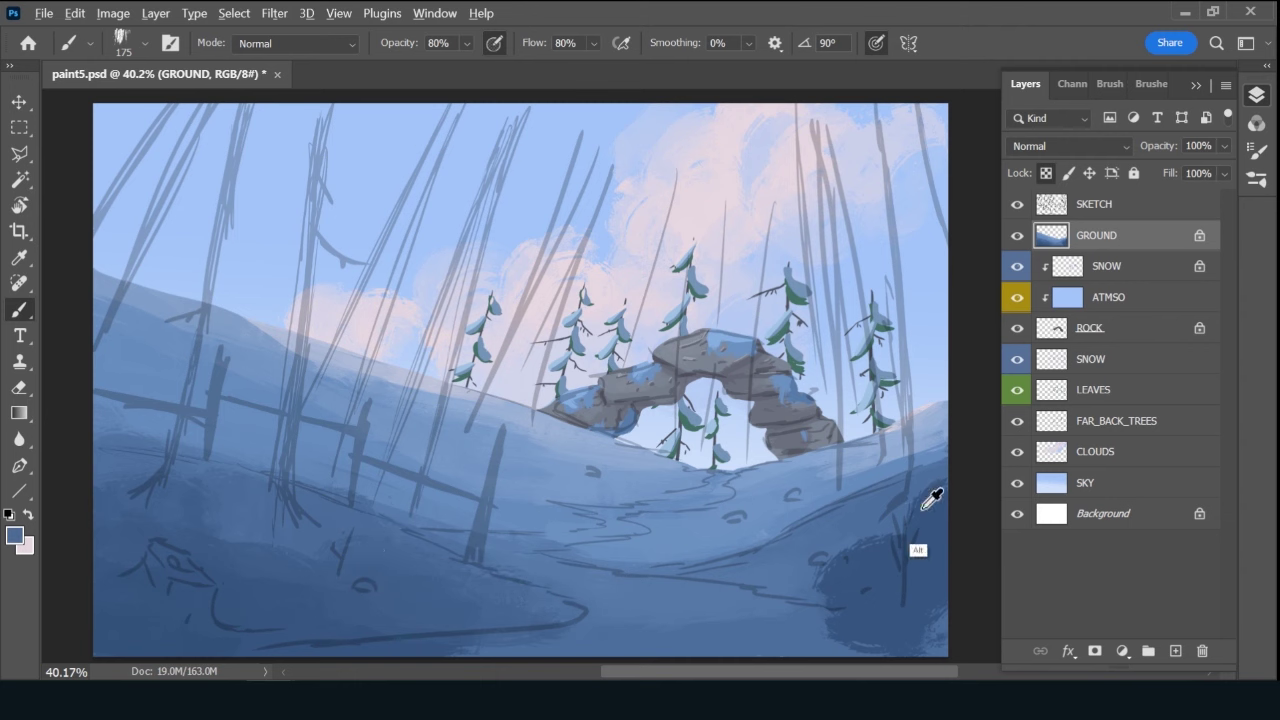
alt+click(945, 492)
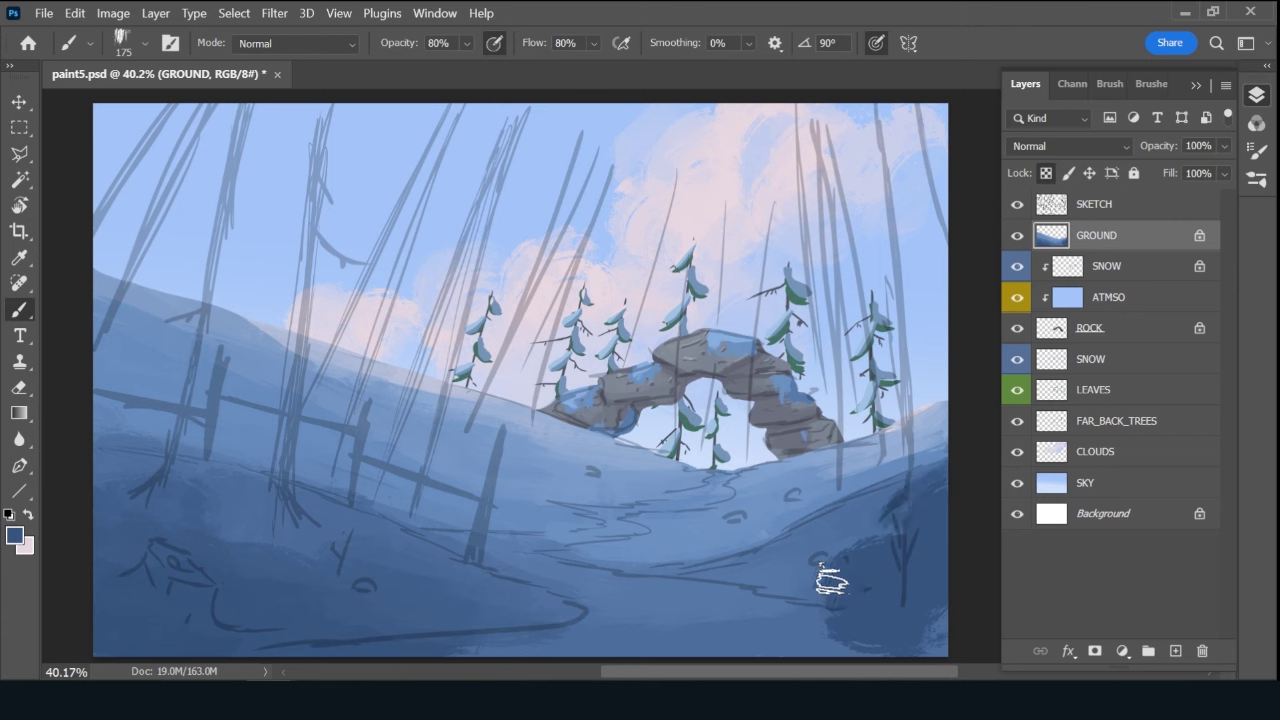
mouse_move(829, 574)
mouse_down()
mouse_move(843, 571)
mouse_move(837, 580)
mouse_up()
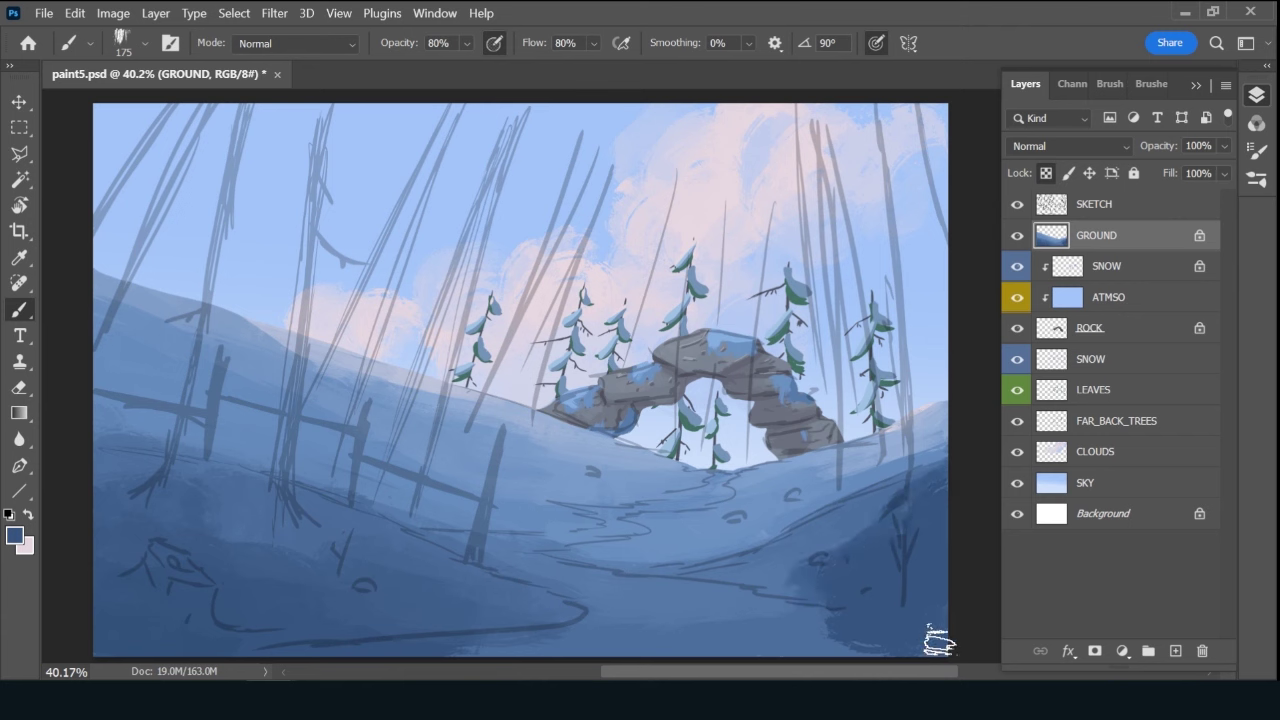
drag(866, 643, 857, 600)
alt+click(757, 619)
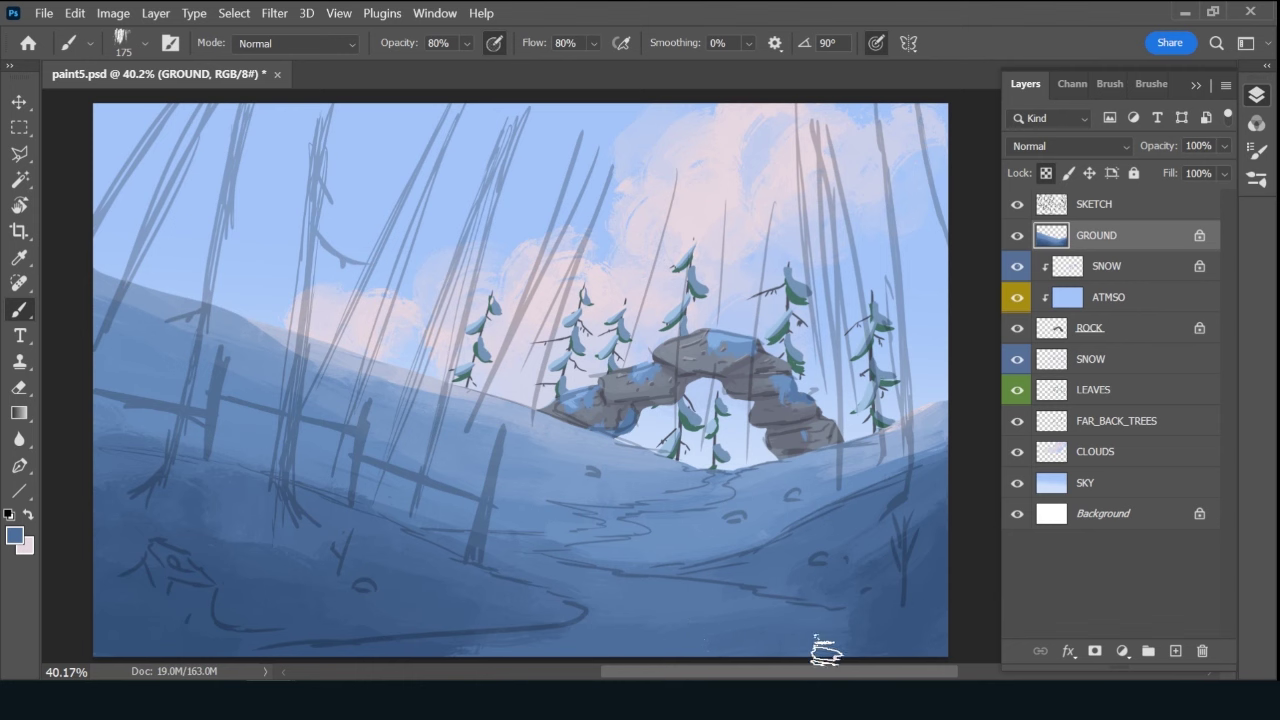
key(ctrl+s)
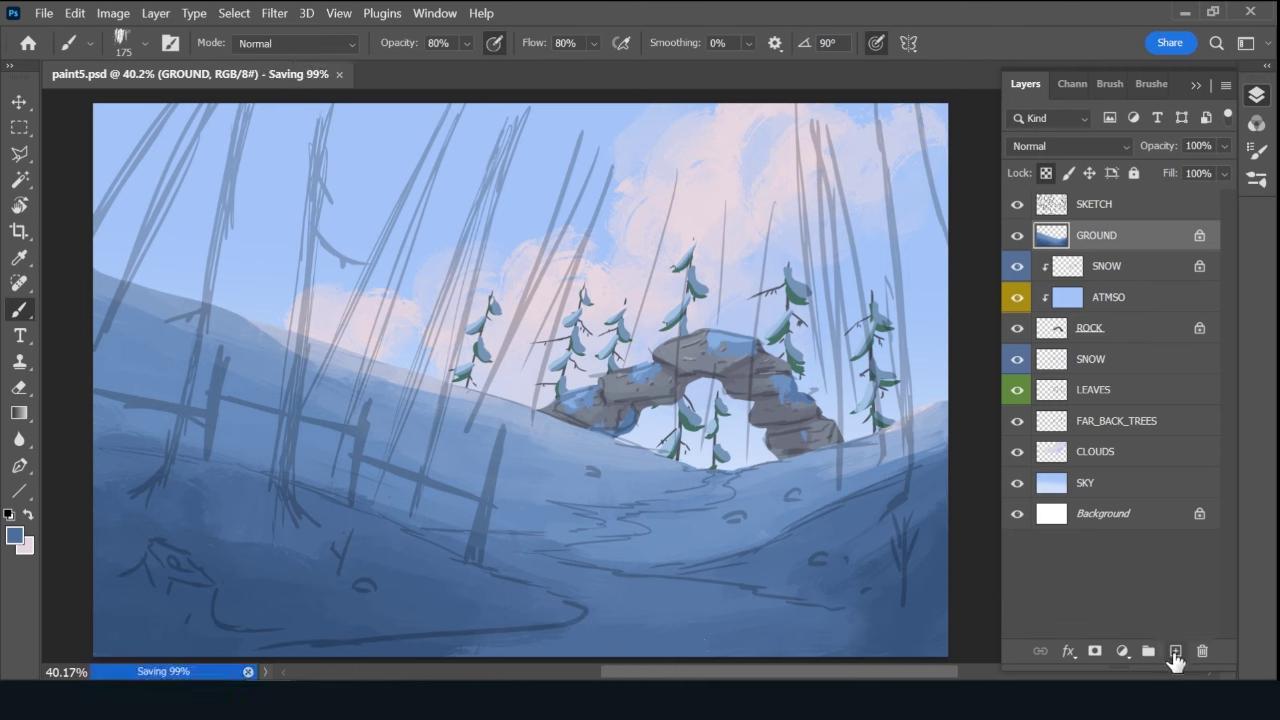
Add a new layer named B_TREES and select the Rough Inker 4 brush.
click(1175, 651)
text(B_TREES)
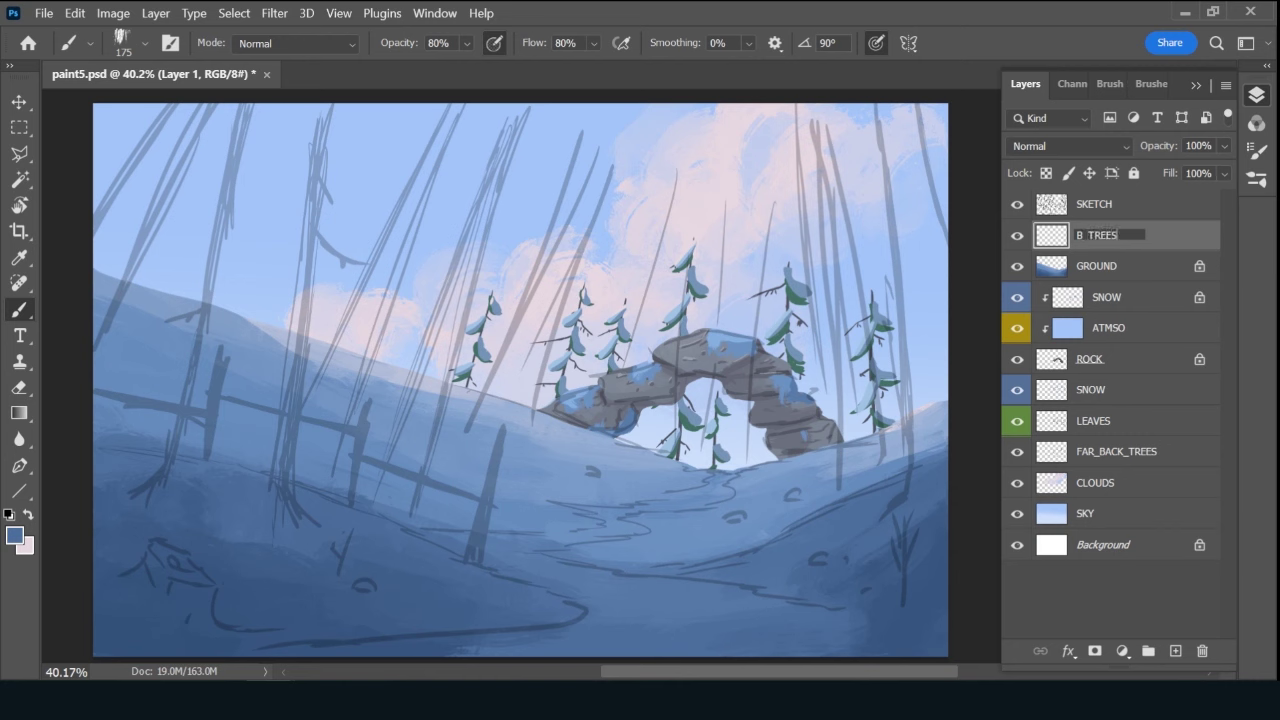
key(Return)
click(1163, 83)
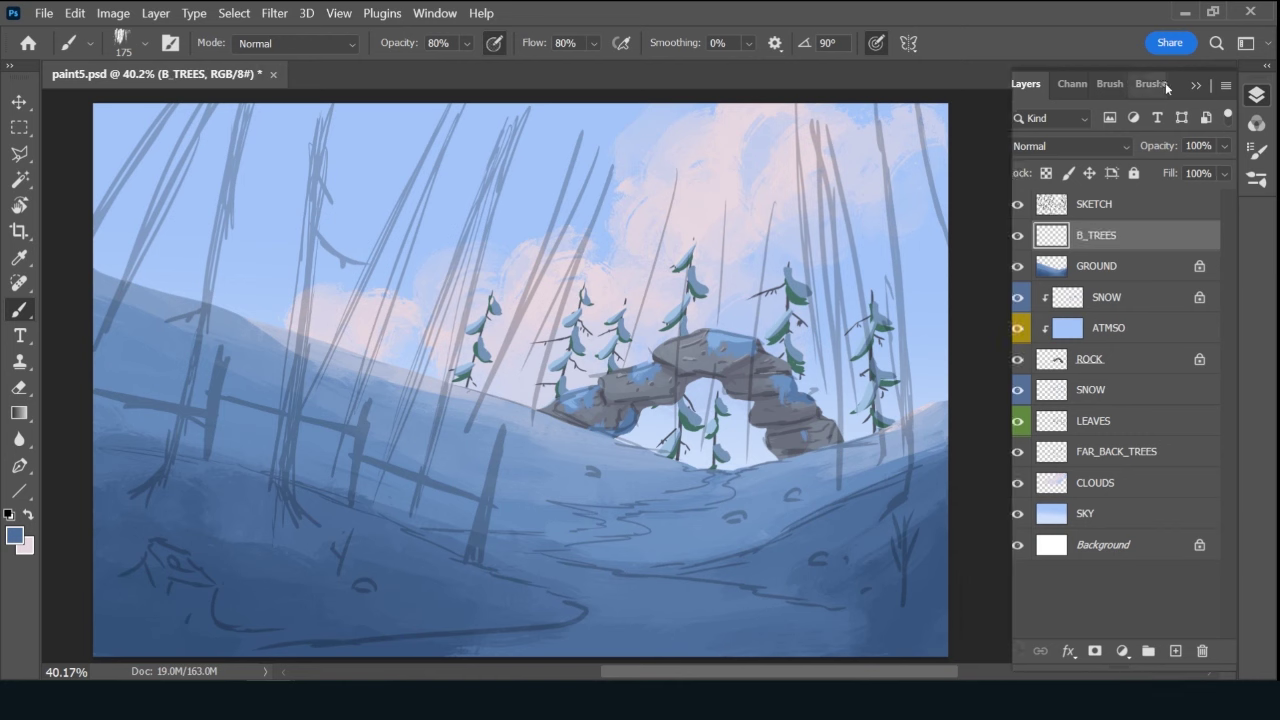
drag(1228, 369, 1250, 206)
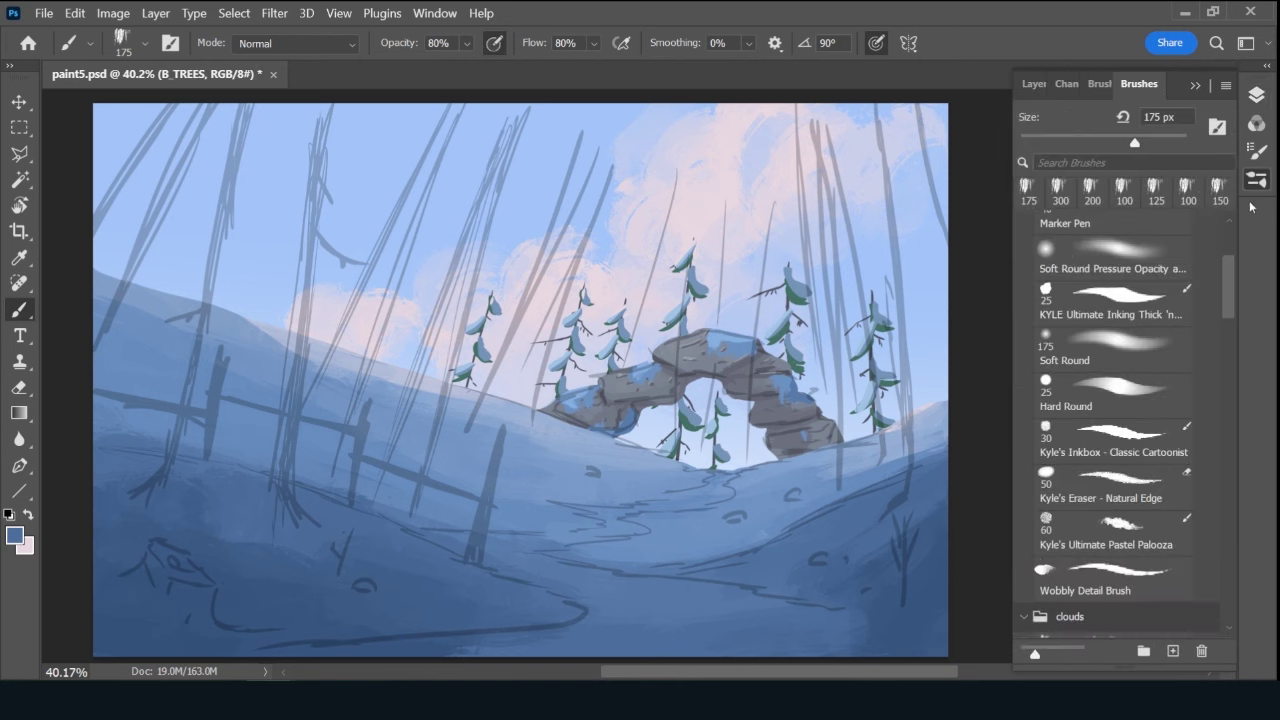
drag(1236, 270, 1238, 213)
click(1150, 360)
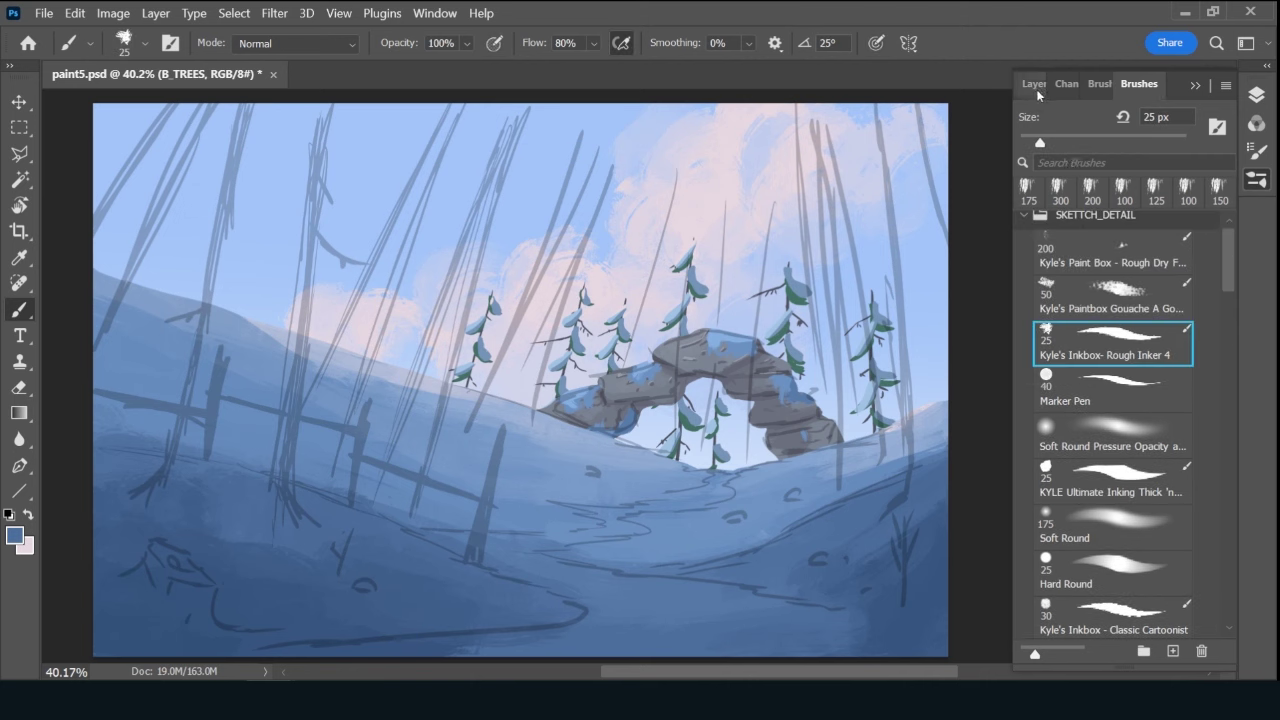
Set dark blue #465467 and paint dark trunks slanting down toward the rock arch.
click(15, 537)
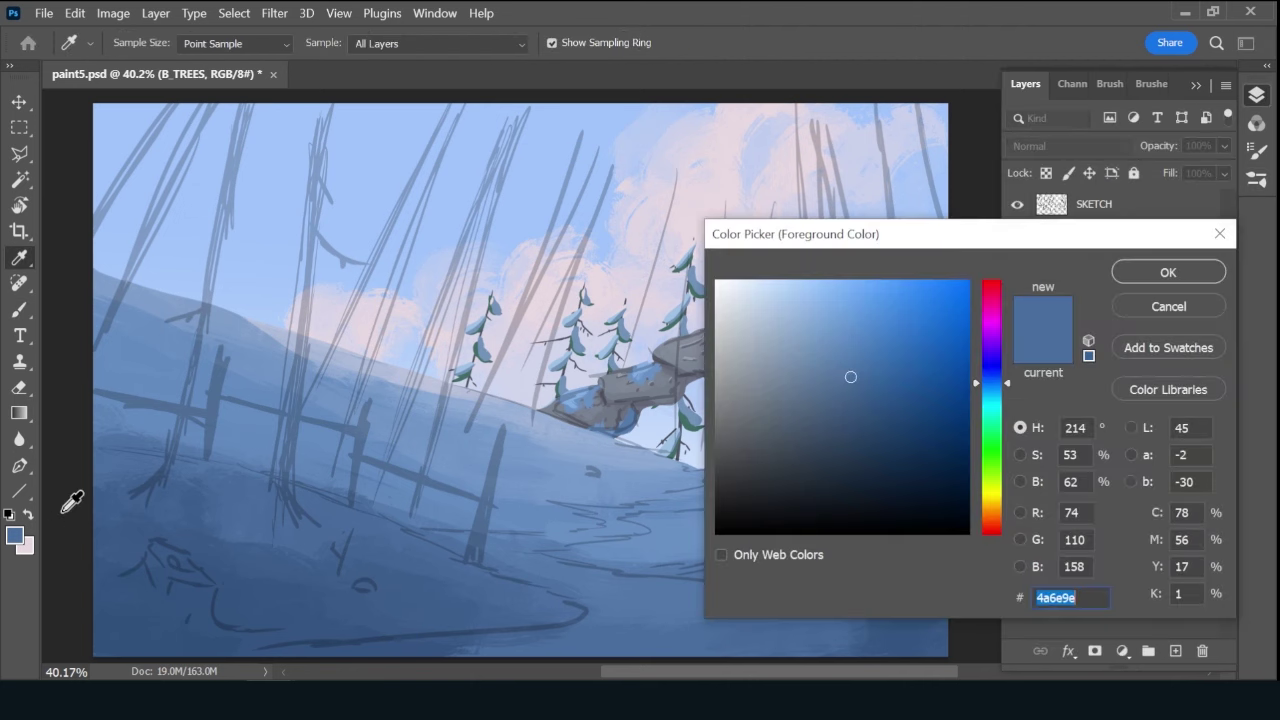
click(796, 431)
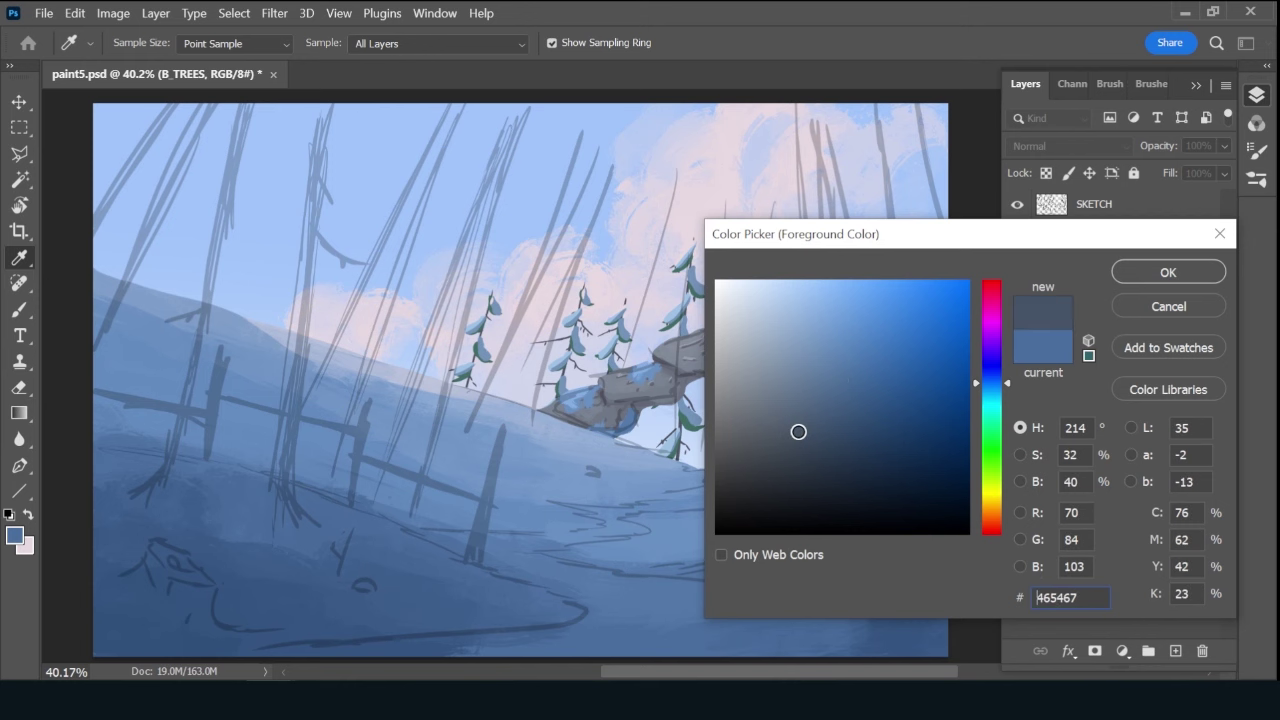
click(1163, 273)
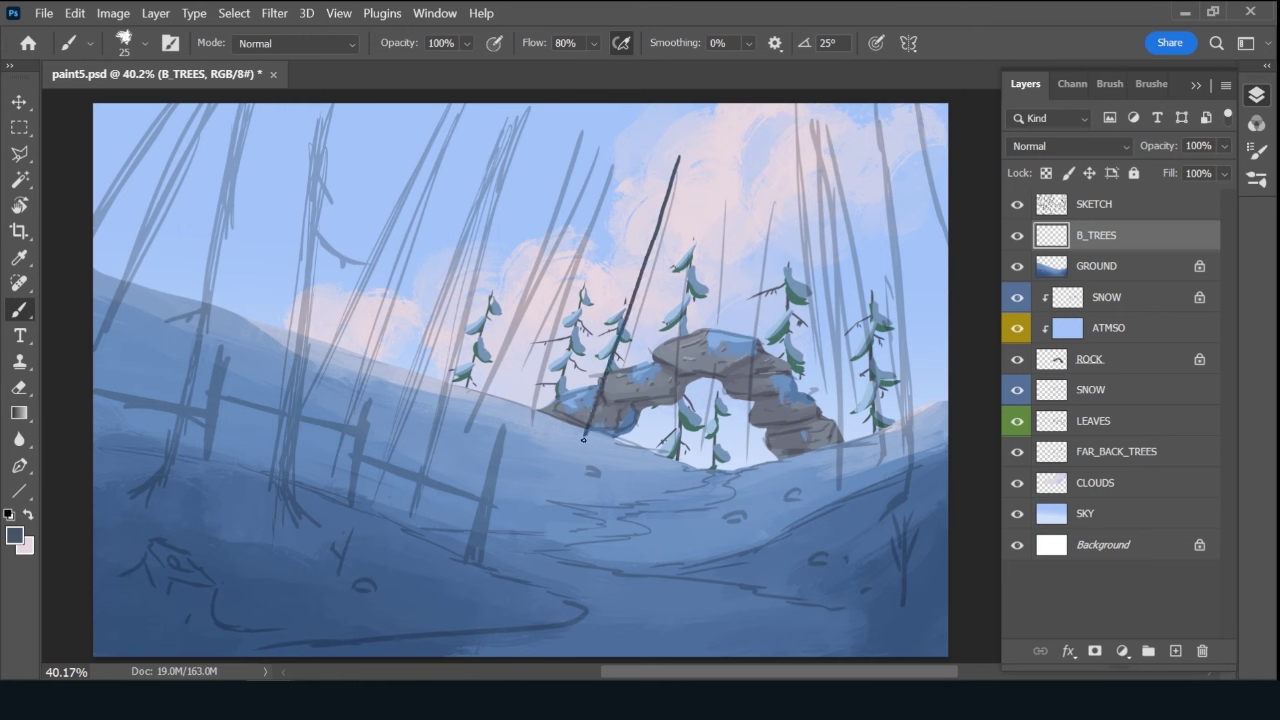
key(ctrl+z)
key(bracketright)
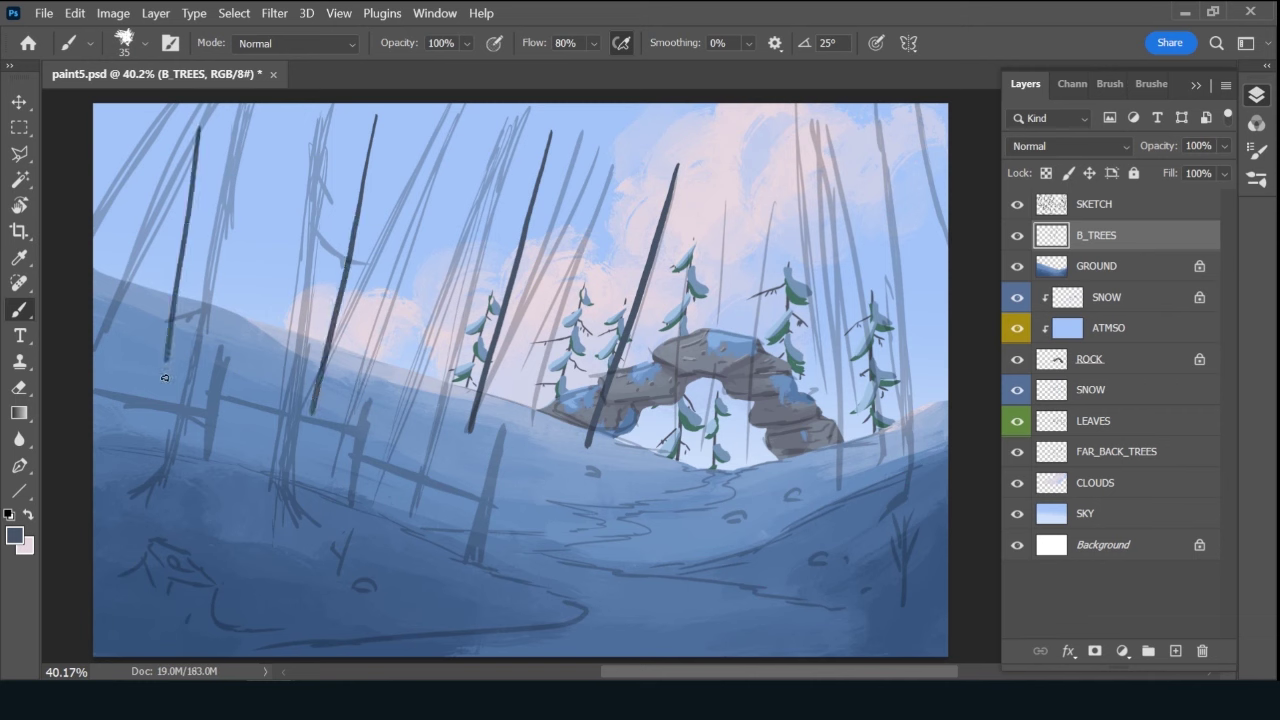
key(ctrl+z)
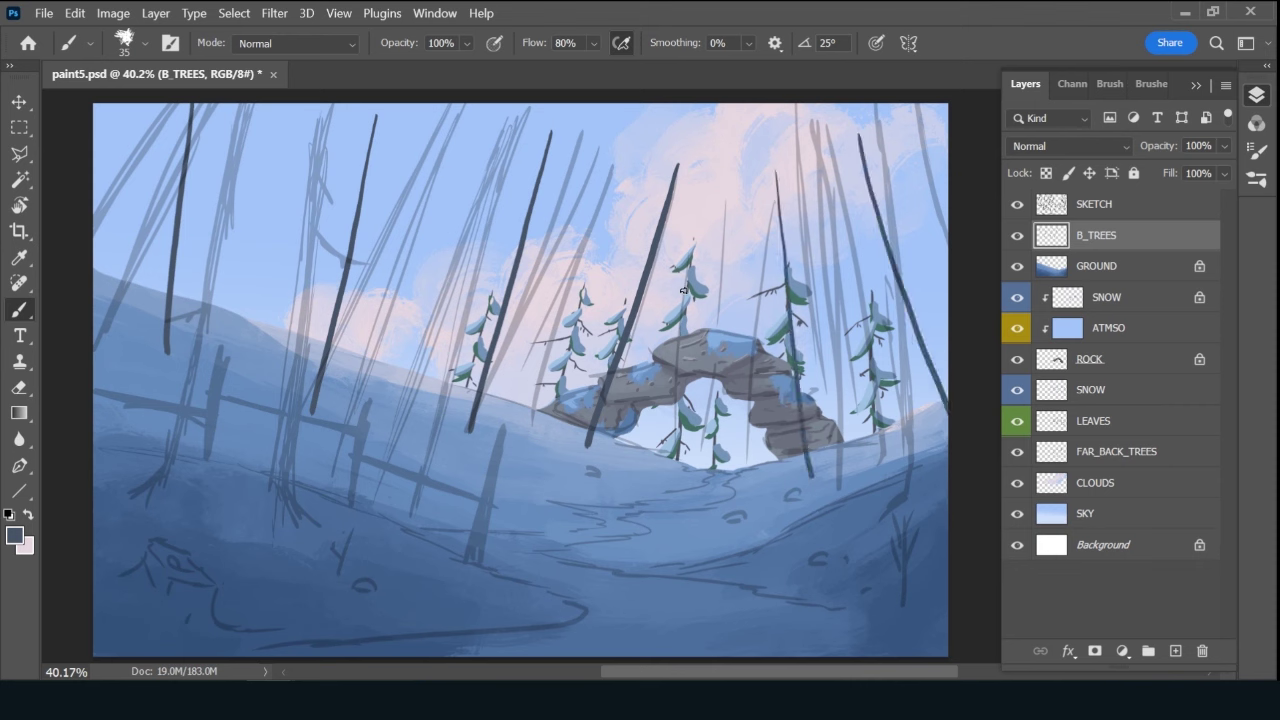
drag(629, 180, 518, 432)
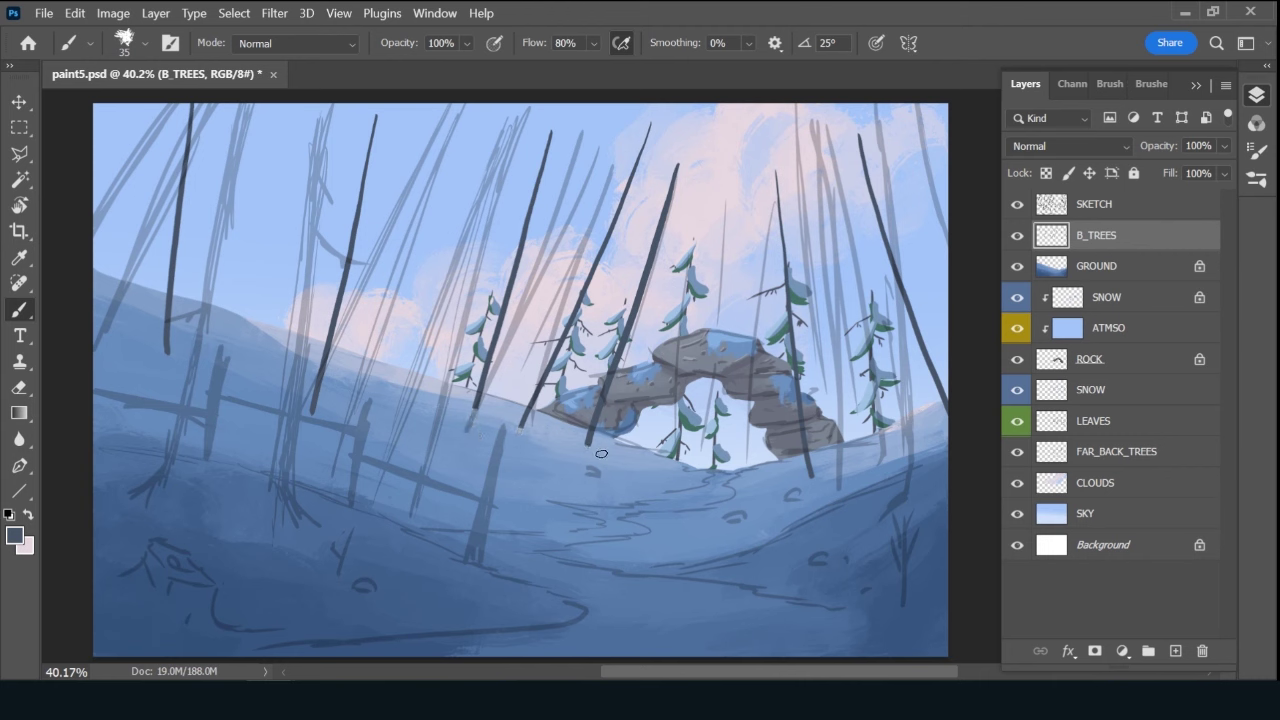
key(ctrl+z)
key(ctrl+z)
key(ctrl+z)
key(ctrl+z)
key(ctrl+z)
Shrink the brush to 25 and add short branches along the central trunks.
key(bracketleft)
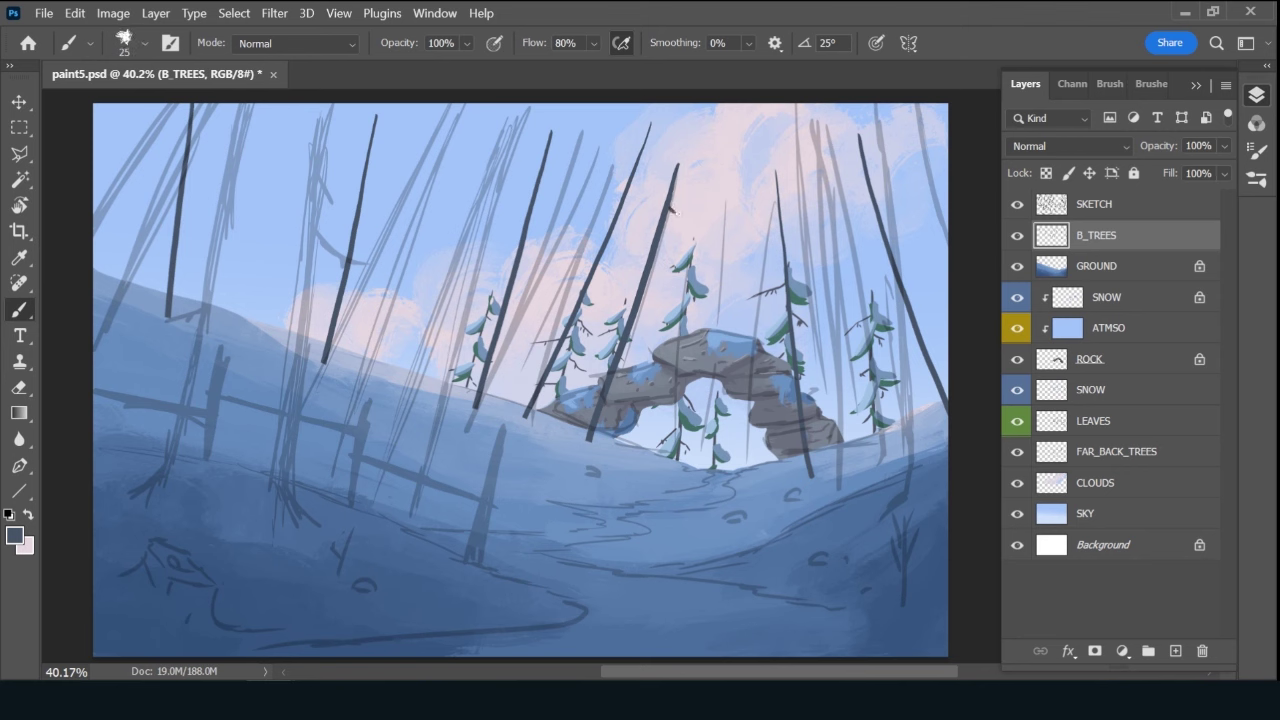
drag(672, 211, 685, 219)
mouse_move(627, 242)
mouse_down()
mouse_move(647, 238)
mouse_move(656, 205)
mouse_up()
mouse_move(645, 303)
mouse_down()
mouse_move(655, 290)
mouse_move(605, 315)
mouse_move(644, 342)
mouse_move(574, 369)
mouse_up()
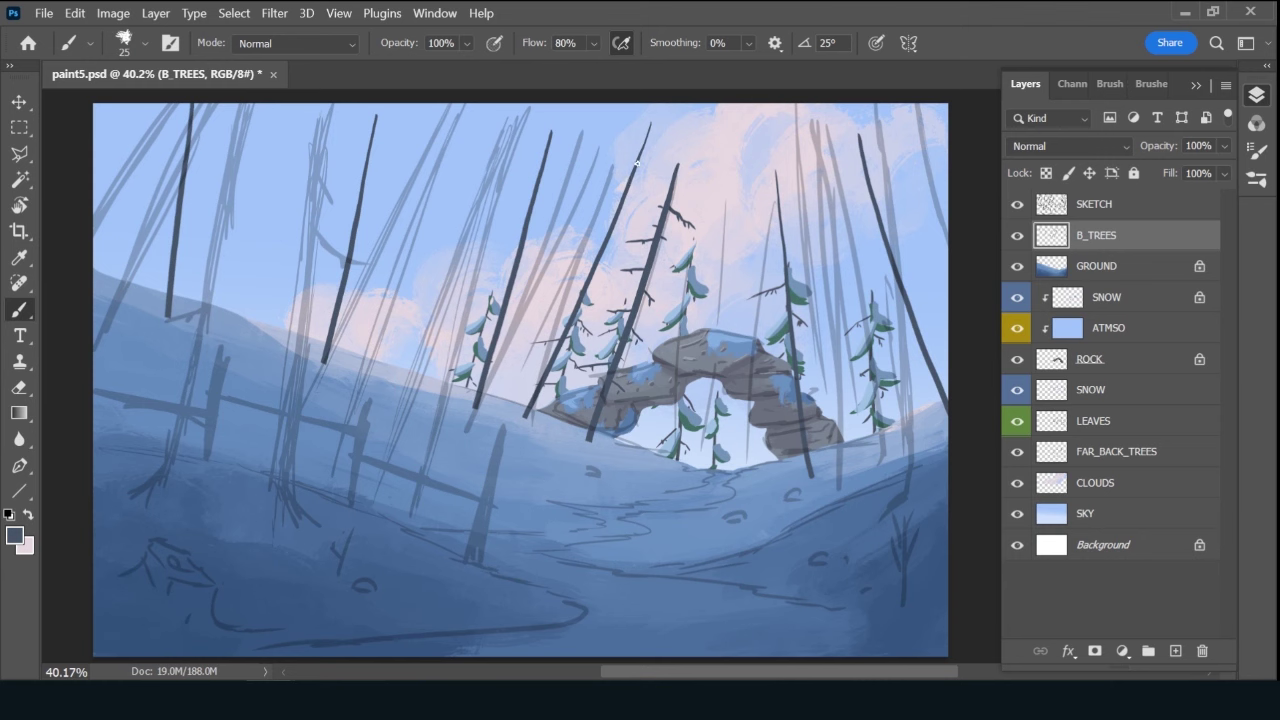
mouse_move(648, 184)
mouse_down()
mouse_move(639, 168)
mouse_move(587, 192)
mouse_up()
drag(601, 245, 587, 251)
drag(563, 333, 535, 325)
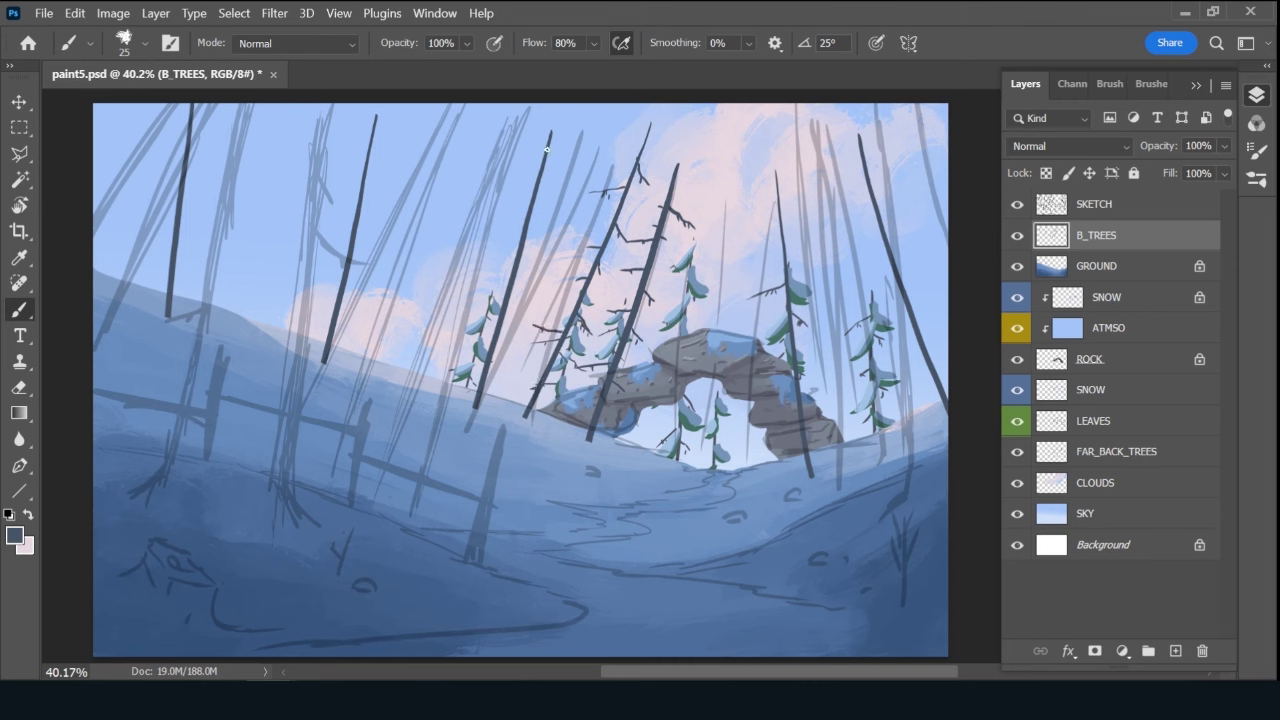
drag(570, 184, 552, 170)
mouse_move(556, 228)
mouse_down()
mouse_move(538, 218)
mouse_move(546, 203)
mouse_up()
mouse_move(536, 276)
mouse_down()
mouse_move(522, 264)
mouse_move(489, 287)
mouse_move(504, 350)
mouse_move(471, 349)
mouse_move(489, 368)
mouse_up()
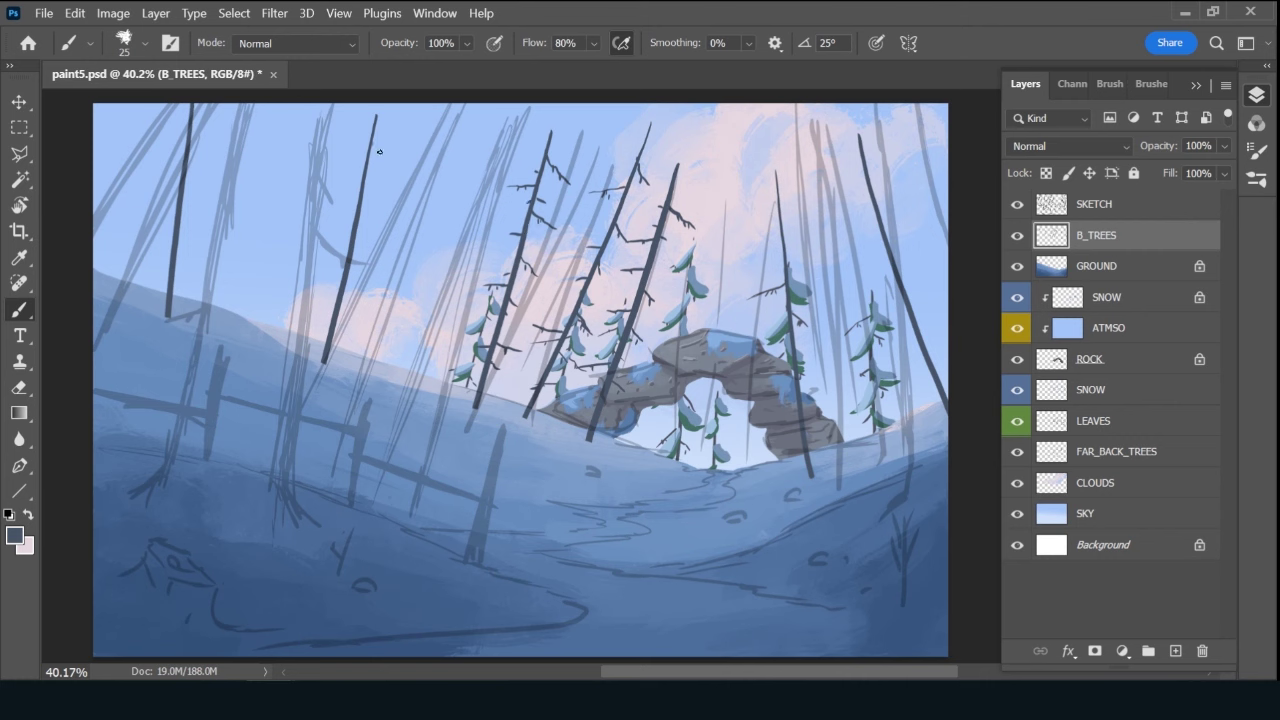
Add small branches and twigs to the left-hand and right-hand trunks.
mouse_move(372, 145)
mouse_down()
mouse_move(385, 156)
mouse_move(336, 174)
mouse_move(366, 200)
mouse_up()
mouse_move(346, 261)
mouse_down()
mouse_move(316, 267)
mouse_move(371, 298)
mouse_move(341, 341)
mouse_up()
mouse_move(175, 237)
mouse_down()
mouse_move(200, 242)
mouse_move(148, 262)
mouse_move(184, 282)
mouse_up()
mouse_move(185, 196)
mouse_down()
mouse_move(203, 197)
mouse_move(218, 163)
mouse_up()
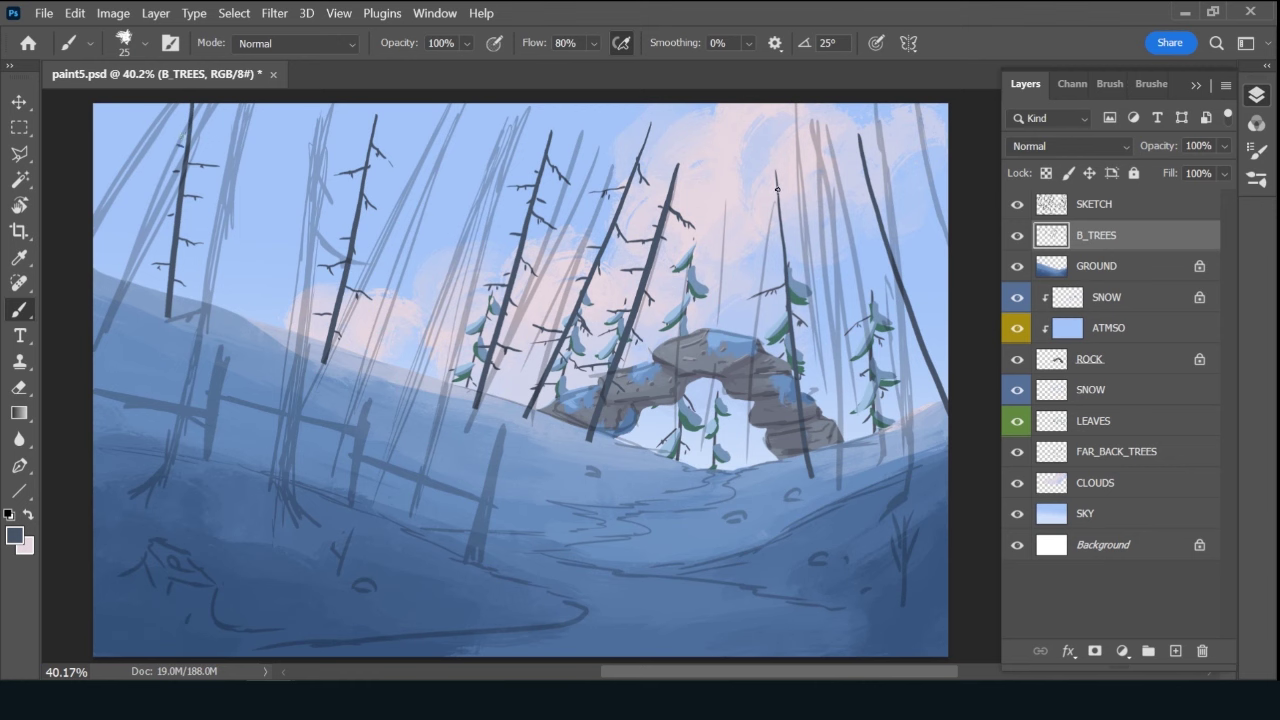
drag(777, 189, 757, 200)
drag(790, 253, 798, 261)
drag(857, 170, 897, 253)
drag(903, 331, 890, 349)
Add a new layer above B_TREES named LEAVES with a green colour label.
click(1175, 651)
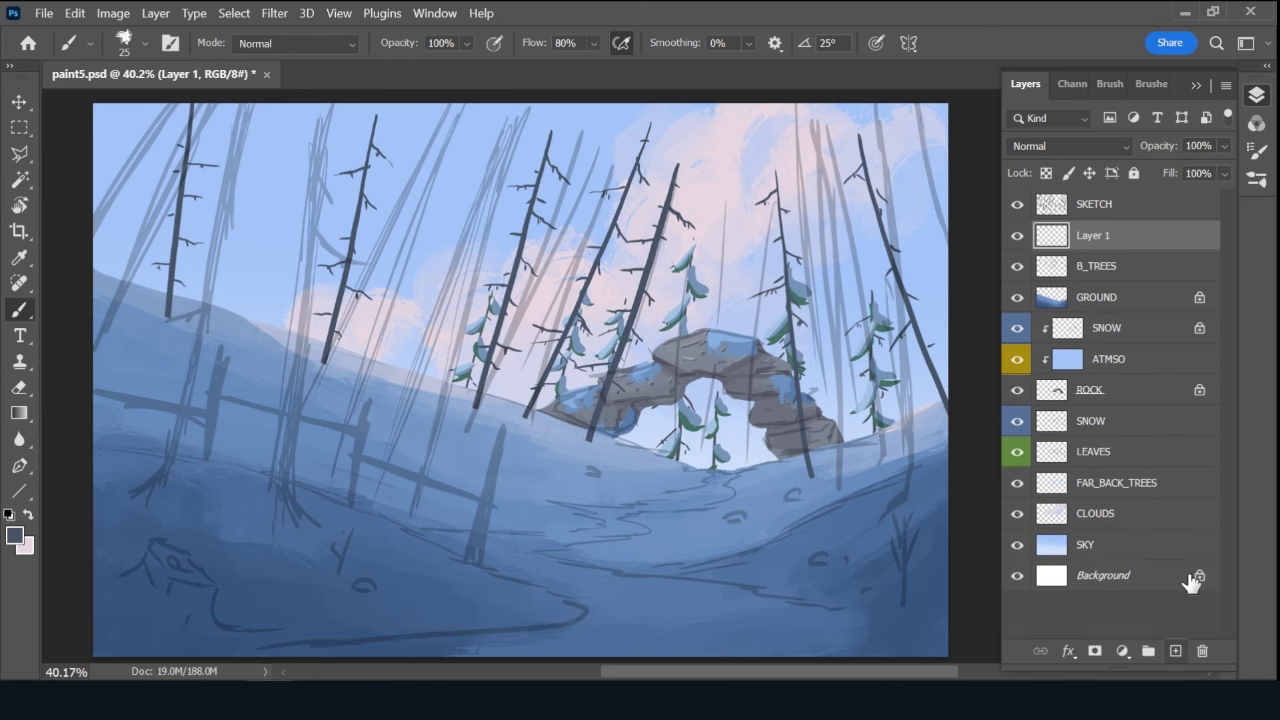
double_click(1095, 237)
text(LEA)
text(VES)
key(Return)
right_click(1016, 235)
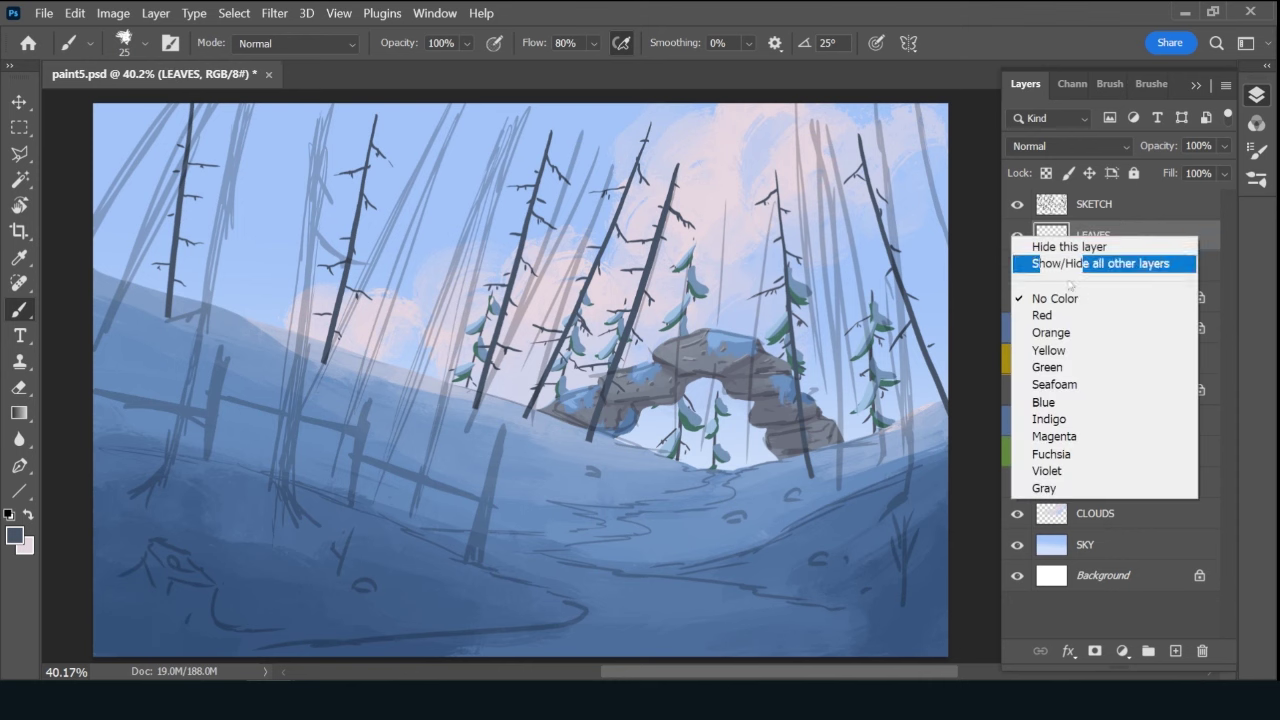
click(1057, 366)
Choose dark teal green 2e6056 as the foreground colour.
click(14, 536)
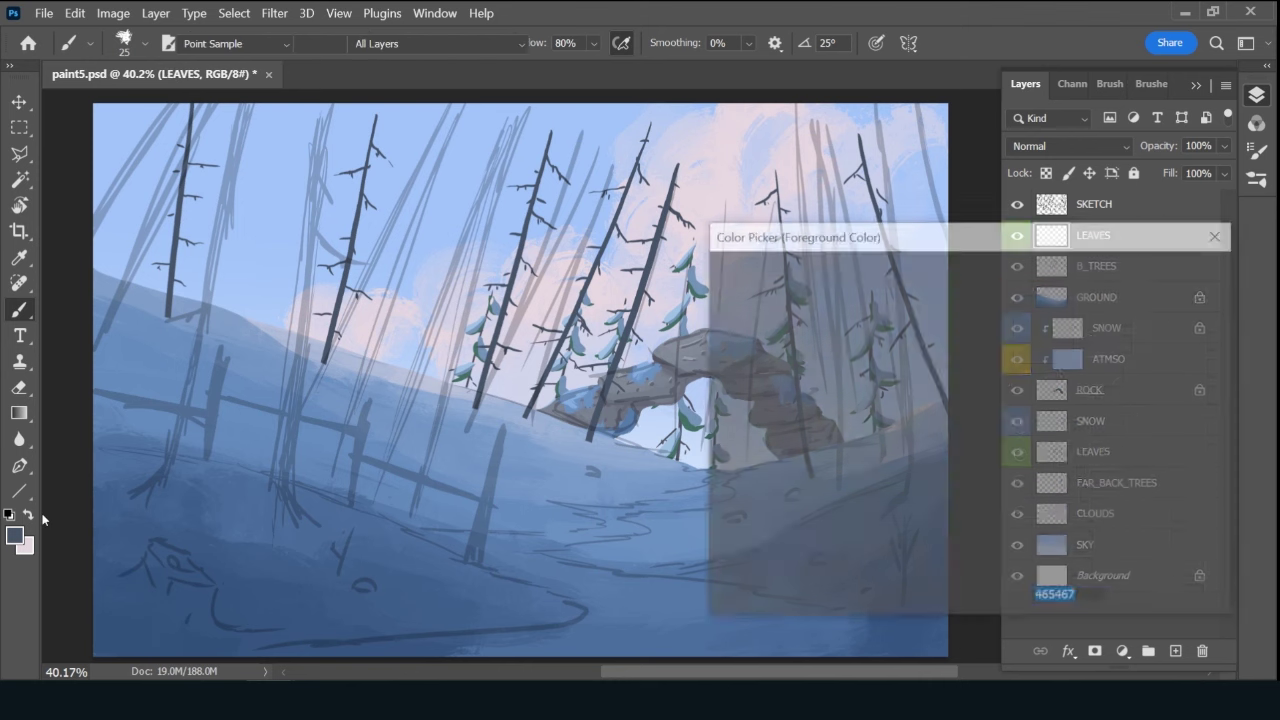
click(700, 295)
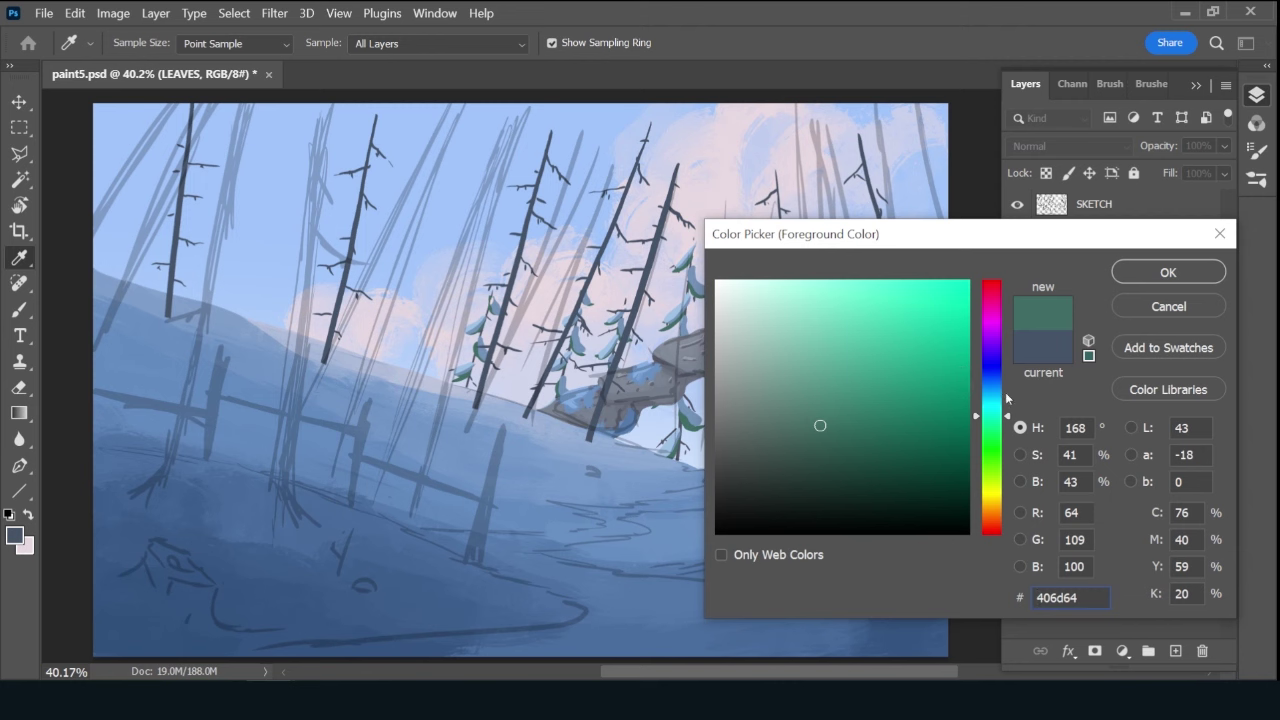
click(847, 439)
drag(991, 417, 992, 424)
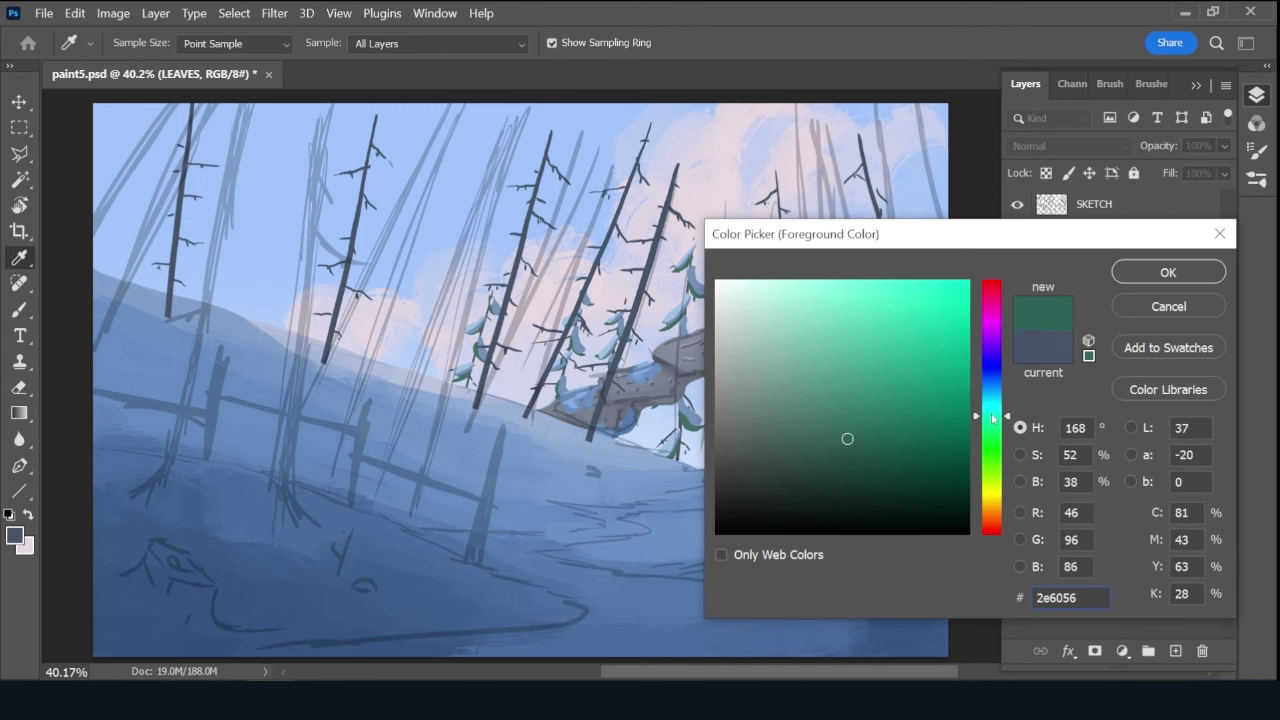
Paint dark green needles on the top and branches of the second tree from the left.
click(1160, 273)
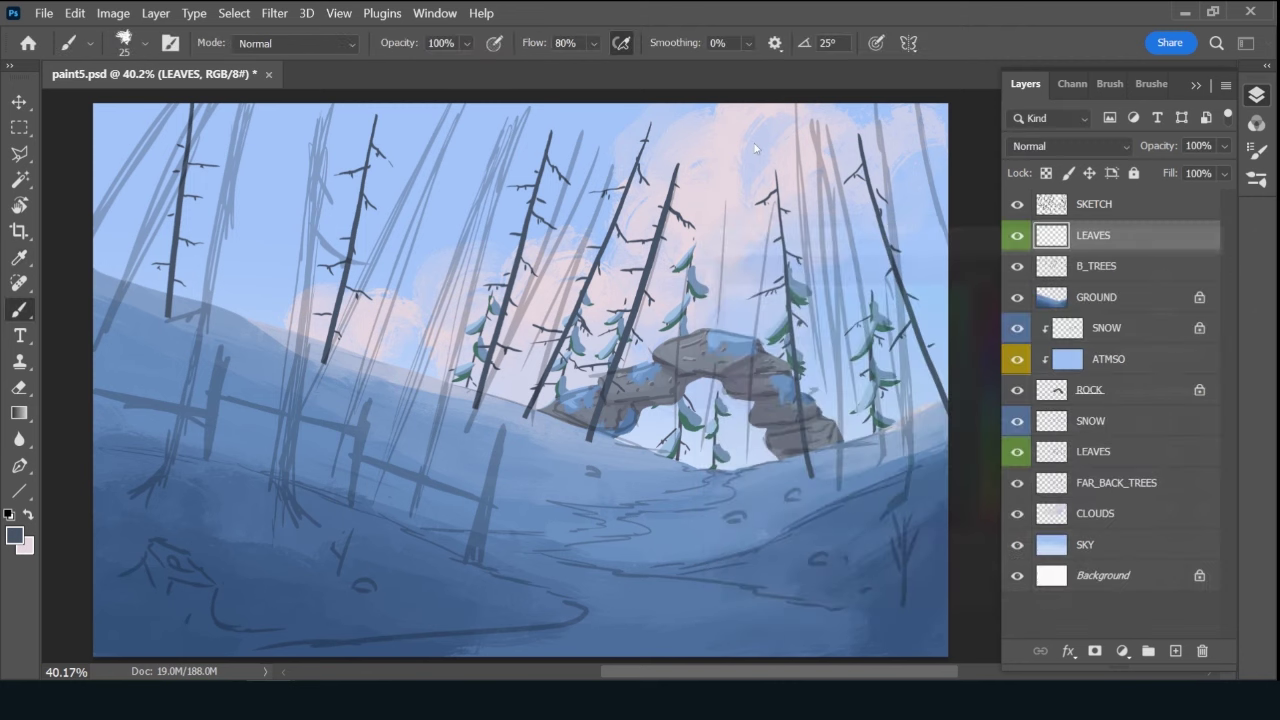
key(bracketright)
drag(374, 138, 378, 120)
key(ctrl+z)
key(bracketleft)
mouse_move(375, 122)
mouse_down()
mouse_move(394, 136)
mouse_move(362, 158)
mouse_move(379, 197)
mouse_move(354, 210)
mouse_move(362, 190)
mouse_move(328, 222)
mouse_move(382, 250)
mouse_move(350, 264)
mouse_move(404, 274)
mouse_up()
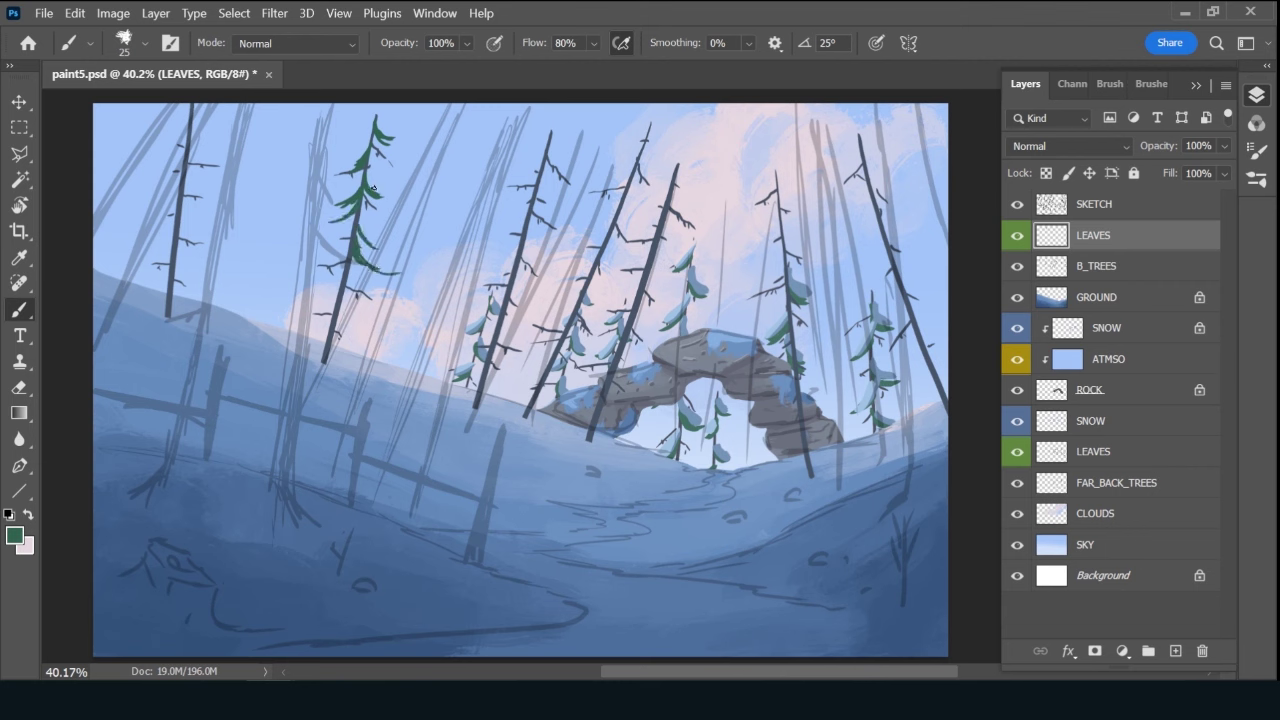
drag(378, 200, 400, 205)
mouse_move(340, 266)
mouse_down()
mouse_move(292, 288)
mouse_move(343, 275)
mouse_move(352, 322)
mouse_move(404, 336)
mouse_up()
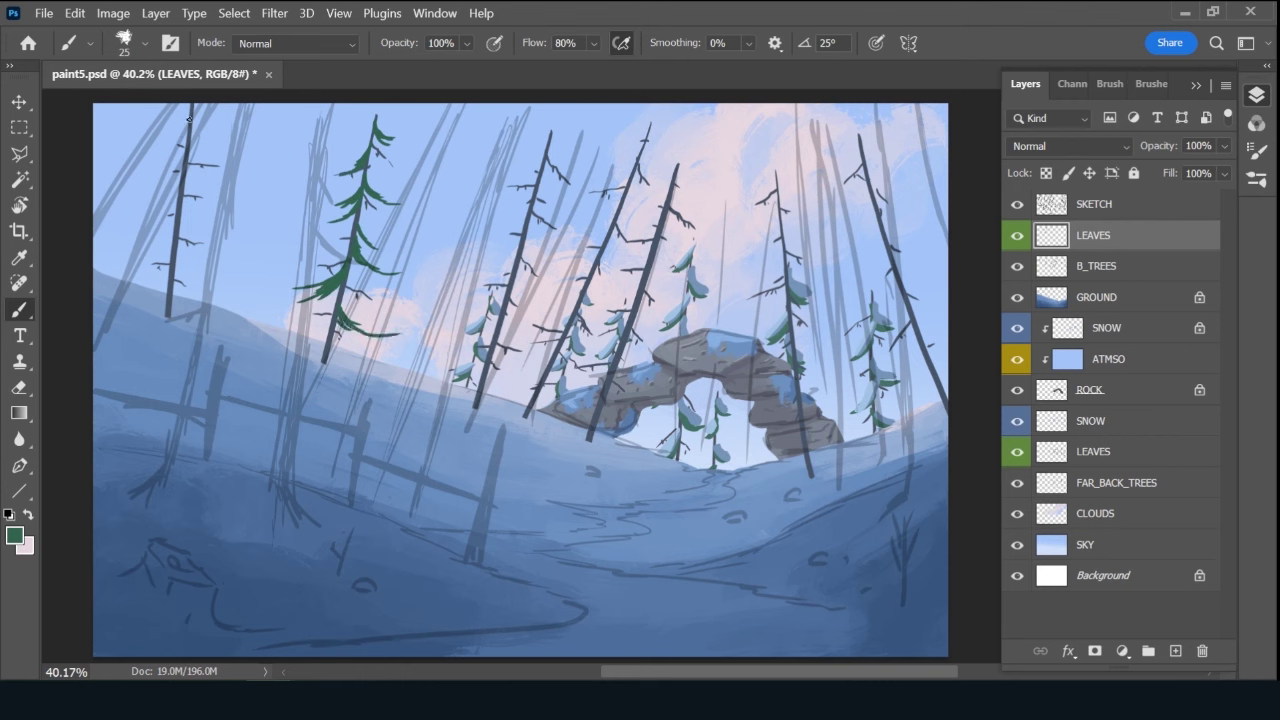
Add needle foliage to the far-left bare tree and the central leaning tree's top.
mouse_move(206, 150)
mouse_down()
mouse_move(188, 128)
mouse_move(213, 151)
mouse_move(250, 153)
mouse_move(186, 143)
mouse_move(166, 182)
mouse_up()
mouse_move(184, 158)
mouse_down()
mouse_move(143, 183)
mouse_move(229, 211)
mouse_move(146, 236)
mouse_move(150, 283)
mouse_up()
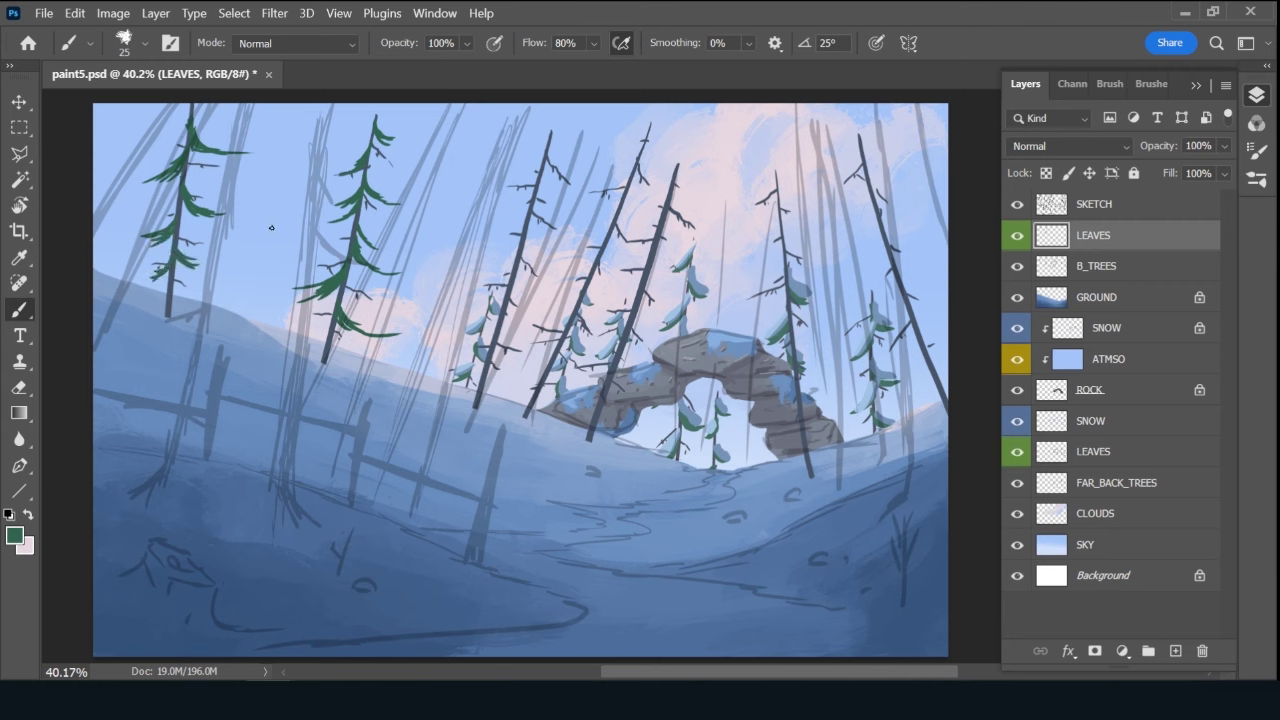
mouse_move(546, 150)
mouse_down()
mouse_move(508, 170)
mouse_move(586, 190)
mouse_move(492, 214)
mouse_move(544, 232)
mouse_move(468, 216)
mouse_up()
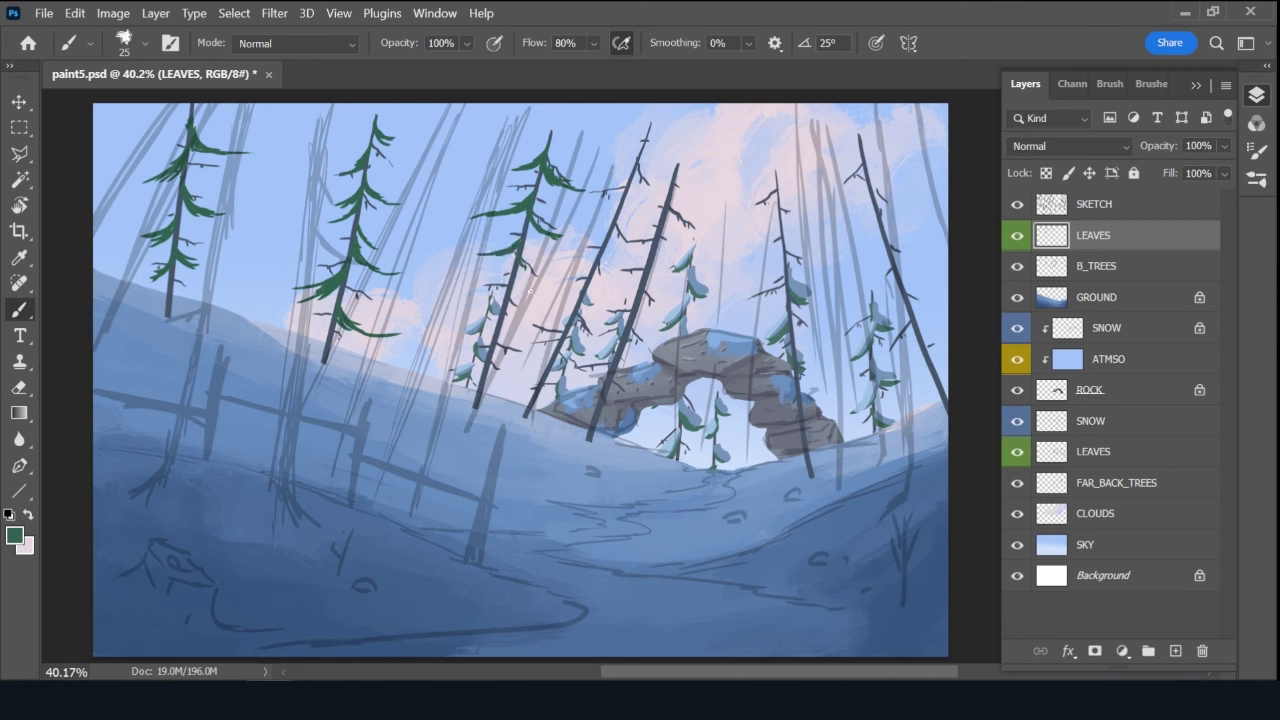
Brush dark green needles over the central and right leaning trunks, enlarging the brush to 35.
mouse_move(548, 305)
mouse_down()
mouse_move(506, 294)
mouse_move(544, 330)
mouse_up()
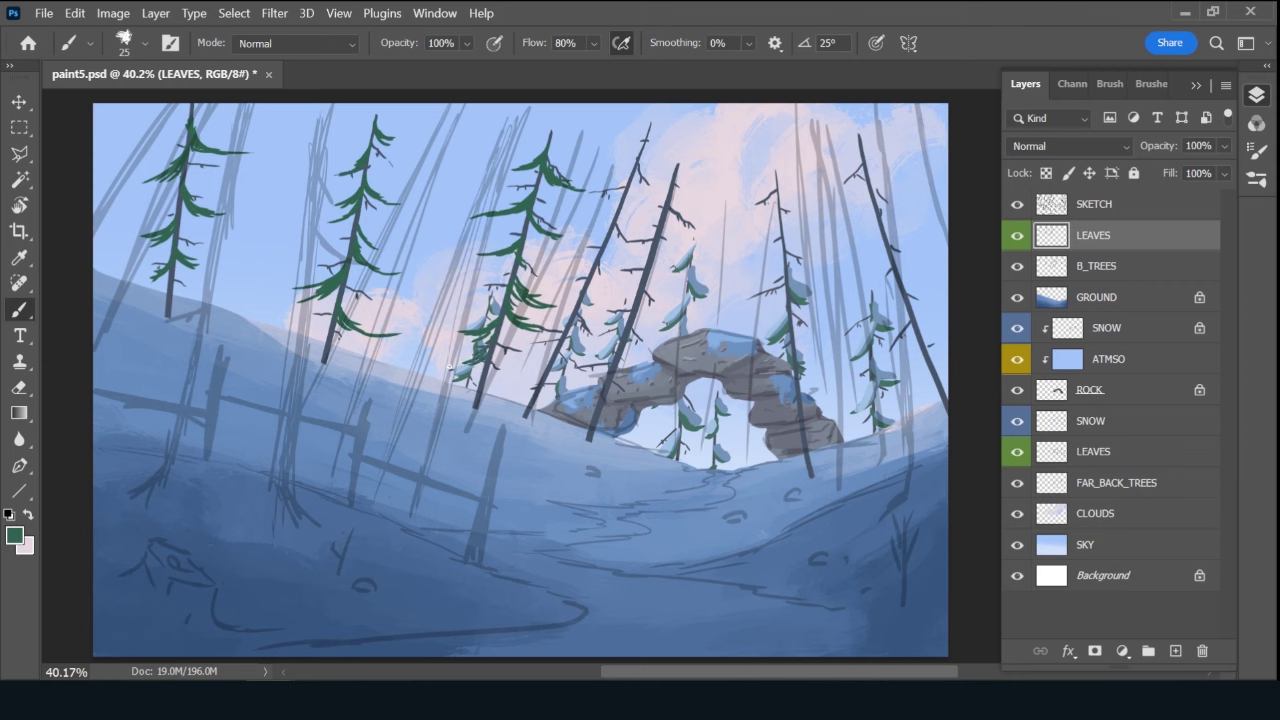
mouse_move(644, 141)
mouse_down()
mouse_move(630, 148)
mouse_move(645, 140)
mouse_move(655, 180)
mouse_move(628, 204)
mouse_move(650, 222)
mouse_move(586, 234)
mouse_move(606, 274)
mouse_move(594, 310)
mouse_move(546, 323)
mouse_up()
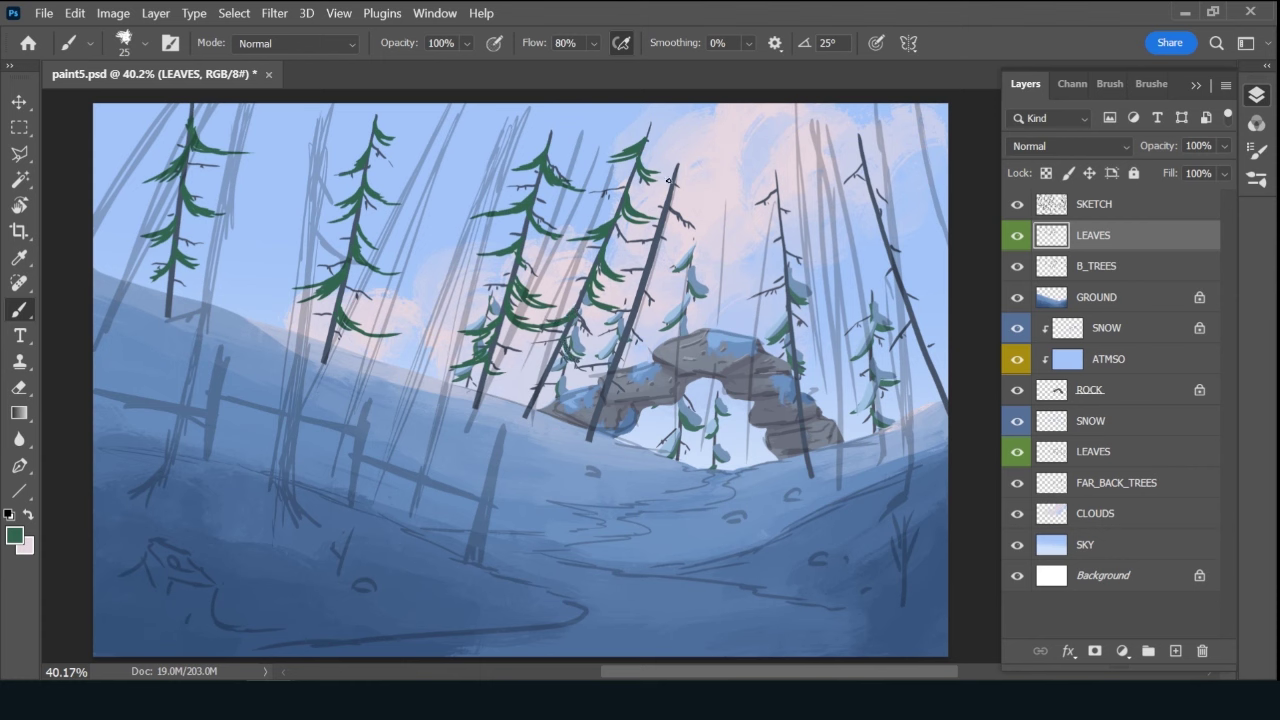
mouse_move(668, 190)
mouse_down()
mouse_move(640, 206)
mouse_move(712, 236)
mouse_move(610, 264)
mouse_up()
mouse_move(650, 256)
mouse_down()
mouse_move(674, 290)
mouse_move(690, 284)
mouse_move(608, 310)
mouse_move(602, 326)
mouse_move(668, 356)
mouse_move(621, 369)
mouse_move(640, 385)
mouse_move(628, 378)
mouse_up()
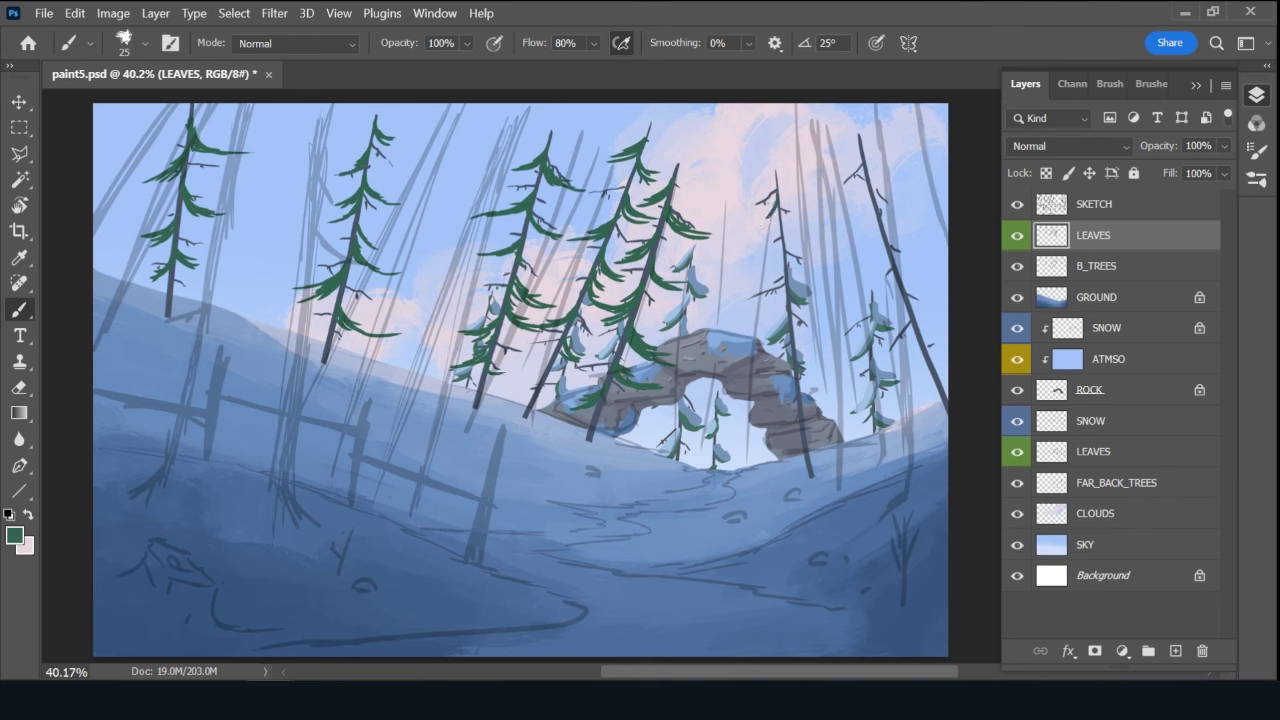
mouse_move(778, 206)
mouse_down()
mouse_move(758, 248)
mouse_move(814, 236)
mouse_move(762, 294)
mouse_move(824, 314)
mouse_move(762, 372)
mouse_move(795, 360)
mouse_move(832, 377)
mouse_move(840, 389)
mouse_move(800, 426)
mouse_move(823, 431)
mouse_up()
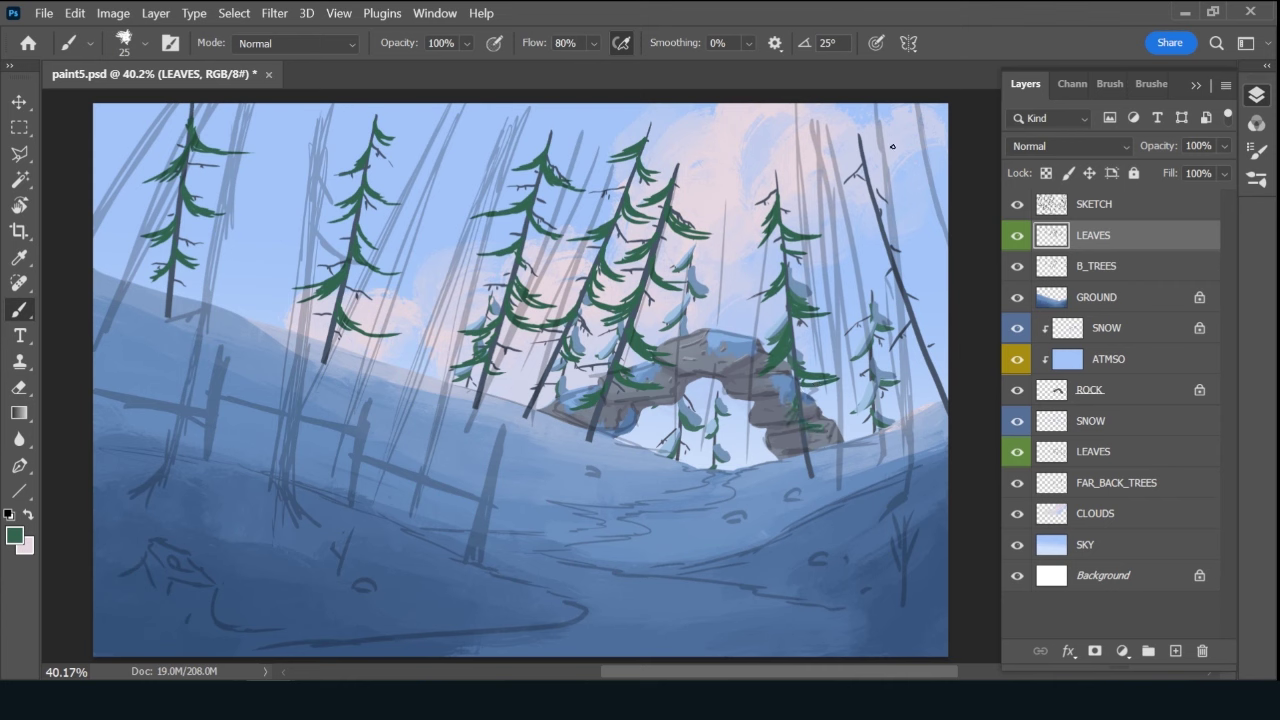
mouse_move(847, 183)
mouse_down()
mouse_move(860, 164)
mouse_move(880, 201)
mouse_move(909, 209)
mouse_move(882, 204)
mouse_move(926, 214)
mouse_move(881, 214)
mouse_move(845, 287)
mouse_move(946, 258)
mouse_move(900, 279)
mouse_move(956, 300)
mouse_move(878, 368)
mouse_move(921, 341)
mouse_move(958, 356)
mouse_move(920, 418)
mouse_up()
key(bracketright)
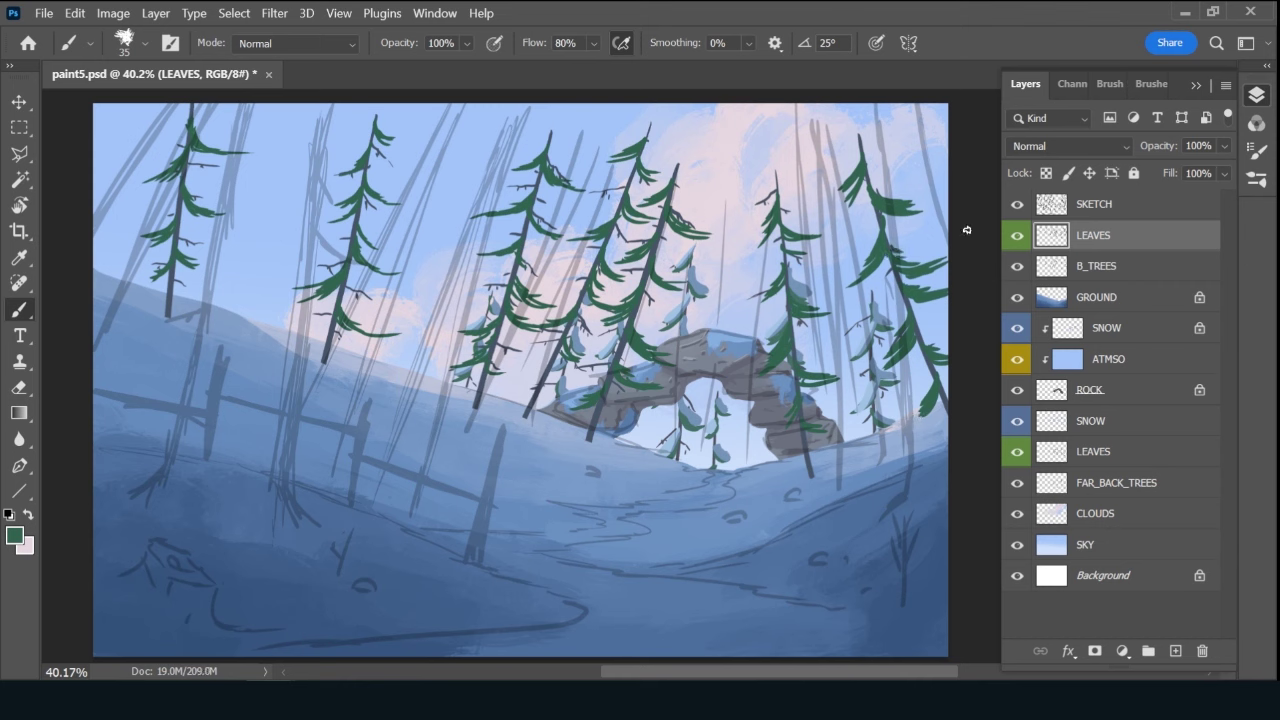
Add a new layer named SNOW above LEAVES and swap to the light snow-blue colour.
click(1176, 651)
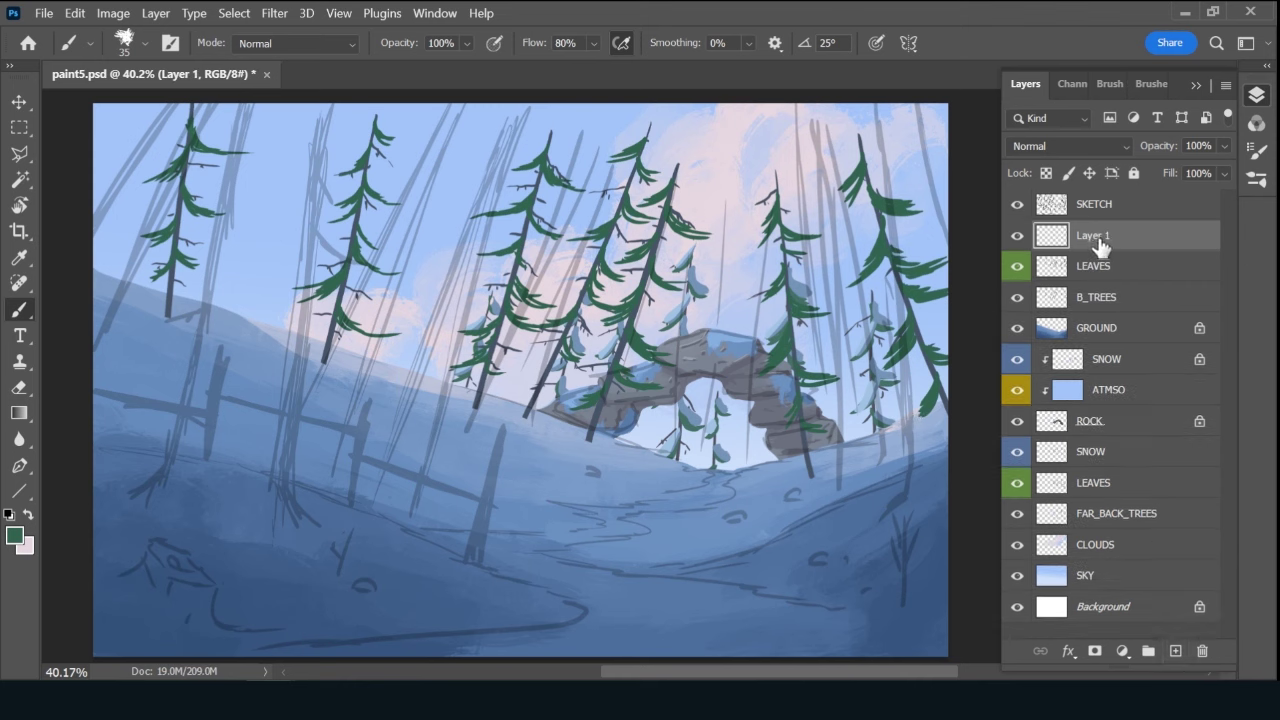
double_click(1093, 235)
text(SN)
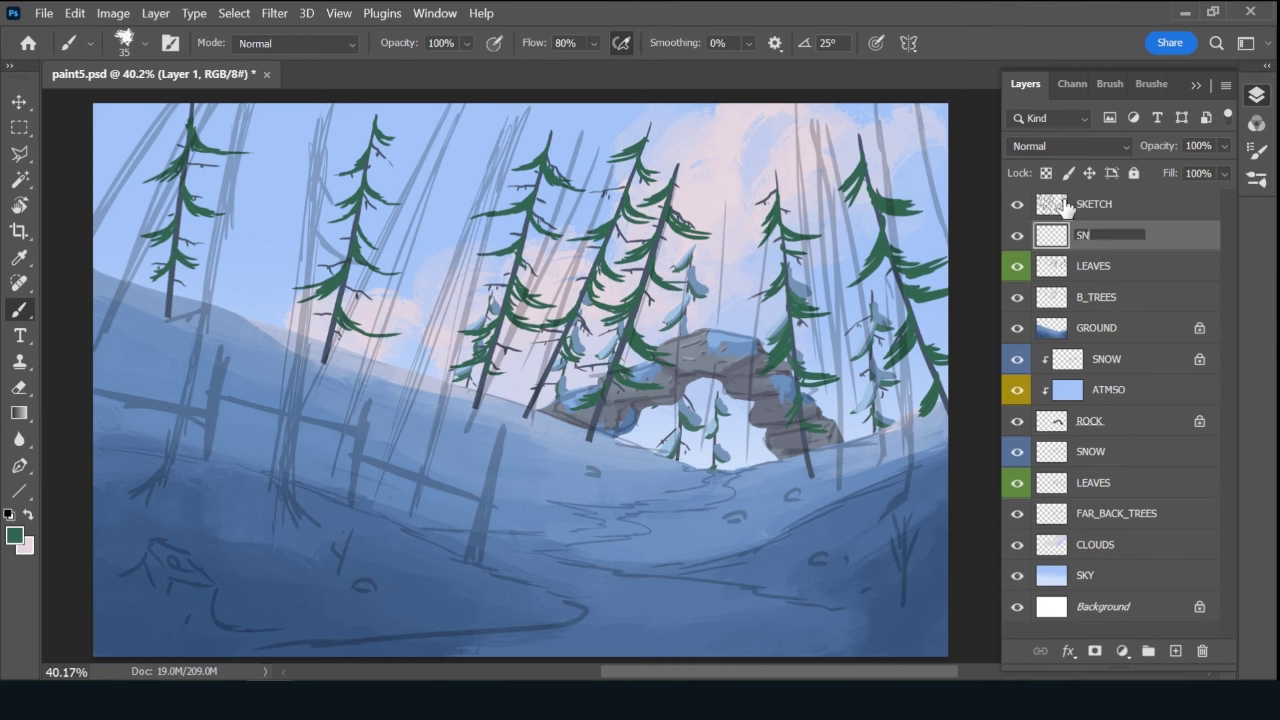
text(WOOW)
key(Return)
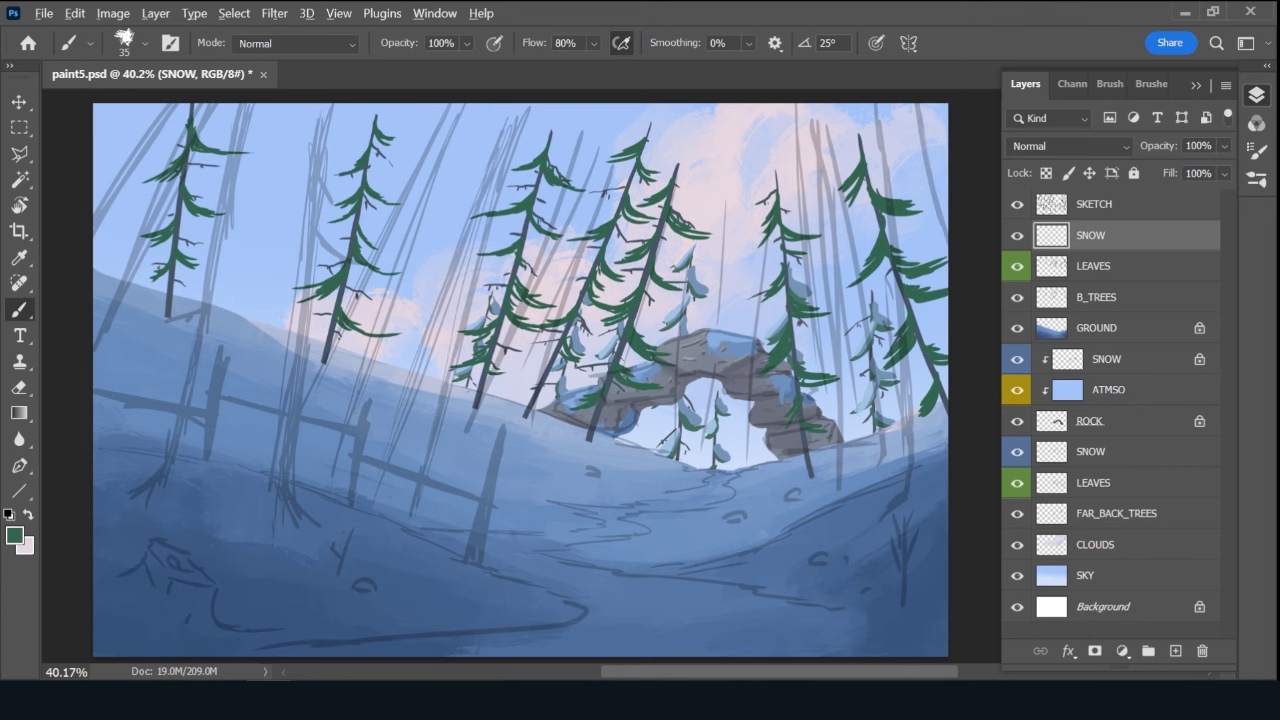
key(x)
key(x)
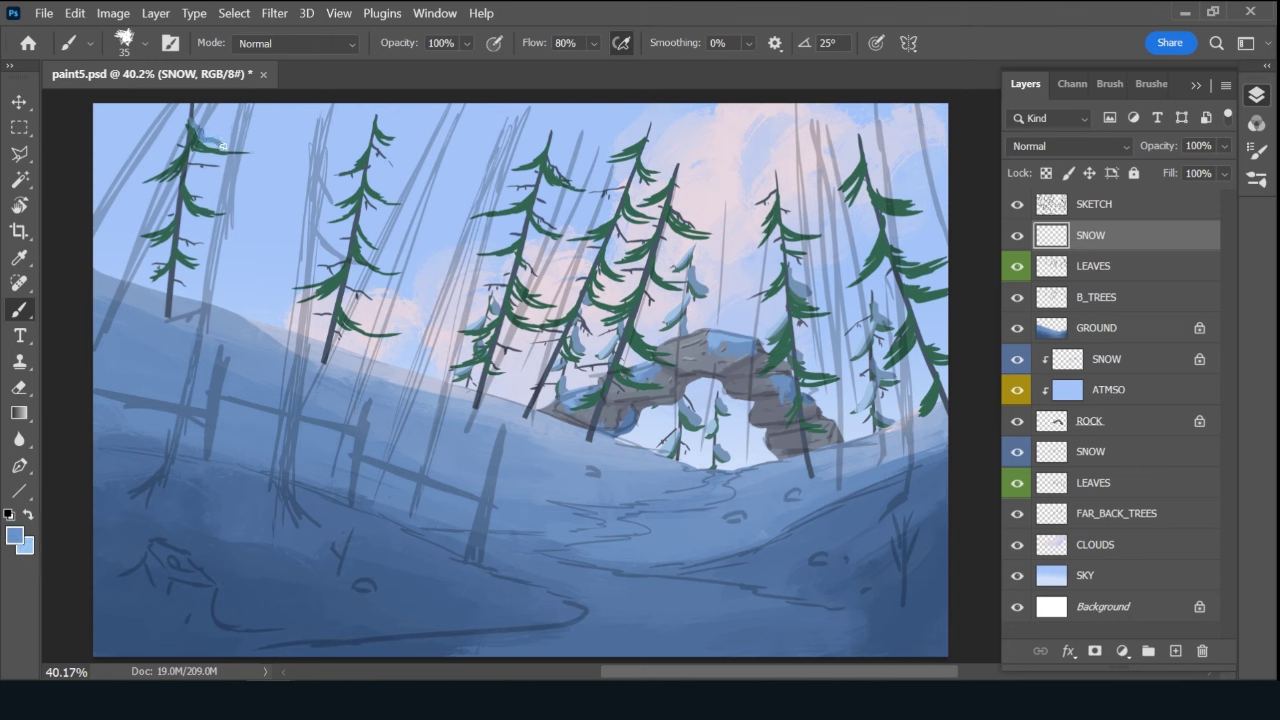
Paint pale blue snow on the branches of the two leftmost pines.
mouse_move(231, 149)
mouse_down()
mouse_move(194, 145)
mouse_move(193, 129)
mouse_up()
drag(202, 135, 189, 144)
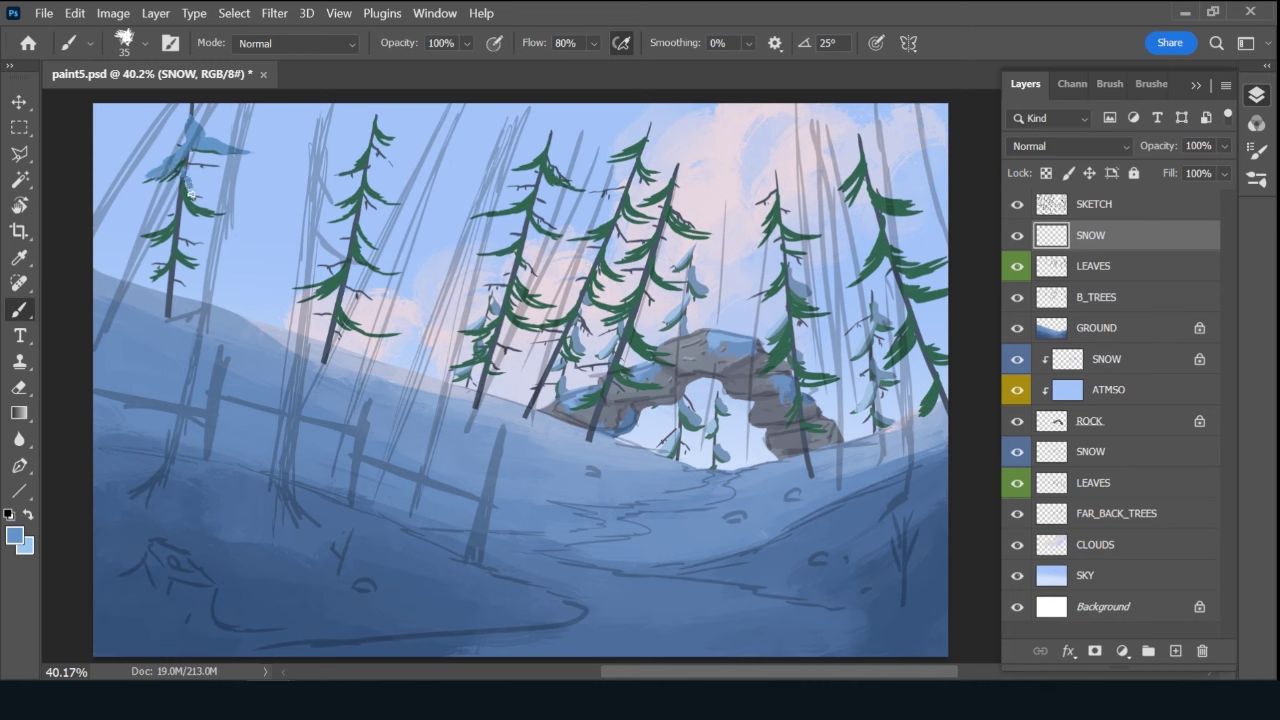
drag(201, 201, 183, 174)
drag(150, 236, 176, 224)
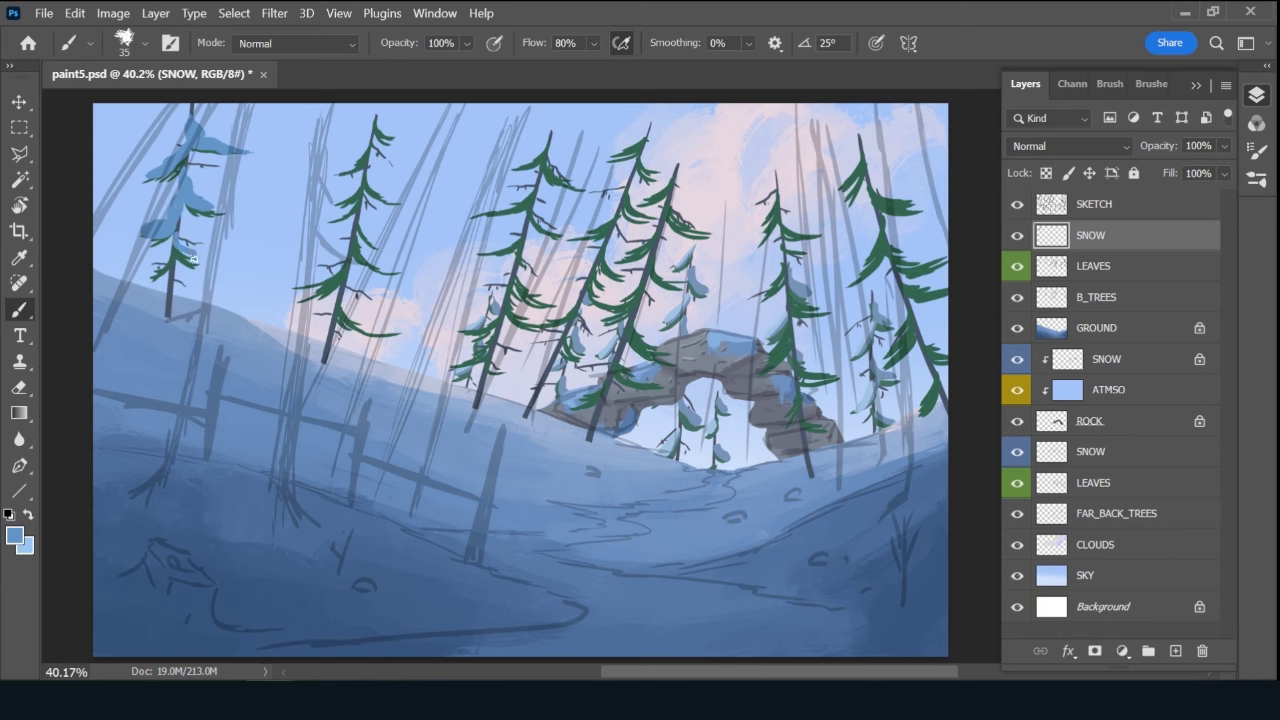
drag(194, 259, 188, 254)
mouse_move(375, 125)
mouse_down()
mouse_move(347, 167)
mouse_move(386, 134)
mouse_move(374, 118)
mouse_up()
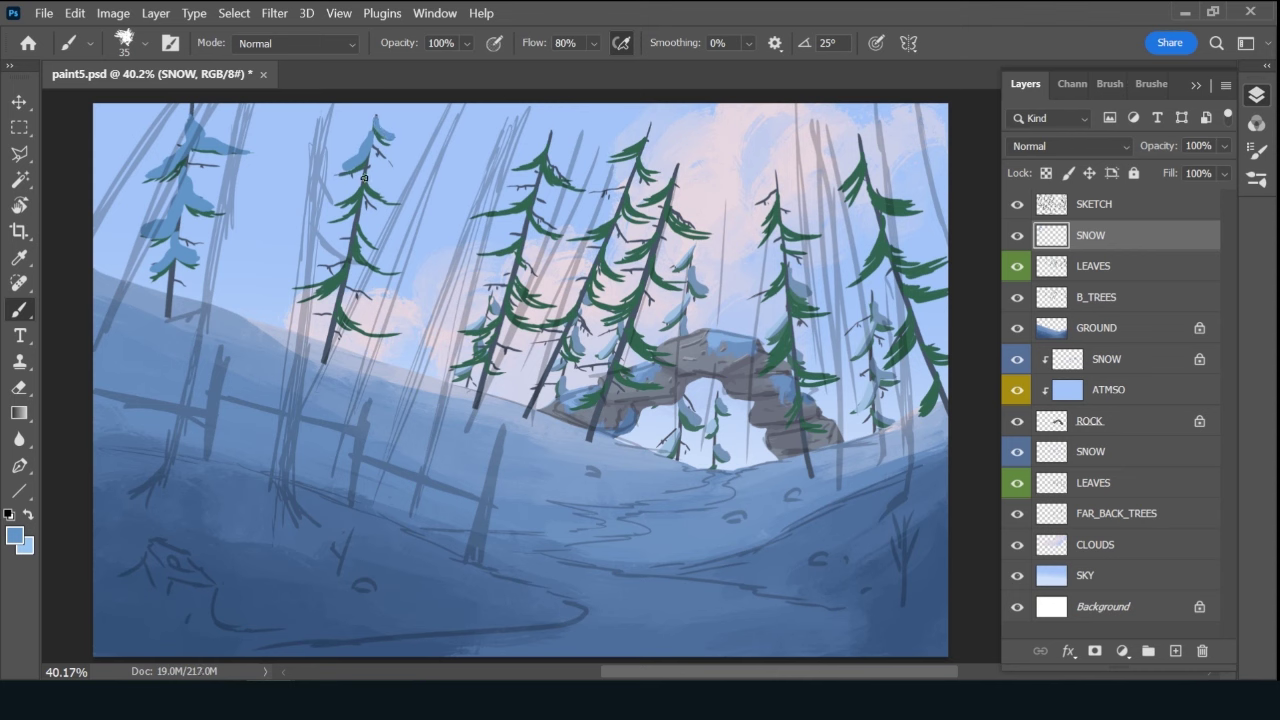
mouse_move(364, 178)
mouse_down()
mouse_move(396, 200)
mouse_move(364, 178)
mouse_move(344, 218)
mouse_move(360, 192)
mouse_up()
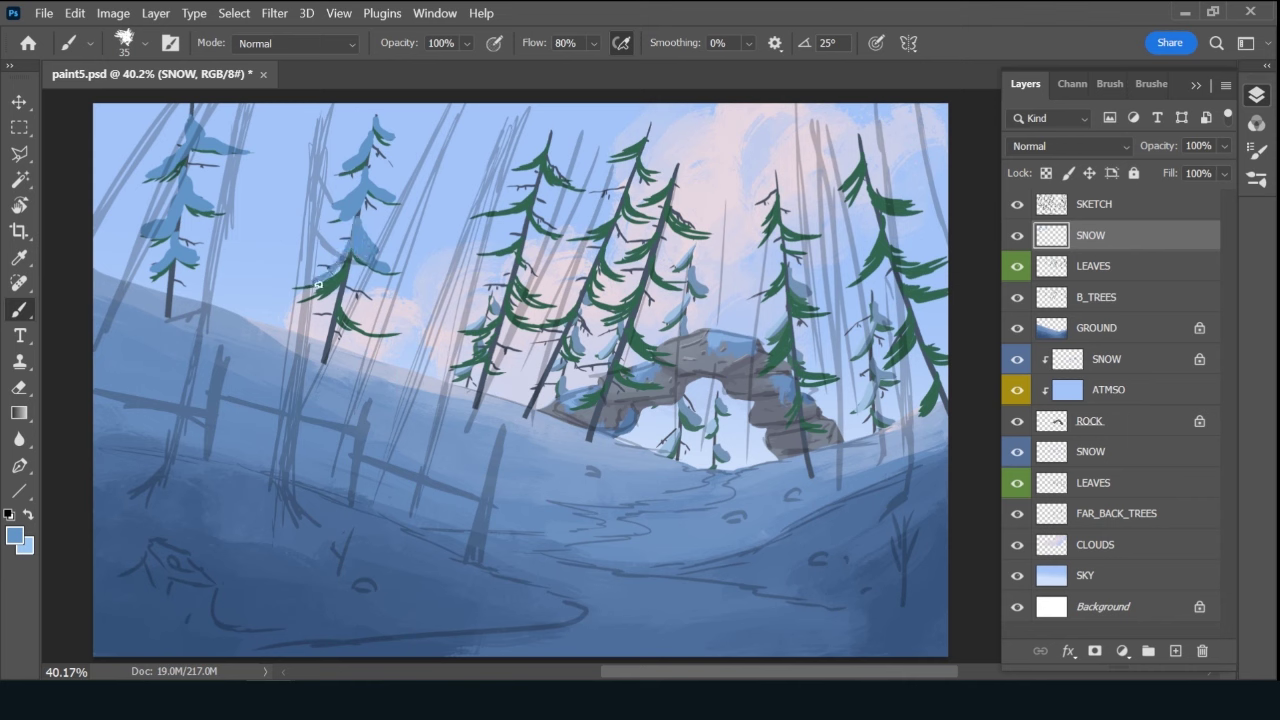
Cover the second and third pines' branches and tops with snow.
mouse_move(322, 288)
mouse_down()
mouse_move(350, 258)
mouse_move(348, 238)
mouse_move(324, 277)
mouse_move(357, 220)
mouse_up()
mouse_move(341, 294)
mouse_down()
mouse_move(380, 330)
mouse_move(362, 325)
mouse_move(398, 333)
mouse_up()
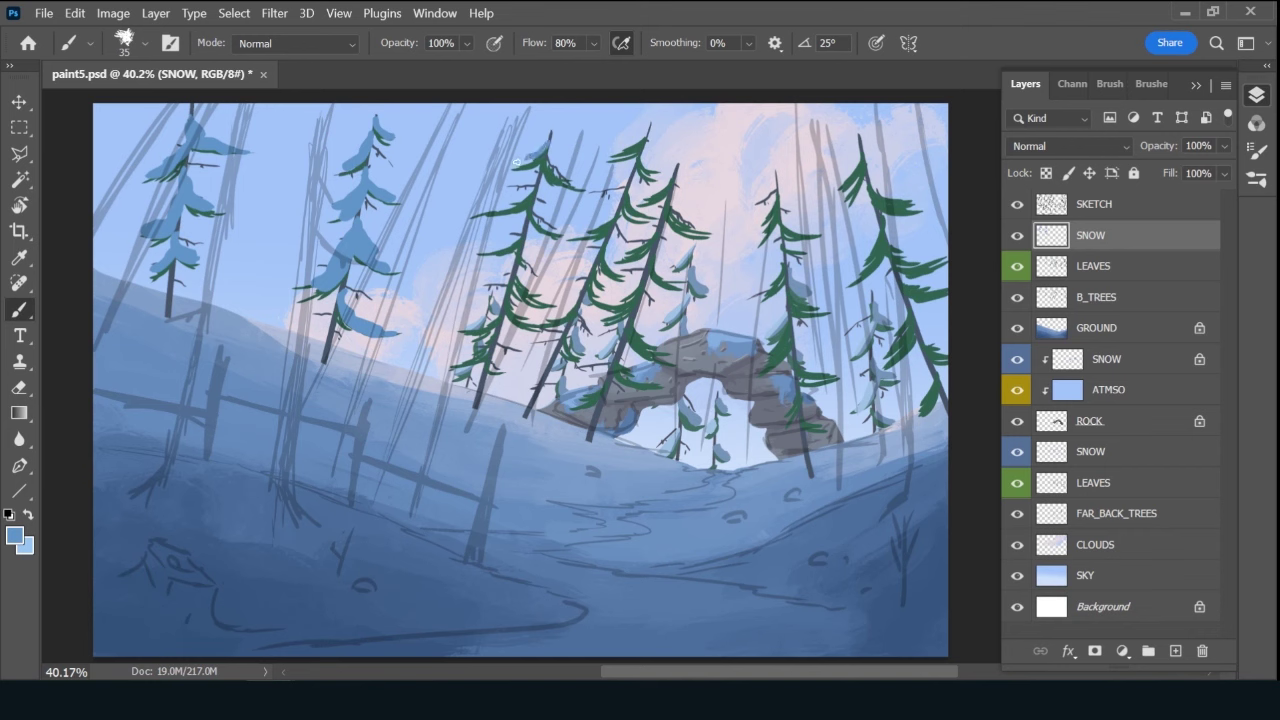
drag(516, 161, 549, 159)
drag(557, 180, 546, 166)
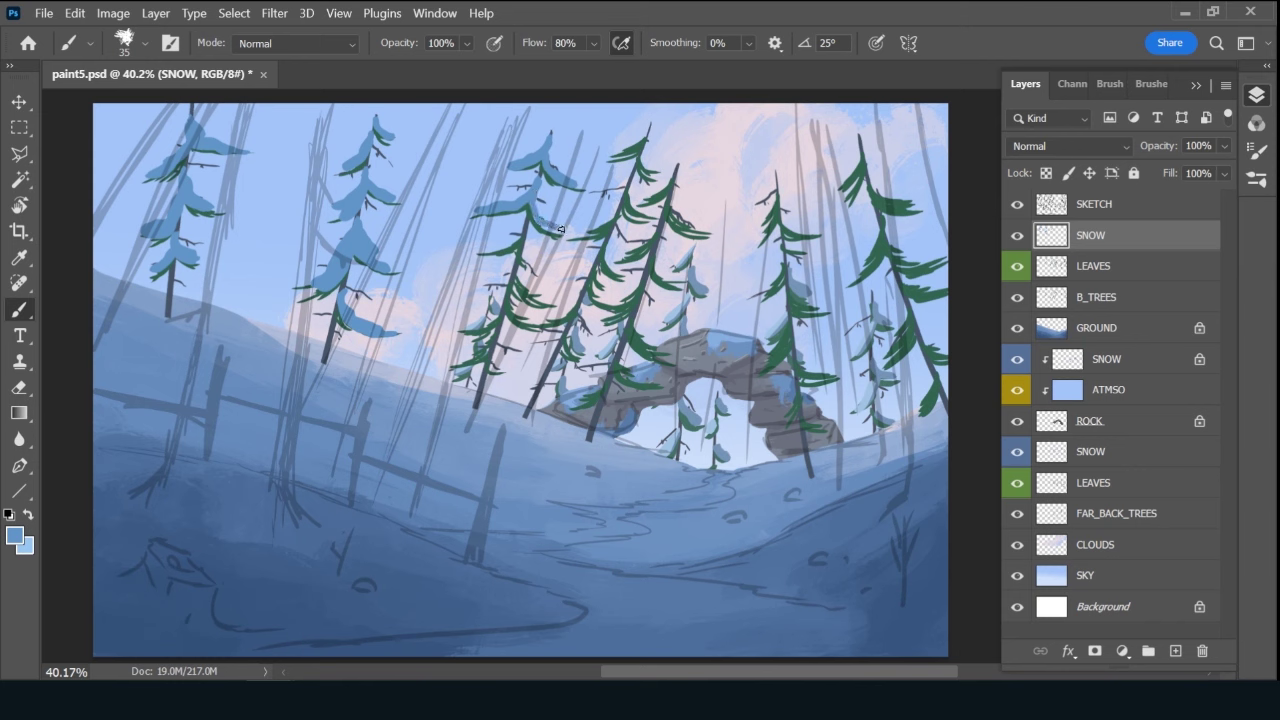
drag(545, 224, 530, 199)
drag(515, 278, 536, 296)
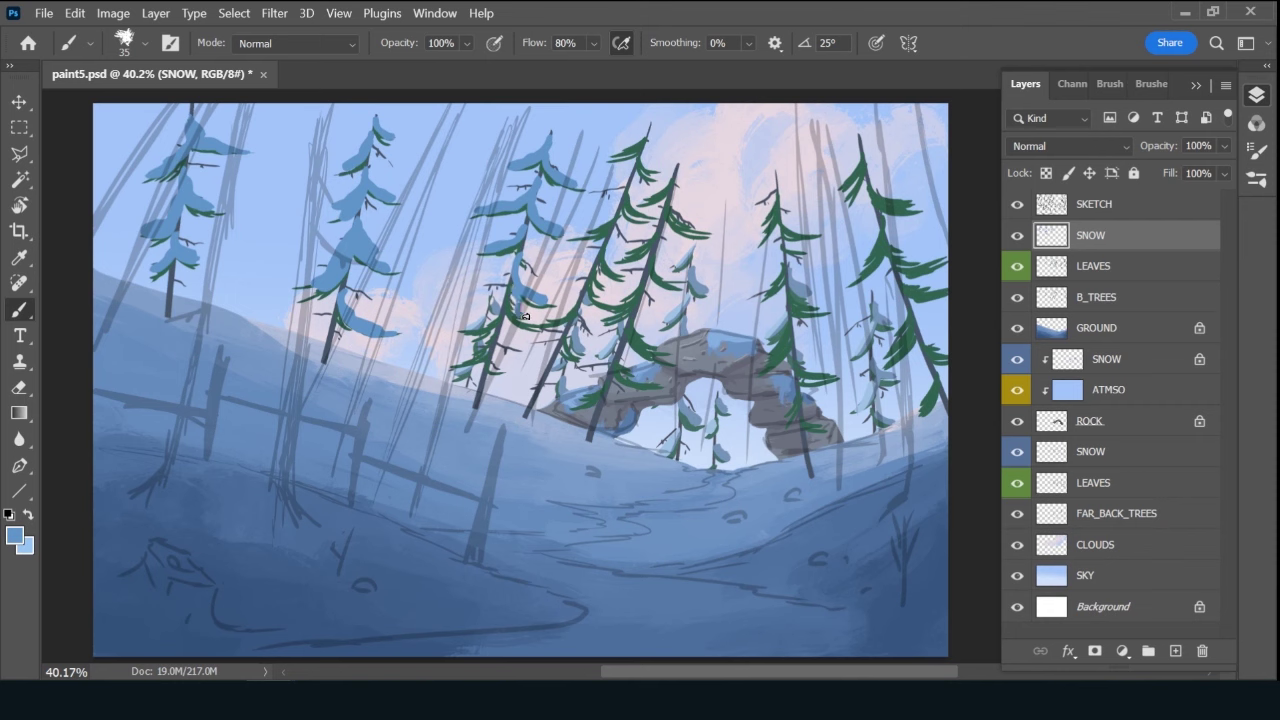
drag(511, 305, 513, 276)
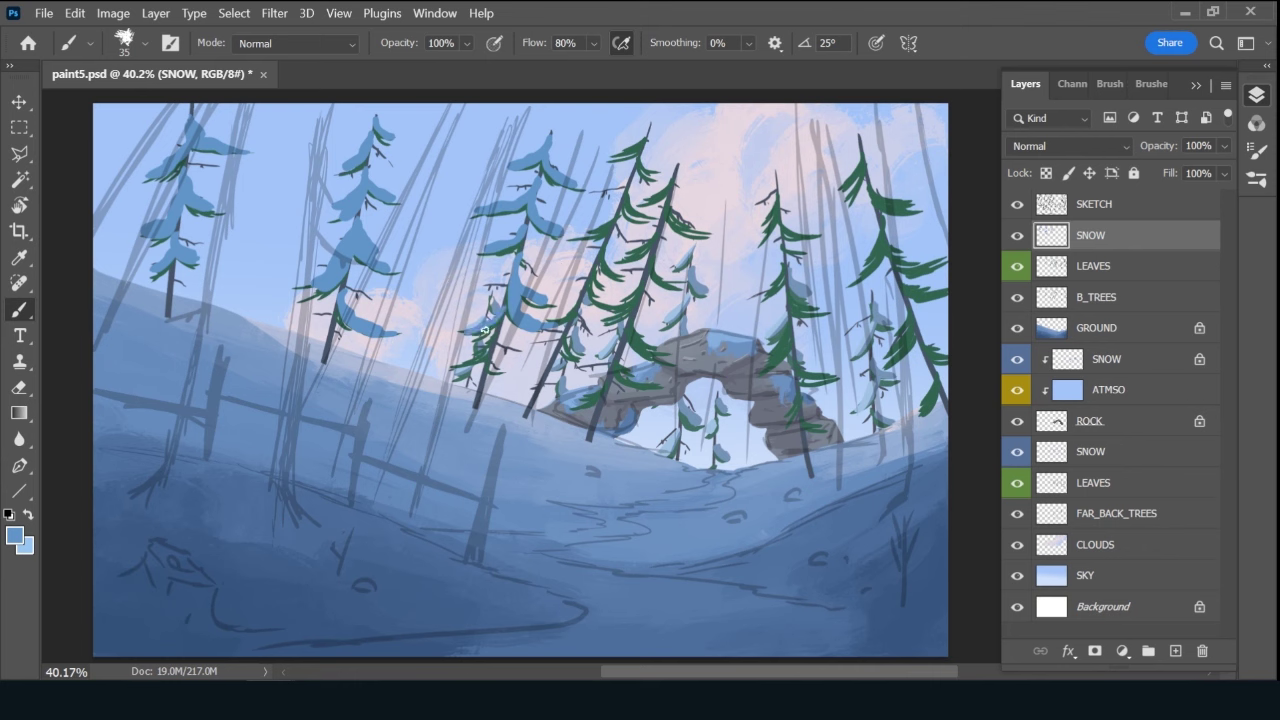
drag(489, 340, 497, 330)
Cap the central and right-centre pines' tops and branch tips with snow.
mouse_move(648, 133)
mouse_down()
mouse_move(614, 150)
mouse_move(648, 132)
mouse_move(620, 150)
mouse_move(650, 176)
mouse_up()
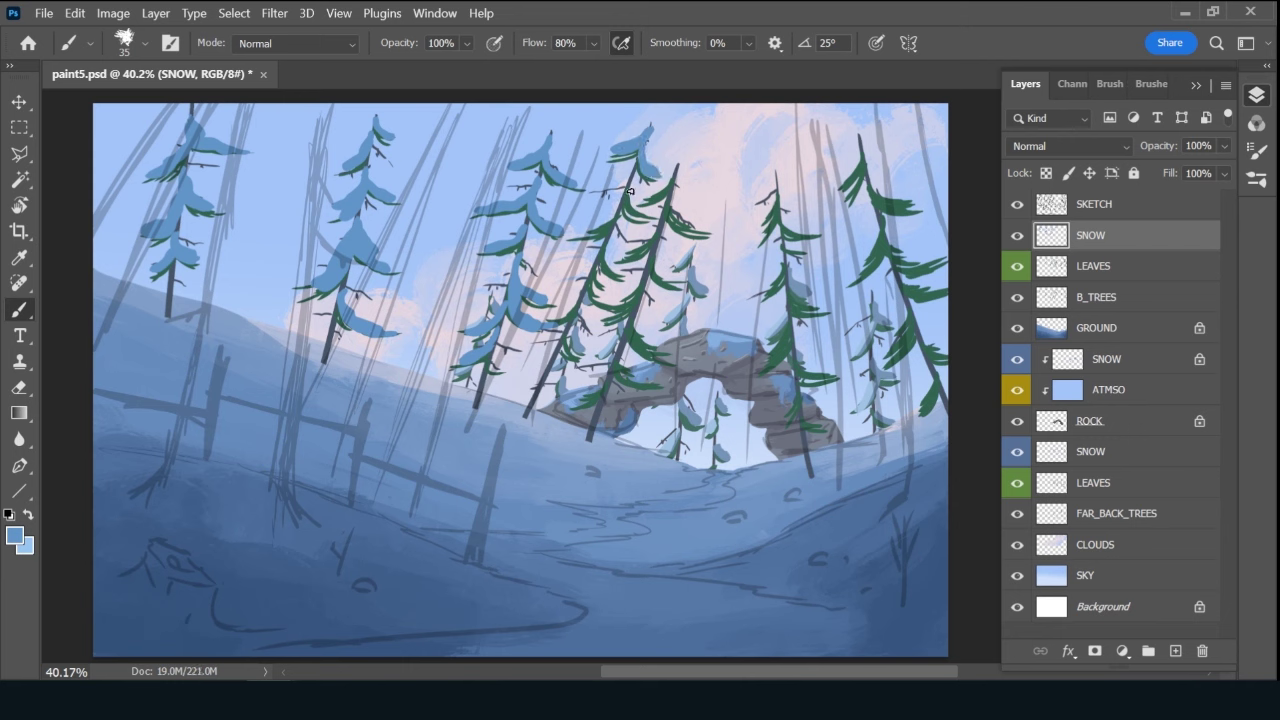
mouse_move(633, 178)
mouse_down()
mouse_move(640, 216)
mouse_move(636, 170)
mouse_up()
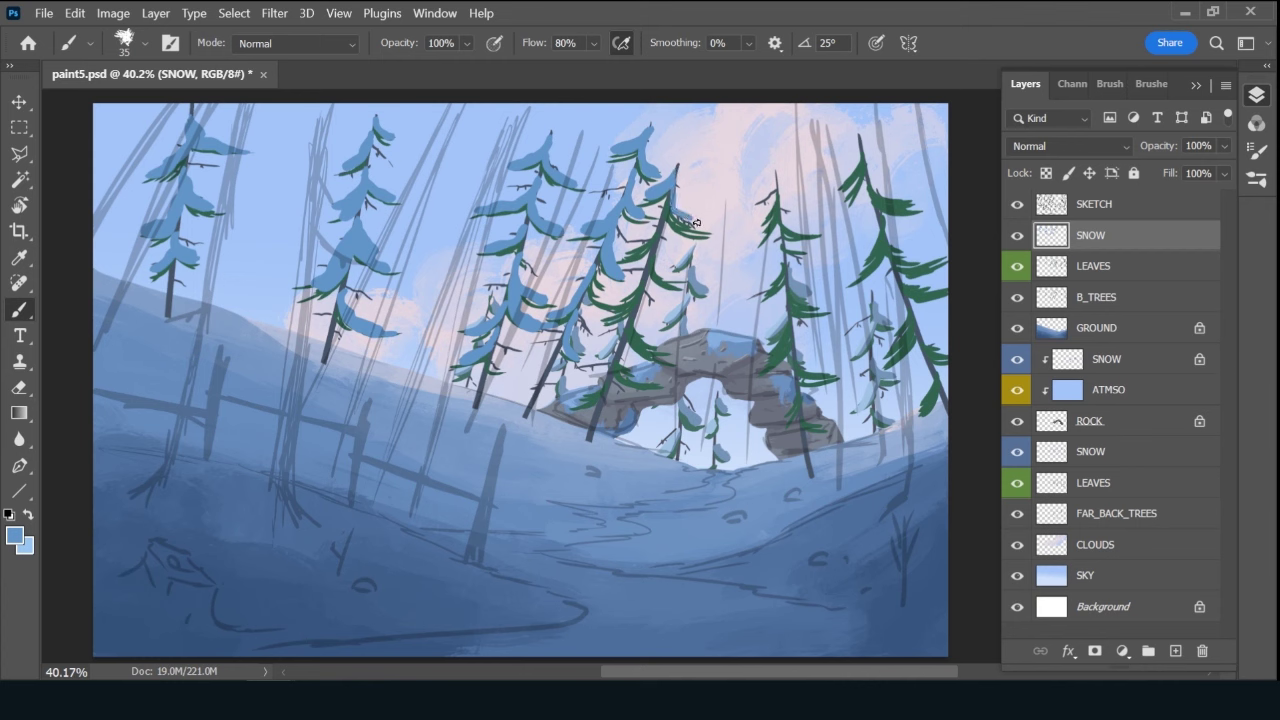
drag(706, 234, 679, 224)
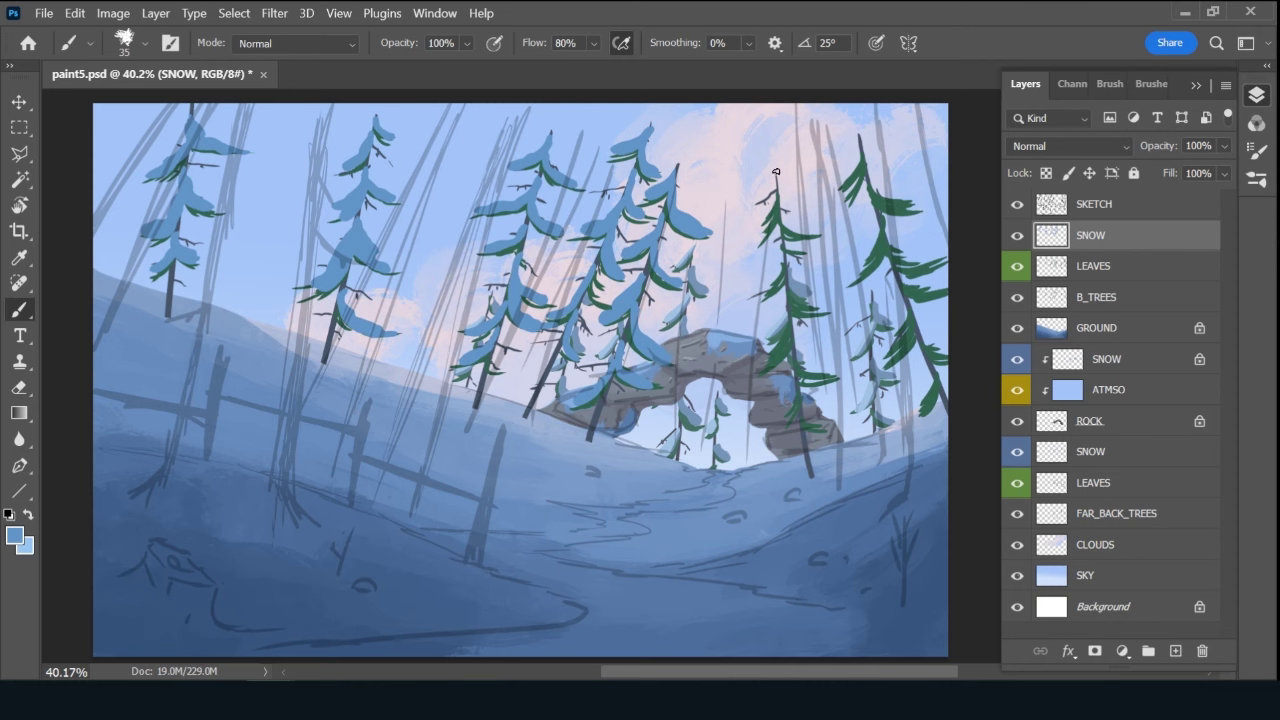
mouse_move(775, 192)
mouse_down()
mouse_move(766, 206)
mouse_move(777, 176)
mouse_move(771, 208)
mouse_move(803, 228)
mouse_move(782, 202)
mouse_move(790, 224)
mouse_up()
mouse_move(822, 309)
mouse_down()
mouse_move(787, 275)
mouse_move(787, 345)
mouse_up()
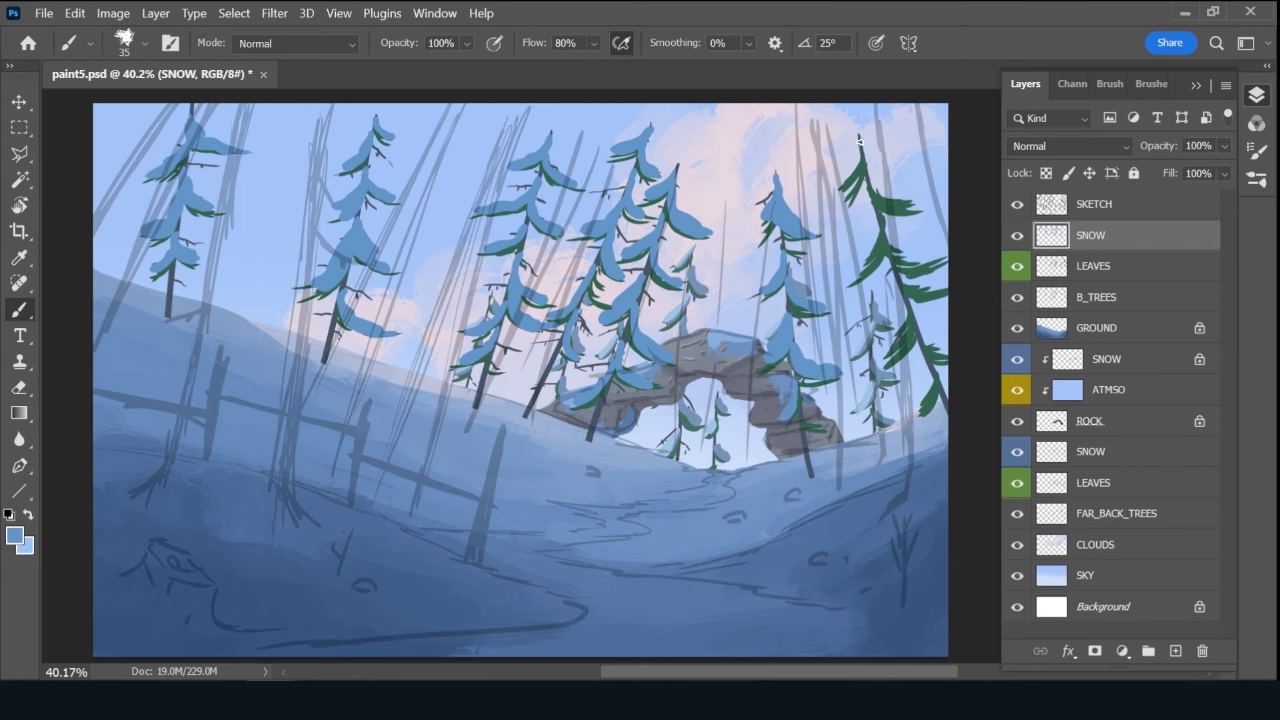
Lay blue snow clumps along the right-edge pine's upper, middle and lower branches.
drag(857, 160, 842, 185)
drag(916, 196, 874, 185)
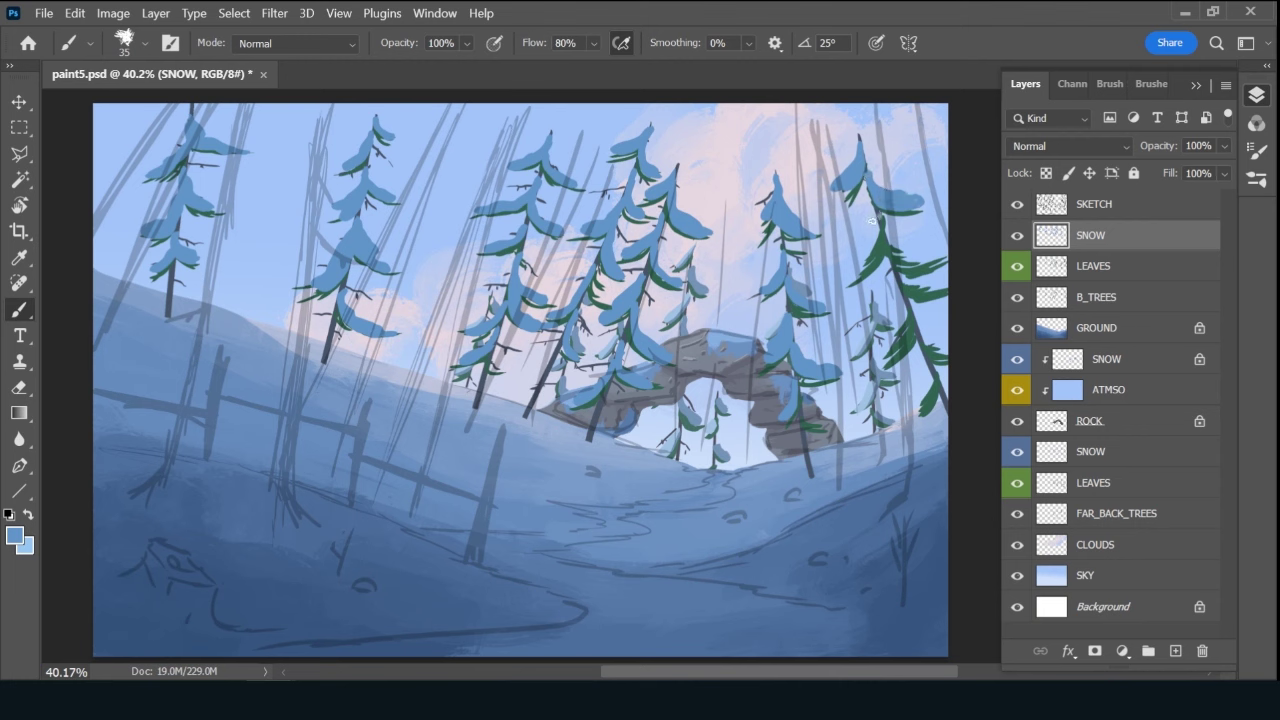
mouse_move(872, 221)
mouse_down()
mouse_move(850, 272)
mouse_move(876, 268)
mouse_move(876, 230)
mouse_move(855, 267)
mouse_up()
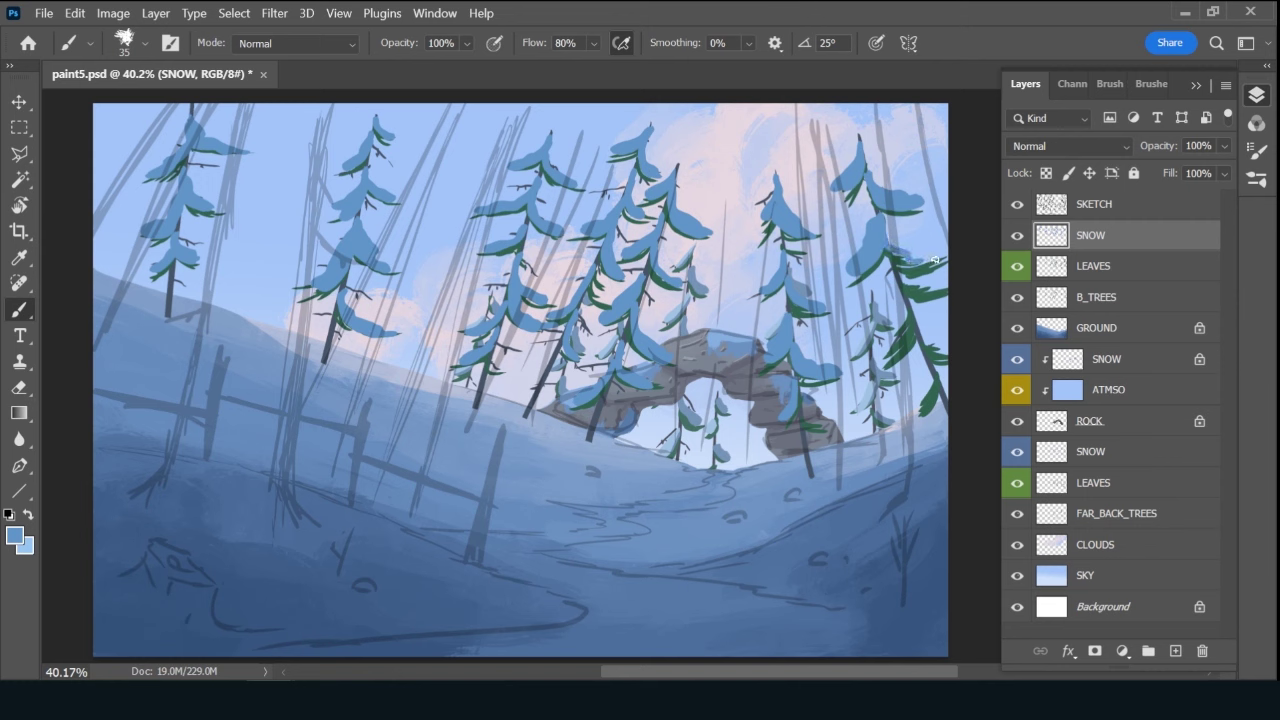
drag(901, 270, 938, 260)
drag(905, 302, 884, 358)
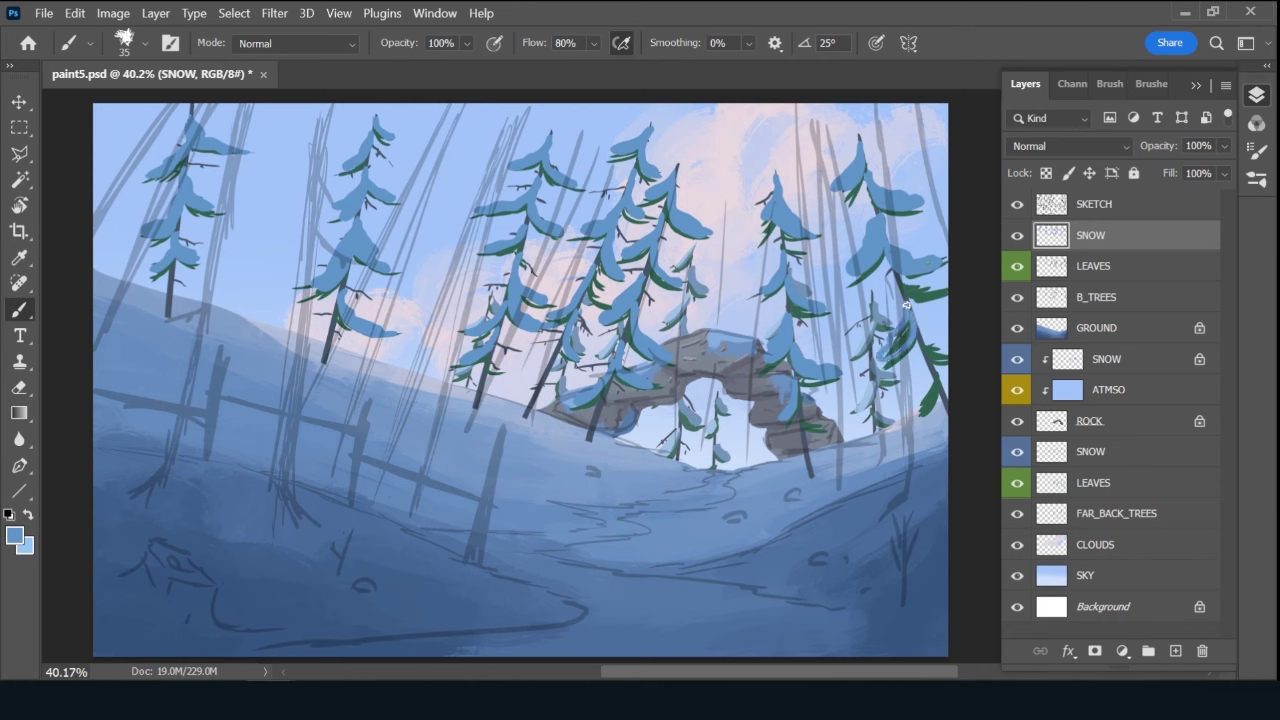
drag(905, 303, 885, 353)
drag(926, 392, 924, 400)
Lock SNOW's transparency, add a lighter blue highlight on the central tree, and save.
key(slash)
alt+click(918, 247)
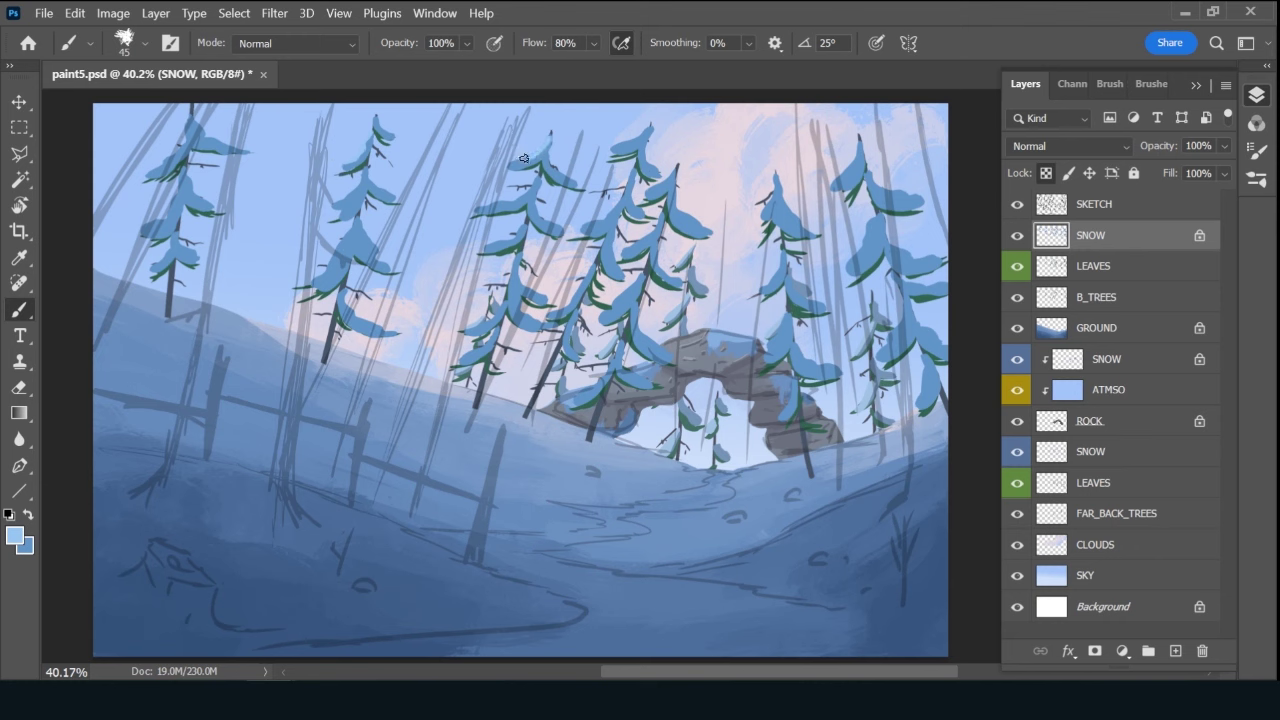
drag(620, 141, 652, 127)
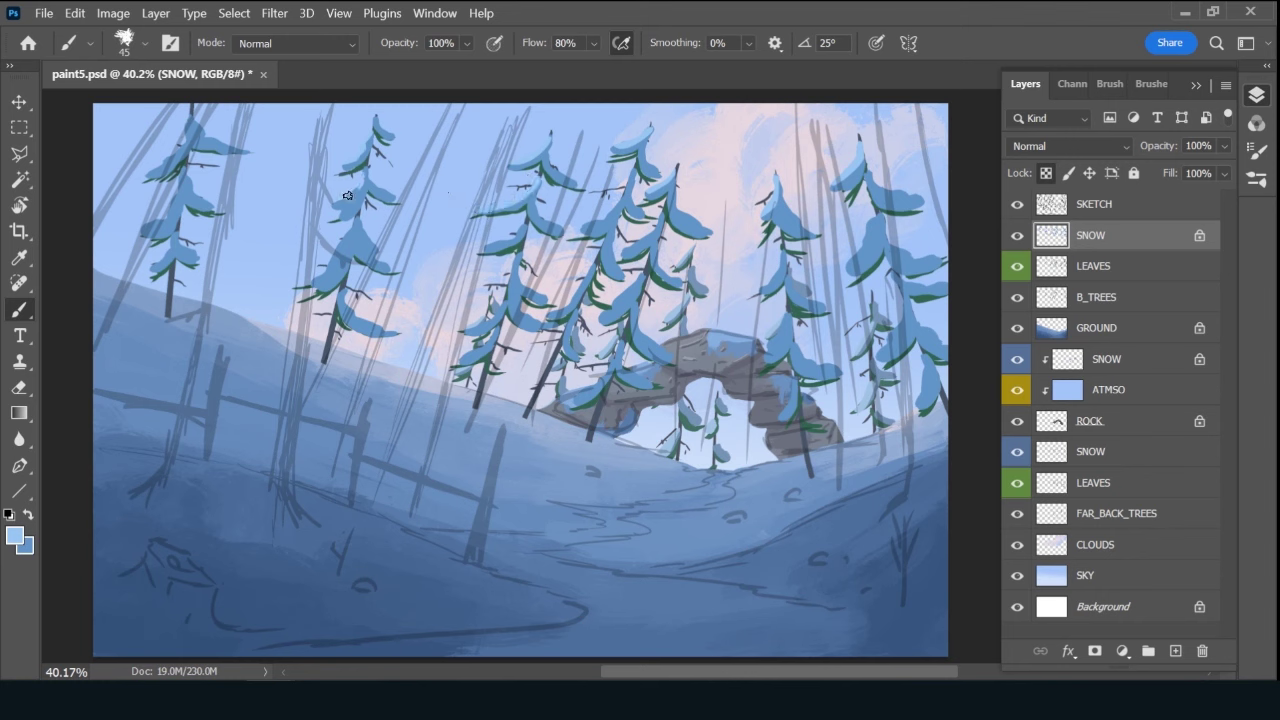
key(ctrl+s)
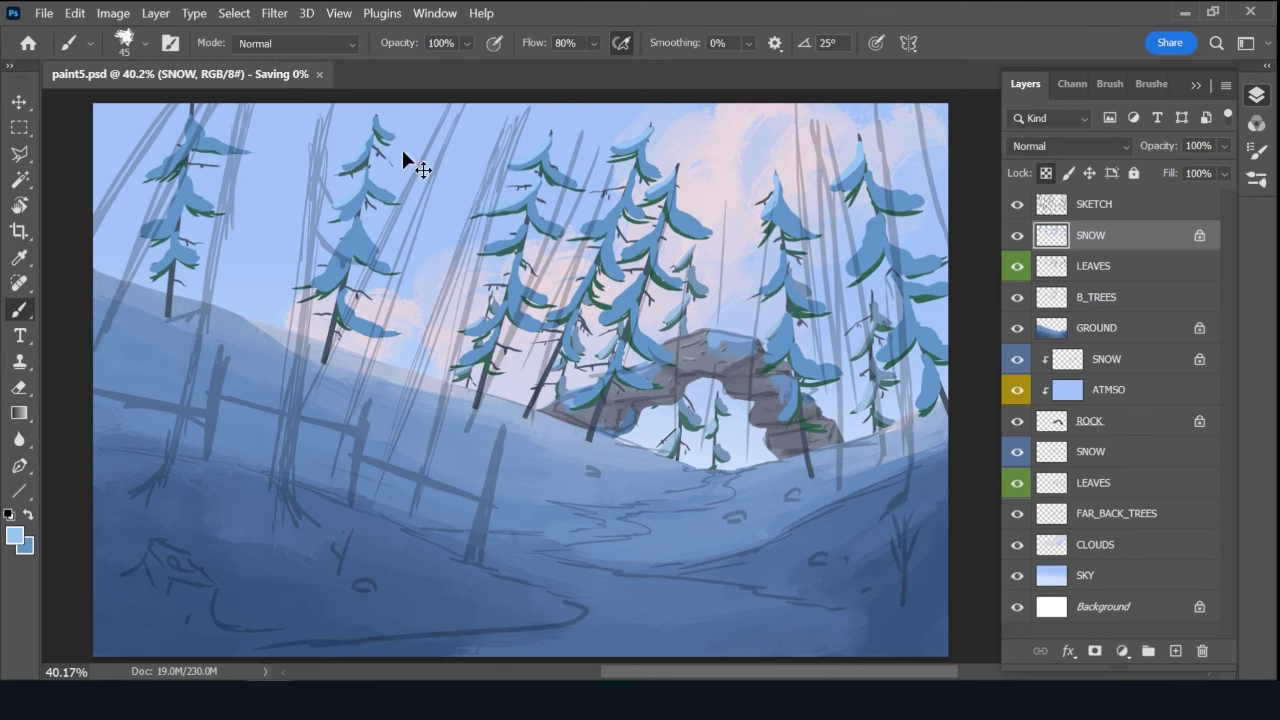
Give the SNOW layer a blue label and add a new layer named M_TREEES above it.
right_click(1018, 240)
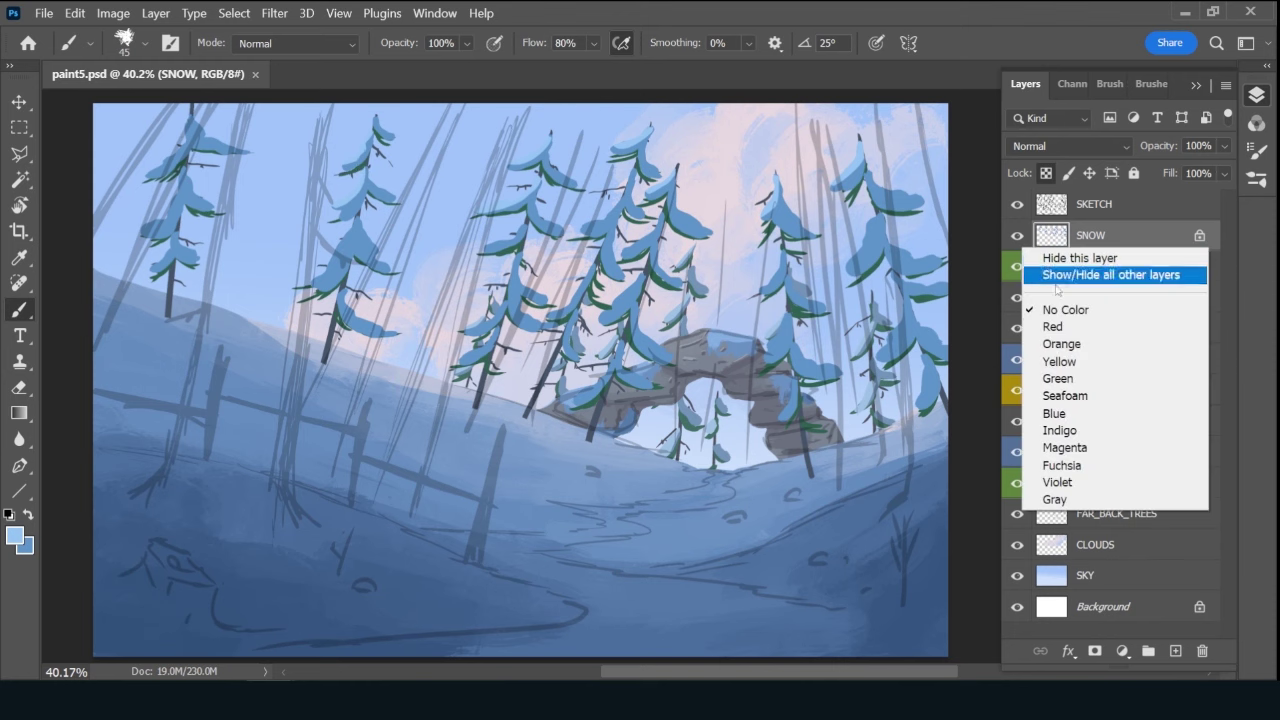
click(1060, 413)
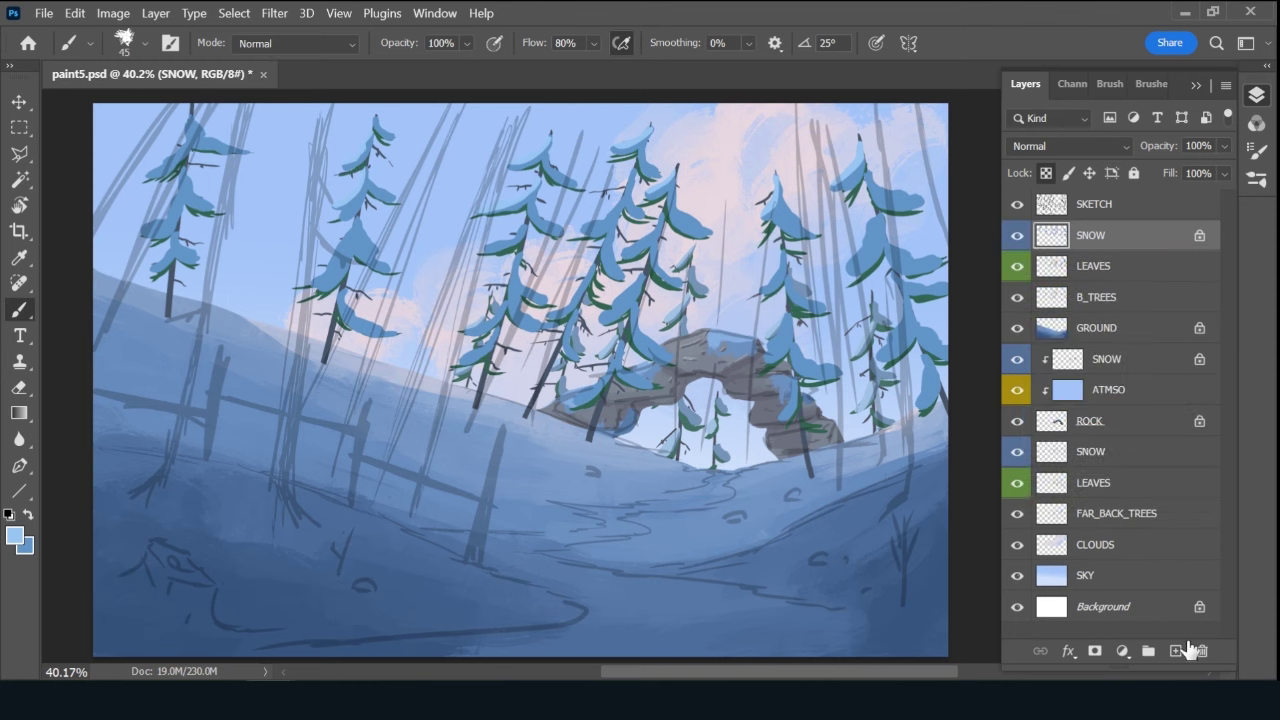
click(1180, 651)
double_click(1095, 236)
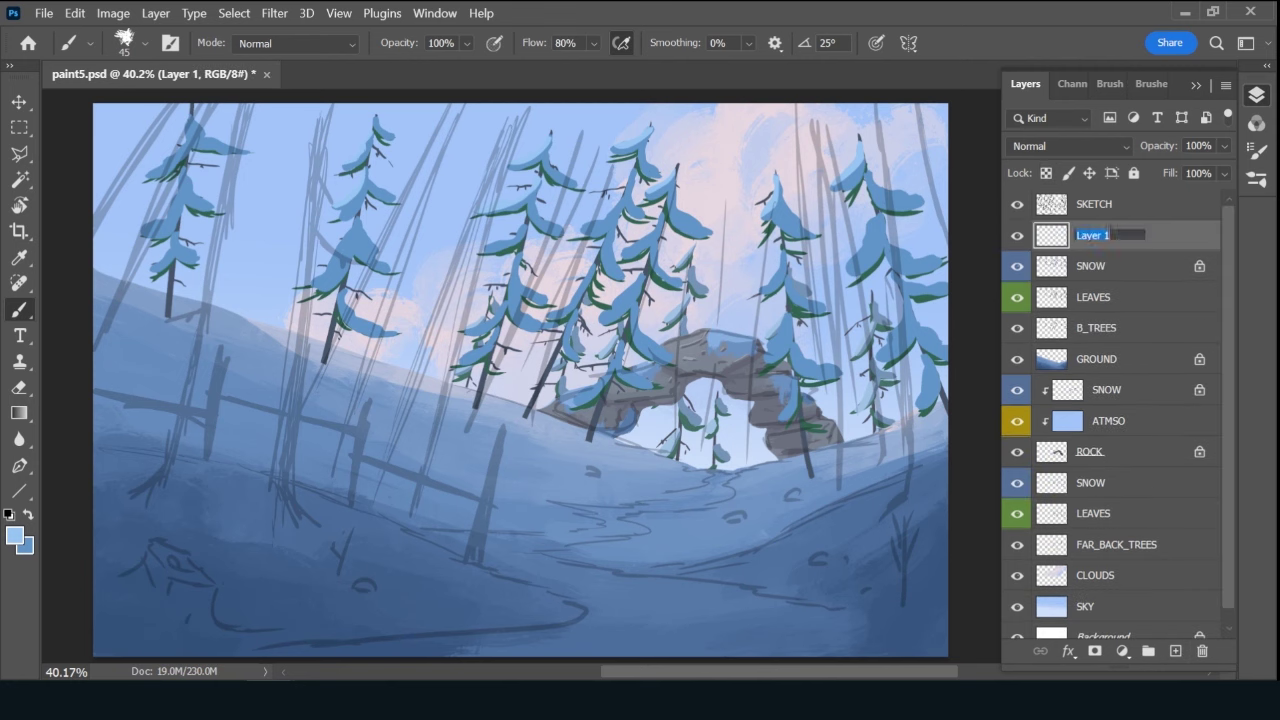
text(M_TREEES)
key(Return)
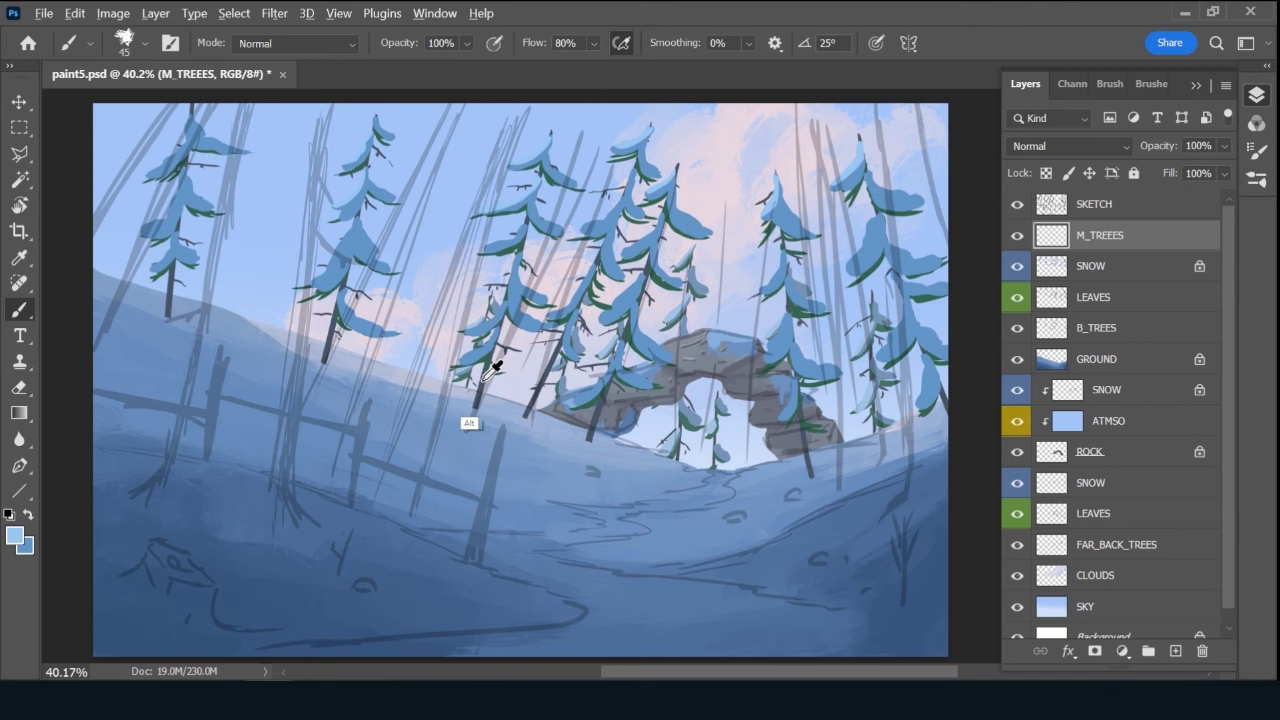
Pick a dark blue-grey foreground colour and outline both edges of the centre trunk.
click(15, 537)
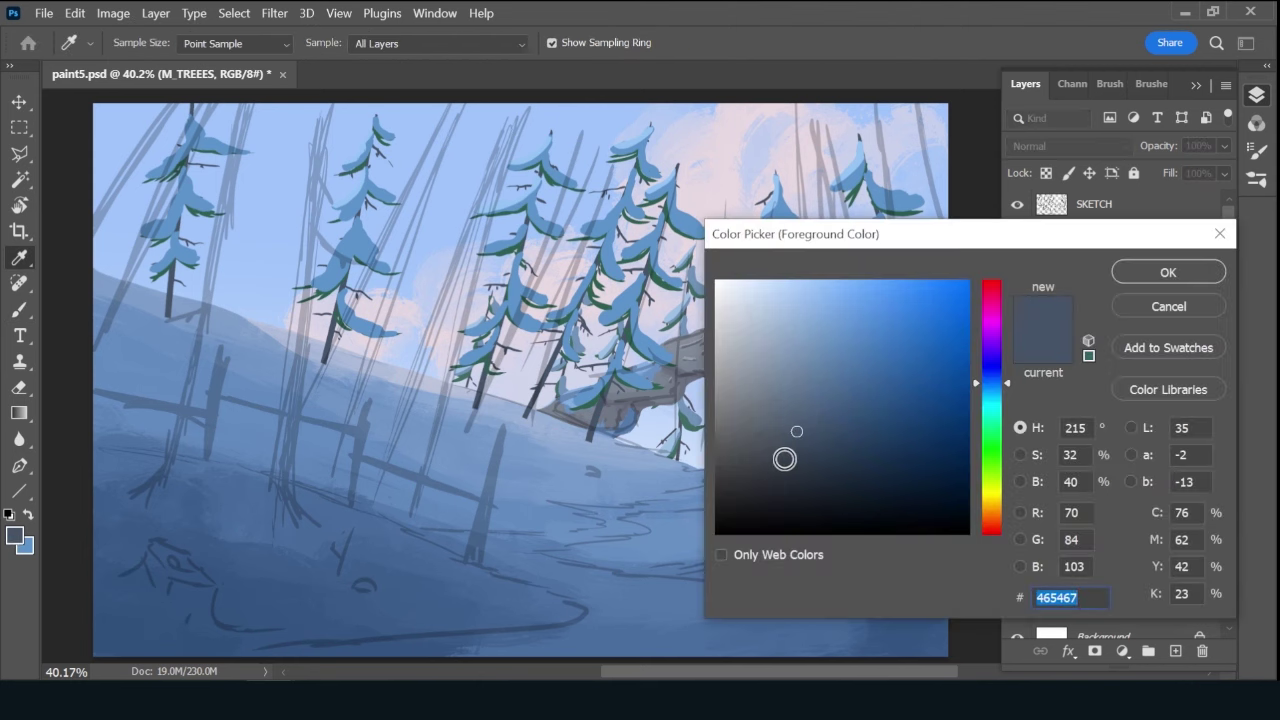
click(783, 466)
click(1168, 272)
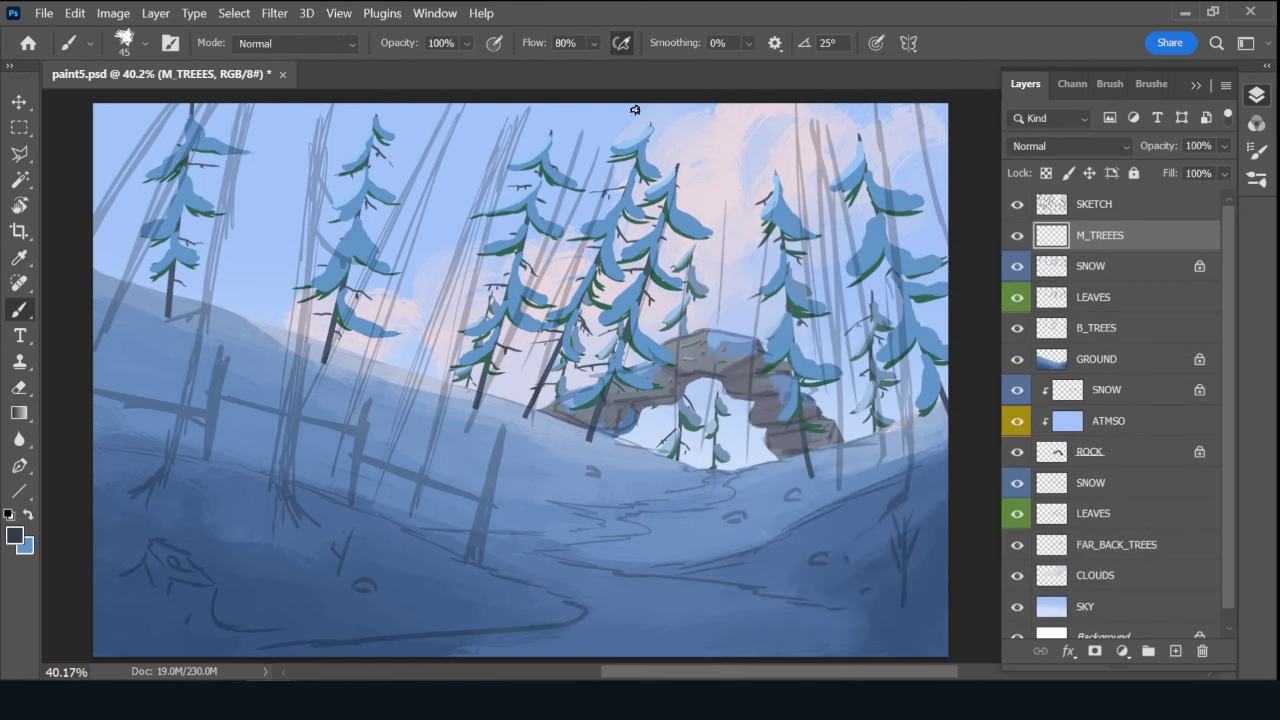
mouse_move(628, 128)
mouse_down()
mouse_move(499, 419)
mouse_move(504, 476)
mouse_up()
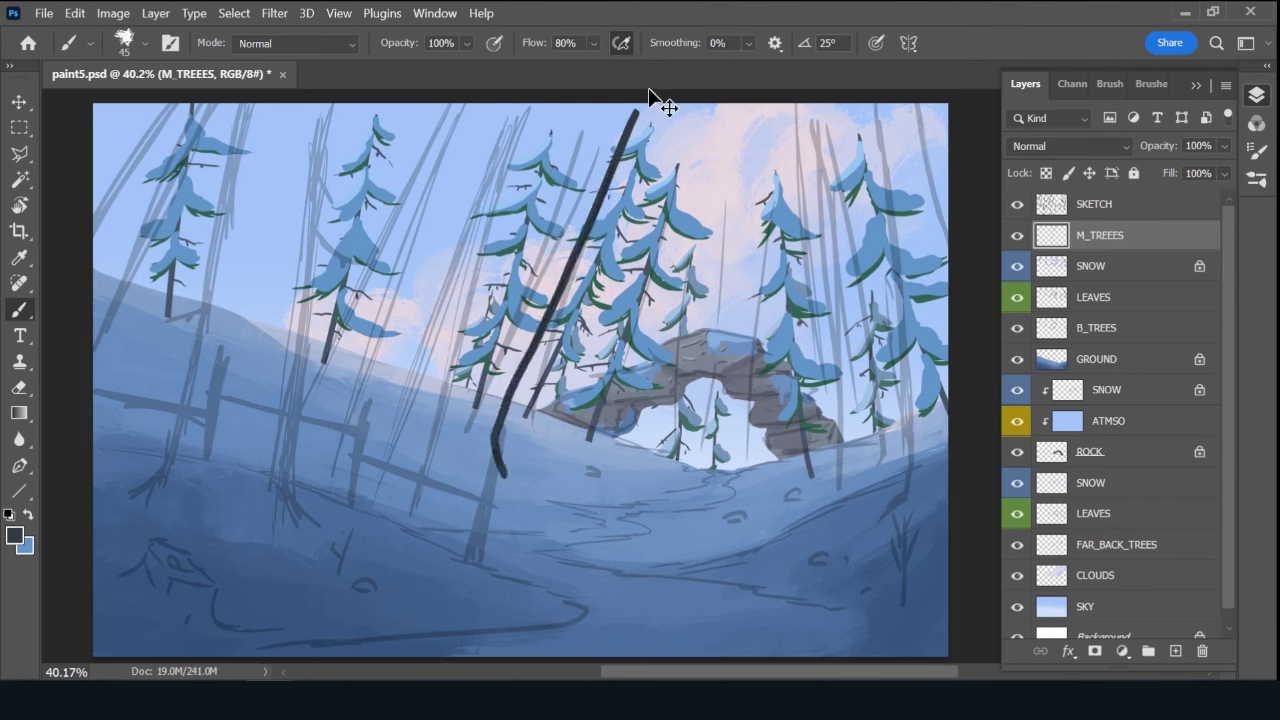
key(ctrl+z)
key(bracketright)
key(bracketright)
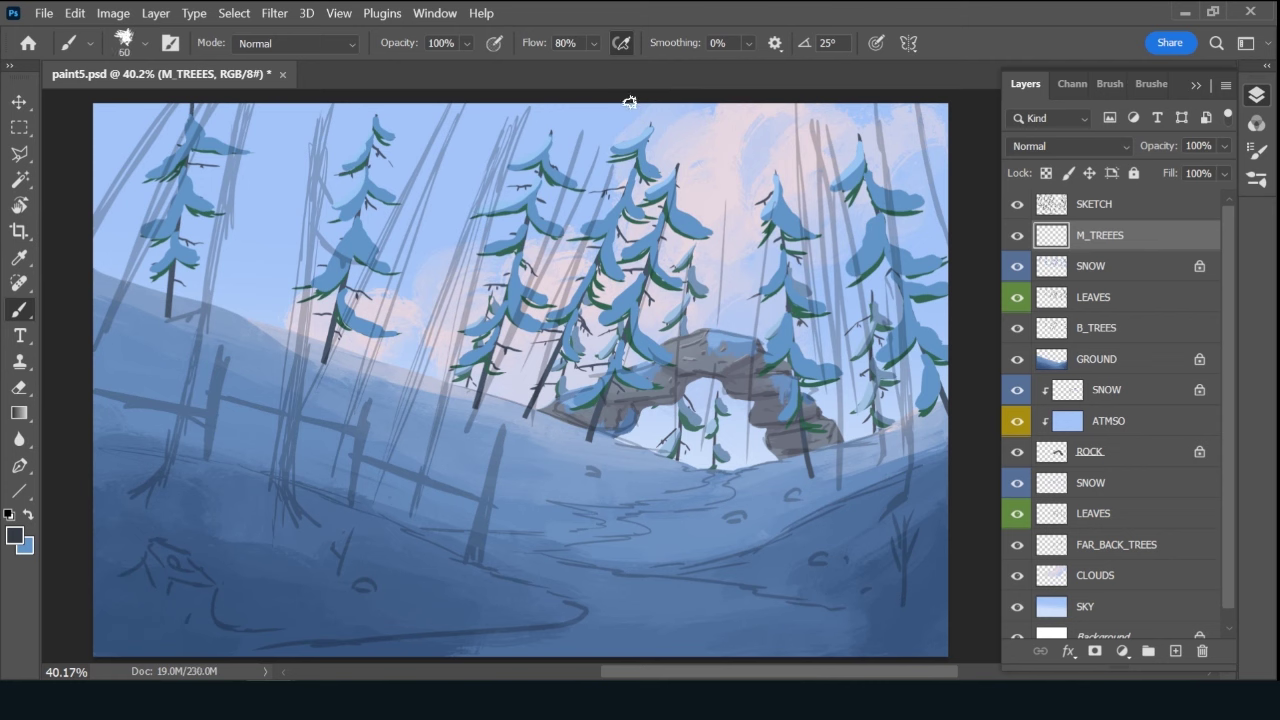
mouse_move(629, 102)
mouse_down()
mouse_move(503, 409)
mouse_move(527, 488)
mouse_up()
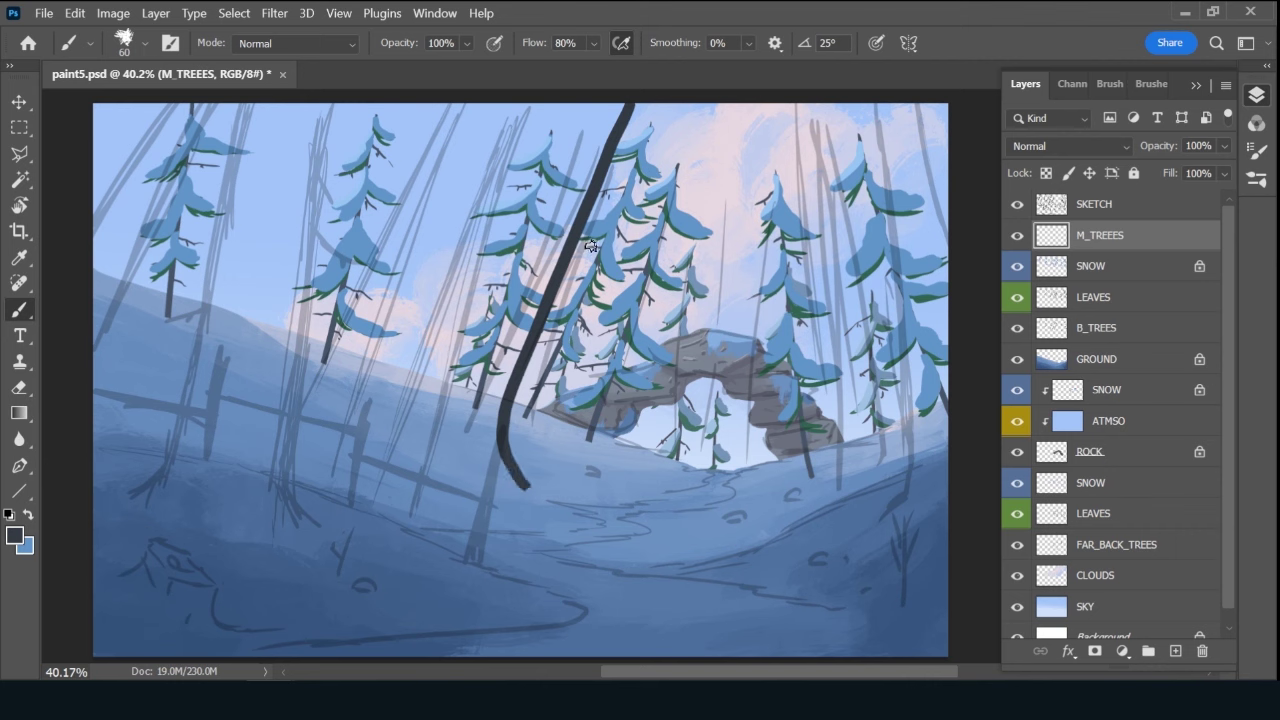
mouse_move(590, 98)
mouse_down()
mouse_move(451, 357)
mouse_move(420, 399)
mouse_move(368, 414)
mouse_up()
Fill the centre trunk with dark paint up to the top and reshape its base.
key(bracketright)
key(bracketright)
mouse_move(545, 199)
mouse_down()
mouse_move(514, 300)
mouse_move(524, 267)
mouse_move(480, 320)
mouse_move(497, 297)
mouse_move(511, 301)
mouse_move(495, 350)
mouse_move(549, 268)
mouse_move(609, 106)
mouse_move(517, 314)
mouse_up()
mouse_move(598, 151)
mouse_down()
mouse_move(608, 109)
mouse_move(534, 206)
mouse_move(608, 94)
mouse_move(575, 140)
mouse_move(600, 86)
mouse_up()
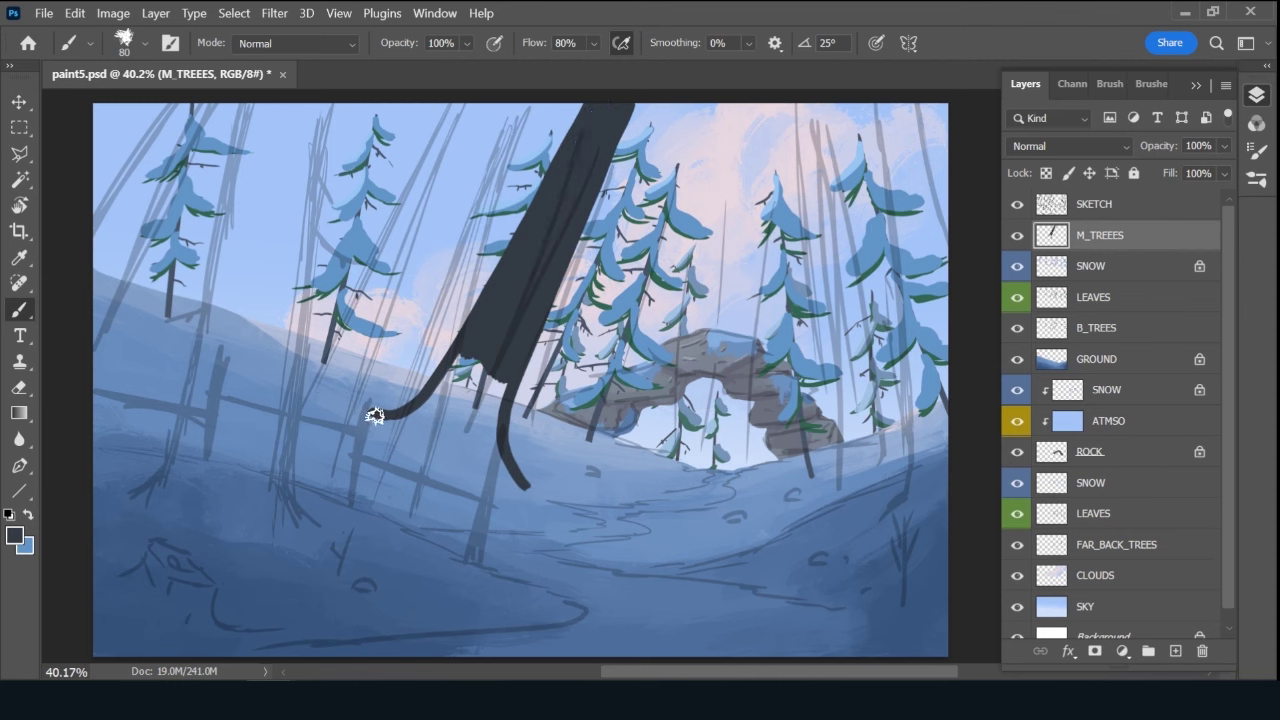
mouse_move(371, 414)
mouse_down()
mouse_move(408, 411)
mouse_move(457, 377)
mouse_move(474, 333)
mouse_move(450, 400)
mouse_move(491, 349)
mouse_move(475, 438)
mouse_move(497, 386)
mouse_move(497, 480)
mouse_move(491, 429)
mouse_up()
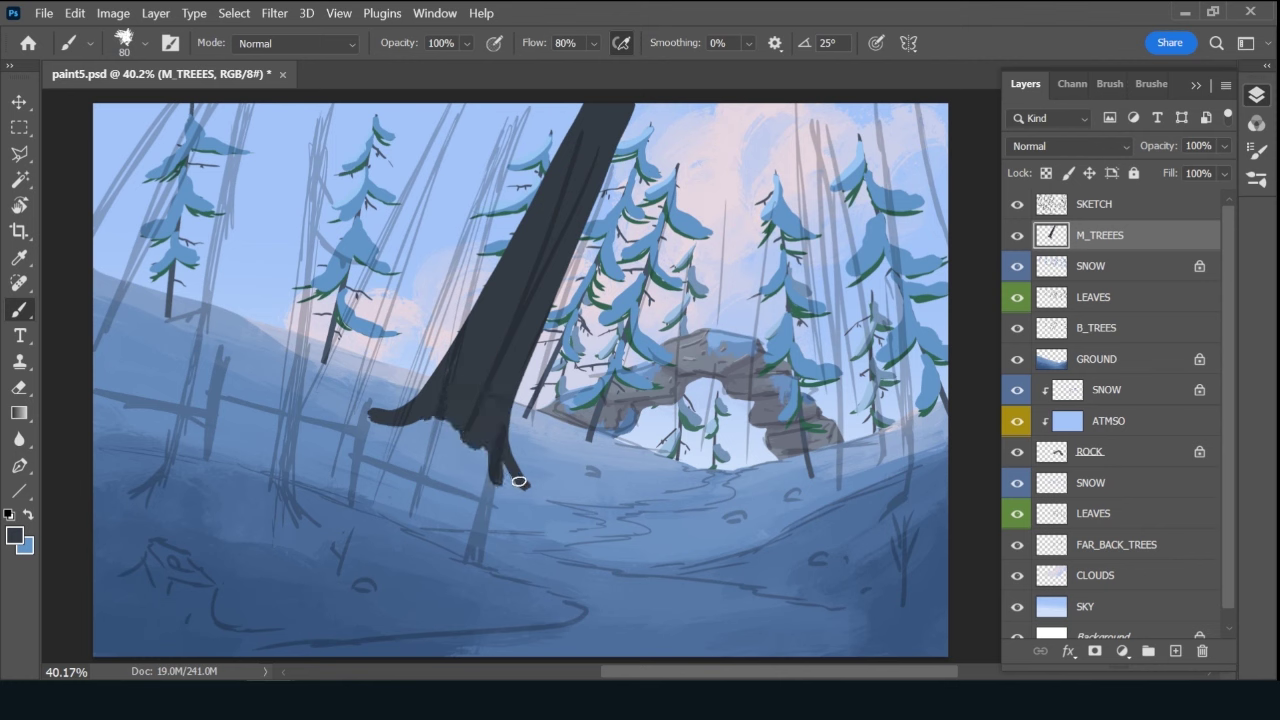
key(ctrl+z)
key(ctrl+z)
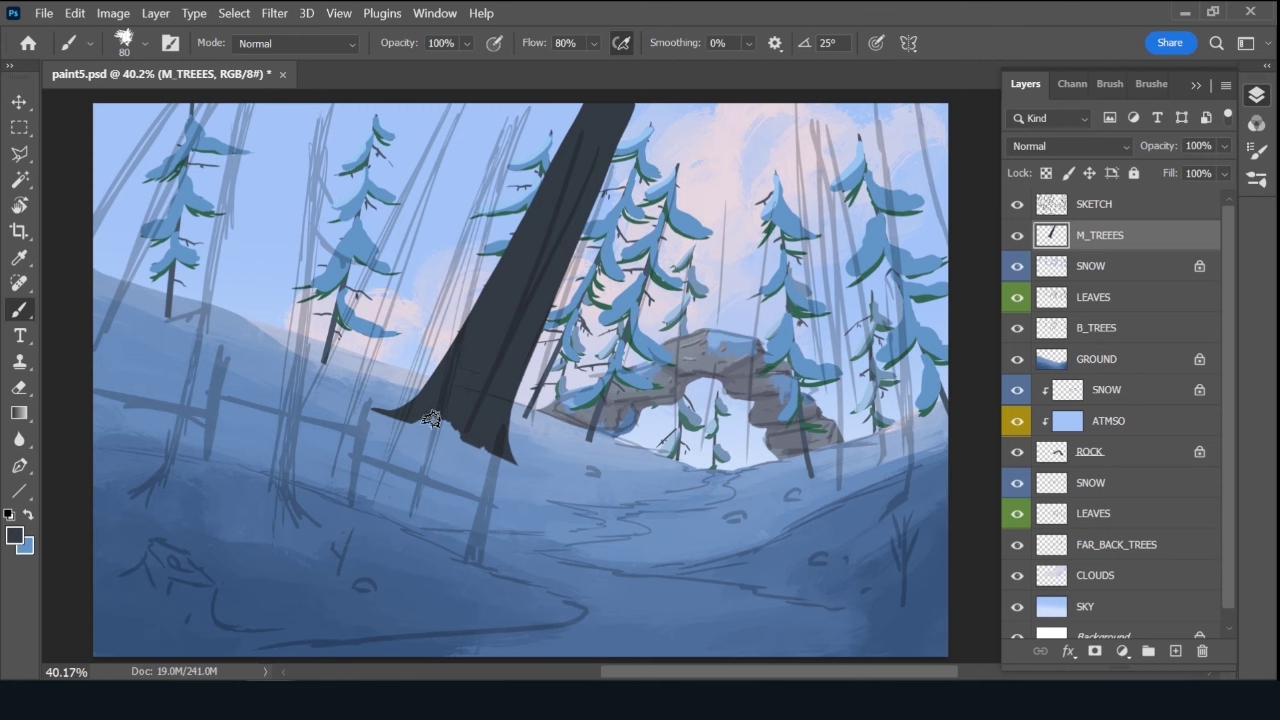
mouse_move(443, 420)
mouse_down()
mouse_move(417, 409)
mouse_move(514, 451)
mouse_up()
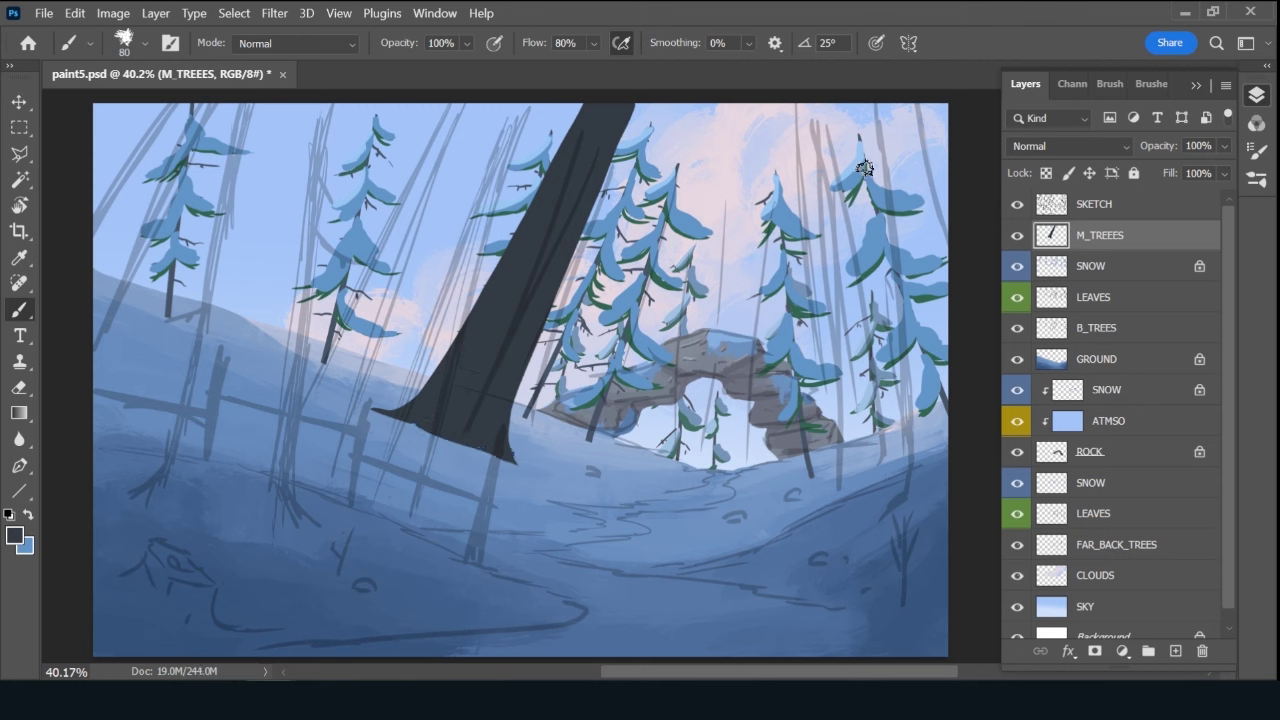
Paint a second large dark trunk on the right and begin a slender third at upper left.
drag(803, 104, 836, 484)
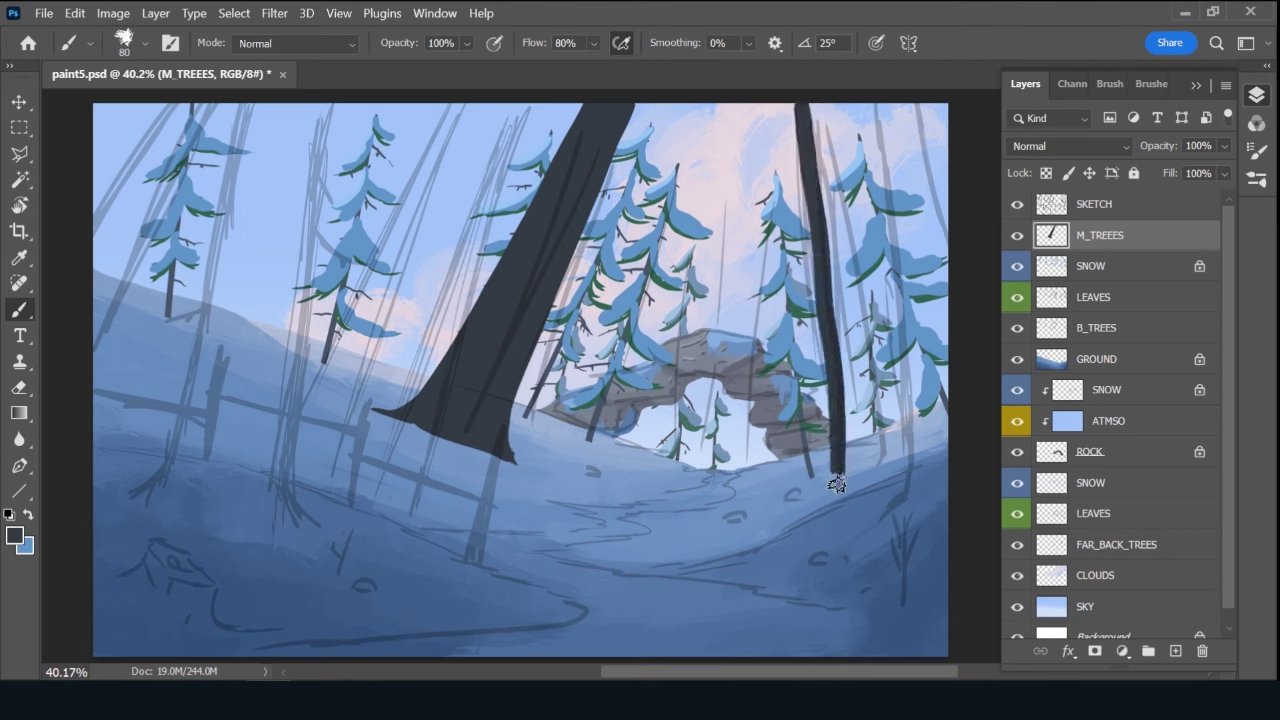
mouse_move(817, 160)
mouse_down()
mouse_move(858, 370)
mouse_move(903, 475)
mouse_up()
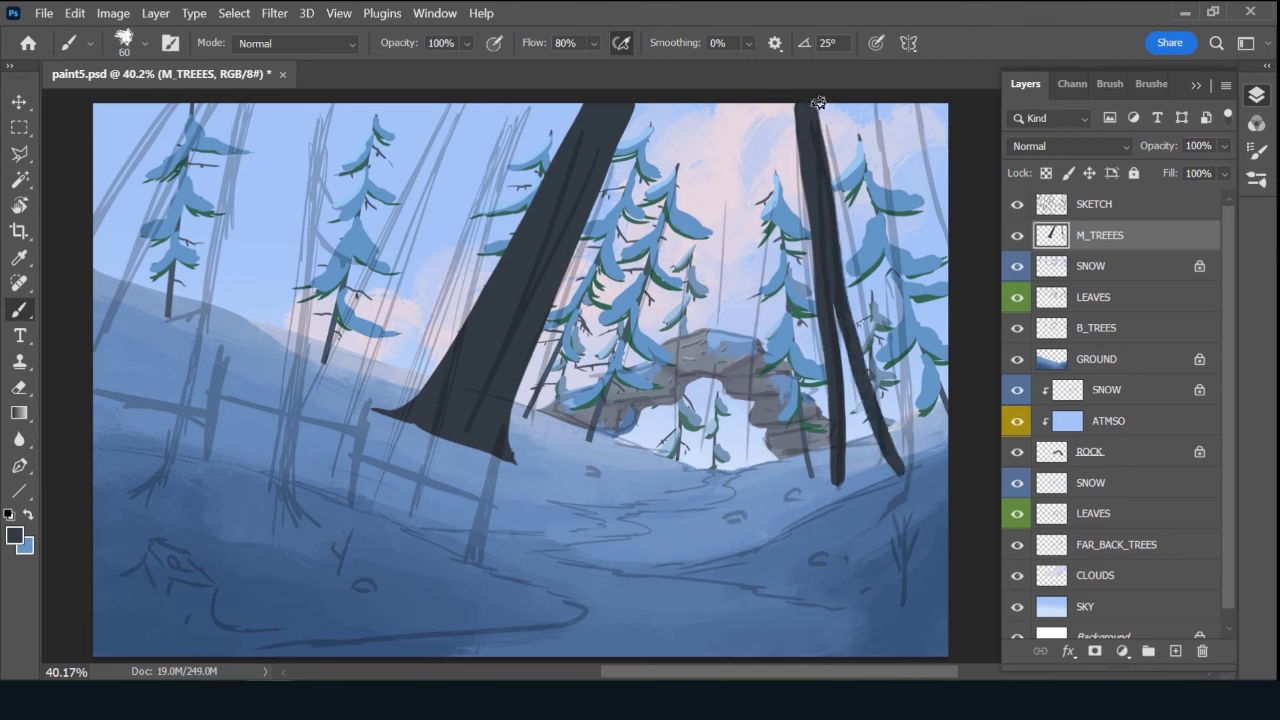
mouse_move(818, 103)
mouse_down()
mouse_move(871, 372)
mouse_move(918, 486)
mouse_up()
key(bracketright)
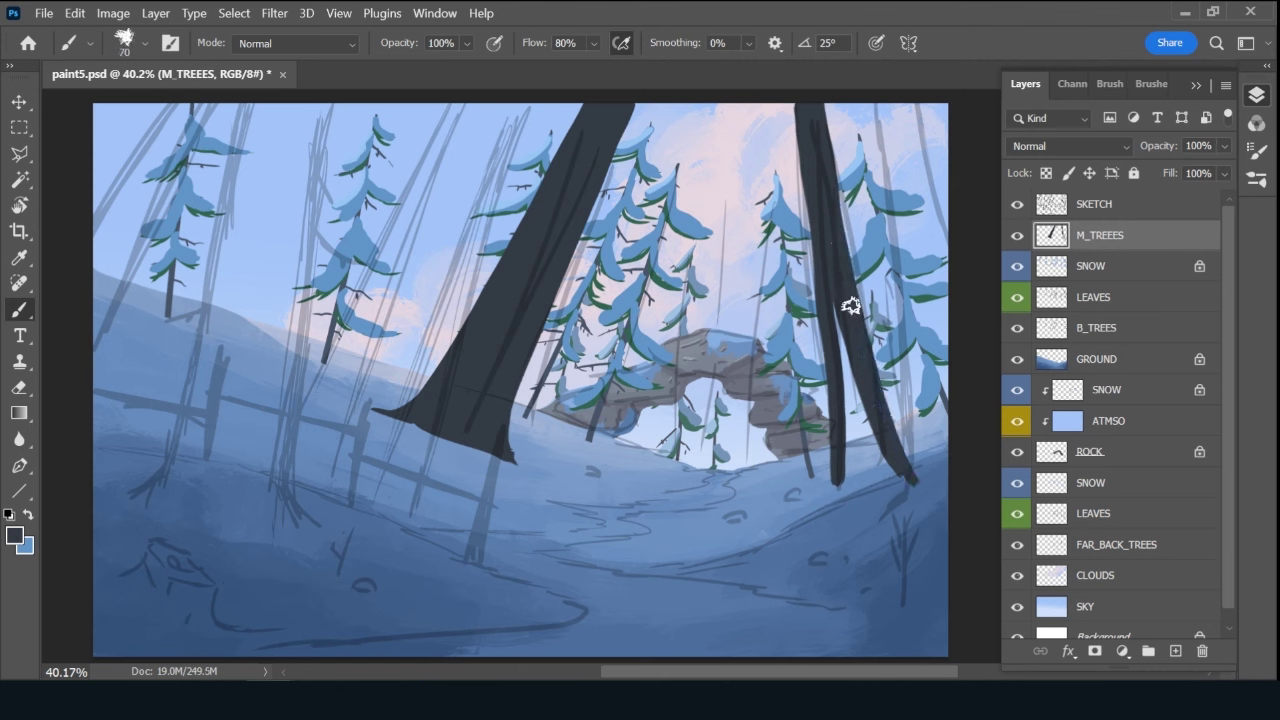
key(bracketright)
mouse_move(850, 306)
mouse_down()
mouse_move(849, 457)
mouse_move(849, 406)
mouse_move(871, 449)
mouse_move(871, 432)
mouse_up()
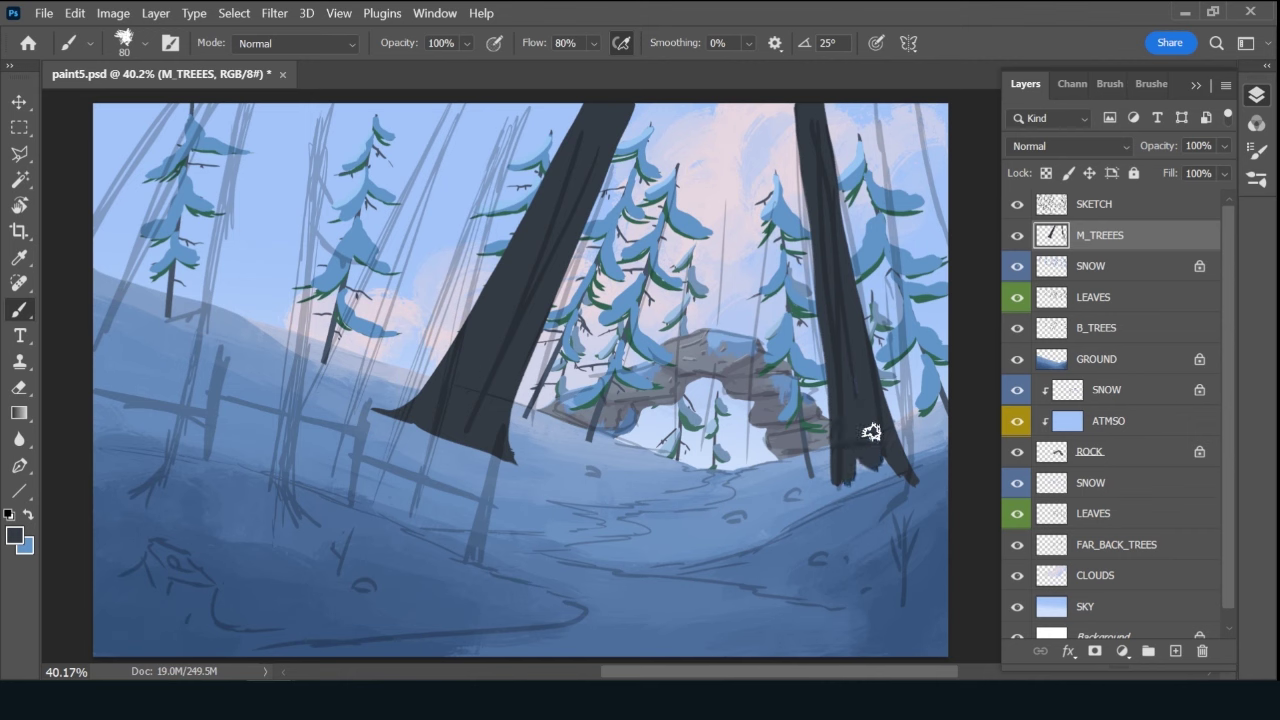
key(ctrl+z)
key(ctrl+z)
key(ctrl+z)
key(ctrl+z)
key(ctrl+z)
key(bracketleft)
key(bracketleft)
key(bracketright)
key(bracketright)
drag(474, 95, 389, 249)
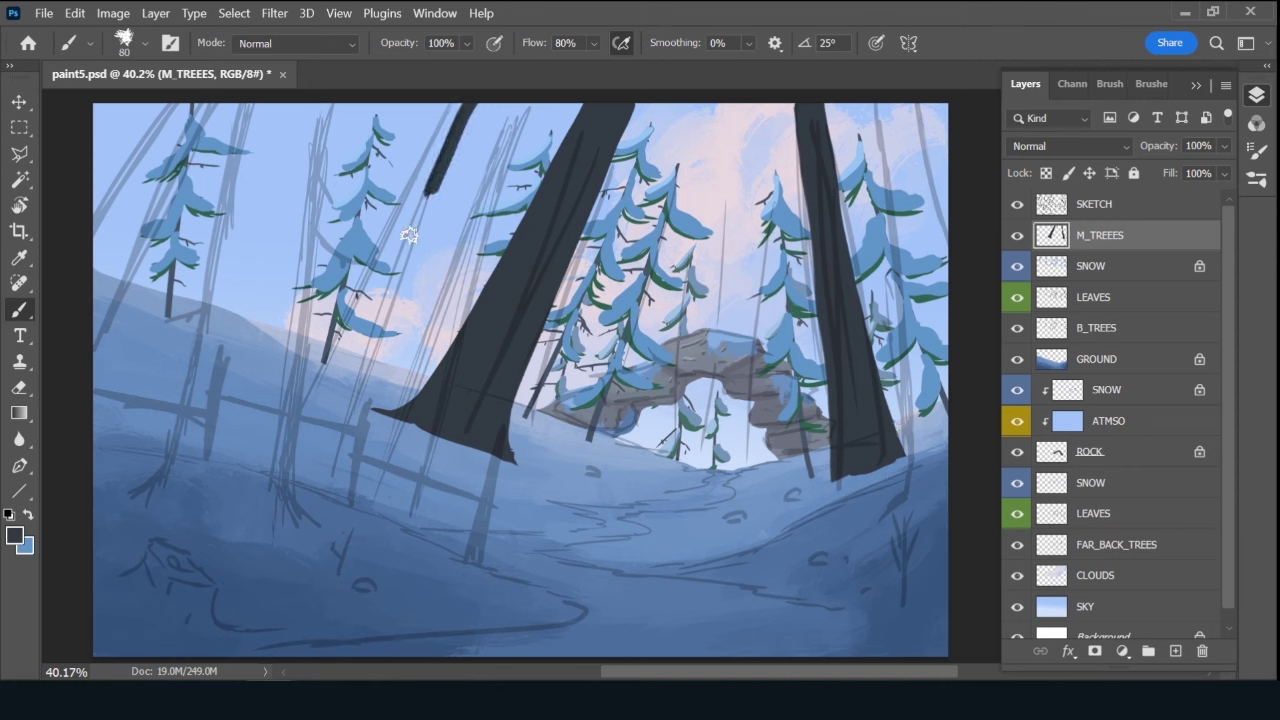
Undo the stray diagonal stroke and paint a dark trunk with its root left of centre.
key(ctrl+z)
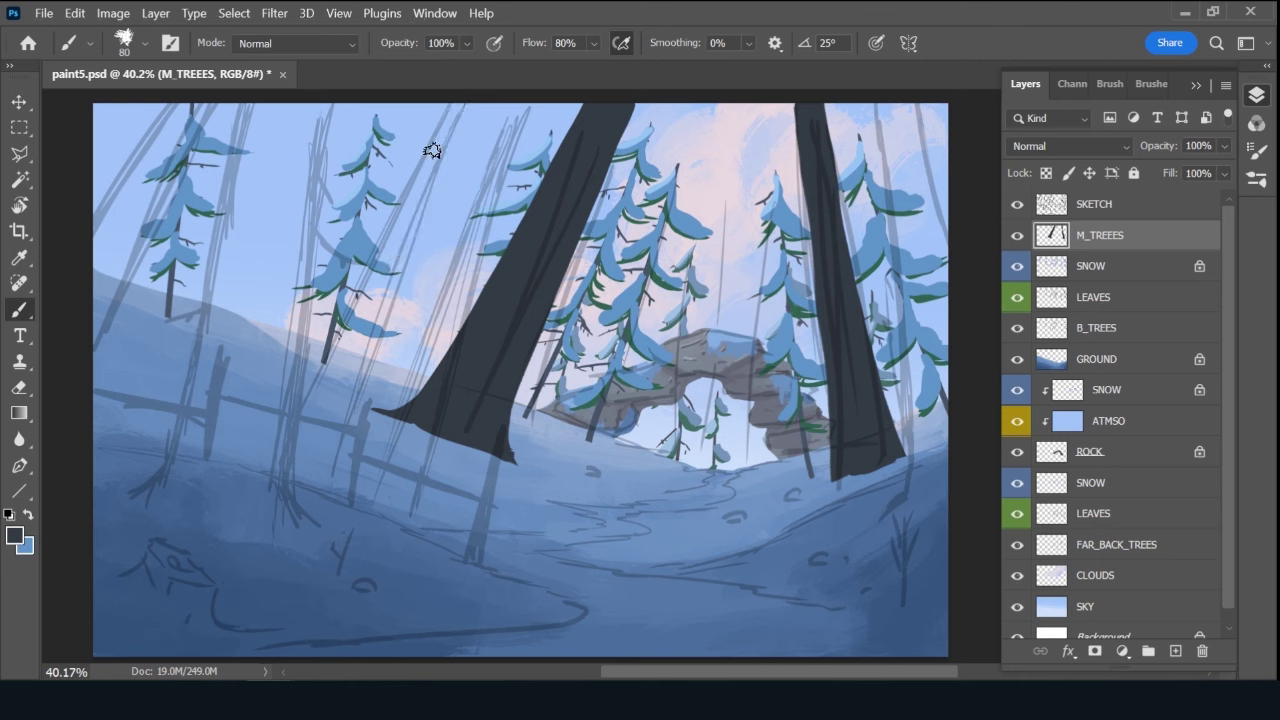
key(bracketleft)
key(bracketleft)
drag(472, 101, 326, 400)
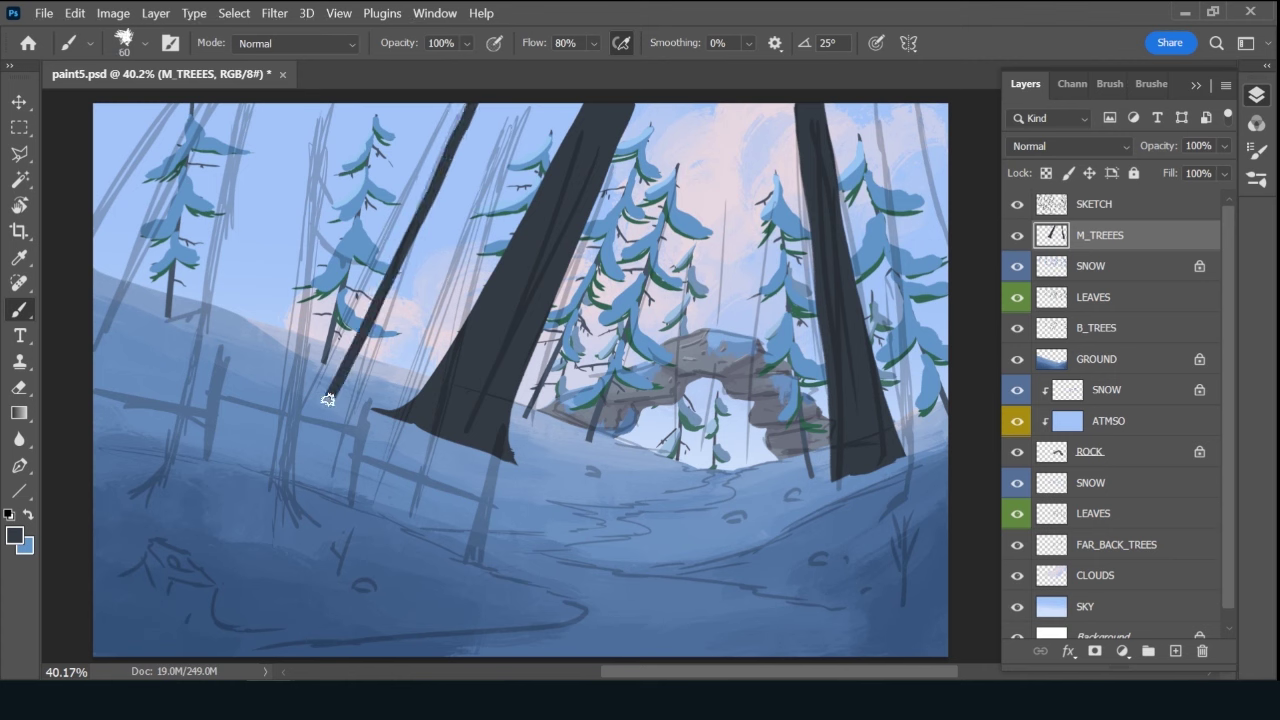
mouse_move(428, 120)
mouse_down()
mouse_move(307, 296)
mouse_move(246, 352)
mouse_move(340, 270)
mouse_move(330, 300)
mouse_move(375, 278)
mouse_move(405, 232)
mouse_move(368, 280)
mouse_move(394, 210)
mouse_move(360, 255)
mouse_move(457, 100)
mouse_move(462, 112)
mouse_up()
key(bracketright)
key(bracketright)
key(bracketleft)
key(bracketleft)
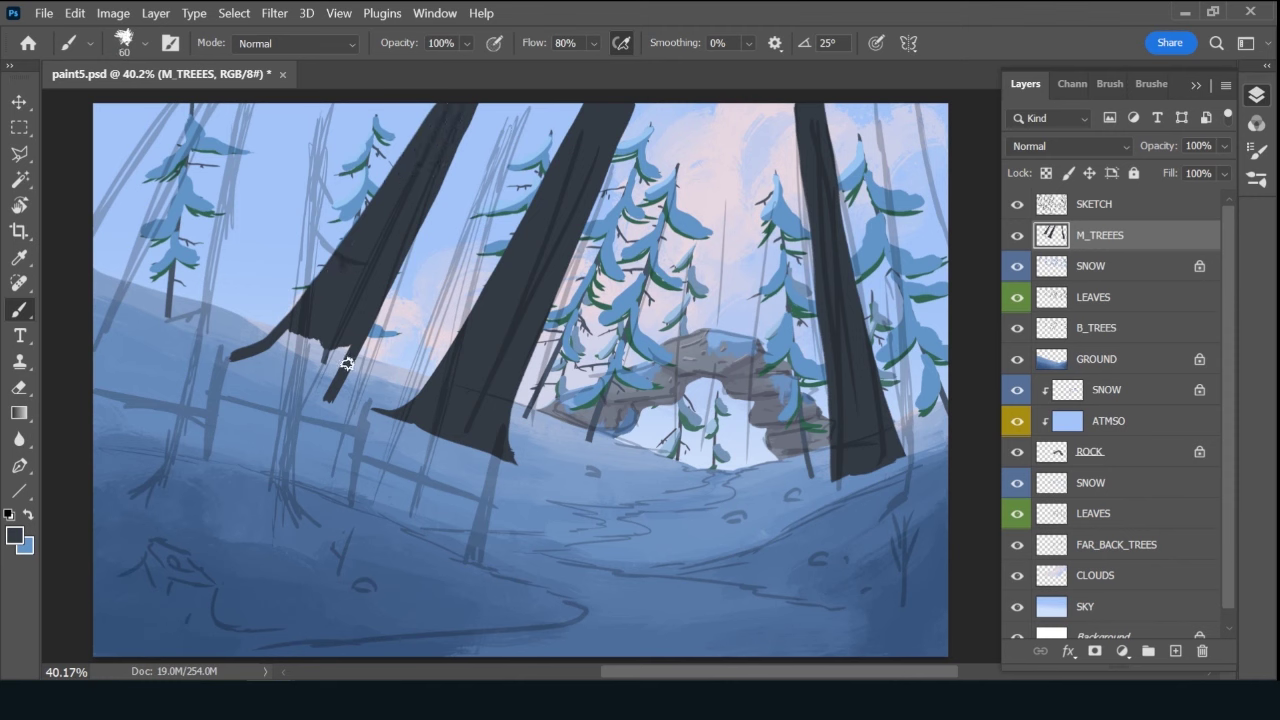
drag(346, 364, 339, 396)
mouse_move(253, 357)
mouse_down()
mouse_move(286, 343)
mouse_move(301, 316)
mouse_move(323, 334)
mouse_move(329, 383)
mouse_up()
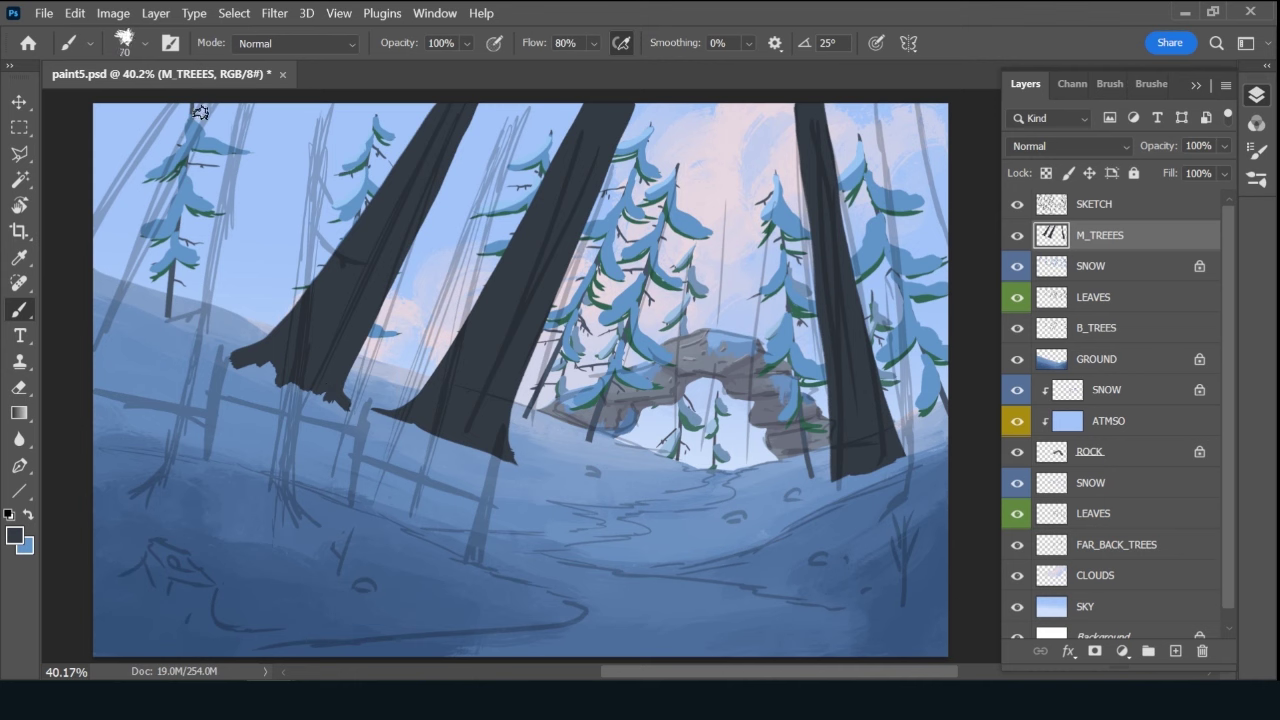
Paint and fill a slender dark trunk across the upper-left corner.
key(bracketleft)
drag(217, 103, 88, 331)
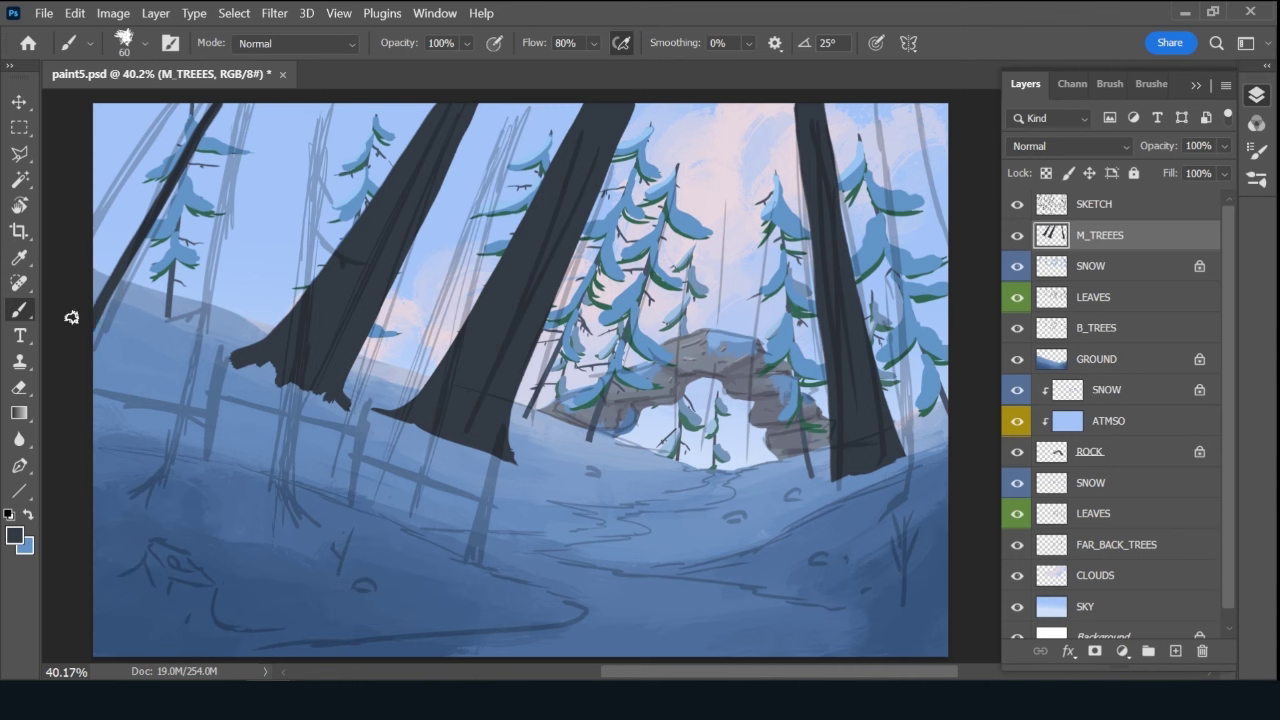
key(bracketright)
key(bracketright)
drag(183, 149, 93, 292)
drag(118, 241, 137, 194)
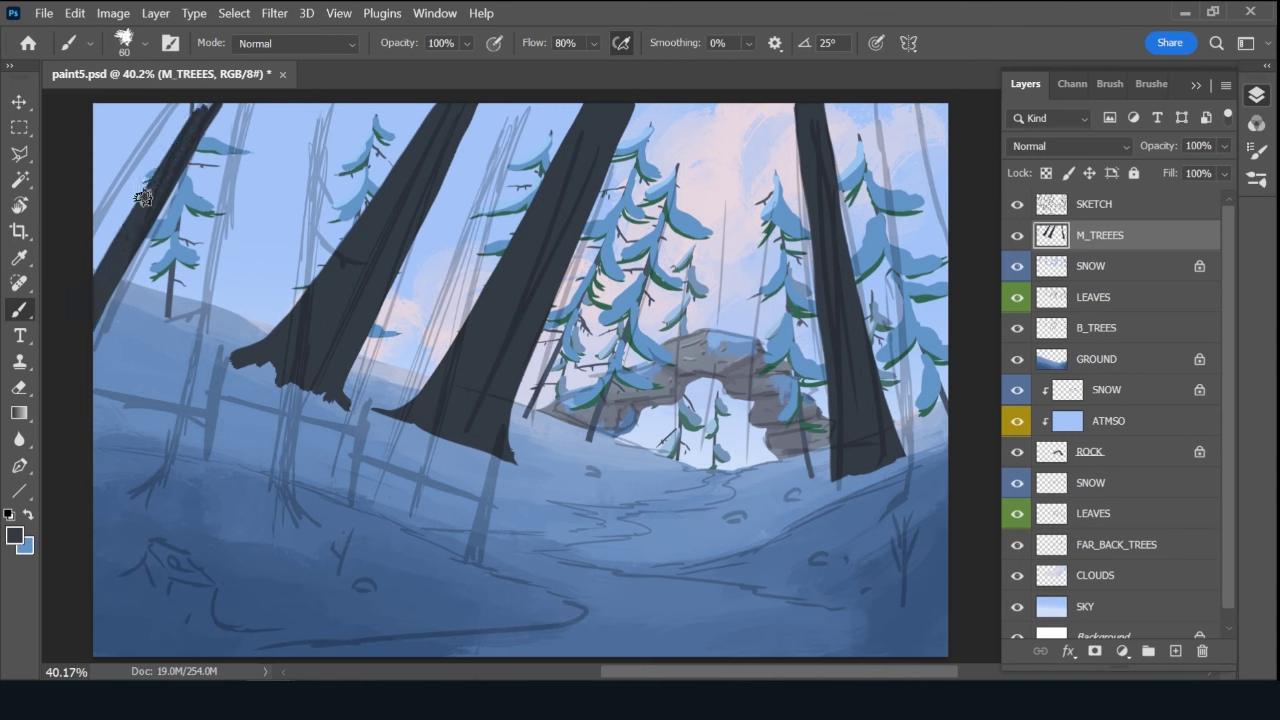
mouse_move(190, 110)
mouse_down()
mouse_move(100, 270)
mouse_move(129, 183)
mouse_move(91, 259)
mouse_move(196, 104)
mouse_up()
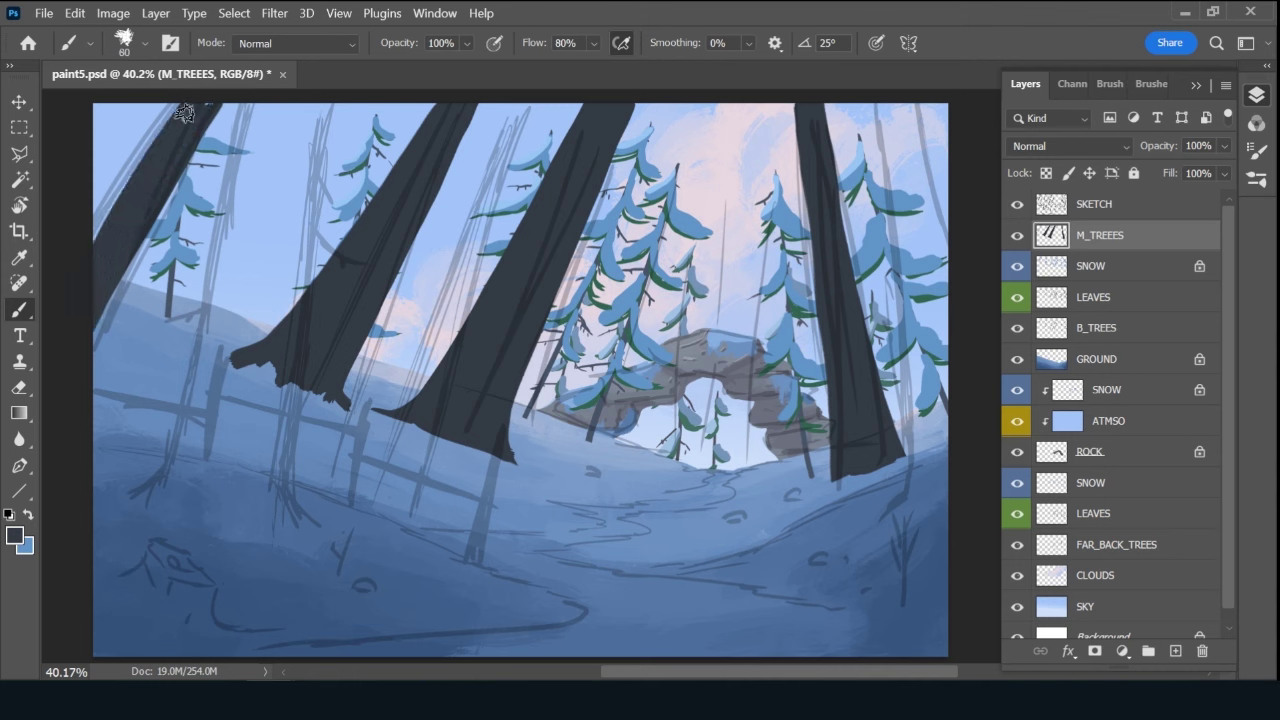
drag(155, 141, 90, 245)
drag(120, 175, 170, 102)
mouse_move(60, 250)
mouse_down()
mouse_move(164, 101)
mouse_move(98, 197)
mouse_up()
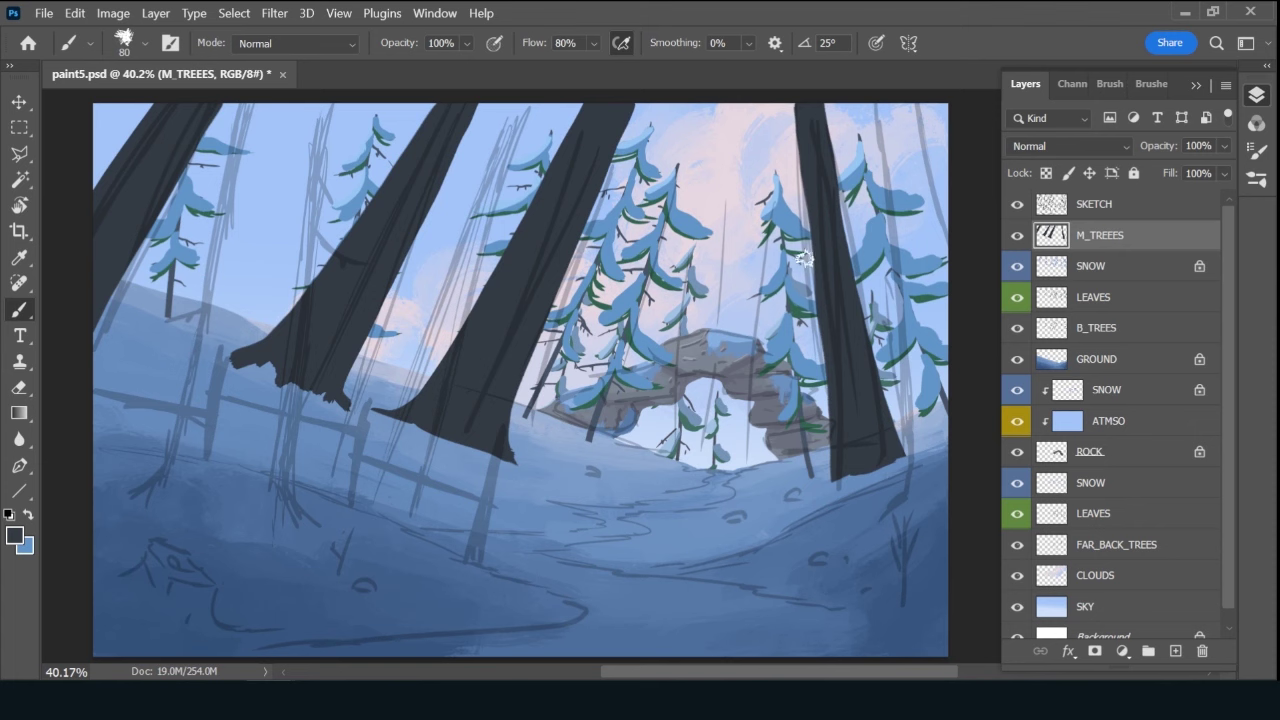
key(bracketleft)
key(bracketleft)
key(bracketleft)
key(bracketleft)
Select the B_TREES layer, then return to the M_TREEES layer.
click(1141, 331)
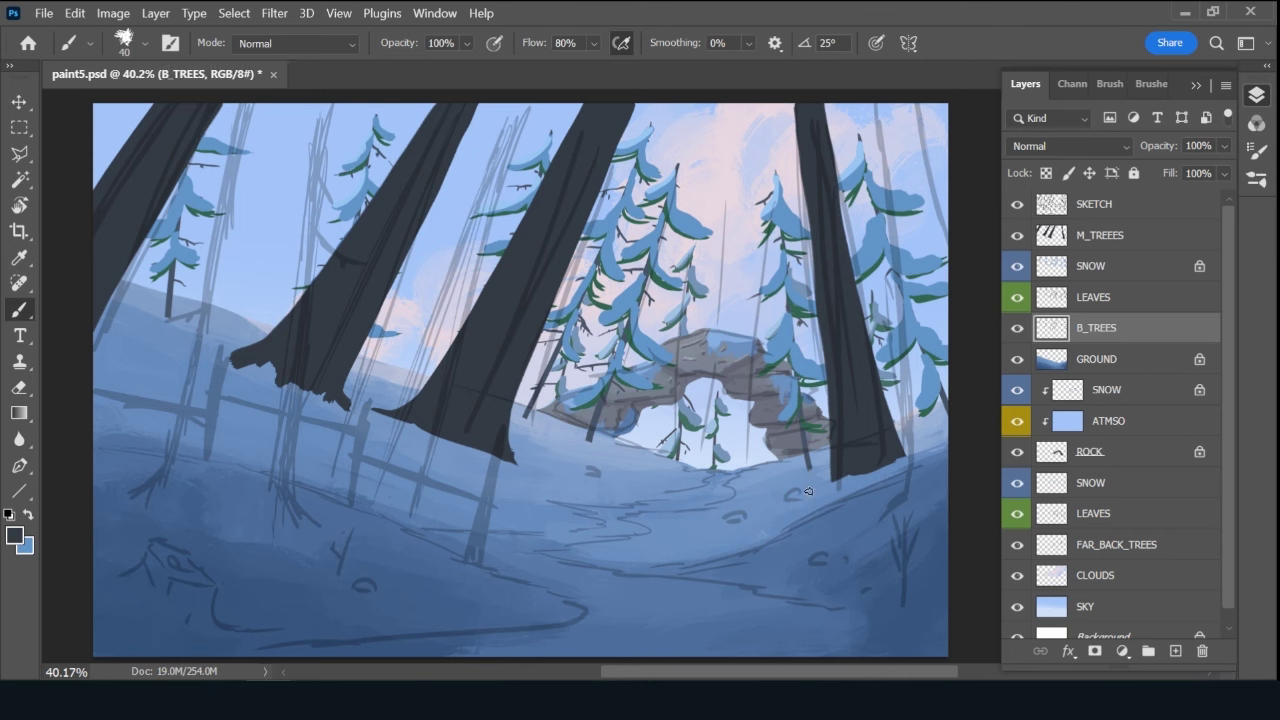
click(1155, 240)
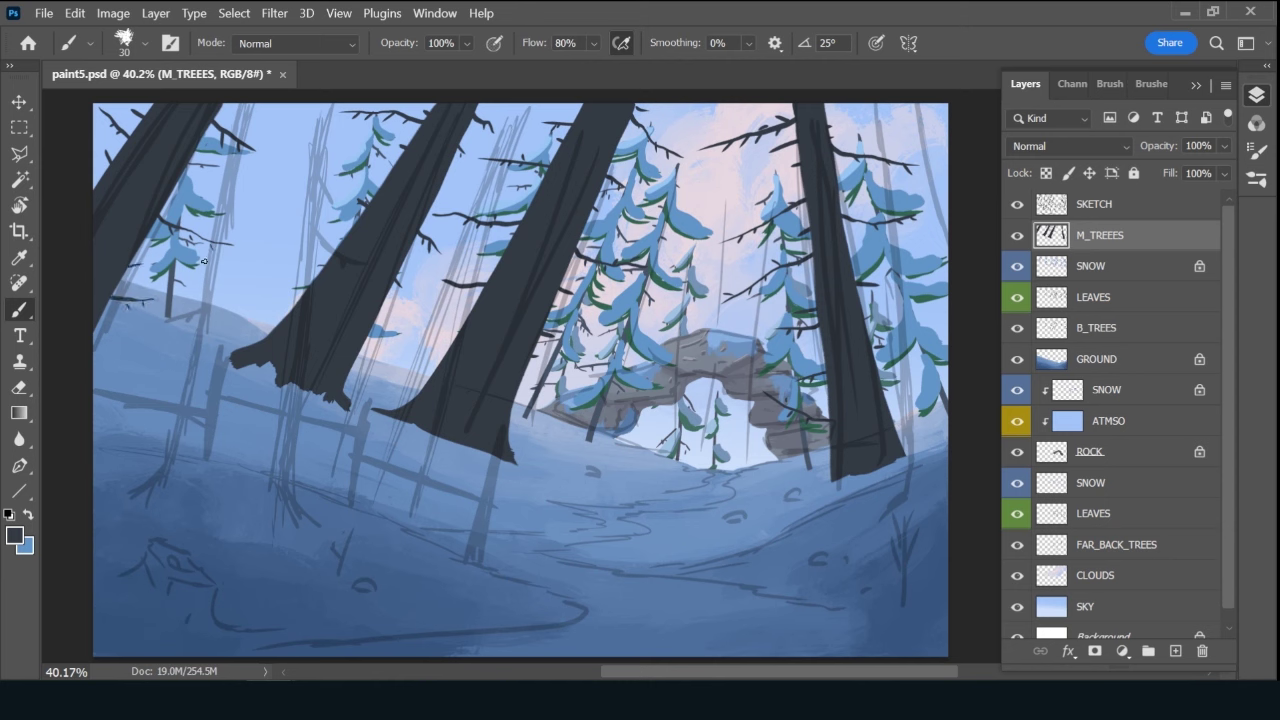
Add a blue-labelled SNOW layer clipped to B_TREES, then swap foreground and background colours.
click(1145, 338)
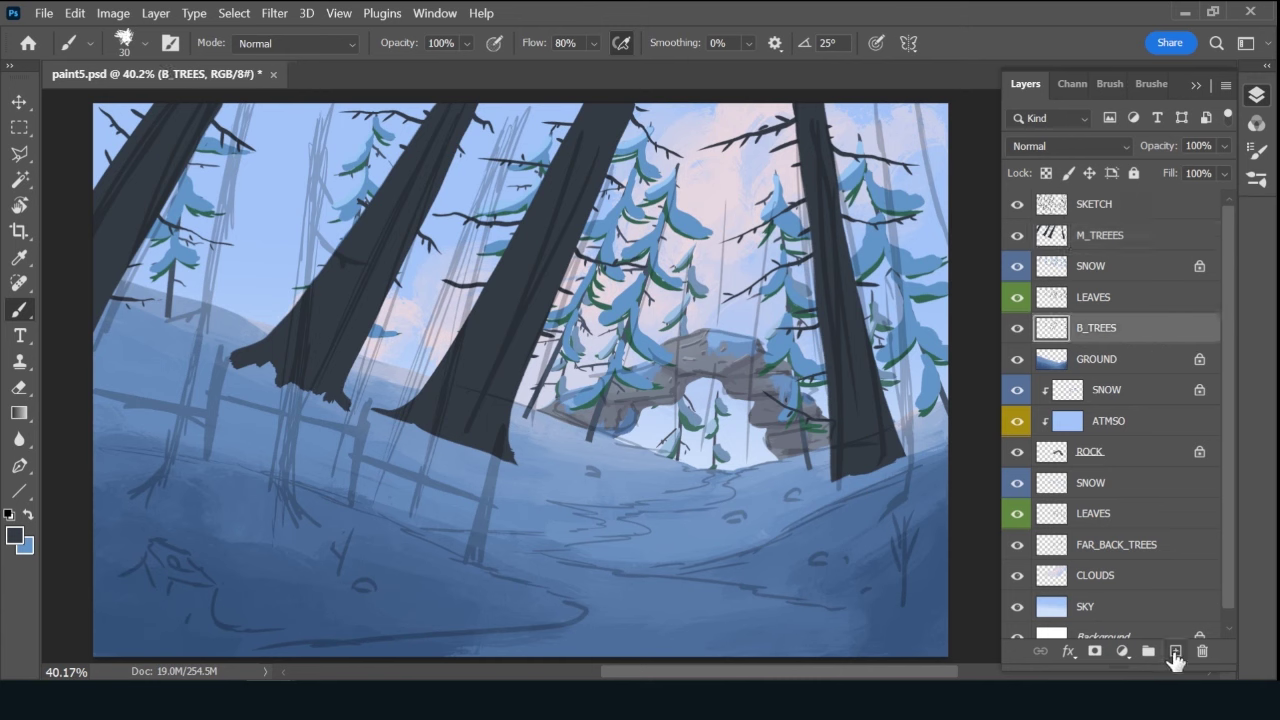
click(1174, 652)
alt+click(1110, 343)
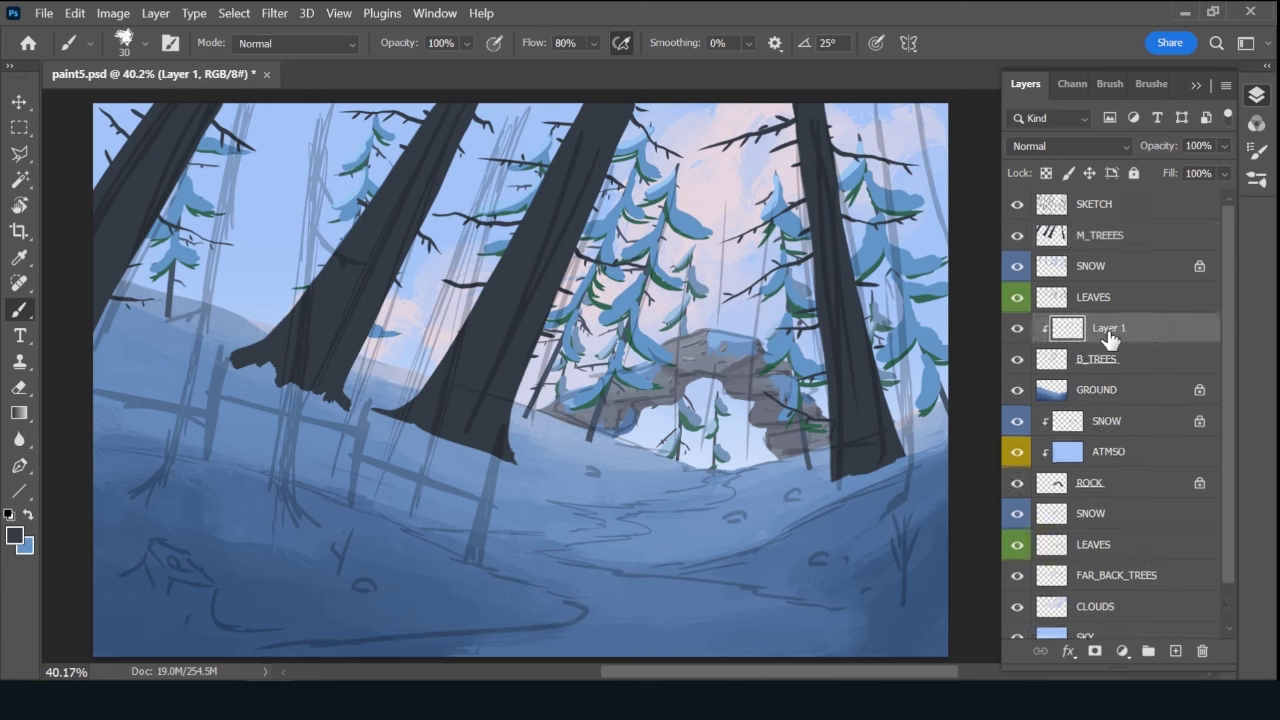
double_click(1108, 330)
text(SNOW)
key(Return)
right_click(1018, 330)
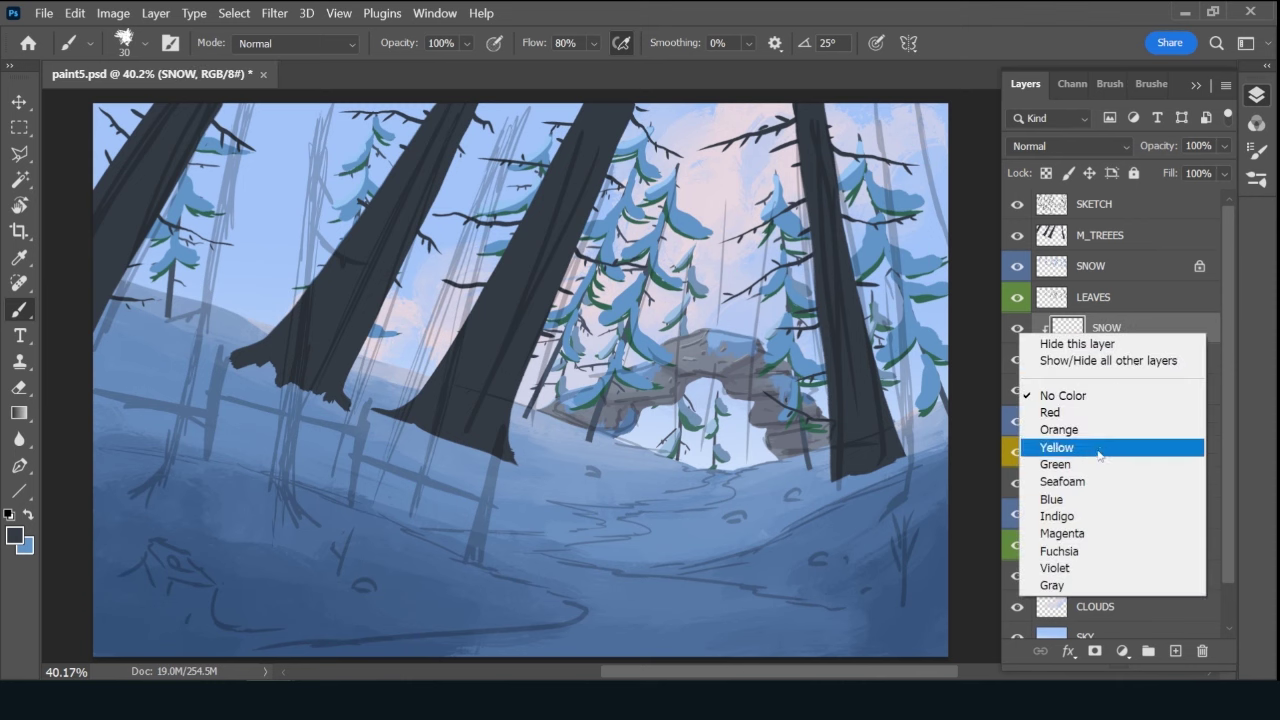
click(1051, 499)
key(x)
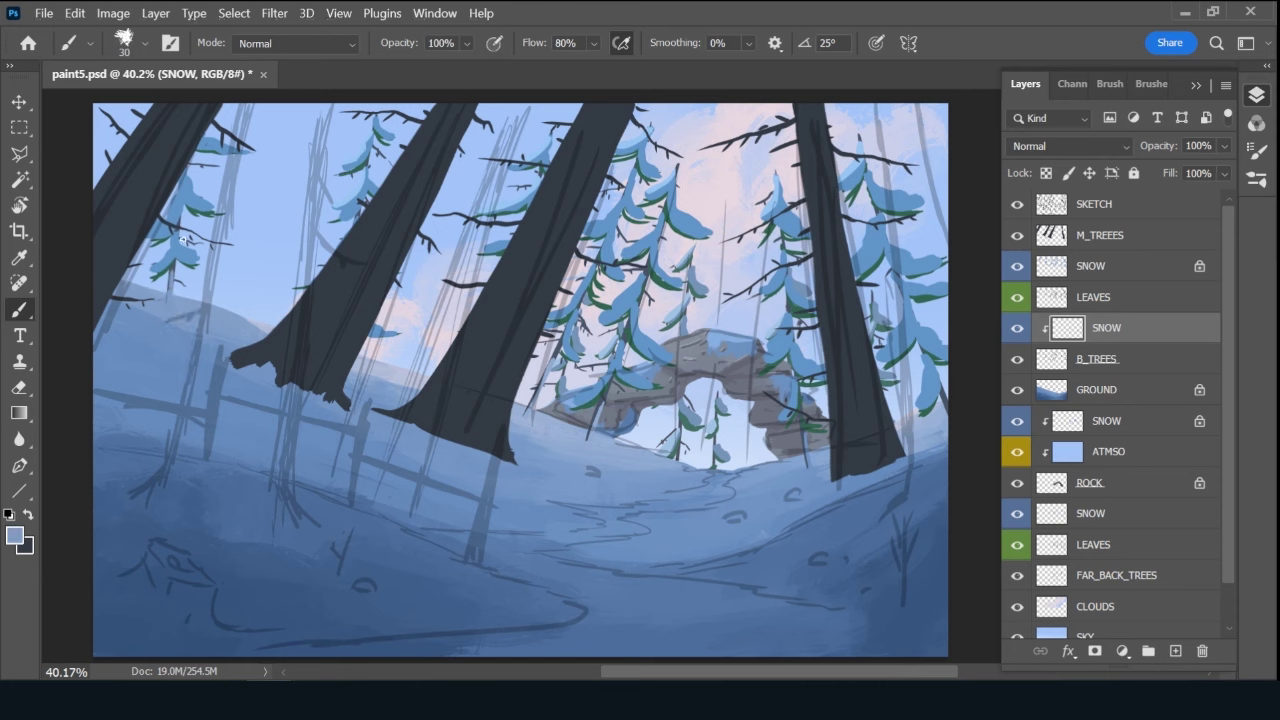
Lock transparent pixels on M_TREEES and switch to the Ink 2 brush at 90 px.
click(1140, 238)
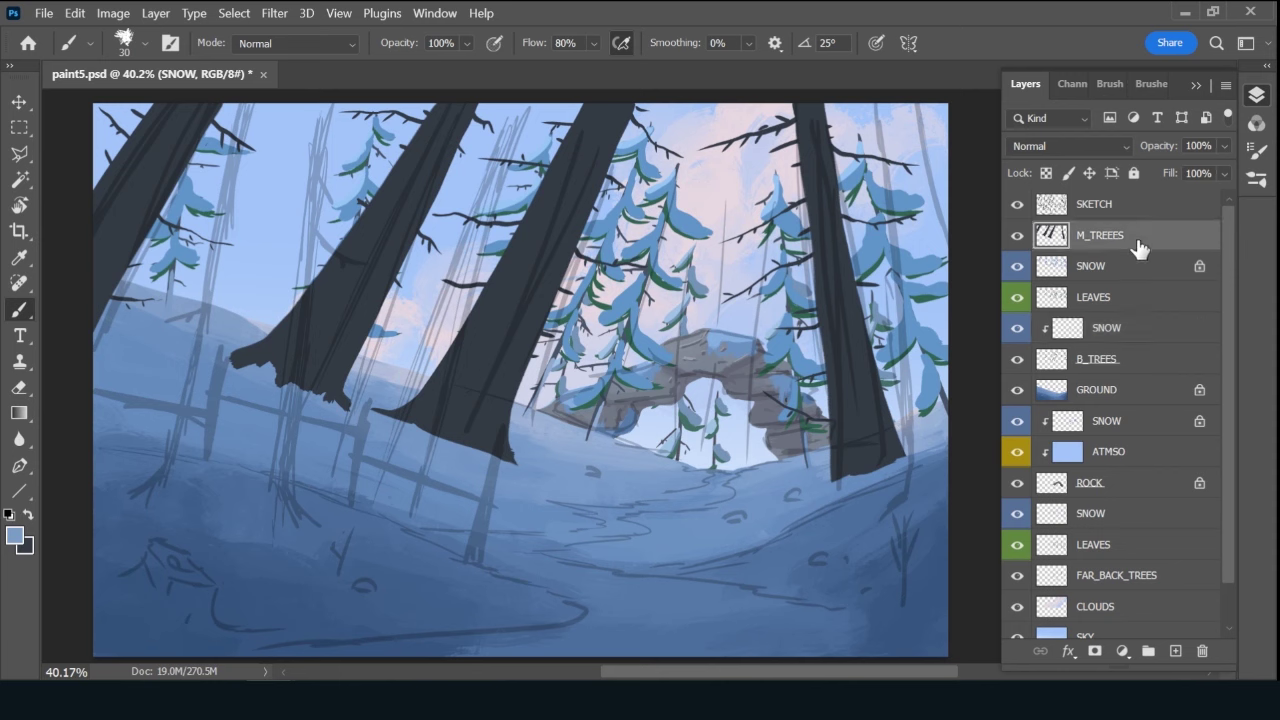
key(slash)
click(1153, 84)
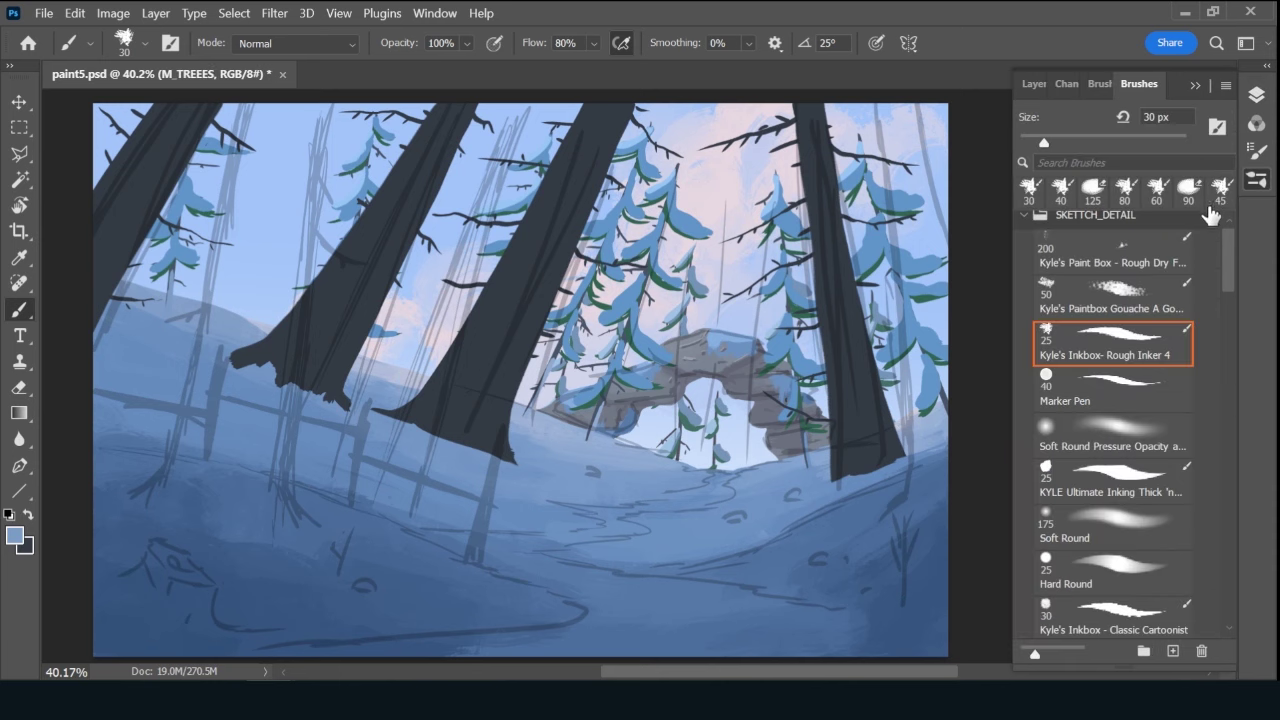
drag(1221, 236, 1220, 361)
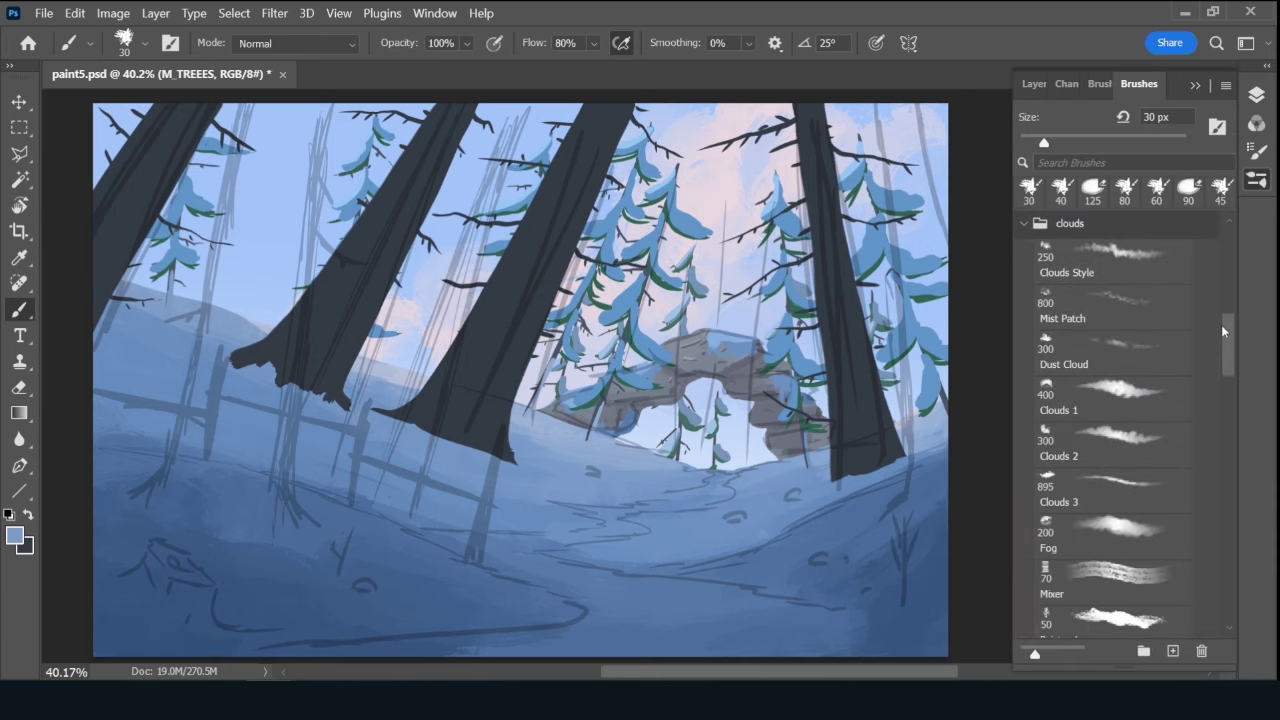
click(1137, 462)
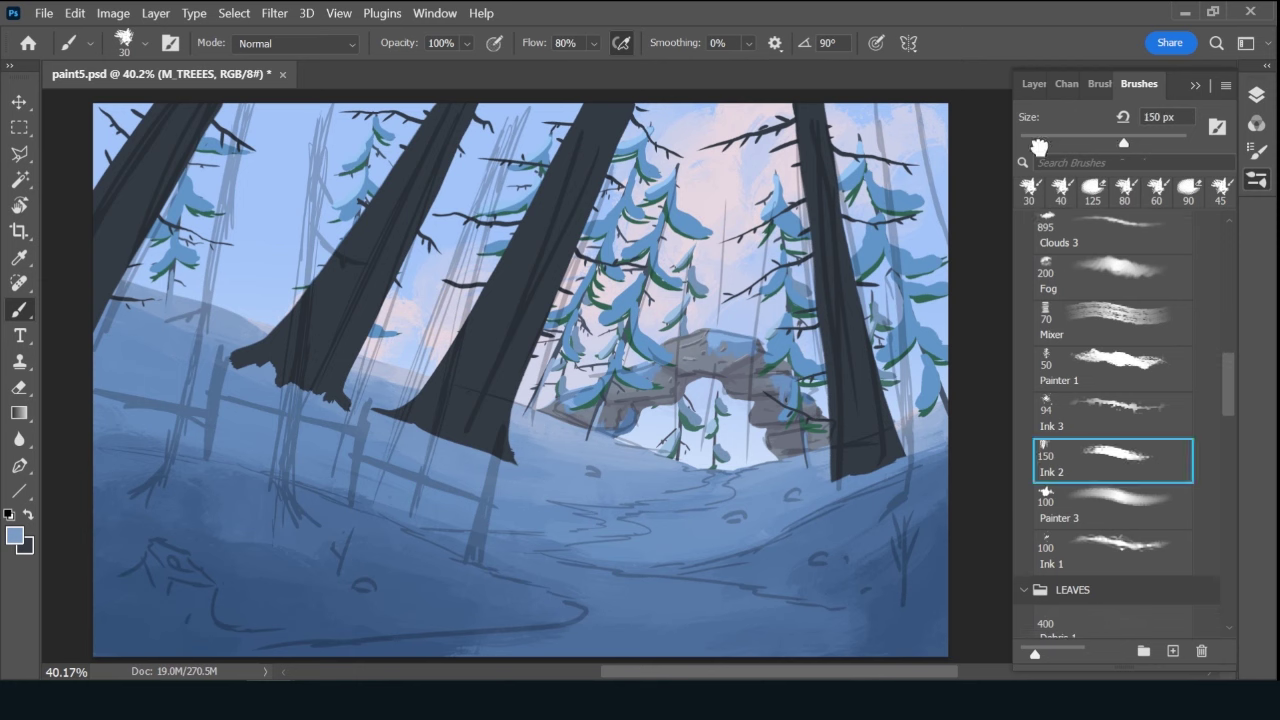
click(1033, 84)
key(bracketleft)
key(bracketleft)
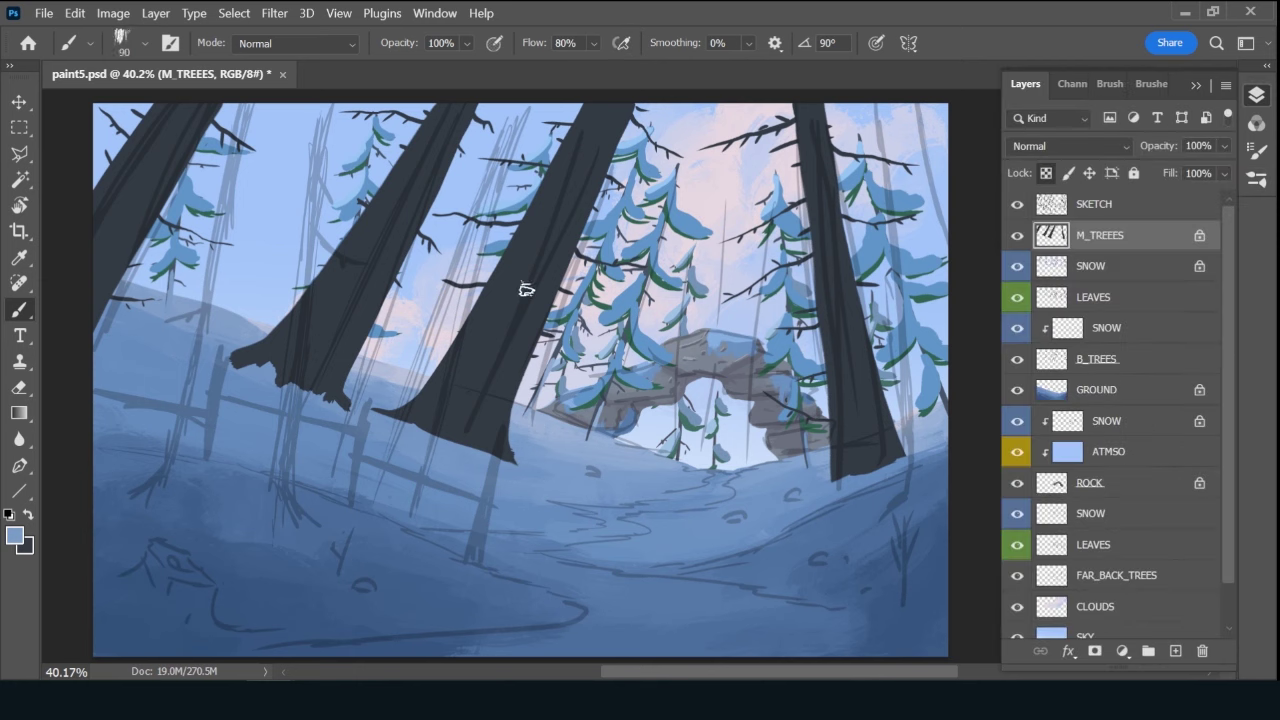
Set the foreground colour to a darker blue-grey 323a44 trunk shade.
click(28, 515)
click(14, 536)
click(497, 318)
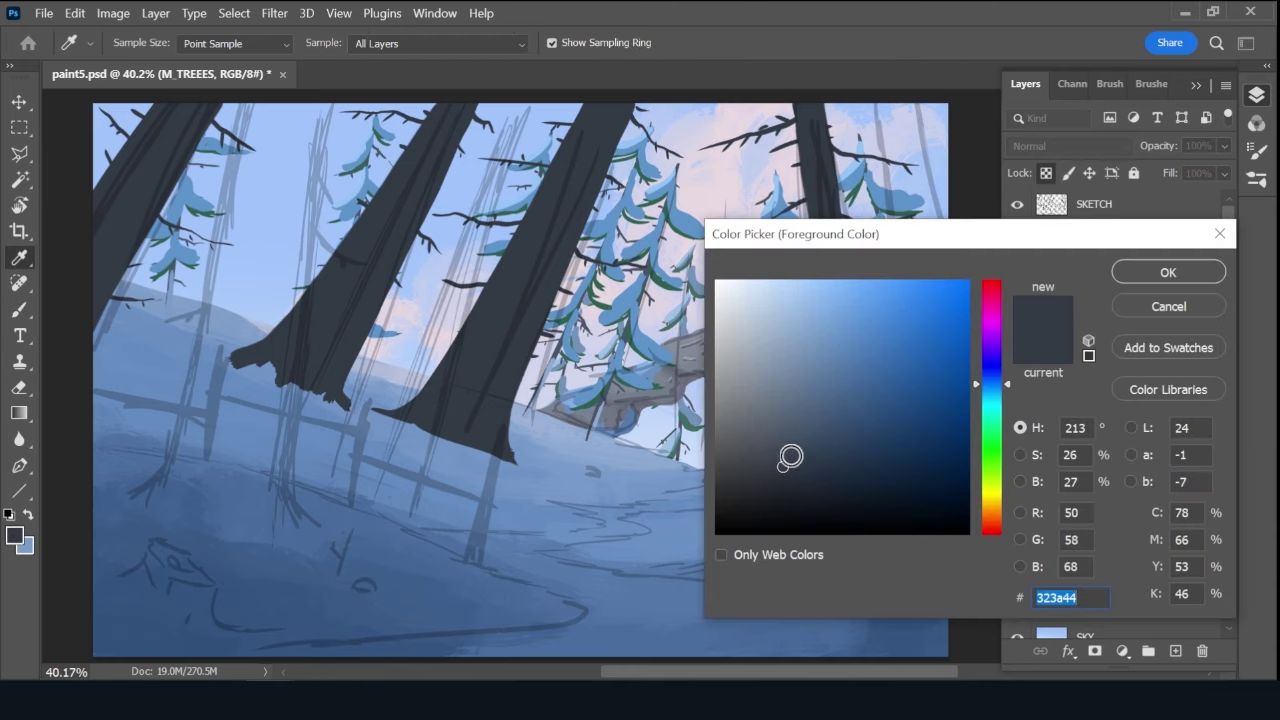
click(801, 484)
click(1161, 275)
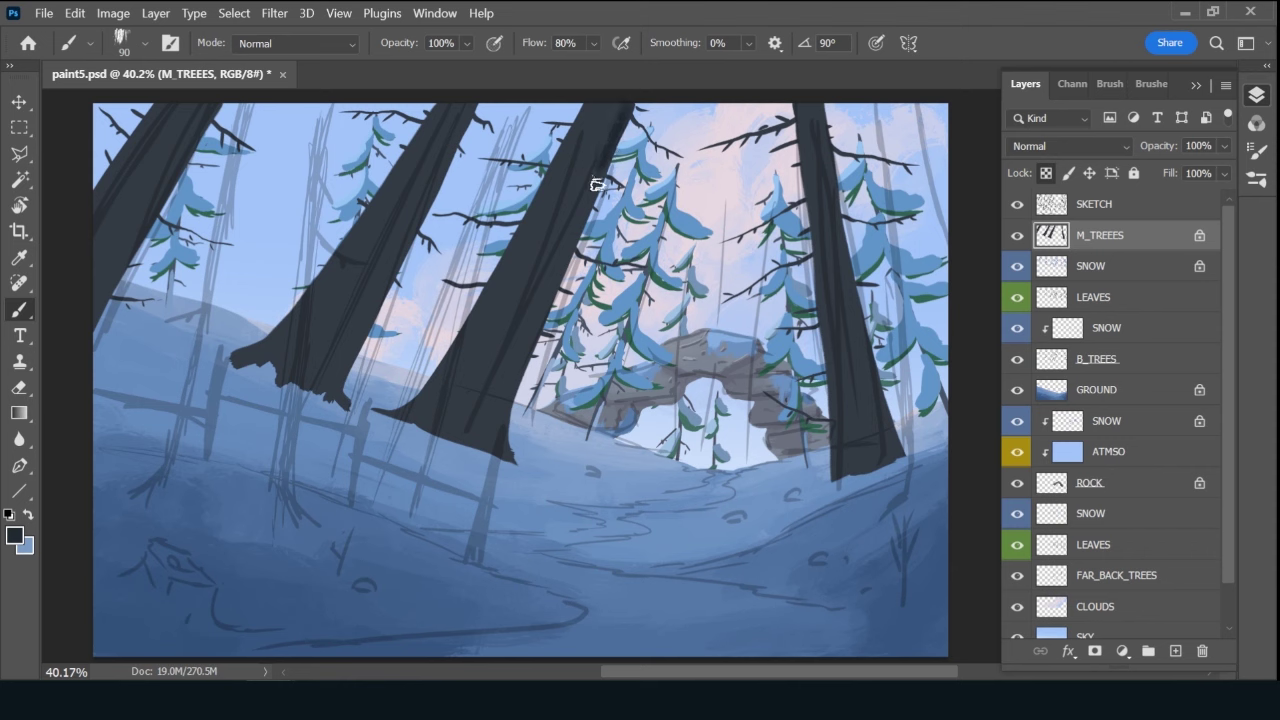
Darken the edges of the middle, right and second trunks with textured strokes.
drag(555, 268, 548, 304)
drag(586, 216, 515, 400)
drag(548, 278, 499, 418)
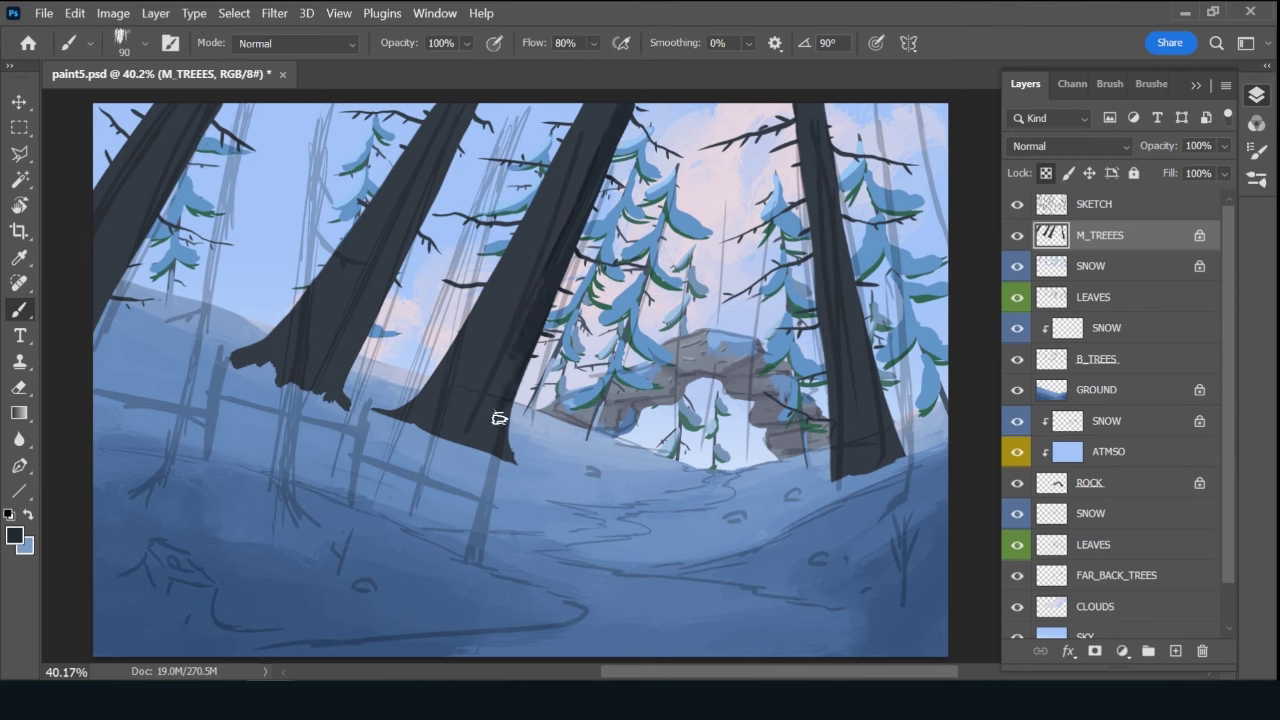
drag(540, 280, 496, 368)
drag(820, 104, 843, 217)
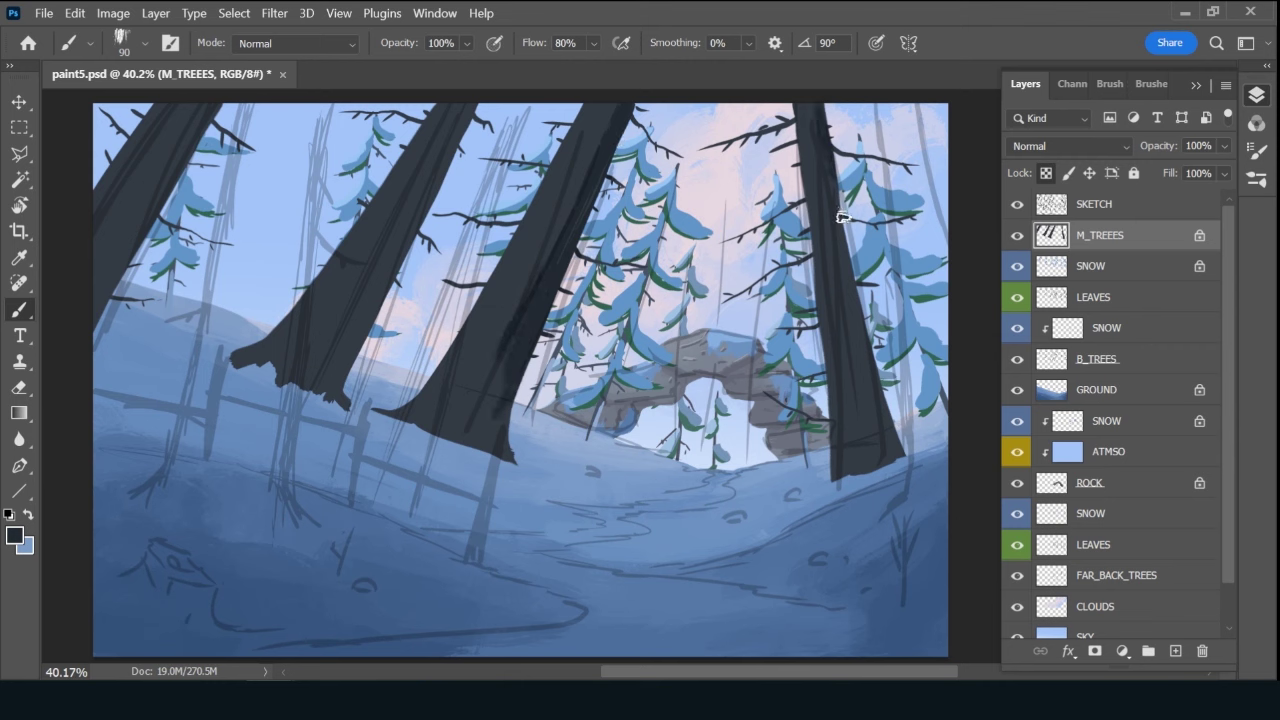
drag(822, 108, 862, 305)
mouse_move(468, 110)
mouse_down()
mouse_move(425, 218)
mouse_move(334, 371)
mouse_up()
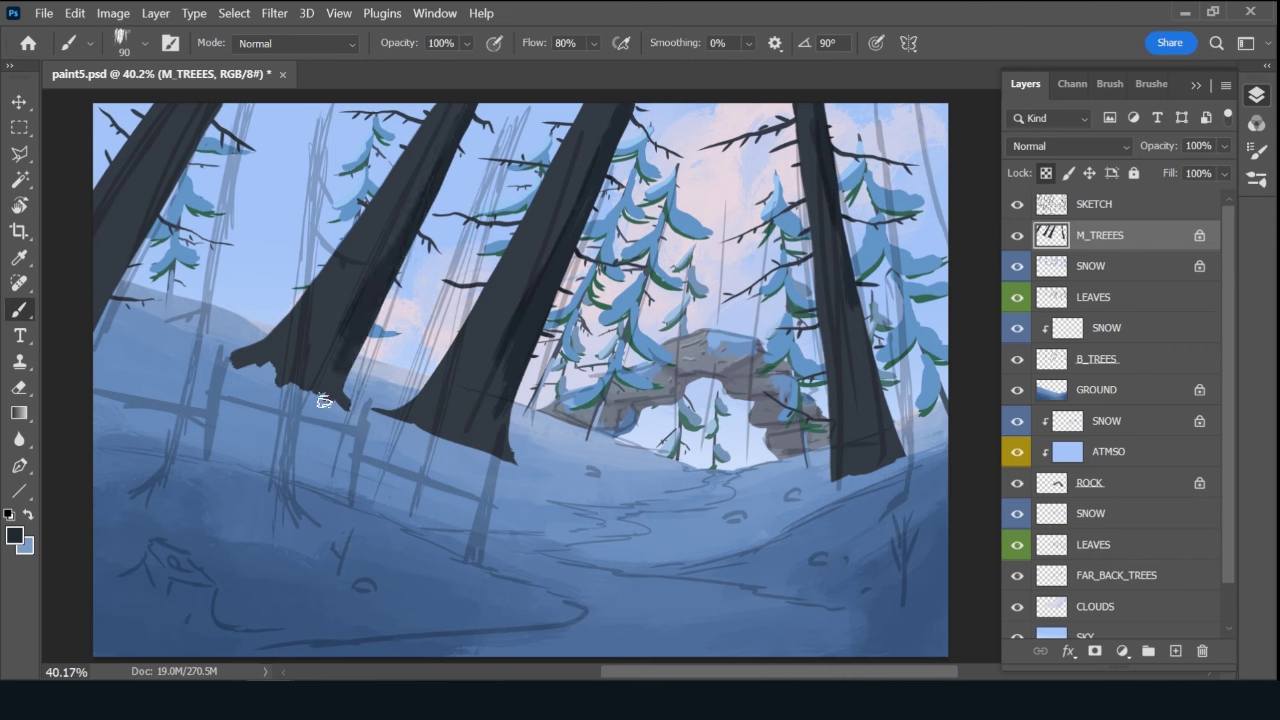
Shade the leftmost trunk with a 150 px brush and touch up the right and middle trunks.
drag(208, 103, 100, 315)
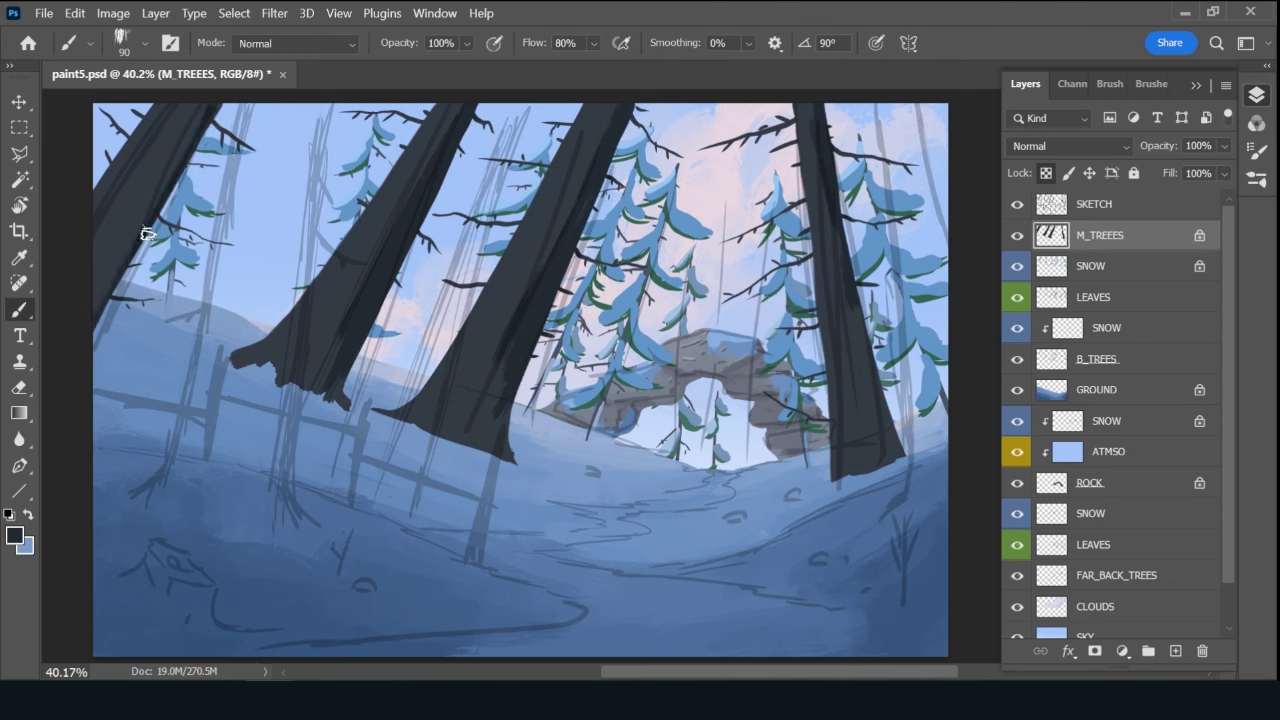
key(bracketright)
key(bracketright)
key(bracketright)
drag(208, 123, 80, 326)
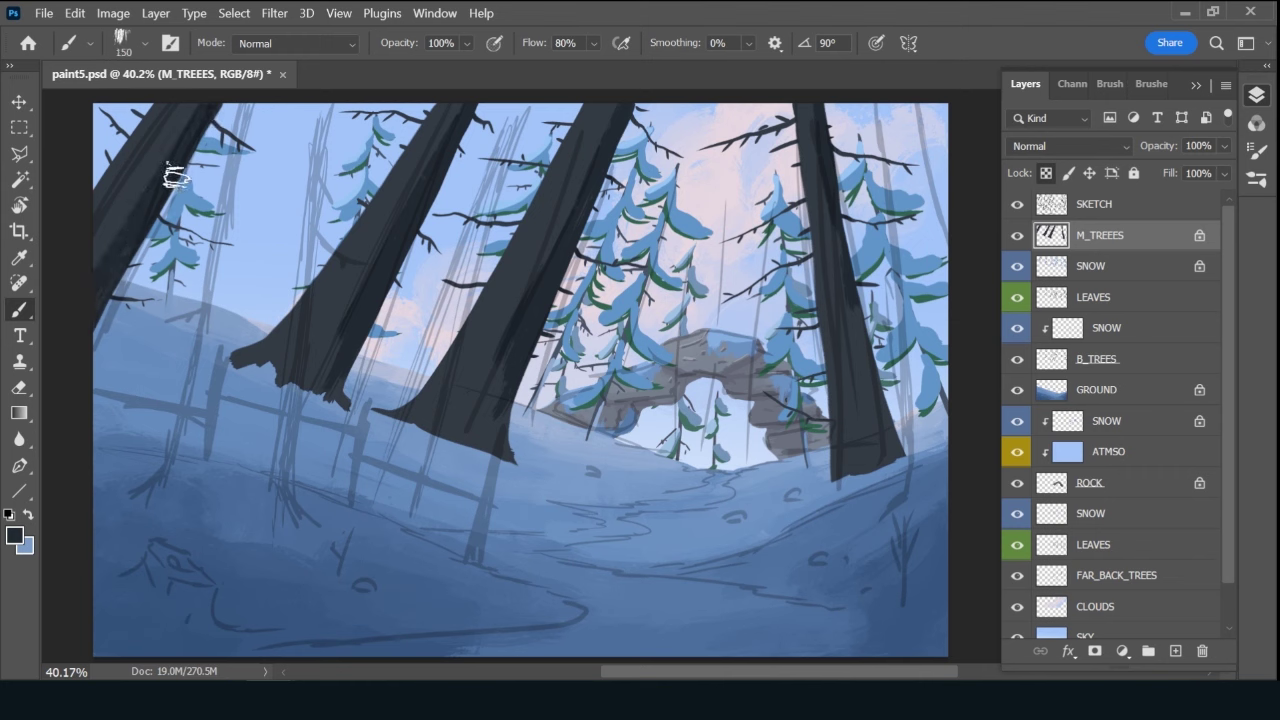
drag(217, 86, 41, 395)
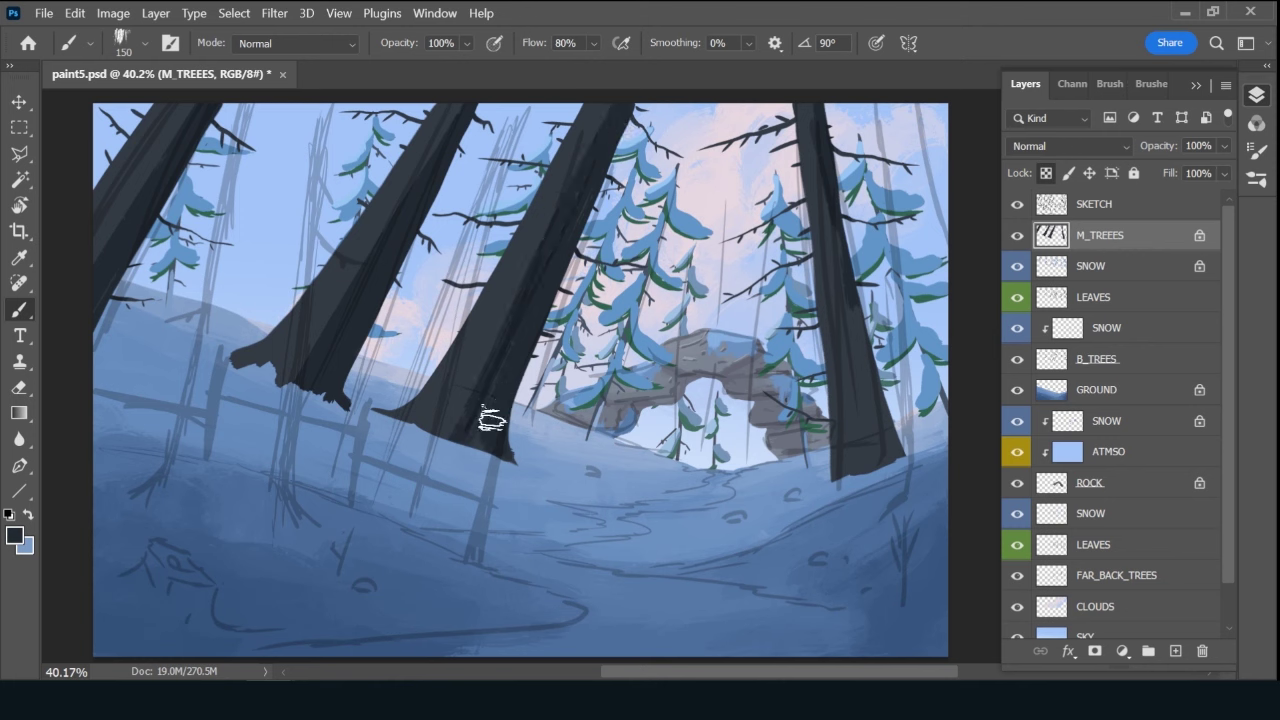
drag(838, 212, 846, 322)
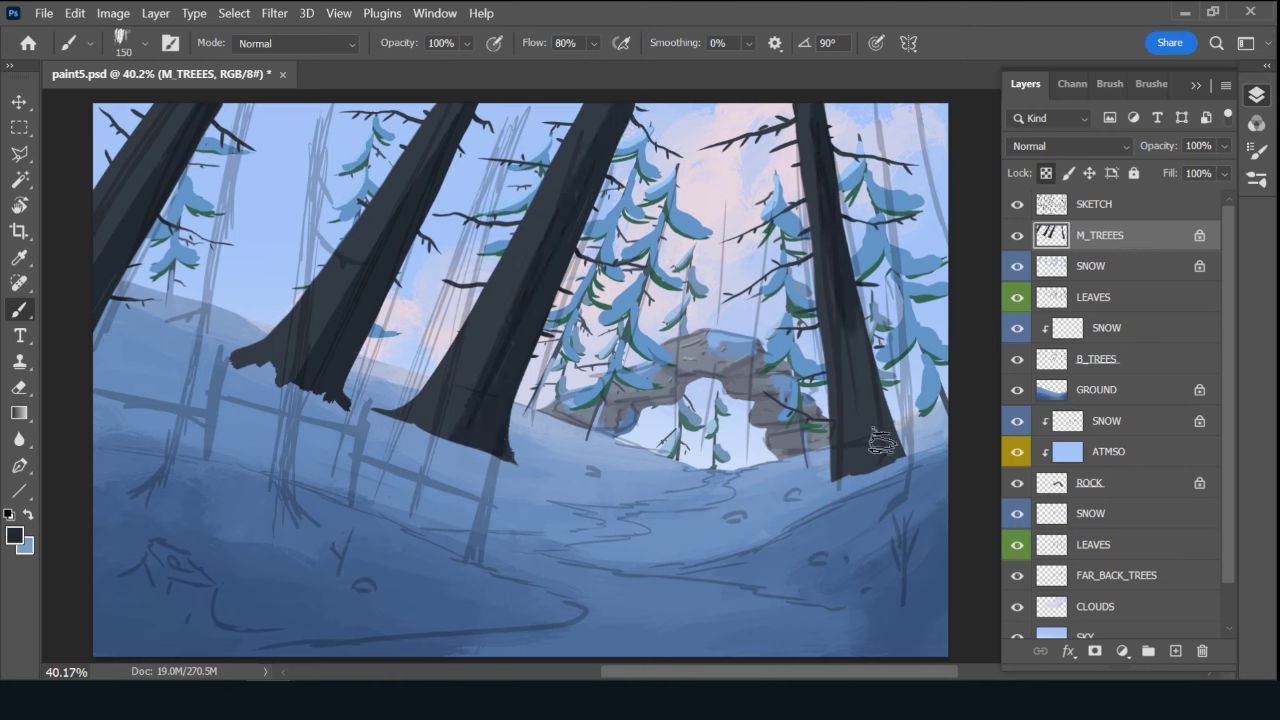
drag(880, 440, 884, 455)
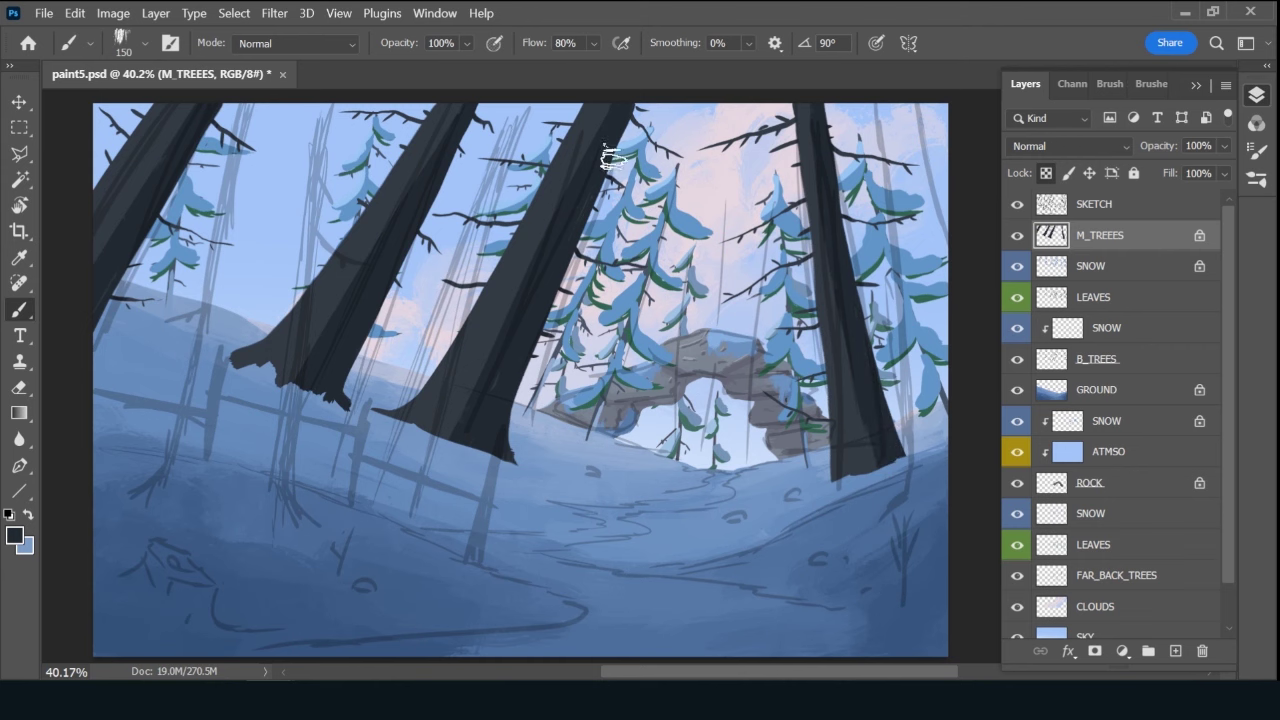
drag(613, 158, 613, 113)
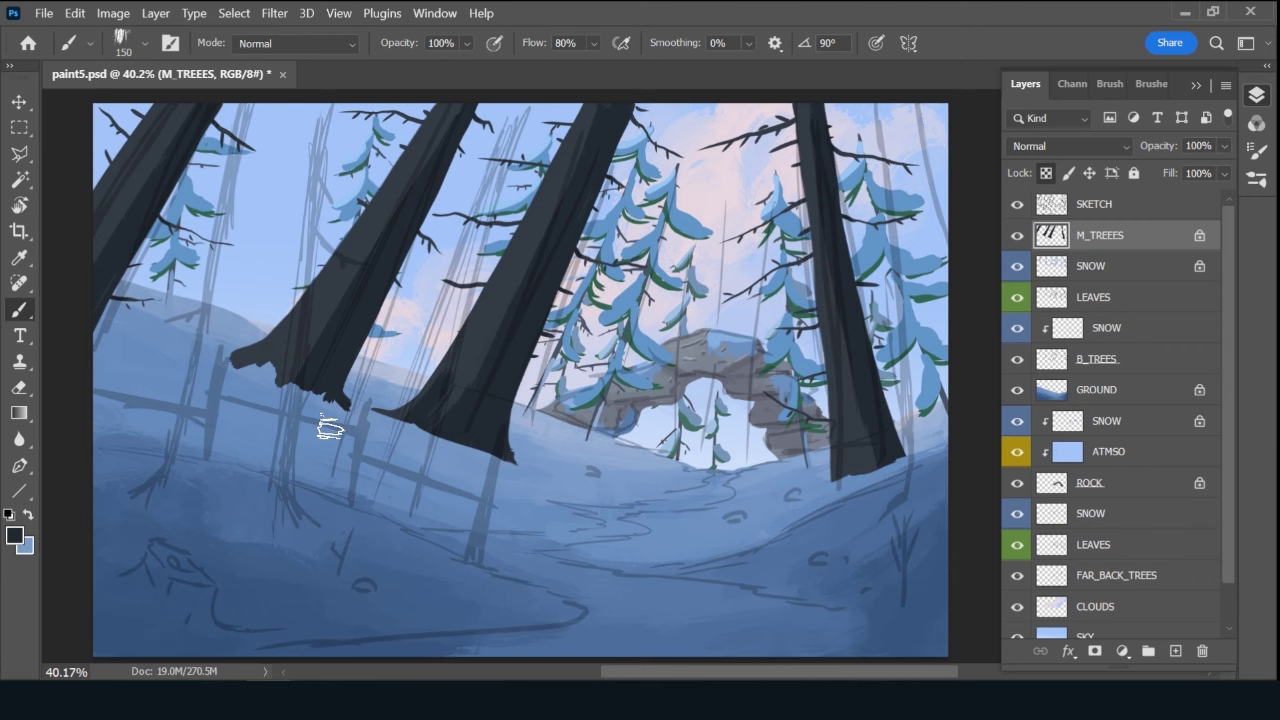
drag(80, 310, 187, 114)
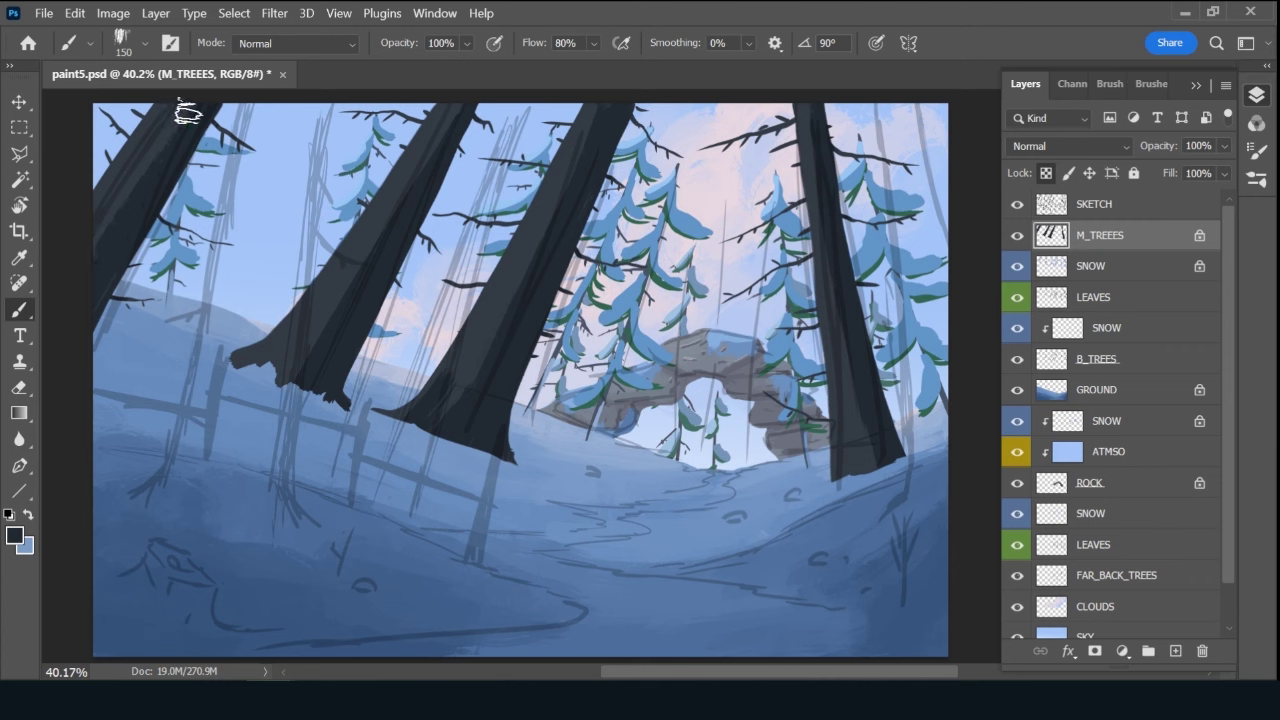
drag(95, 292, 104, 302)
Resample the dark trunk colour with a 100 px brush and hide the SKETCH layer.
key(x)
key(x)
key(x)
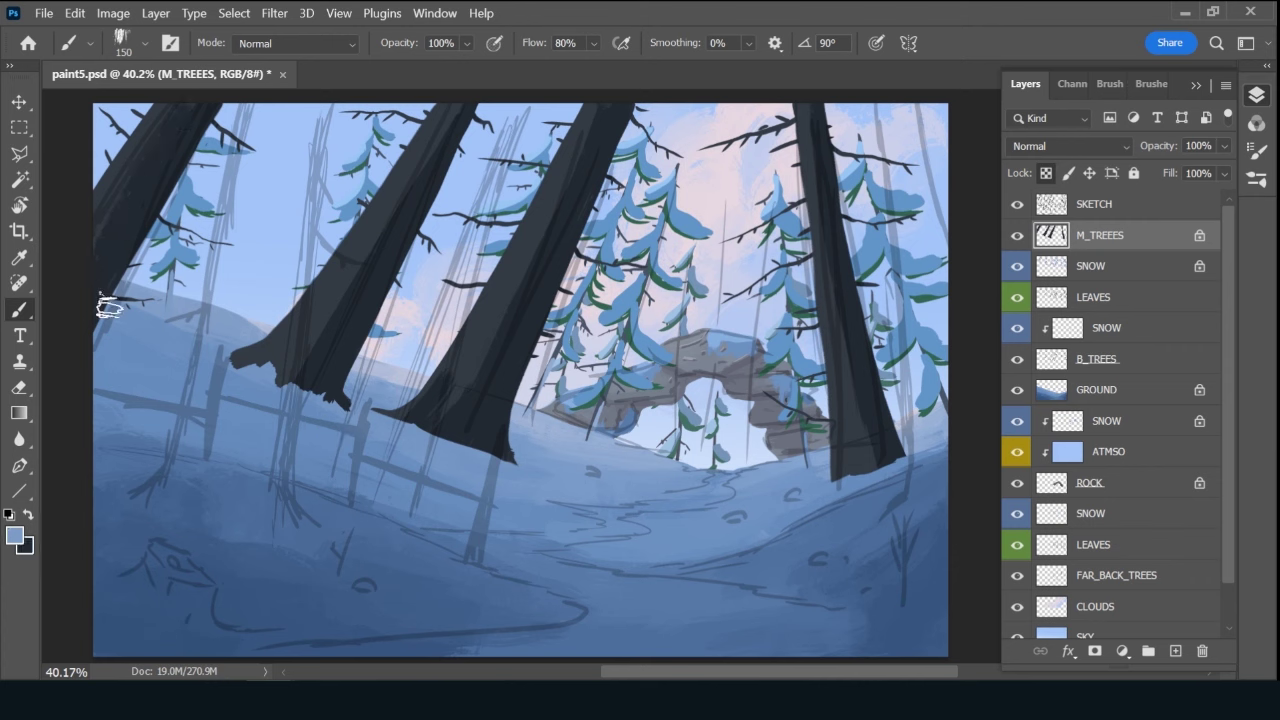
key(bracketleft)
key(bracketleft)
key(alt)
alt+click(134, 143)
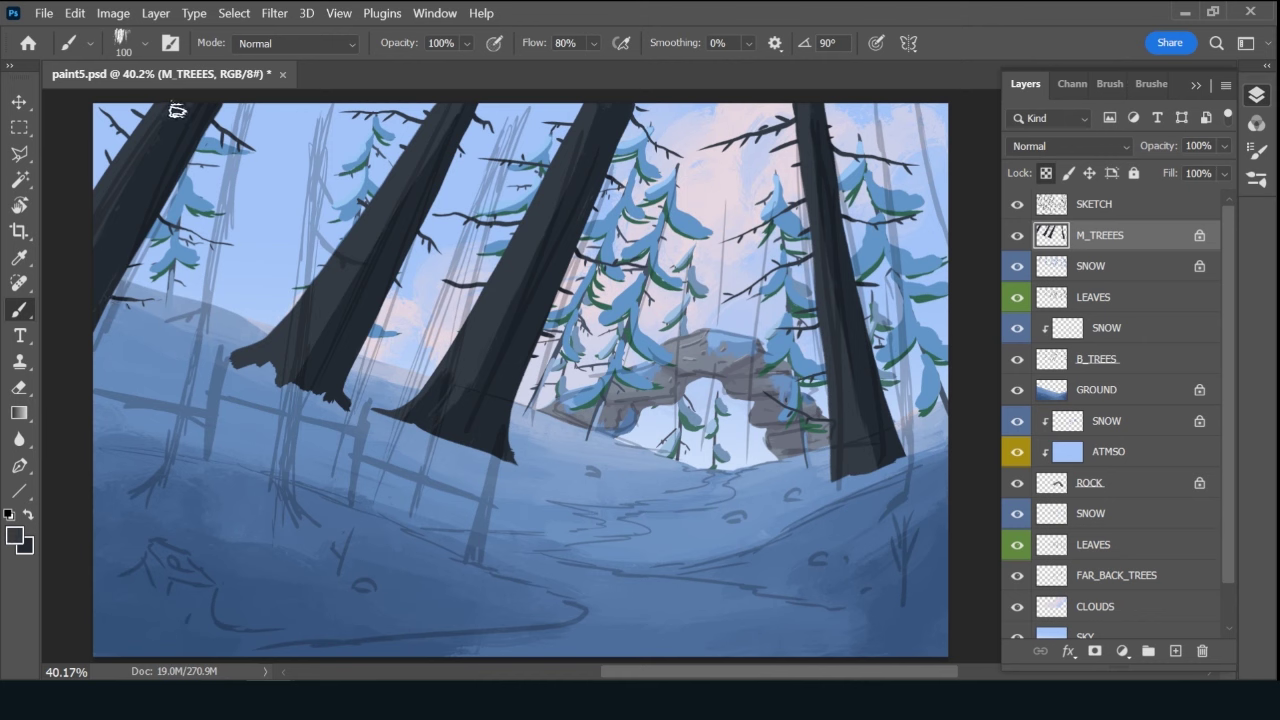
alt+click(126, 205)
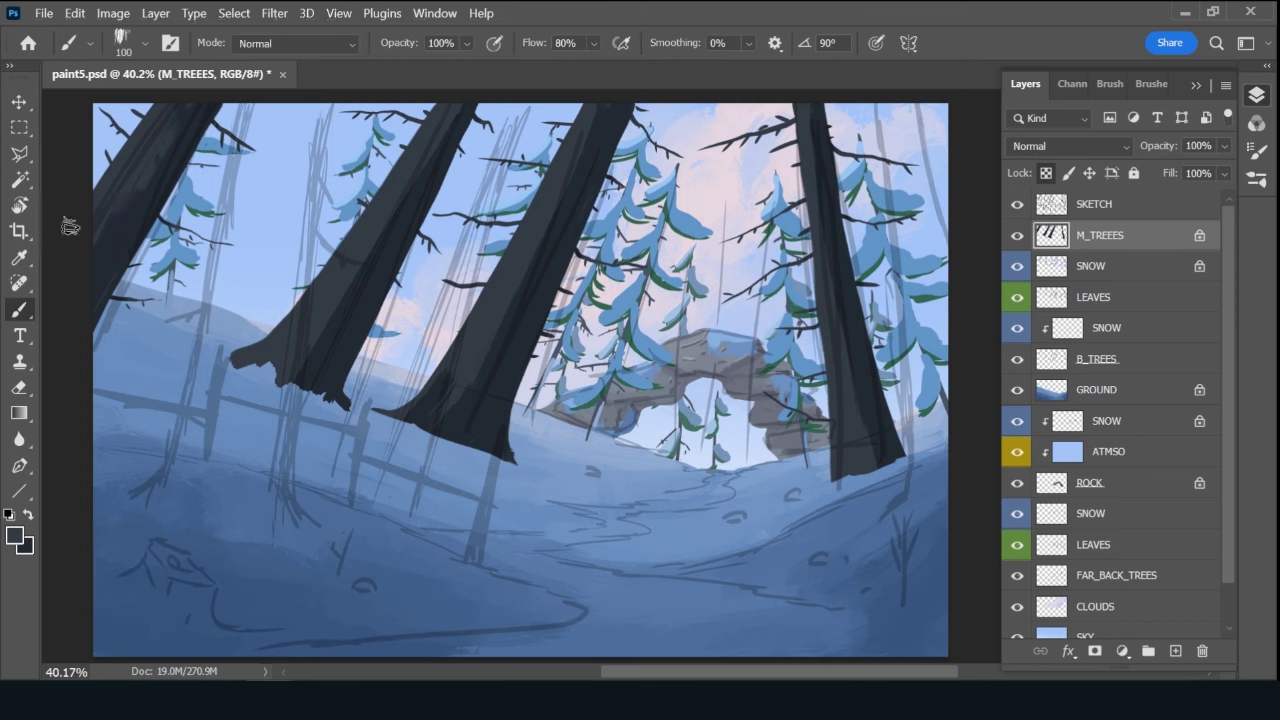
click(1017, 204)
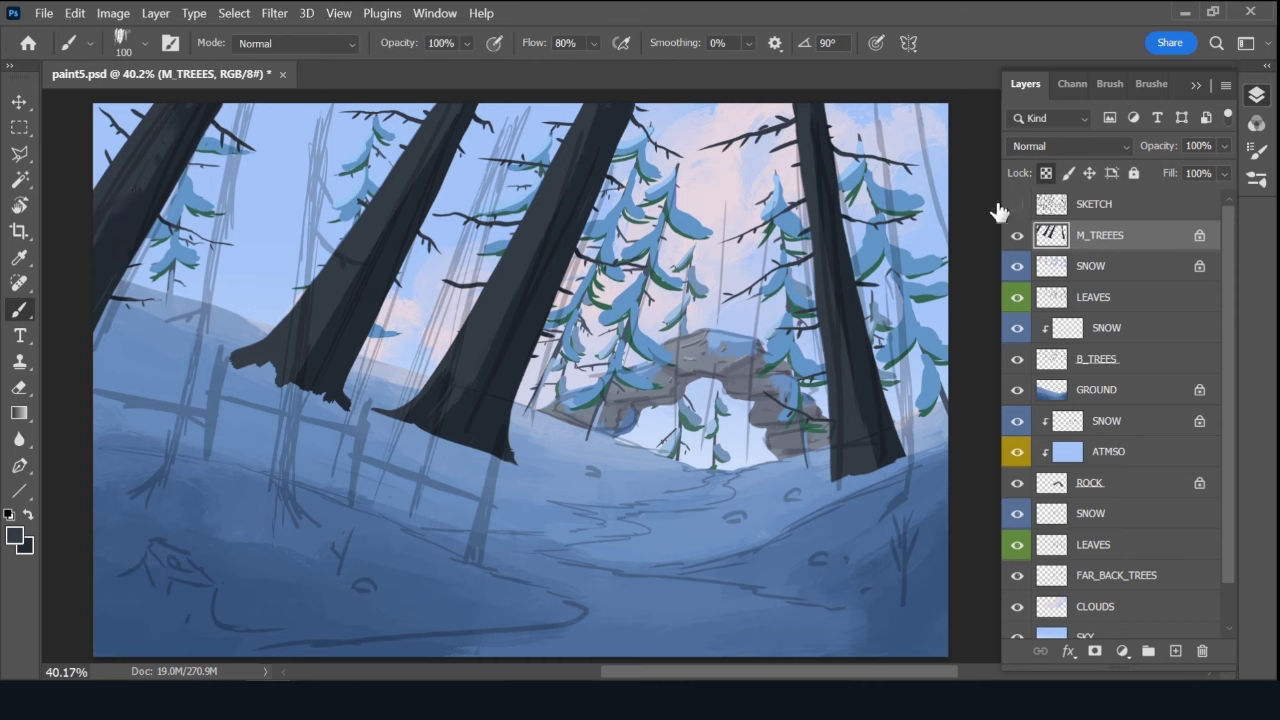
Sample dark trunk colours and widen the middle trunk's left edge with dark paint.
alt+click(177, 126)
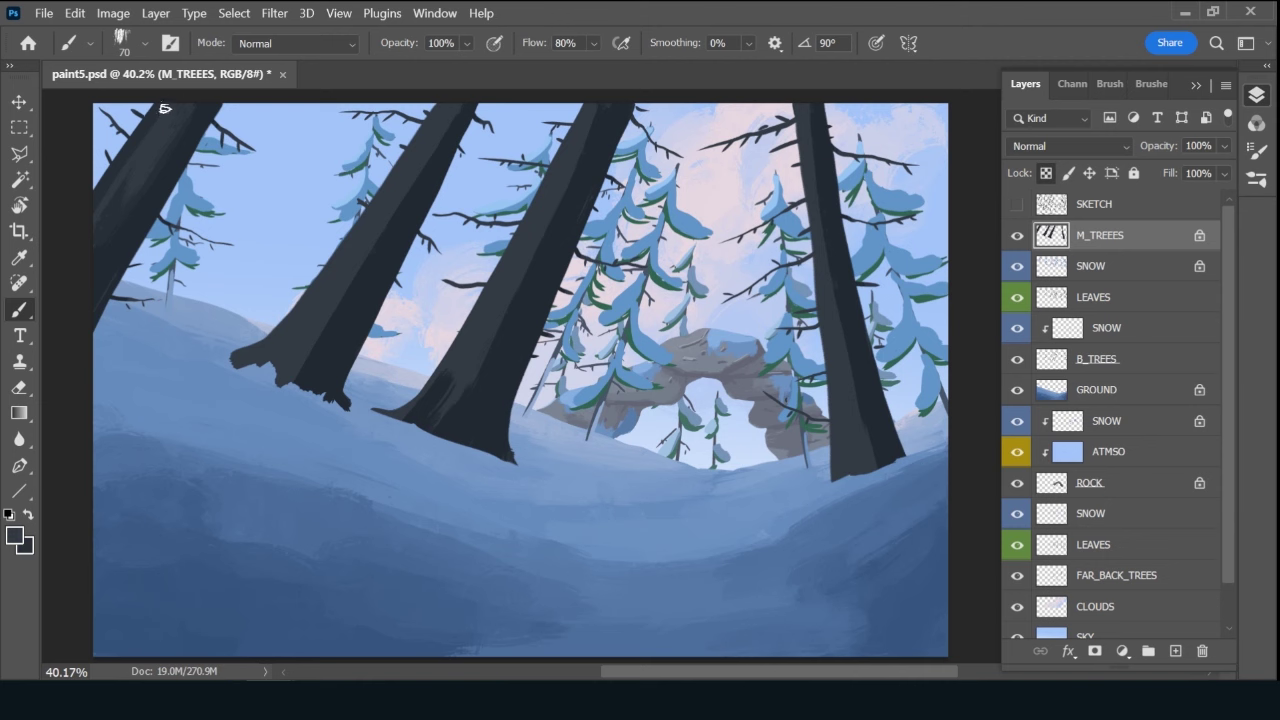
alt+click(140, 194)
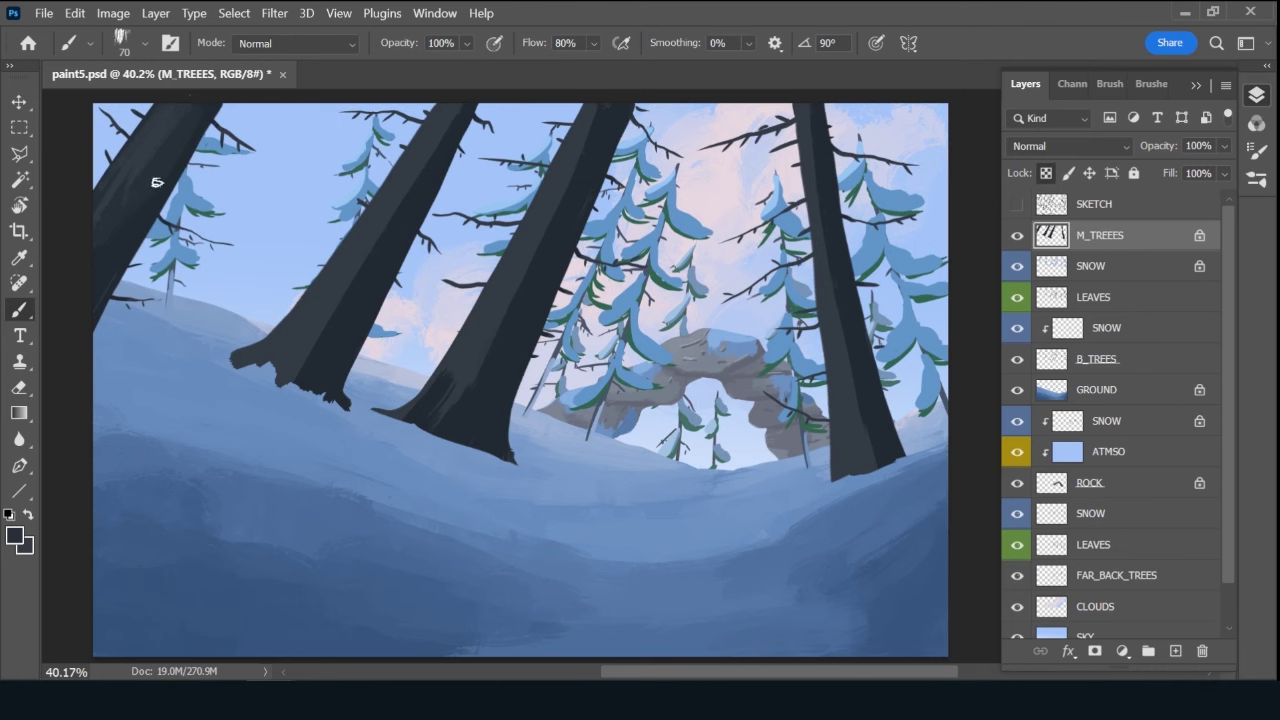
alt+click(130, 250)
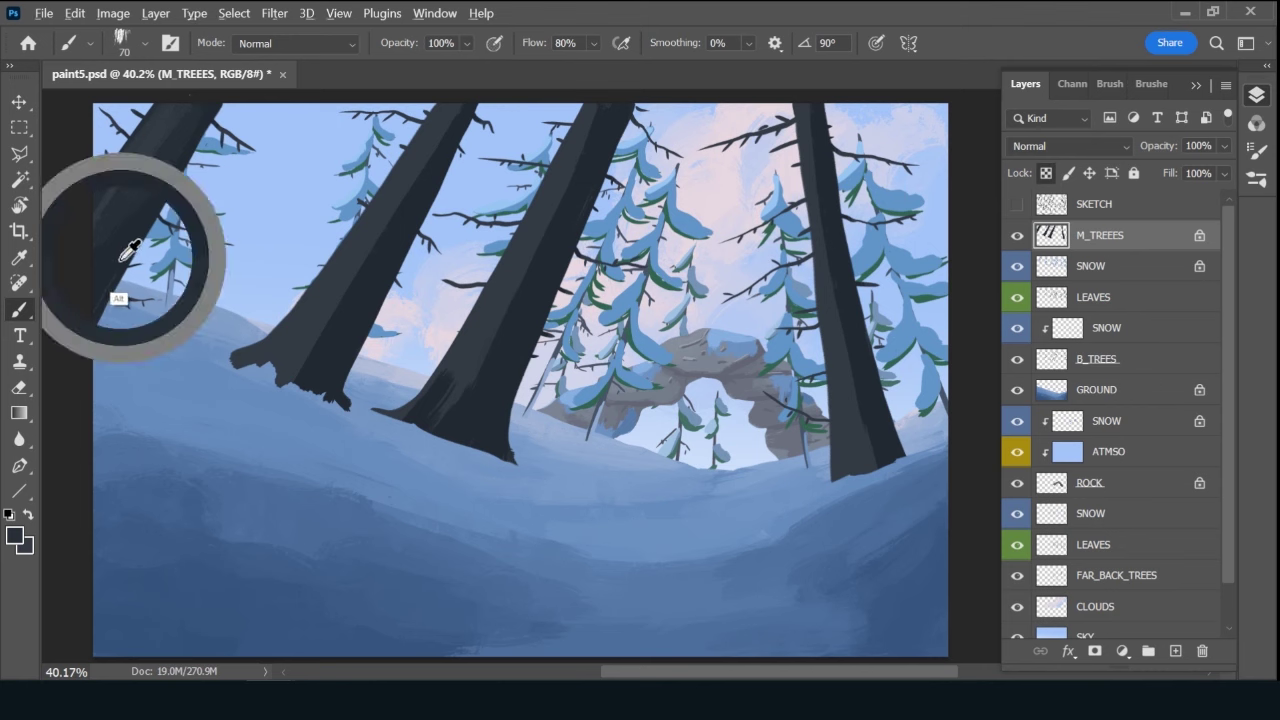
alt+click(150, 186)
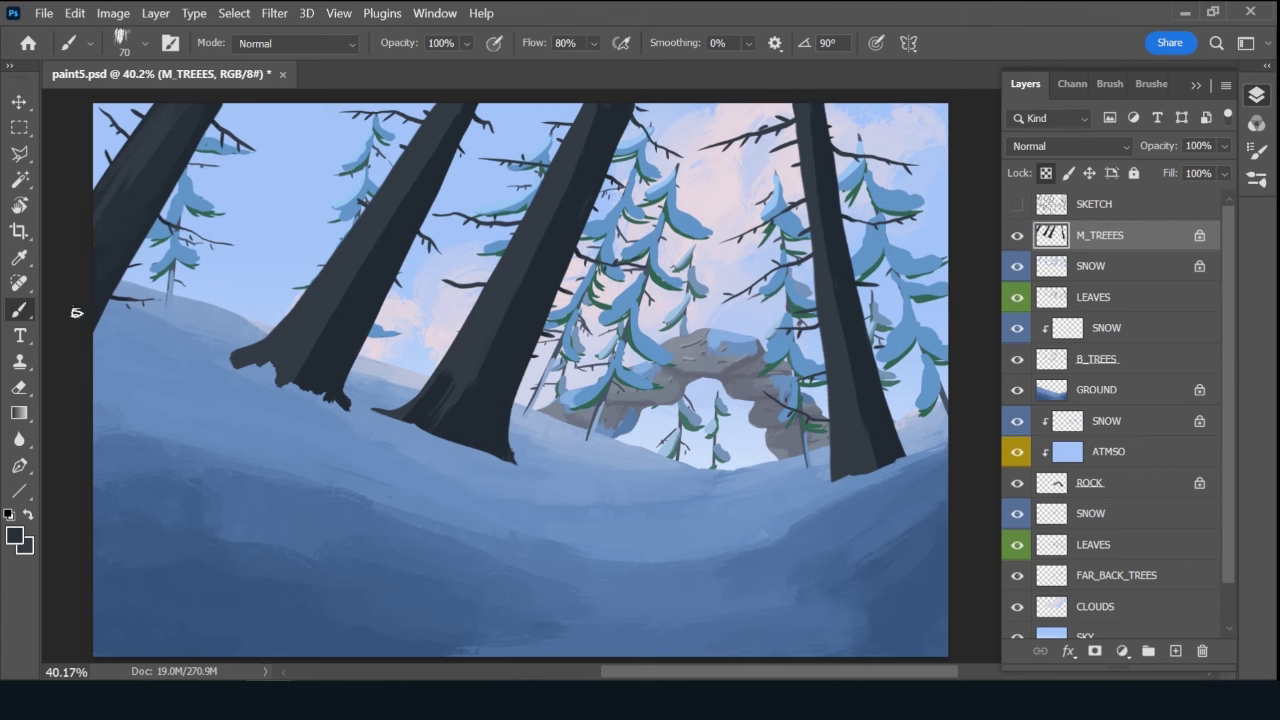
alt+click(157, 167)
alt+click(362, 243)
alt+click(152, 198)
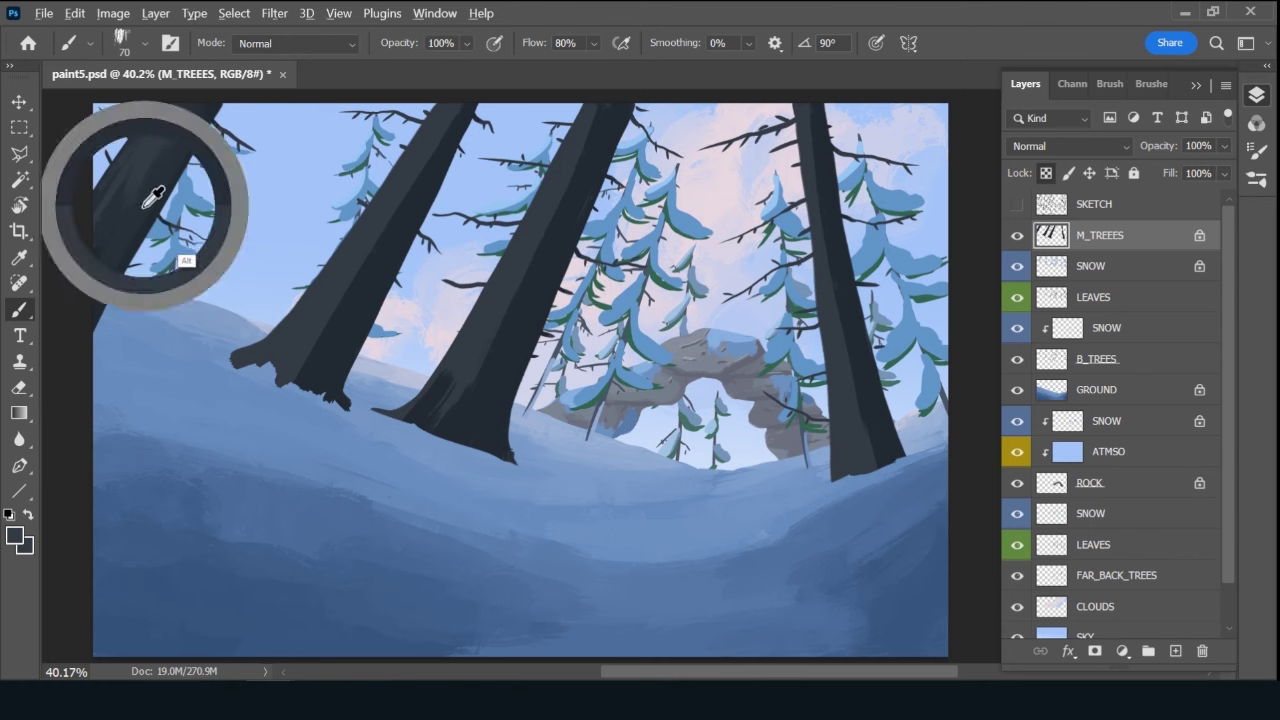
drag(287, 333, 337, 257)
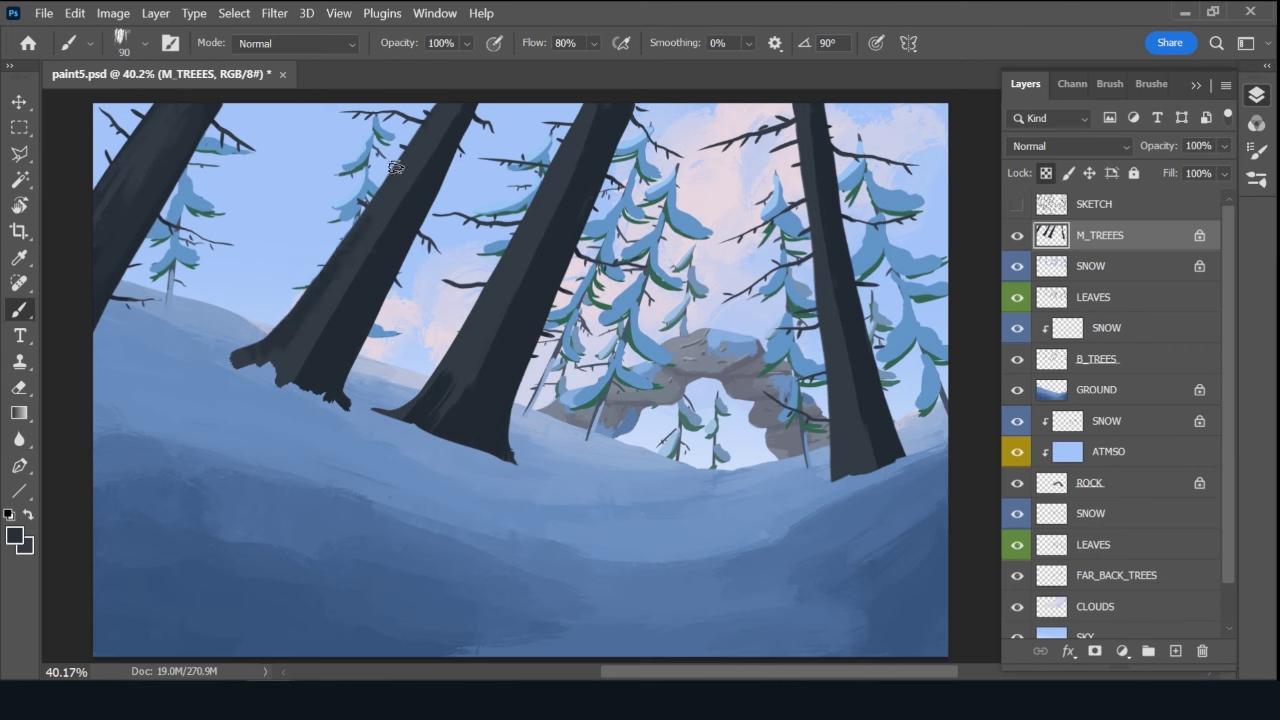
With an 80 px brush, shade the left edges of the middle and right trunks.
key(bracketleft)
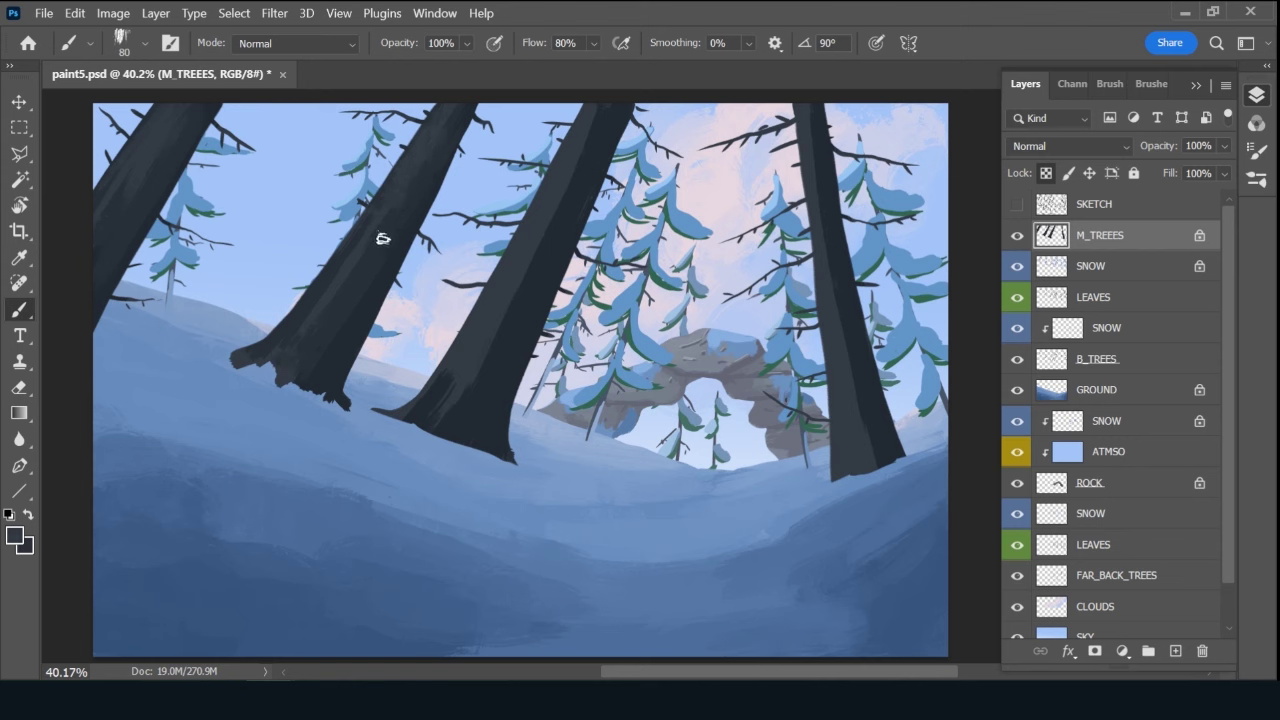
alt+click(338, 263)
alt+click(584, 133)
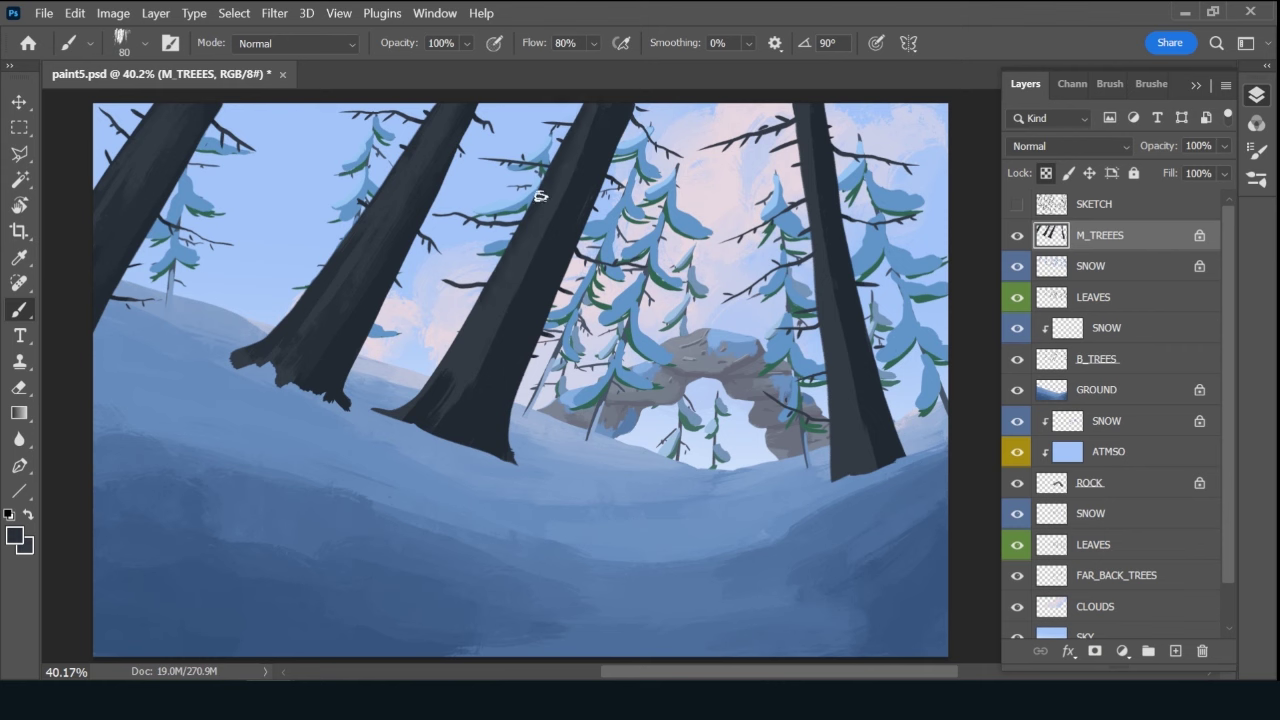
mouse_move(452, 360)
mouse_down()
mouse_move(472, 316)
mouse_move(414, 394)
mouse_up()
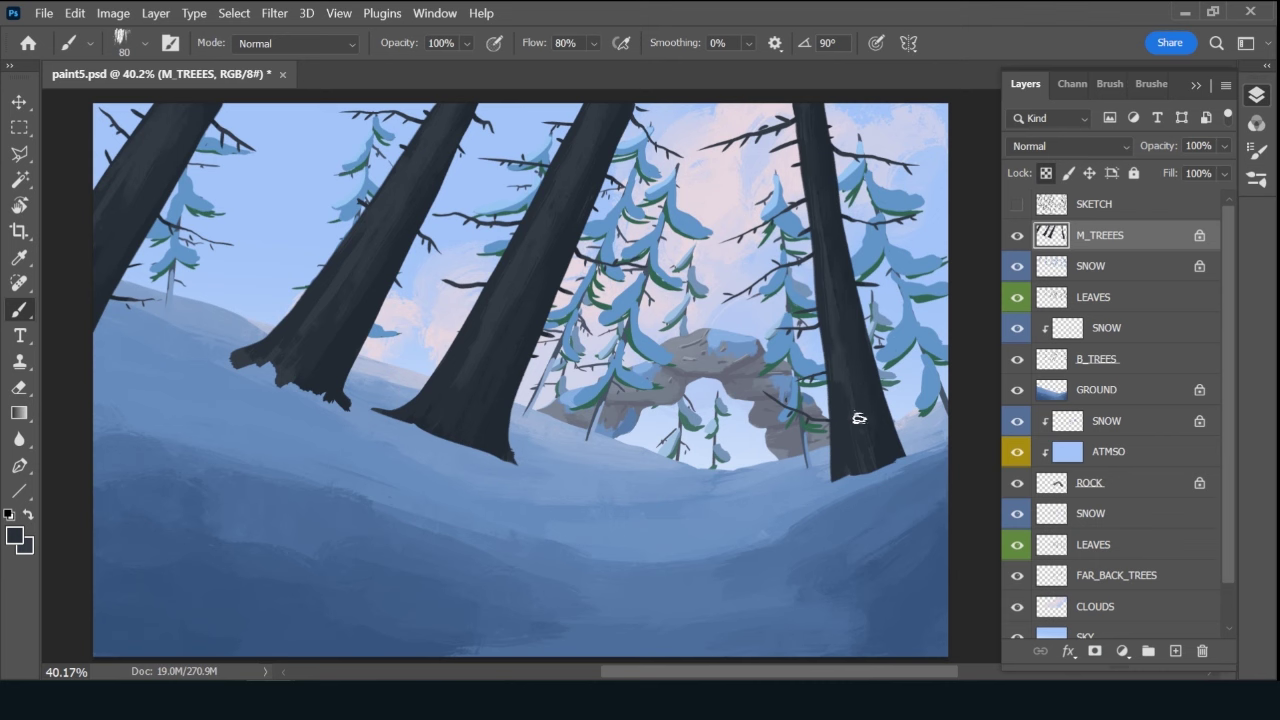
drag(830, 312, 840, 382)
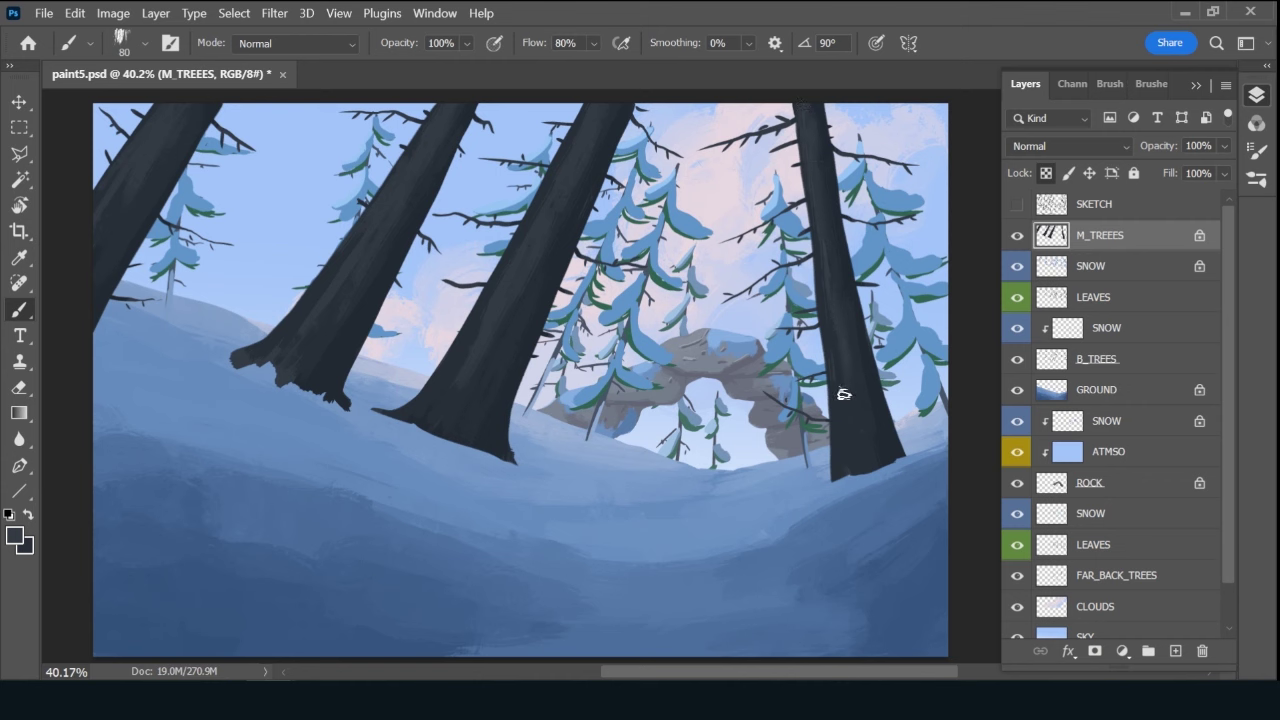
Add a new layer named DETAILS clipped to the M_TREEES trunks.
click(1176, 651)
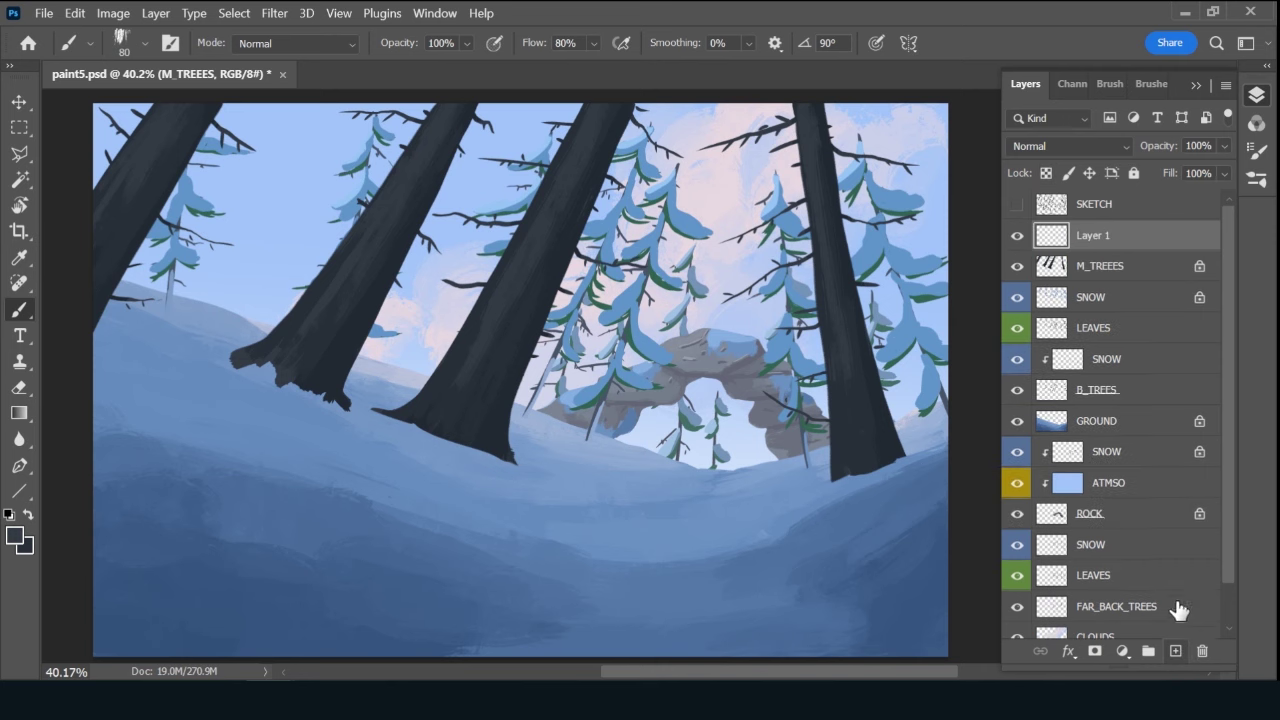
alt+click(1120, 250)
double_click(1108, 236)
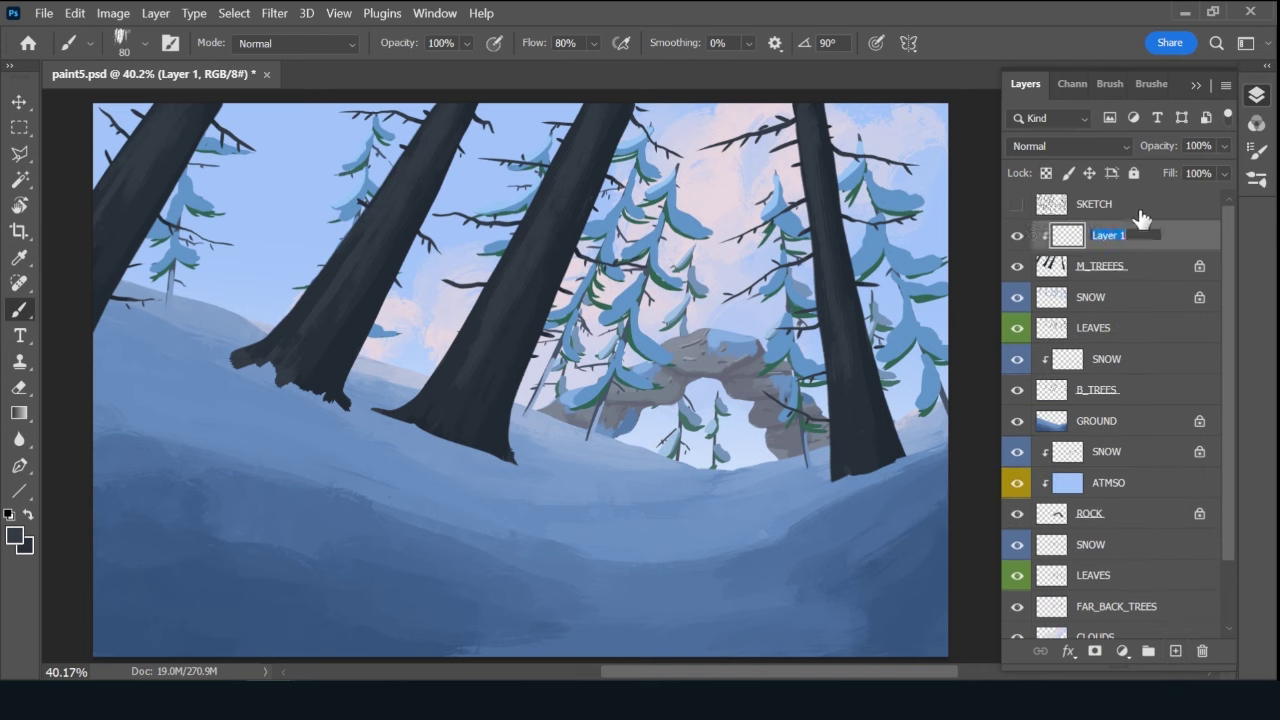
text(DETAILS)
key(Return)
Sample the light sky blue and set a darker muted blue as foreground colour.
key(x)
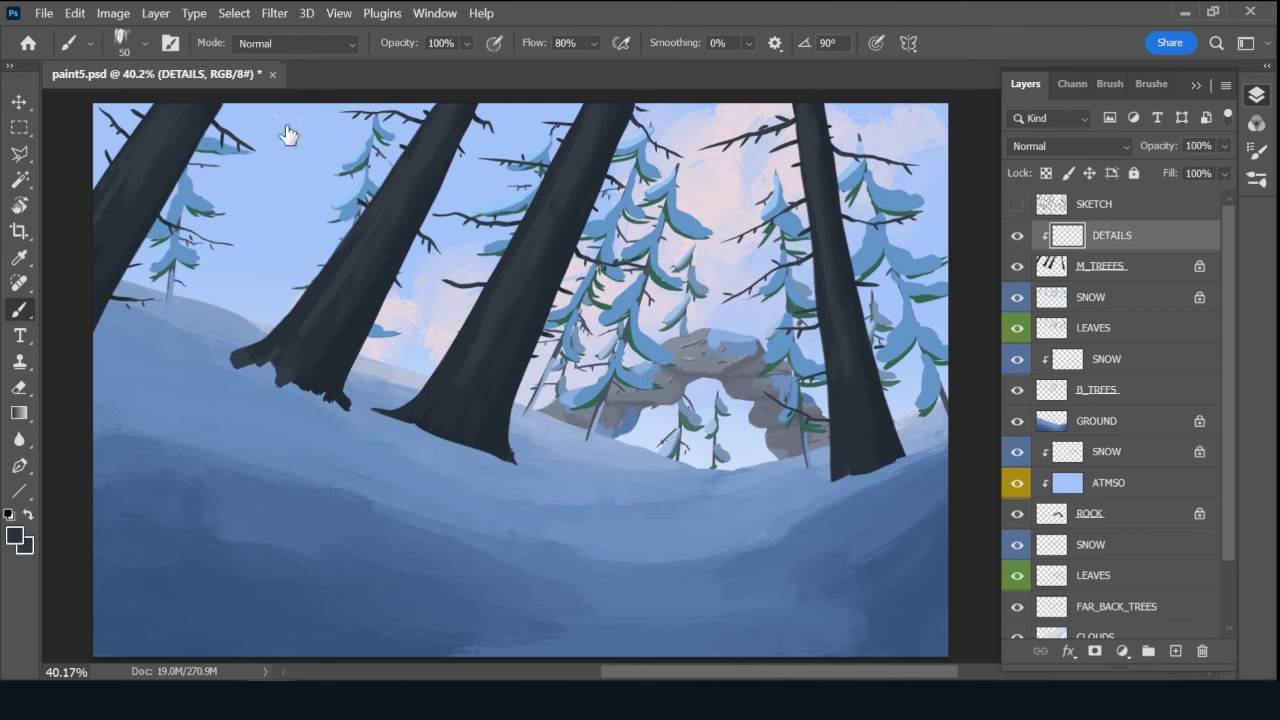
alt+click(307, 115)
click(15, 536)
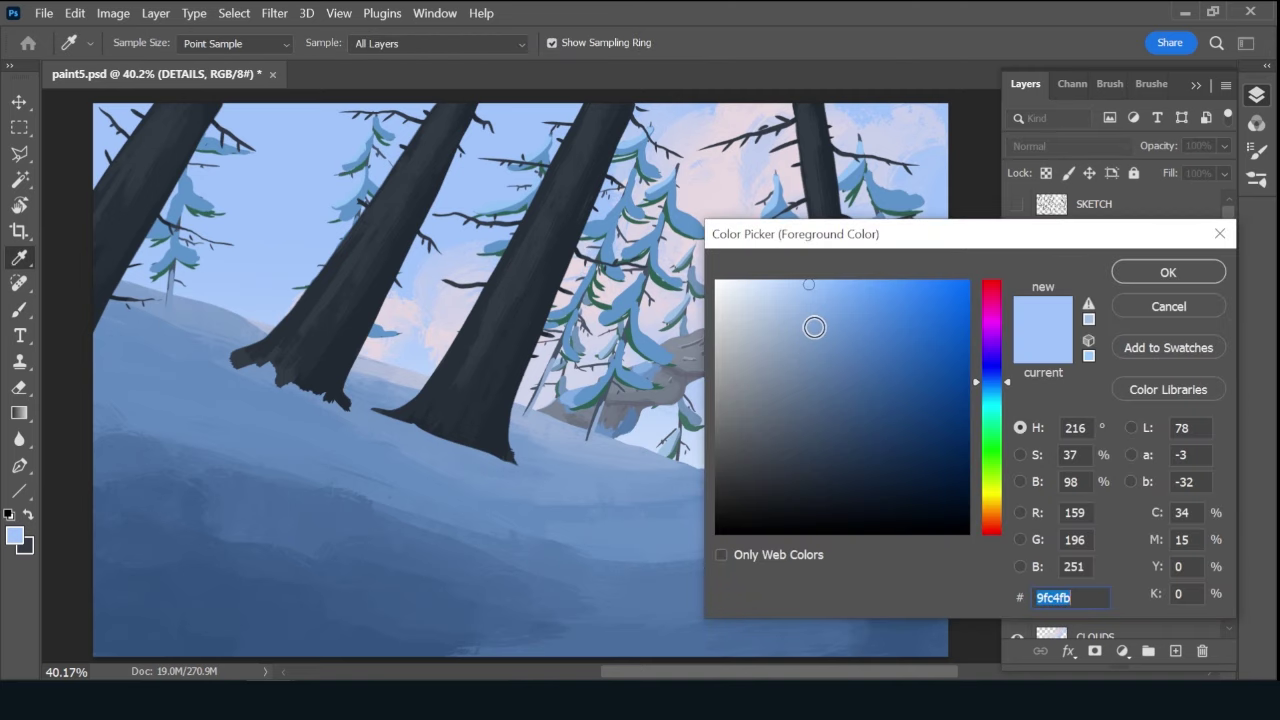
click(811, 329)
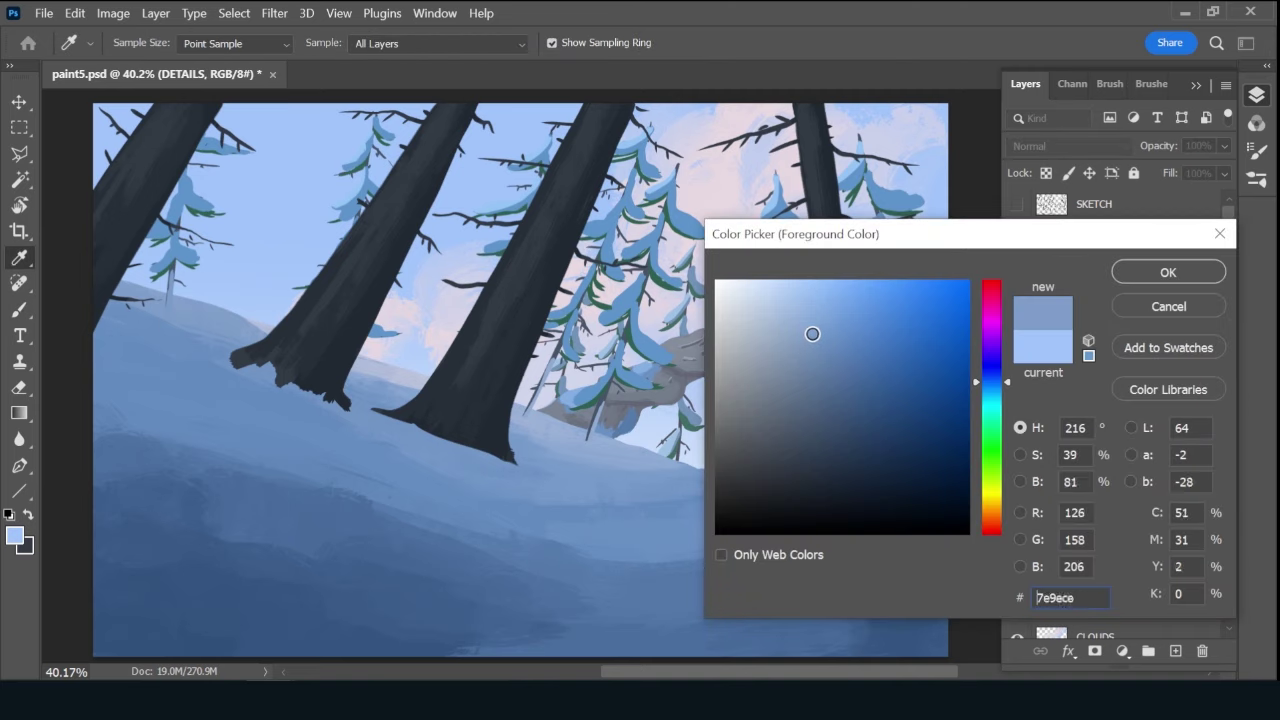
click(1168, 272)
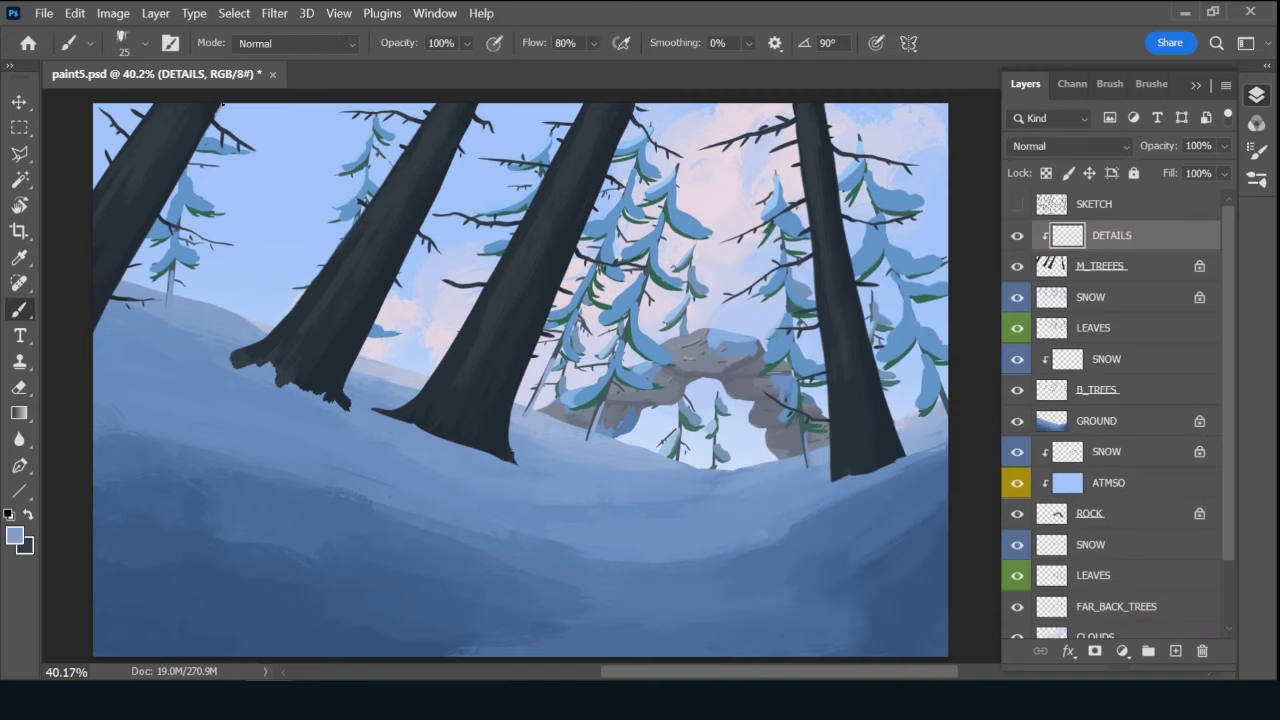
Paint lighter highlight streaks along the edges of all four foreground trunks.
click(207, 129)
drag(190, 156, 90, 326)
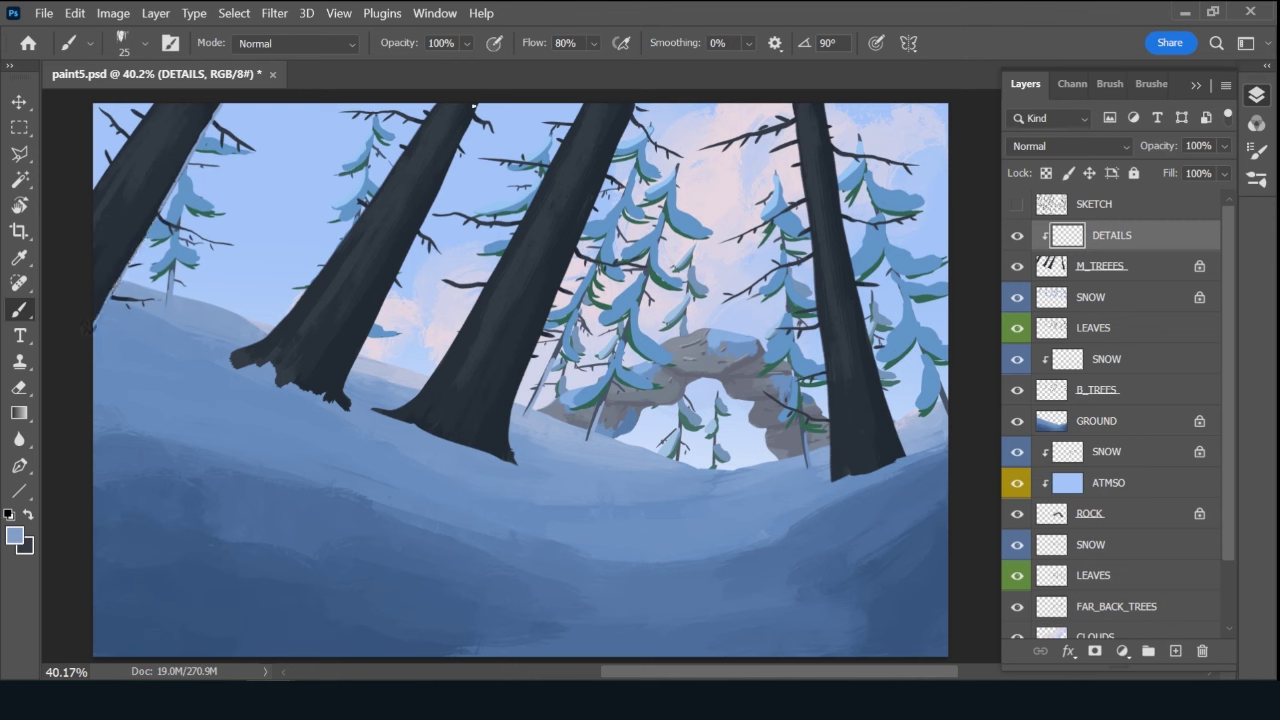
drag(471, 114, 448, 169)
drag(427, 213, 366, 338)
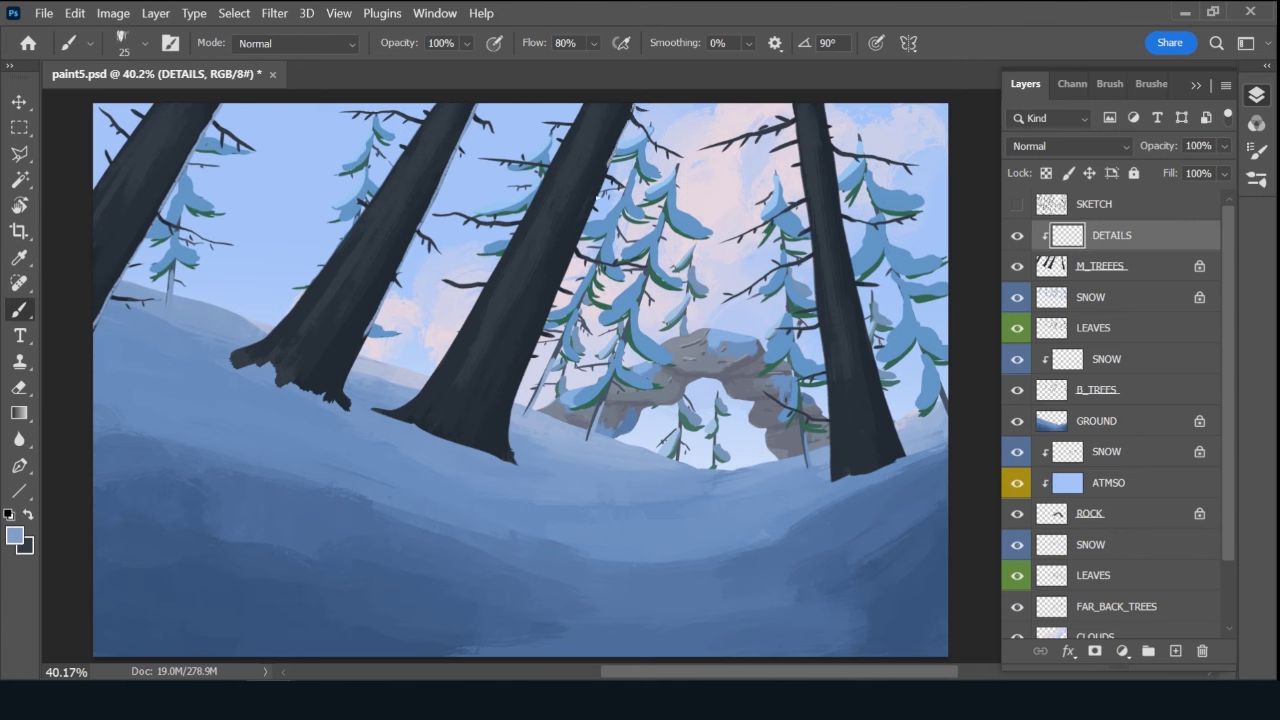
drag(600, 182, 548, 316)
drag(523, 373, 505, 446)
drag(822, 105, 824, 121)
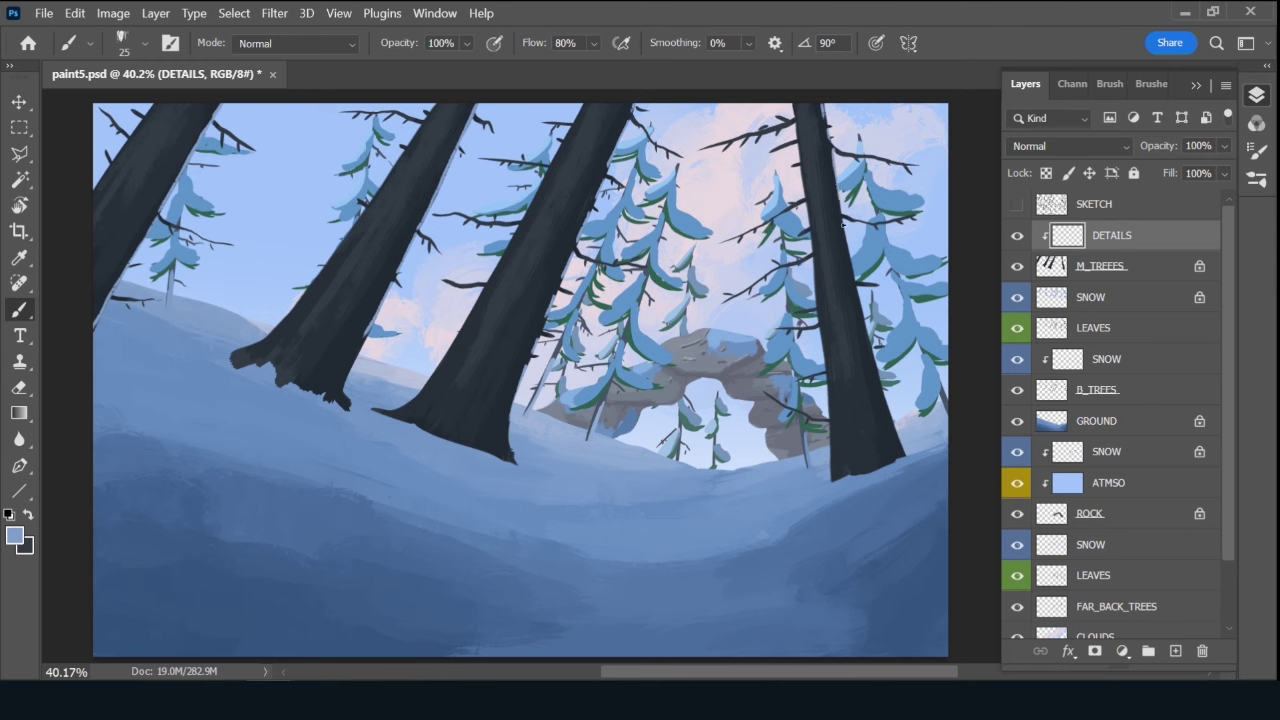
drag(842, 225, 883, 400)
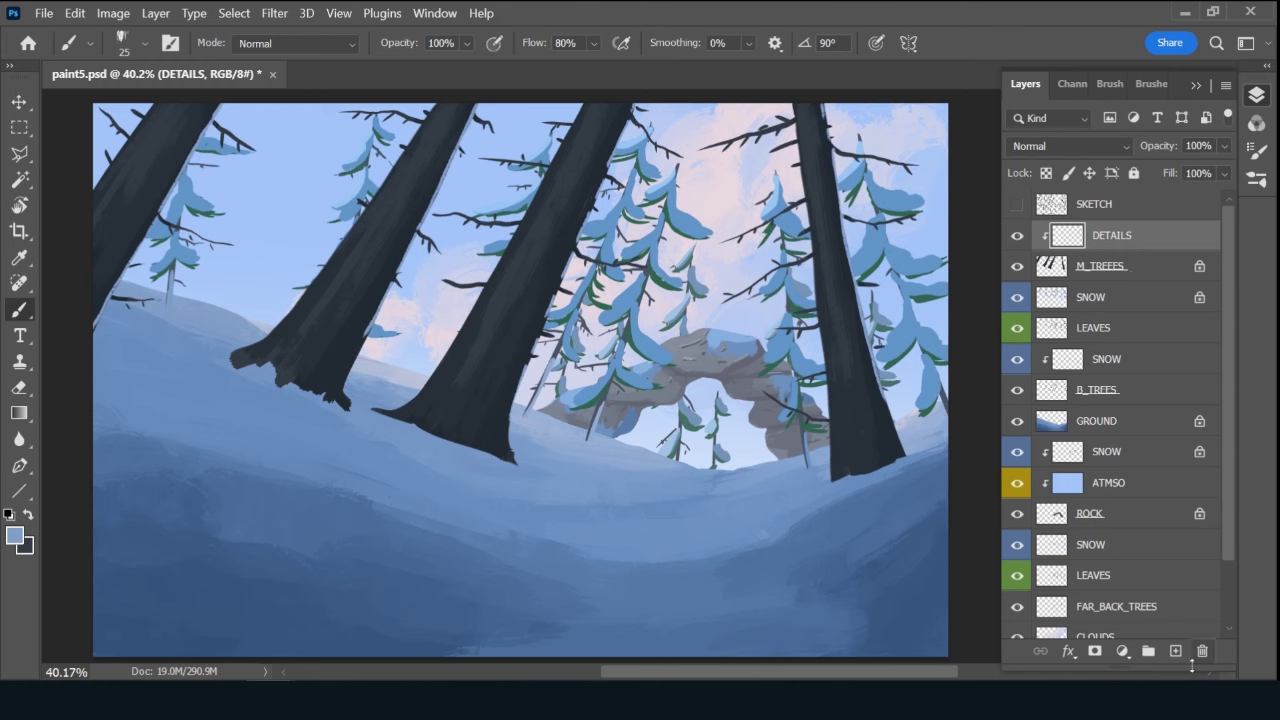
Rename the highlight layer LIGHT and lower its opacity to 78%.
double_click(1115, 236)
text(L)
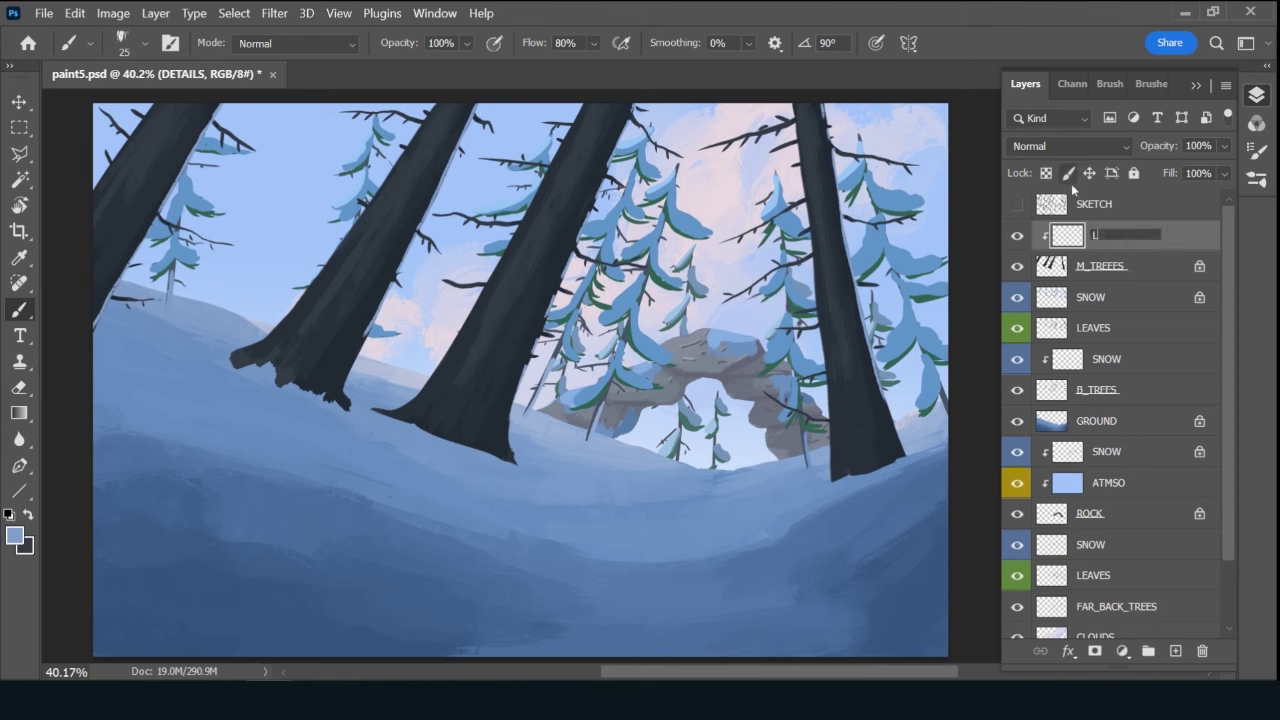
text(IGHT)
key(Return)
drag(1168, 146, 1162, 148)
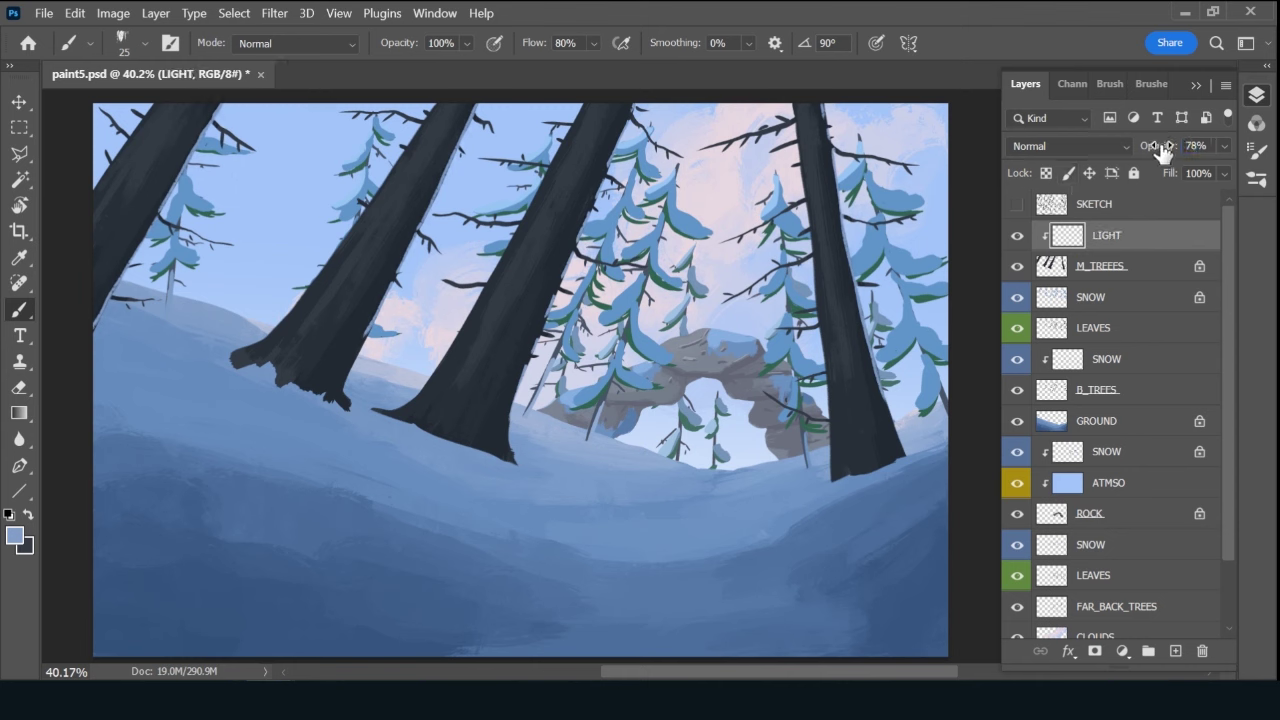
Add a new DETAILS layer above LIGHT and select a splatter brush preset.
click(1175, 651)
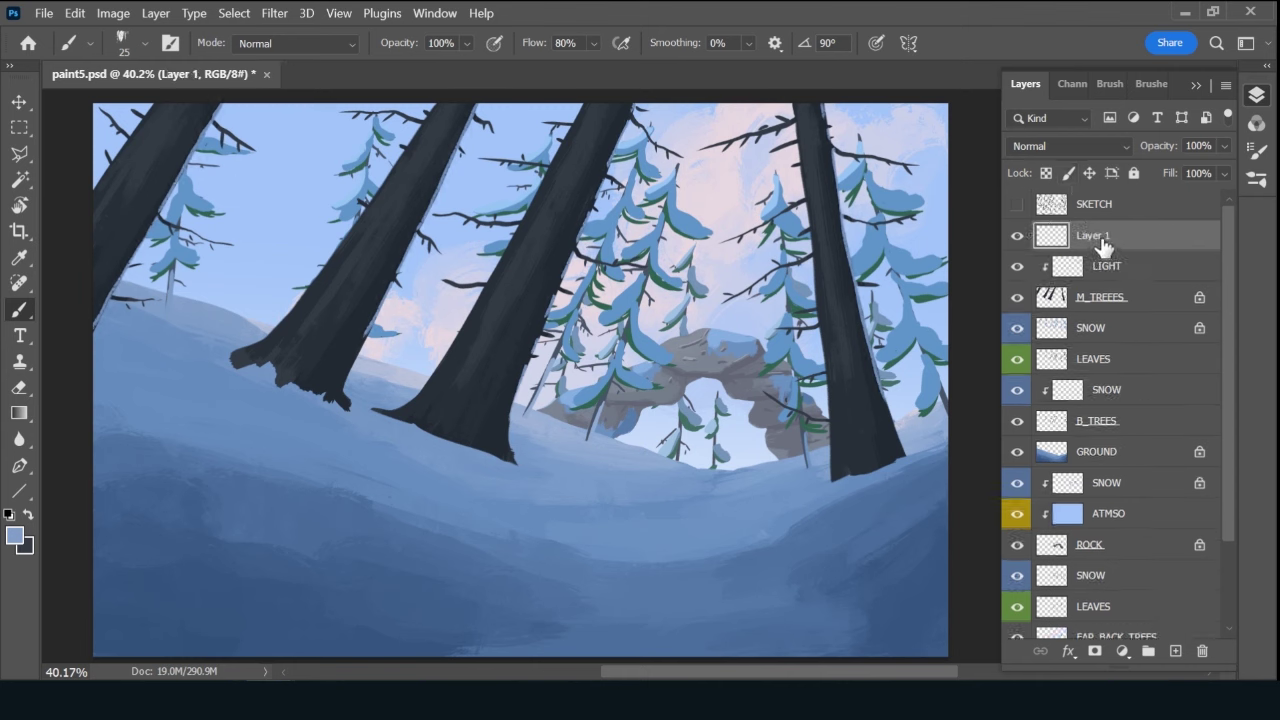
double_click(1100, 238)
text(DETAIK)
text(LS)
key(Return)
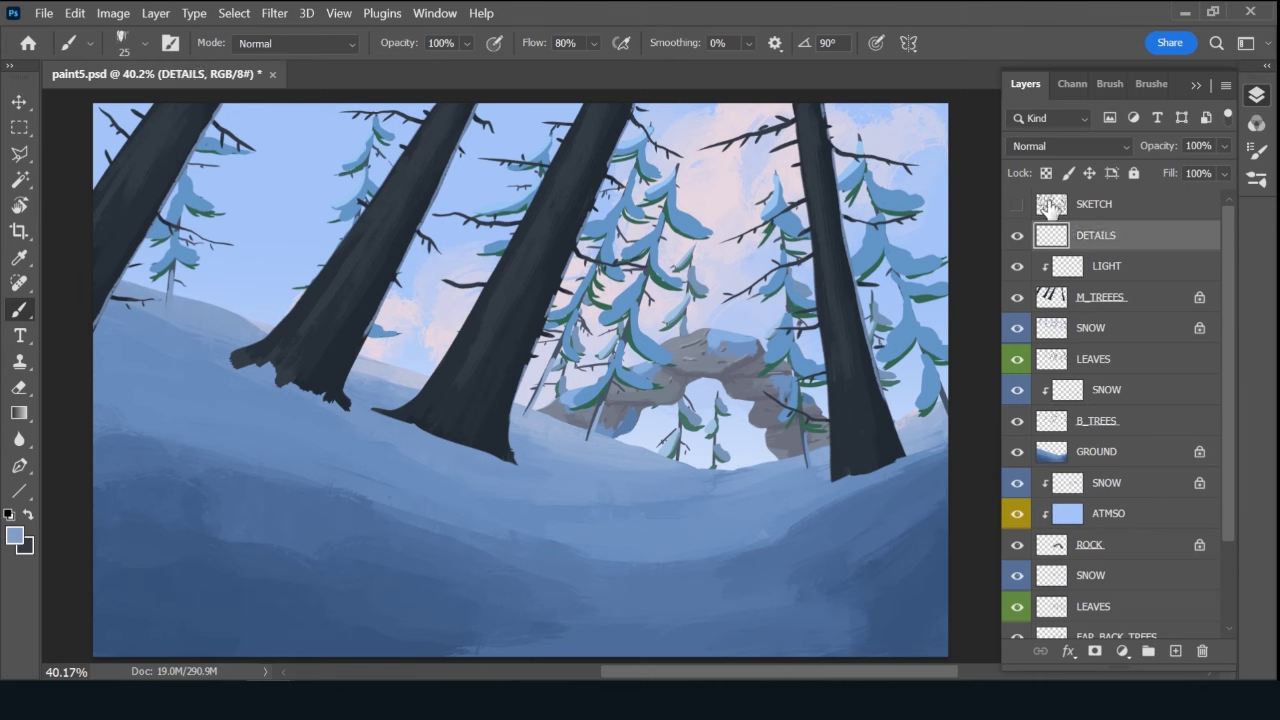
click(1158, 85)
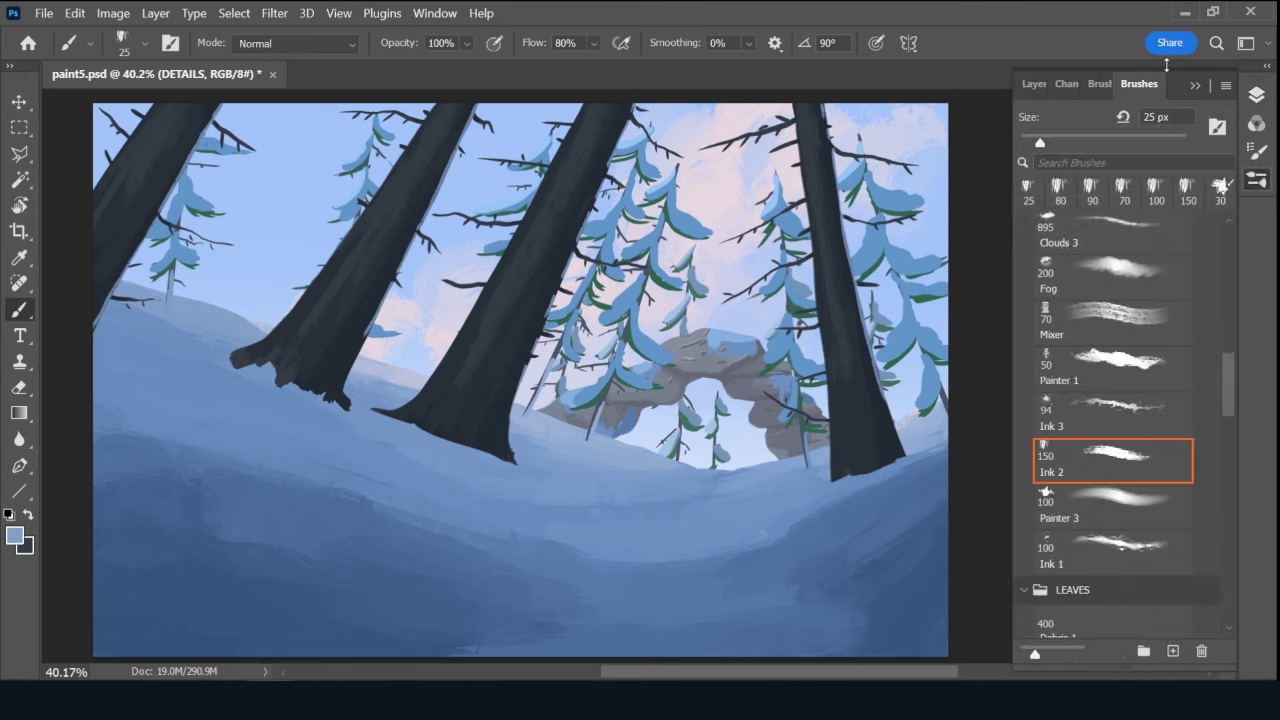
click(1222, 192)
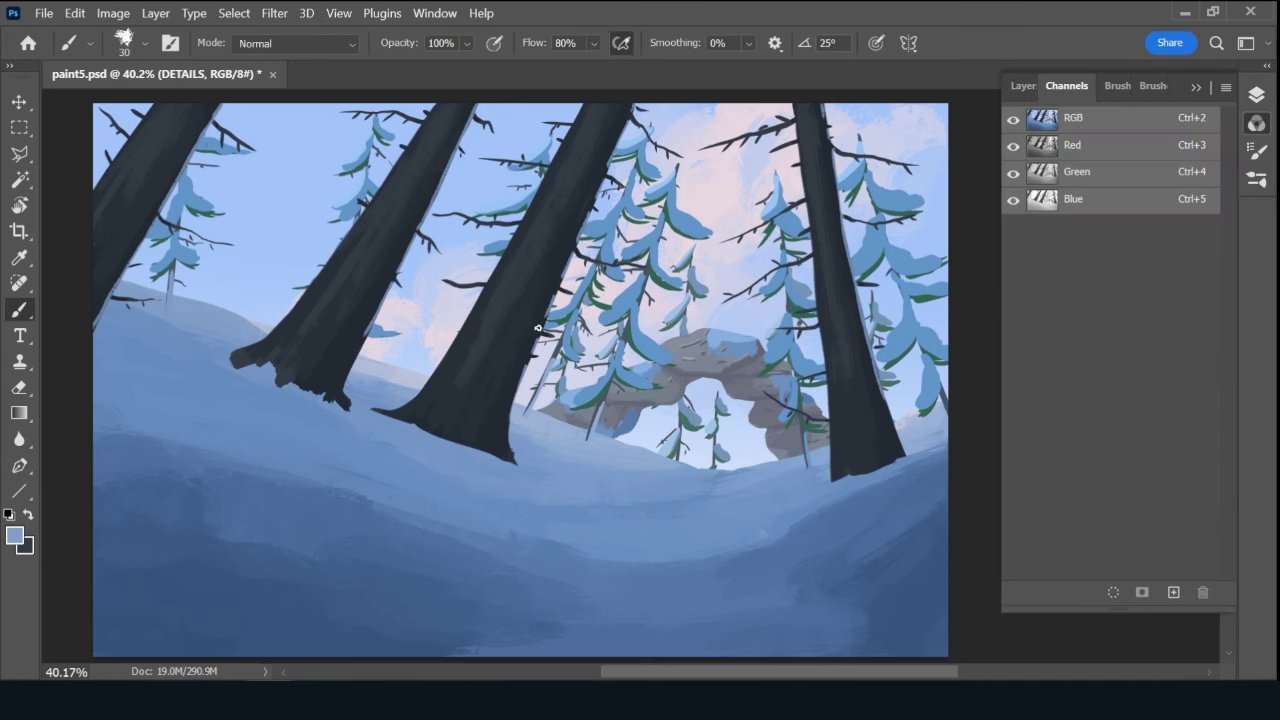
click(1010, 86)
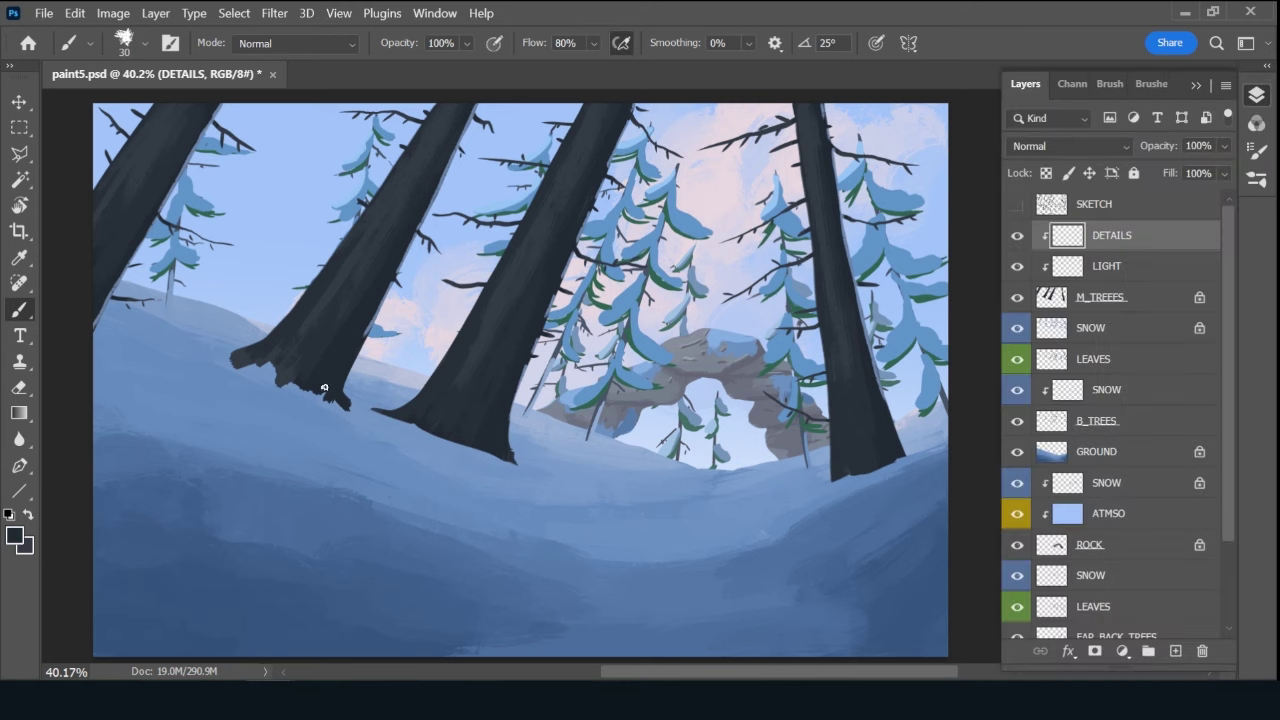
Set the foreground colour to a very dark blue-grey, 151c23.
click(20, 538)
click(817, 497)
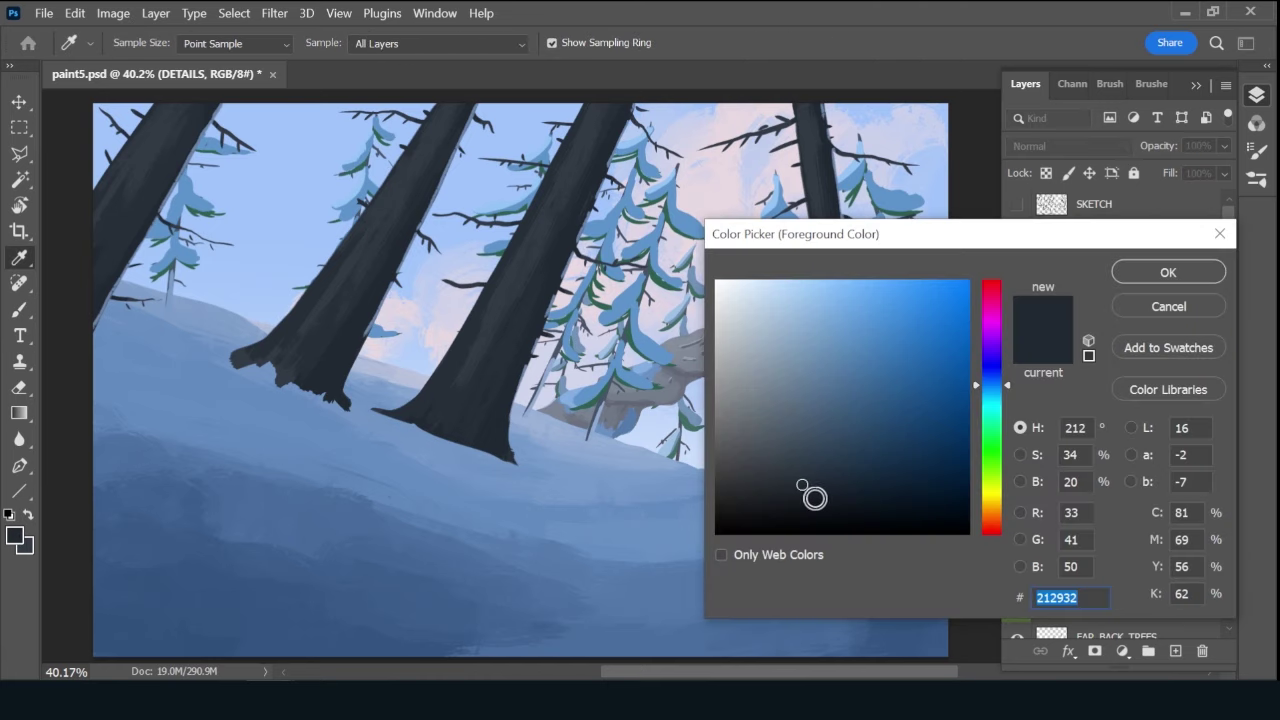
click(1162, 276)
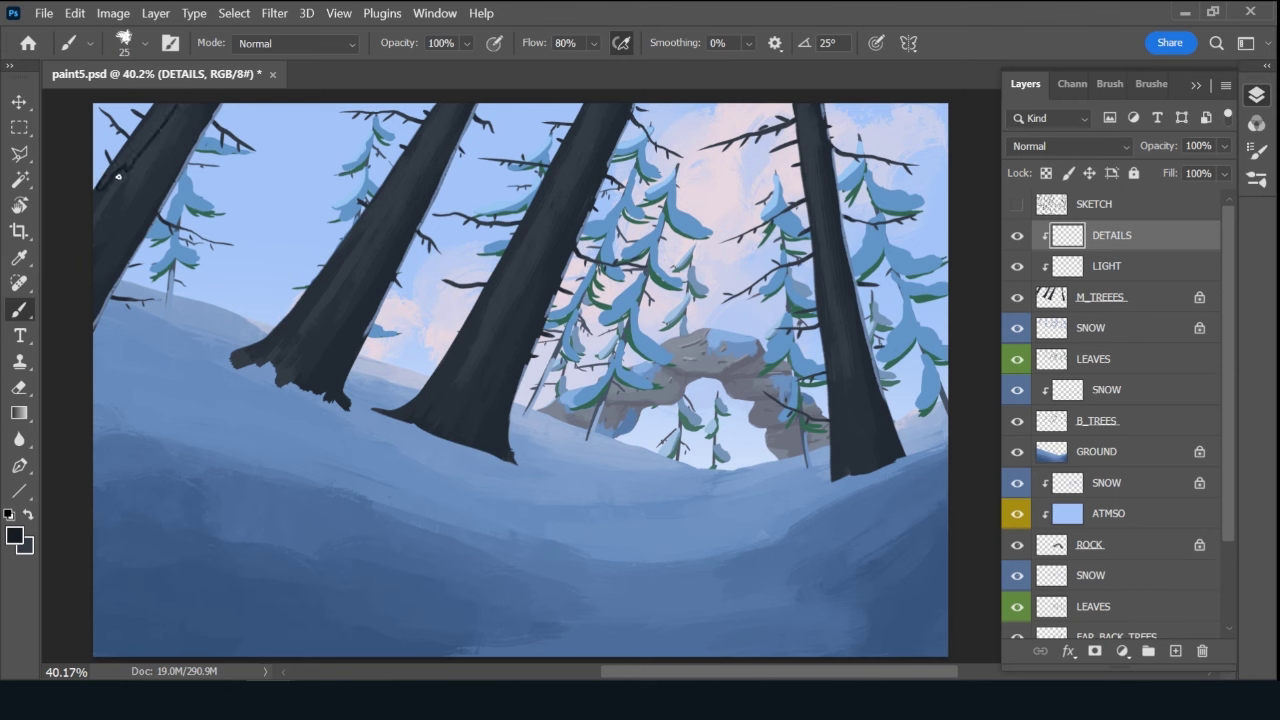
Paint thin splatter-brush bark lines along the left trunk's edge and down the second trunk.
mouse_move(110, 186)
mouse_down()
mouse_move(166, 134)
mouse_move(152, 116)
mouse_up()
drag(411, 160, 437, 135)
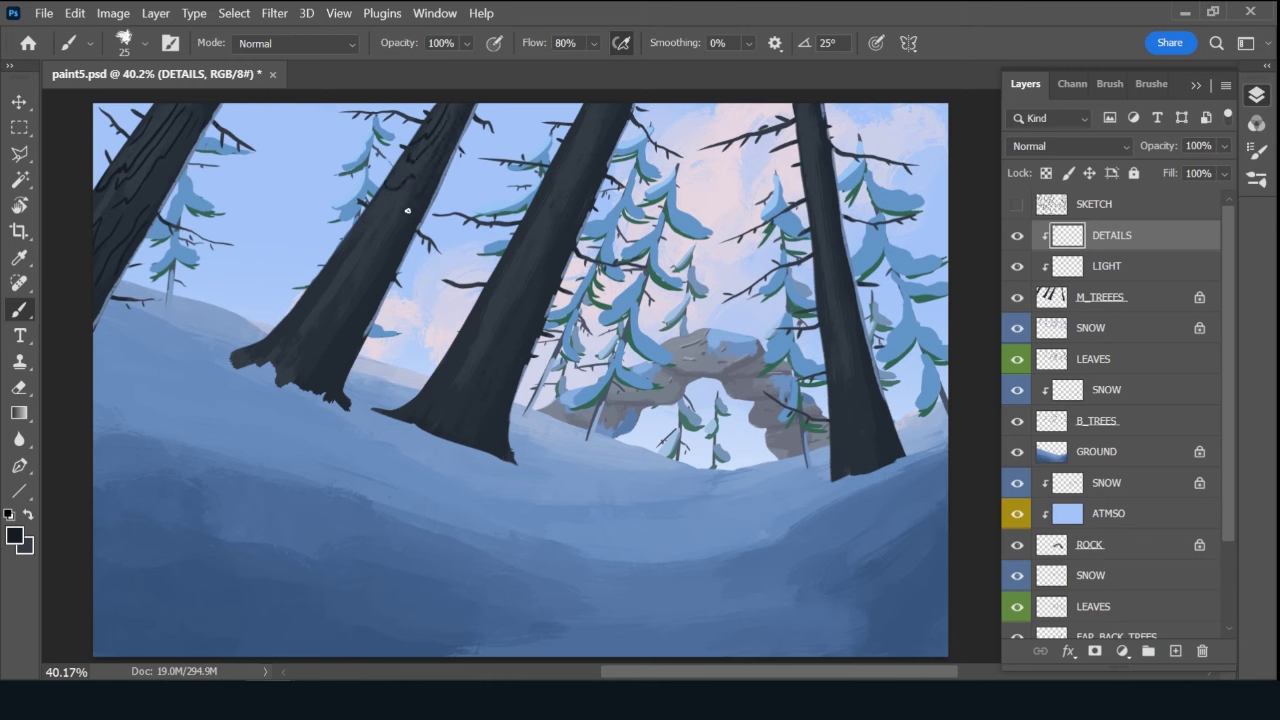
drag(418, 186, 371, 230)
drag(357, 283, 348, 298)
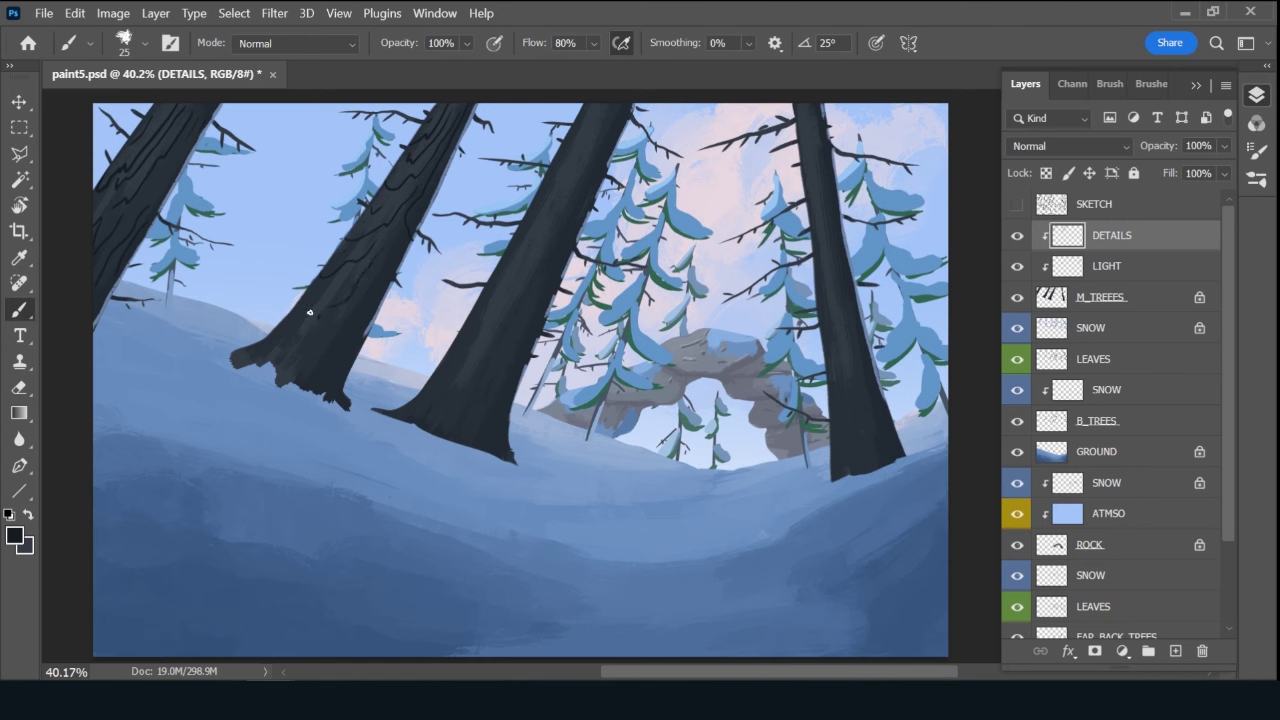
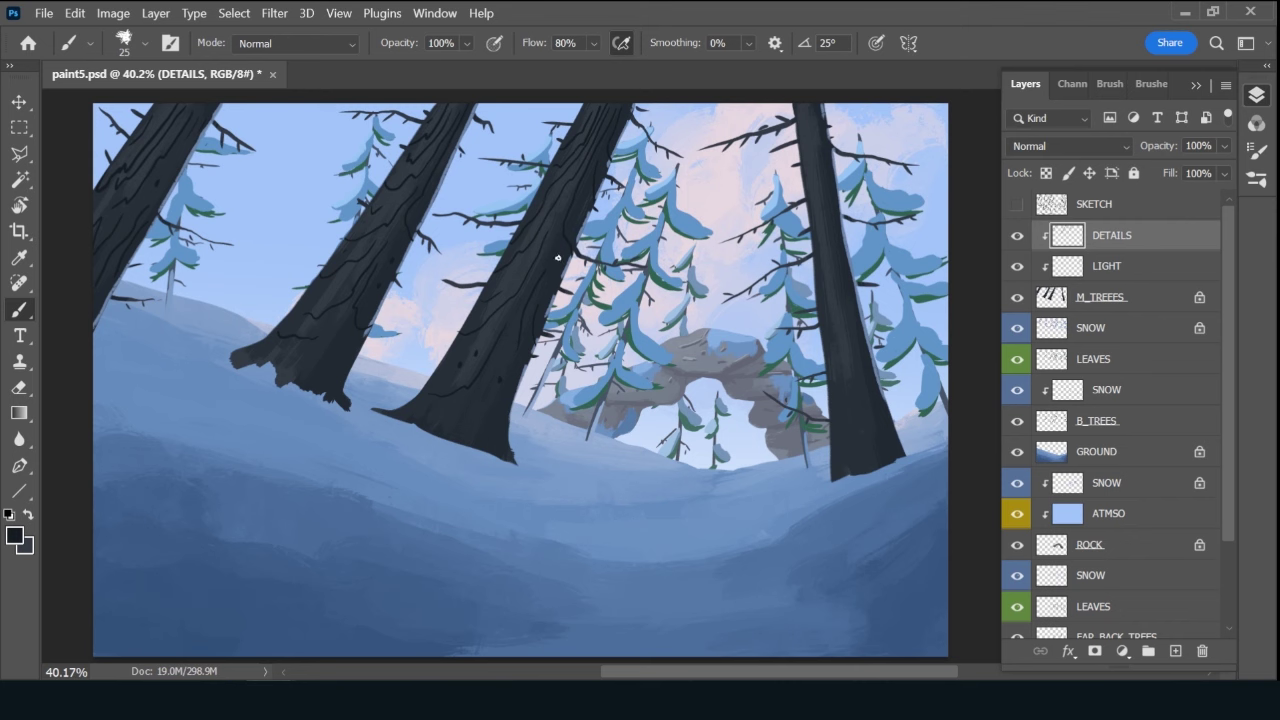
Paint three thin dark bark lines down the right trunk, then duplicate the DETAILS layer.
drag(806, 102, 806, 190)
drag(801, 113, 804, 146)
drag(823, 211, 822, 275)
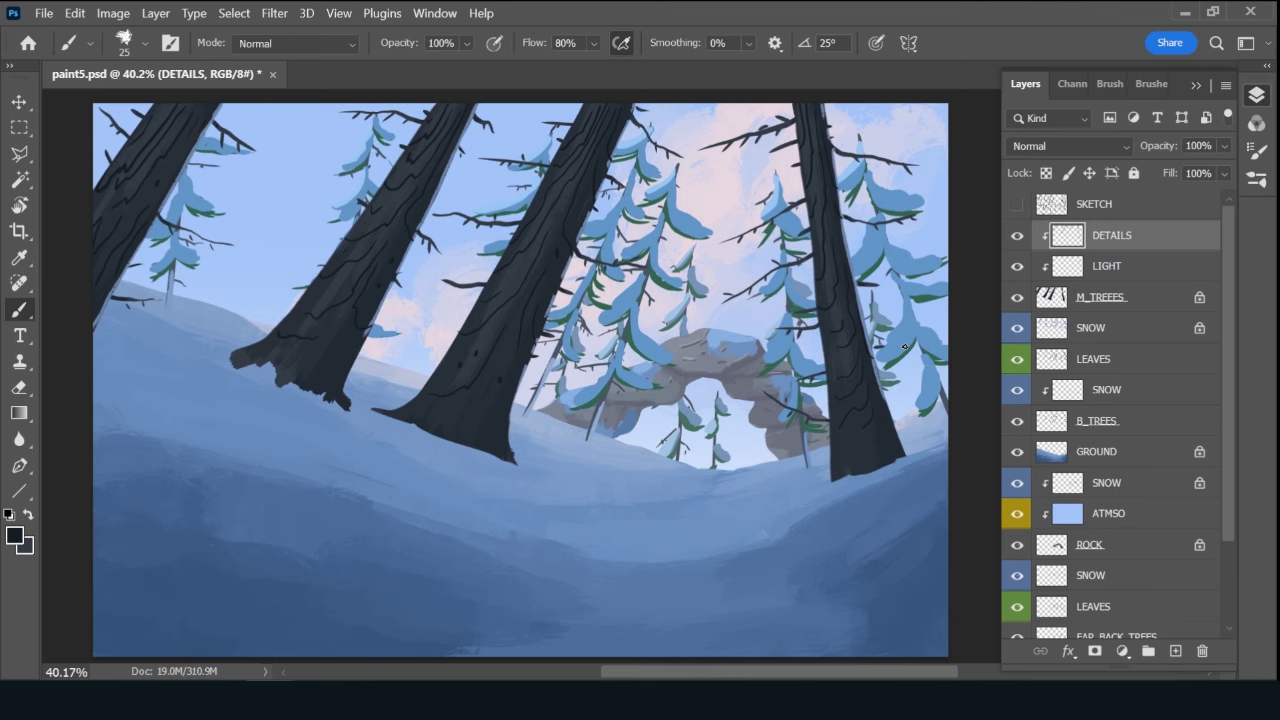
key(ctrl+j)
Move the DETAILS copy below DETAILS and rename it LGIGHT.
drag(1149, 243, 1140, 276)
double_click(1123, 267)
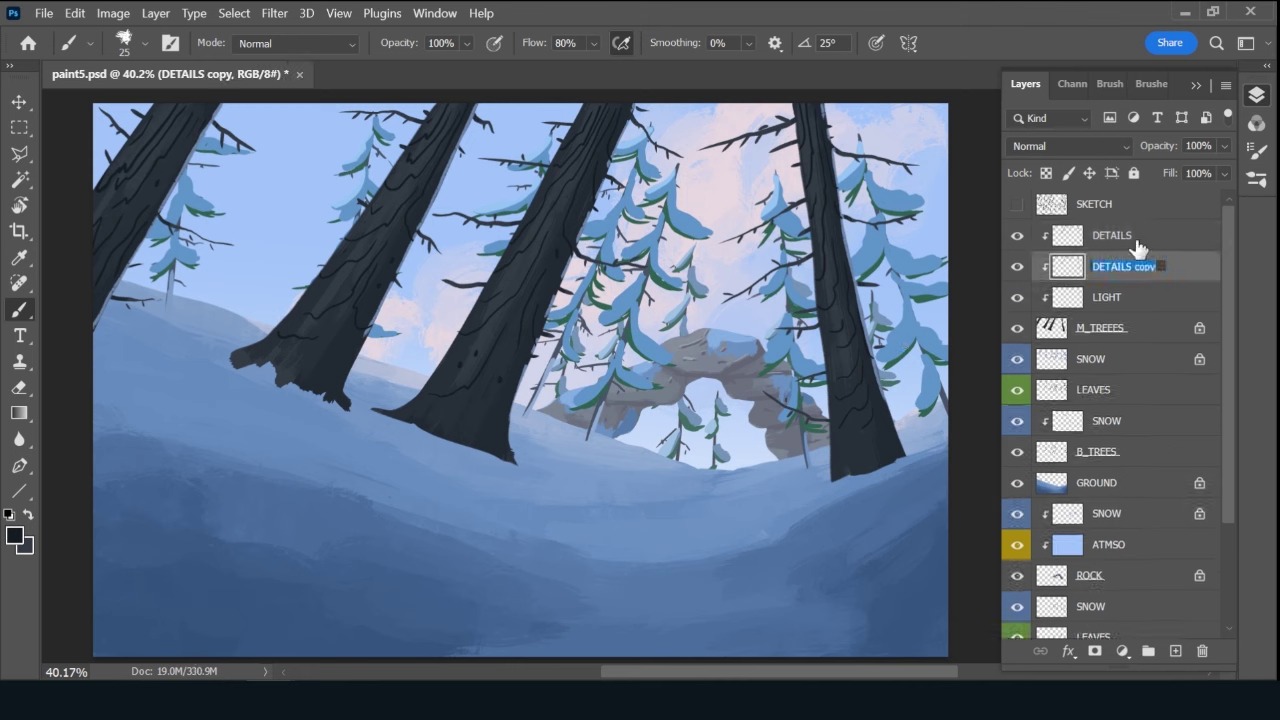
text(LG)
text(IGHT)
key(Return)
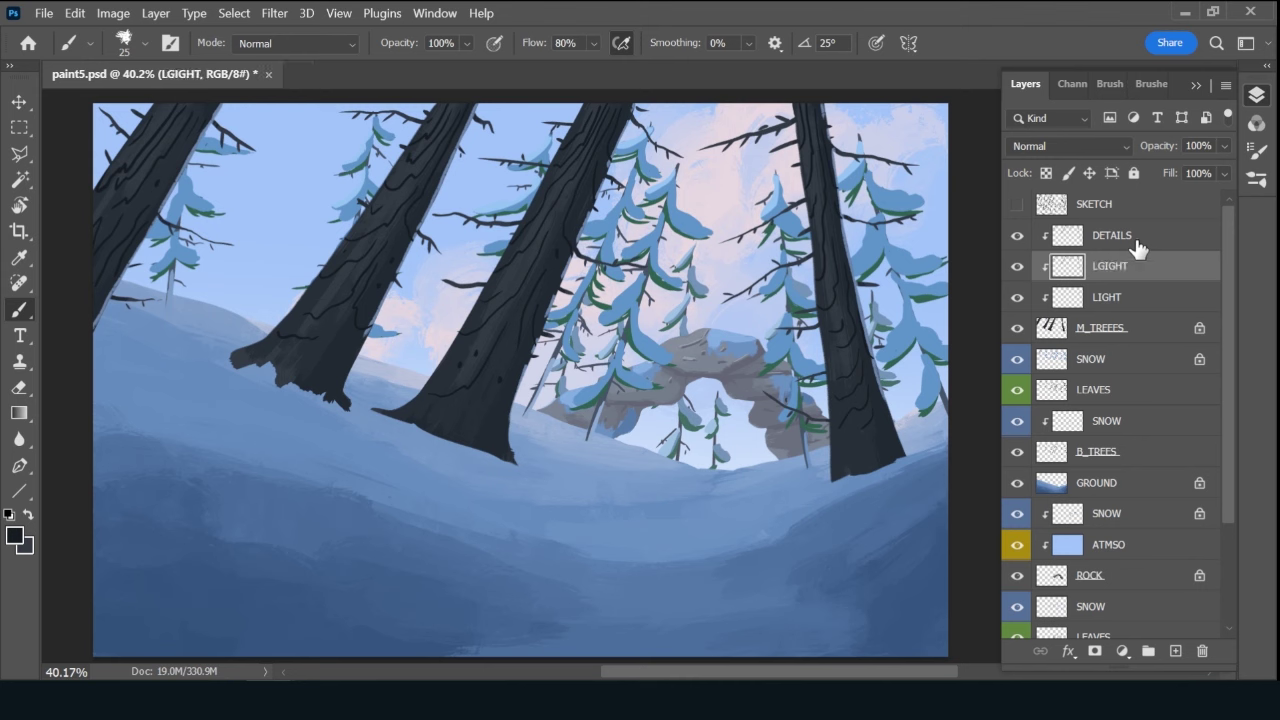
Lock LGIGHT's transparent pixels and fill its line details with sampled light sky blue.
alt+click(888, 100)
key(slash)
key(v)
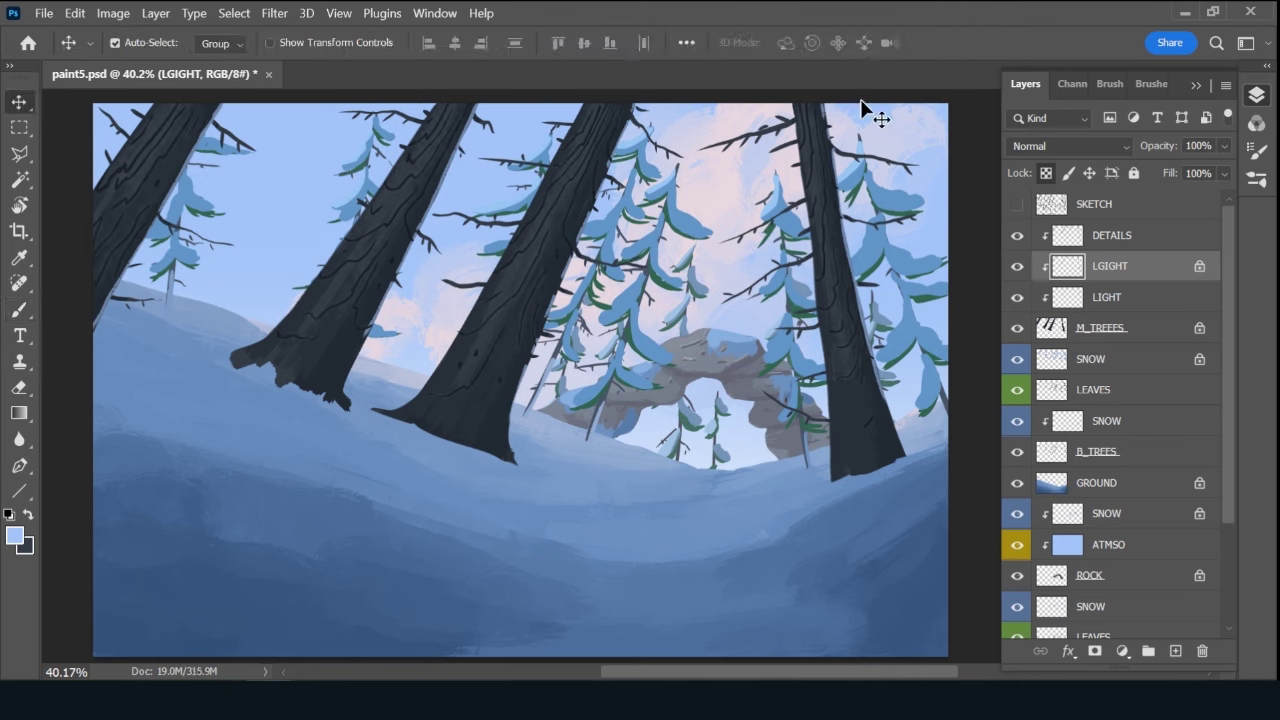
key(b)
key(v)
key(alt+BackSpace)
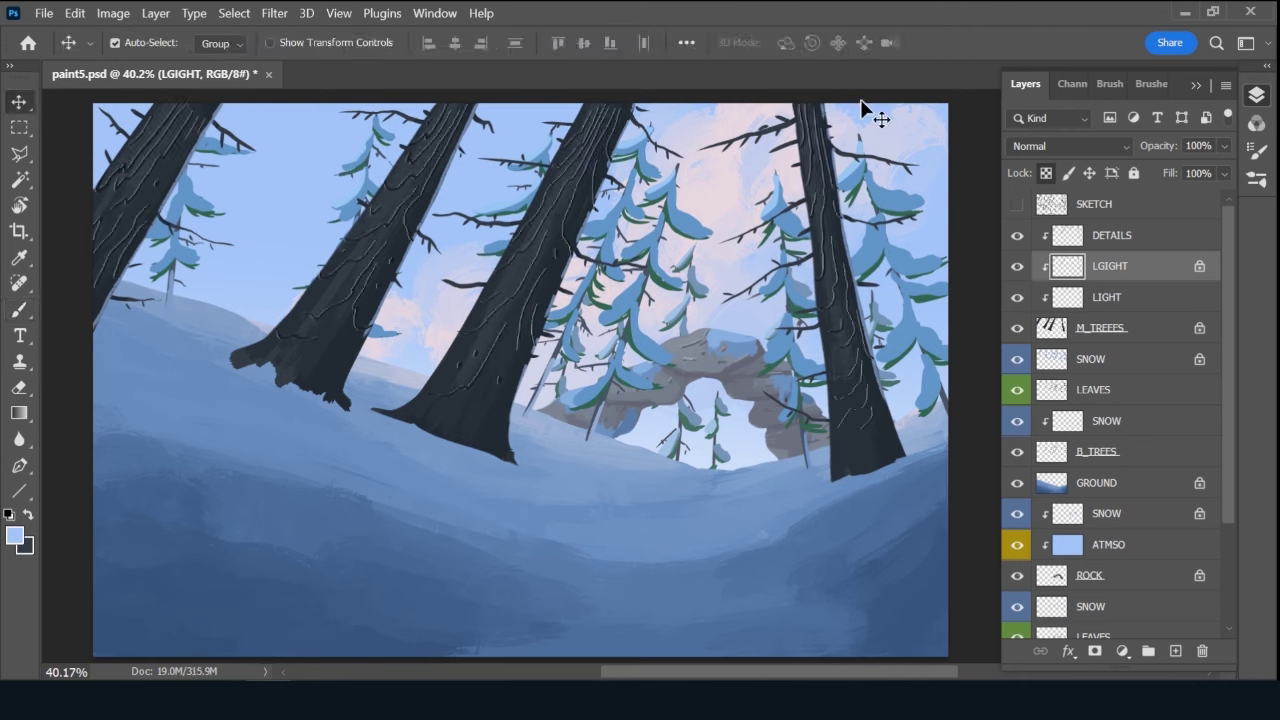
key(0)
Lock transparency on DETAILS and set the foreground to the dark trunk colour 1a2129.
click(1142, 240)
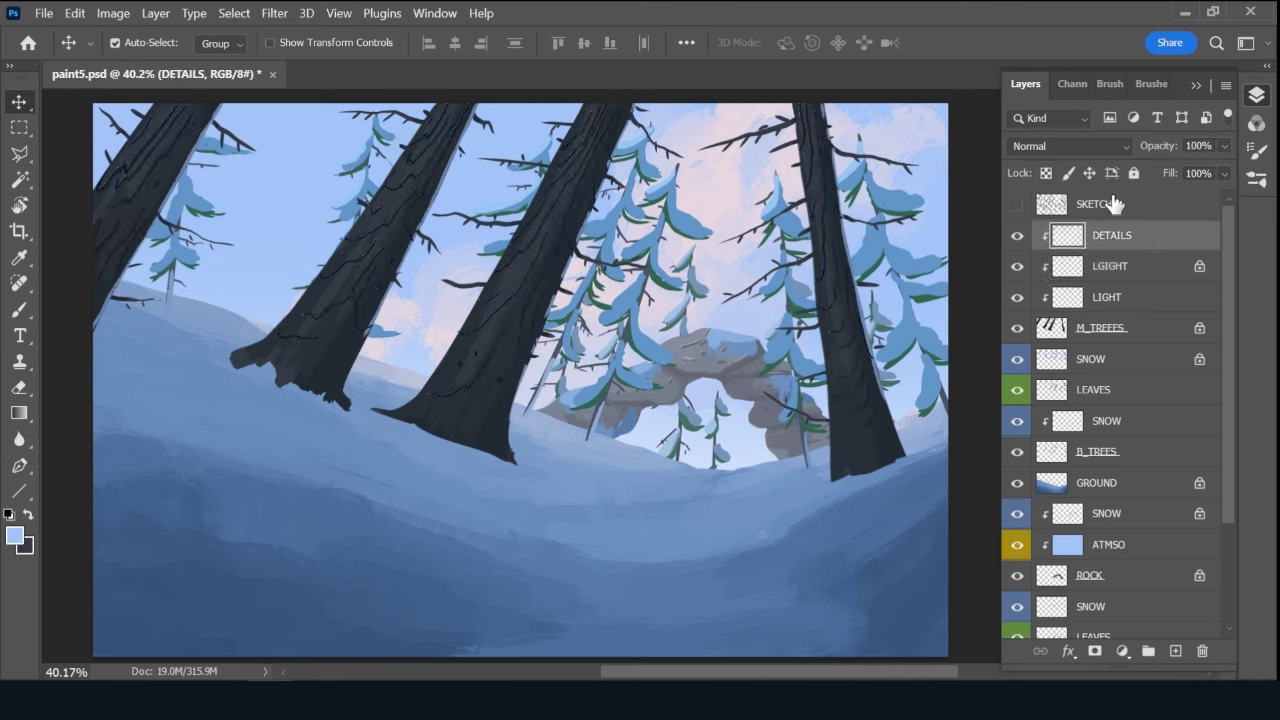
key(slash)
key(b)
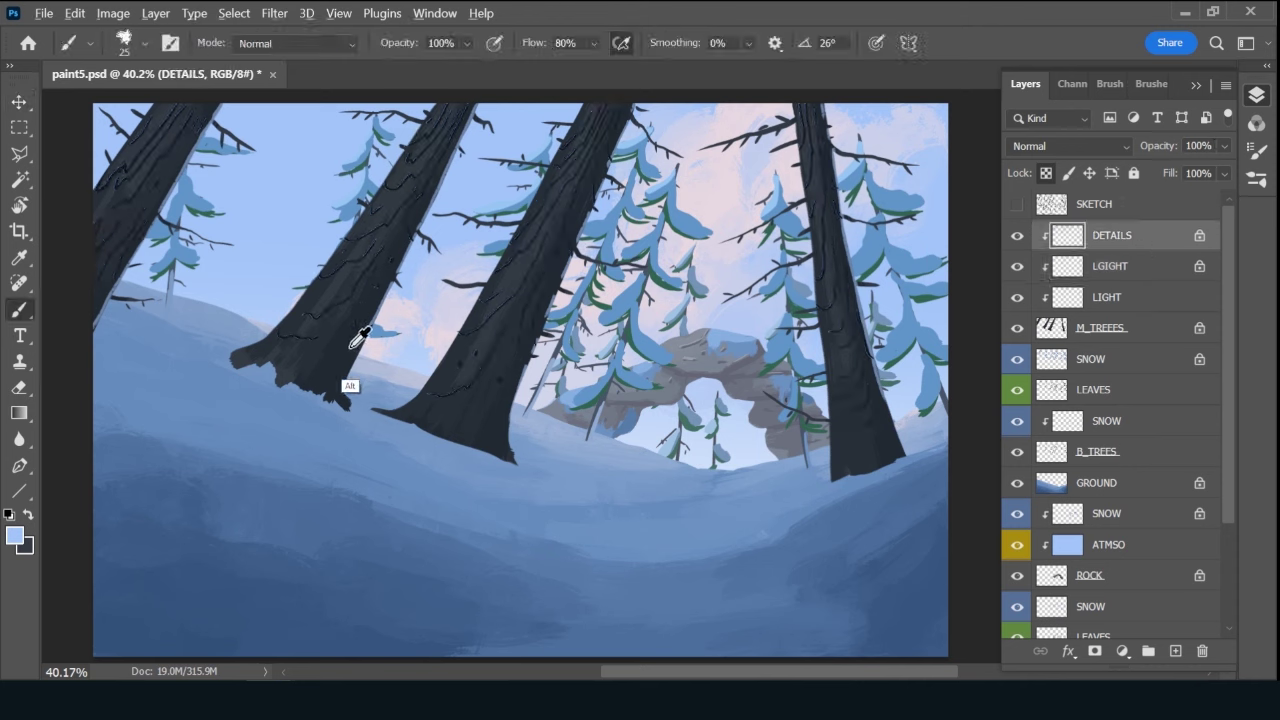
alt+click(360, 342)
click(15, 536)
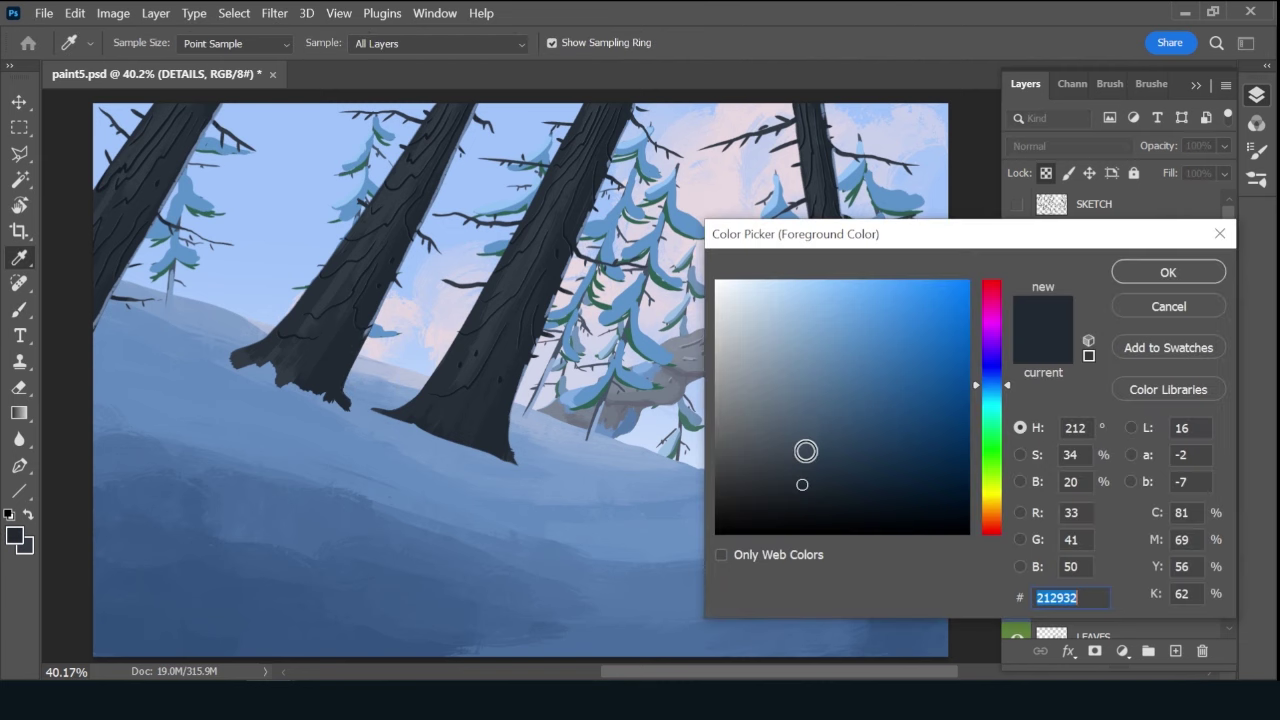
click(1165, 275)
mouse_move(1175, 651)
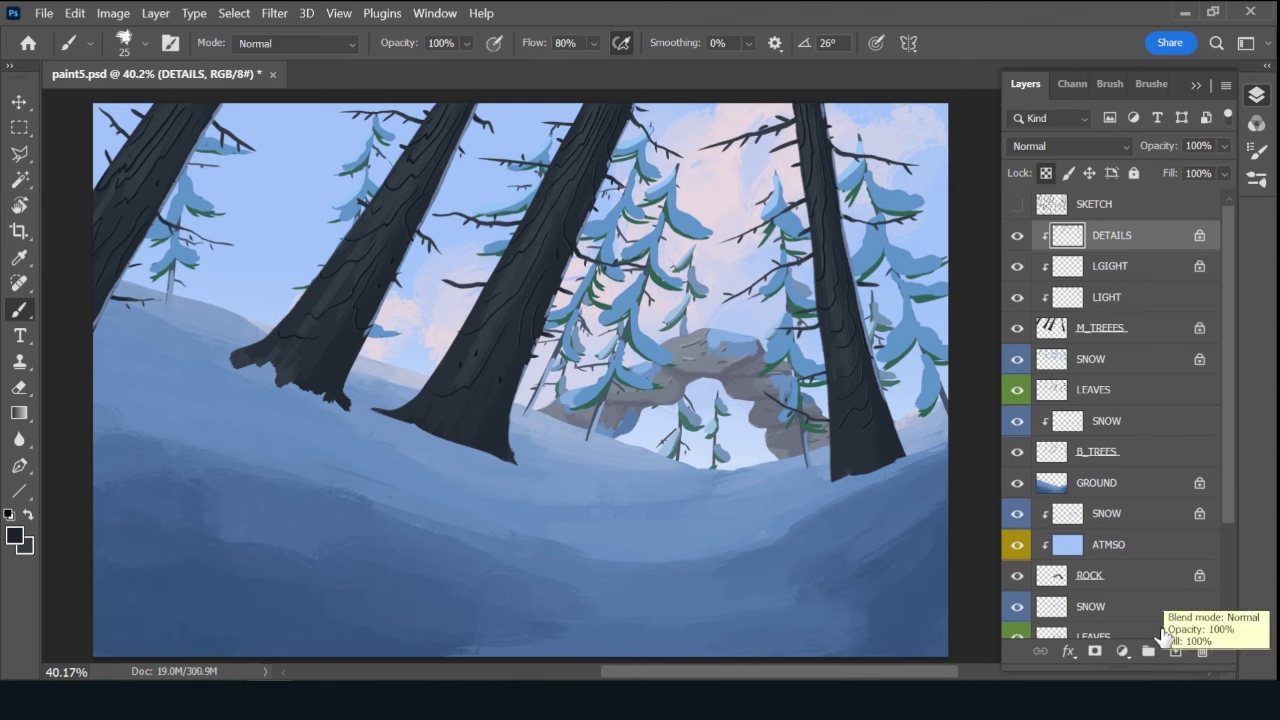
Add a new layer clipped to DETAILS and name it SNOW.
click(1175, 651)
alt+click(1112, 249)
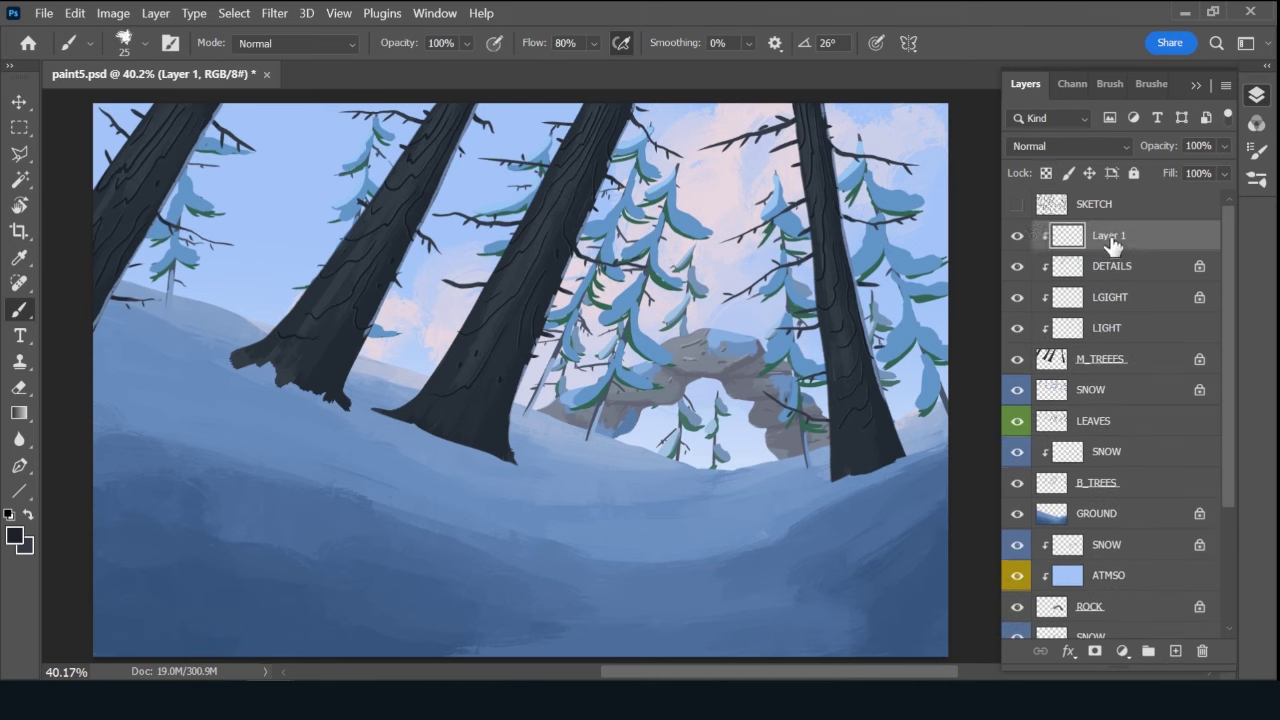
double_click(1110, 237)
text(SN)
text(OW)
key(Return)
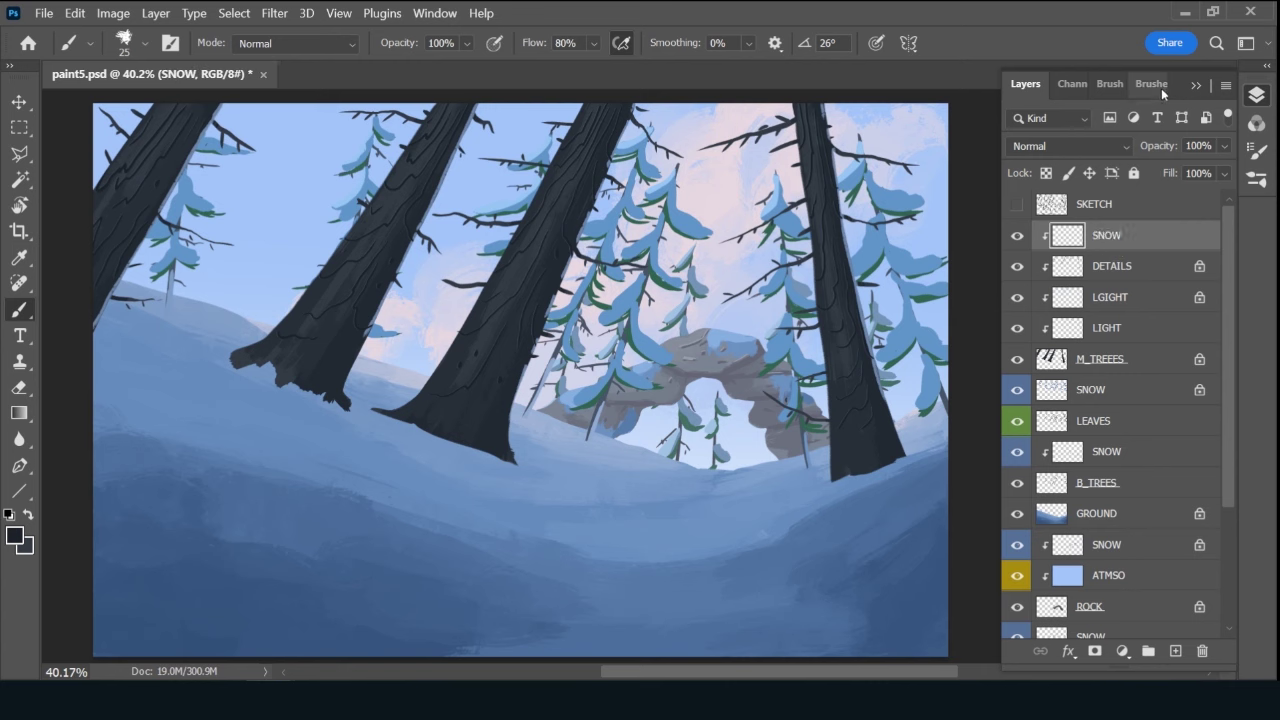
Choose a textured snow brush and sample the snow blue from the ground.
click(1151, 84)
click(1187, 200)
click(1025, 84)
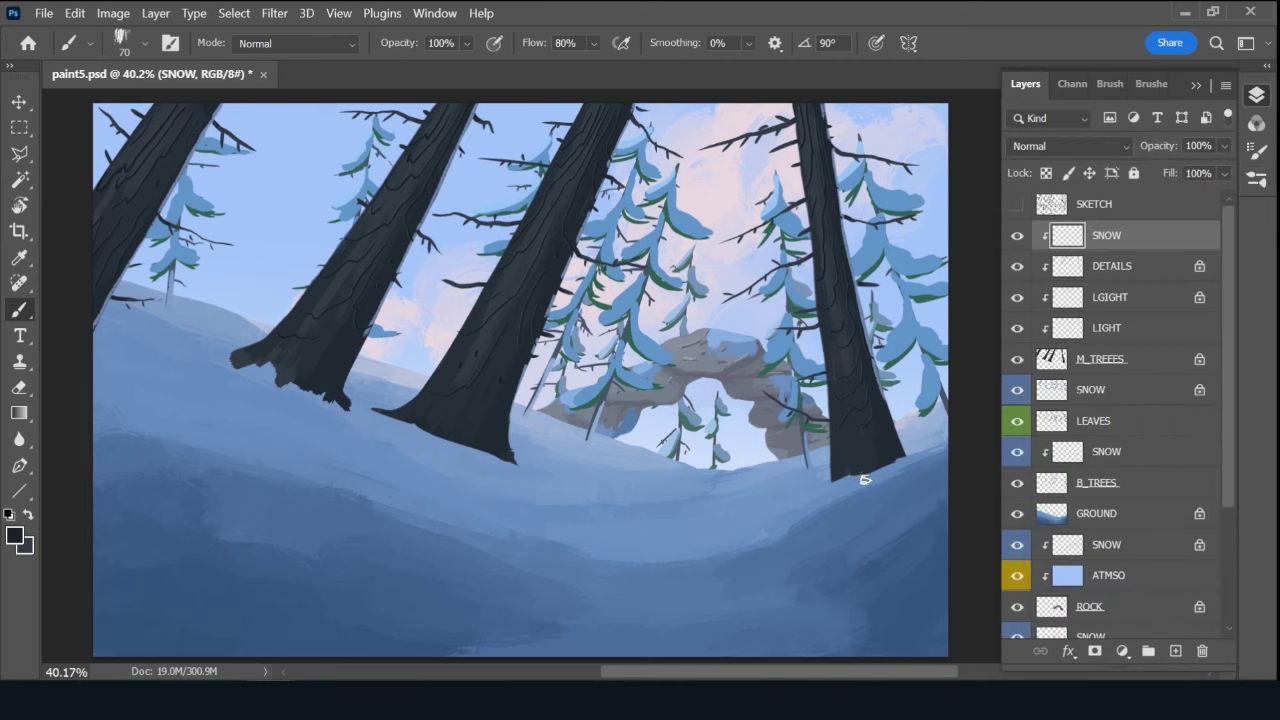
alt+click(855, 470)
Paint pale blue snow streaks from the base to the middle of the right trunk.
mouse_move(851, 432)
mouse_down()
mouse_move(867, 476)
mouse_move(849, 376)
mouse_move(870, 466)
mouse_up()
drag(840, 340, 870, 446)
mouse_move(852, 370)
mouse_down()
mouse_move(872, 469)
mouse_move(860, 400)
mouse_move(888, 466)
mouse_move(857, 400)
mouse_up()
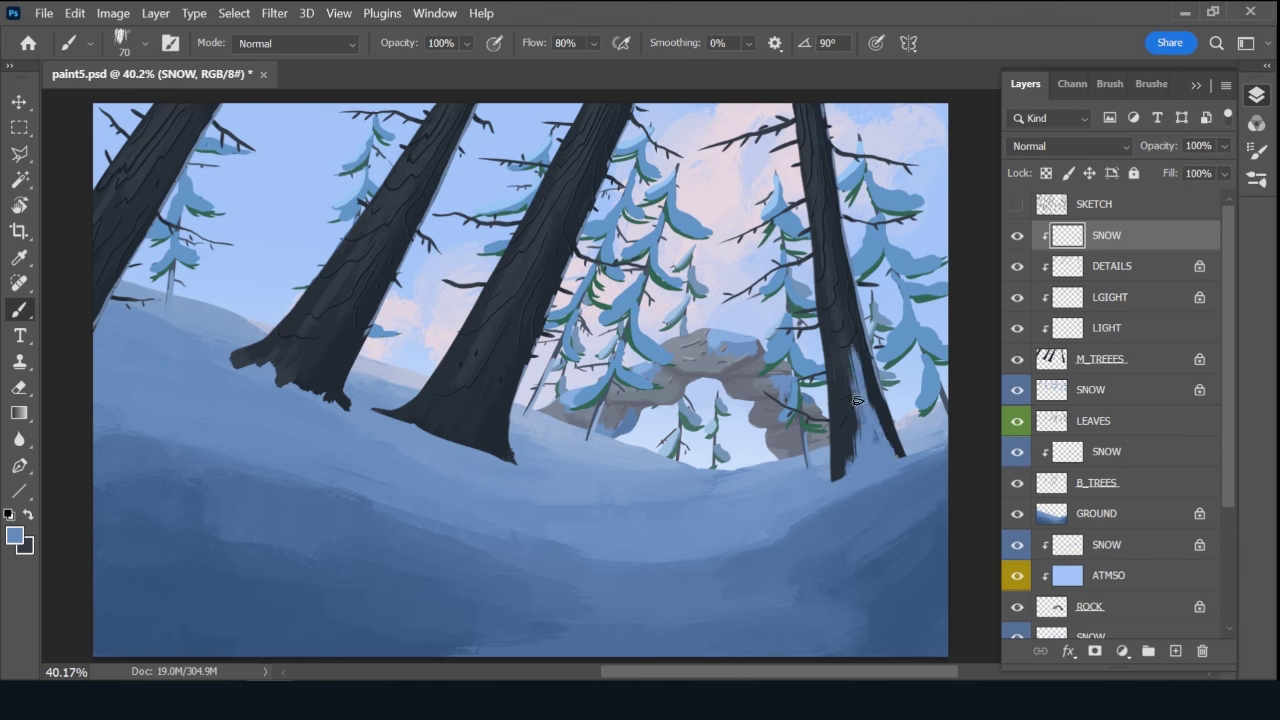
drag(843, 312, 867, 417)
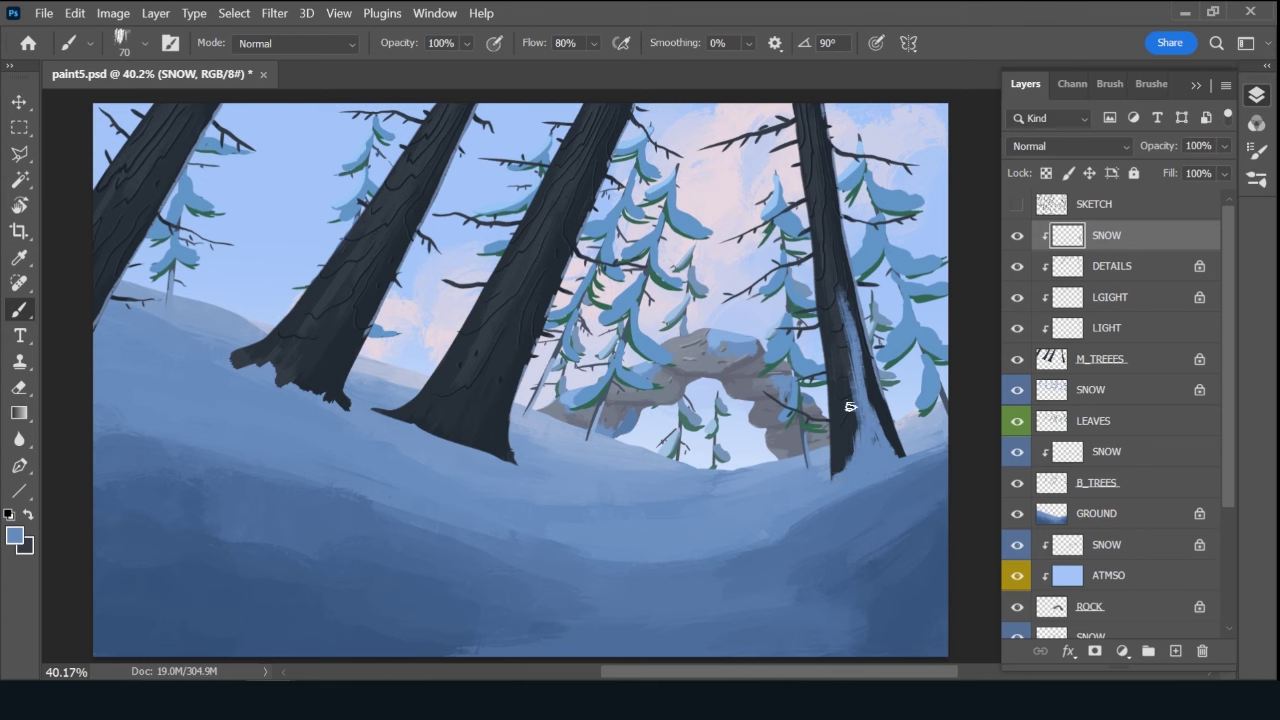
drag(850, 407, 857, 444)
drag(838, 278, 829, 243)
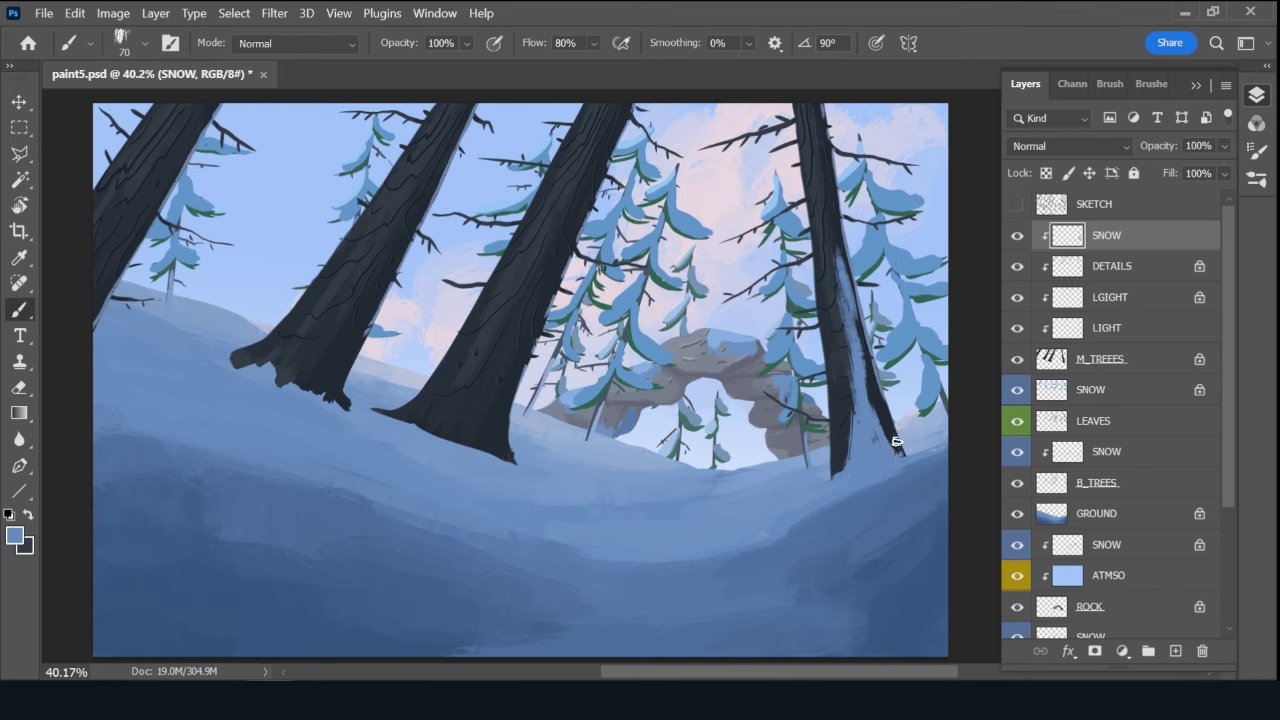
Give SNOW a blue label, sample snow blue and enlarge the brush to 100.
right_click(1018, 237)
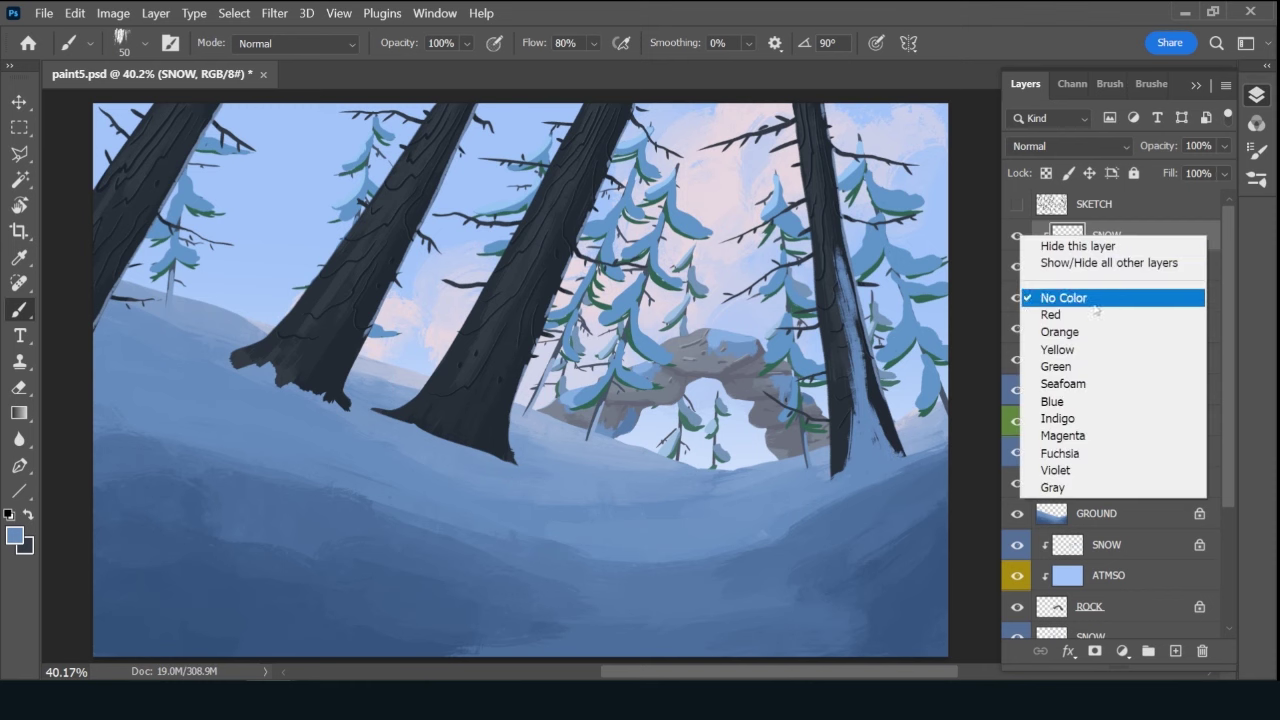
click(1071, 402)
key(x)
alt+click(931, 481)
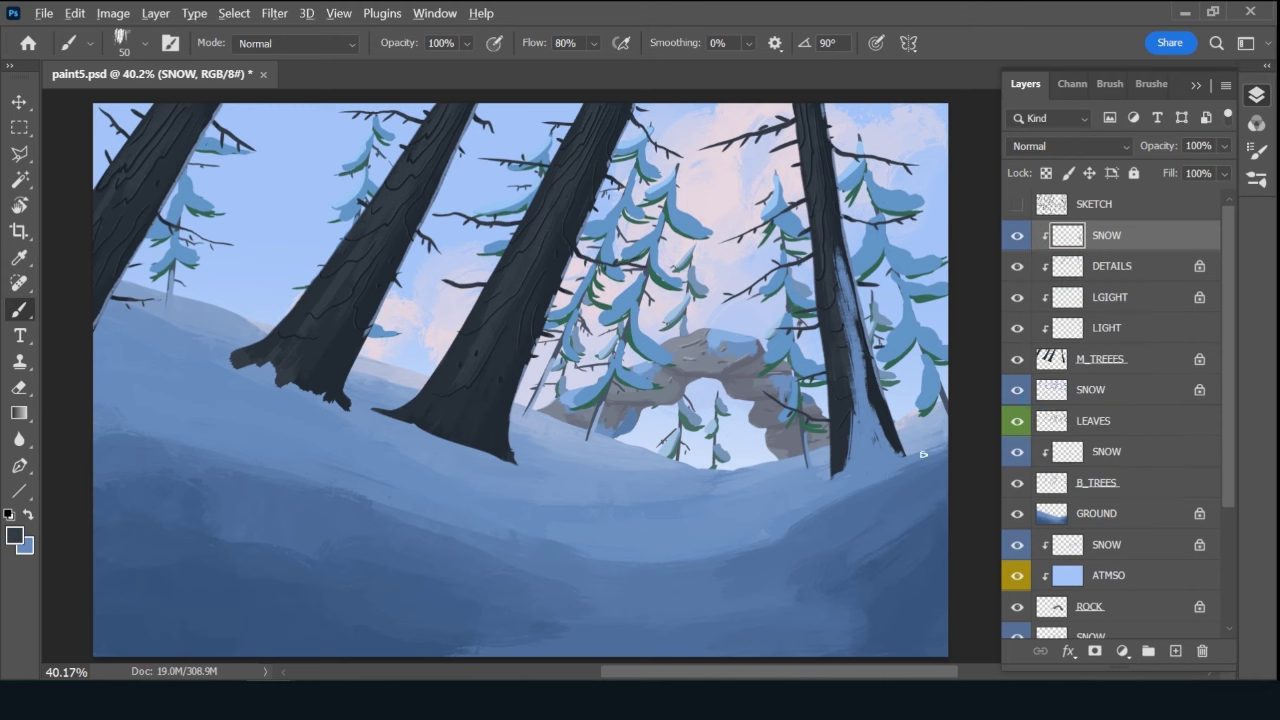
key(/)
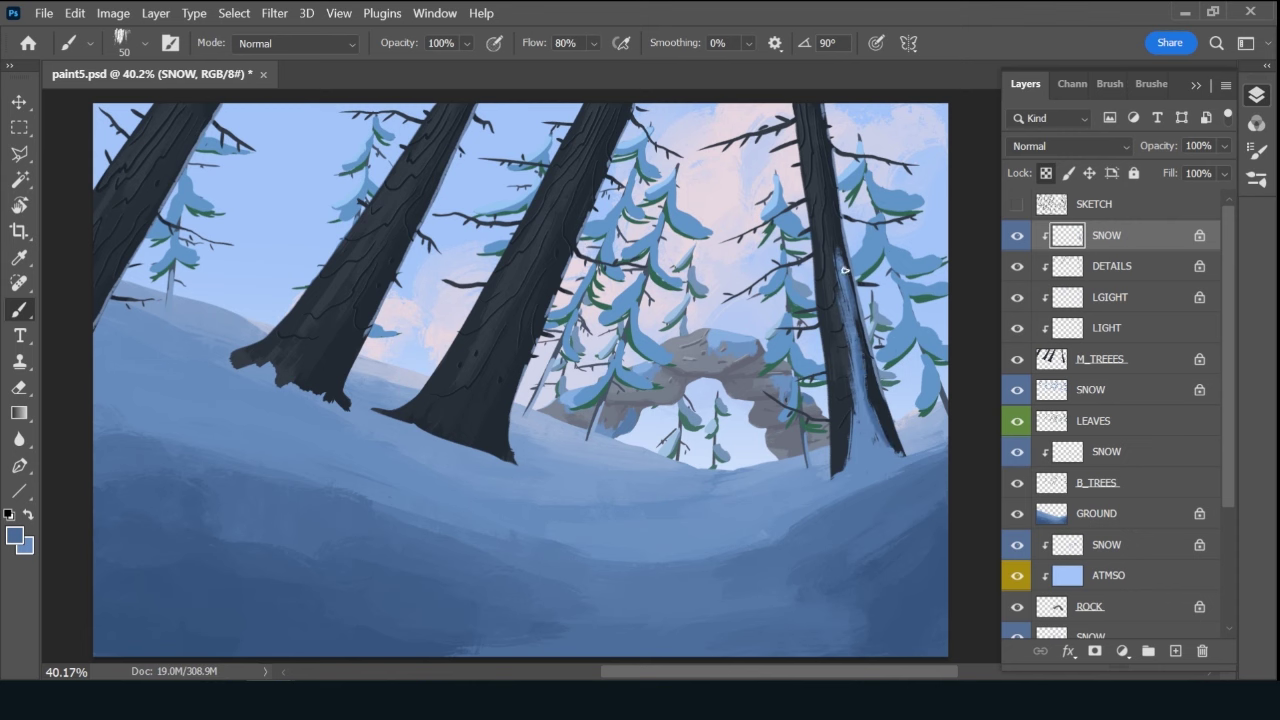
key(/)
key(x)
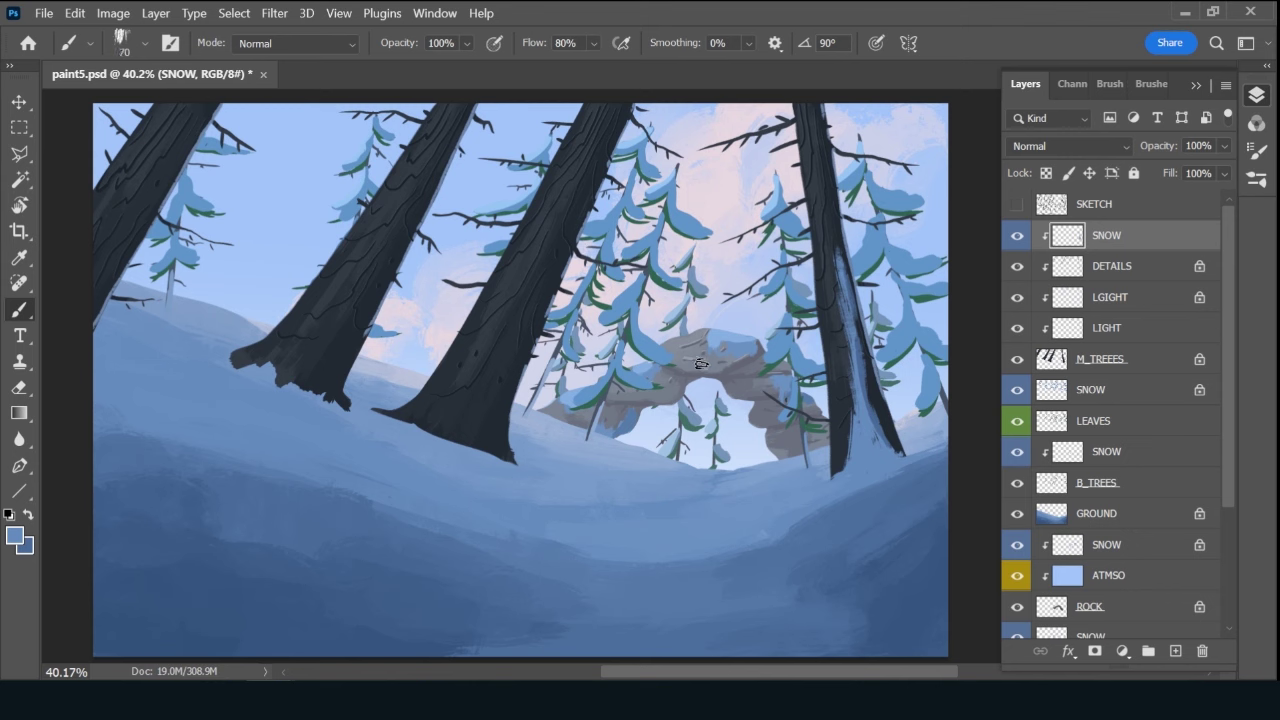
key(bracketright)
key(bracketright)
Paint snow along the second trunk's lower left edge, the left root flare and leftmost trunk.
mouse_move(450, 390)
mouse_down()
mouse_move(422, 432)
mouse_move(472, 348)
mouse_move(435, 436)
mouse_up()
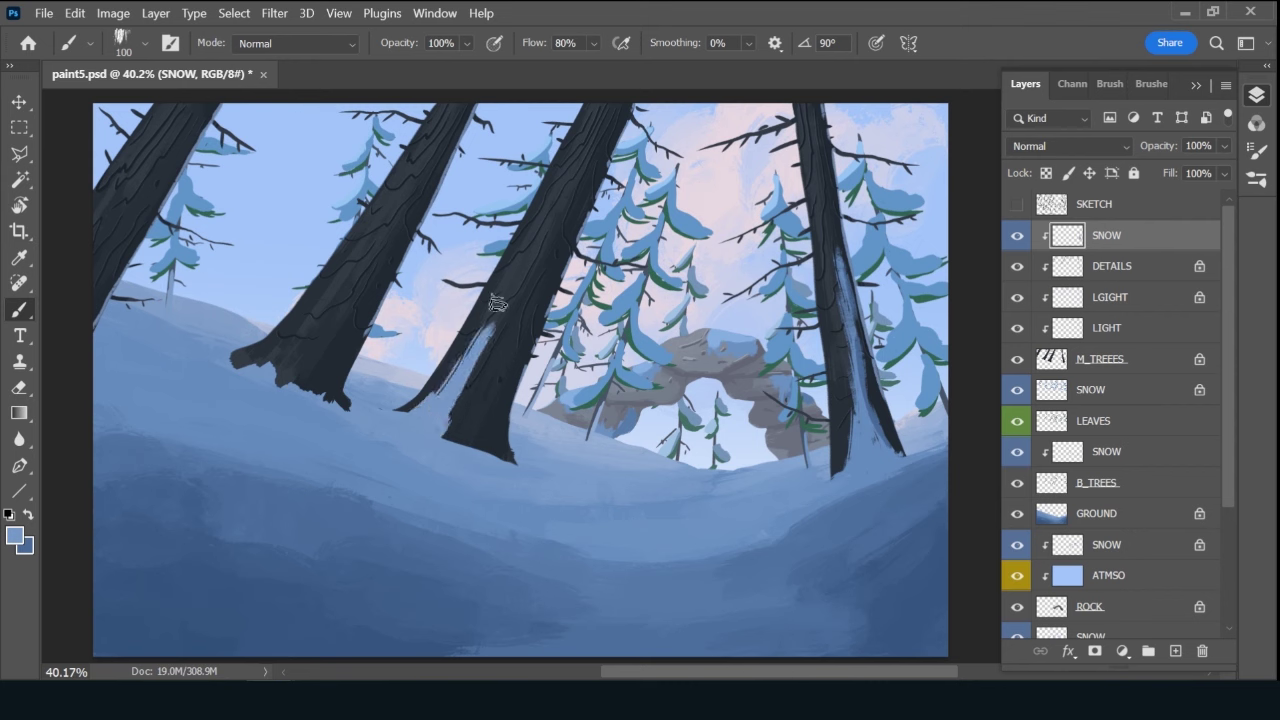
mouse_move(491, 297)
mouse_down()
mouse_move(437, 446)
mouse_move(462, 430)
mouse_move(474, 457)
mouse_move(497, 449)
mouse_move(488, 363)
mouse_up()
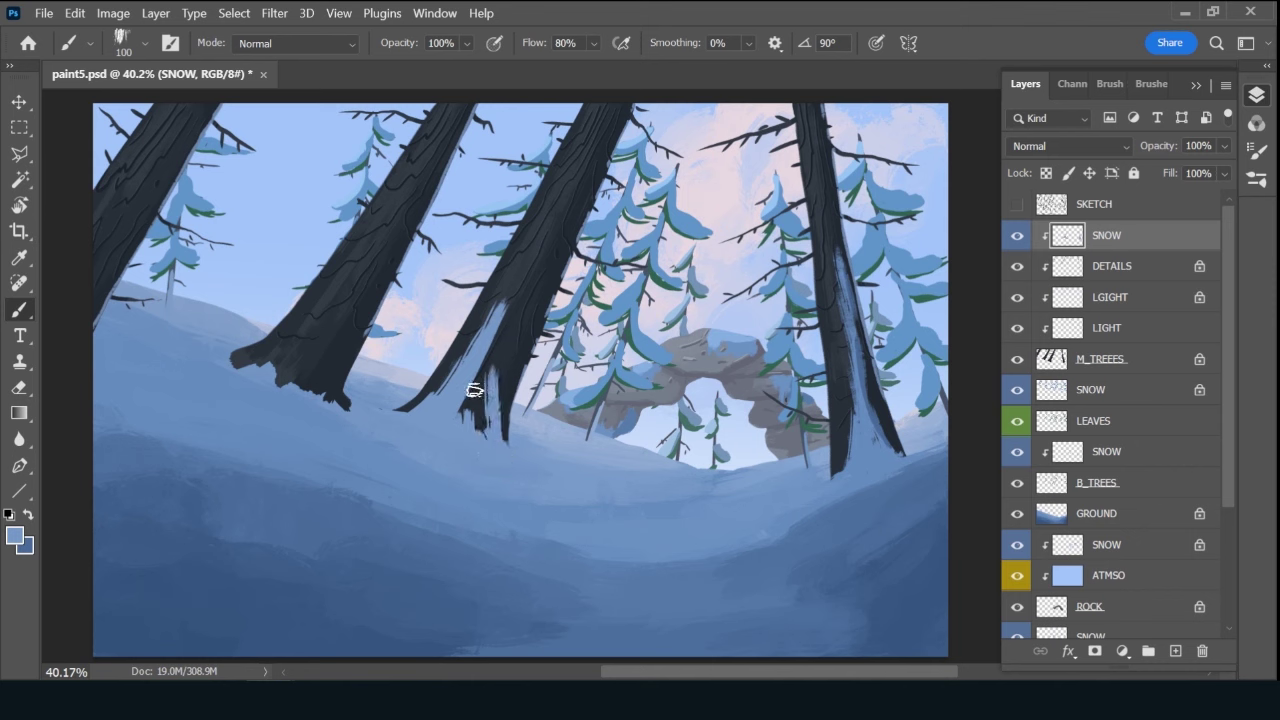
mouse_move(498, 360)
mouse_down()
mouse_move(480, 432)
mouse_move(486, 360)
mouse_up()
mouse_move(466, 429)
mouse_down()
mouse_move(532, 248)
mouse_move(475, 389)
mouse_up()
mouse_move(258, 366)
mouse_down()
mouse_move(236, 362)
mouse_move(297, 363)
mouse_move(314, 386)
mouse_move(326, 378)
mouse_move(334, 403)
mouse_move(334, 317)
mouse_move(349, 283)
mouse_move(314, 346)
mouse_move(383, 234)
mouse_move(374, 223)
mouse_move(306, 331)
mouse_move(412, 188)
mouse_up()
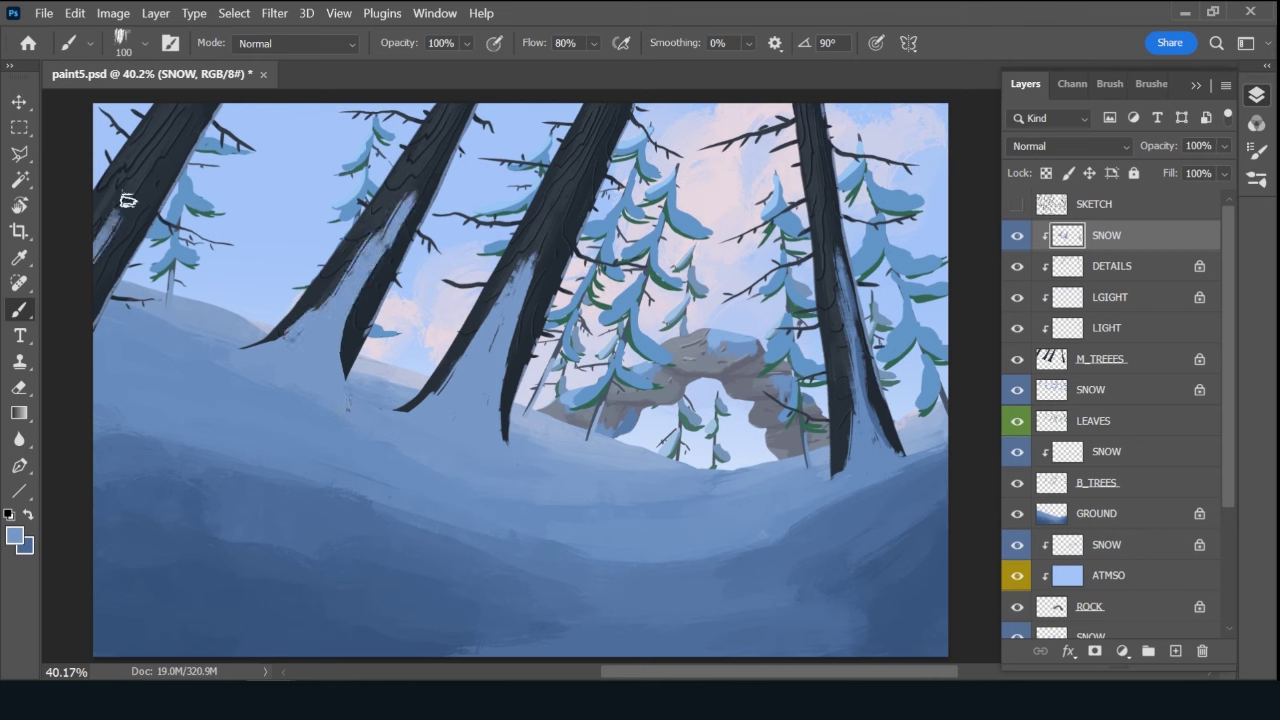
mouse_move(120, 222)
mouse_down()
mouse_move(146, 166)
mouse_move(126, 212)
mouse_up()
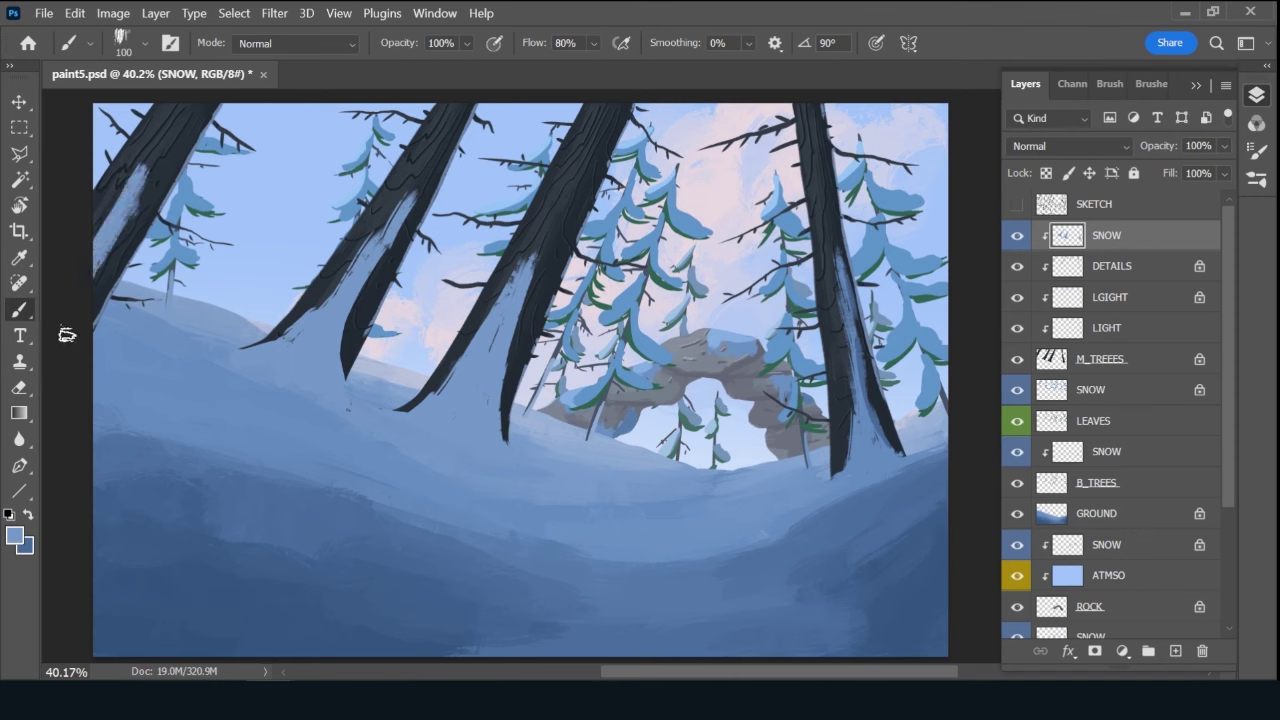
Lock SNOW's transparency and repaint the leftmost and middle trunks' snow with resampled tones.
key(slash)
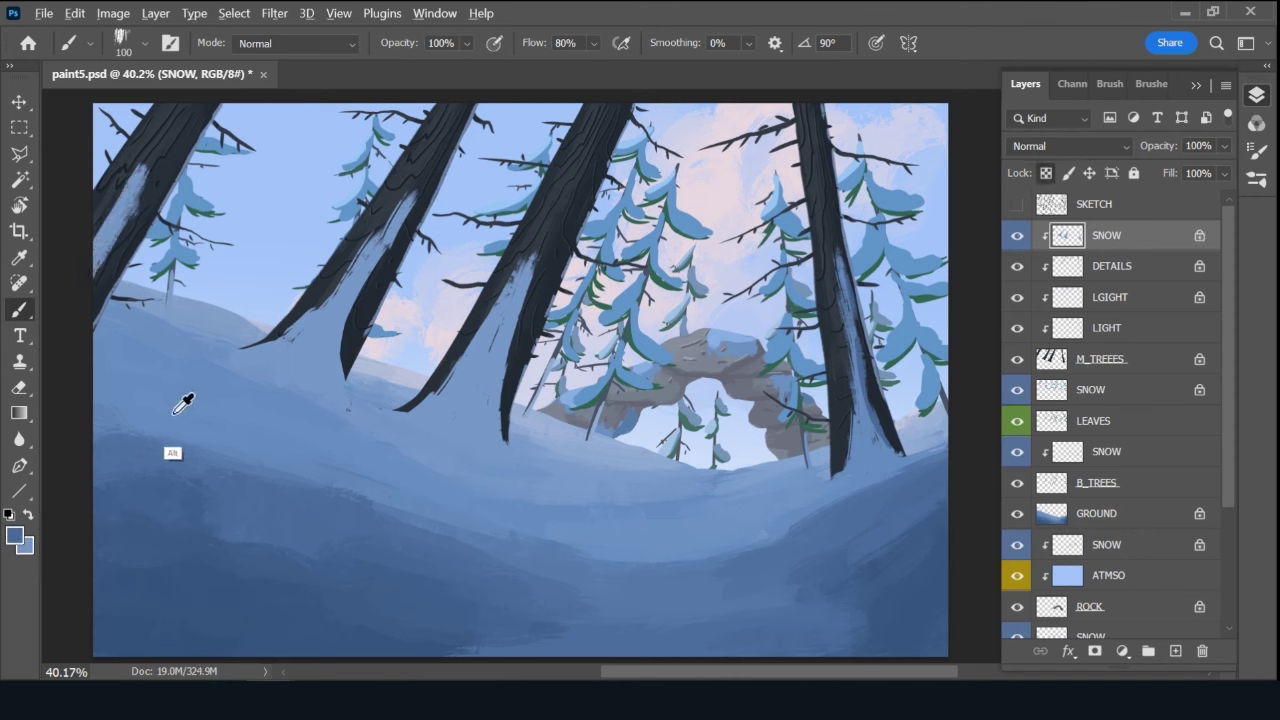
drag(142, 184, 94, 272)
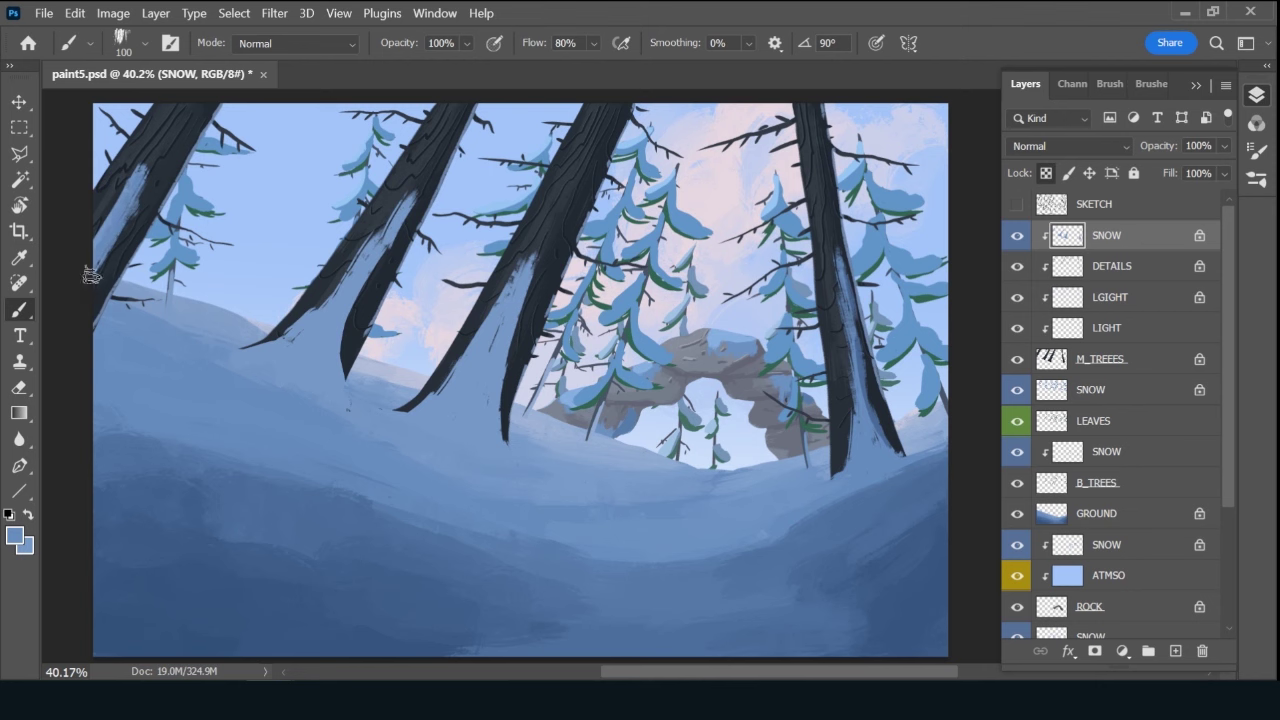
alt+click(416, 210)
alt+click(286, 500)
drag(363, 294, 404, 228)
mouse_move(351, 323)
mouse_down()
mouse_move(337, 371)
mouse_move(414, 206)
mouse_move(388, 241)
mouse_up()
alt+click(414, 206)
drag(338, 308, 340, 390)
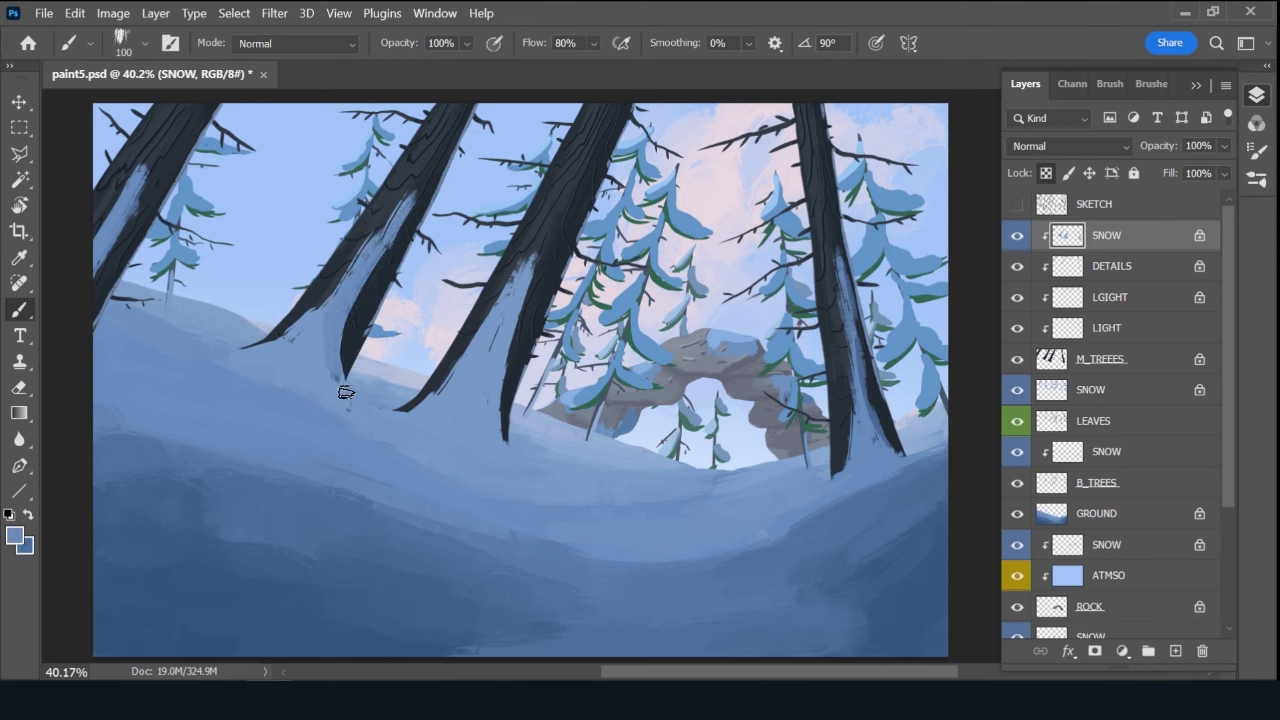
Extend the snow strips down the rightmost trunk, adding darker blue strokes at its base.
drag(531, 277, 497, 424)
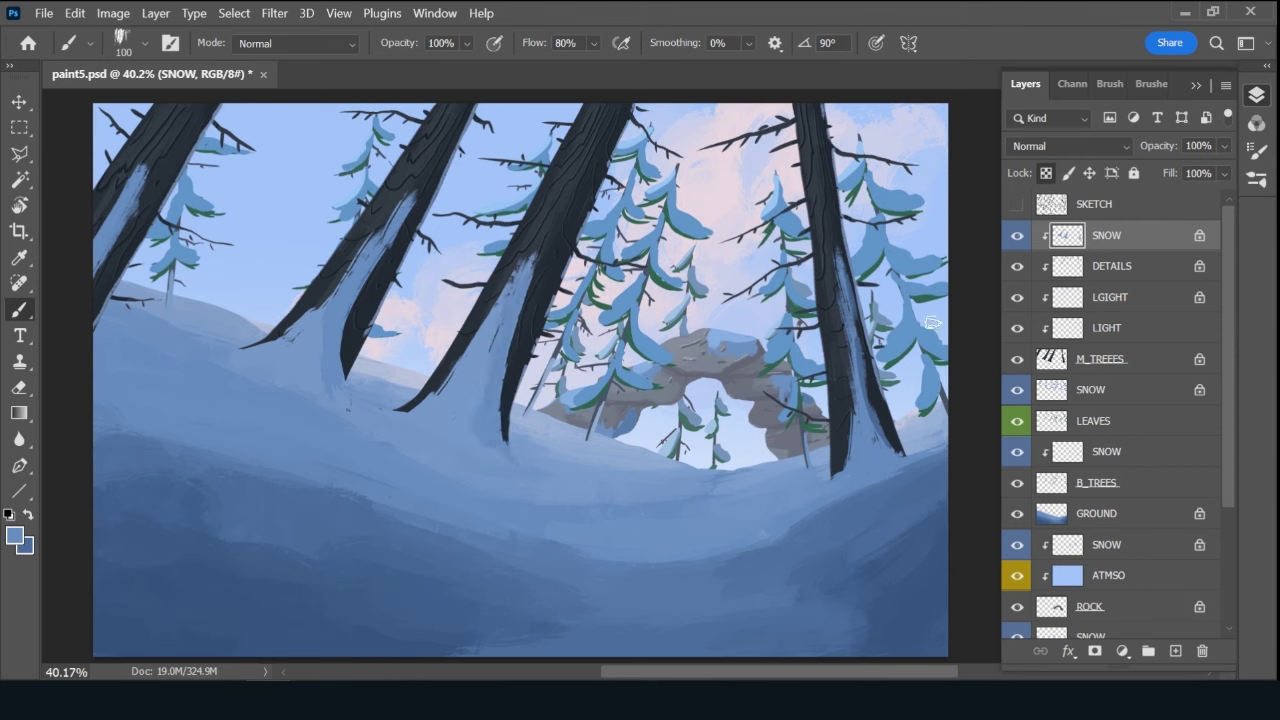
drag(855, 270, 893, 440)
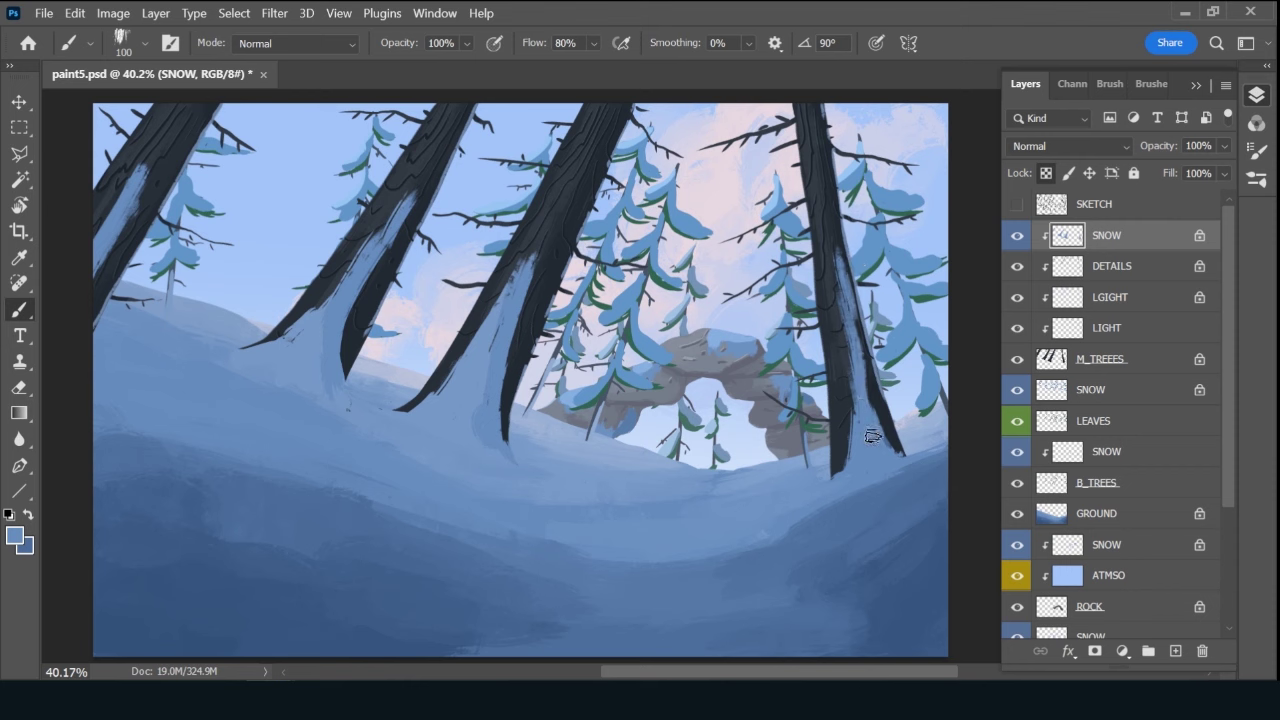
alt+click(908, 428)
drag(870, 357, 900, 458)
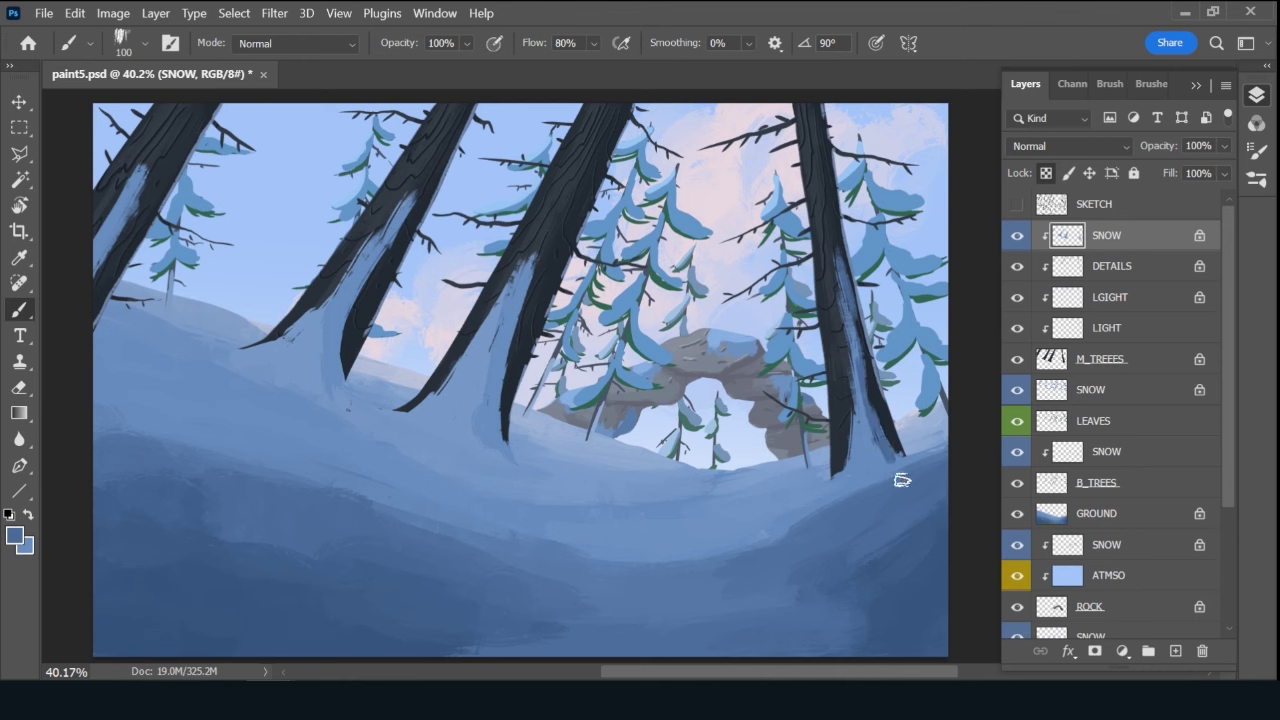
alt+click(860, 427)
drag(860, 427, 890, 462)
click(1175, 652)
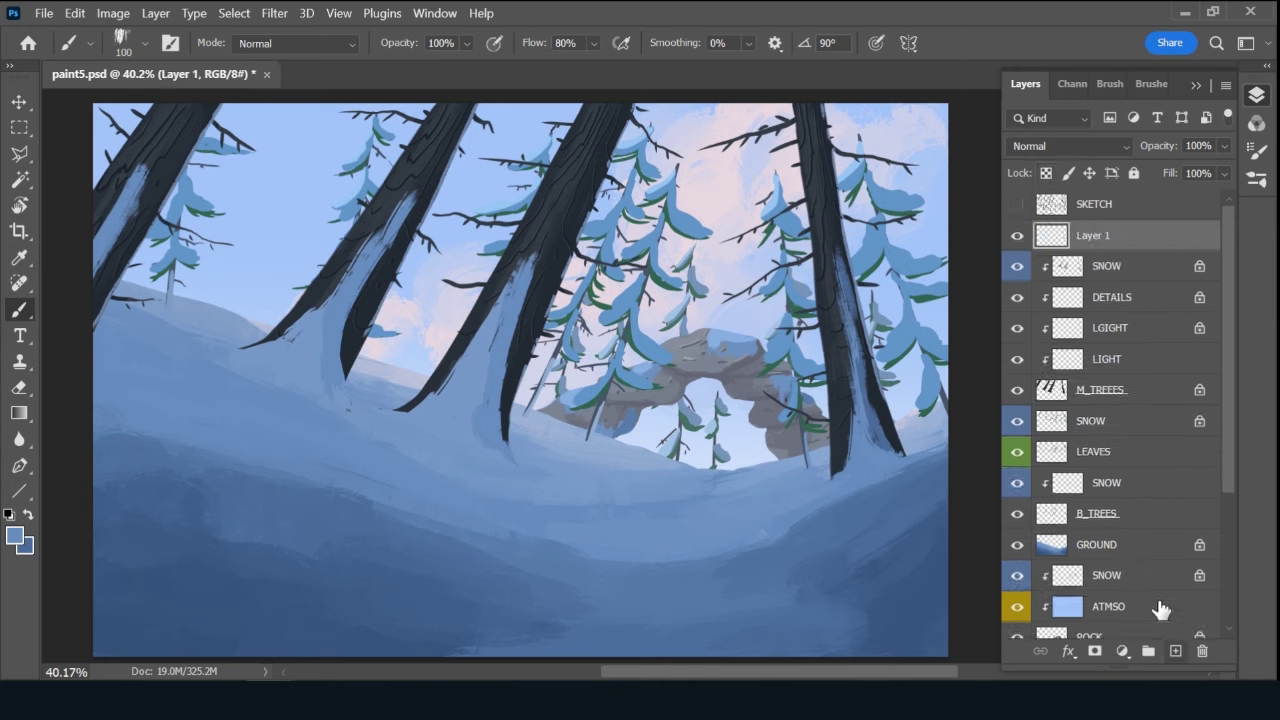
Rename the new layer LEAVES and give it a green label.
double_click(1092, 236)
text(LEA)
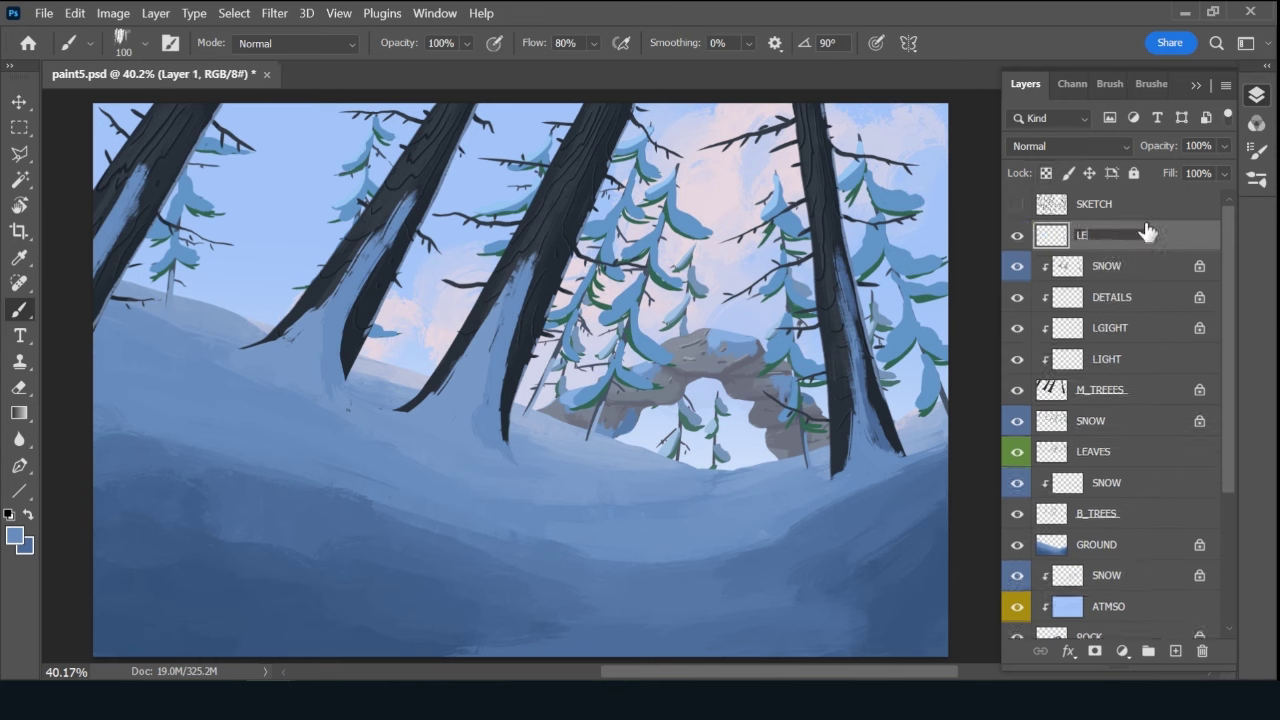
text(VES)
key(Return)
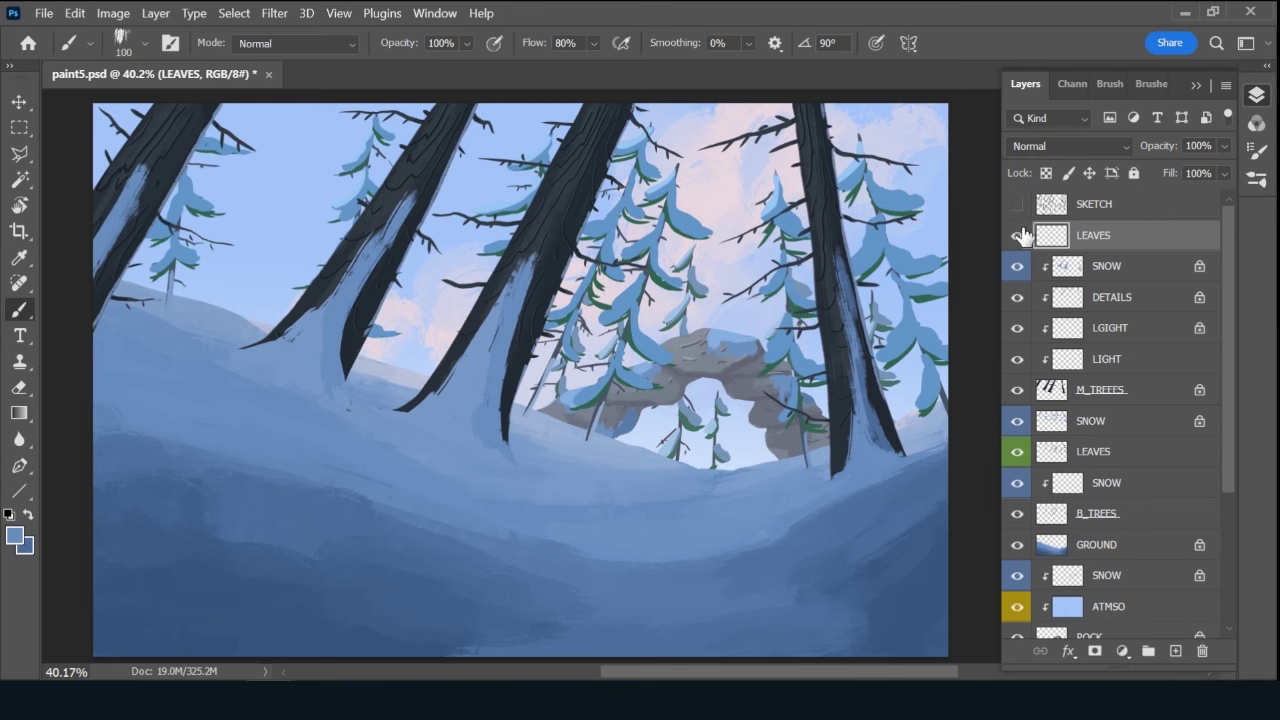
right_click(1017, 235)
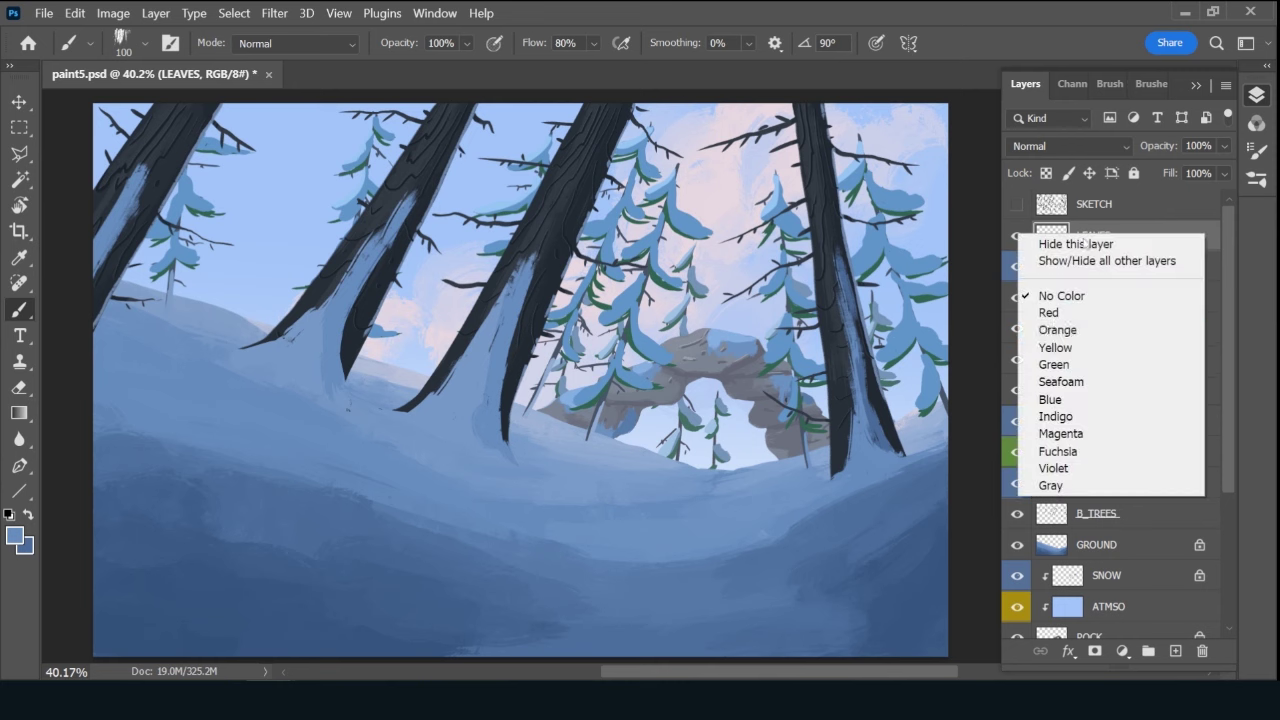
click(1075, 364)
Pick a smaller leaf brush and set a darker green sampled from the pine foliage.
click(1151, 84)
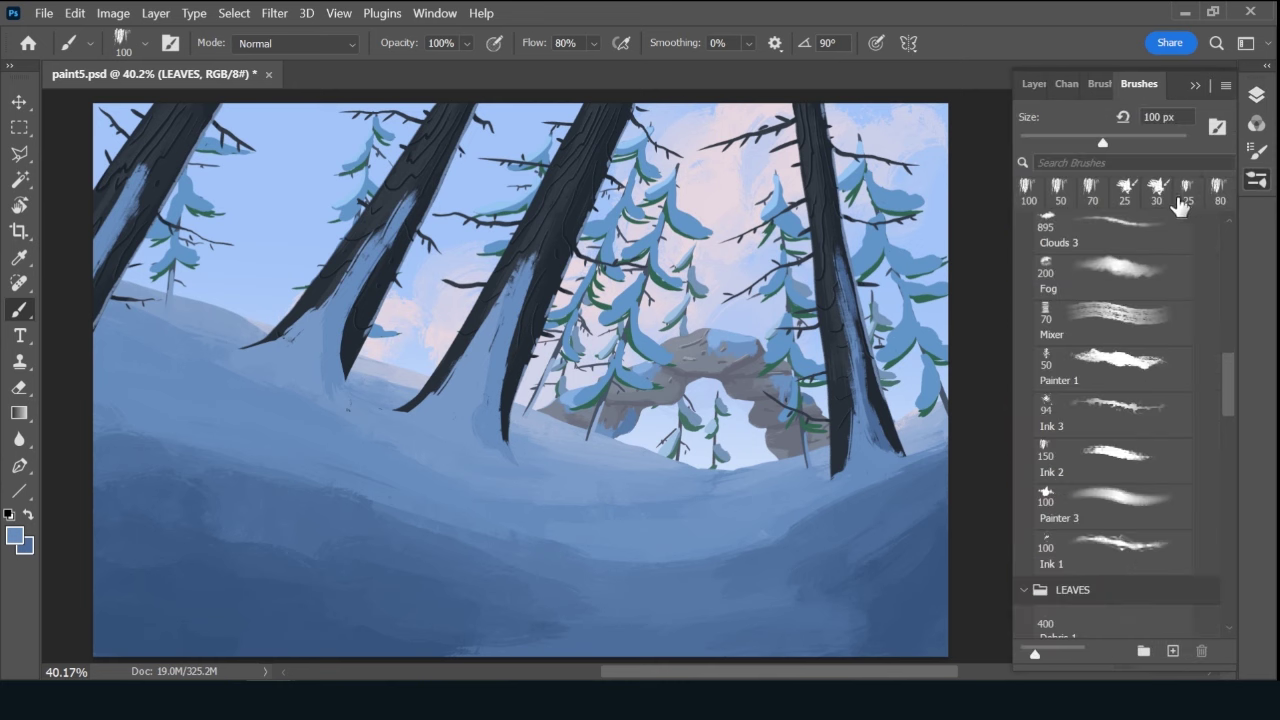
click(1157, 190)
click(1066, 84)
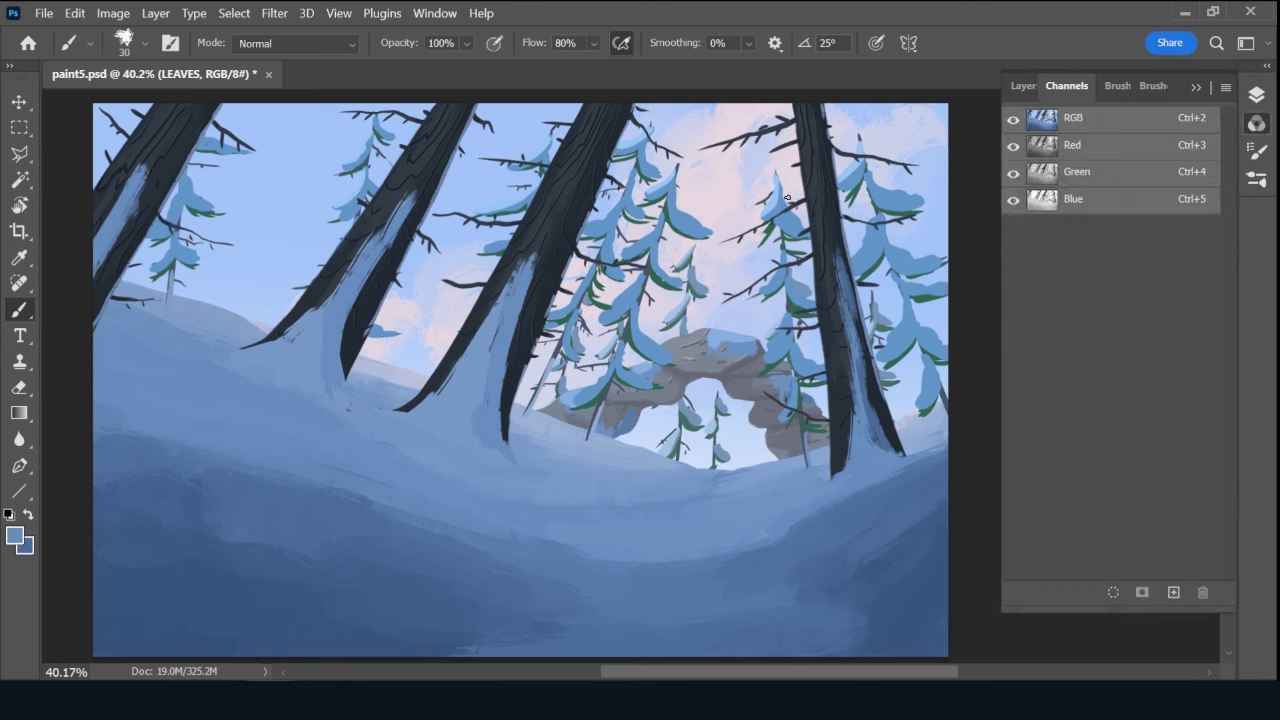
alt+click(667, 214)
click(14, 536)
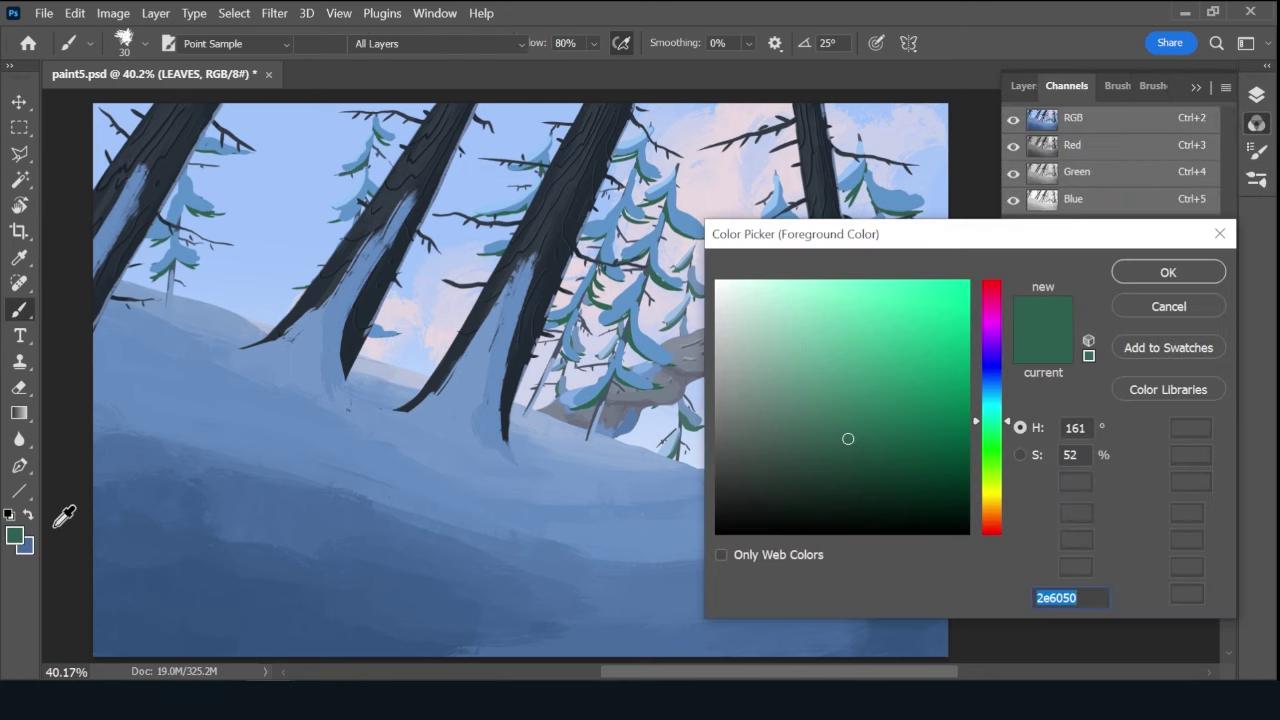
click(865, 468)
click(1168, 272)
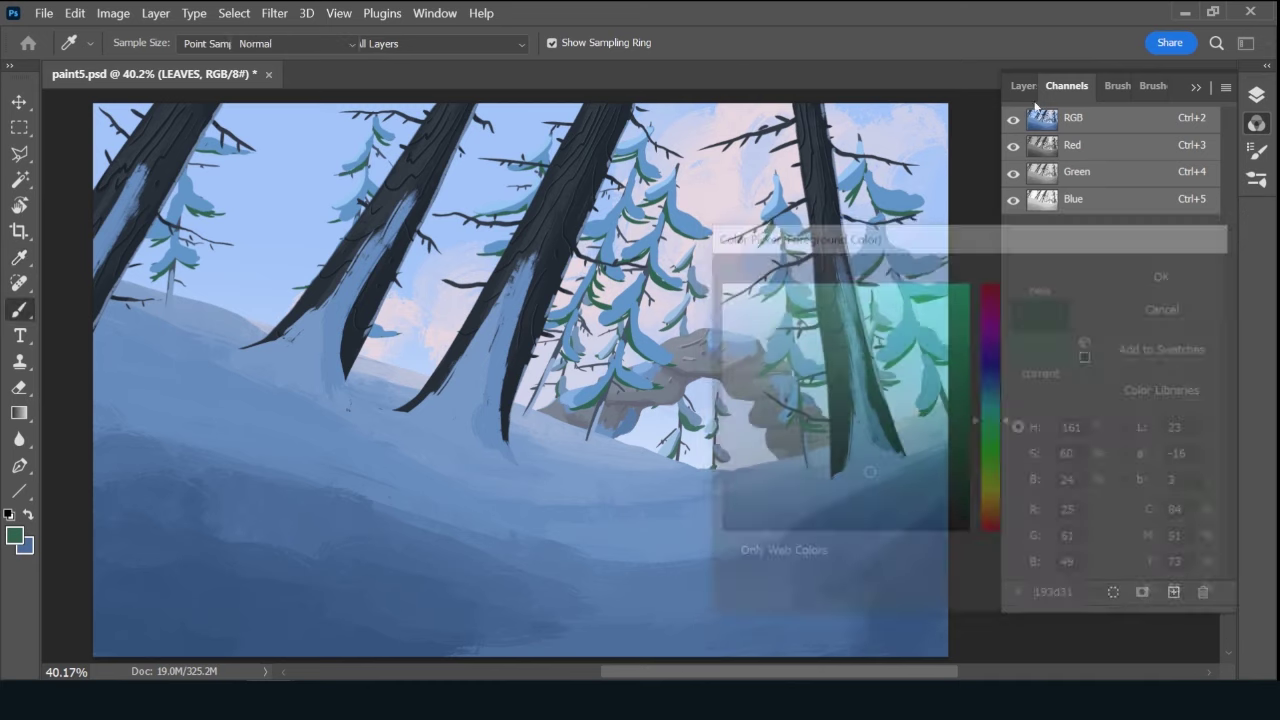
click(1023, 88)
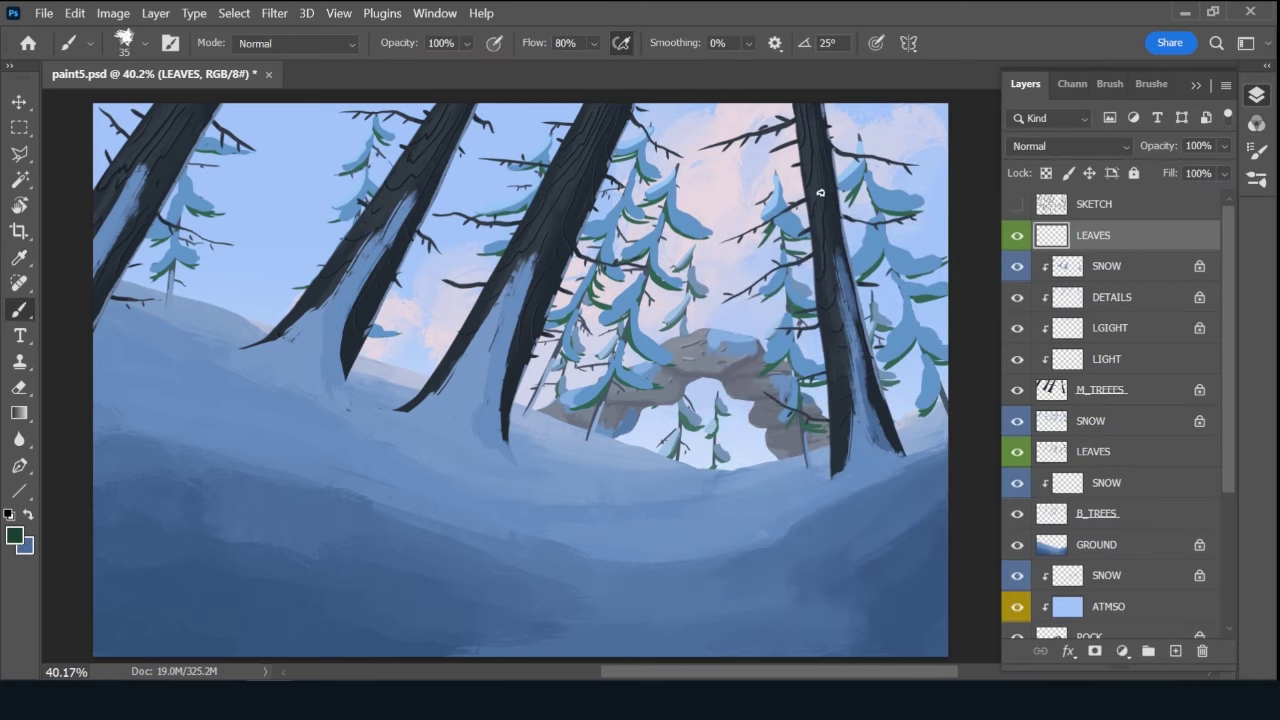
Paint dark green foliage atop and hanging down the left side of the right trunk.
drag(880, 140, 822, 104)
key(])
drag(880, 136, 816, 102)
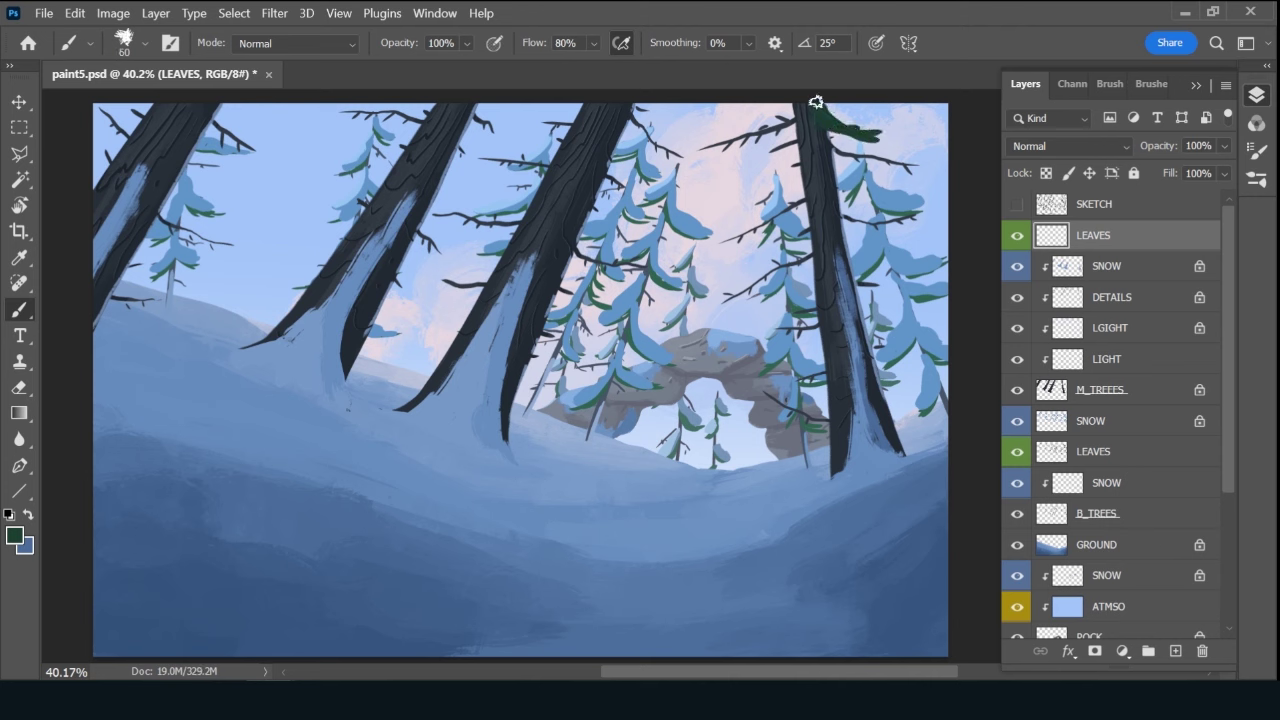
mouse_move(898, 131)
mouse_down()
mouse_move(855, 105)
mouse_move(840, 131)
mouse_up()
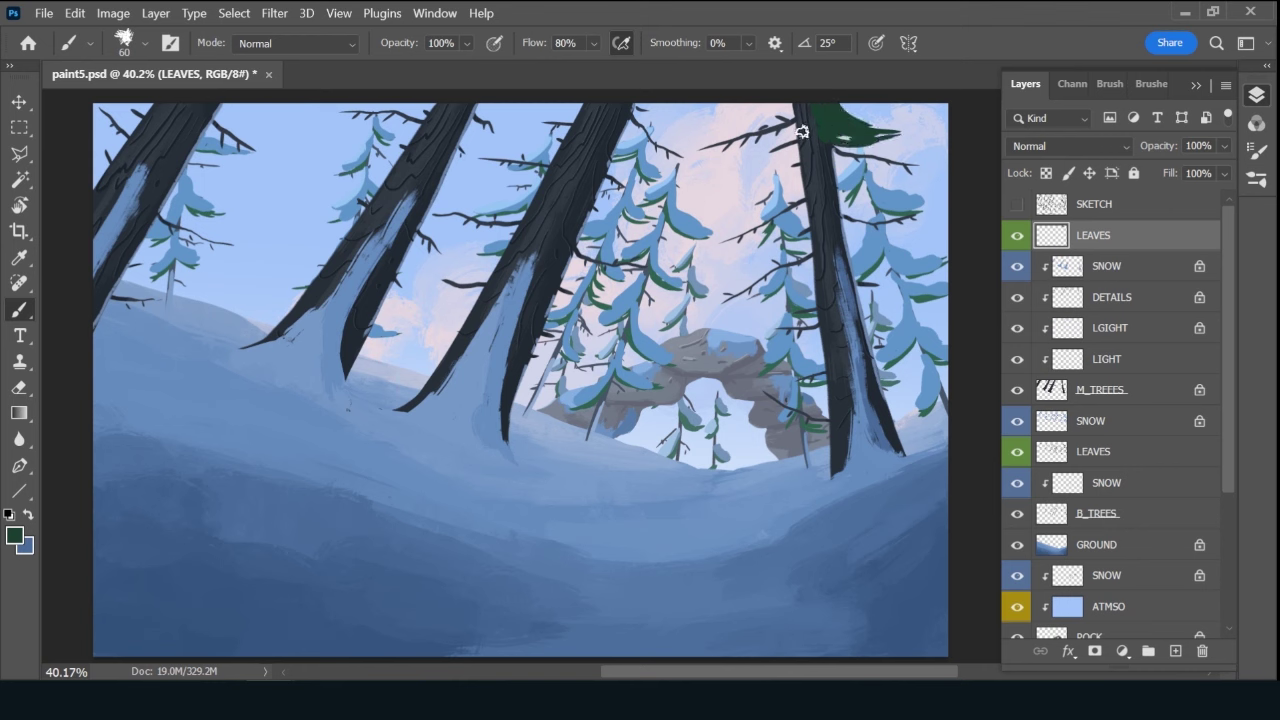
drag(788, 172, 800, 132)
mouse_move(772, 195)
mouse_down()
mouse_move(801, 136)
mouse_move(806, 163)
mouse_move(745, 225)
mouse_move(805, 175)
mouse_up()
mouse_move(728, 243)
mouse_down()
mouse_move(789, 189)
mouse_move(798, 138)
mouse_move(765, 182)
mouse_move(799, 115)
mouse_move(783, 175)
mouse_up()
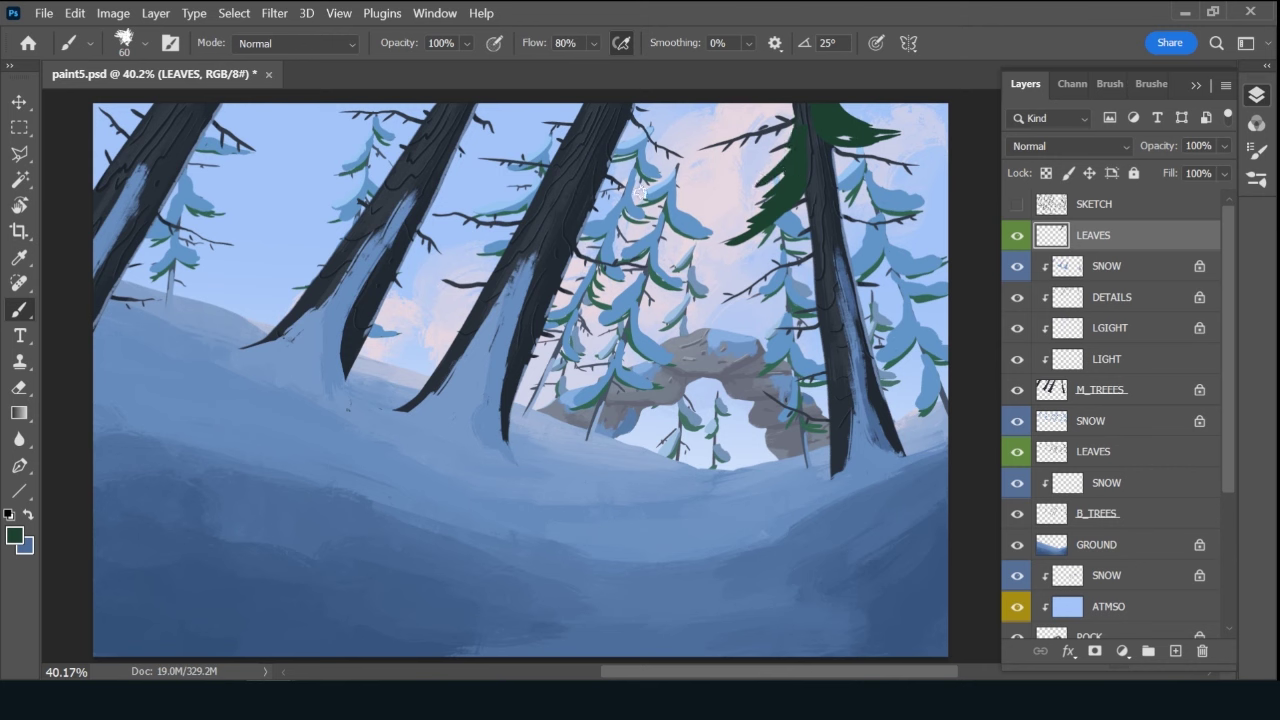
Paint drooping leaf strands on and left of the middle trunk's top.
mouse_move(640, 190)
mouse_down()
mouse_move(625, 105)
mouse_move(652, 175)
mouse_up()
mouse_move(618, 108)
mouse_down()
mouse_move(655, 182)
mouse_move(616, 148)
mouse_move(630, 215)
mouse_move(607, 133)
mouse_up()
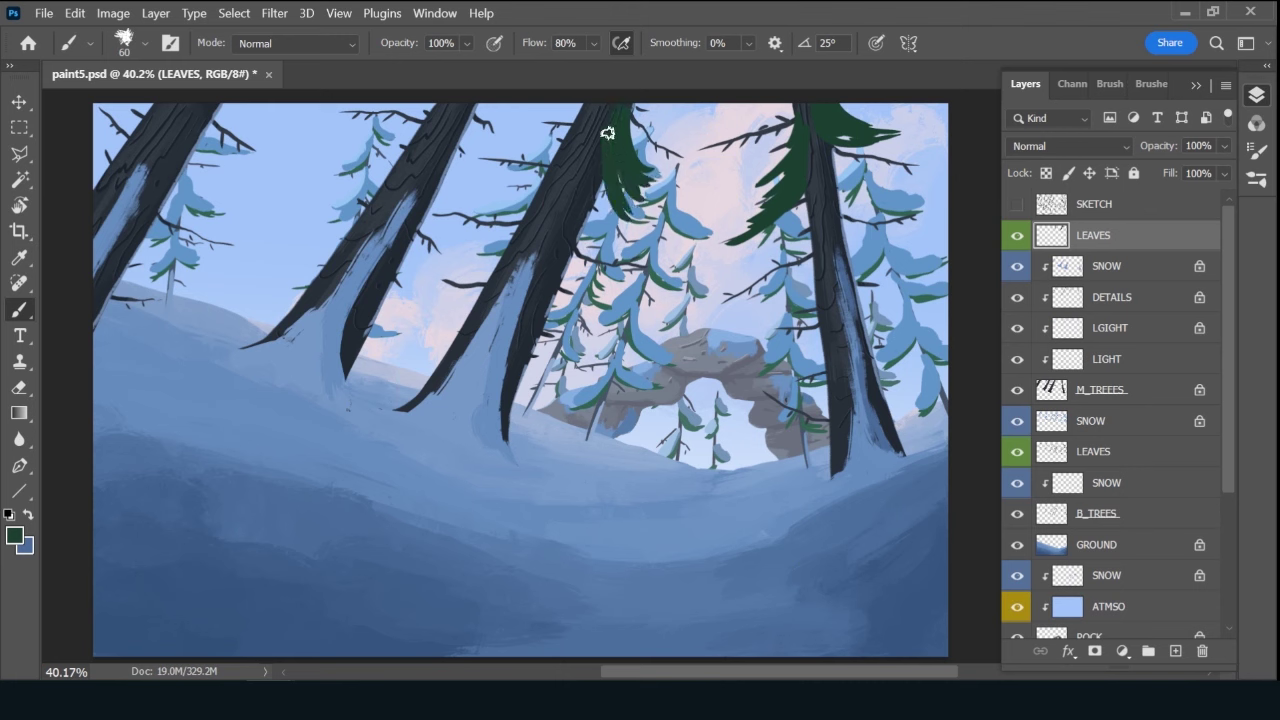
drag(664, 236, 640, 157)
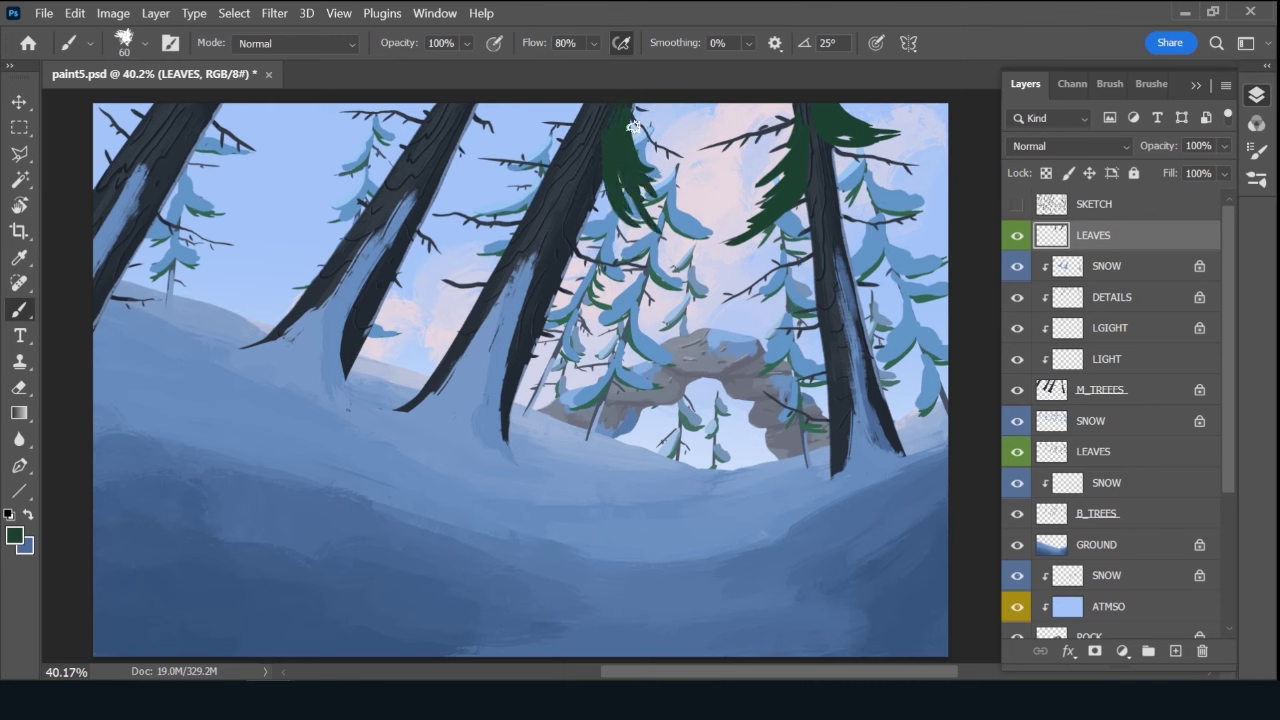
drag(664, 204, 636, 122)
drag(532, 143, 578, 109)
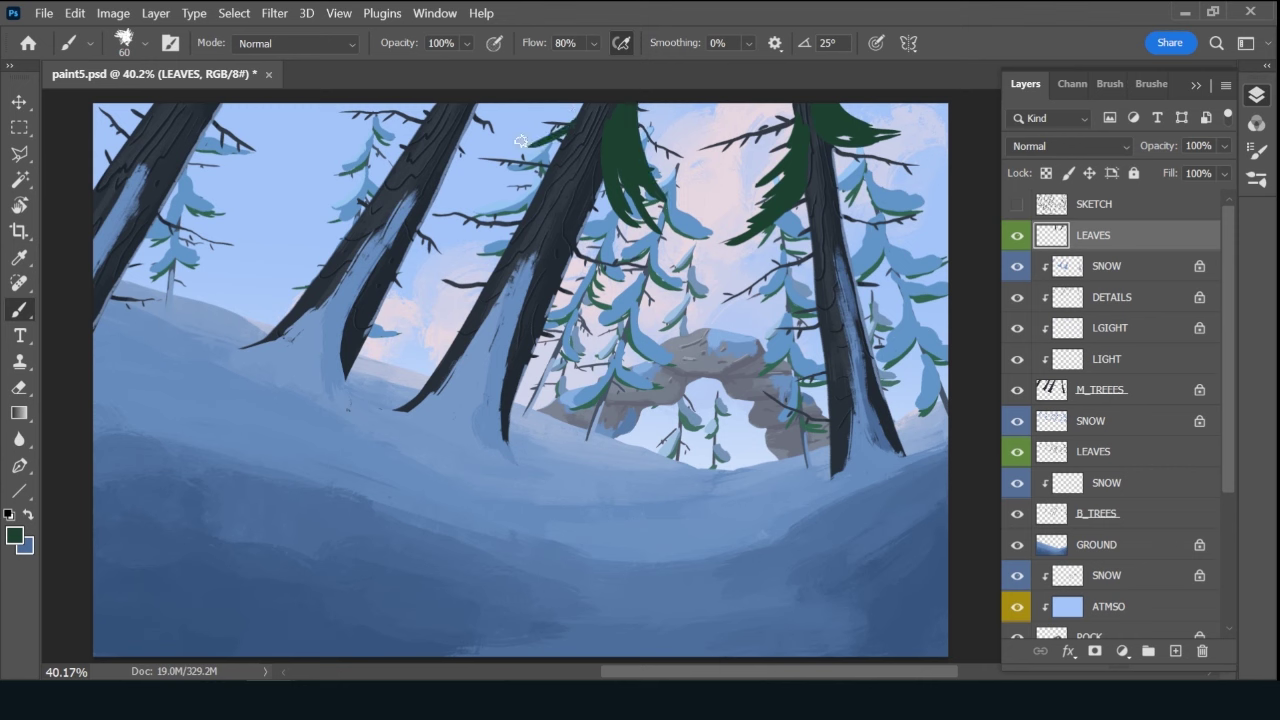
mouse_move(521, 141)
mouse_down()
mouse_move(580, 115)
mouse_move(498, 164)
mouse_move(552, 153)
mouse_up()
Paint hanging leaves on the left trunk and atop the second trunk from left.
mouse_move(230, 165)
mouse_down()
mouse_move(214, 100)
mouse_move(243, 108)
mouse_up()
drag(260, 186, 214, 107)
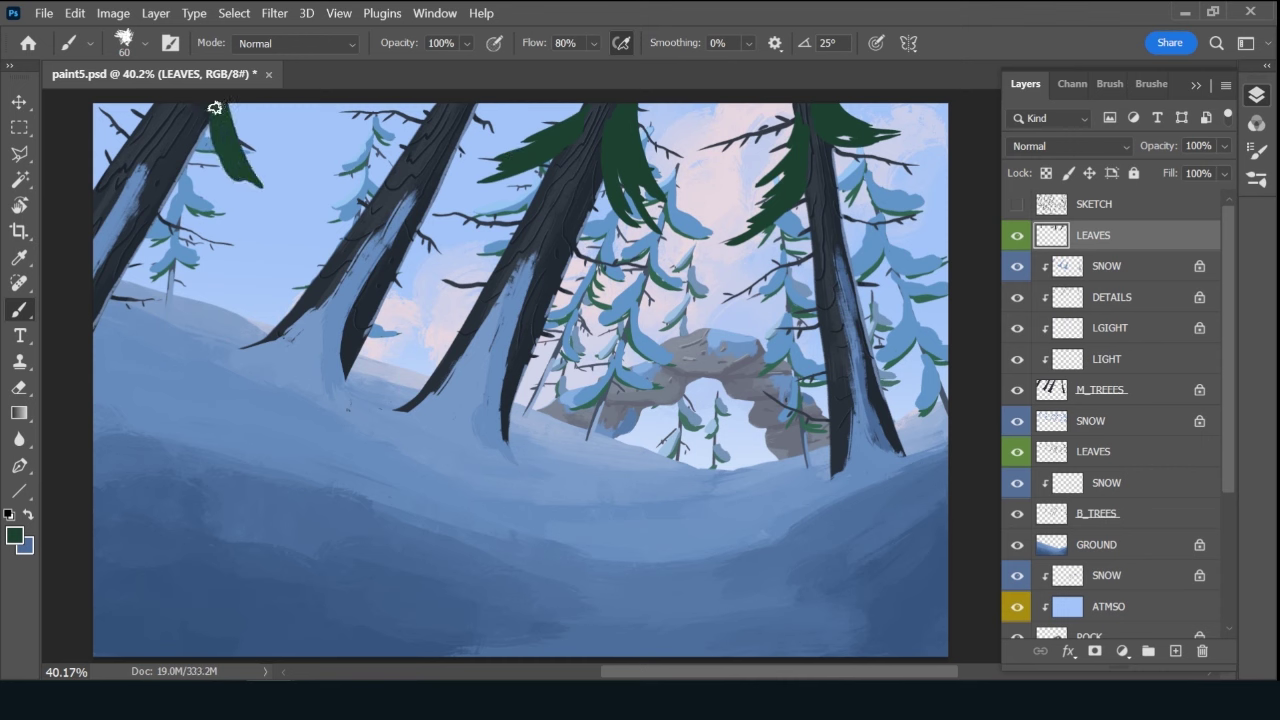
mouse_move(237, 199)
mouse_down()
mouse_move(213, 102)
mouse_move(196, 114)
mouse_move(221, 102)
mouse_up()
drag(271, 223, 238, 190)
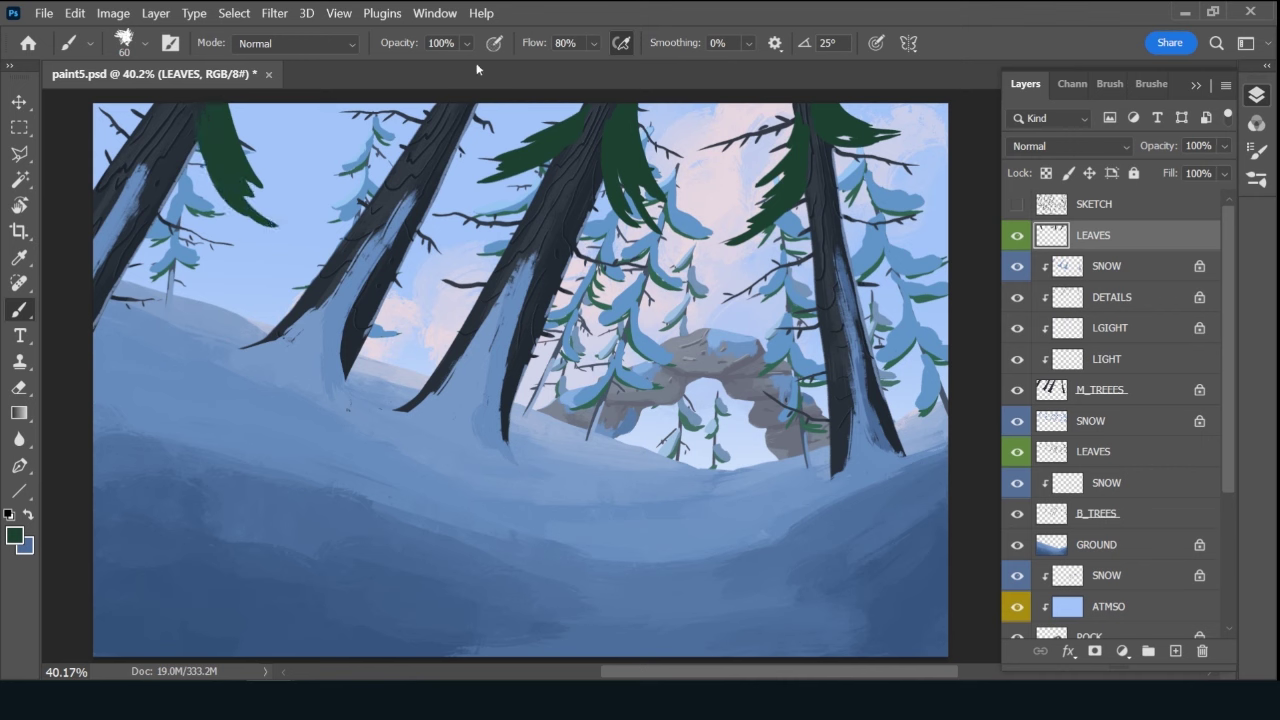
drag(400, 128, 441, 100)
drag(386, 133, 437, 102)
Add a new layer above LEAVES named SNOW with a blue label.
click(1175, 651)
double_click(1096, 235)
text(SNOW)
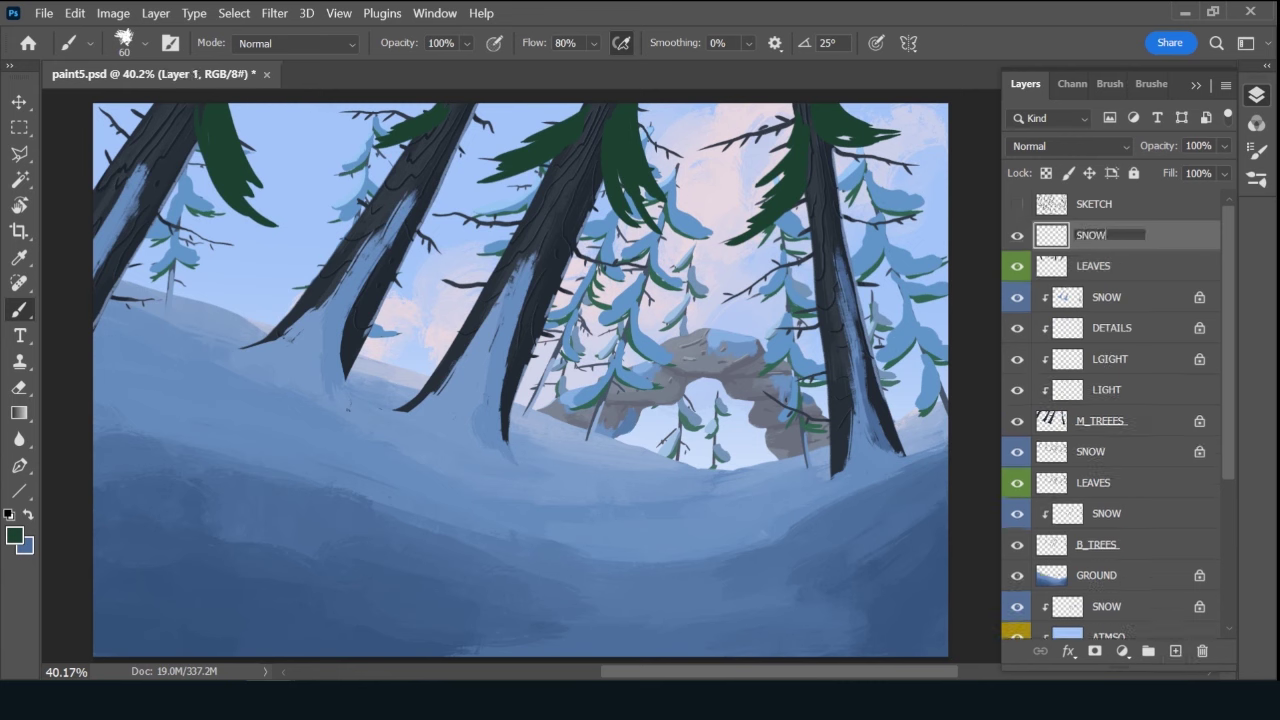
key(Return)
right_click(1030, 236)
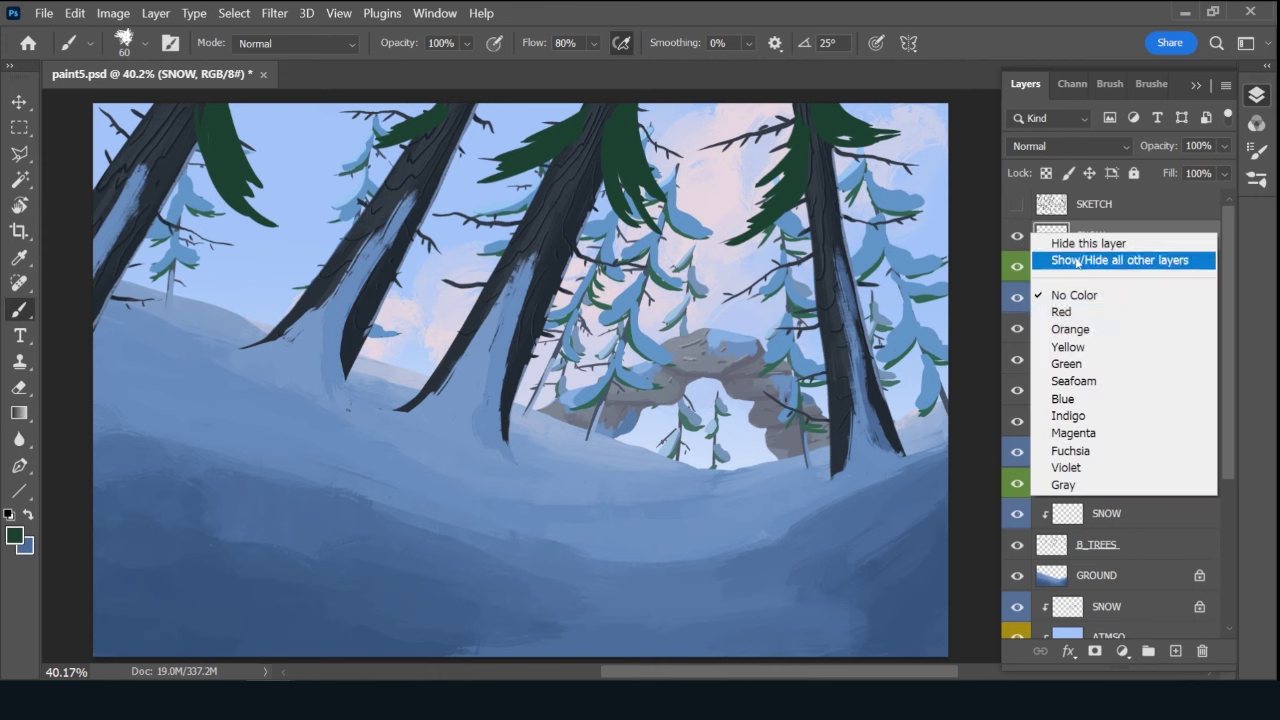
click(1080, 400)
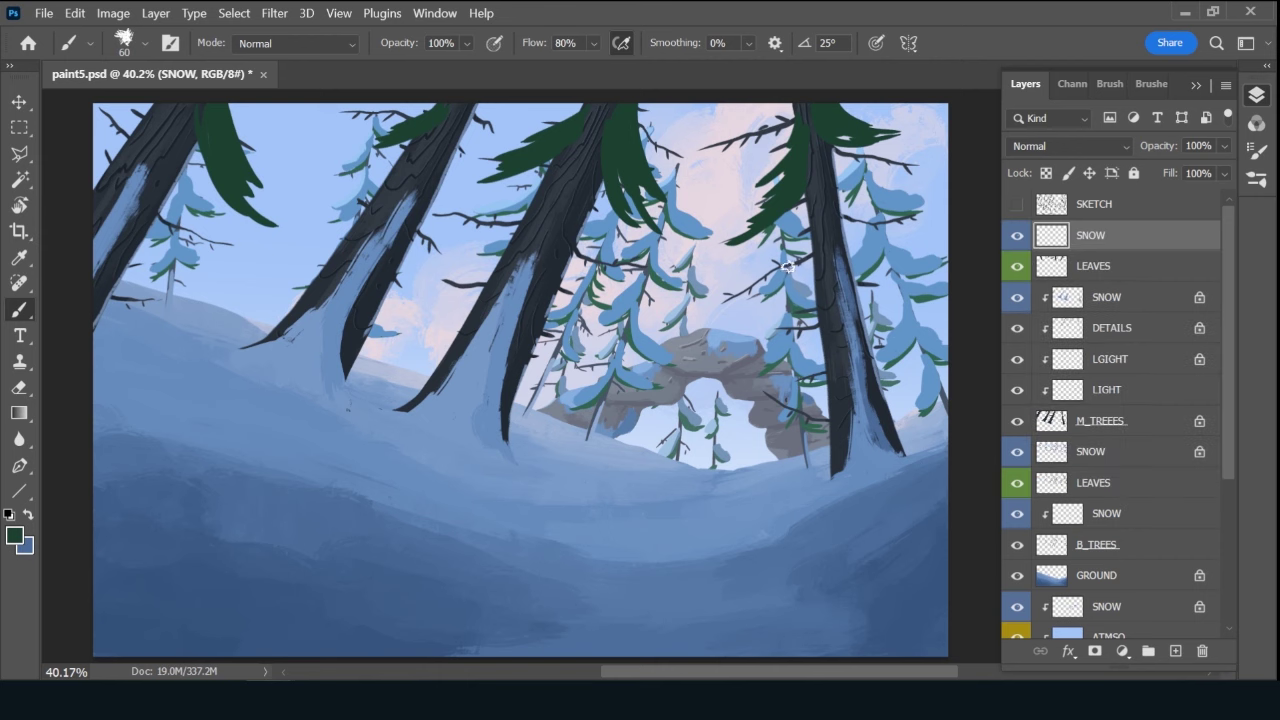
Paint light blue snow caps over the foliage on the right, middle, second and left trees.
alt+click(512, 535)
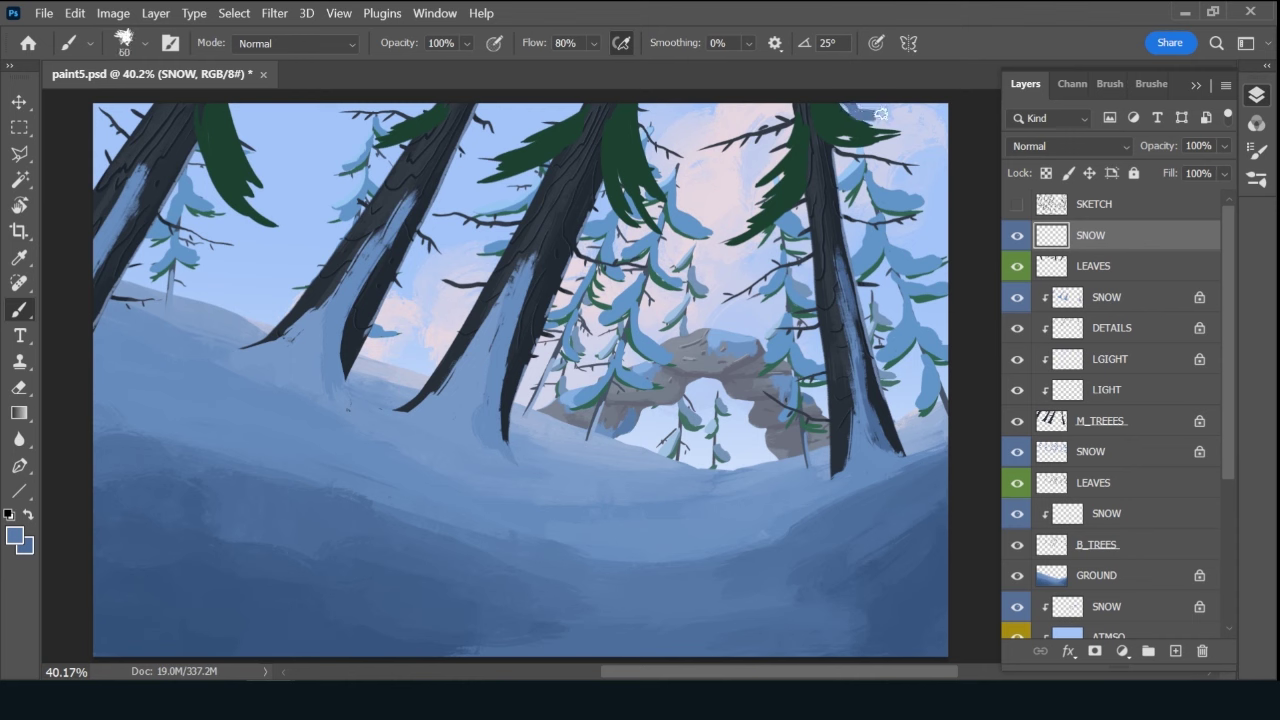
mouse_move(892, 130)
mouse_down()
mouse_move(834, 131)
mouse_move(814, 109)
mouse_move(819, 80)
mouse_move(890, 121)
mouse_move(872, 124)
mouse_move(895, 123)
mouse_up()
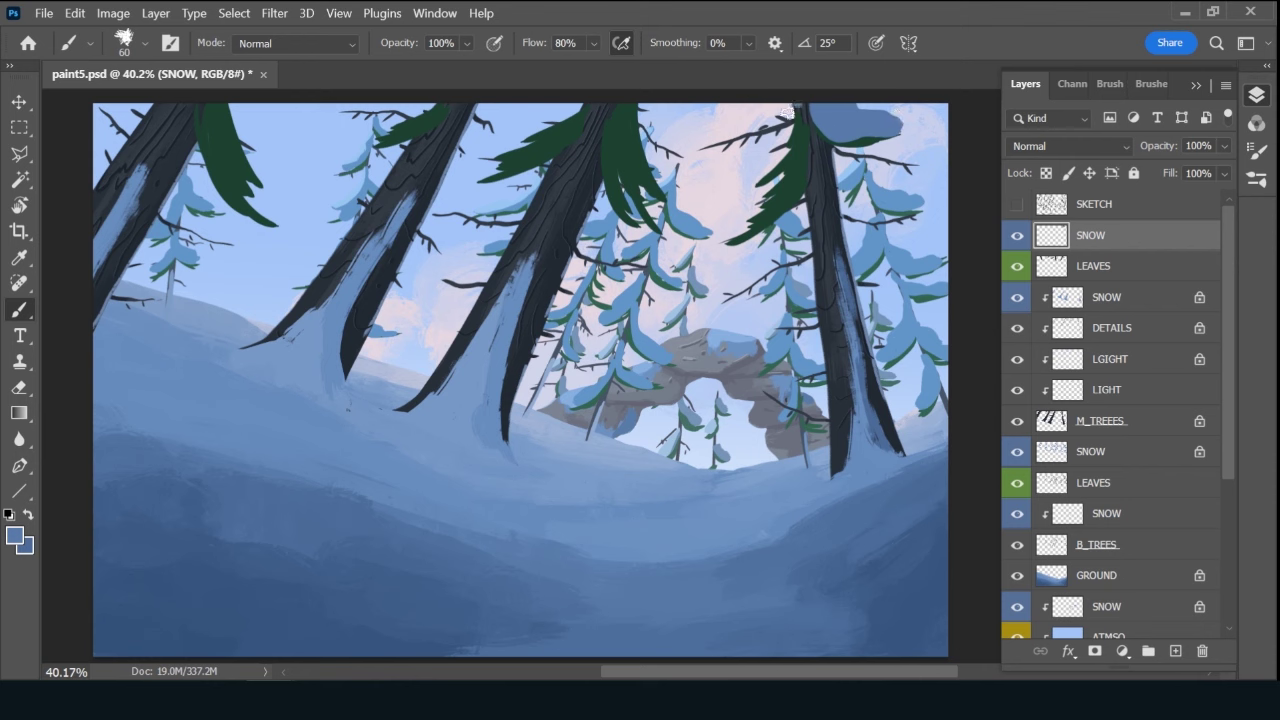
mouse_move(787, 112)
mouse_down()
mouse_move(790, 140)
mouse_move(737, 211)
mouse_move(809, 157)
mouse_move(820, 123)
mouse_move(807, 102)
mouse_move(800, 165)
mouse_move(805, 103)
mouse_up()
mouse_move(783, 180)
mouse_down()
mouse_move(755, 205)
mouse_move(765, 192)
mouse_up()
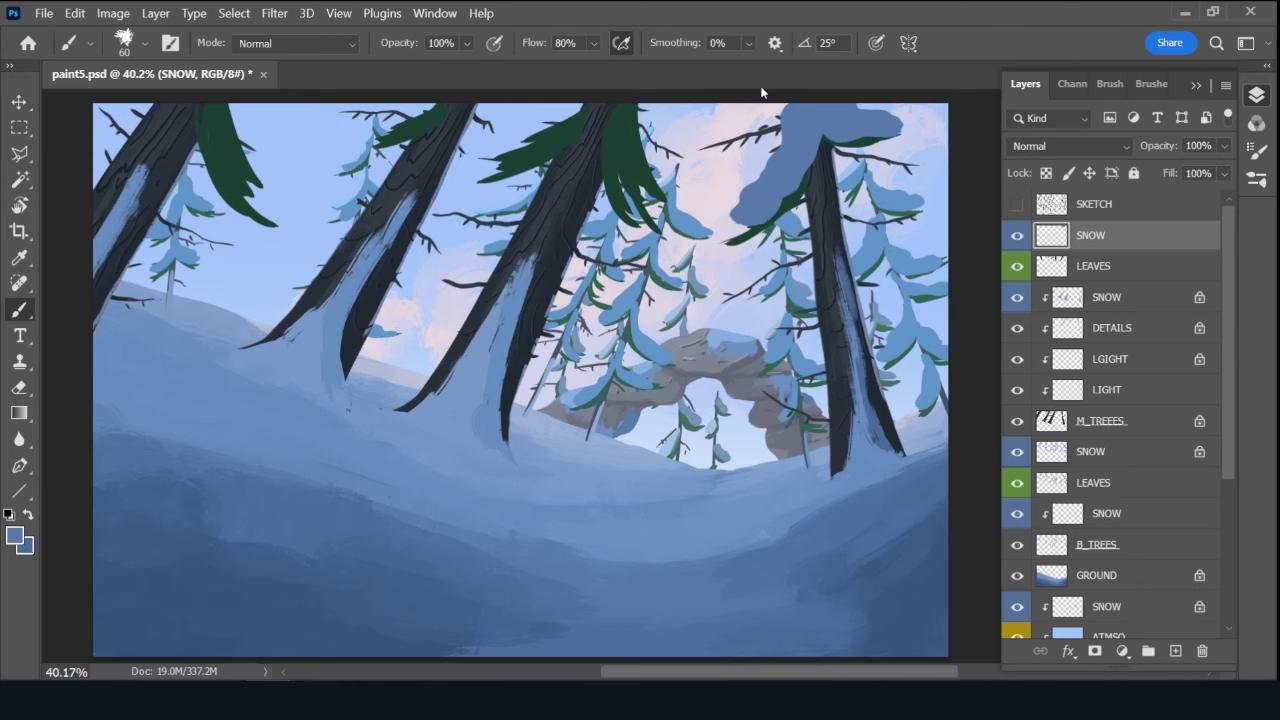
mouse_move(648, 99)
mouse_down()
mouse_move(668, 180)
mouse_move(659, 197)
mouse_move(618, 182)
mouse_move(604, 129)
mouse_move(488, 164)
mouse_move(586, 96)
mouse_up()
mouse_move(532, 144)
mouse_down()
mouse_move(498, 156)
mouse_move(580, 108)
mouse_move(556, 122)
mouse_move(590, 110)
mouse_move(628, 135)
mouse_move(587, 124)
mouse_move(606, 109)
mouse_move(617, 149)
mouse_move(624, 138)
mouse_move(663, 184)
mouse_move(634, 104)
mouse_up()
drag(429, 103, 391, 121)
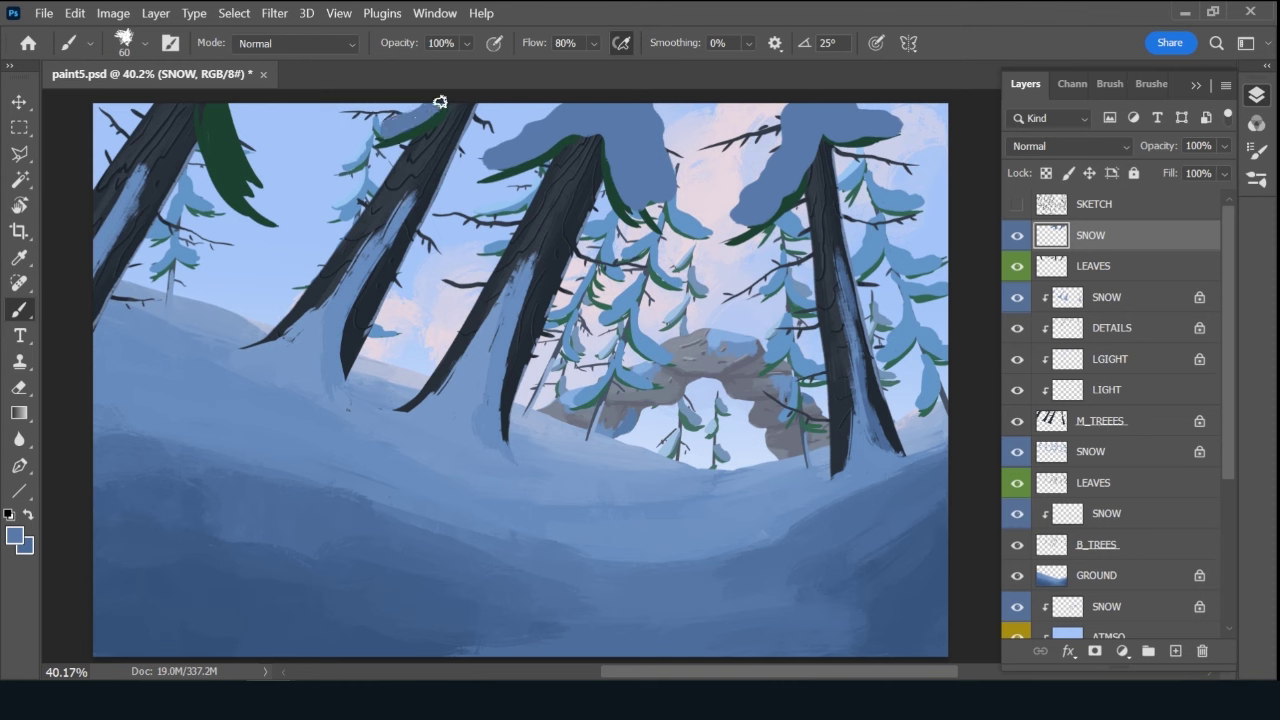
mouse_move(232, 99)
mouse_down()
mouse_move(259, 166)
mouse_move(243, 176)
mouse_move(207, 110)
mouse_move(214, 91)
mouse_move(258, 172)
mouse_move(226, 92)
mouse_up()
Lock SNOW's transparency and shade the snow caps with a darker blue.
key(slash)
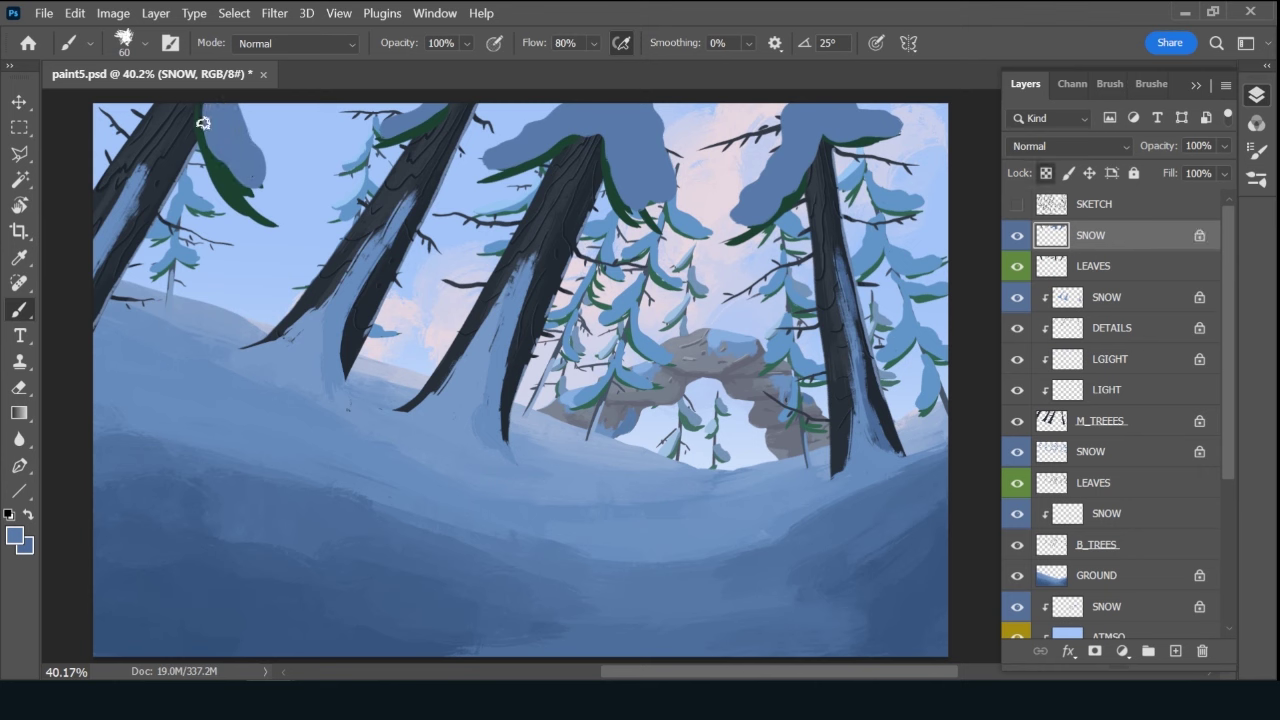
click(15, 538)
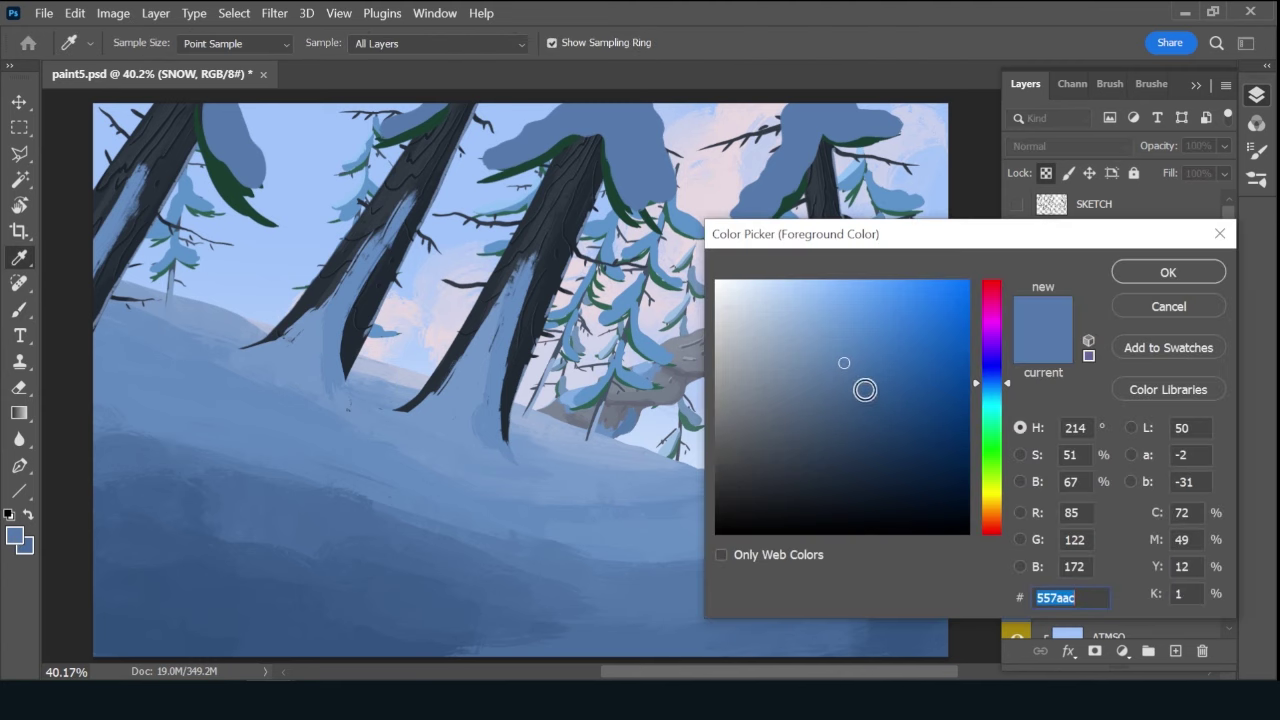
click(855, 386)
click(1166, 273)
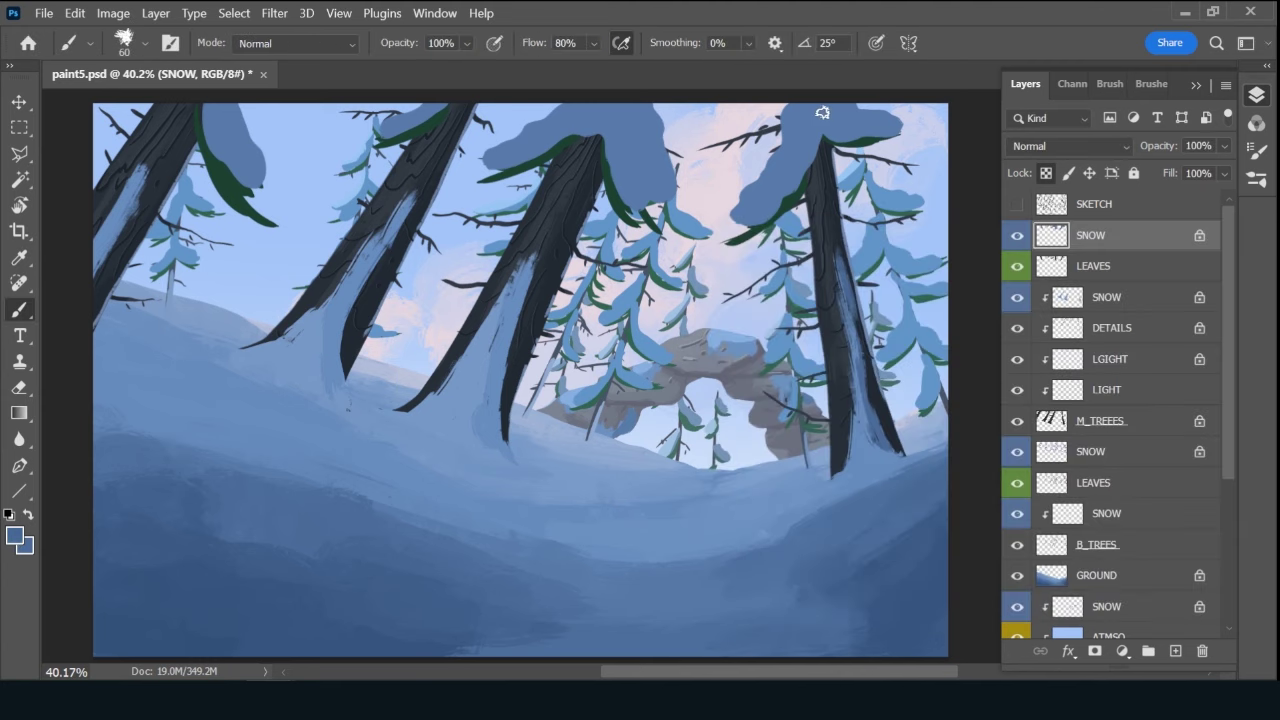
mouse_move(816, 102)
mouse_down()
mouse_move(823, 116)
mouse_move(843, 105)
mouse_move(871, 149)
mouse_move(900, 120)
mouse_up()
mouse_move(817, 106)
mouse_down()
mouse_move(797, 183)
mouse_move(738, 220)
mouse_up()
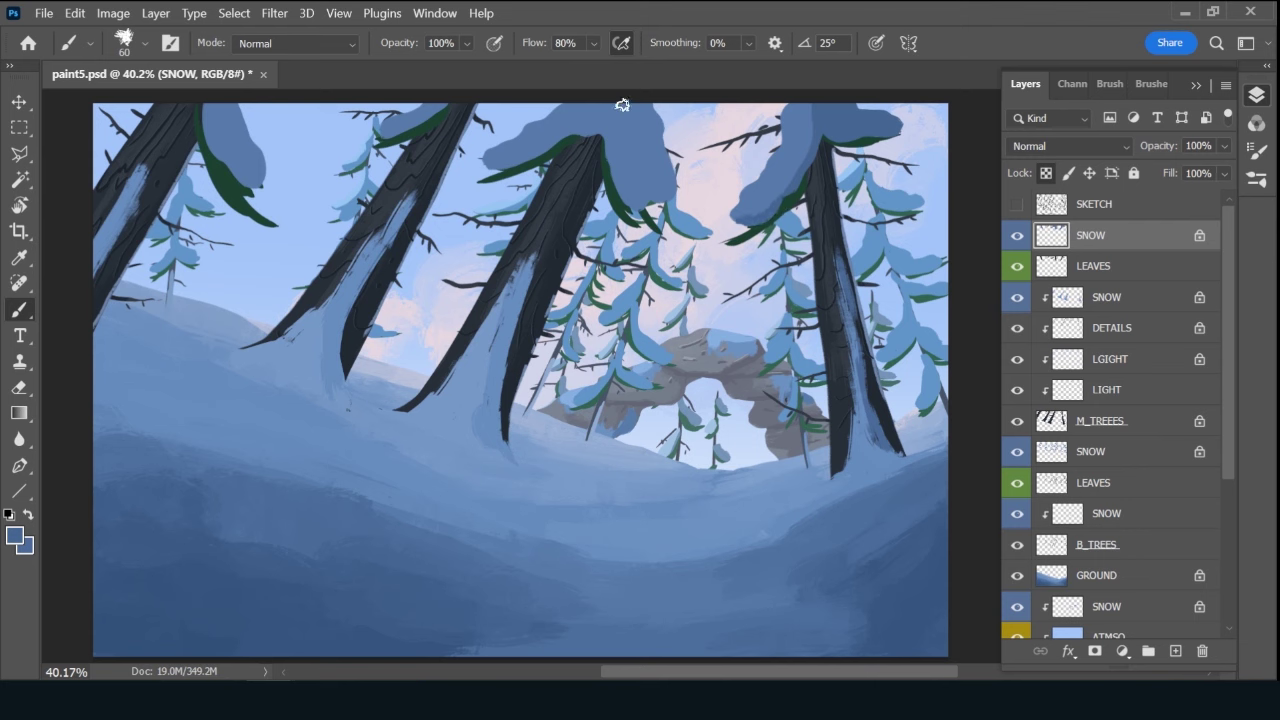
mouse_move(603, 135)
mouse_down()
mouse_move(643, 92)
mouse_move(619, 186)
mouse_move(655, 180)
mouse_move(664, 192)
mouse_up()
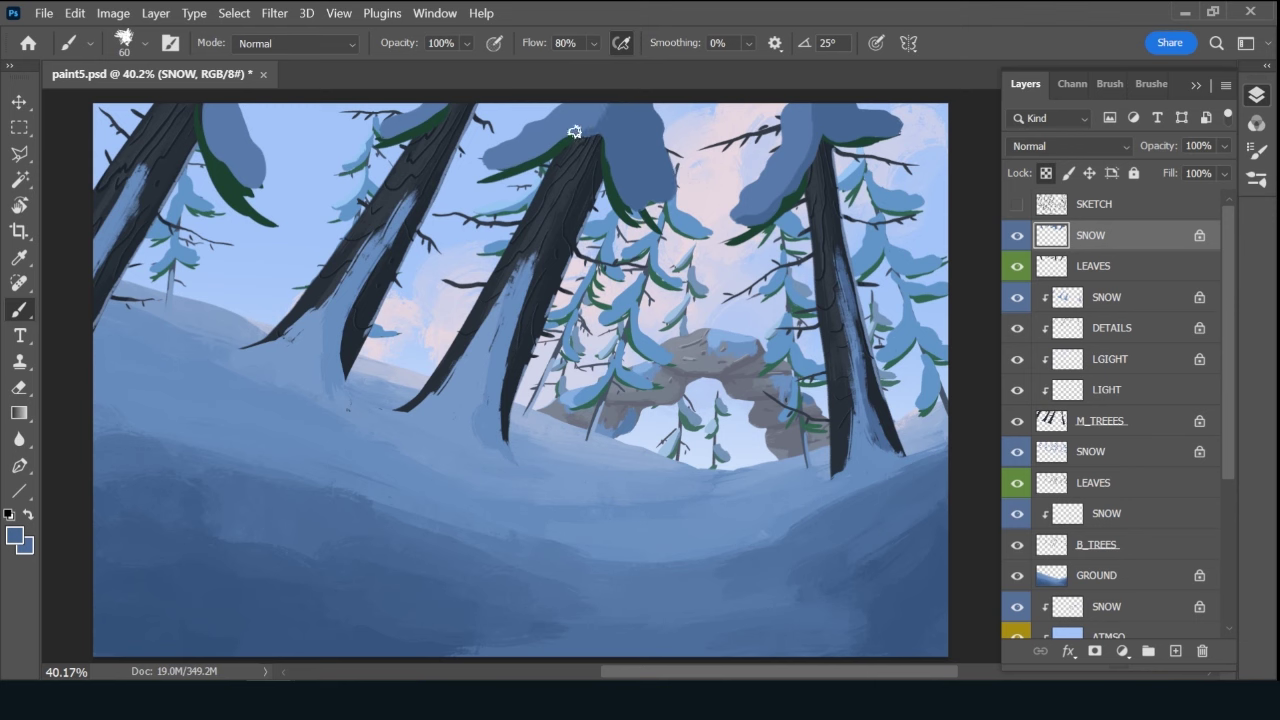
drag(447, 182, 620, 136)
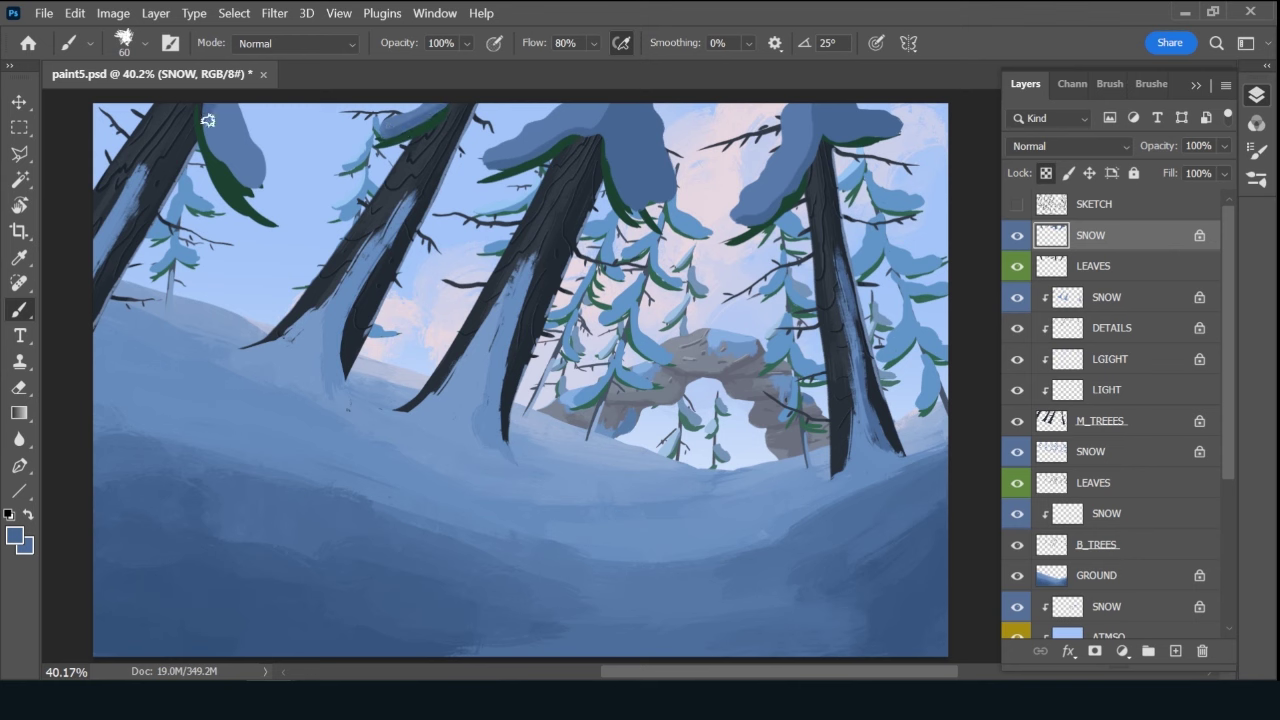
mouse_move(206, 146)
mouse_down()
mouse_move(247, 99)
mouse_move(268, 188)
mouse_up()
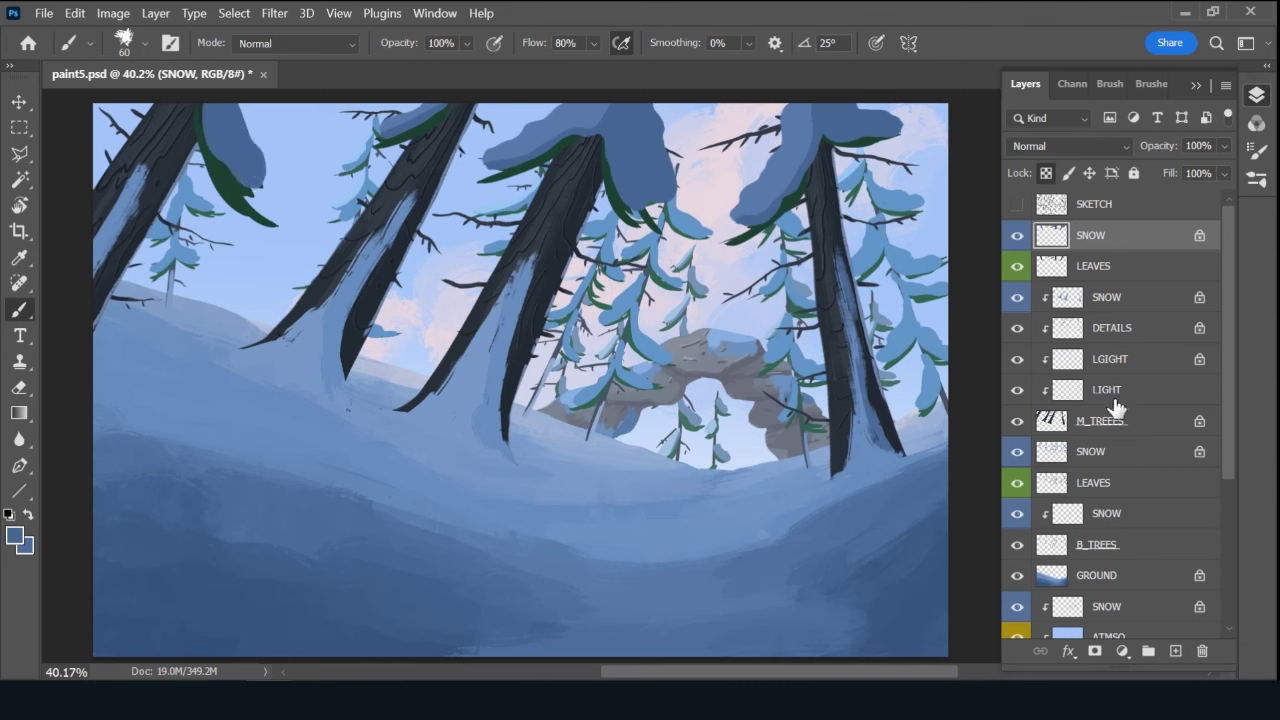
Add a new layer named ROCKS above SNOW and show the sketch lines.
click(1175, 651)
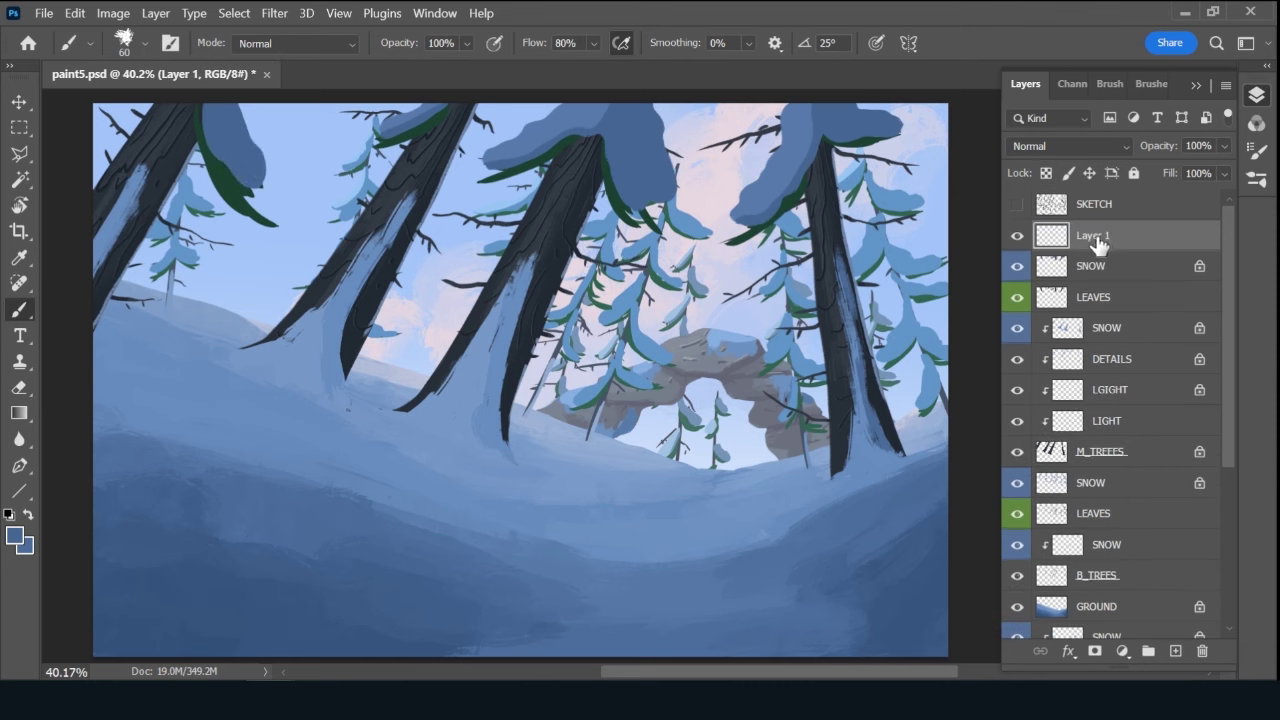
click(1016, 204)
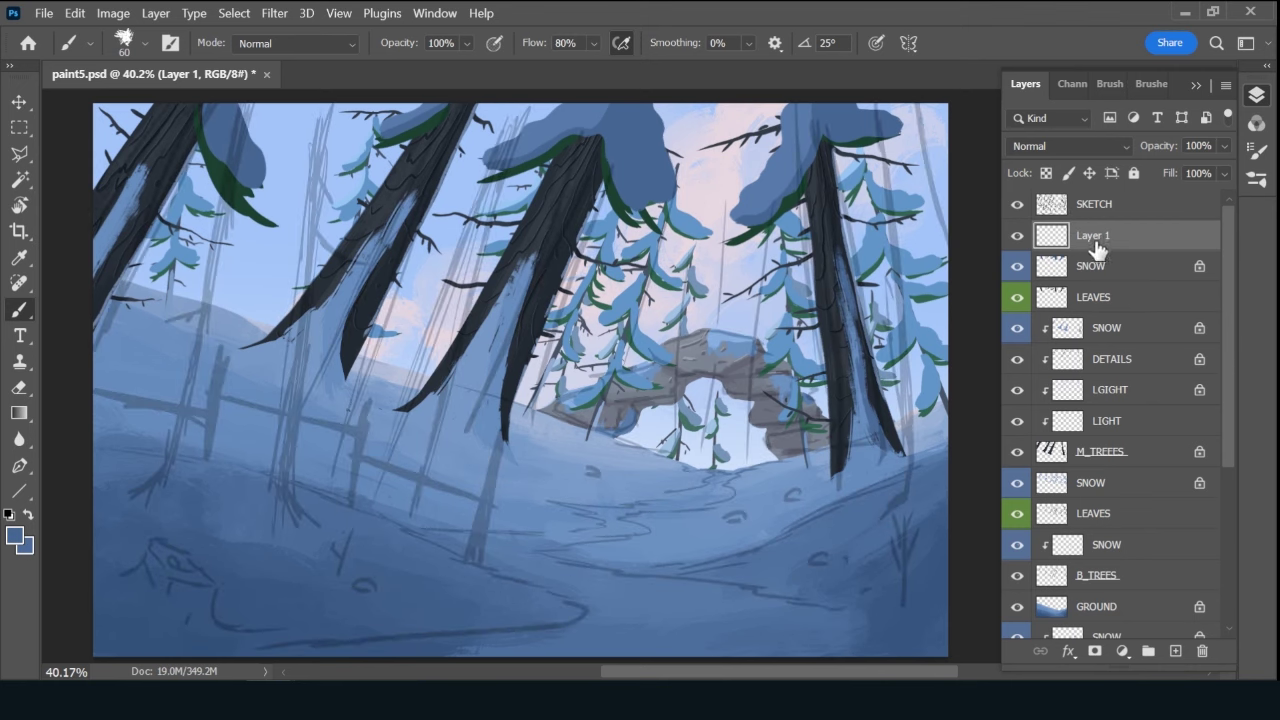
double_click(1095, 237)
text(ROCK)
text(S)
key(Return)
Set a dark grey-blue rock colour based on the rock arch's grey.
alt+click(662, 400)
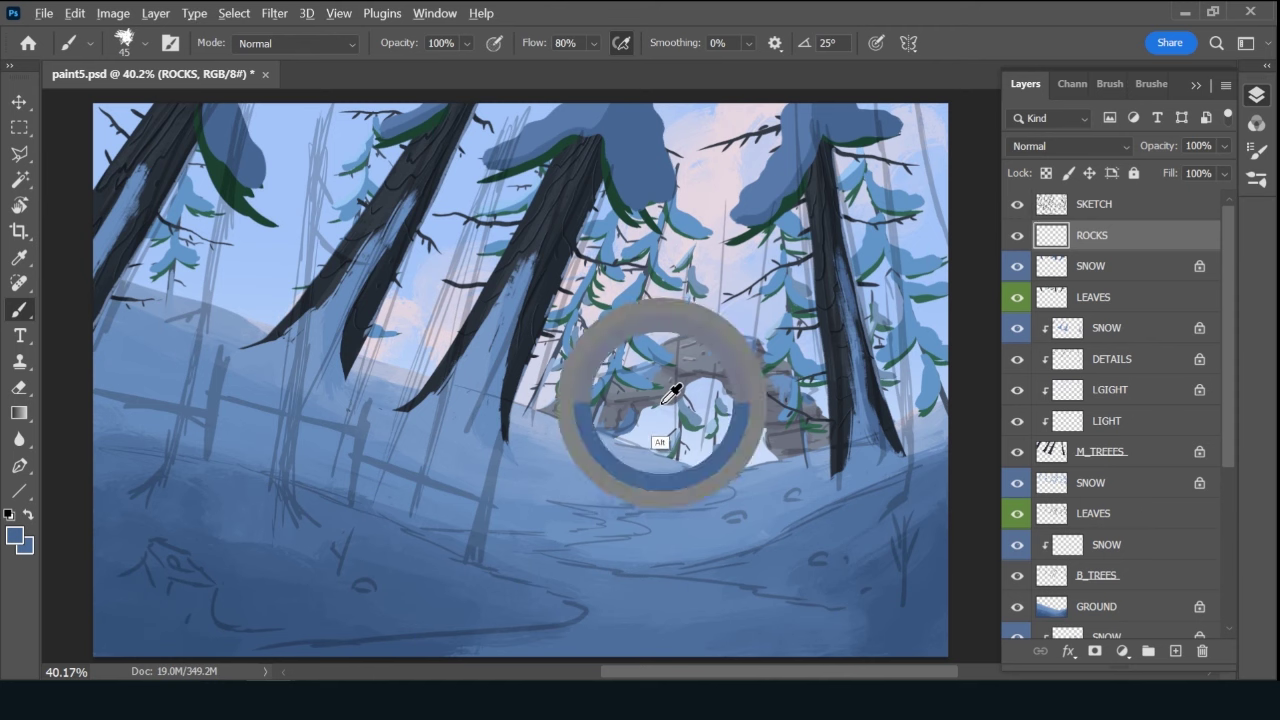
click(14, 537)
drag(766, 428, 777, 436)
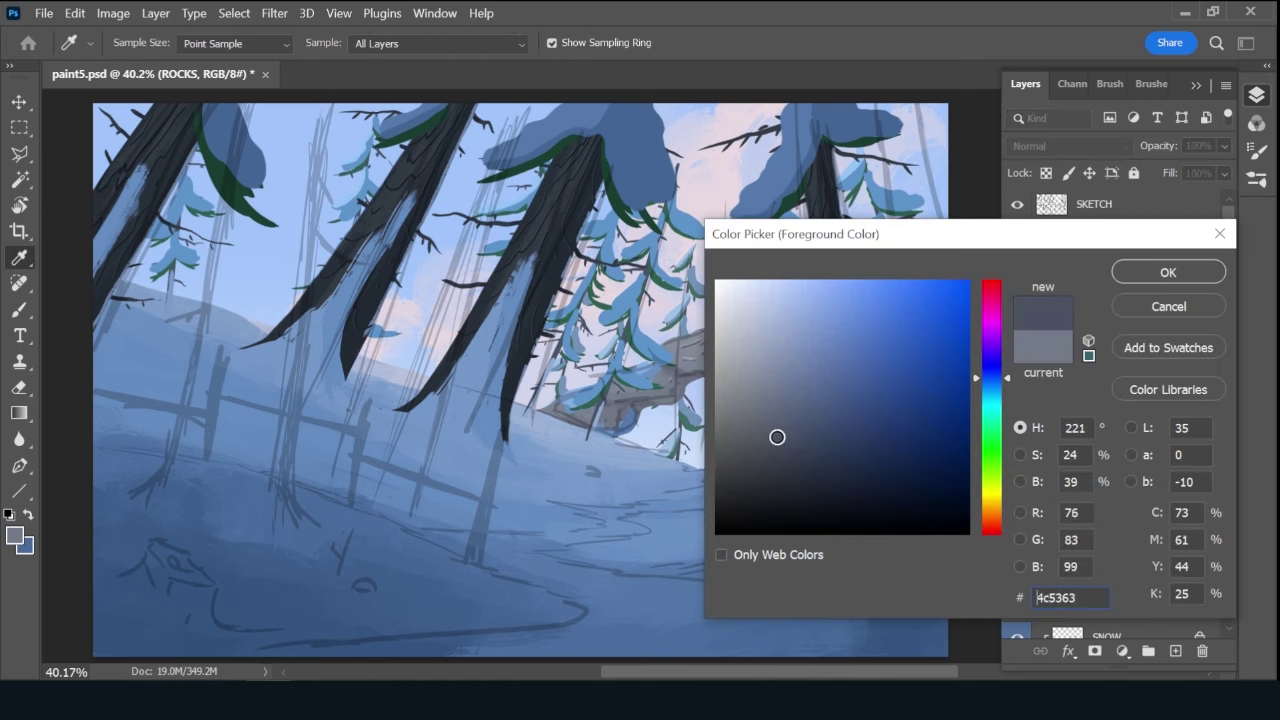
click(1160, 273)
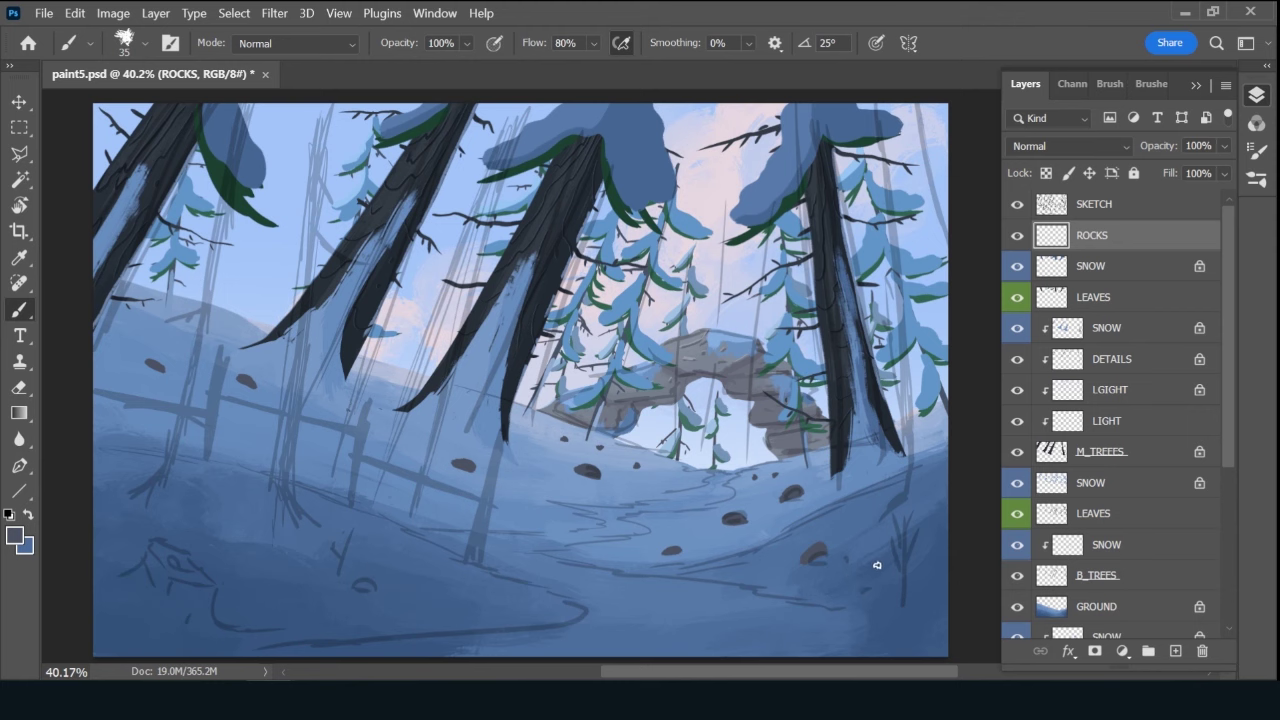
Lock ROCKS' transparent pixels and adjust the rock colour darker, then lighter grey-blue.
key(slash)
click(16, 536)
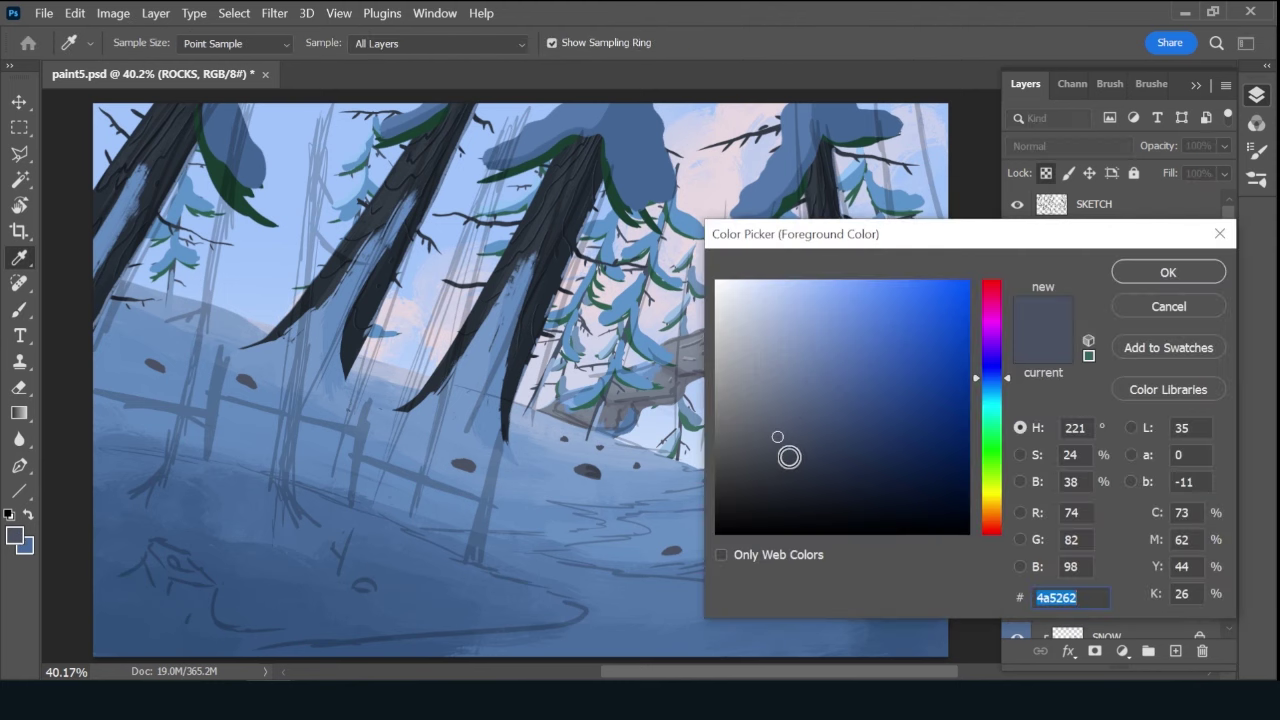
drag(817, 445, 790, 460)
click(1160, 273)
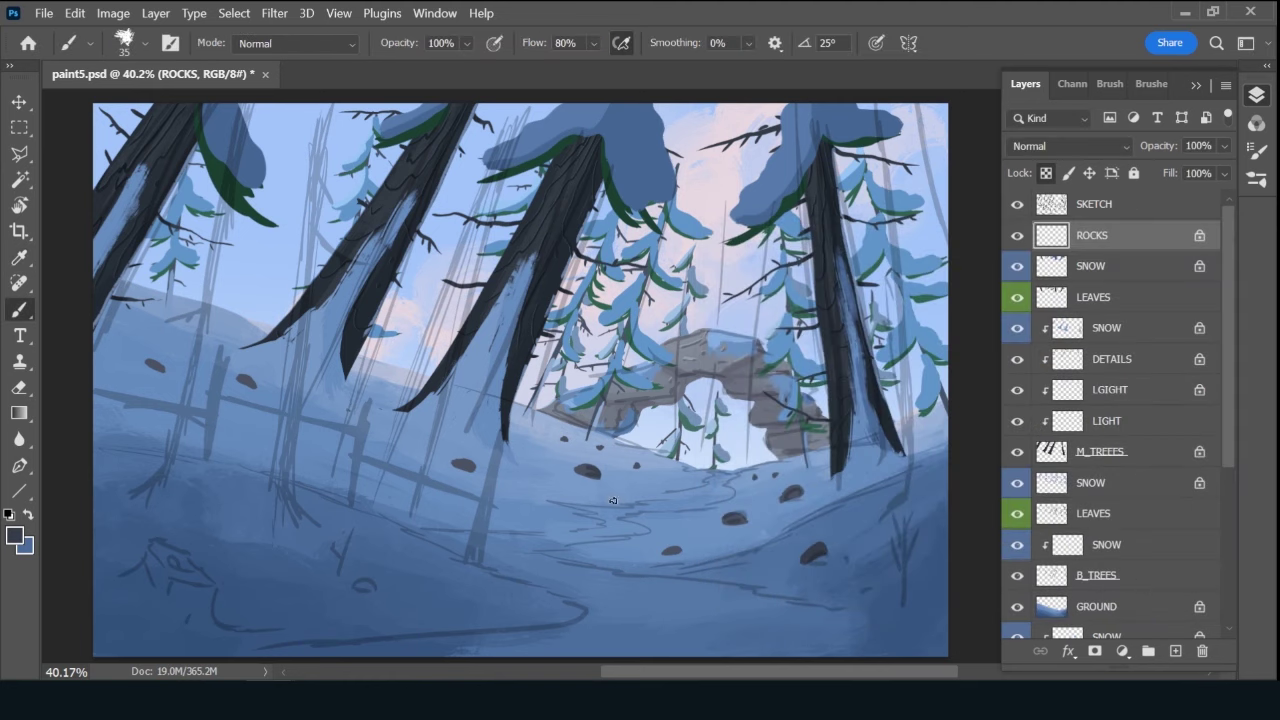
click(14, 536)
drag(745, 427, 775, 421)
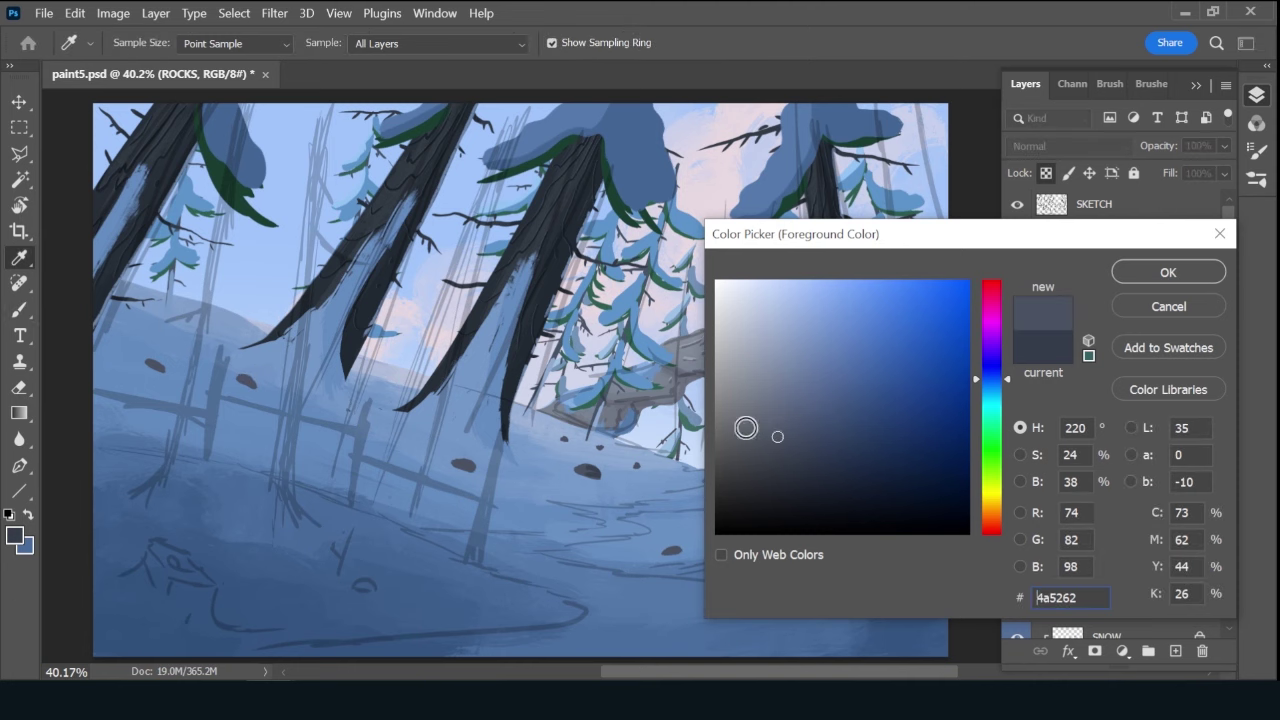
click(768, 417)
key(Return)
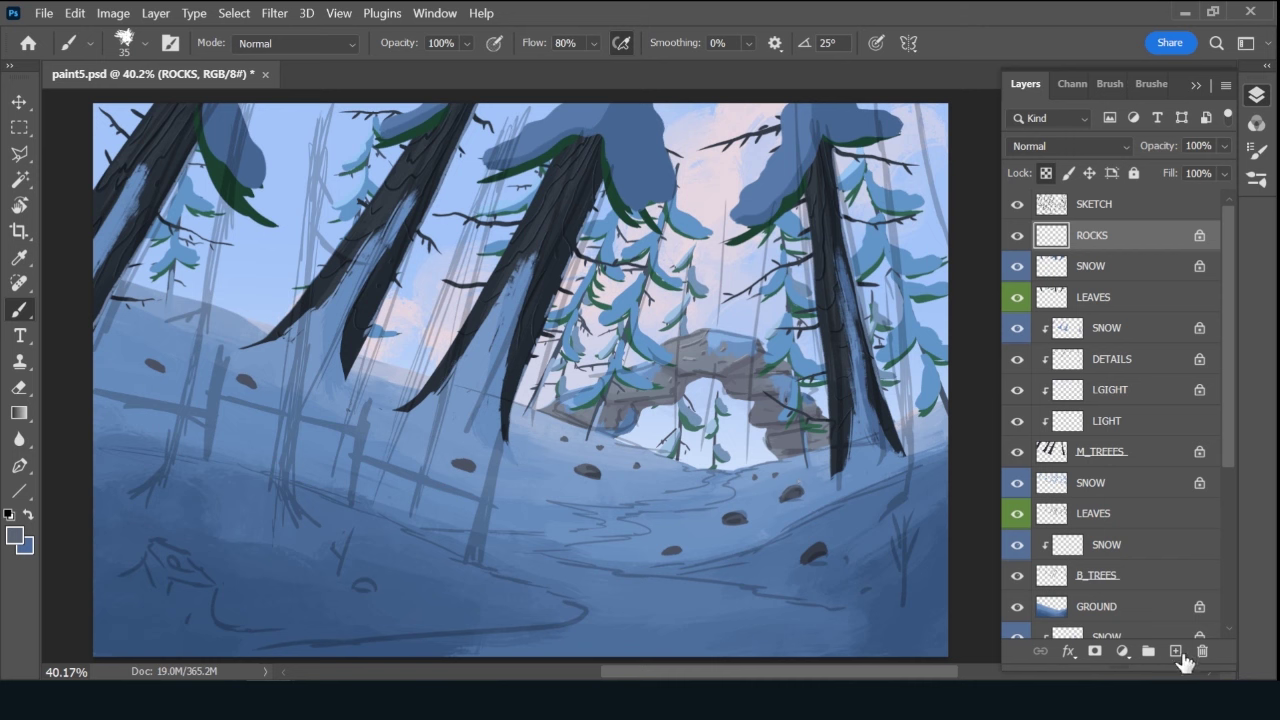
Add a new layer above ROCKS and name it FENCE.
click(1176, 651)
double_click(1095, 236)
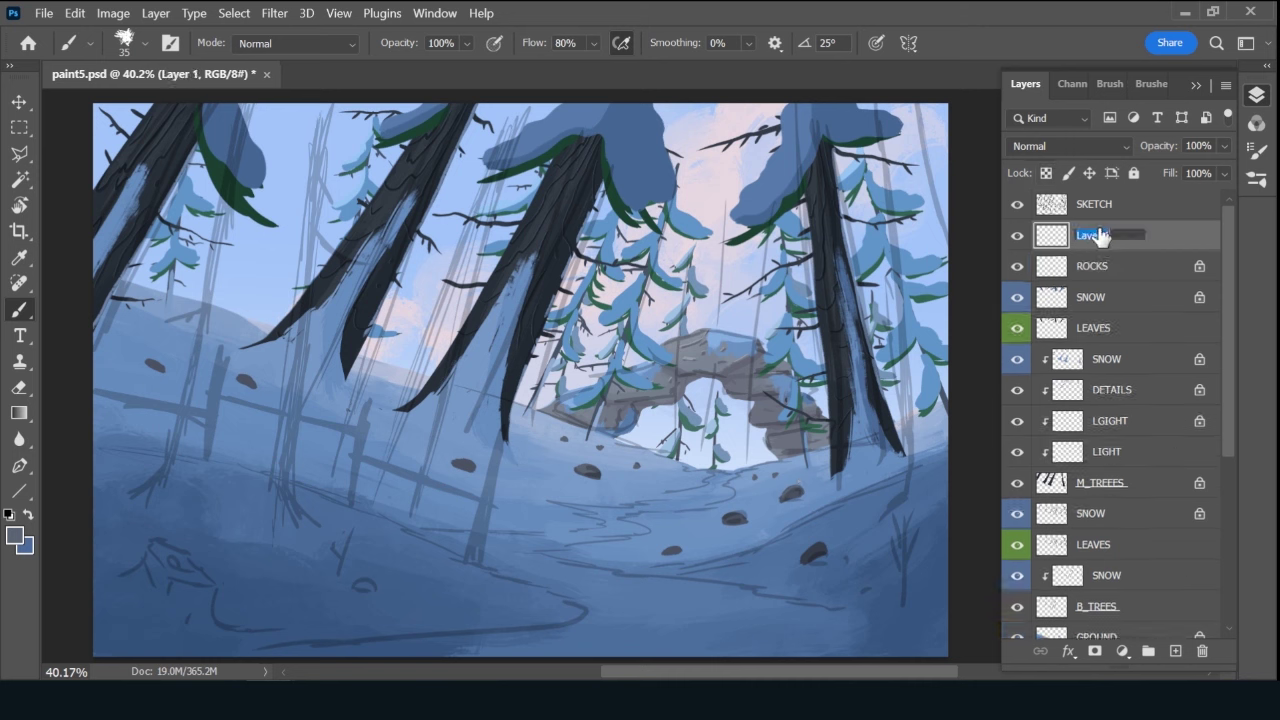
text(FENCE)
key(Return)
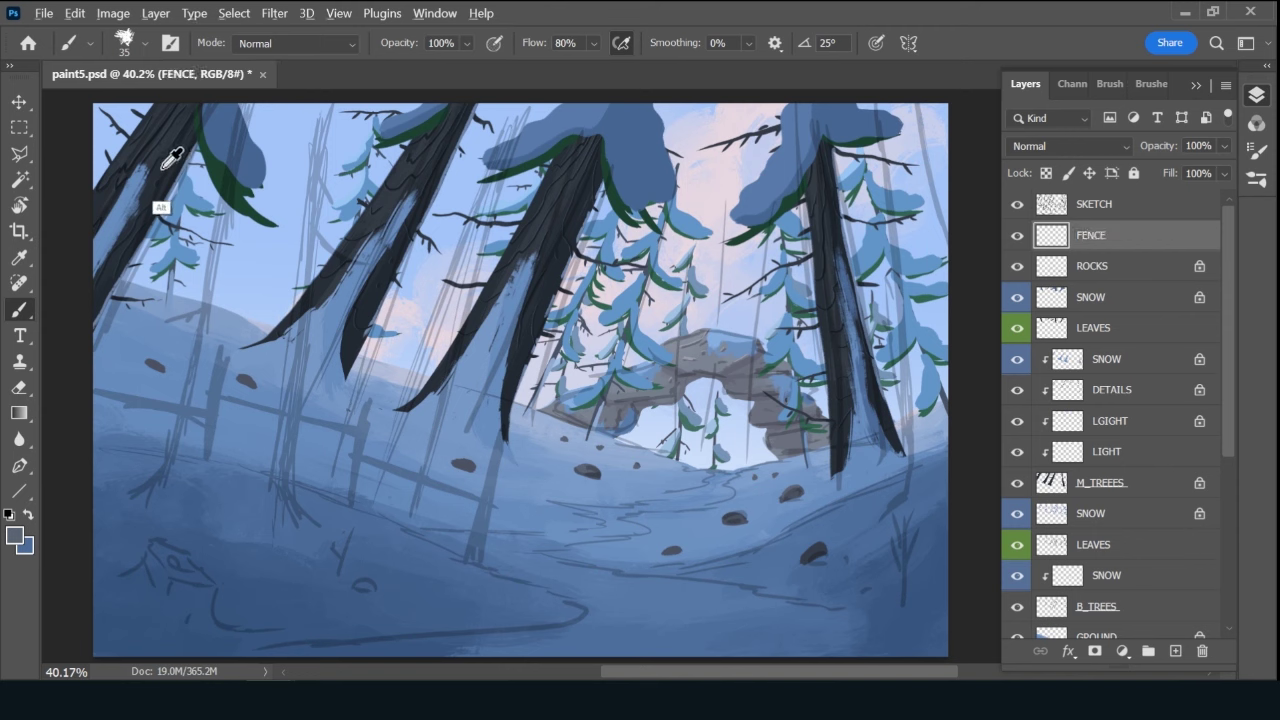
Set a dark teal foreground colour and enlarge the brush to size 50.
click(14, 536)
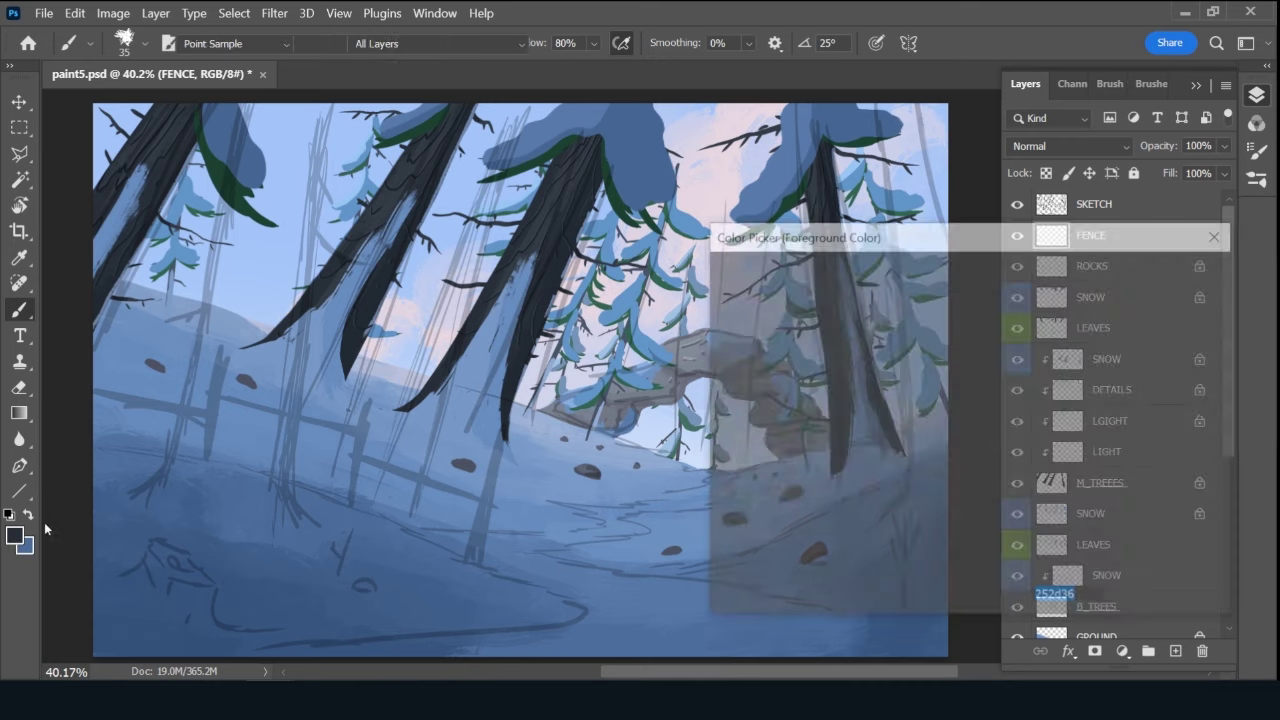
drag(996, 388, 995, 397)
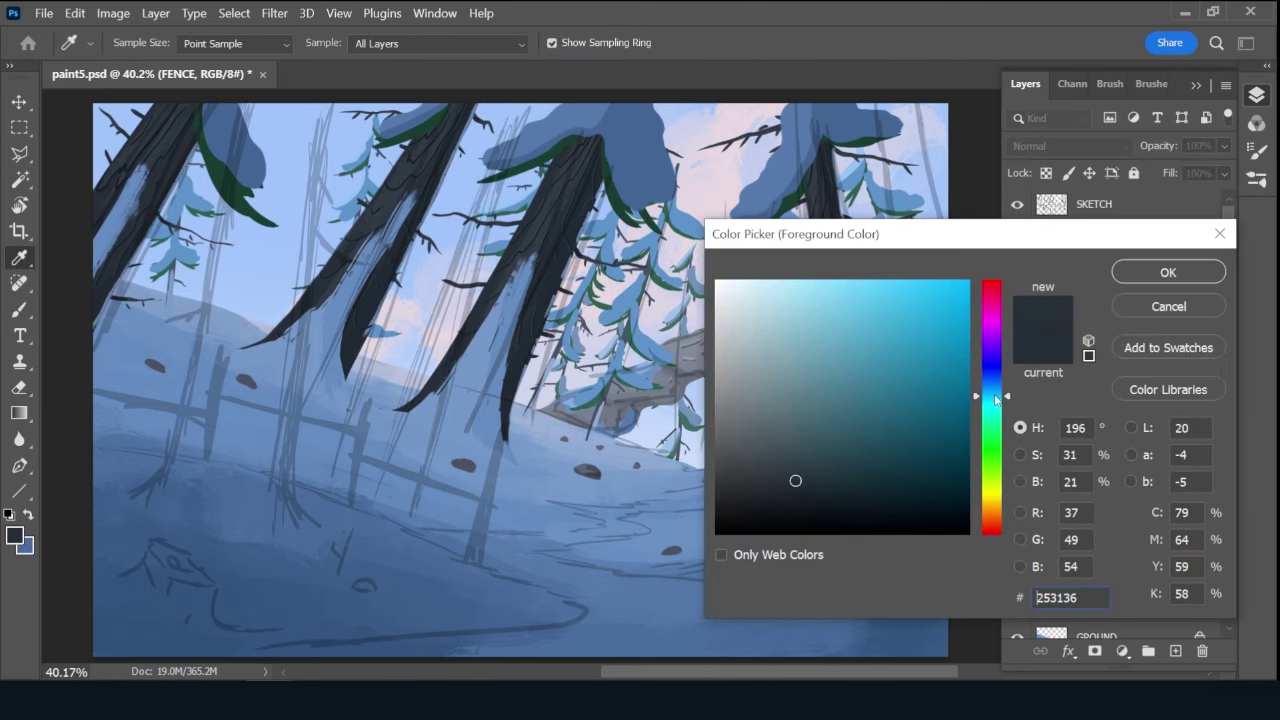
click(1163, 276)
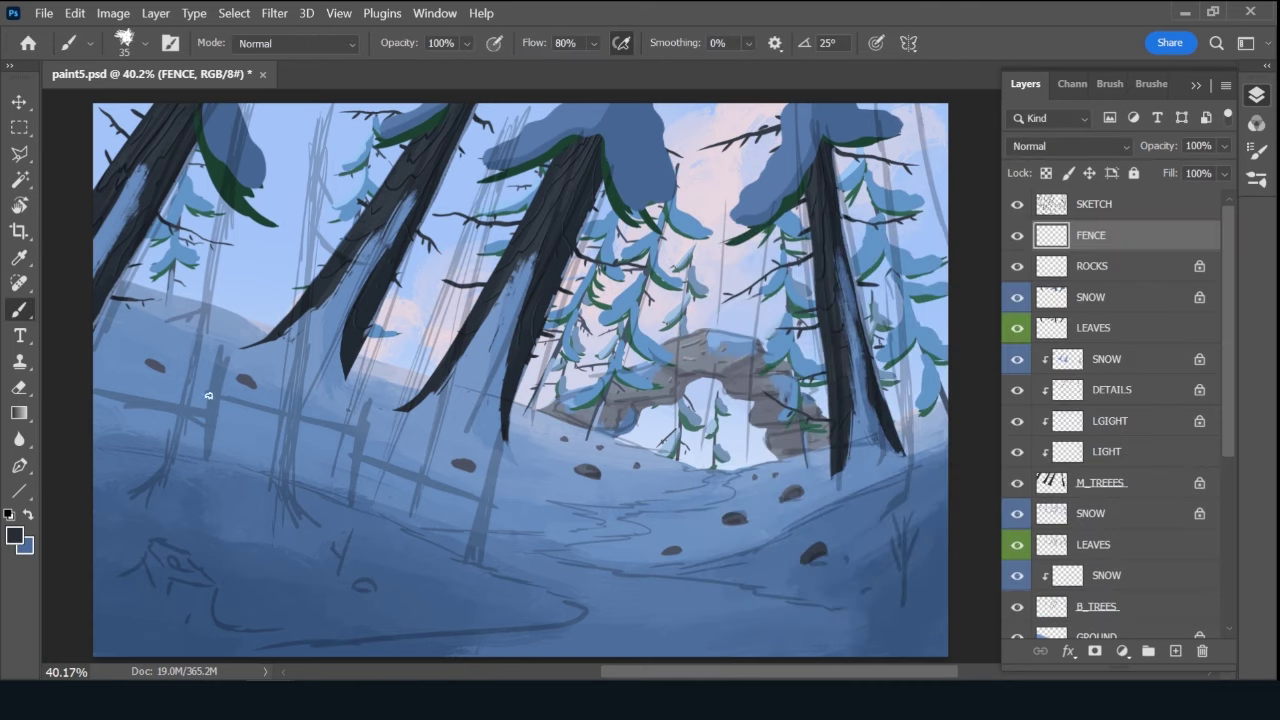
key(bracketright)
key(bracketright)
key(bracketright)
Paint the right, middle and left fence posts with a connecting rail in the snow.
drag(500, 437, 466, 566)
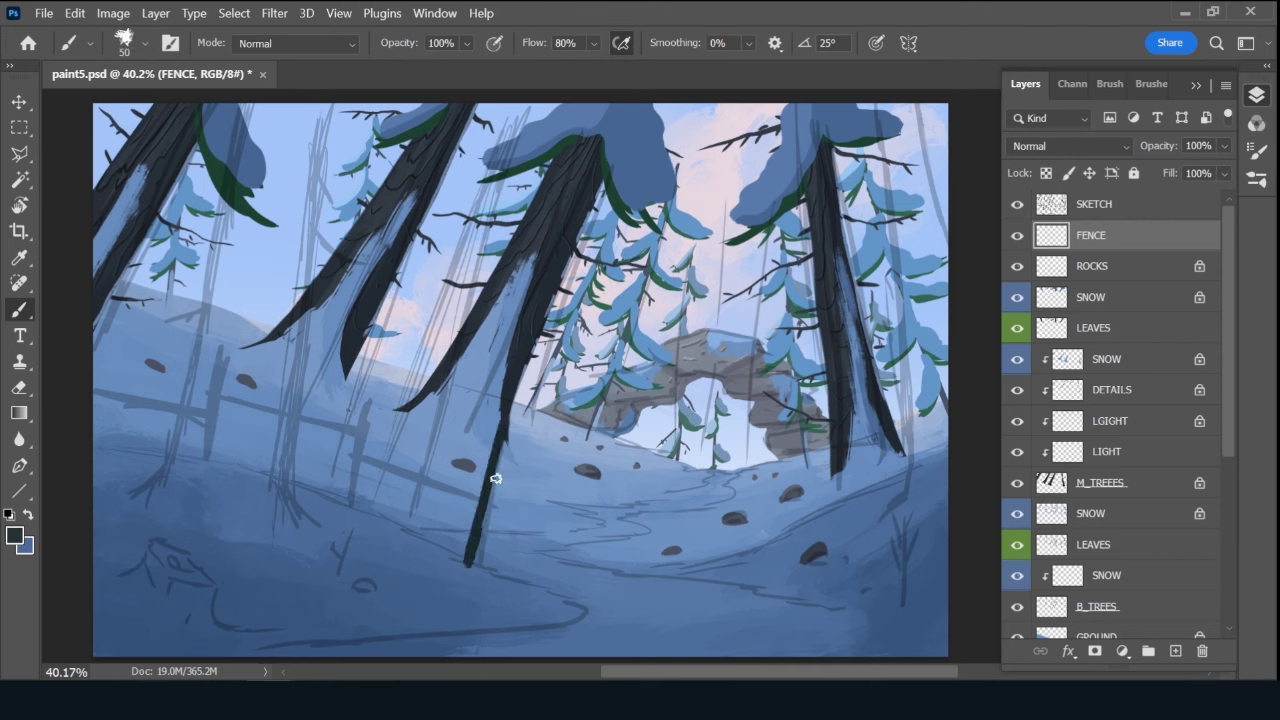
mouse_move(495, 479)
mouse_down()
mouse_move(505, 429)
mouse_move(472, 564)
mouse_up()
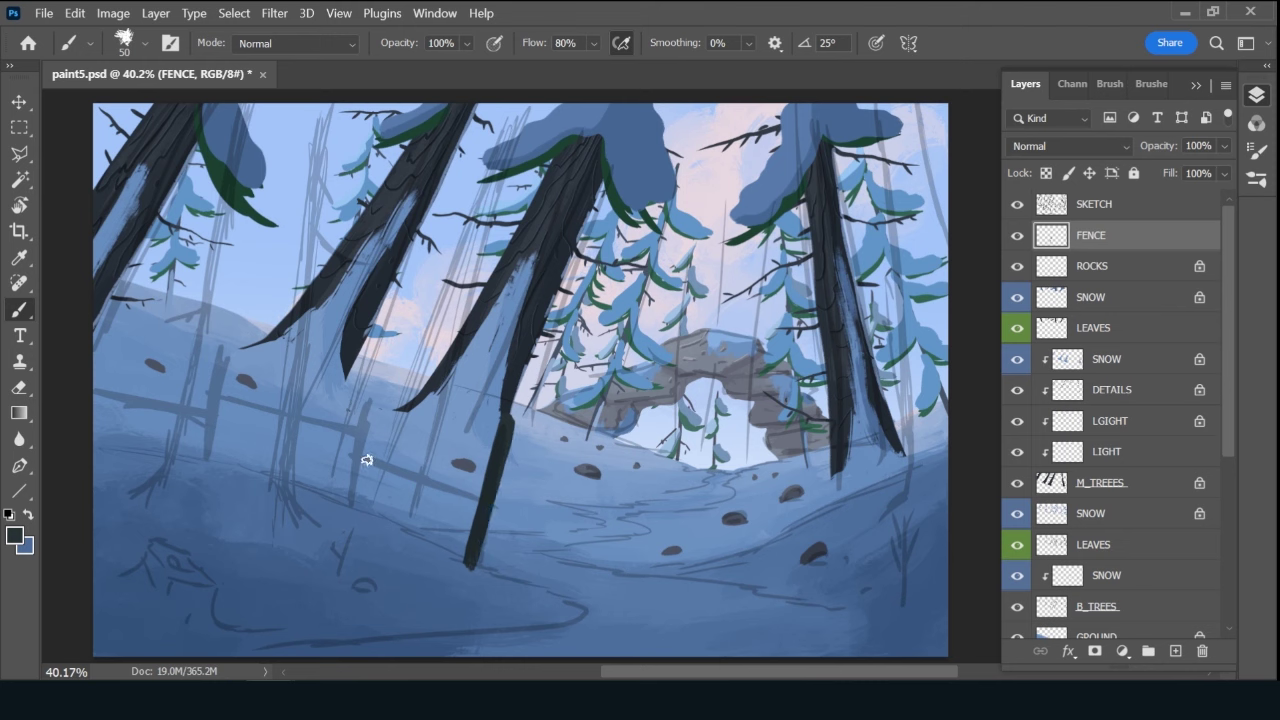
drag(369, 458, 479, 497)
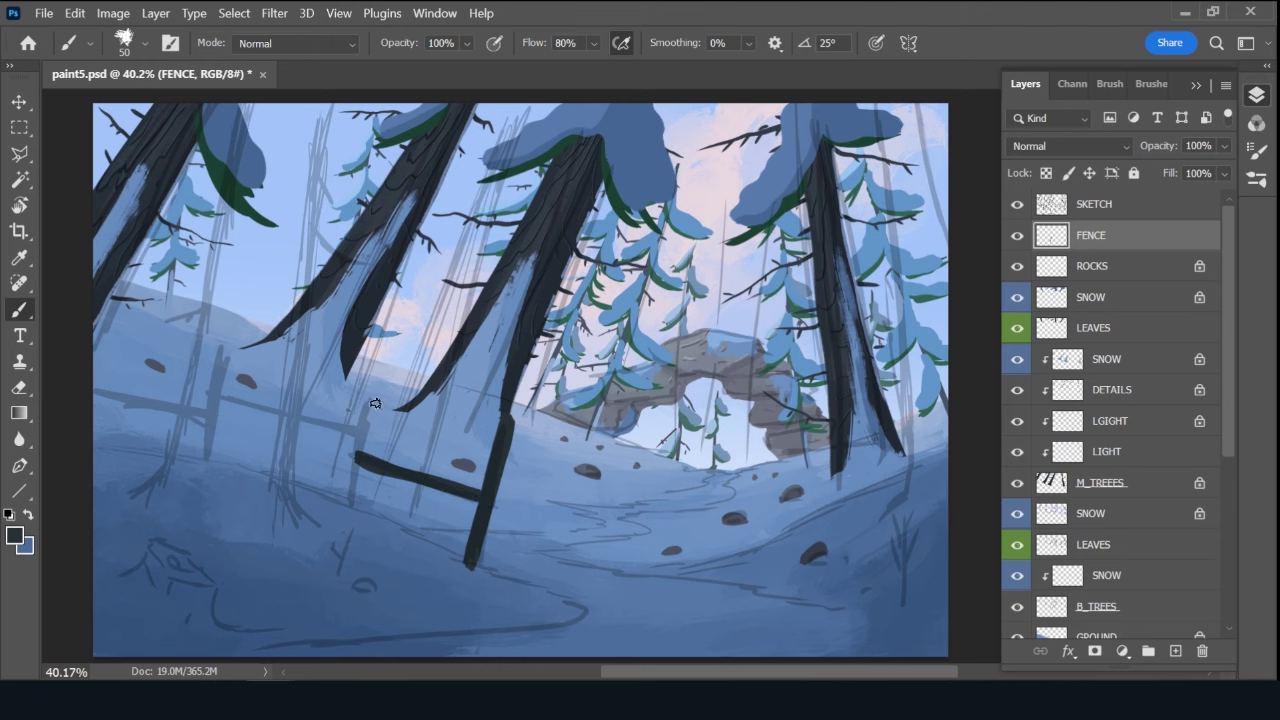
mouse_move(360, 461)
mouse_down()
mouse_move(350, 502)
mouse_move(372, 404)
mouse_move(348, 504)
mouse_move(366, 410)
mouse_move(354, 433)
mouse_move(217, 394)
mouse_move(358, 434)
mouse_up()
mouse_move(222, 381)
mouse_down()
mouse_move(208, 457)
mouse_move(227, 364)
mouse_move(206, 449)
mouse_move(214, 394)
mouse_move(94, 391)
mouse_move(205, 415)
mouse_up()
Lock FENCE transparency, recolour the fence slightly lighter, hide SKETCH, and extend the left rail.
key(slash)
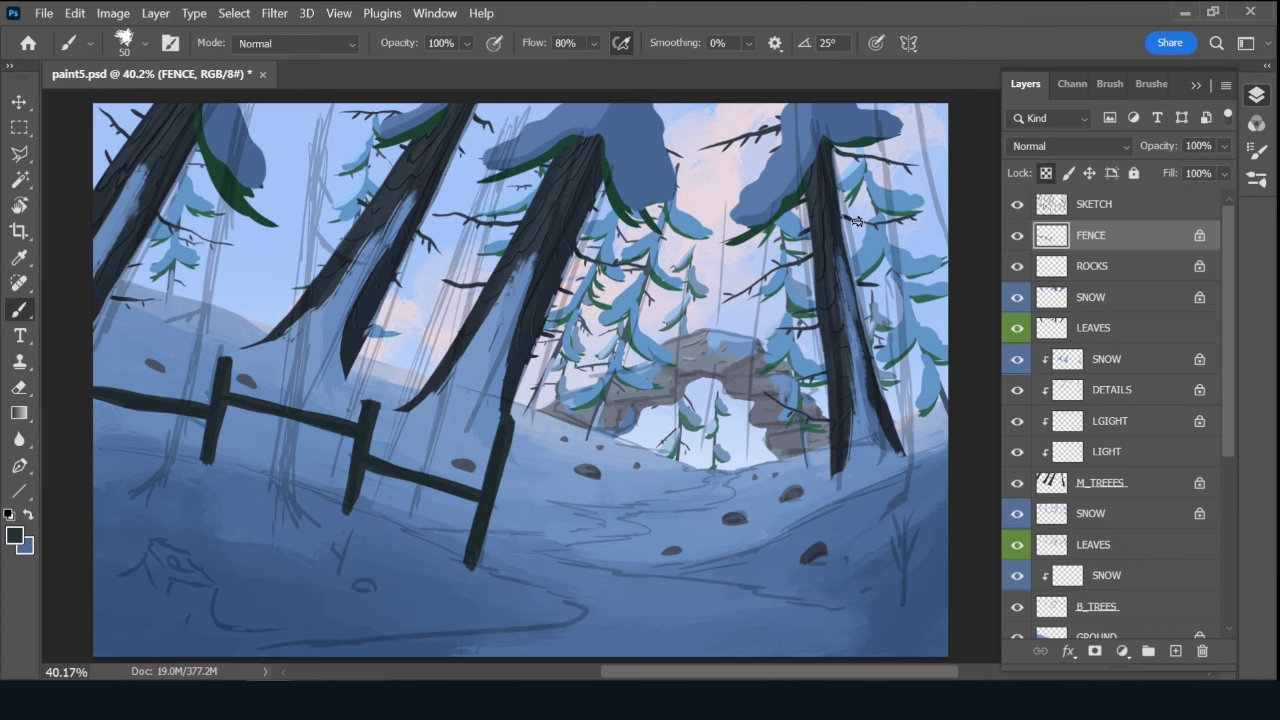
key(i)
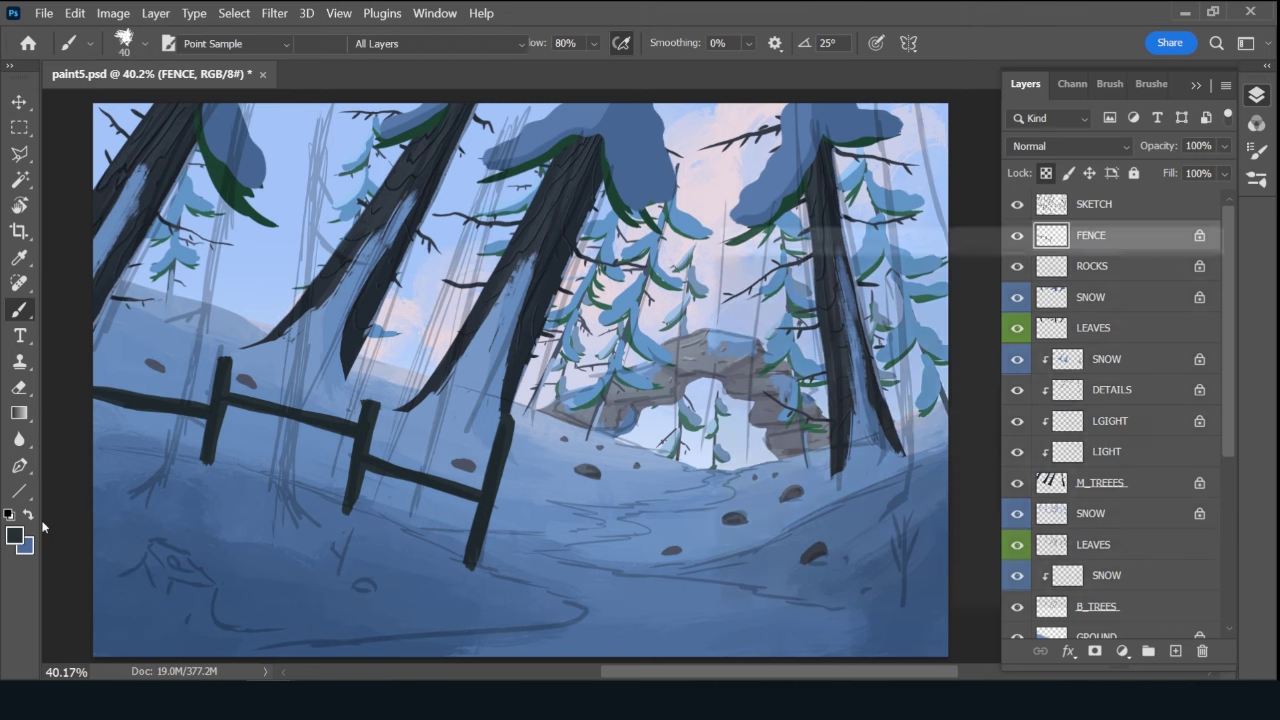
click(16, 538)
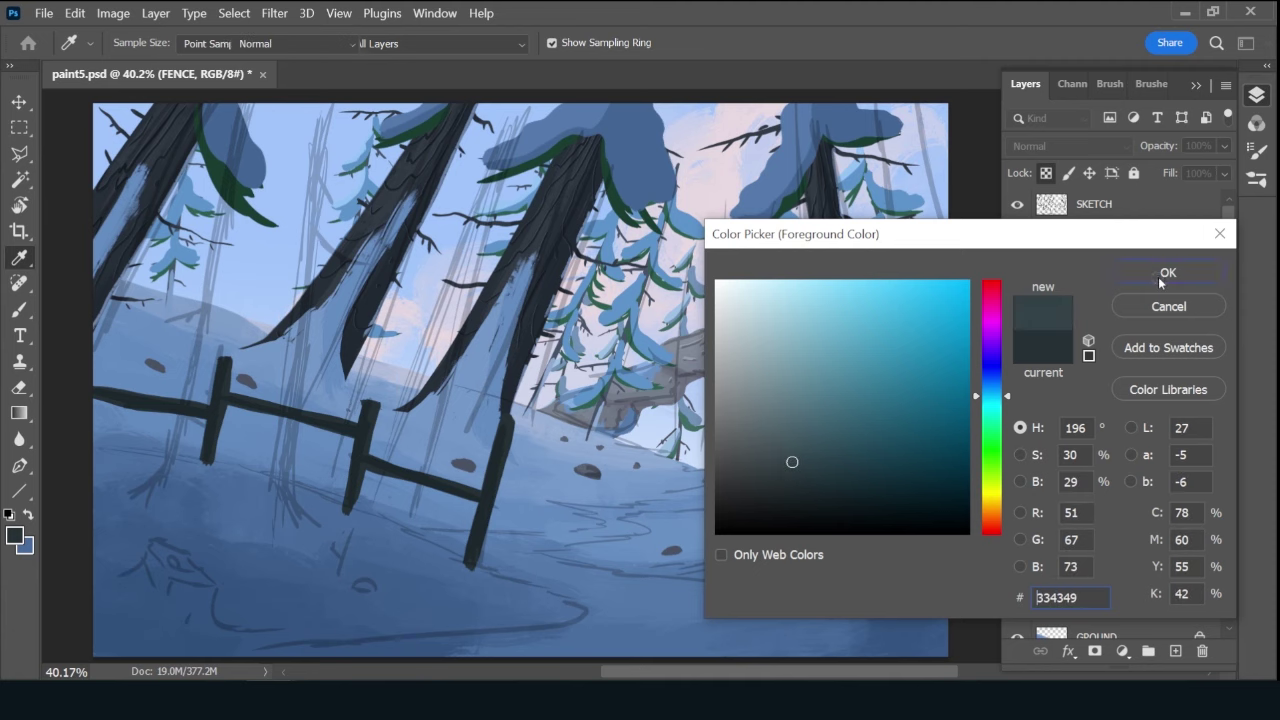
click(1168, 272)
key(b)
click(1017, 204)
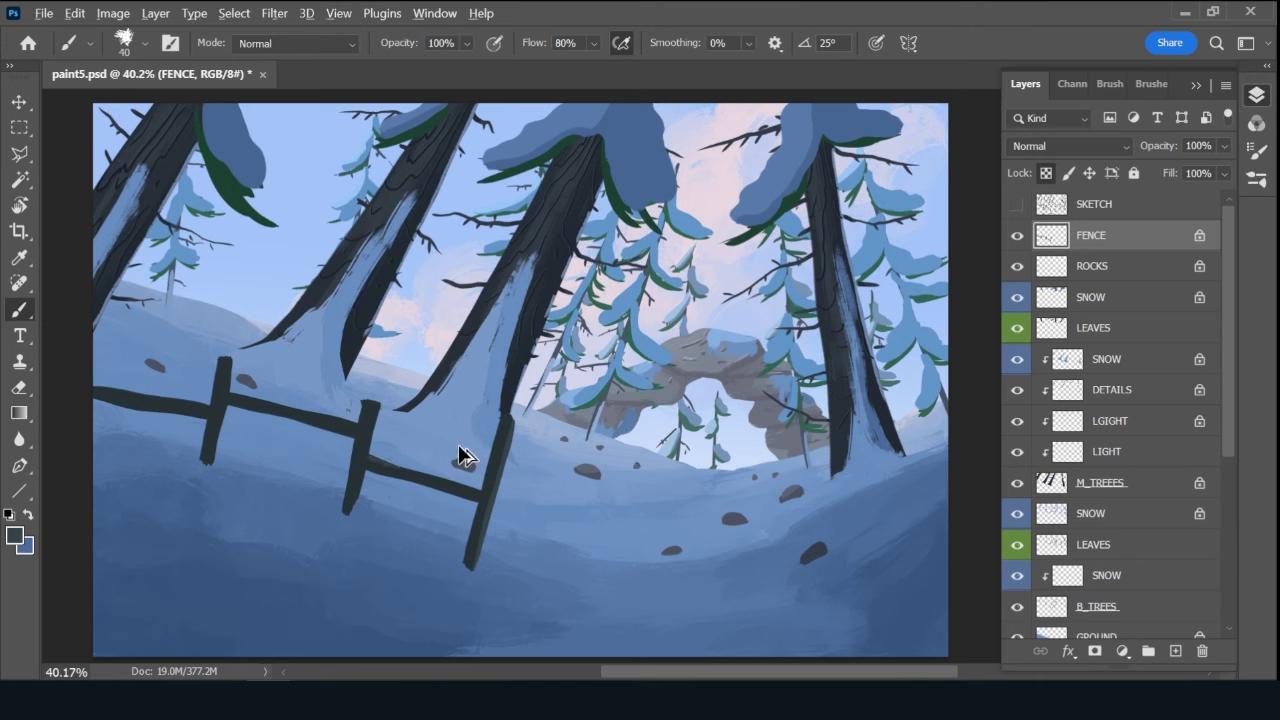
shift+click(503, 421)
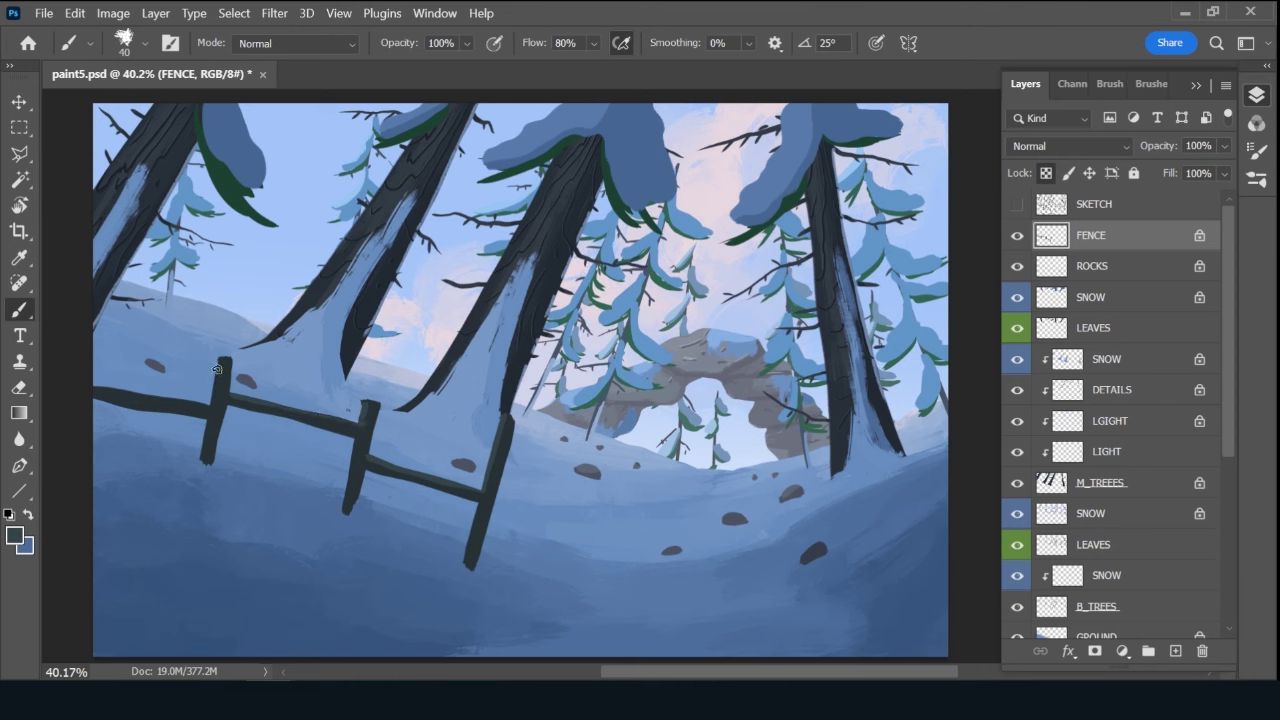
drag(100, 389, 165, 397)
Add a new layer clipped to FENCE and name it DETAILS.
click(1175, 651)
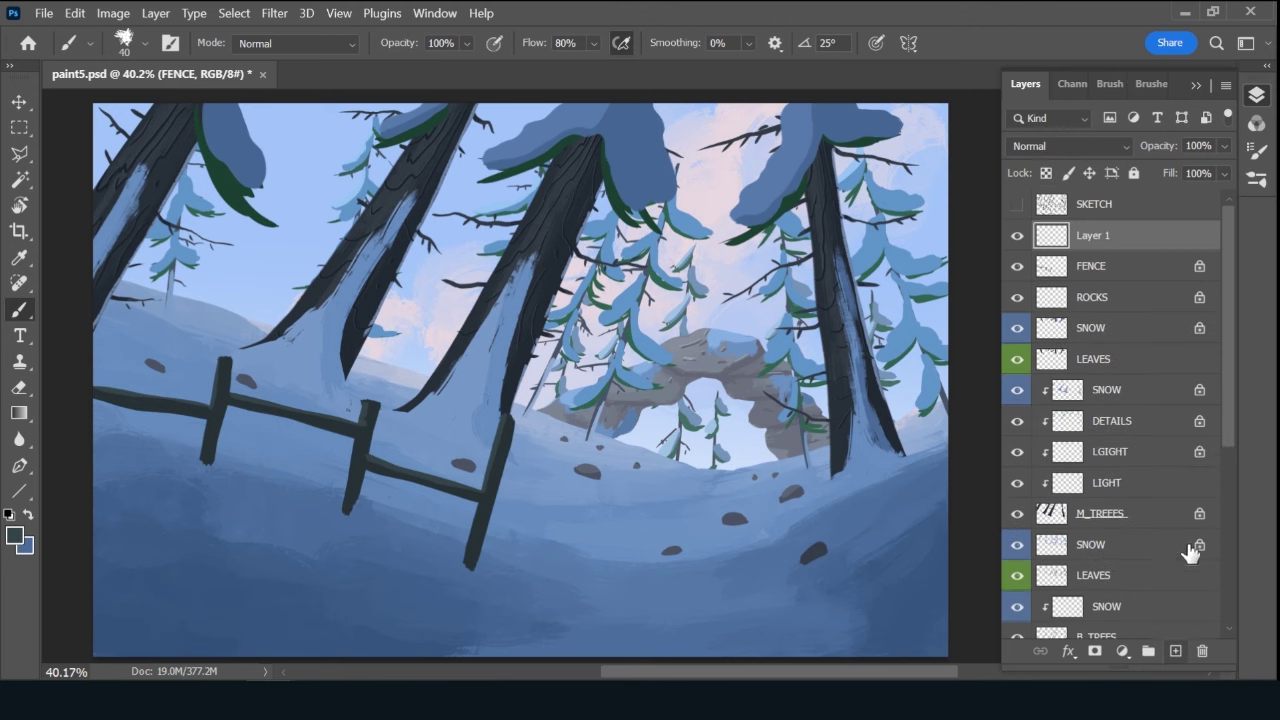
alt+click(1125, 242)
double_click(1100, 236)
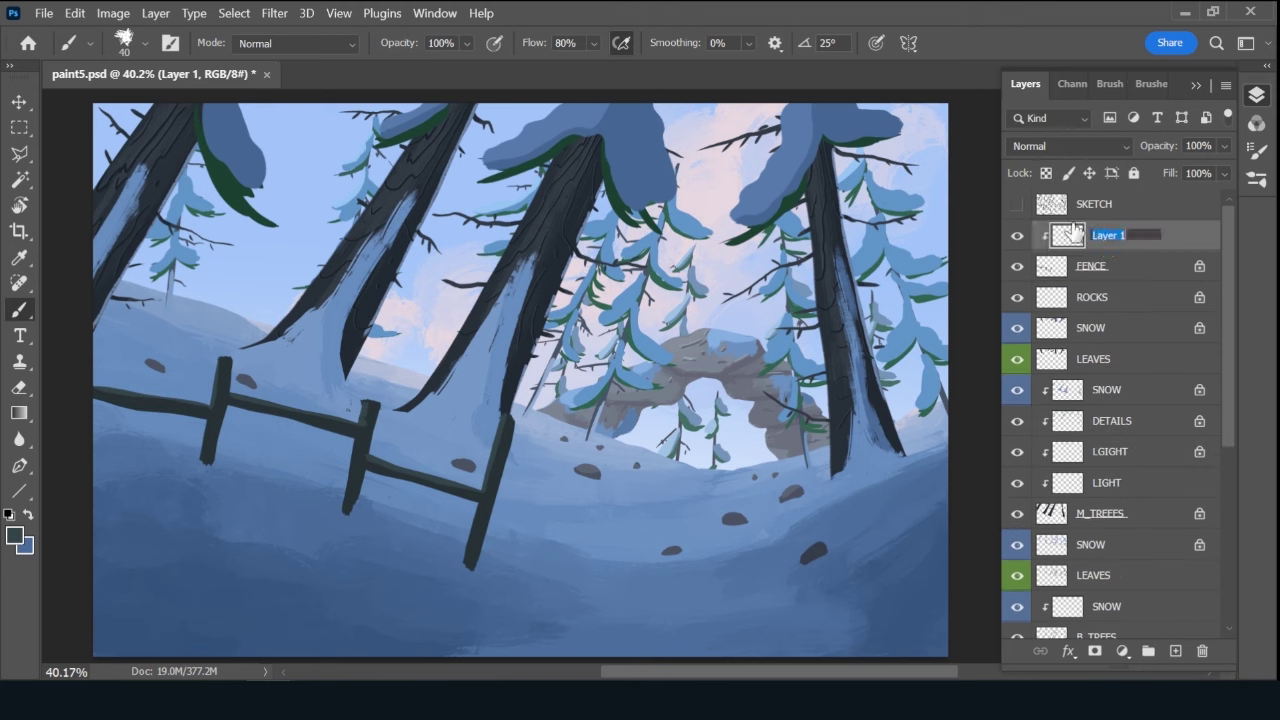
text(DETAILS)
key(Return)
Shrink the brush, choose a darker detail colour, and duplicate DETAILS with Ctrl+J.
key(bracketleft)
click(14, 535)
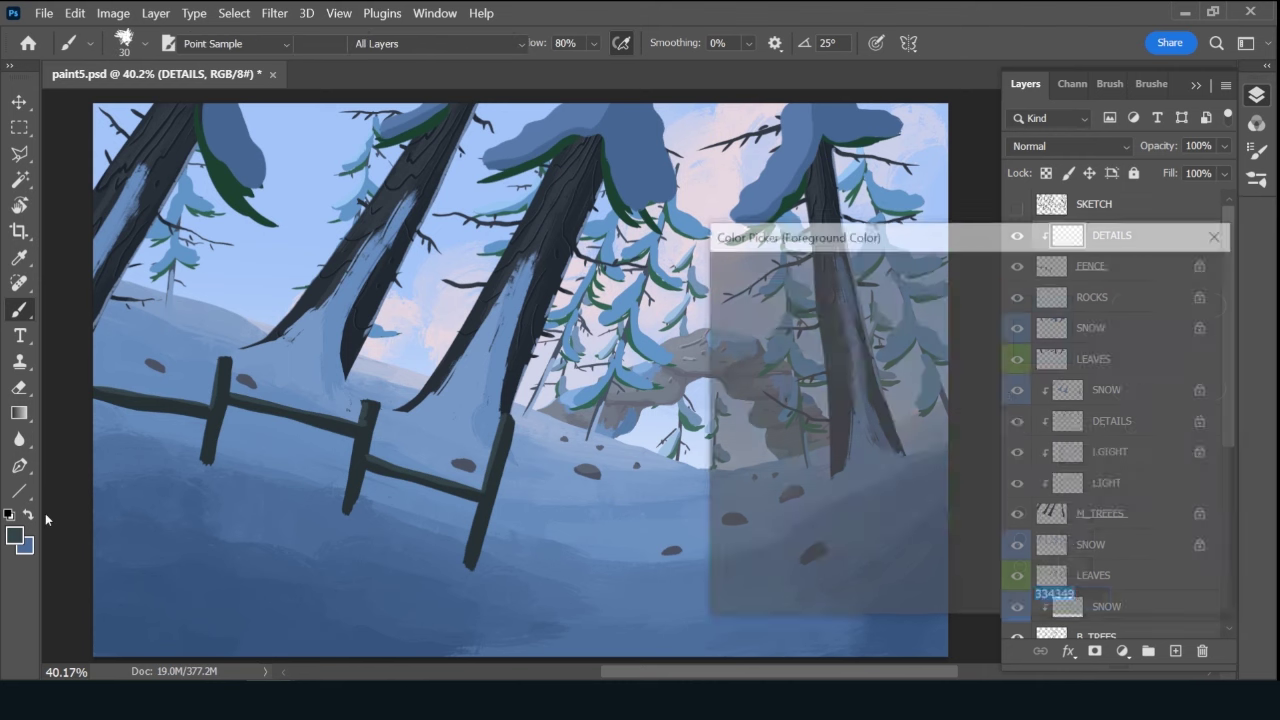
click(809, 494)
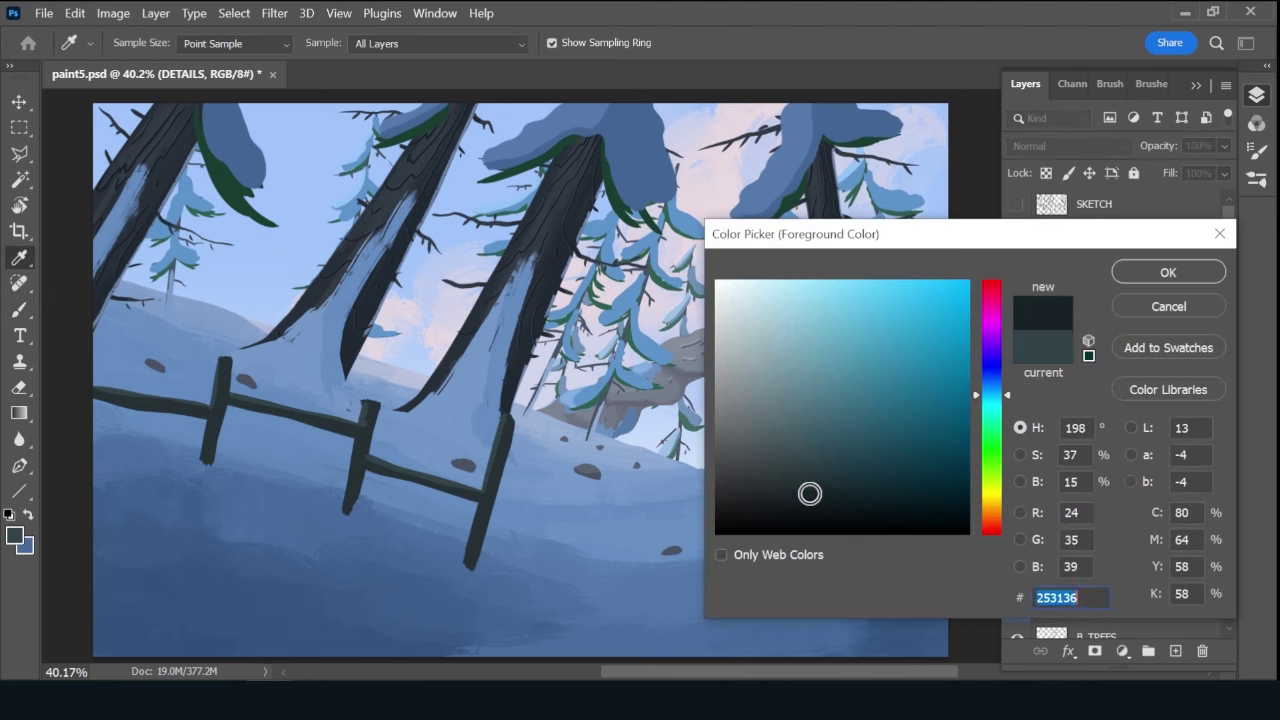
click(1160, 272)
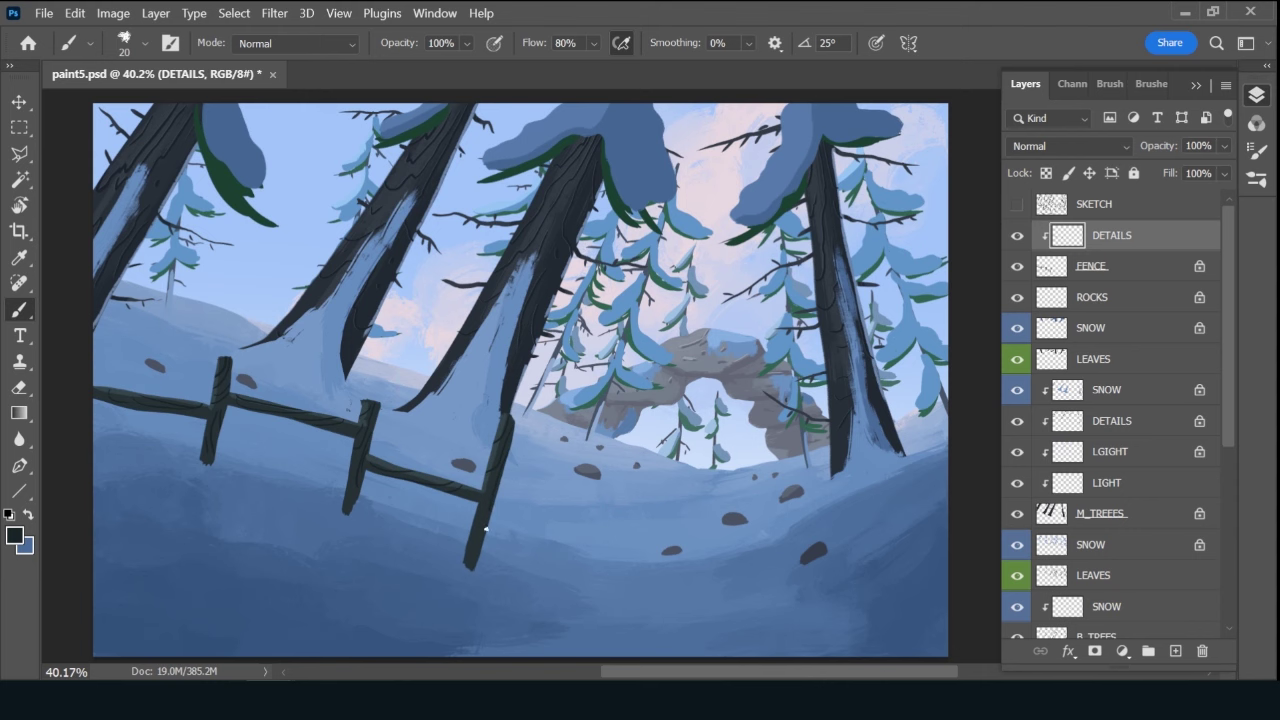
key(ctrl+j)
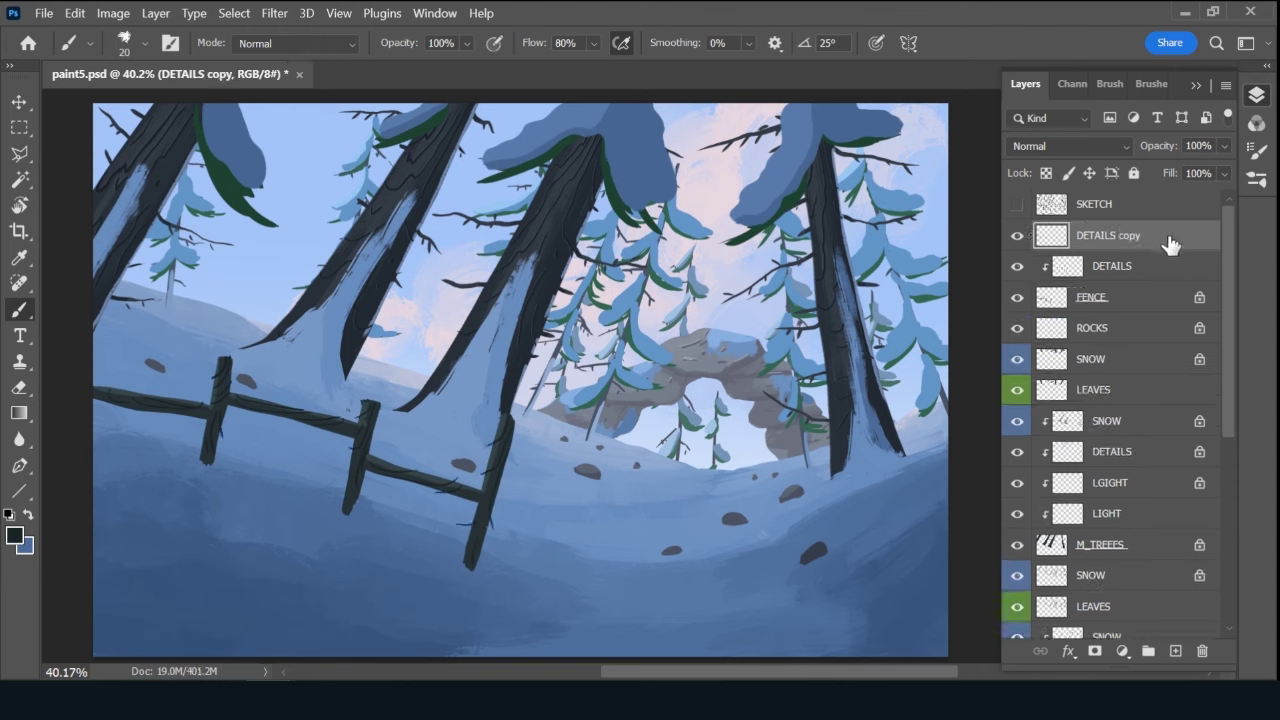
Move the copy below DETAILS, rename it LIGHT, sample sky blue, and set 20% opacity.
mouse_move(1166, 243)
mouse_down()
mouse_move(1166, 271)
mouse_move(1137, 277)
mouse_up()
double_click(1124, 266)
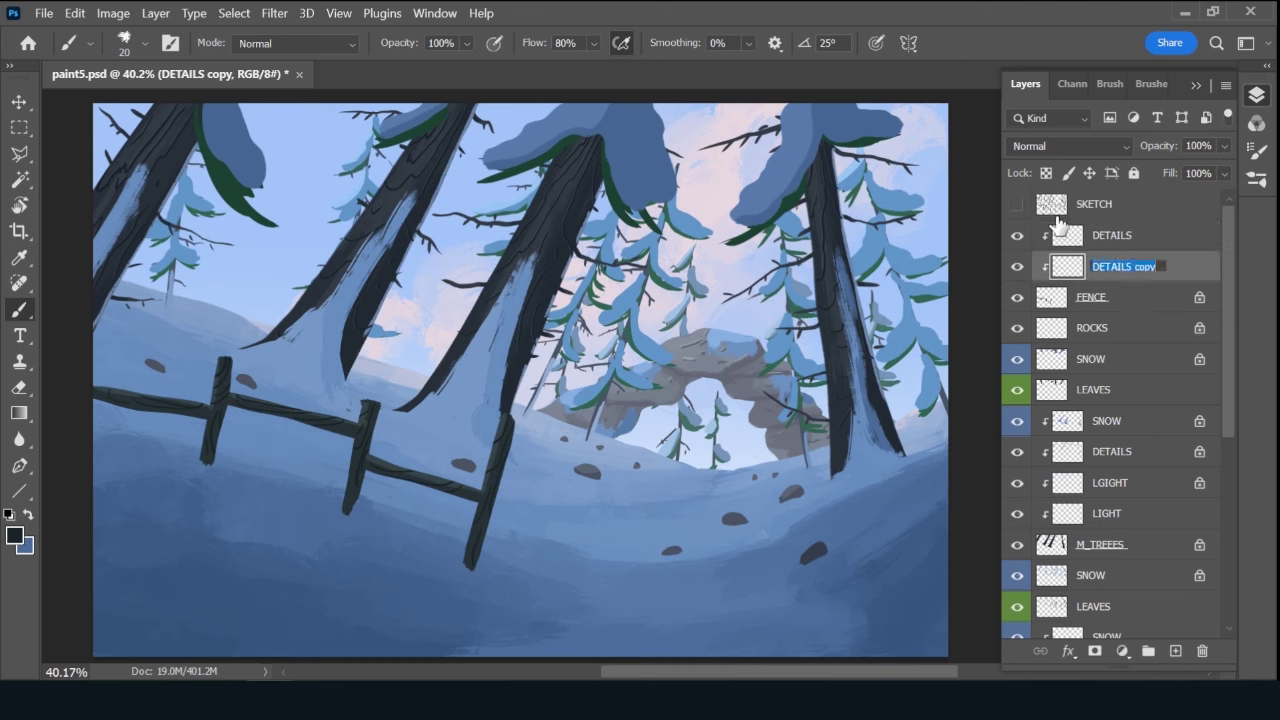
text(LIGHT)
key(Return)
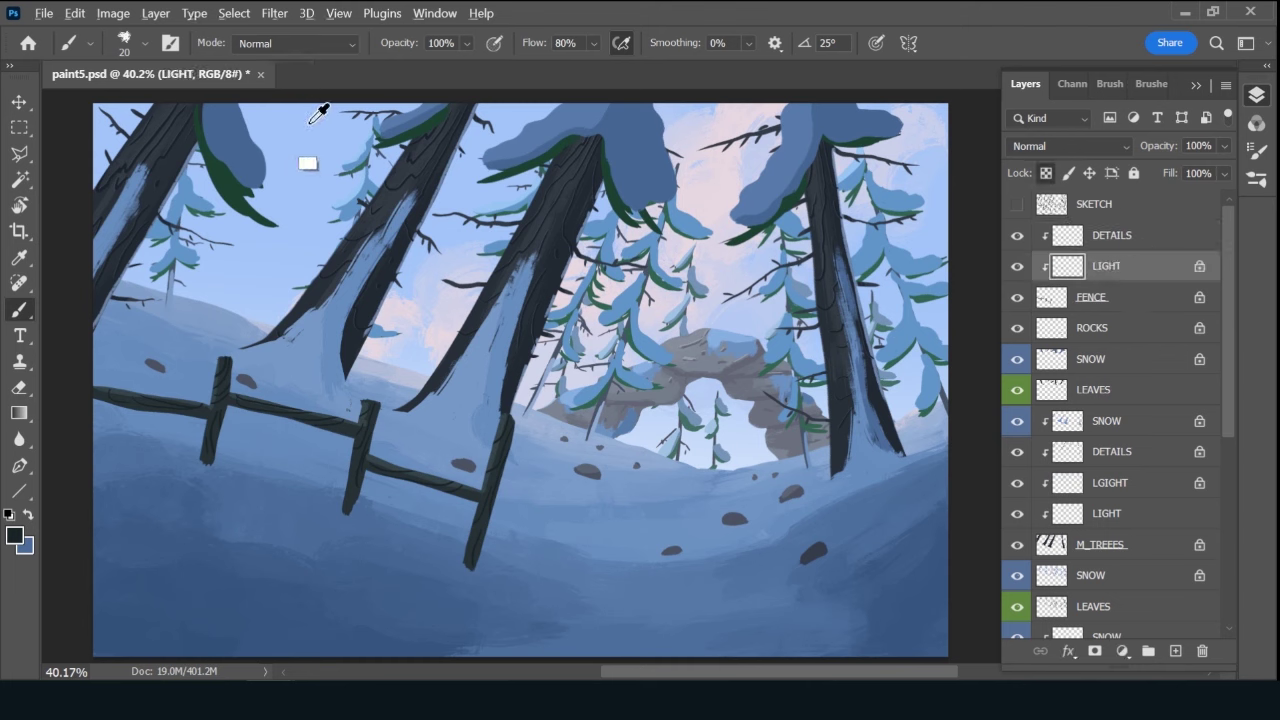
alt+click(310, 160)
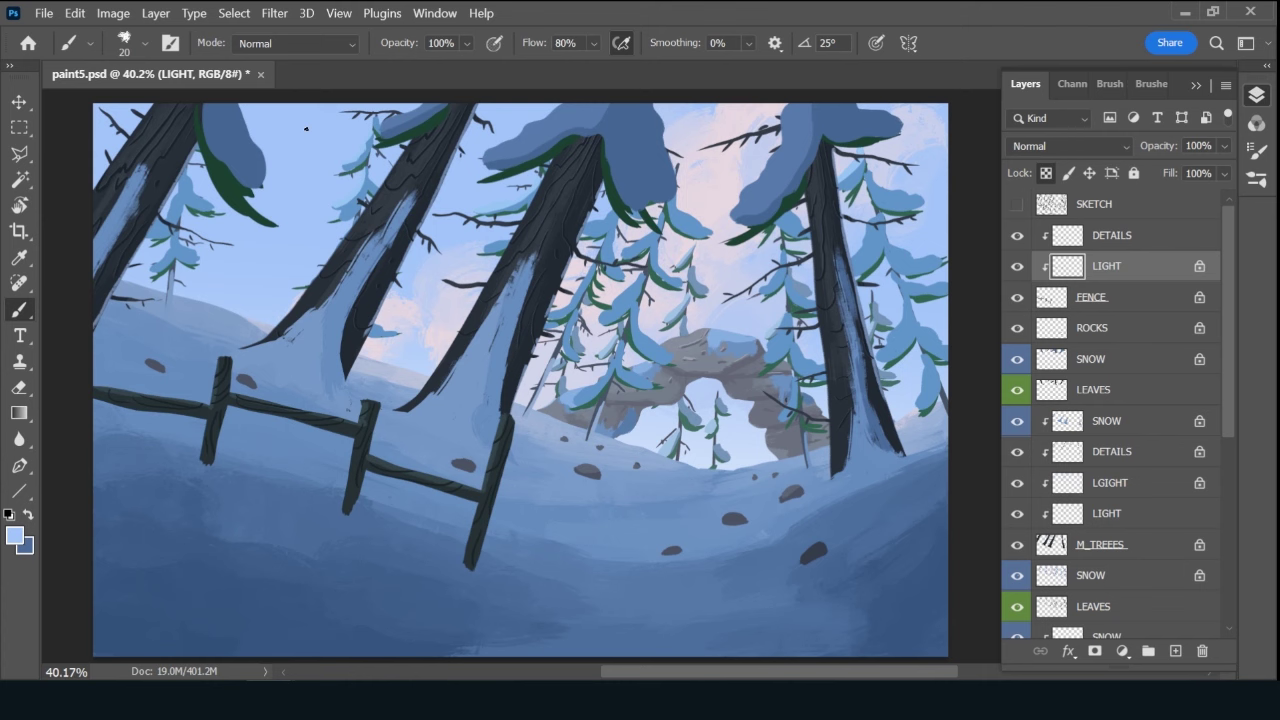
key(v)
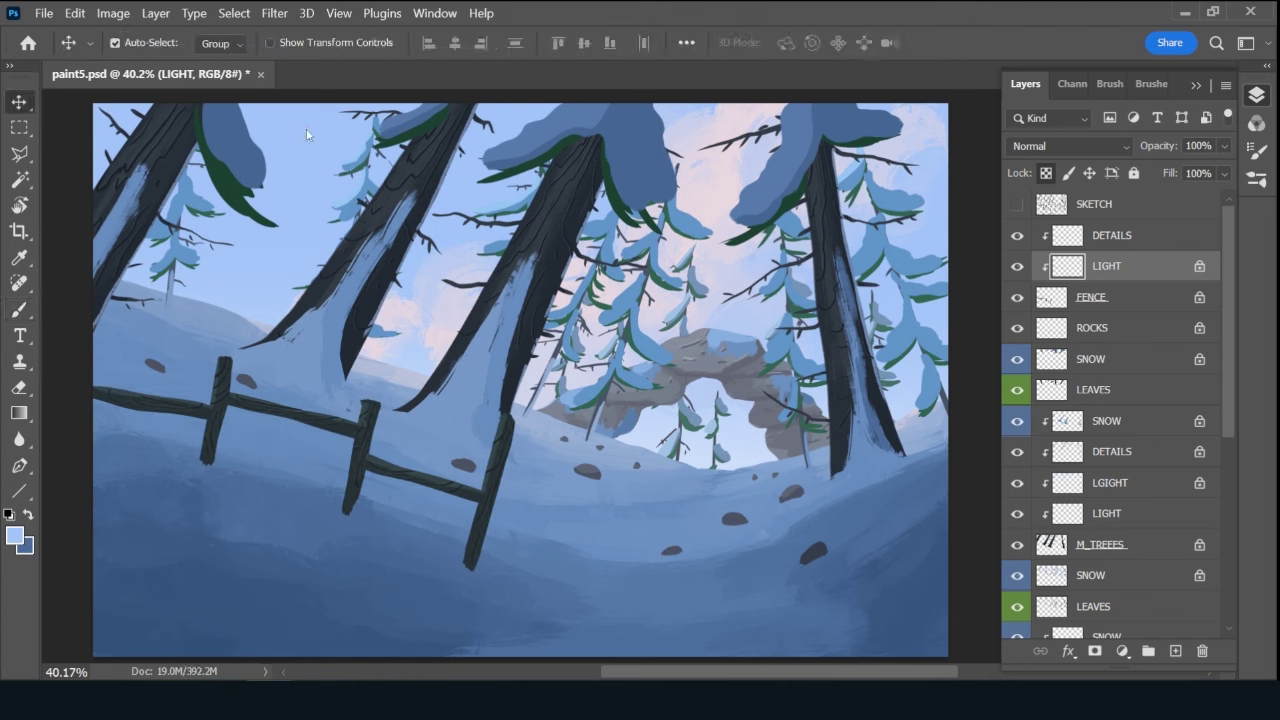
key(2)
Add a clipped layer above DETAILS named SNOW with a Blue colour label.
click(1174, 652)
drag(1150, 267, 1122, 240)
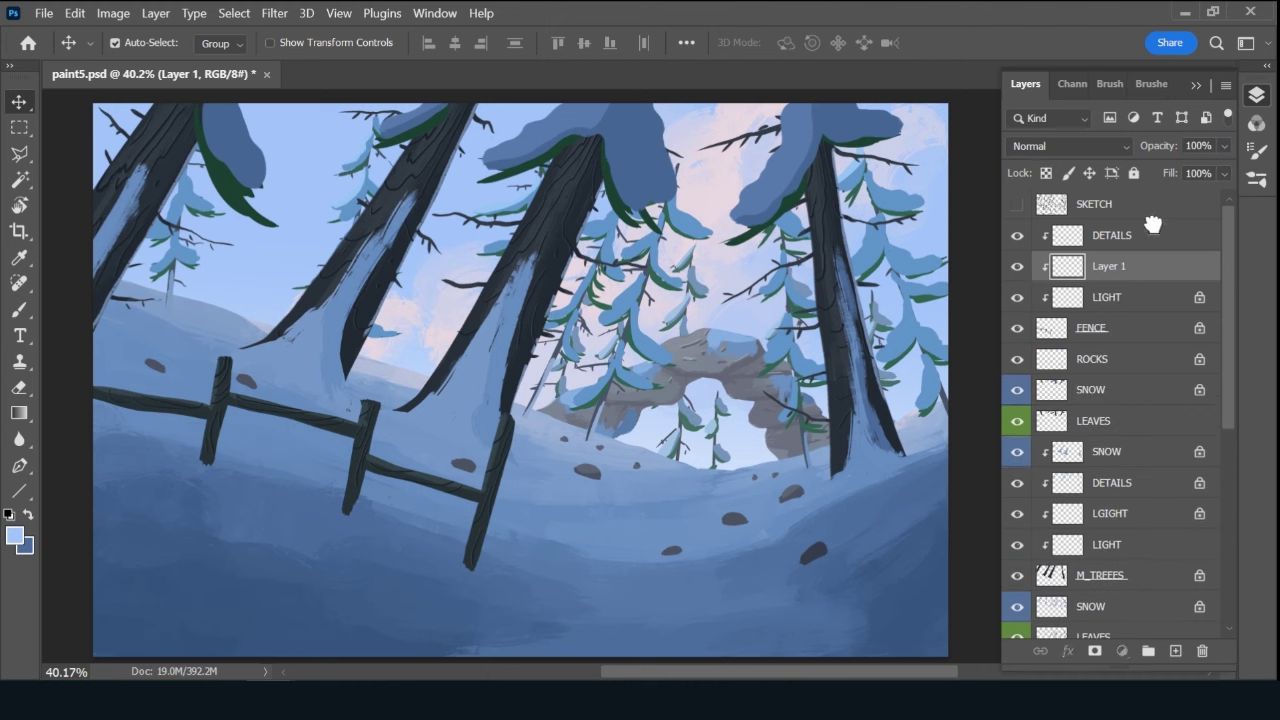
double_click(1118, 236)
text(SNOW)
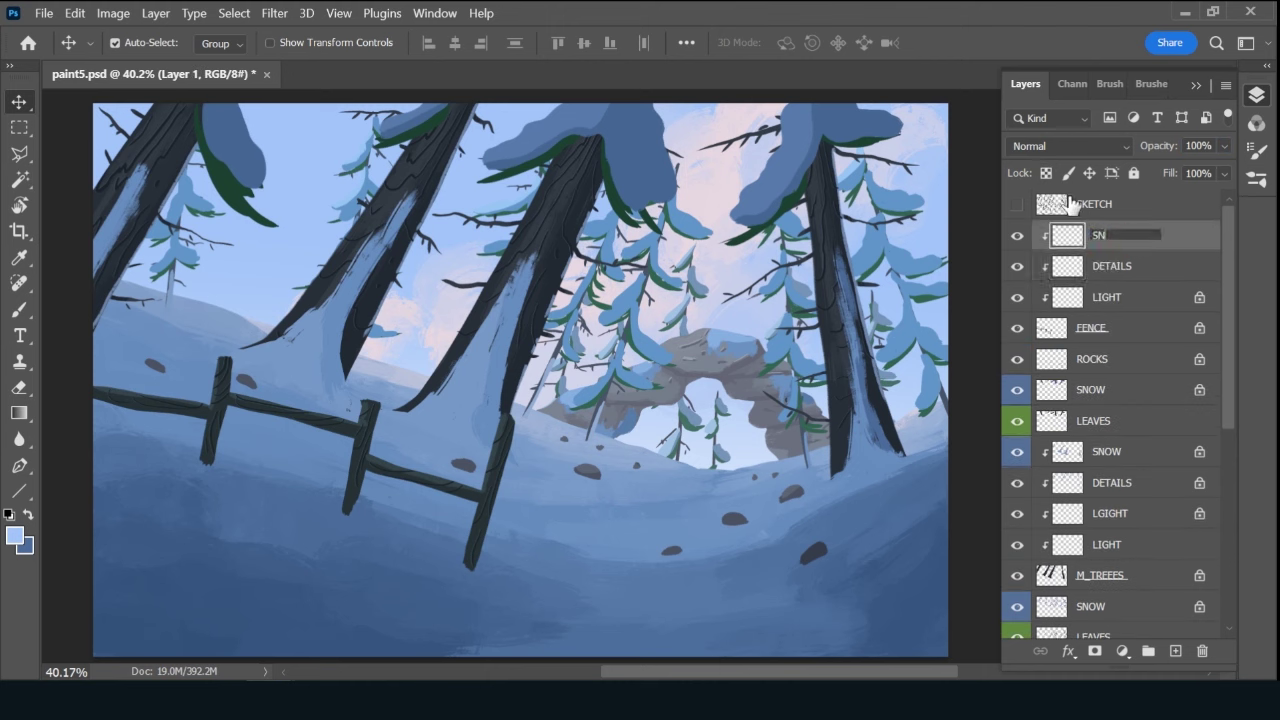
key(Return)
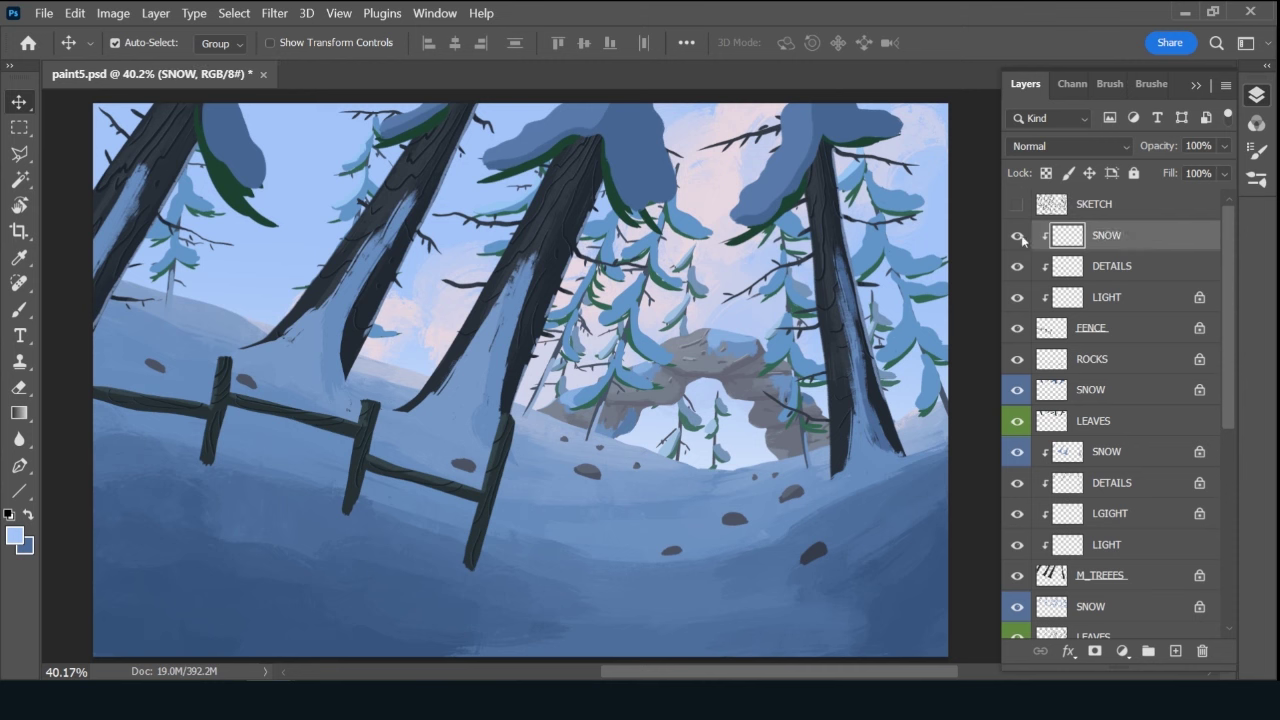
right_click(1020, 240)
click(1076, 403)
Show SKETCH, return to a slightly larger Brush, and sample a darker blue from the canvas.
click(1016, 204)
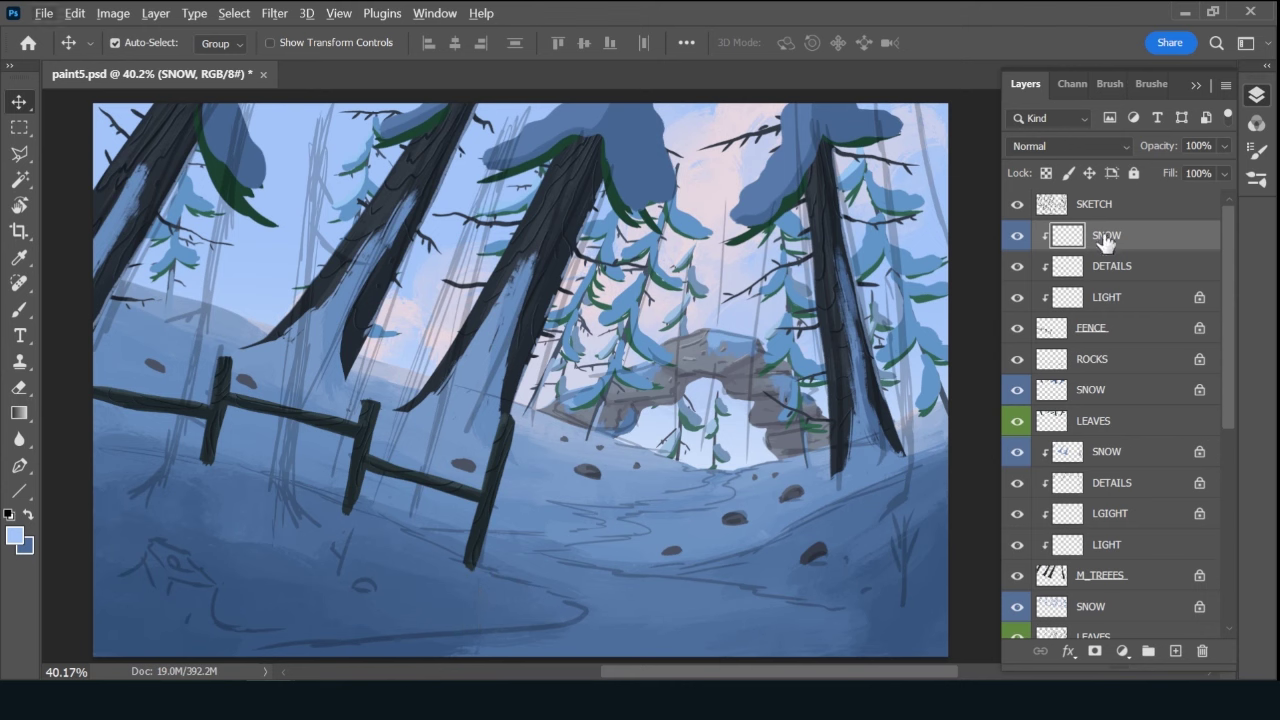
key(b)
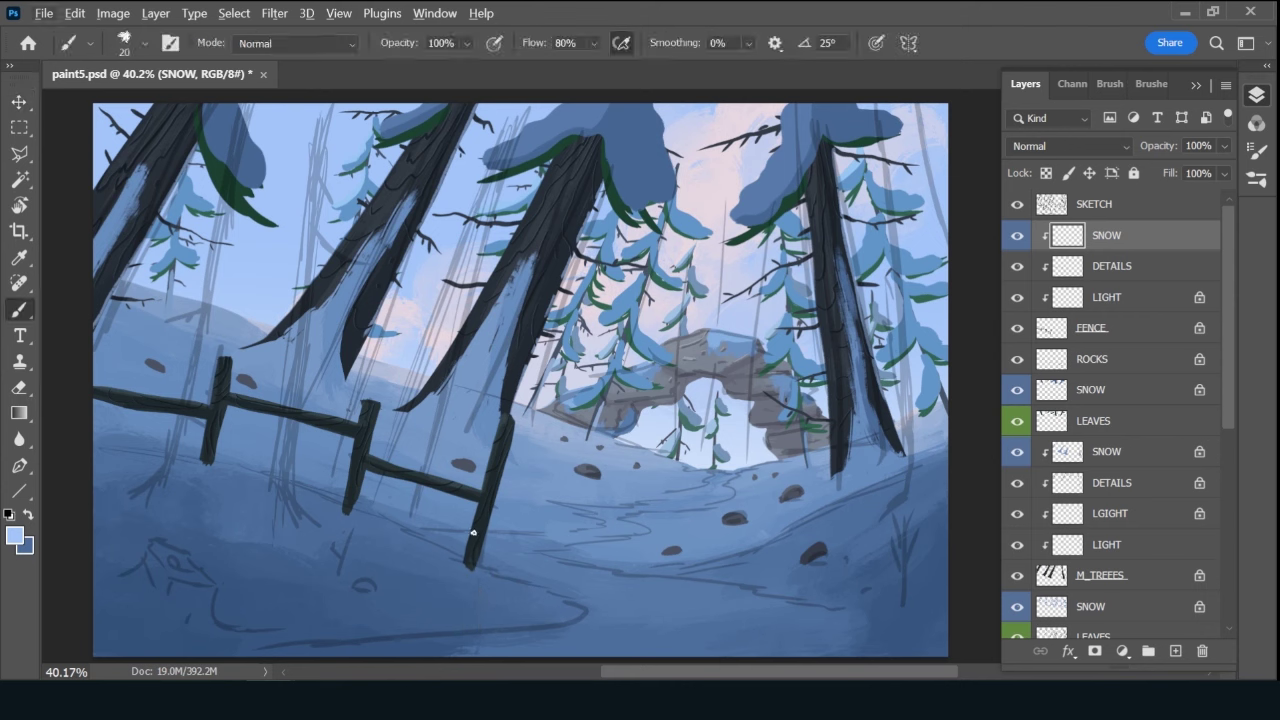
key(bracketright)
key(bracketright)
key(bracketright)
key(bracketright)
alt+click(474, 570)
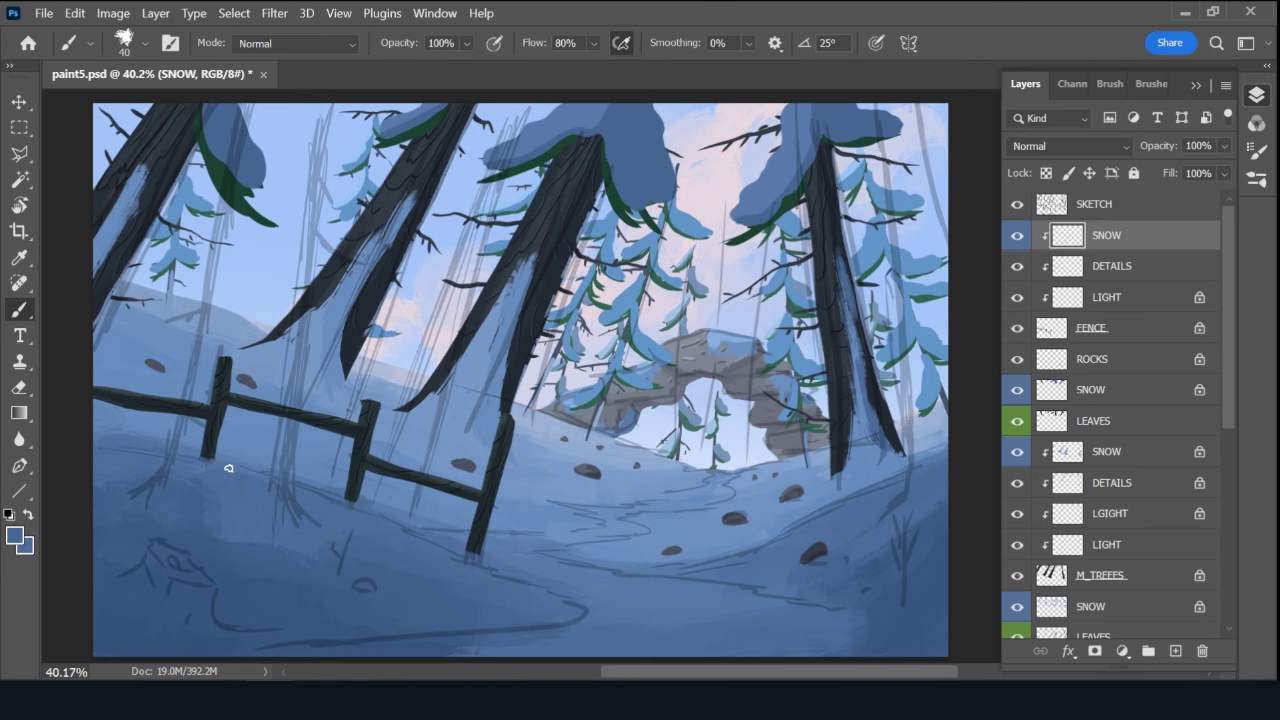
Choose the Ink 2 brush preset at 40 px.
click(1150, 84)
scroll(1227, 399, down, 5)
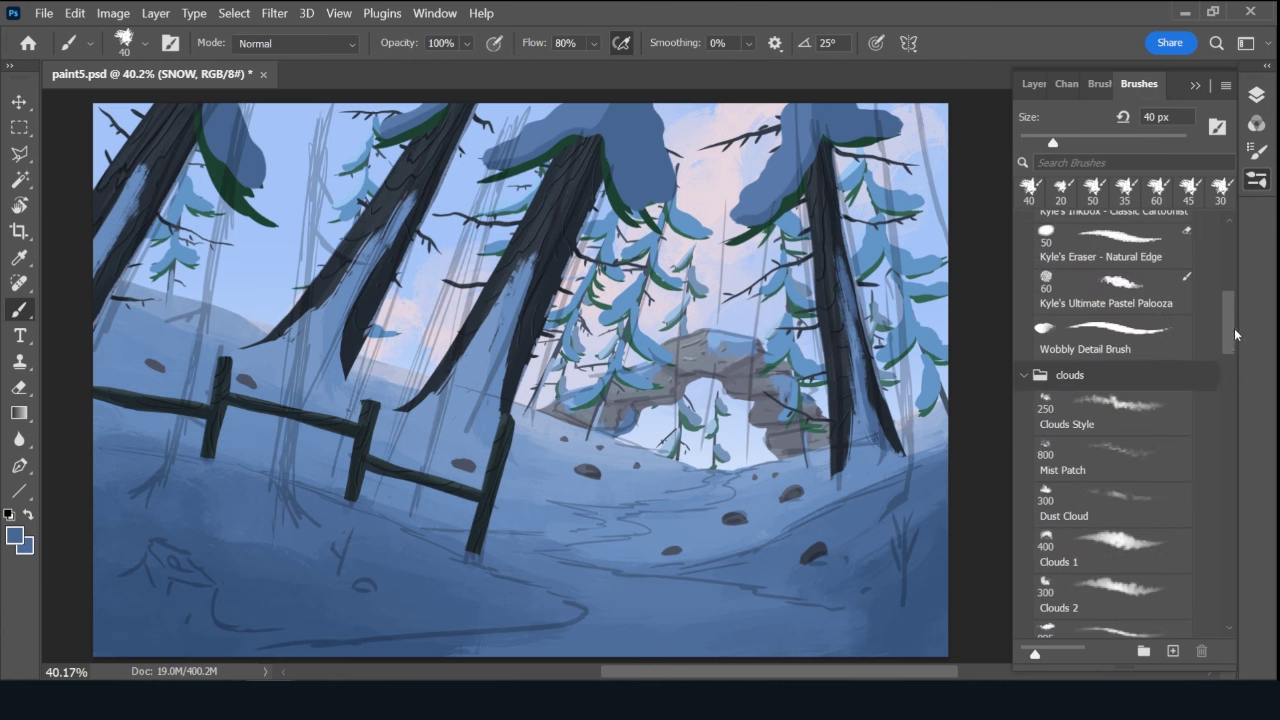
scroll(1231, 372, down, 4)
click(1118, 497)
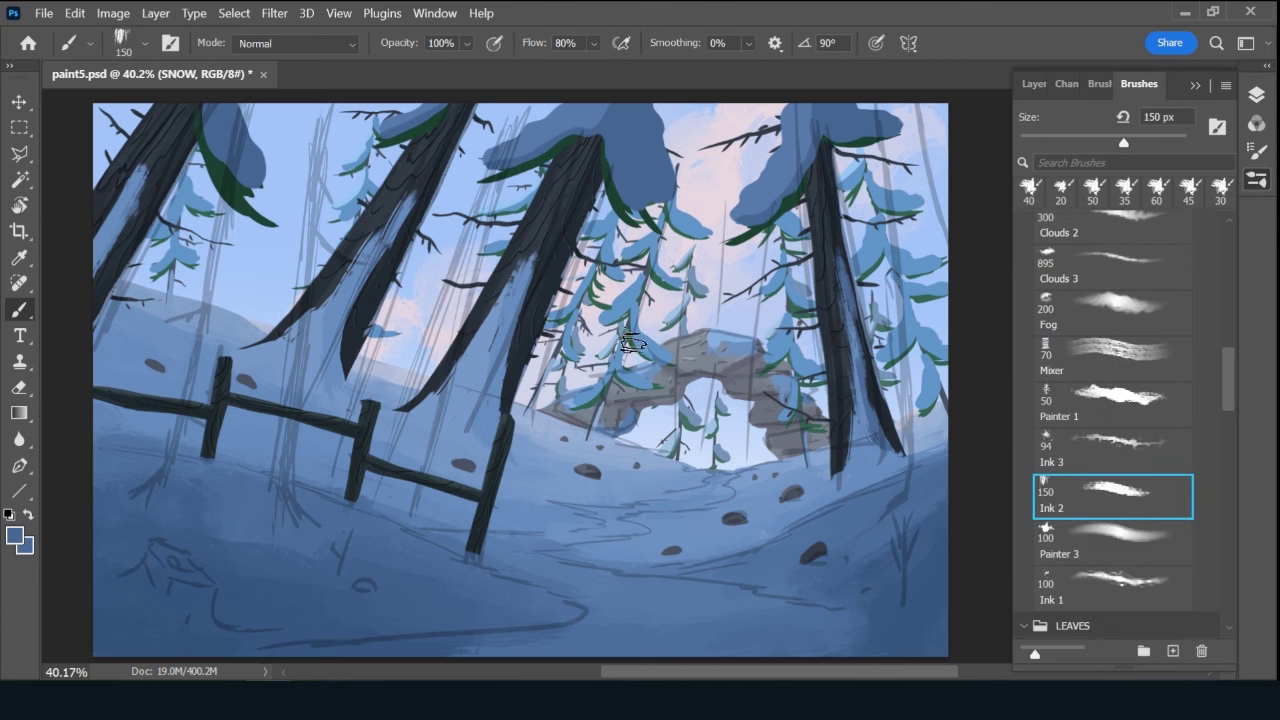
key(bracketleft)
key(bracketleft)
key(bracketleft)
key(bracketleft)
key(bracketleft)
key(bracketleft)
key(bracketleft)
key(bracketleft)
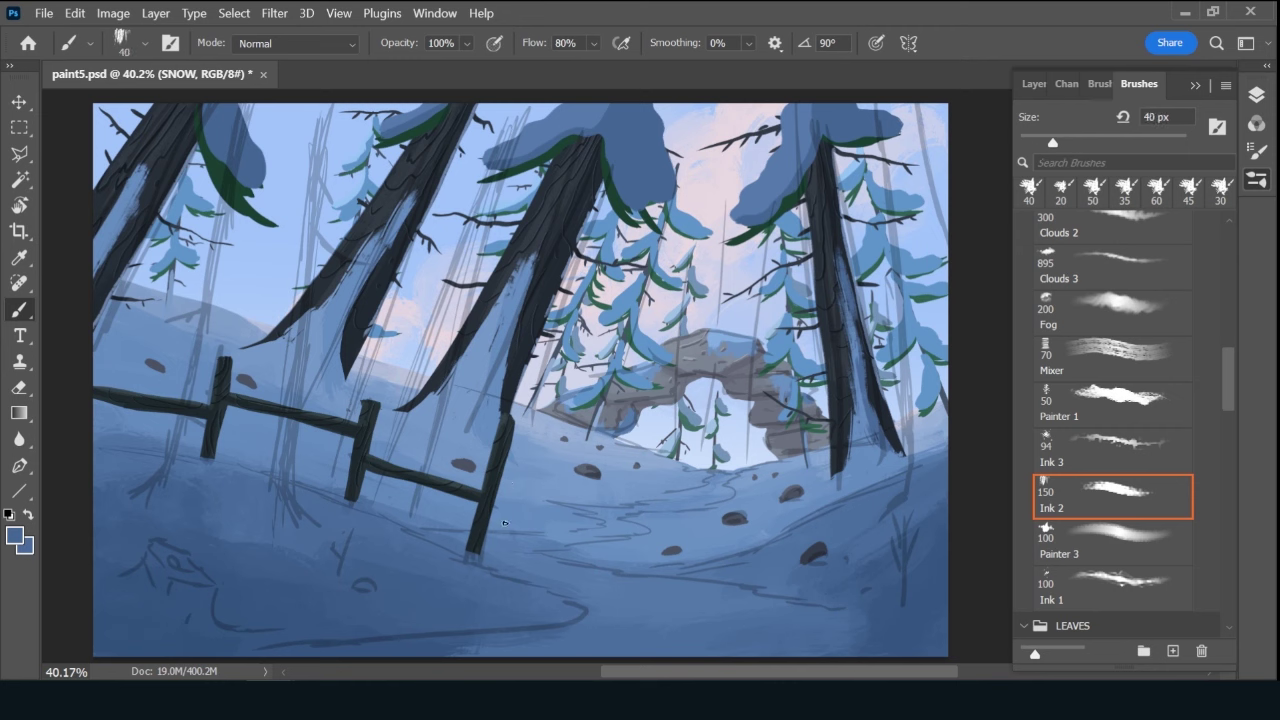
Paint light snowy highlights down the middle and left fence posts.
drag(477, 533, 484, 515)
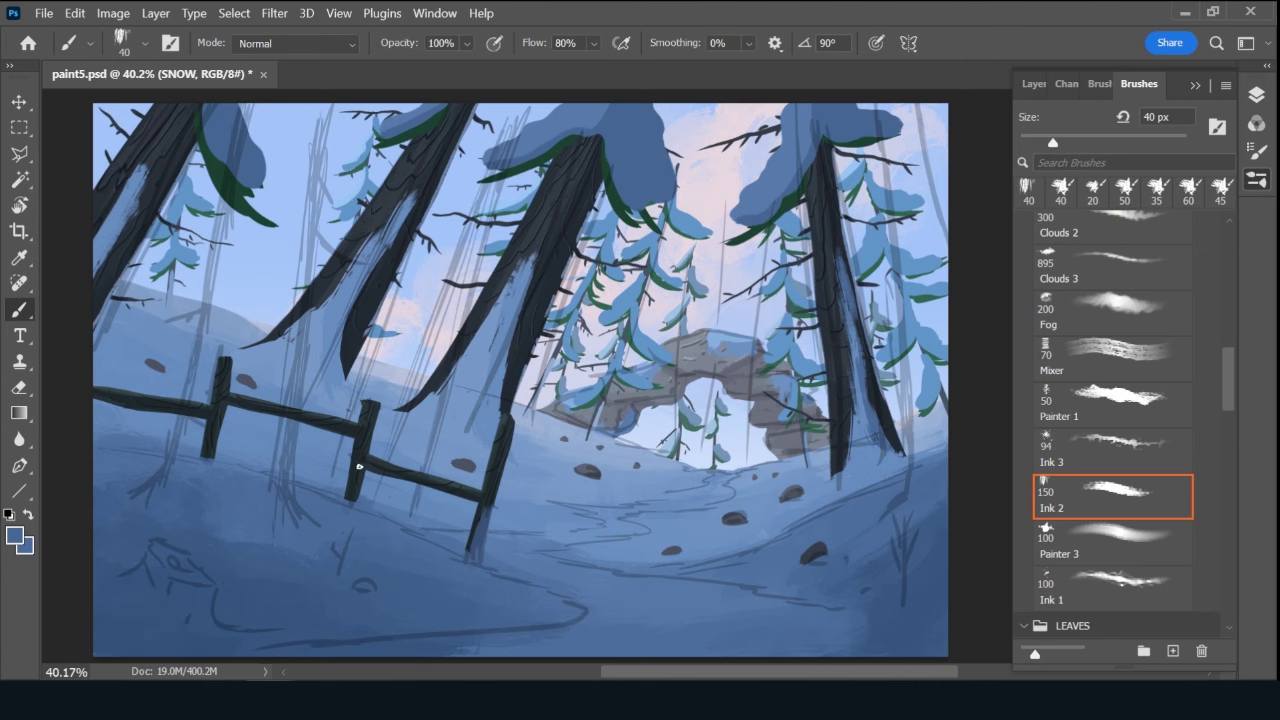
mouse_move(359, 466)
mouse_down()
mouse_move(355, 505)
mouse_move(365, 447)
mouse_up()
drag(222, 406, 212, 456)
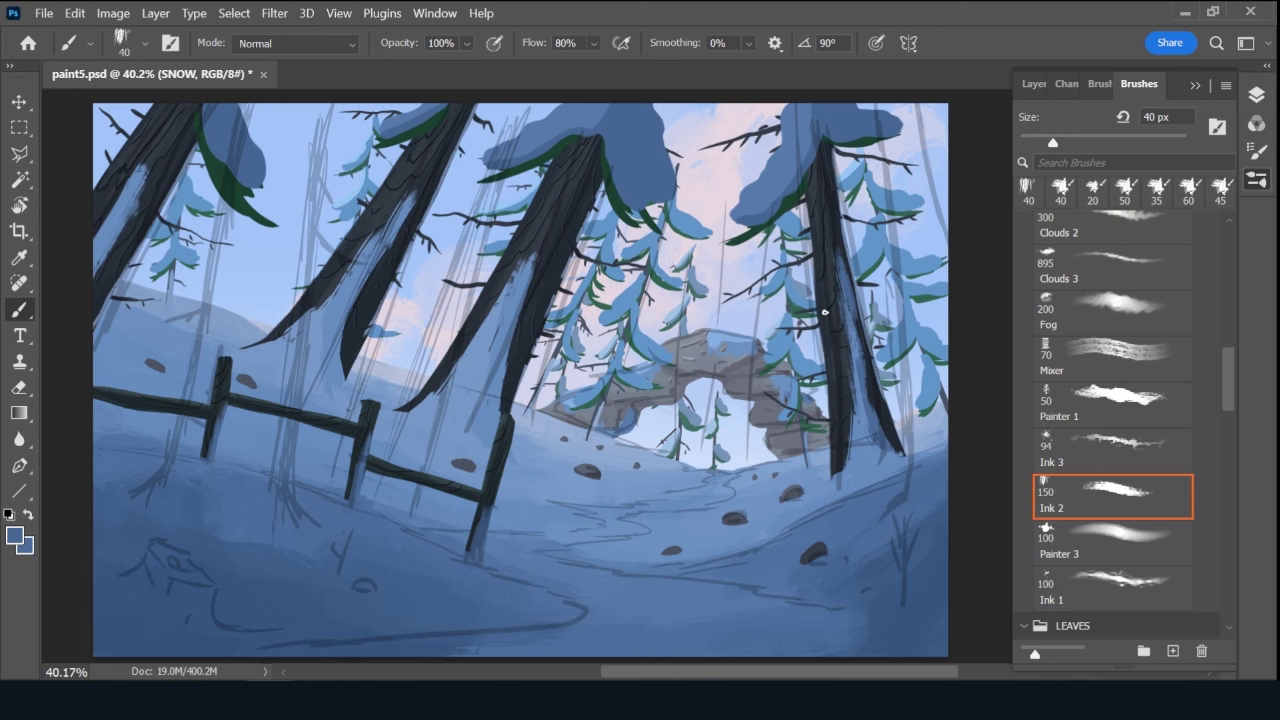
click(1125, 186)
click(1026, 84)
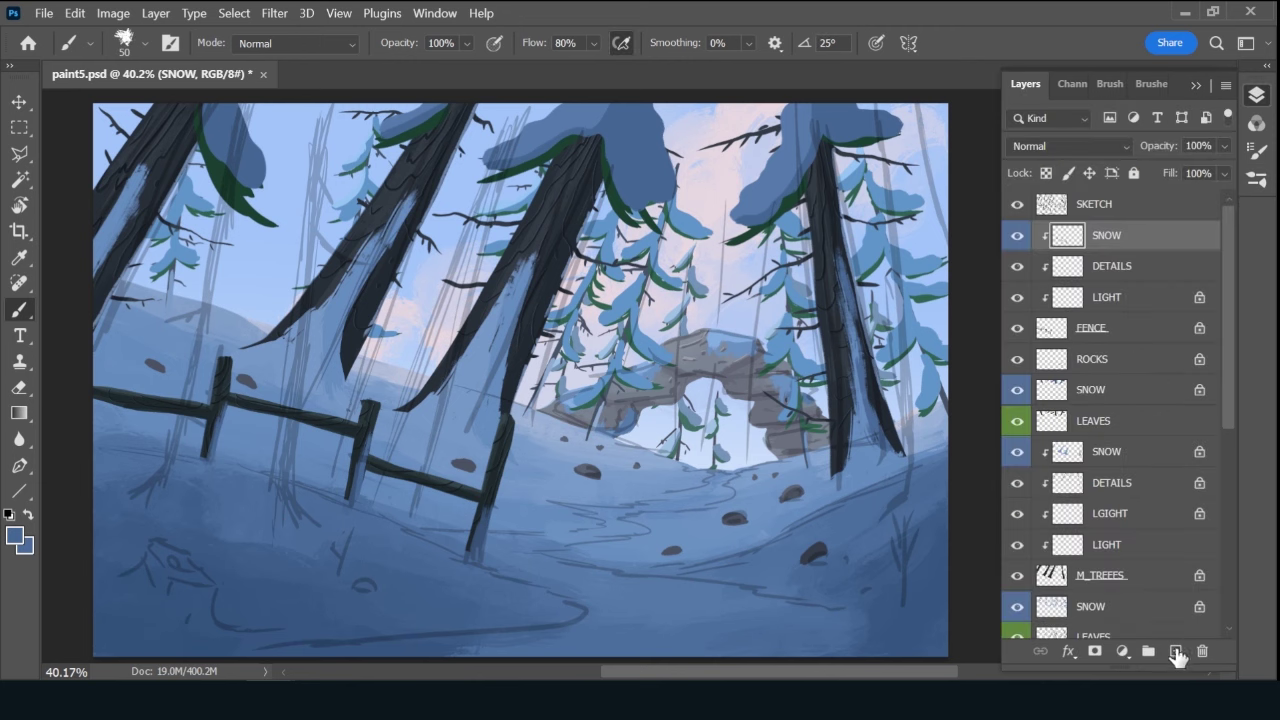
Add an unclipped layer named SNOW and tag it Blue.
click(1176, 651)
double_click(1095, 237)
text(SN)
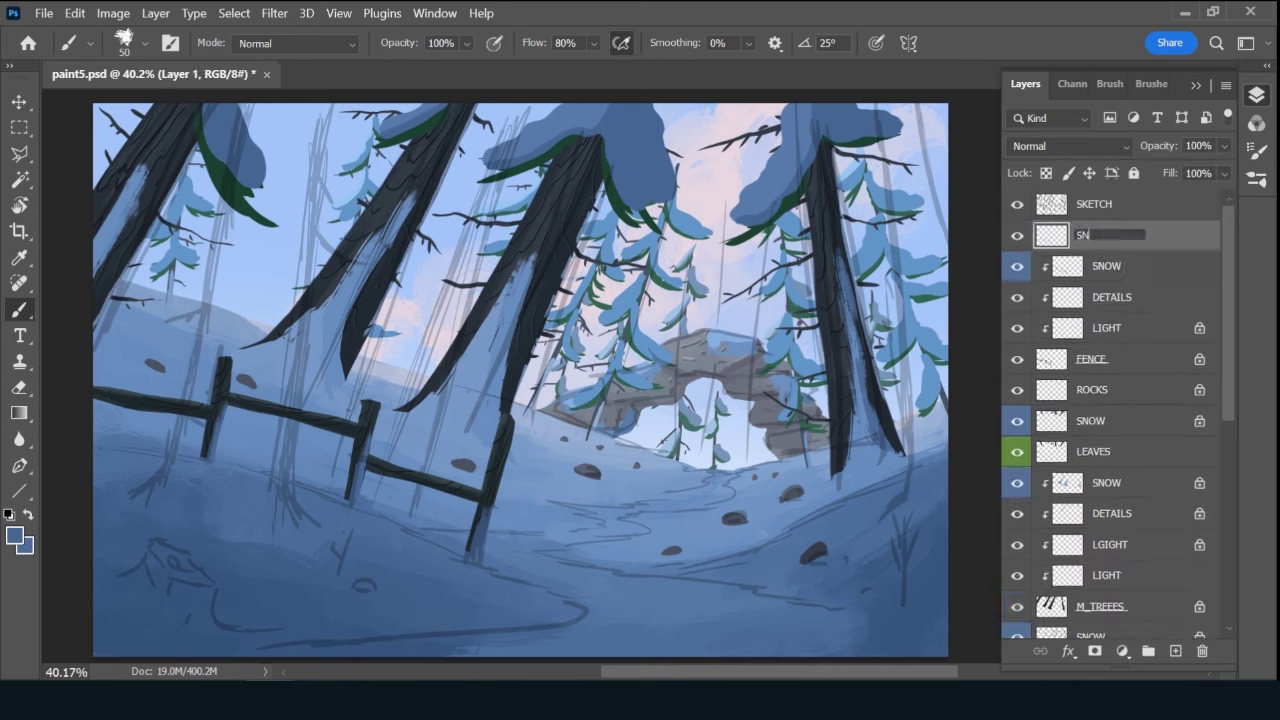
text(OW)
key(Return)
right_click(1017, 232)
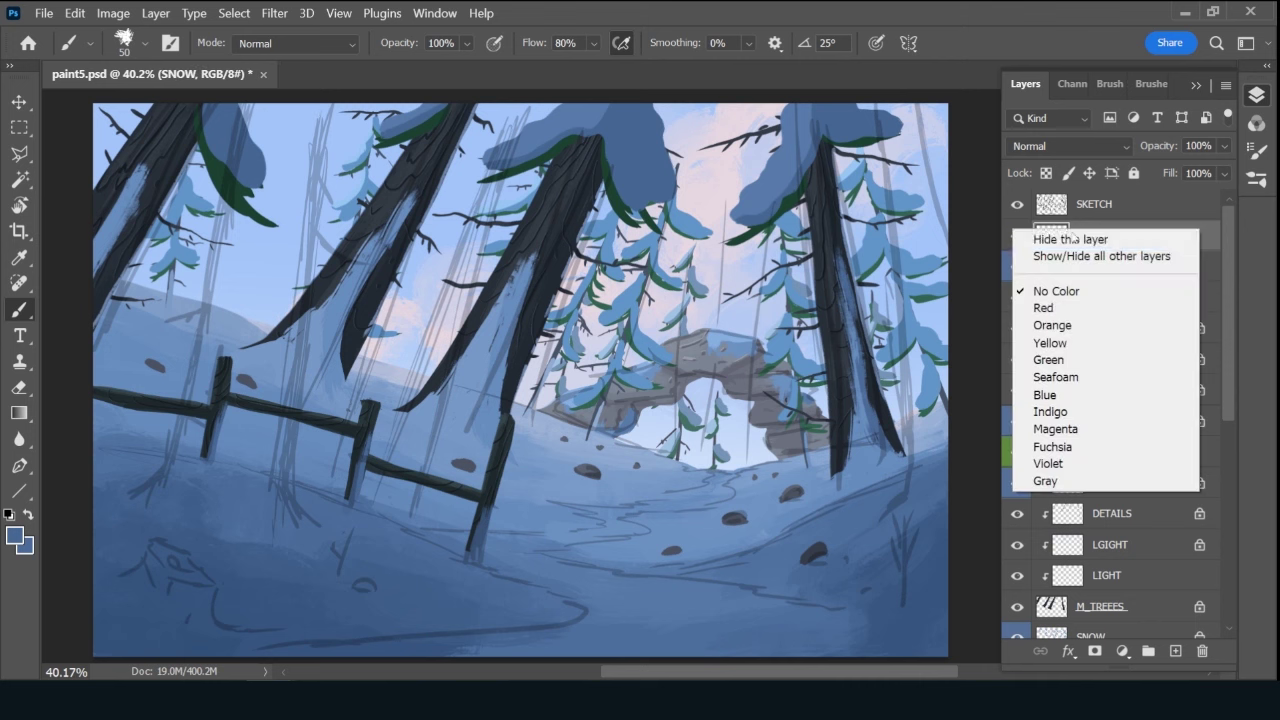
click(1045, 395)
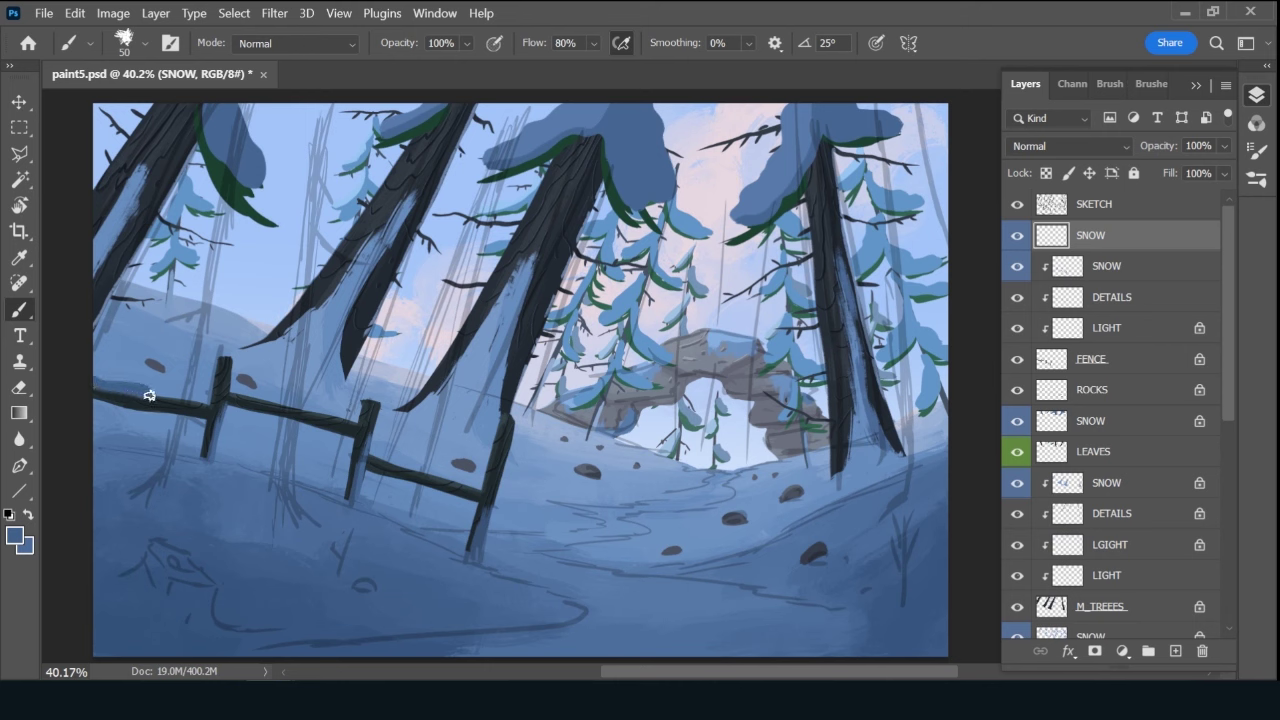
Paint snow caps on the left and right fence post tops and save paint5.psd.
drag(154, 401, 156, 419)
drag(225, 357, 223, 371)
drag(505, 413, 503, 428)
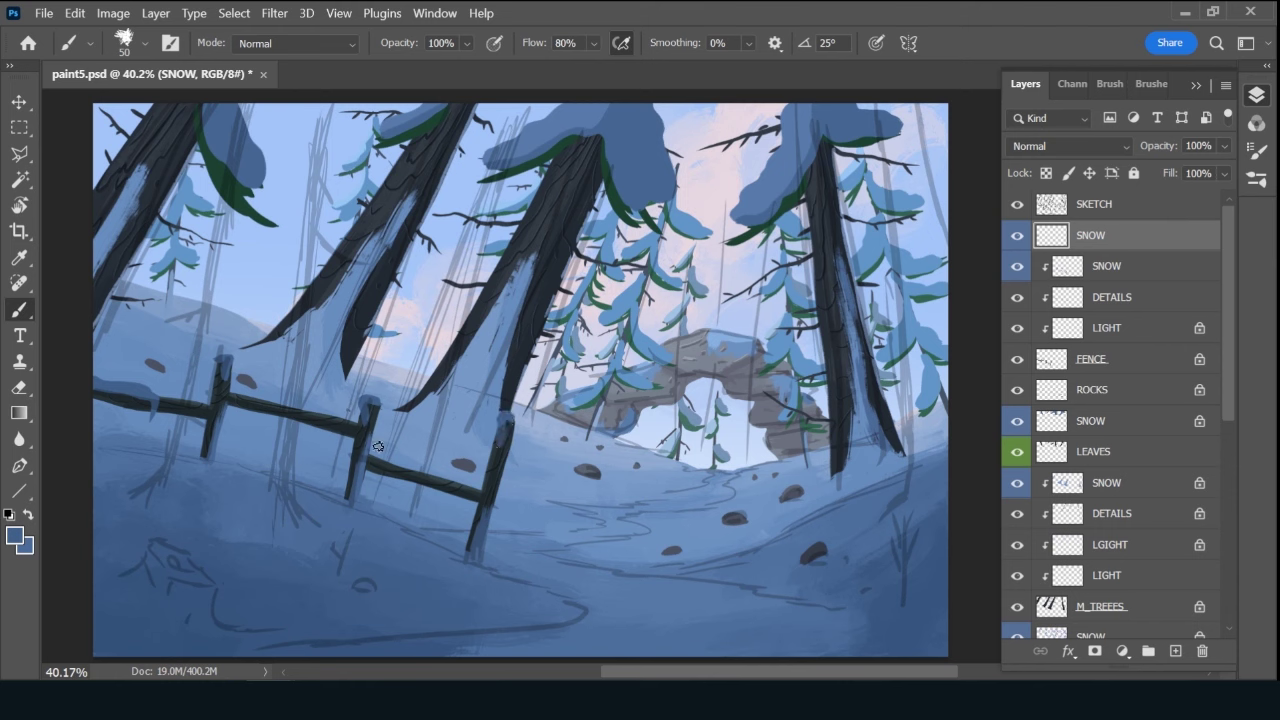
key(ctrl+s)
Add a layer named F_TREES and sample a dark trunk colour from the canvas.
click(1176, 651)
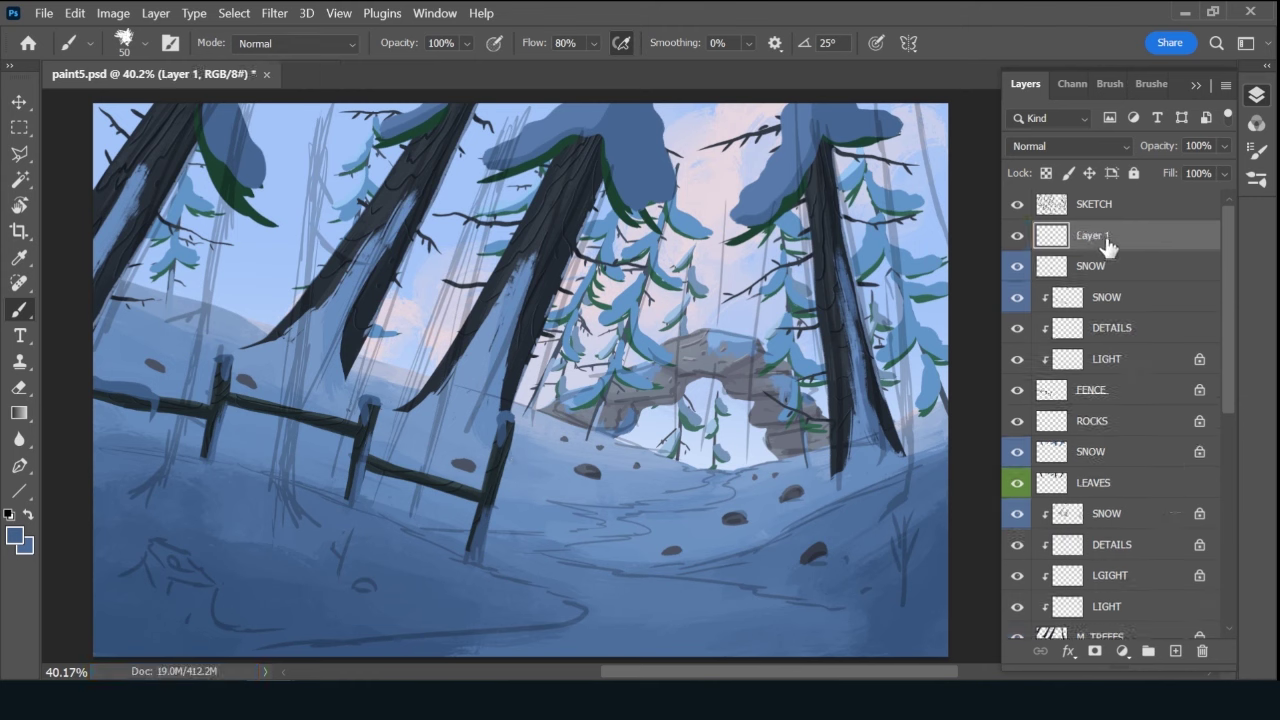
double_click(1100, 236)
text(F_TREES)
key(Return)
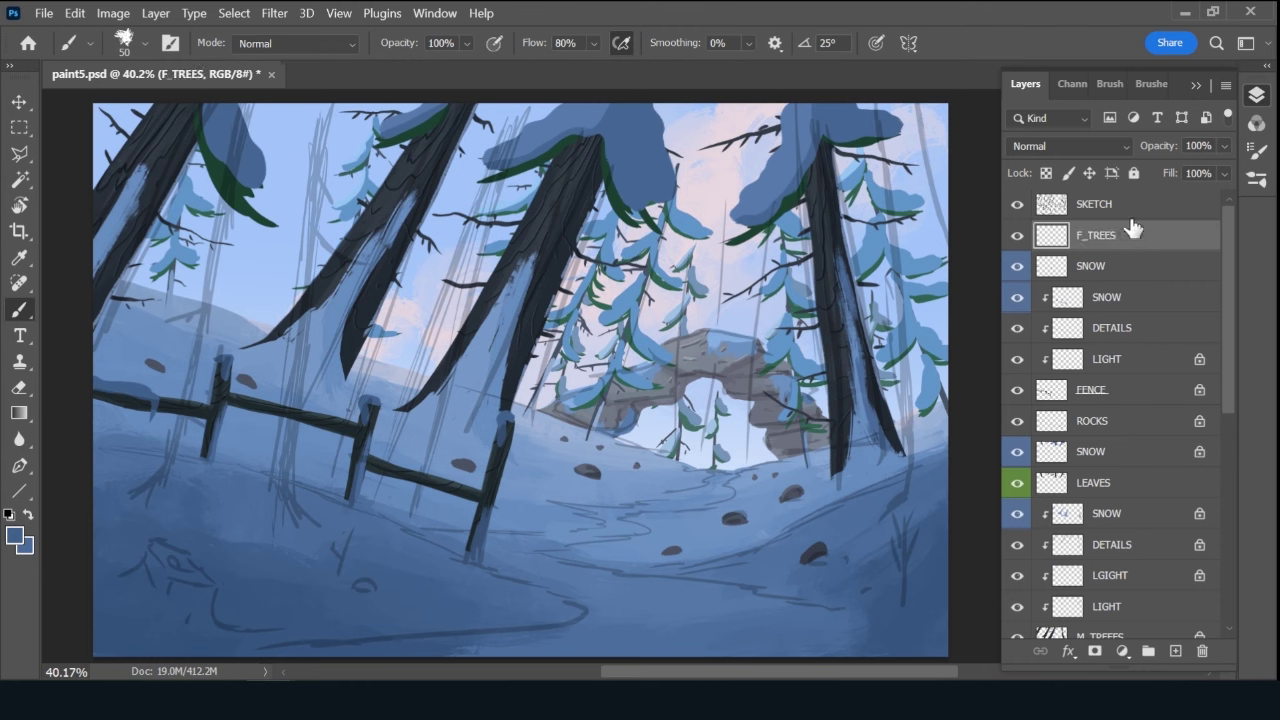
alt+click(586, 214)
Paint thin dark trunks from the top edge down past the fence, redoing one.
drag(527, 105, 376, 544)
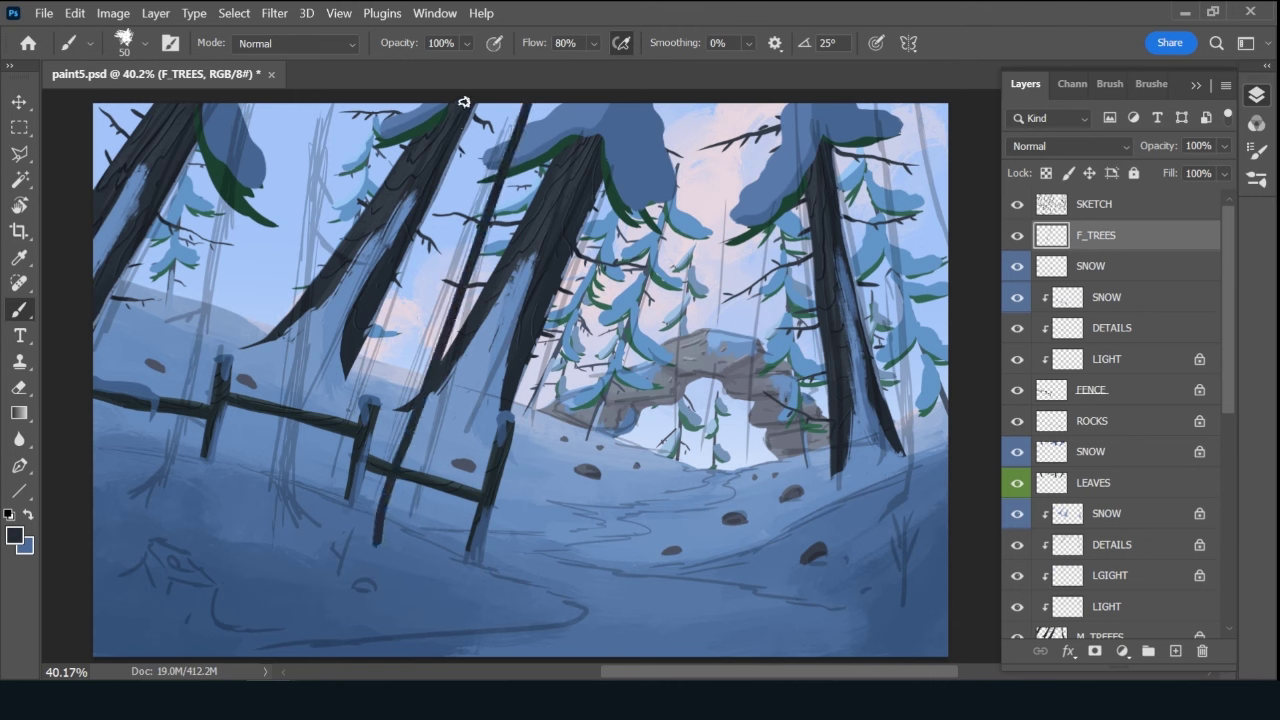
drag(426, 188, 312, 500)
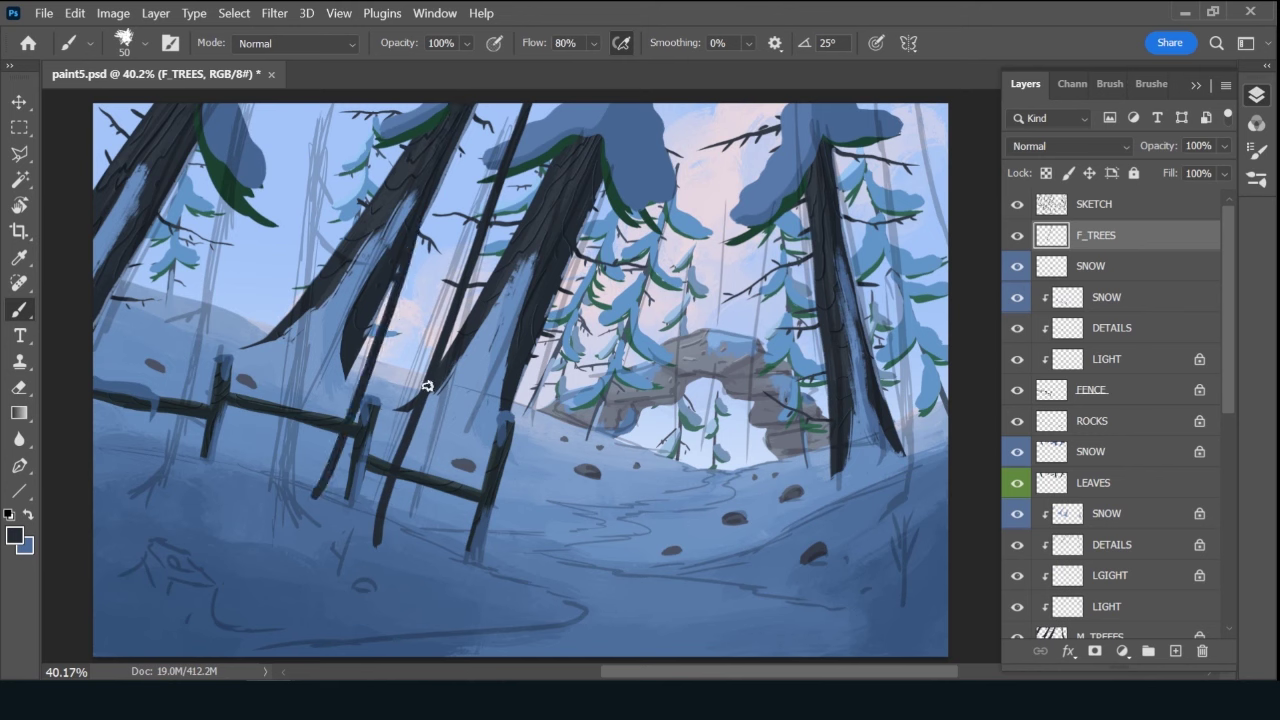
key(ctrl+z)
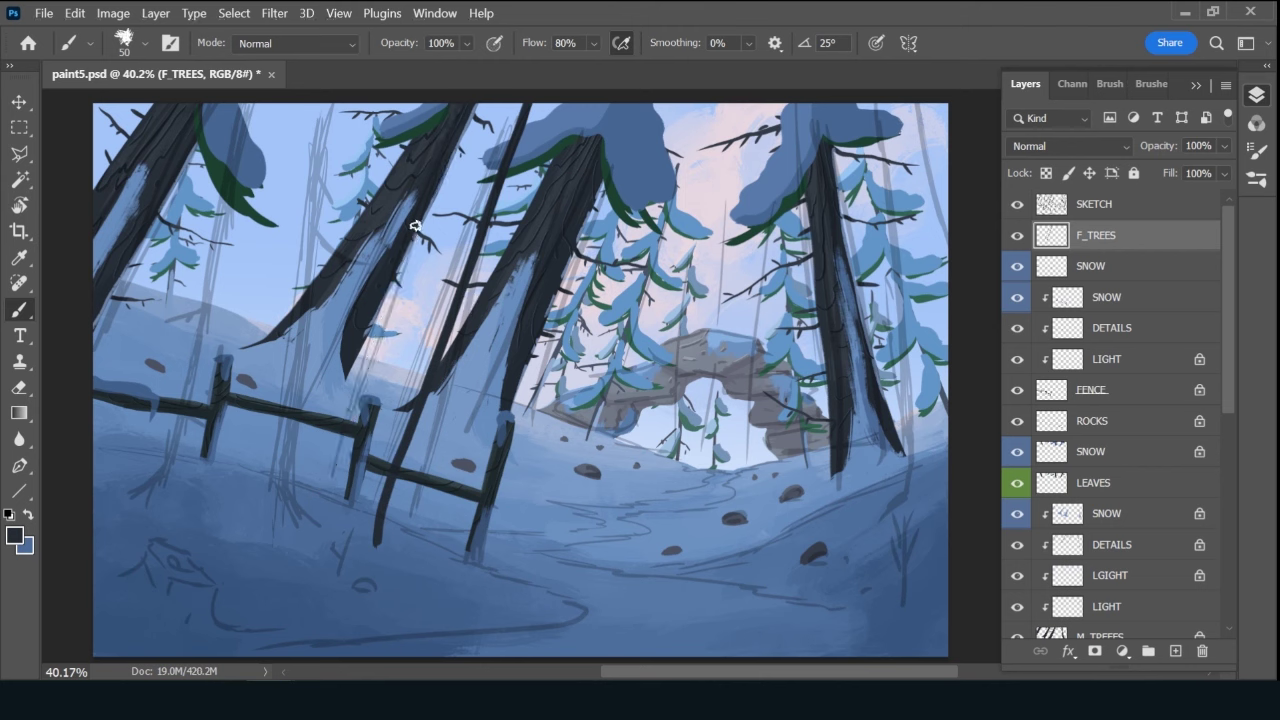
drag(338, 384, 270, 490)
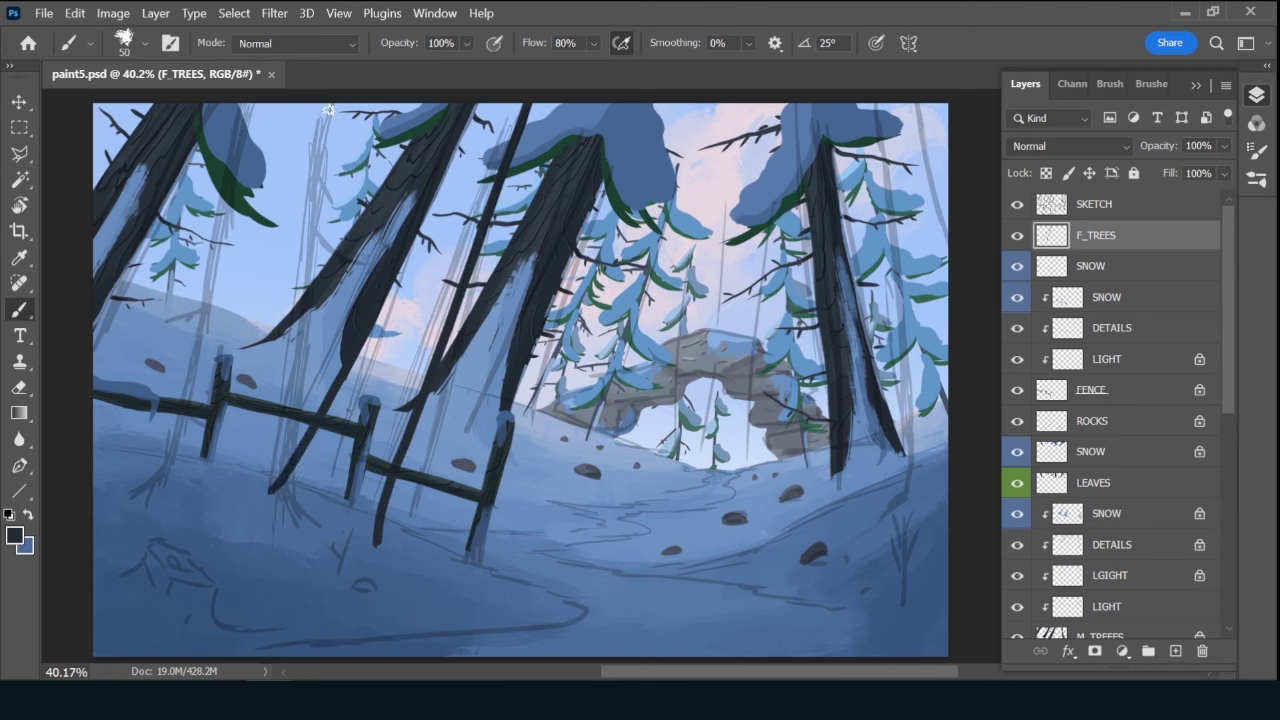
mouse_move(328, 109)
mouse_down()
mouse_move(289, 394)
mouse_move(287, 462)
mouse_move(310, 527)
mouse_up()
mouse_move(236, 98)
mouse_down()
mouse_move(202, 334)
mouse_move(182, 410)
mouse_move(134, 500)
mouse_up()
mouse_move(876, 101)
mouse_down()
mouse_move(903, 449)
mouse_move(886, 516)
mouse_up()
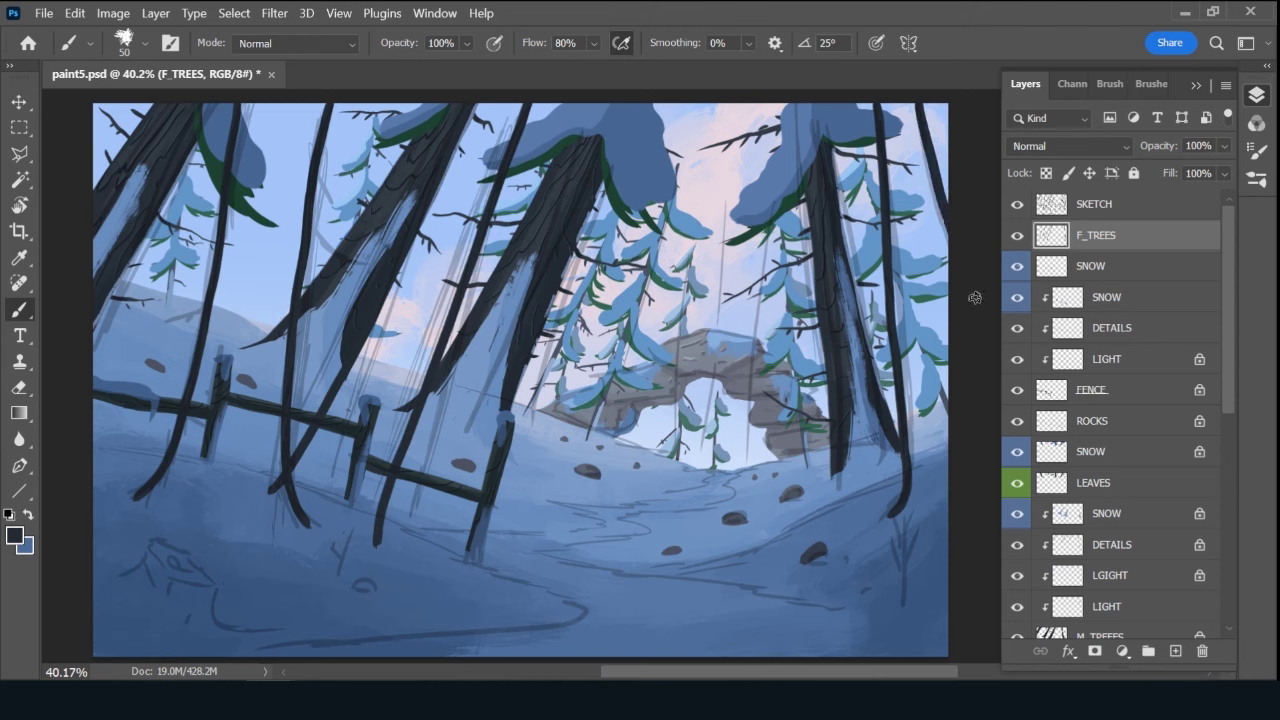
Hide SKETCH and thicken the top of the right trunk with an 80 brush.
click(1017, 204)
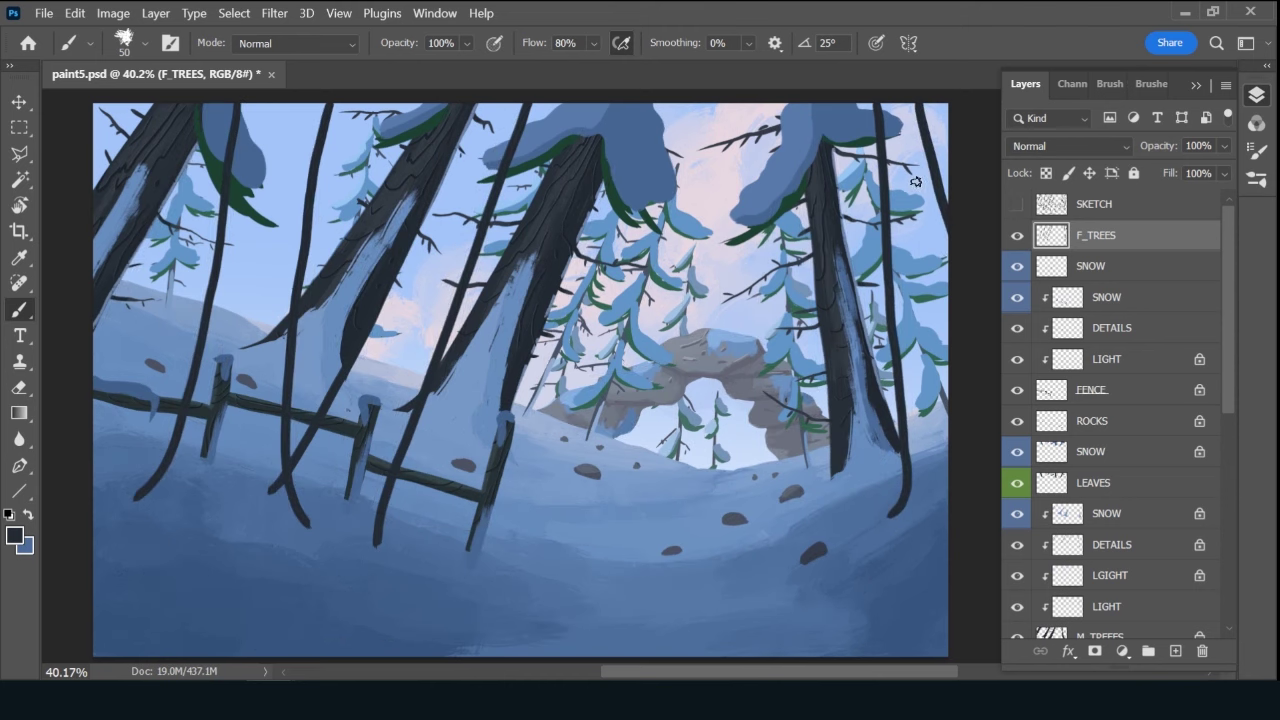
key(bracketright)
key(bracketright)
key(bracketright)
mouse_move(893, 125)
mouse_down()
mouse_move(896, 175)
mouse_move(886, 128)
mouse_move(903, 177)
mouse_move(912, 150)
mouse_move(923, 163)
mouse_move(943, 234)
mouse_move(914, 183)
mouse_move(913, 266)
mouse_move(894, 189)
mouse_move(907, 372)
mouse_move(910, 286)
mouse_move(930, 380)
mouse_move(947, 277)
mouse_move(946, 391)
mouse_move(923, 429)
mouse_move(908, 400)
mouse_move(940, 429)
mouse_move(909, 520)
mouse_move(960, 446)
mouse_up()
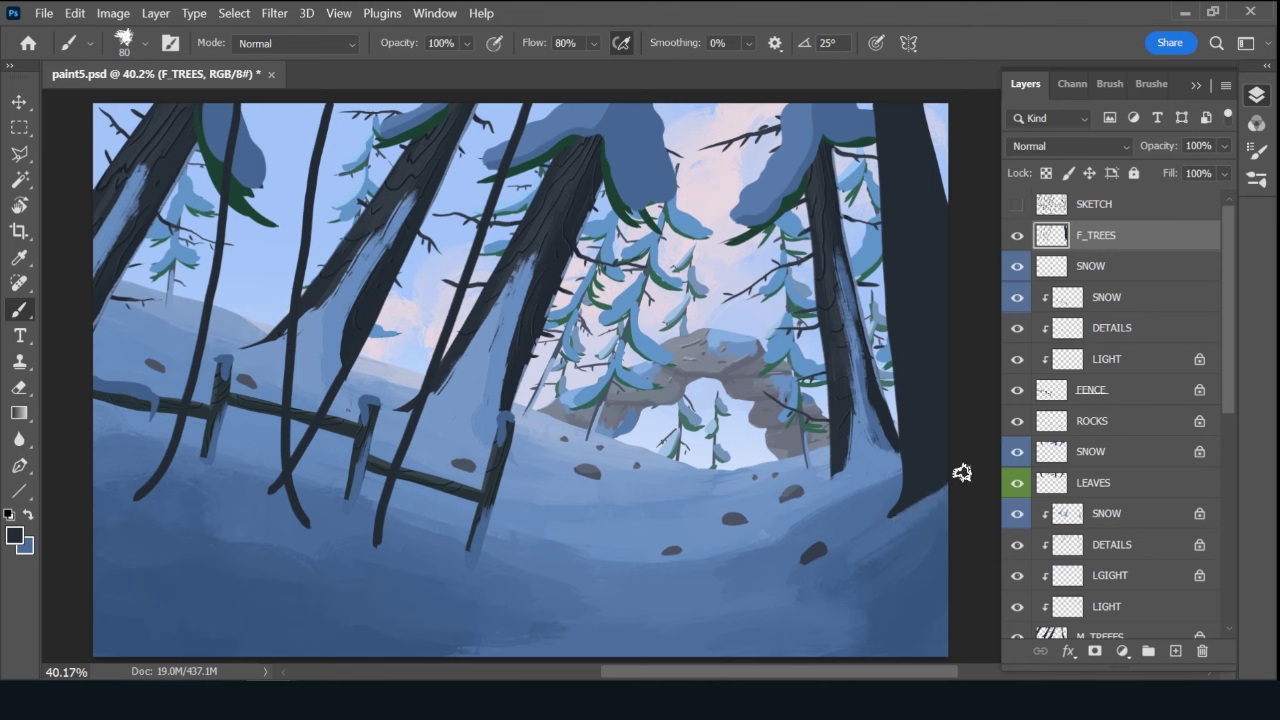
Widen the right trunk's base and thicken the lower trunk between the fence posts.
key(bracketleft)
key(bracketleft)
drag(899, 512, 967, 472)
key(bracketright)
key(bracketright)
key(bracketright)
drag(280, 492, 332, 428)
mouse_move(294, 470)
mouse_down()
mouse_move(320, 503)
mouse_move(380, 471)
mouse_up()
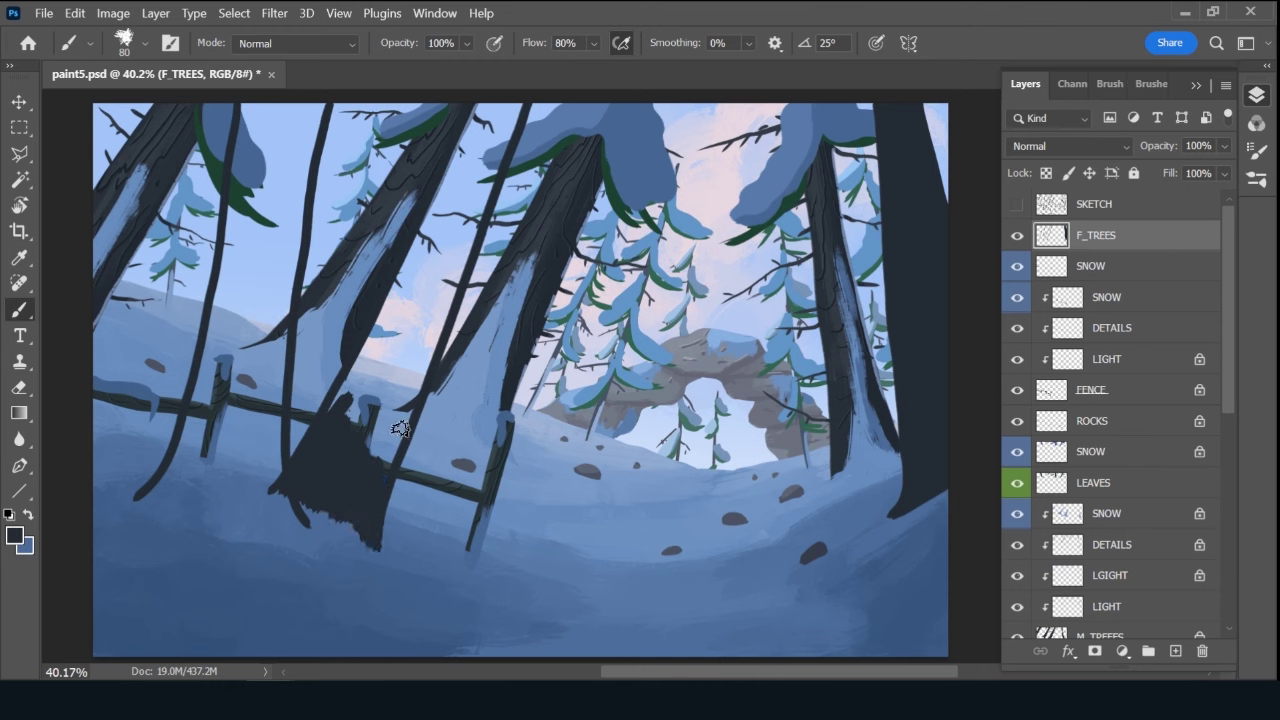
drag(380, 471, 389, 429)
Extend the broken stump up to the top at brush size 100, filling its sky gaps.
key(bracketright)
key(bracketright)
mouse_move(408, 375)
mouse_down()
mouse_move(343, 449)
mouse_move(337, 414)
mouse_move(364, 356)
mouse_up()
drag(333, 400, 484, 94)
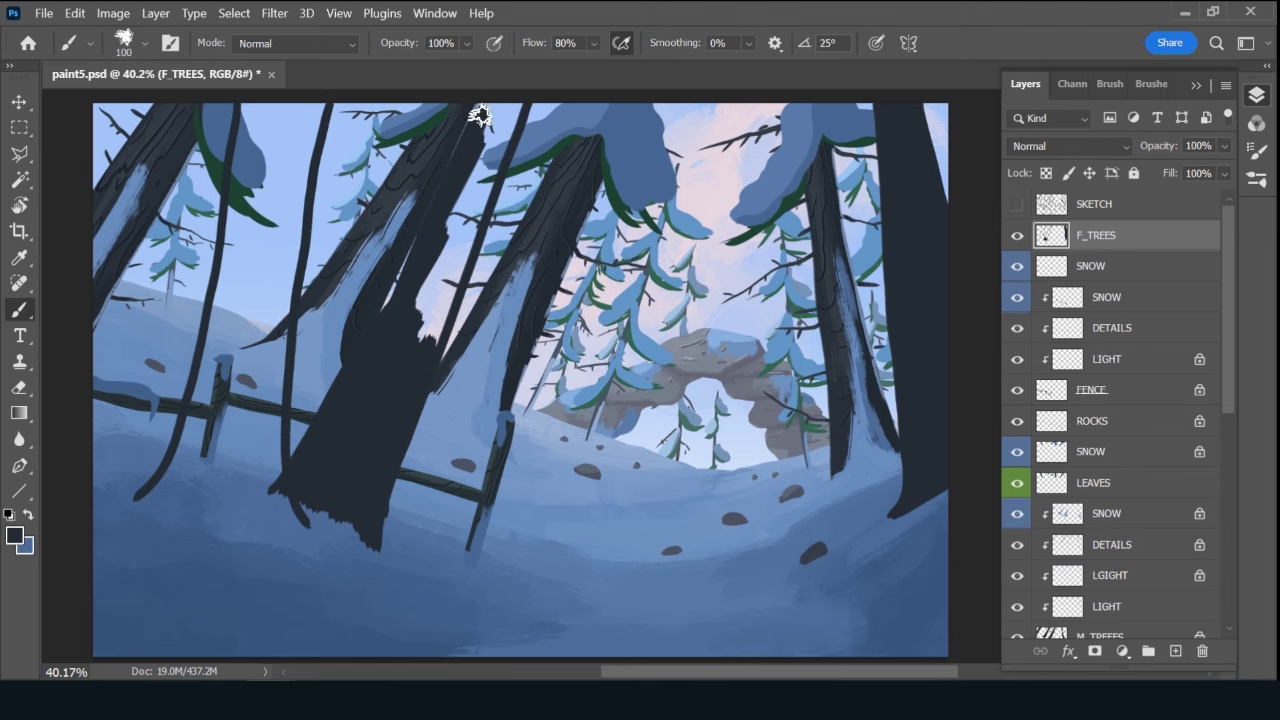
mouse_move(480, 114)
mouse_down()
mouse_move(380, 306)
mouse_move(357, 385)
mouse_up()
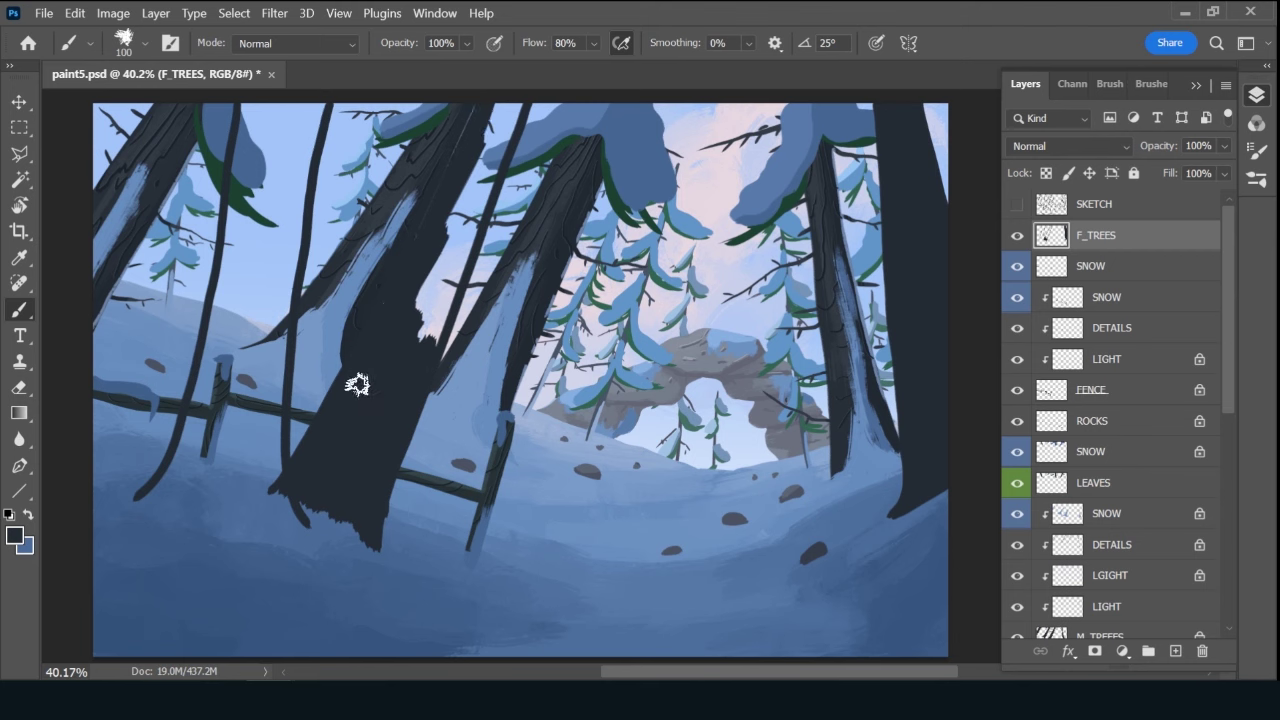
mouse_move(482, 87)
mouse_down()
mouse_move(423, 251)
mouse_move(417, 340)
mouse_move(520, 97)
mouse_move(490, 158)
mouse_up()
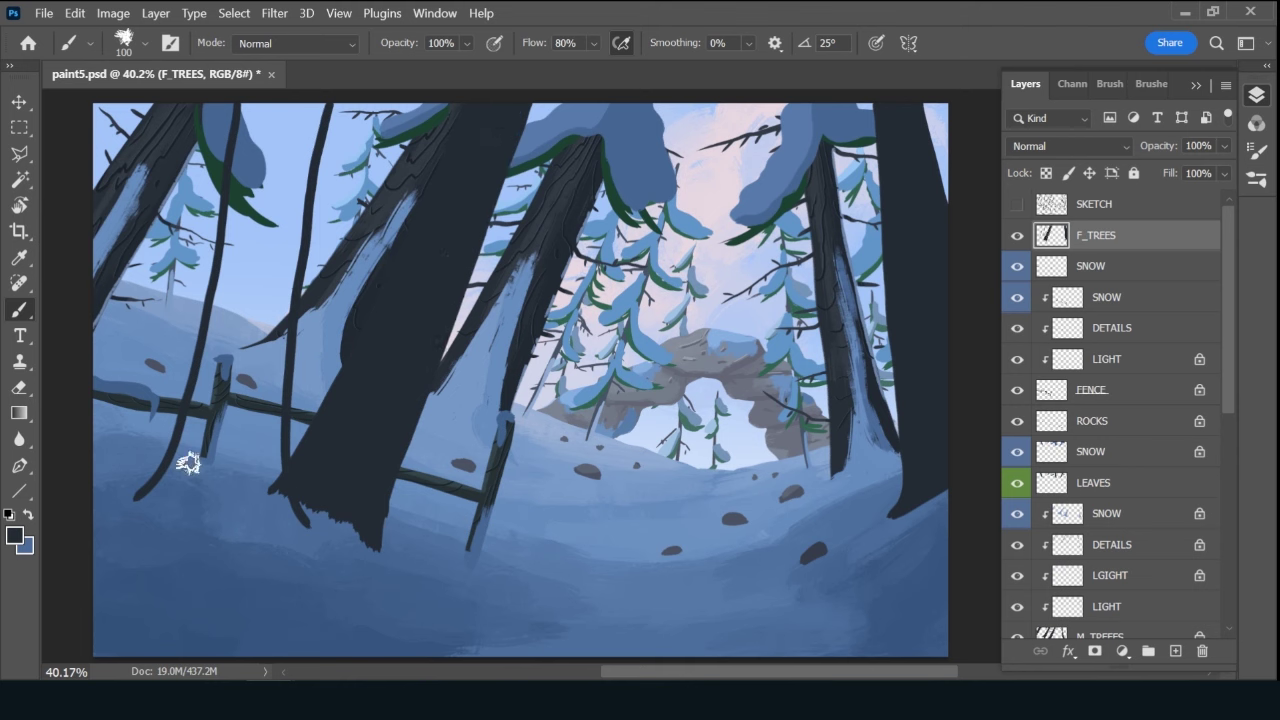
Paint a dark trunk over the left fence and a narrow trunk beside the stump.
mouse_move(188, 462)
mouse_down()
mouse_move(209, 331)
mouse_move(189, 409)
mouse_move(240, 346)
mouse_move(246, 369)
mouse_move(266, 343)
mouse_move(274, 463)
mouse_up()
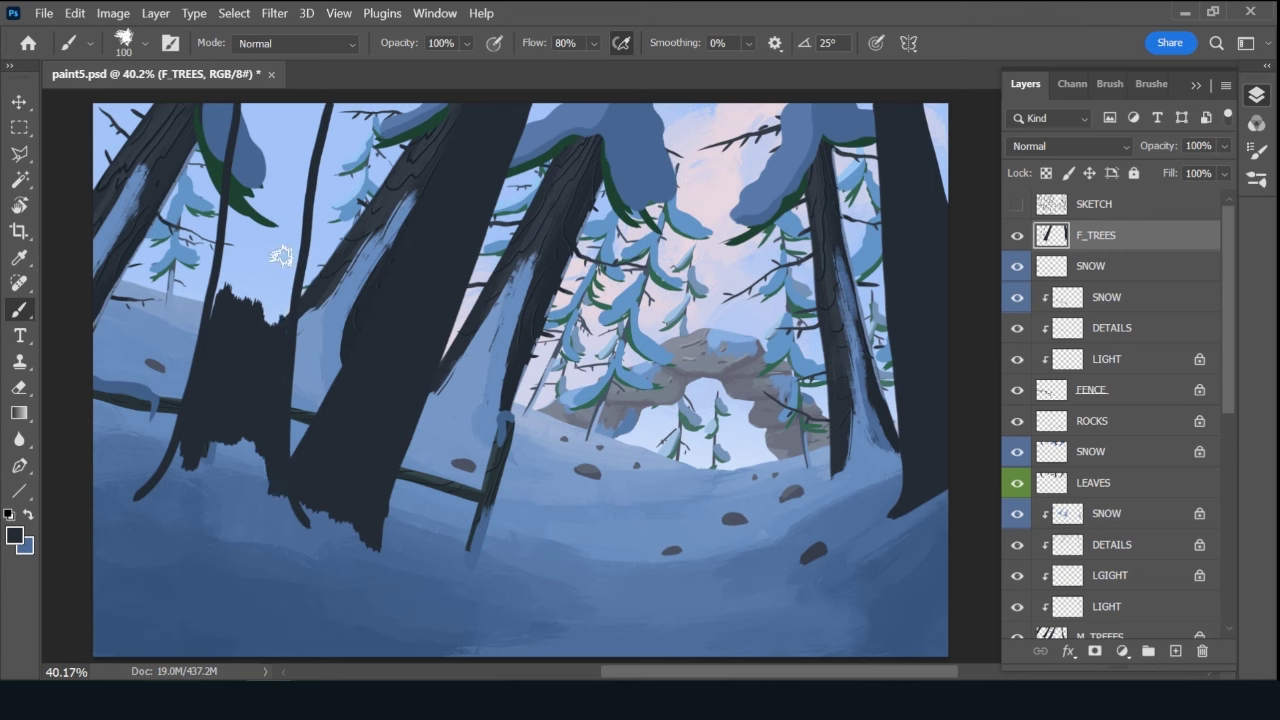
mouse_move(281, 257)
mouse_down()
mouse_move(283, 337)
mouse_move(297, 166)
mouse_move(287, 125)
mouse_move(263, 314)
mouse_move(271, 209)
mouse_move(271, 266)
mouse_up()
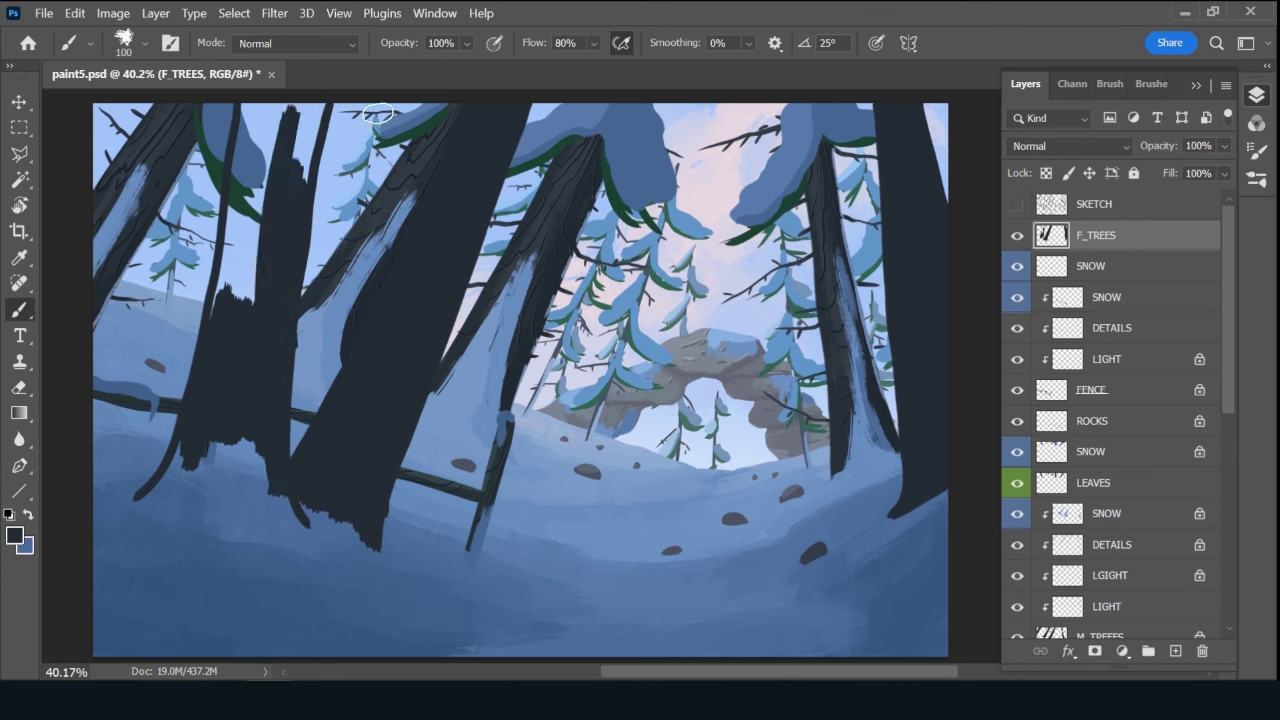
mouse_move(335, 95)
mouse_down()
mouse_move(303, 357)
mouse_move(321, 120)
mouse_up()
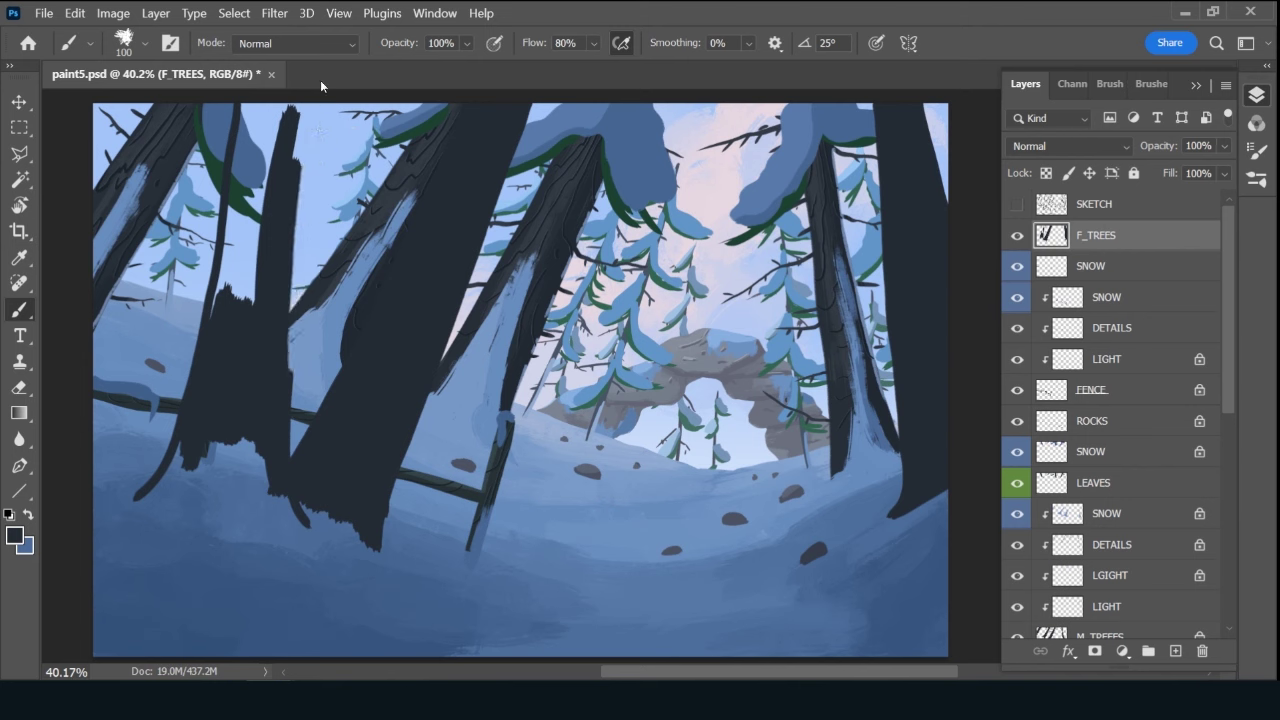
mouse_move(280, 343)
mouse_down()
mouse_move(289, 366)
mouse_move(303, 100)
mouse_up()
key(bracketleft)
key(bracketleft)
key(bracketleft)
key(bracketright)
key(bracketright)
key(bracketright)
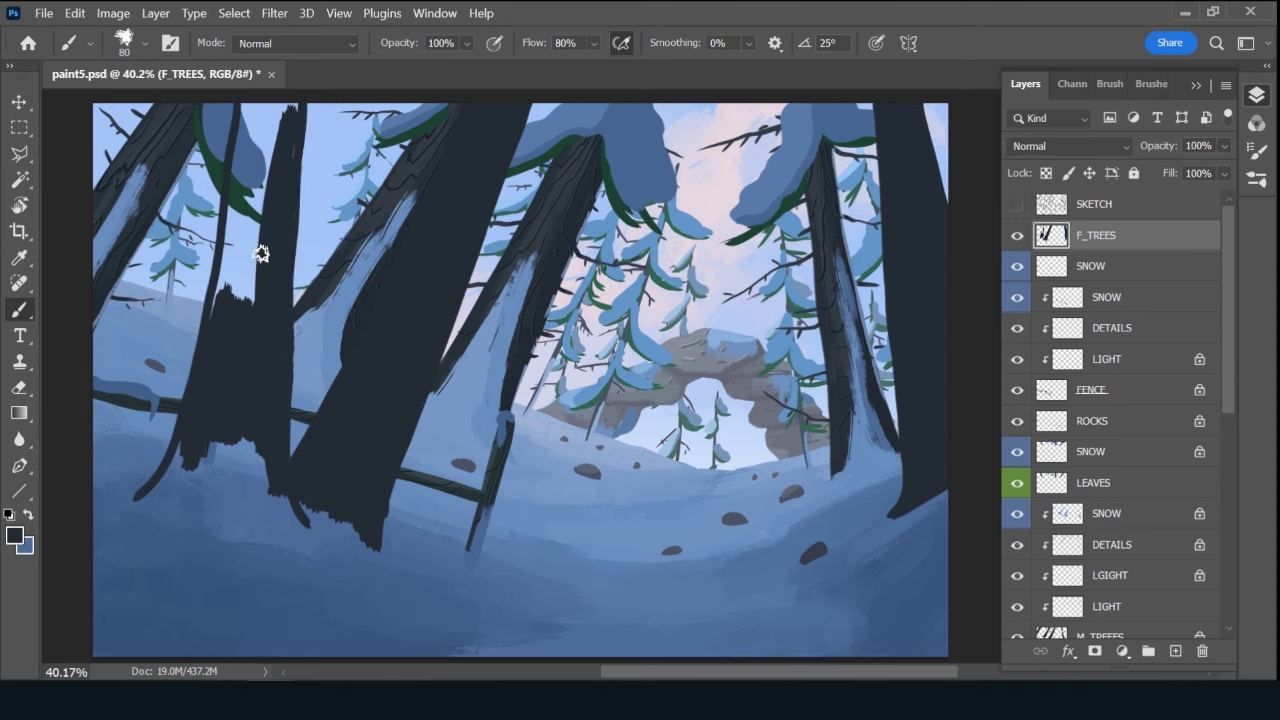
mouse_move(257, 251)
mouse_down()
mouse_move(248, 300)
mouse_move(222, 303)
mouse_move(226, 212)
mouse_up()
Merge the trunks into one wide trunk and fill the jagged gaps along its base.
drag(240, 108, 223, 206)
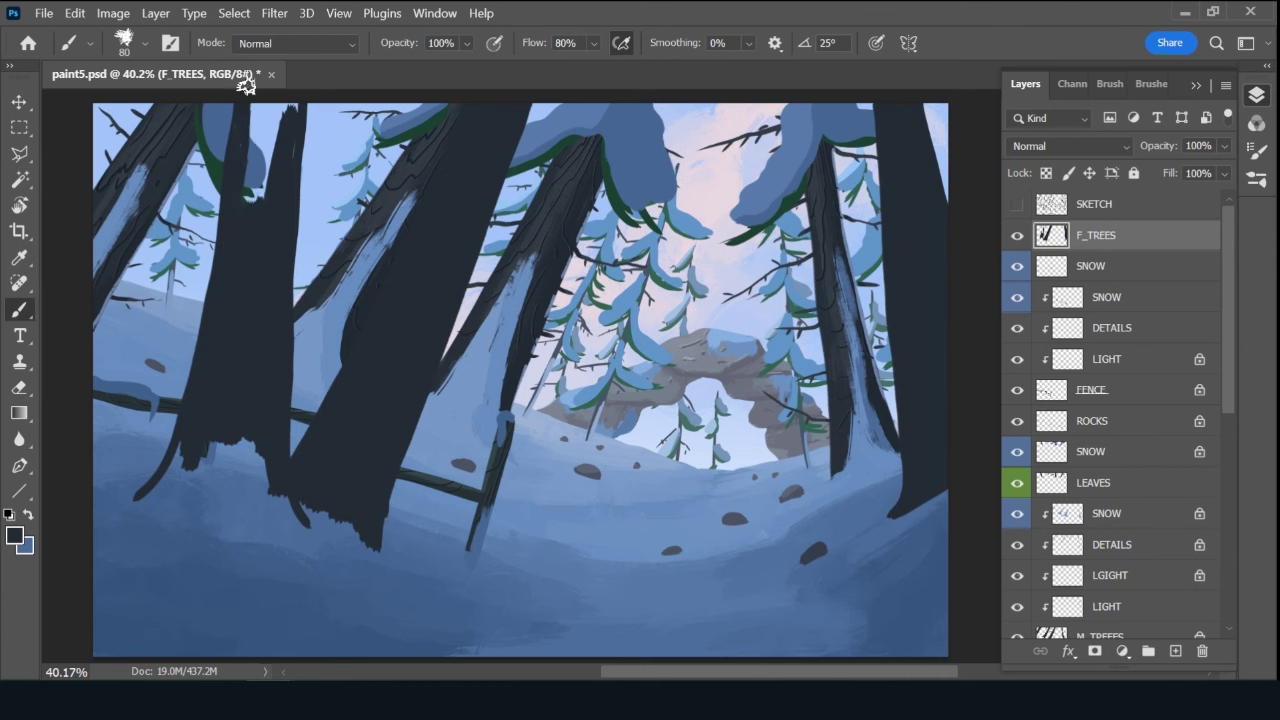
mouse_move(245, 85)
mouse_down()
mouse_move(240, 200)
mouse_move(290, 99)
mouse_up()
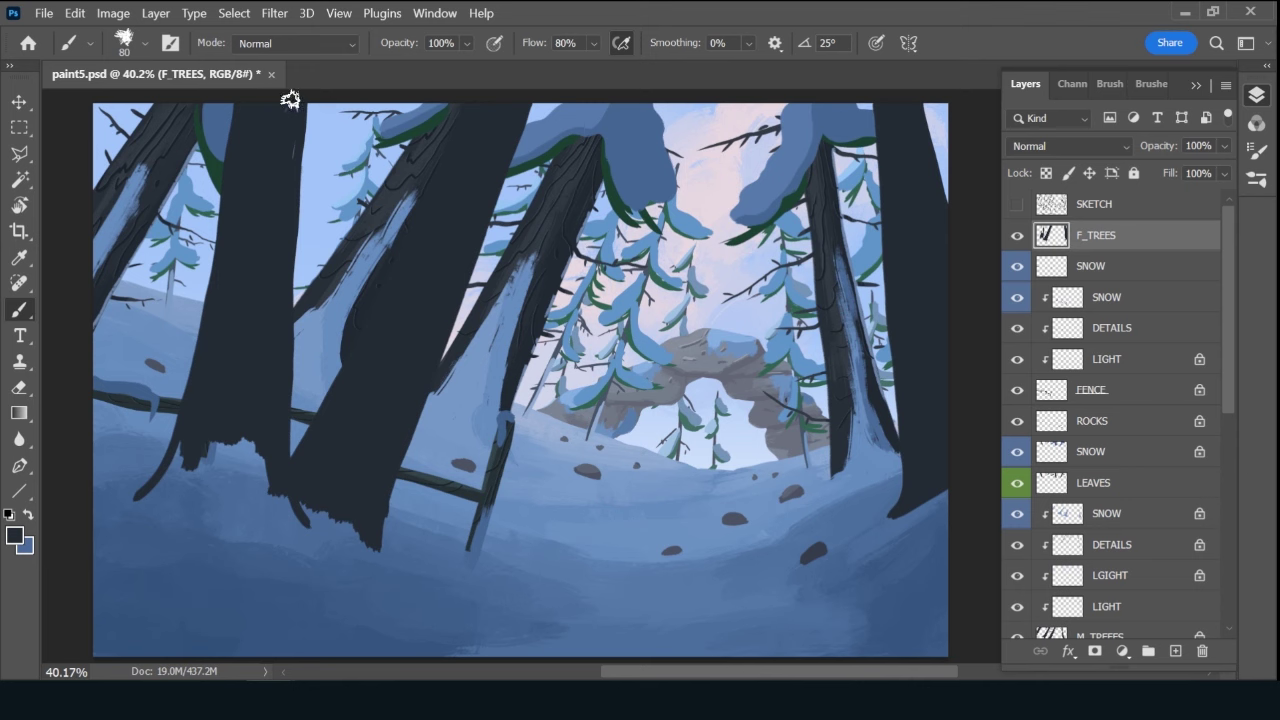
drag(191, 429, 166, 478)
mouse_move(166, 478)
mouse_down()
mouse_move(189, 430)
mouse_move(240, 489)
mouse_move(271, 480)
mouse_move(283, 500)
mouse_up()
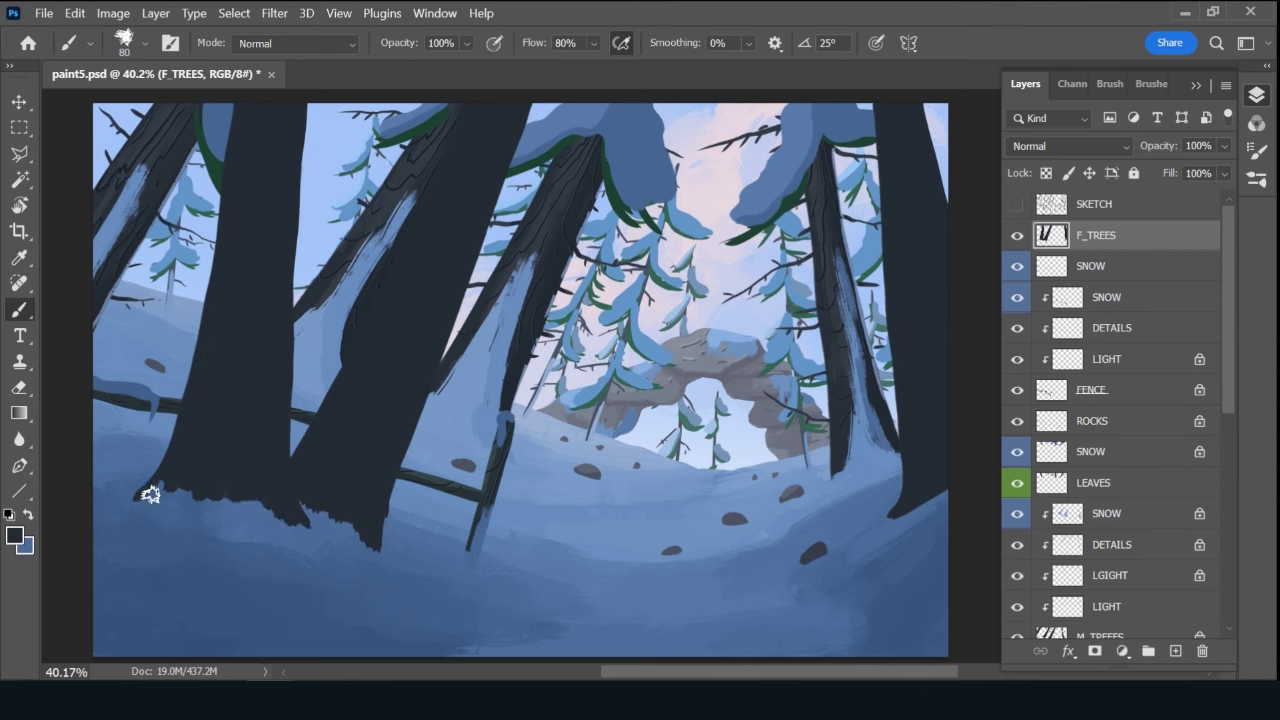
mouse_move(150, 494)
mouse_down()
mouse_move(200, 486)
mouse_move(246, 514)
mouse_move(259, 487)
mouse_up()
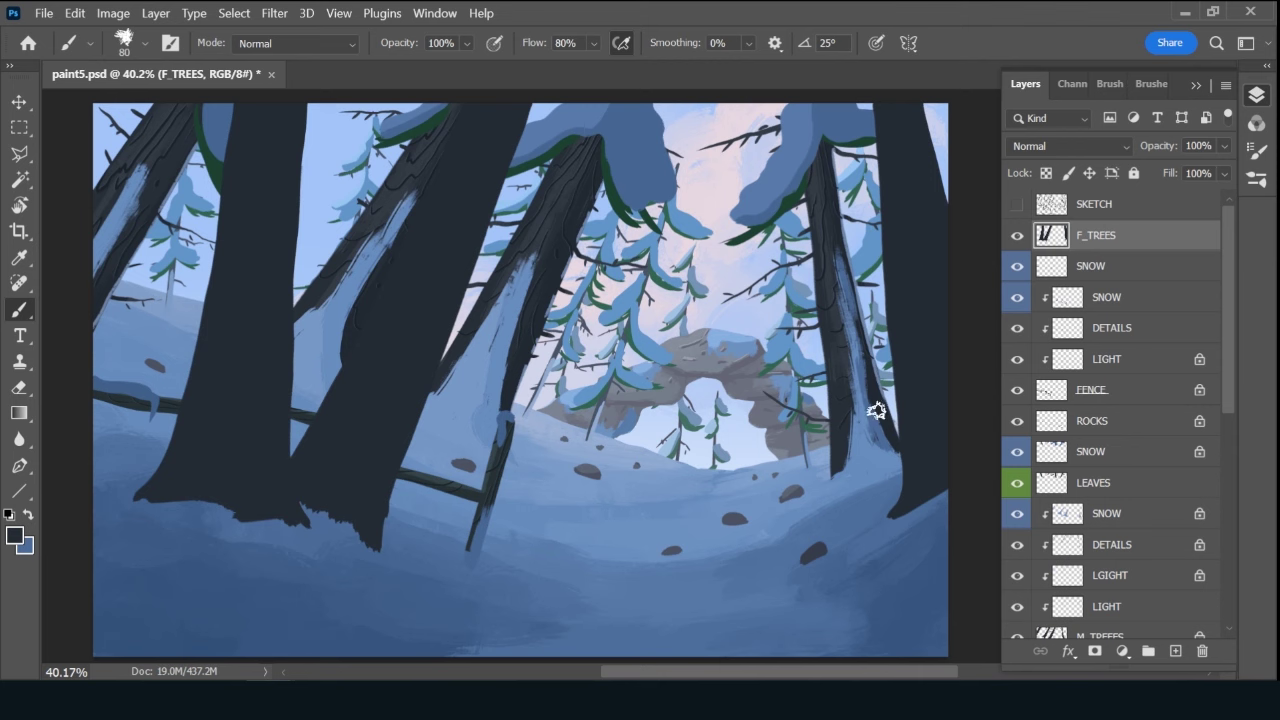
Add thin branches on the right crown and top middle, then lock F_TREES transparency.
key(bracketleft)
key(bracketleft)
key(bracketleft)
key(bracketleft)
drag(860, 135, 836, 146)
drag(752, 190, 803, 168)
key(ctrl+z)
key(ctrl+z)
drag(866, 118, 822, 121)
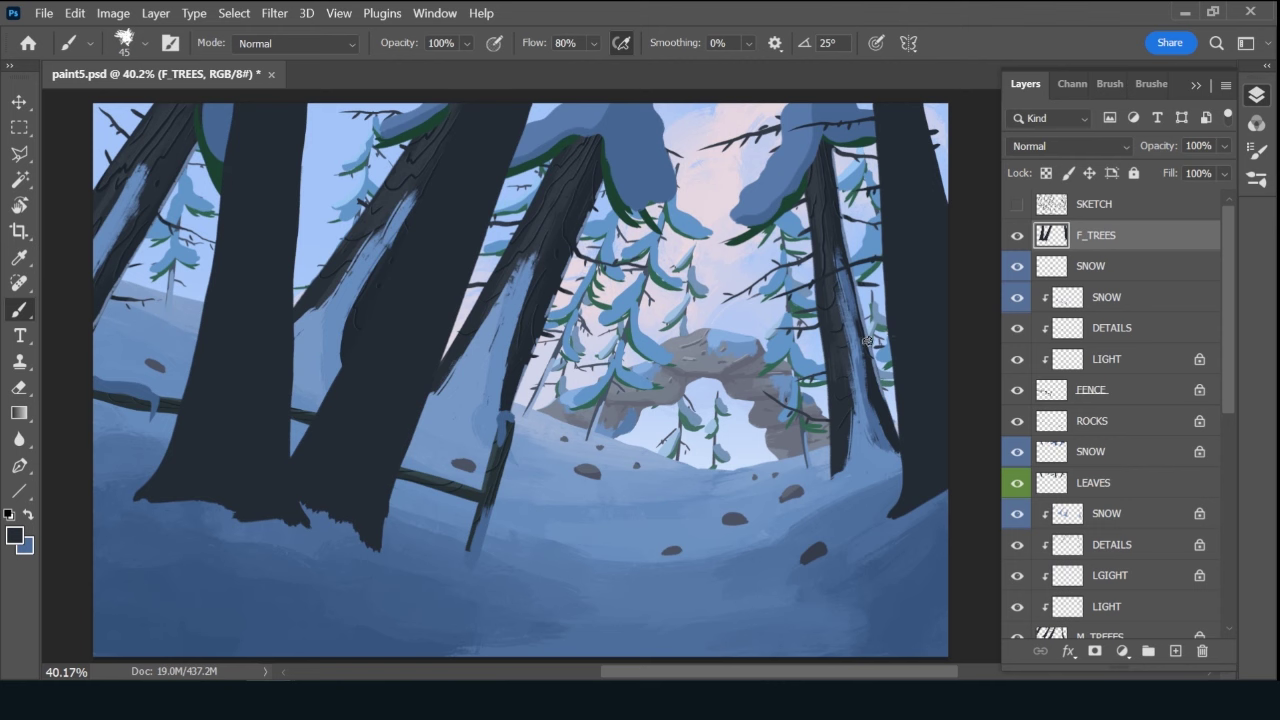
drag(524, 107, 575, 148)
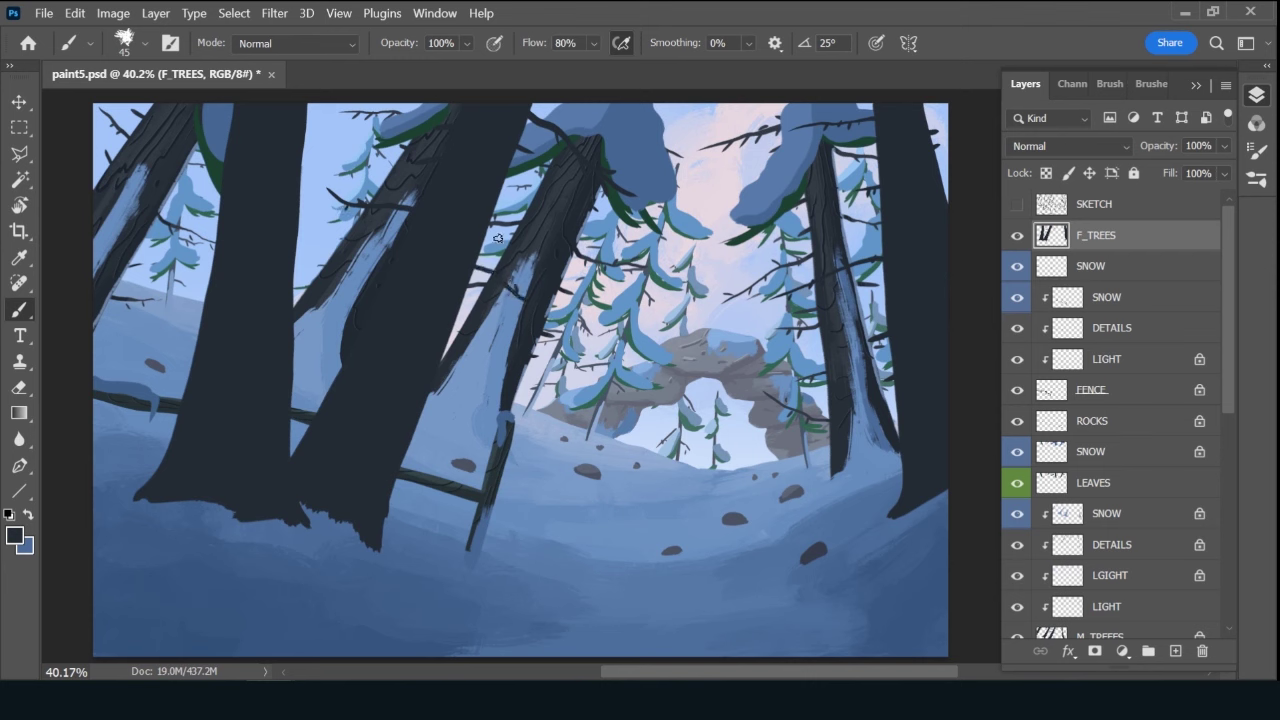
key(slash)
Fill the locked trunks with a darker uniform foreground colour.
click(15, 535)
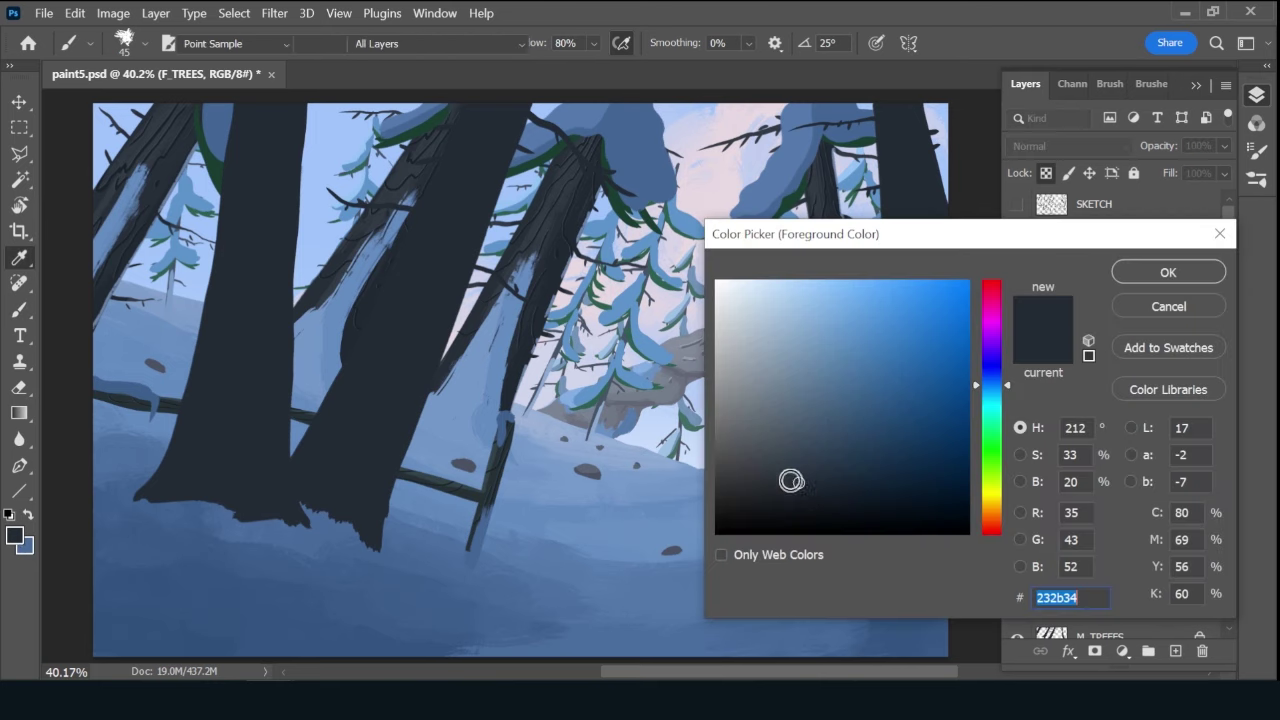
click(808, 497)
click(1174, 276)
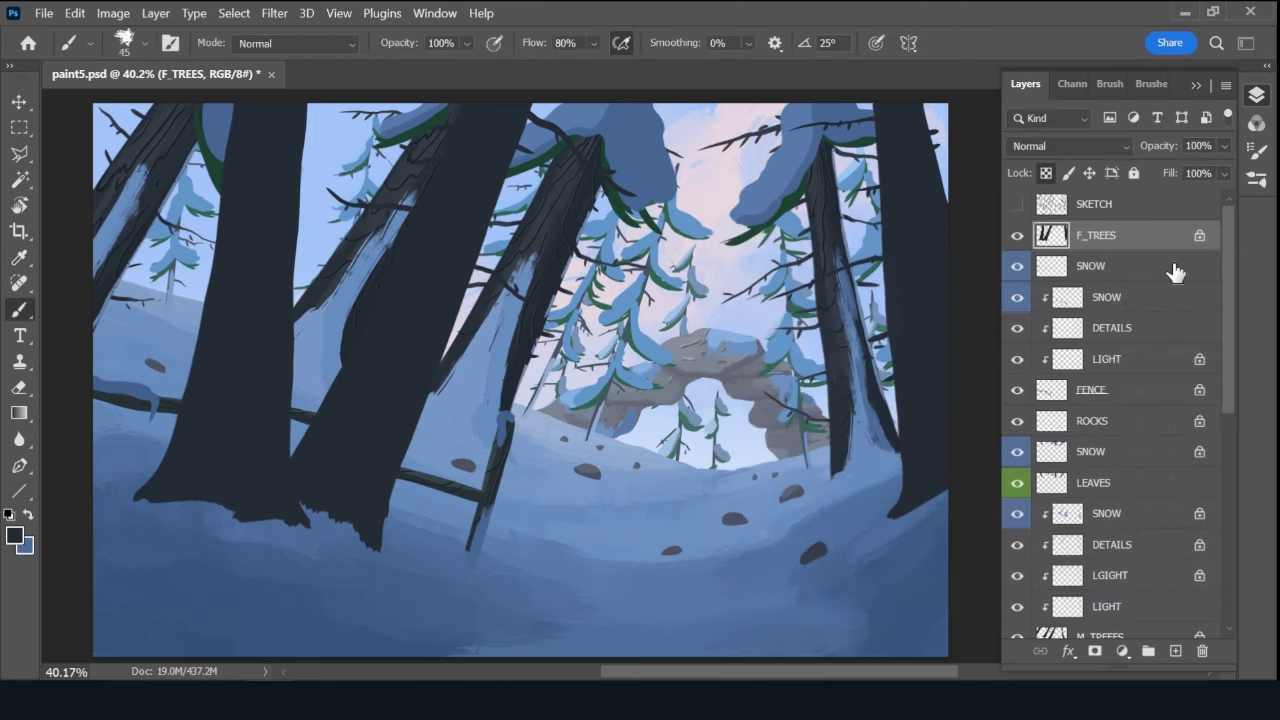
key(alt+BackSpace)
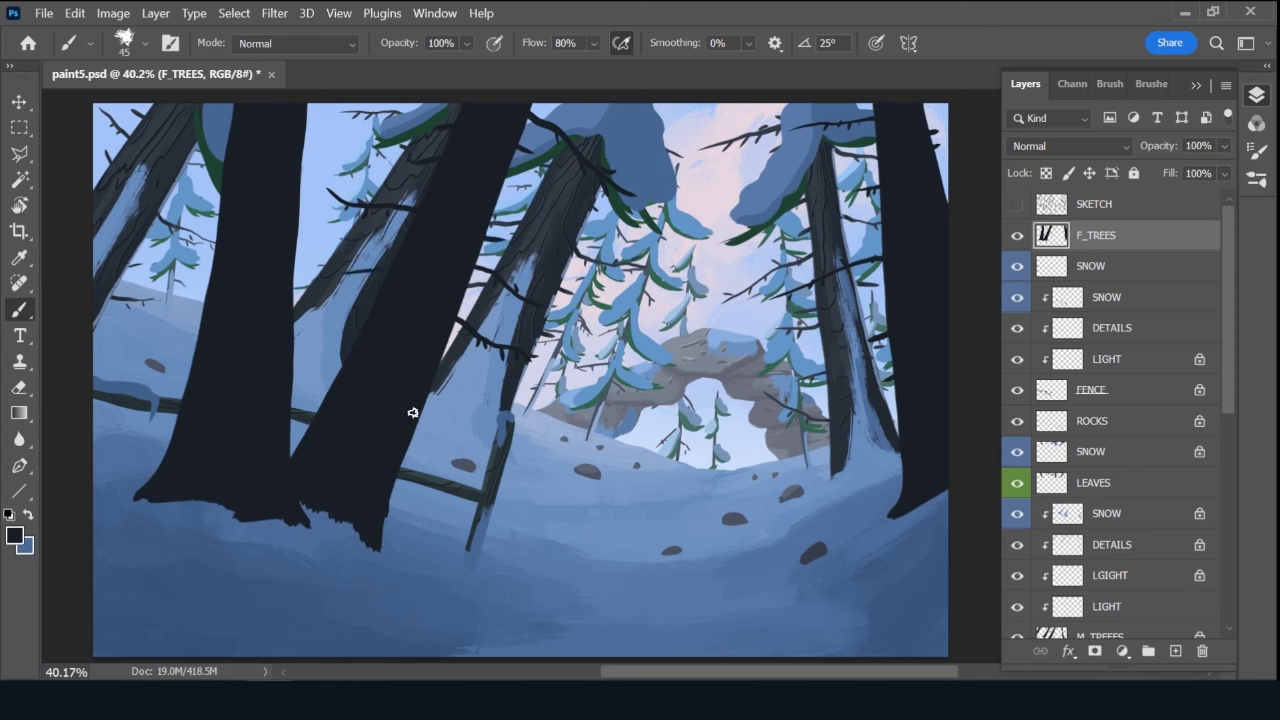
Add five short bare twigs off the middle, top and left trunks.
drag(462, 413, 432, 415)
drag(351, 137, 313, 128)
drag(222, 172, 172, 186)
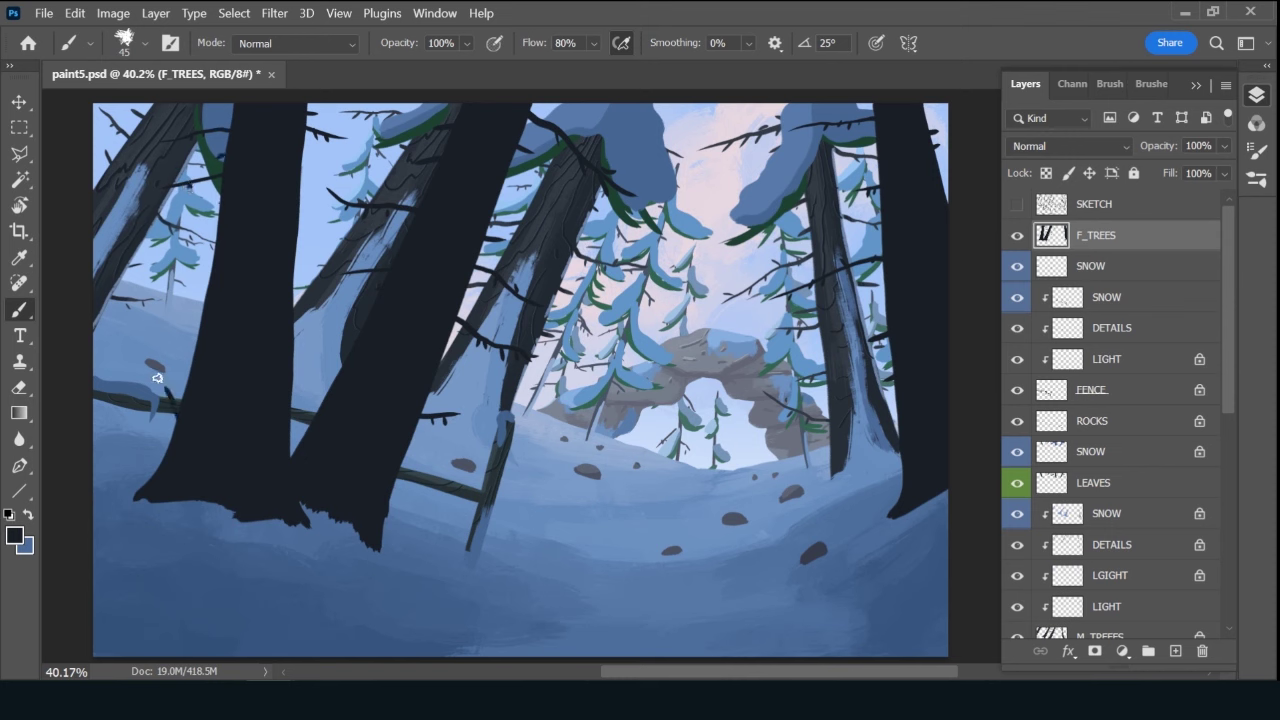
drag(174, 404, 122, 337)
drag(334, 355, 308, 353)
Select the 40 px brush preset and reopen the foreground colour picker.
click(1152, 86)
click(1215, 205)
click(1033, 84)
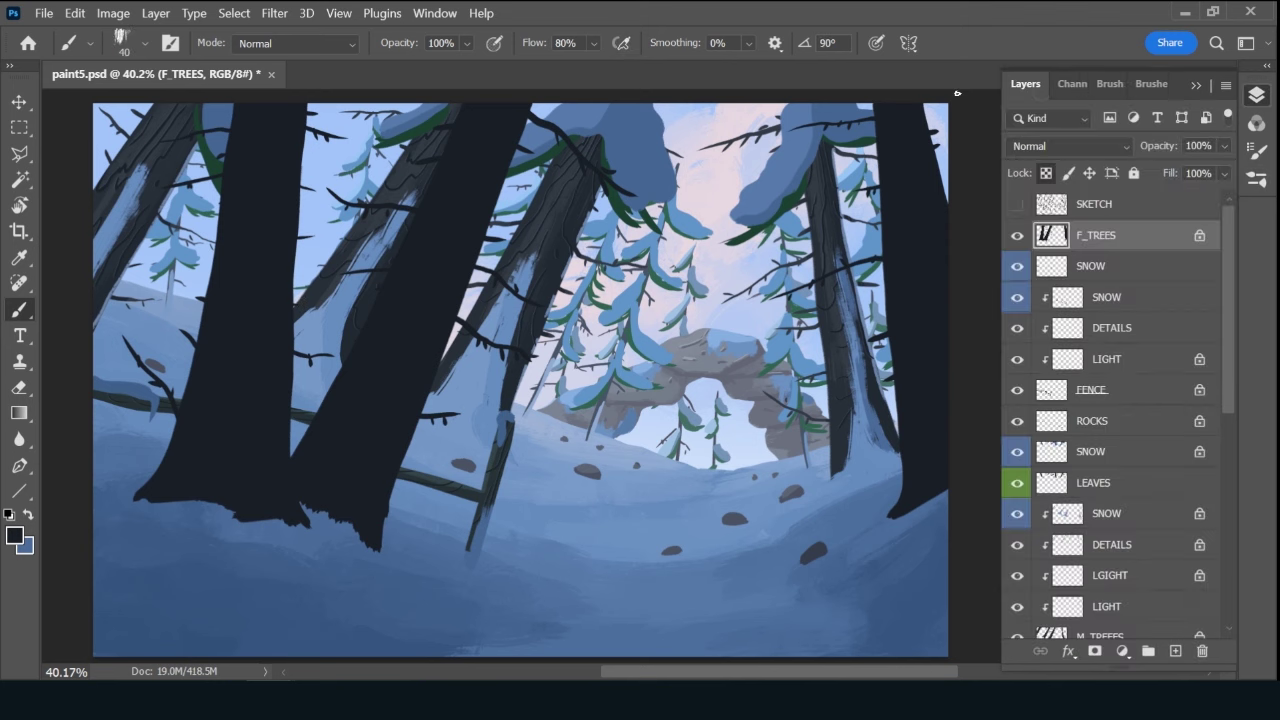
click(14, 535)
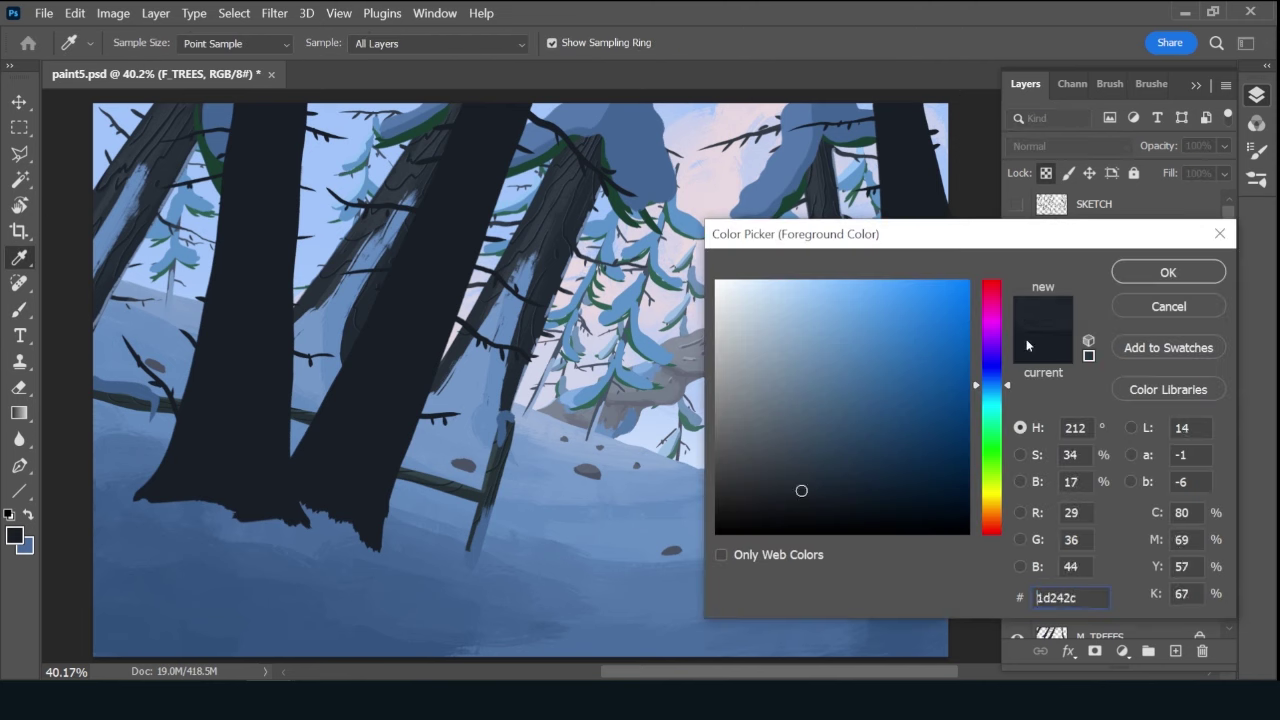
Texture the trunks at 80 px by sampling nearby trunk tones, undoing a stray light stroke.
click(1166, 274)
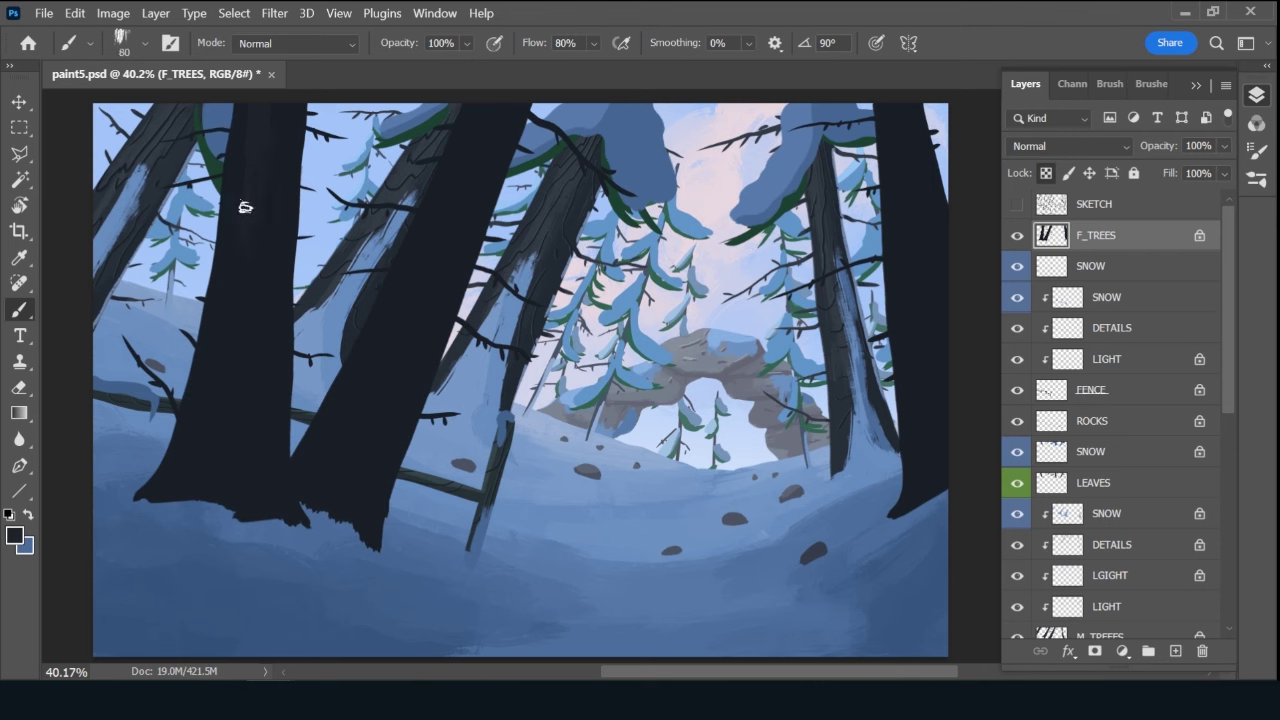
key(bracketright)
key(x)
alt+click(246, 360)
alt+click(912, 273)
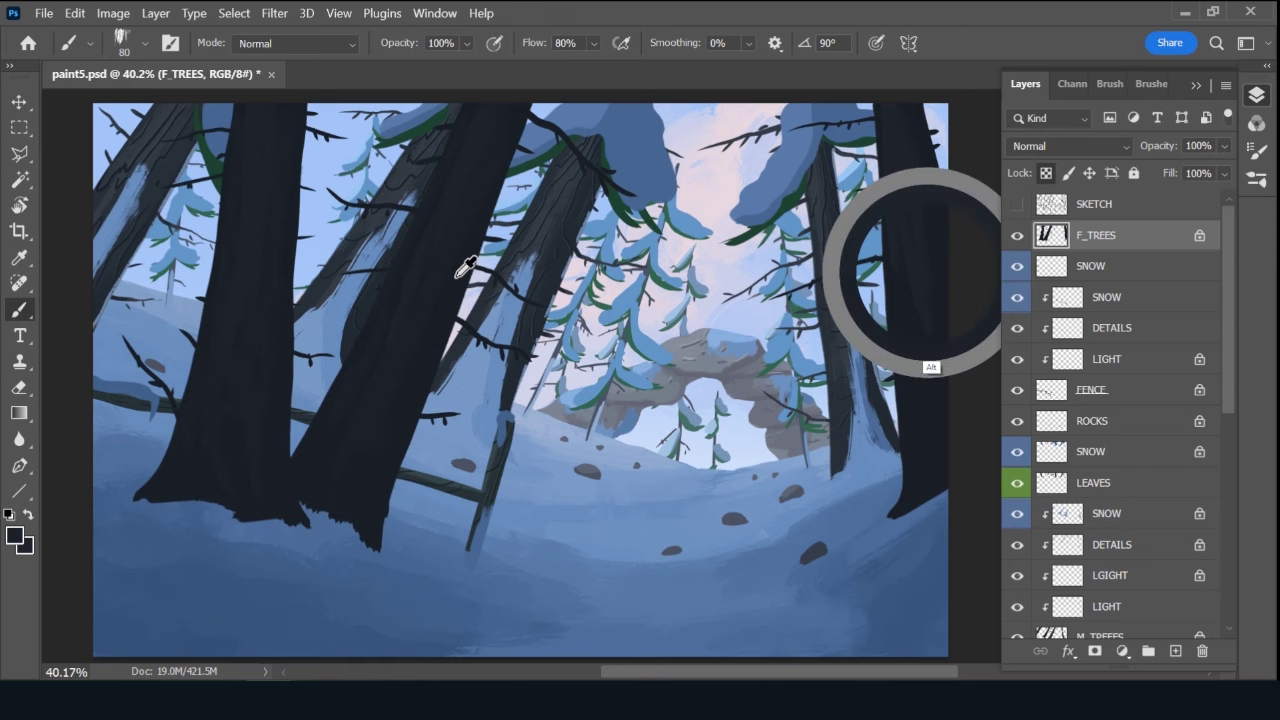
alt+click(938, 328)
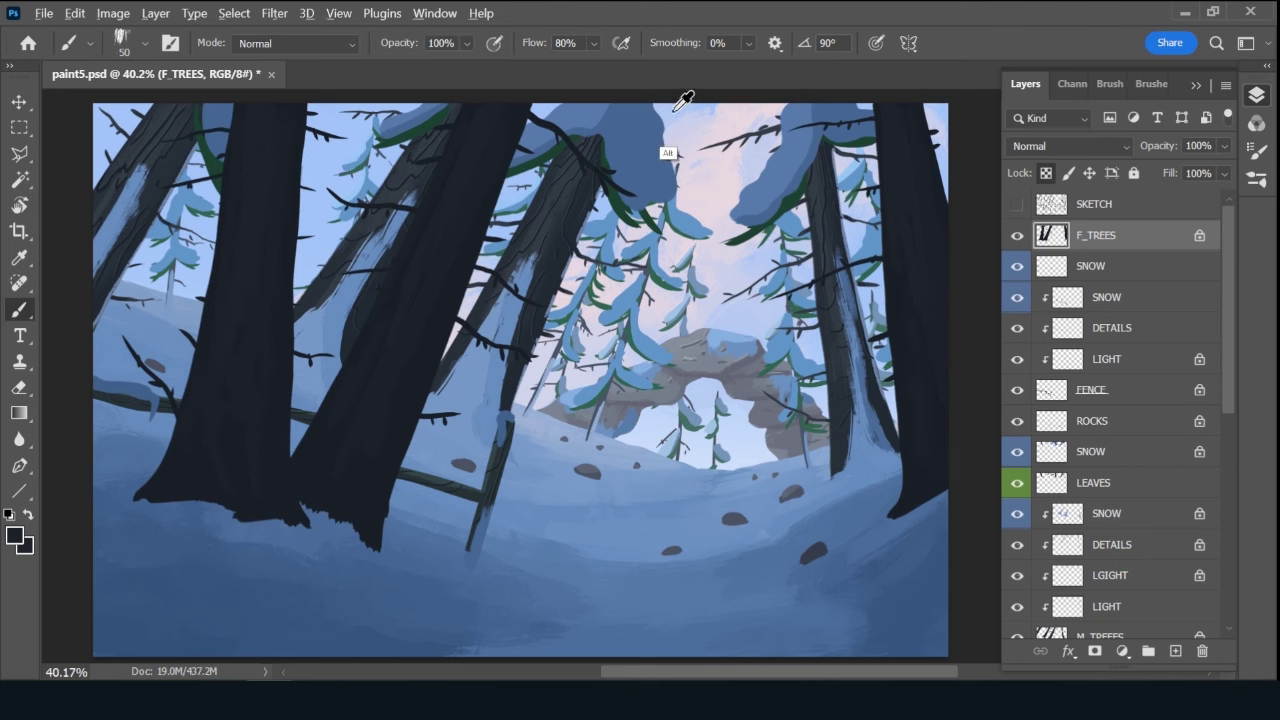
alt+click(668, 154)
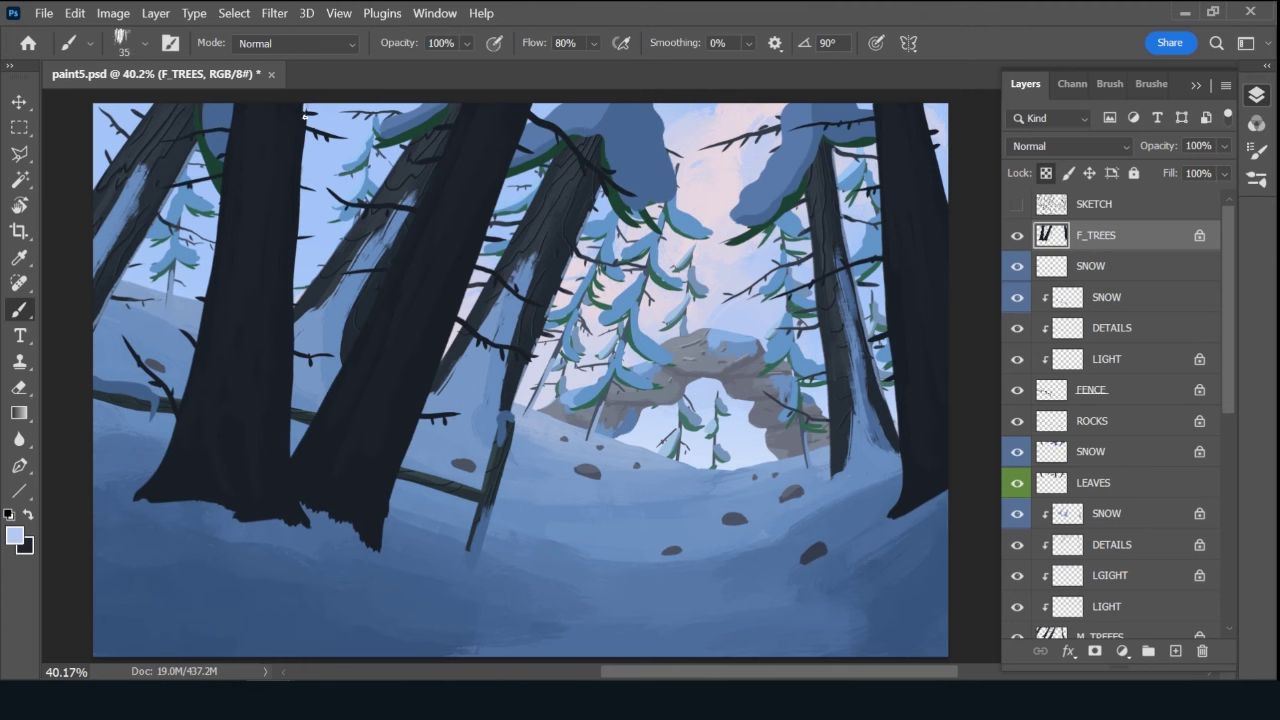
key(ctrl+z)
Add a new layer clipped to F_TREES and name it LIGHT.
click(1177, 652)
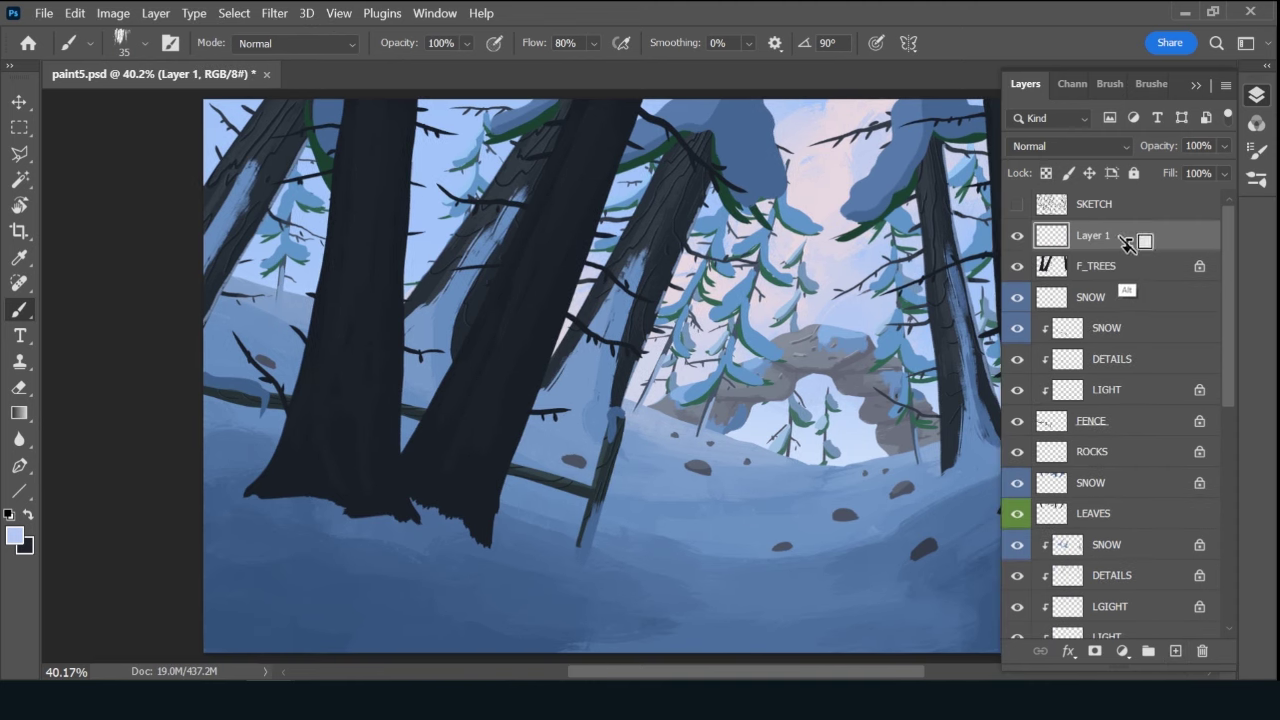
alt+click(1127, 243)
double_click(1103, 236)
text(LIGHT)
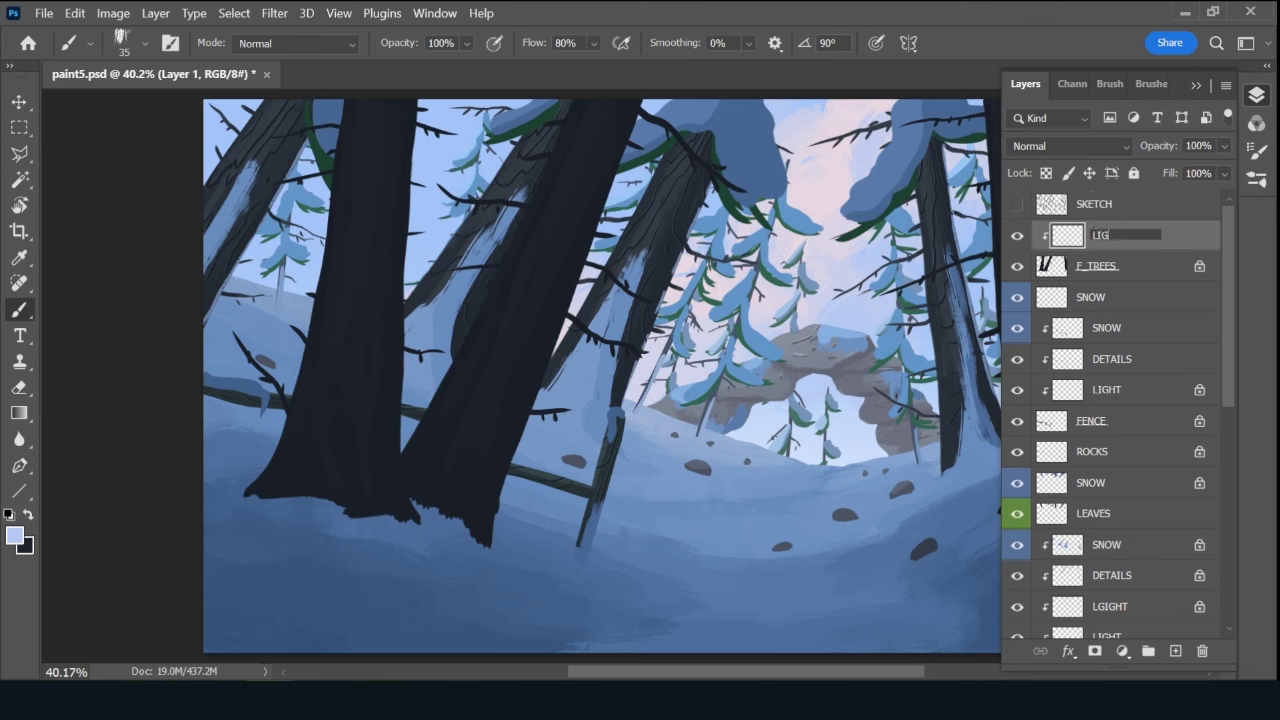
key(Return)
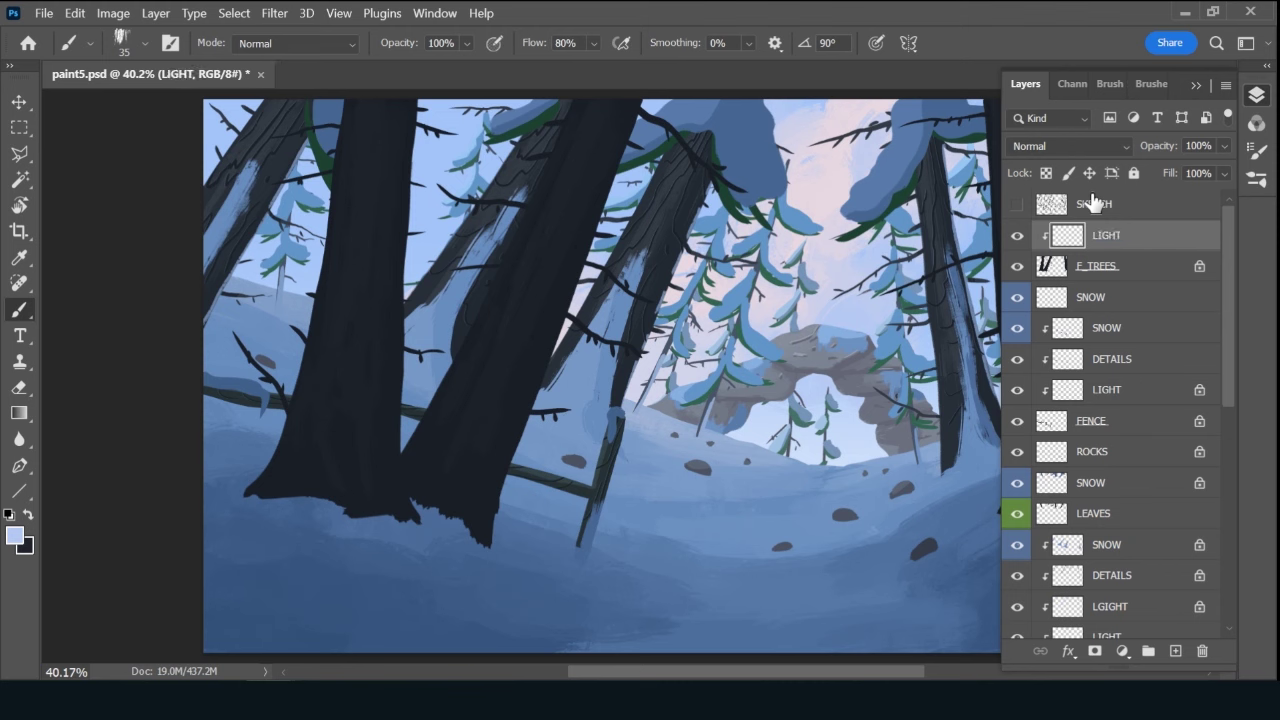
mouse_move(1093, 203)
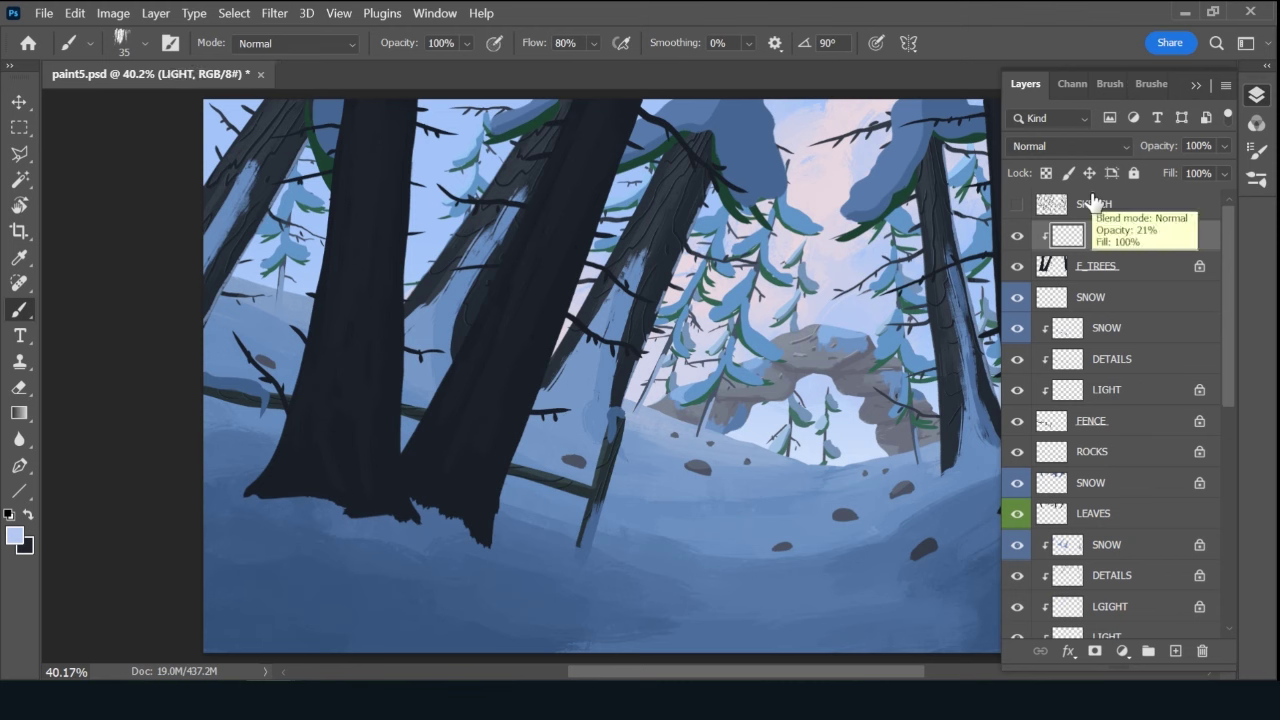
Paint a thin light rim on a trunk edge with a slightly smaller brush, then set LIGHT to 68% opacity.
scroll(782, 678, right, 5)
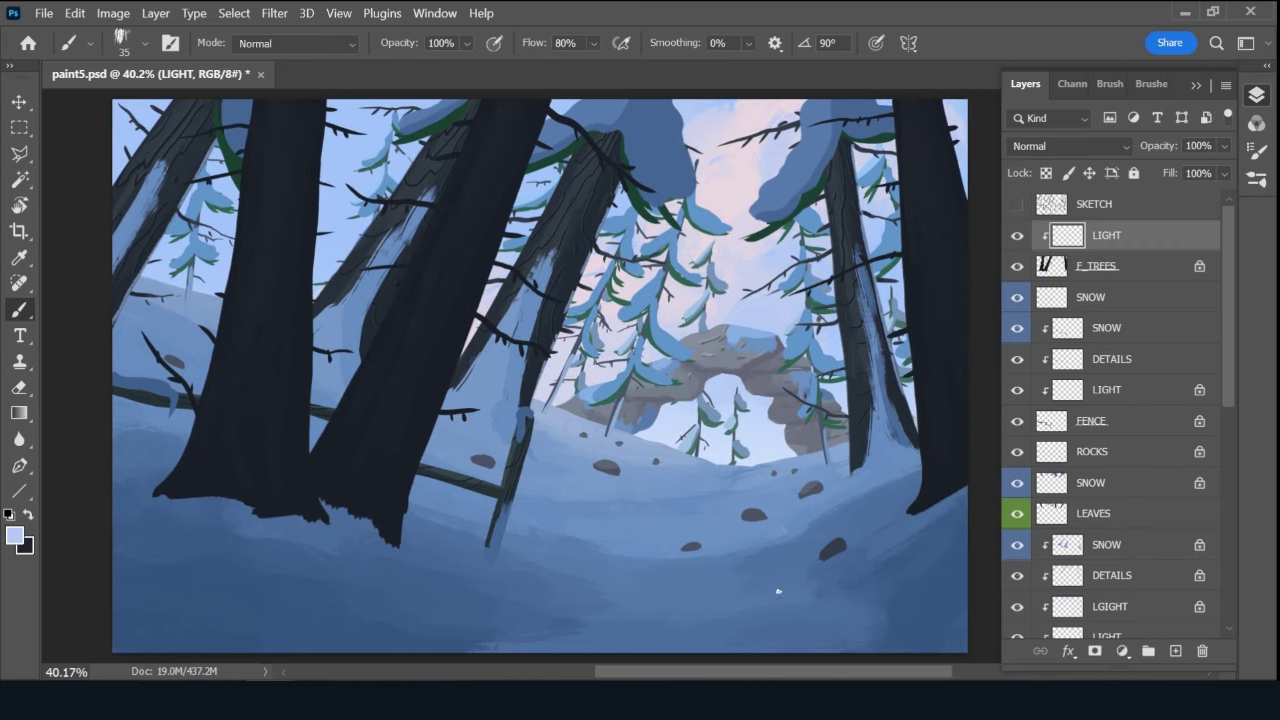
key(bracketleft)
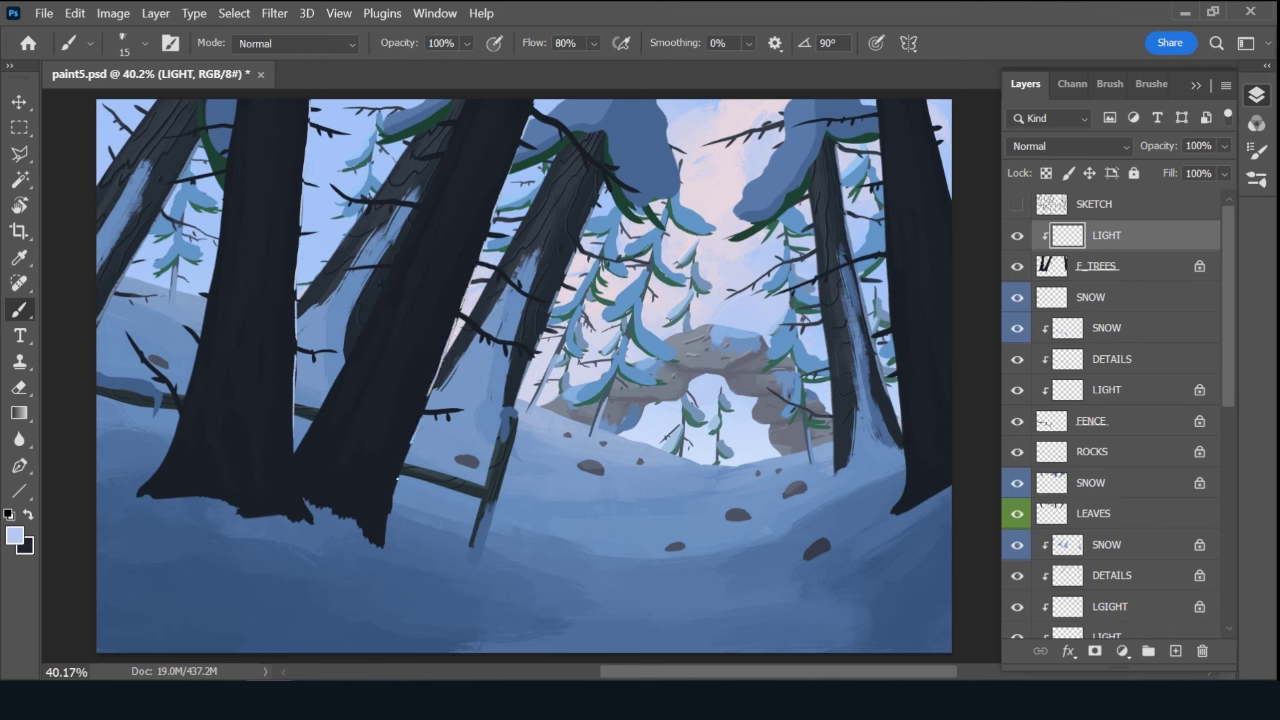
drag(396, 479, 409, 444)
drag(1160, 150, 1146, 152)
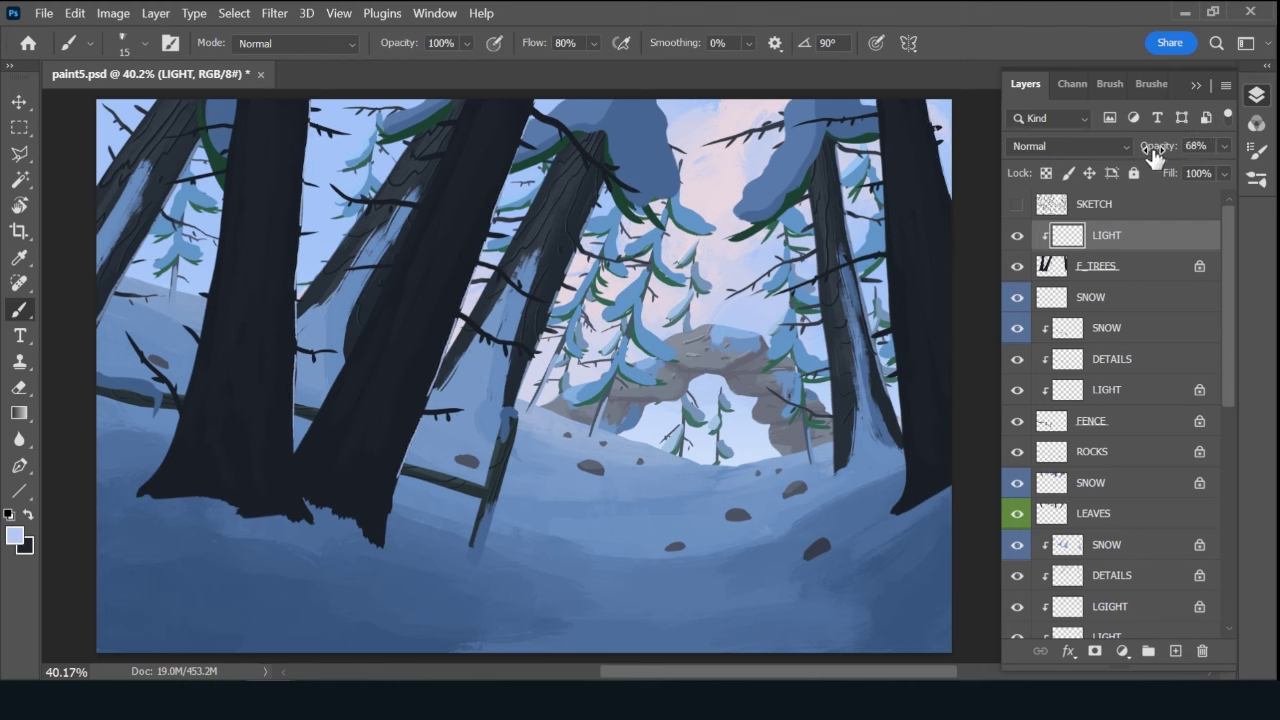
Add a new layer clipped above LIGHT and name it DETAILS.
click(1175, 651)
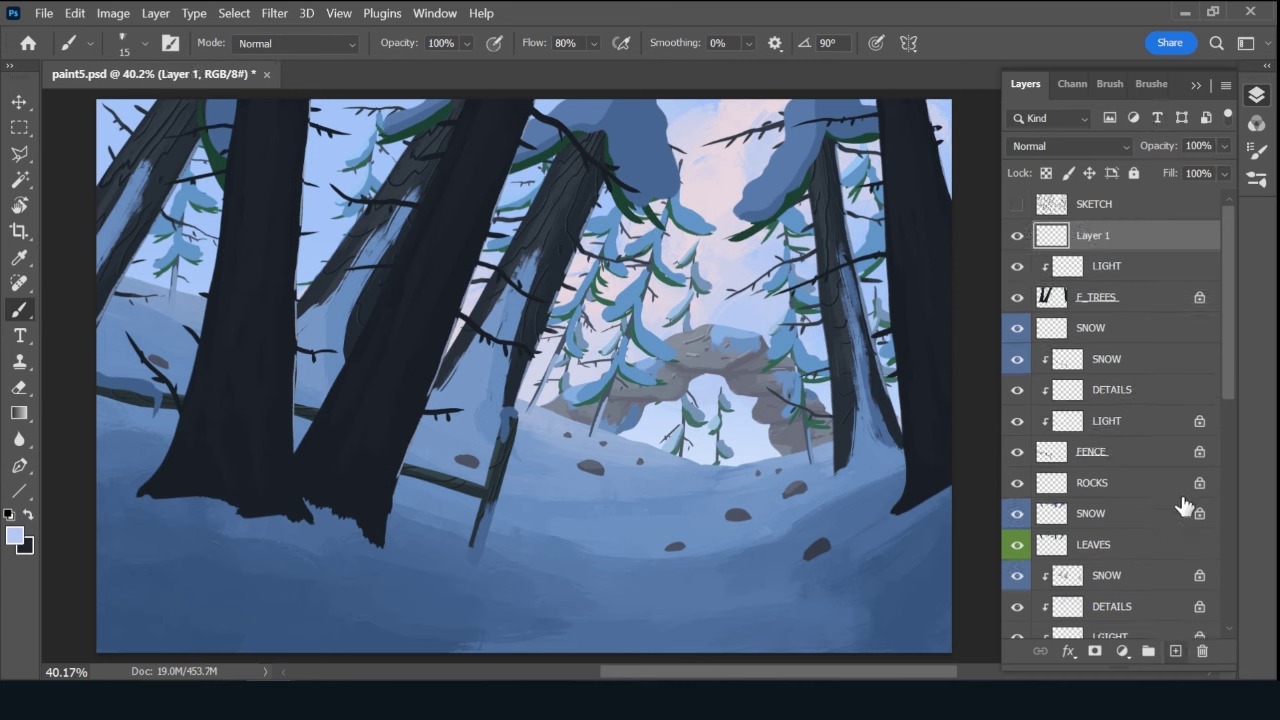
alt+click(1127, 243)
double_click(1110, 235)
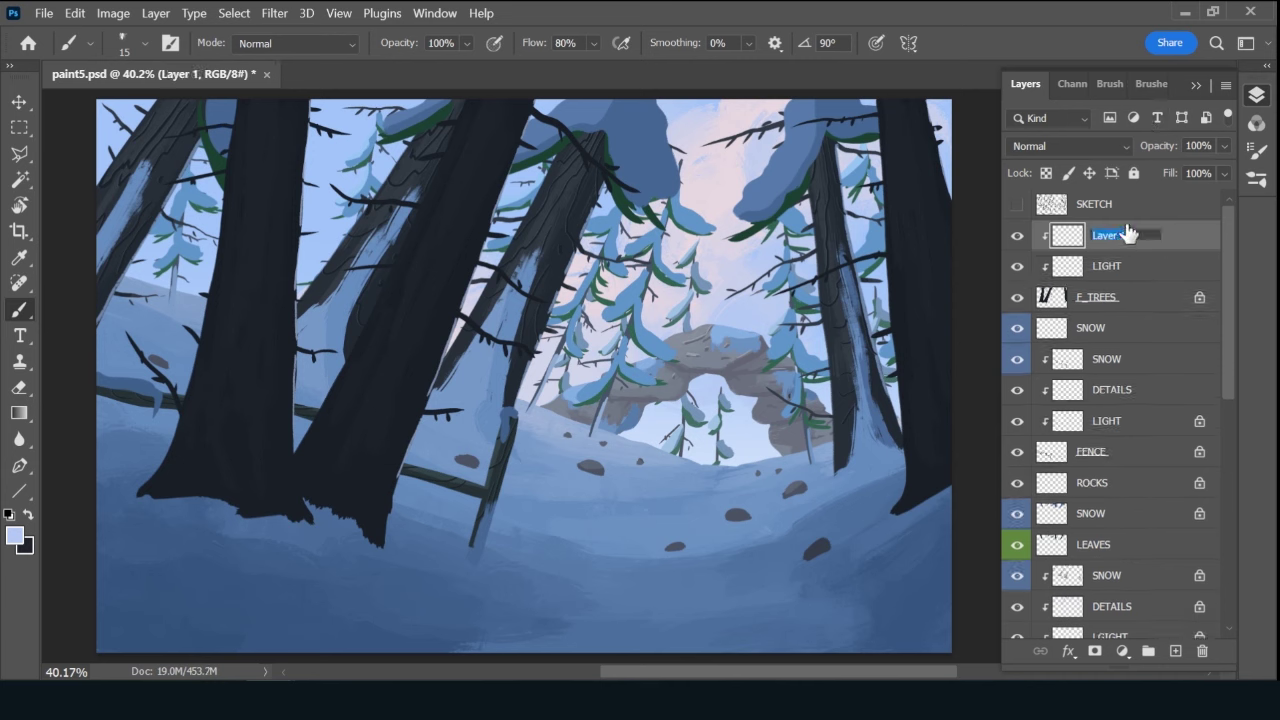
text(DETAILS)
key(Return)
Choose the 45 brush preset and set the foreground colour to blue-black #11161b.
click(1154, 85)
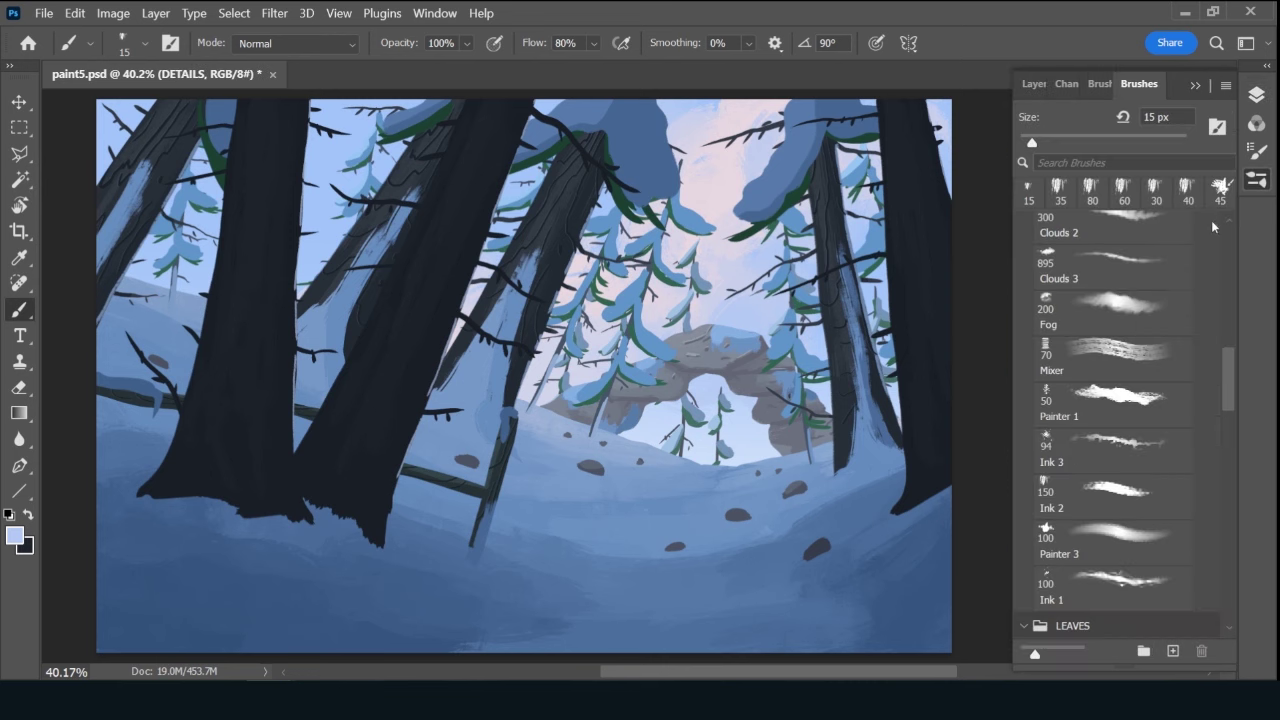
click(1220, 190)
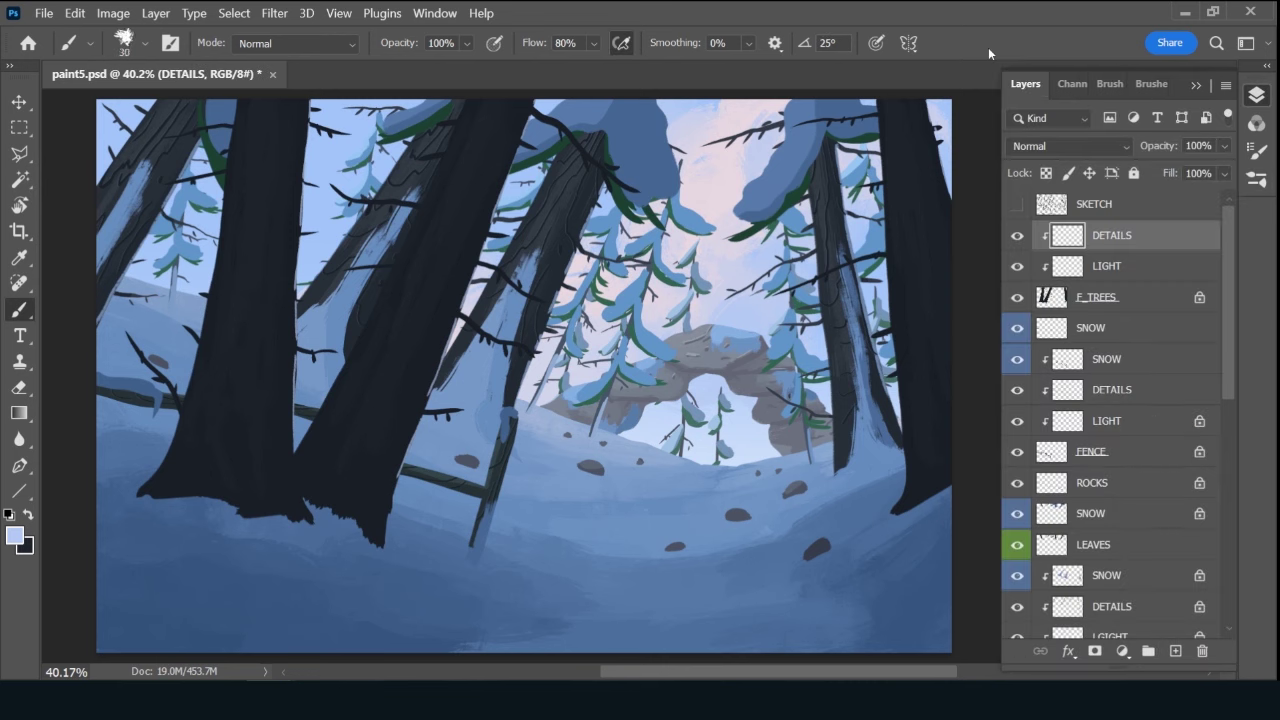
key(x)
click(14, 535)
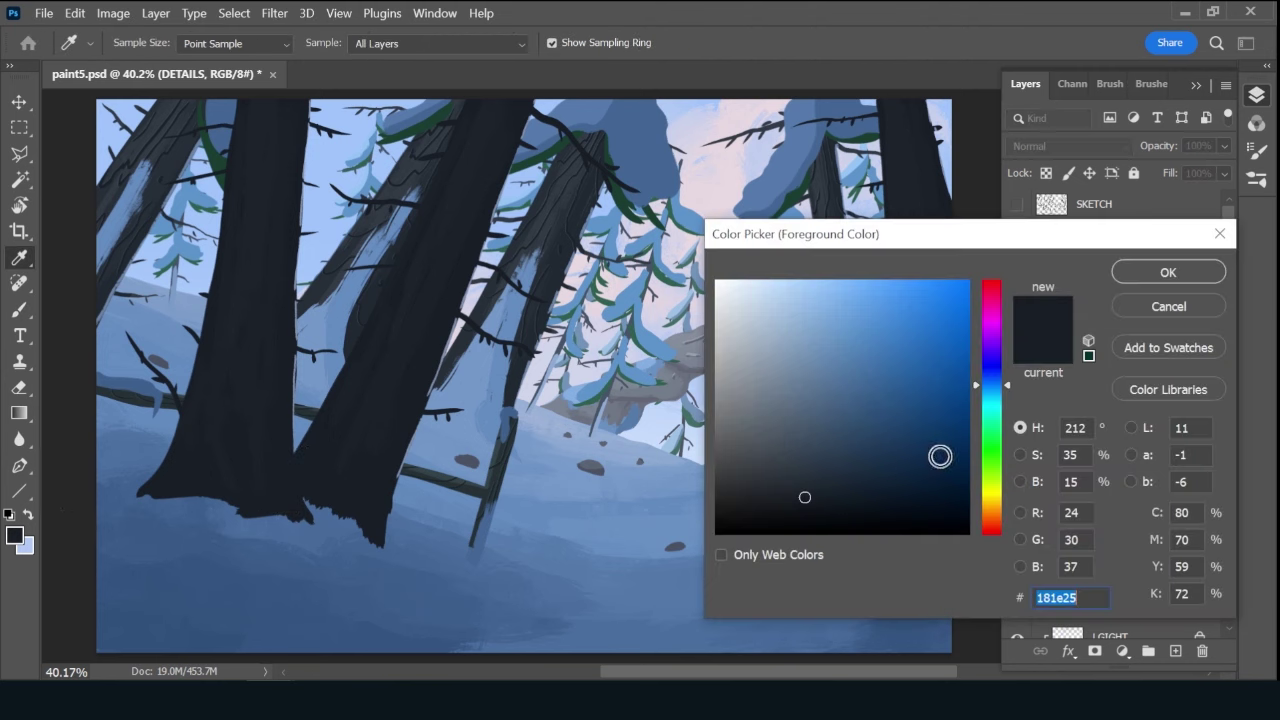
click(811, 508)
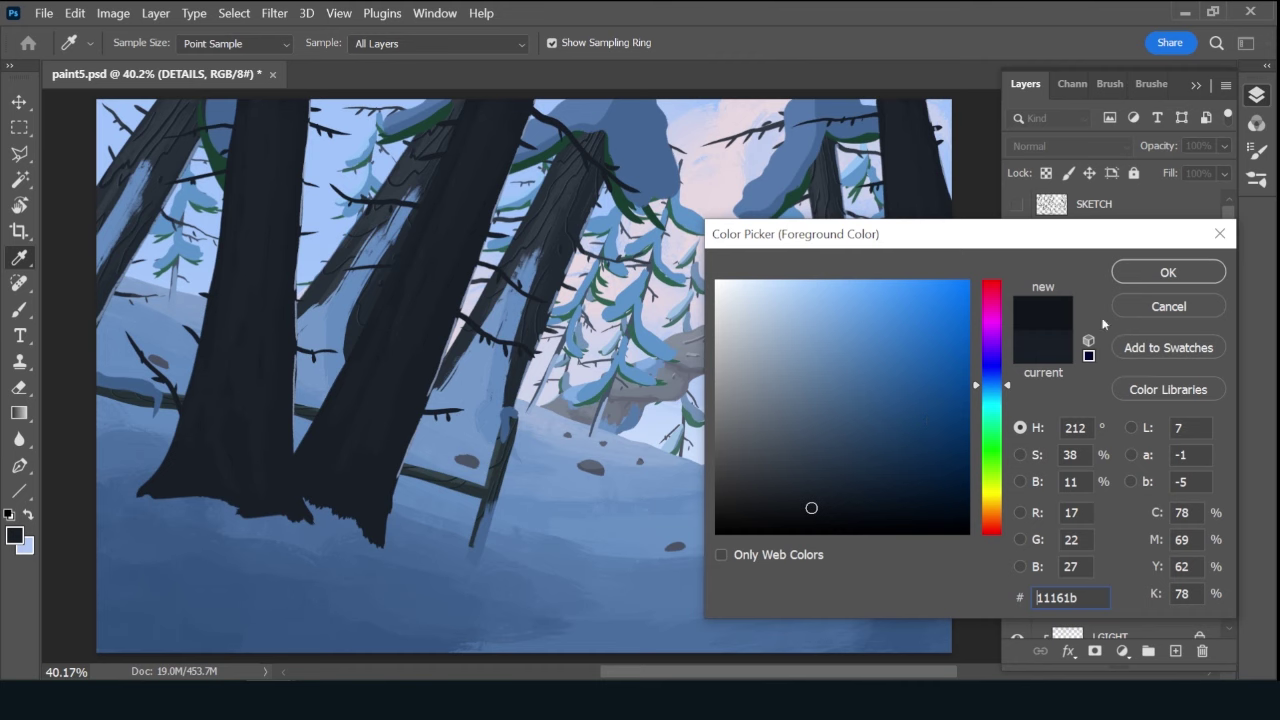
click(1167, 276)
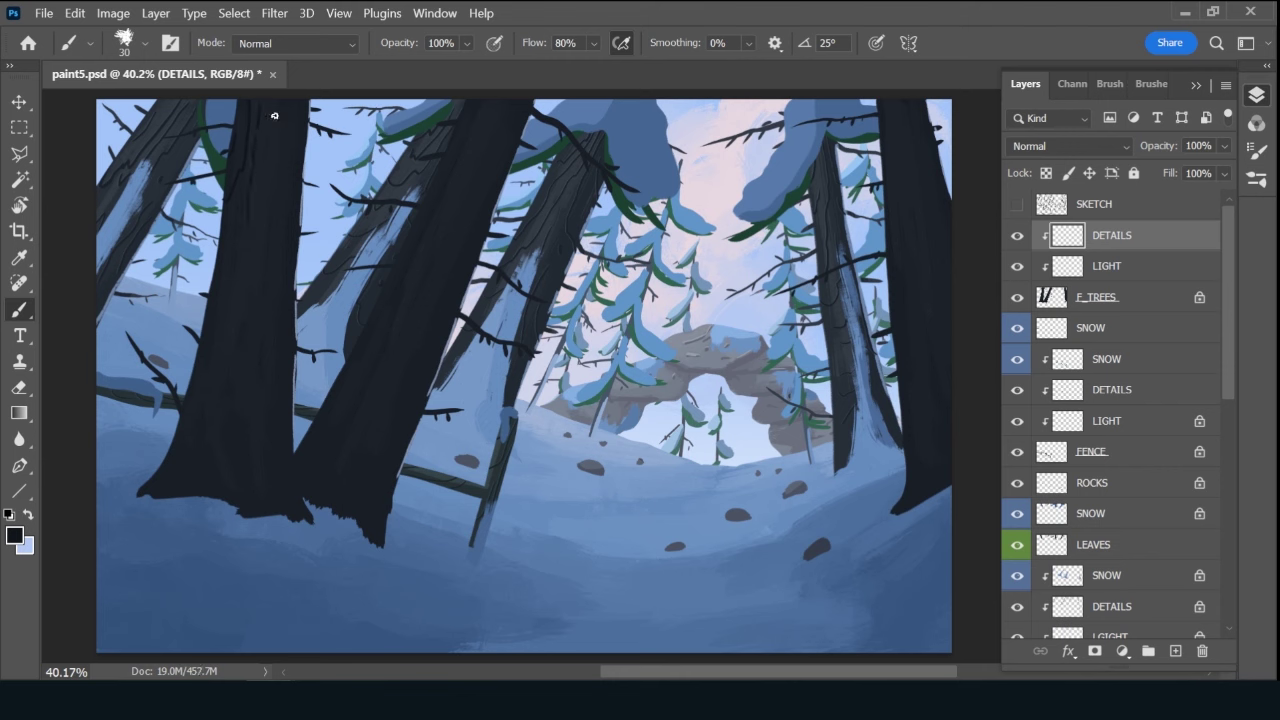
Paint dark bark grain lines down three of the foreground trunks.
drag(274, 115, 263, 198)
drag(511, 107, 498, 127)
drag(911, 104, 910, 157)
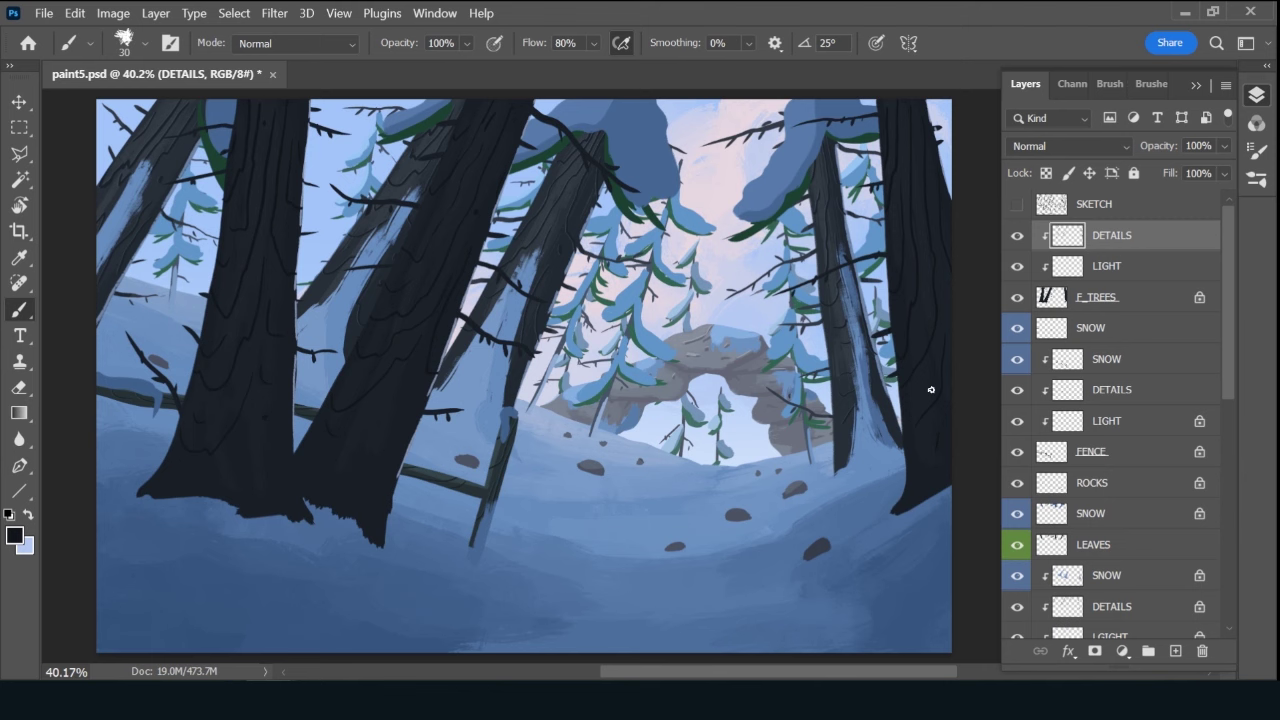
Duplicate DETAILS, move the copy below it and rename it LIGHT.
key(ctrl+j)
mouse_move(1160, 248)
mouse_down()
mouse_move(1157, 278)
mouse_move(1134, 273)
mouse_up()
double_click(1128, 268)
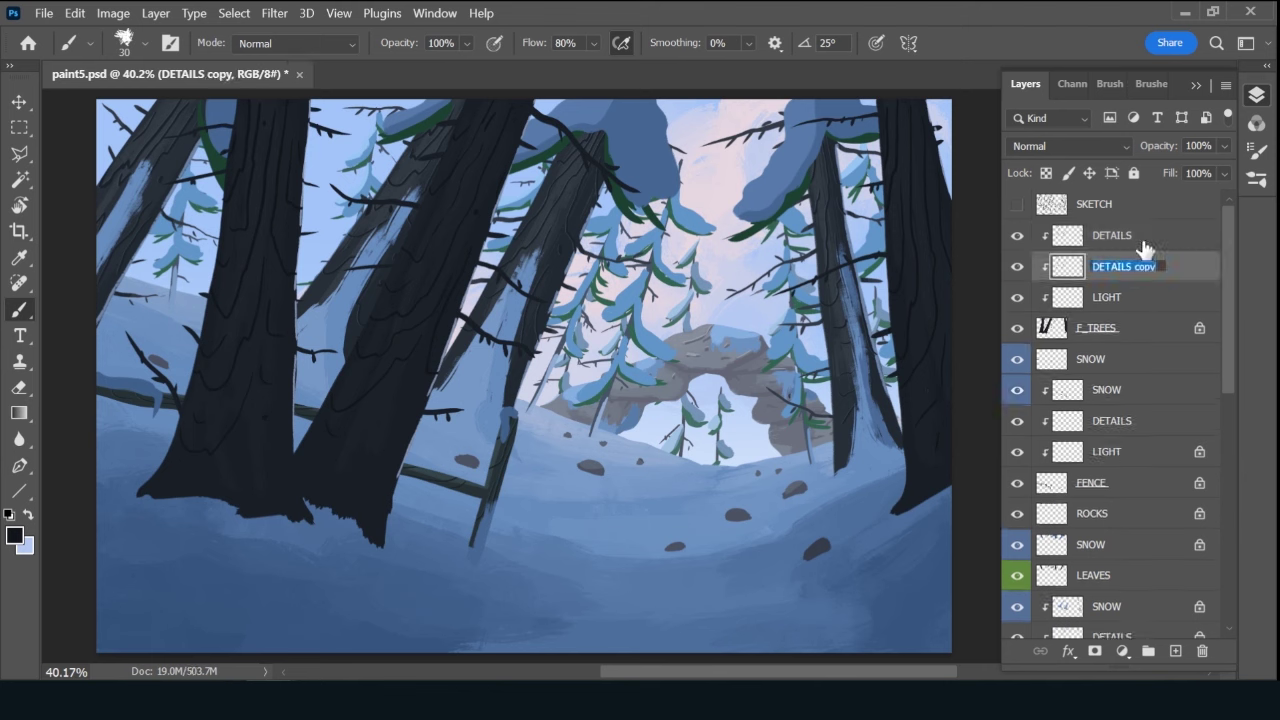
text(LIGHT)
key(Return)
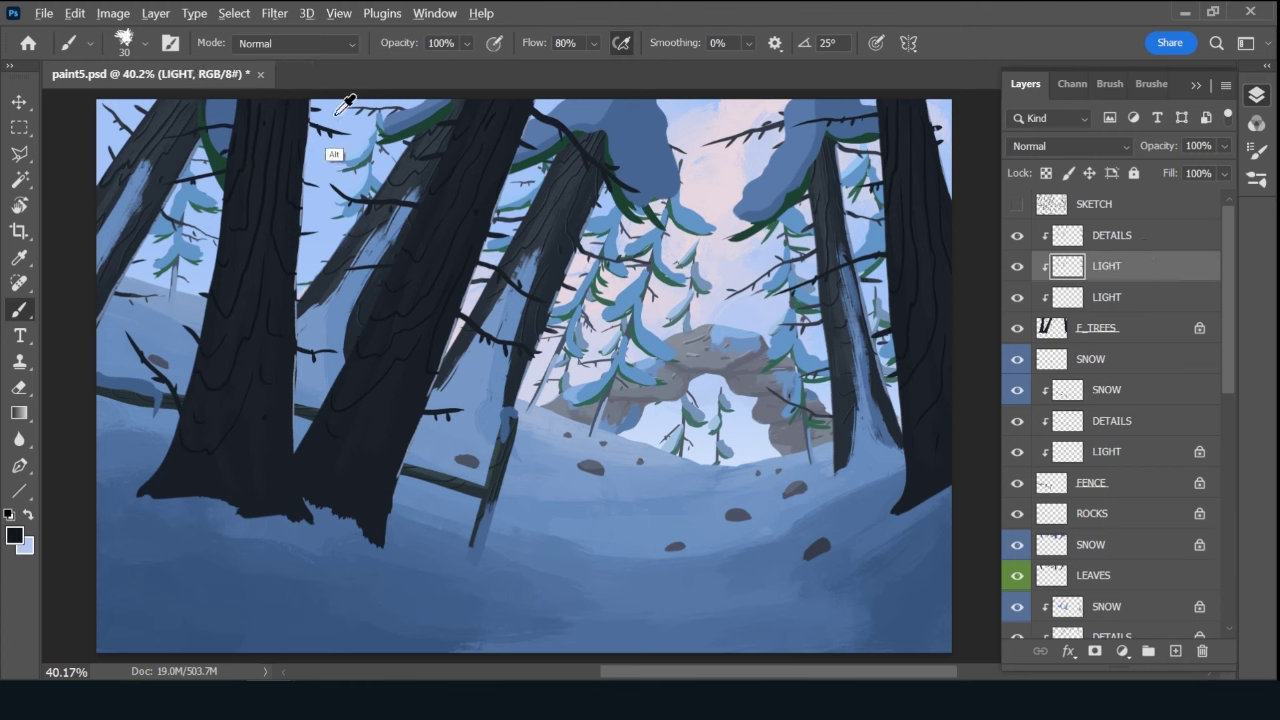
Lock LIGHT's transparency, fill its bark lines with sampled sky blue and set 20% opacity.
alt+click(337, 113)
key(slash)
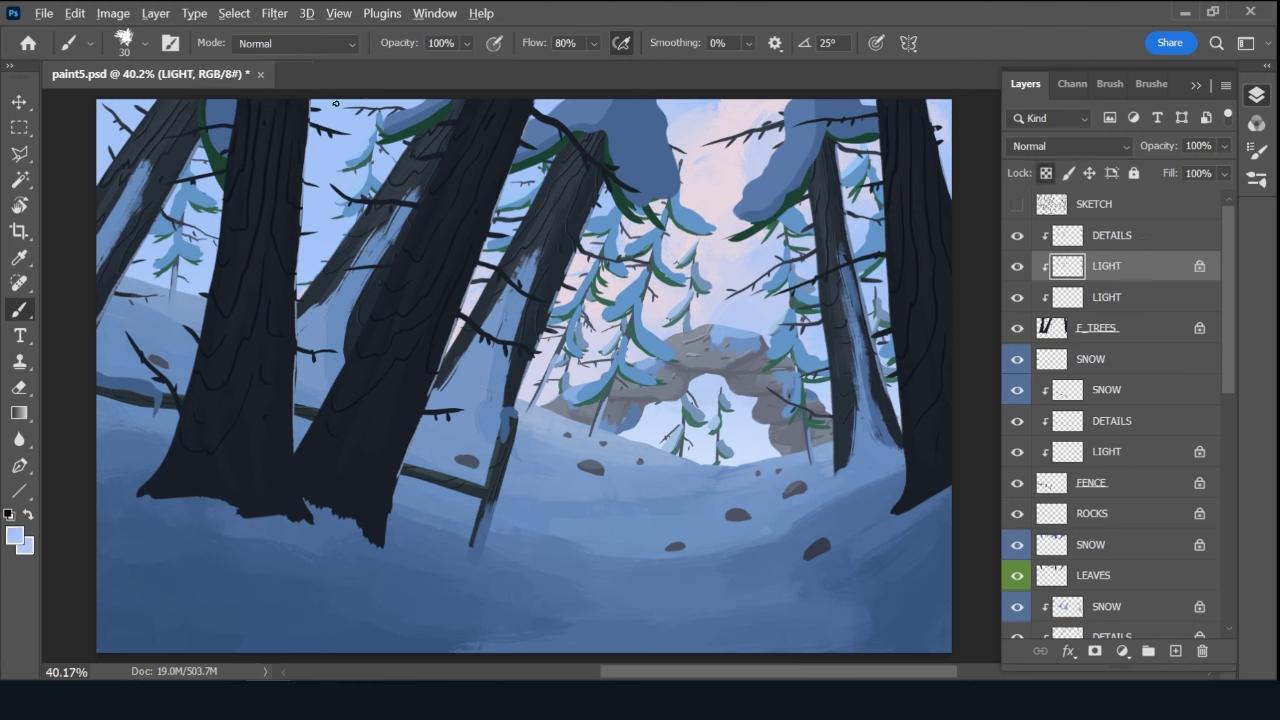
key(v)
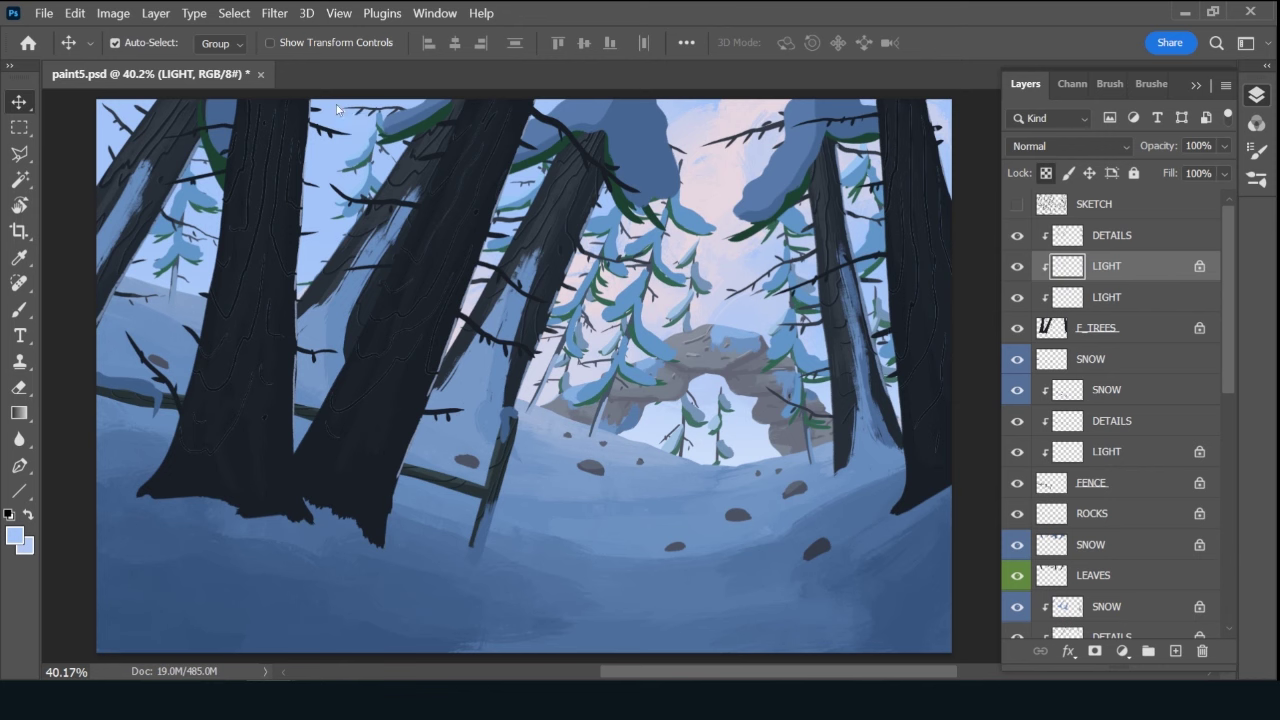
key(alt+BackSpace)
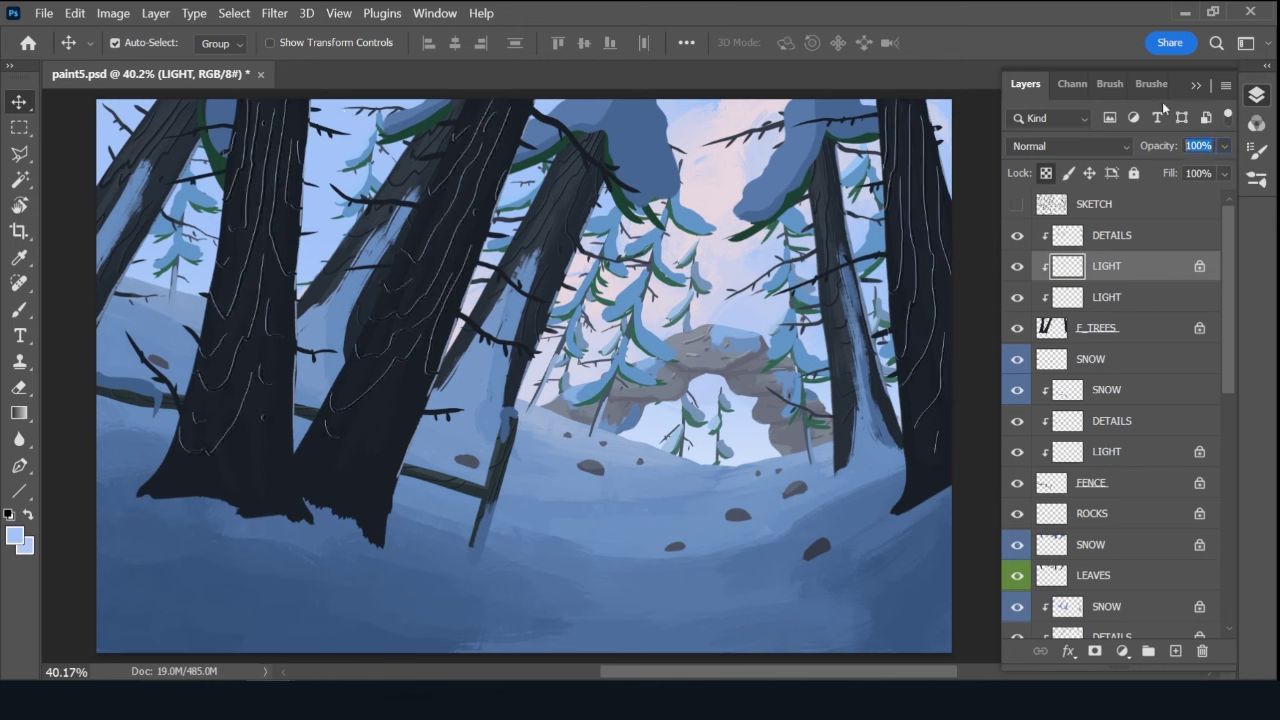
key(2)
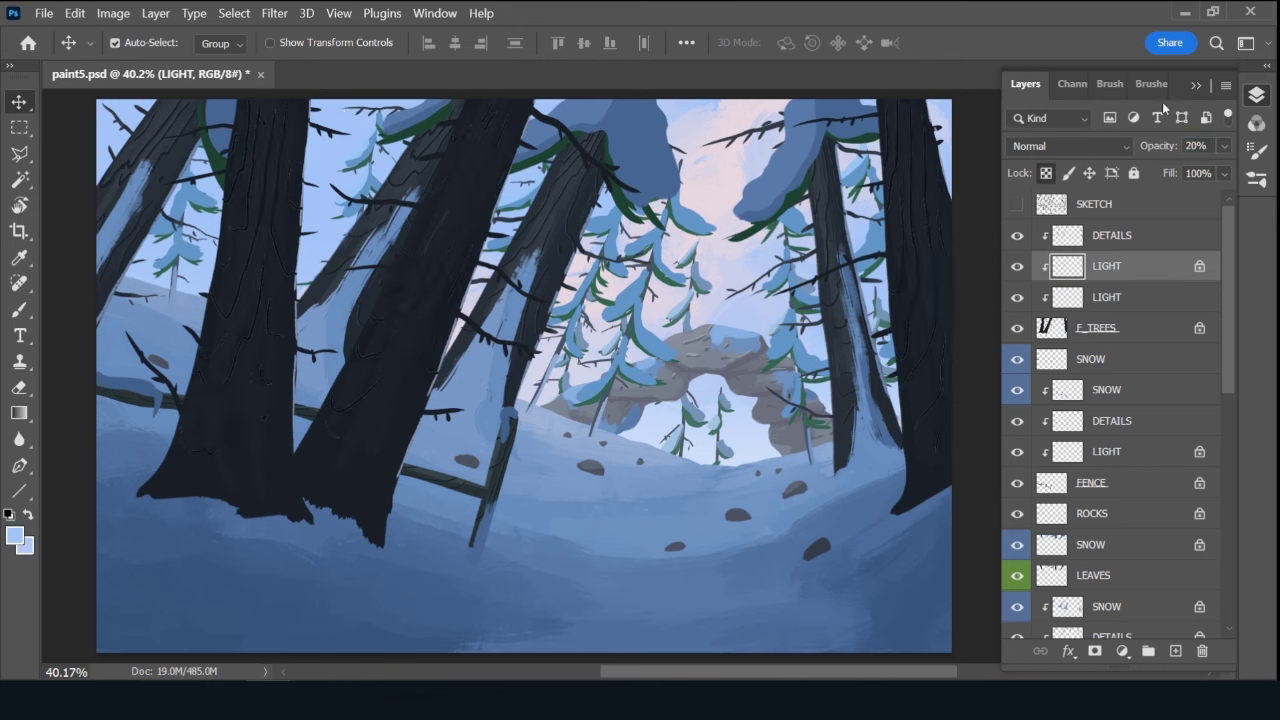
Add a new empty layer above DETAILS and begin renaming it.
click(1176, 651)
mouse_move(1151, 271)
mouse_down()
mouse_move(1155, 229)
mouse_move(1140, 236)
mouse_up()
double_click(1108, 236)
Name the layer SNOW, tag it Blue and select the 60 px textured brush.
text(S)
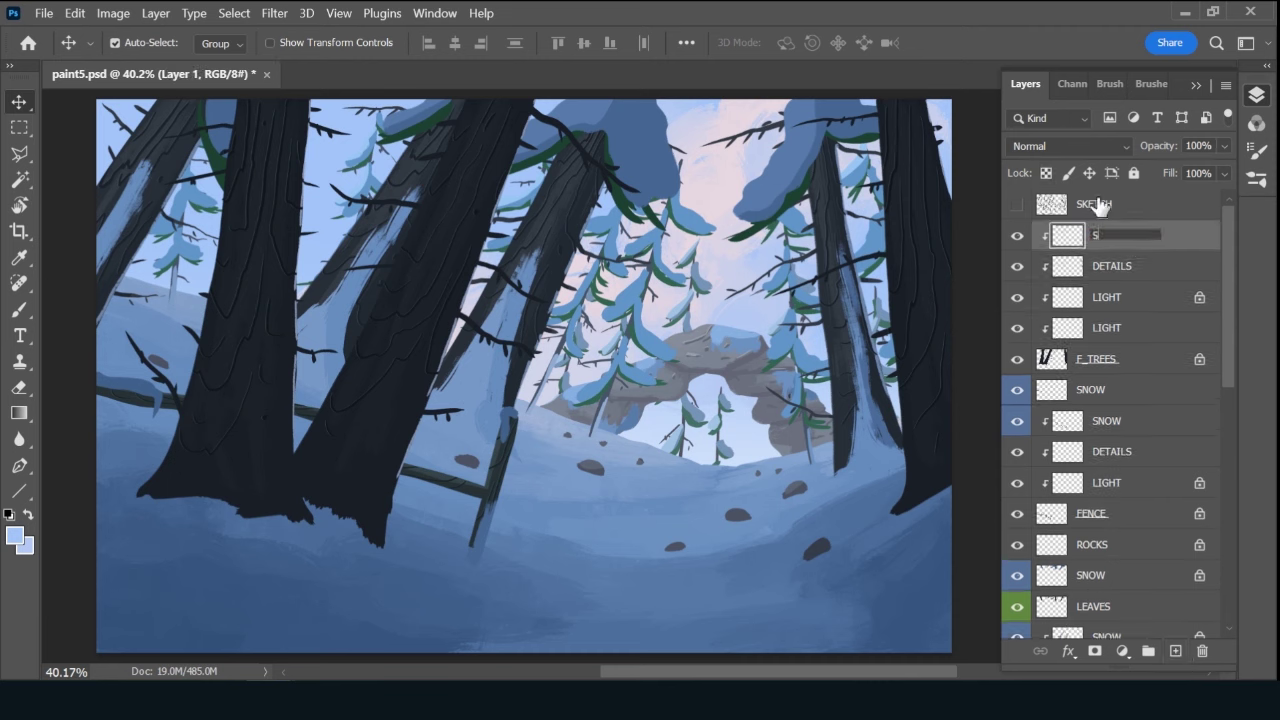
text(NOW)
key(Return)
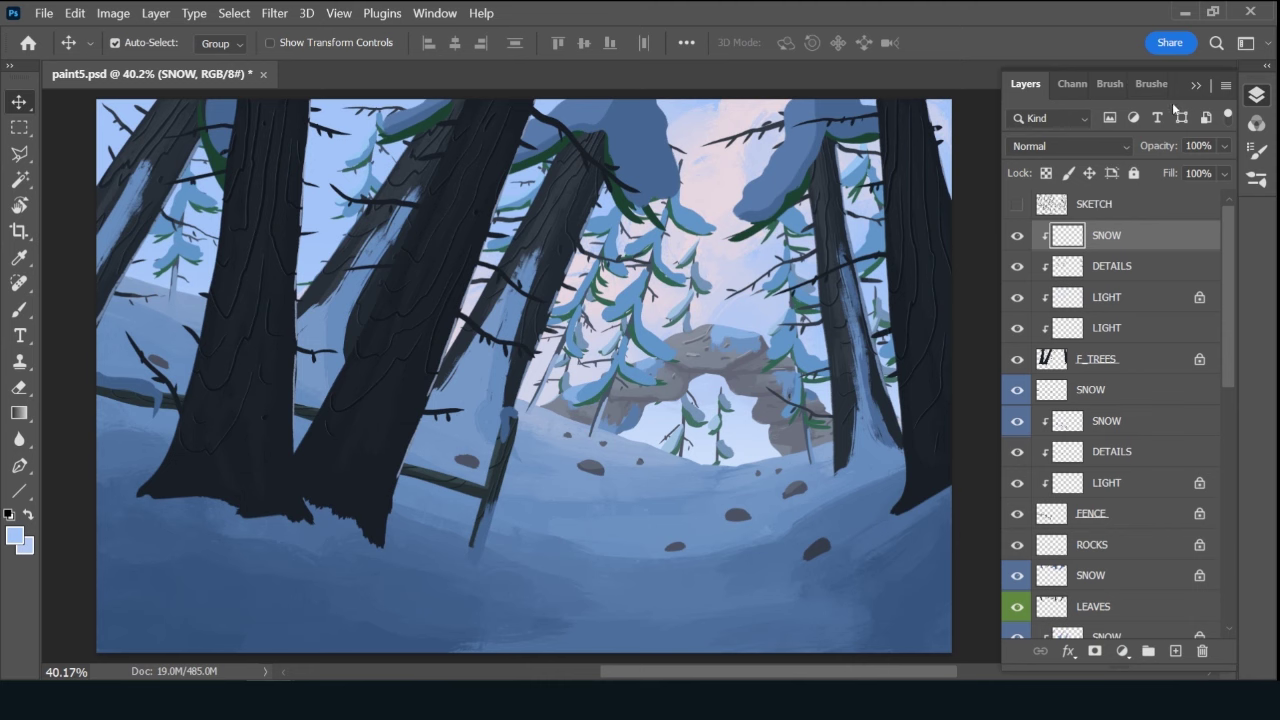
key(b)
click(1027, 84)
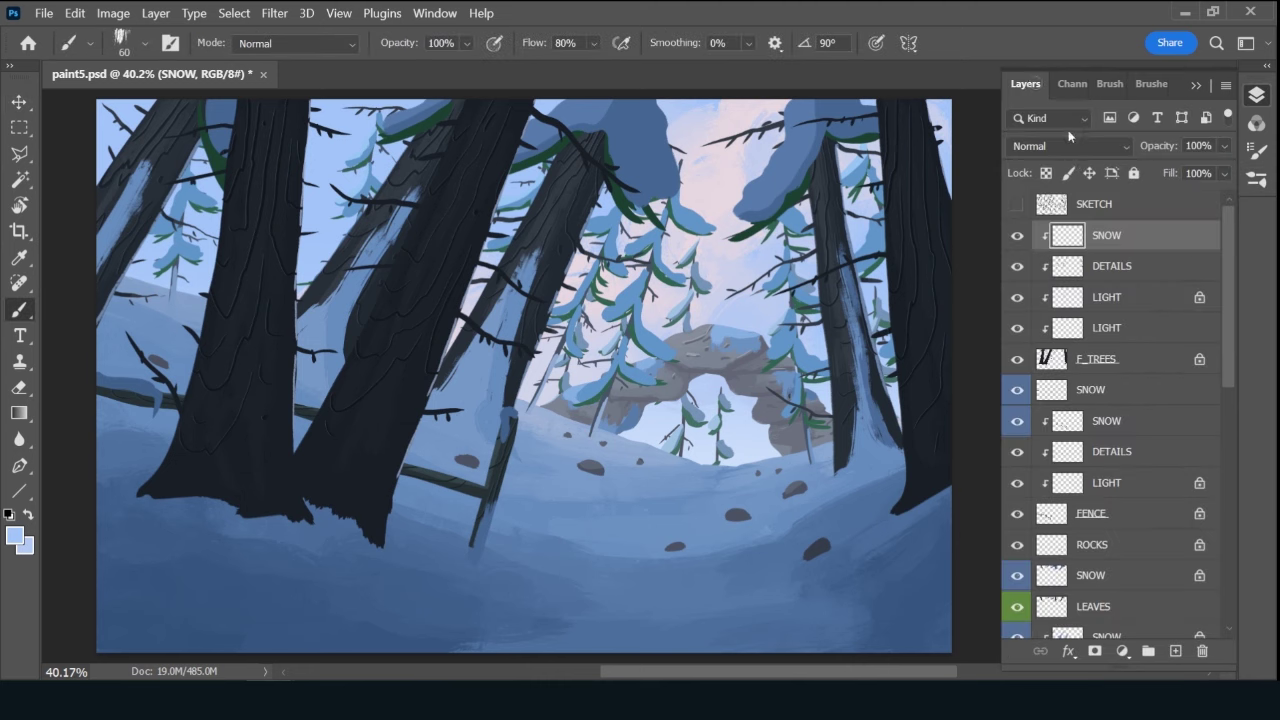
right_click(1027, 232)
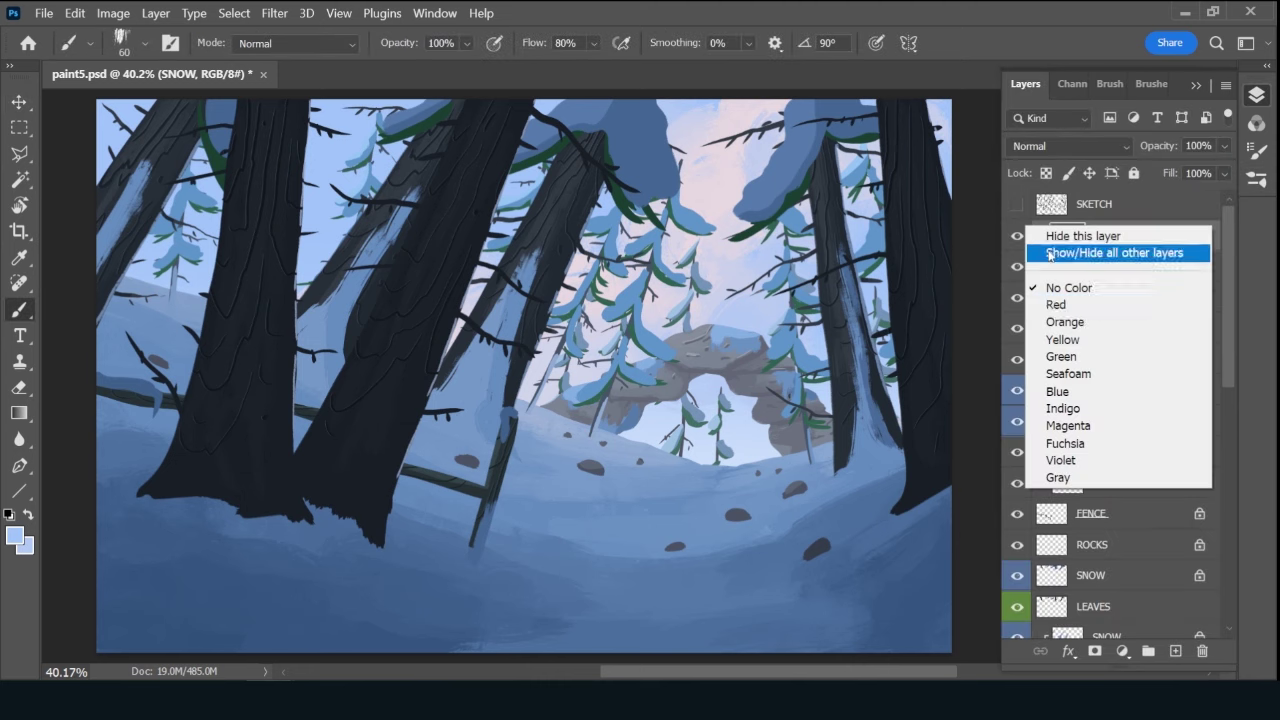
click(1068, 389)
Paint sampled light-blue snow along the right trunk and over the middle trunk's base at brush size 90.
key(bracketright)
key(bracketright)
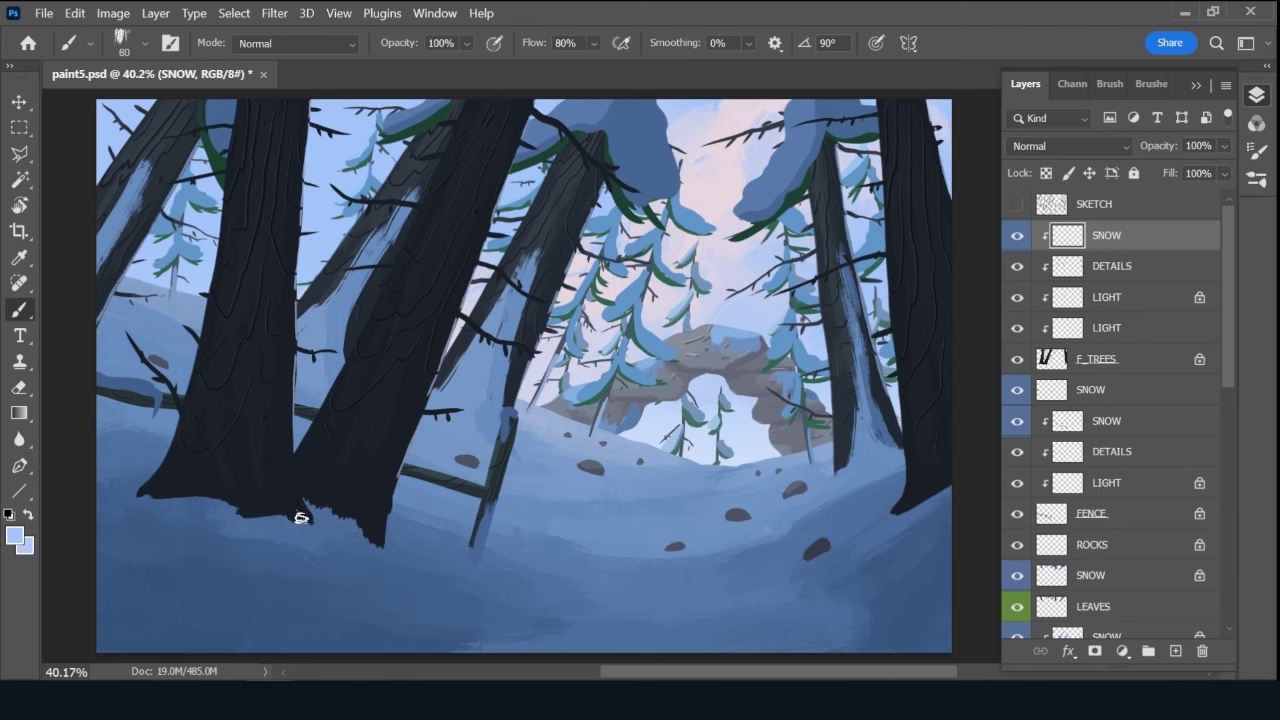
alt+click(912, 507)
drag(910, 512, 934, 440)
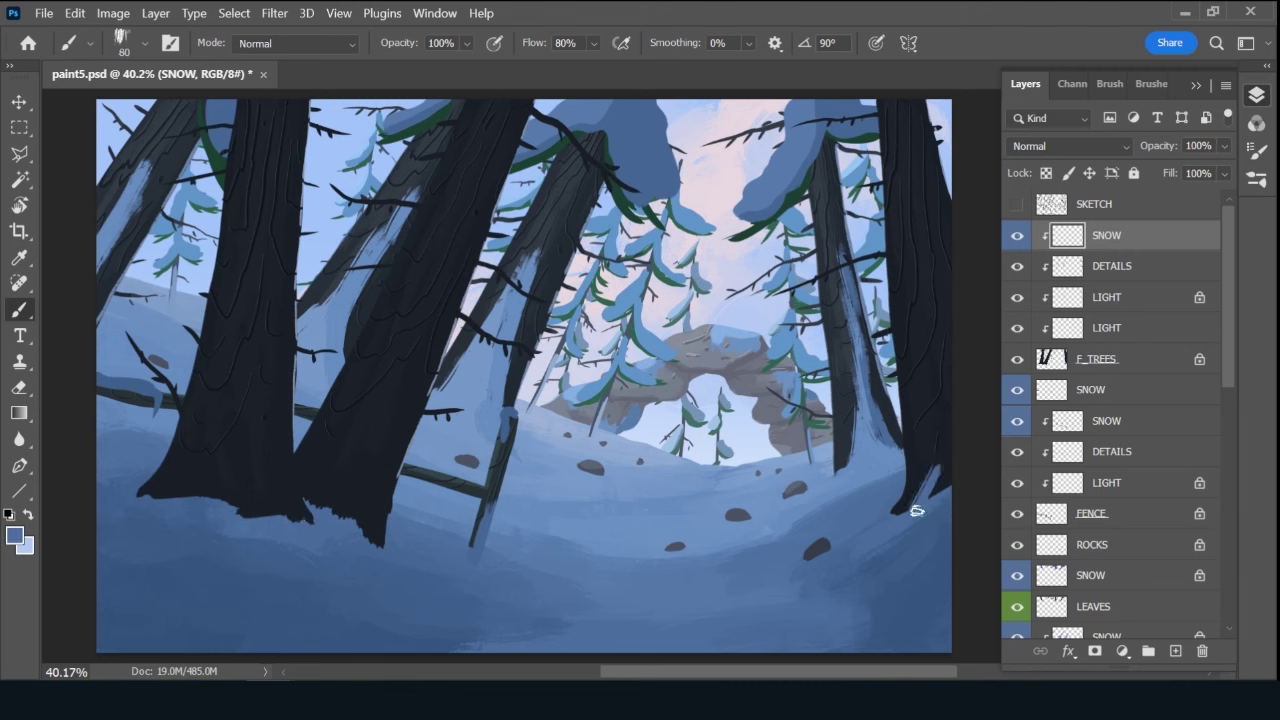
key(ctrl+z)
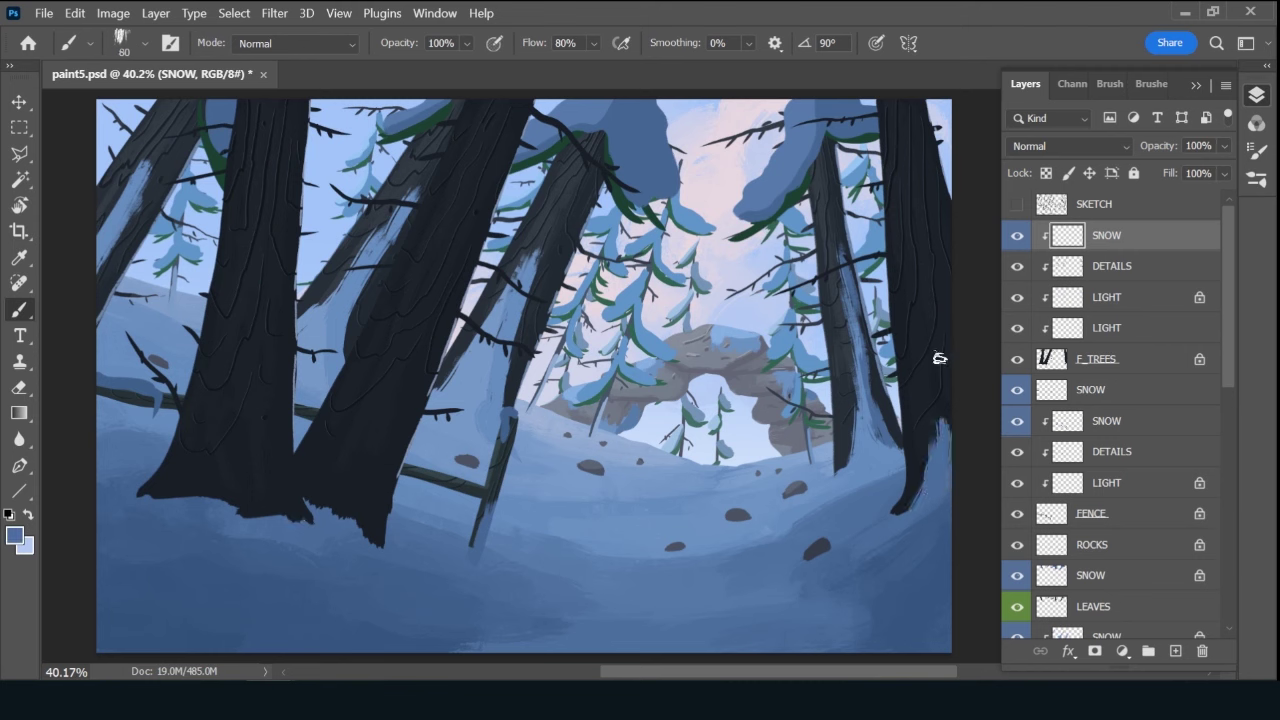
key(bracketright)
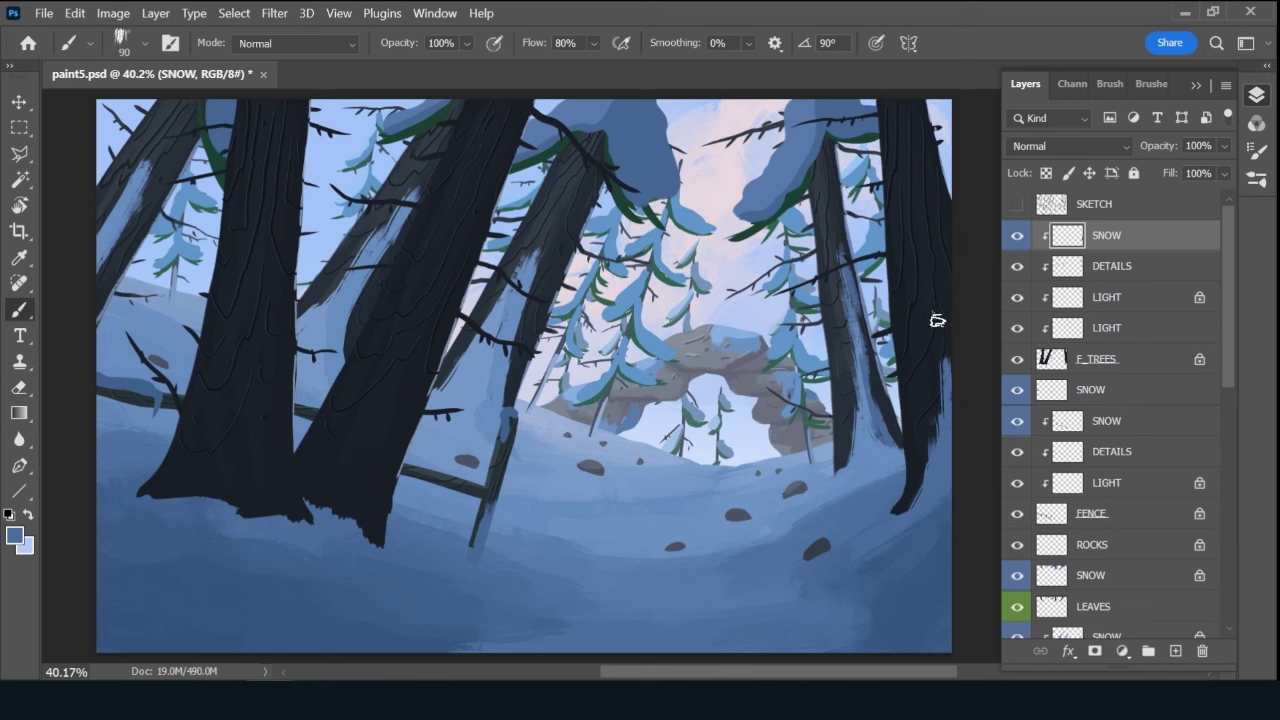
drag(936, 365, 932, 315)
drag(915, 196, 936, 410)
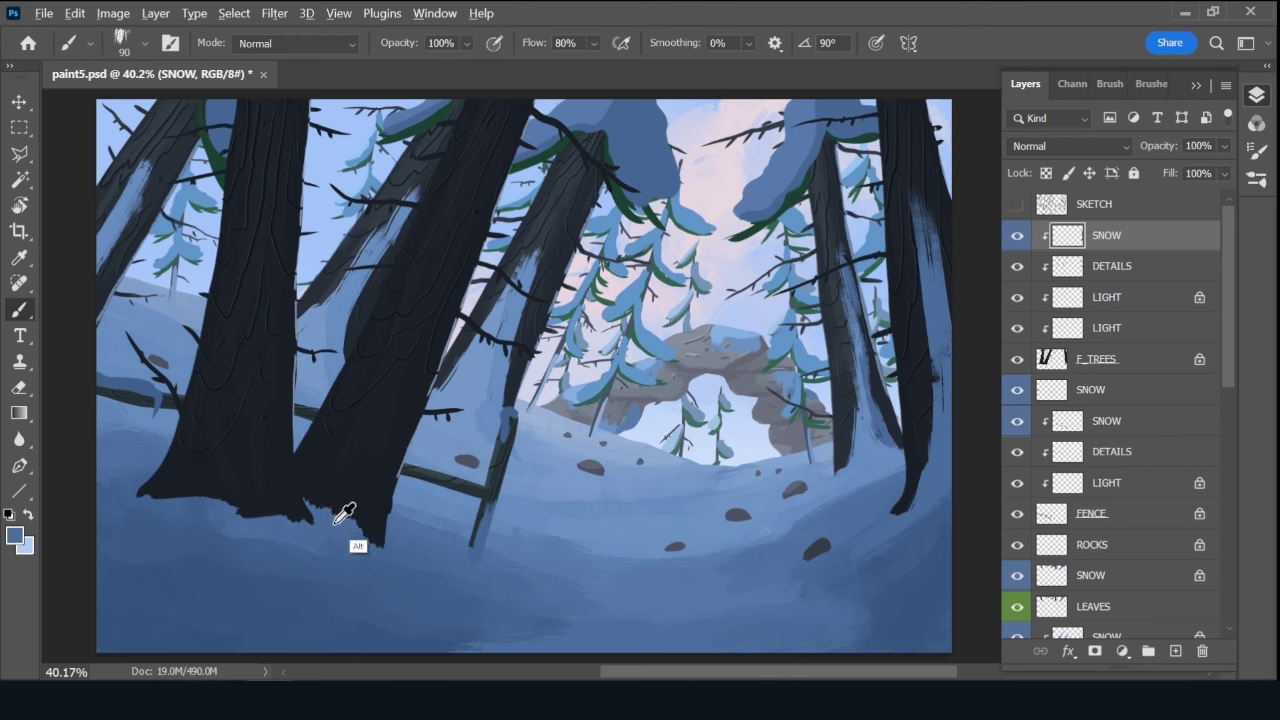
mouse_move(346, 514)
mouse_down()
mouse_move(363, 531)
mouse_move(370, 425)
mouse_move(372, 490)
mouse_move(294, 503)
mouse_move(374, 391)
mouse_move(397, 331)
mouse_move(334, 486)
mouse_move(391, 334)
mouse_move(314, 485)
mouse_move(254, 517)
mouse_move(281, 512)
mouse_up()
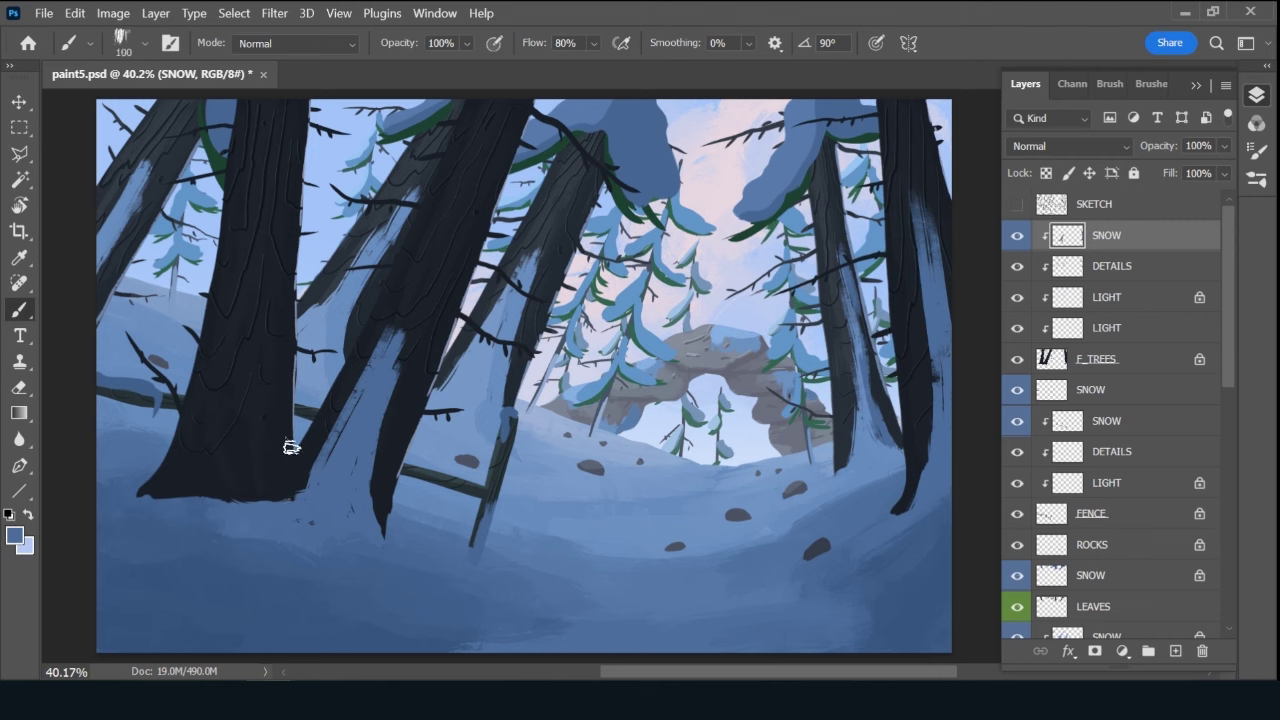
At brush size 150, paint snow over the left trunks' lower edges and the second trunk's left edge.
key(bracketright)
key(bracketright)
key(bracketright)
alt+click(174, 497)
mouse_move(154, 491)
mouse_down()
mouse_move(171, 463)
mouse_move(157, 503)
mouse_move(181, 508)
mouse_move(223, 357)
mouse_move(215, 492)
mouse_move(229, 425)
mouse_move(277, 514)
mouse_move(251, 363)
mouse_move(289, 505)
mouse_move(243, 340)
mouse_move(254, 477)
mouse_up()
alt+click(215, 492)
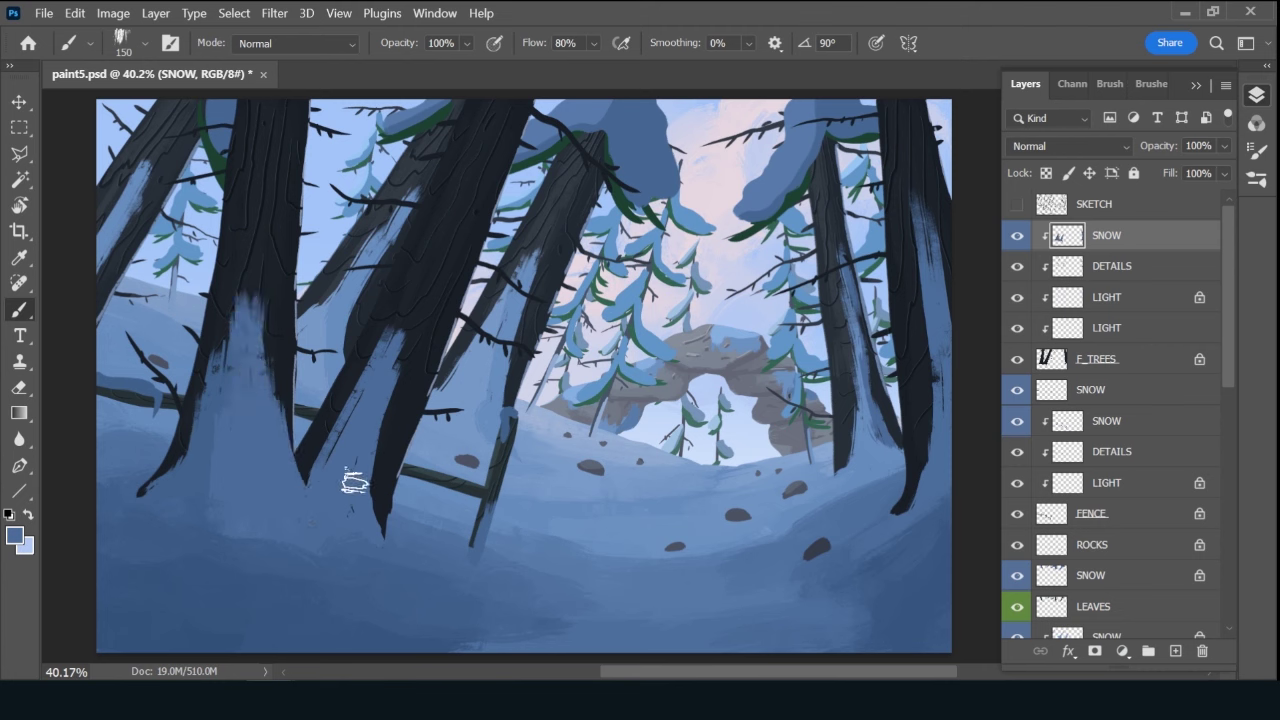
drag(386, 337, 431, 254)
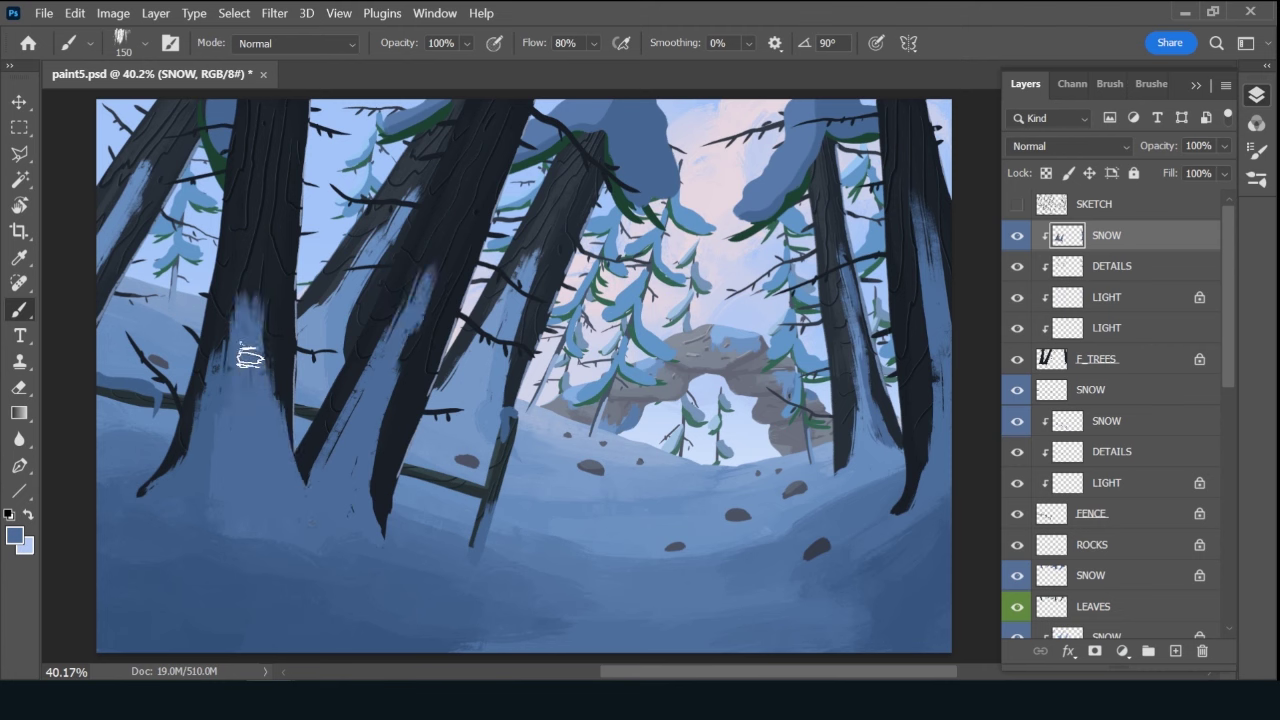
mouse_move(194, 500)
mouse_down()
mouse_move(157, 486)
mouse_move(133, 505)
mouse_move(228, 389)
mouse_up()
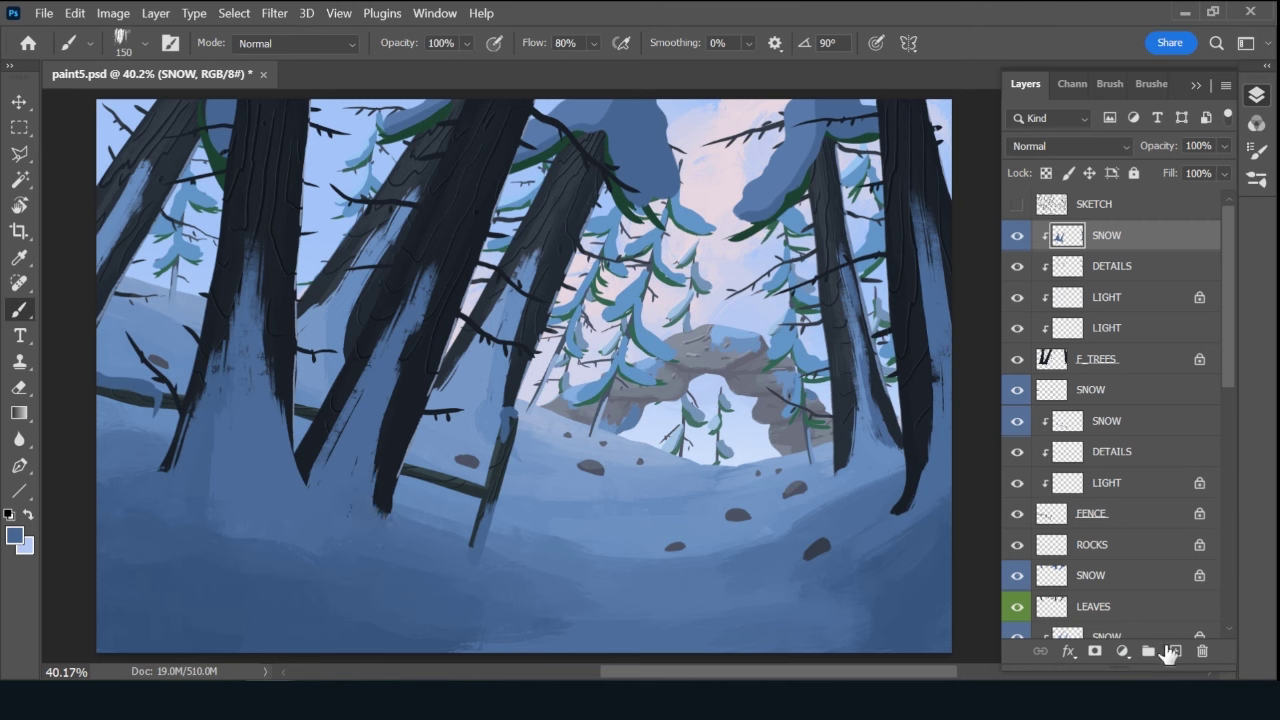
Show the SKETCH layer, add a new layer named STUMP and choose the 30 px brush.
click(1017, 204)
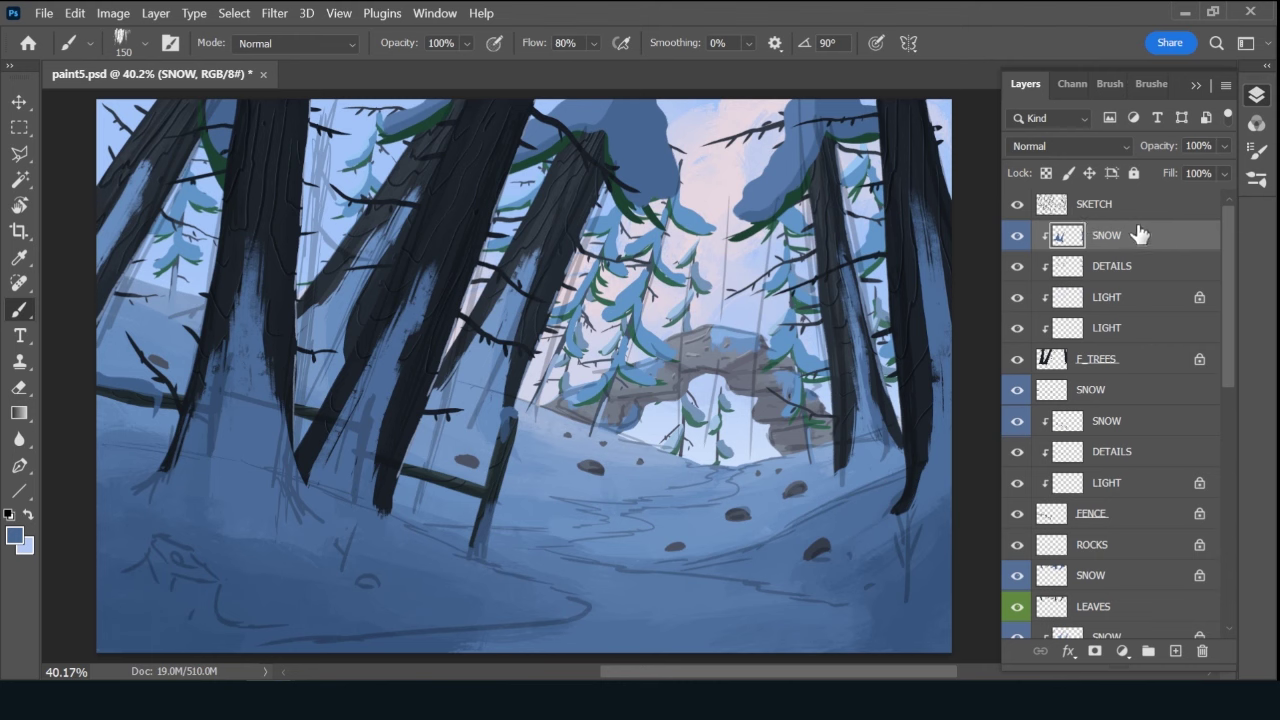
click(1175, 651)
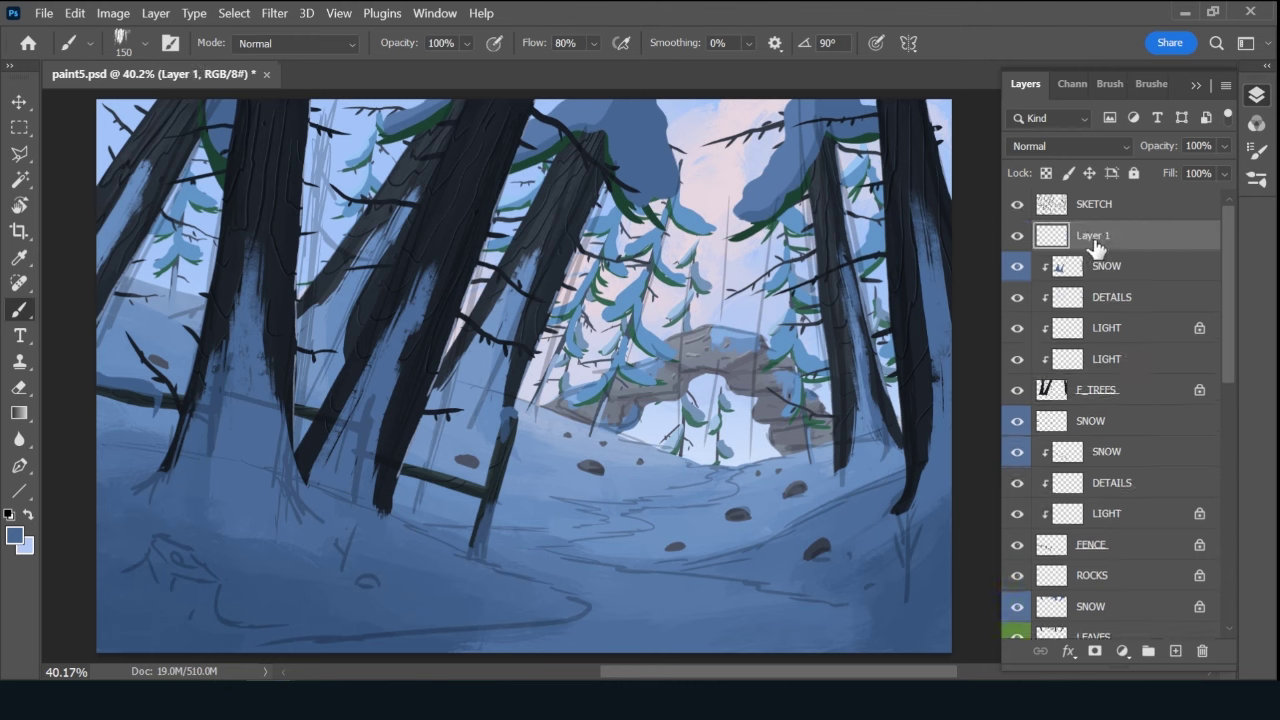
double_click(1093, 236)
text(STUMP)
key(Return)
click(1150, 84)
click(1160, 192)
click(1033, 84)
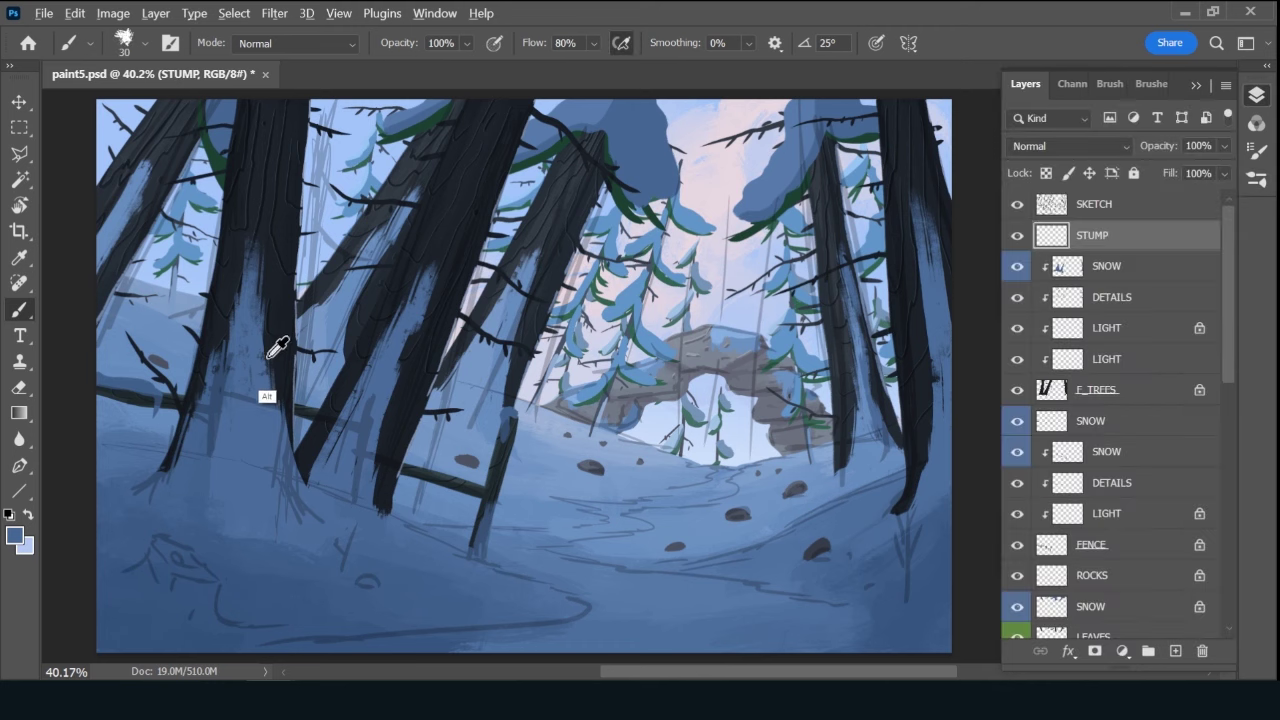
Outline a dark stump in the lower-left snow and fill it solidly at brush size 40.
drag(152, 537, 218, 583)
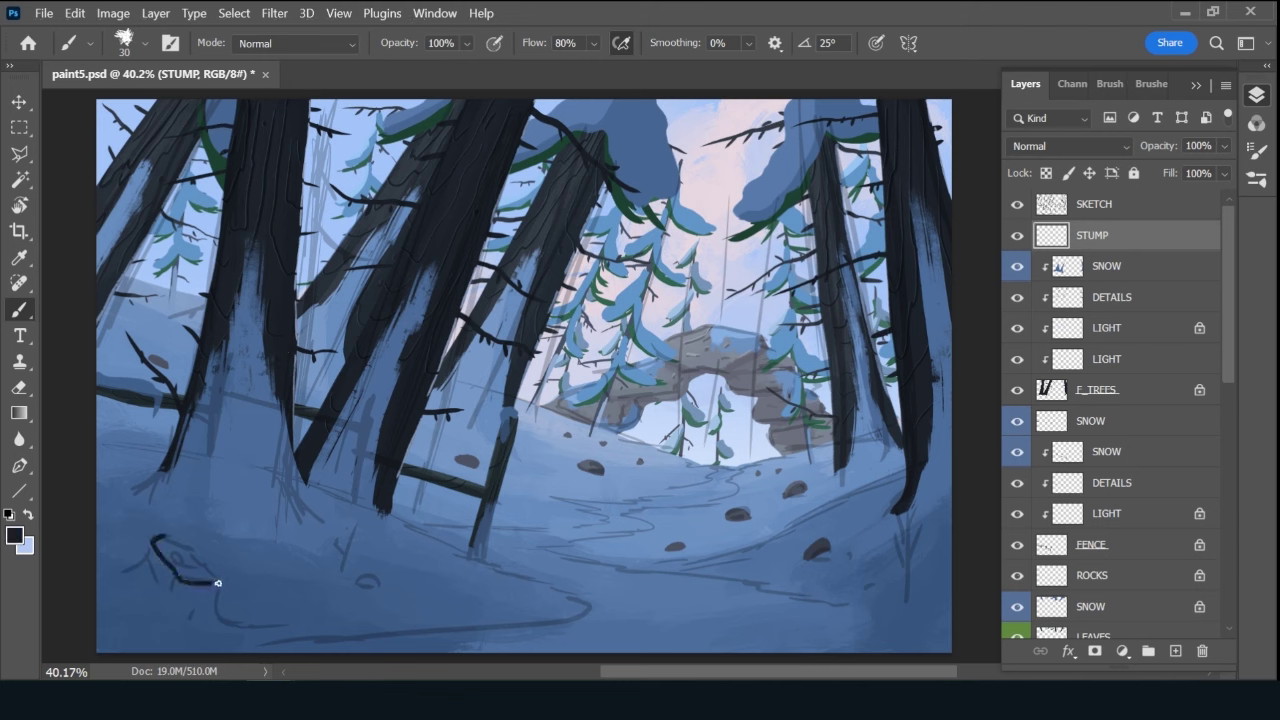
drag(173, 541, 228, 612)
drag(122, 567, 151, 540)
key(bracketright)
mouse_move(156, 550)
mouse_down()
mouse_move(182, 570)
mouse_move(184, 558)
mouse_move(200, 563)
mouse_move(189, 551)
mouse_move(162, 553)
mouse_move(209, 580)
mouse_move(151, 555)
mouse_move(128, 563)
mouse_move(143, 563)
mouse_move(148, 543)
mouse_move(169, 594)
mouse_move(183, 580)
mouse_move(211, 605)
mouse_up()
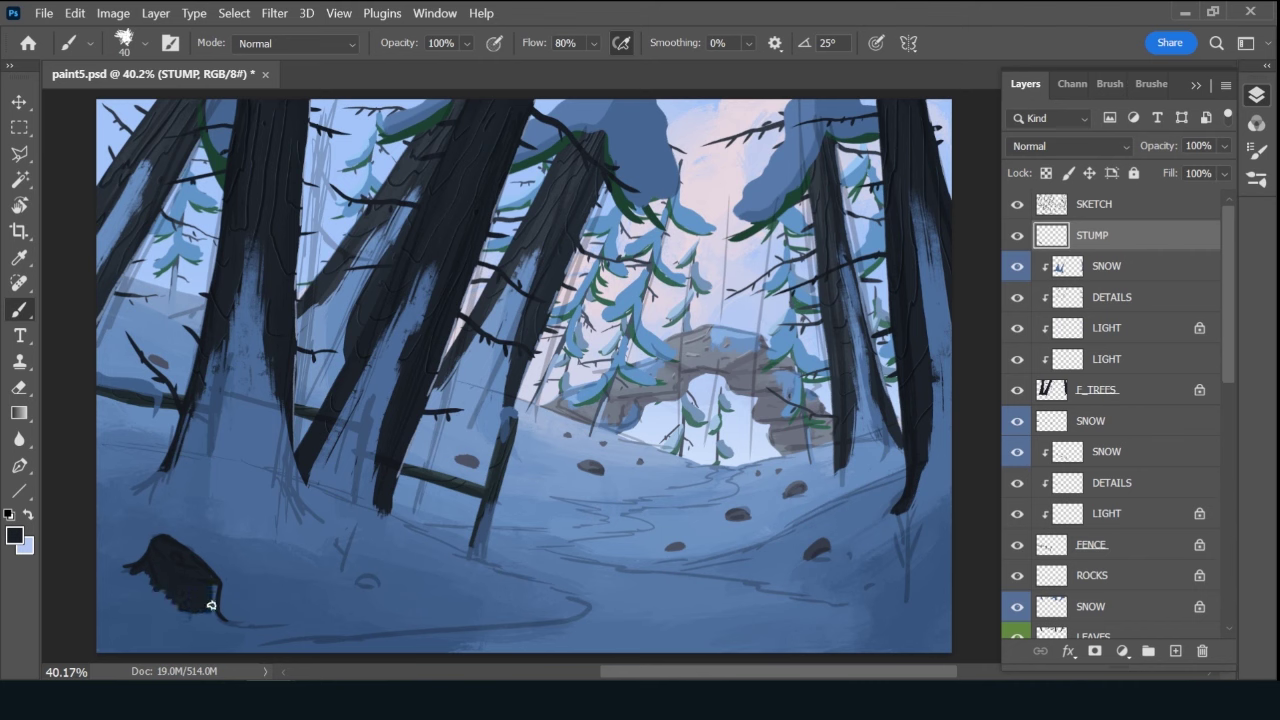
Select the 80 px textured brush and confirm a dark blue foreground colour.
click(1152, 84)
click(1165, 200)
click(1025, 84)
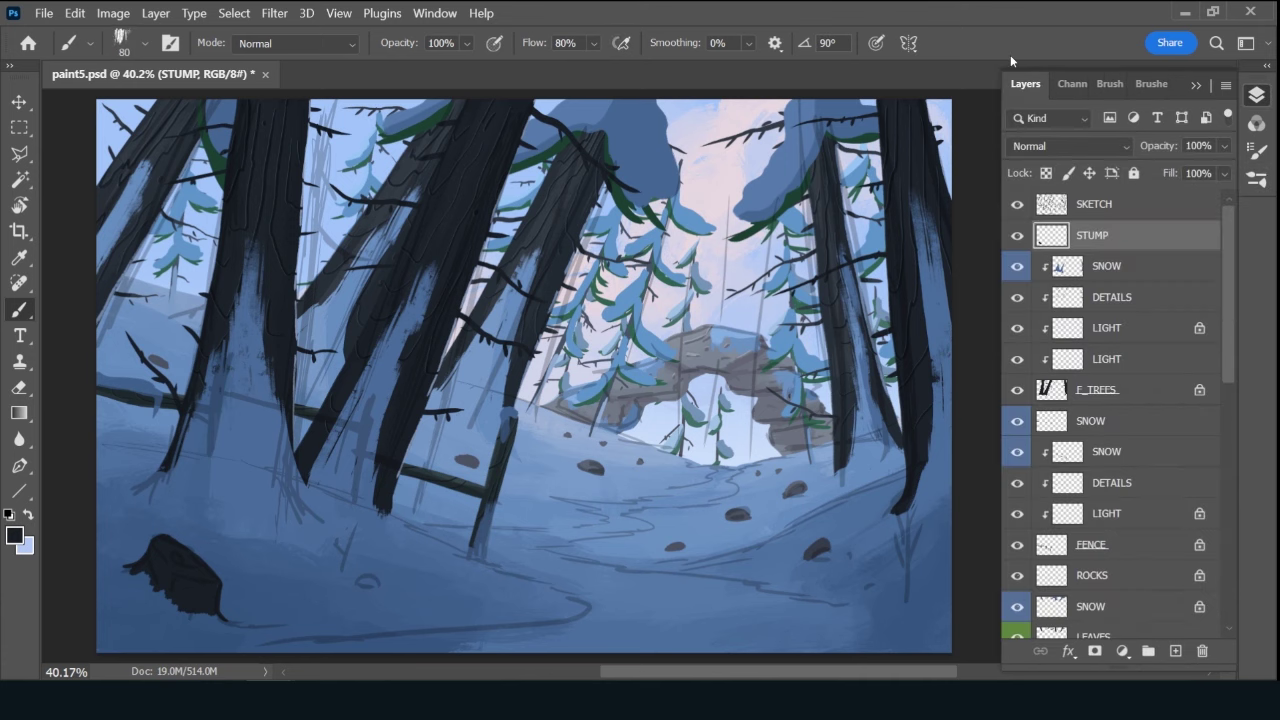
click(14, 536)
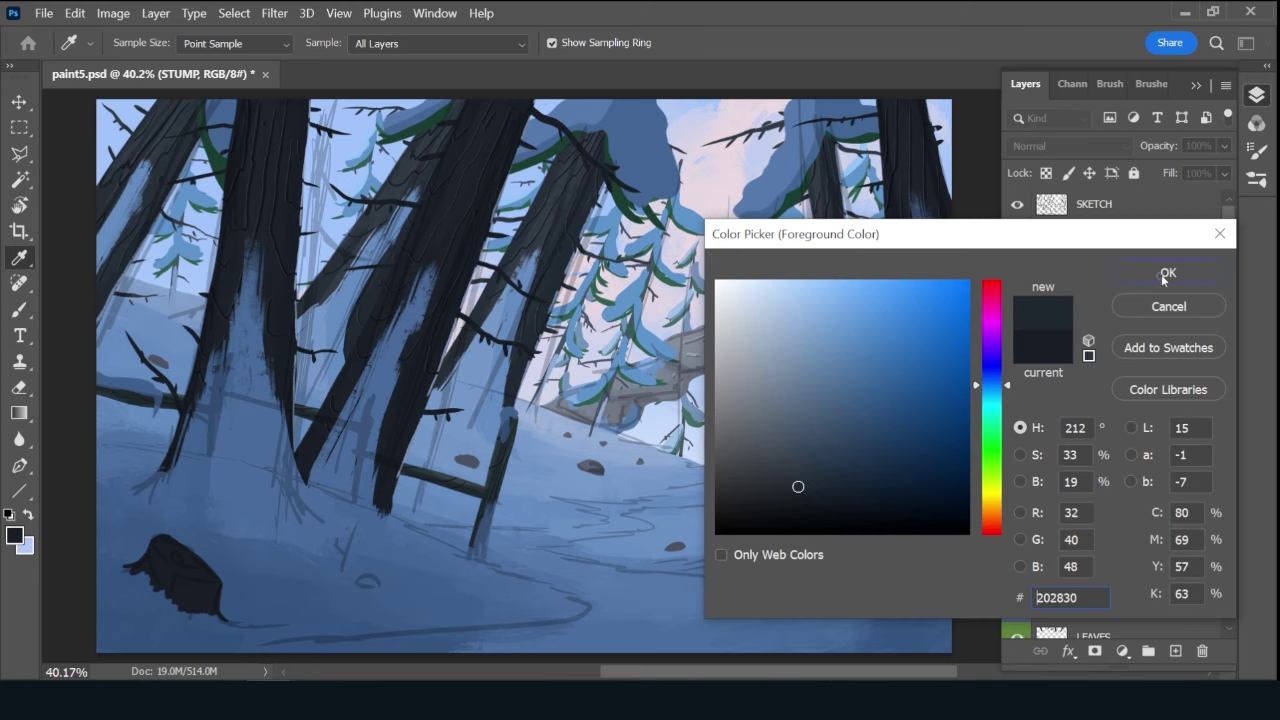
click(1161, 274)
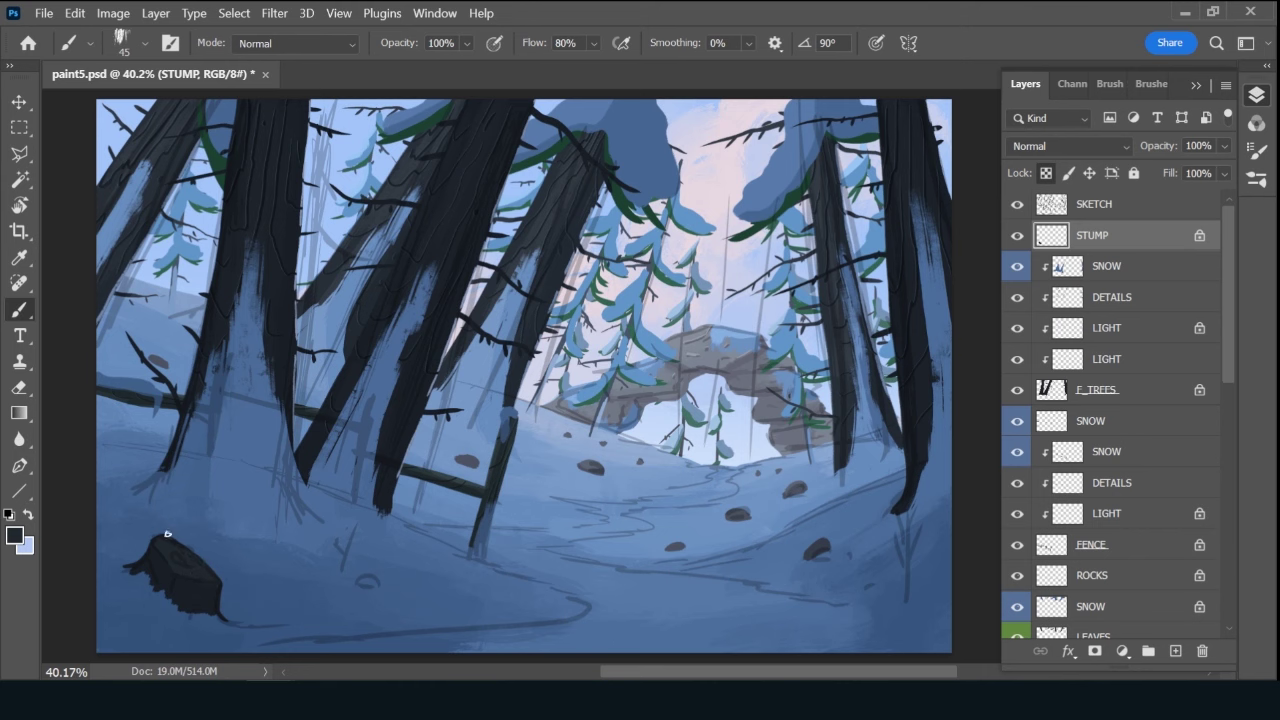
Brush a slightly darker near-black (11151b) onto the stump's lower right, then enlarge the brush to 60.
click(15, 536)
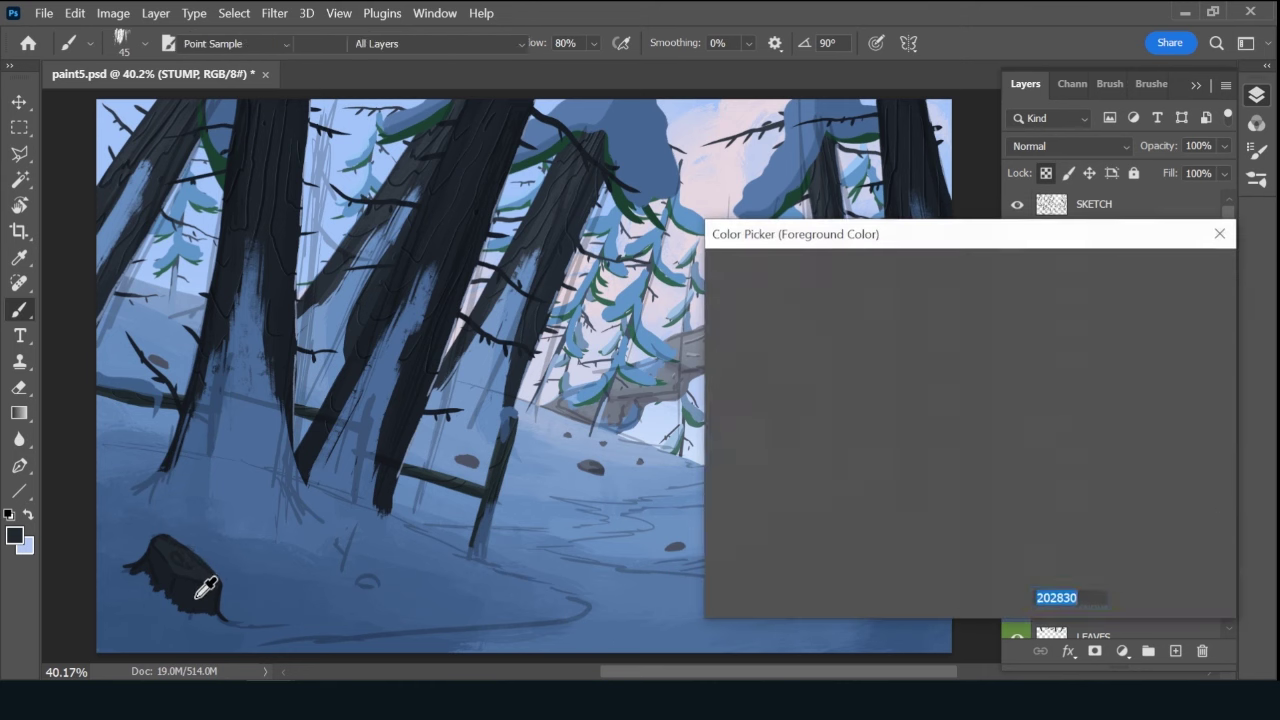
click(812, 505)
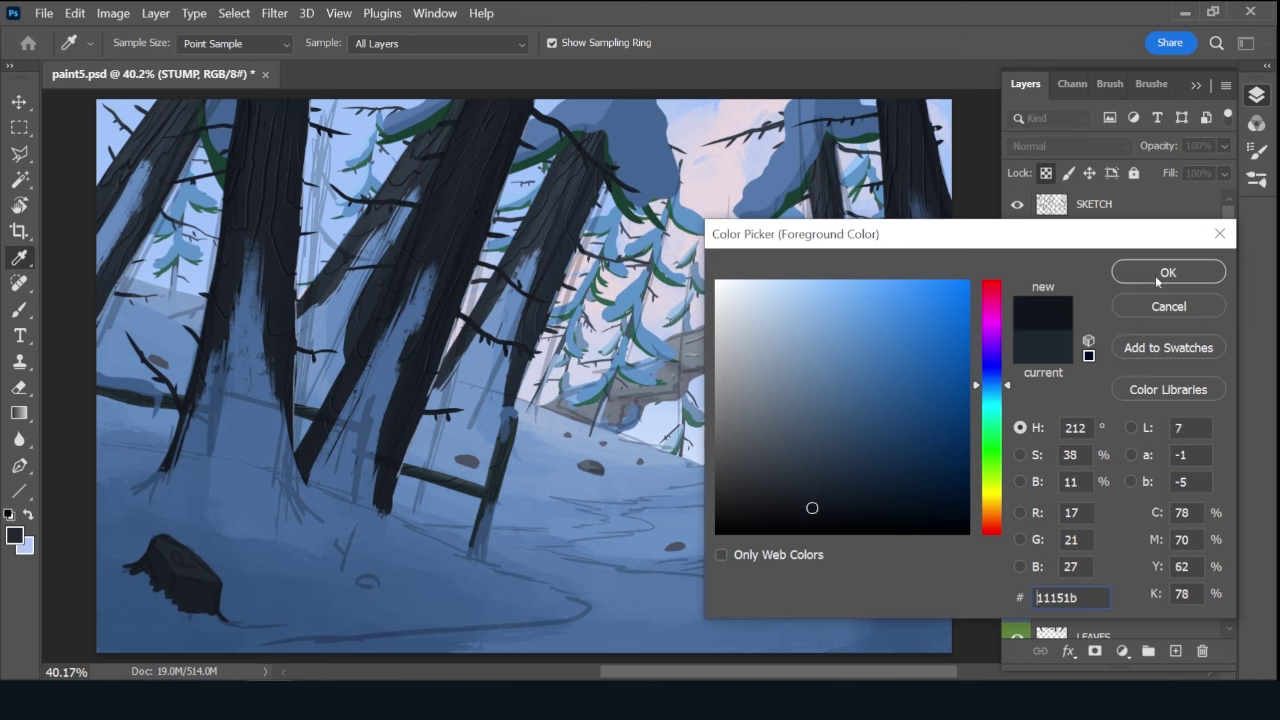
click(1168, 272)
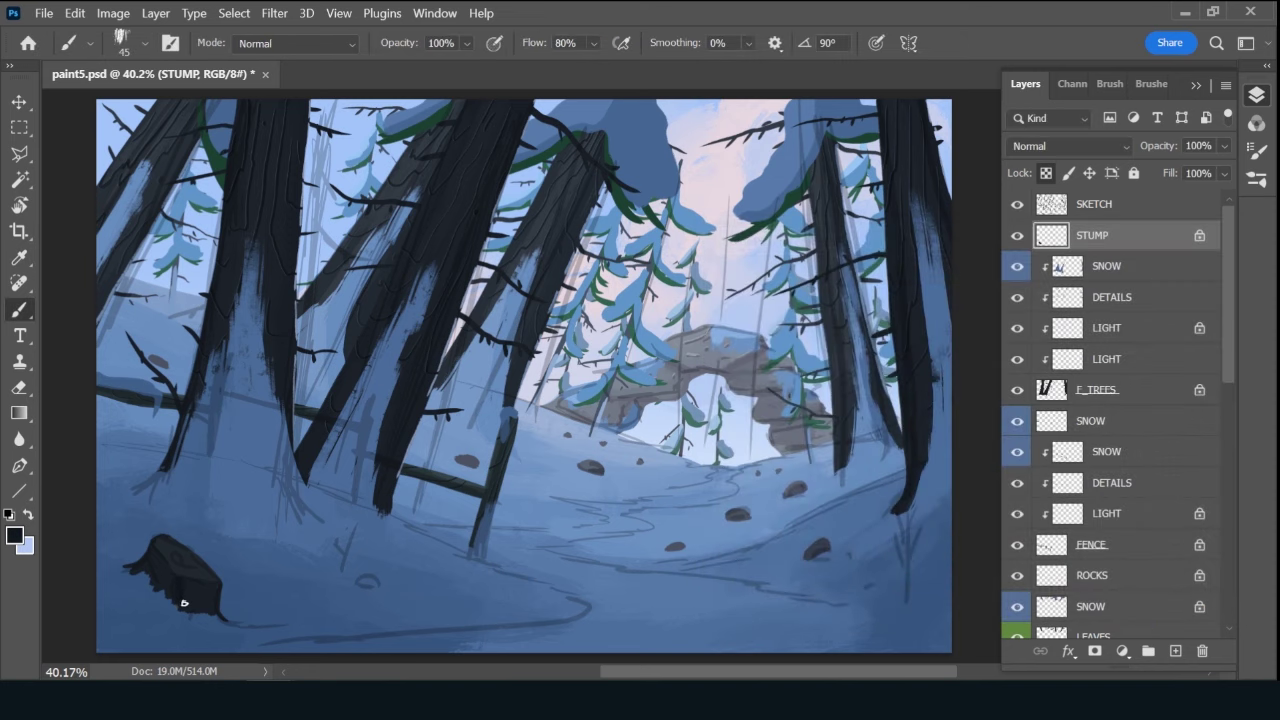
drag(190, 606, 219, 602)
key(bracketright)
key(bracketright)
Add a new layer above STUMP named SNOW_OVER.
click(1175, 651)
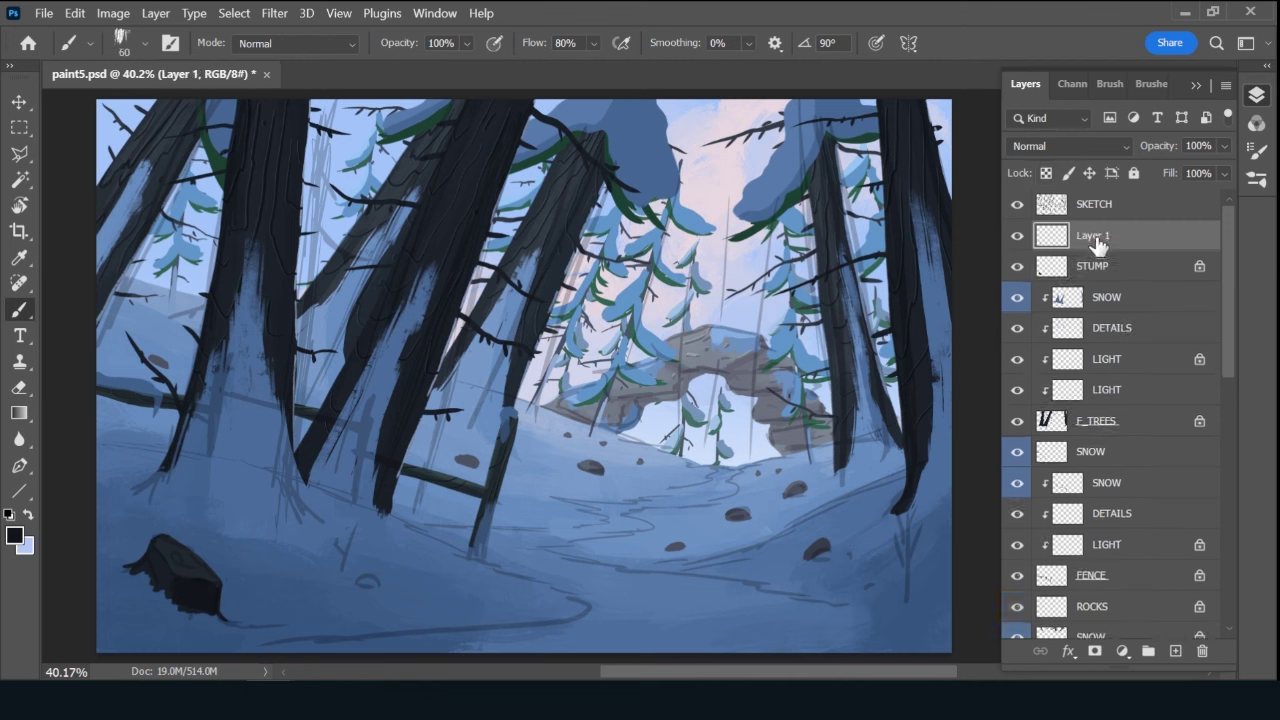
double_click(1093, 236)
text(SNOW)
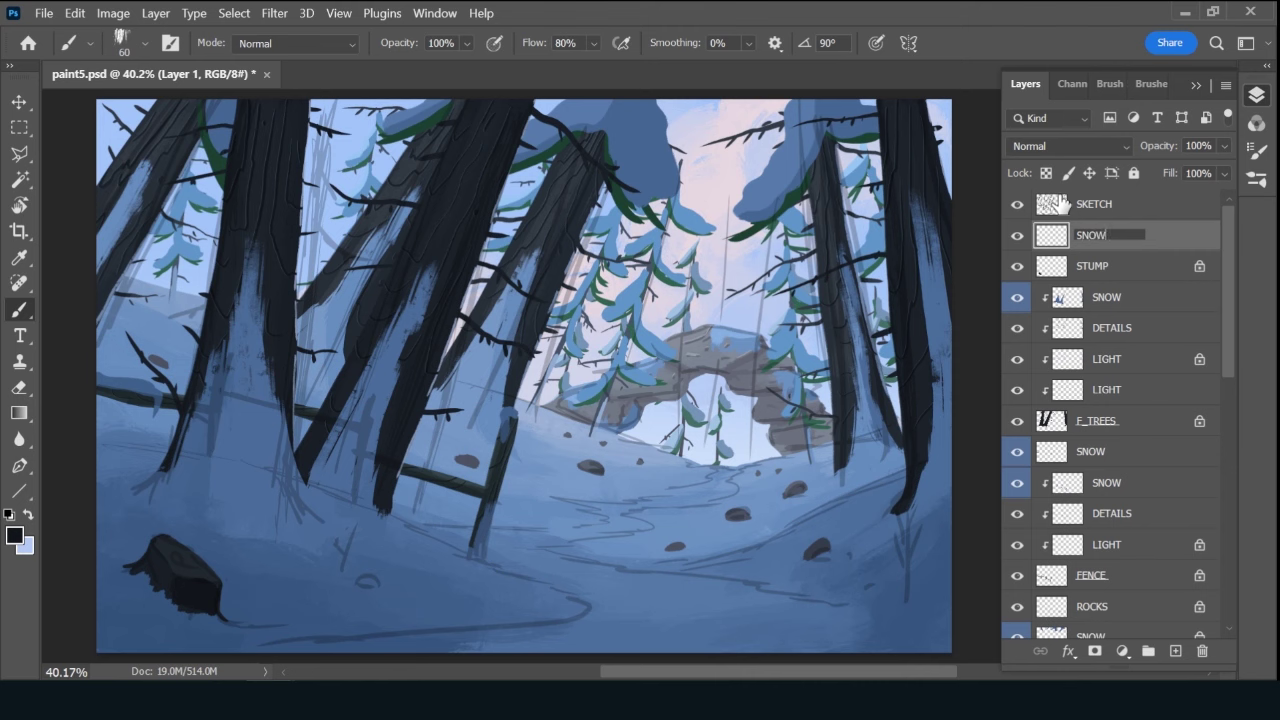
text(_)
text(OVER)
key(Return)
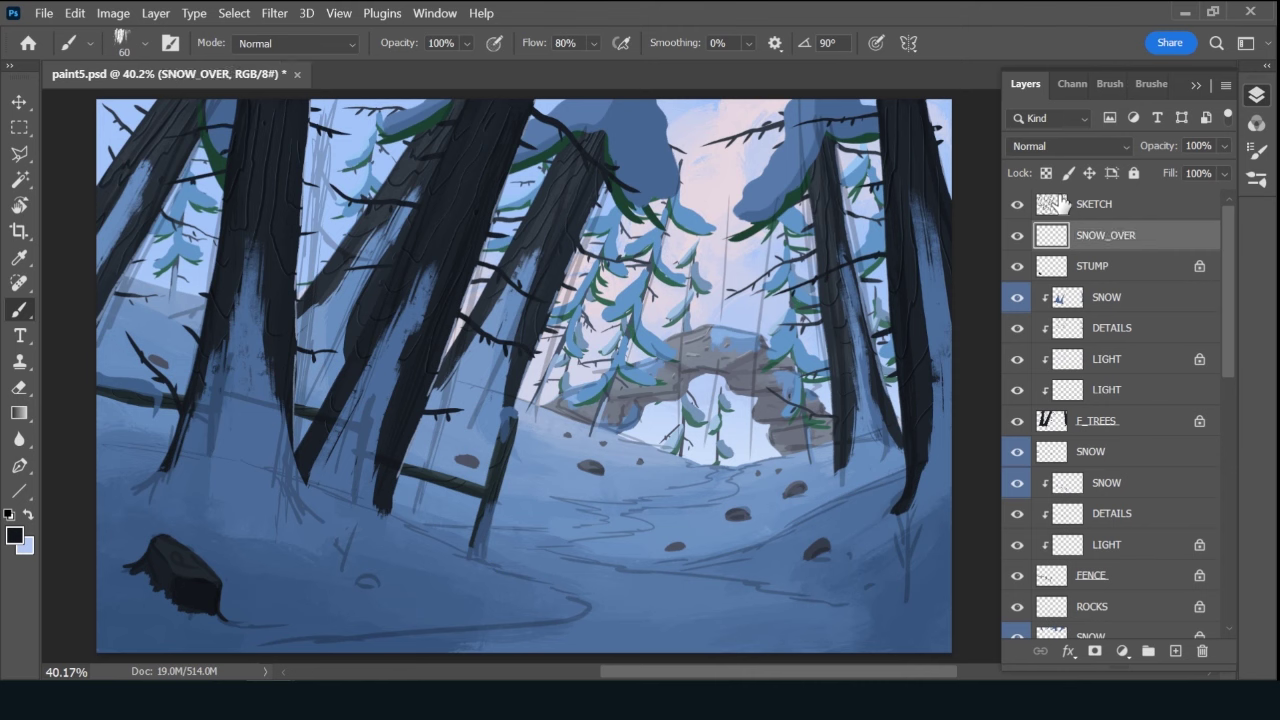
right_click(1045, 212)
right_click(1026, 240)
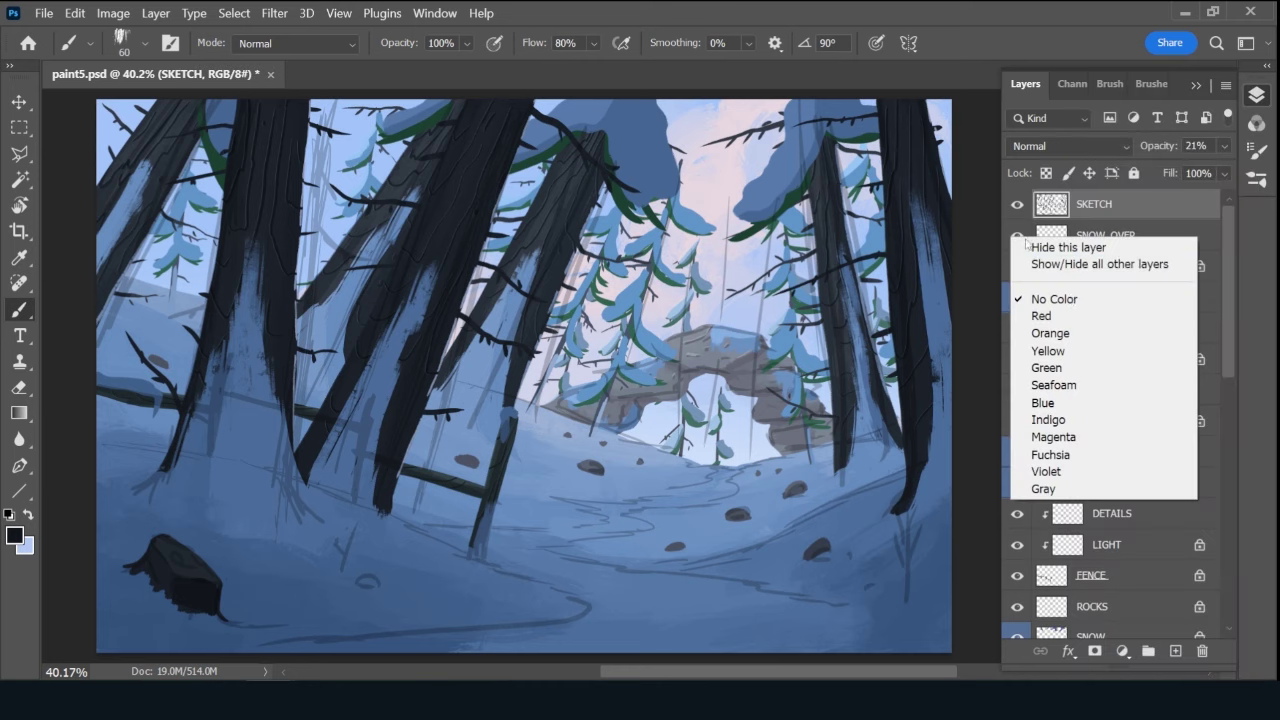
click(1043, 403)
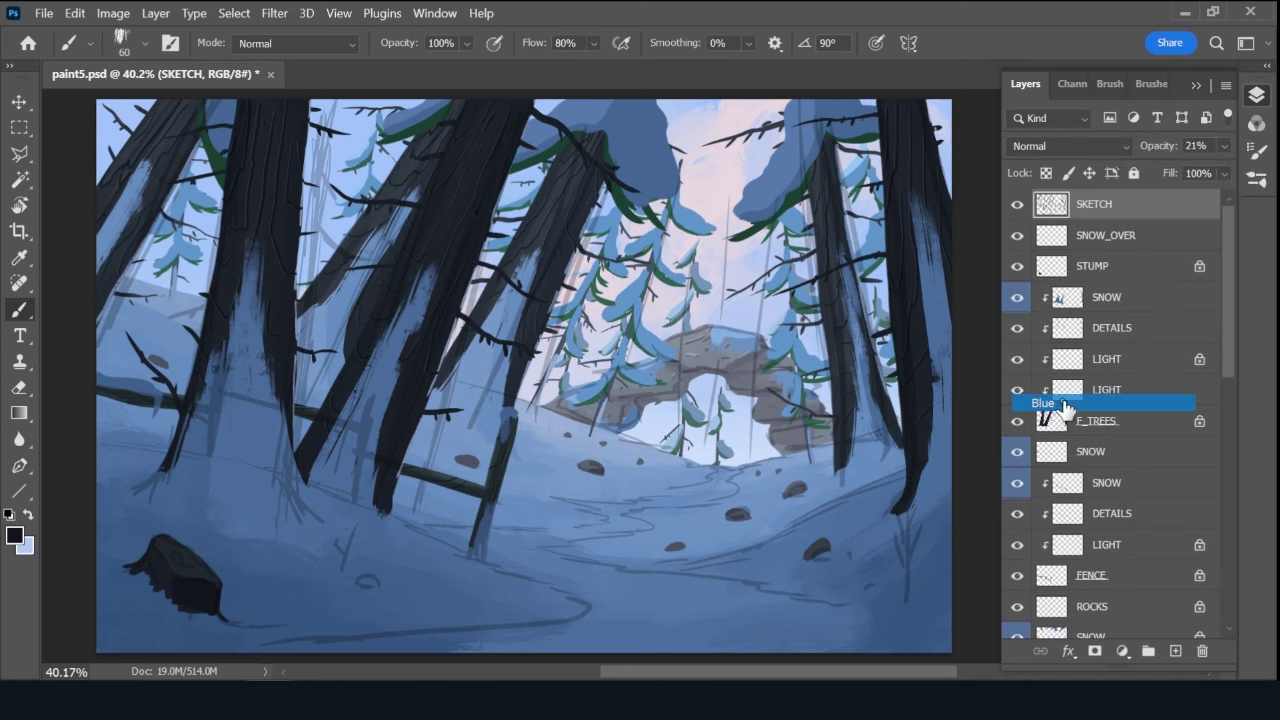
Paint sampled snow blue over the stump's left base and bottom-right tail, then hide SKETCH.
alt+click(132, 597)
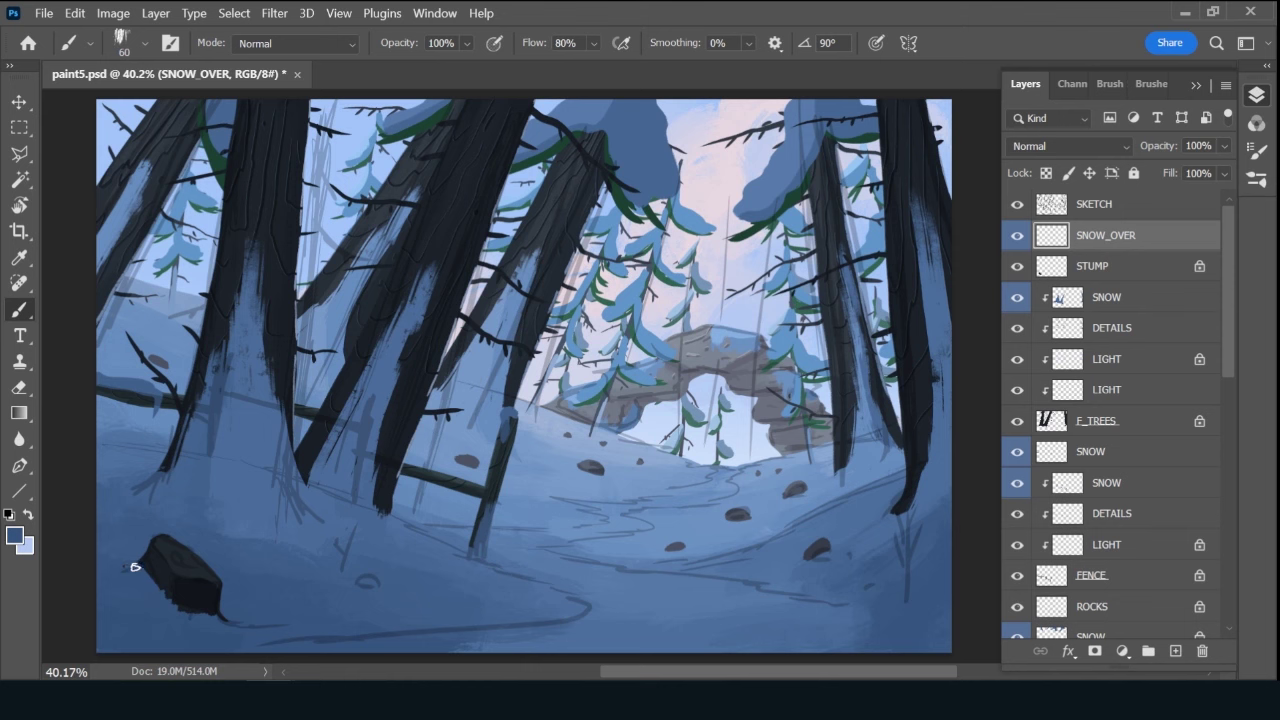
drag(135, 567, 122, 564)
drag(179, 615, 181, 609)
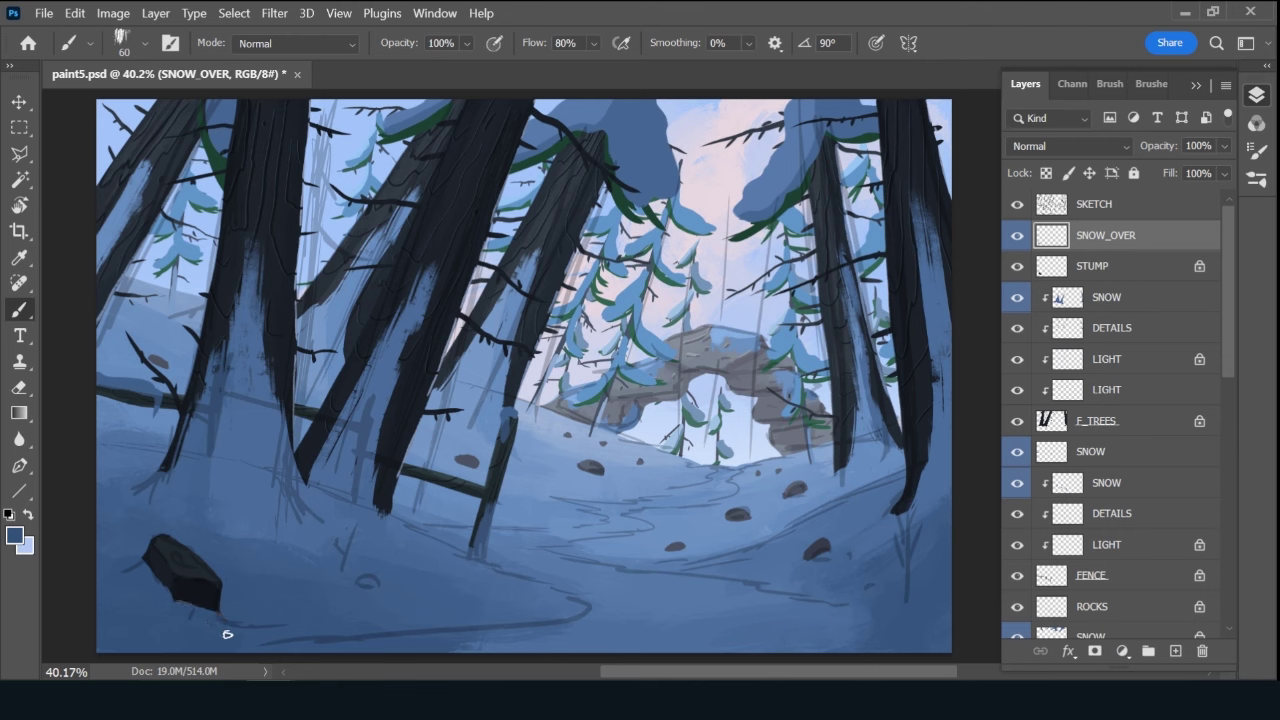
key(bracketright)
key(bracketright)
click(1017, 204)
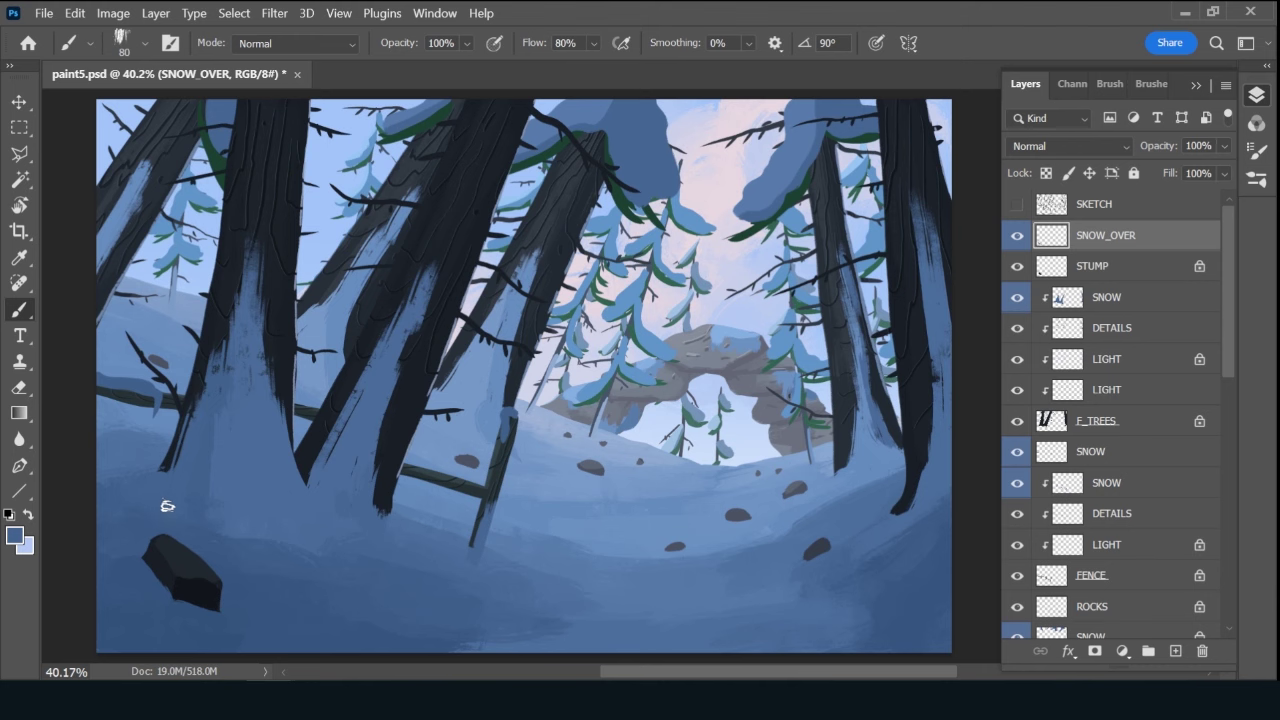
Sample snow tones near the tree bases and rock to build the drifts, then save paint5.psd.
key(alt)
key(bracketleft)
key(bracketleft)
key(alt)
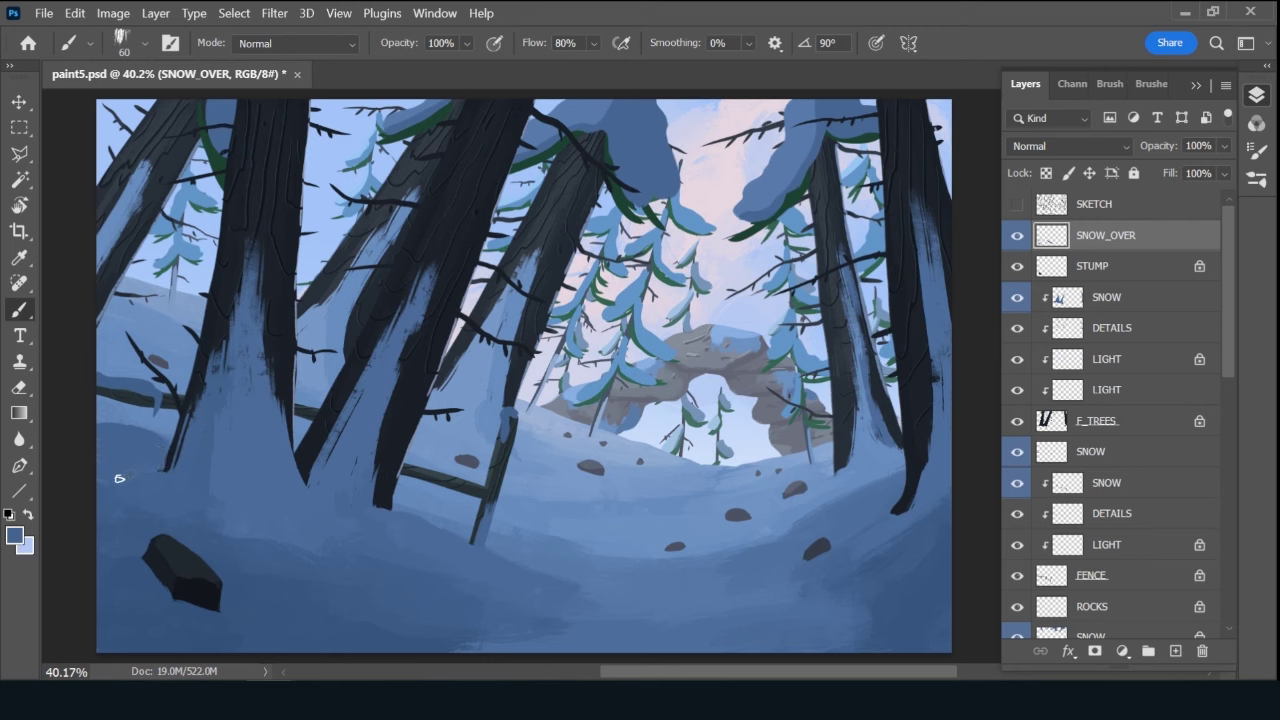
key(alt)
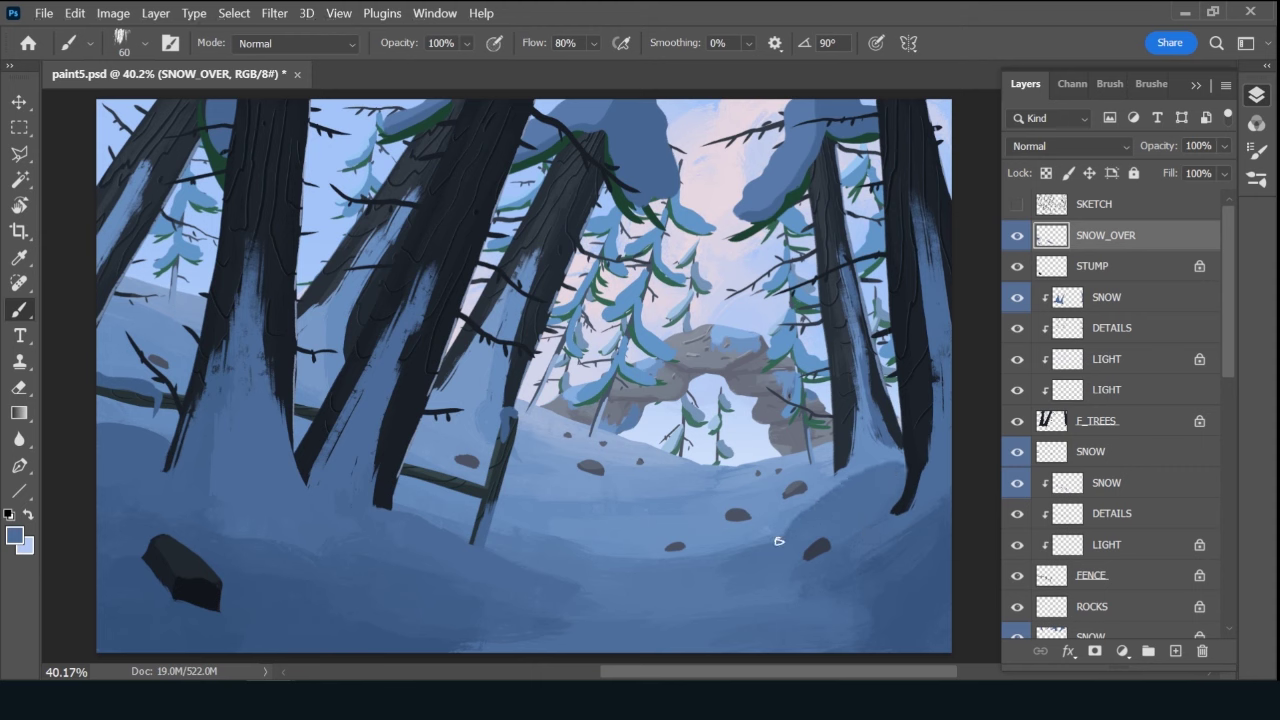
key(alt)
alt+click(826, 561)
key(ctrl+s)
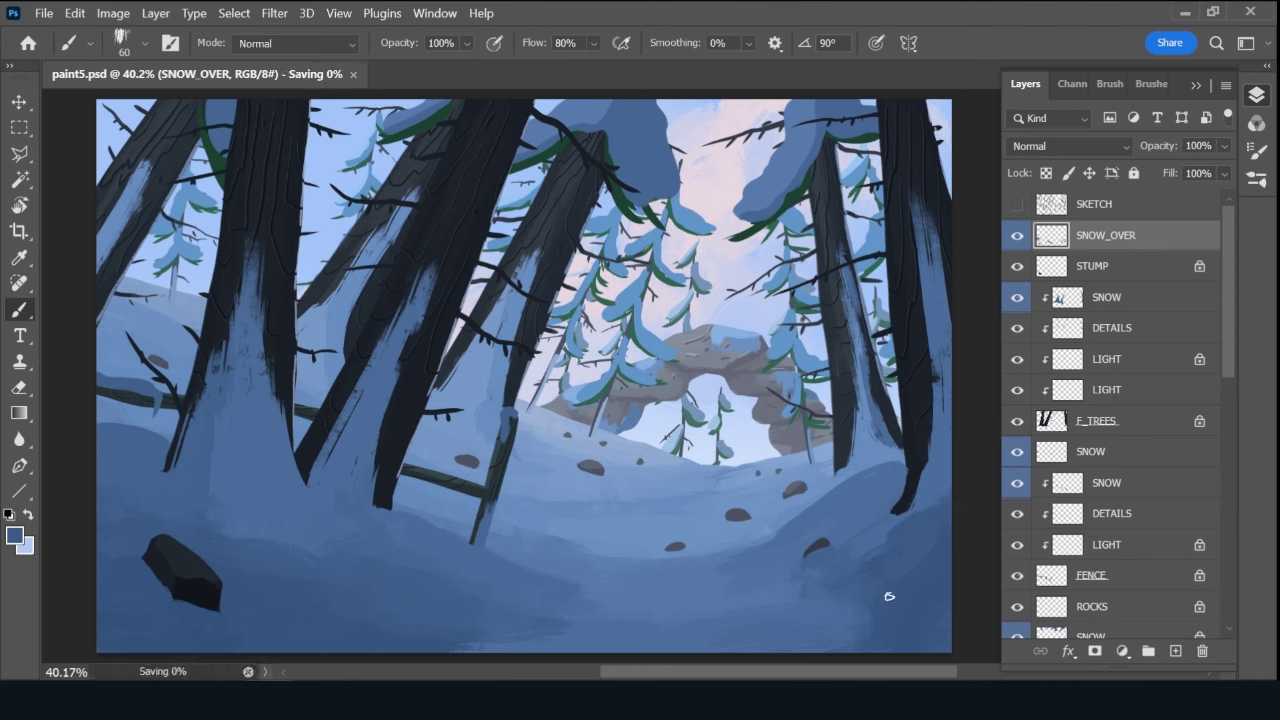
On STUMP, set a 25°-angled textured brush at size 20 and sample near-black from the stump.
click(1122, 268)
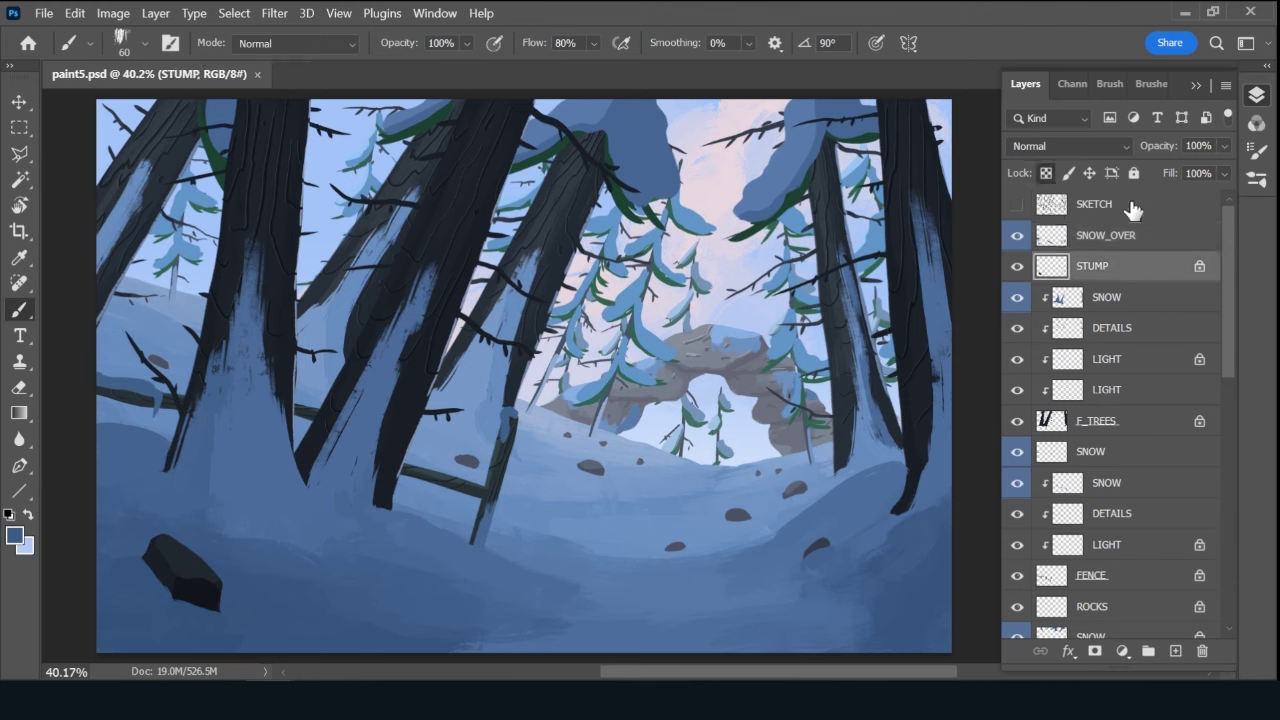
click(1151, 84)
click(1078, 180)
click(1025, 84)
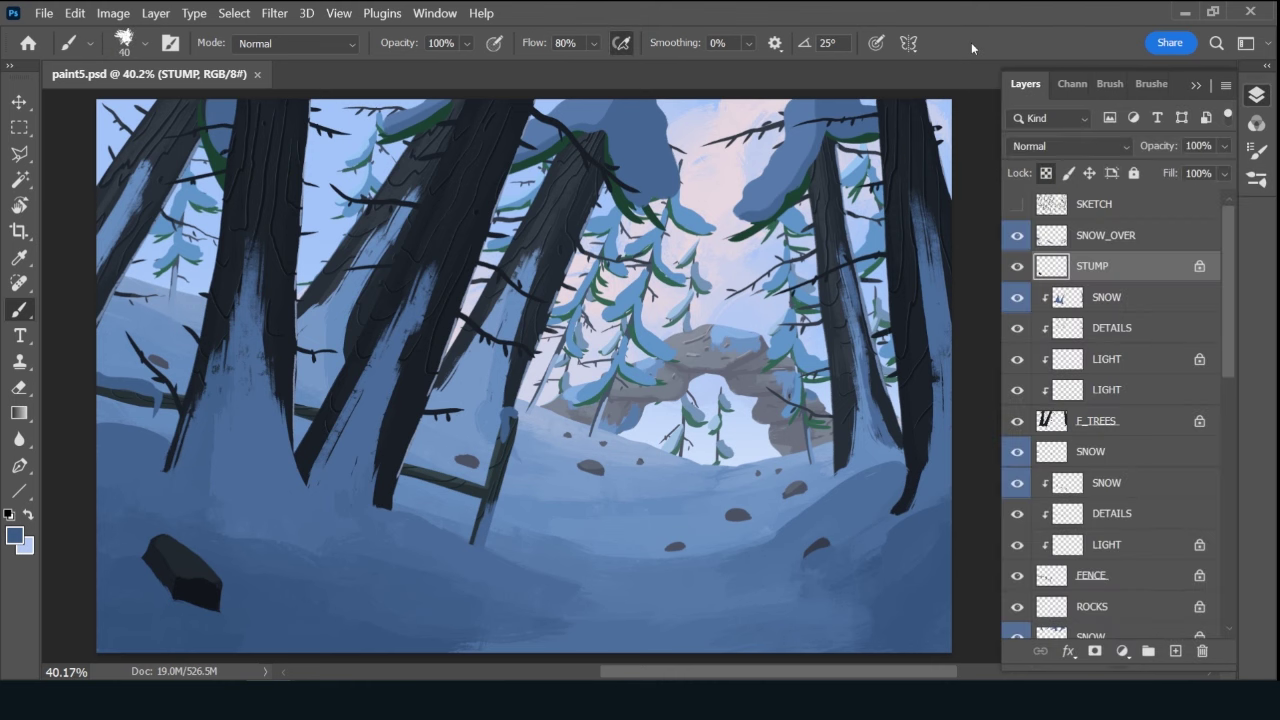
key(bracketleft)
key(bracketleft)
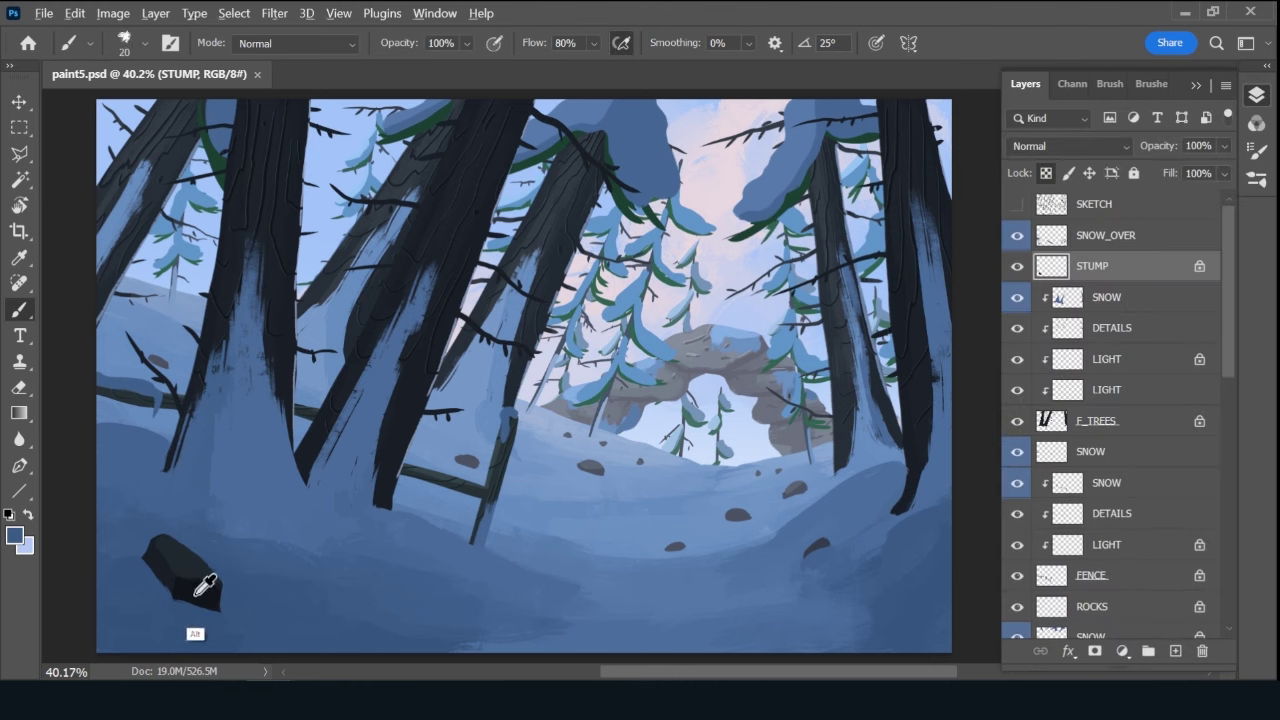
alt+click(194, 576)
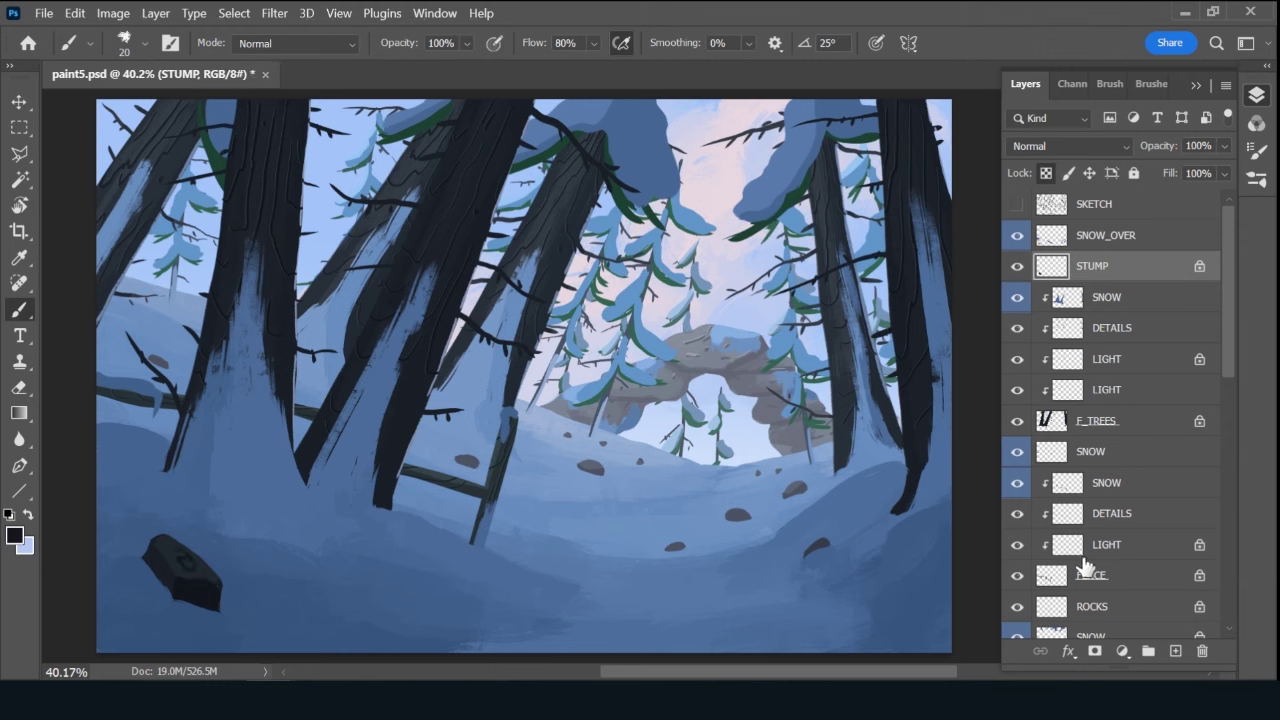
Add a new layer above STUMP and name it STICKS.
click(1176, 651)
double_click(1093, 266)
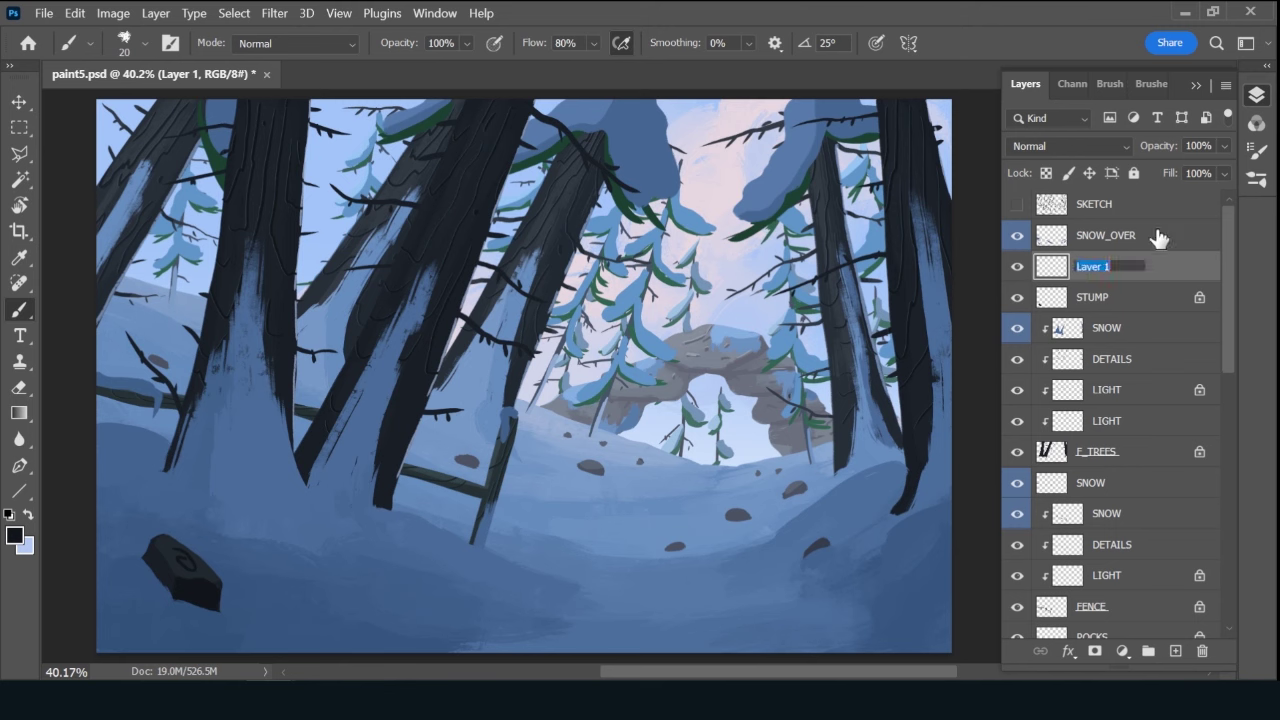
text(ST)
text(ICKS)
Commit the STICKS]]] name and move the layer above SNOW_OVER.
key(Return)
drag(534, 551, 536, 507)
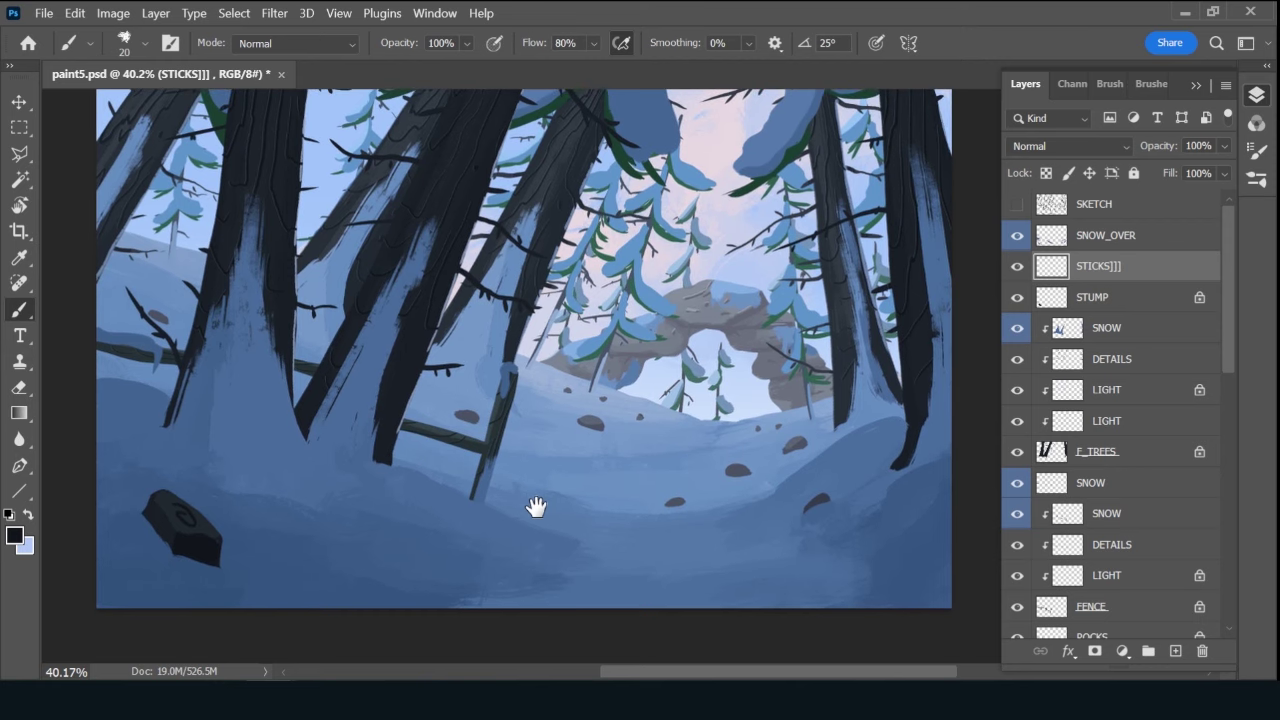
drag(146, 606, 152, 556)
drag(164, 508, 173, 466)
key(ctrl+z)
key(ctrl+z)
mouse_move(1160, 276)
mouse_down()
mouse_move(1168, 242)
mouse_move(1148, 230)
mouse_up()
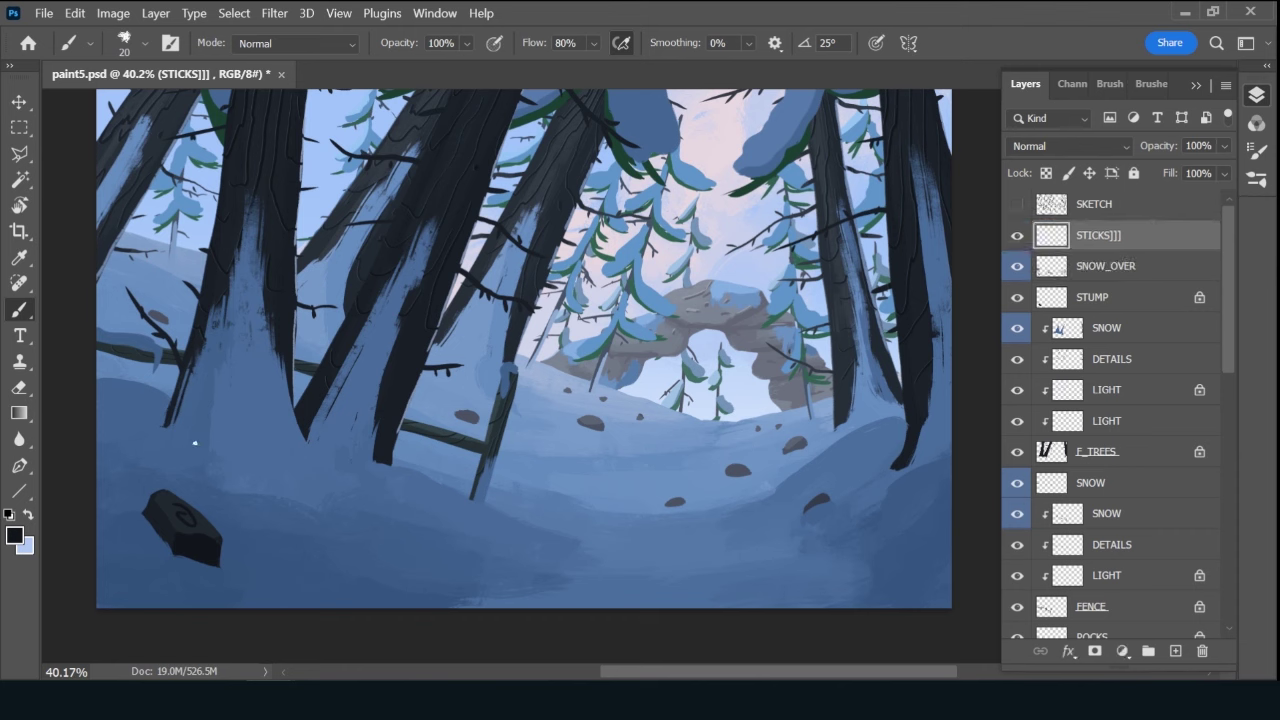
Paint a long stick across the stump, stems either side and a twig to its right.
drag(190, 448, 140, 607)
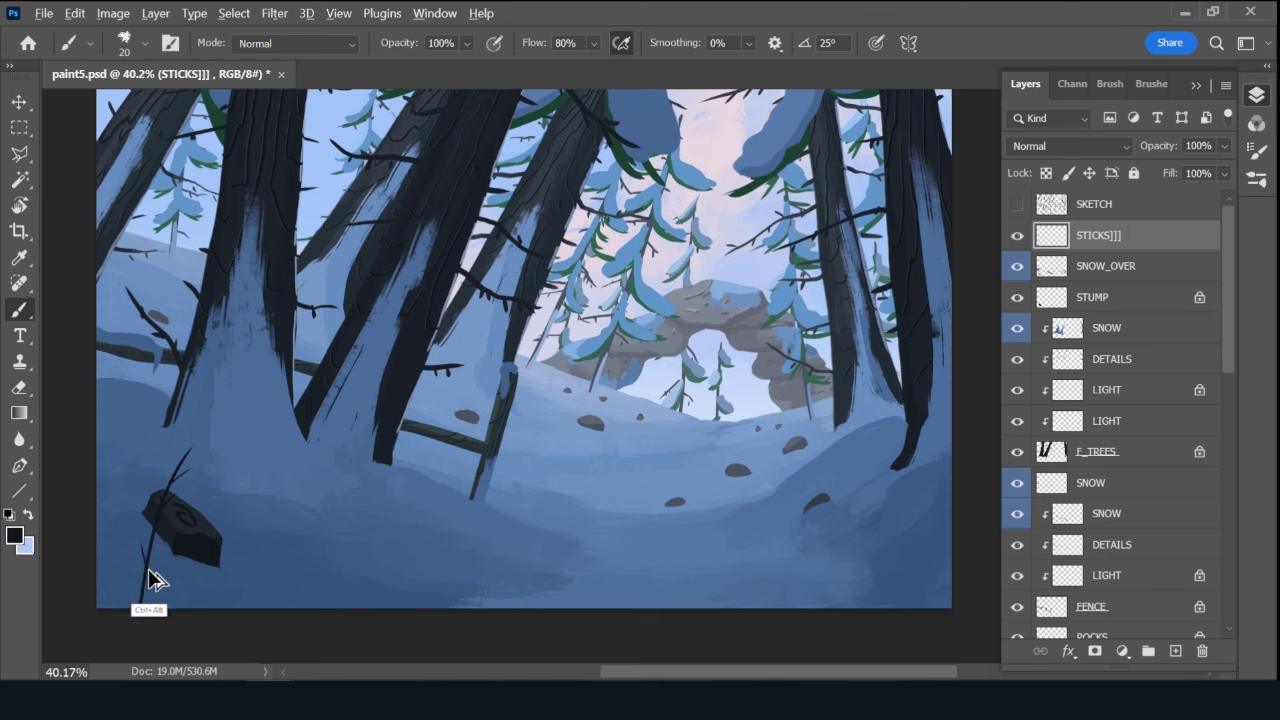
drag(142, 550, 129, 396)
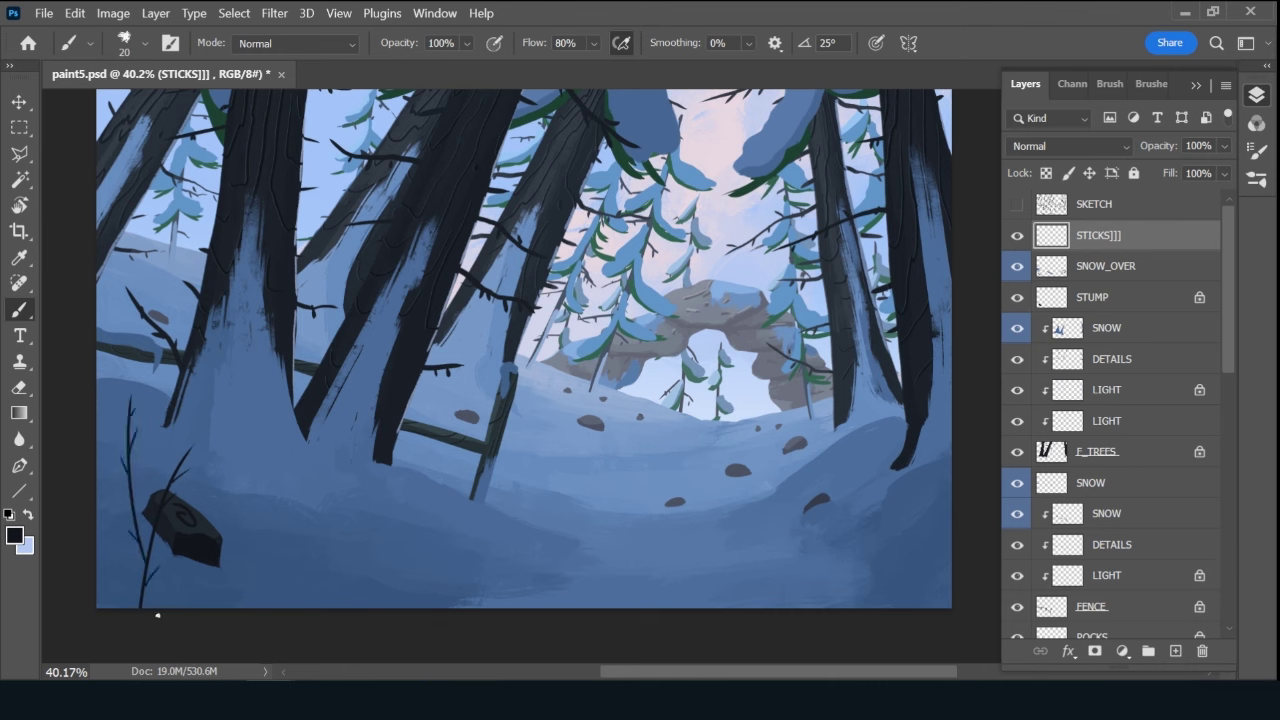
drag(238, 479, 178, 607)
key(bracketright)
drag(286, 447, 275, 506)
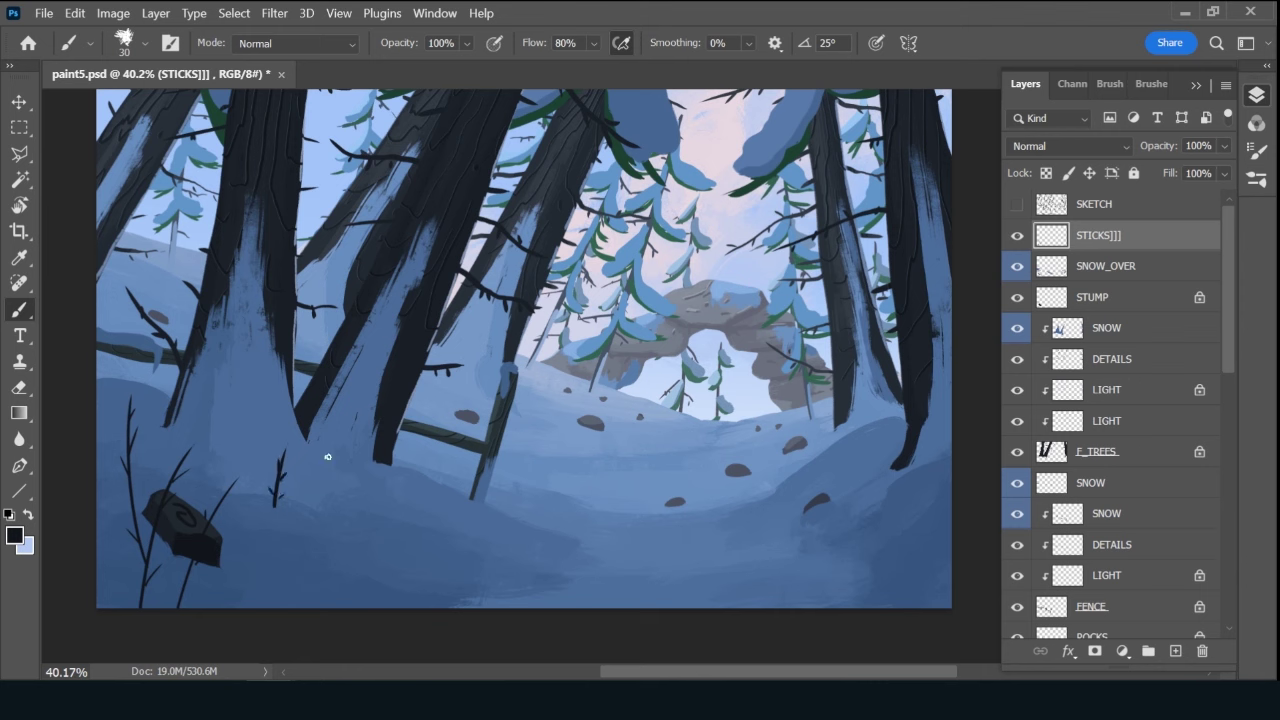
Paint short dark twigs in the middle snow and at the leaning post's base.
alt+click(416, 350)
drag(421, 479, 421, 474)
drag(476, 508, 493, 483)
key(bracketleft)
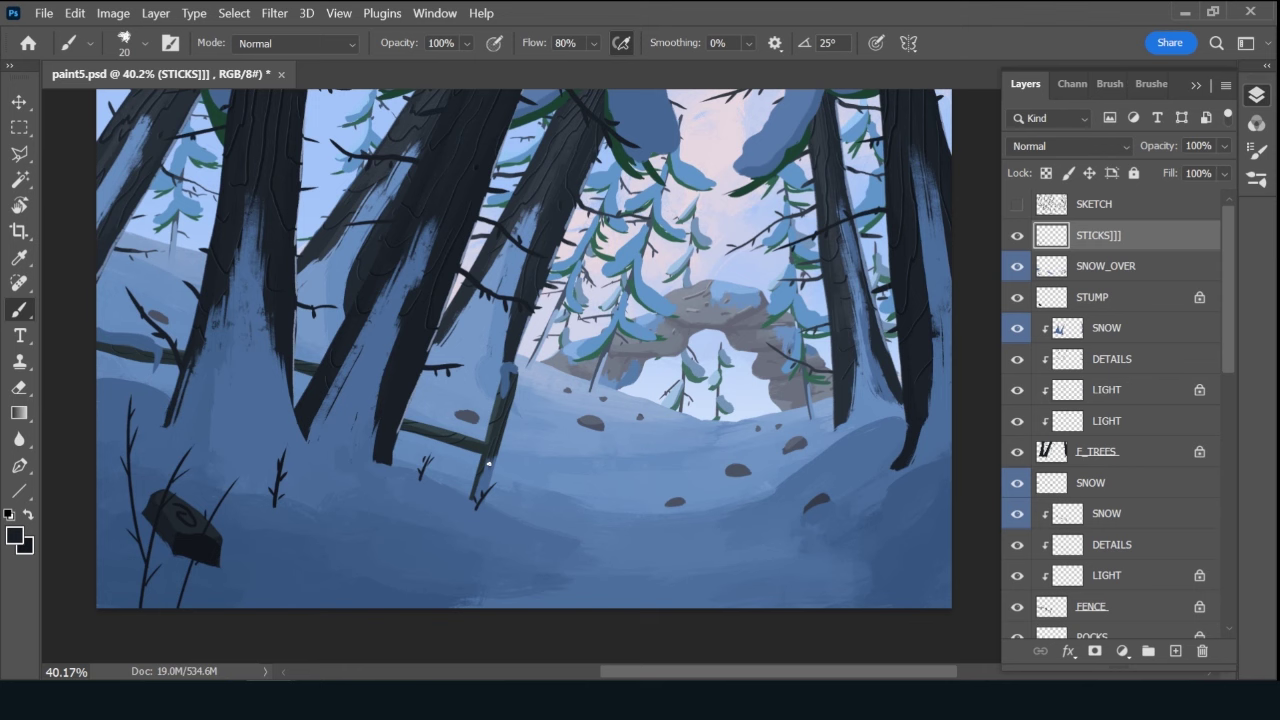
key(alt)
key(bracketright)
Paint tall branched stalks at the lower right, then shrink the brush to 15 and sample a dark tree colour.
drag(900, 607, 856, 456)
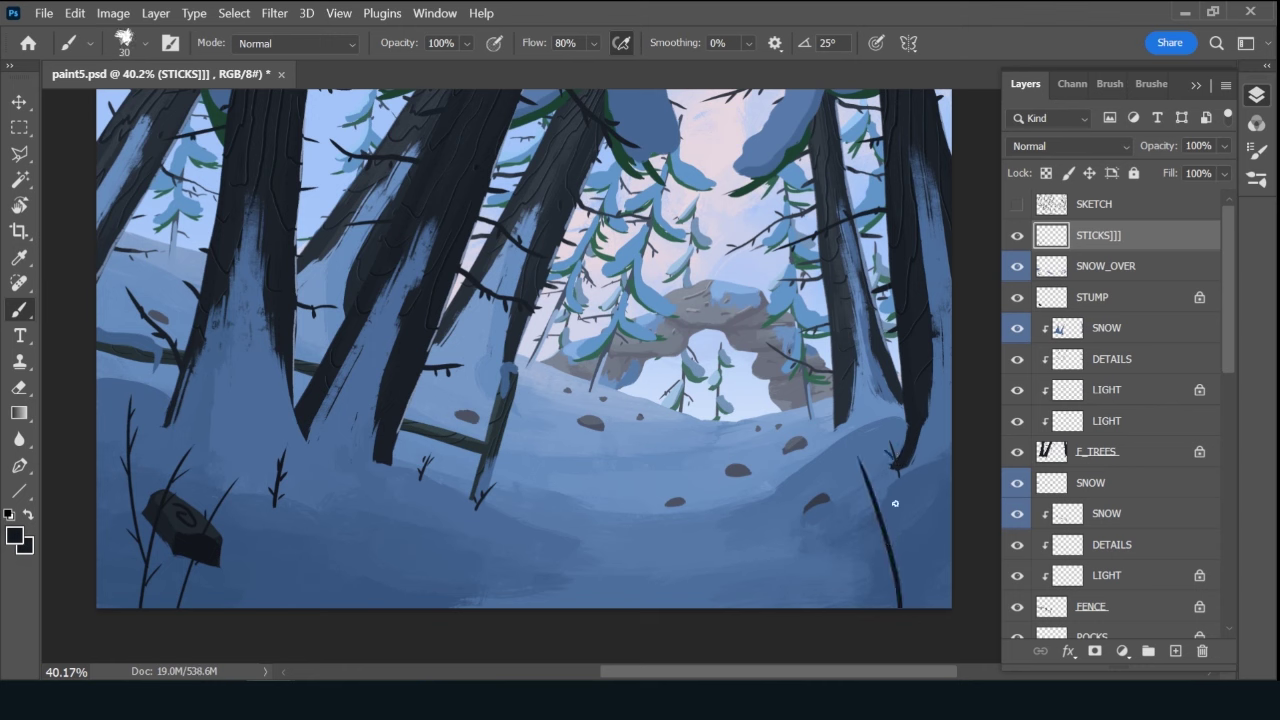
drag(895, 503, 886, 557)
drag(886, 478, 870, 506)
mouse_move(953, 467)
mouse_down()
mouse_move(923, 605)
mouse_move(946, 548)
mouse_move(928, 508)
mouse_up()
key(bracketleft)
key(bracketleft)
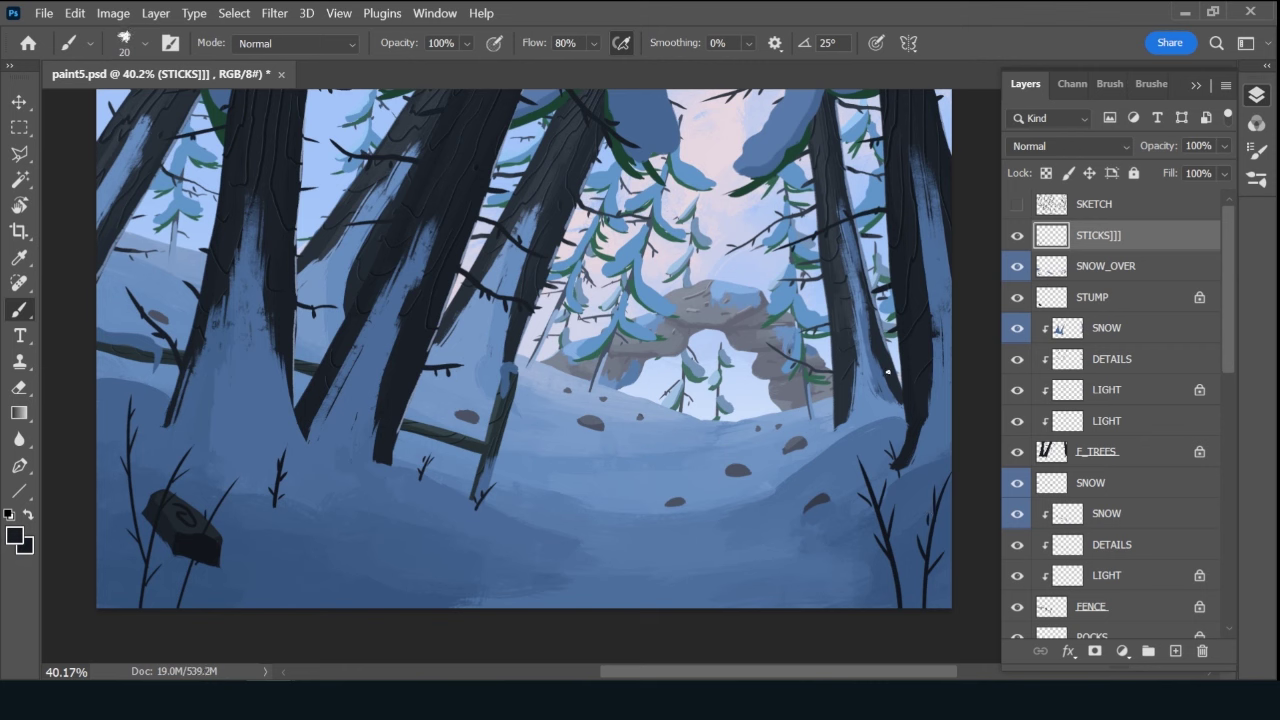
key(bracketleft)
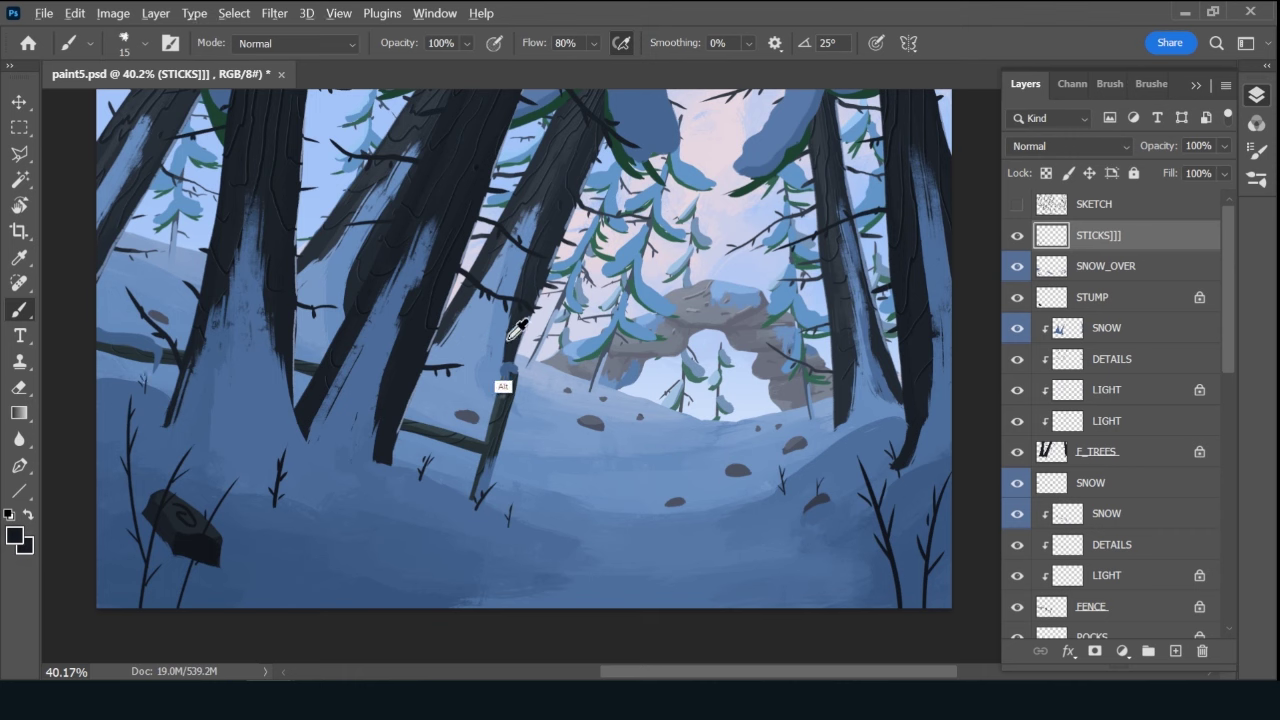
alt+click(540, 275)
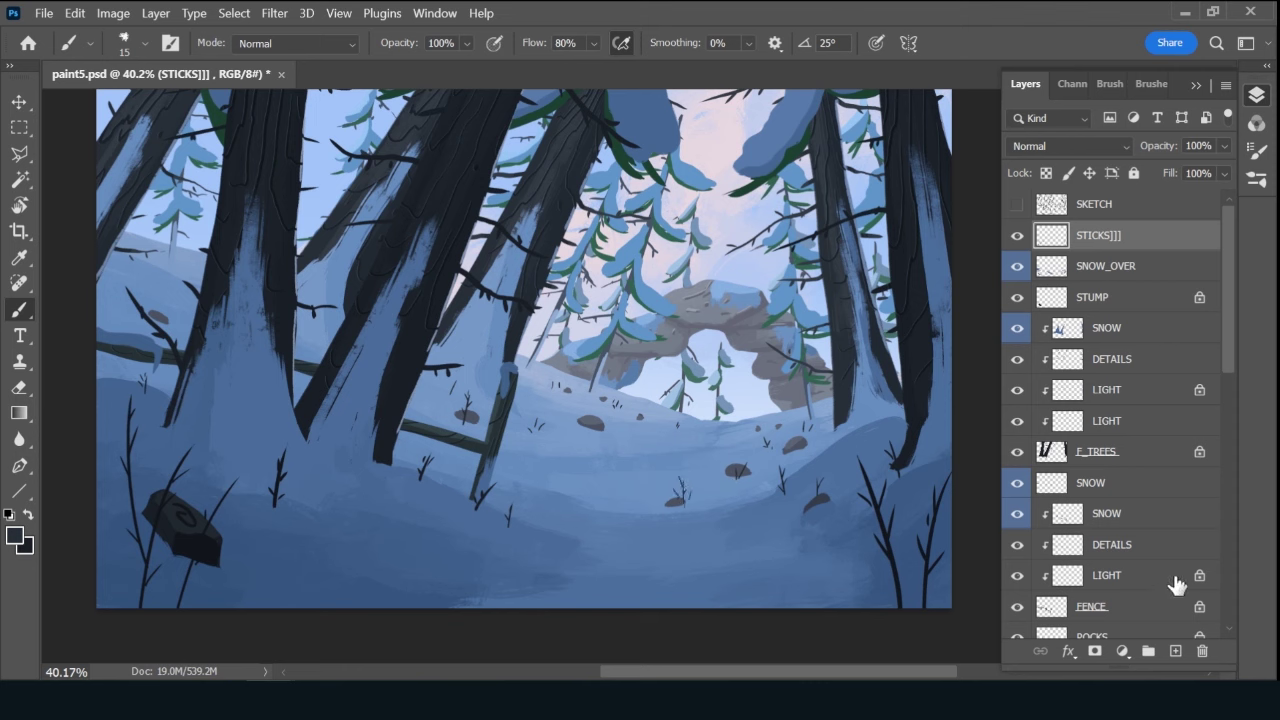
Add a new layer named ROAD and make the SKETCH layer visible.
click(1175, 651)
double_click(1100, 236)
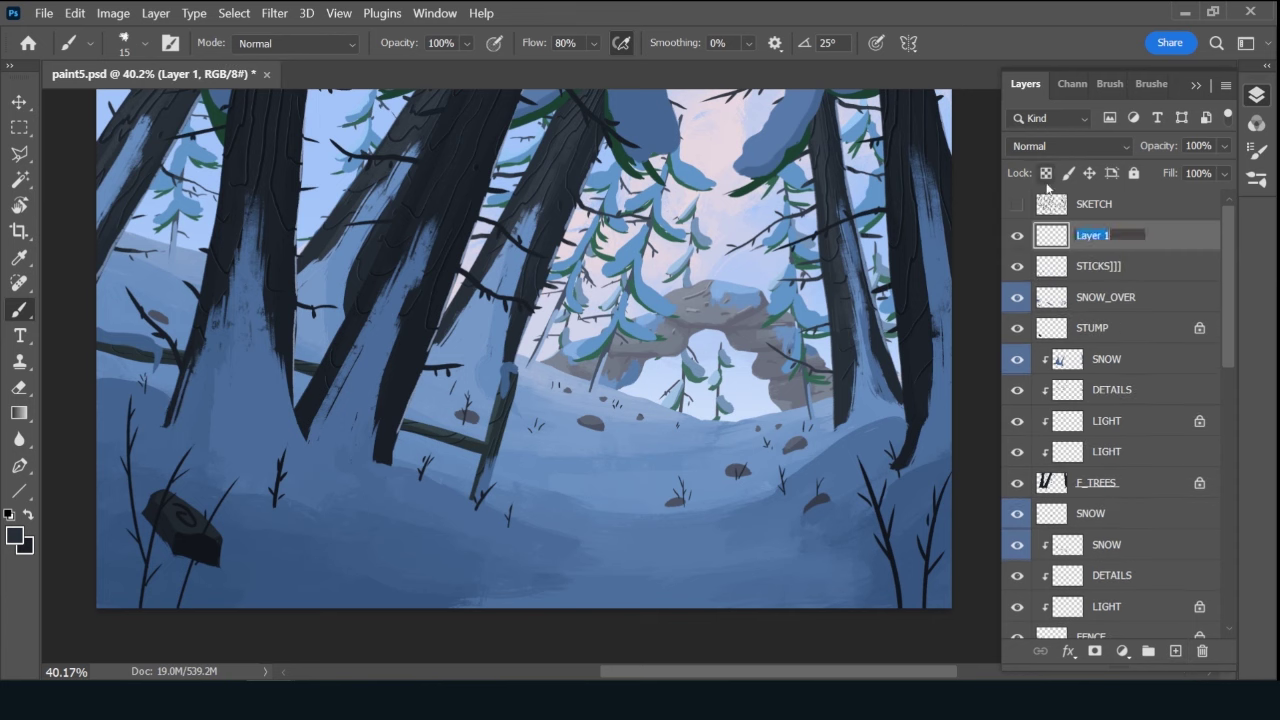
text(ROAD)
key(Return)
key(bracketright)
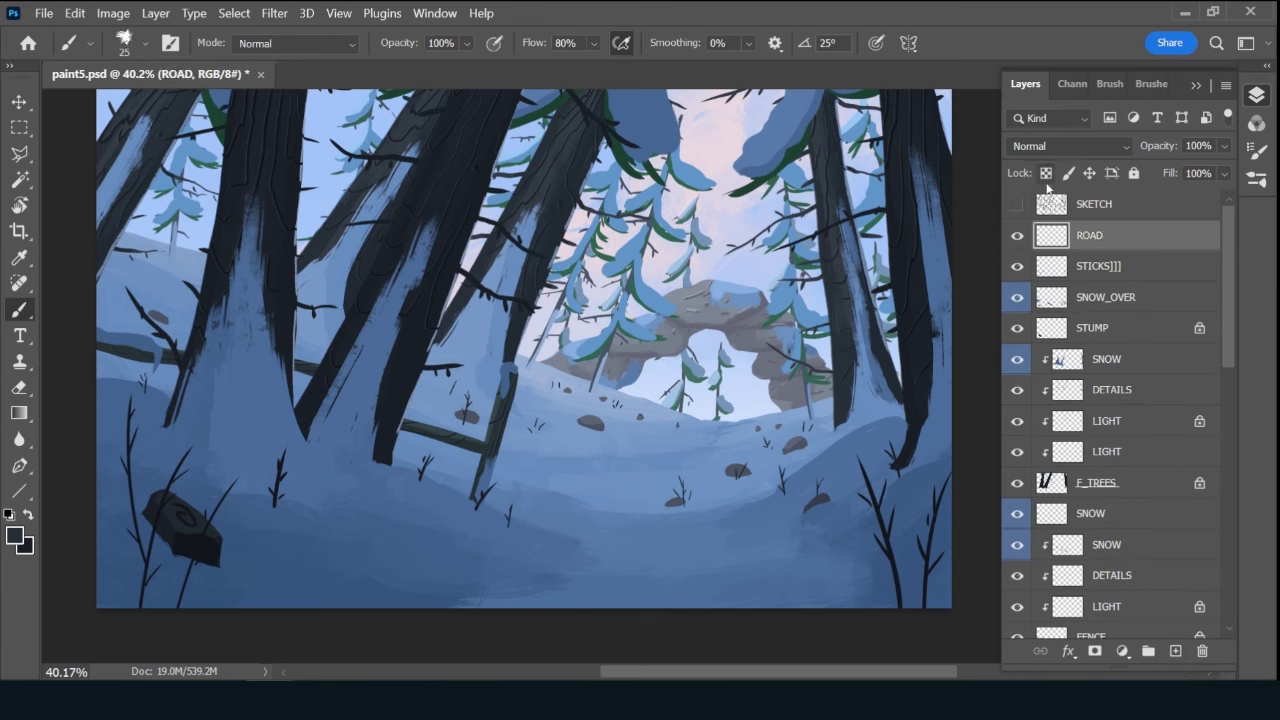
click(1017, 204)
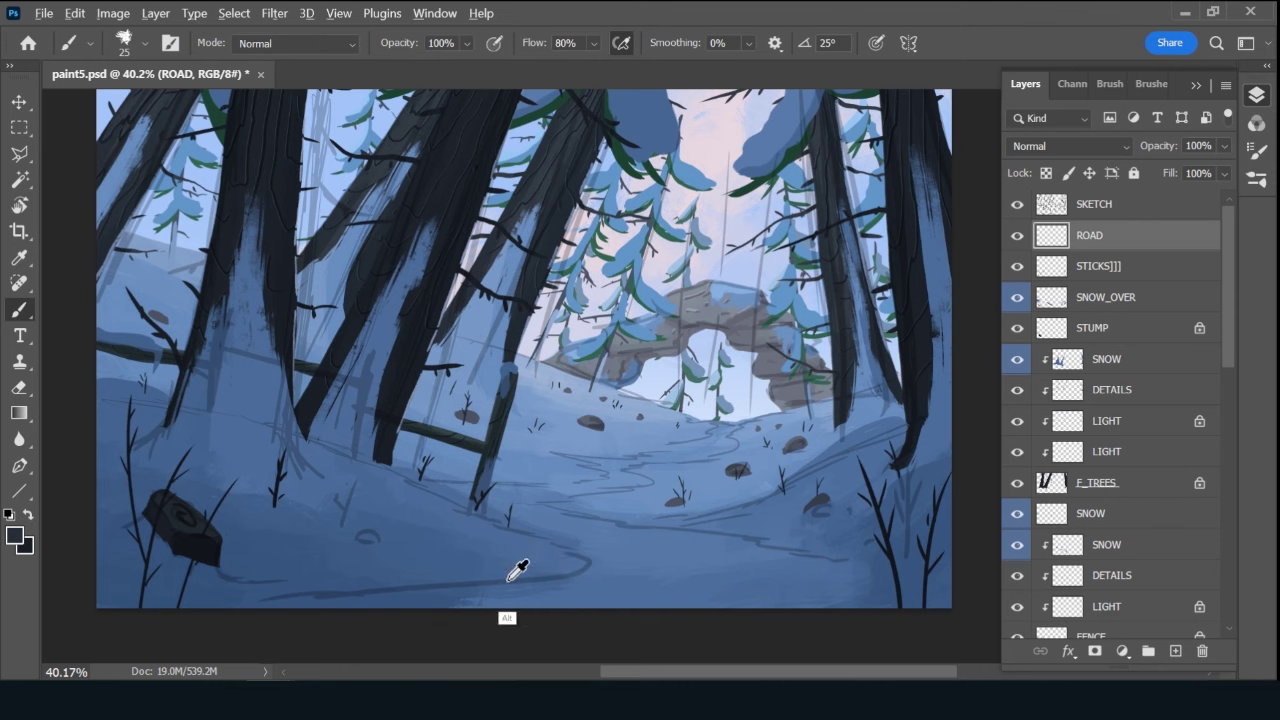
Paint sampled snow-blue strokes along the road's bottom edge, then move ROAD below STICKS]]].
alt+click(209, 588)
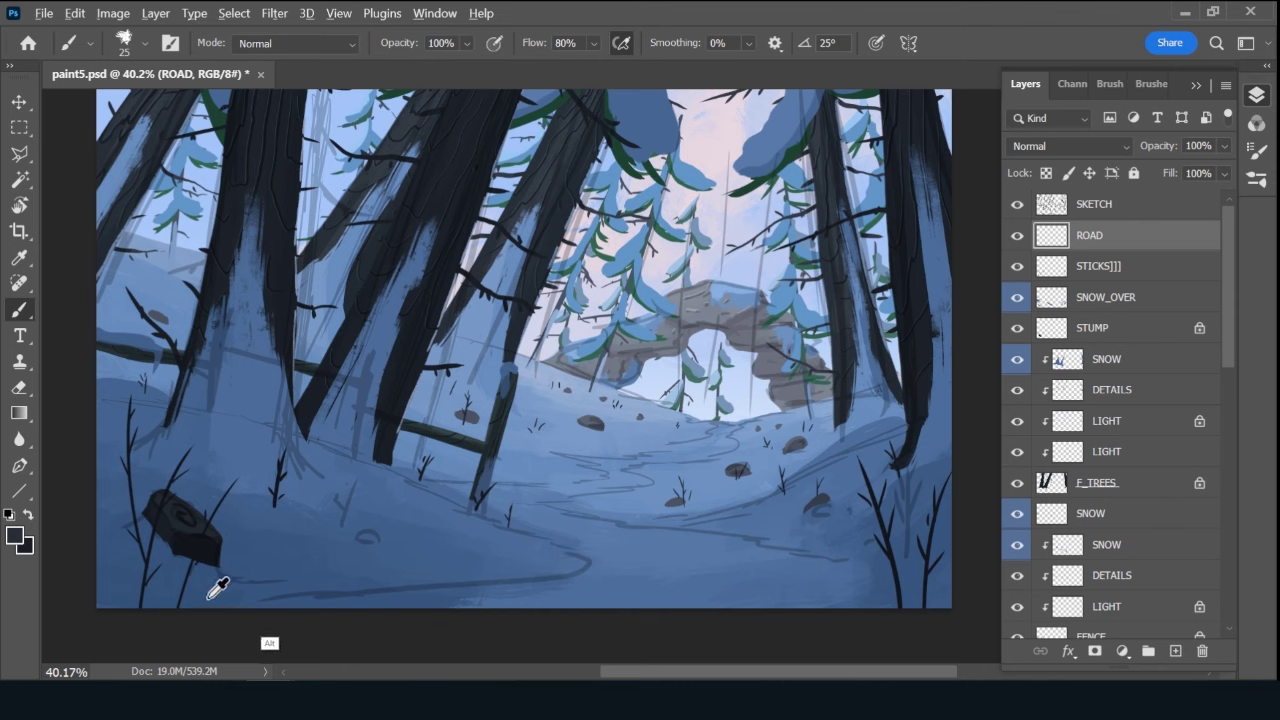
key(bracketright)
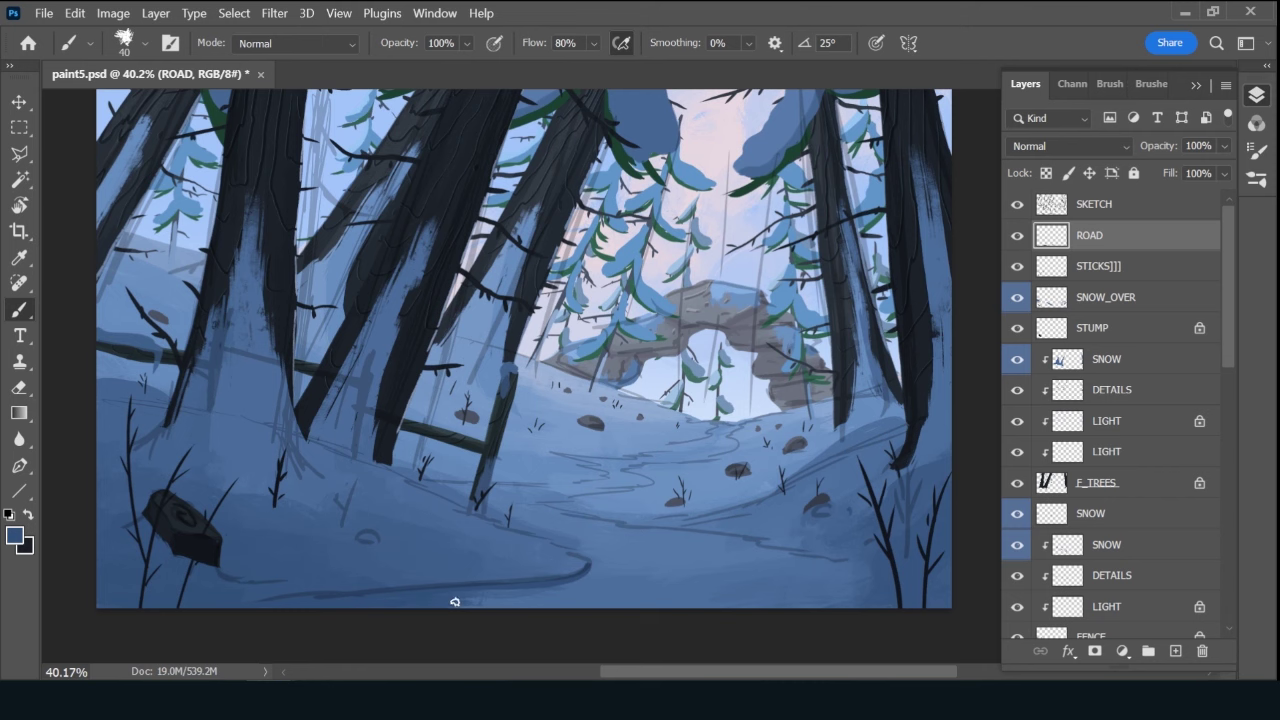
mouse_move(455, 601)
mouse_down()
mouse_move(406, 597)
mouse_move(566, 586)
mouse_move(550, 596)
mouse_move(571, 600)
mouse_move(557, 603)
mouse_up()
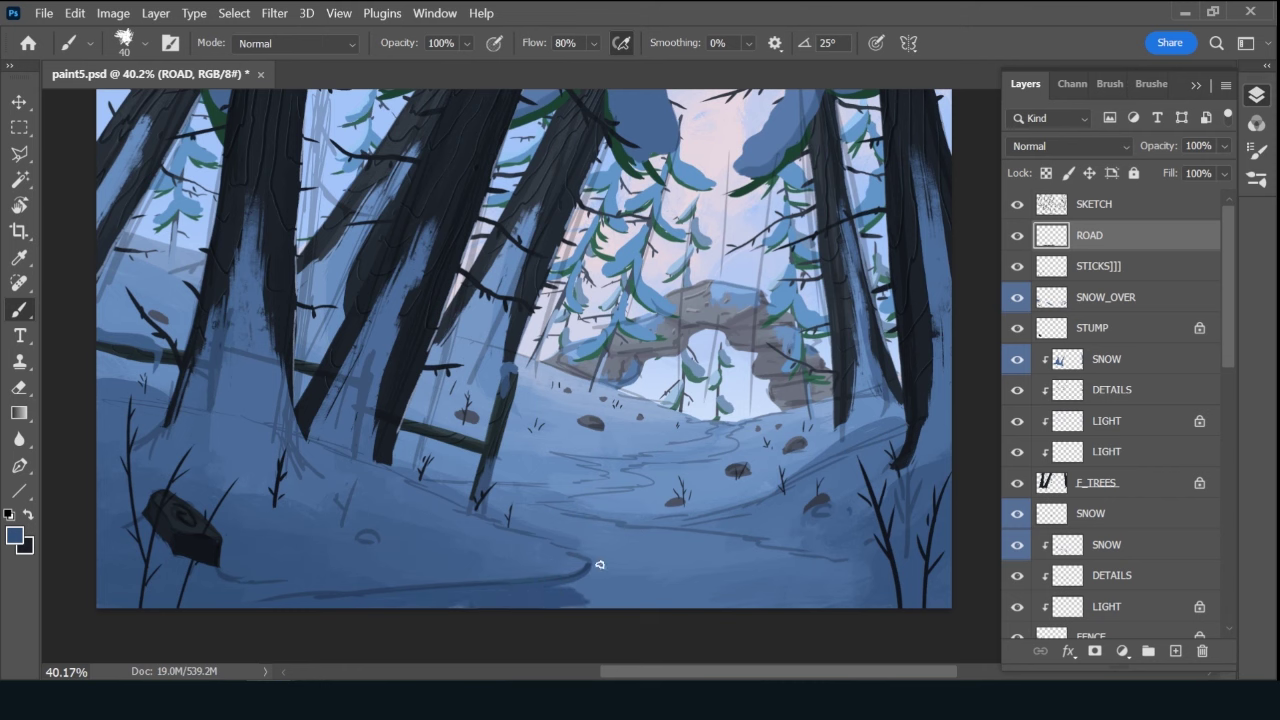
key(bracketright)
mouse_move(593, 572)
mouse_down()
mouse_move(566, 591)
mouse_move(497, 594)
mouse_move(771, 600)
mouse_up()
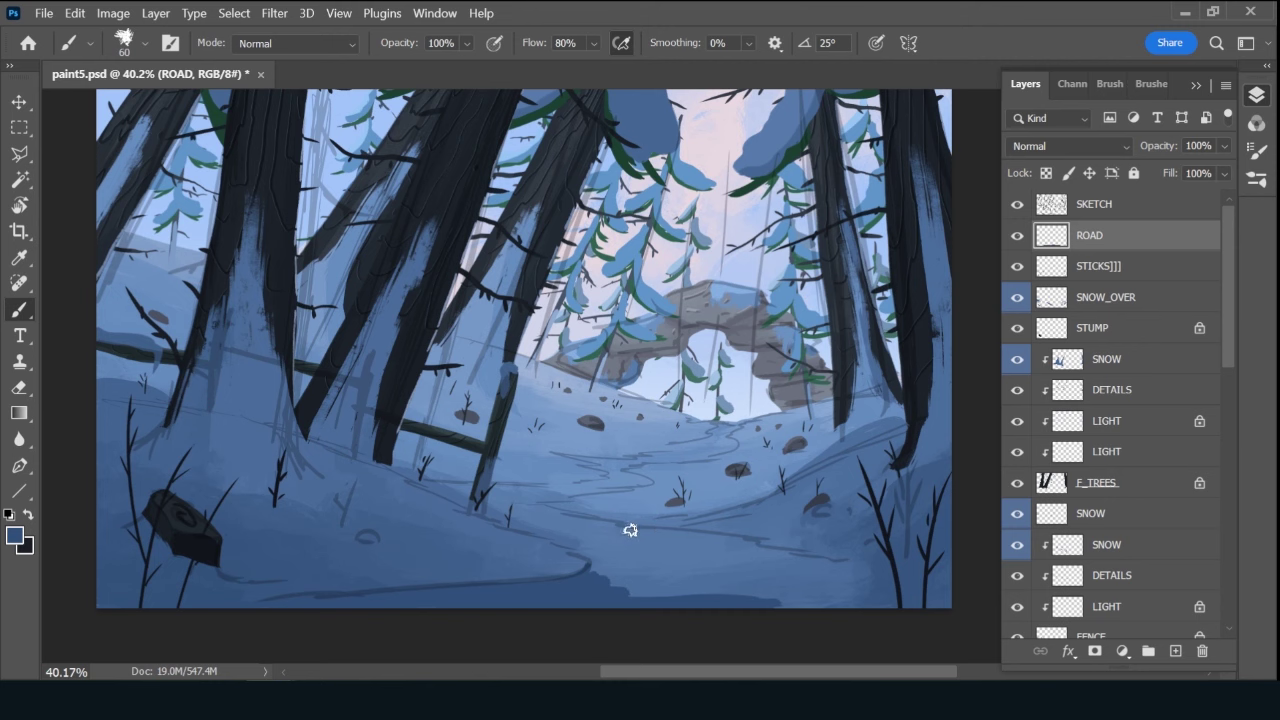
mouse_move(617, 524)
mouse_down()
mouse_move(743, 531)
mouse_move(950, 606)
mouse_up()
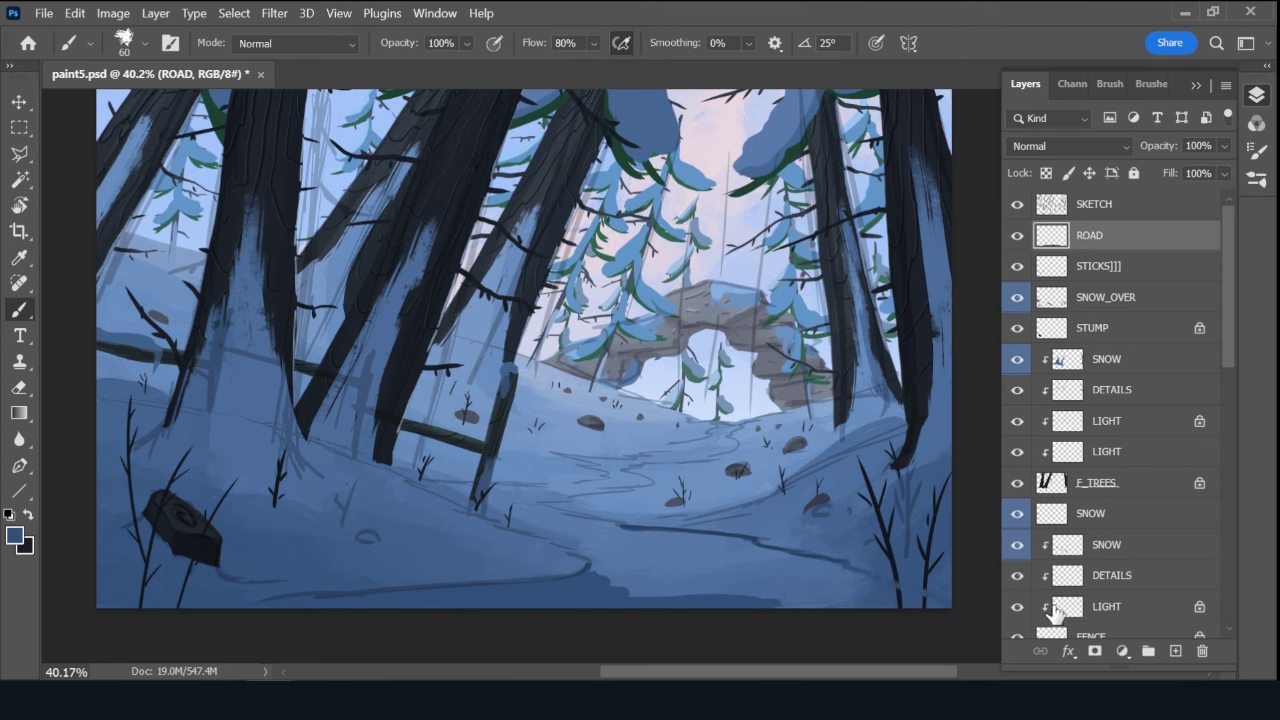
drag(1171, 246, 1171, 283)
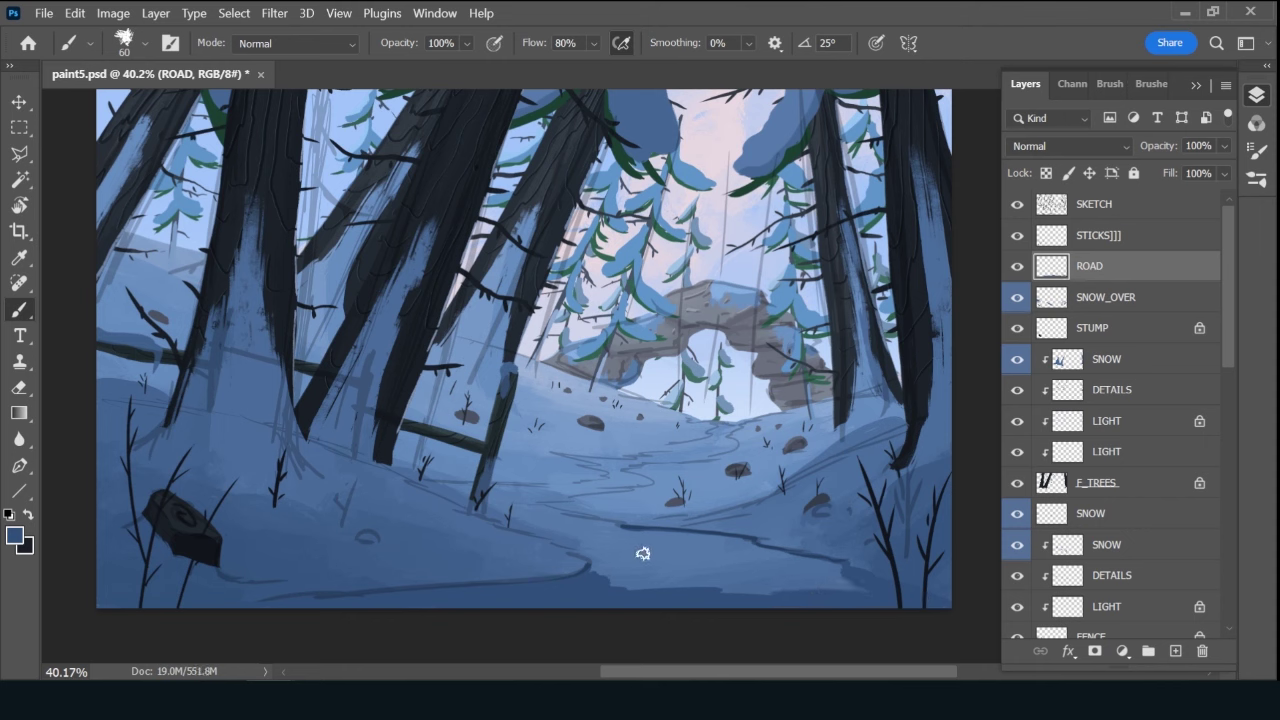
Fill the foreground road surface with dark blue using a large brush.
mouse_move(634, 546)
mouse_down()
mouse_move(668, 536)
mouse_move(623, 531)
mouse_move(737, 534)
mouse_move(846, 566)
mouse_move(854, 581)
mouse_up()
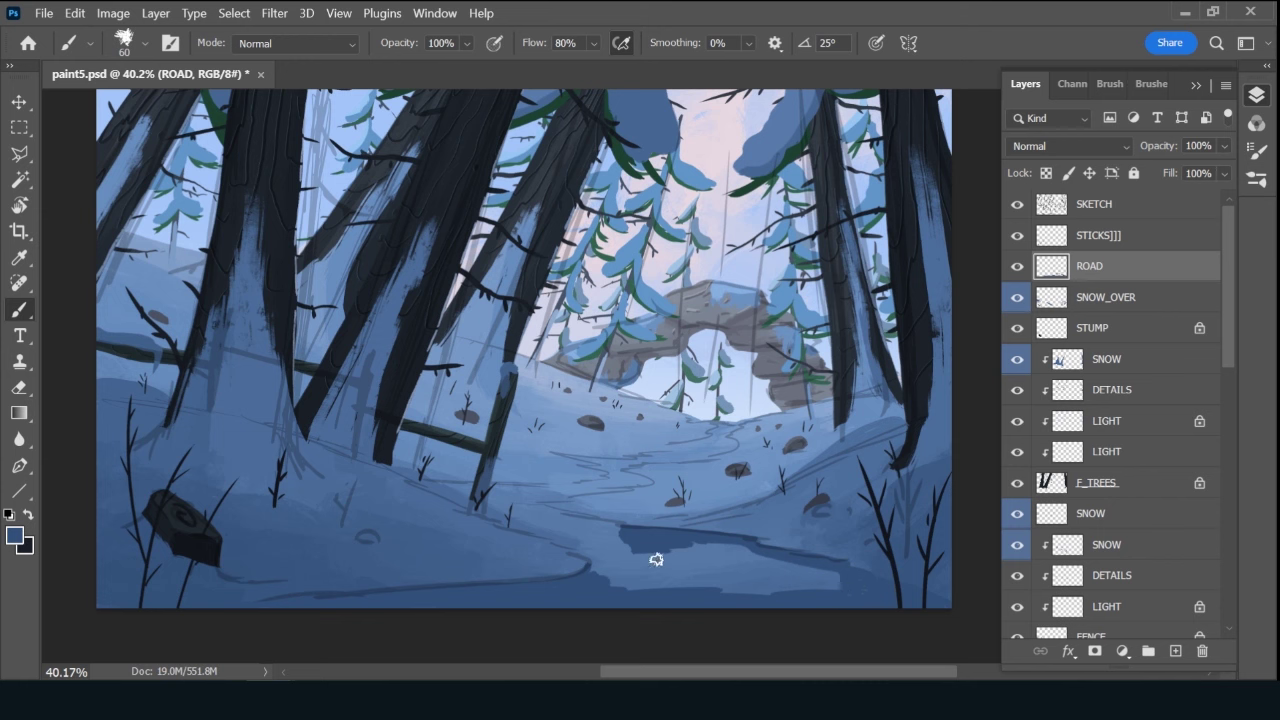
key(bracketright)
key(bracketright)
key(bracketright)
mouse_move(647, 548)
mouse_down()
mouse_move(700, 580)
mouse_move(625, 580)
mouse_up()
mouse_move(716, 583)
mouse_down()
mouse_move(709, 566)
mouse_move(754, 563)
mouse_move(720, 546)
mouse_move(835, 574)
mouse_up()
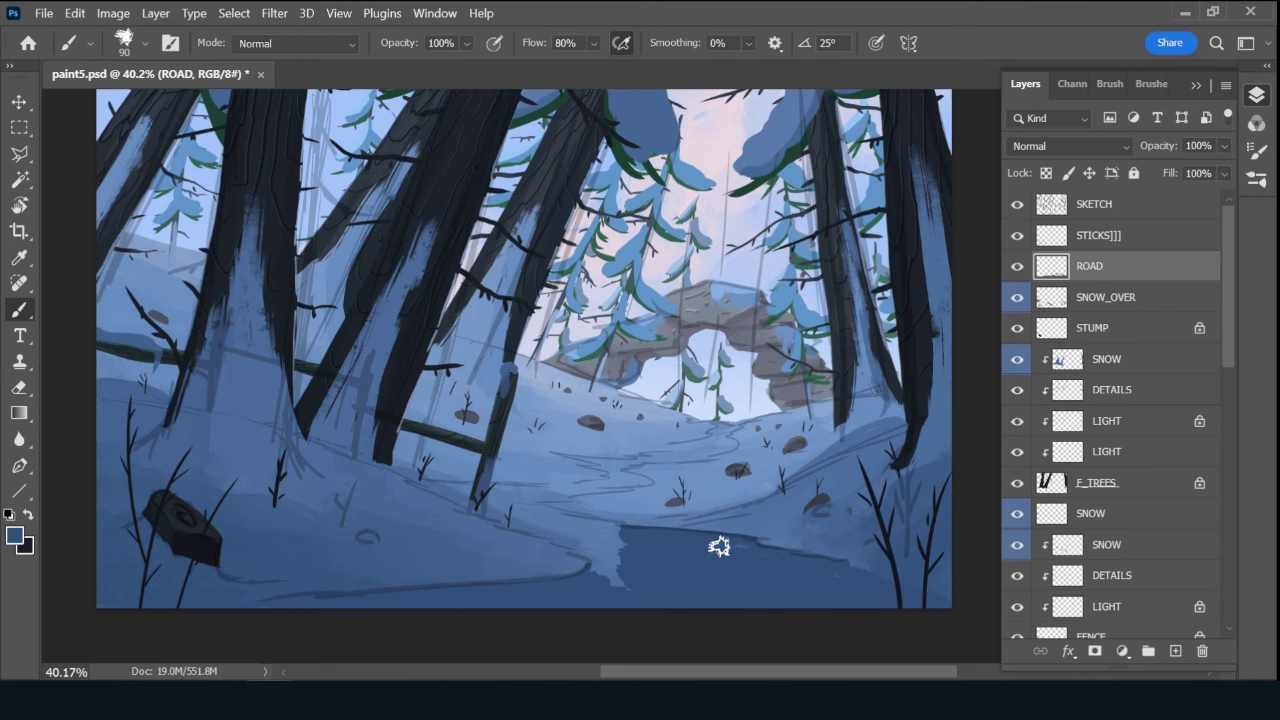
Paint the road's dark edge lines with a smaller brush.
key(bracketleft)
key(bracketleft)
key(bracketleft)
key(bracketleft)
drag(556, 508, 627, 526)
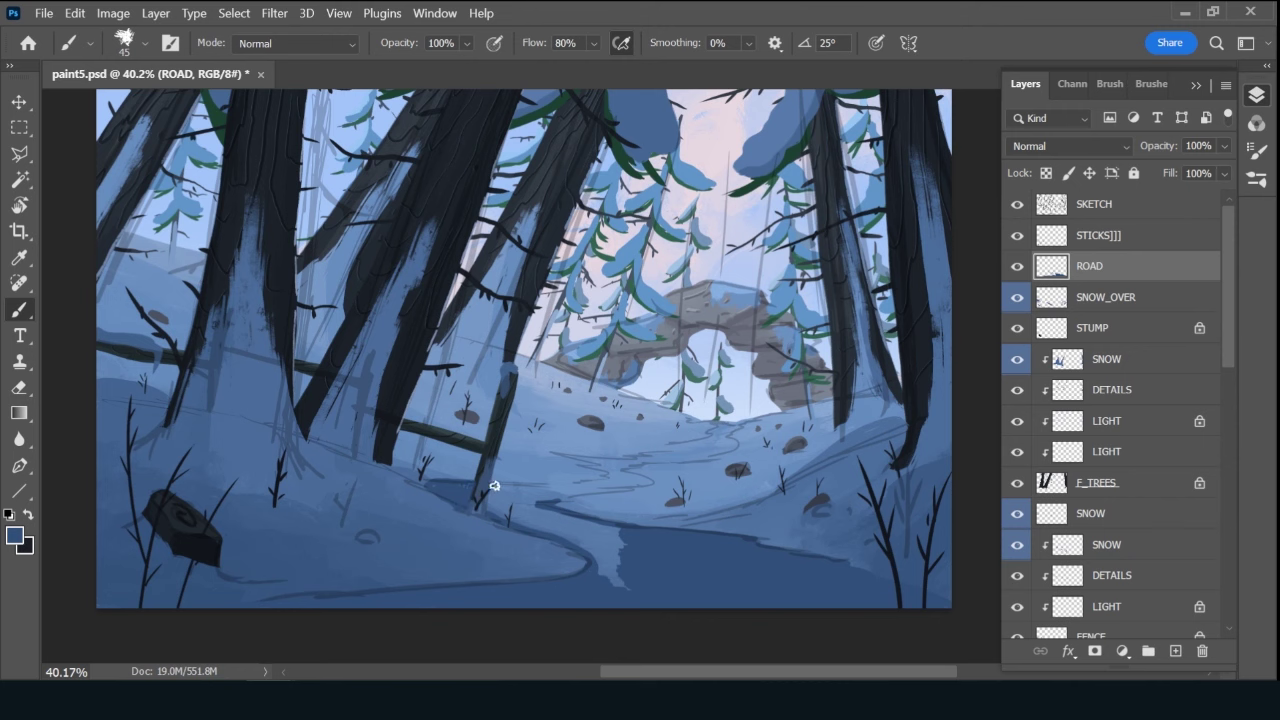
drag(493, 485, 575, 484)
key(bracketleft)
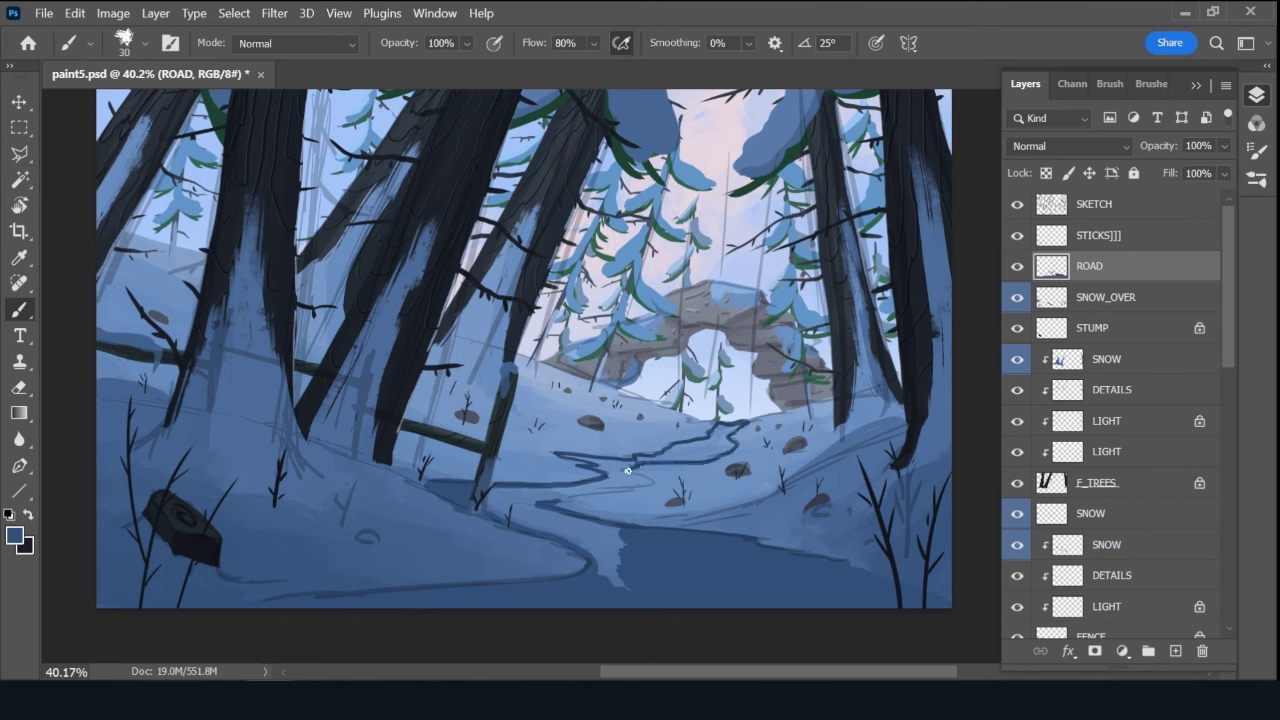
drag(628, 487, 553, 500)
Cover the light streak, paint the path back toward the arch, and lock ROAD's transparency.
key(bracketright)
key(bracketright)
key(bracketright)
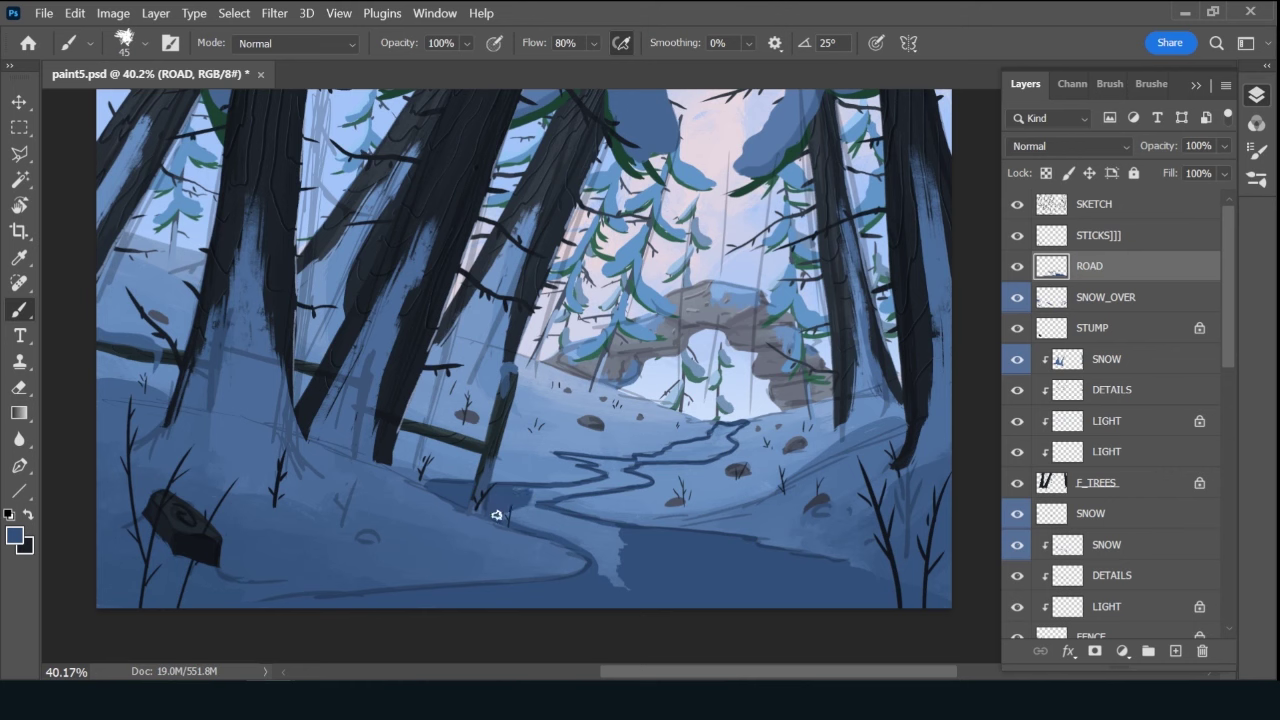
key(bracketright)
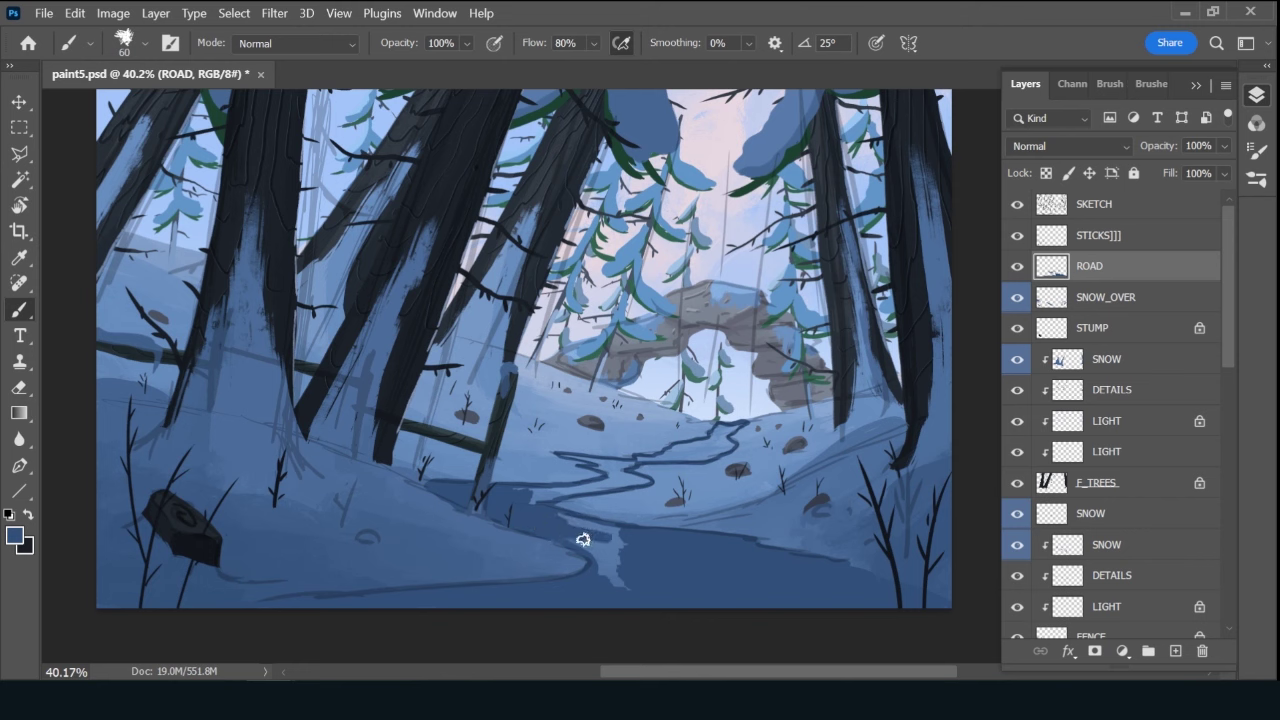
drag(609, 549, 630, 588)
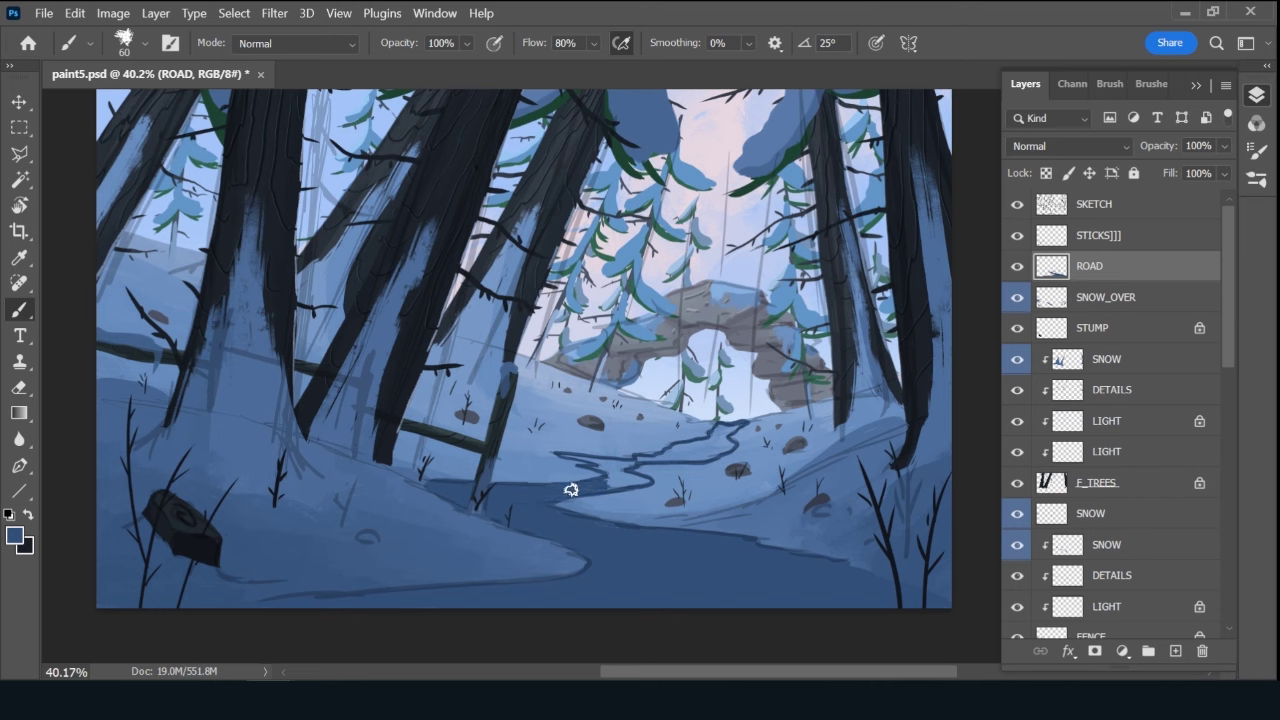
key(bracketleft)
key(bracketleft)
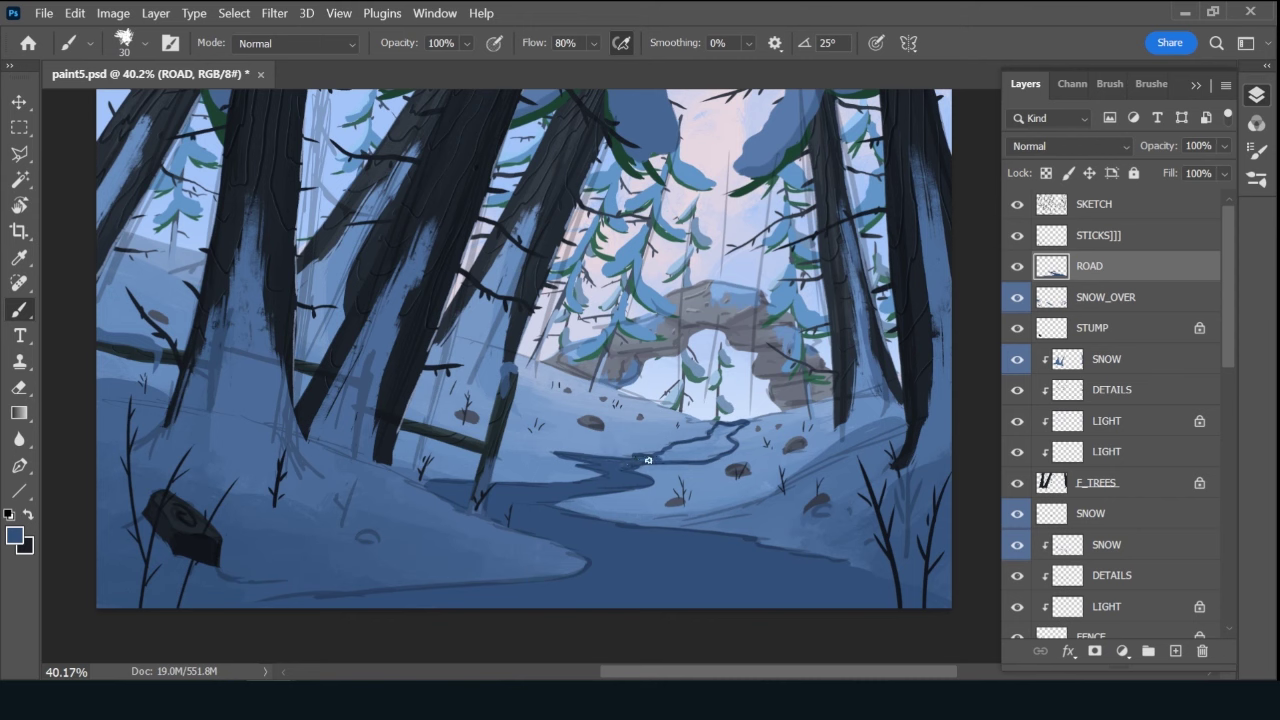
mouse_move(648, 460)
mouse_down()
mouse_move(699, 456)
mouse_move(670, 453)
mouse_up()
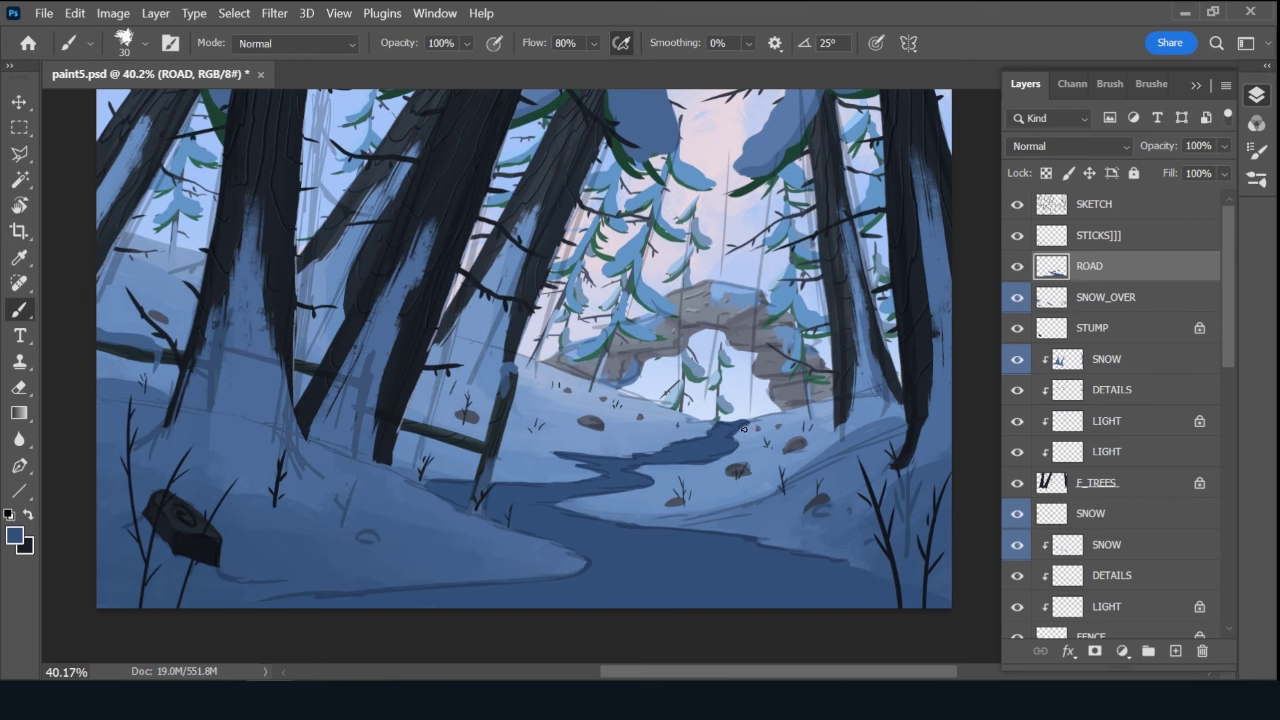
key(slash)
Select the Ink 2 brush preset and hide the SKETCH layer.
click(1141, 84)
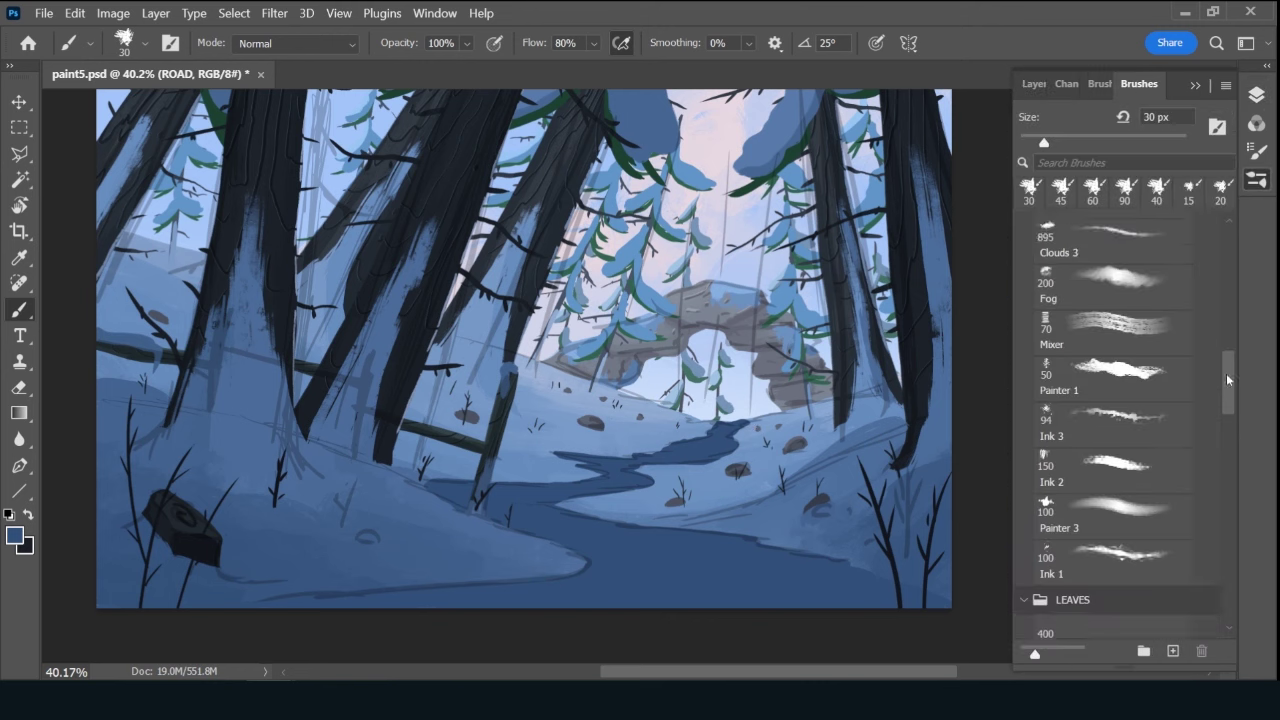
scroll(1225, 382, down, 3)
click(1115, 300)
click(1033, 84)
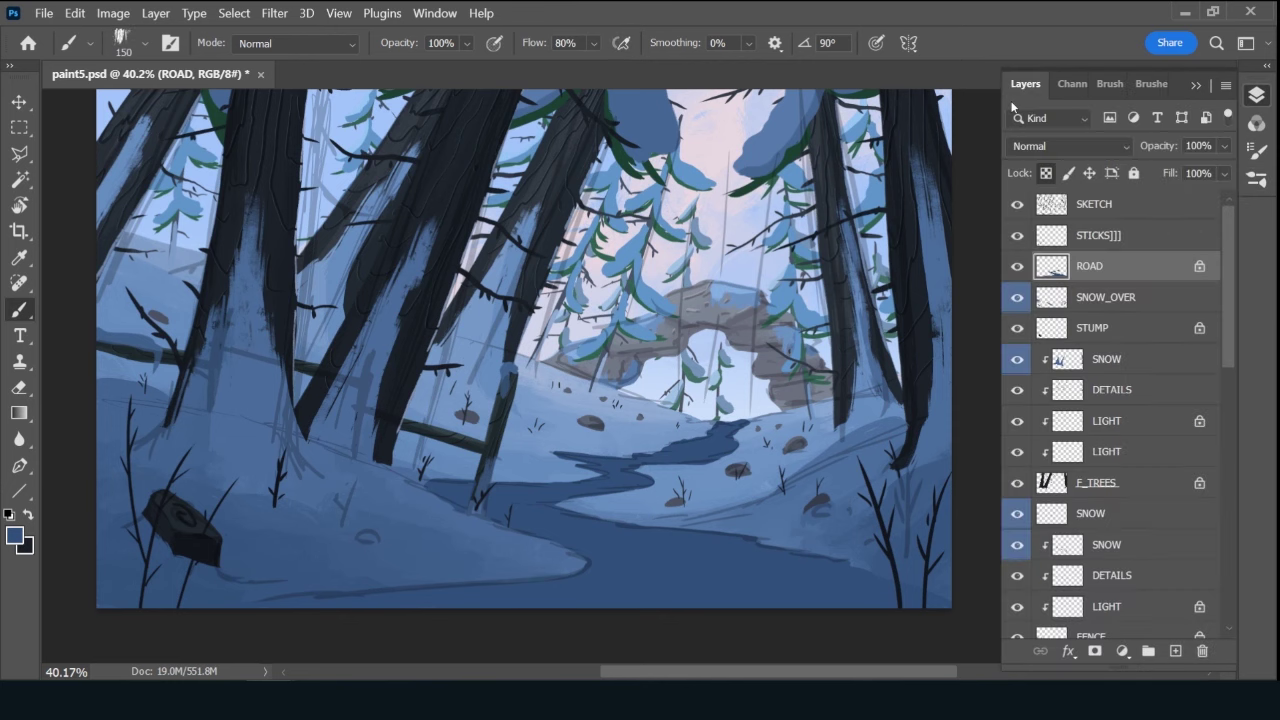
click(1017, 204)
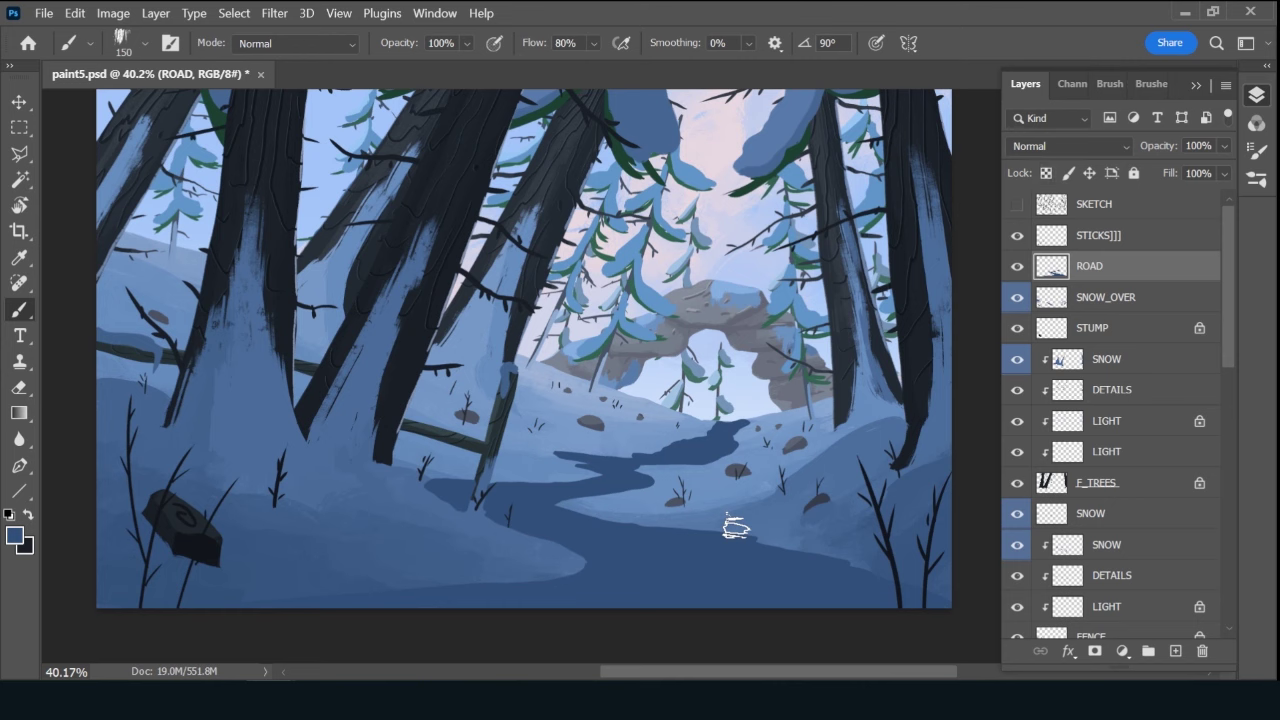
Set the foreground to #223f67 and shade along the road's near bottom edge.
scroll(864, 537, down, 2)
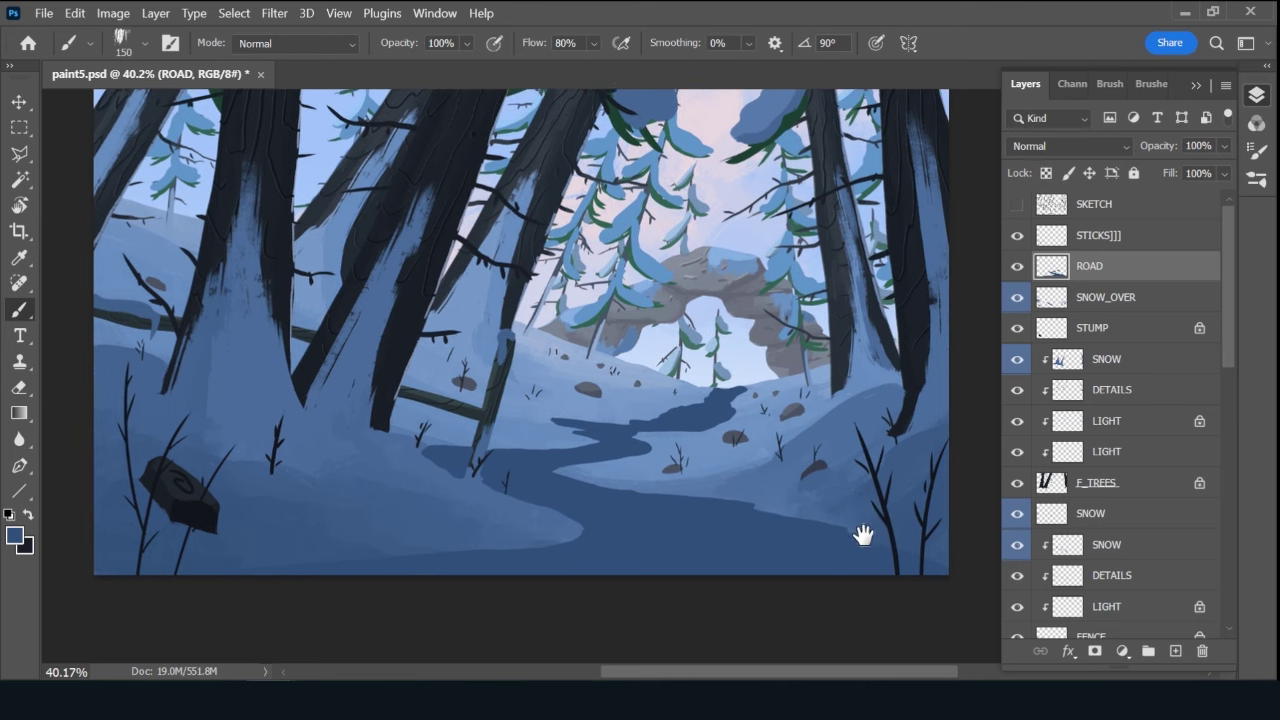
key(bracketright)
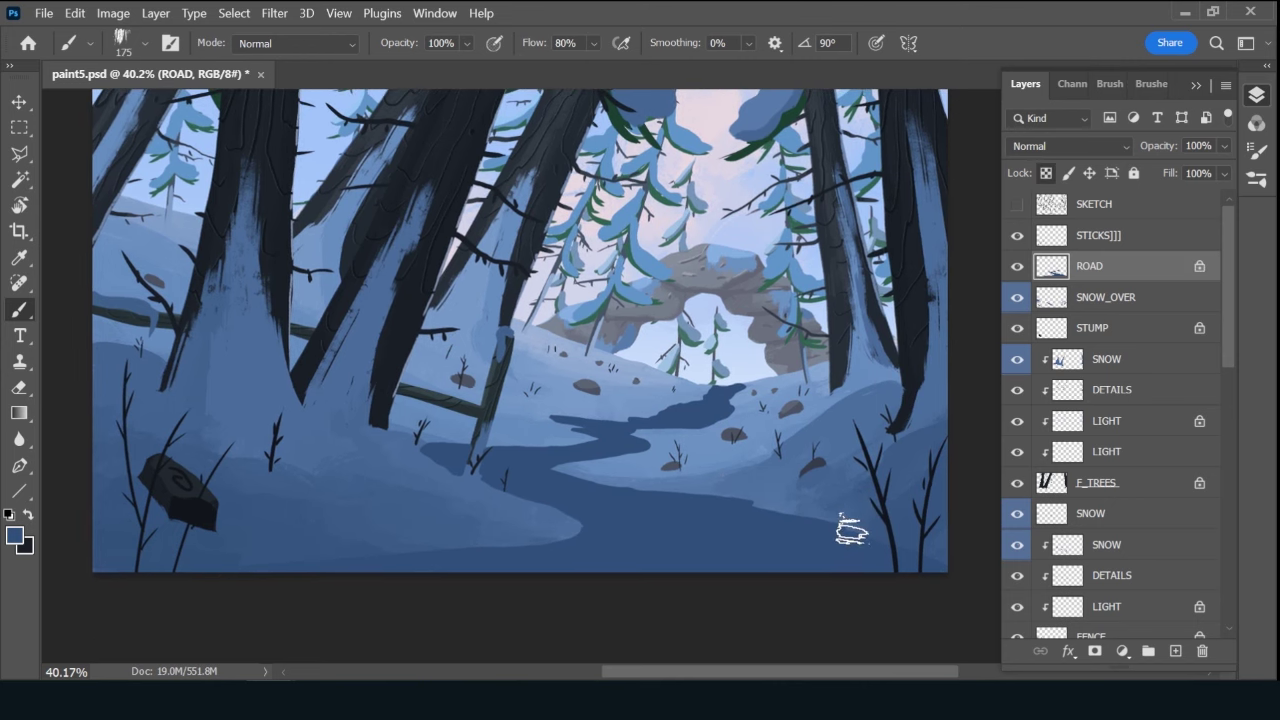
key(bracketleft)
click(16, 536)
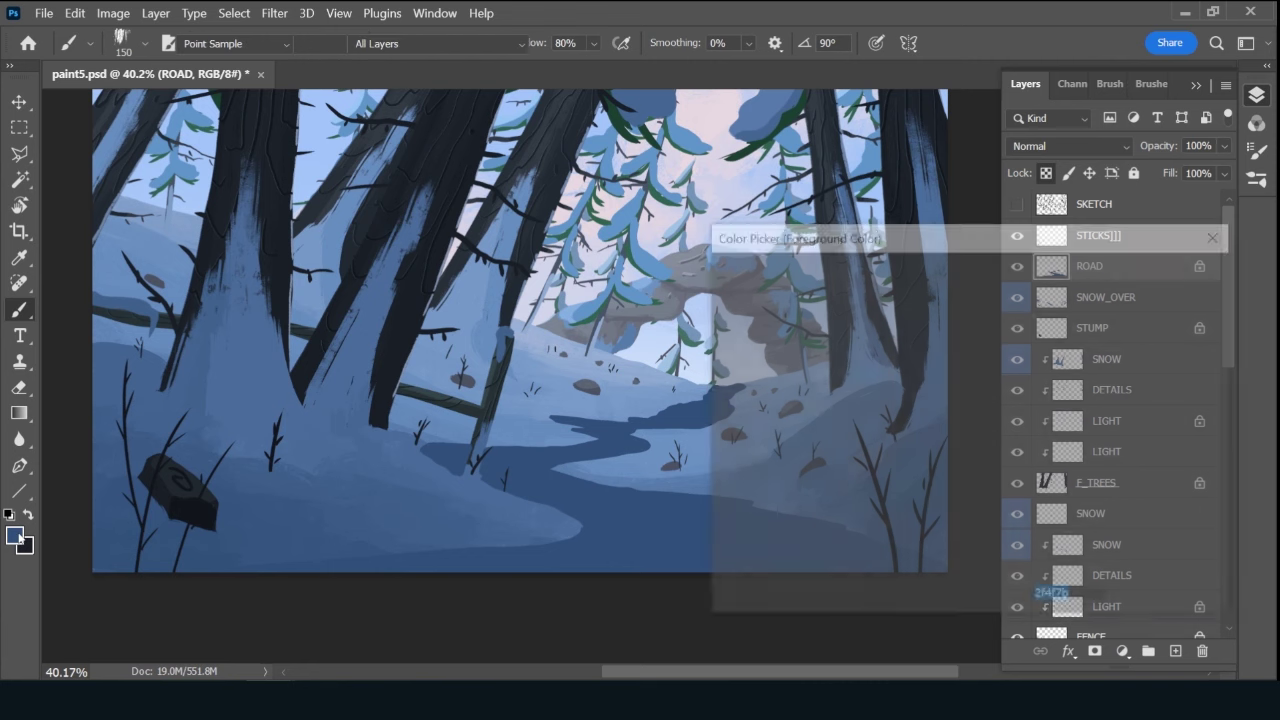
click(886, 432)
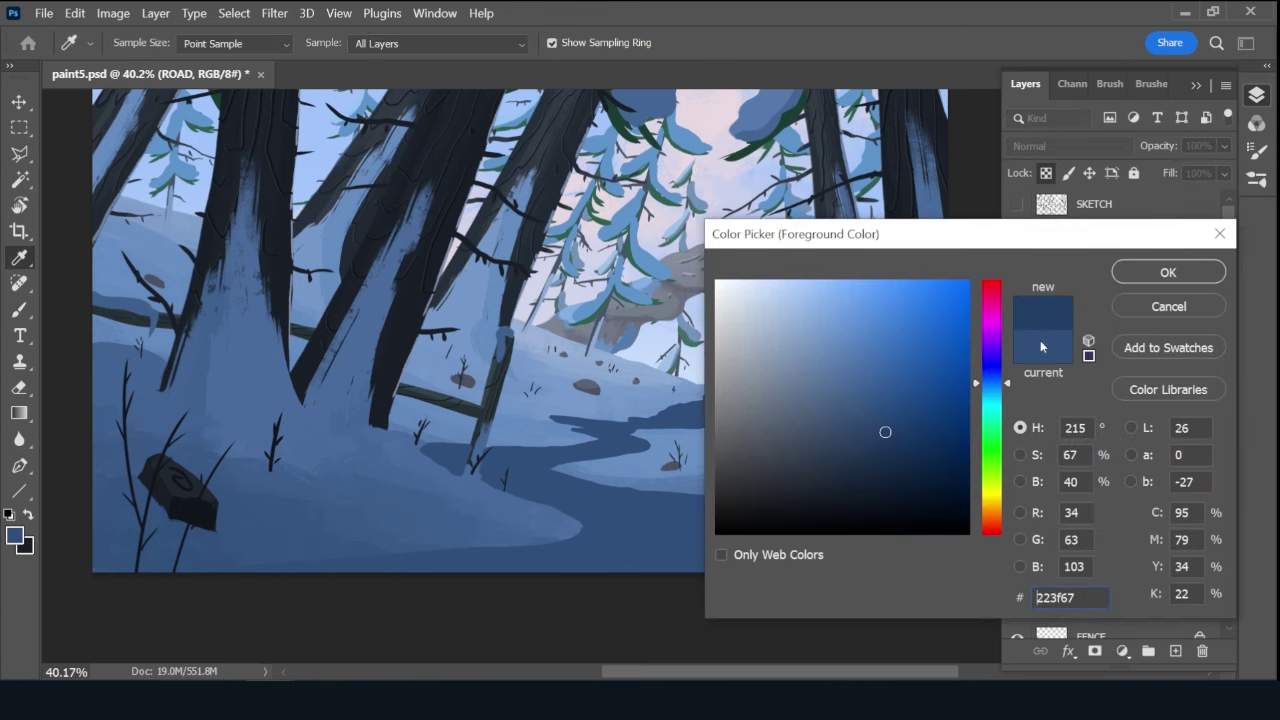
click(1168, 272)
mouse_move(400, 566)
mouse_down()
mouse_move(373, 567)
mouse_move(429, 568)
mouse_move(327, 568)
mouse_move(924, 580)
mouse_move(686, 560)
mouse_up()
Darken the road's near end, the band above it, and its upper-left part.
drag(778, 557, 871, 571)
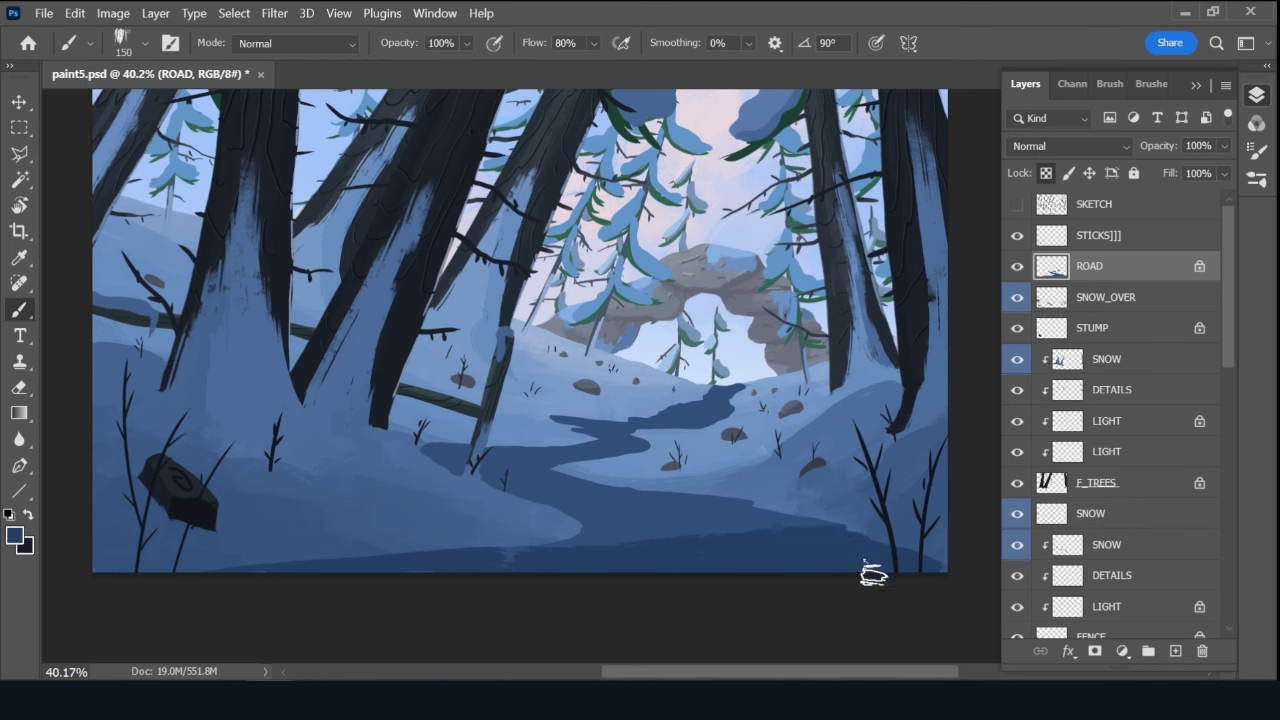
drag(677, 545, 804, 553)
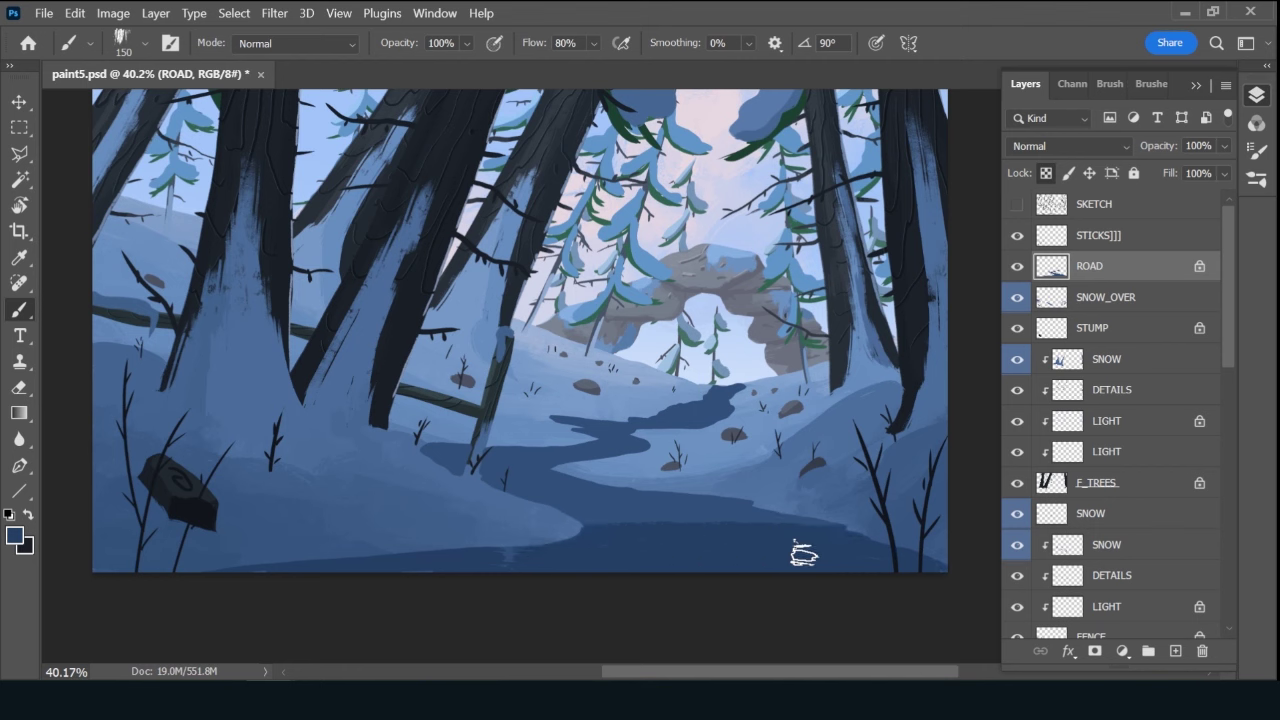
mouse_move(654, 531)
mouse_down()
mouse_move(518, 532)
mouse_move(491, 489)
mouse_move(698, 506)
mouse_up()
key(bracketleft)
key(bracketleft)
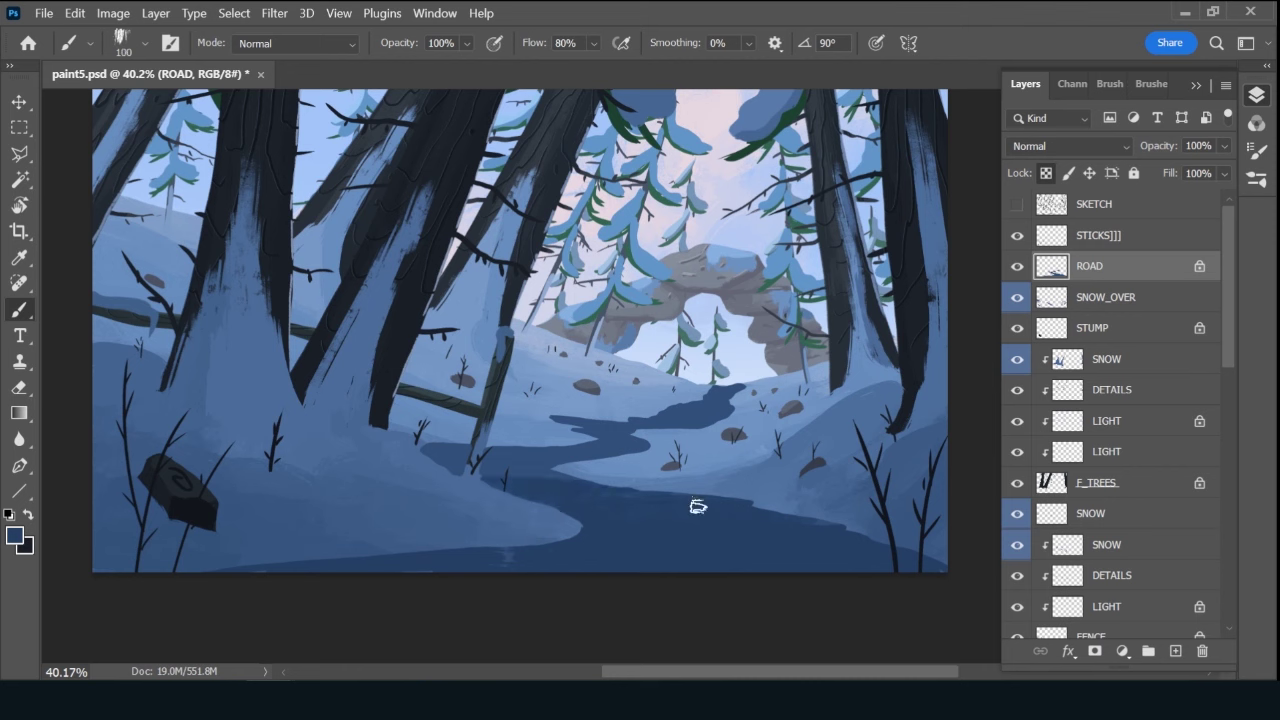
drag(486, 457, 440, 462)
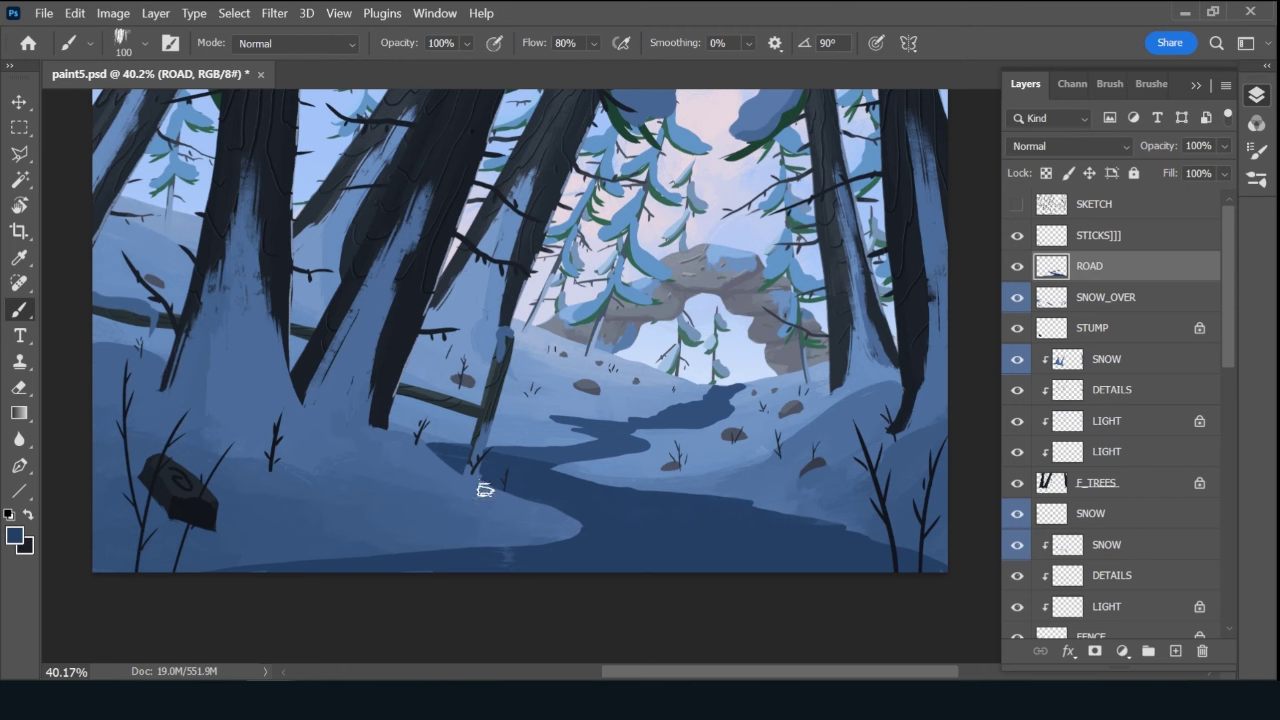
Lock ROAD's transparency, paint sampled snow blue over the road's top end, then touch up with dark blue.
key(slash)
key(bracketright)
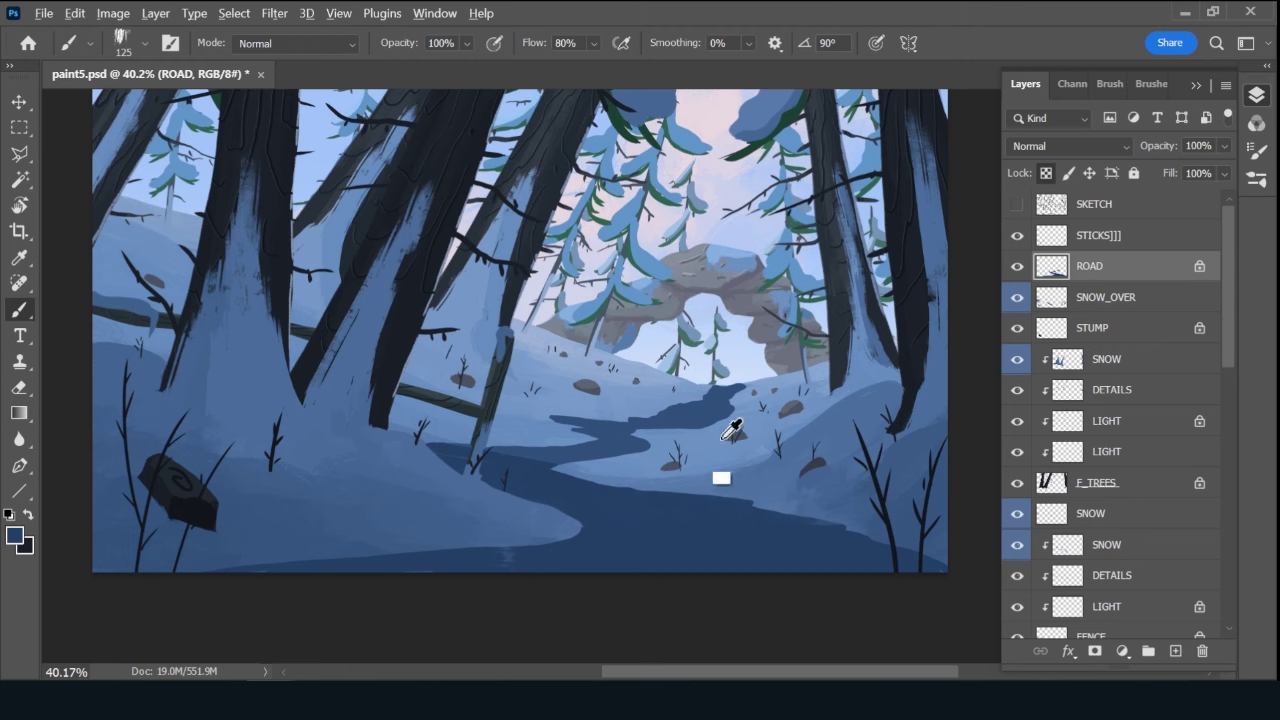
alt+click(697, 484)
mouse_move(727, 394)
mouse_down()
mouse_move(647, 405)
mouse_move(674, 429)
mouse_move(612, 454)
mouse_up()
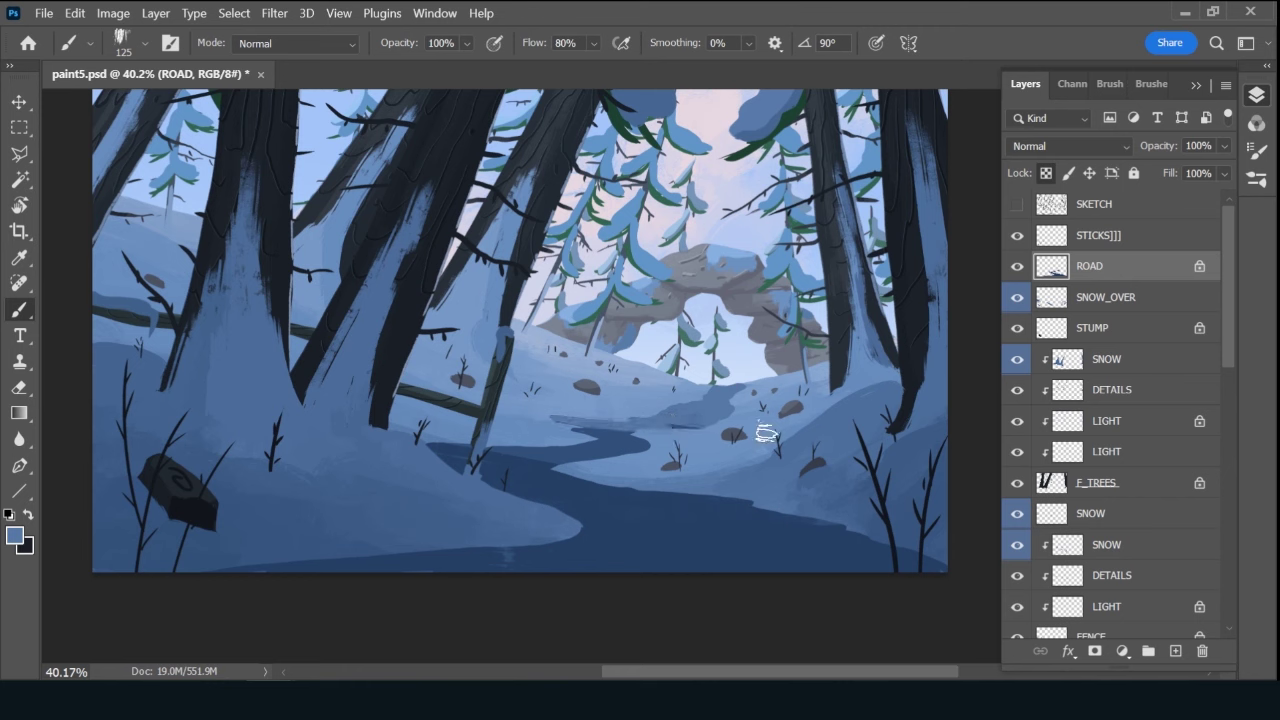
alt+click(520, 466)
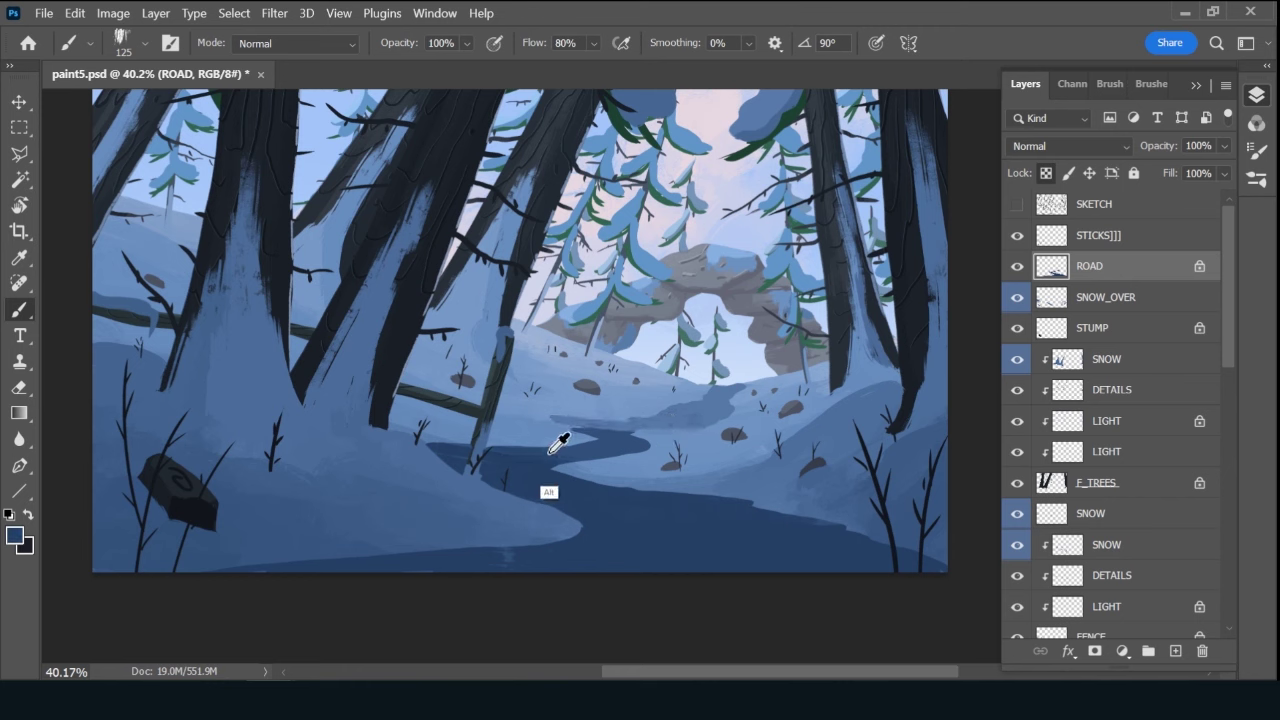
mouse_move(557, 443)
mouse_down()
mouse_move(586, 443)
mouse_move(617, 477)
mouse_up()
Resize the brush and darken the road's upper edge with a sampled road blue.
key(alt)
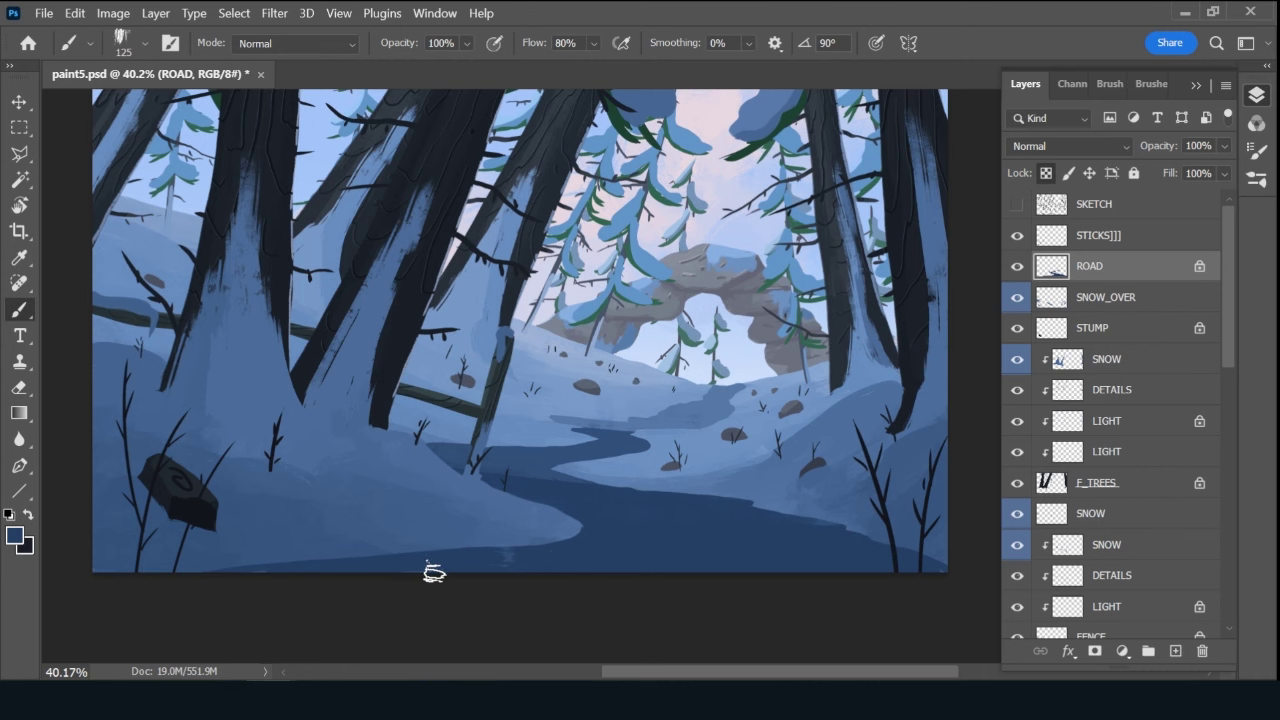
key(bracketright)
key(bracketright)
key(bracketright)
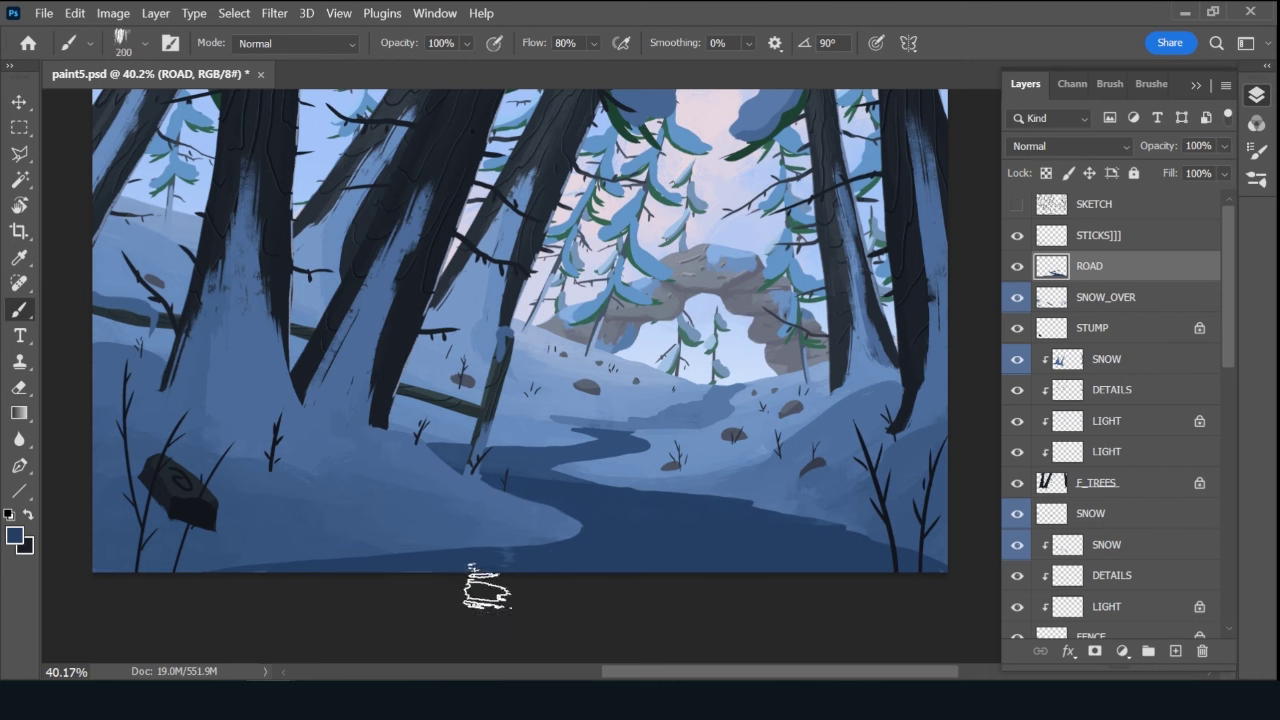
key(bracketright)
key(bracketright)
key(bracketright)
key(bracketleft)
key(bracketleft)
key(bracketleft)
key(bracketleft)
key(bracketleft)
key(bracketleft)
key(bracketleft)
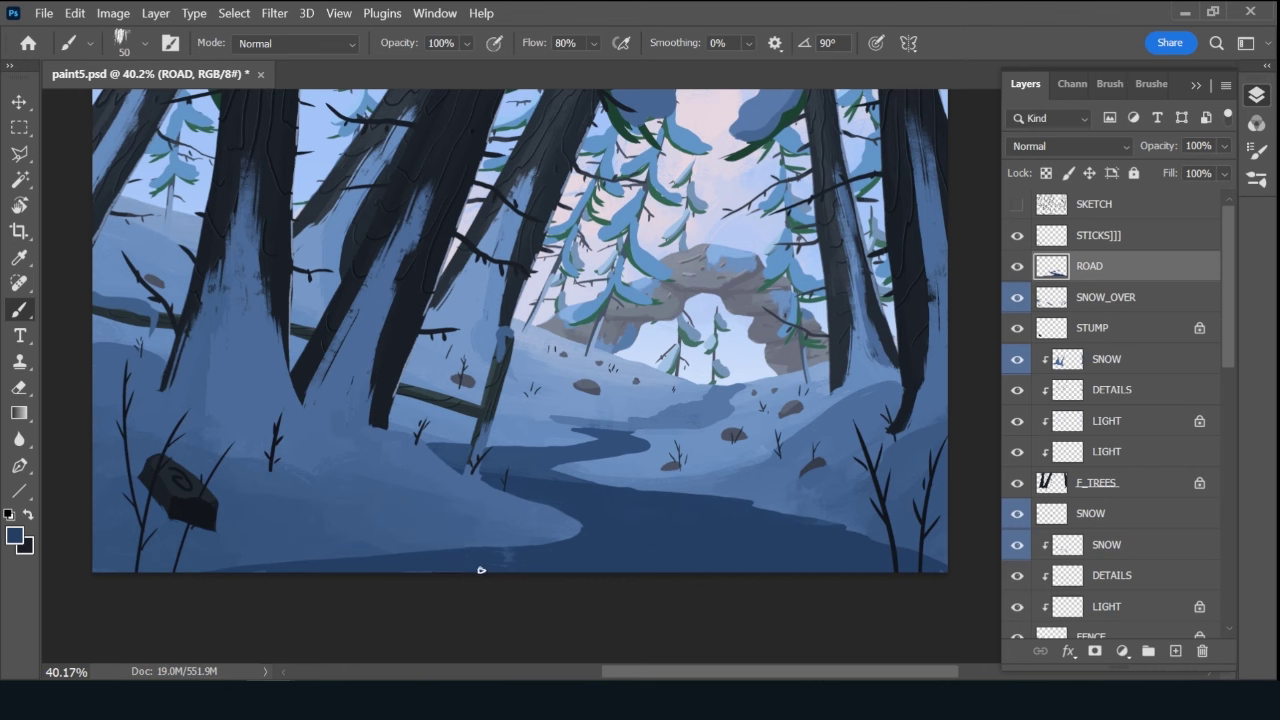
key(alt)
key(slash)
key(bracketright)
key(bracketright)
key(bracketright)
key(alt)
alt+click(518, 459)
key(alt)
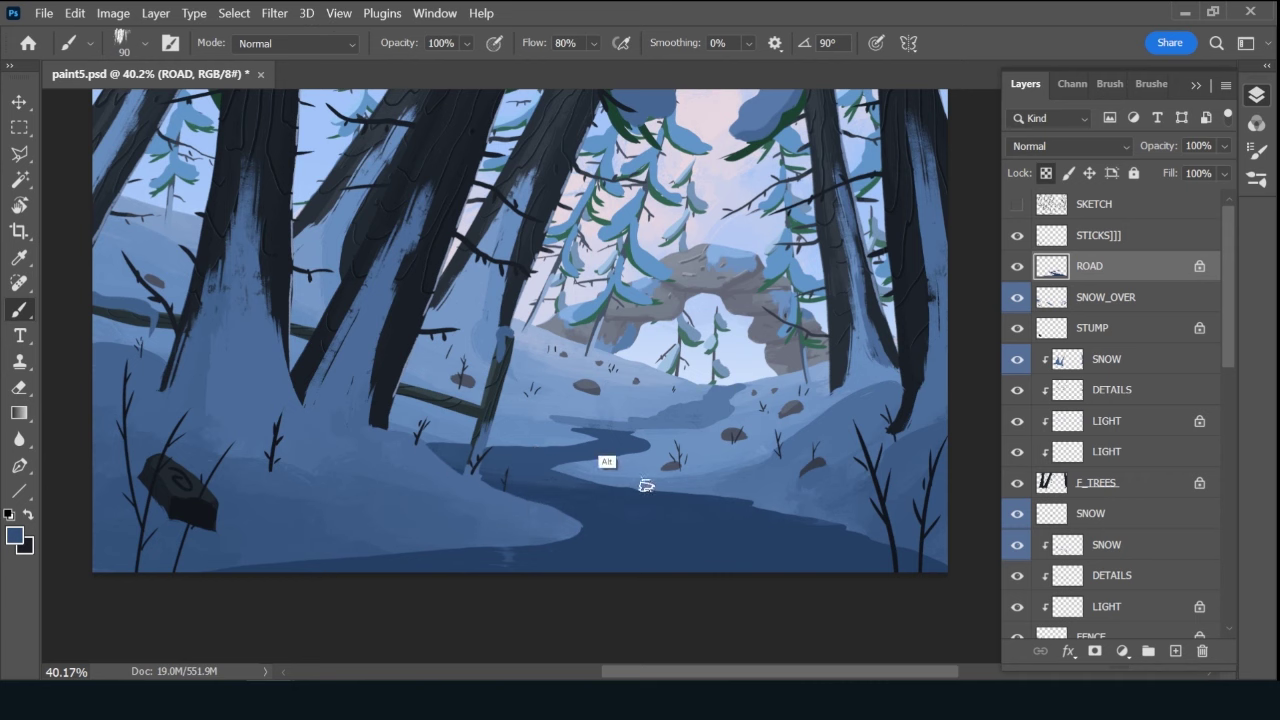
mouse_move(577, 429)
mouse_down()
mouse_move(560, 423)
mouse_move(688, 429)
mouse_up()
Extend the dark upper edge rightward and sample other road blues near the far bend.
key(alt)
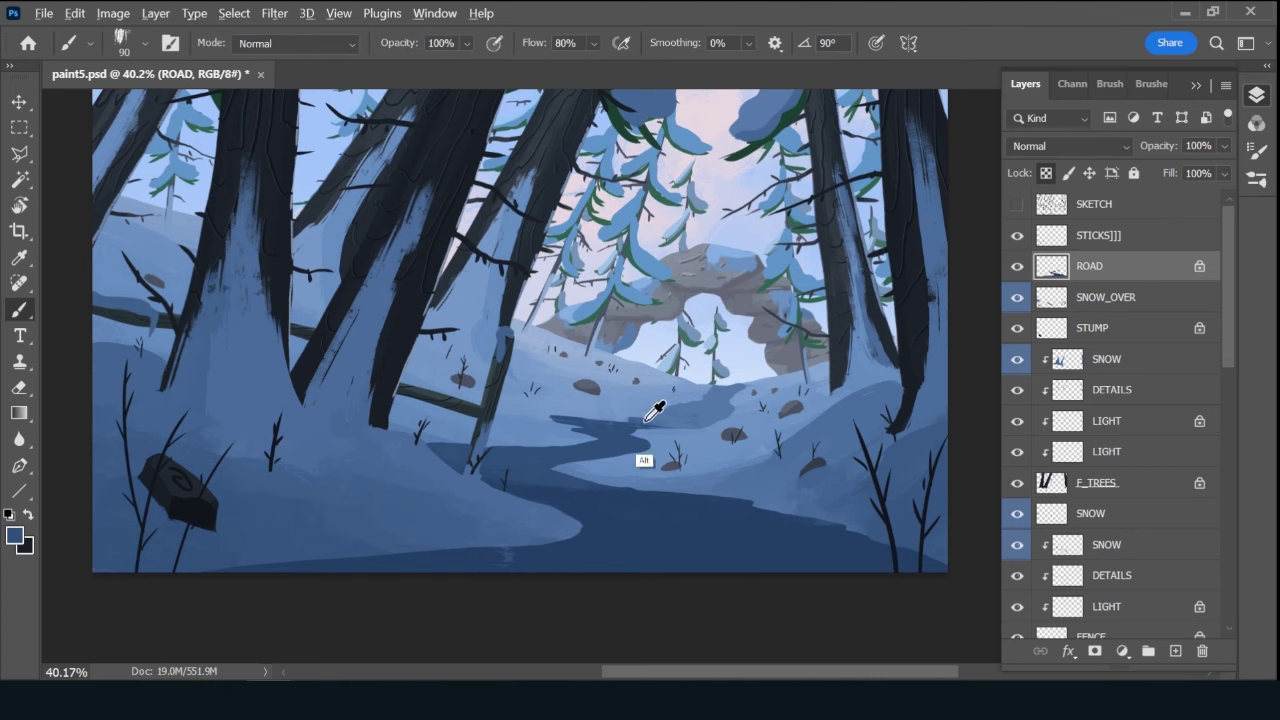
alt+click(651, 422)
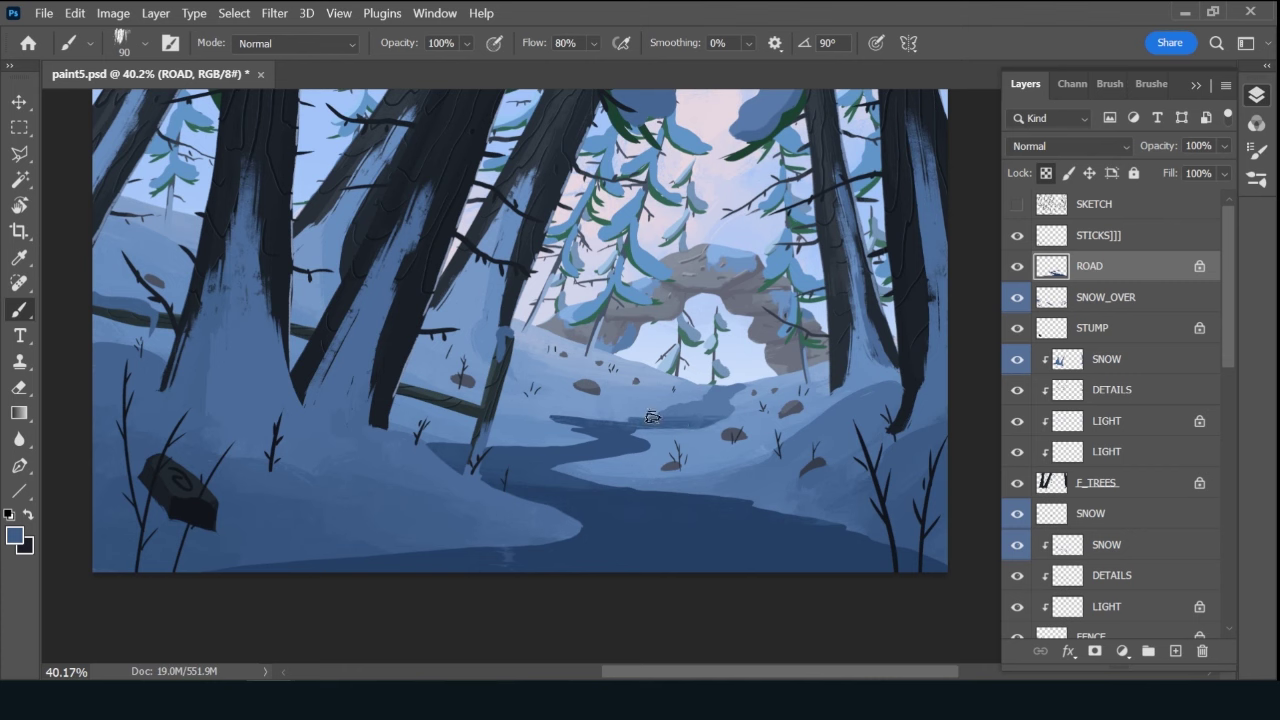
drag(652, 416, 742, 414)
key(alt)
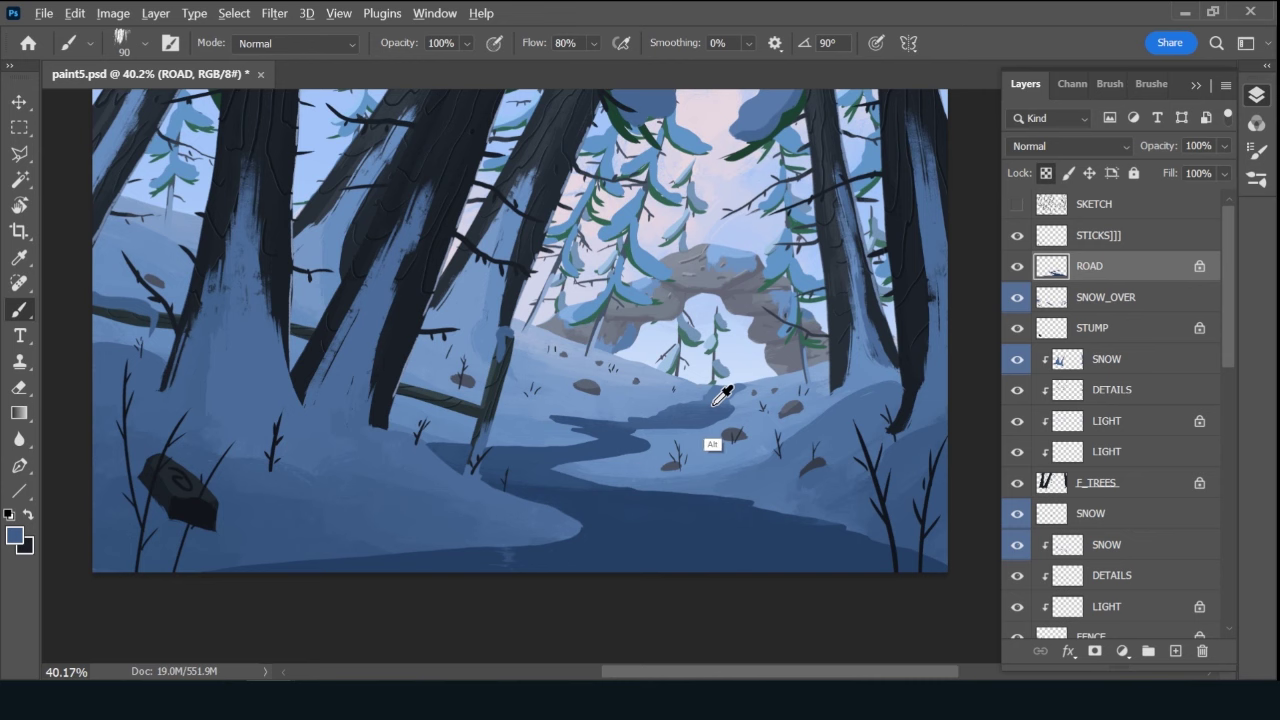
alt+click(722, 398)
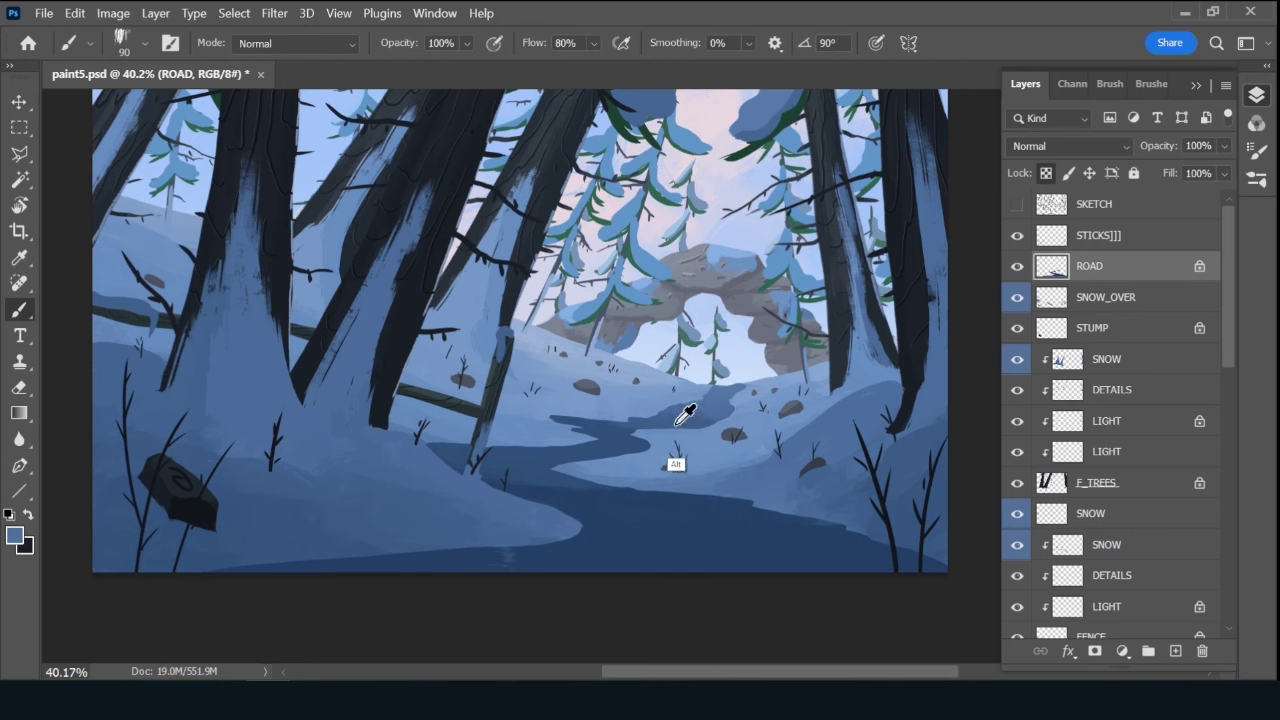
alt+click(676, 420)
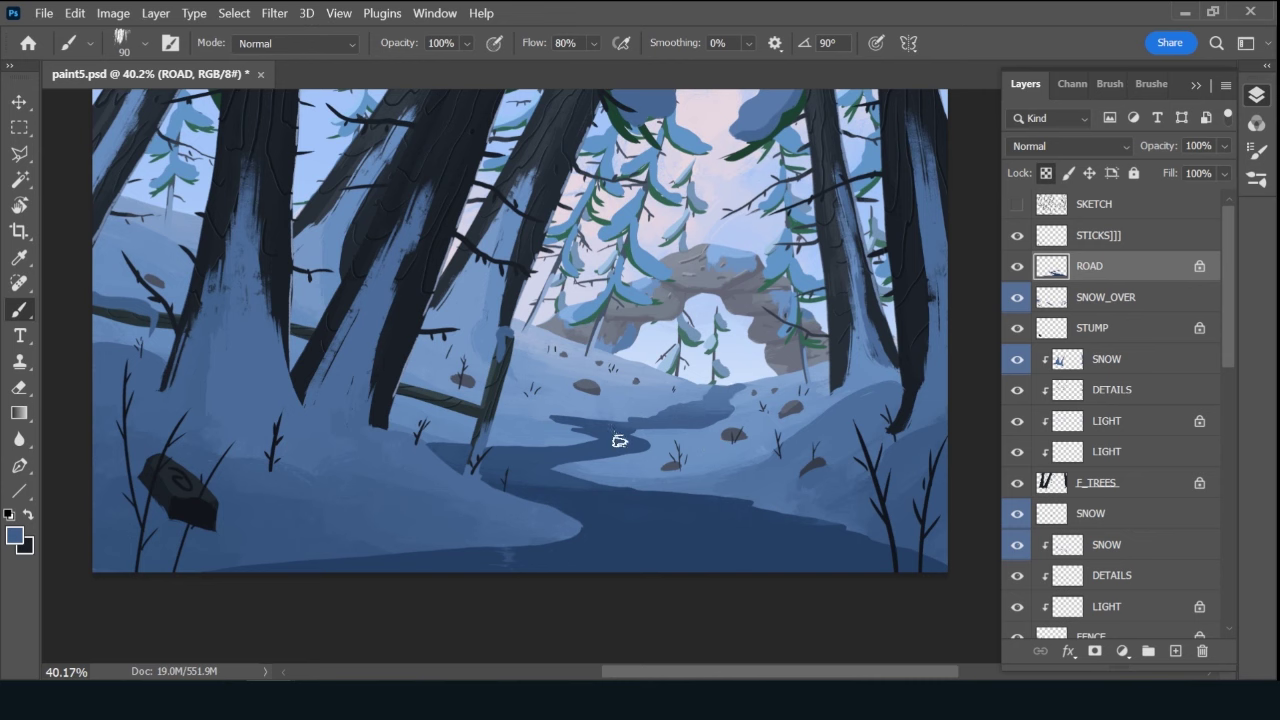
key(alt)
Add a faint light stroke across the lower road and create an SH layer clipped to ROAD.
drag(694, 494, 546, 494)
click(1175, 651)
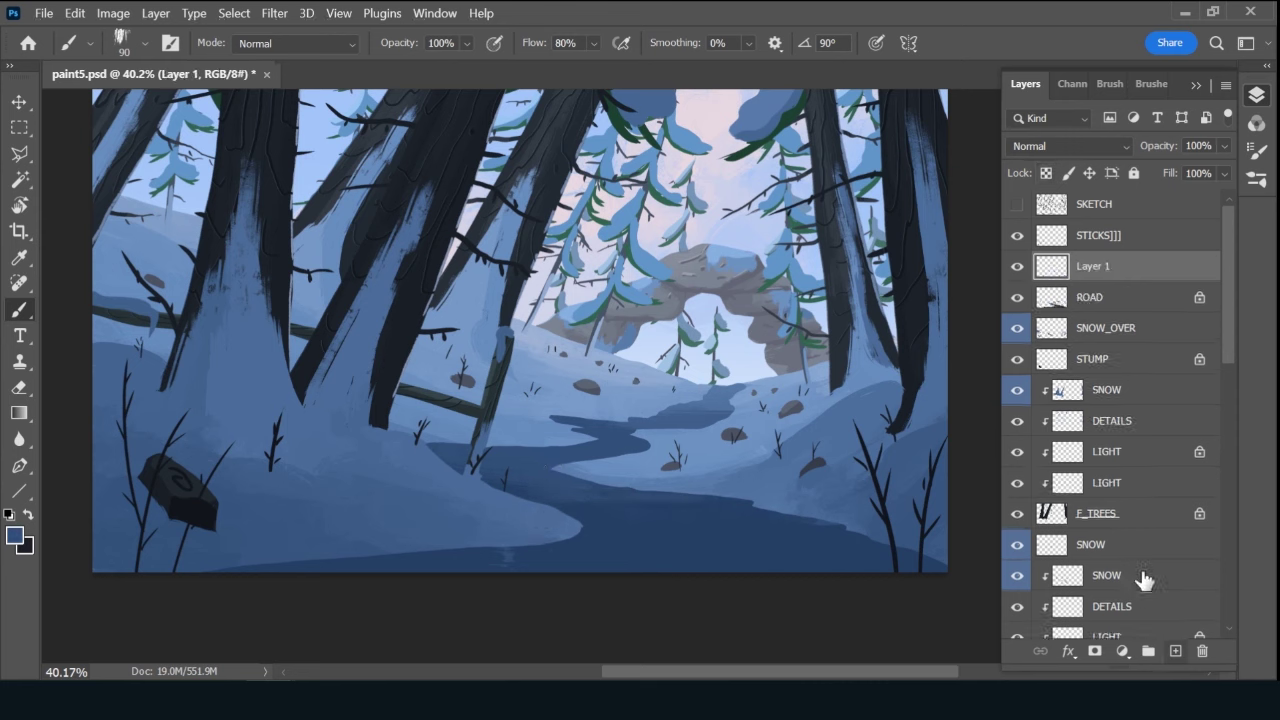
alt+click(1143, 270)
double_click(1098, 266)
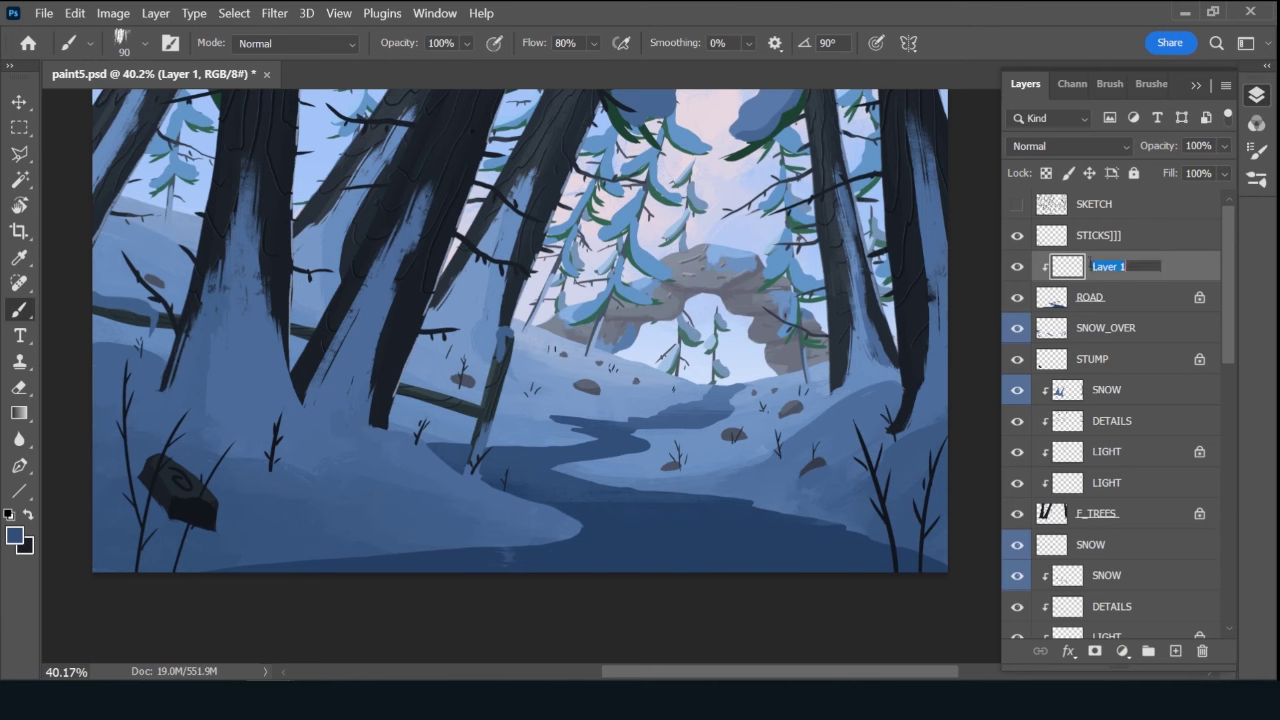
text(SH)
key(Return)
Set the foreground to navy #163054 and delete the SH layer.
key(bracketleft)
key(bracketleft)
key(bracketleft)
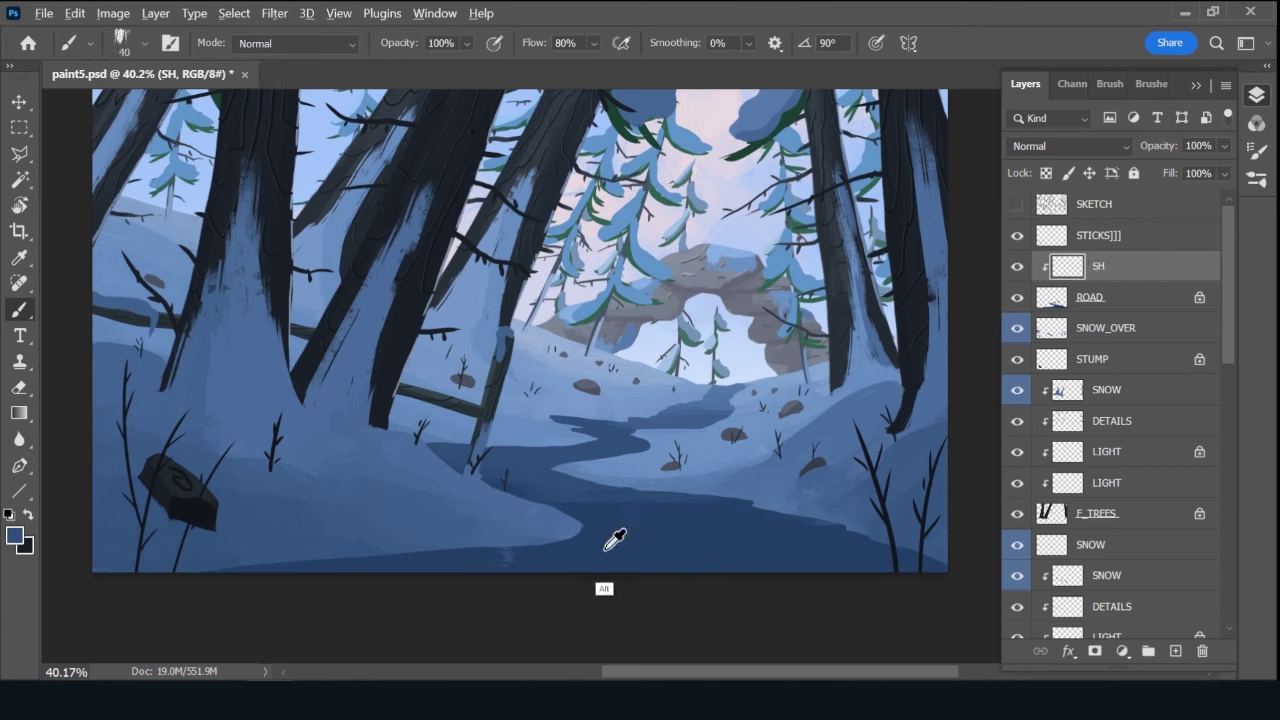
click(15, 535)
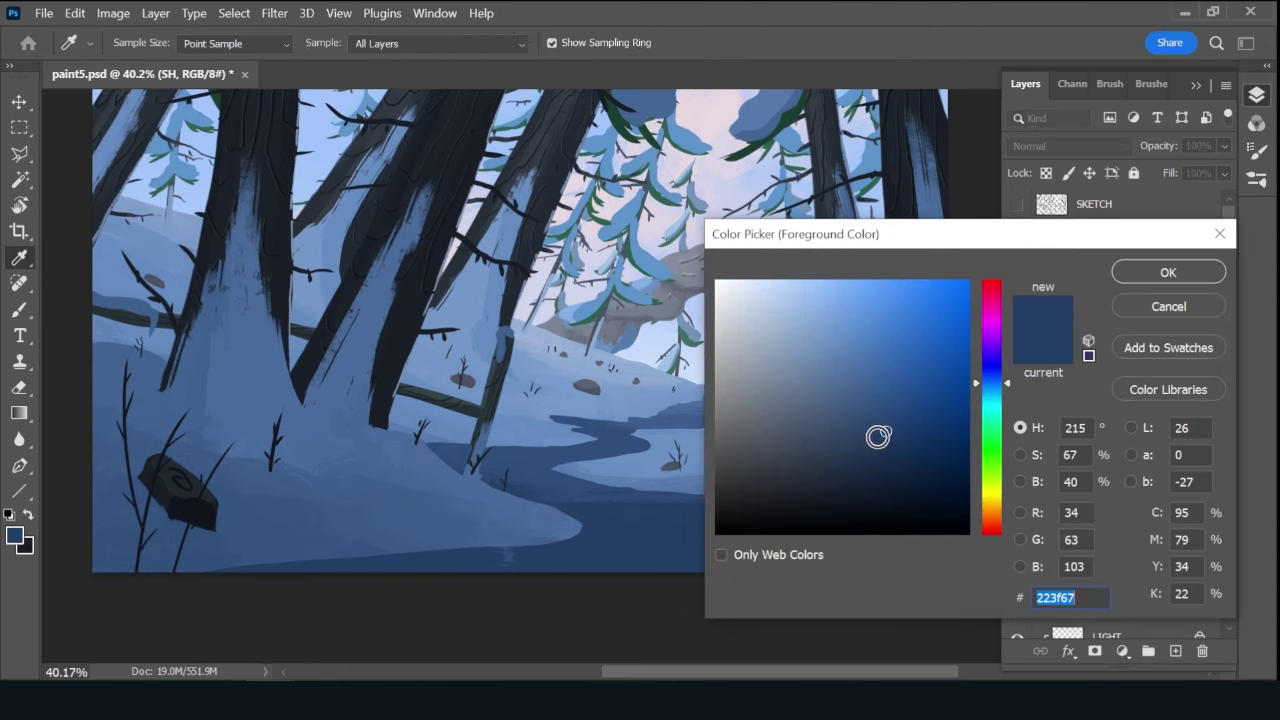
click(902, 451)
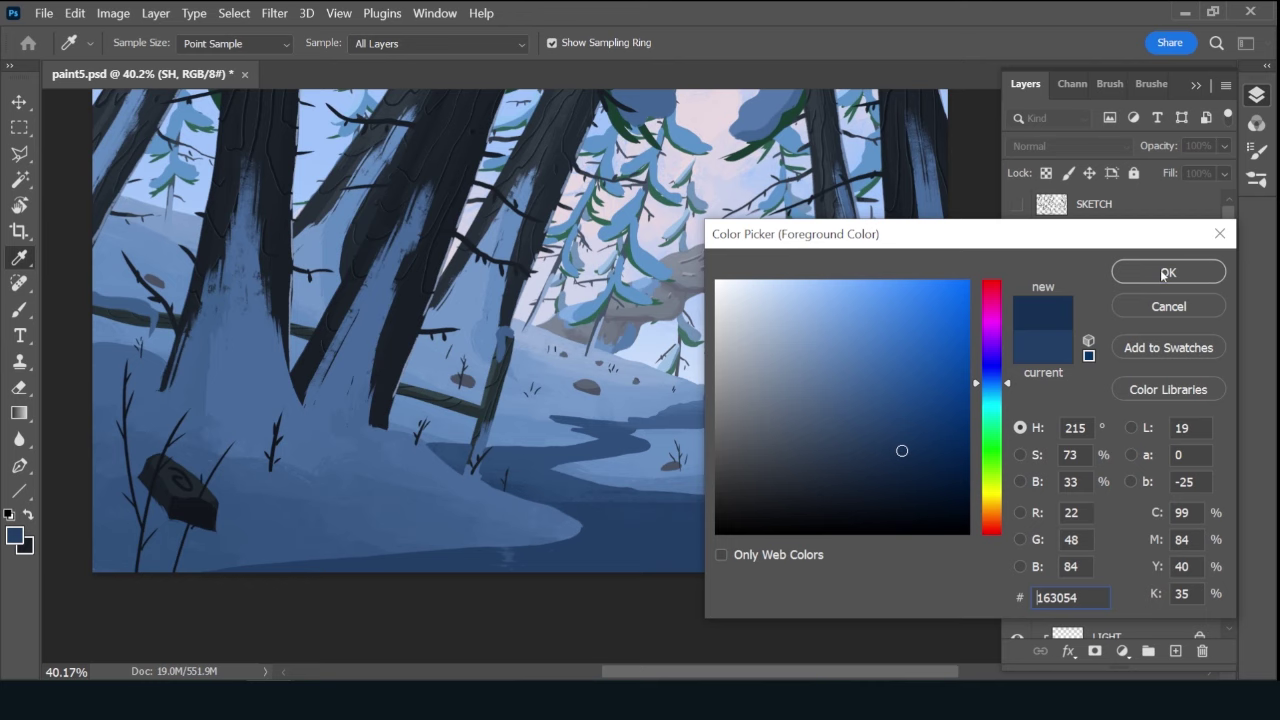
click(1165, 273)
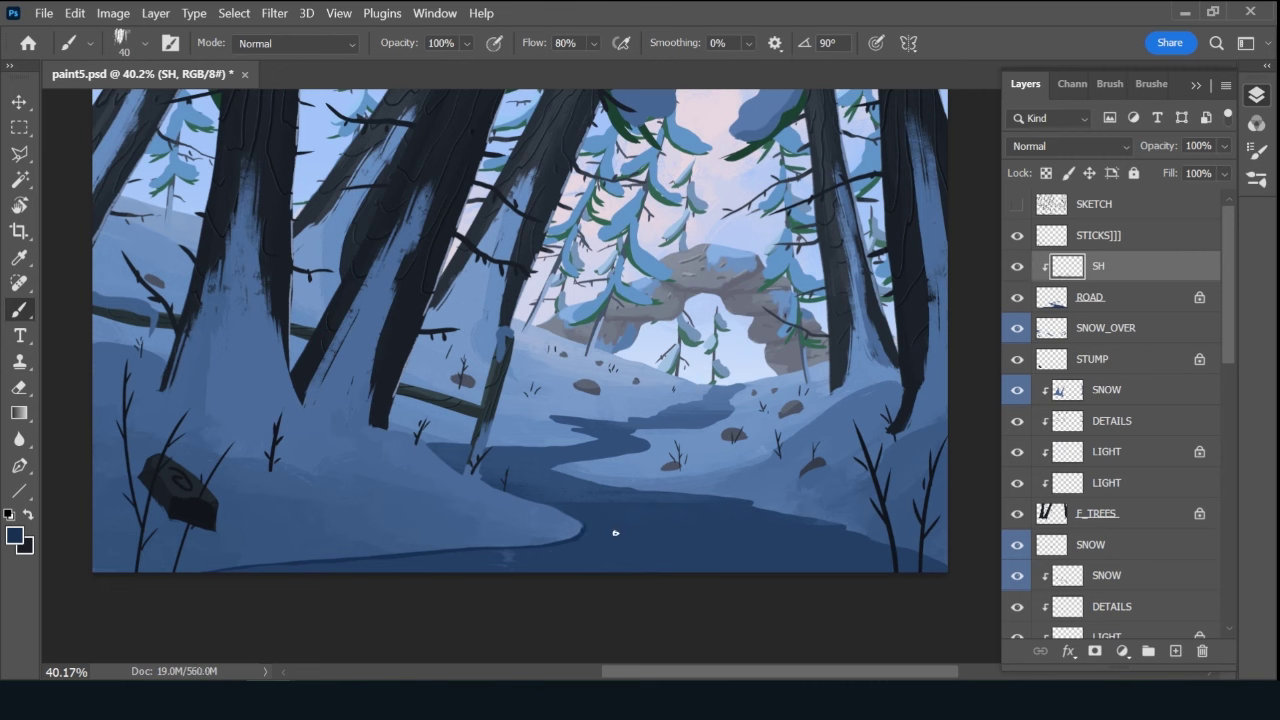
key(Delete)
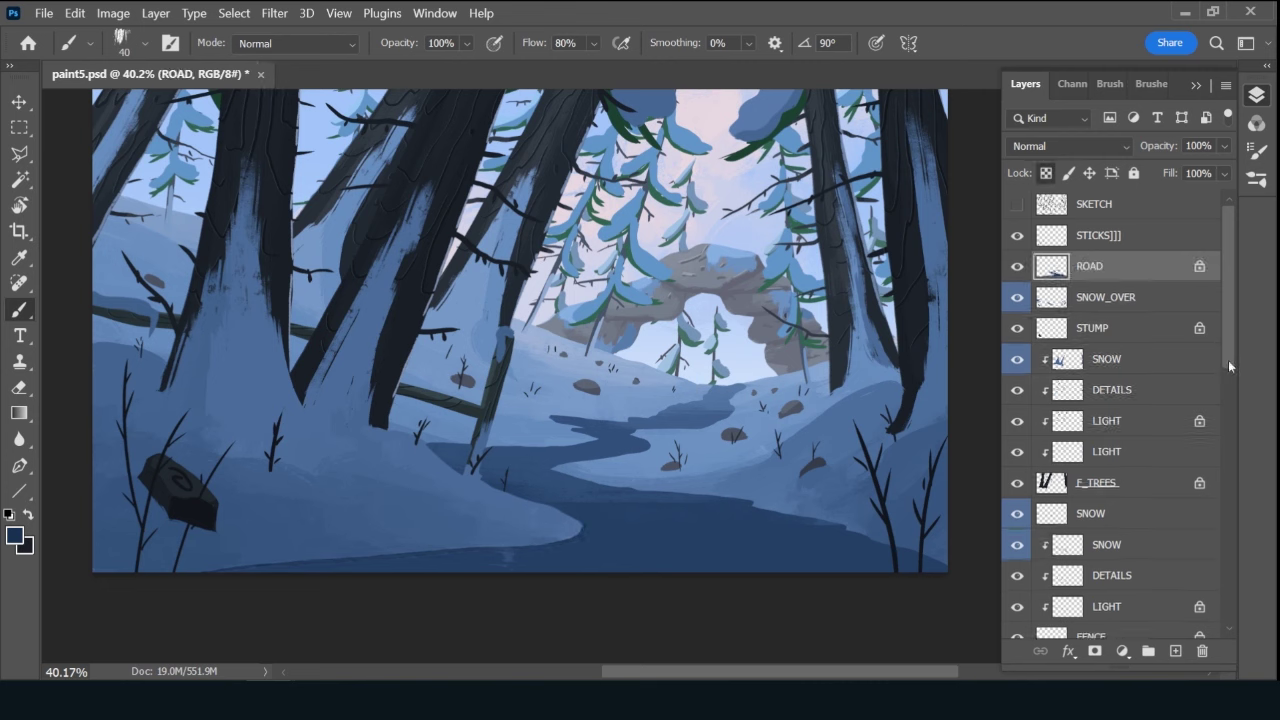
Select the GROUND layer and set the foreground colour to #2a4871.
drag(1228, 360, 1236, 575)
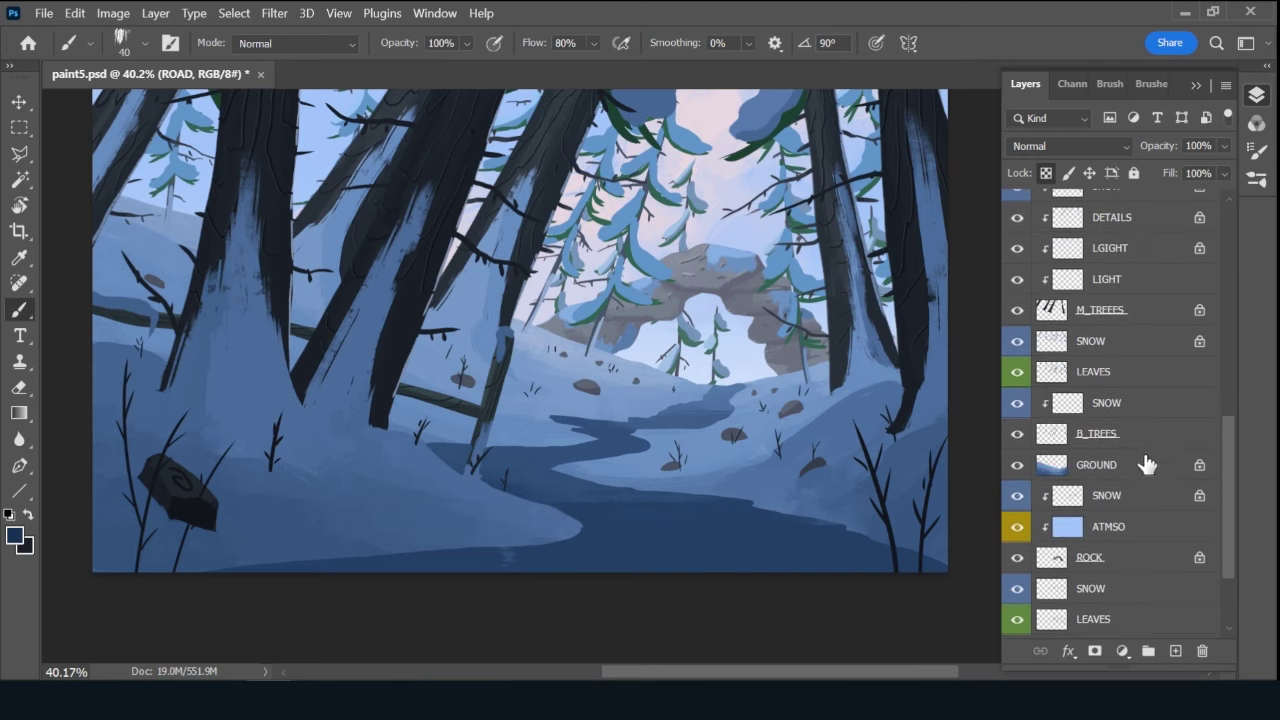
click(1147, 464)
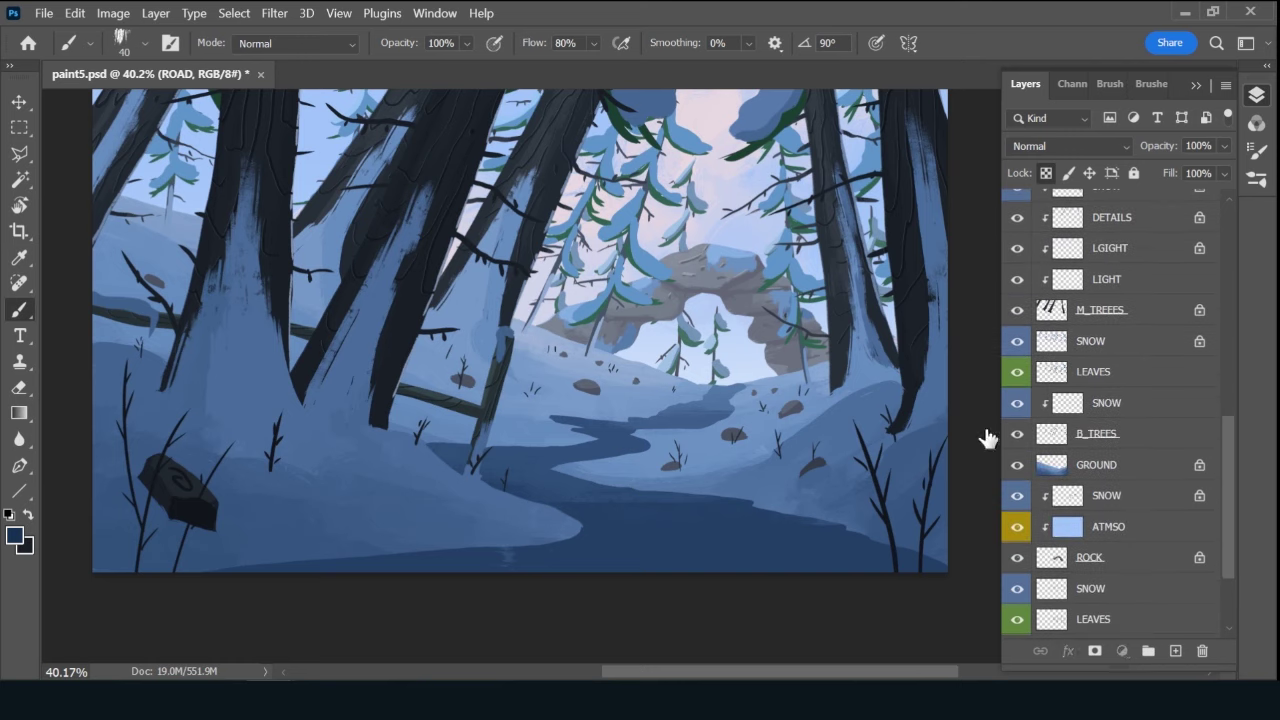
click(15, 535)
click(874, 421)
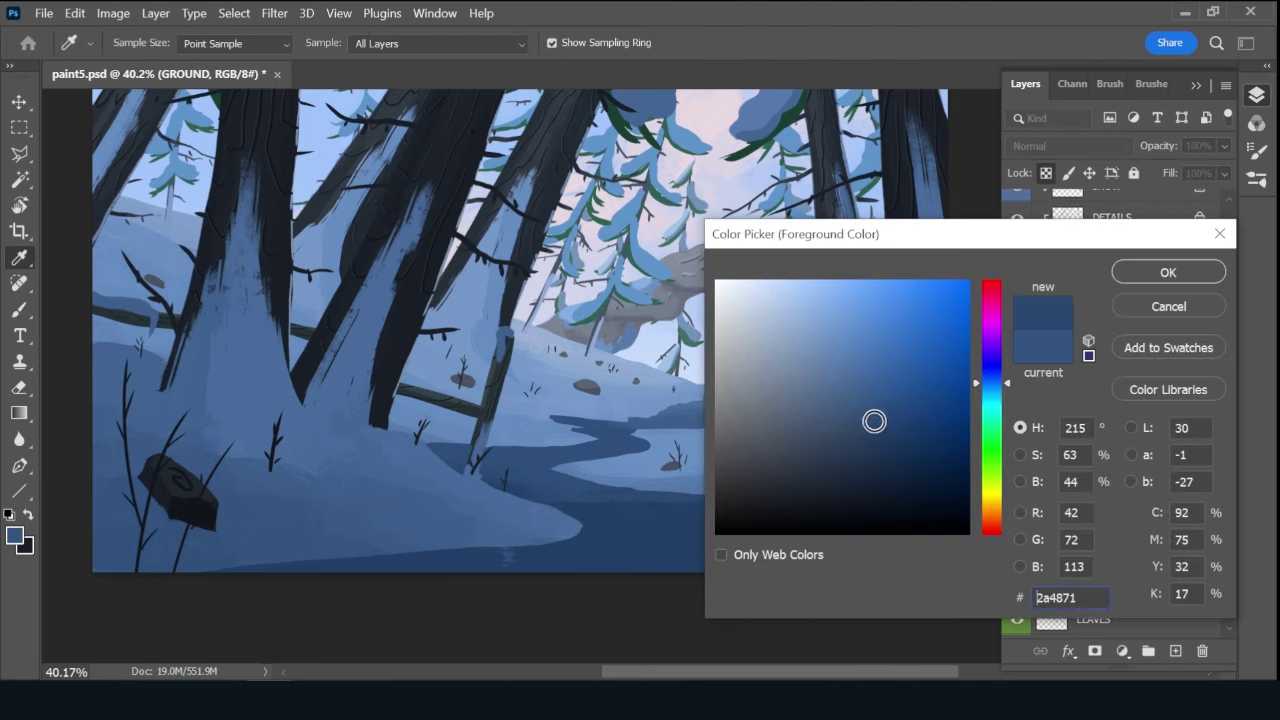
click(1162, 283)
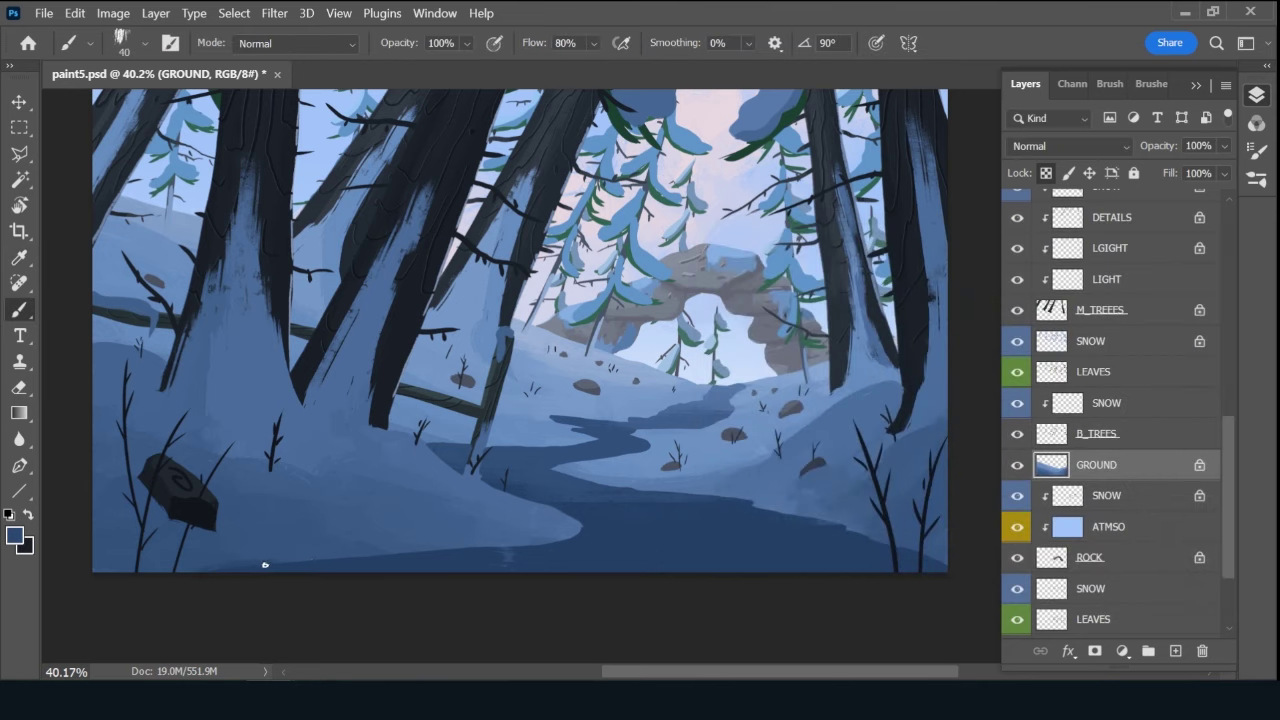
Paint dark blue shadows along the bottom snow edge and the road's upper bank.
drag(265, 565, 359, 557)
mouse_move(448, 553)
mouse_down()
mouse_move(578, 535)
mouse_move(555, 544)
mouse_up()
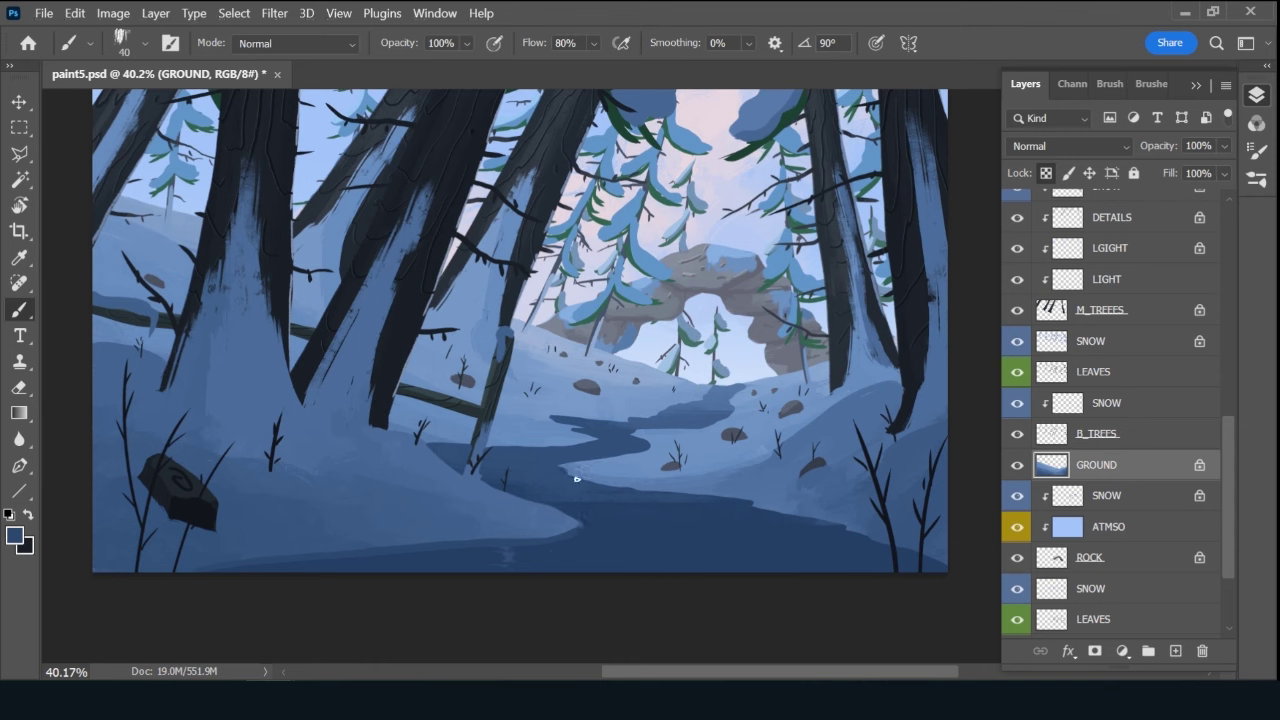
drag(576, 478, 578, 479)
alt+click(918, 517)
drag(537, 445, 575, 442)
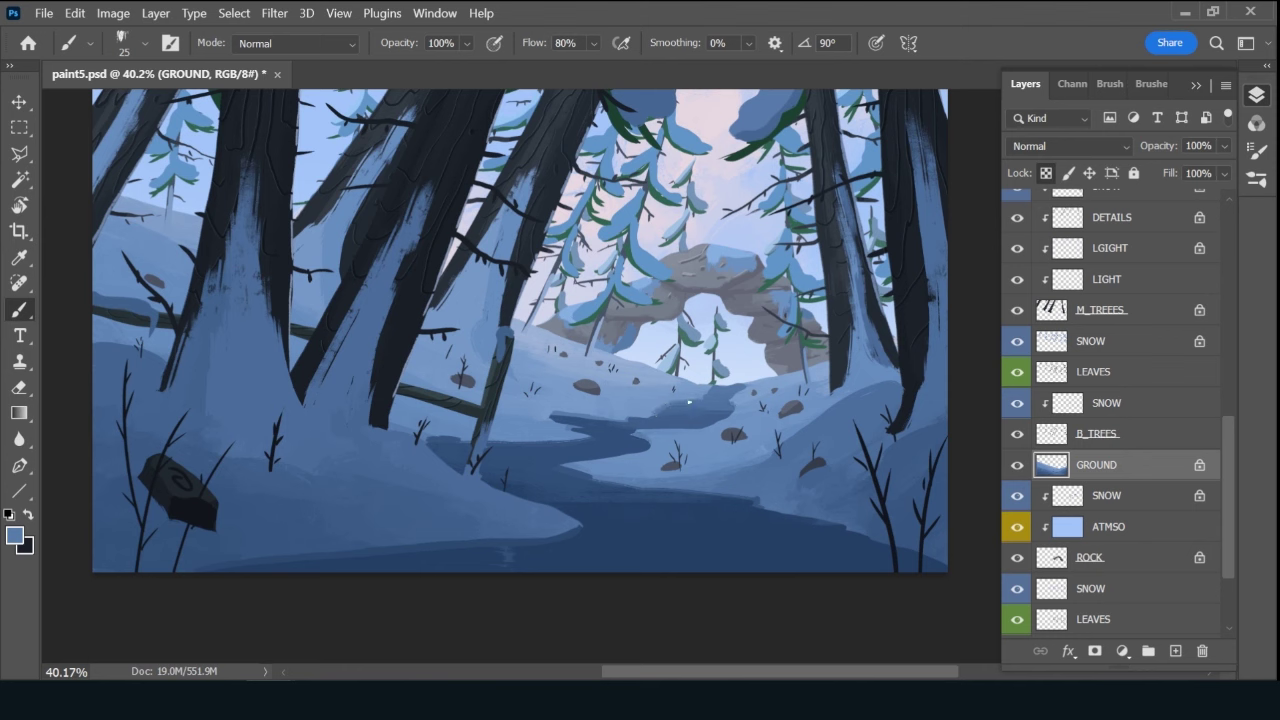
drag(1231, 450, 1221, 239)
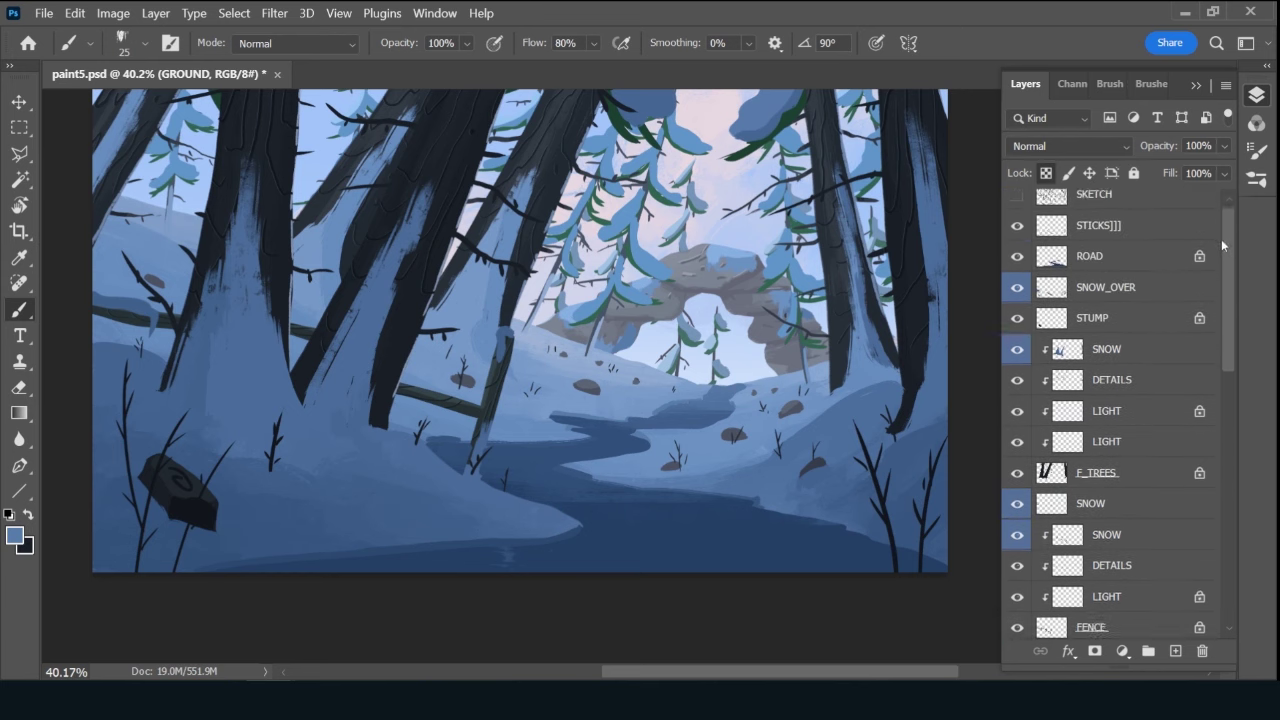
Add a new layer named DETAILS and clip it to ROAD.
click(1128, 262)
click(1175, 651)
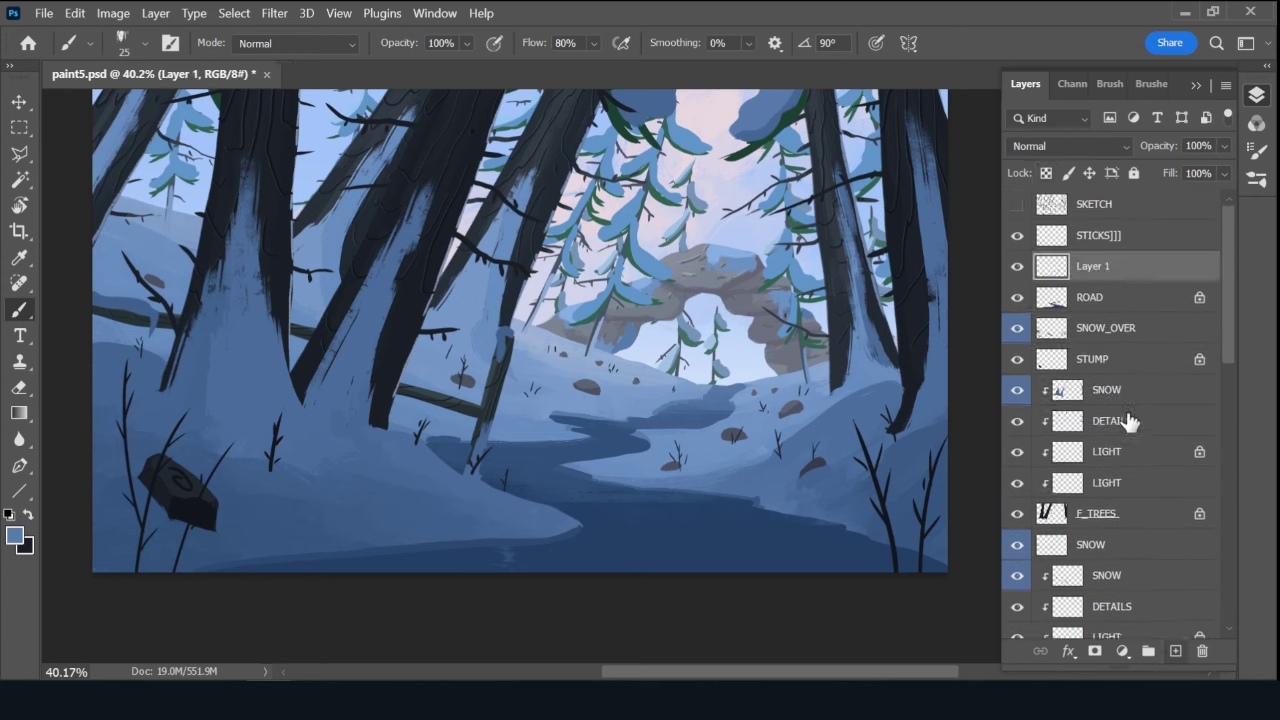
double_click(1100, 266)
text(DETAIL)
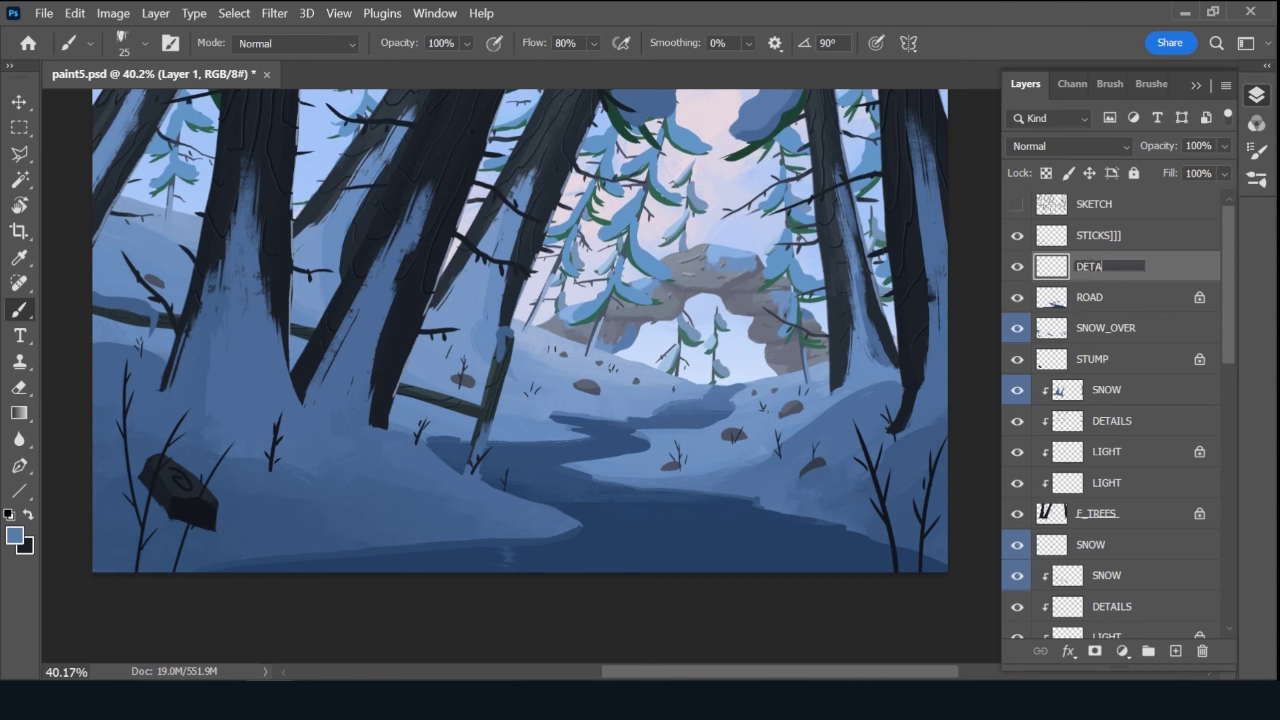
text(S)
key(Return)
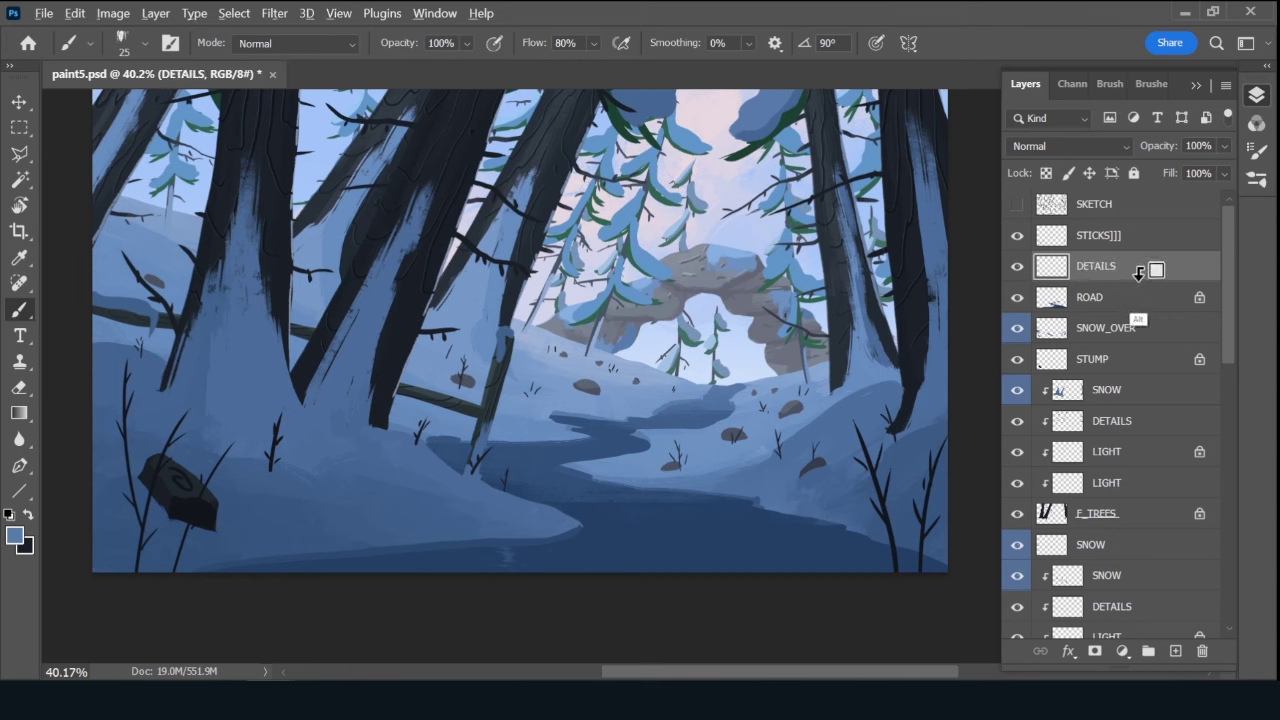
alt+click(1141, 271)
Choose the Kyle's Inkbox- Rough Inker 4 brush preset.
click(1163, 83)
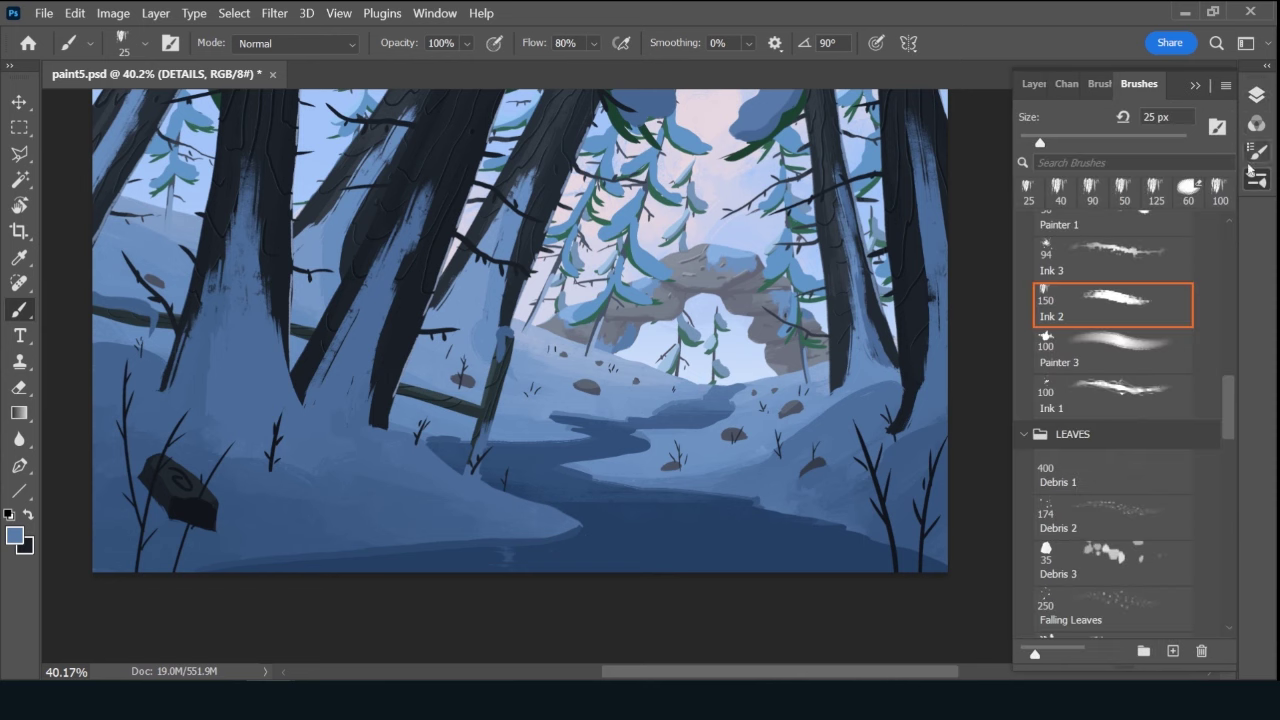
drag(1229, 390, 1232, 212)
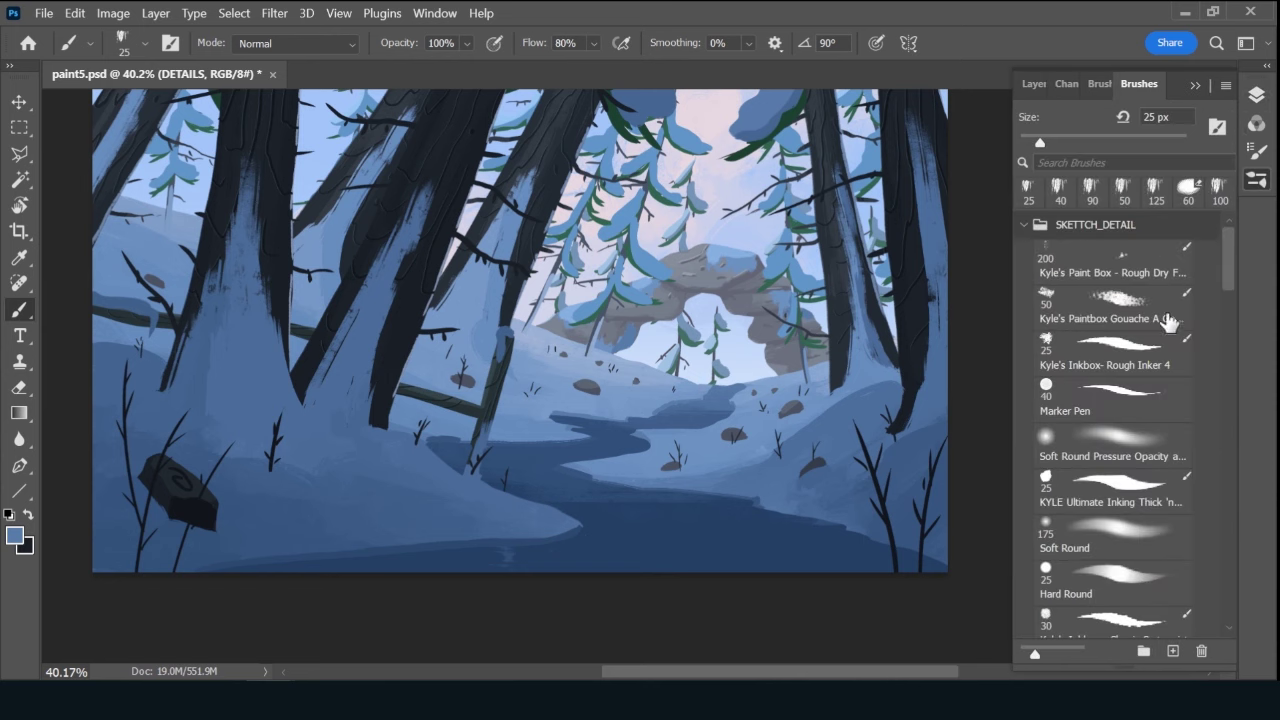
click(1147, 364)
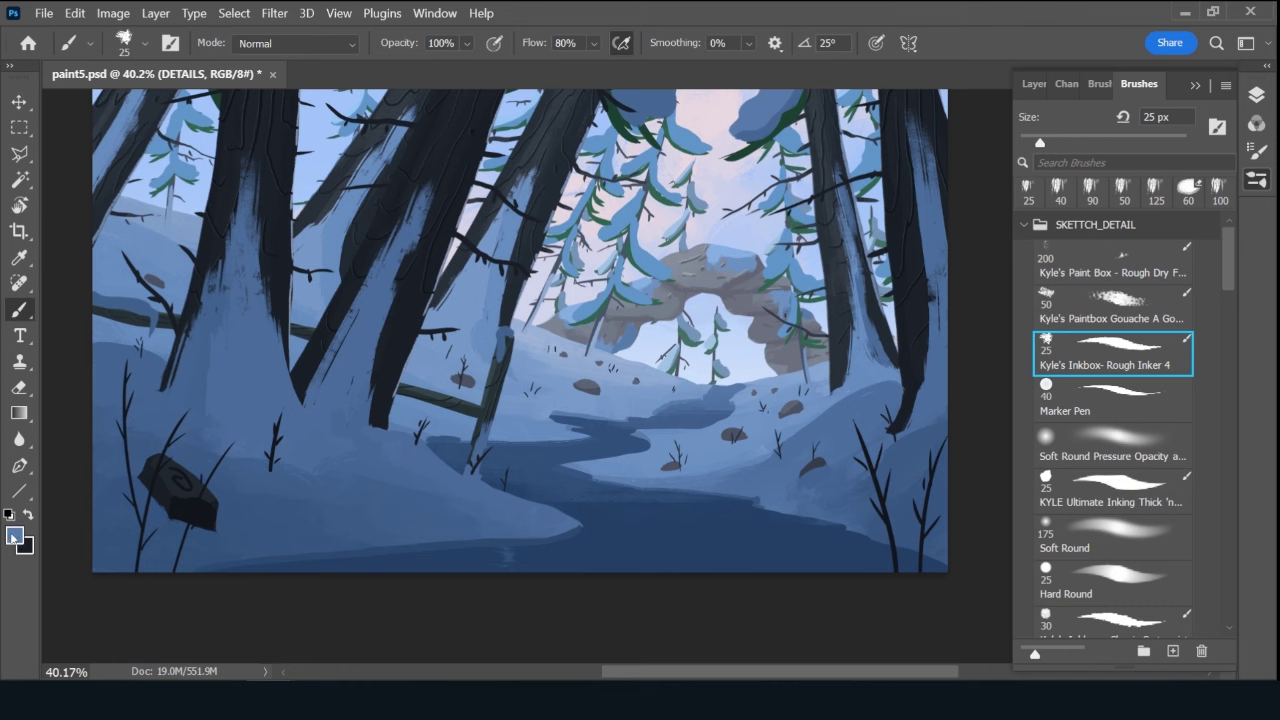
click(1033, 83)
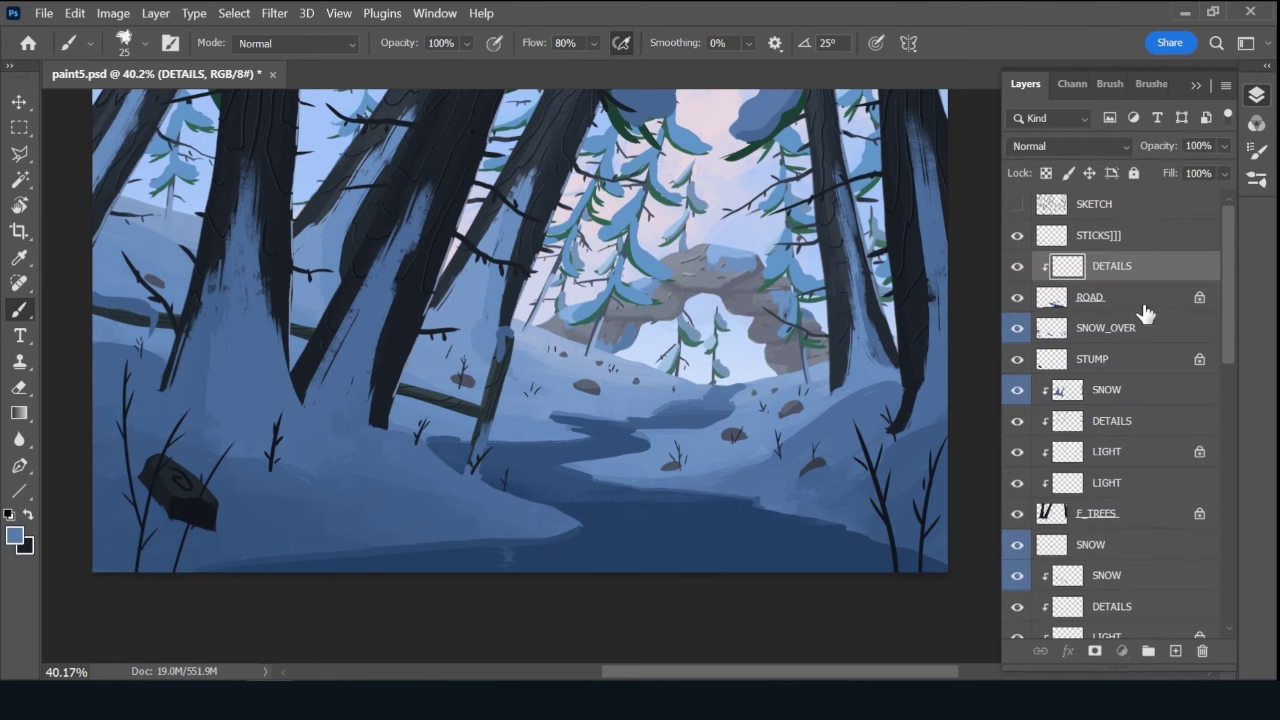
Select DETAILS, enlarge the brush to 35, and set the foreground to #223f67.
alt+click(549, 560)
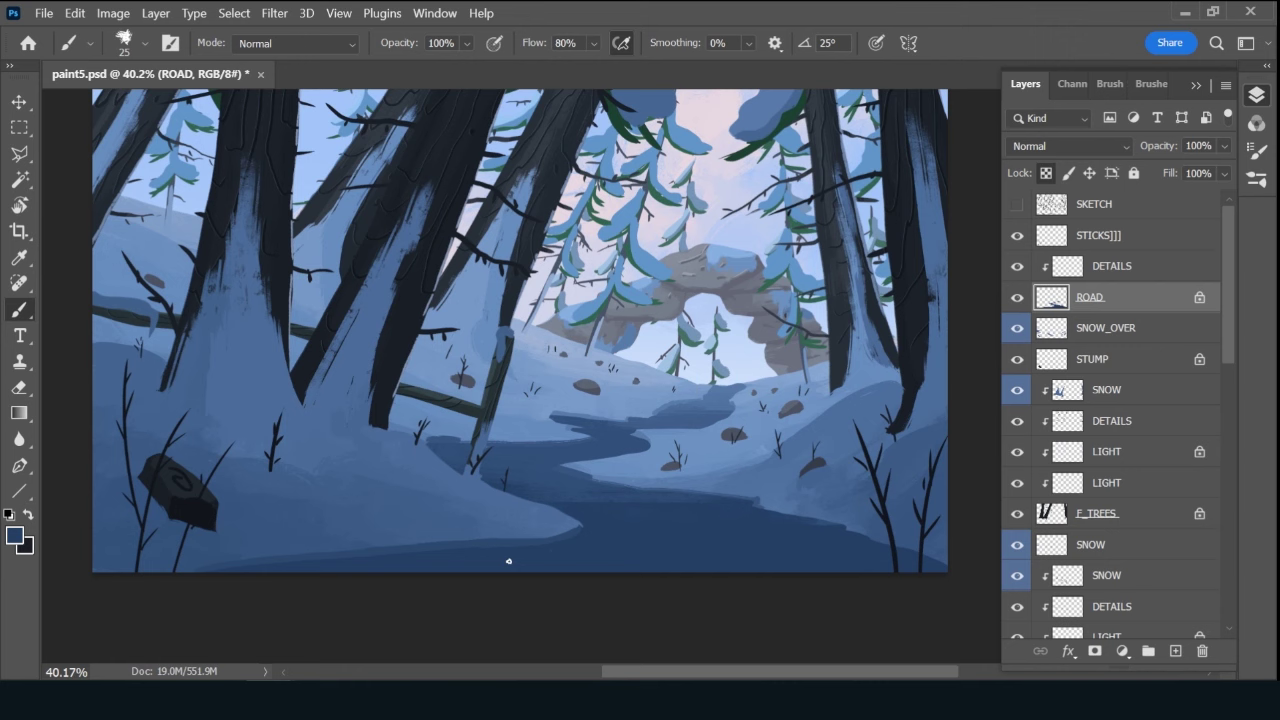
click(1163, 272)
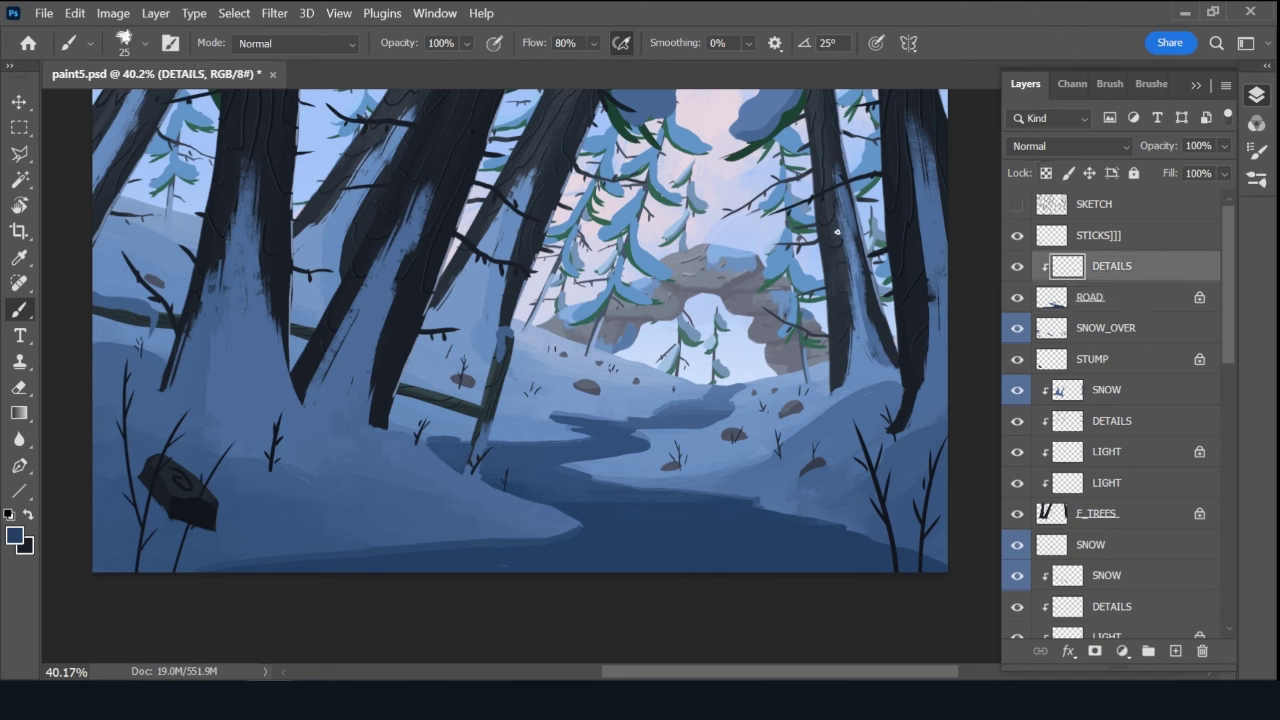
key(bracketright)
key(bracketright)
click(15, 537)
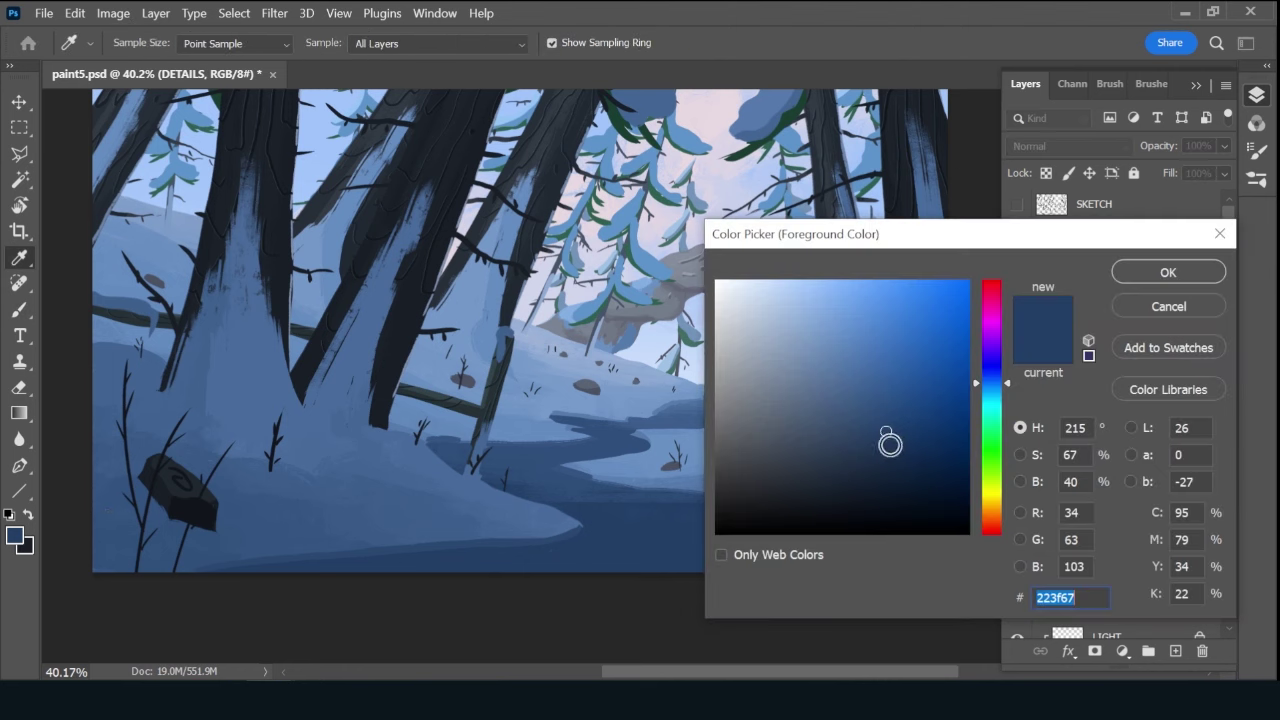
click(891, 447)
click(1168, 272)
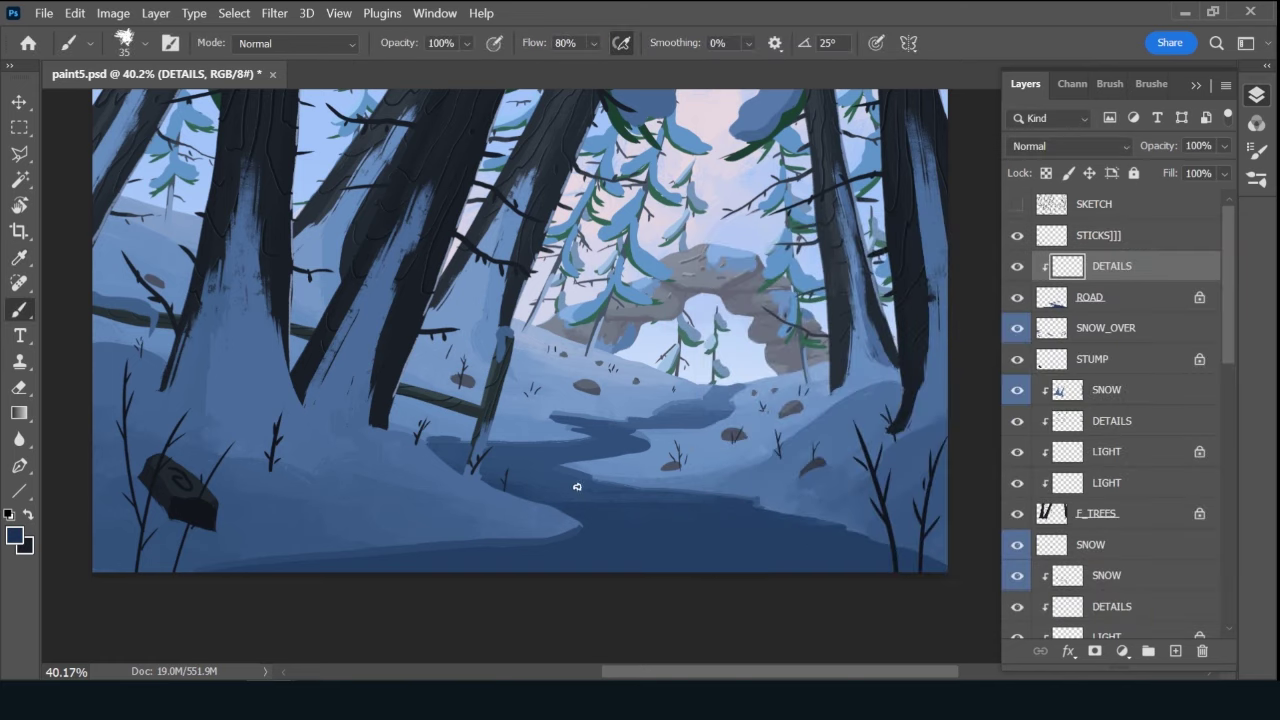
Paint thin dark curving track lines along the path on DETAILS.
mouse_move(554, 479)
mouse_down()
mouse_move(811, 543)
mouse_move(802, 631)
mouse_up()
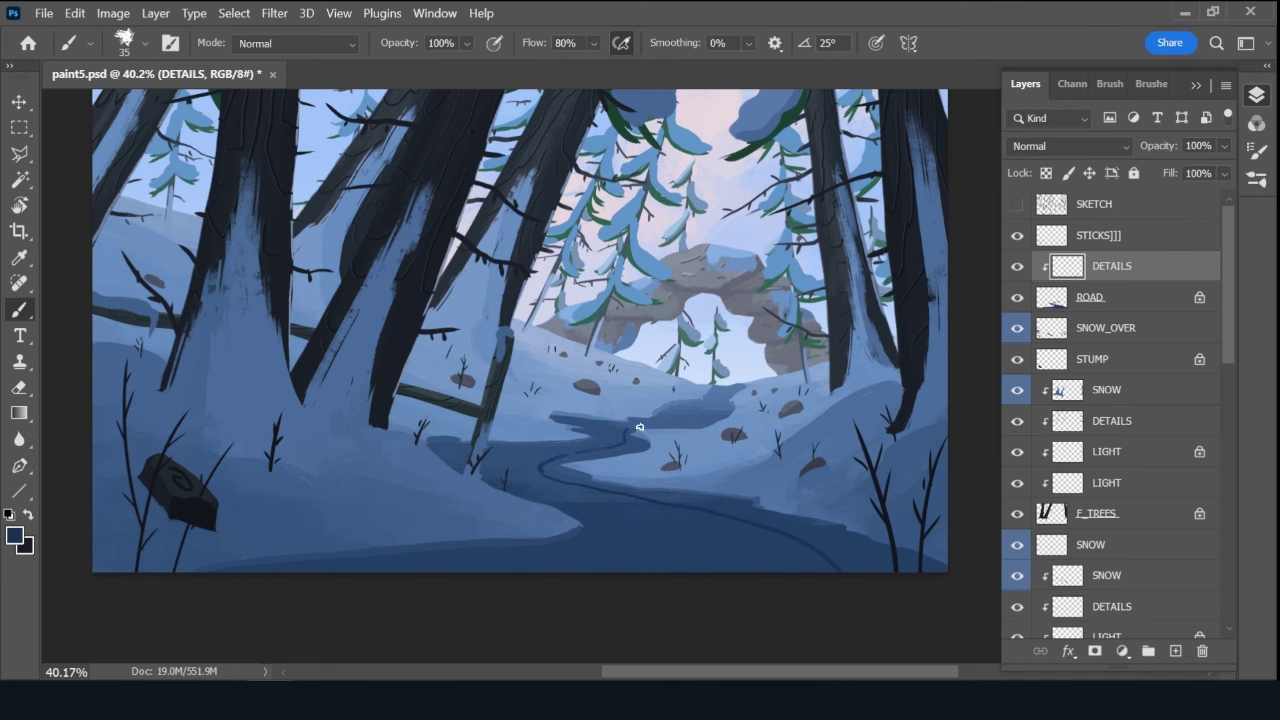
drag(640, 427, 676, 423)
drag(570, 446, 618, 560)
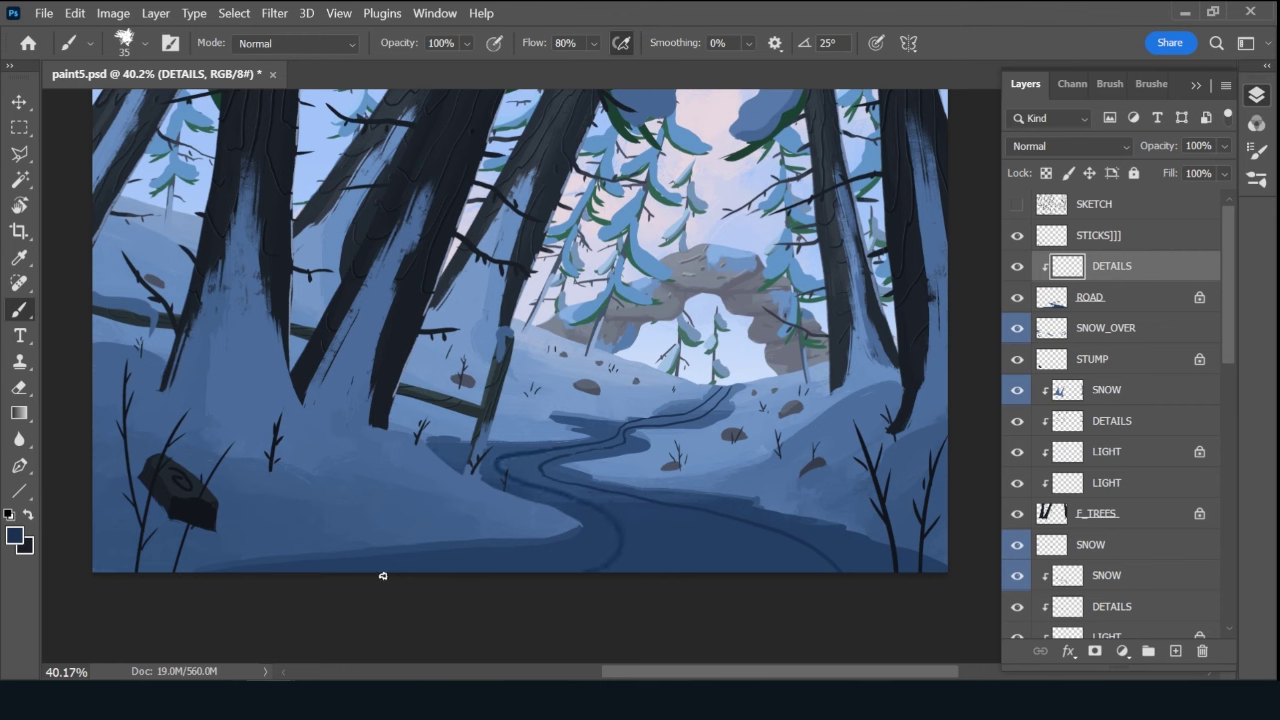
Lock DETAILS transparency, enlarge the brush, and duplicate the DETAILS layer.
key(slash)
key(bracketright)
key(bracketright)
key(bracketright)
key(alt)
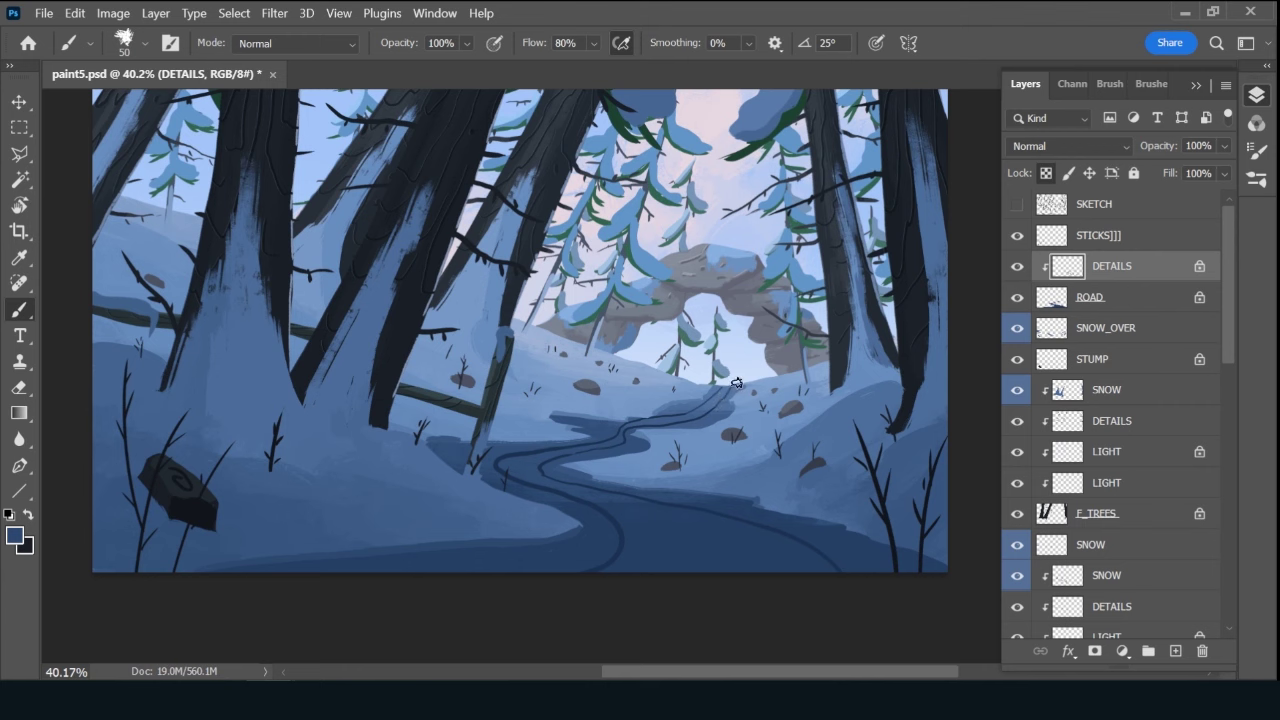
key(bracketright)
key(bracketright)
key(bracketright)
key(bracketright)
key(ctrl+j)
Move the DETAILS copy below DETAILS and rename it LIGHT.
drag(1170, 268, 1160, 307)
double_click(1122, 297)
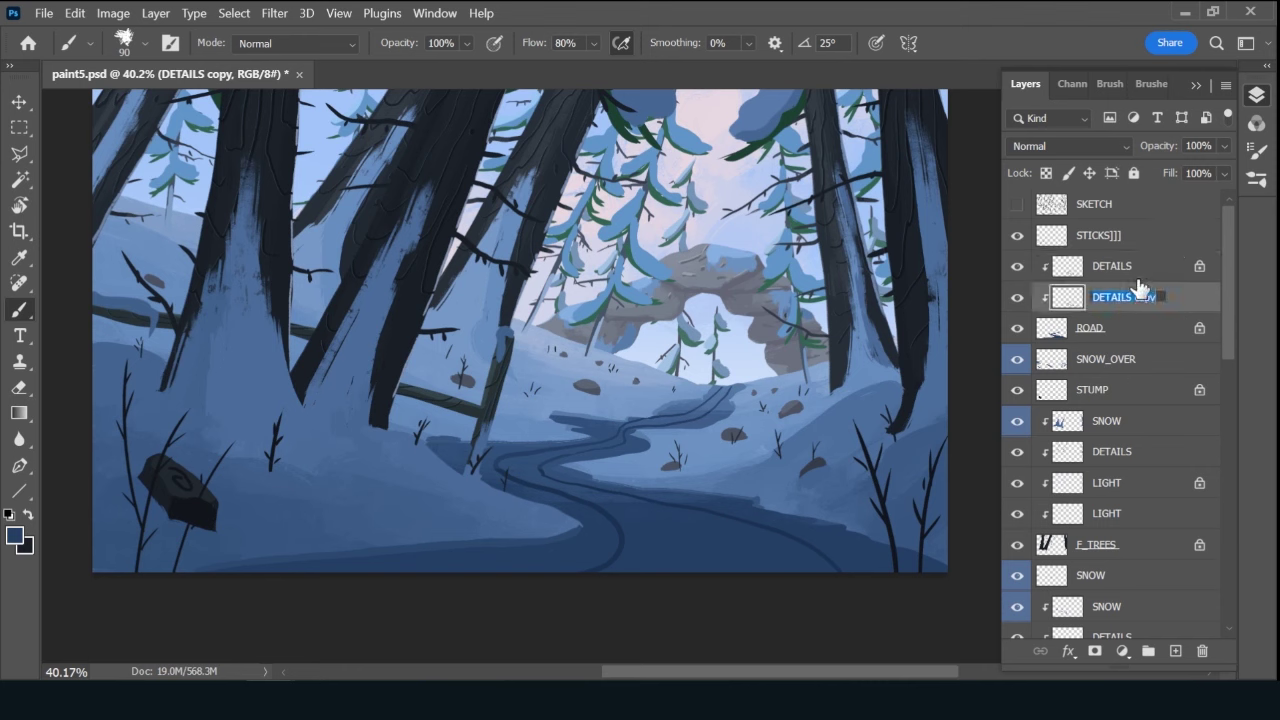
text(LIGHT)
key(Return)
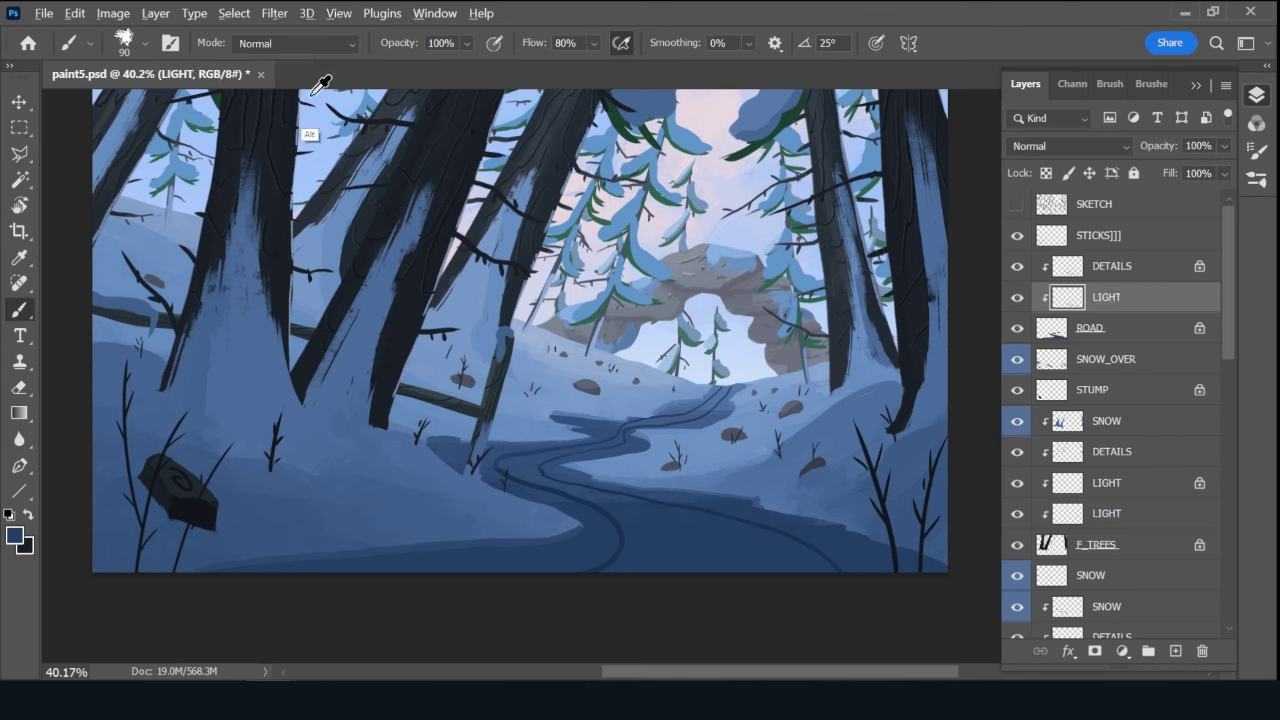
Fill the LIGHT layer's track lines with a light blue sampled from the sky.
alt+click(312, 94)
key(slash)
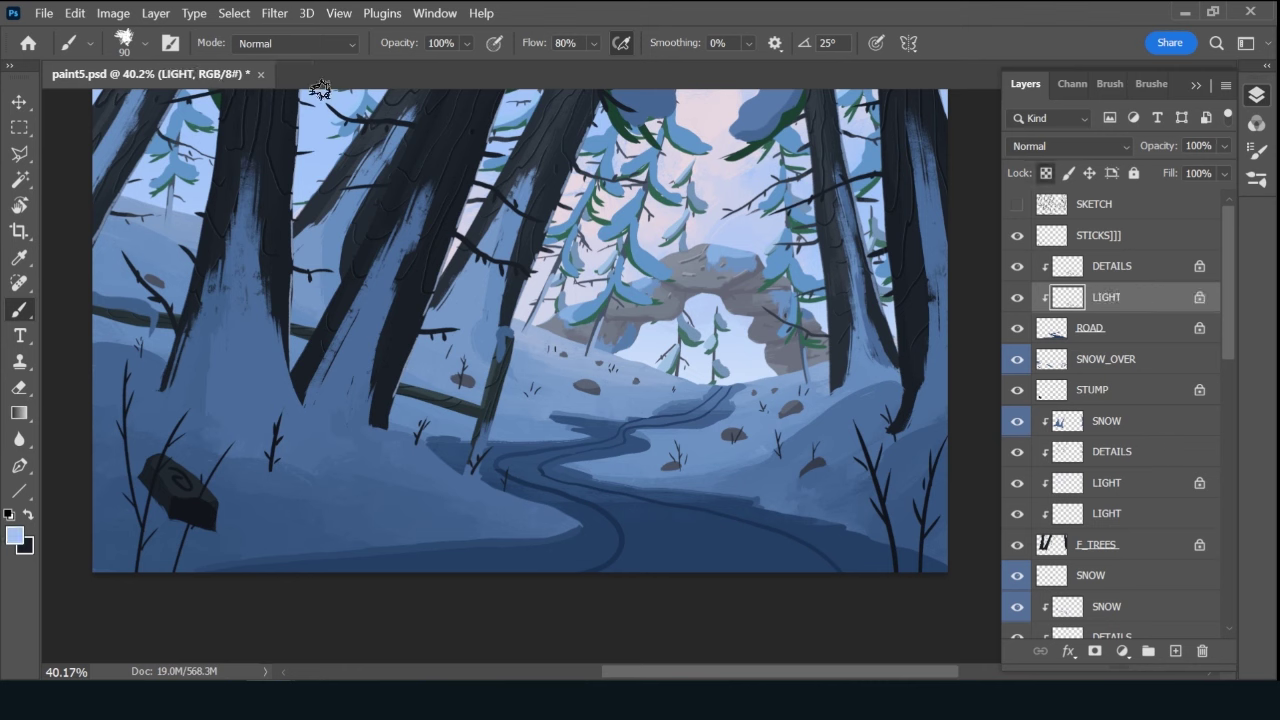
key(v)
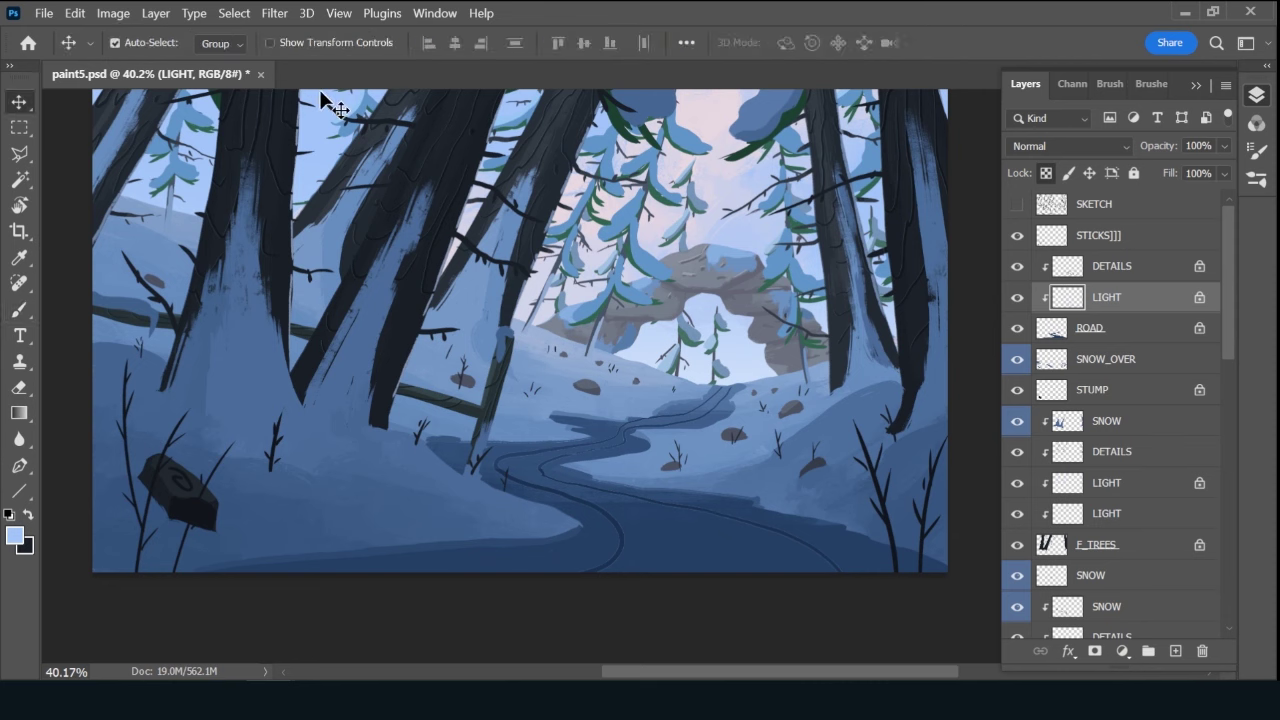
key(alt+BackSpace)
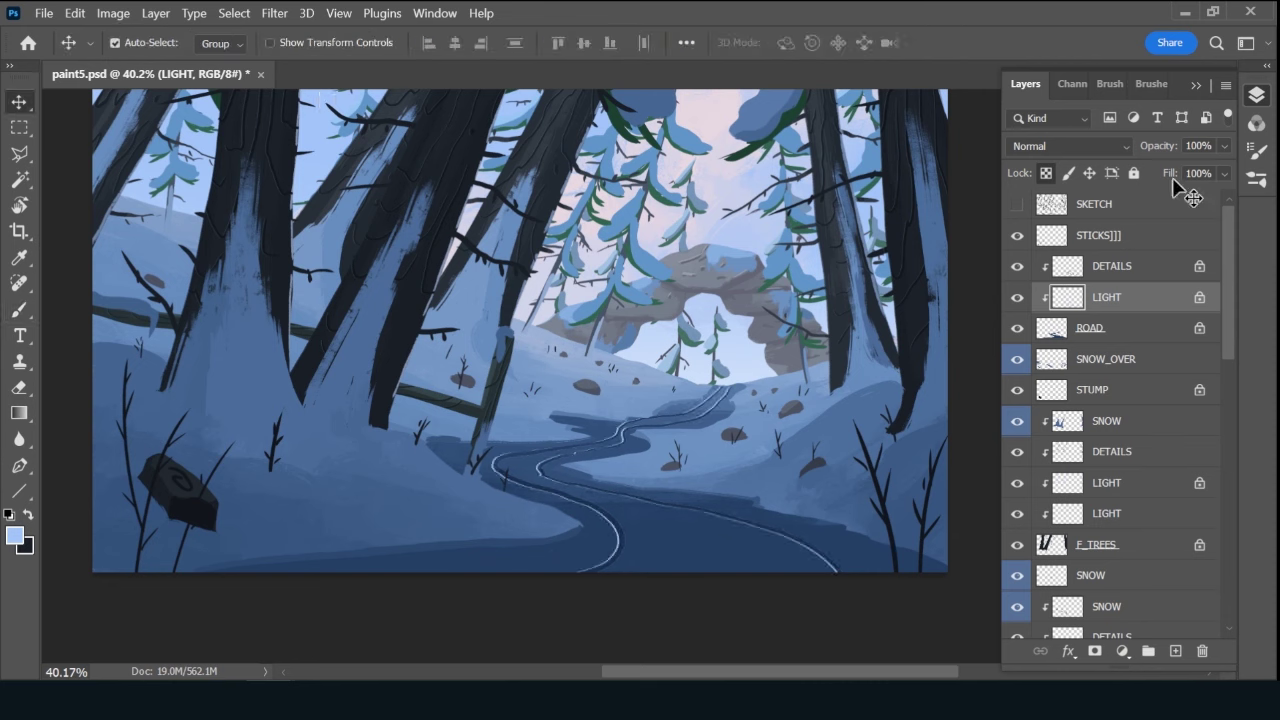
Set the LIGHT layer's opacity to 17%.
click(1200, 146)
text(3)
key(Return)
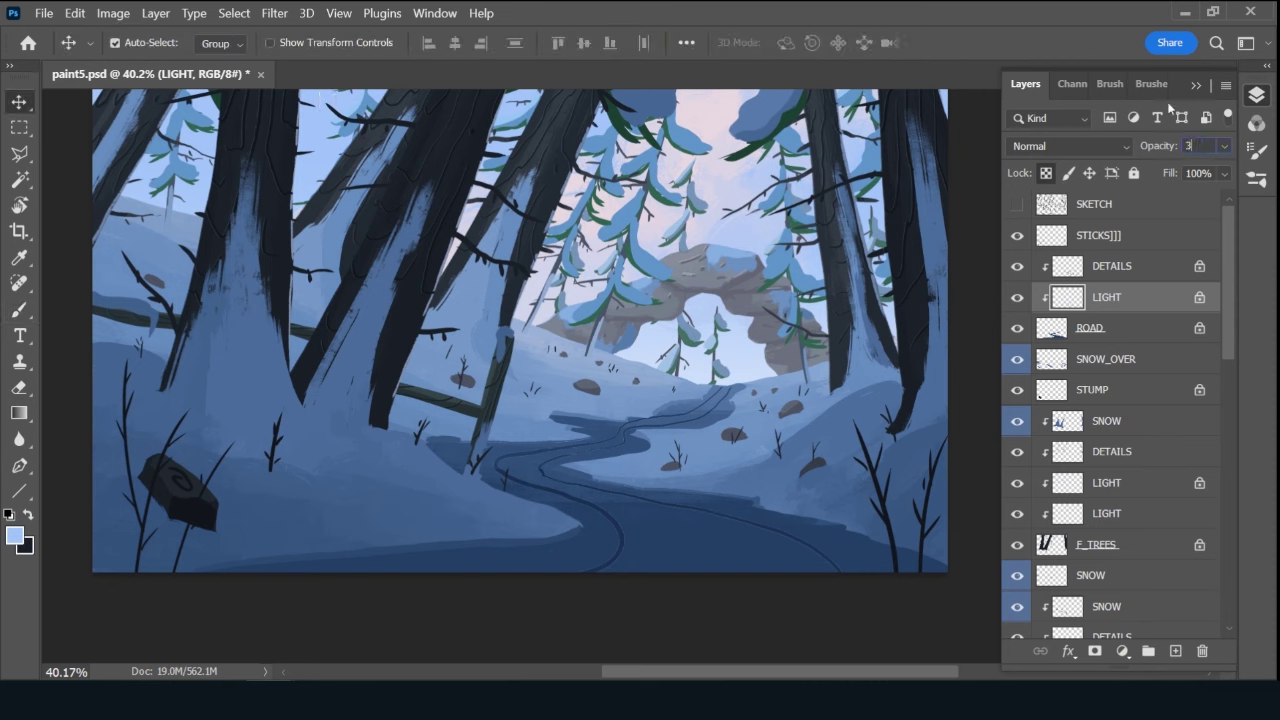
drag(1172, 150, 1180, 150)
Create a new layer named TX and move it below LIGHT.
click(1175, 651)
double_click(1106, 298)
text(TX)
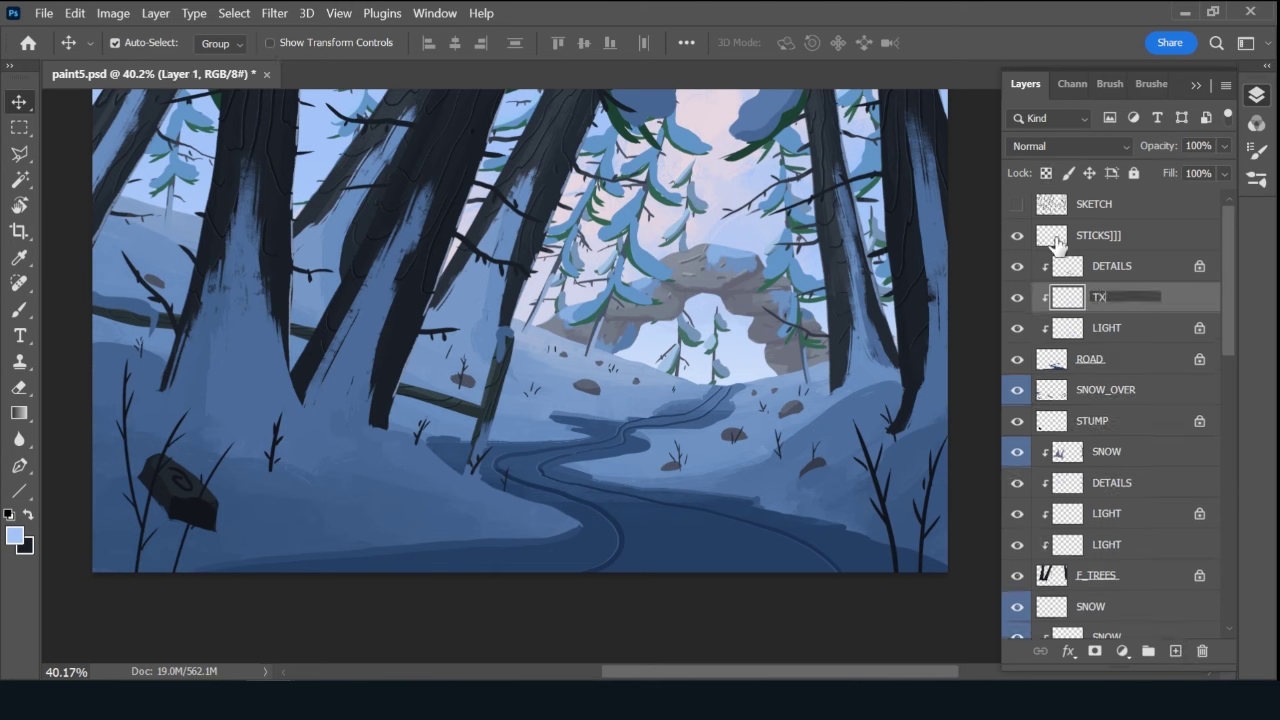
key(Return)
drag(1145, 305, 1135, 335)
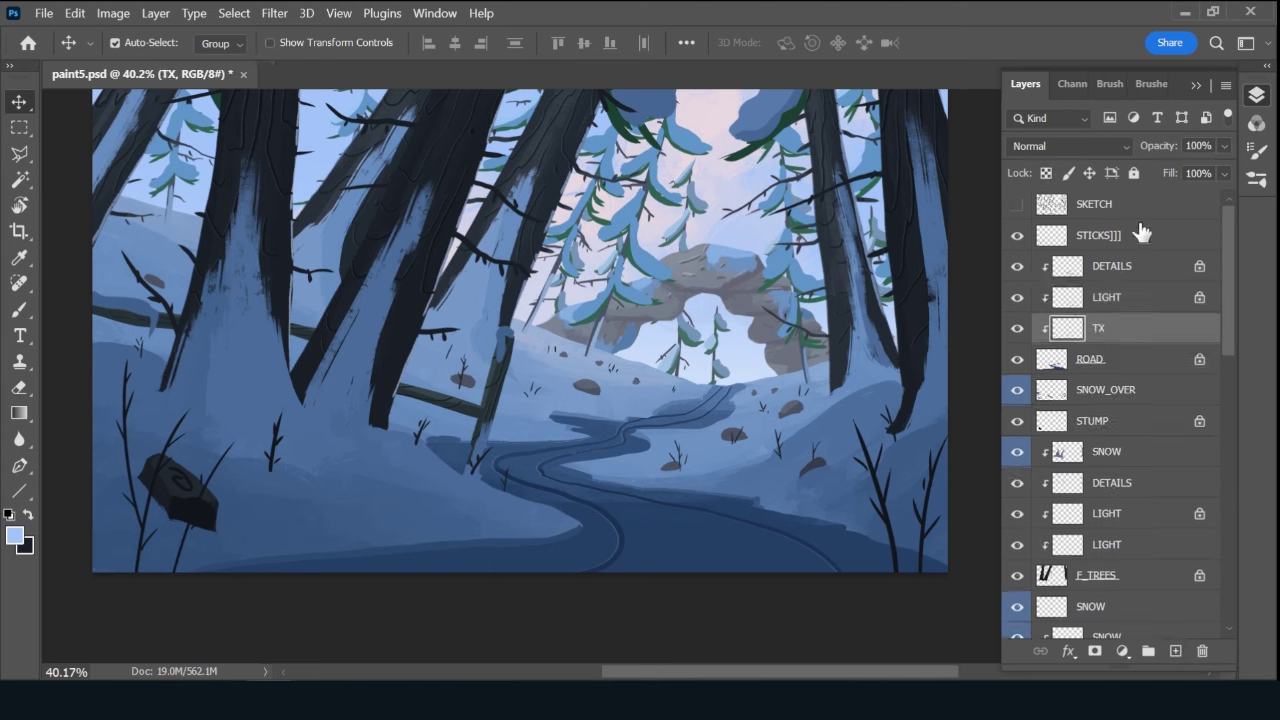
Choose the gouache texture brush and size it to 400.
click(1151, 83)
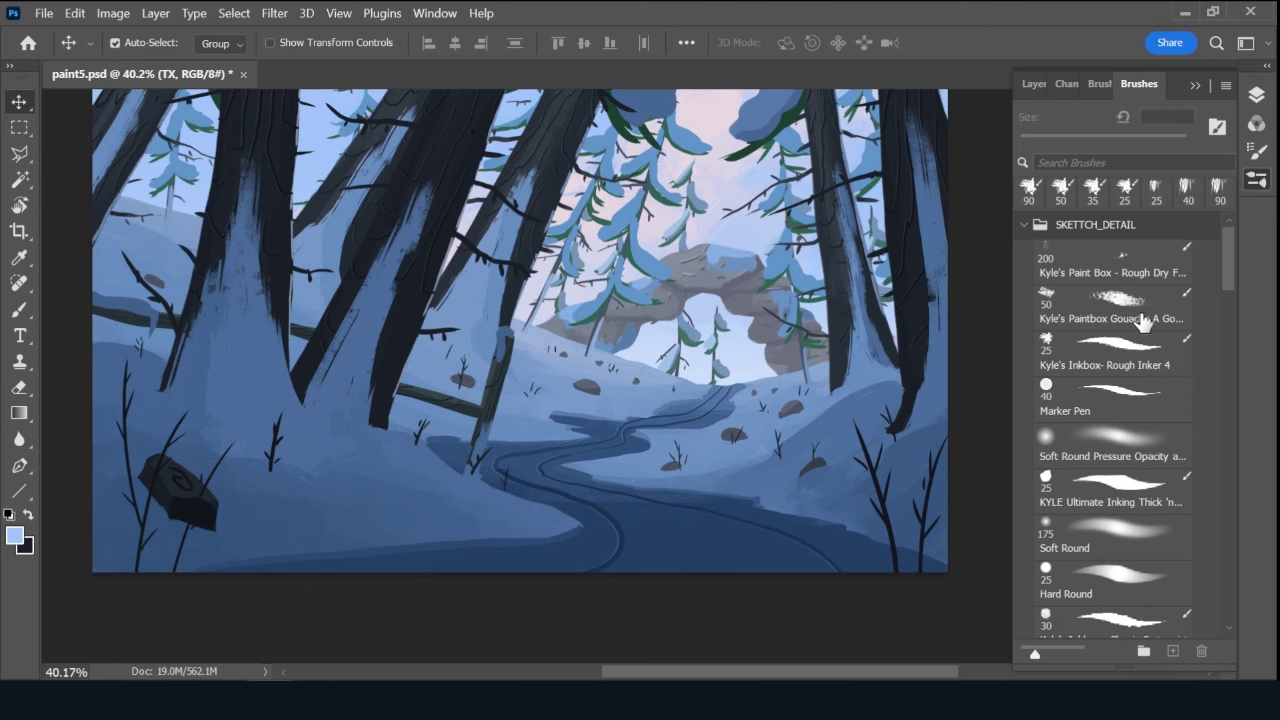
click(1110, 305)
click(1025, 84)
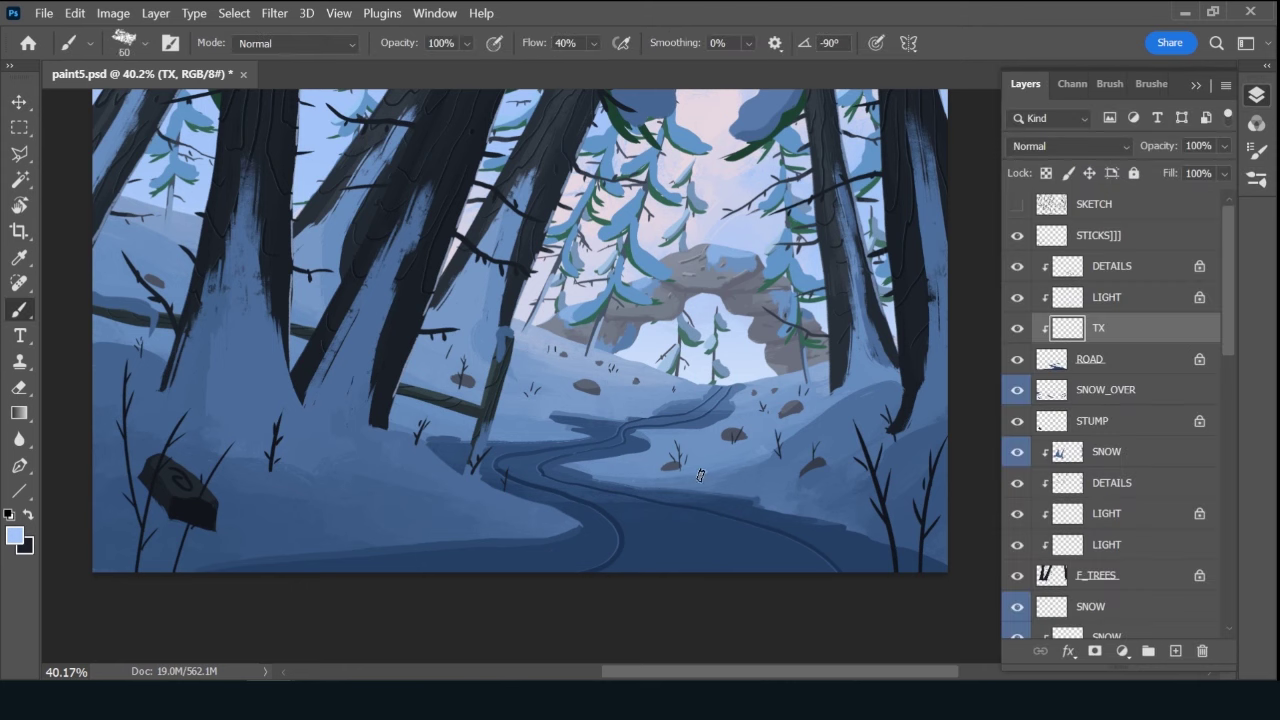
key(bracketright)
key(bracketright)
key(bracketright)
key(bracketright)
key(bracketright)
key(bracketright)
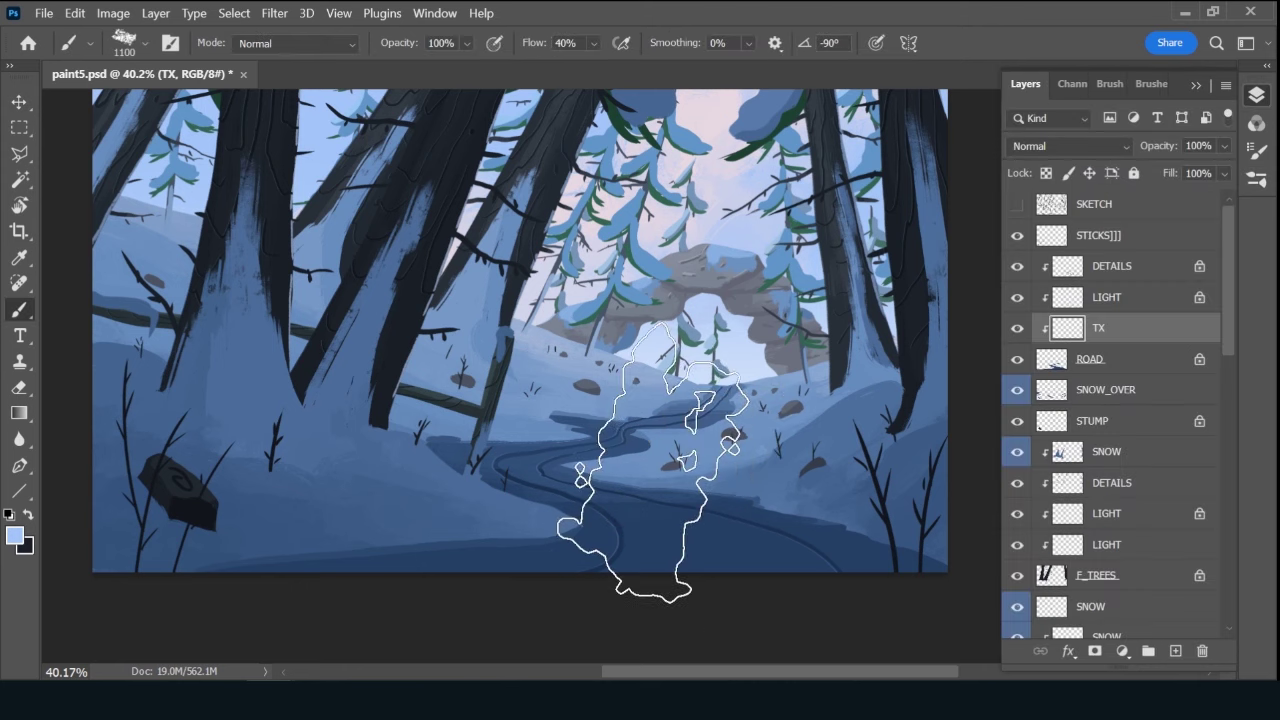
key(bracketleft)
key(bracketleft)
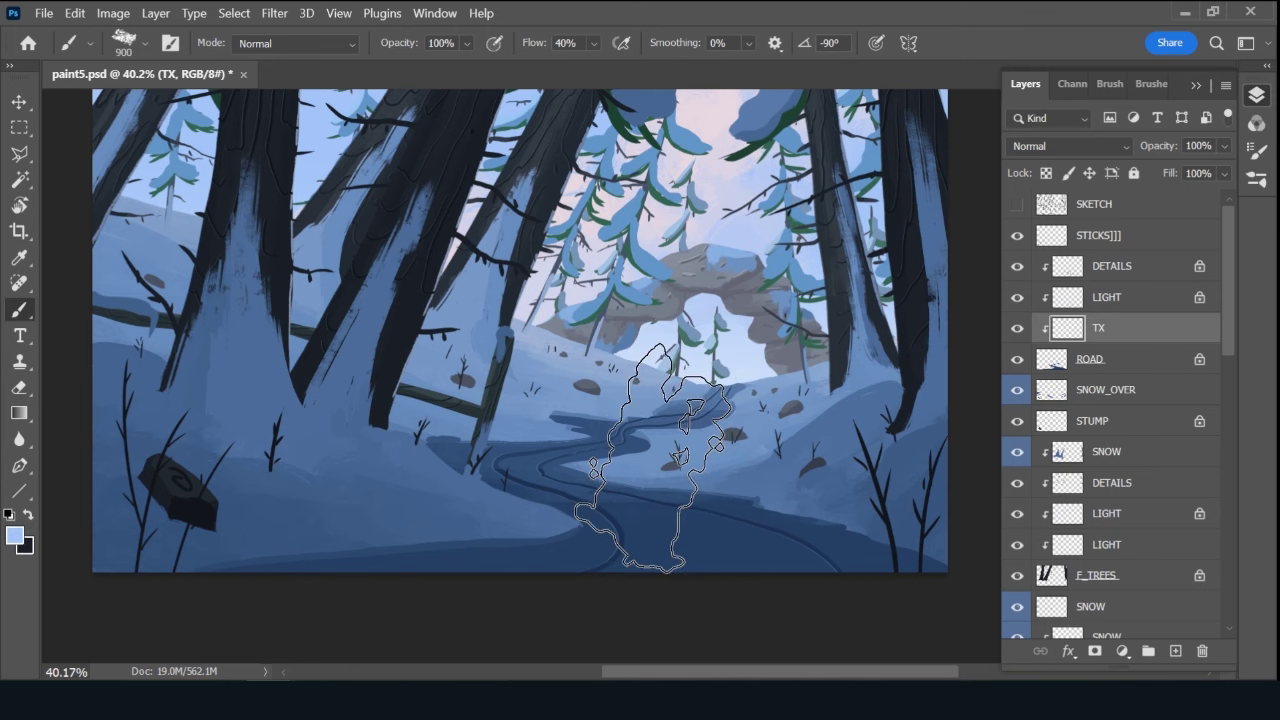
key(bracketleft)
key(bracketleft)
key(bracketleft)
key(bracketleft)
key(bracketleft)
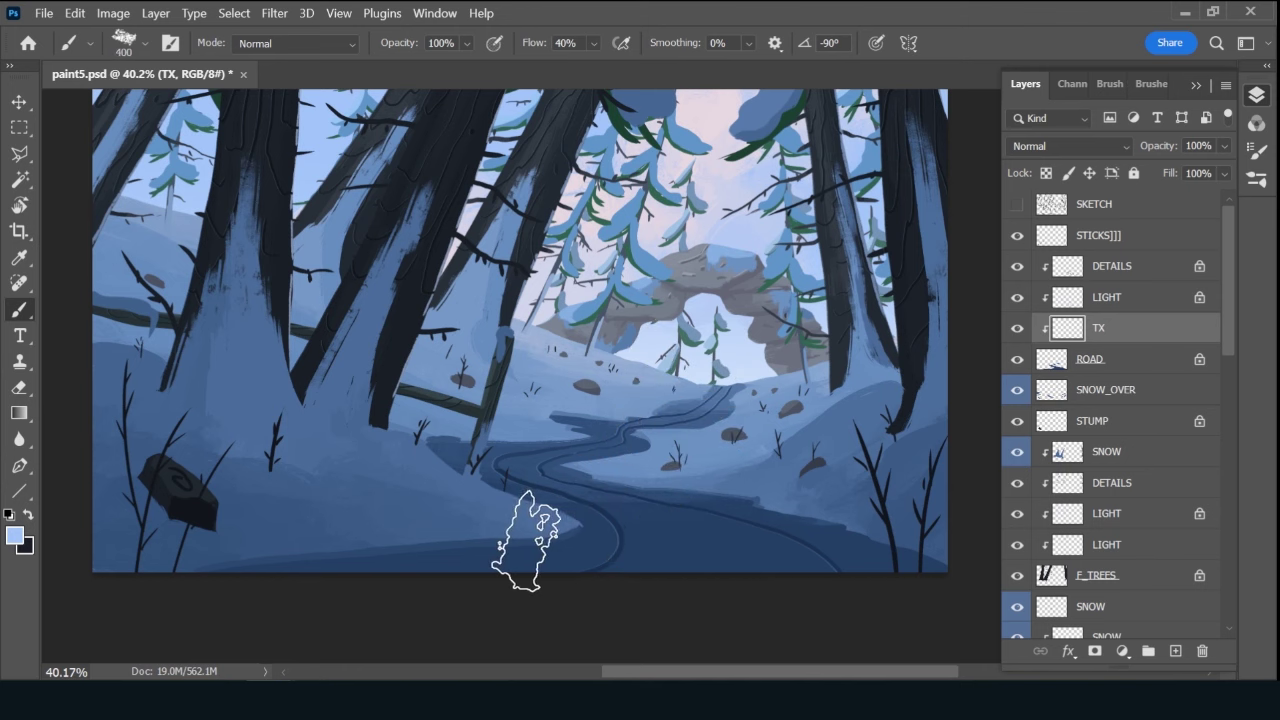
Sample dark blue from the path and set the TX layer to Multiply.
alt+click(720, 555)
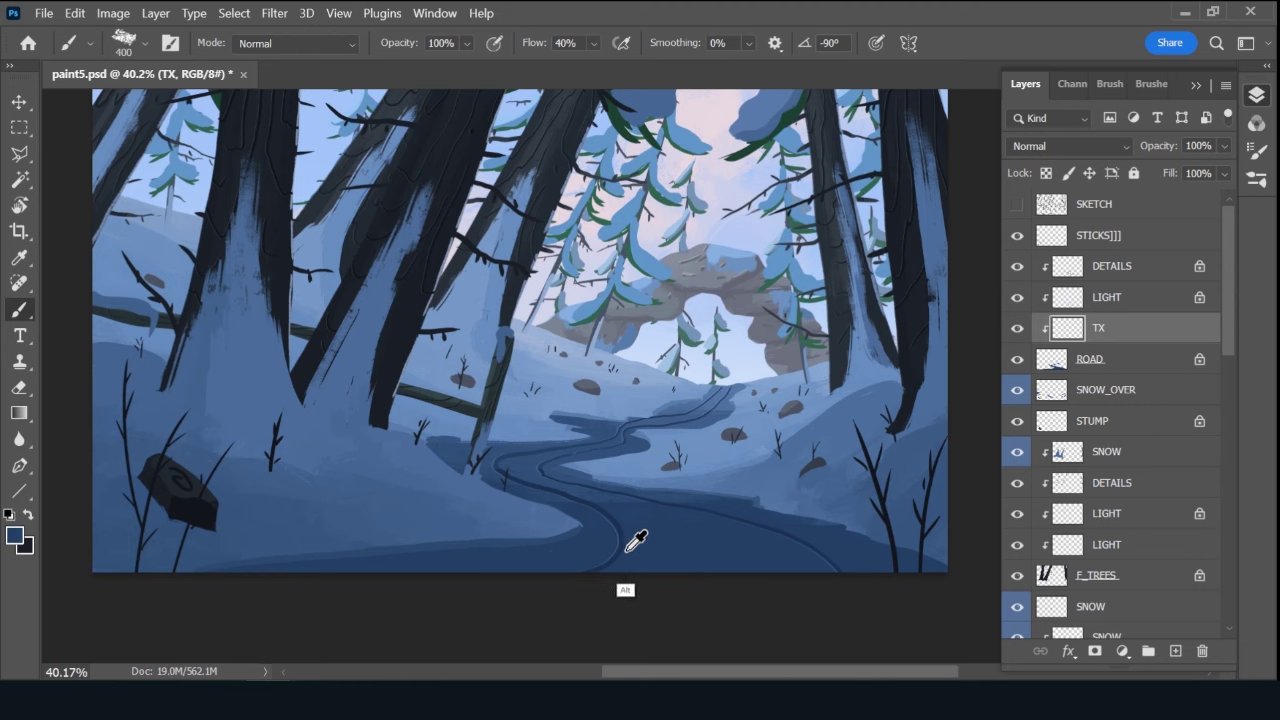
click(1070, 146)
click(1072, 189)
Brush dark speckled texture over the lower road and stream, then set TX opacity to 29%.
click(830, 555)
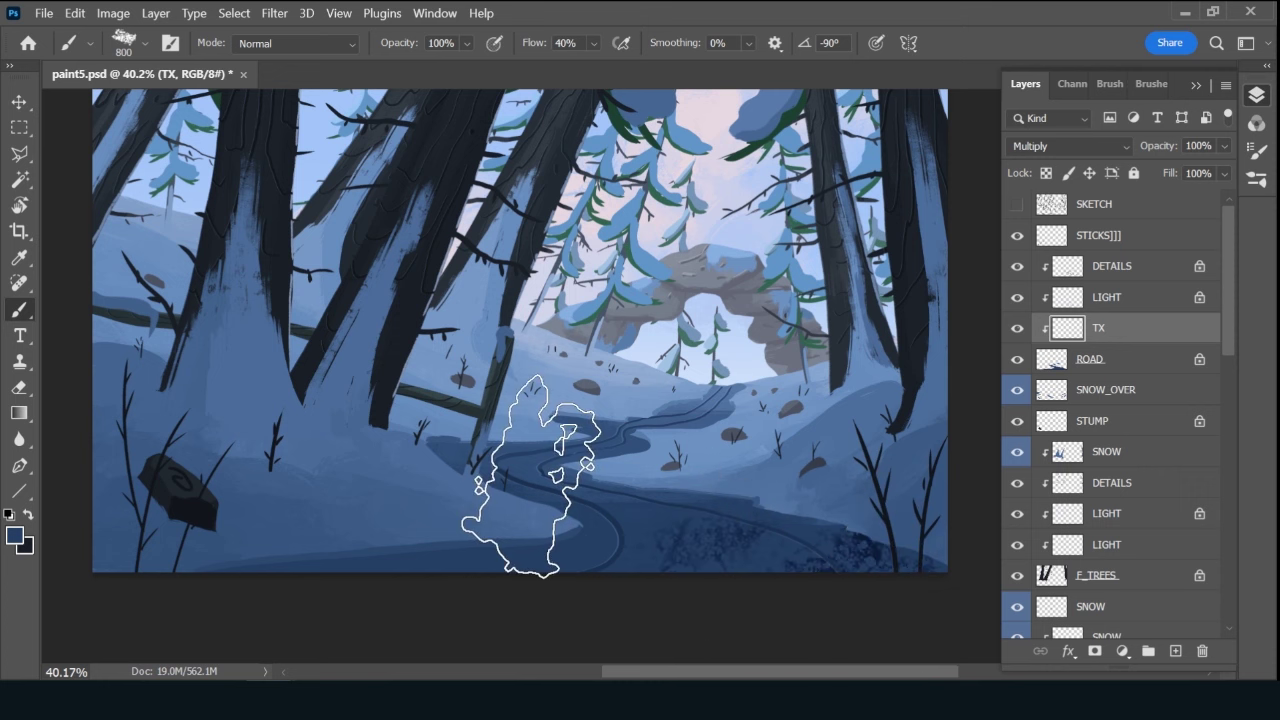
key(bracketright)
key(bracketright)
key(bracketright)
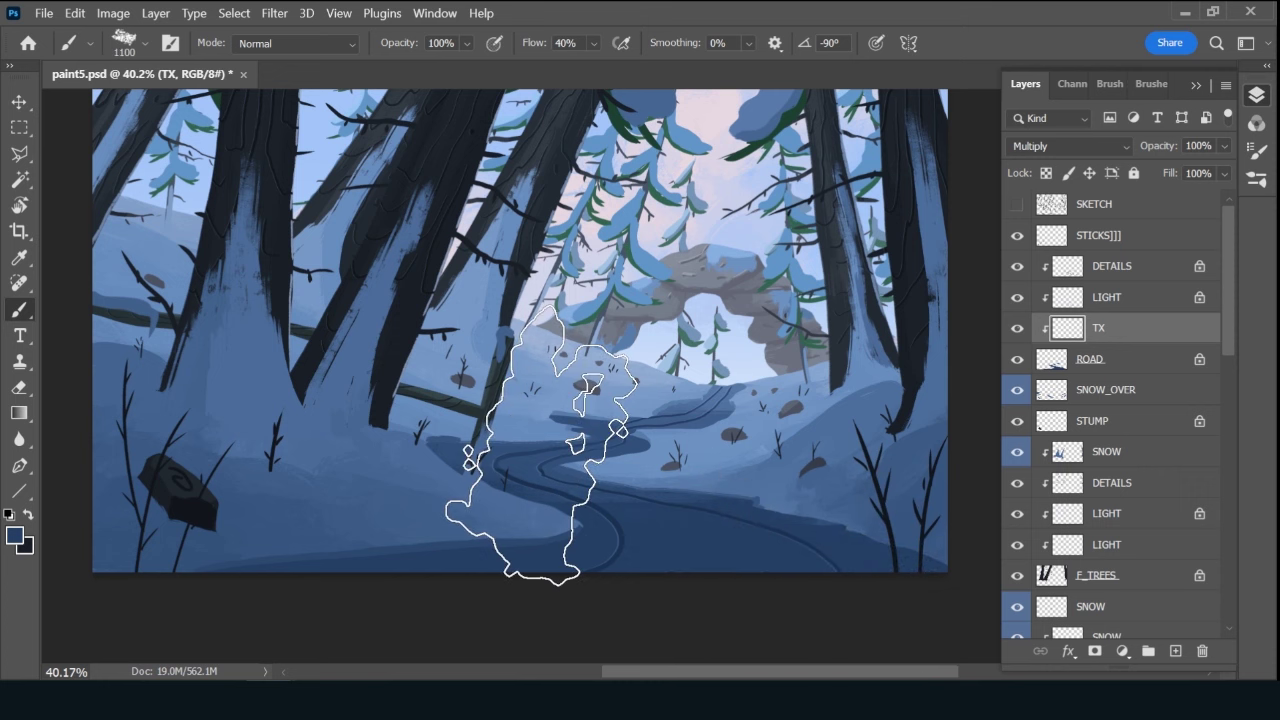
drag(310, 545, 775, 540)
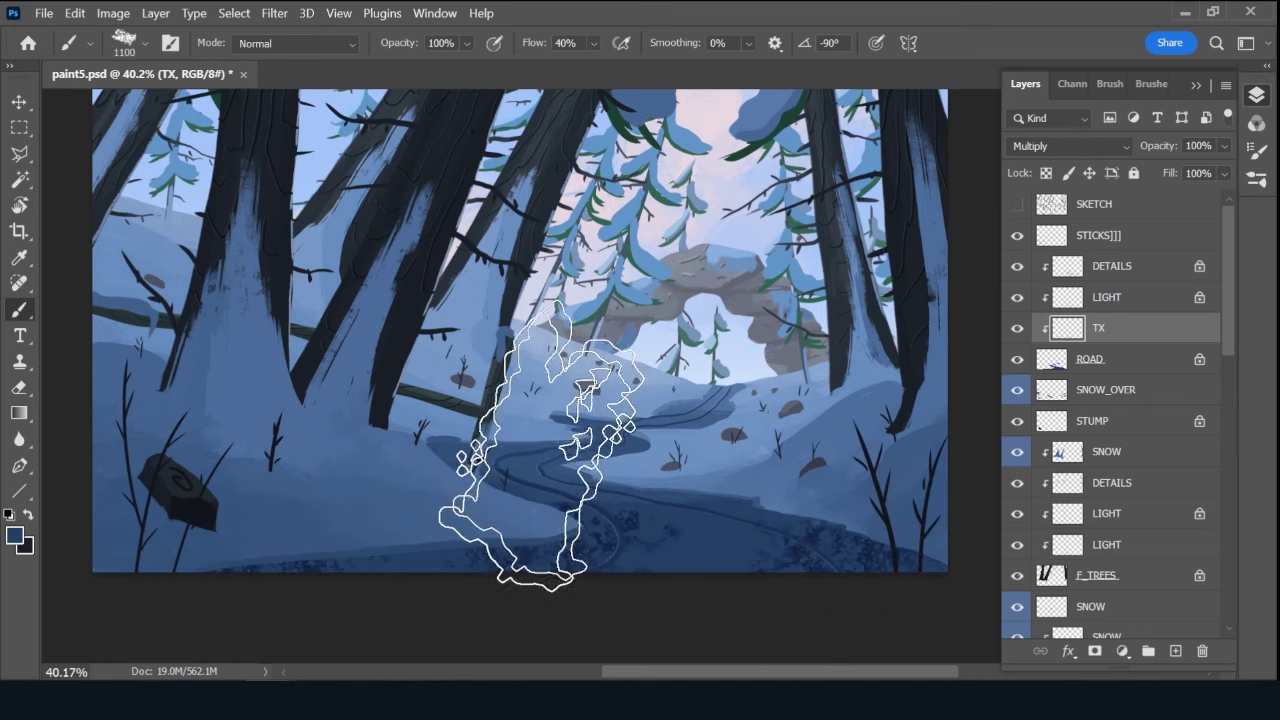
drag(671, 410, 700, 408)
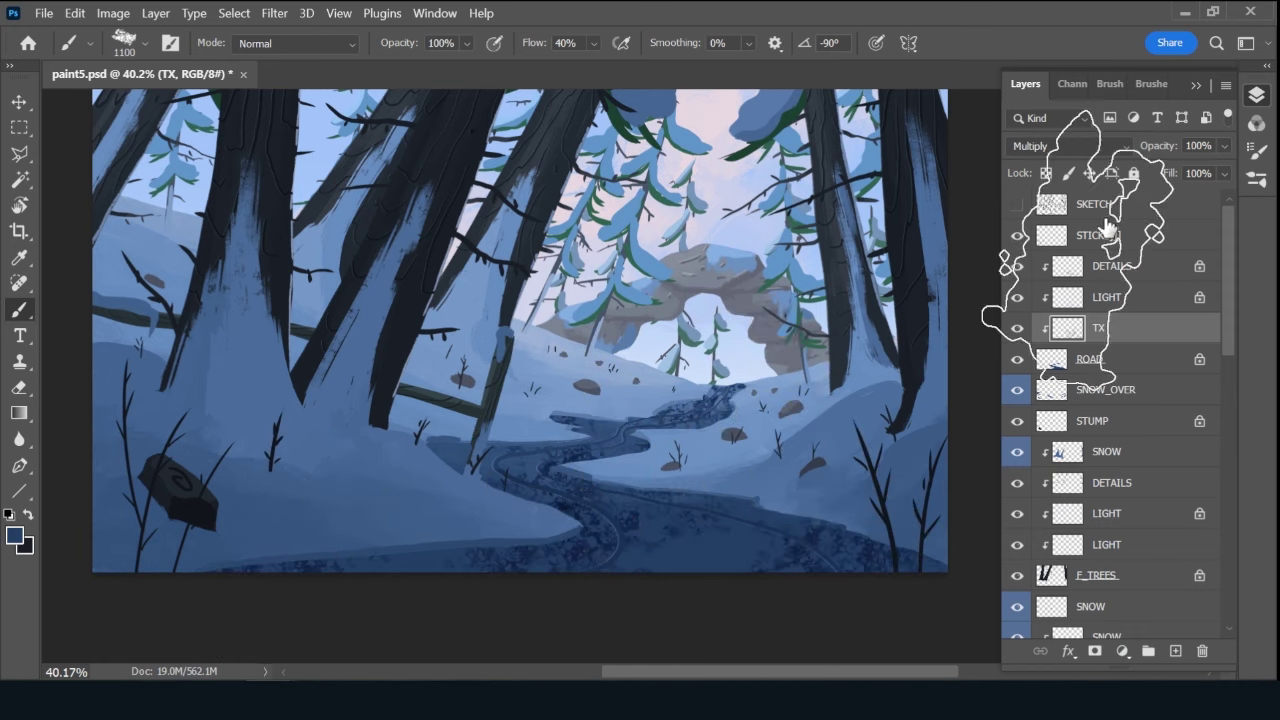
drag(1166, 148, 1140, 153)
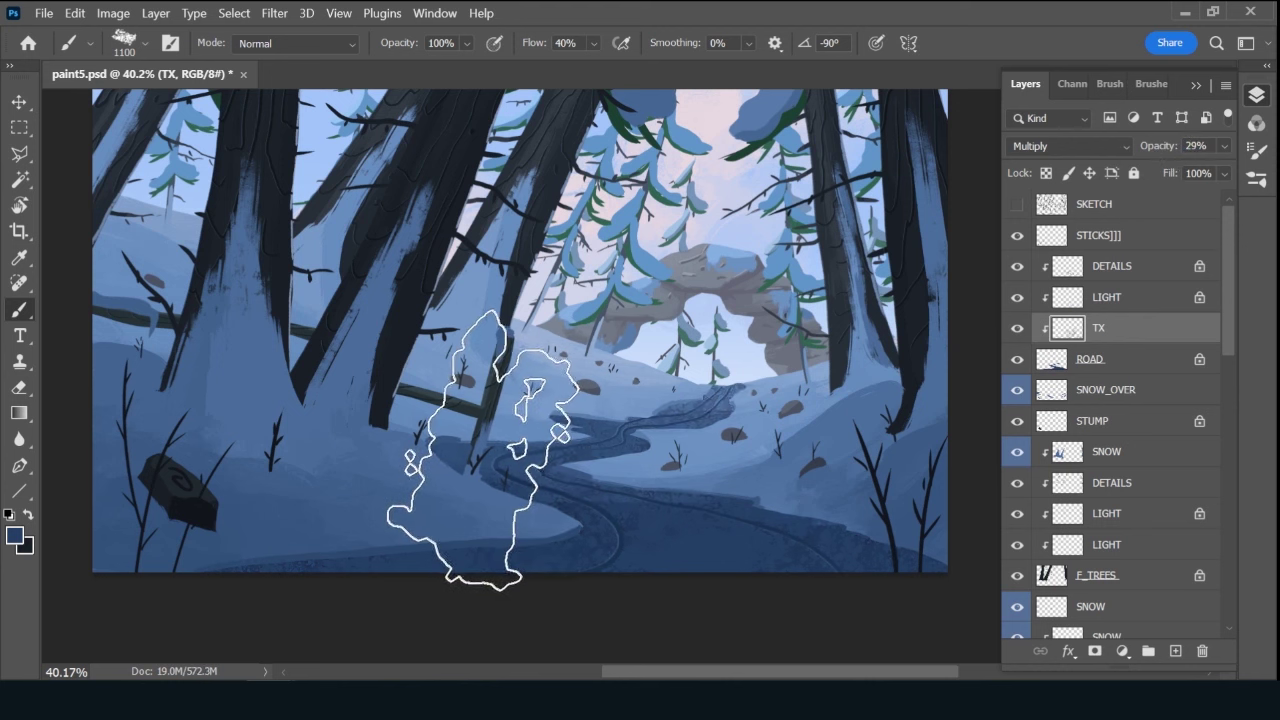
click(1165, 240)
Pick a smaller detail brush and sample a blue from the painting.
click(1151, 83)
click(1133, 202)
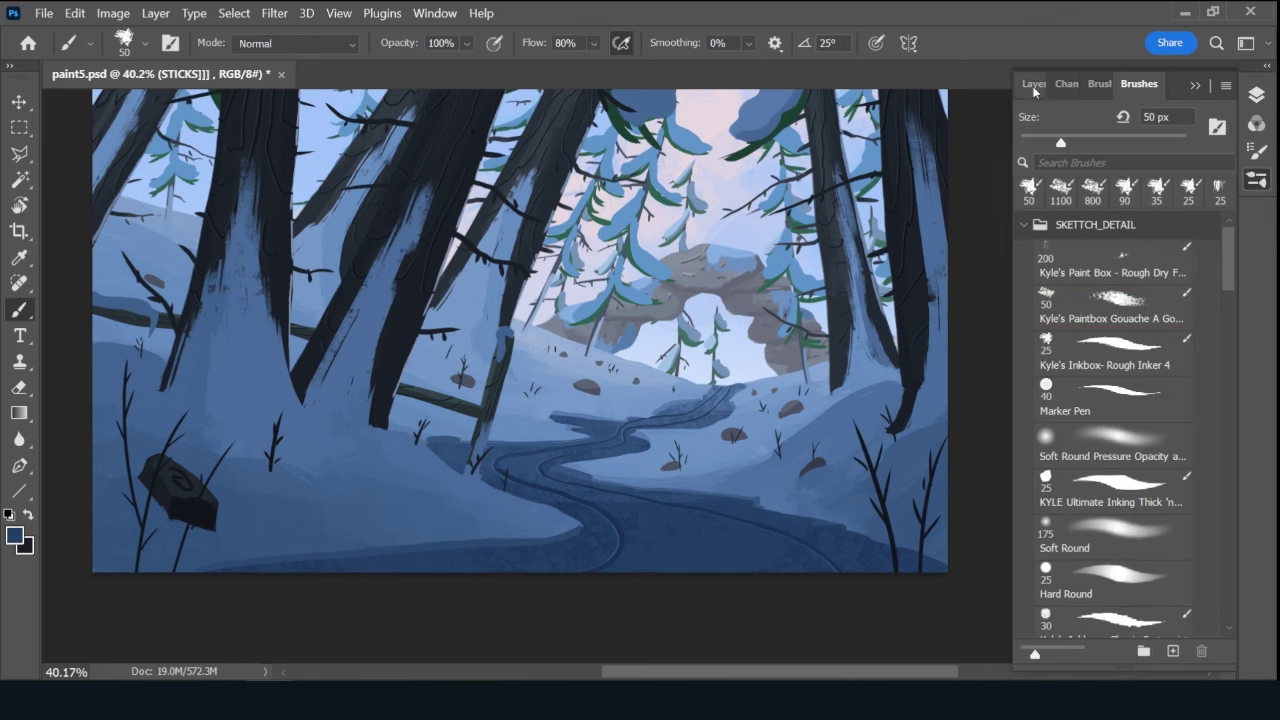
click(1025, 83)
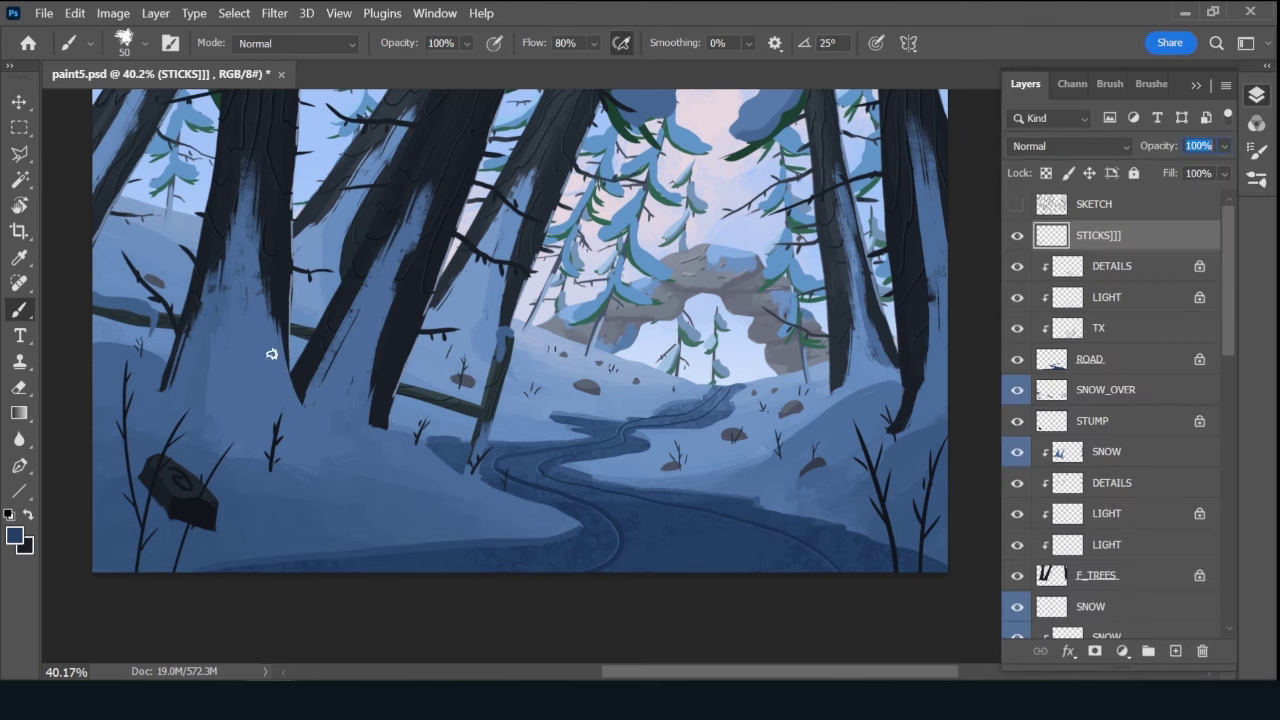
click(15, 537)
click(287, 535)
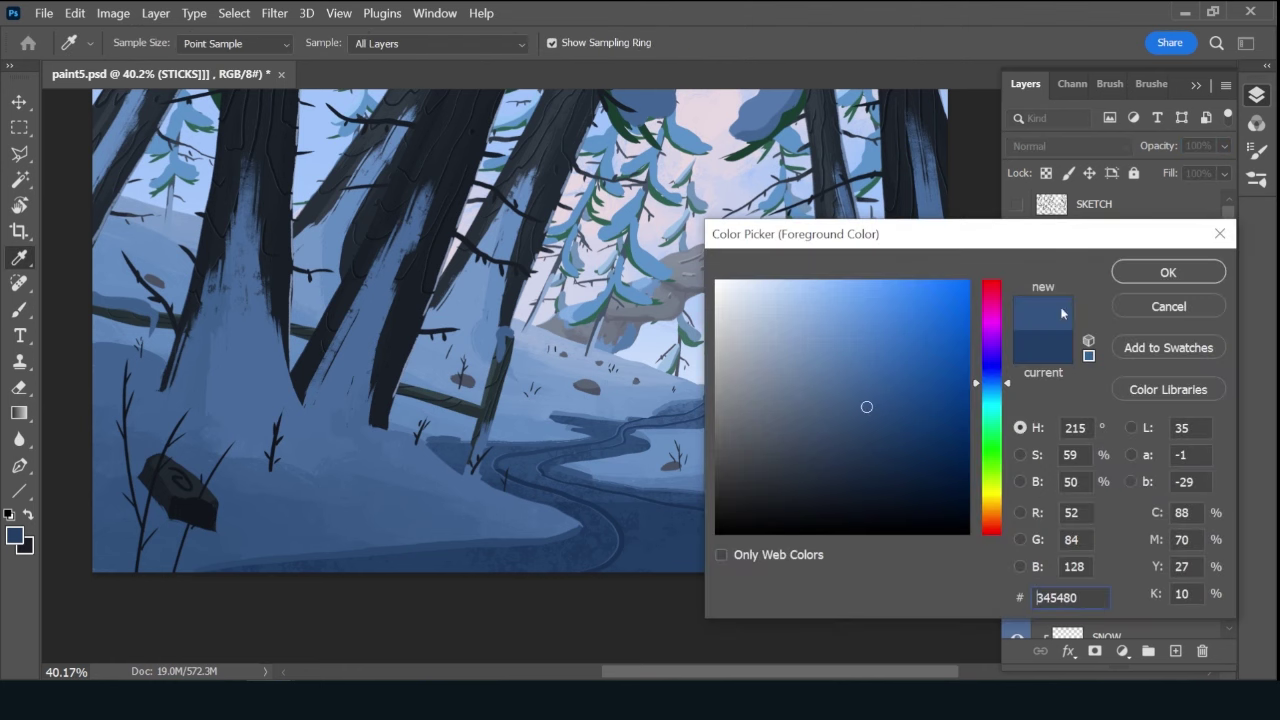
click(1168, 272)
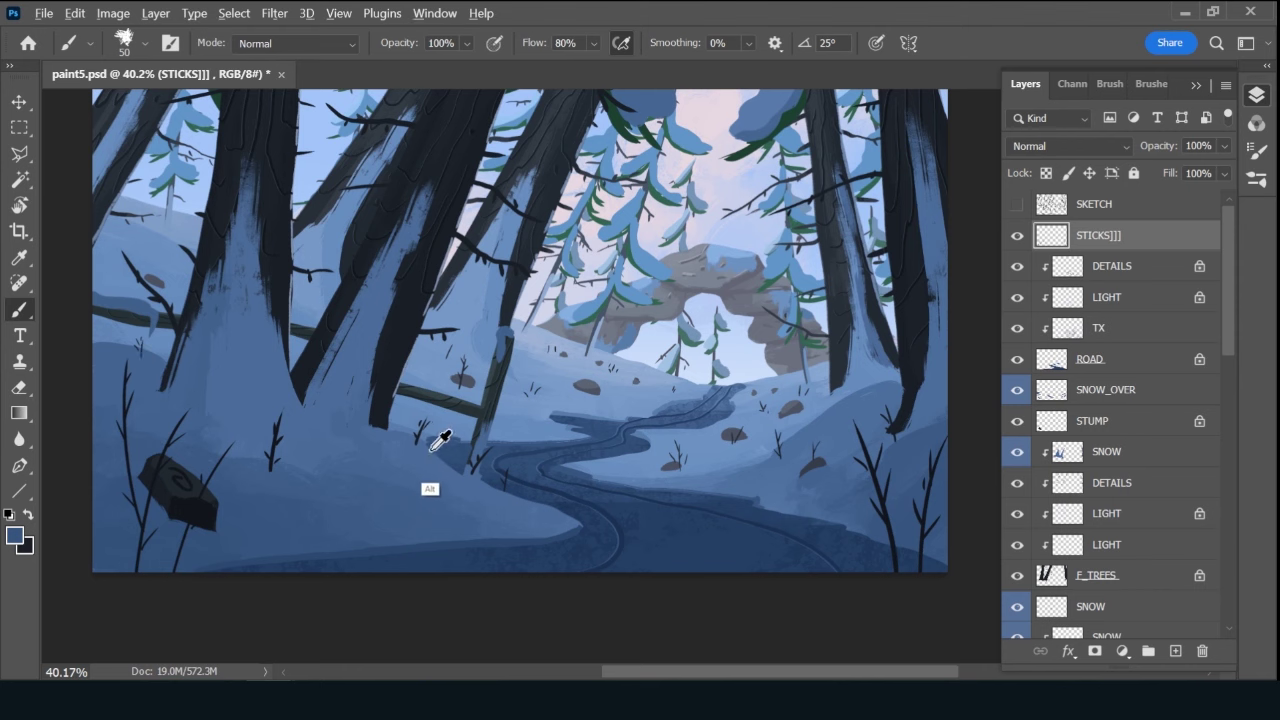
Try a lighter greyish blue, then sample dark green from the pine needles.
click(17, 534)
click(808, 386)
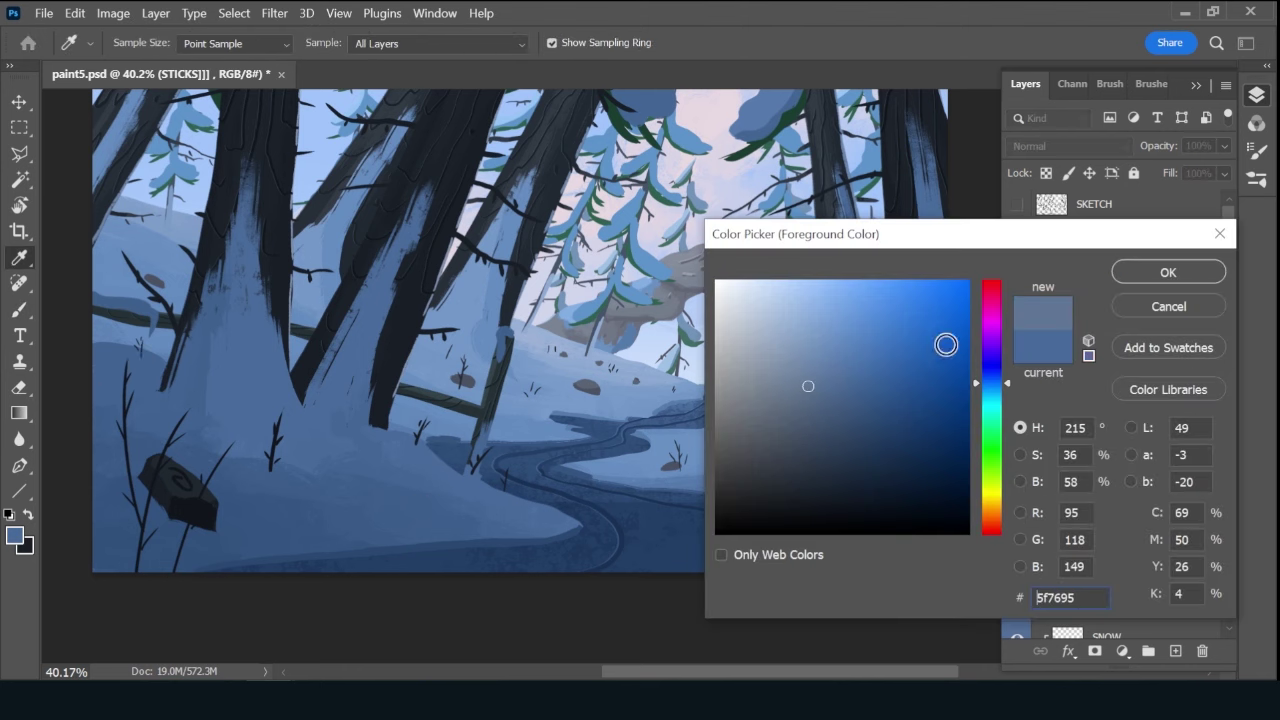
click(1168, 273)
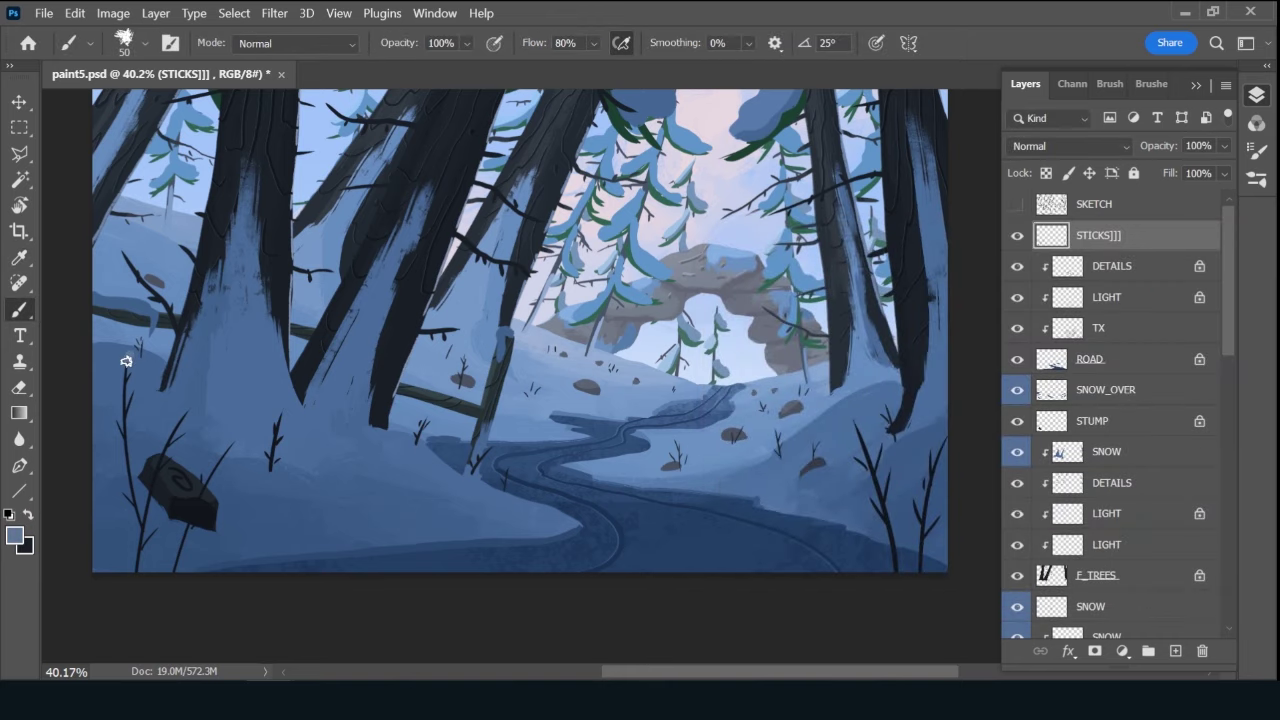
click(17, 534)
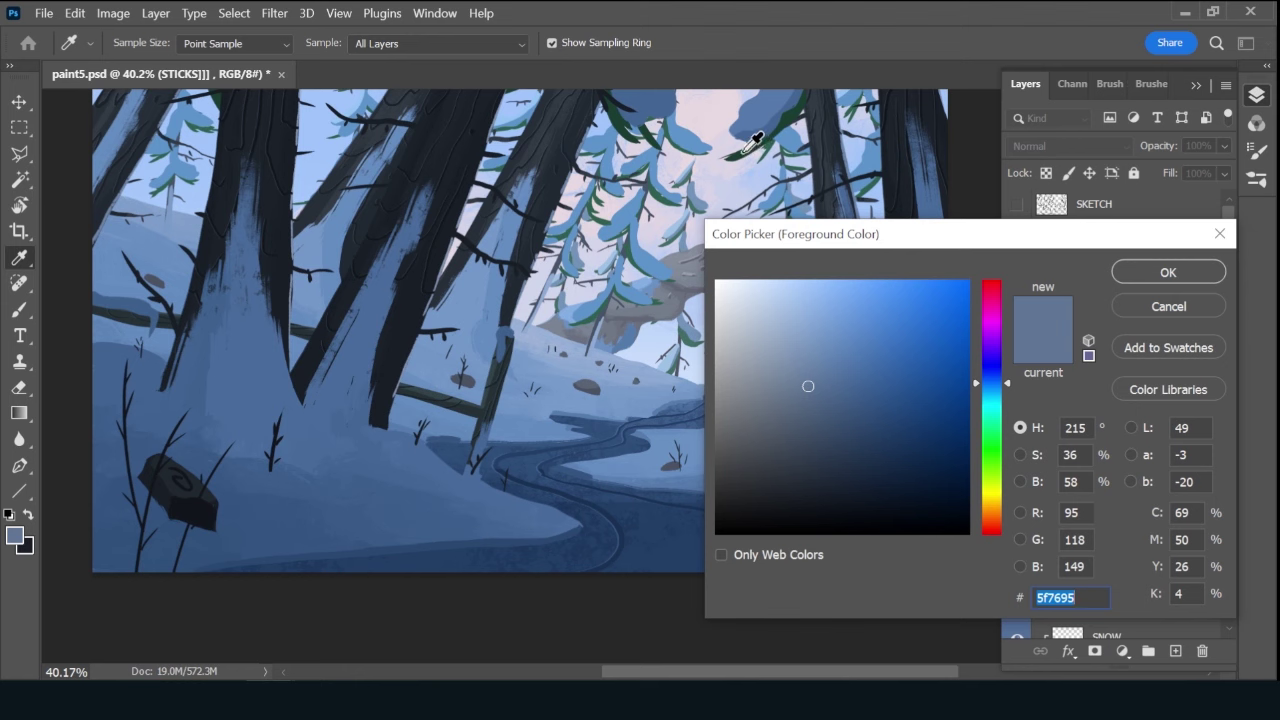
click(753, 143)
click(1168, 273)
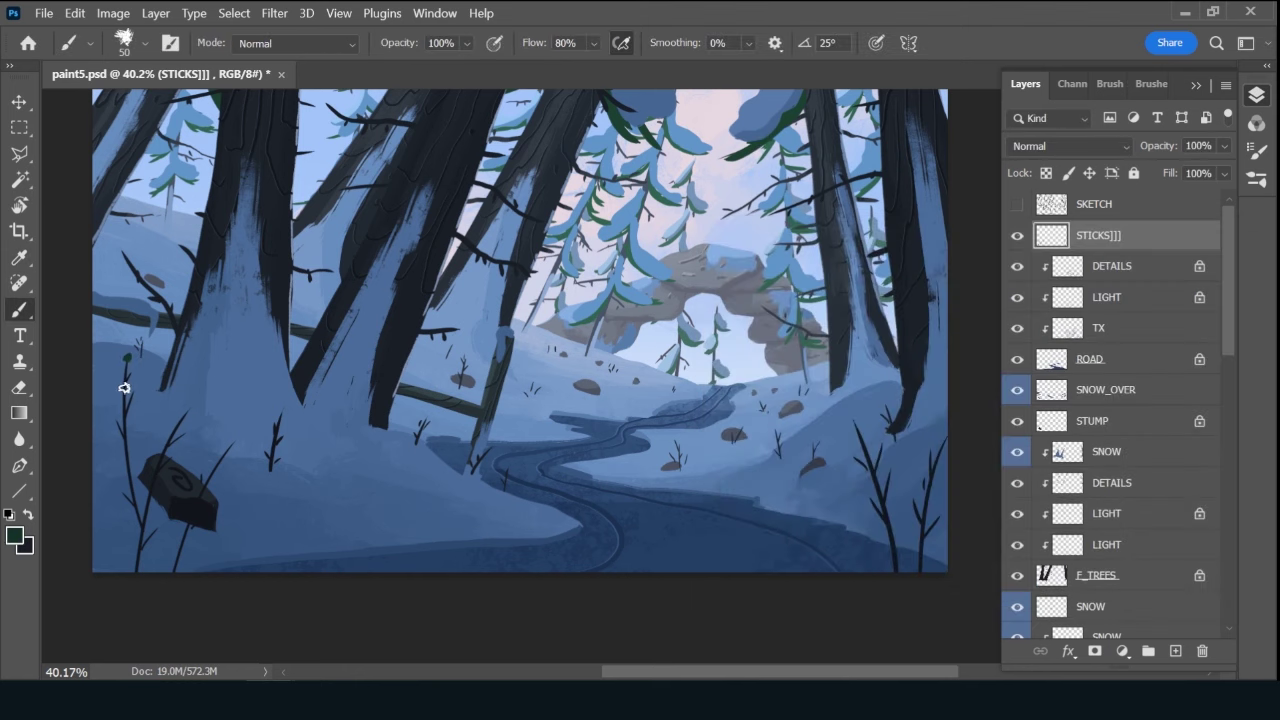
Set a dark red berry colour, shrink the brush, and sample the tree trunk colour.
click(16, 538)
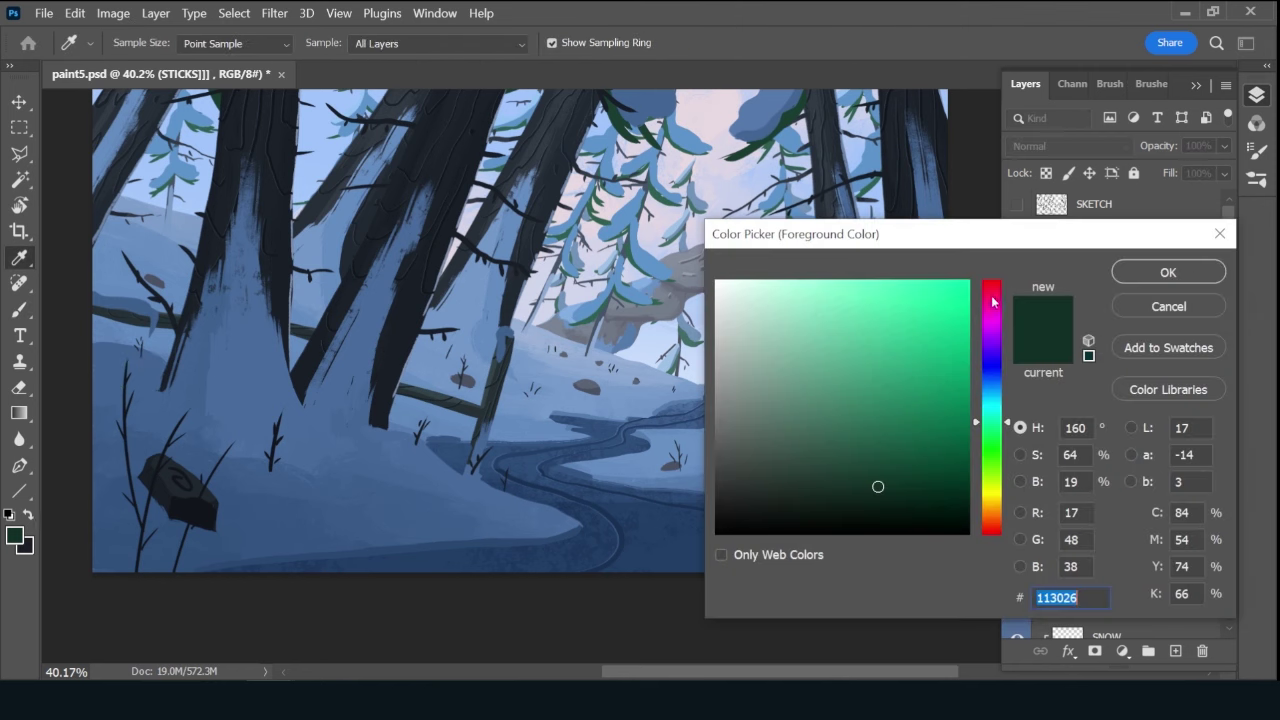
drag(998, 335, 1000, 288)
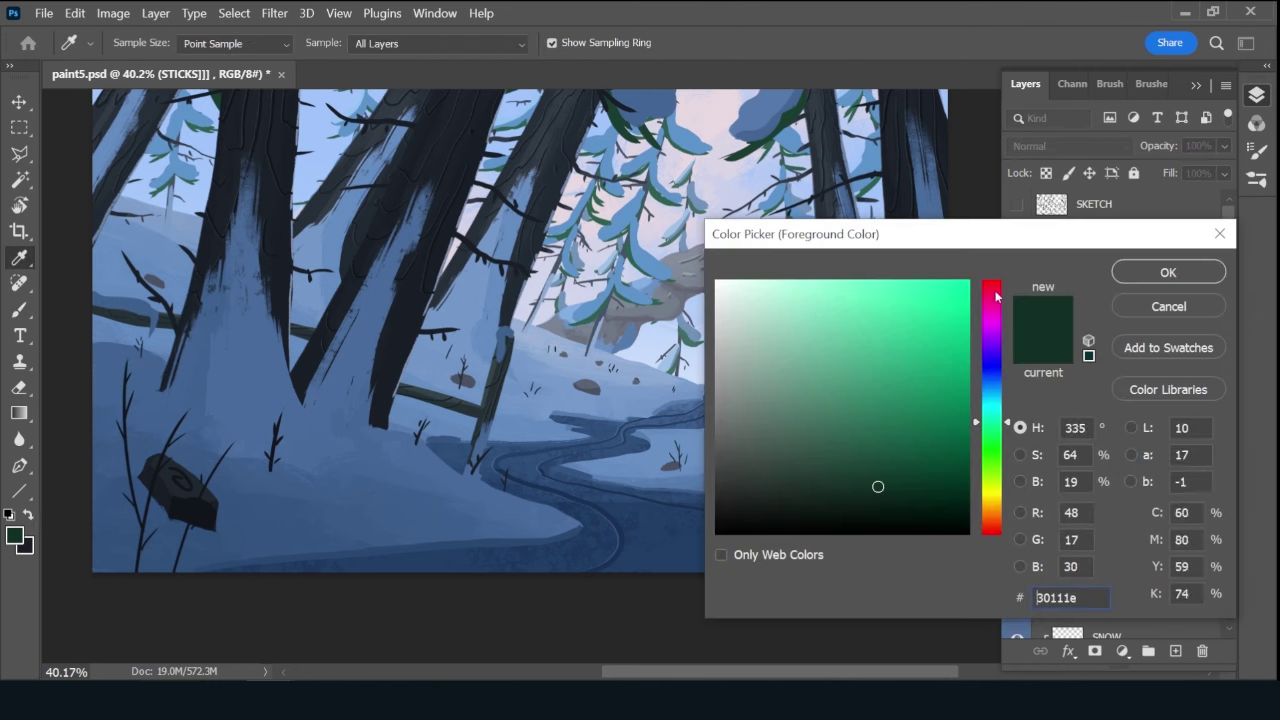
click(1168, 272)
key(bracketleft)
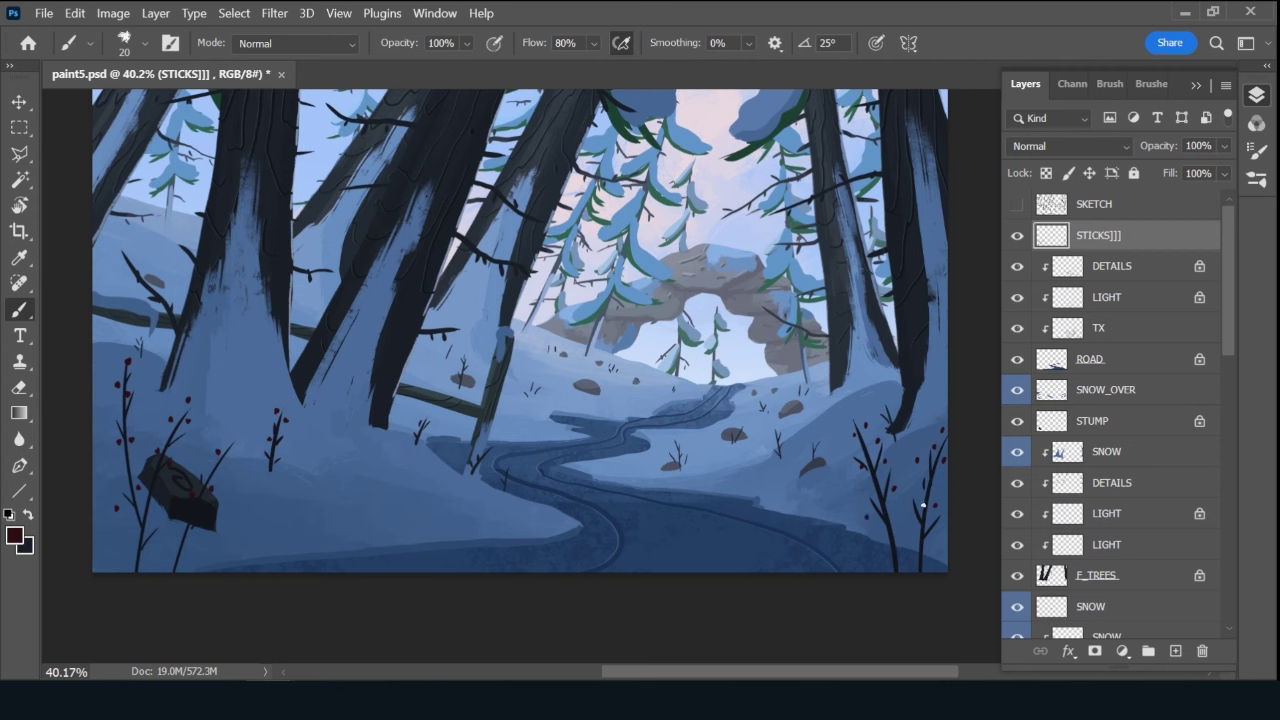
right_click(870, 493)
key(Escape)
right_click(776, 441)
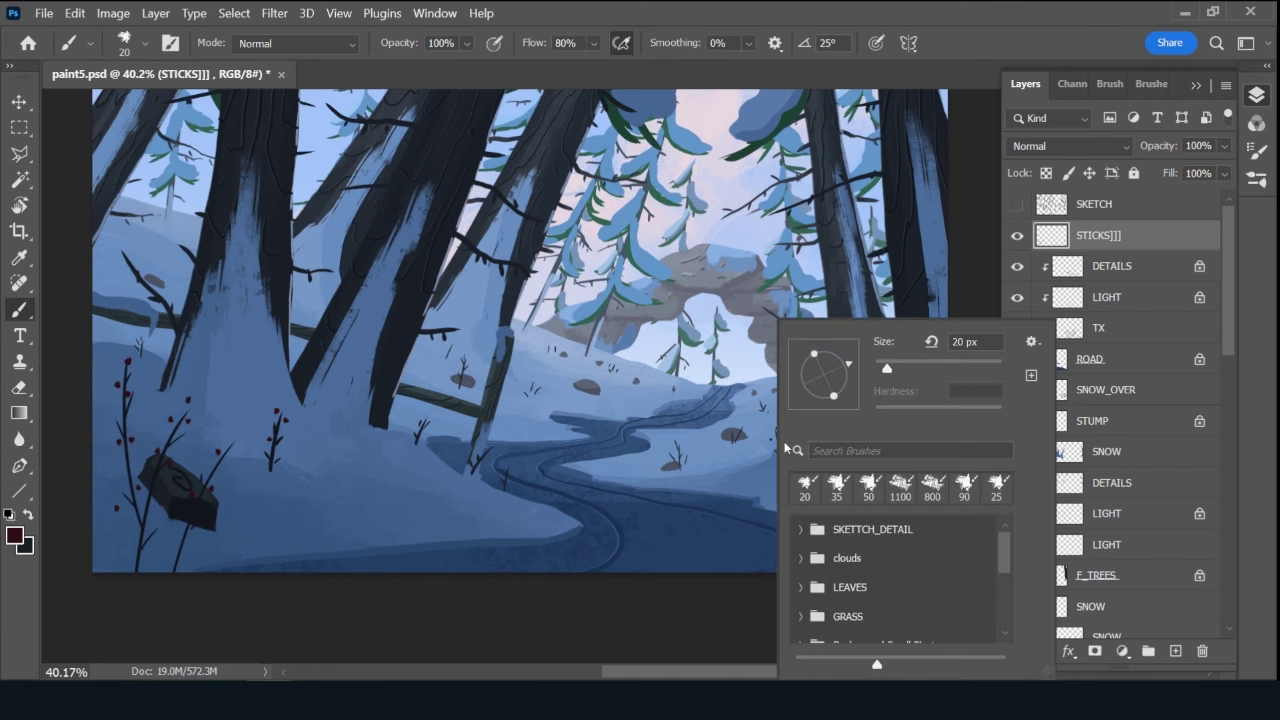
key(Escape)
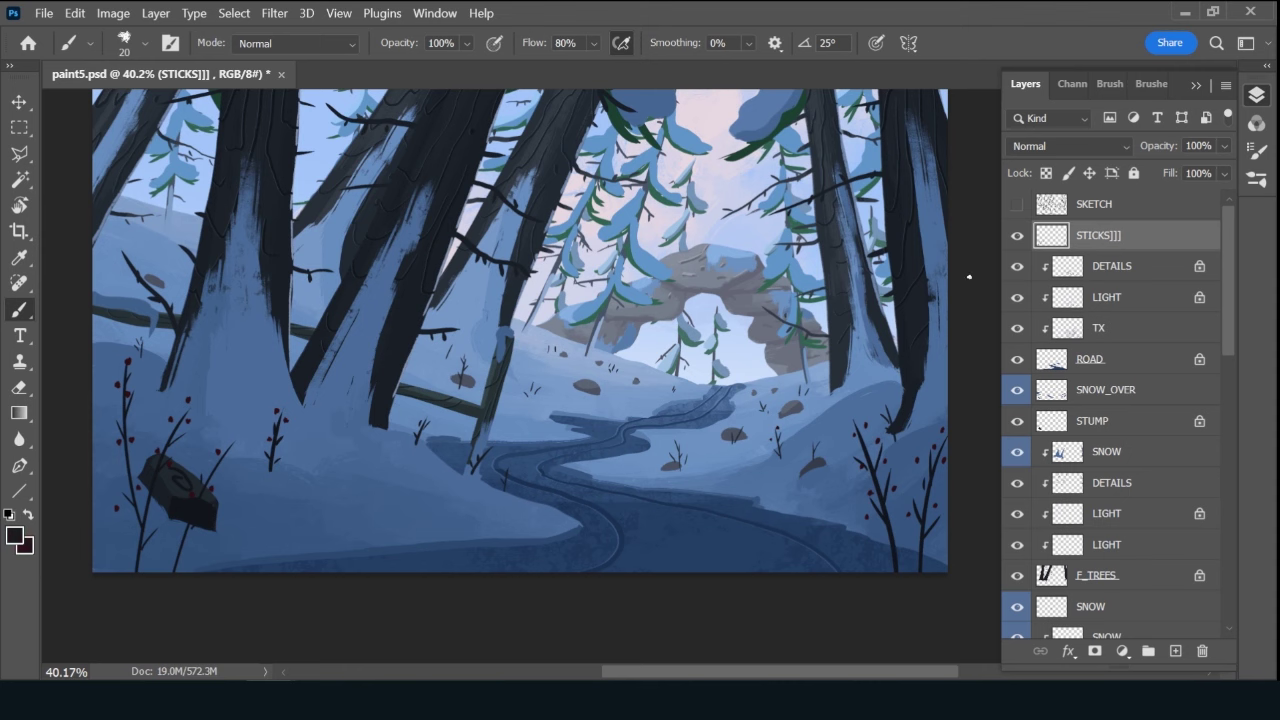
alt+click(476, 472)
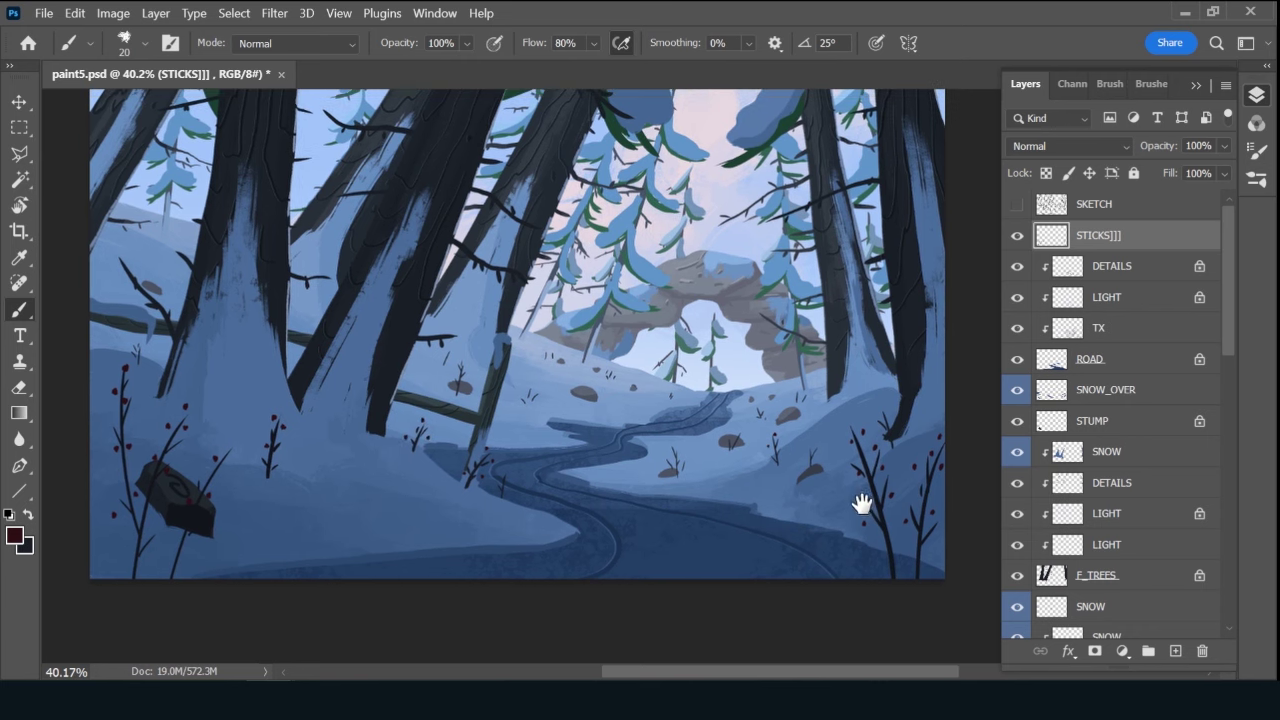
Create a new layer named SH above STICKS]]].
drag(871, 457, 843, 514)
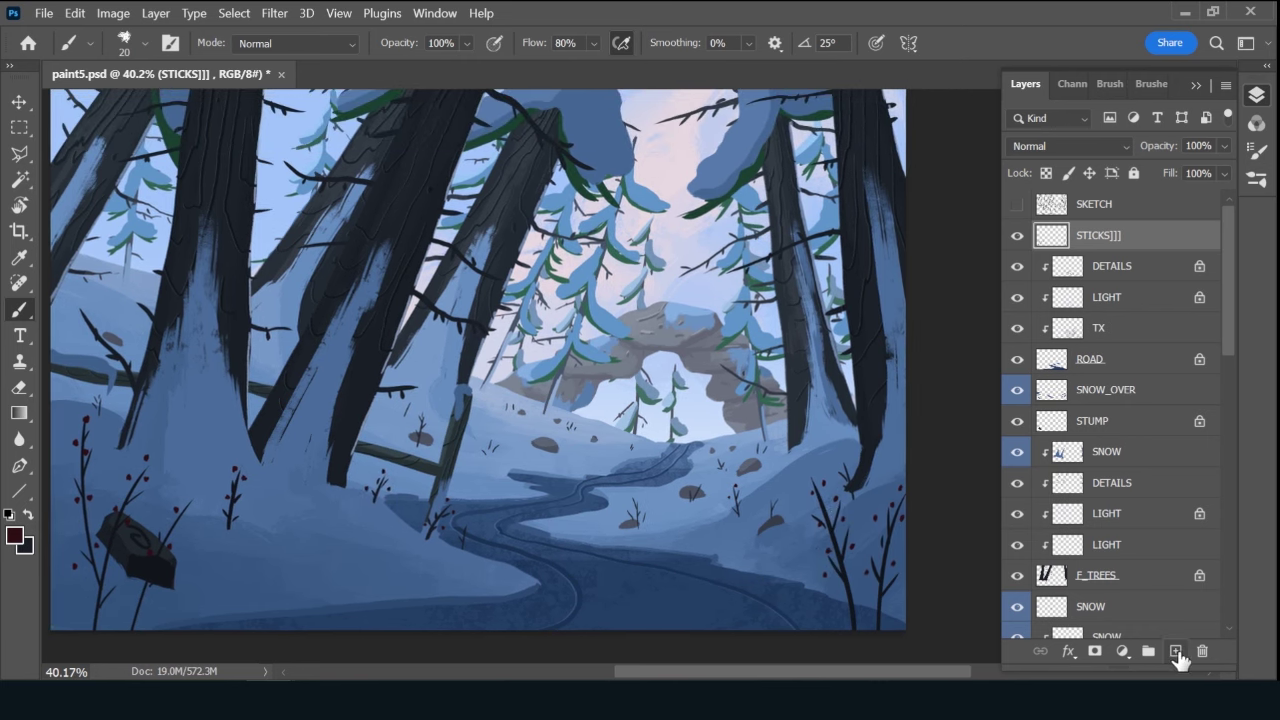
click(1175, 651)
double_click(1095, 237)
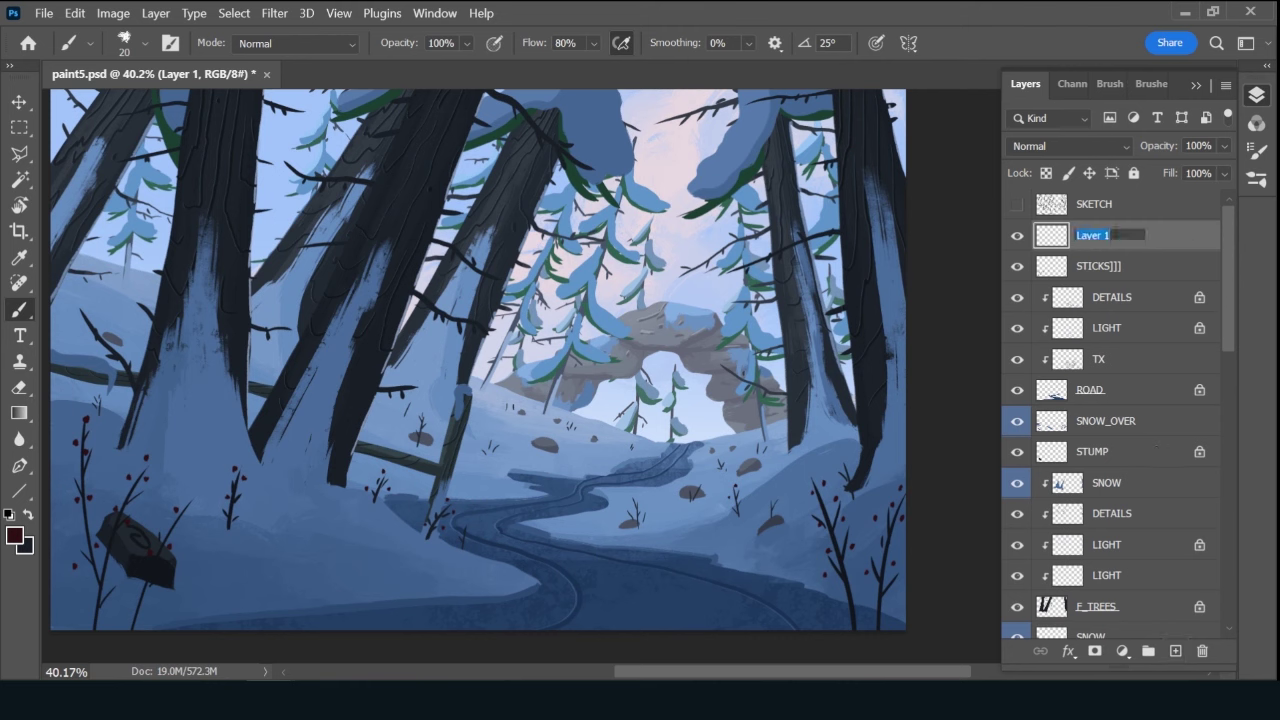
text(SH)
key(Return)
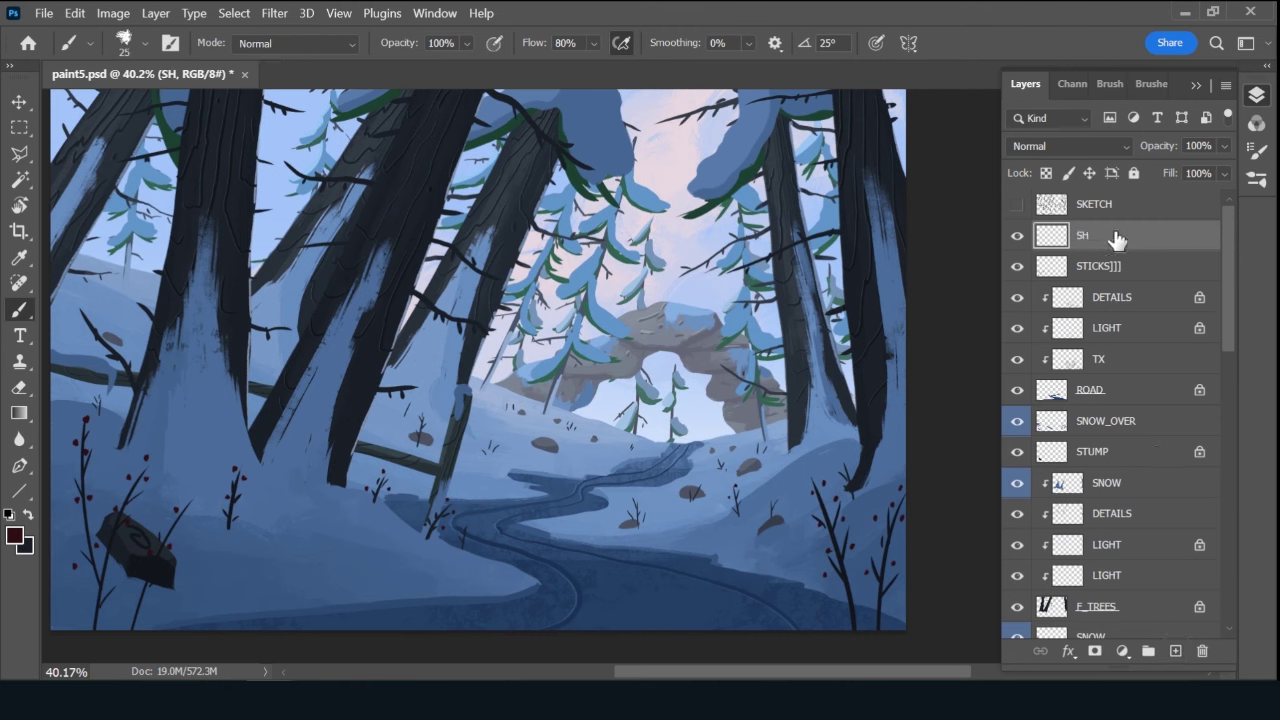
Set the SH layer to Multiply with a dark blue foreground colour.
alt+click(320, 86)
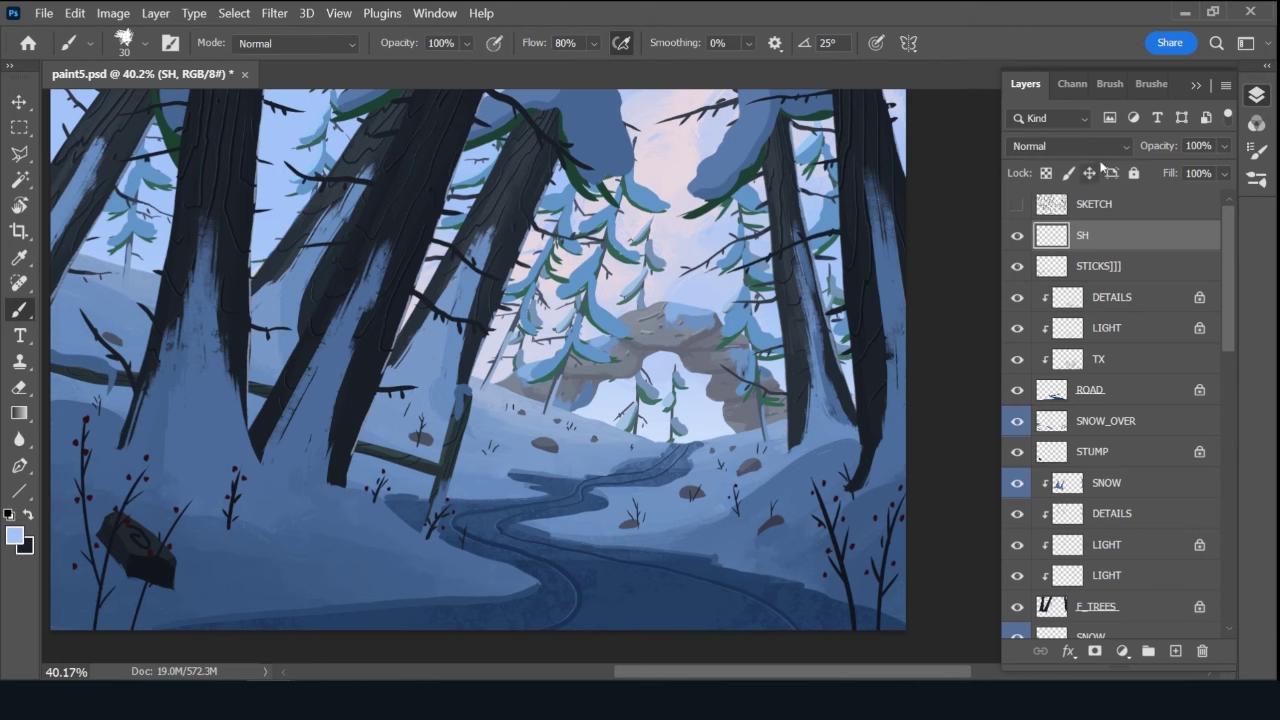
click(1095, 148)
click(1072, 190)
click(15, 536)
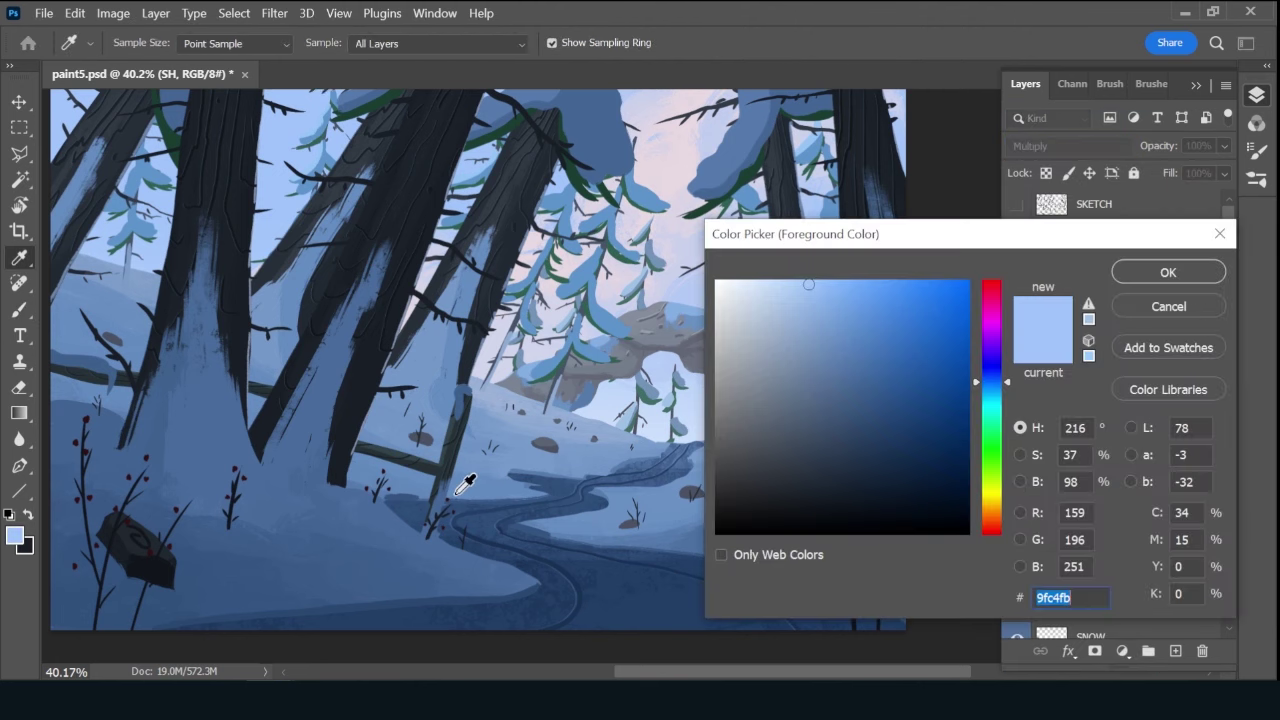
click(838, 396)
click(1168, 273)
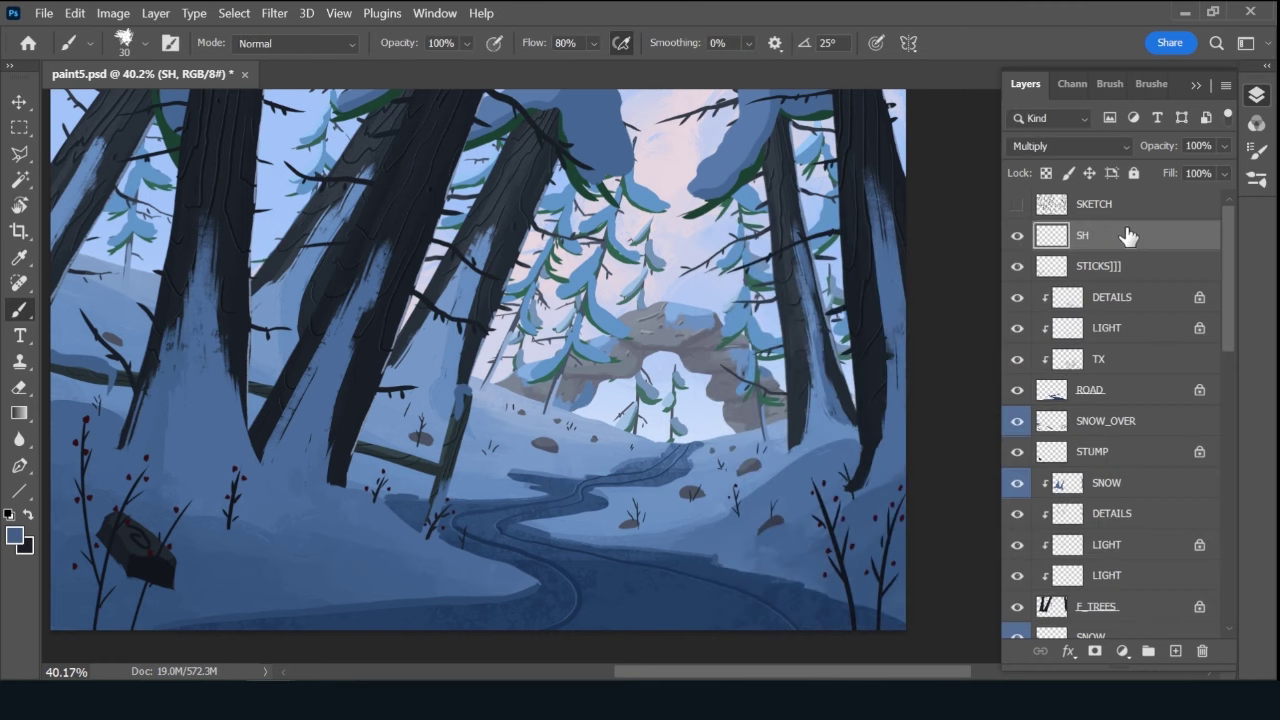
Zoom out to the whole painting and save paint5.psd.
key(ctrl+plus)
key(ctrl+minus)
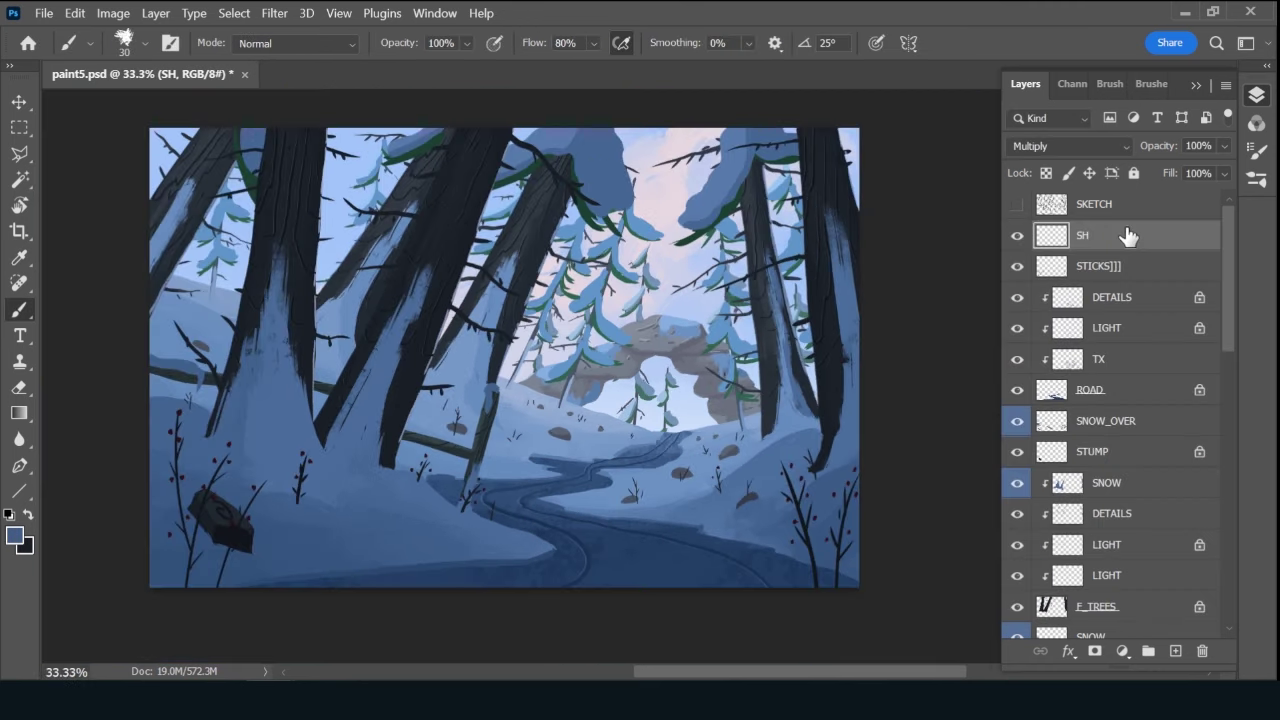
key(ctrl+minus)
key(ctrl+s)
key(bracketright)
key(bracketright)
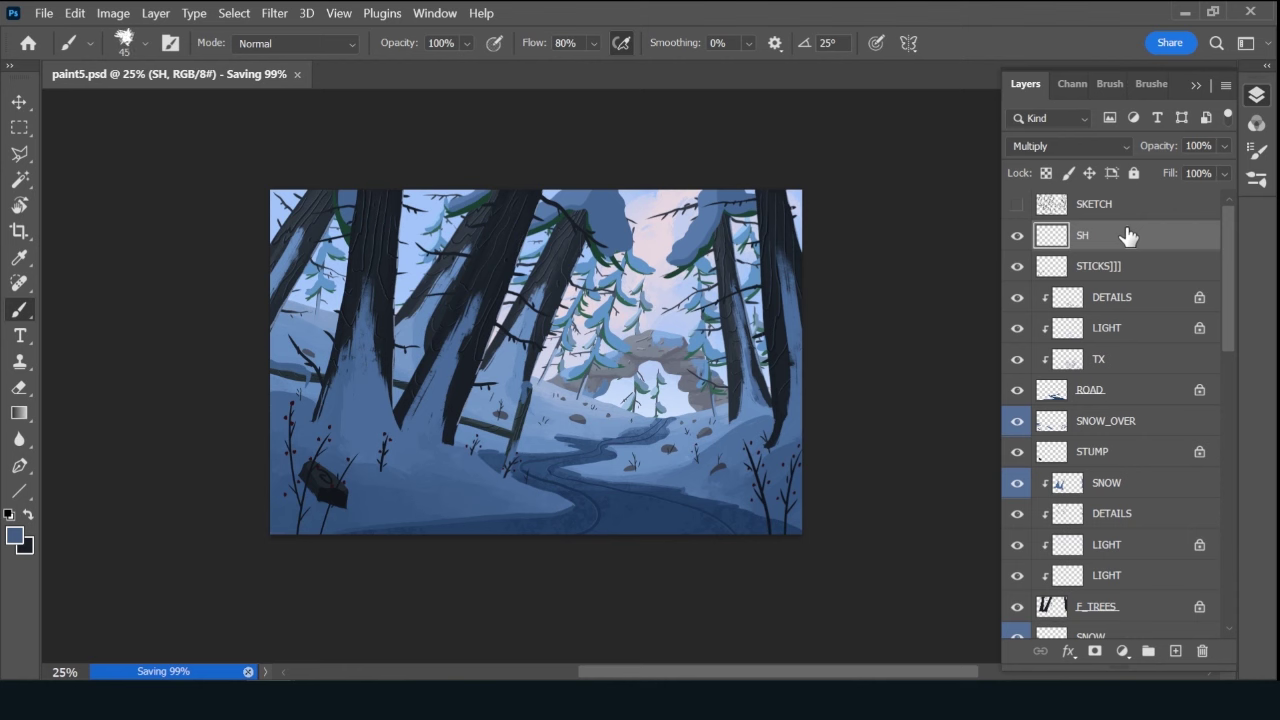
Load the sticks, road/snow, STUMP and F_TREES layer pixels into one combined selection.
ctrl+click(1052, 266)
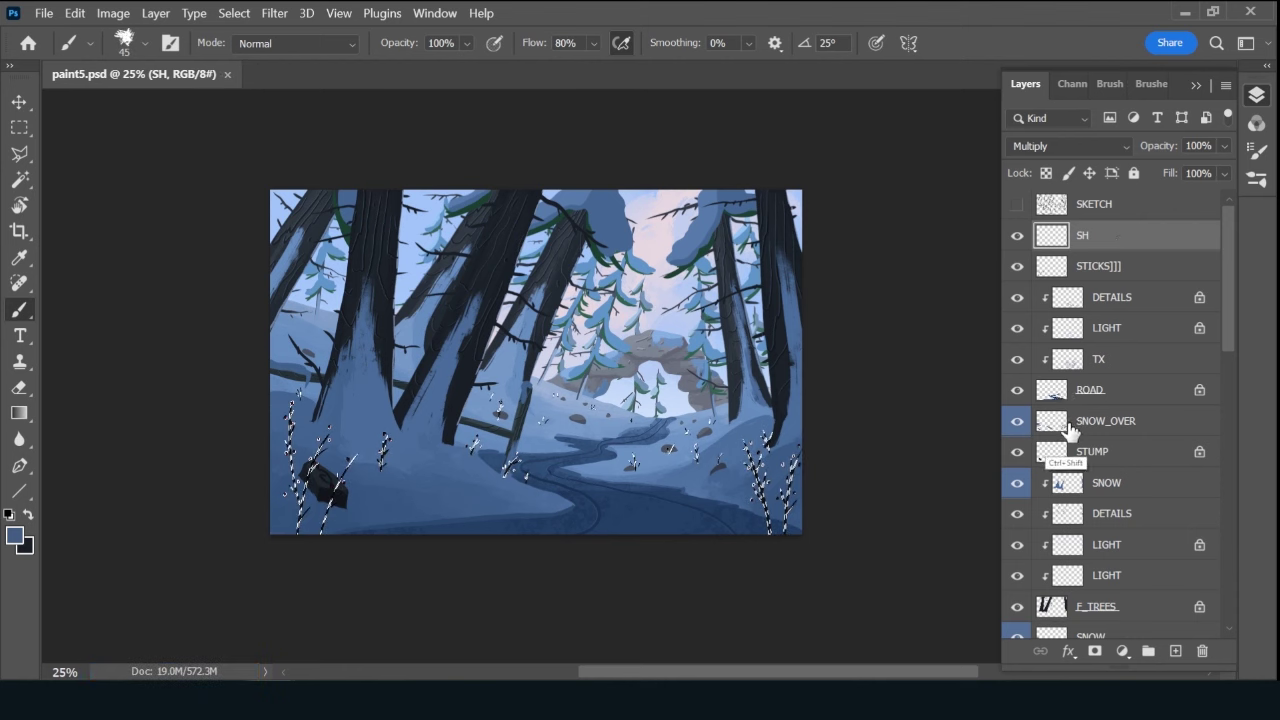
ctrl+shift+click(1050, 421)
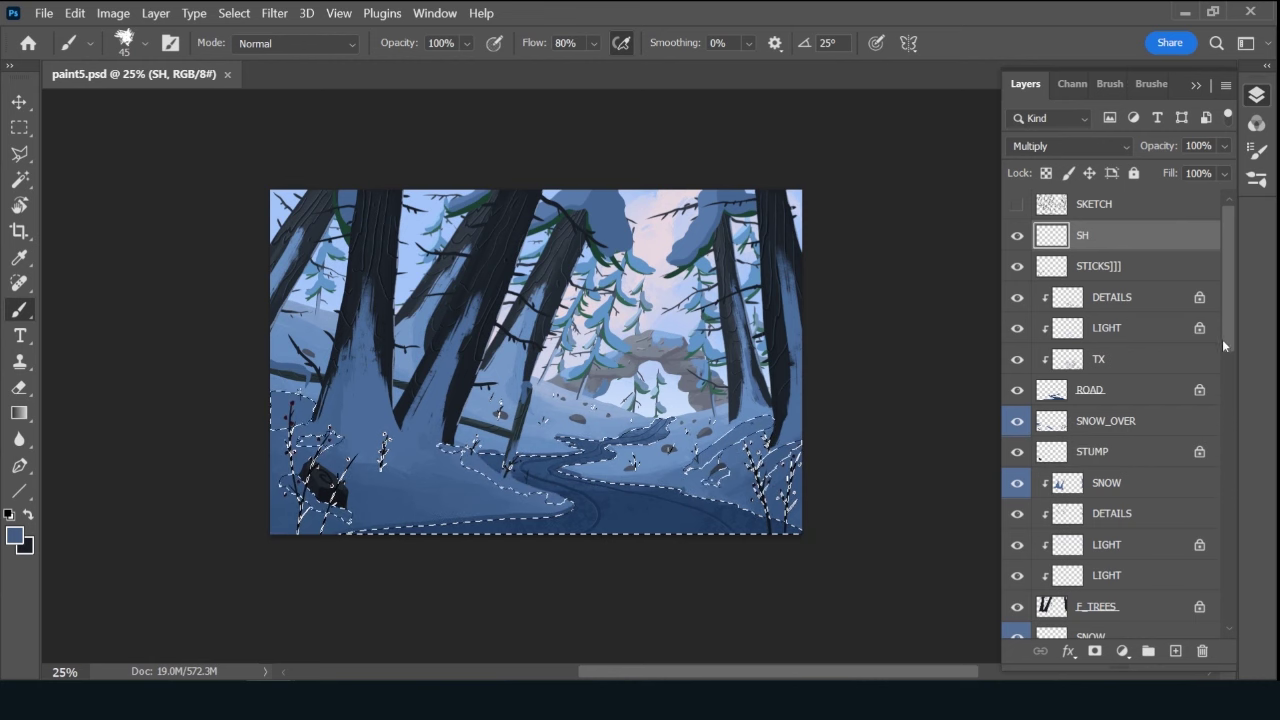
scroll(1221, 345, down, 3)
ctrl+alt+click(1066, 349)
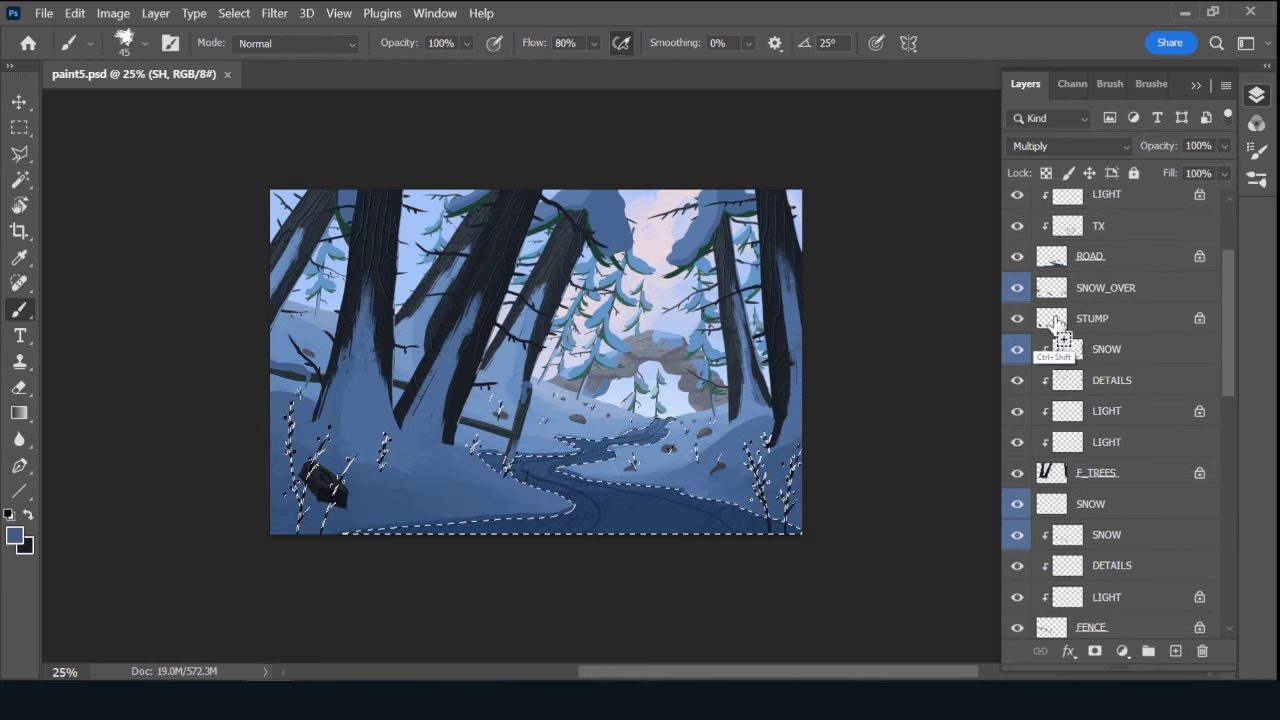
ctrl+shift+click(1066, 470)
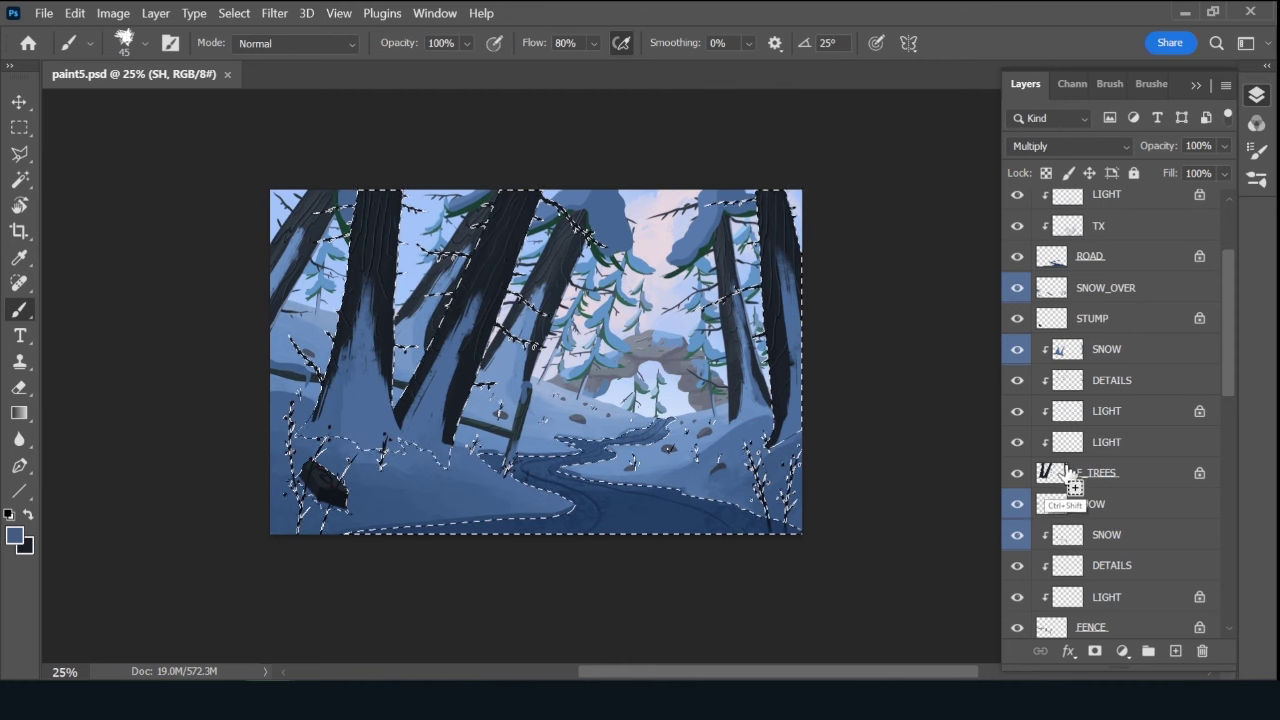
scroll(1222, 400, down, 1)
scroll(1222, 396, down, 2)
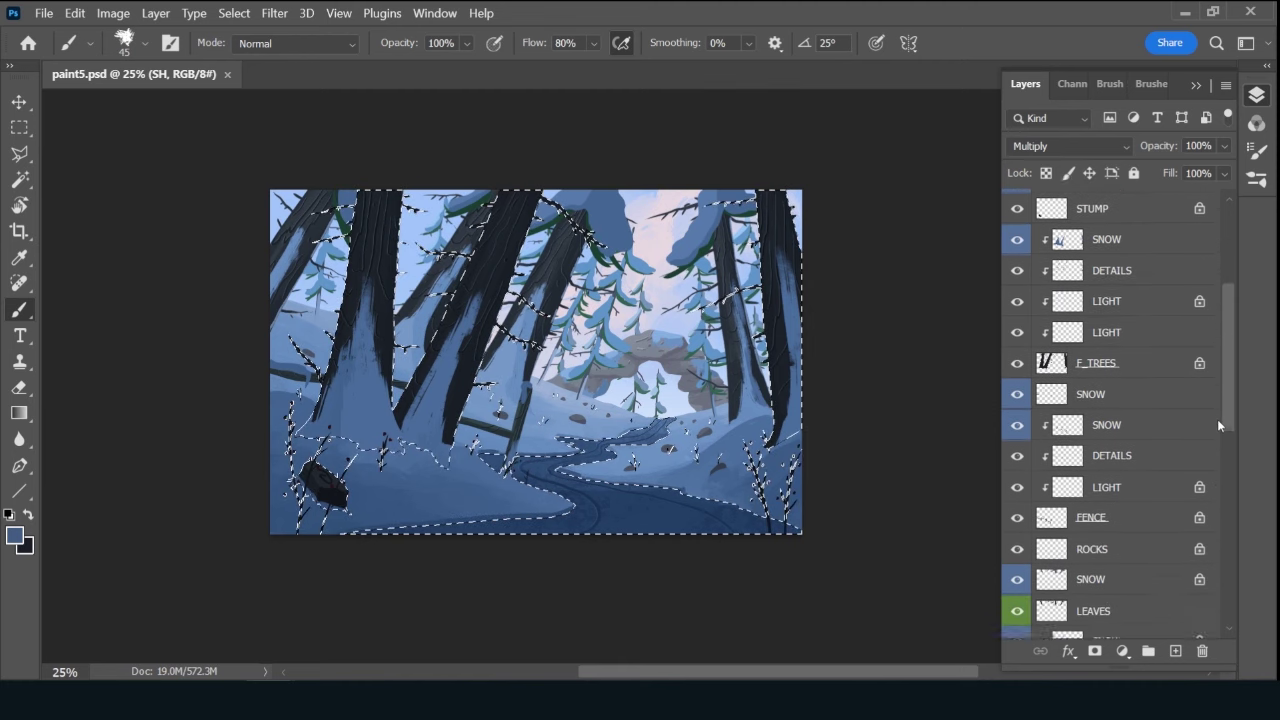
scroll(1217, 419, down, 2)
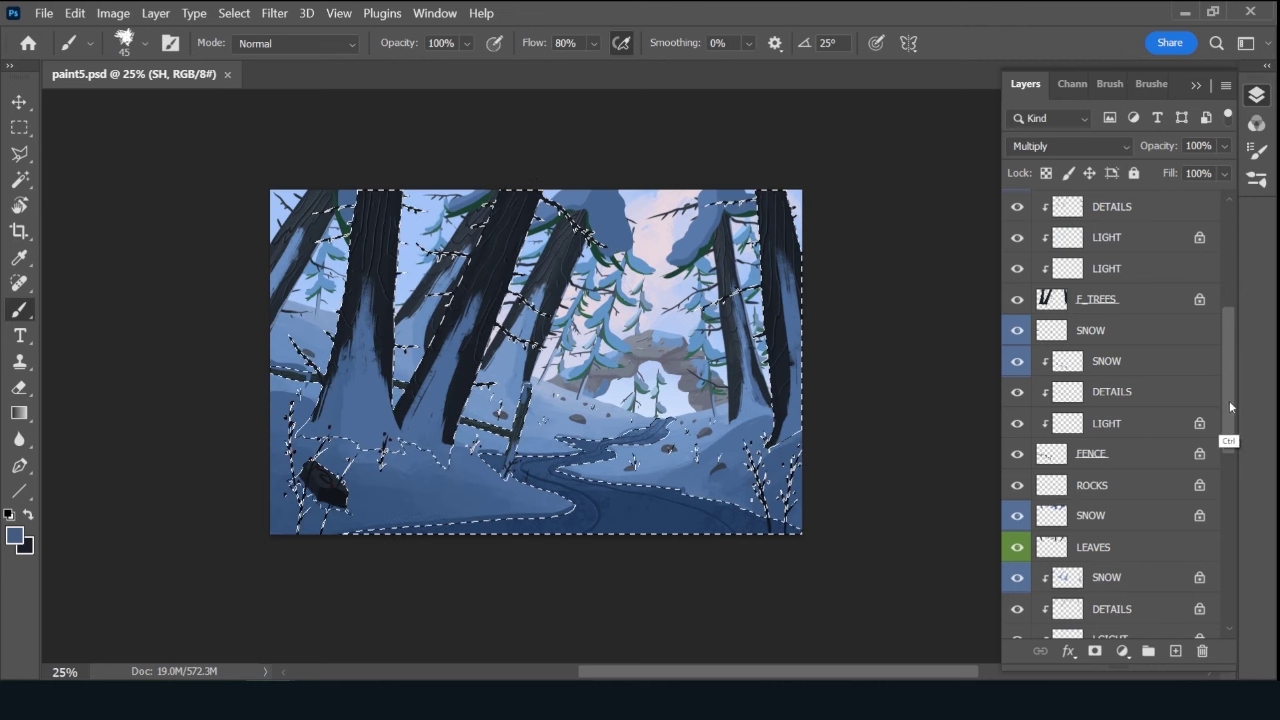
scroll(1222, 421, down, 2)
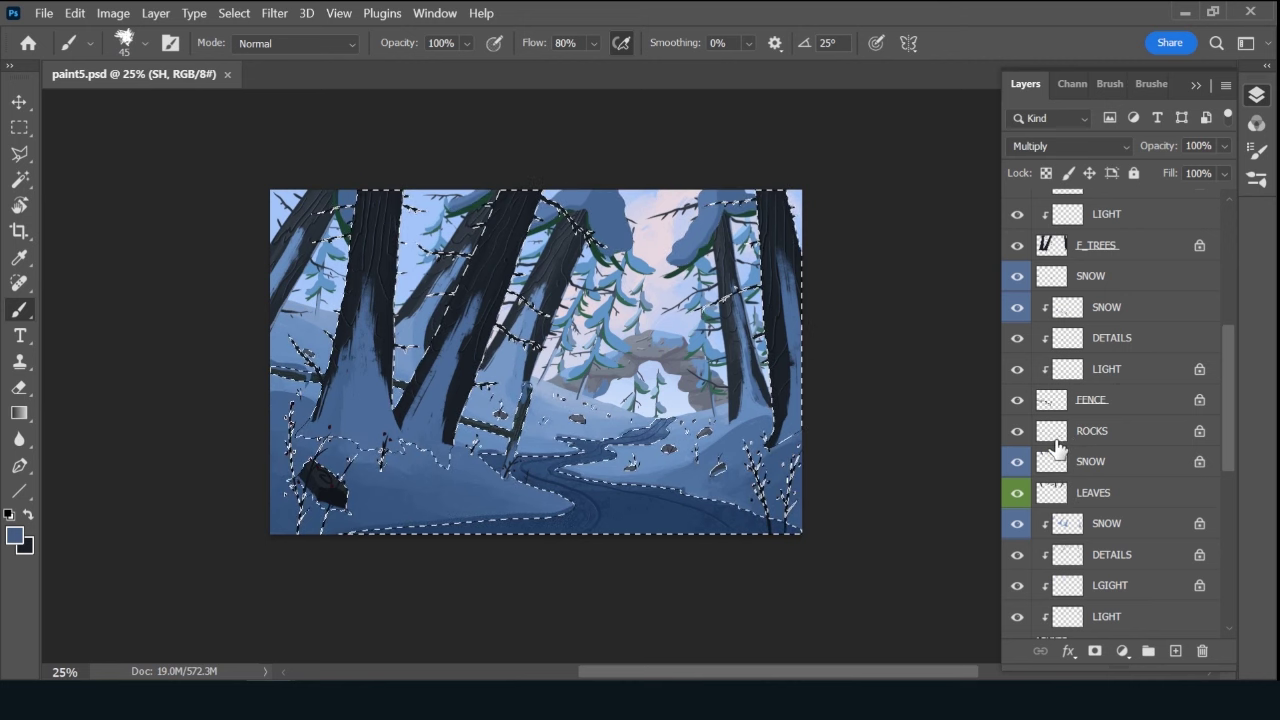
Add a Polygonal Lasso outline of the lower-left foreground snow to the selection.
key(l)
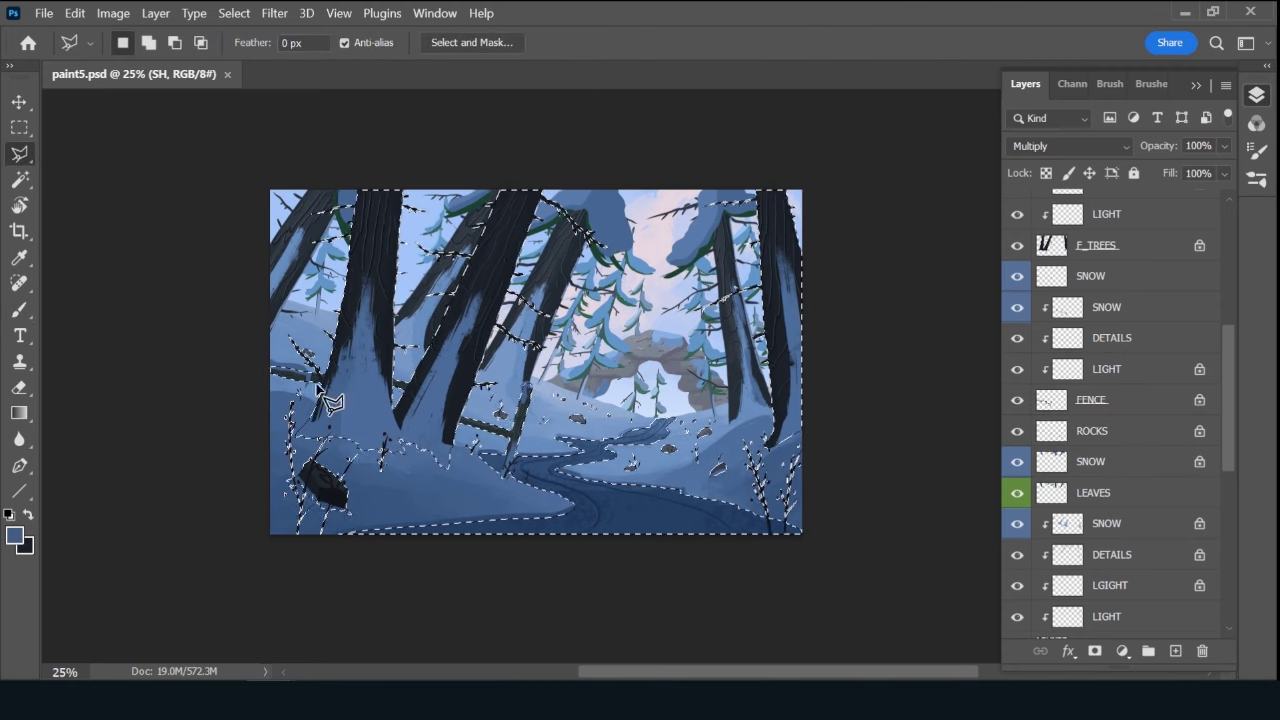
key(shift)
drag(312, 403, 175, 497)
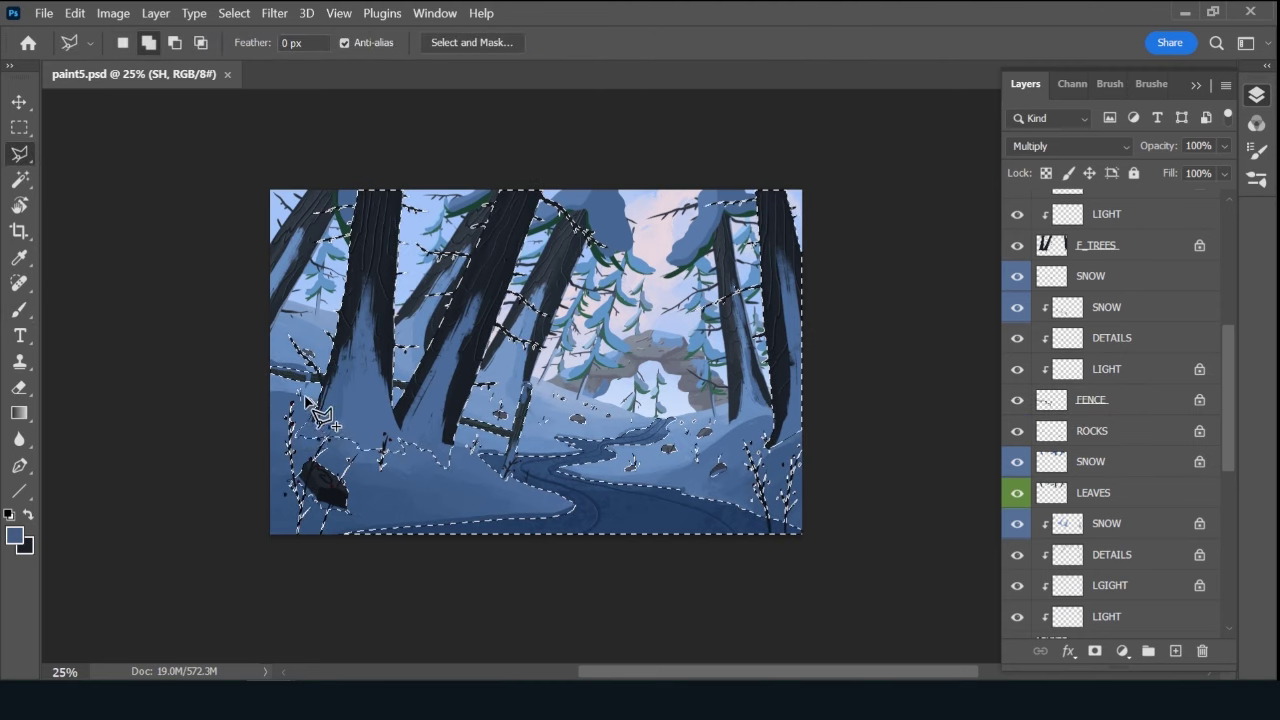
click(175, 494)
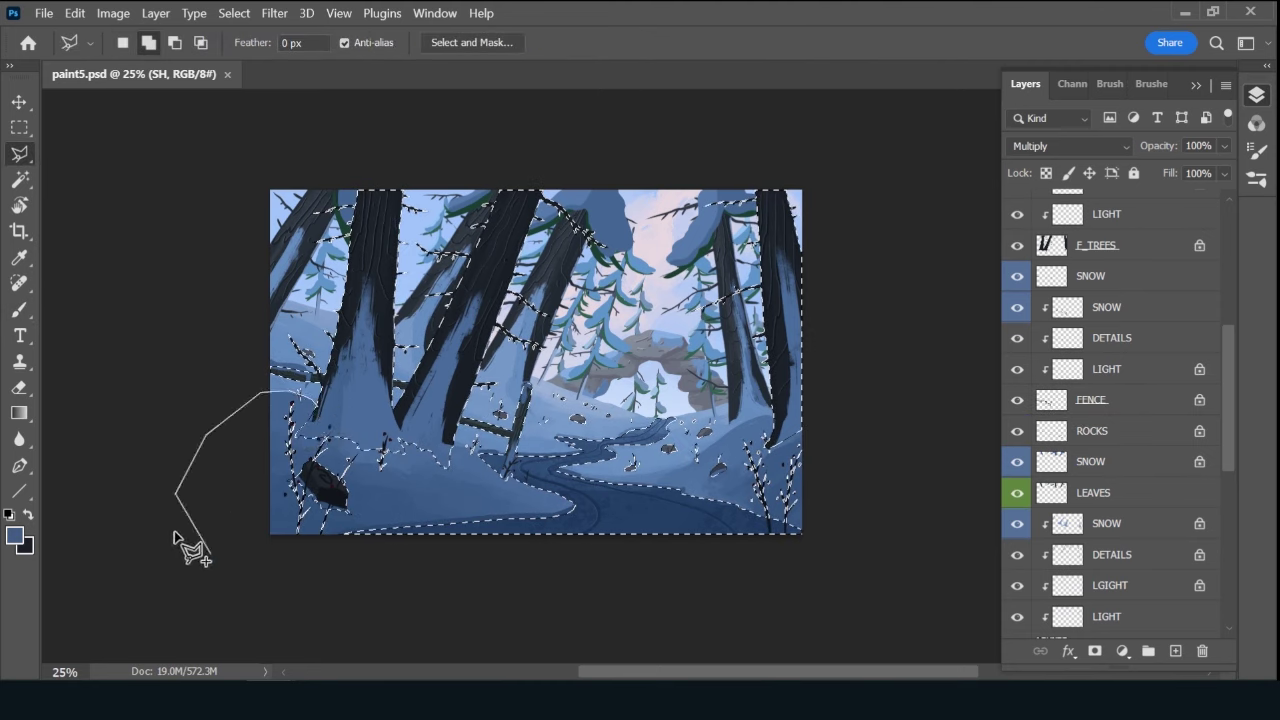
click(210, 553)
click(522, 538)
click(566, 518)
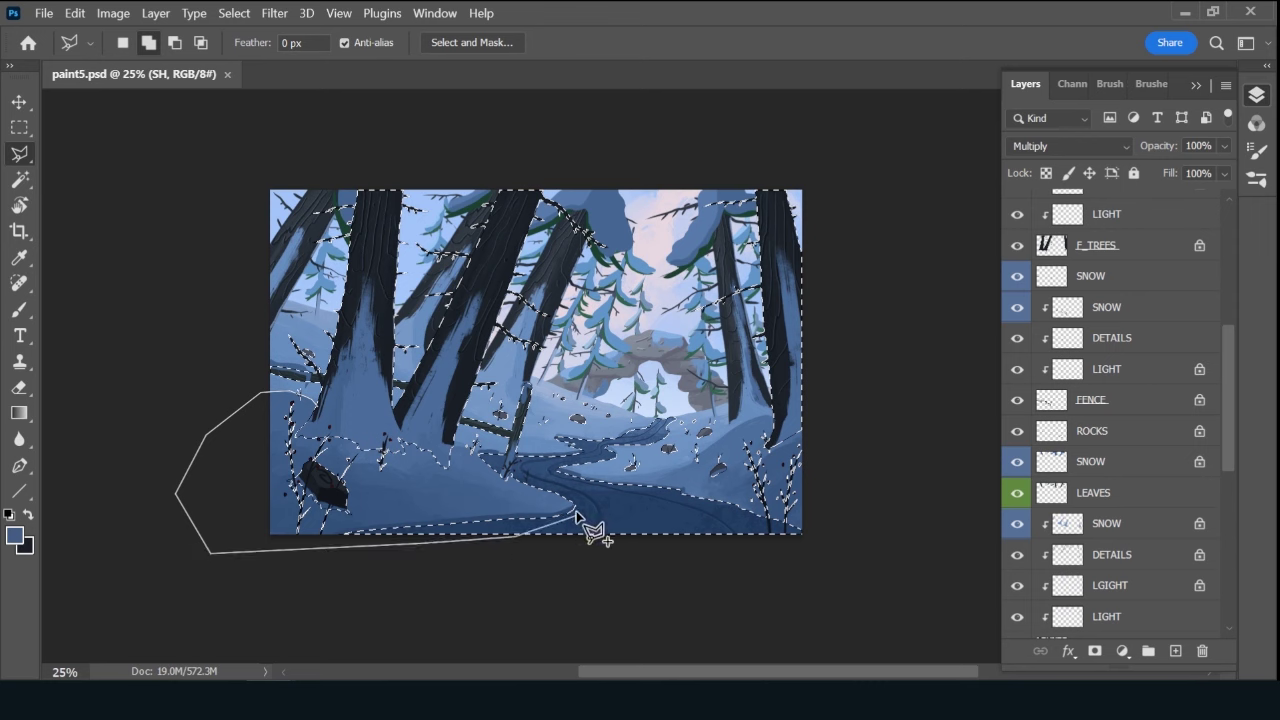
click(576, 511)
click(492, 478)
click(468, 450)
shift+click(330, 418)
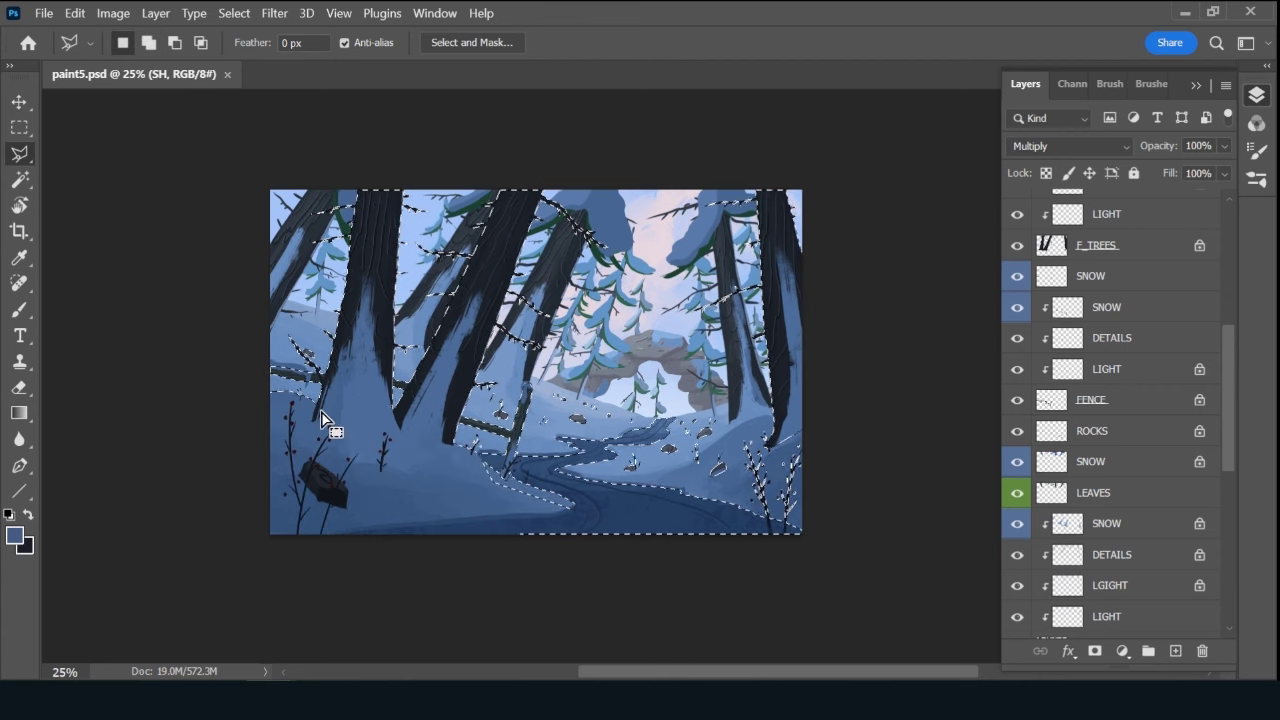
Add the path's lower bank to the selection, cancelling an accidental new outline.
key(shift)
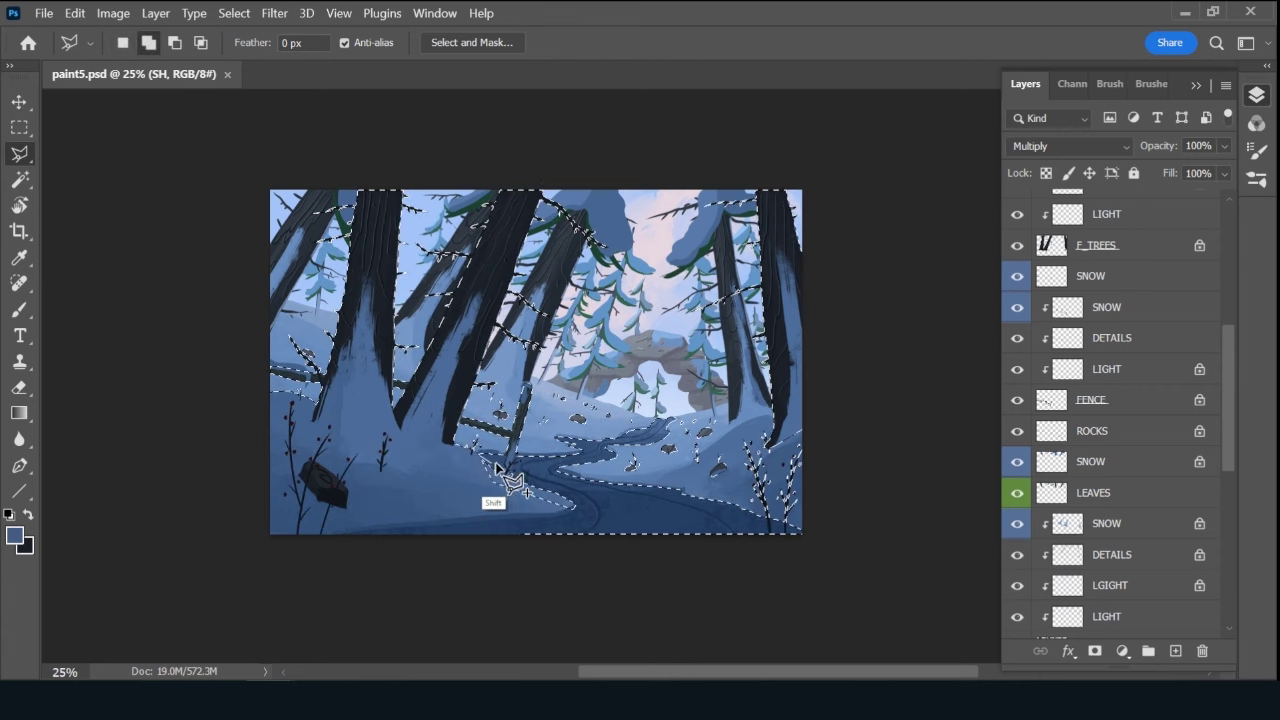
shift+click(486, 458)
click(594, 512)
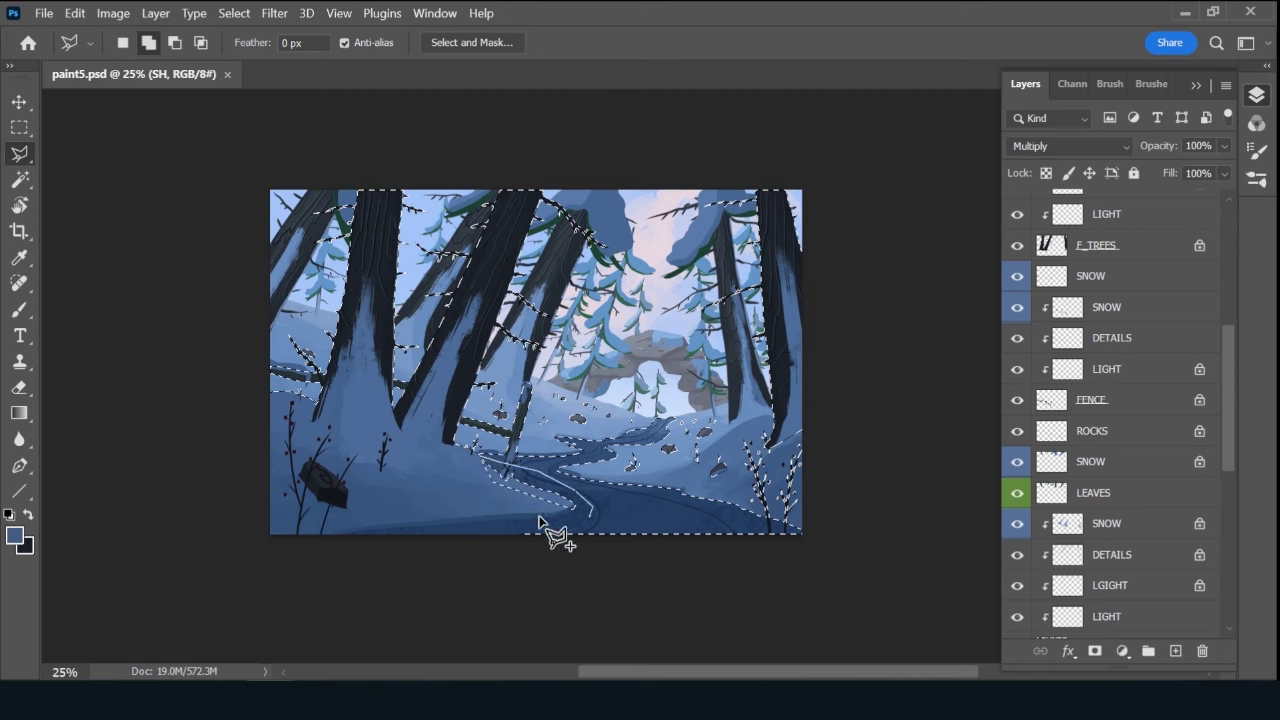
click(538, 518)
click(480, 456)
key(shift)
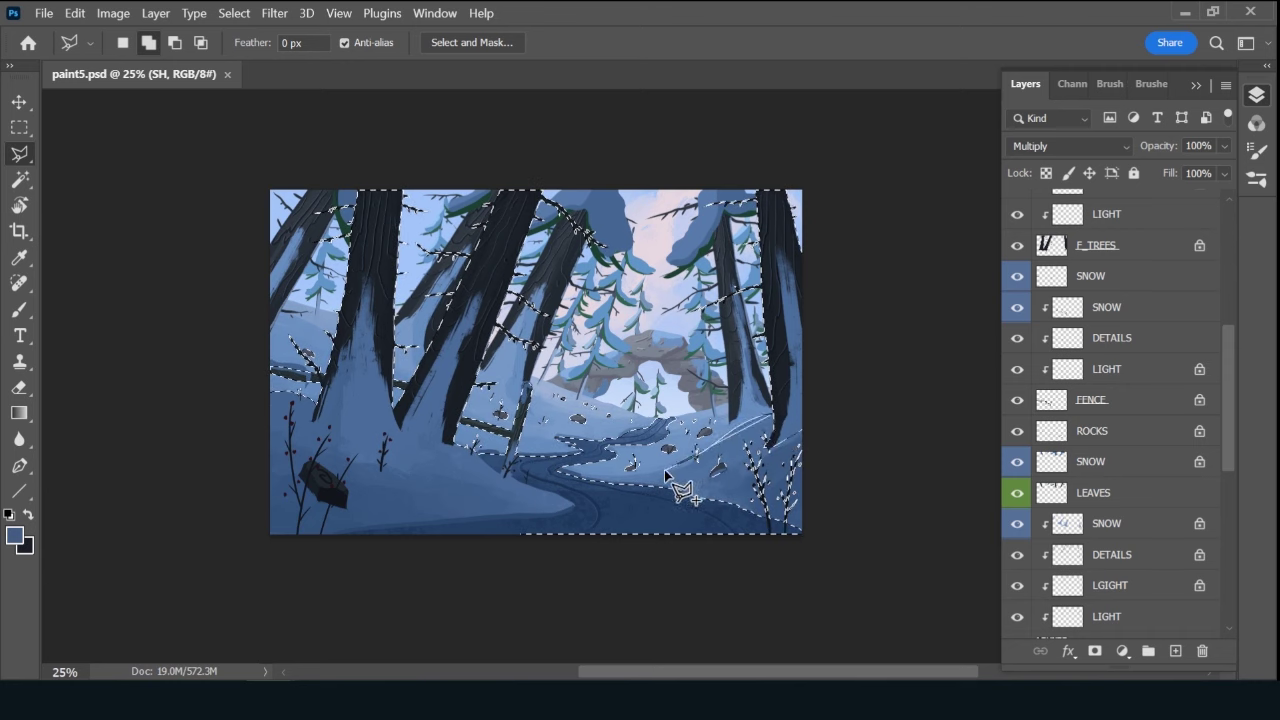
click(612, 495)
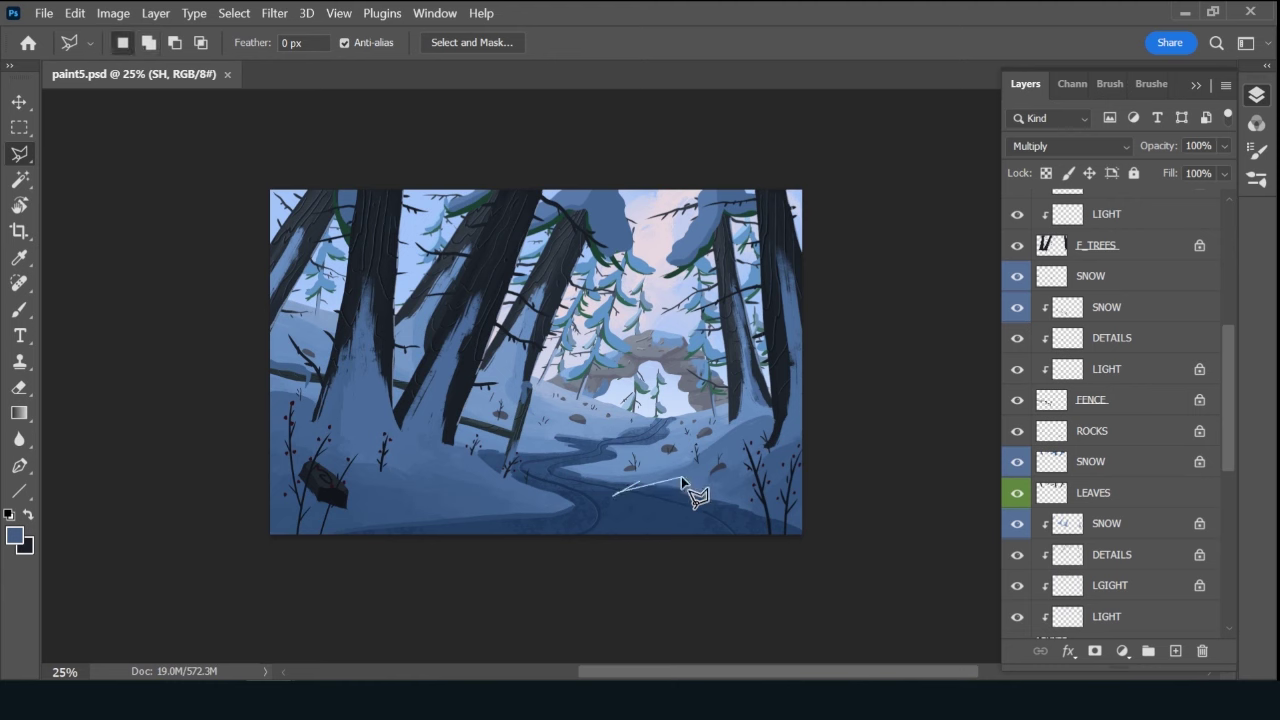
key(Escape)
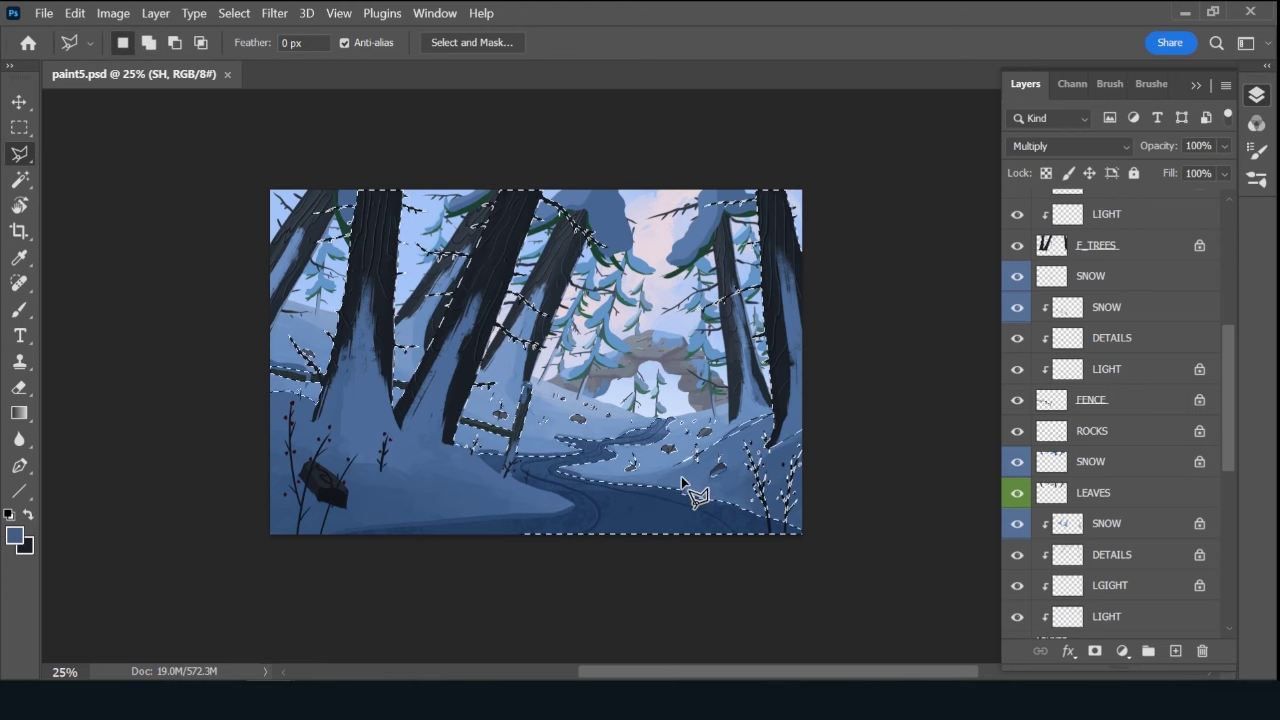
key(shift)
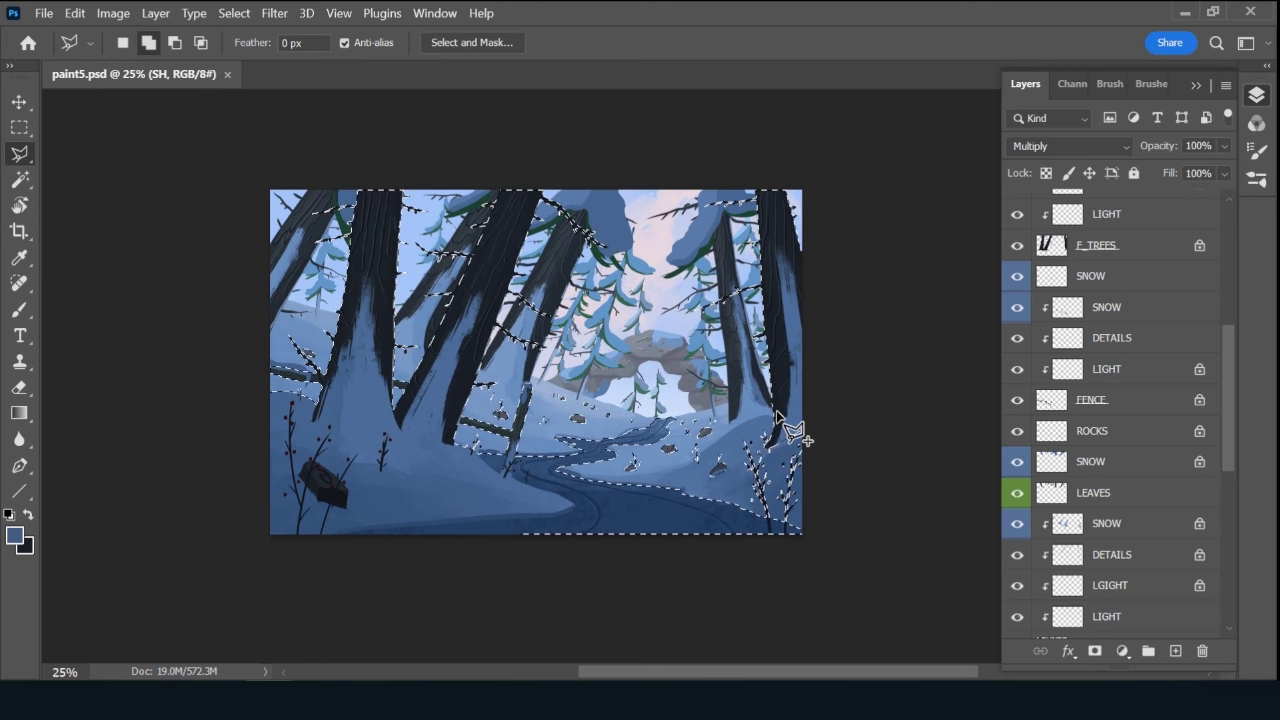
Outline the right snowy slope and the snowbank beside the right trees.
click(776, 410)
click(667, 470)
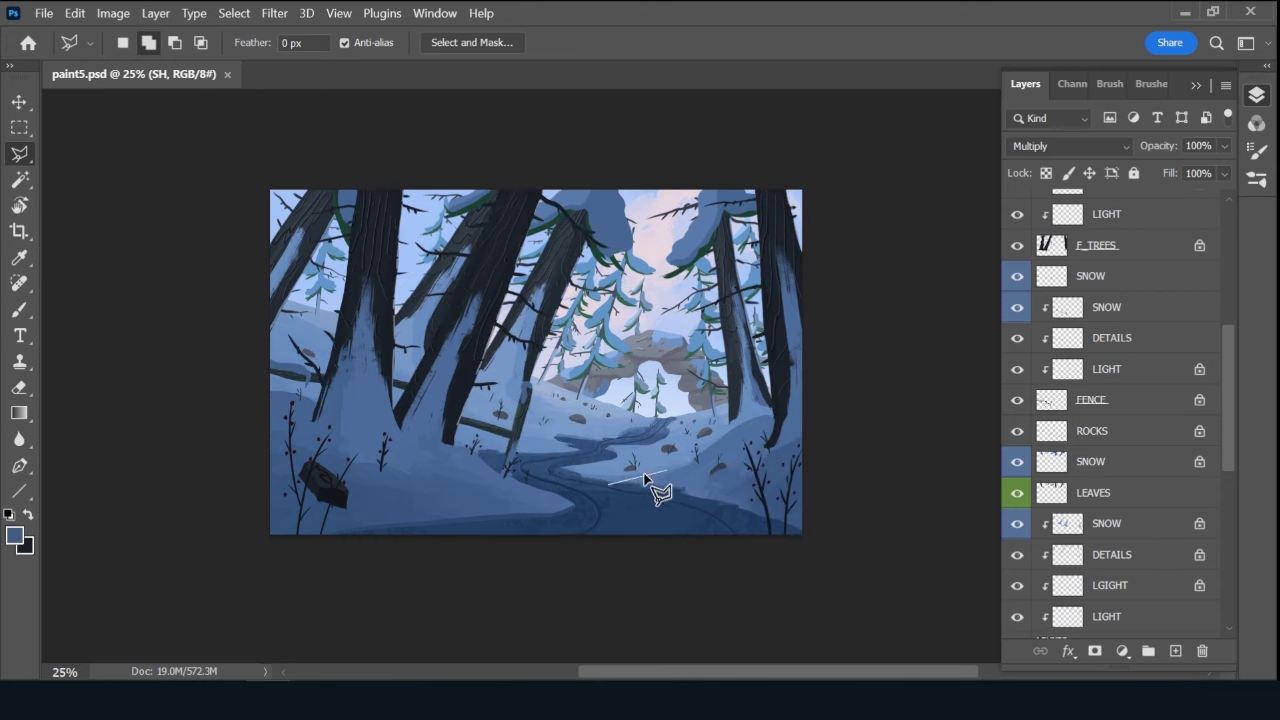
key(shift)
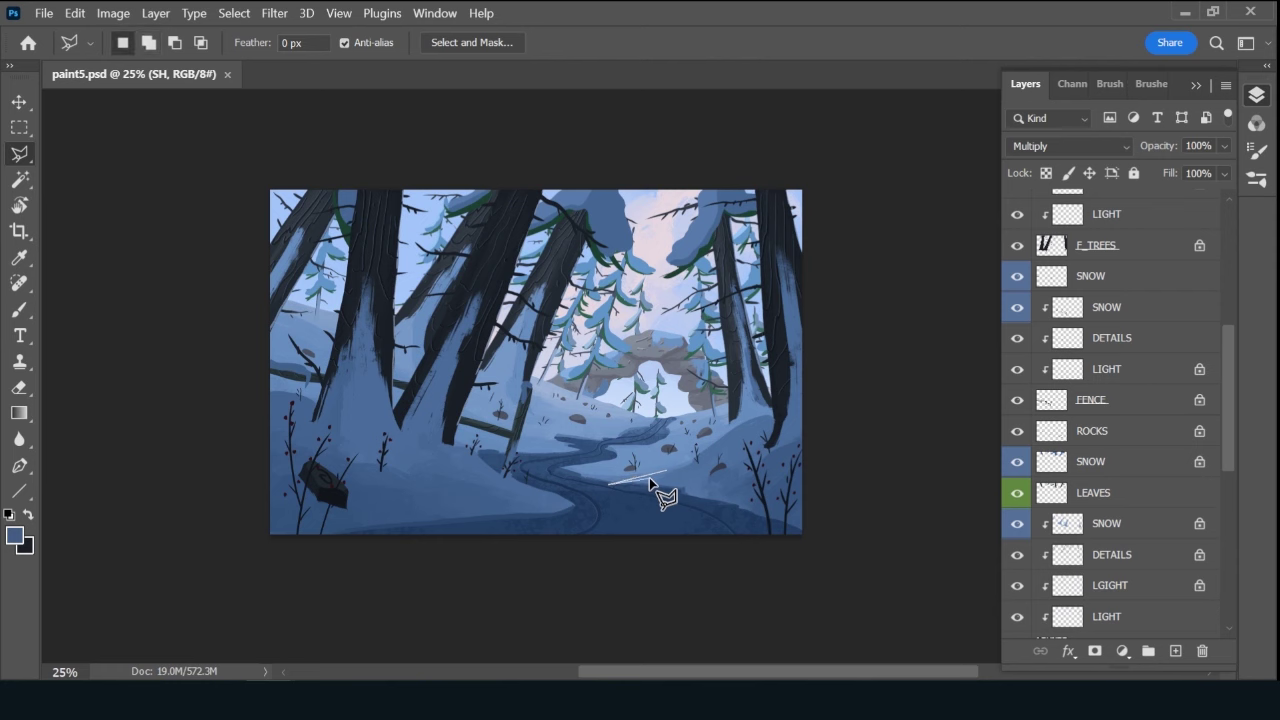
double_click(649, 477)
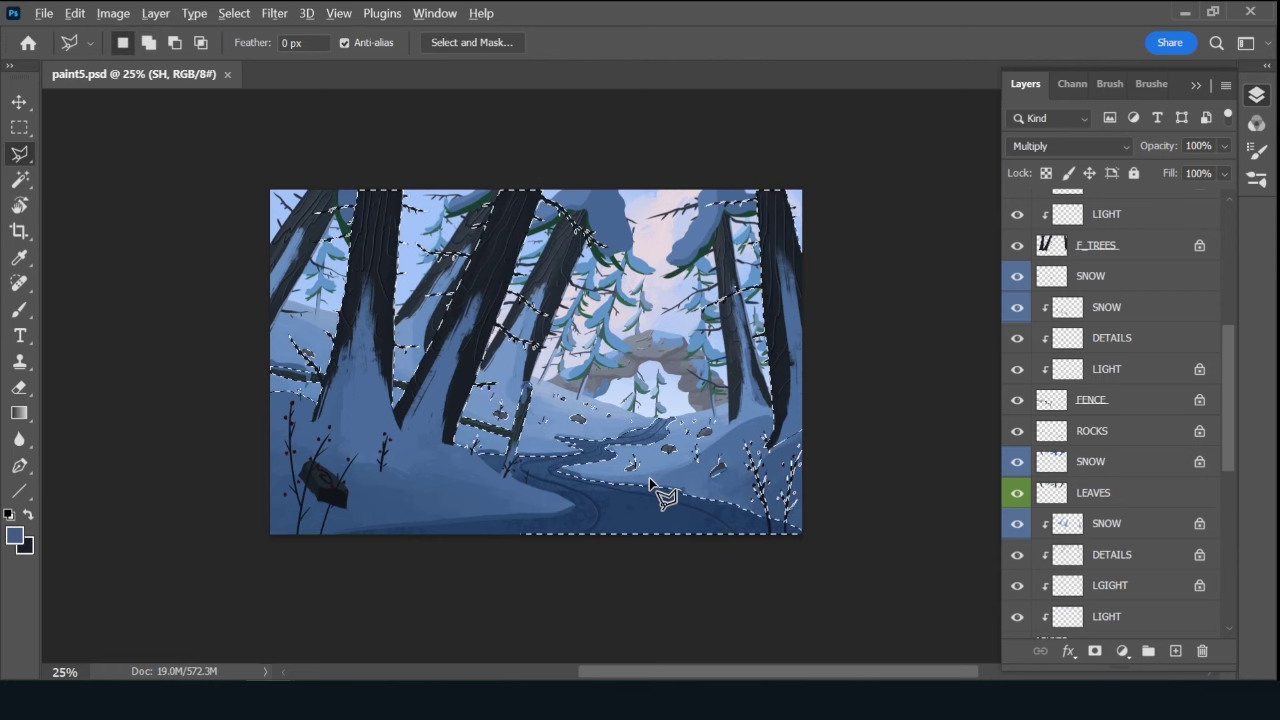
key(shift)
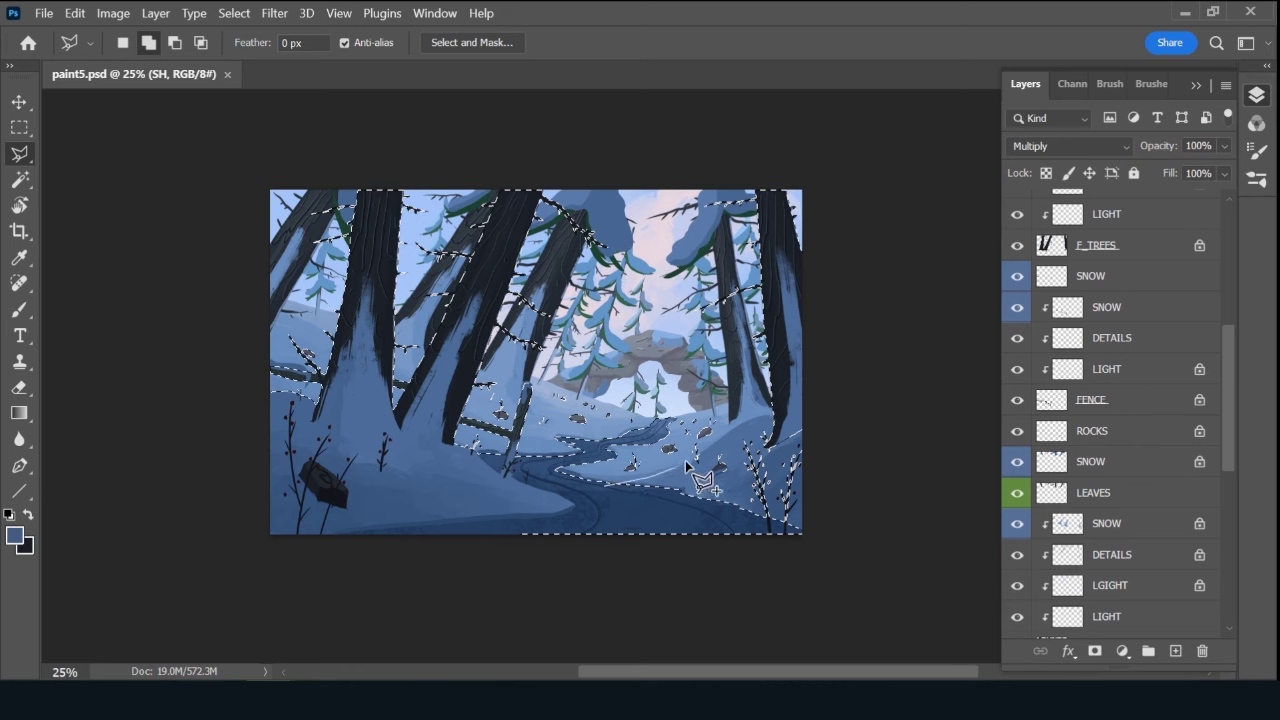
shift+click(752, 416)
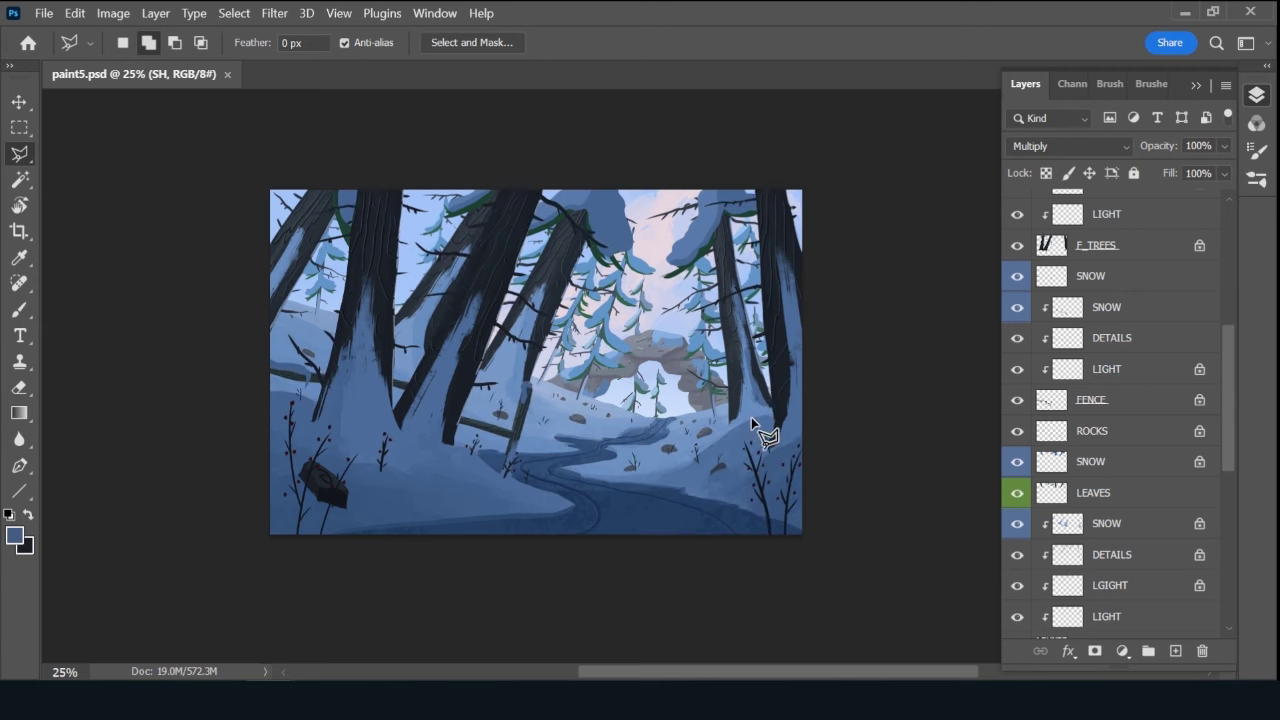
double_click(814, 412)
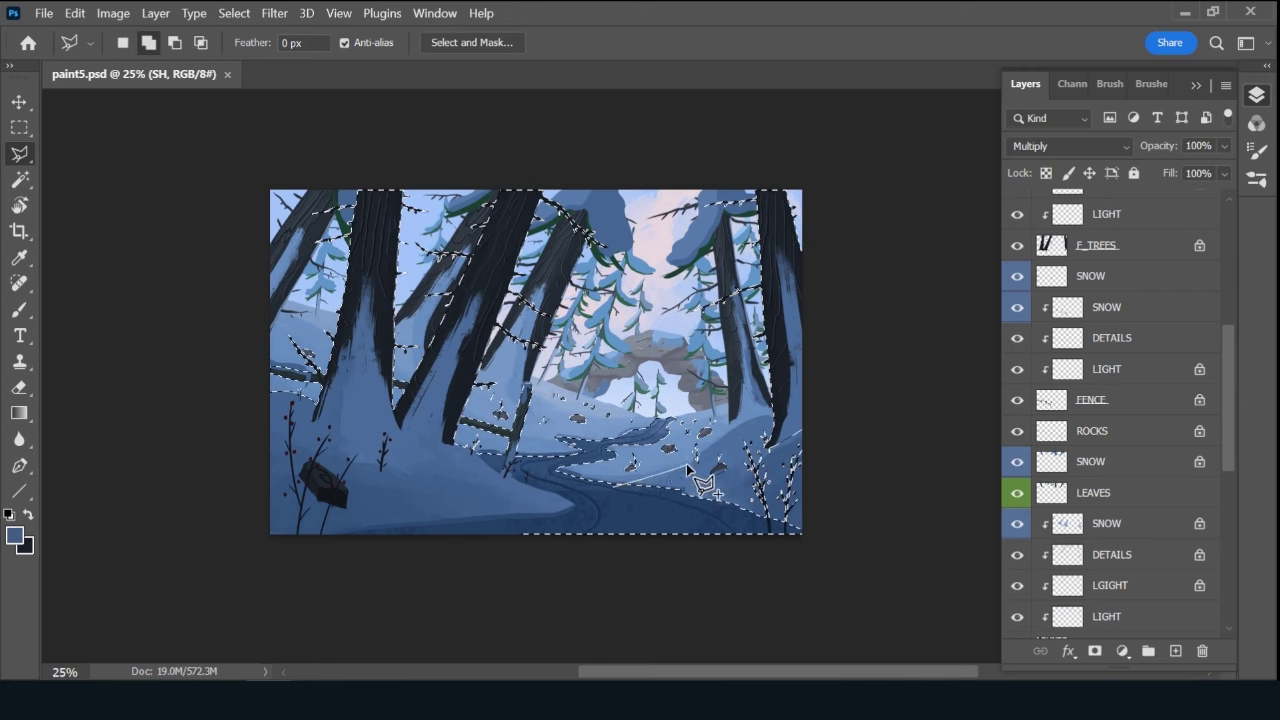
Trace the right-hand snow slope down along the path's right edge into the selection.
click(775, 414)
click(825, 421)
click(843, 524)
click(765, 582)
click(619, 585)
click(598, 502)
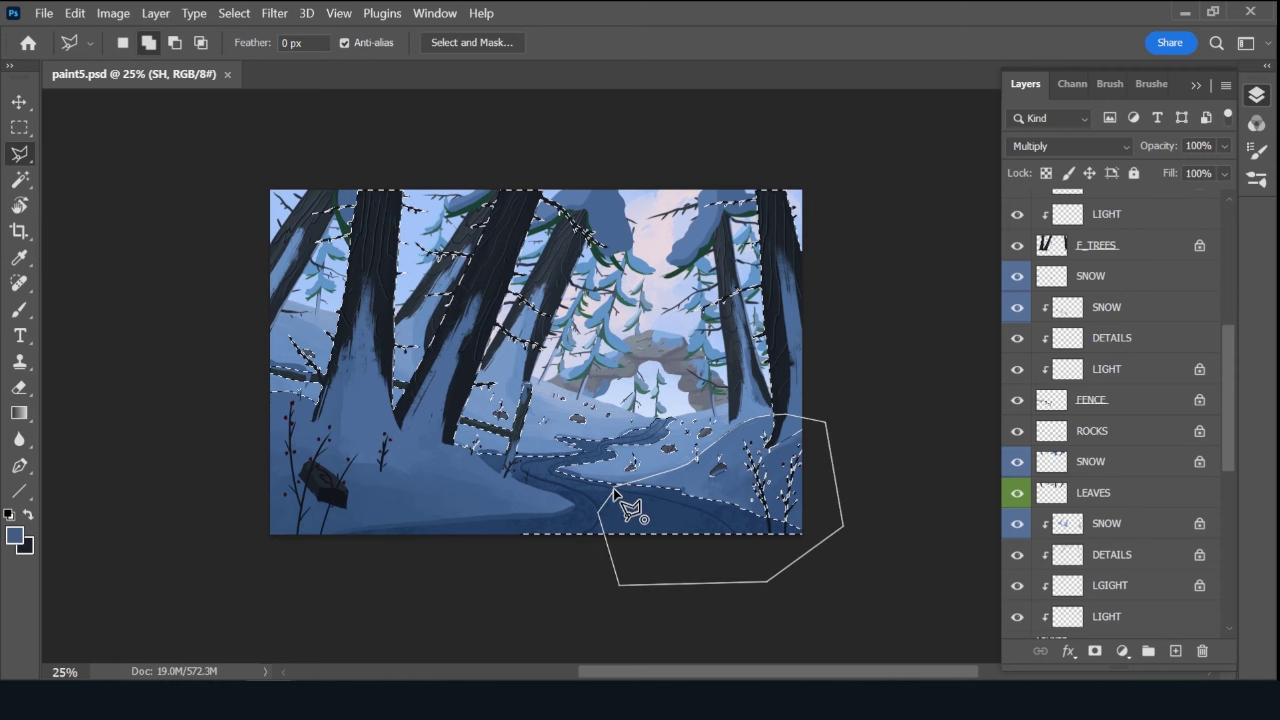
double_click(613, 487)
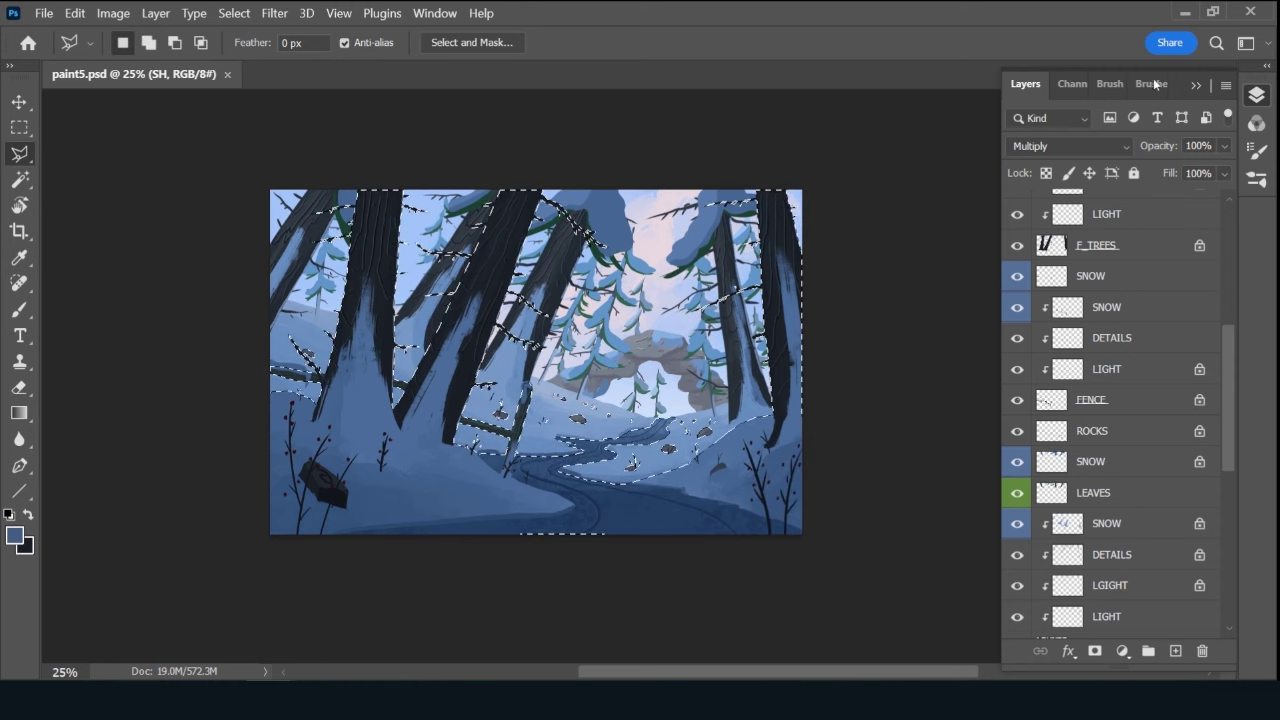
Lasso a thin strip along the bottom of the path into the selection.
click(1151, 84)
shift+click(630, 522)
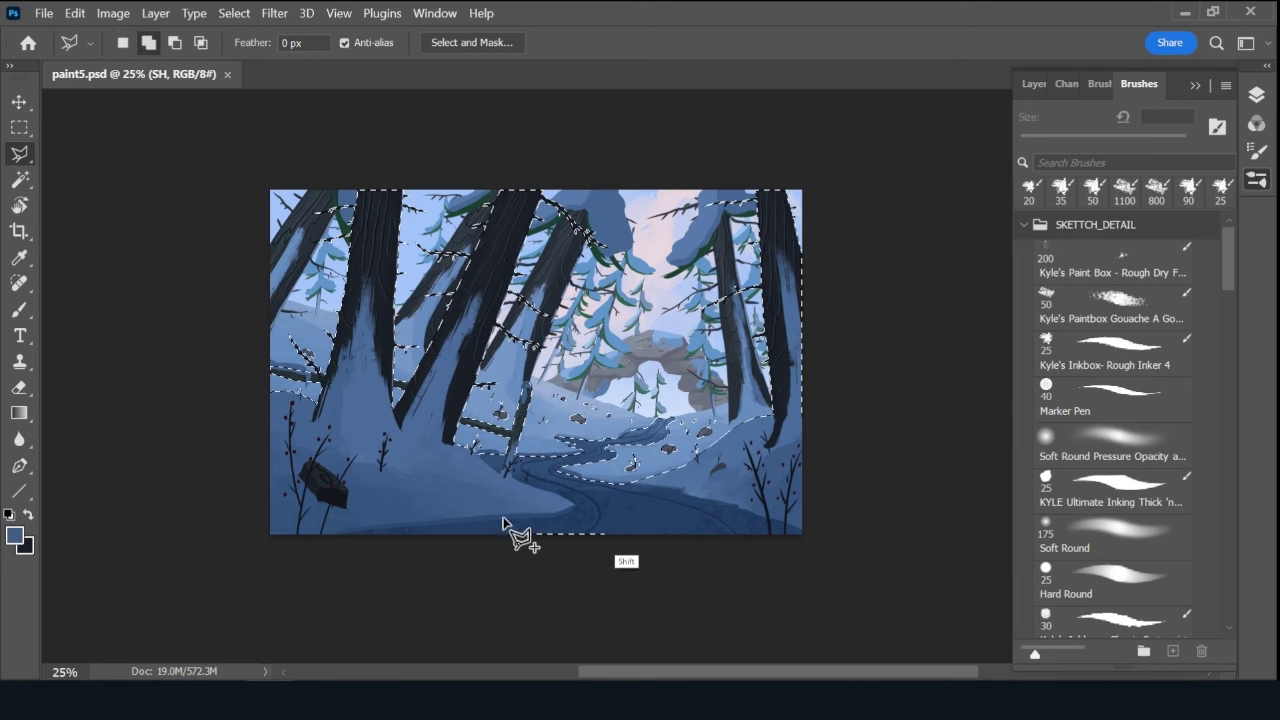
click(451, 528)
click(449, 543)
click(599, 568)
click(630, 524)
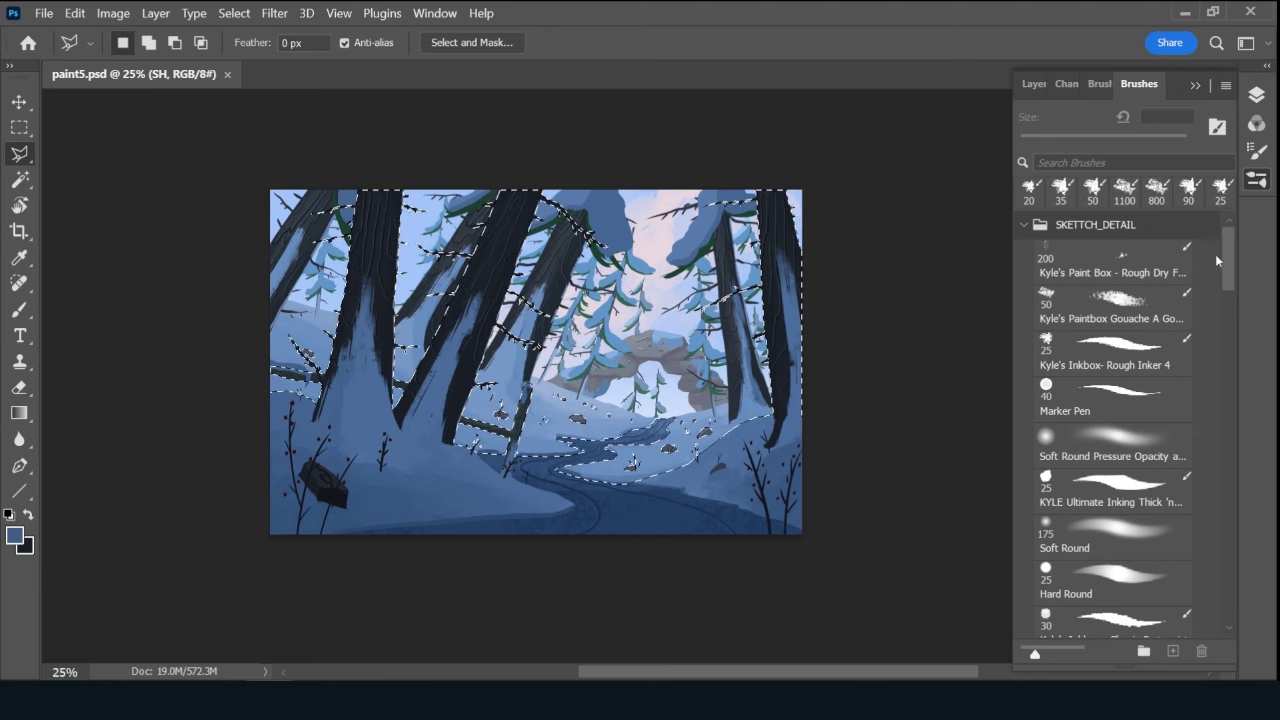
Choose the Ink 2 brush and reduce it to size 100.
drag(1230, 272, 1220, 386)
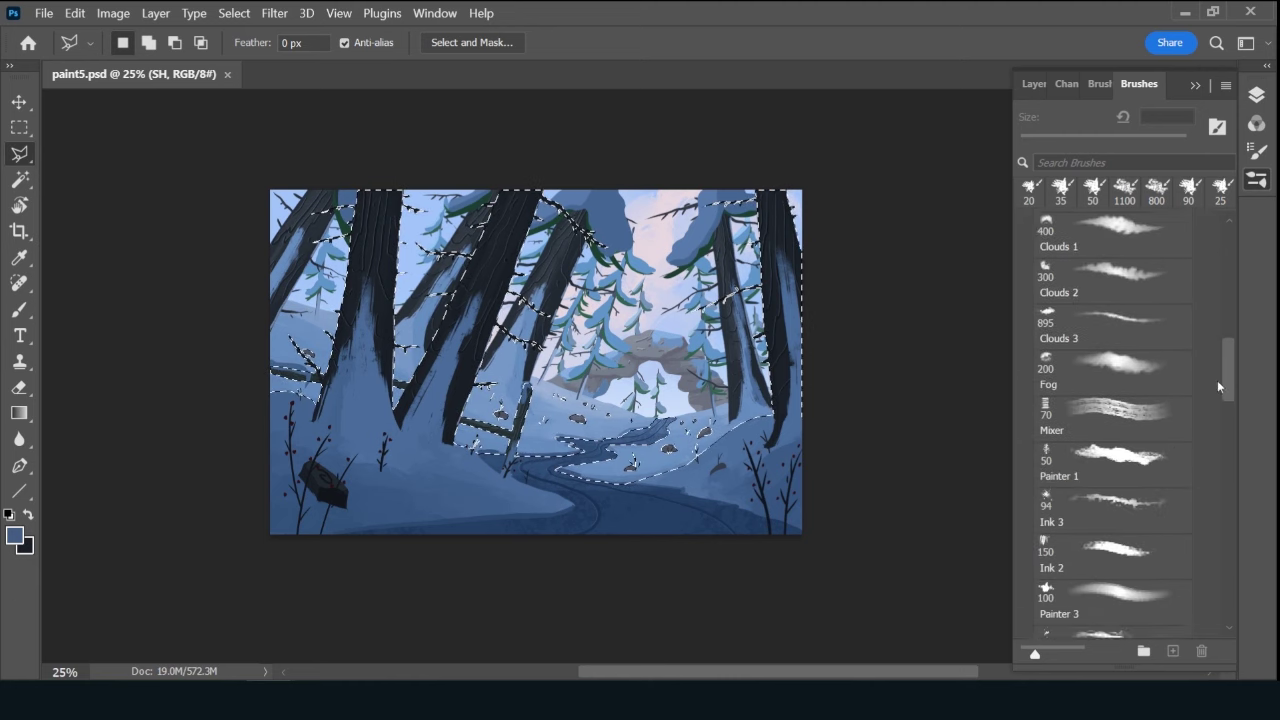
click(1112, 522)
key(F7)
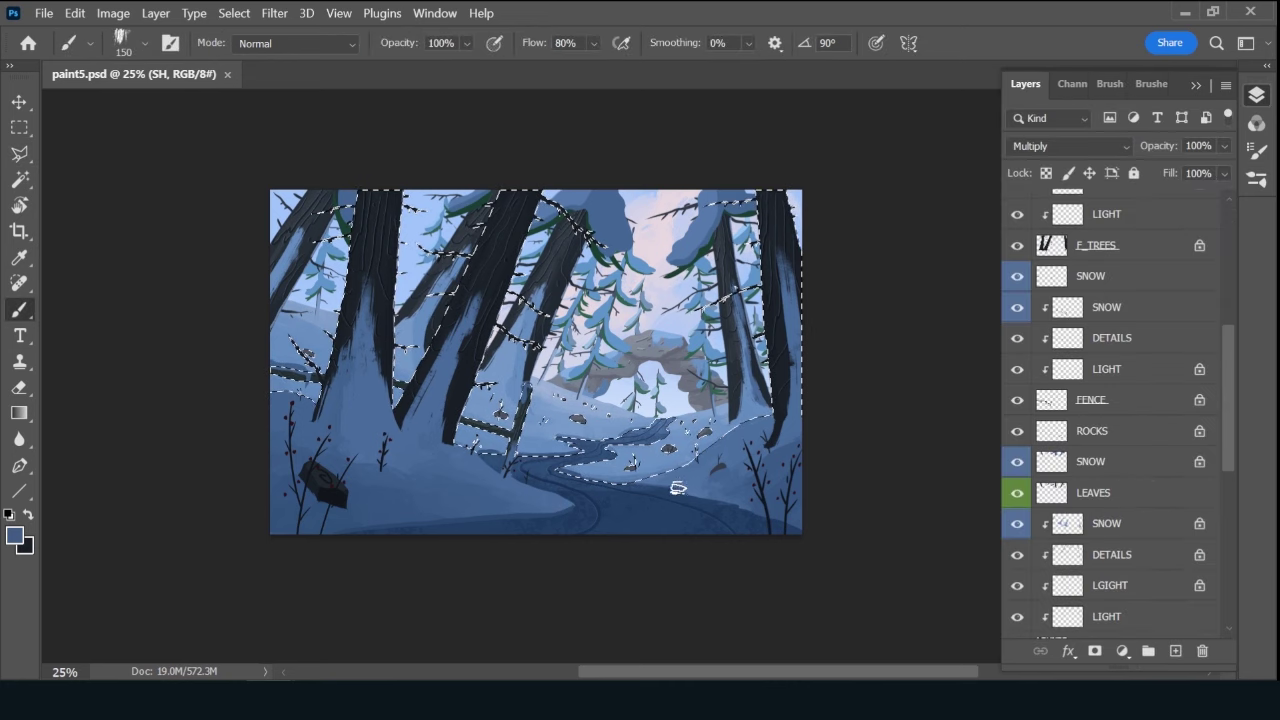
key(bracketleft)
key(bracketleft)
key(bracketleft)
Enlarge the brush to 250 and shade the left foreground and bottom edge dark blue.
drag(1231, 402, 1230, 263)
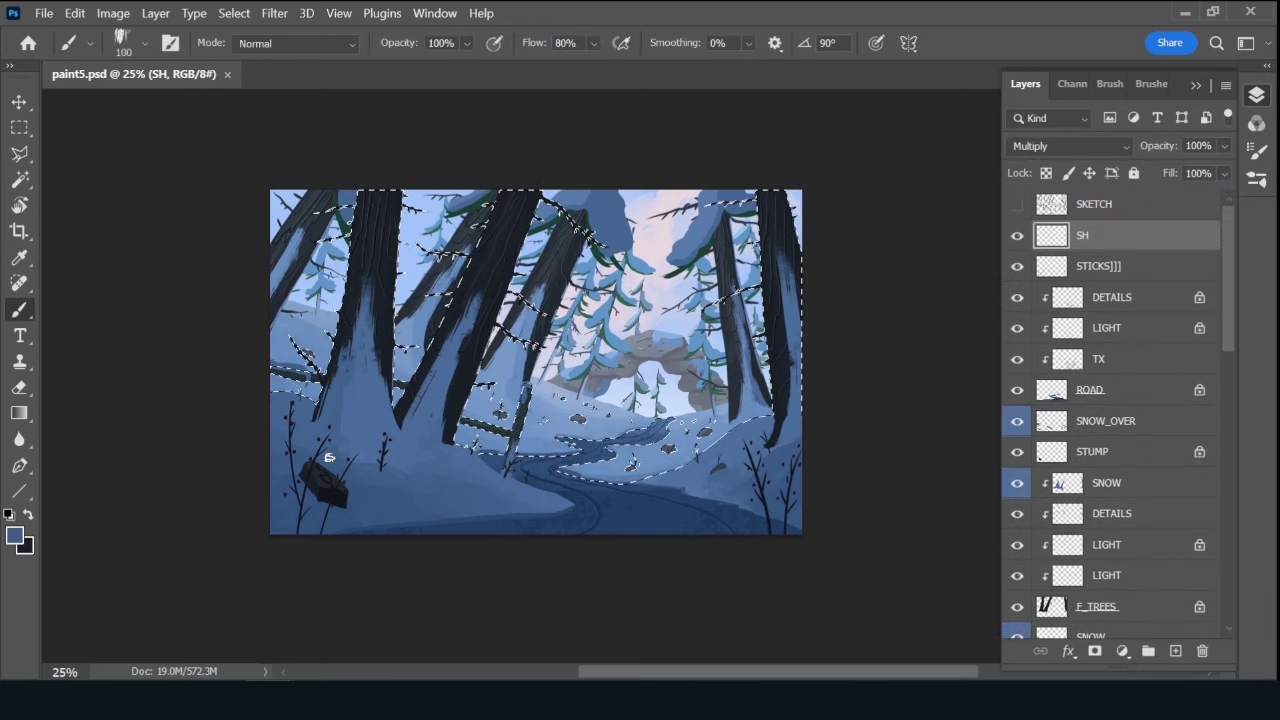
key(bracketright)
key(bracketright)
key(bracketright)
key(bracketright)
key(bracketright)
mouse_move(300, 405)
mouse_down()
mouse_move(251, 434)
mouse_move(303, 451)
mouse_move(261, 476)
mouse_move(427, 498)
mouse_move(246, 509)
mouse_move(410, 505)
mouse_move(391, 540)
mouse_move(289, 520)
mouse_move(520, 528)
mouse_move(503, 541)
mouse_move(328, 524)
mouse_move(497, 527)
mouse_up()
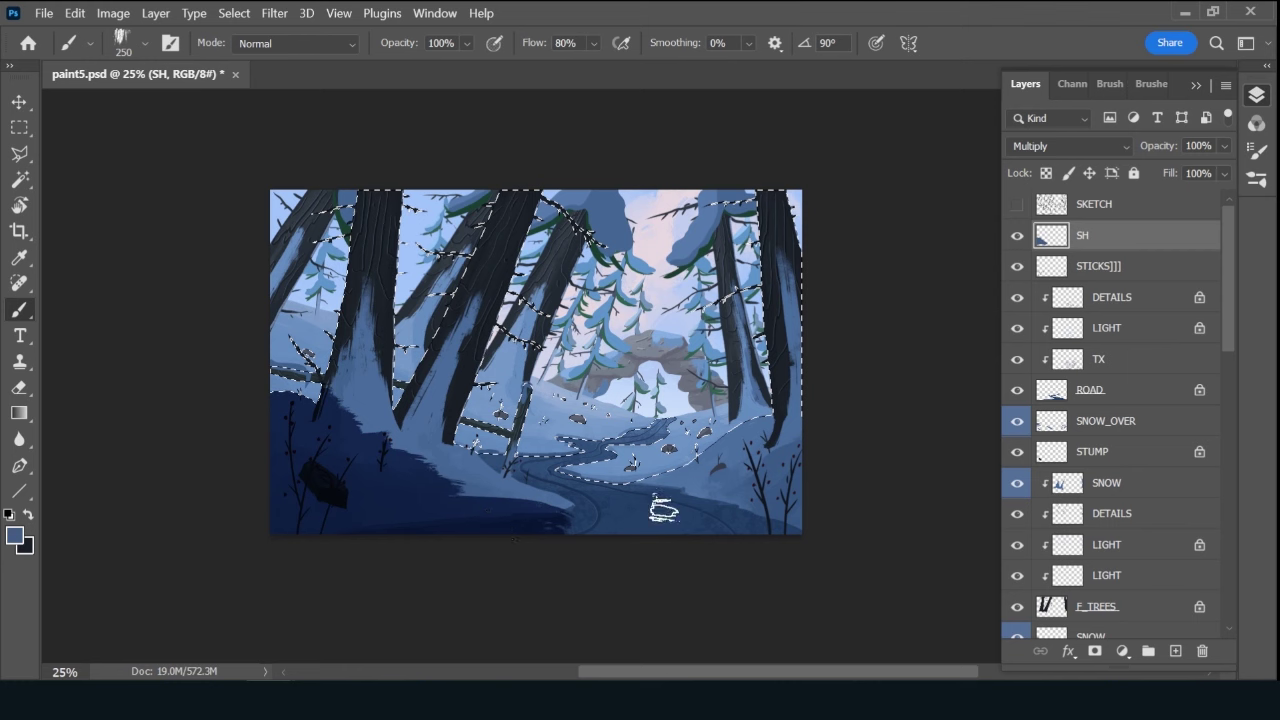
drag(651, 508, 681, 533)
Darken the right trunk, lower-right slope, road edge and left trunk with dark blue.
mouse_move(794, 286)
mouse_down()
mouse_move(770, 216)
mouse_move(800, 512)
mouse_move(735, 492)
mouse_up()
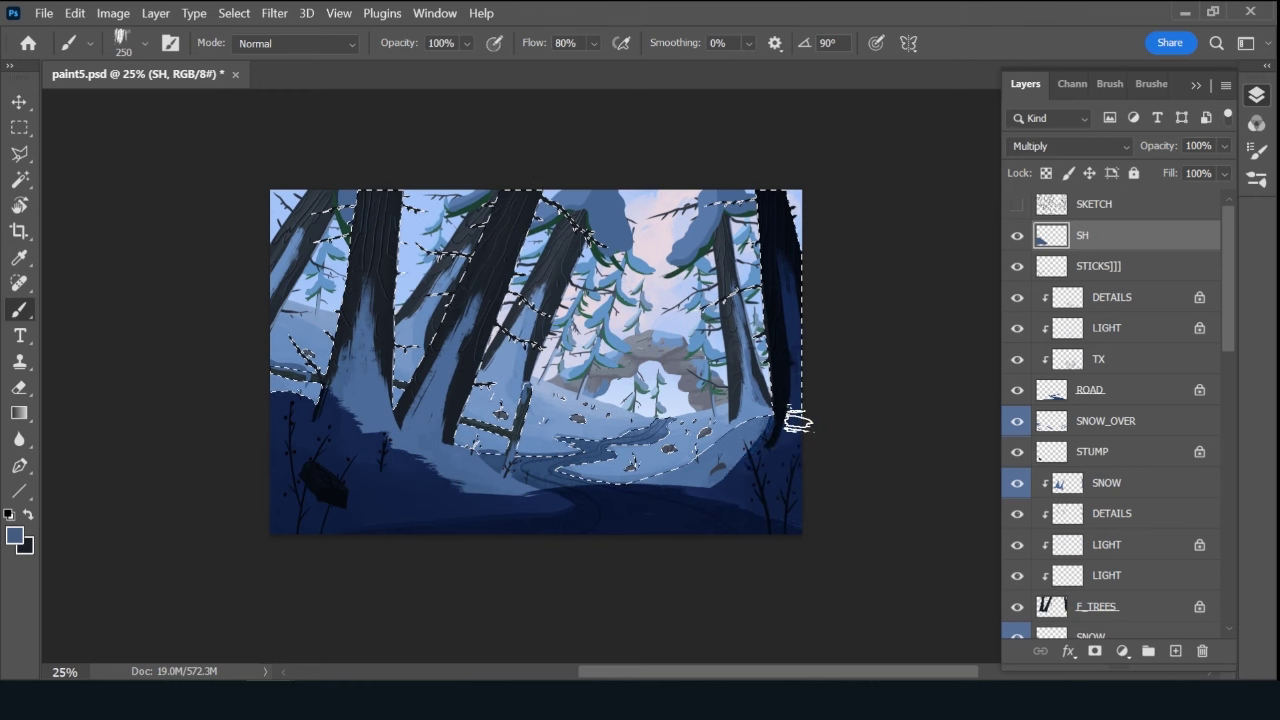
drag(797, 421, 696, 485)
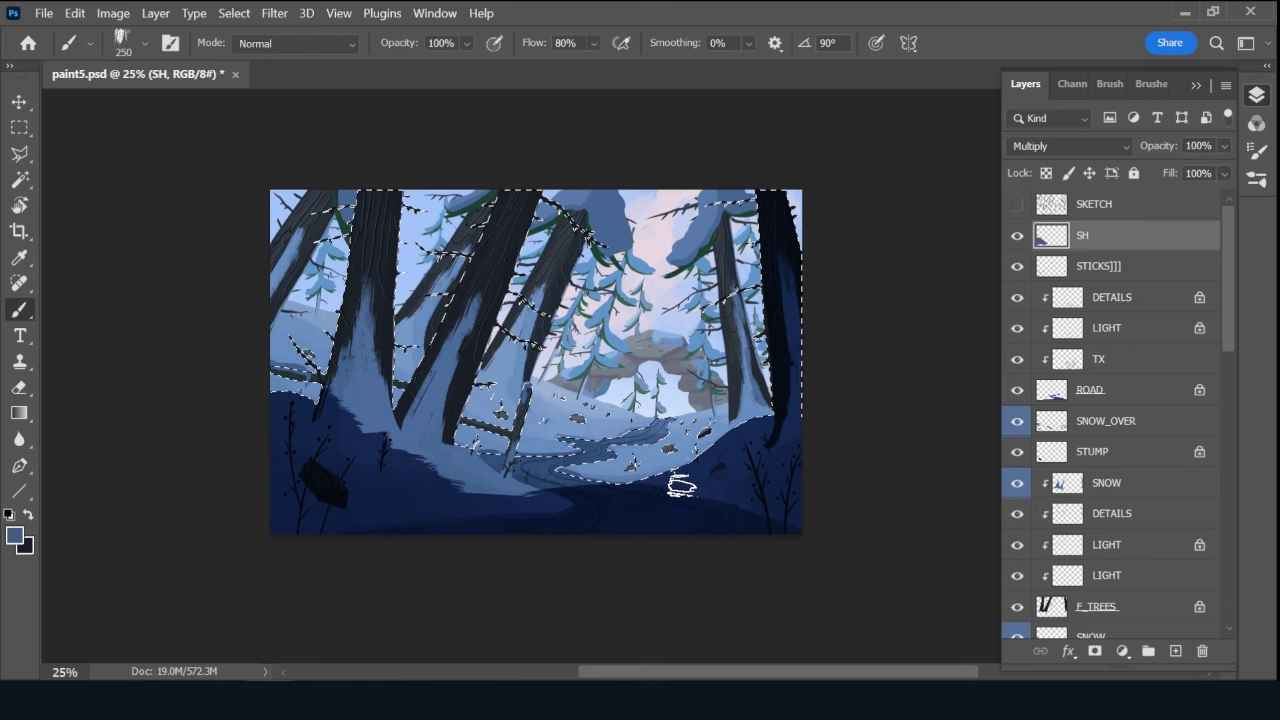
click(683, 486)
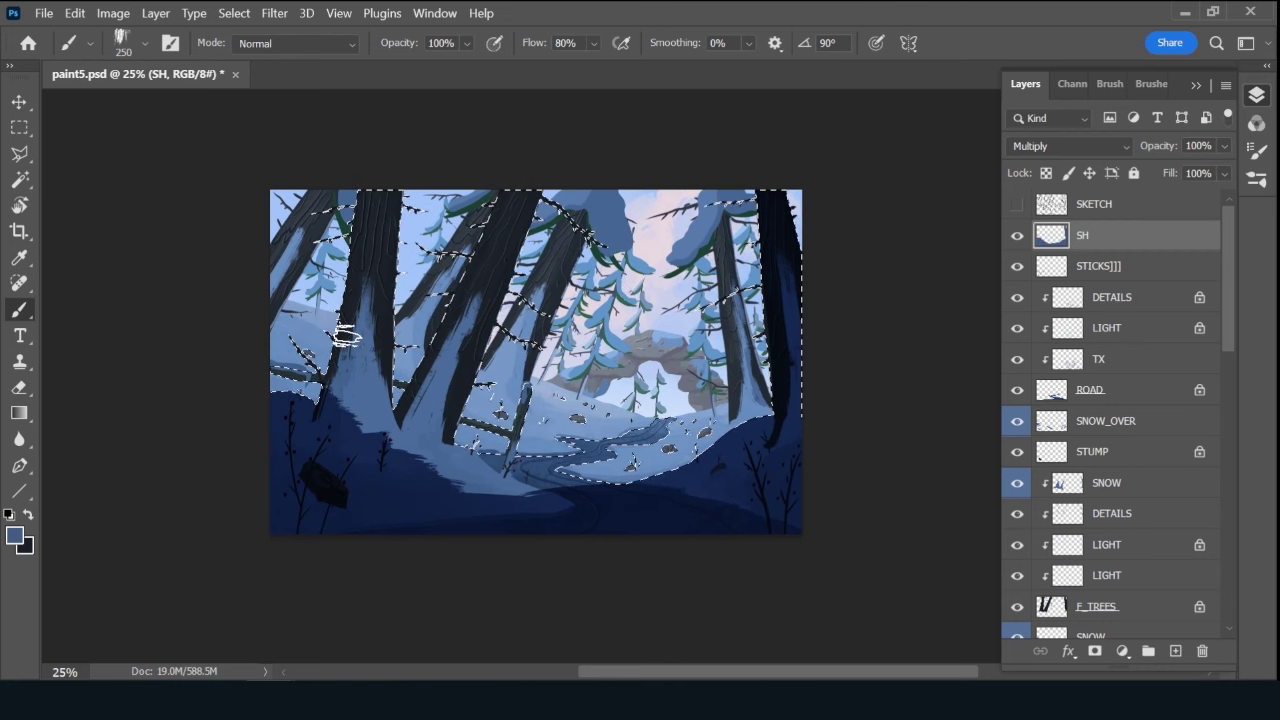
mouse_move(362, 195)
mouse_down()
mouse_move(350, 420)
mouse_move(378, 195)
mouse_move(372, 430)
mouse_move(380, 349)
mouse_move(392, 450)
mouse_move(390, 426)
mouse_up()
mouse_move(326, 380)
mouse_down()
mouse_move(302, 407)
mouse_move(302, 356)
mouse_up()
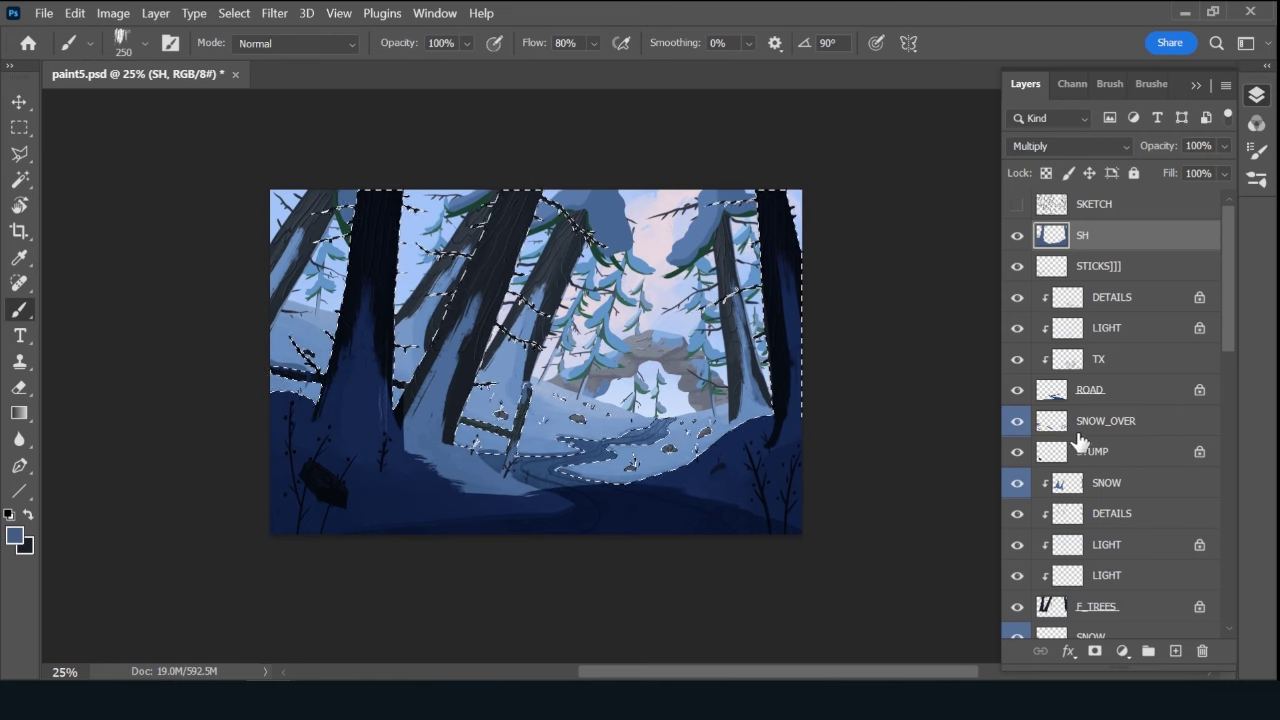
Paint dark blue over the left ledge, fence post, middle trunk and snow near the road.
scroll(1076, 490, down, 1)
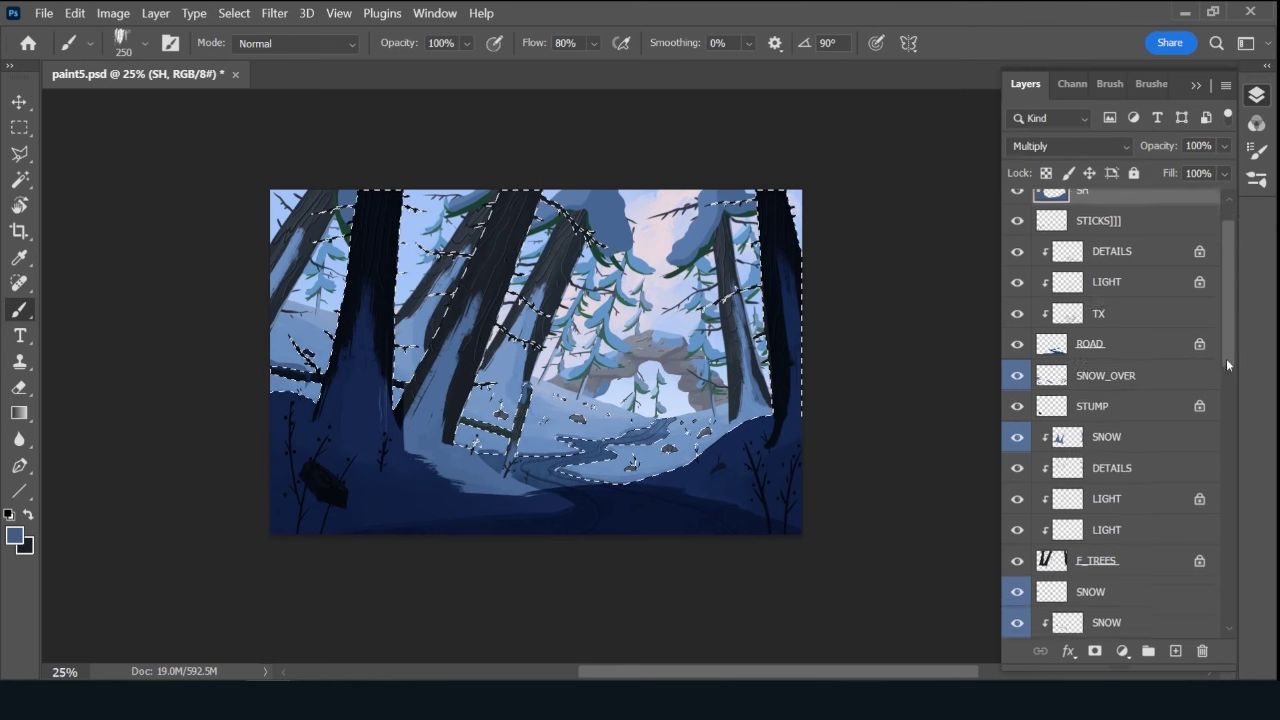
scroll(1075, 486, down, 2)
scroll(1072, 481, down, 1)
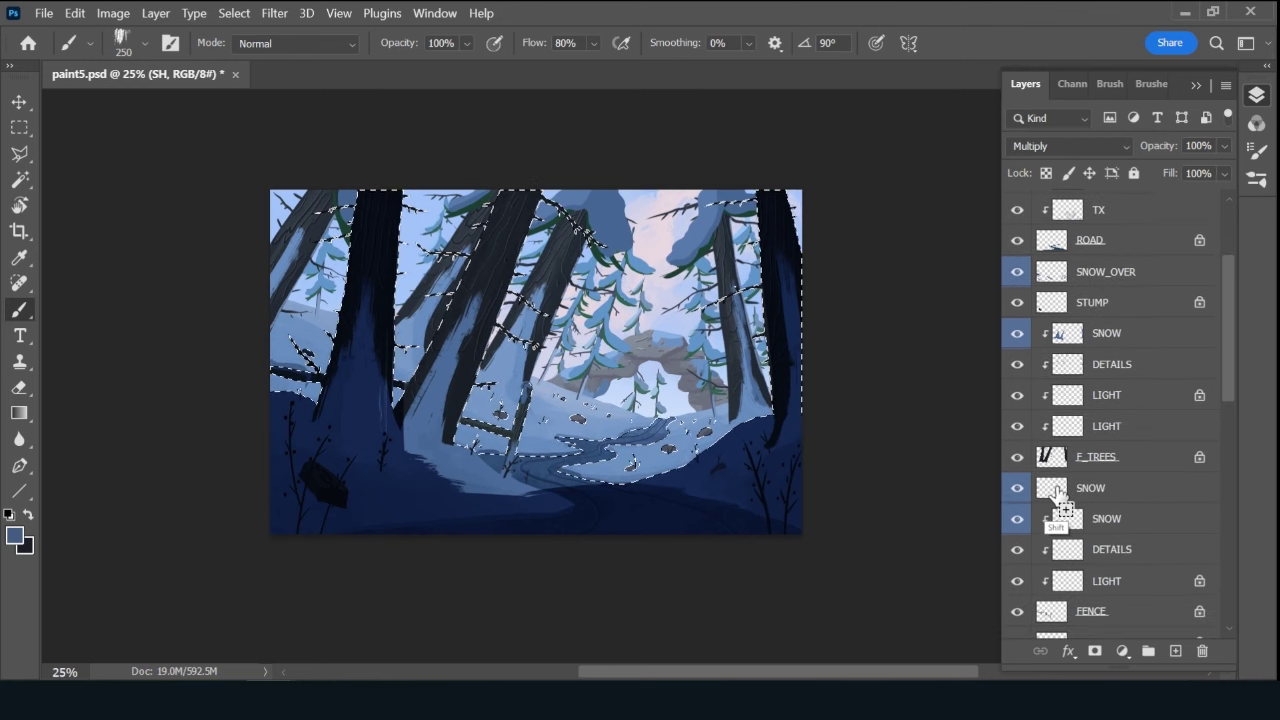
drag(286, 366, 292, 372)
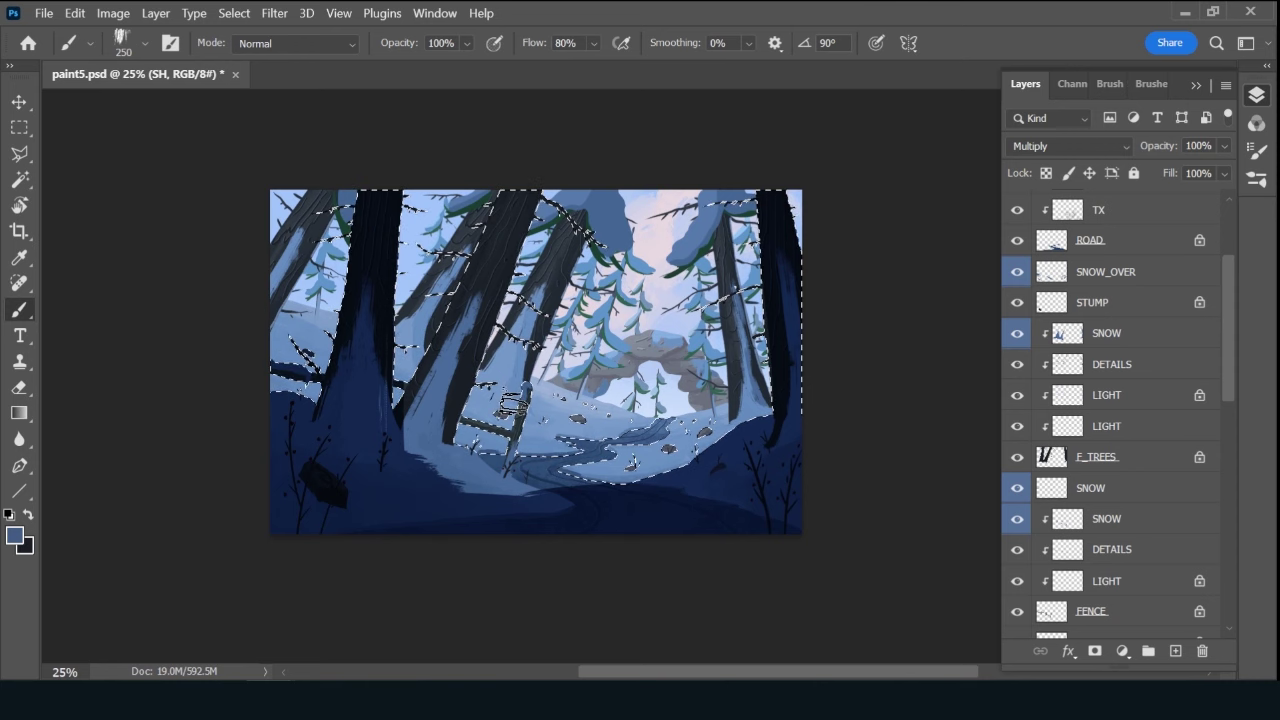
mouse_move(527, 384)
mouse_down()
mouse_move(502, 493)
mouse_move(468, 452)
mouse_up()
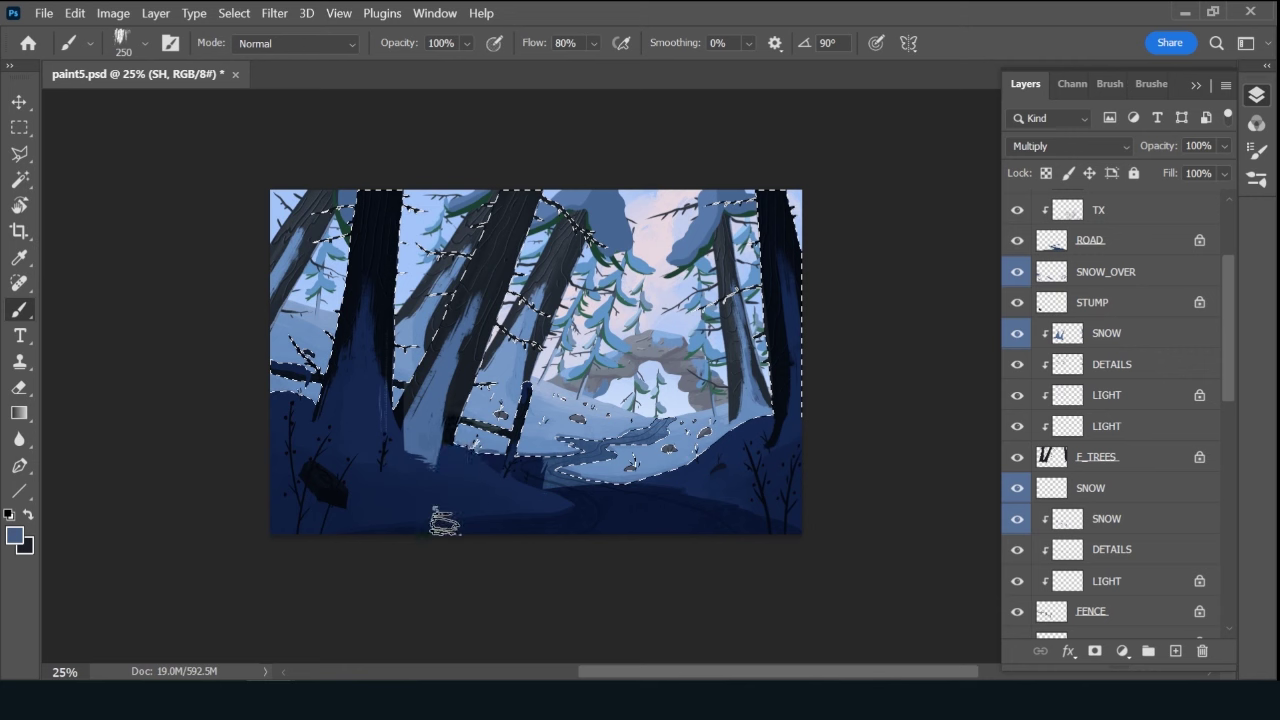
mouse_move(405, 497)
mouse_down()
mouse_move(441, 447)
mouse_move(512, 230)
mouse_up()
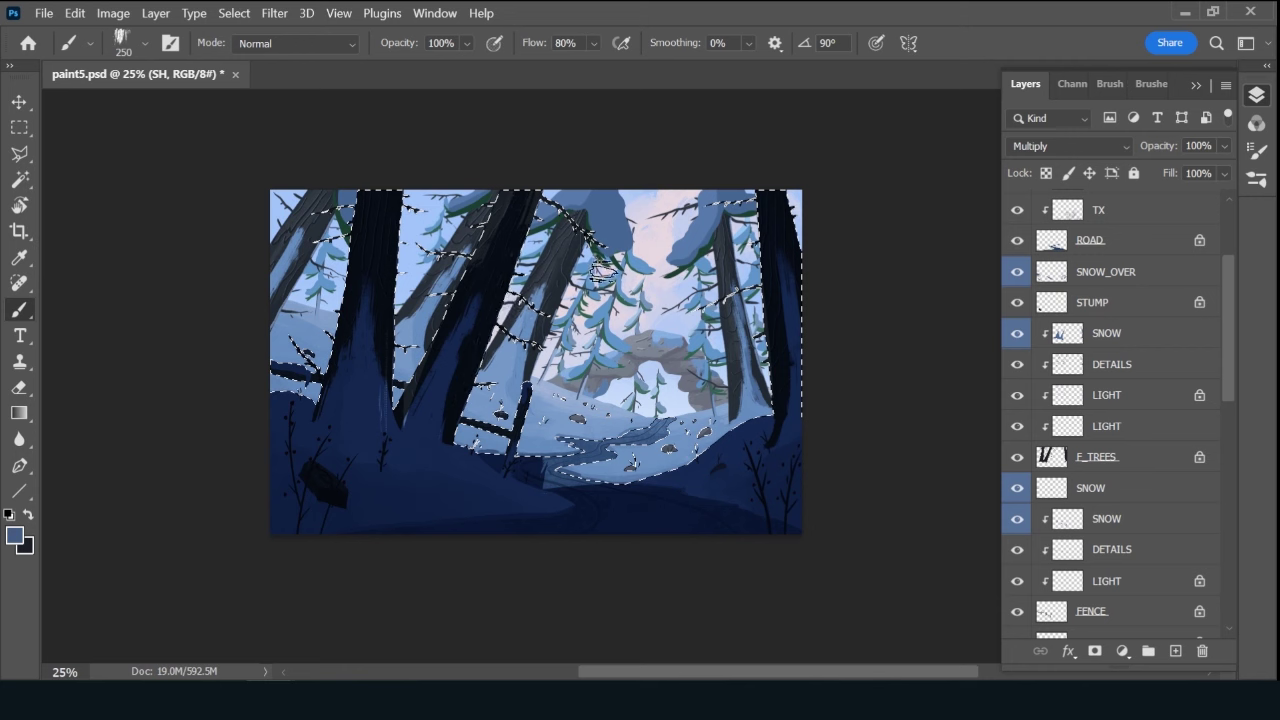
drag(494, 232, 516, 178)
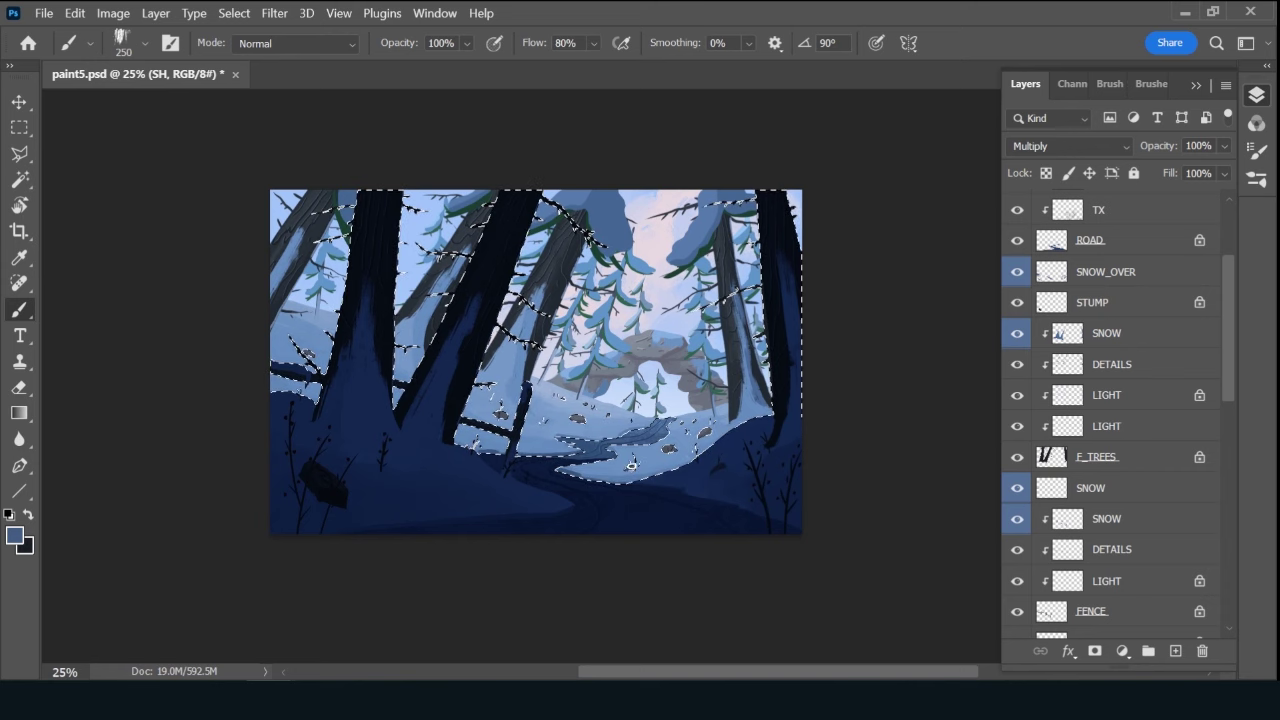
drag(632, 465, 680, 440)
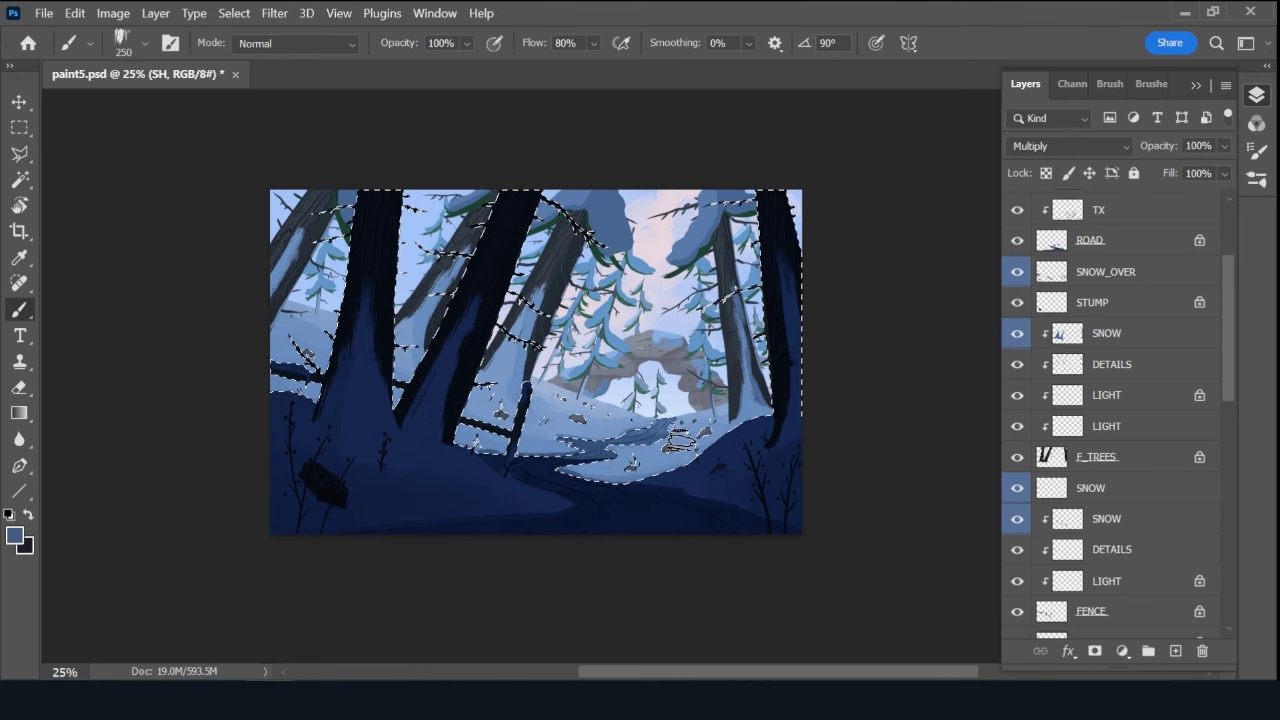
Switch to a soft round eraser sized to 125 px.
click(1151, 84)
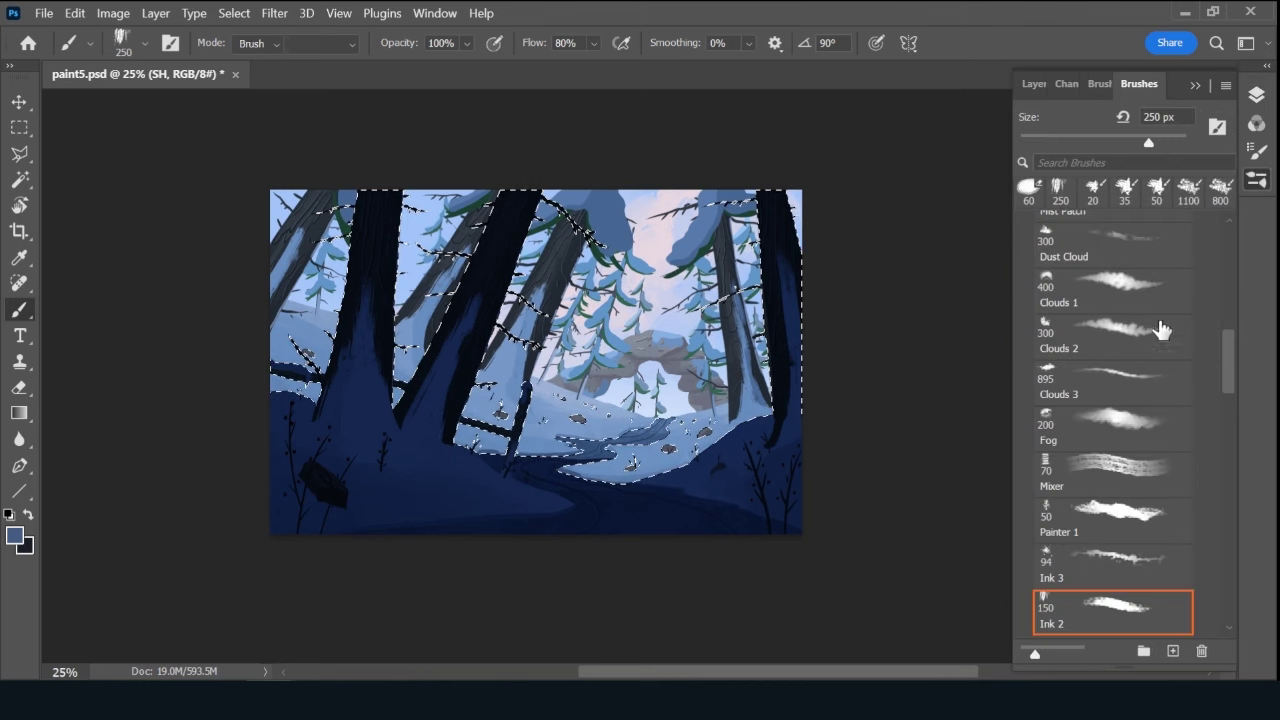
key(e)
scroll(1200, 340, up, 3)
scroll(1153, 300, up, 2)
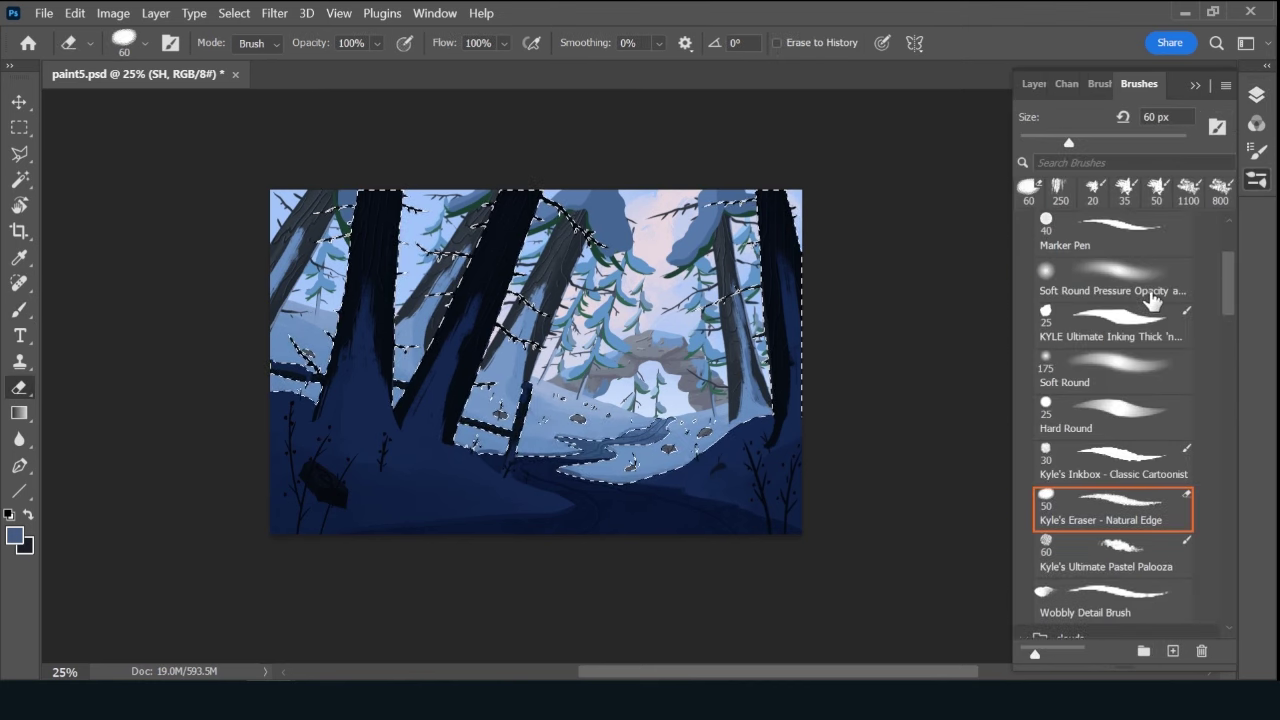
click(1138, 278)
key(bracketright)
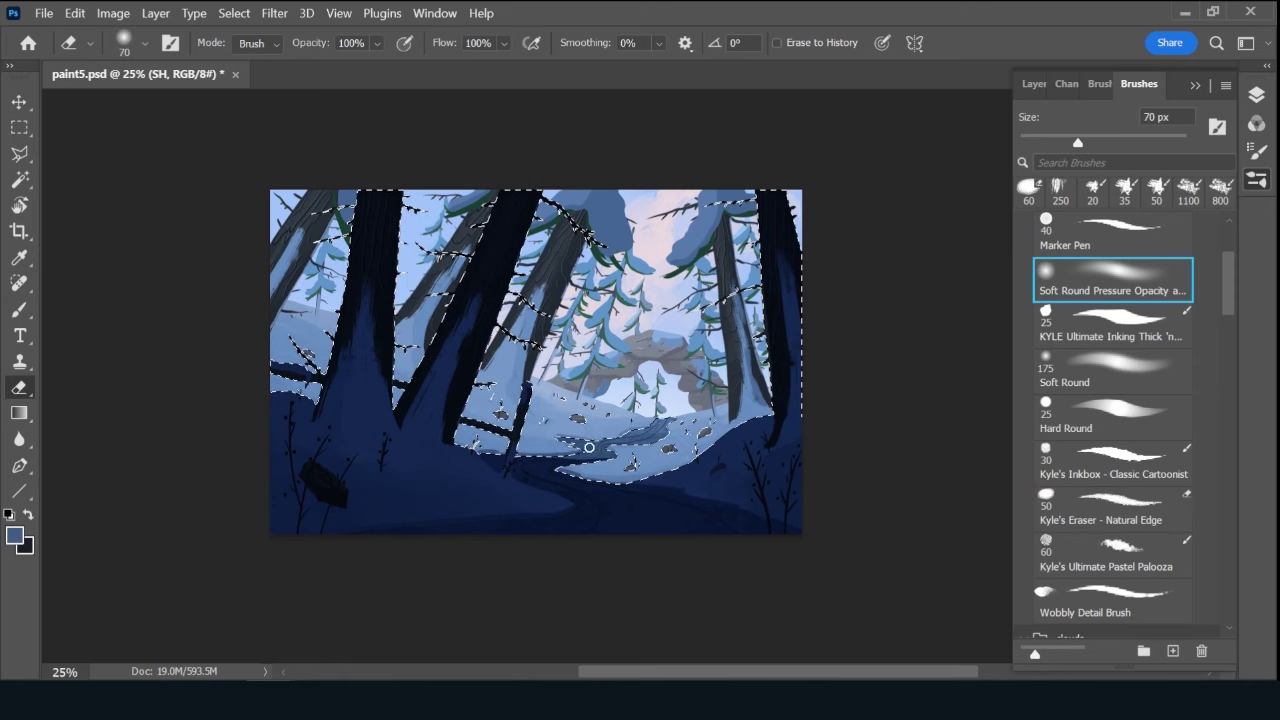
key(bracketright)
key(bracketright)
key(bracketright)
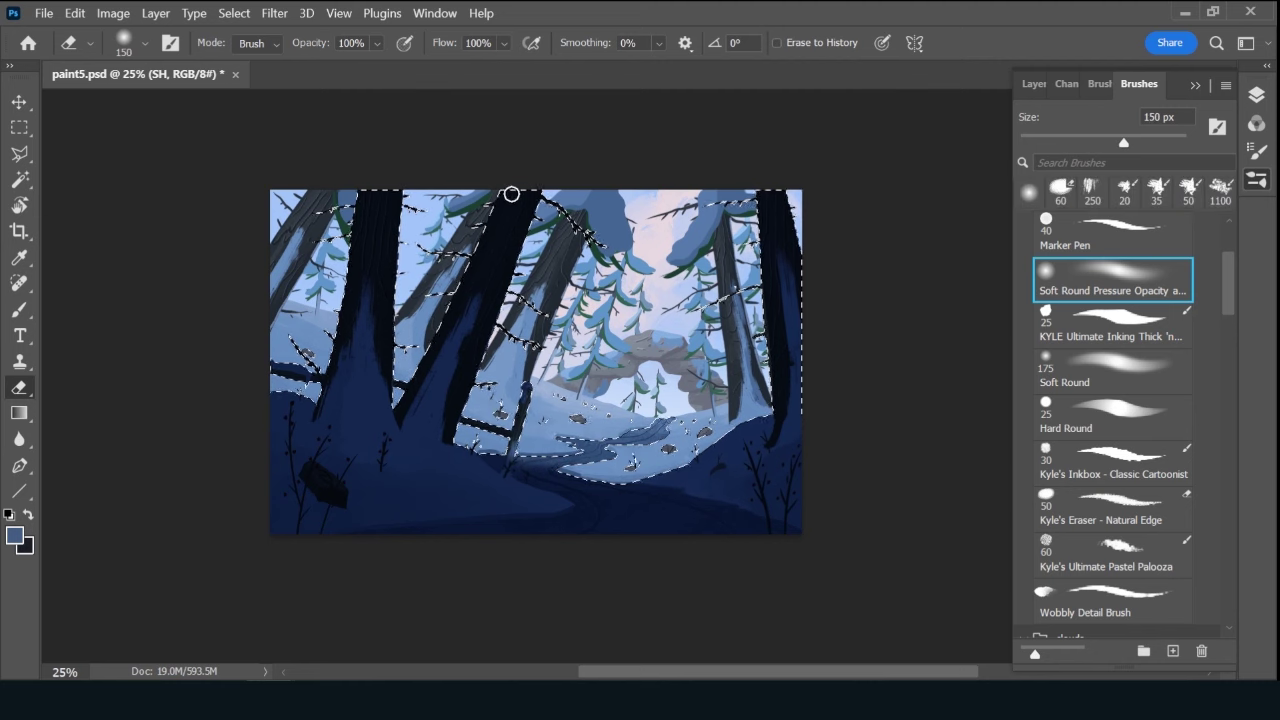
key(bracketleft)
key(bracketleft)
Erase the shadow along the left trunk's edge and drop SH opacity to 61%.
mouse_move(511, 193)
mouse_down()
mouse_move(474, 243)
mouse_move(509, 174)
mouse_move(454, 293)
mouse_up()
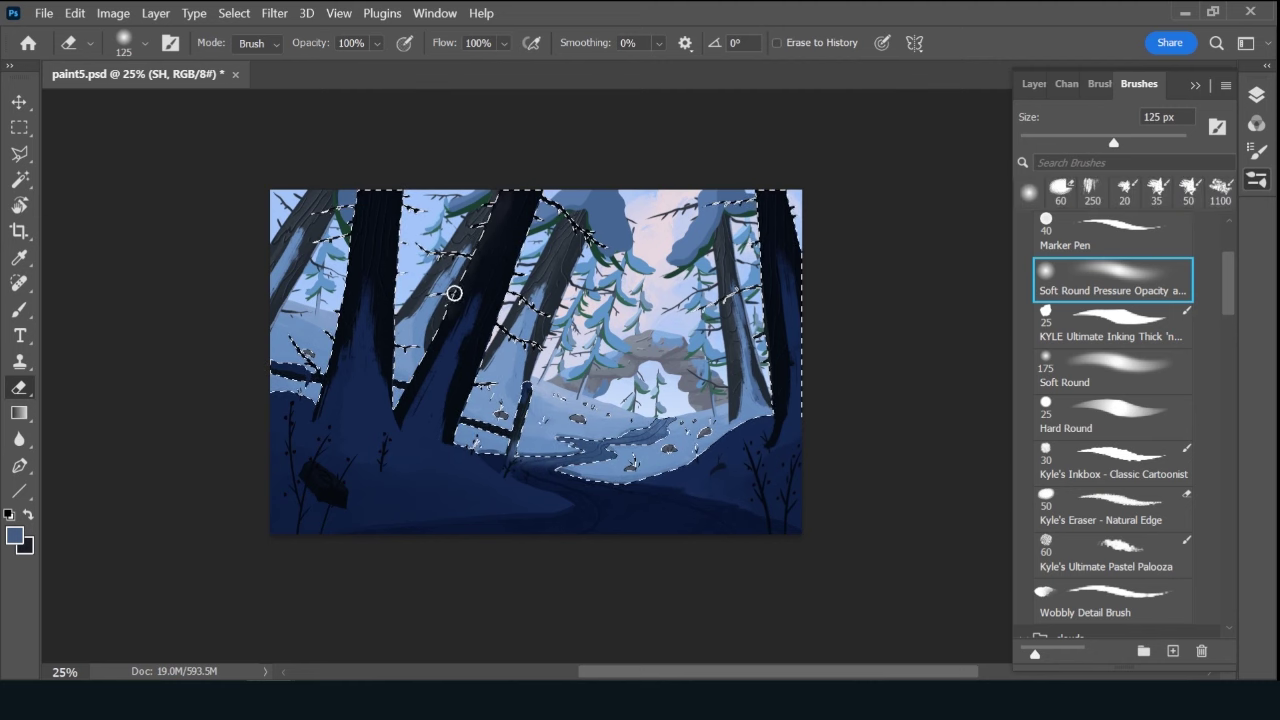
mouse_move(371, 186)
mouse_down()
mouse_move(354, 291)
mouse_move(355, 251)
mouse_up()
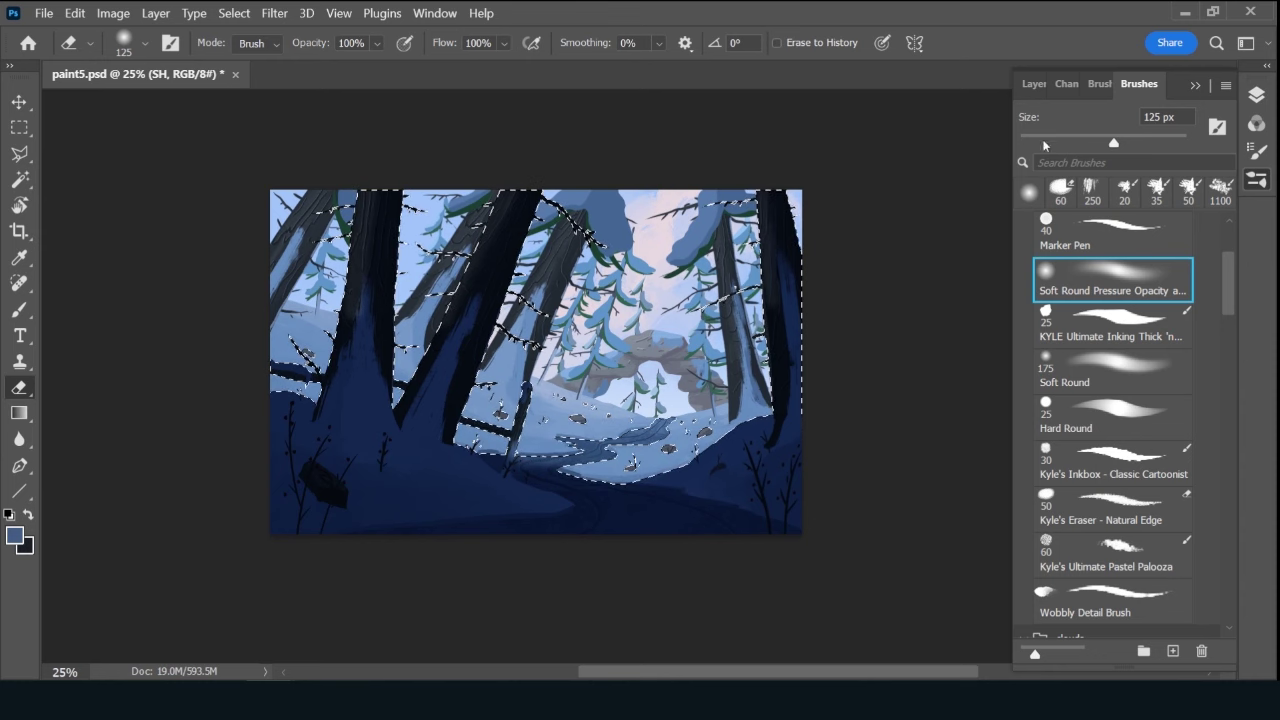
click(1046, 85)
drag(1157, 149, 1156, 150)
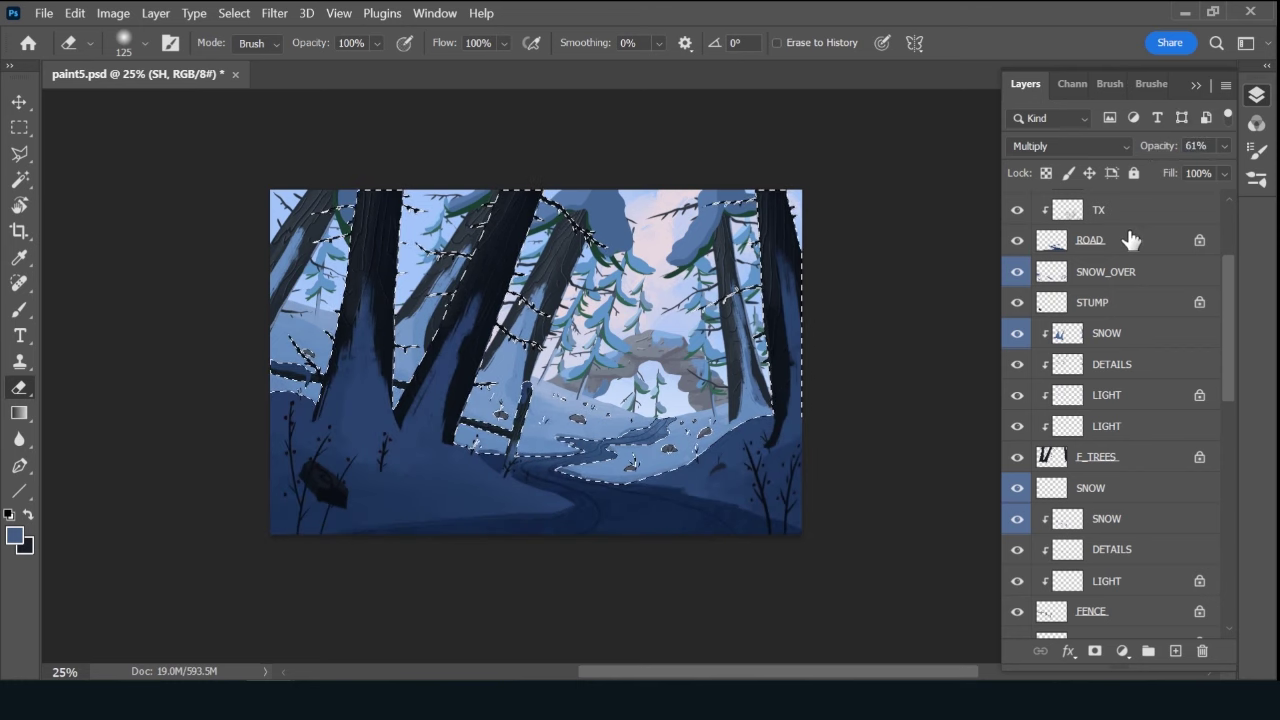
Drop the selection, save paint5.psd, and erase a small spot of shadow with a smaller eraser.
key(ctrl+d)
key(ctrl+s)
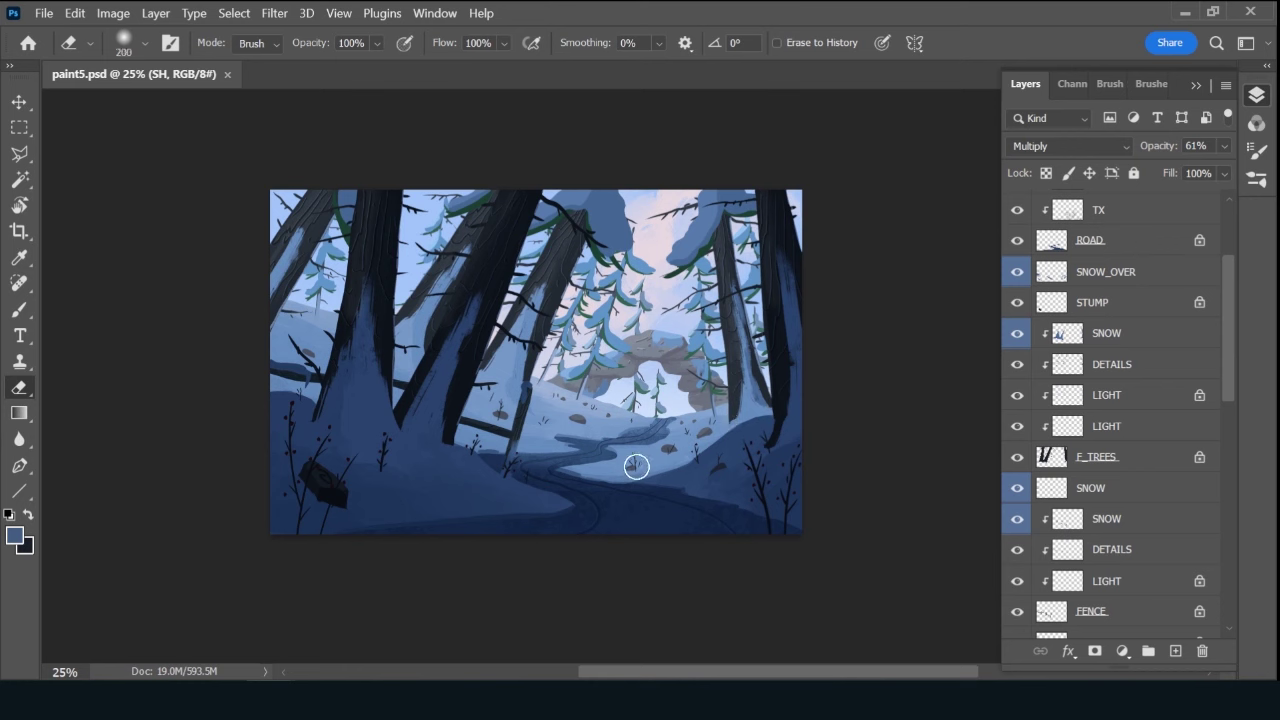
click(753, 403)
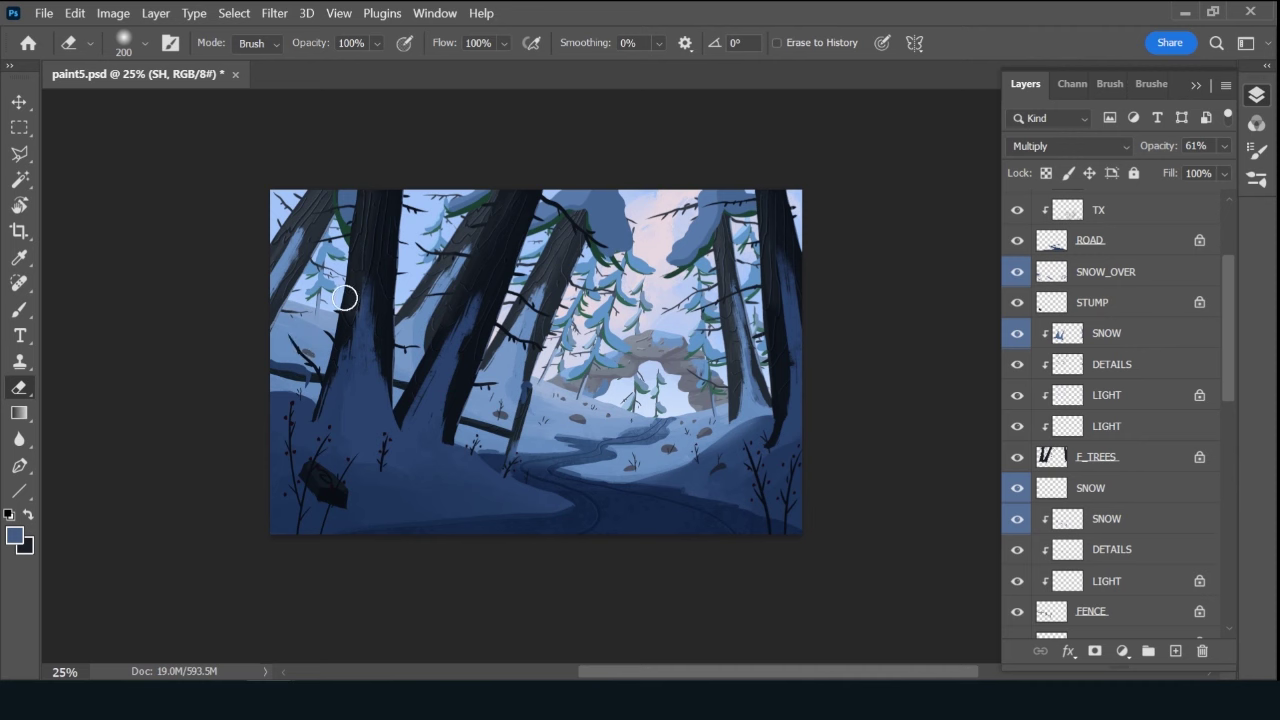
key(bracketleft)
key(bracketleft)
Add an empty Layer 1 and switch to the 35 px textured painting brush.
click(1175, 651)
click(1151, 86)
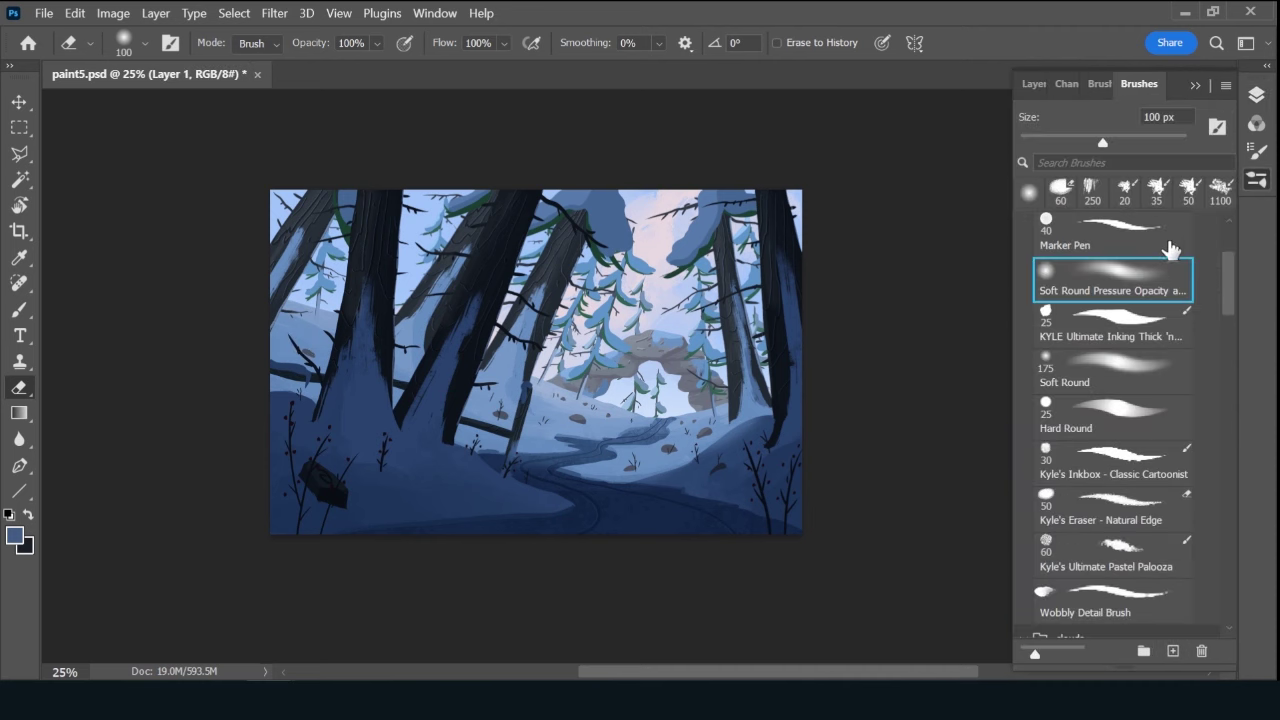
key(b)
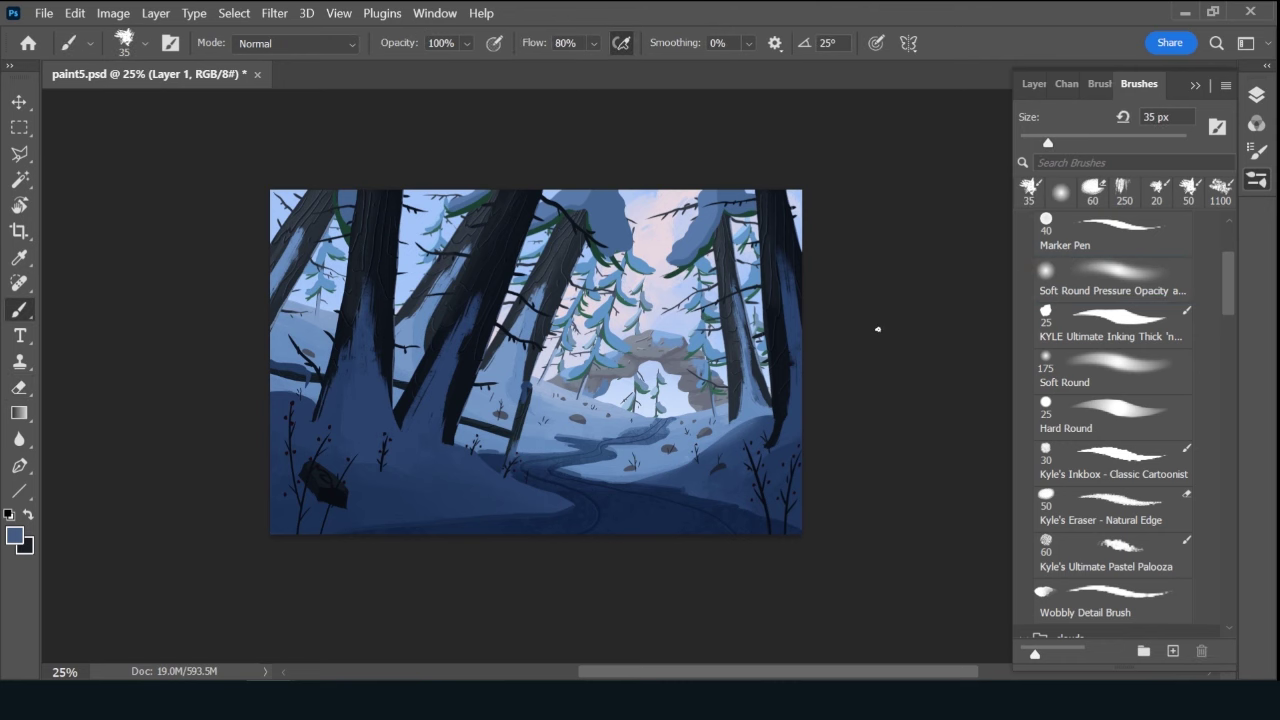
Hide all panels, zoom the painting to about 42.6%, and sample a colour with the eyedropper.
key(Tab)
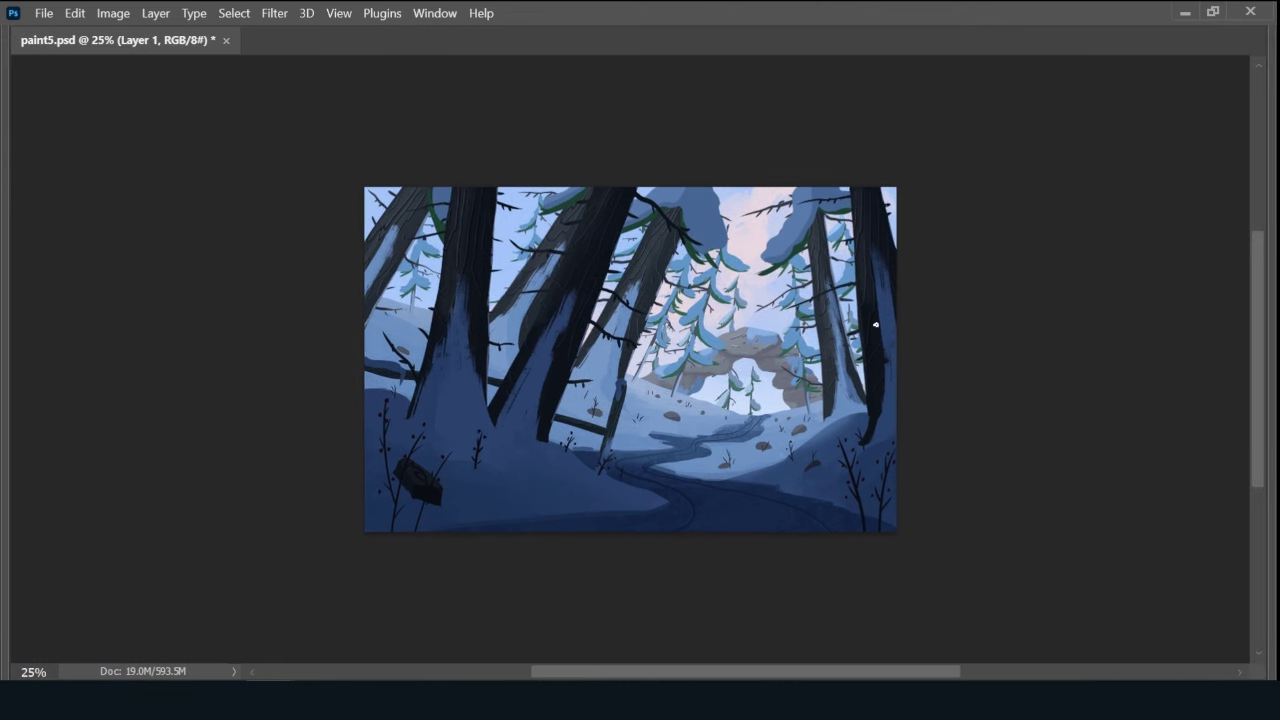
scroll(875, 324, up, 3)
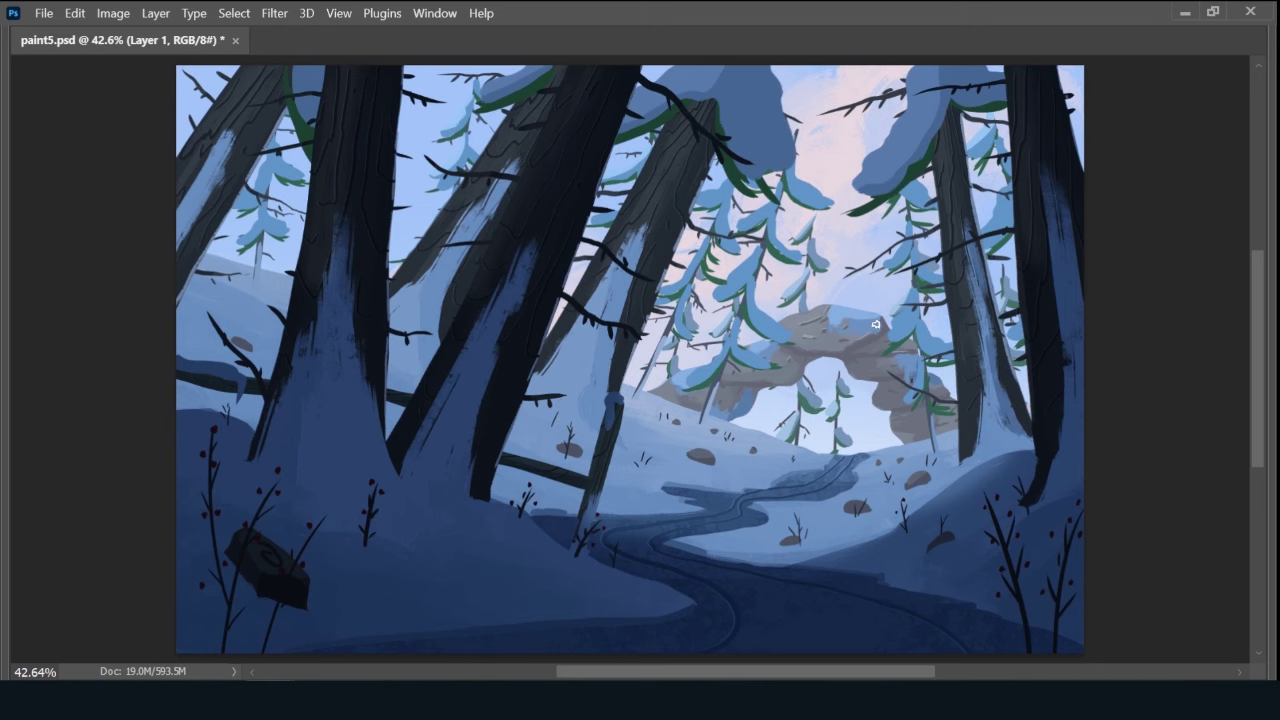
key(alt)
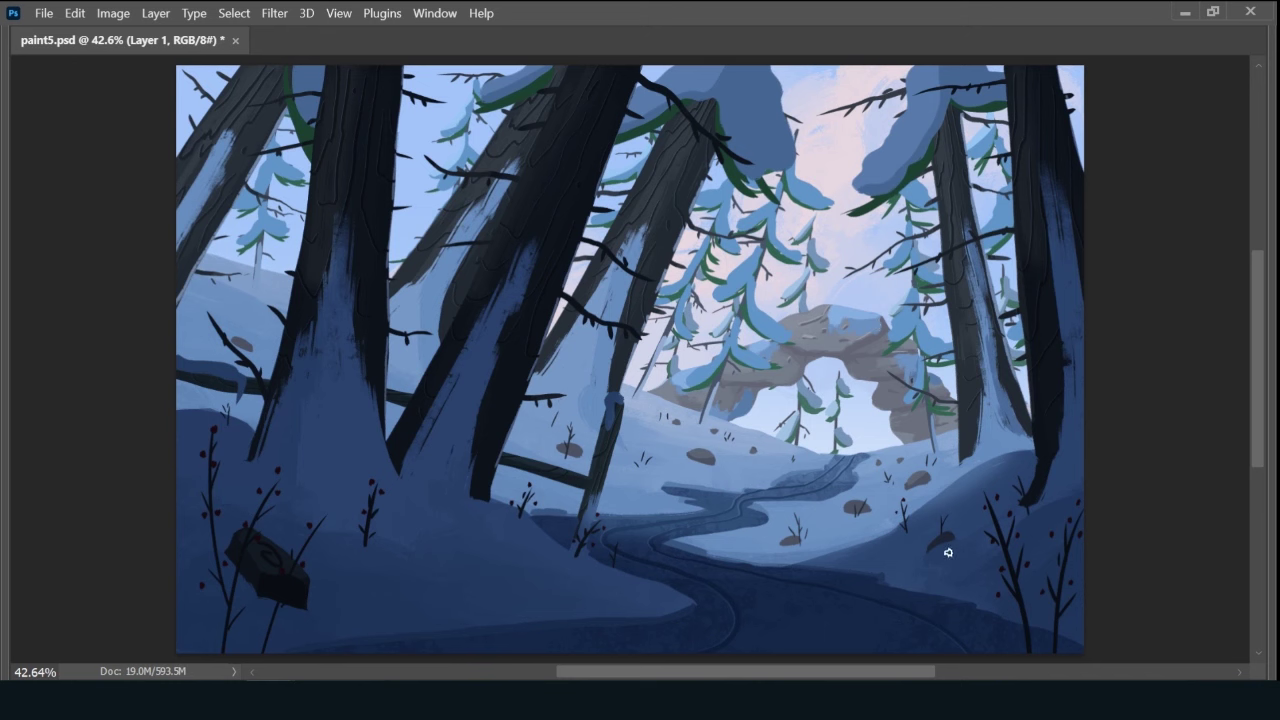